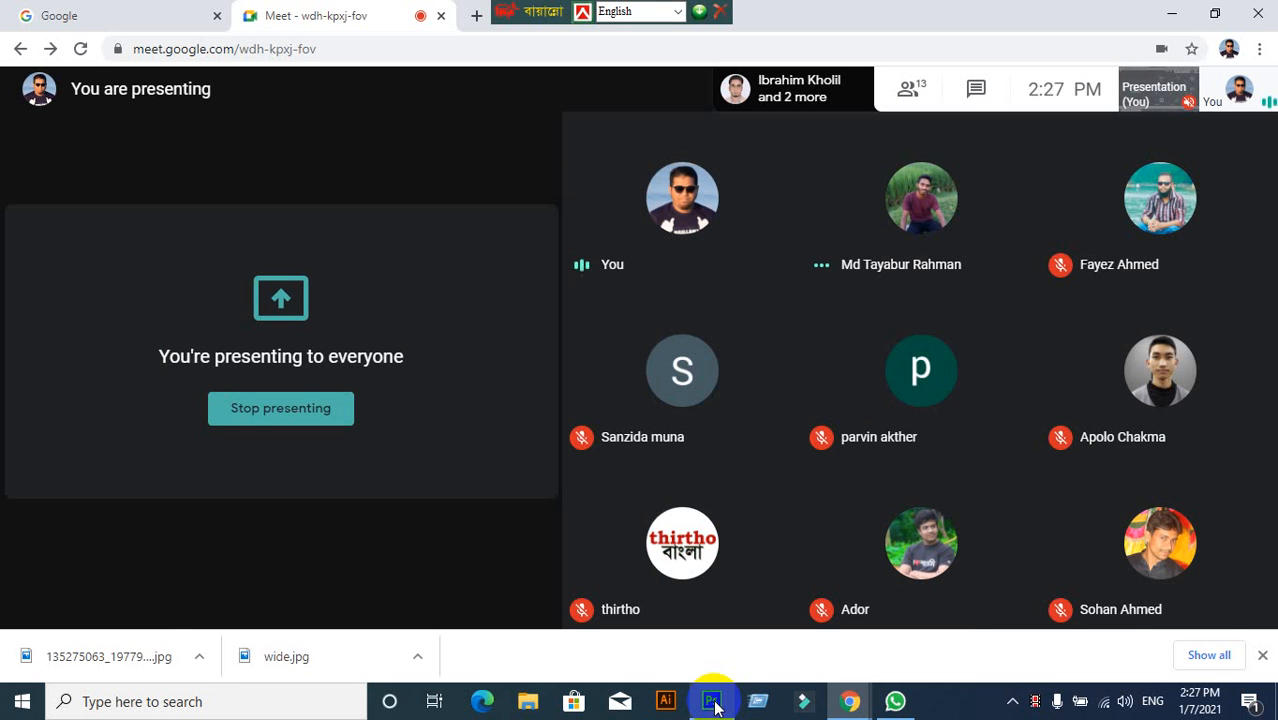
Switch to Photoshop and create a new document 1366 × 768 pixels at a resolution of 72 pixels/inch.
{"action": "left_click", "coordinate": [713, 702]}
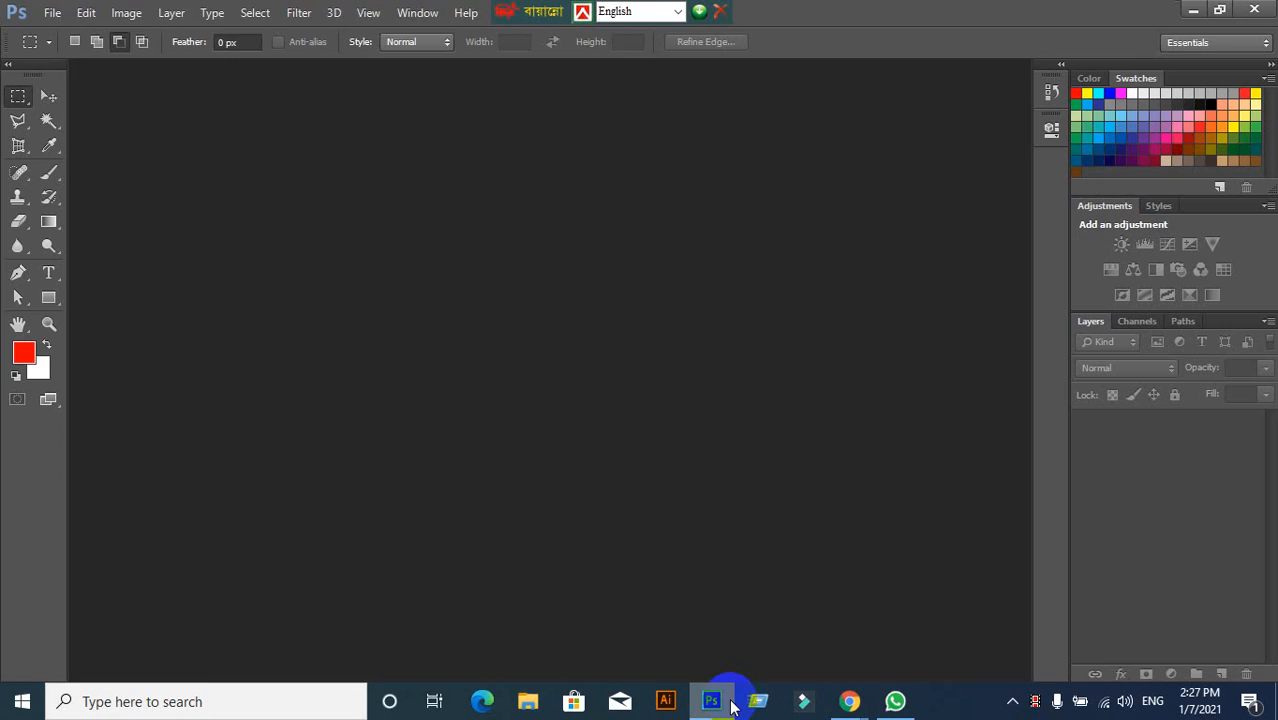
{"action": "left_click", "coordinate": [53, 20]}
{"action": "left_click", "coordinate": [94, 33]}
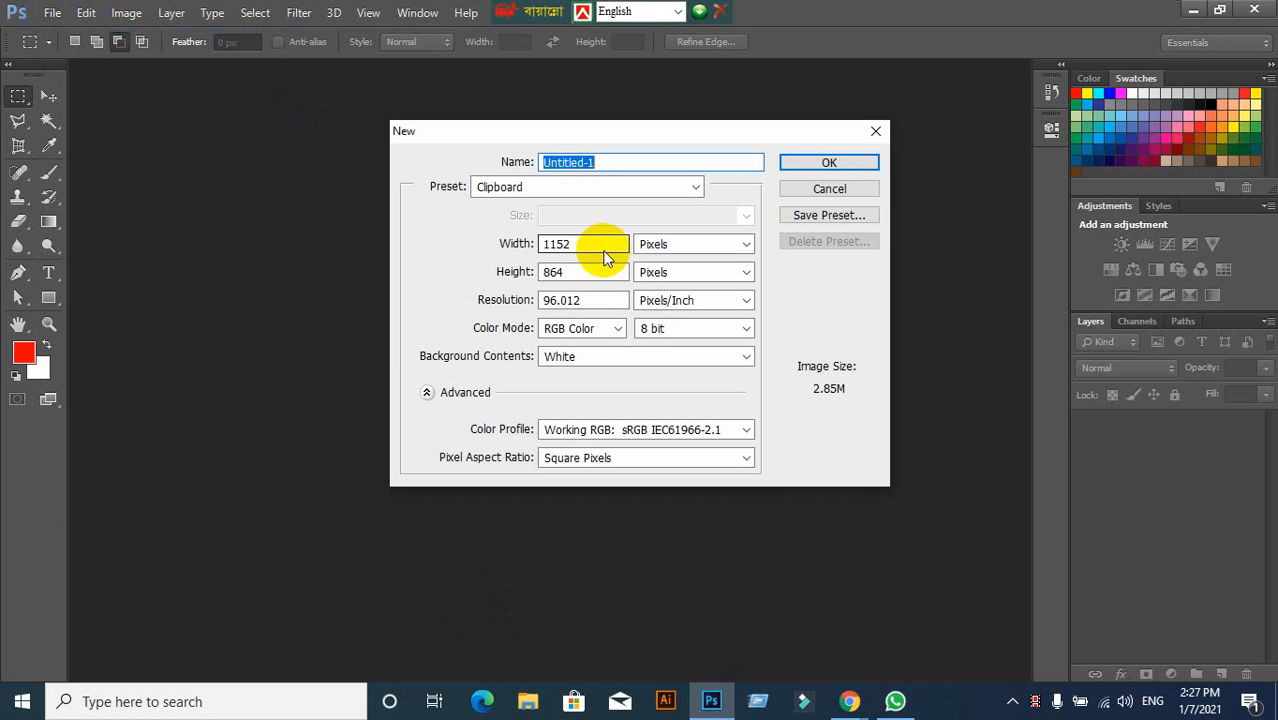
{"action": "double_click", "coordinate": [562, 272]}
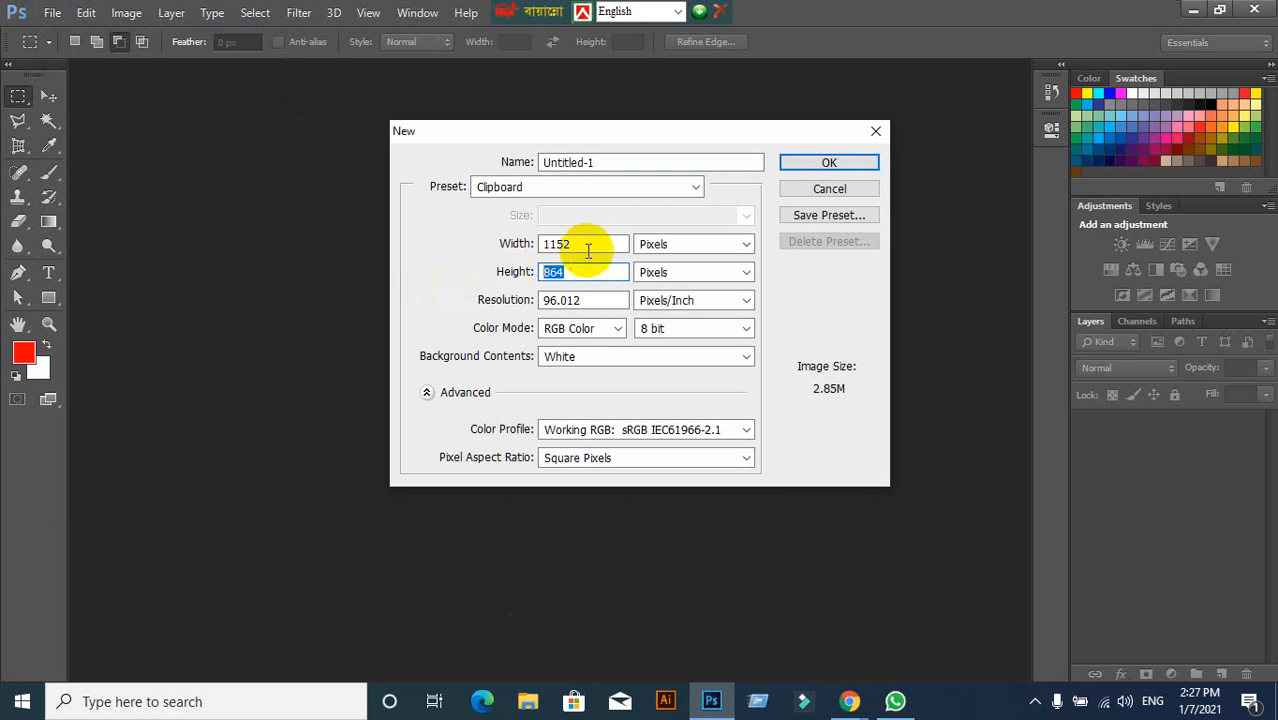
{"action": "left_click_drag", "start_coordinate": [588, 250], "coordinate": [425, 248]}
{"action": "type", "text": "1366"}
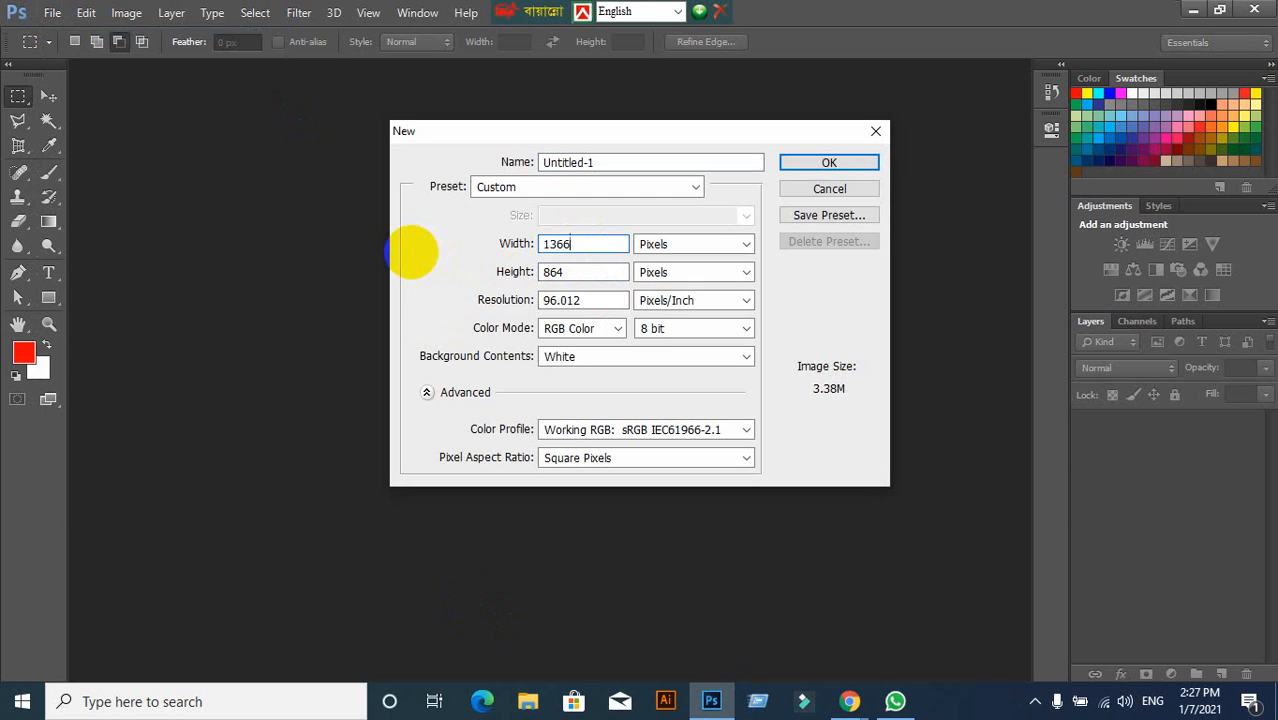
{"action": "key", "text": "Tab"}
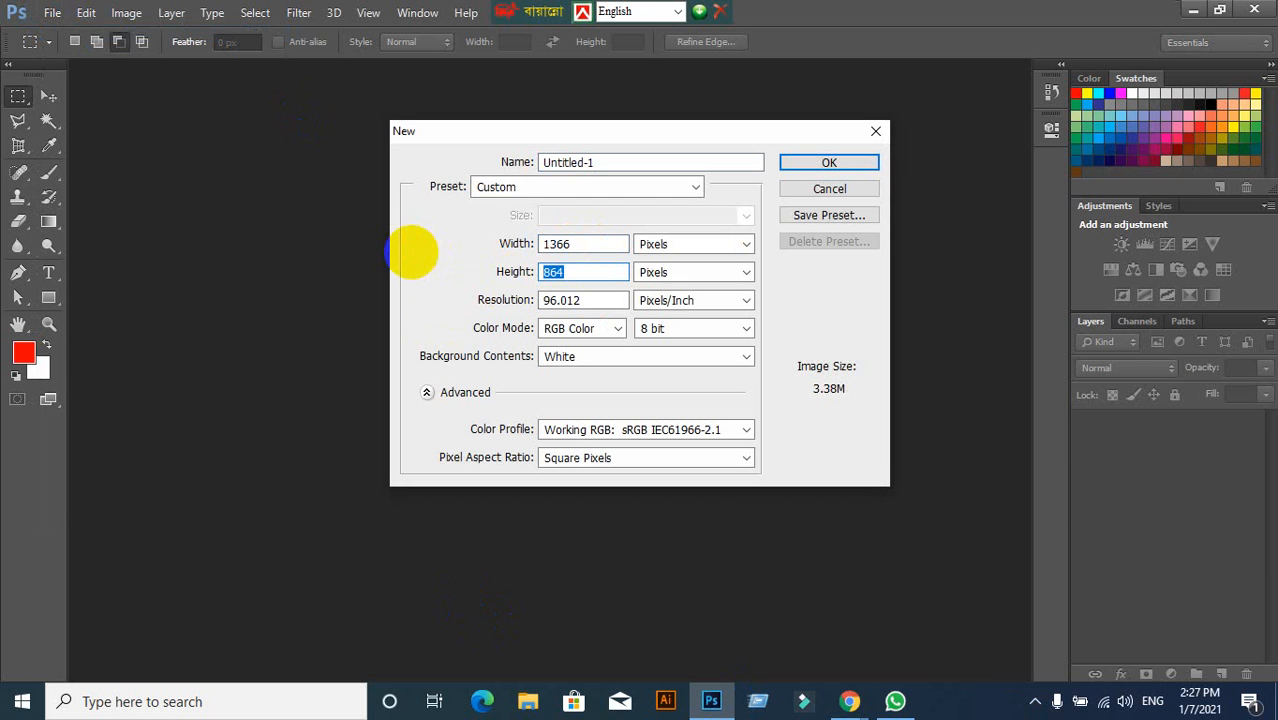
{"action": "type", "text": "768"}
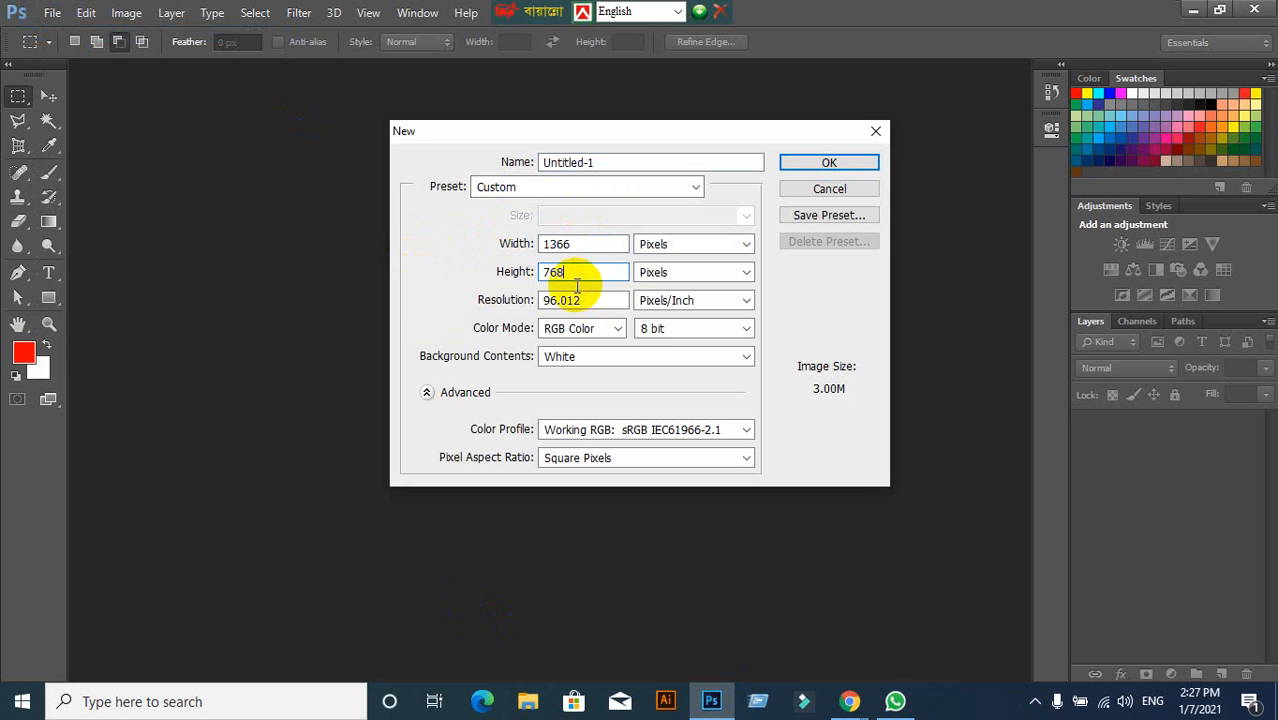
{"action": "left_click_drag", "start_coordinate": [579, 300], "coordinate": [428, 304]}
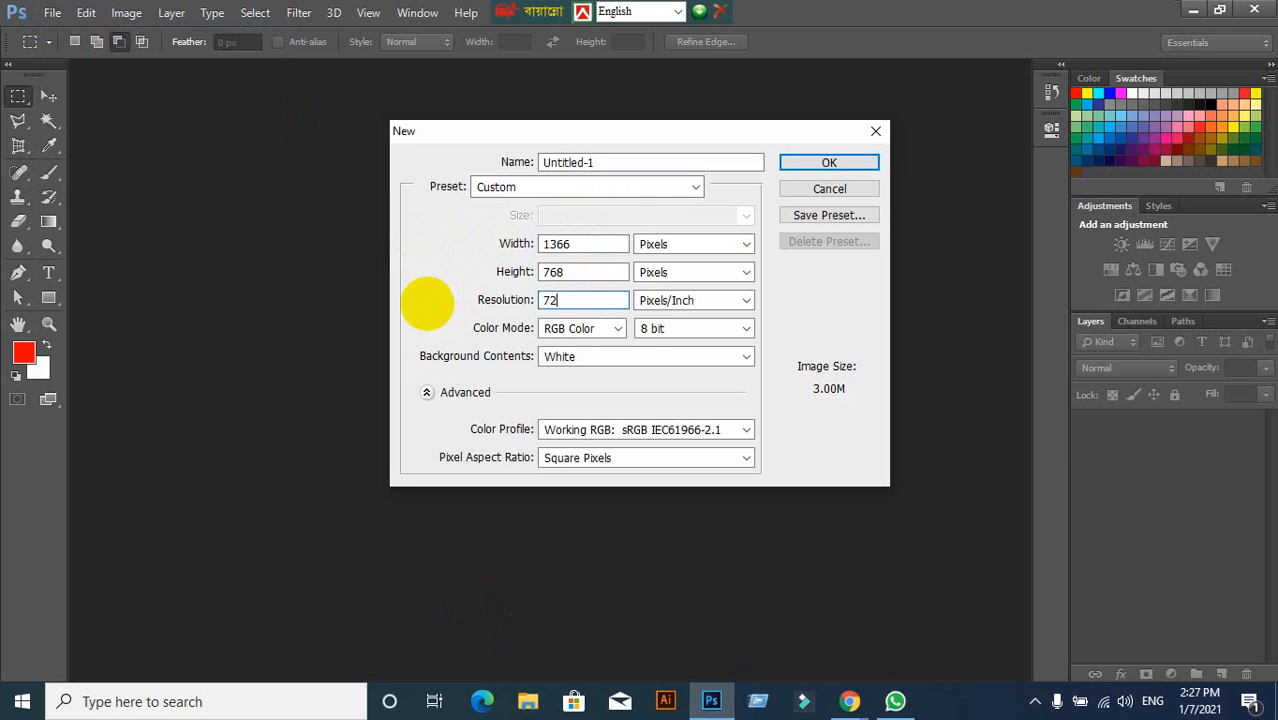
{"action": "left_click", "coordinate": [830, 163]}
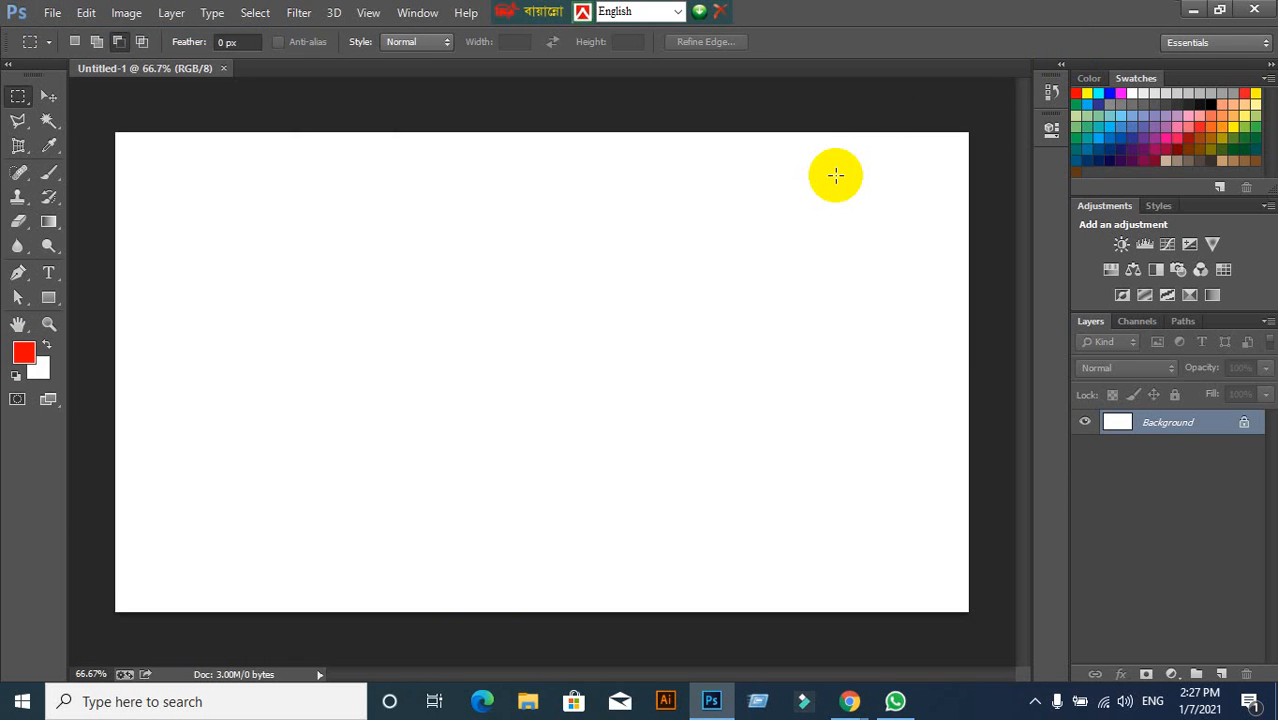
{"action": "left_click", "coordinate": [1192, 10]}
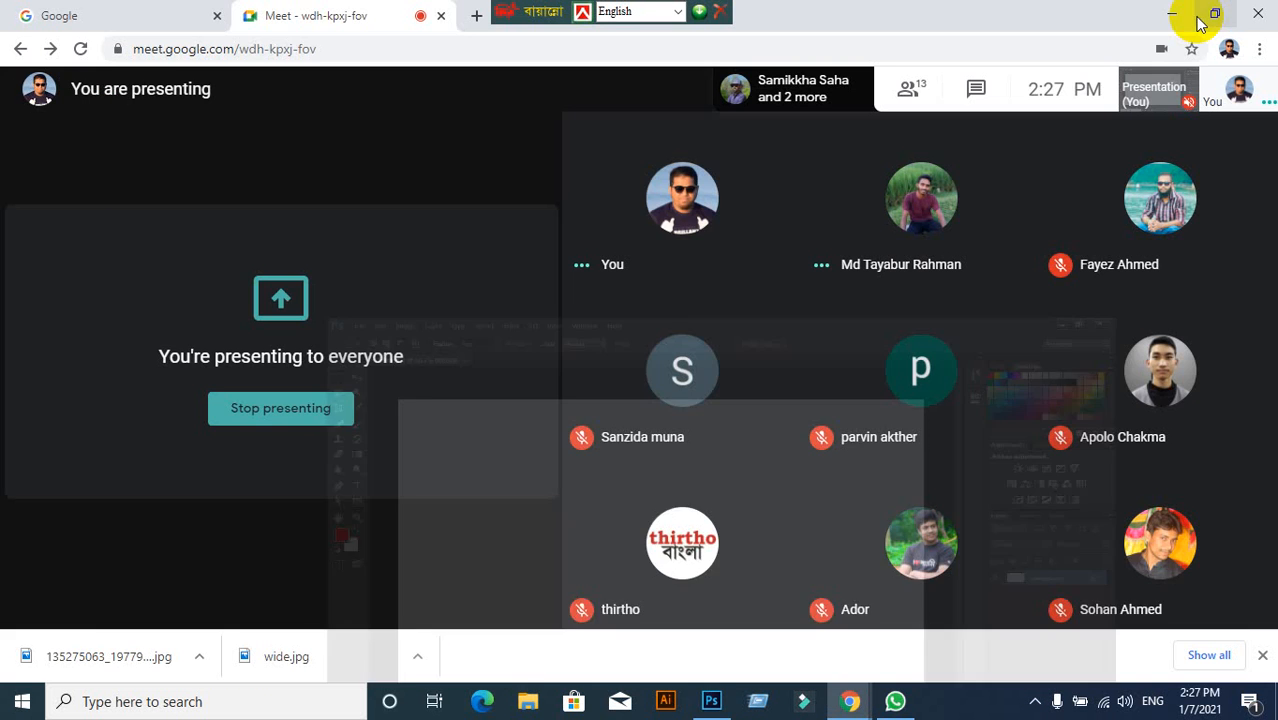
{"action": "left_click", "coordinate": [711, 701]}
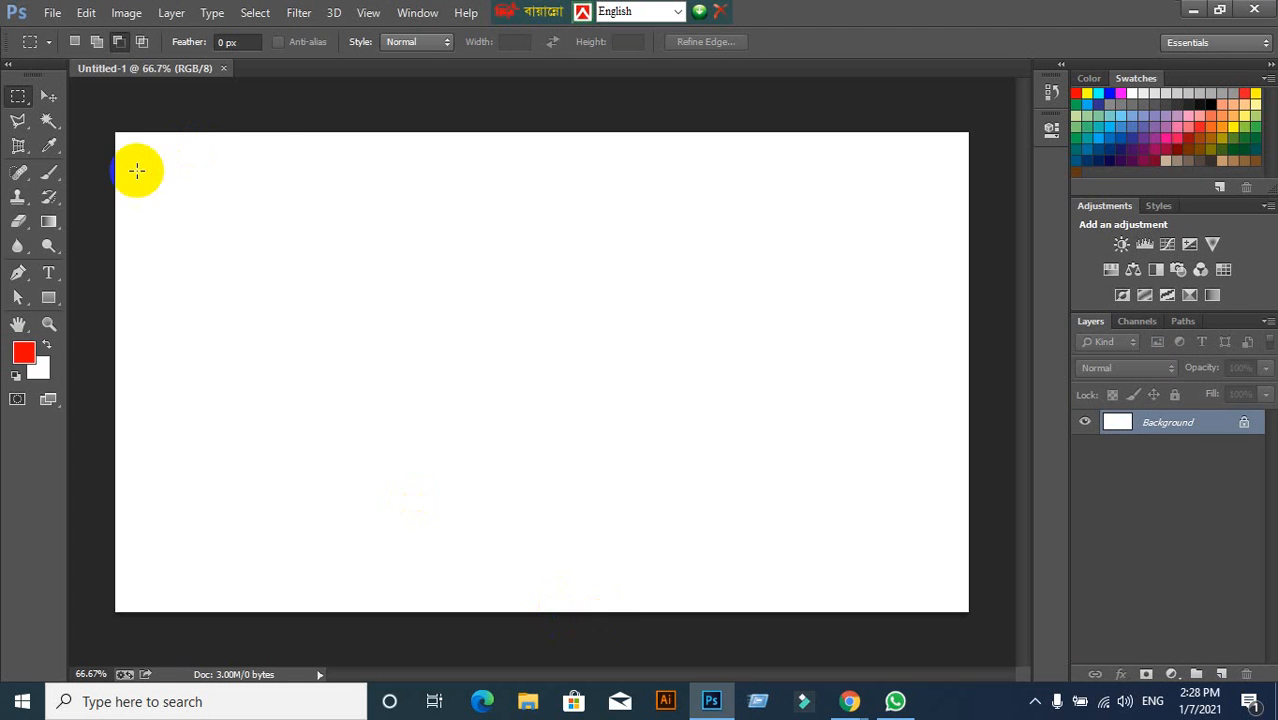
Open the portrait photo aaaaaaaa.jpg from the Sample Image folder.
{"action": "left_click", "coordinate": [51, 12]}
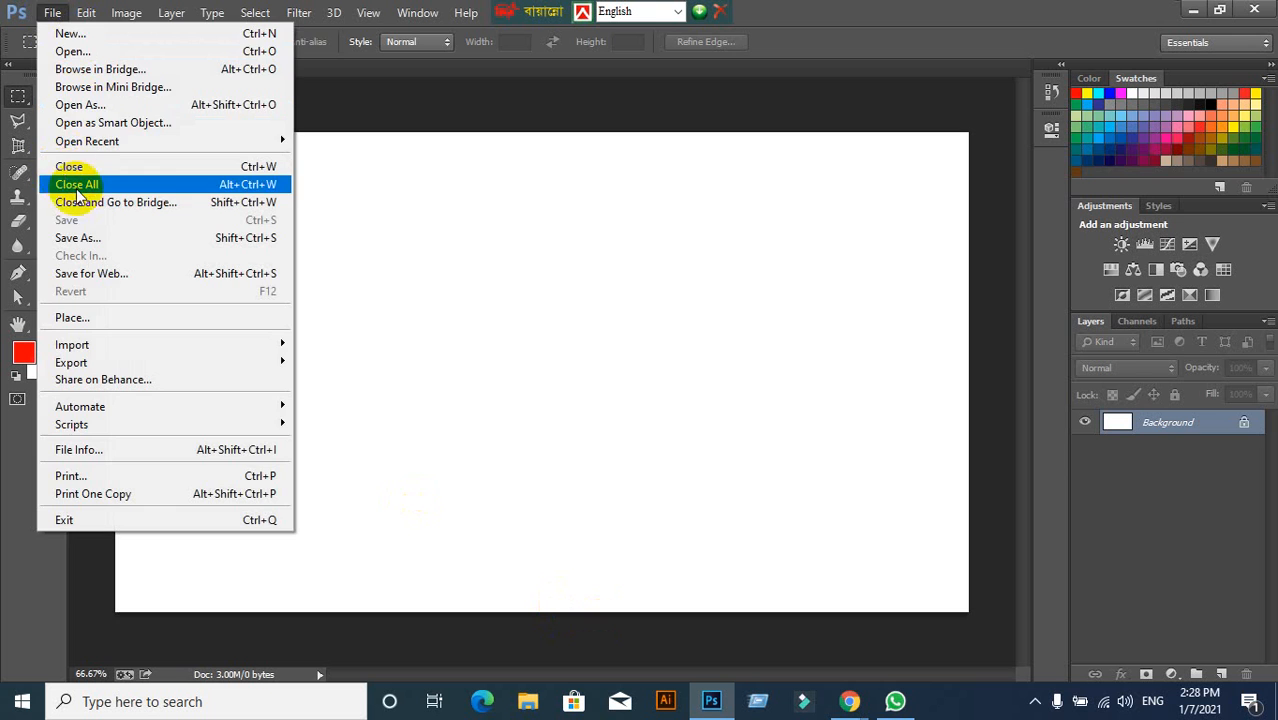
{"action": "left_click", "coordinate": [78, 54]}
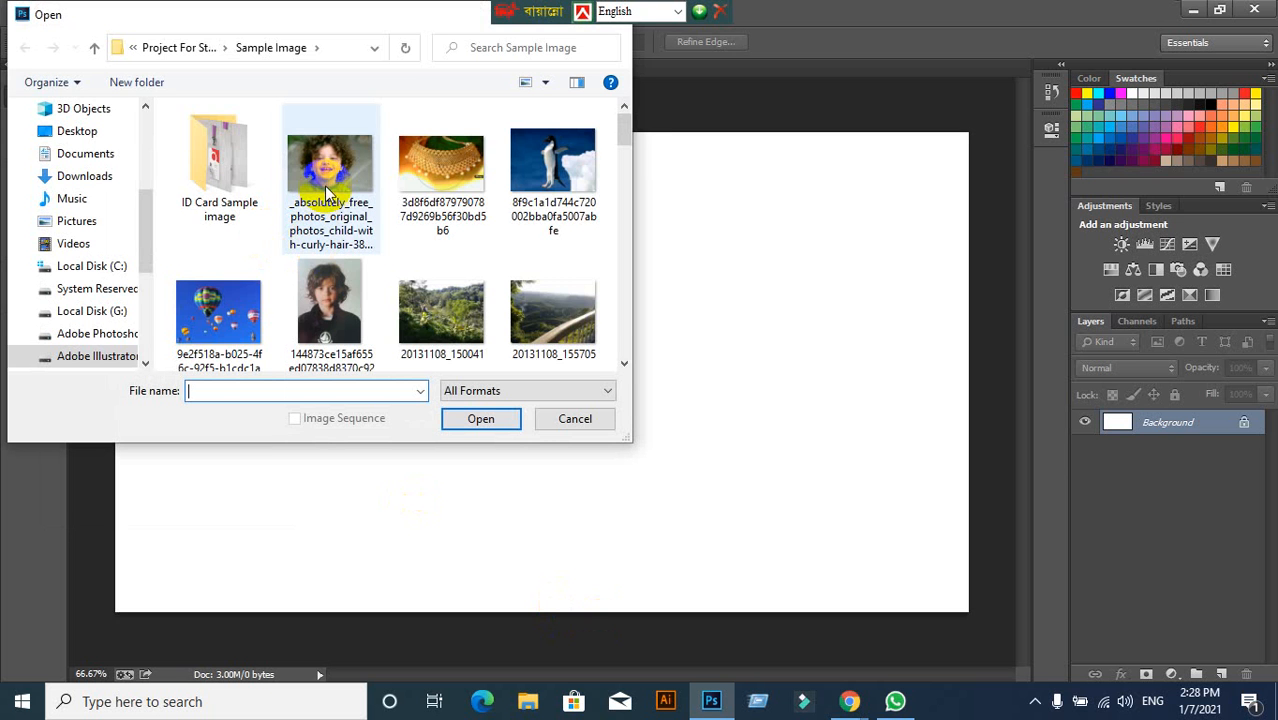
{"action": "scroll", "coordinate": [541, 240], "scroll_direction": "down", "scroll_amount": 5}
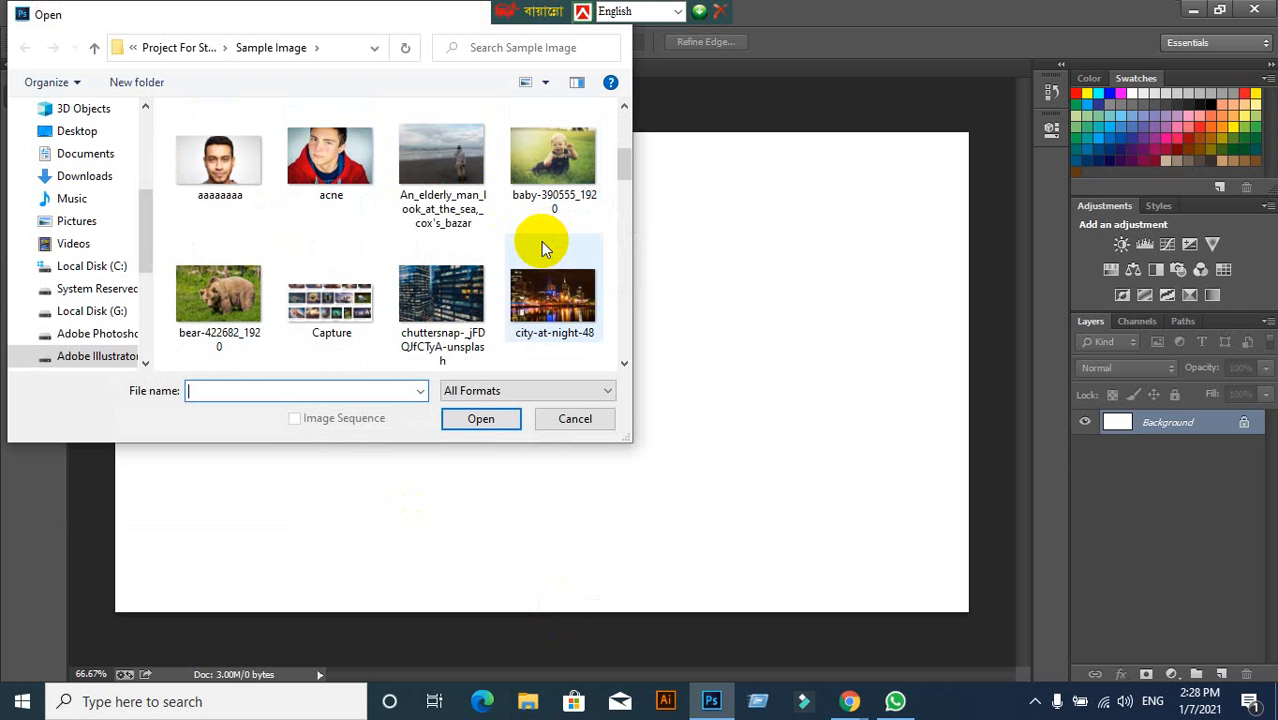
{"action": "left_click", "coordinate": [230, 180]}
{"action": "left_click", "coordinate": [465, 417]}
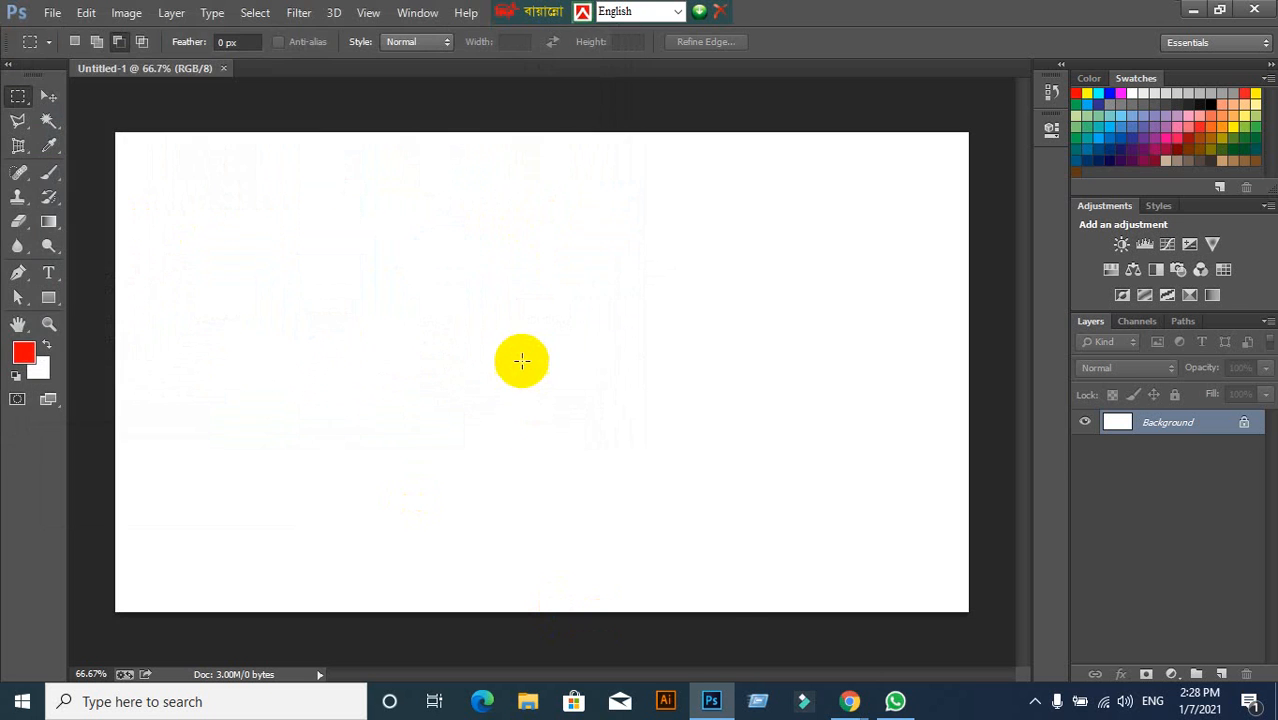
Switch from the rectangular marquee to the Elliptical Marquee Tool.
{"action": "left_click", "coordinate": [49, 96]}
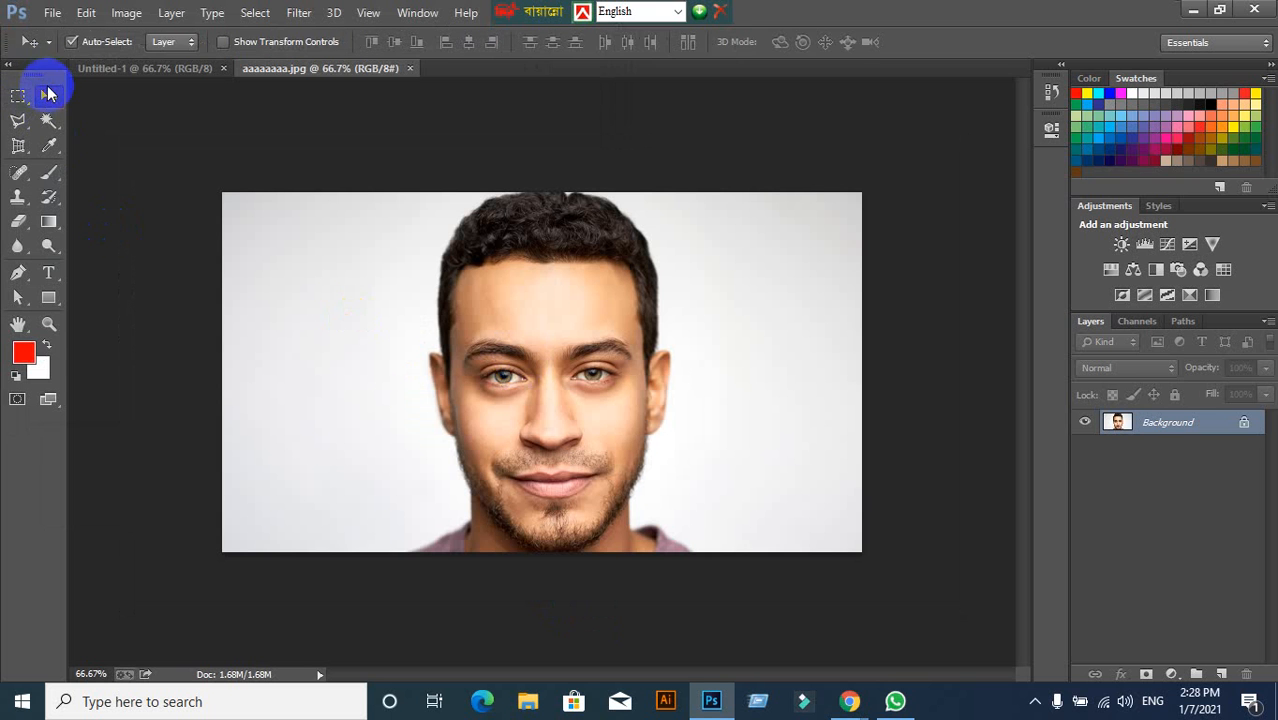
{"action": "left_click_drag", "start_coordinate": [17, 97], "coordinate": [118, 104]}
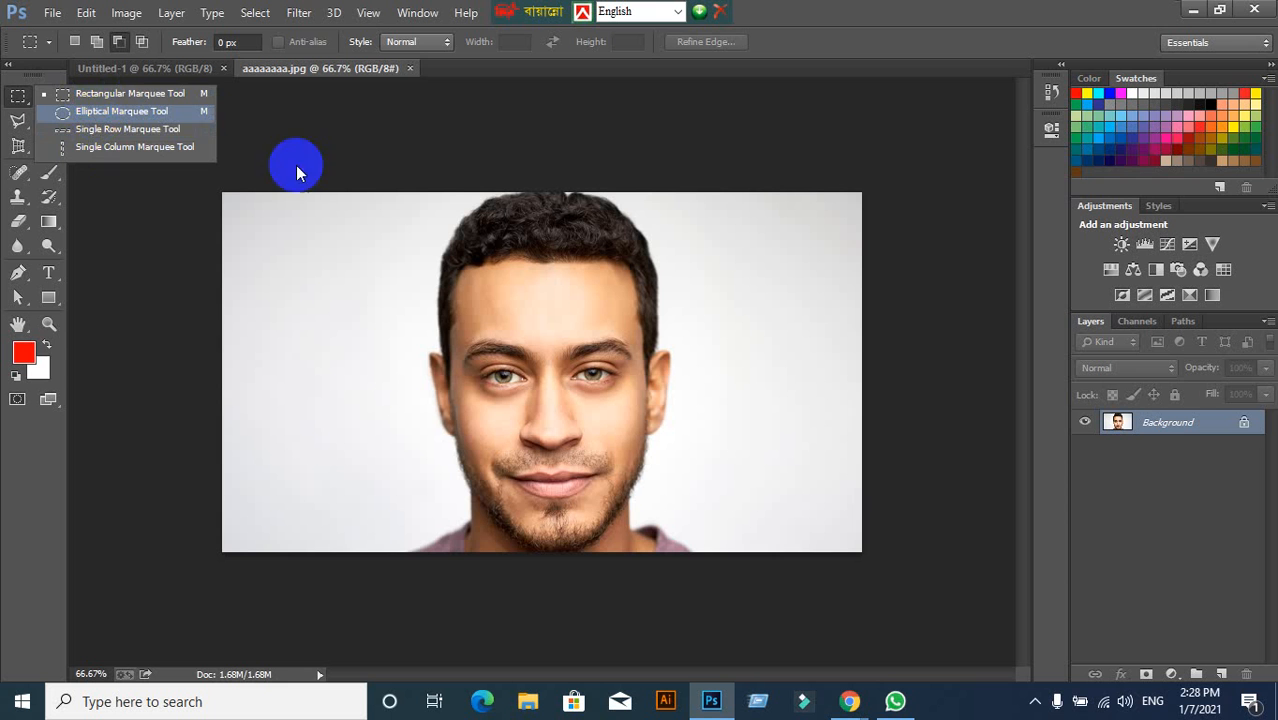
{"action": "left_click", "coordinate": [391, 200]}
{"action": "left_click_drag", "start_coordinate": [391, 200], "coordinate": [442, 220]}
{"action": "left_click", "coordinate": [442, 220]}
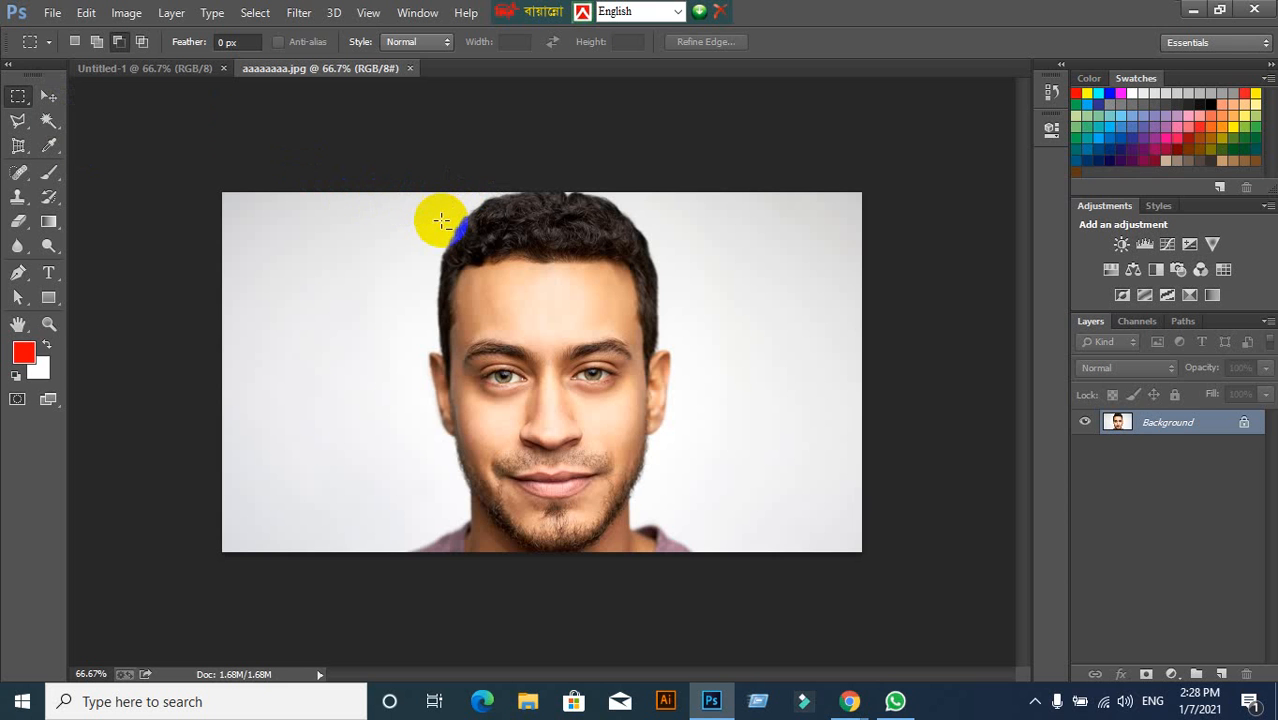
{"action": "left_click", "coordinate": [22, 124]}
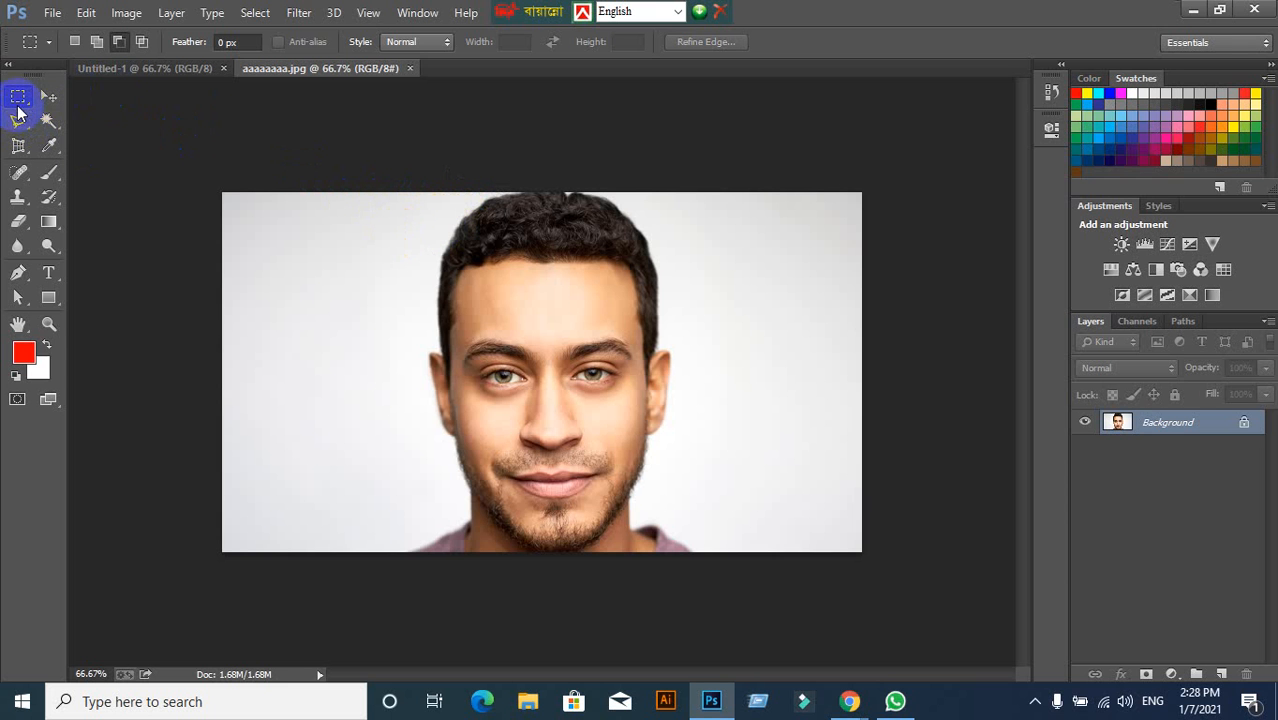
{"action": "left_click", "coordinate": [17, 104]}
{"action": "left_click", "coordinate": [120, 114]}
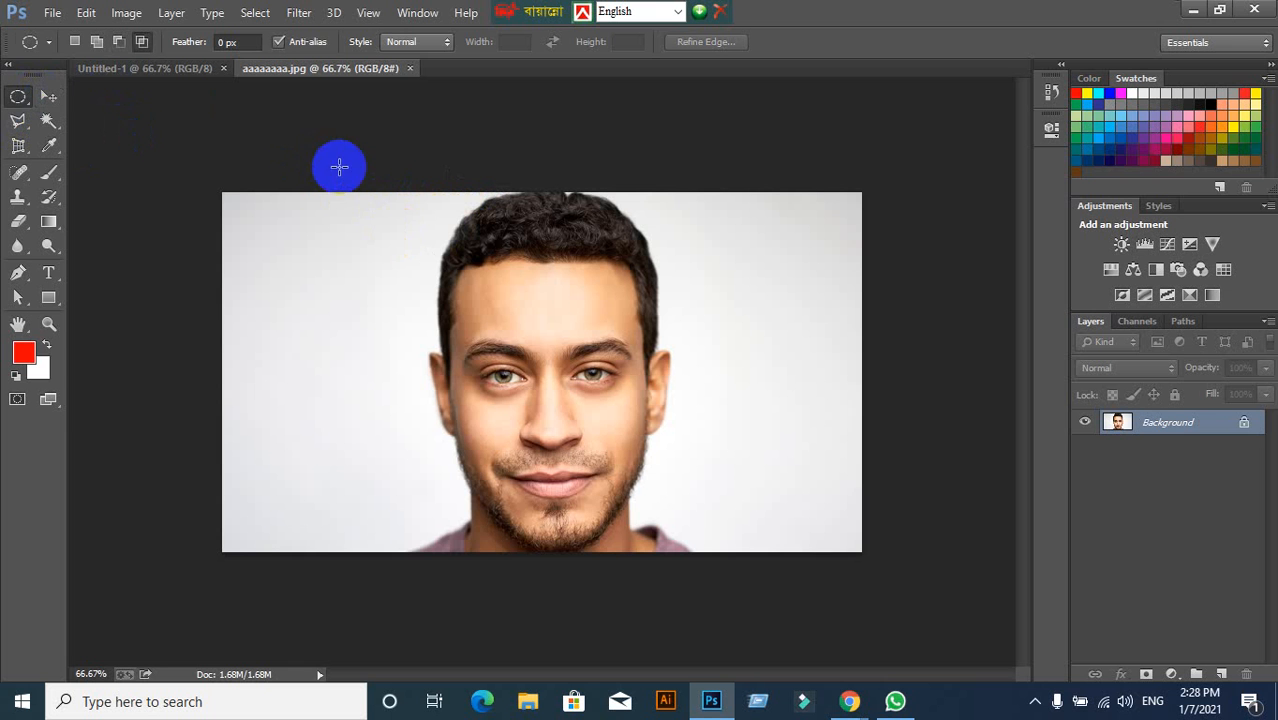
{"action": "left_click_drag", "start_coordinate": [414, 196], "coordinate": [700, 495]}
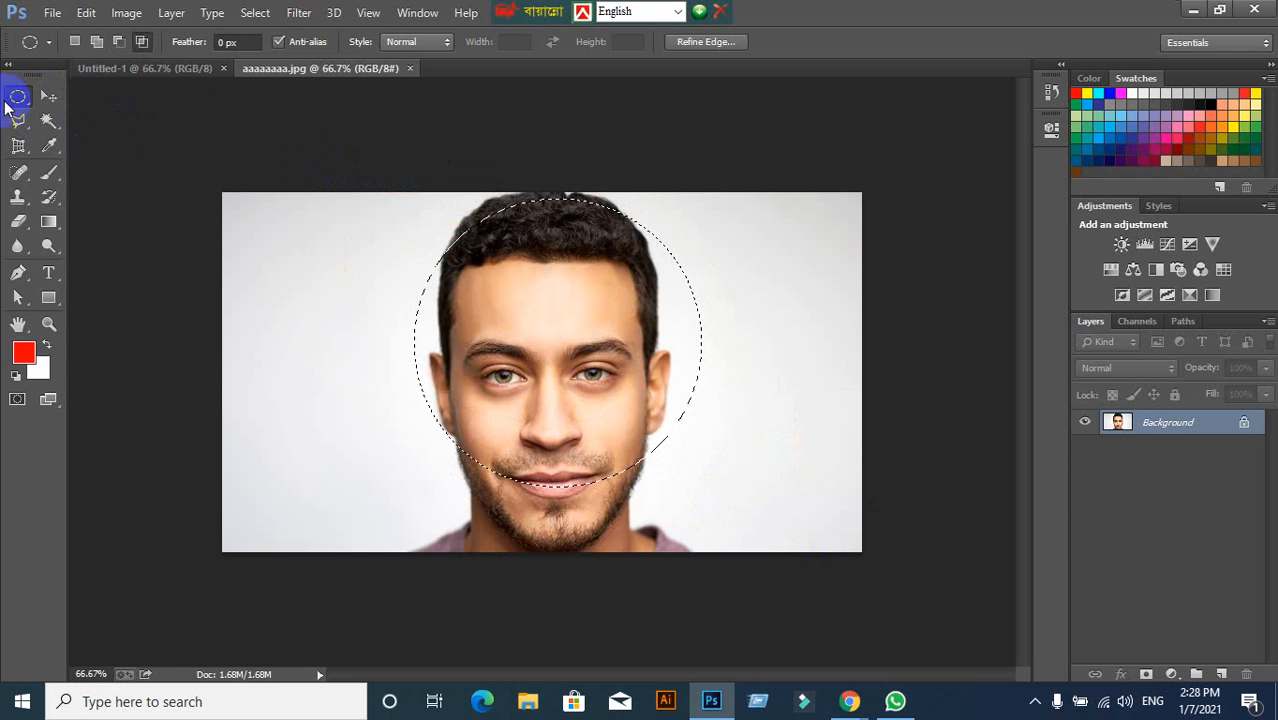
{"action": "left_click_drag", "start_coordinate": [621, 336], "coordinate": [610, 368]}
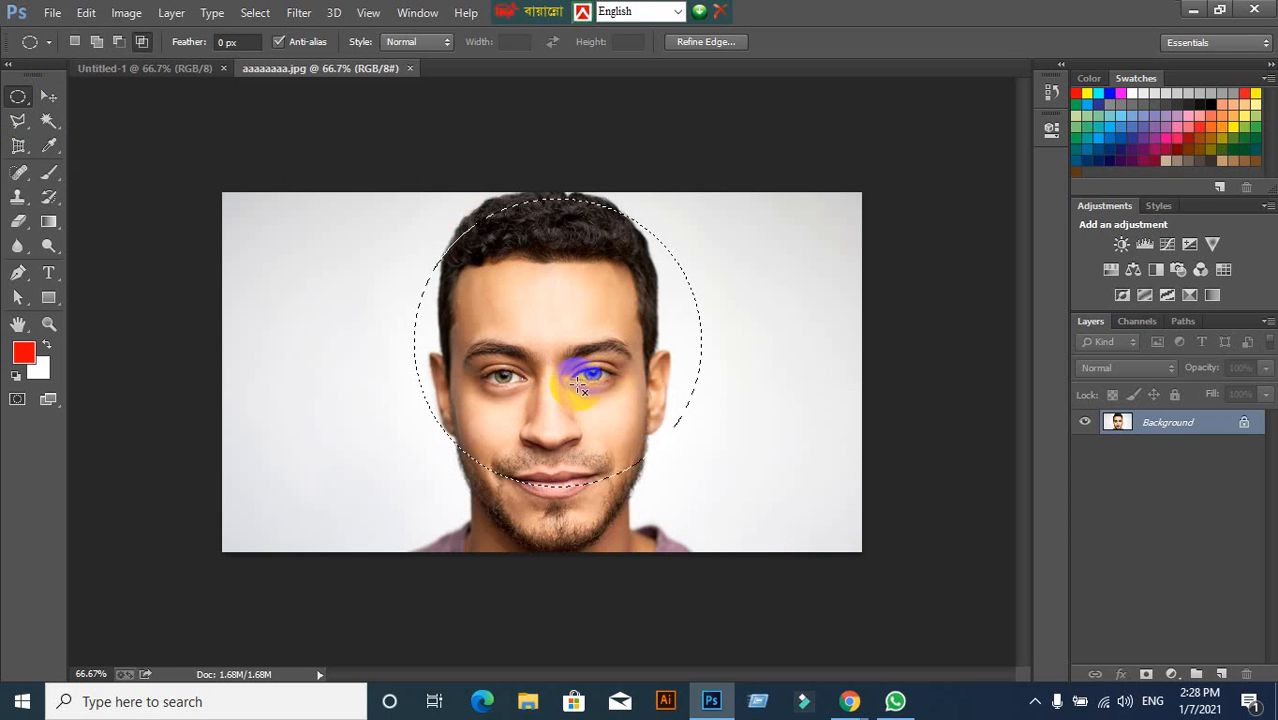
{"action": "left_click", "coordinate": [262, 205]}
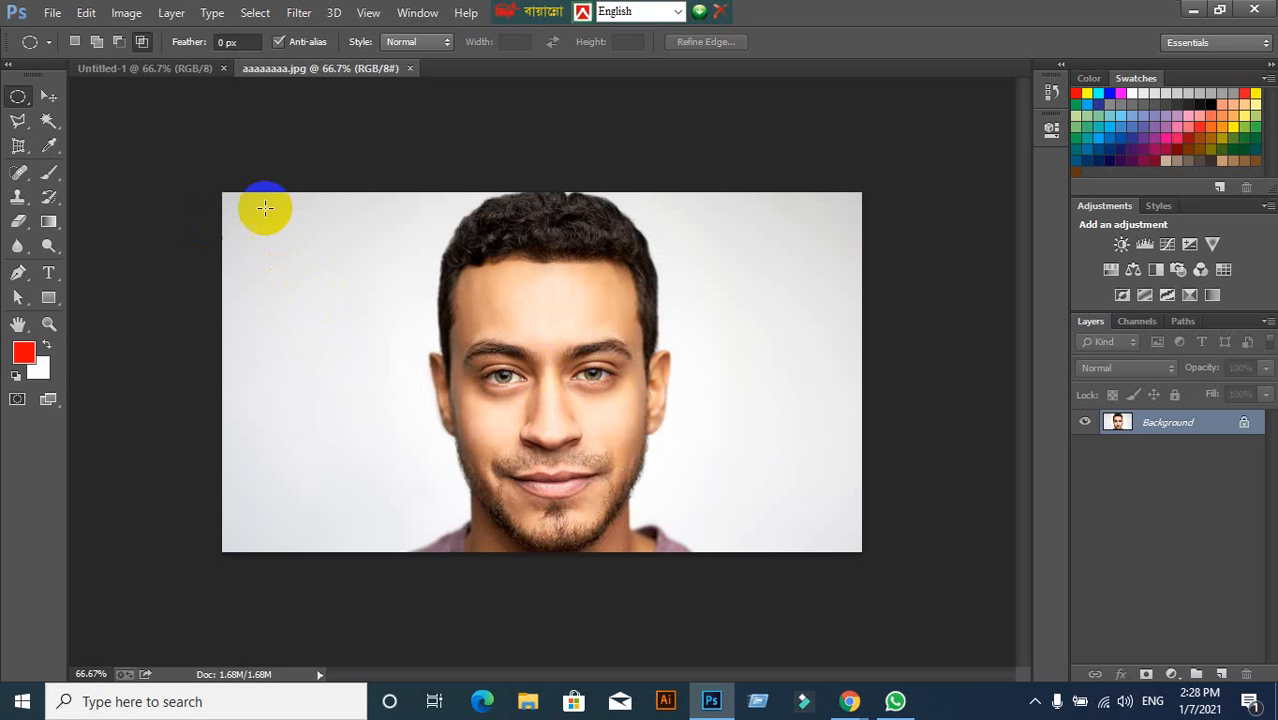
Select the man's head with an ellipse from hair to chin and copy it into the Untitled-1 document.
{"action": "left_click_drag", "start_coordinate": [390, 204], "coordinate": [703, 556]}
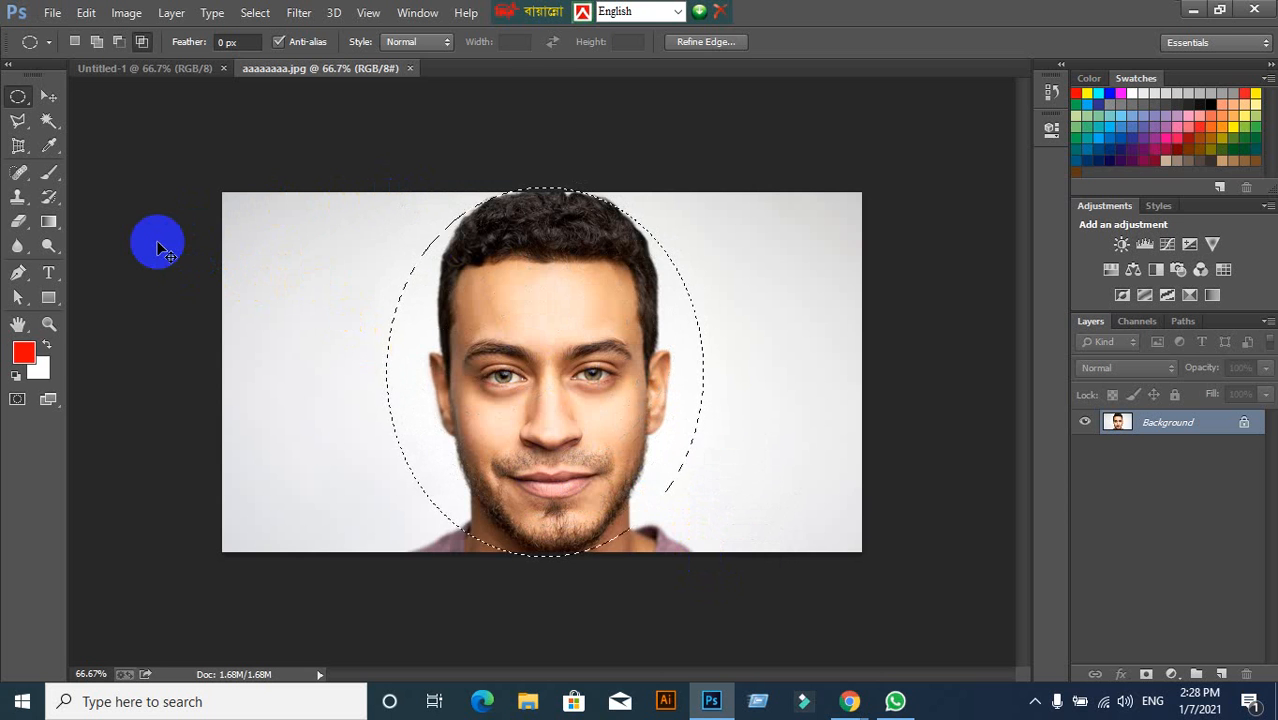
{"action": "left_click", "coordinate": [138, 69]}
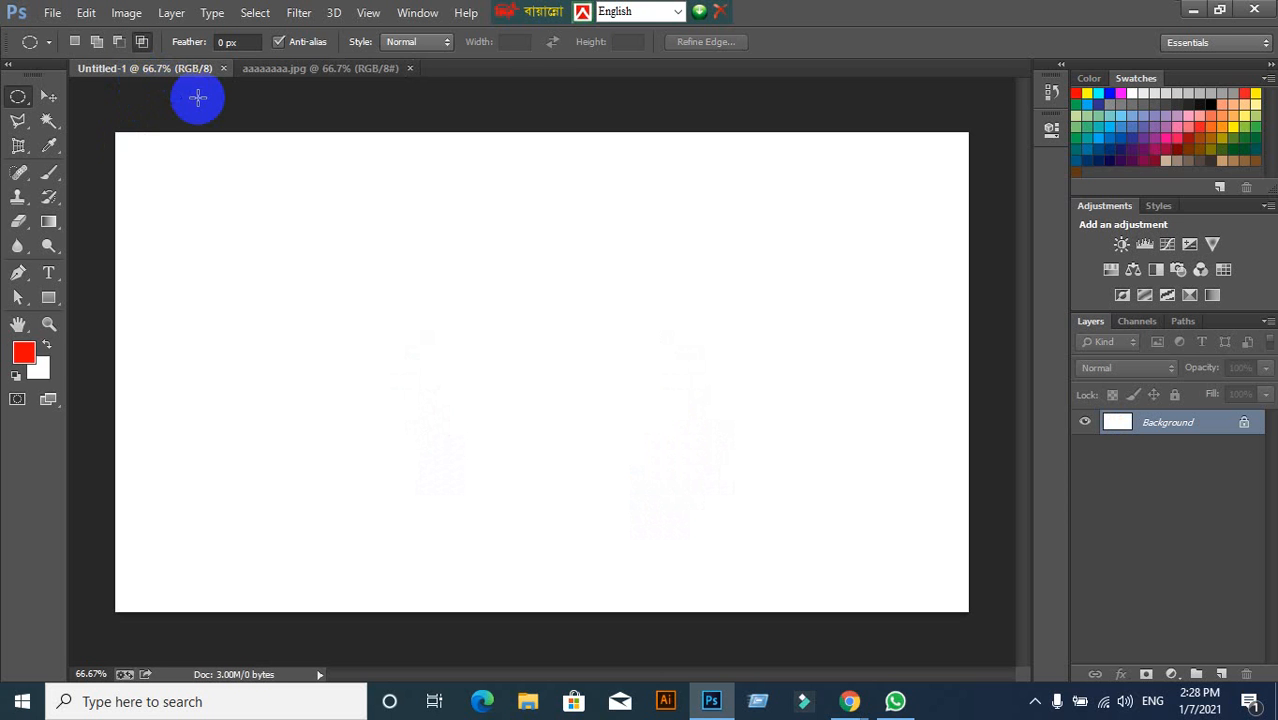
{"action": "key", "text": "ctrl+v"}
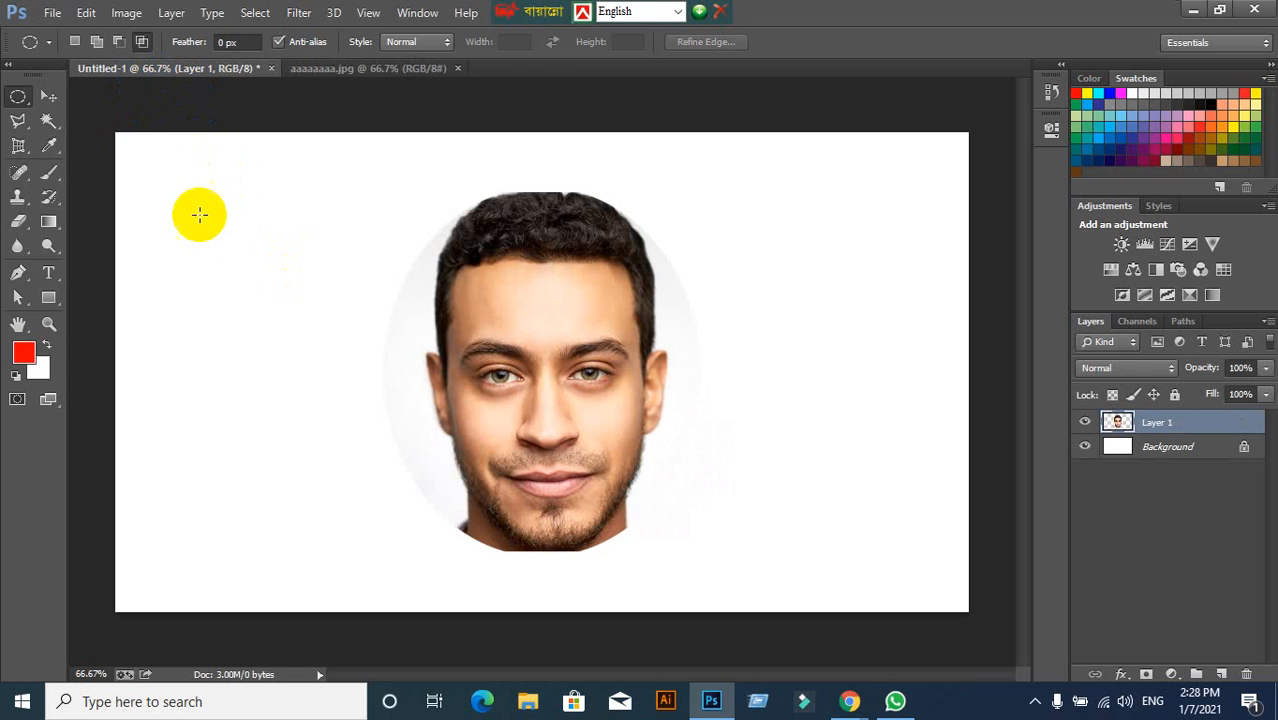
Move the pasted head to the left part of the canvas and scale it down to about 82%.
{"action": "left_click", "coordinate": [50, 95]}
{"action": "left_click_drag", "start_coordinate": [545, 457], "coordinate": [352, 432]}
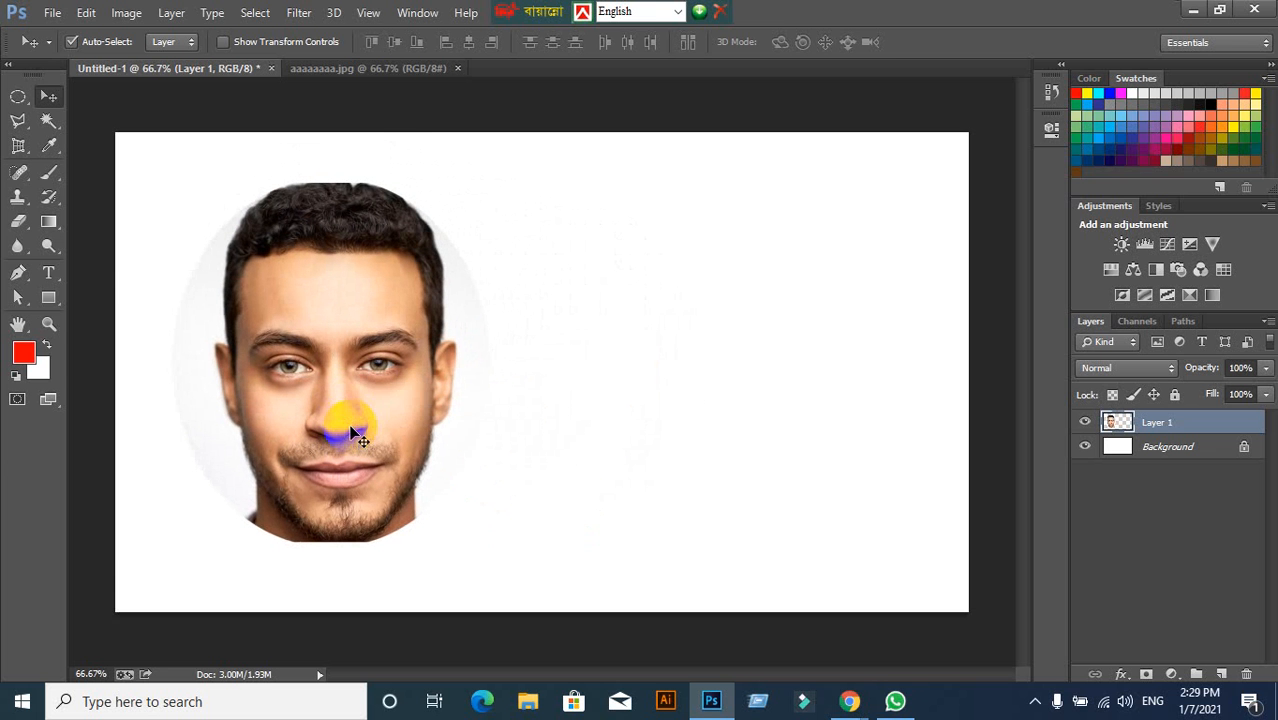
{"action": "key", "text": "ctrl+t"}
{"action": "left_click_drag", "start_coordinate": [489, 535], "coordinate": [428, 476]}
{"action": "left_click", "coordinate": [941, 41]}
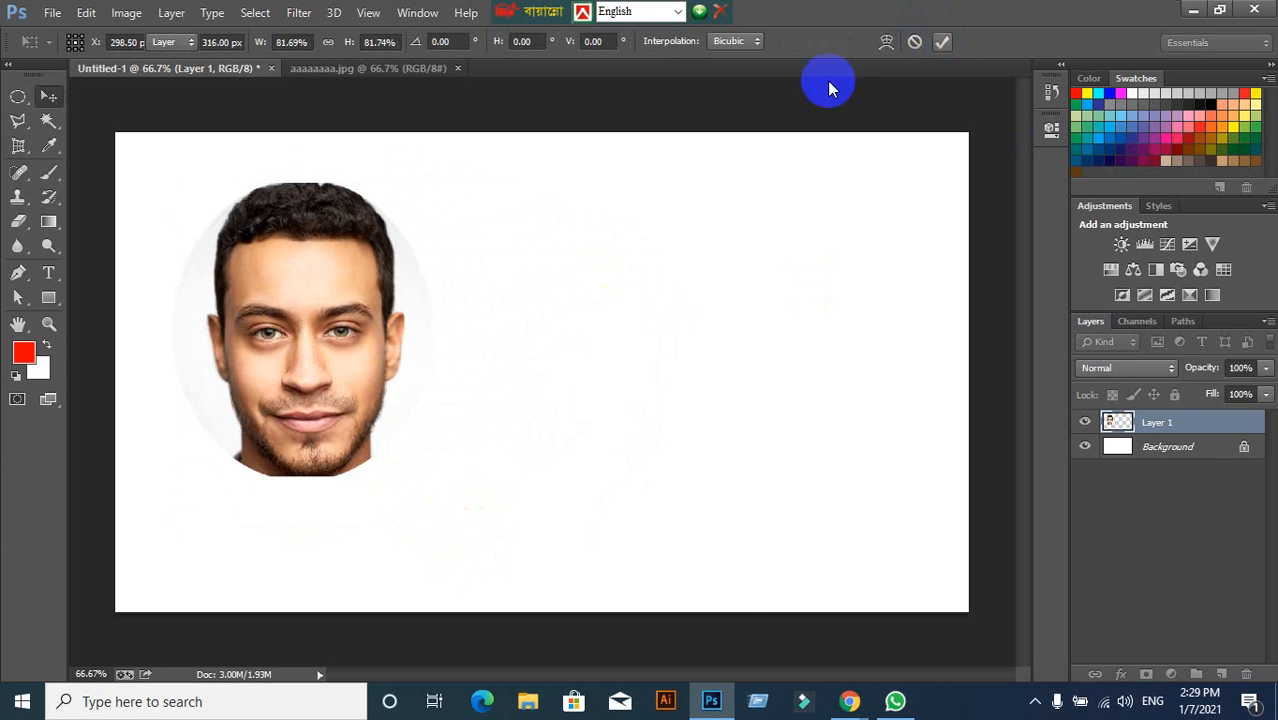
Return to aaaaaaaa.jpg, clear the old selection and draw a new circular marquee around the face from hair to chin.
{"action": "left_click", "coordinate": [371, 68]}
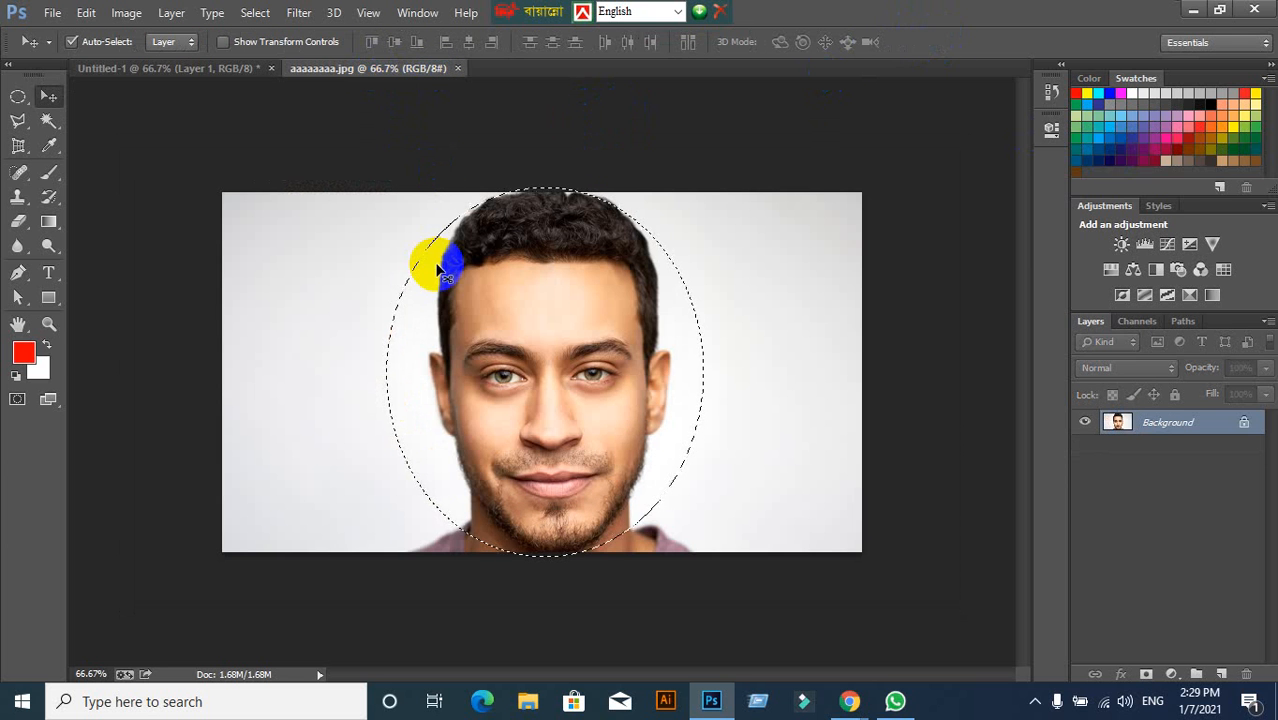
{"action": "key", "text": "ctrl+d"}
{"action": "left_click", "coordinate": [18, 97]}
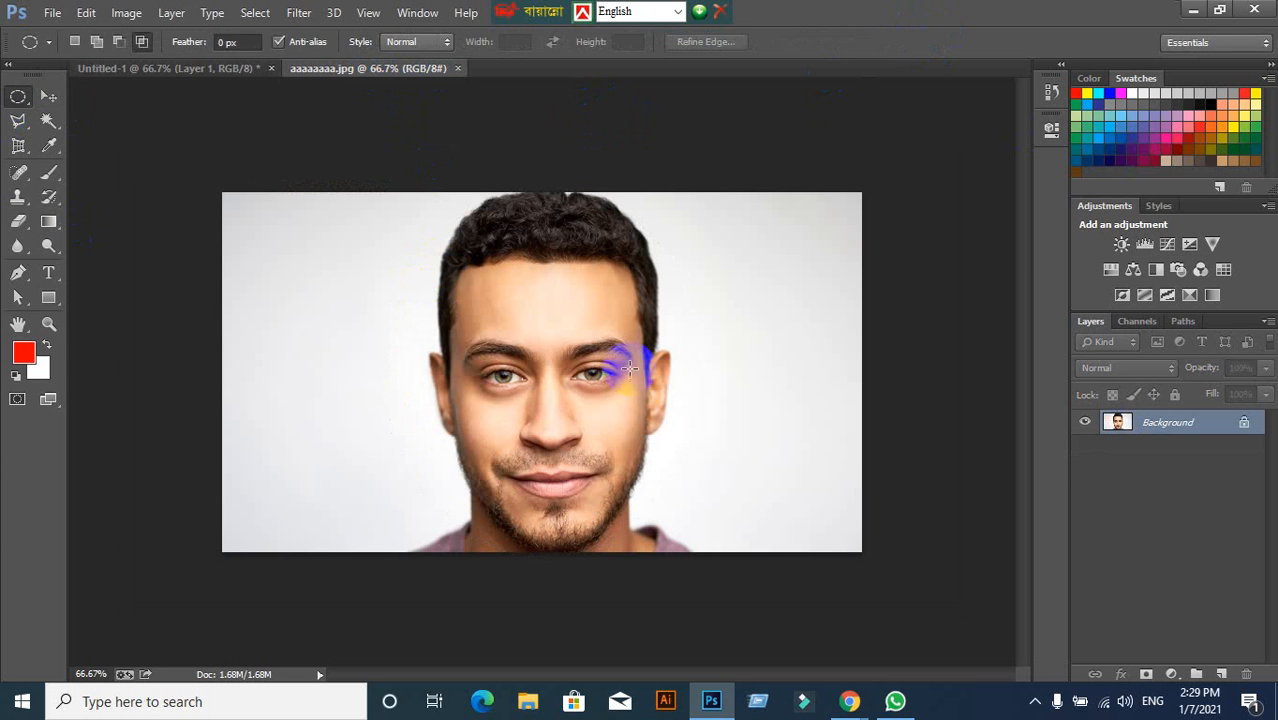
{"action": "left_click", "coordinate": [255, 13]}
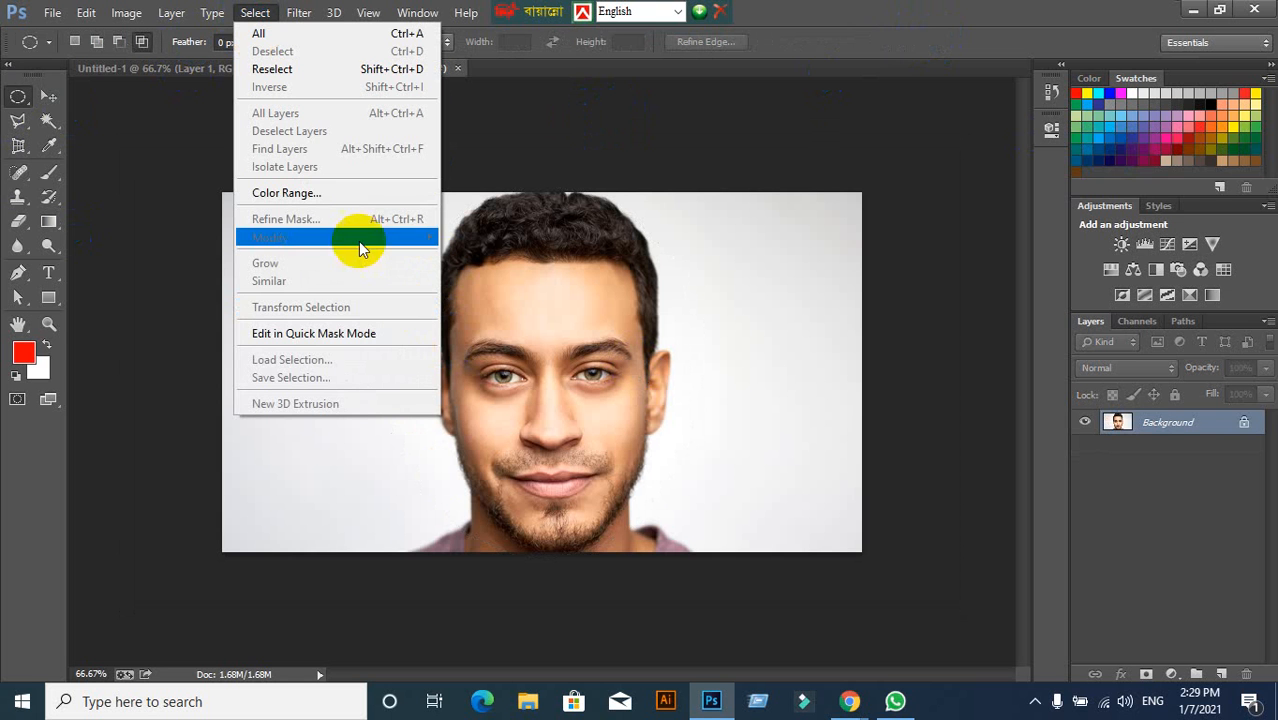
{"action": "left_click", "coordinate": [796, 8]}
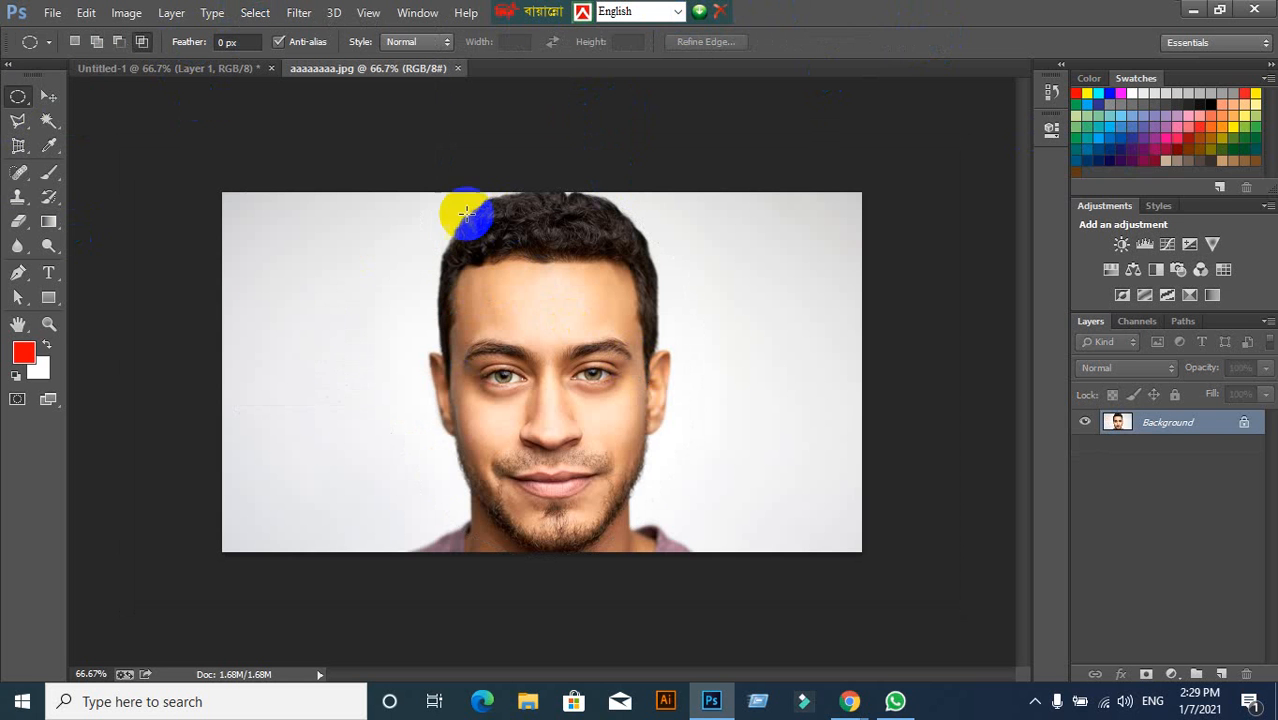
{"action": "left_click_drag", "start_coordinate": [400, 197], "coordinate": [708, 578]}
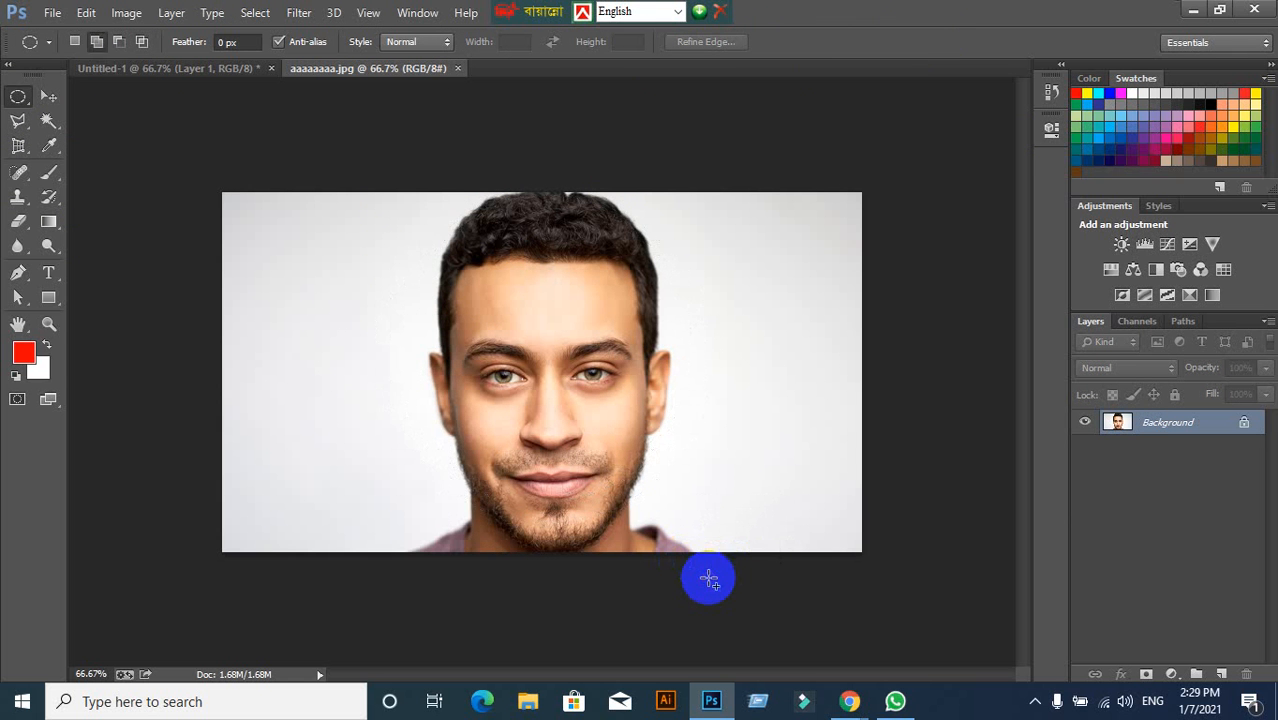
Feather the circular selection around the man's face with a radius of 15 pixels.
{"action": "left_click", "coordinate": [255, 12]}
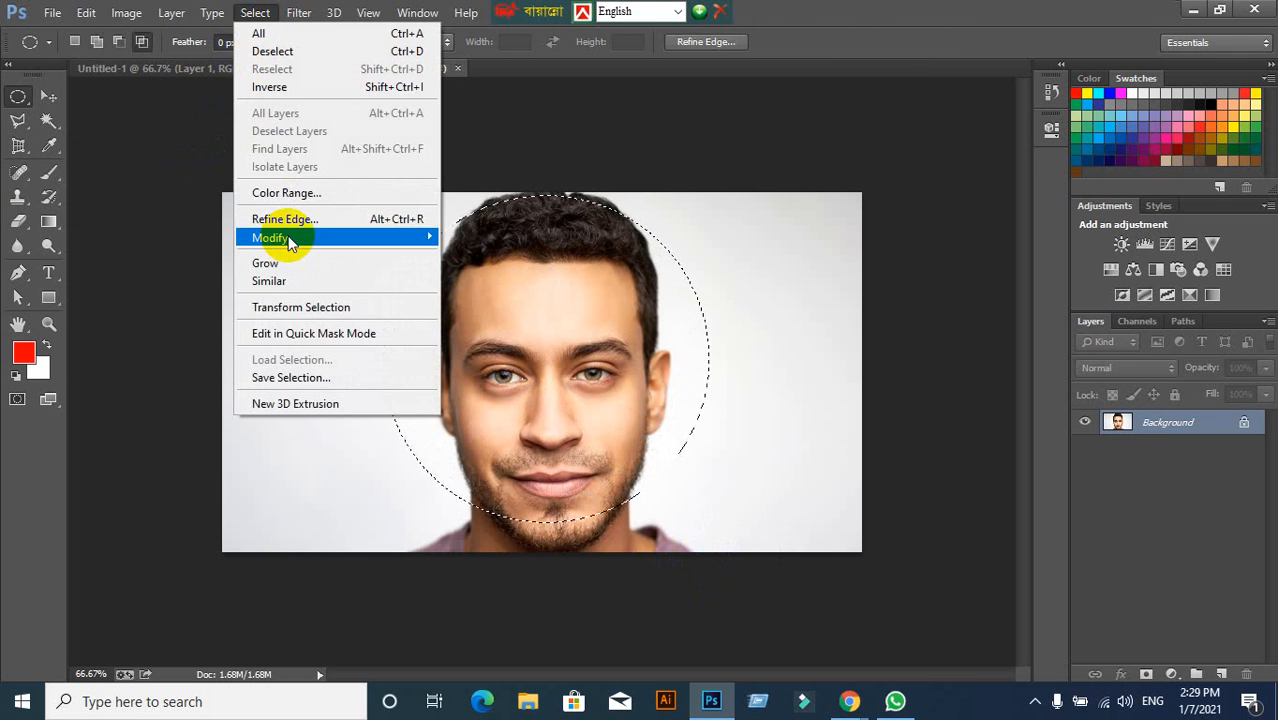
{"action": "mouse_move", "coordinate": [289, 243]}
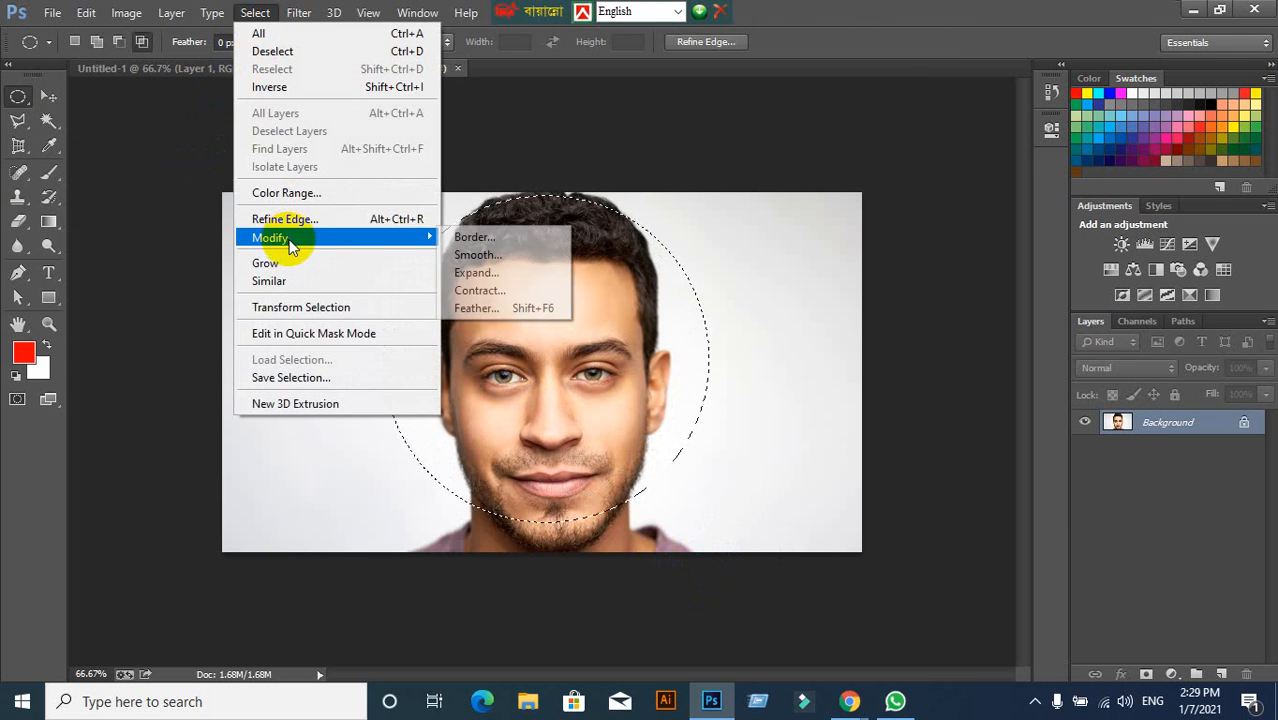
{"action": "left_click", "coordinate": [517, 305]}
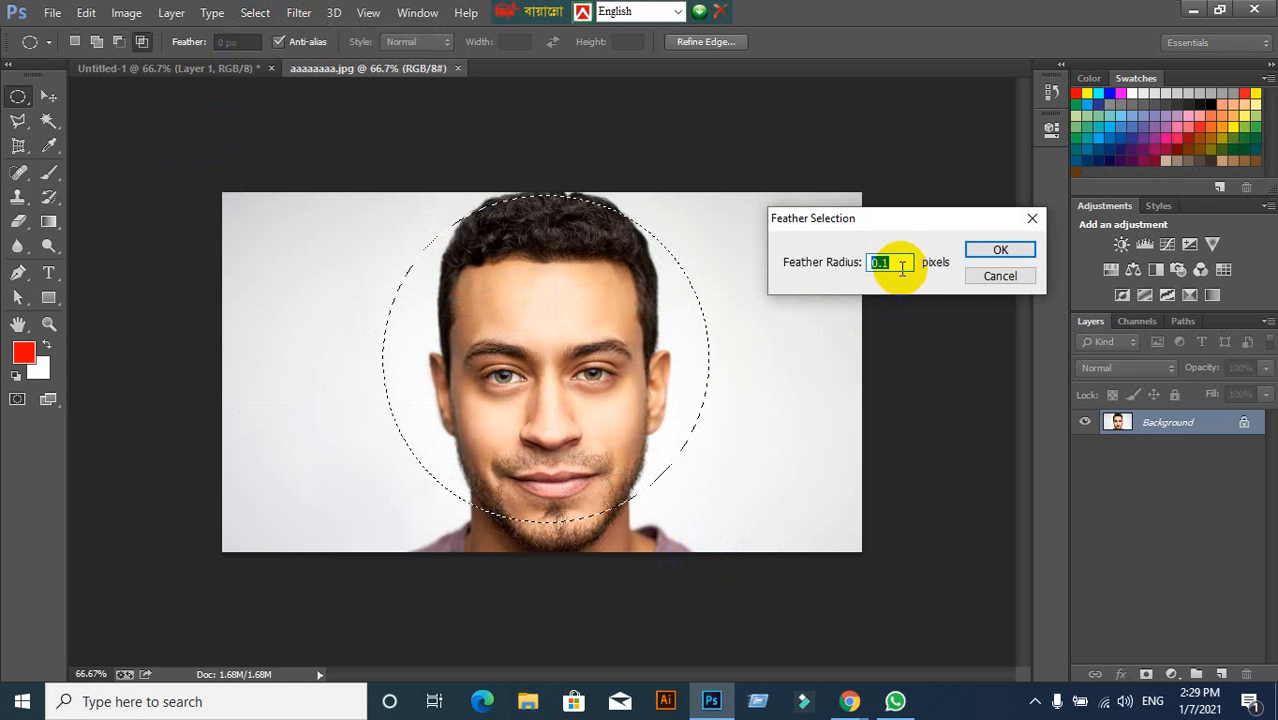
{"action": "type", "text": "15"}
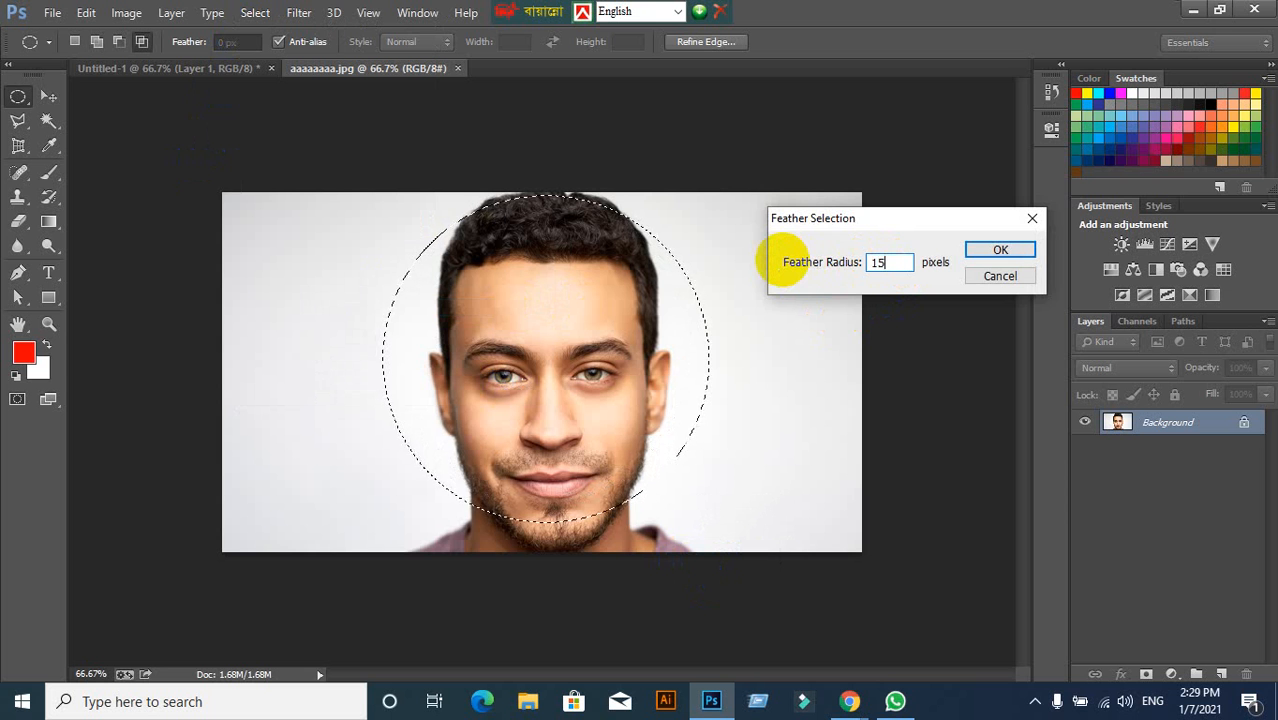
{"action": "left_click", "coordinate": [1025, 249]}
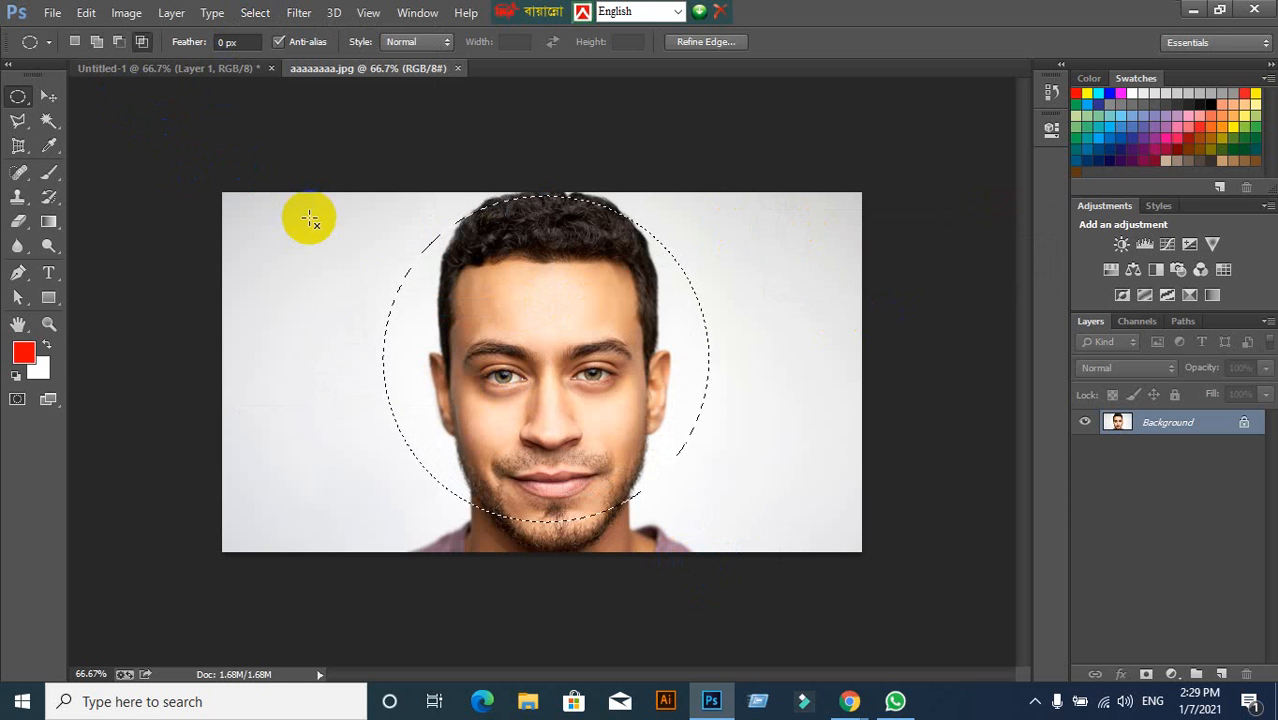
Copy the feathered face selection and paste it into the Untitled-1 document.
{"action": "key", "text": "ctrl+c"}
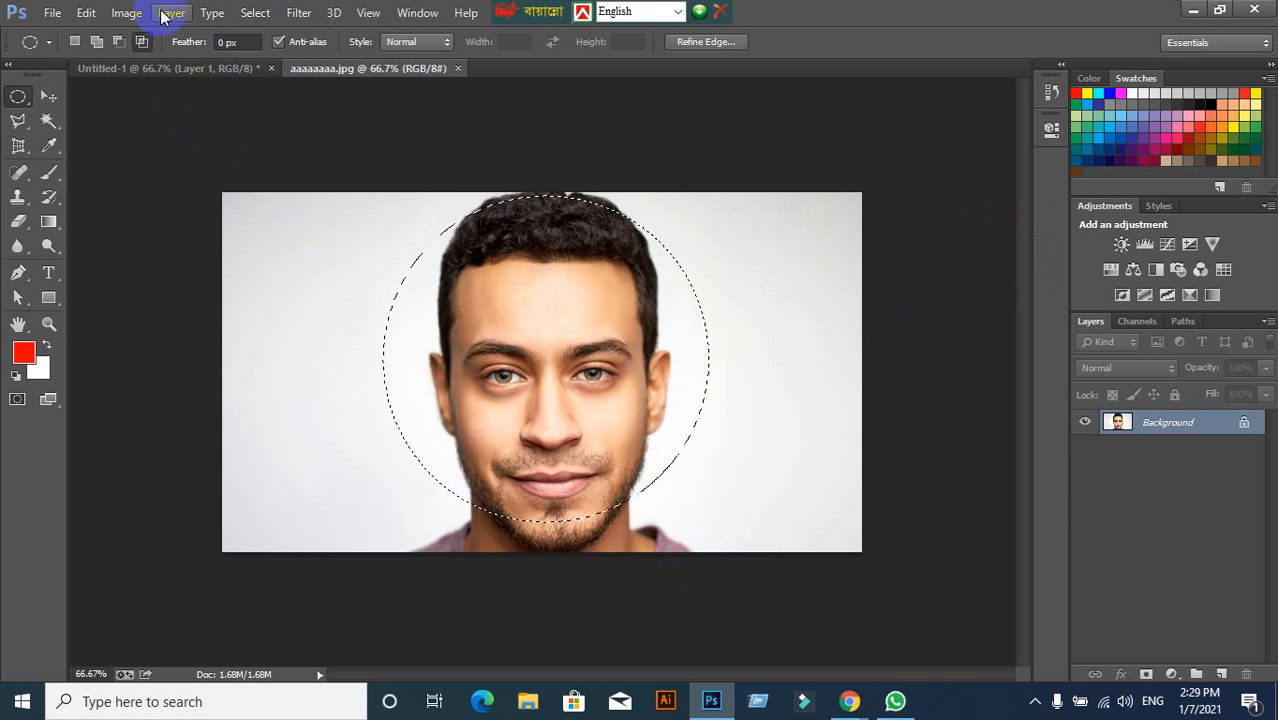
{"action": "left_click", "coordinate": [163, 68]}
{"action": "key", "text": "ctrl+v"}
{"action": "key", "text": "ctrl+v"}
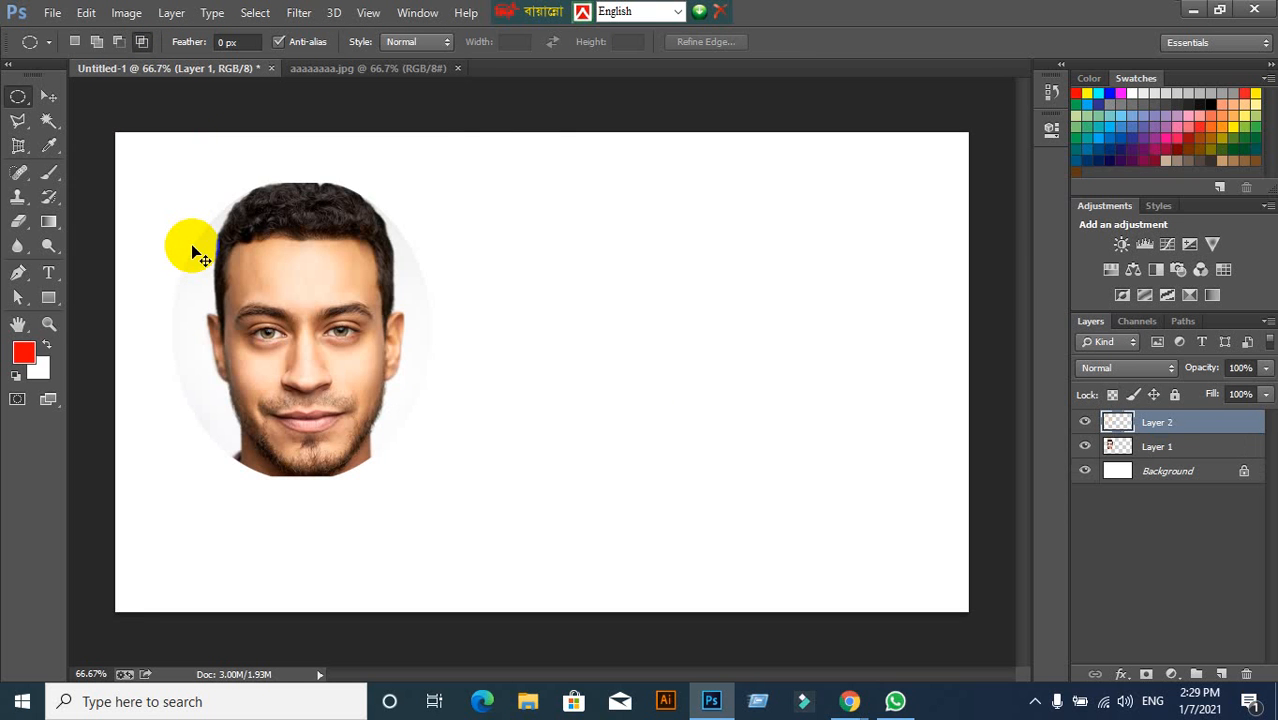
Move the feathered face cutout to the right of the hard-edged head, leaving a clear gap between them.
{"action": "left_click", "coordinate": [45, 100]}
{"action": "left_click_drag", "start_coordinate": [545, 340], "coordinate": [679, 322]}
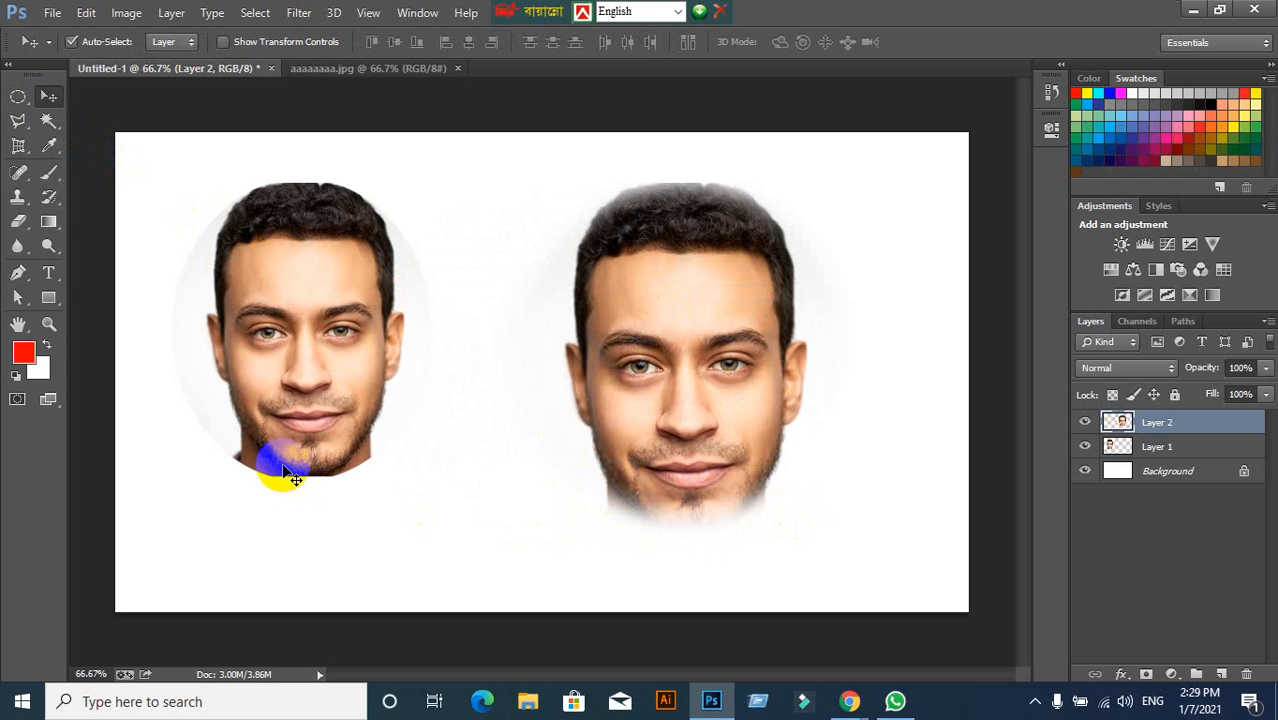
{"action": "left_click_drag", "start_coordinate": [722, 480], "coordinate": [668, 432]}
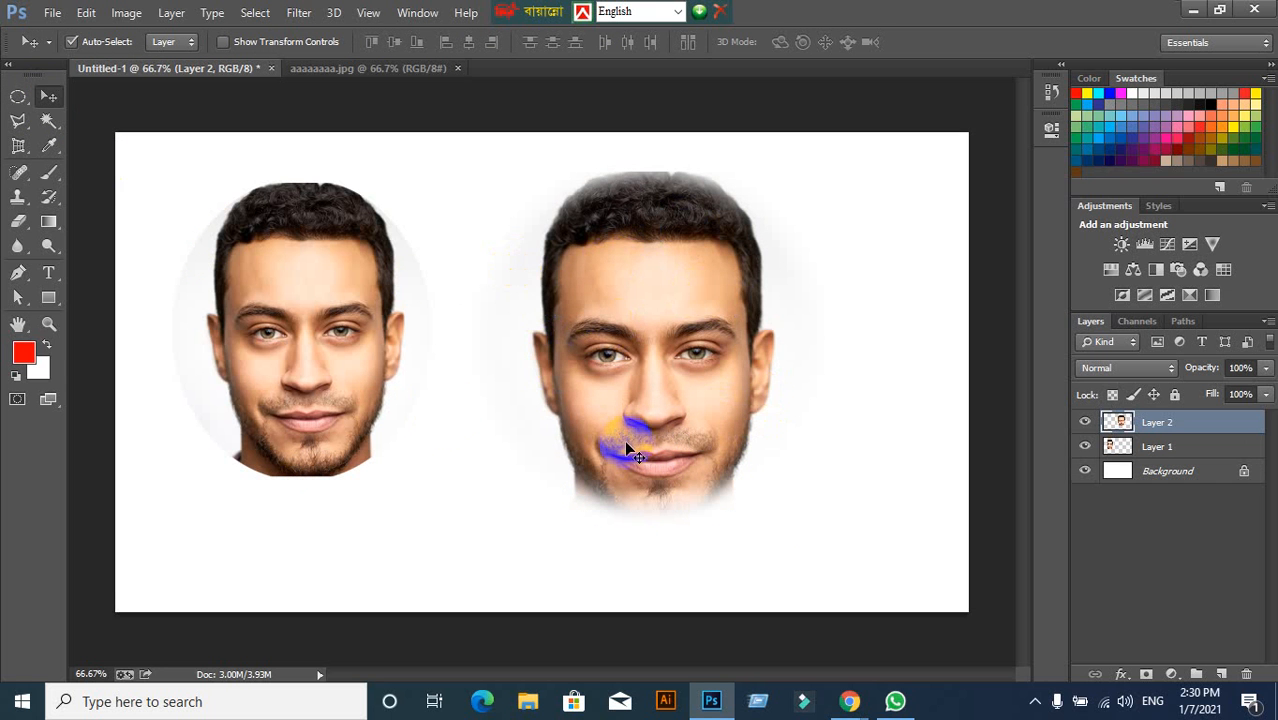
{"action": "left_click_drag", "start_coordinate": [594, 312], "coordinate": [614, 272]}
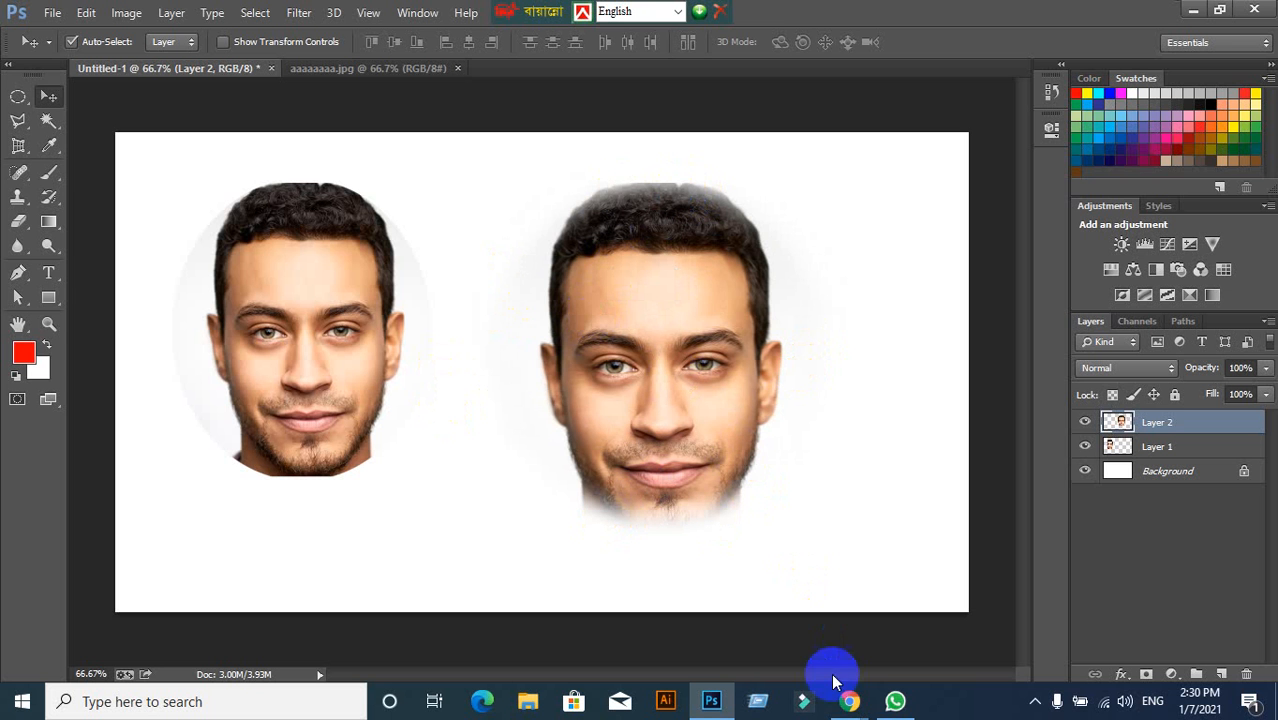
Return to aaaaaaaa.jpg and clear the circular selection around the face.
{"action": "left_click", "coordinate": [849, 704]}
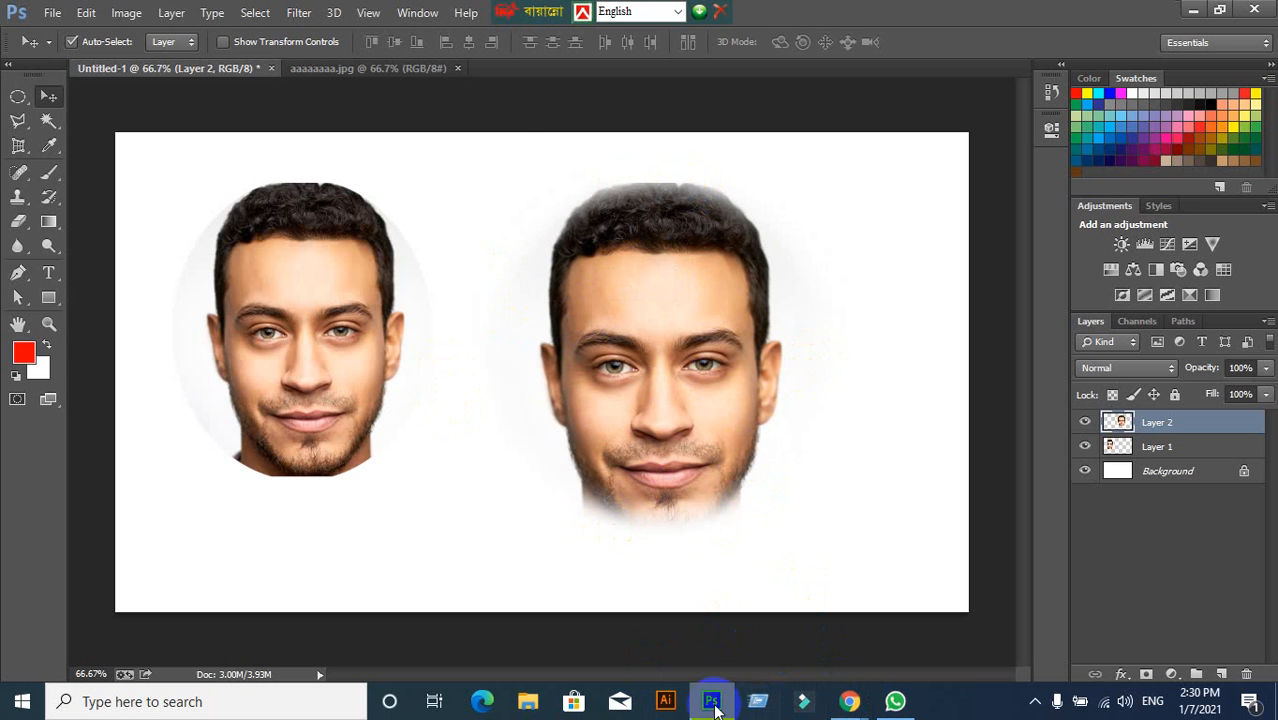
{"action": "left_click", "coordinate": [386, 67]}
{"action": "left_click", "coordinate": [544, 236]}
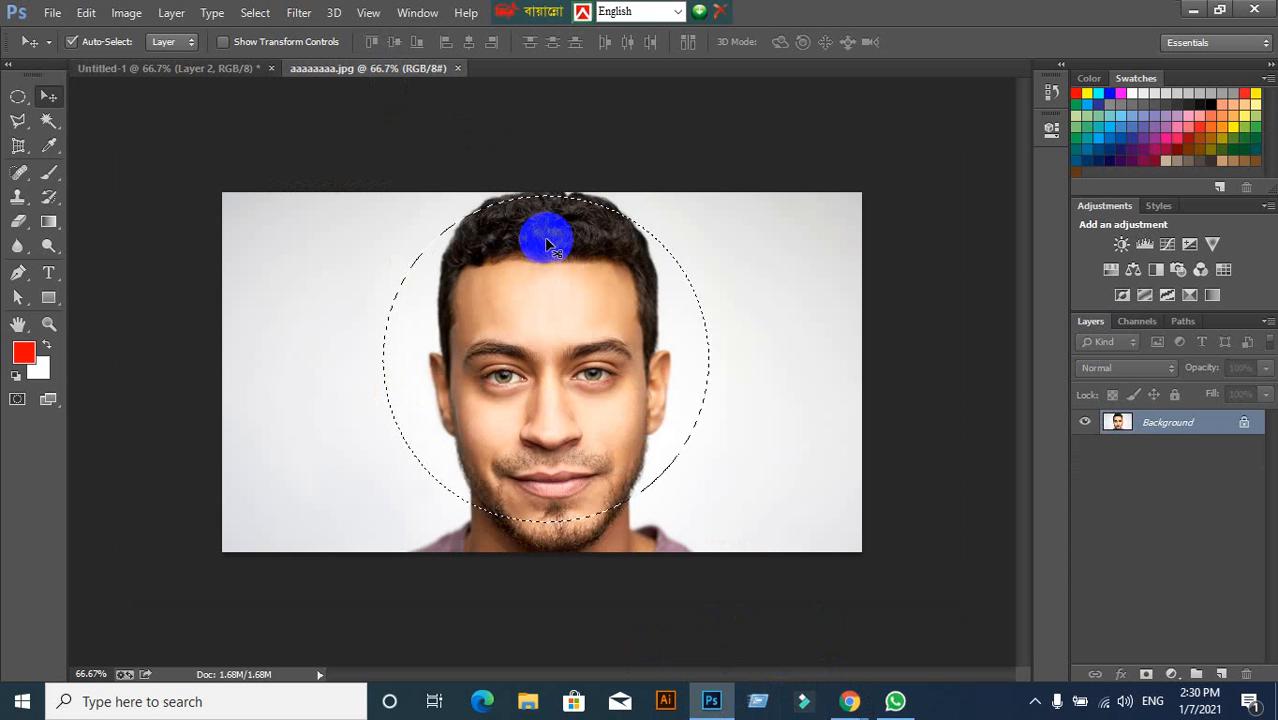
Open the penguin picture 8f9c1a1d744c720002bba0fa5007abfe from the Sample Image folder.
{"action": "left_click", "coordinate": [52, 12]}
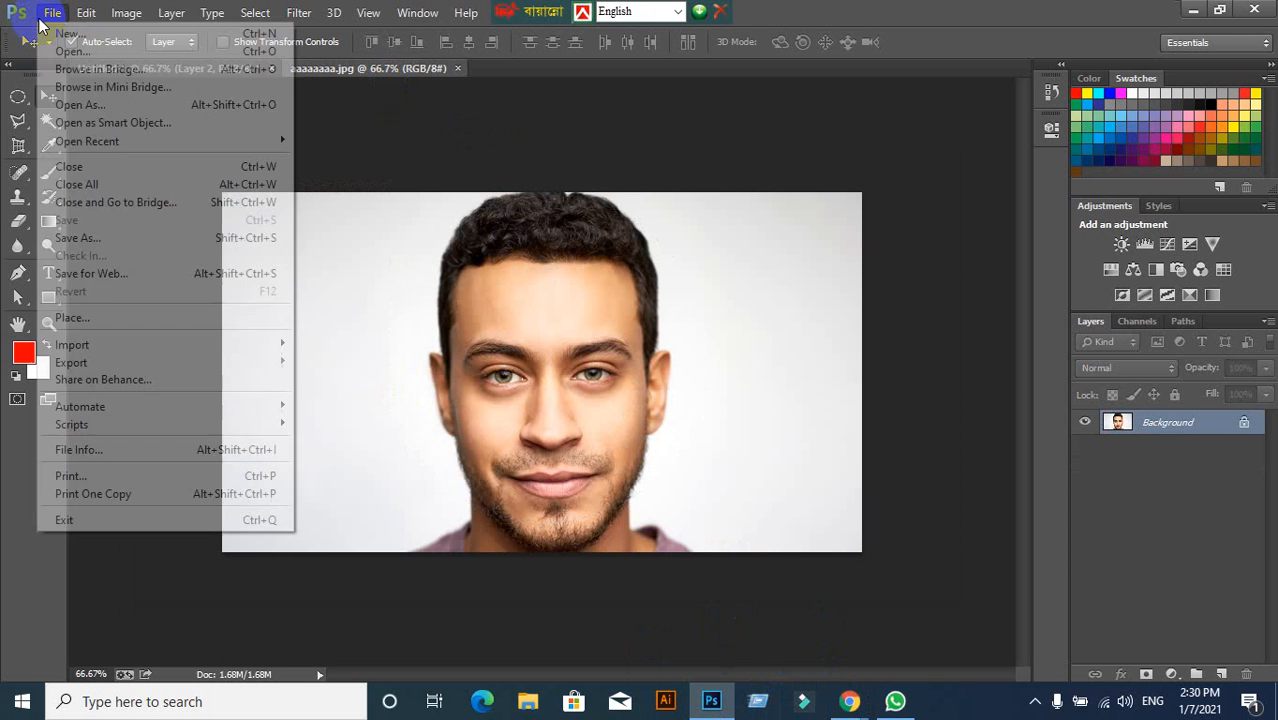
{"action": "left_click", "coordinate": [82, 52]}
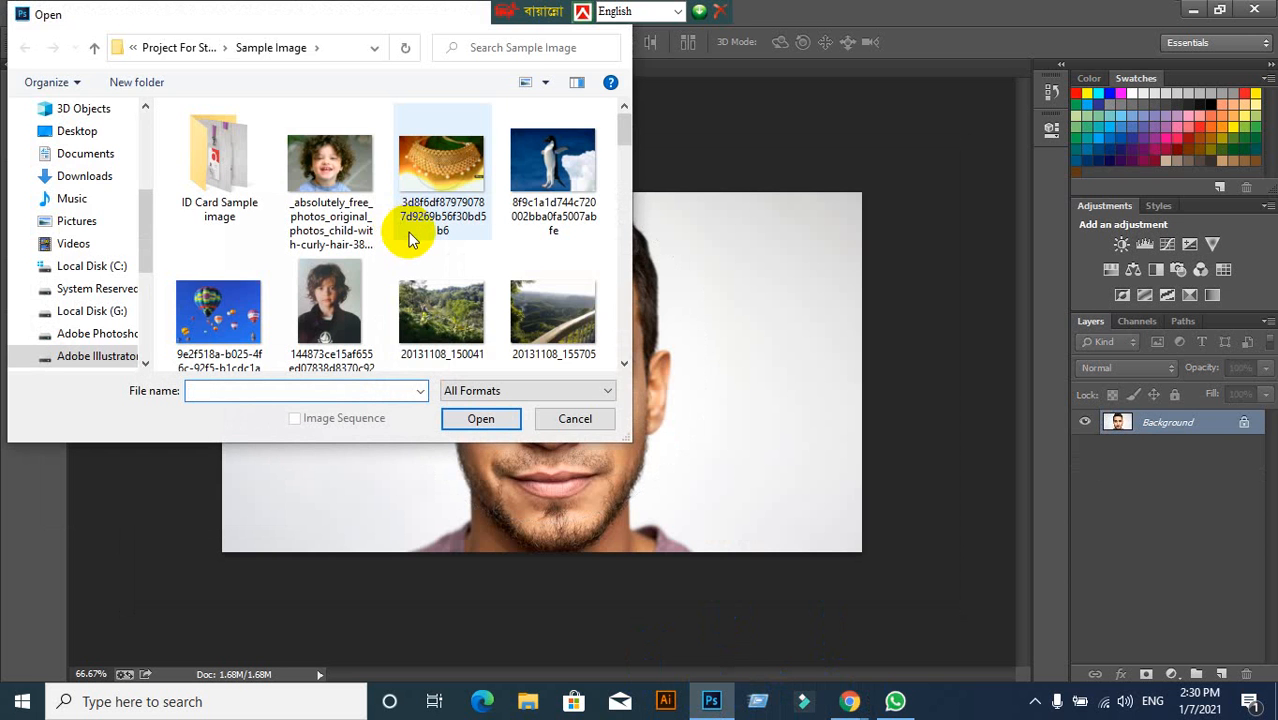
{"action": "scroll", "coordinate": [420, 248], "scroll_direction": "down", "scroll_amount": 5}
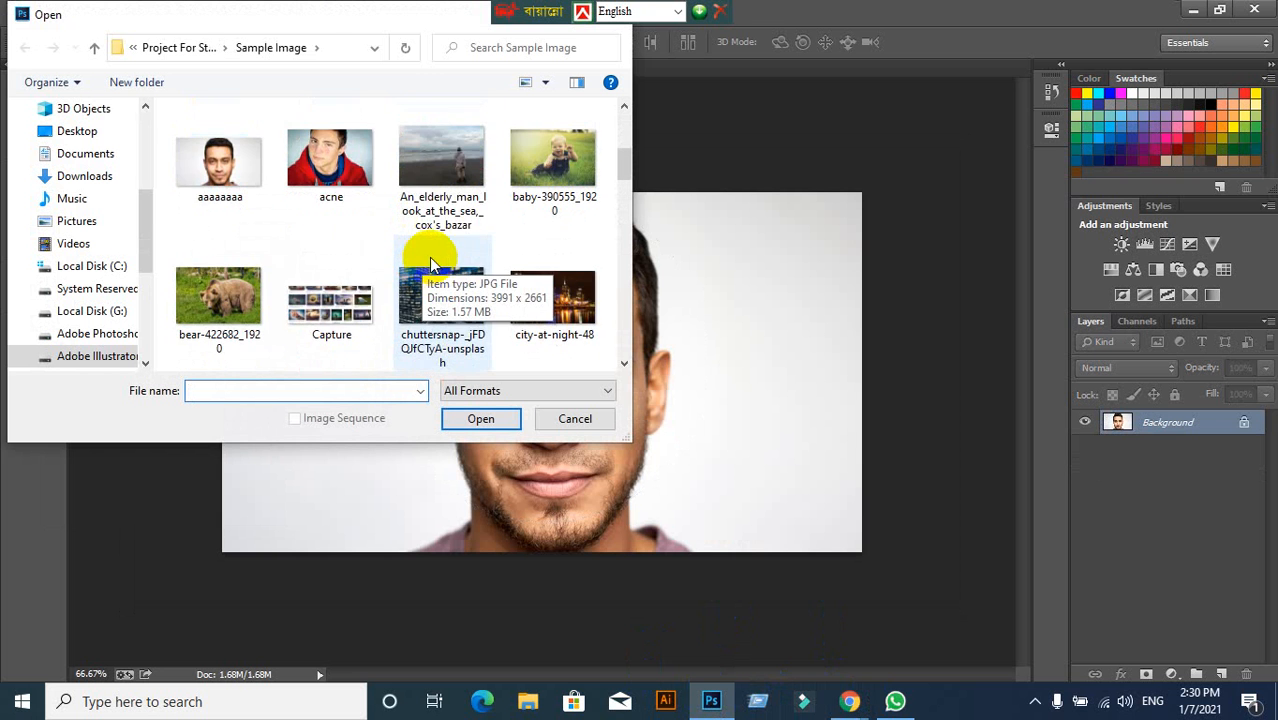
{"action": "scroll", "coordinate": [429, 257], "scroll_direction": "up", "scroll_amount": 2}
{"action": "scroll", "coordinate": [505, 200], "scroll_direction": "up", "scroll_amount": 2}
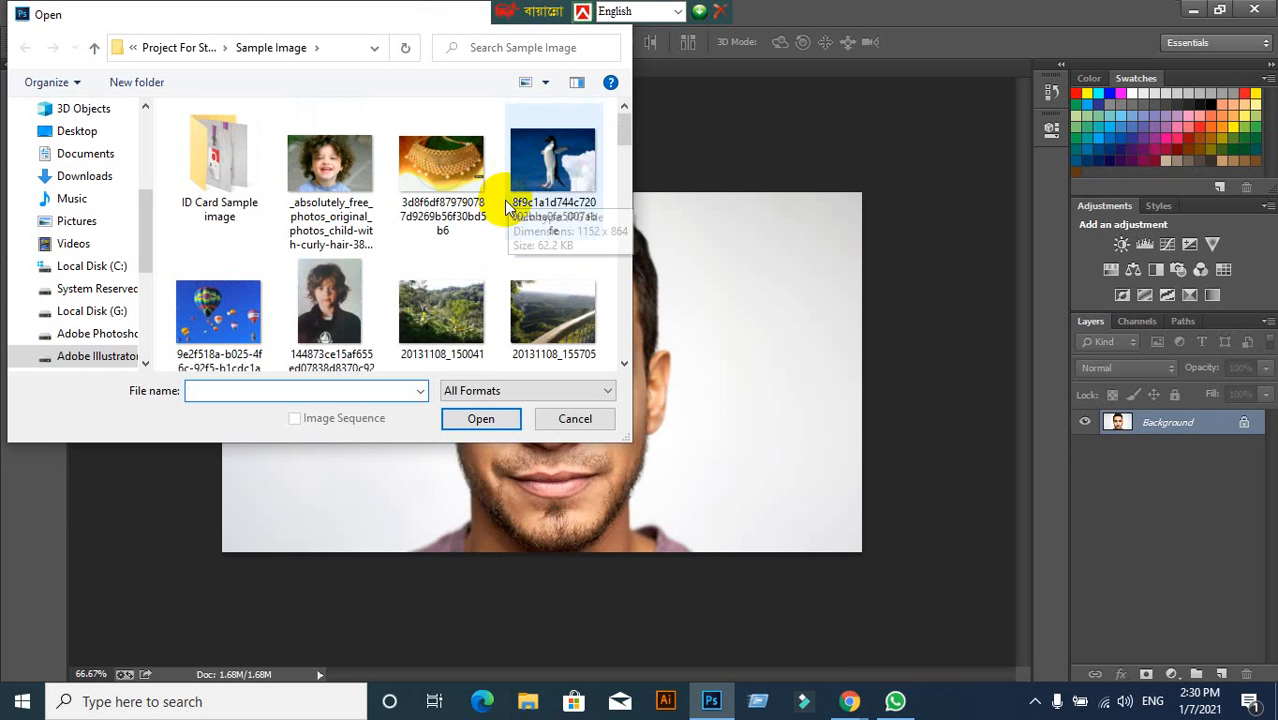
{"action": "left_click", "coordinate": [510, 203]}
{"action": "left_click", "coordinate": [481, 420]}
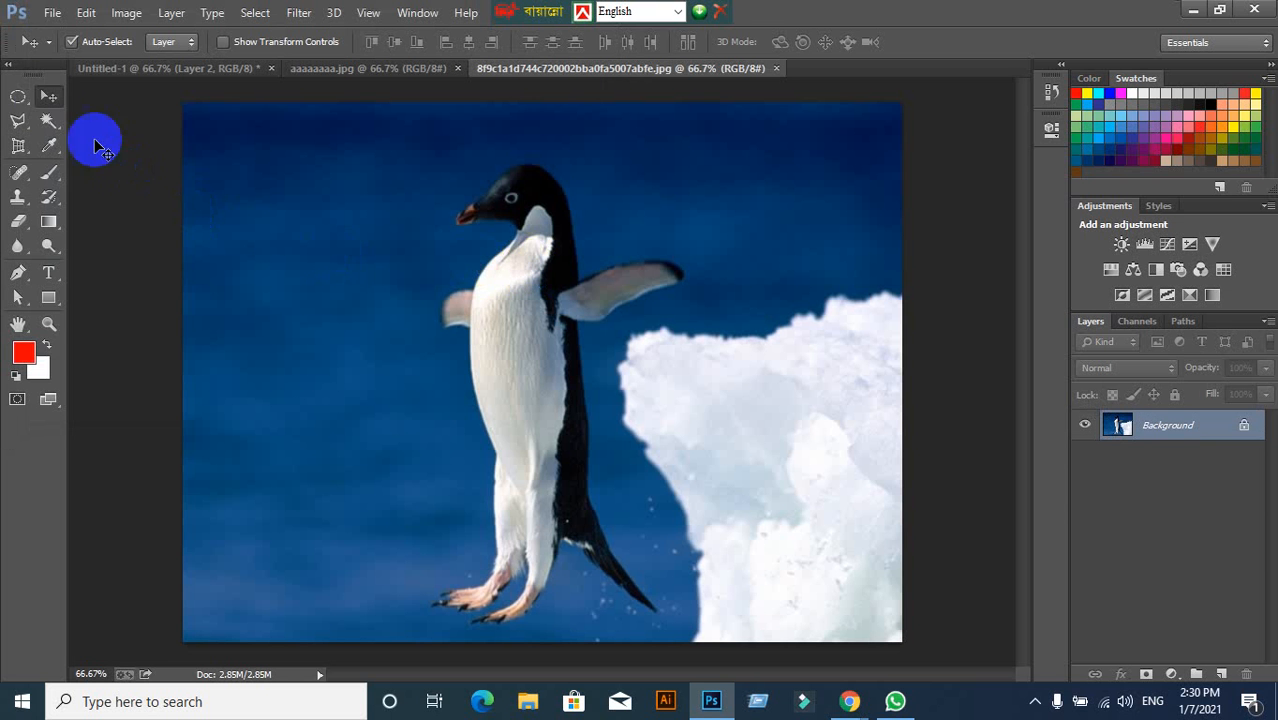
Draw a circular marquee around the penguin's head and upper body and feather it with a radius of 20 pixels.
{"action": "left_click", "coordinate": [18, 96]}
{"action": "left_click_drag", "start_coordinate": [407, 149], "coordinate": [621, 410]}
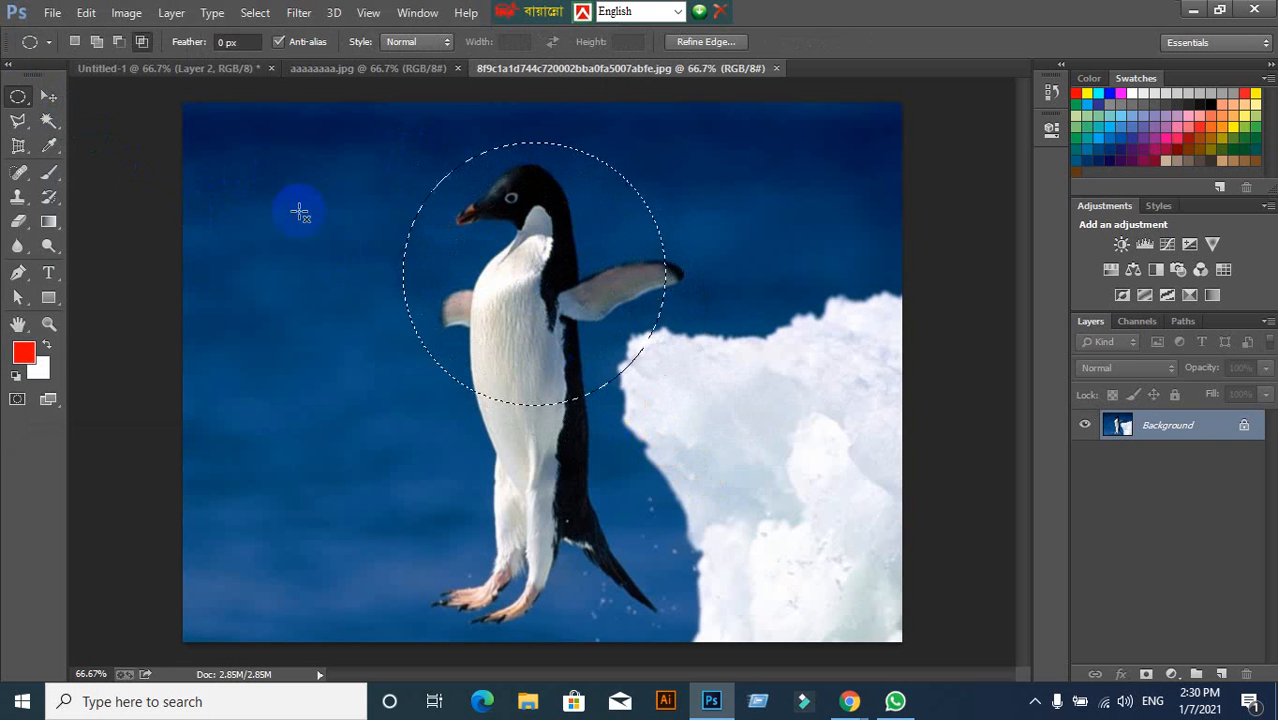
{"action": "left_click", "coordinate": [255, 12]}
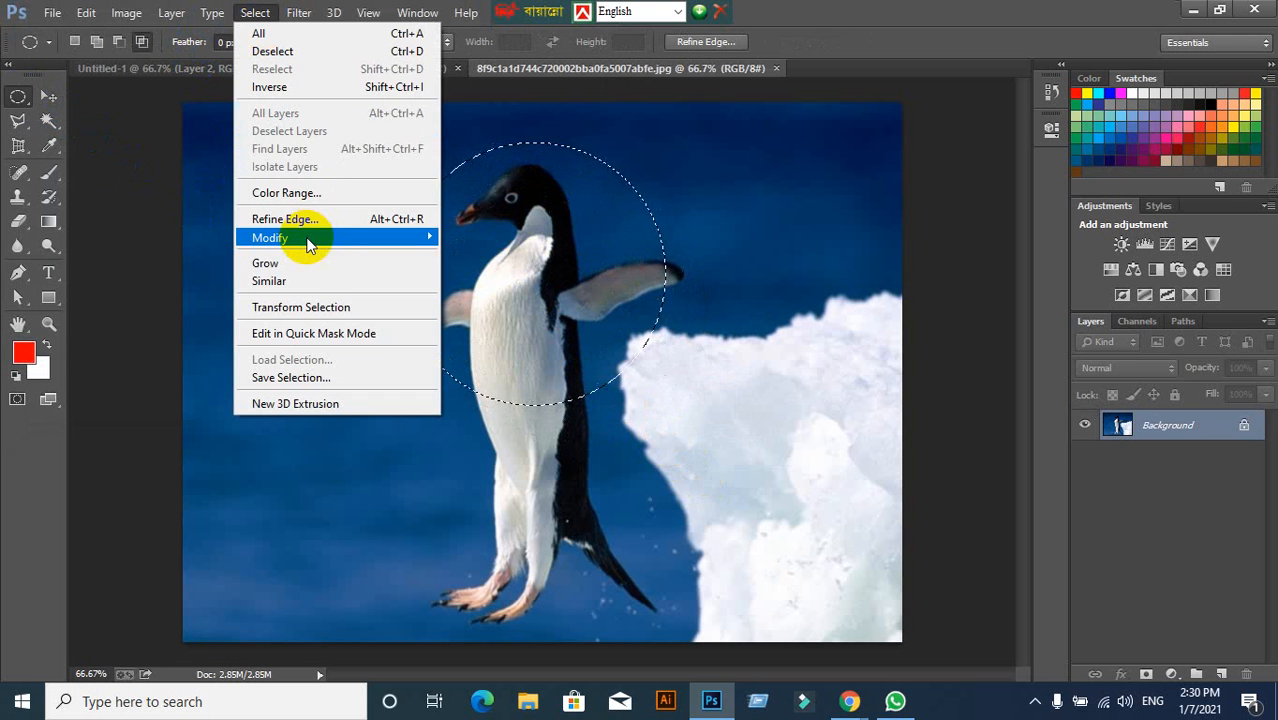
{"action": "mouse_move", "coordinate": [314, 237]}
{"action": "left_click", "coordinate": [523, 306]}
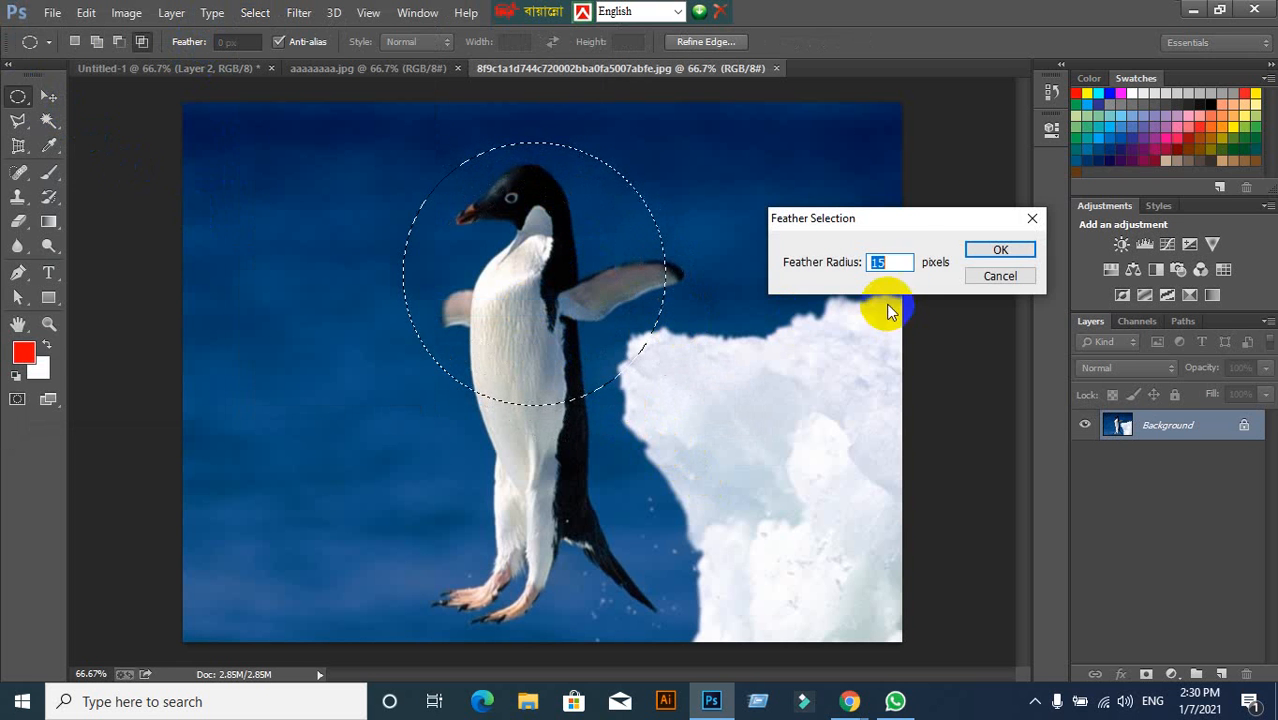
{"action": "key", "text": "BackSpace"}
{"action": "type", "text": "20"}
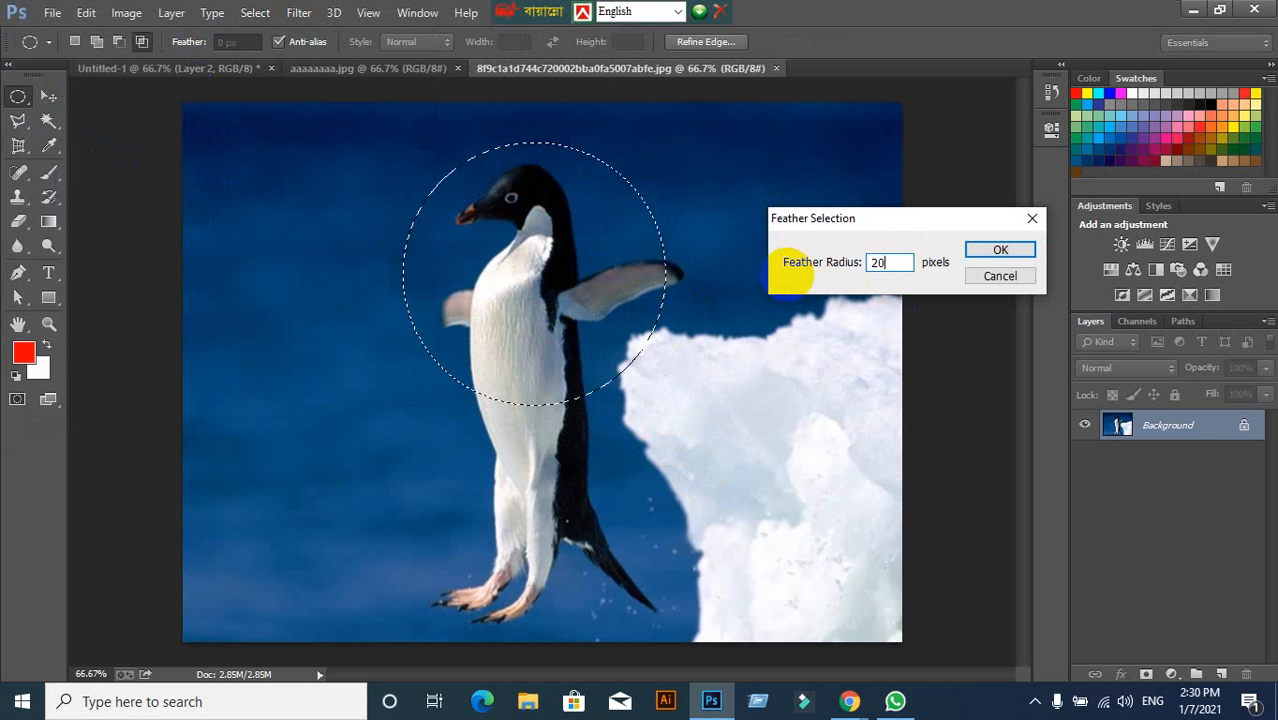
{"action": "left_click", "coordinate": [1000, 249]}
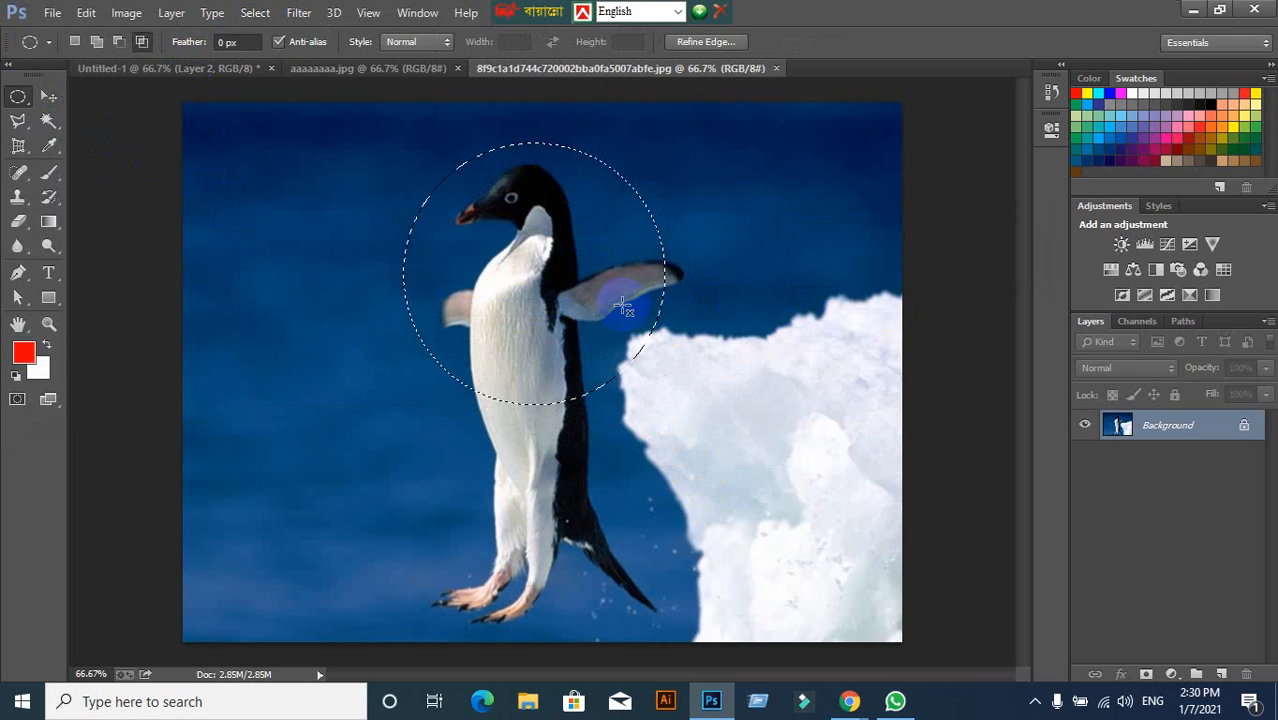
Copy the feathered penguin selection into the Untitled-1 document.
{"action": "left_click", "coordinate": [195, 68]}
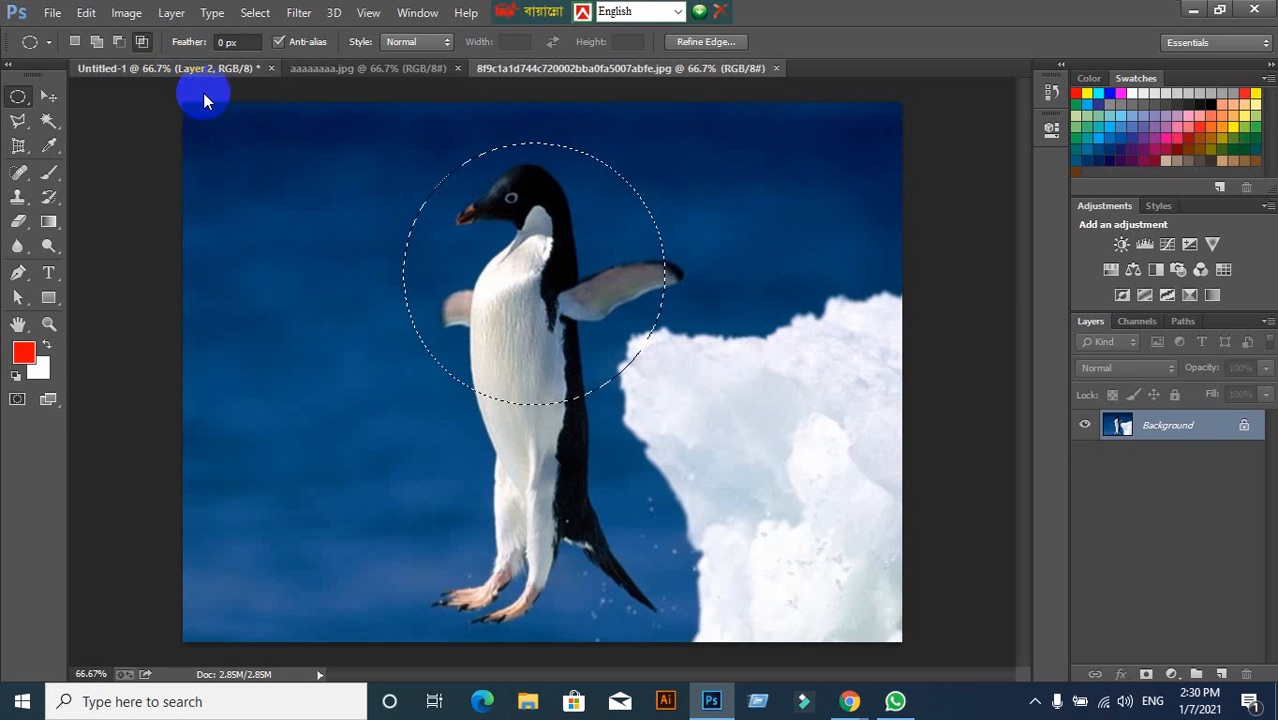
{"action": "key", "text": "ctrl+v"}
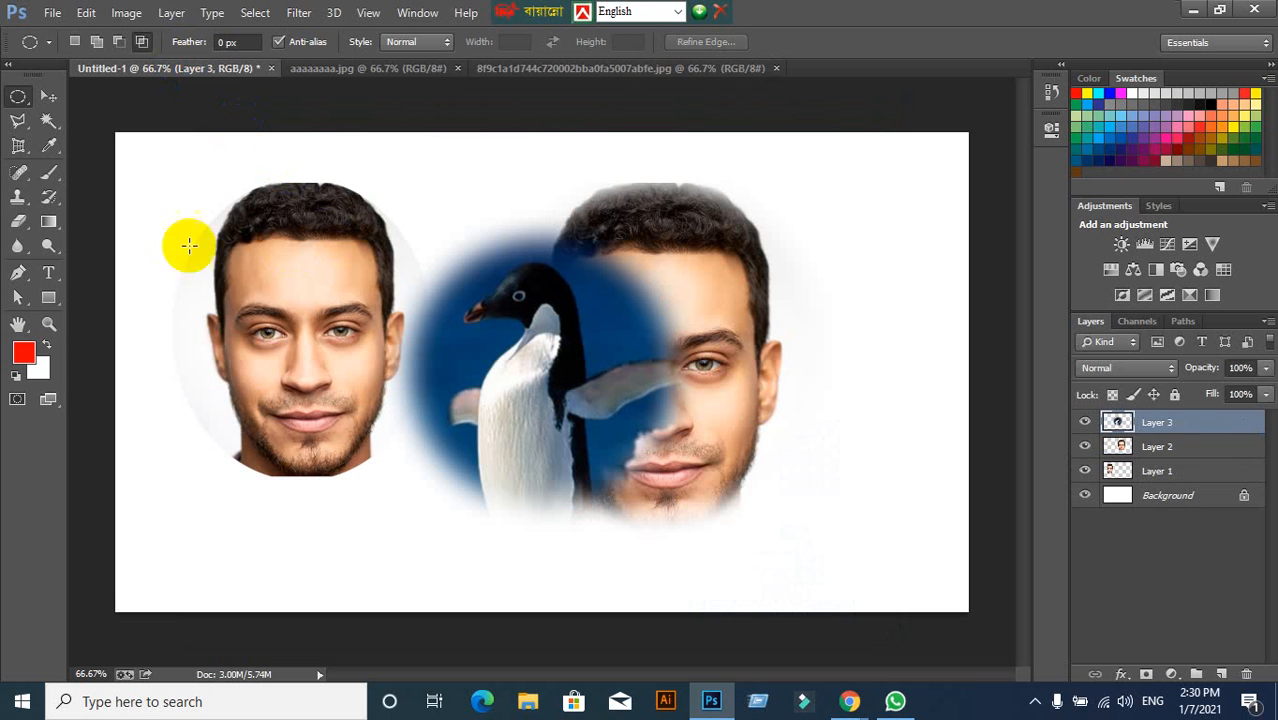
Delete the feathered face cutout and move the penguin cutout into its place beside the hard-edged head.
{"action": "left_click", "coordinate": [48, 98]}
{"action": "left_click_drag", "start_coordinate": [687, 278], "coordinate": [840, 276]}
{"action": "key", "text": "Delete"}
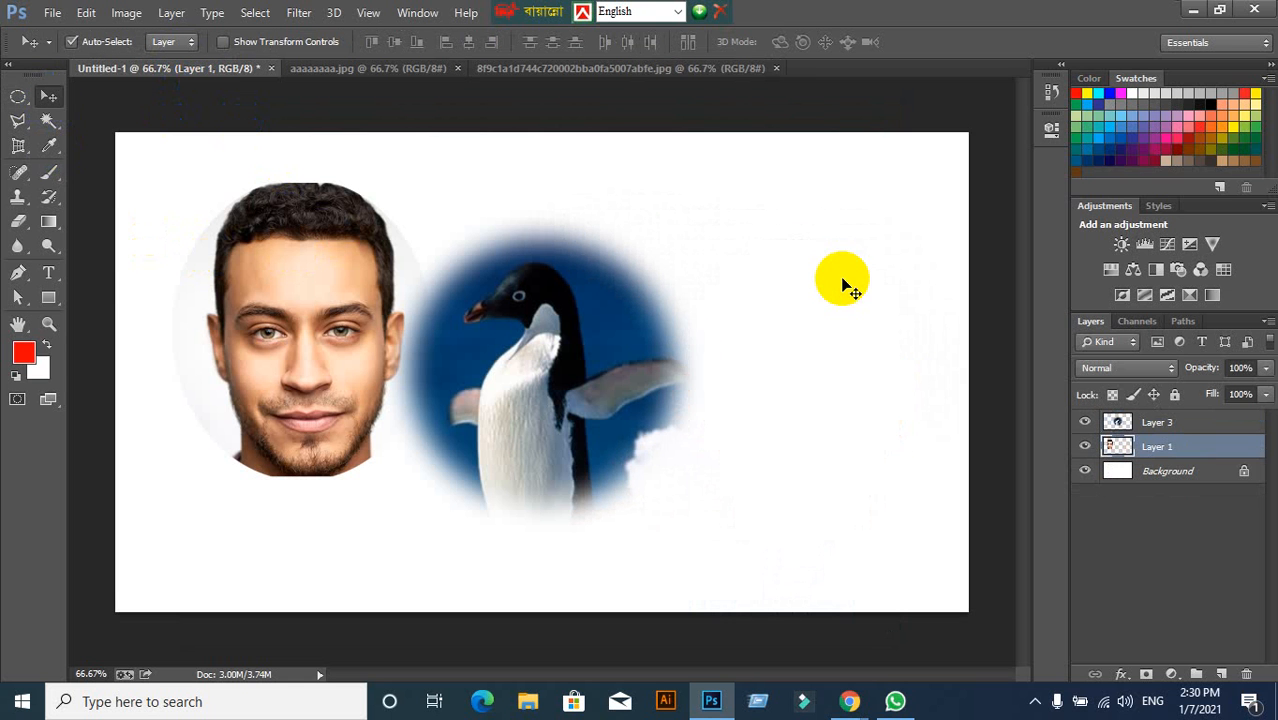
{"action": "left_click_drag", "start_coordinate": [608, 365], "coordinate": [704, 342]}
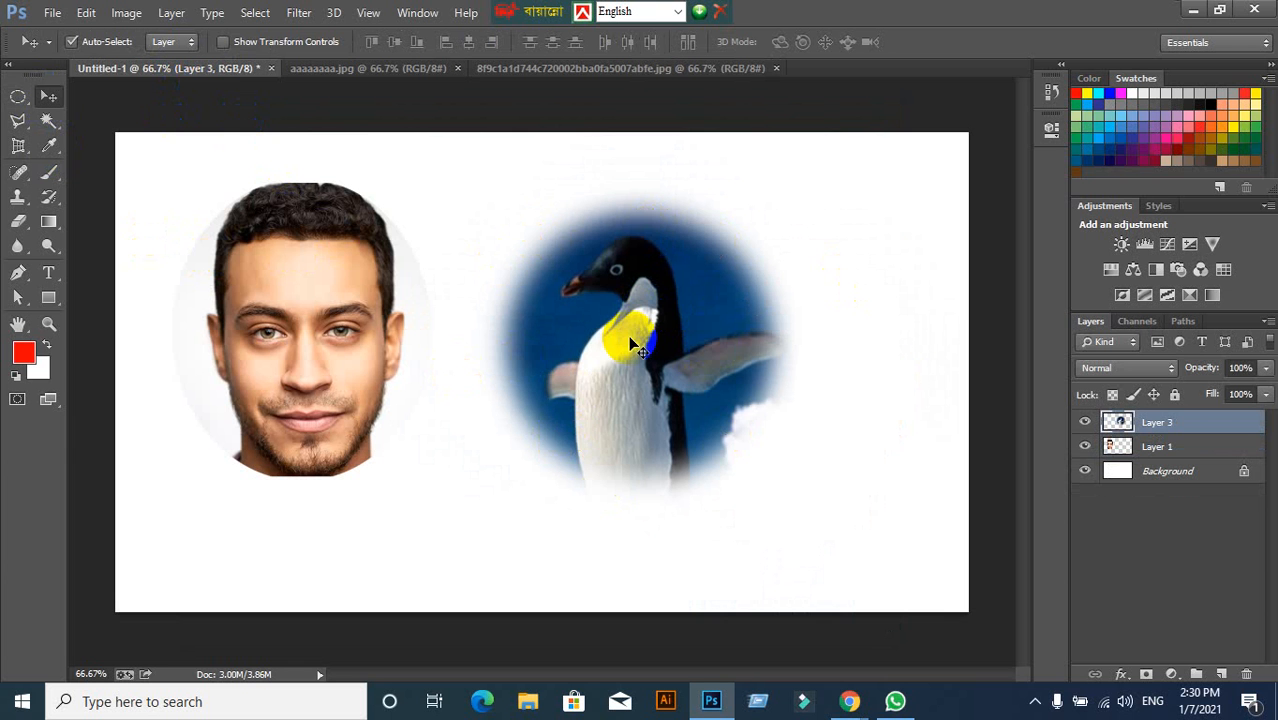
Return to the penguin picture and clear its circular selection, checking that aaaaaaaa.jpg has no selection either.
{"action": "left_click", "coordinate": [620, 68]}
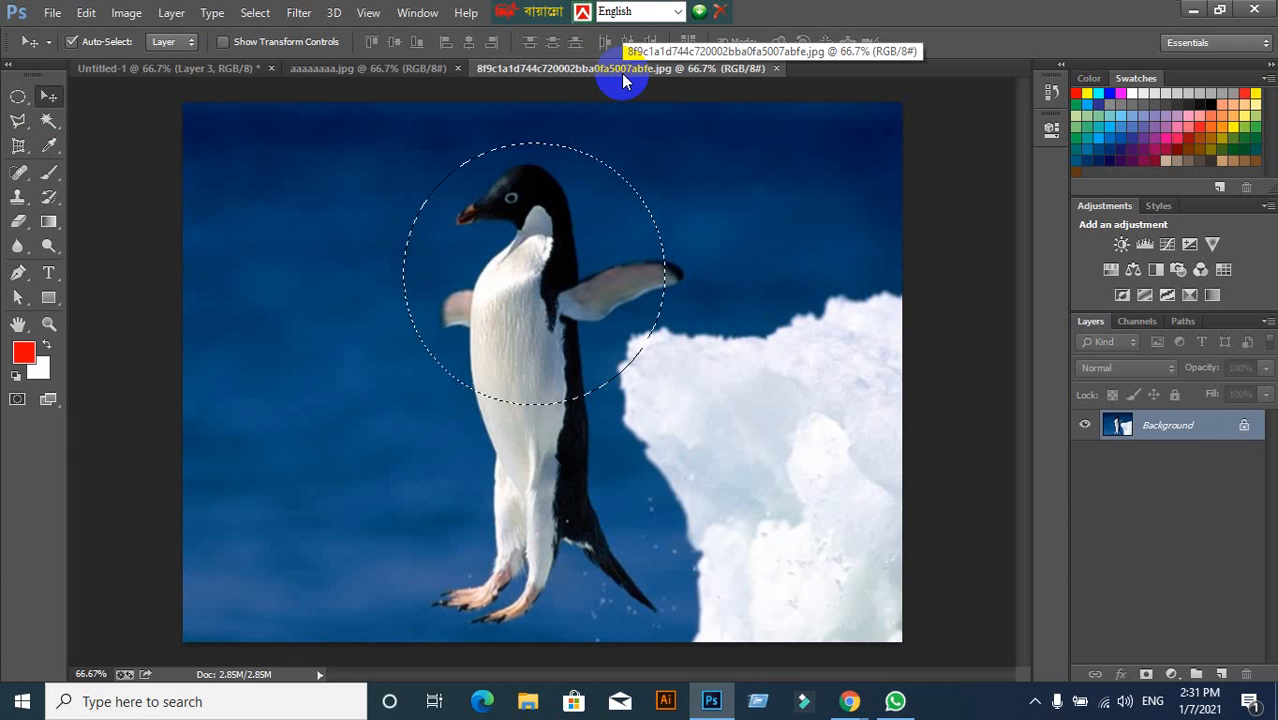
{"action": "key", "text": "ctrl+d"}
{"action": "left_click", "coordinate": [350, 68]}
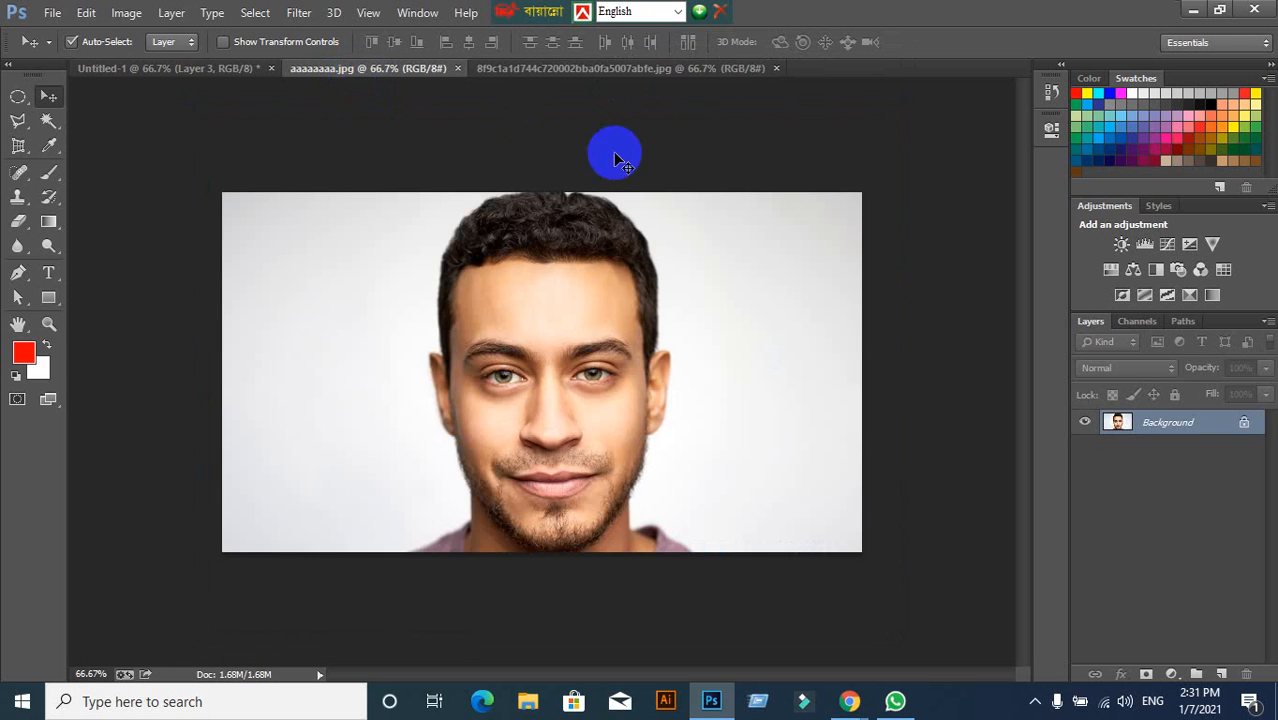
{"action": "left_click", "coordinate": [608, 68]}
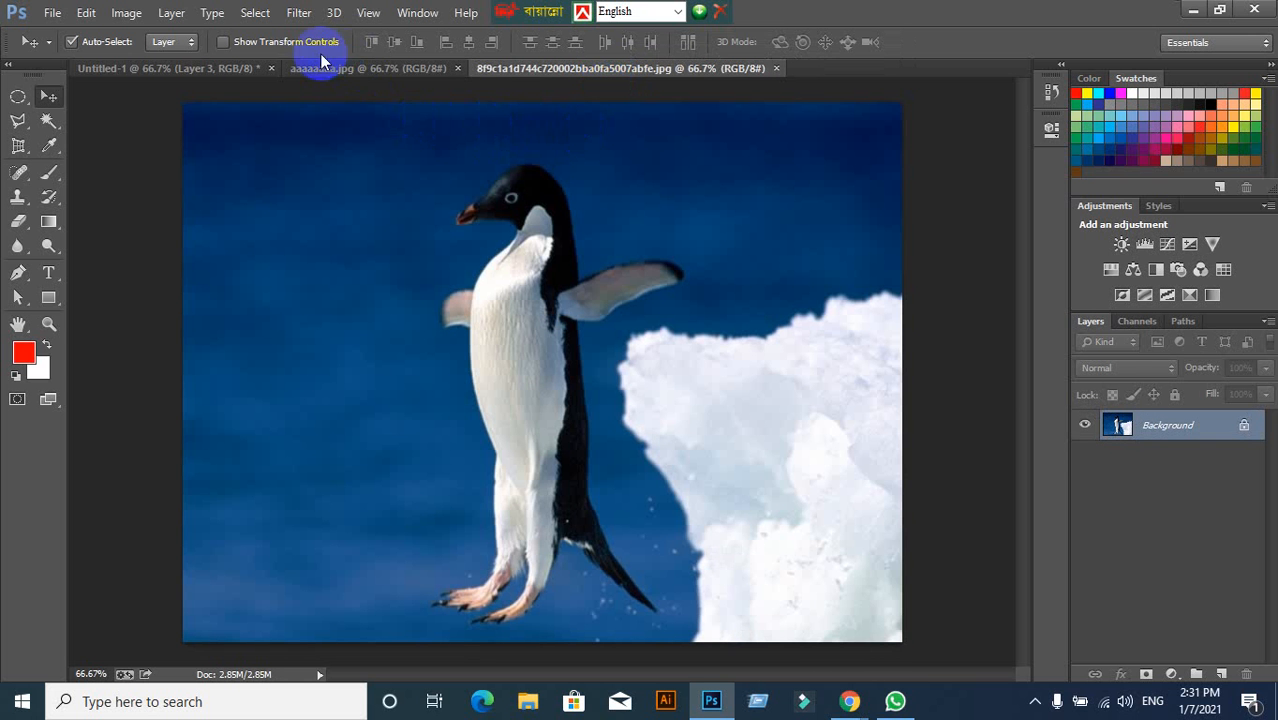
Draw a new, slightly larger circular marquee around the penguin's head, upper body and wings with the Elliptical Marquee Tool.
{"action": "left_click", "coordinate": [15, 100]}
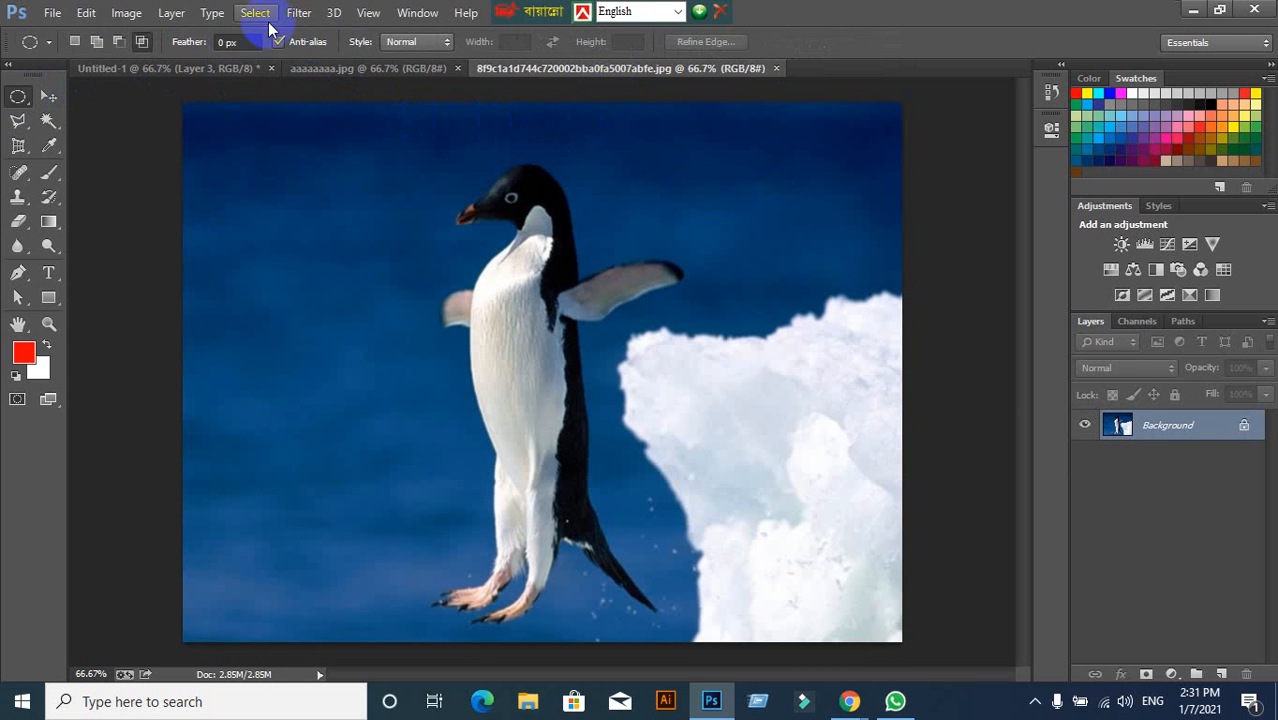
{"action": "left_click", "coordinate": [258, 13]}
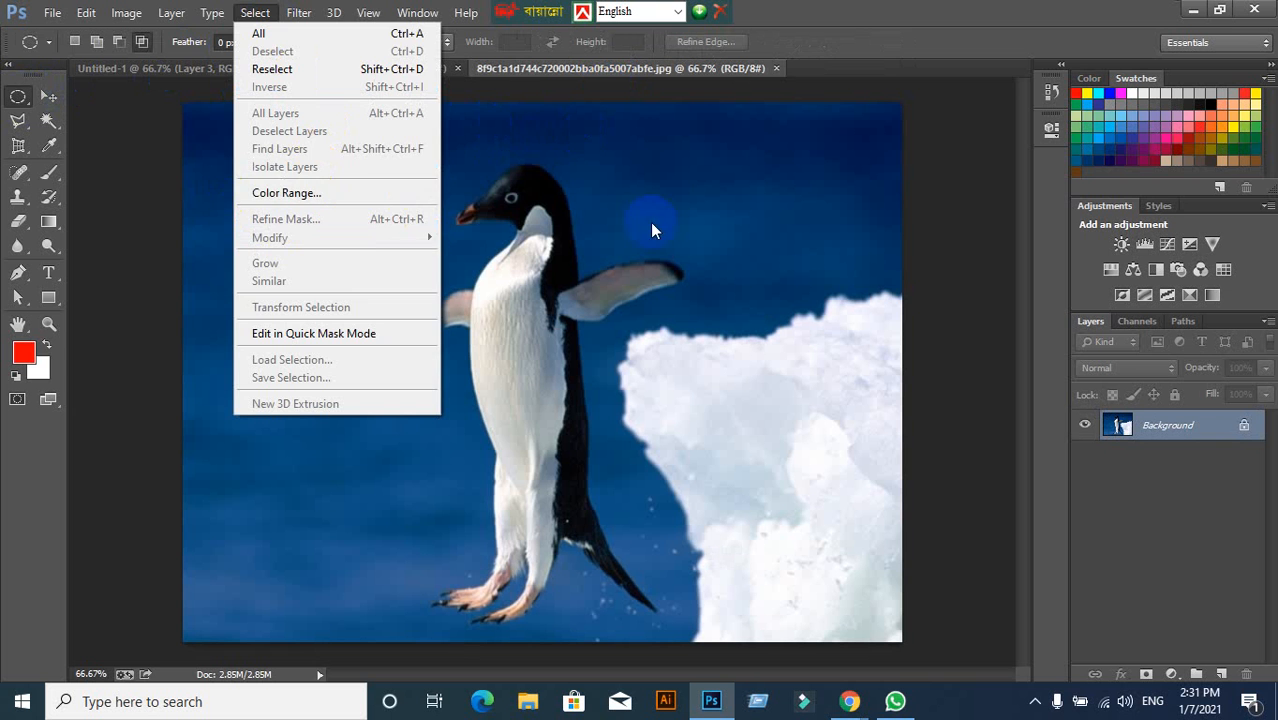
{"action": "left_click", "coordinate": [910, 8]}
{"action": "left_click_drag", "start_coordinate": [381, 138], "coordinate": [697, 419]}
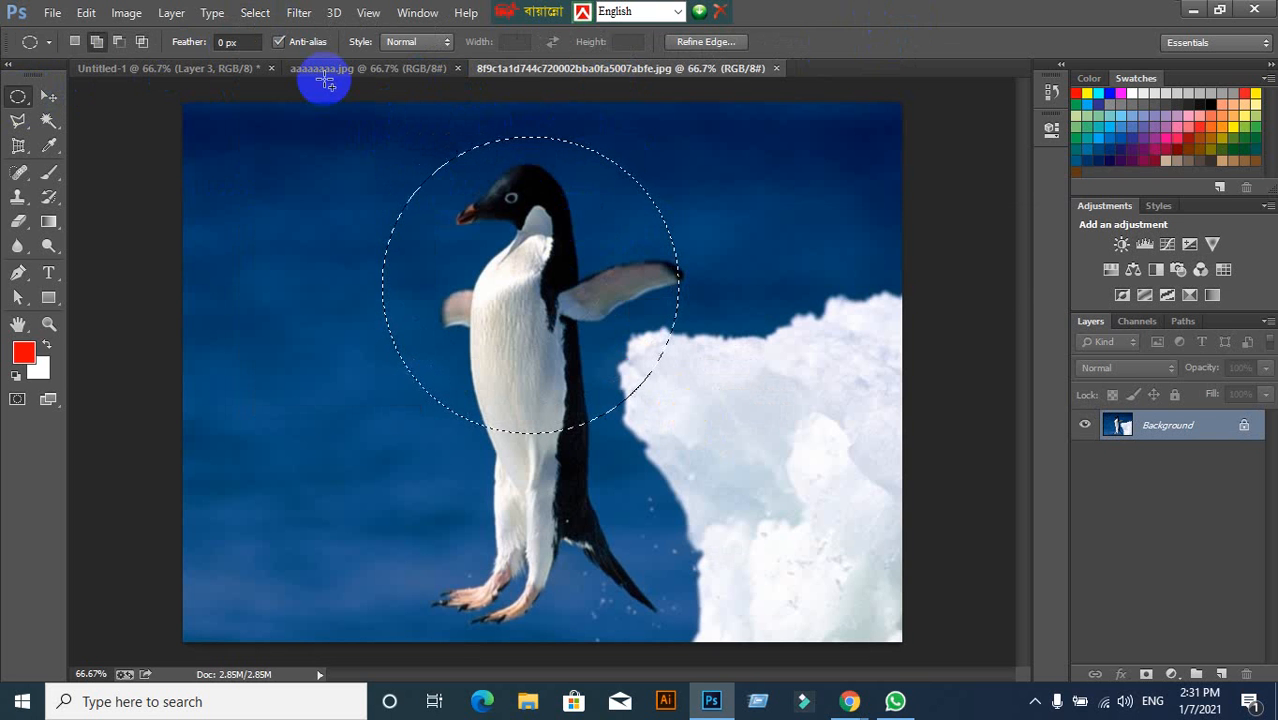
Try a 0 pixel feather on the circular penguin selection, accept a 0.1 pixel radius instead and clear the selection.
{"action": "key", "text": "shift+F6"}
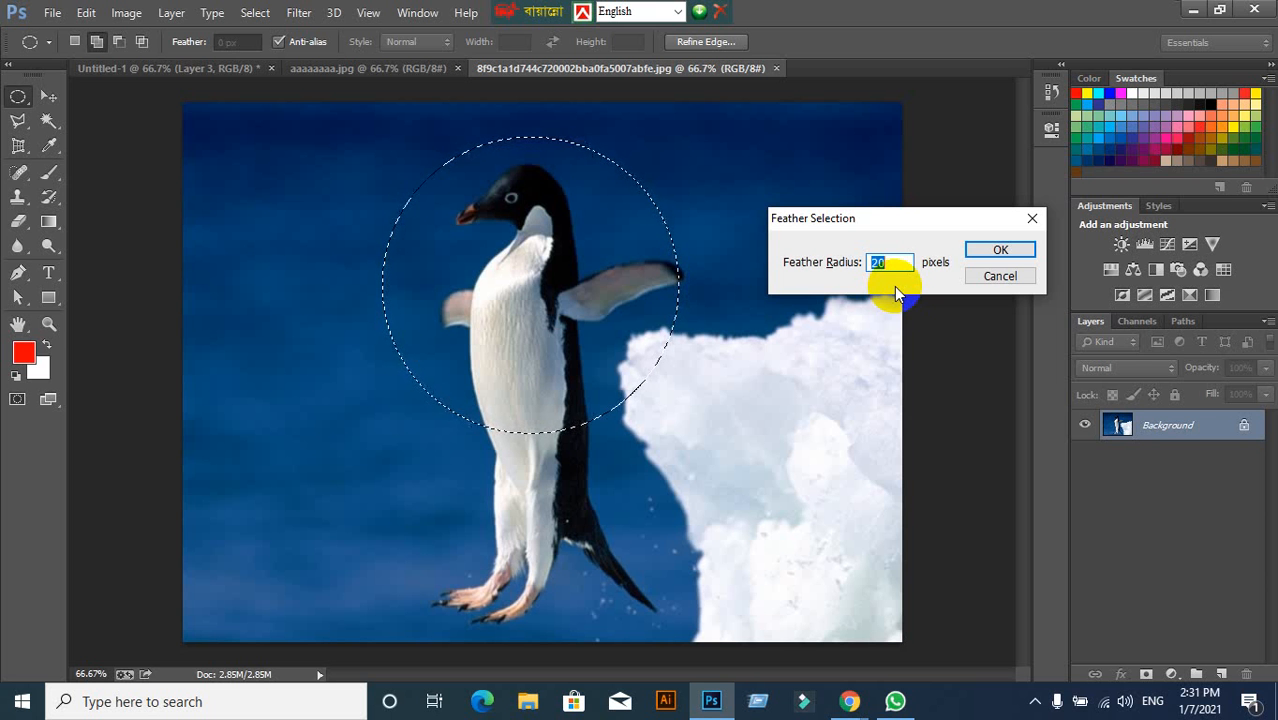
{"action": "type", "text": "0"}
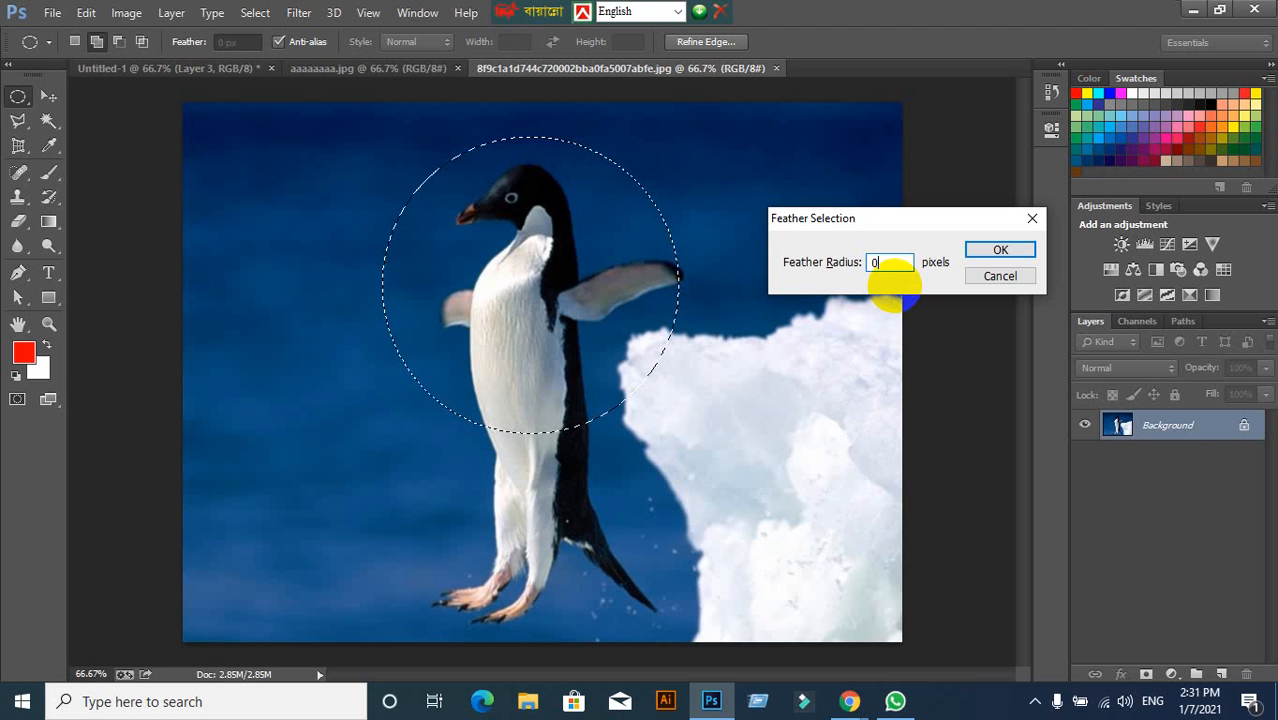
{"action": "left_click", "coordinate": [998, 250]}
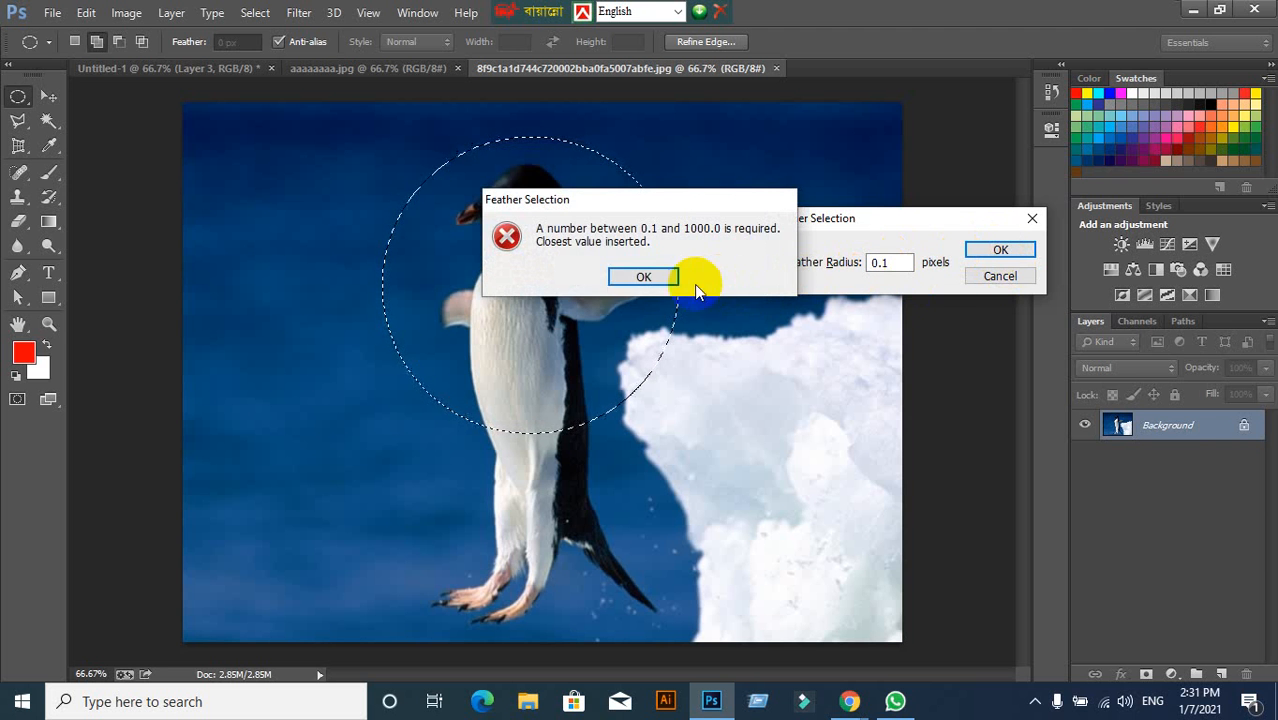
{"action": "left_click", "coordinate": [643, 277]}
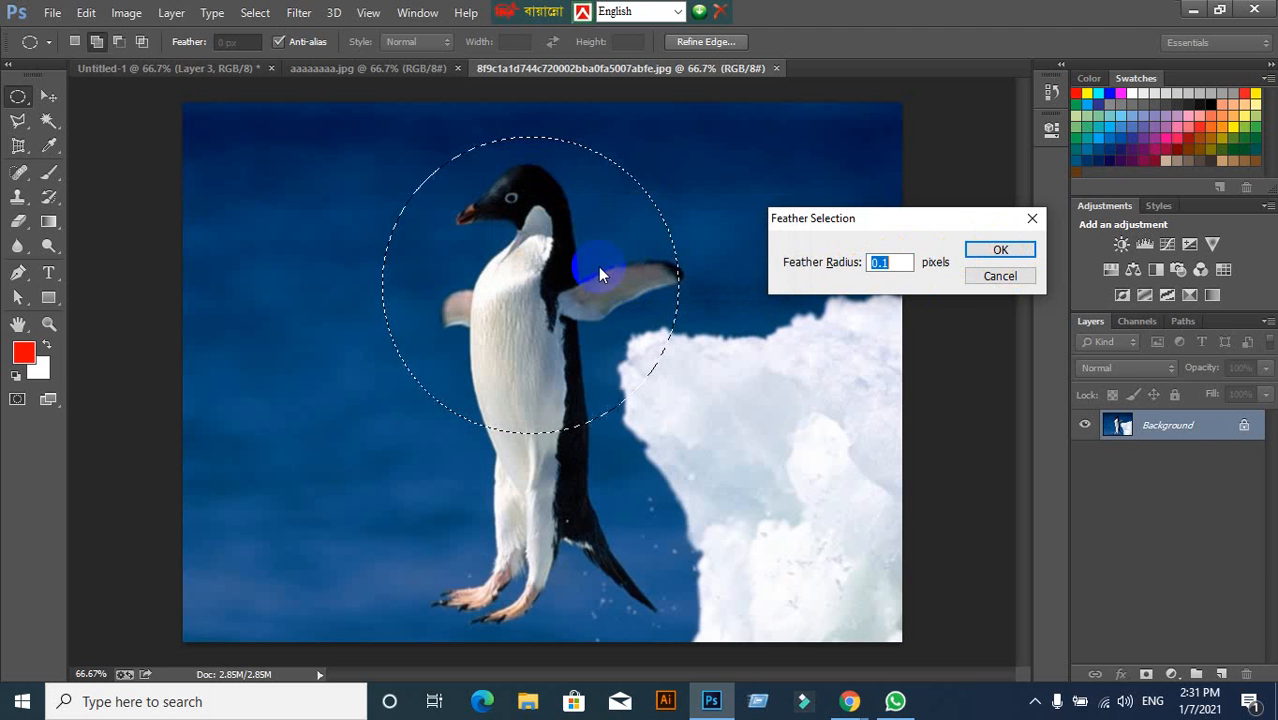
{"action": "left_click", "coordinate": [998, 250]}
{"action": "left_click", "coordinate": [48, 96]}
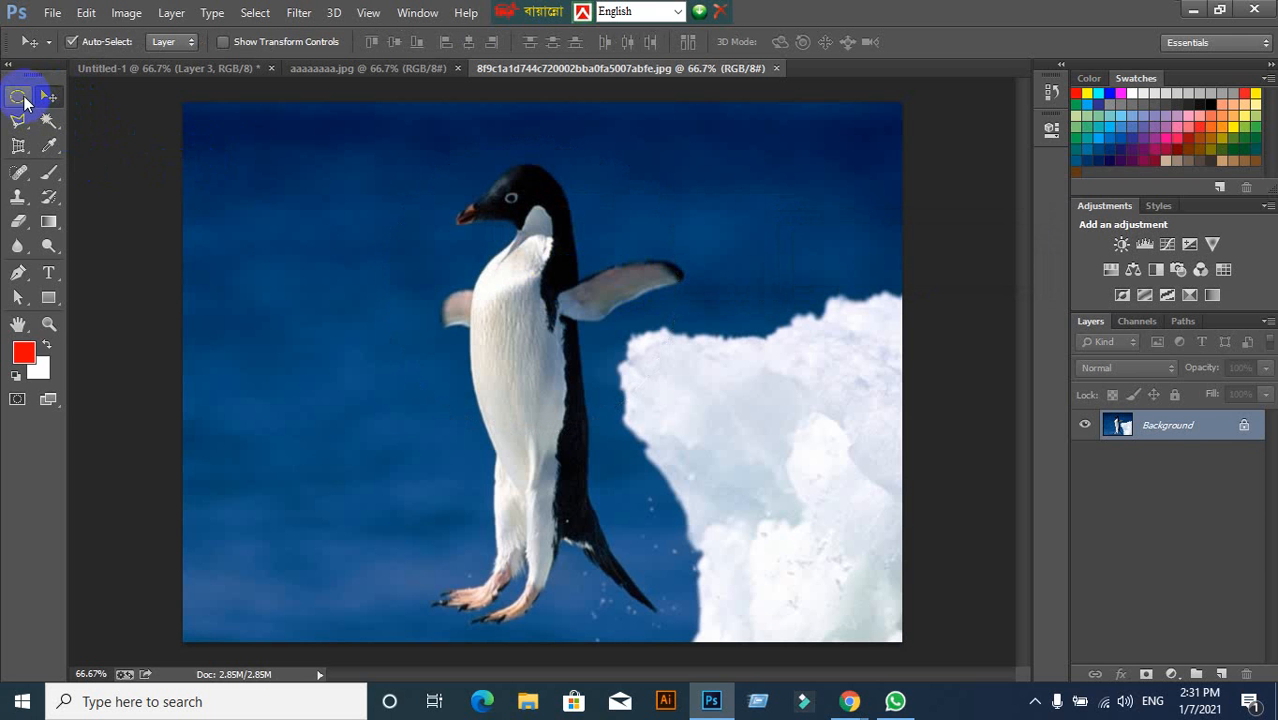
Draw a circular marquee around the penguin's head, upper body and wings with the Elliptical Marquee Tool at 0 px feather.
{"action": "left_click", "coordinate": [19, 97]}
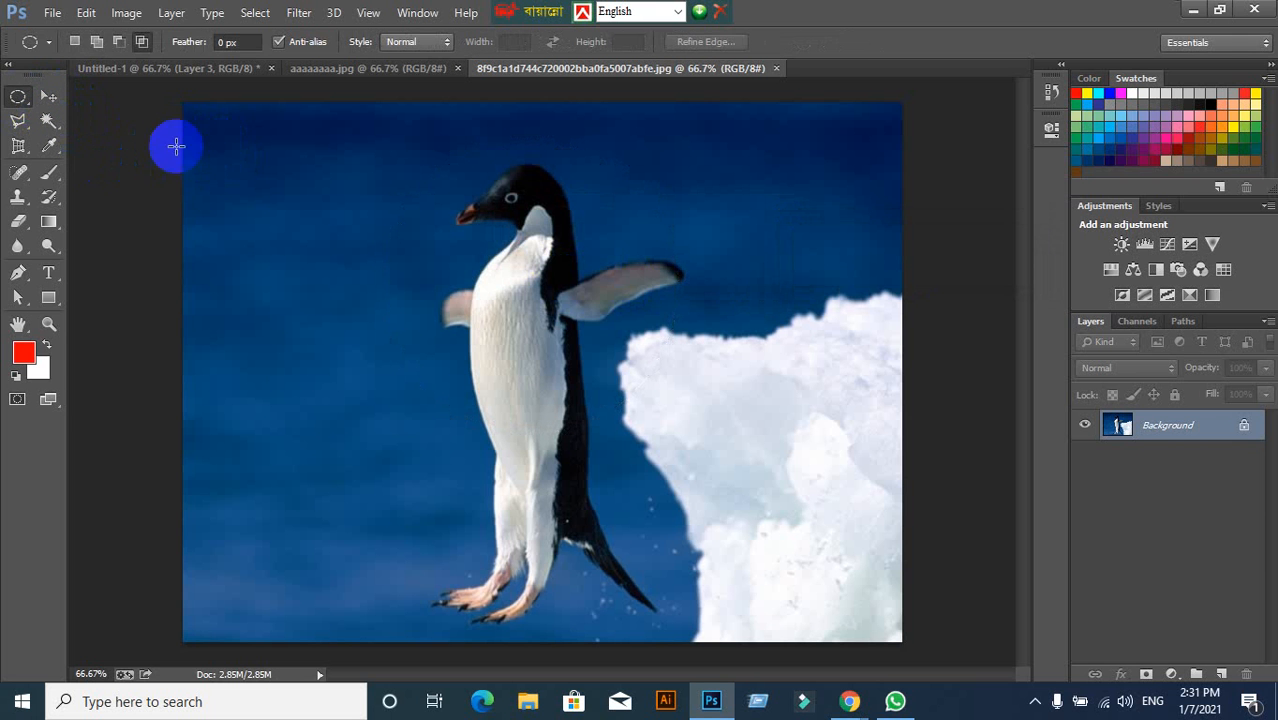
{"action": "left_click", "coordinate": [247, 42]}
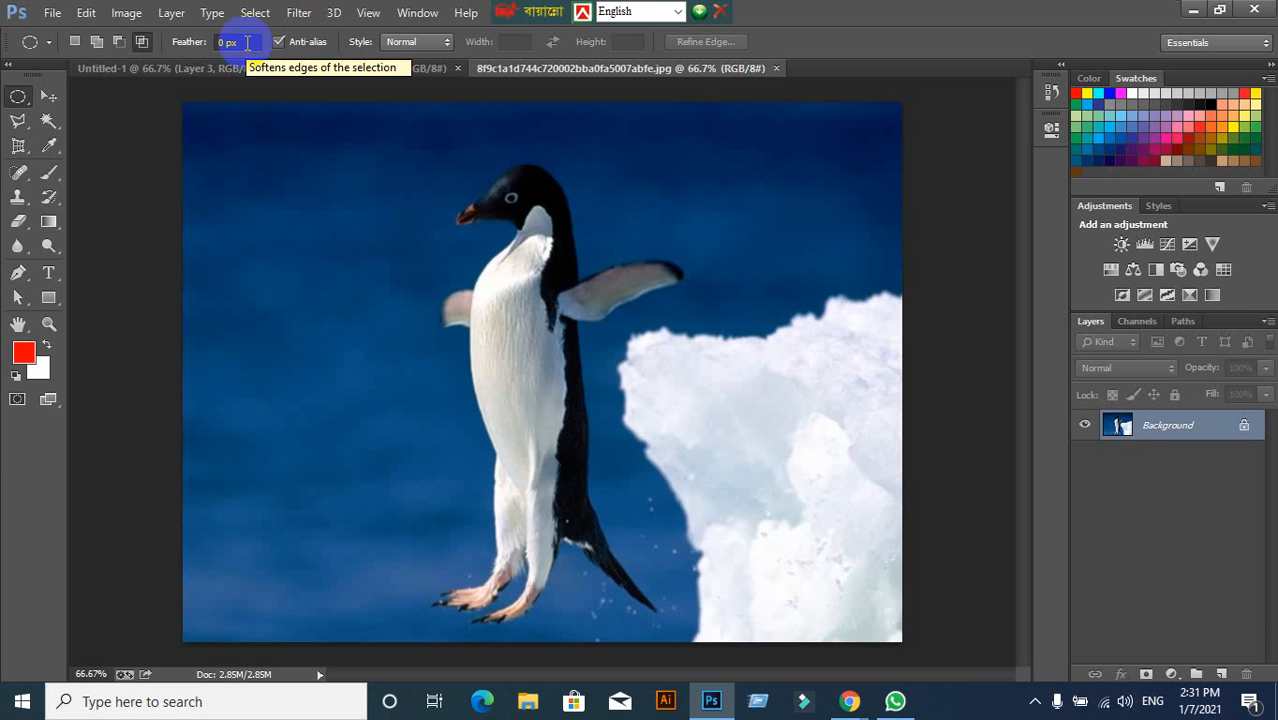
{"action": "left_click", "coordinate": [247, 42]}
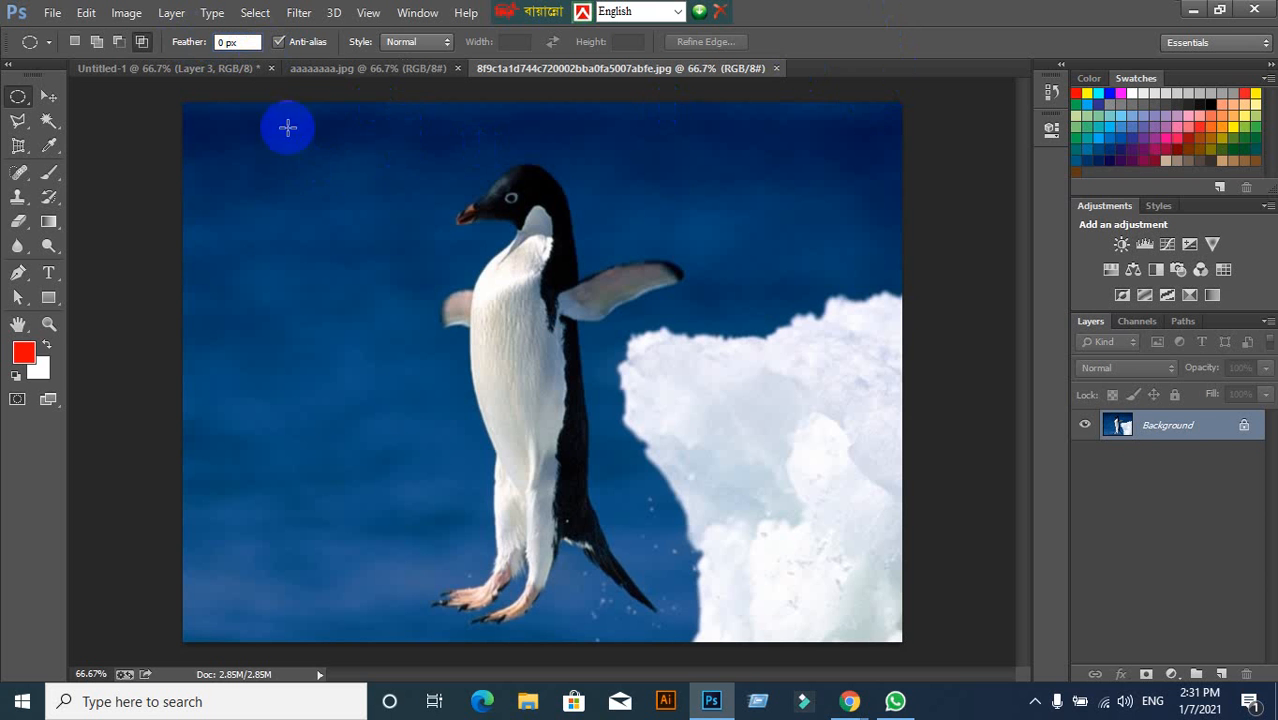
{"action": "key", "text": "Return"}
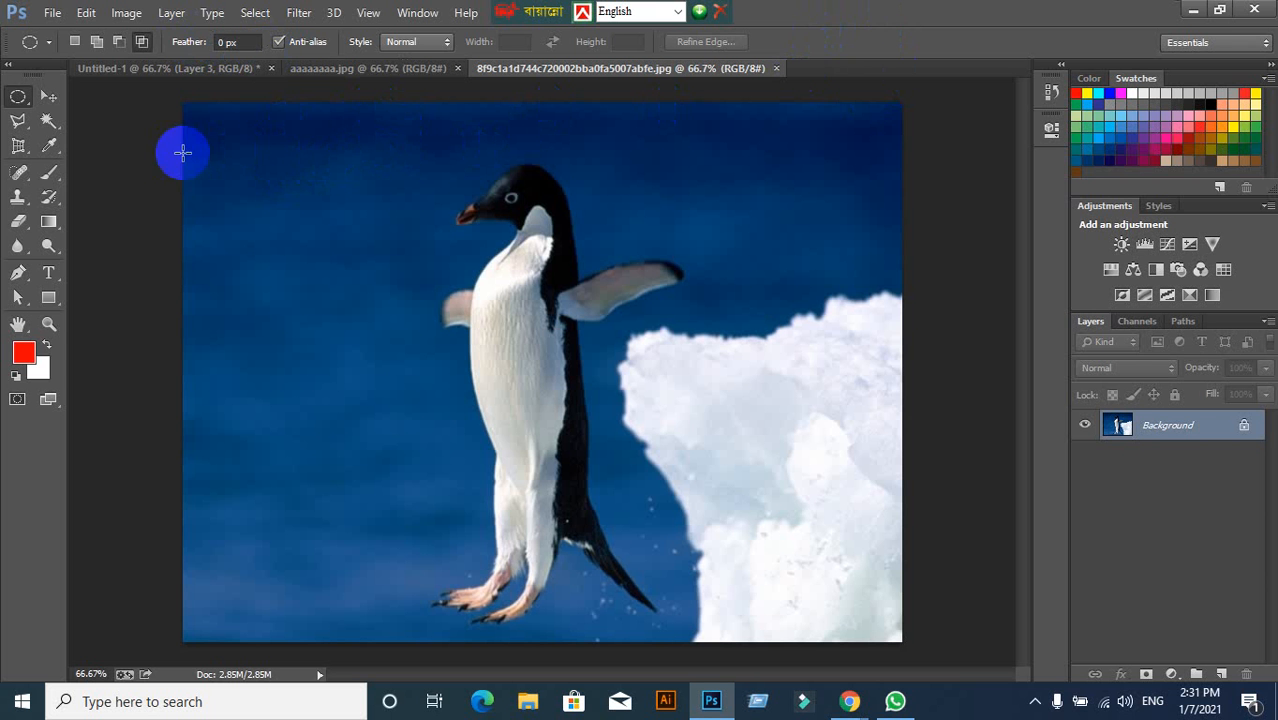
{"action": "left_click_drag", "start_coordinate": [369, 131], "coordinate": [683, 443]}
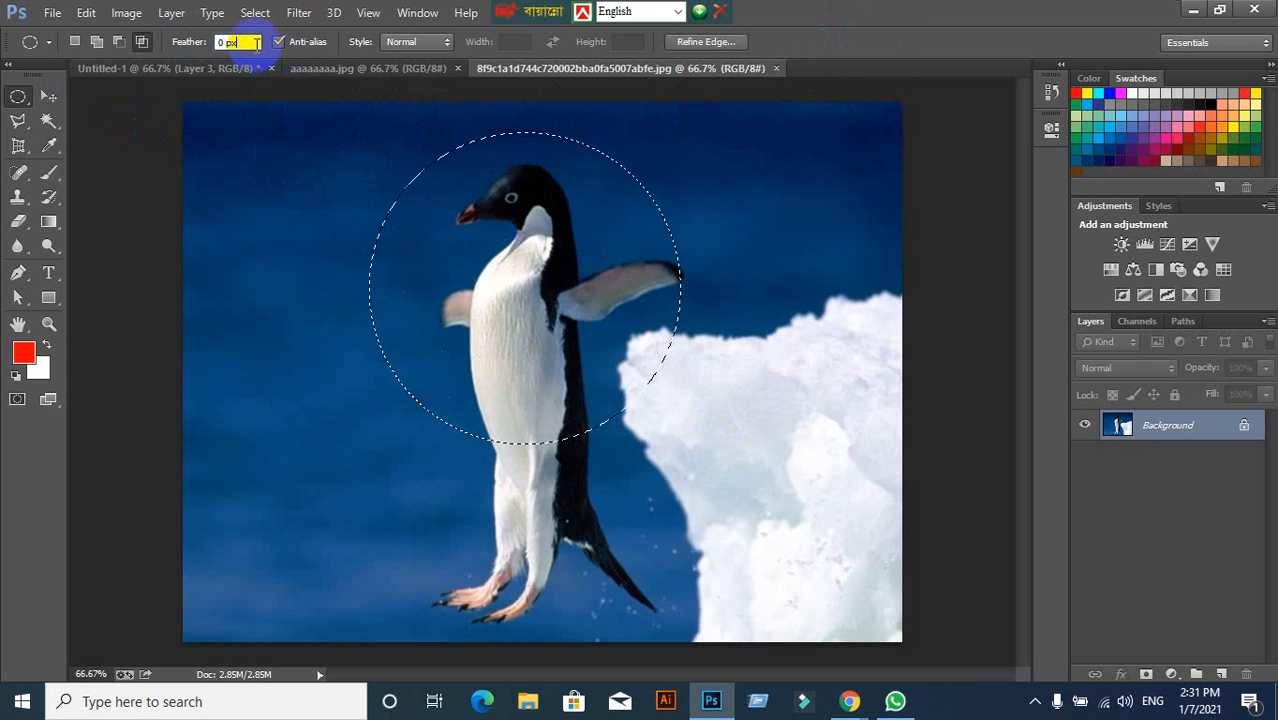
Set the Elliptical Marquee Tool's feather to 30 px, after first trying 0.3 px, with the circular selection in place.
{"action": "type", "text": "0.3"}
{"action": "key", "text": "Return"}
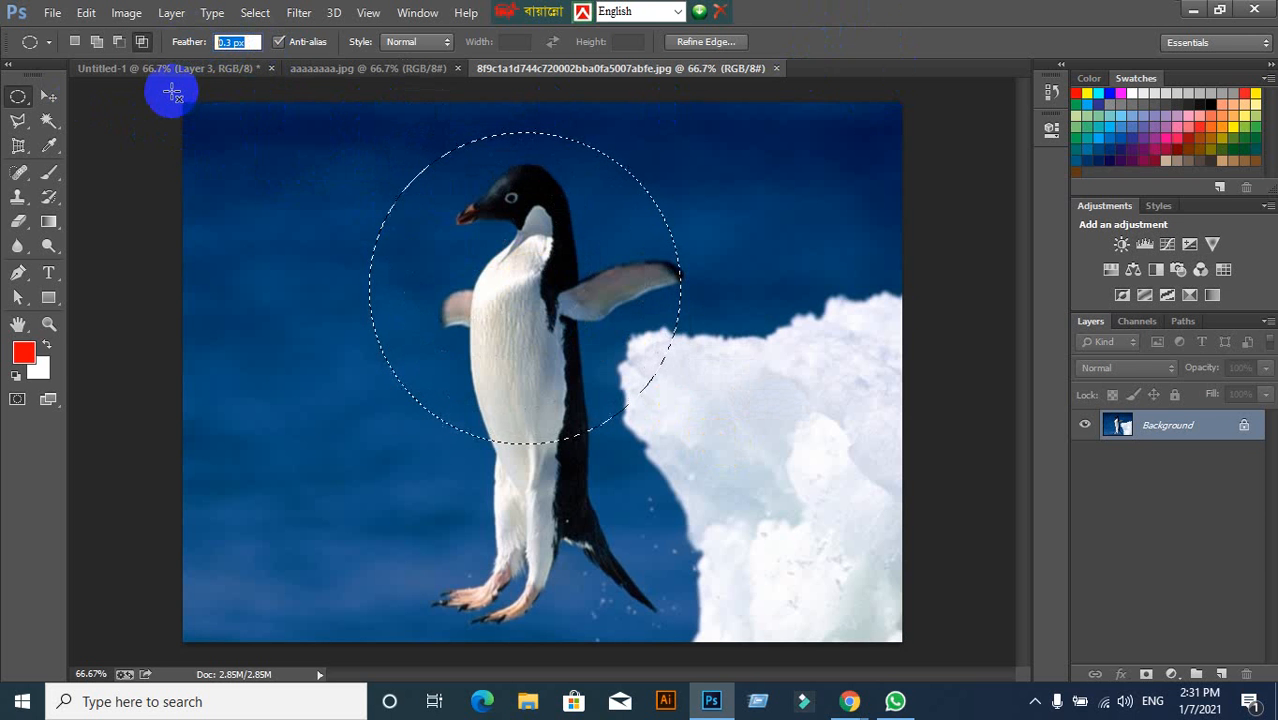
{"action": "type", "text": "30"}
{"action": "key", "text": "Return"}
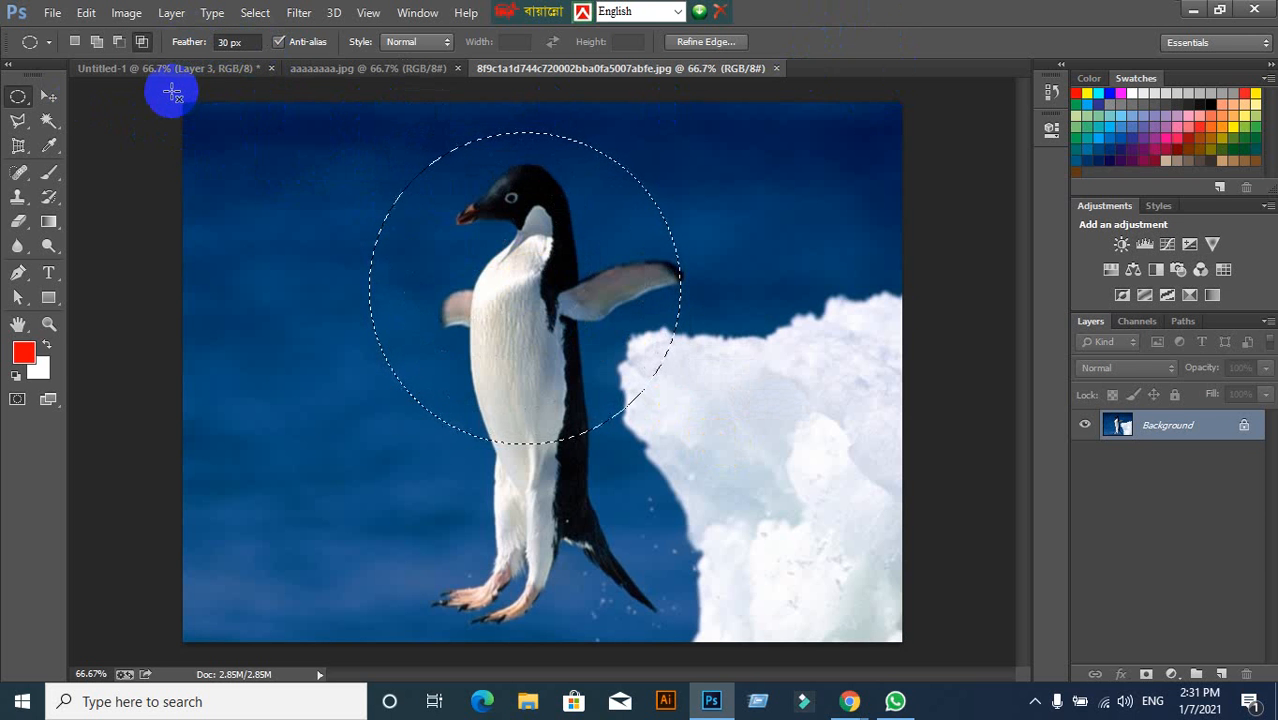
Copy the circular penguin selection into the Untitled-1 document and move the cutout over the man's face.
{"action": "left_click", "coordinate": [100, 69]}
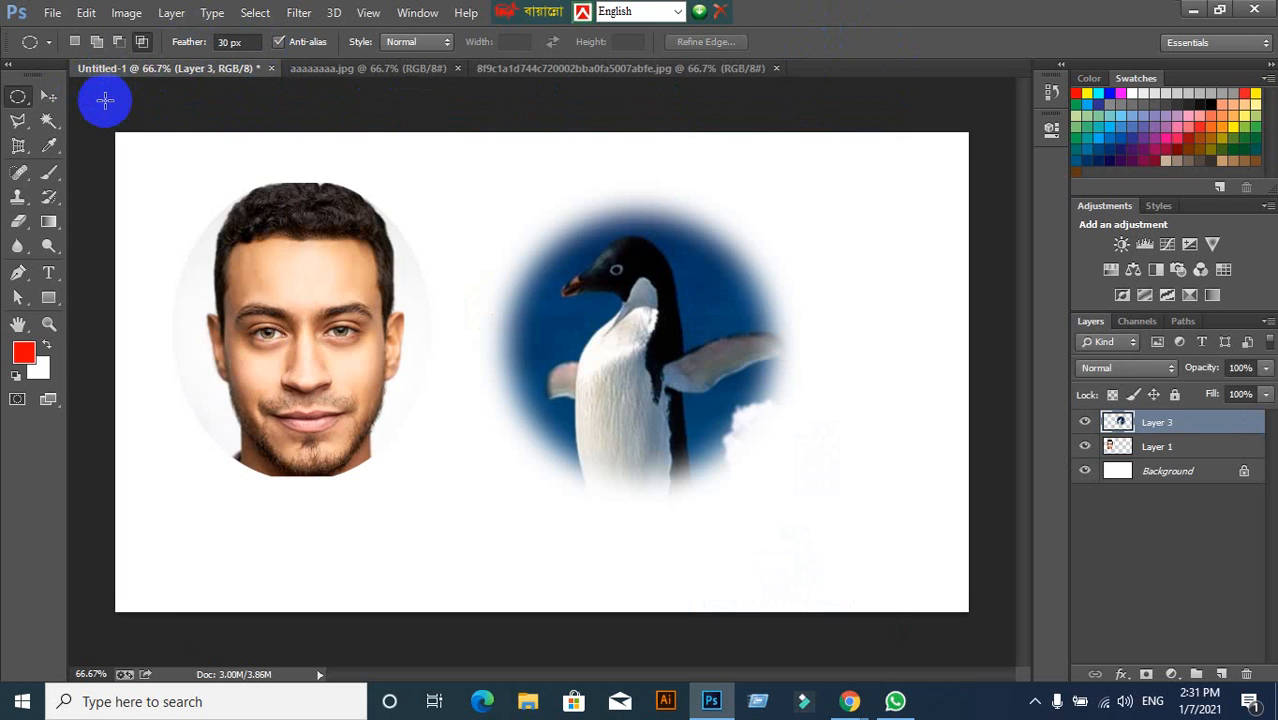
{"action": "key", "text": "ctrl+v"}
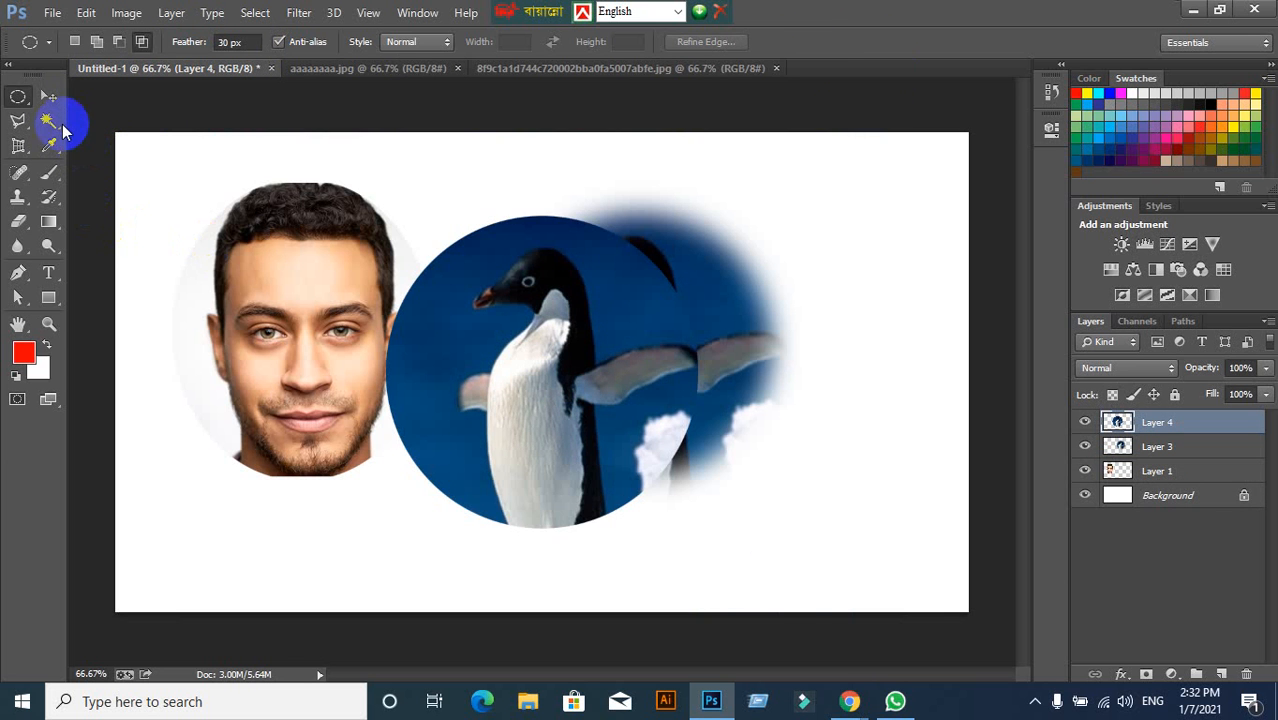
{"action": "left_click", "coordinate": [47, 95]}
{"action": "left_click_drag", "start_coordinate": [551, 463], "coordinate": [311, 462]}
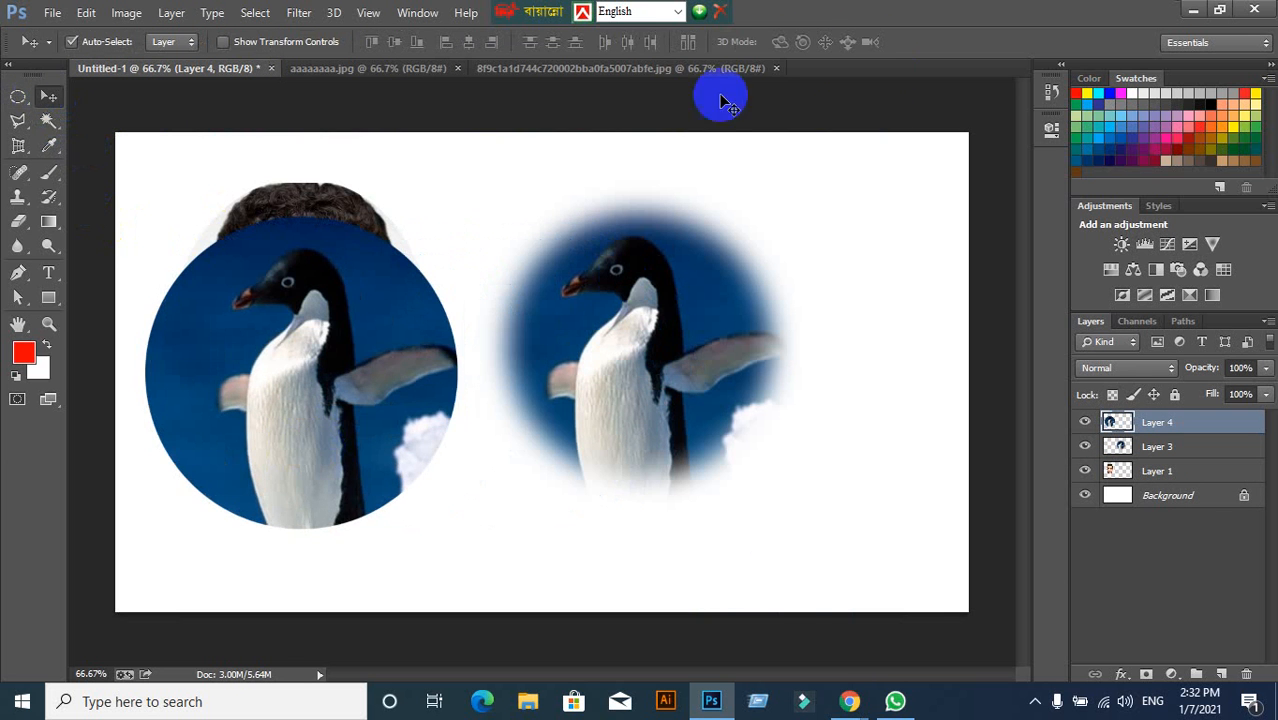
Return to the penguin picture, clear its circular selection and set the Elliptical Marquee Tool's feather to 30 px.
{"action": "left_click", "coordinate": [696, 68]}
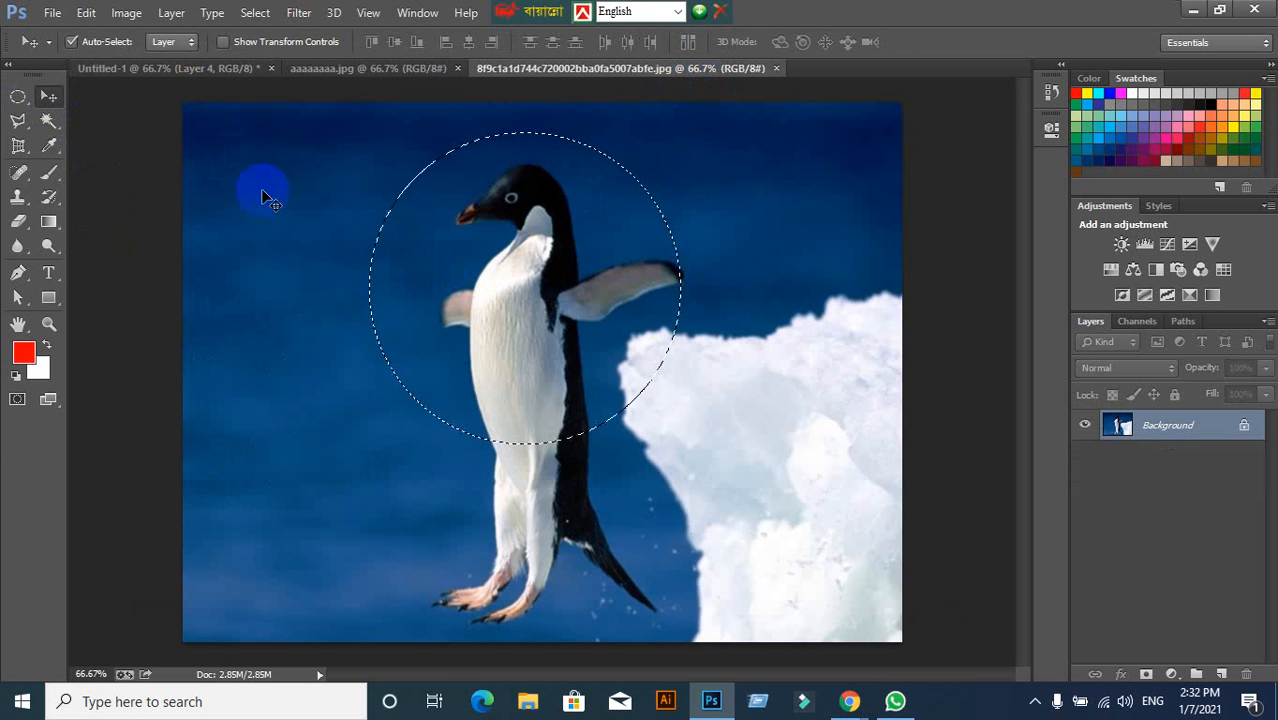
{"action": "left_click", "coordinate": [28, 95]}
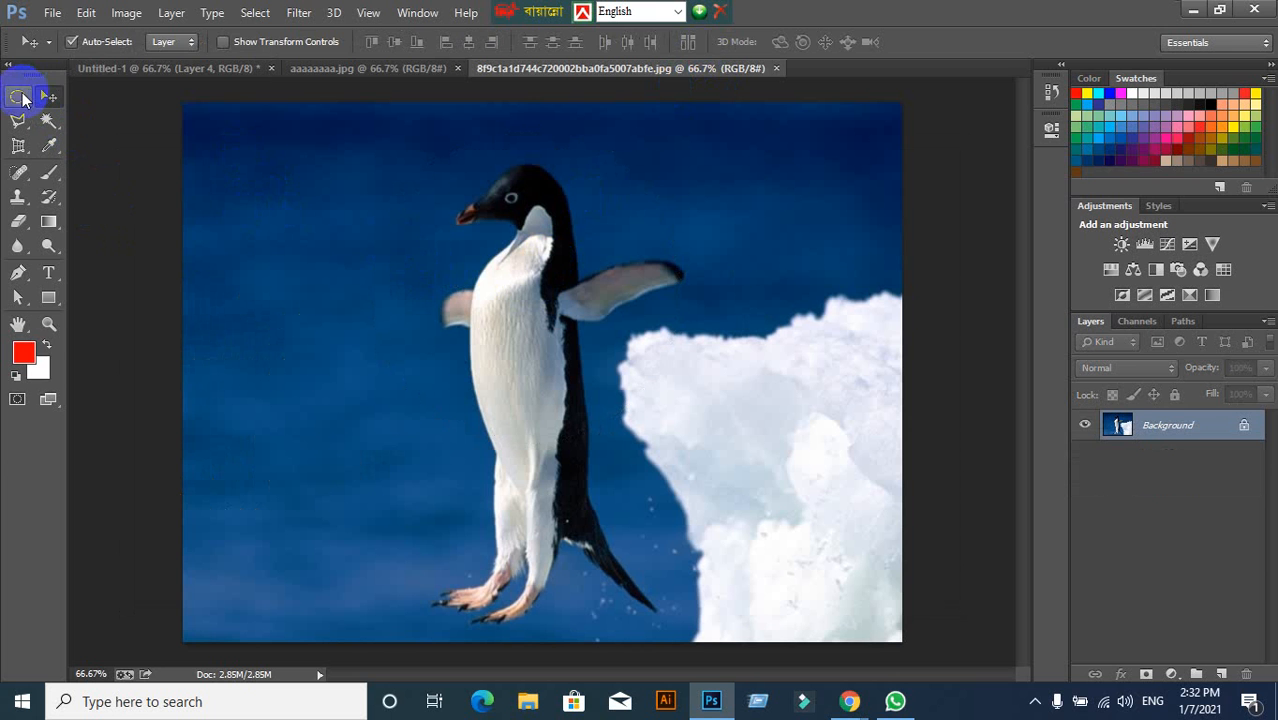
{"action": "left_click", "coordinate": [252, 42]}
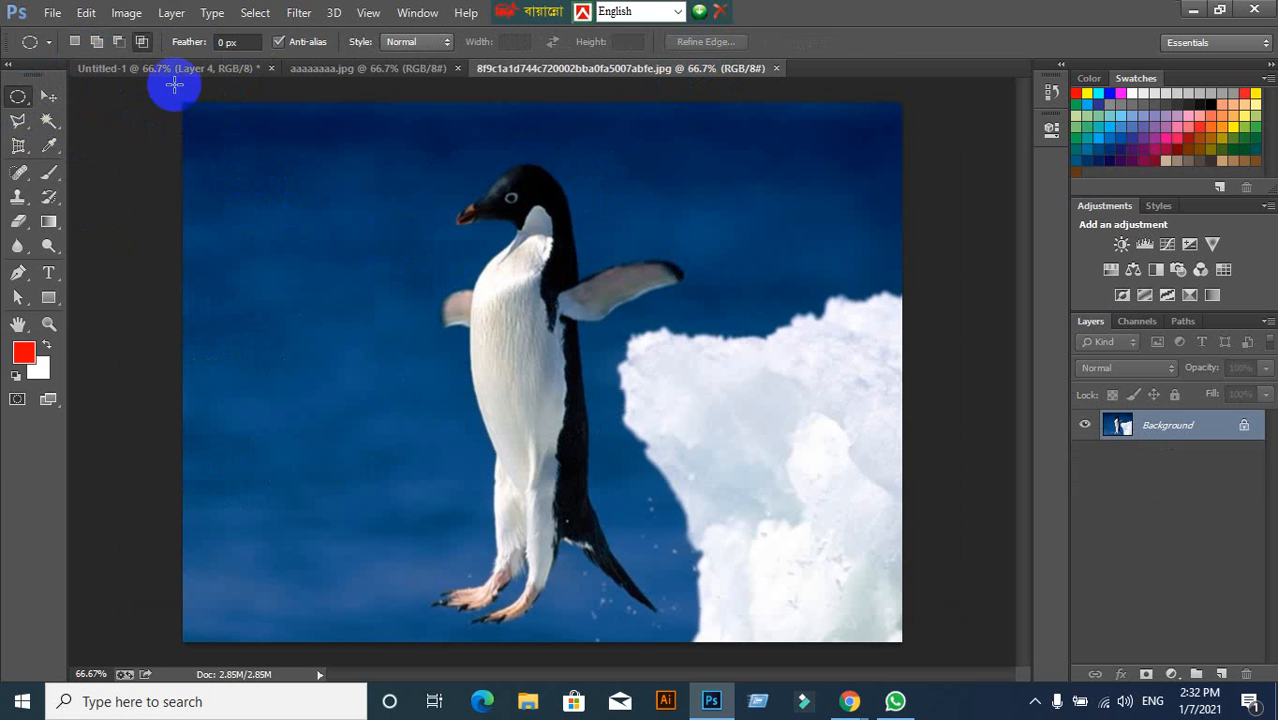
{"action": "left_click", "coordinate": [220, 43]}
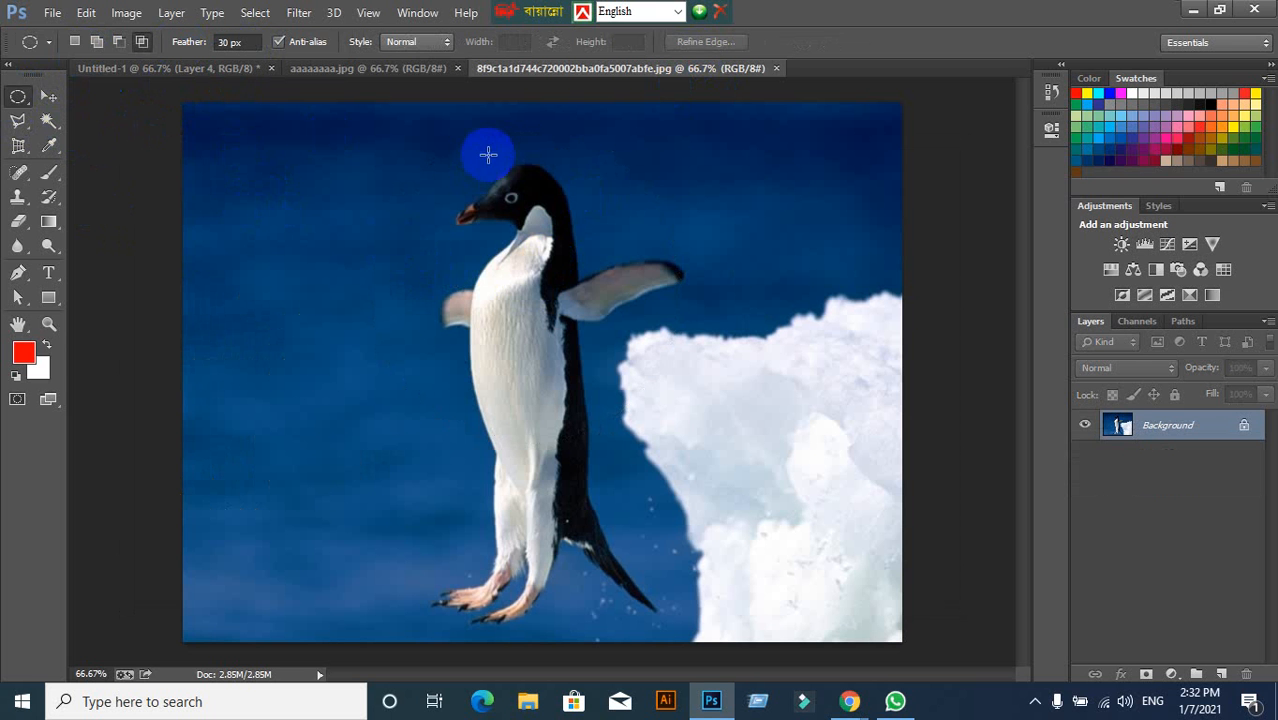
{"action": "left_click_drag", "start_coordinate": [372, 145], "coordinate": [659, 371]}
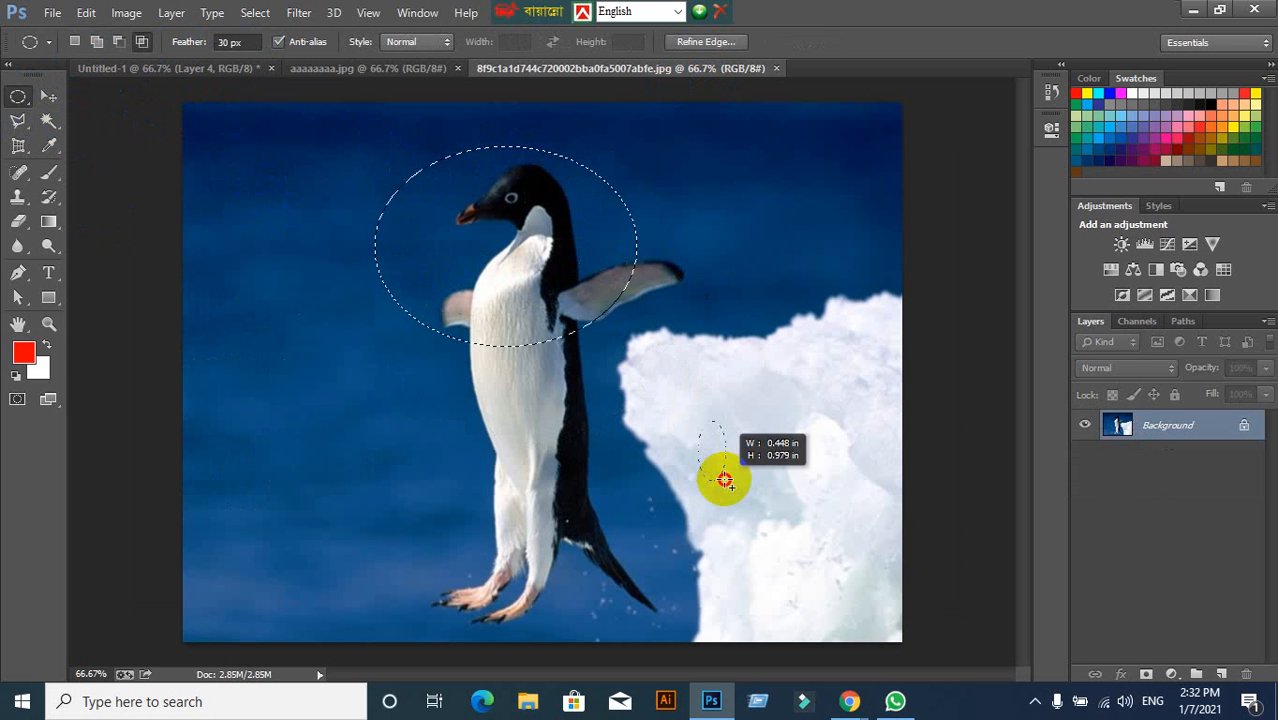
{"action": "left_click", "coordinate": [638, 380]}
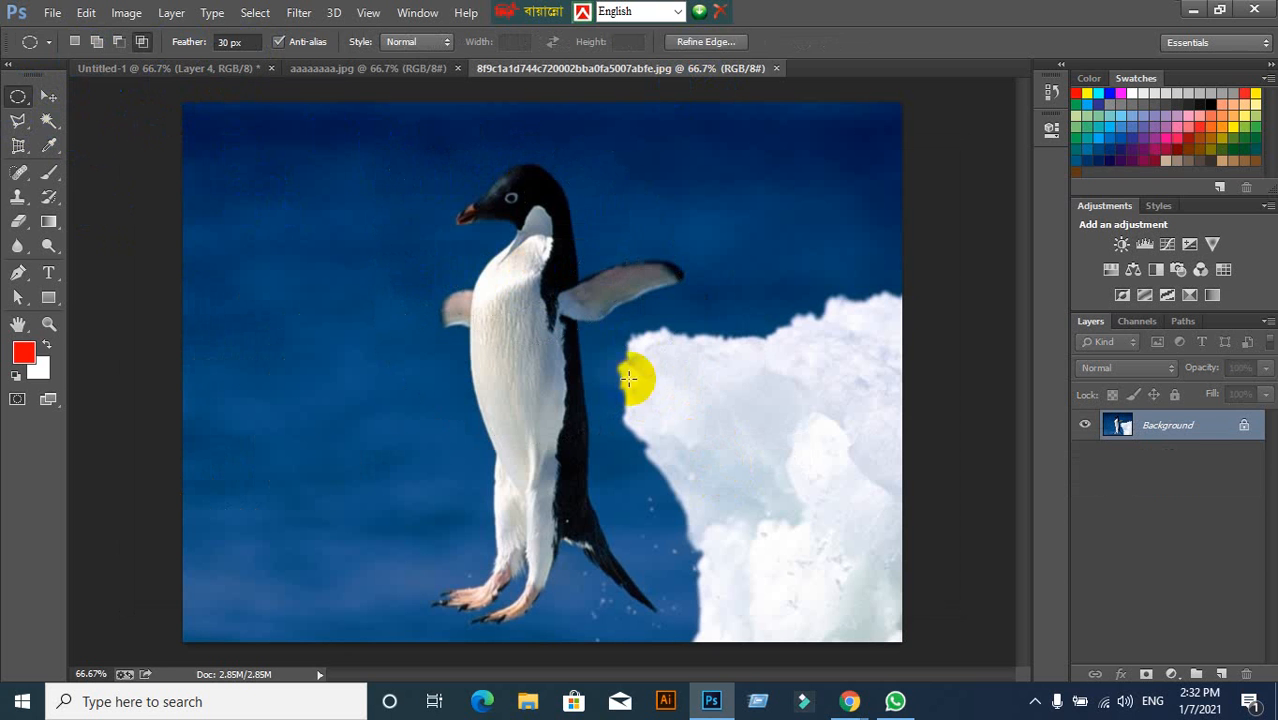
{"action": "left_click_drag", "start_coordinate": [385, 155], "coordinate": [570, 342]}
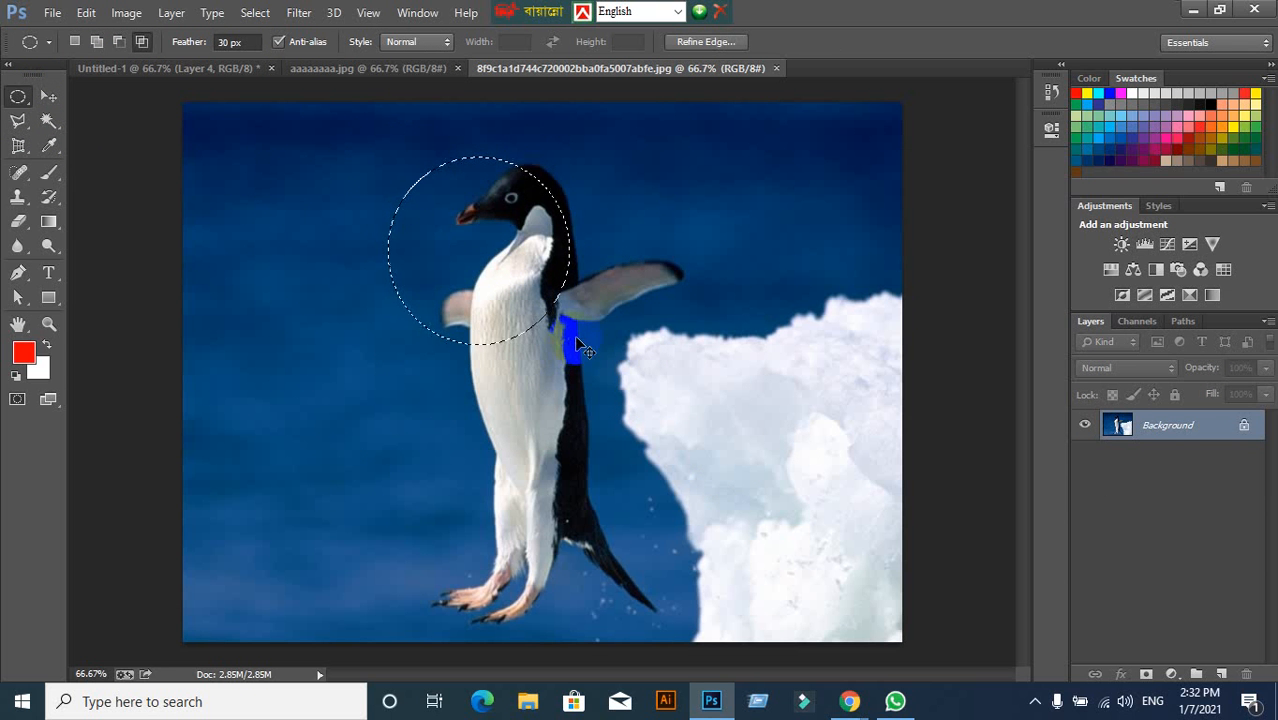
{"action": "left_click", "coordinate": [435, 190]}
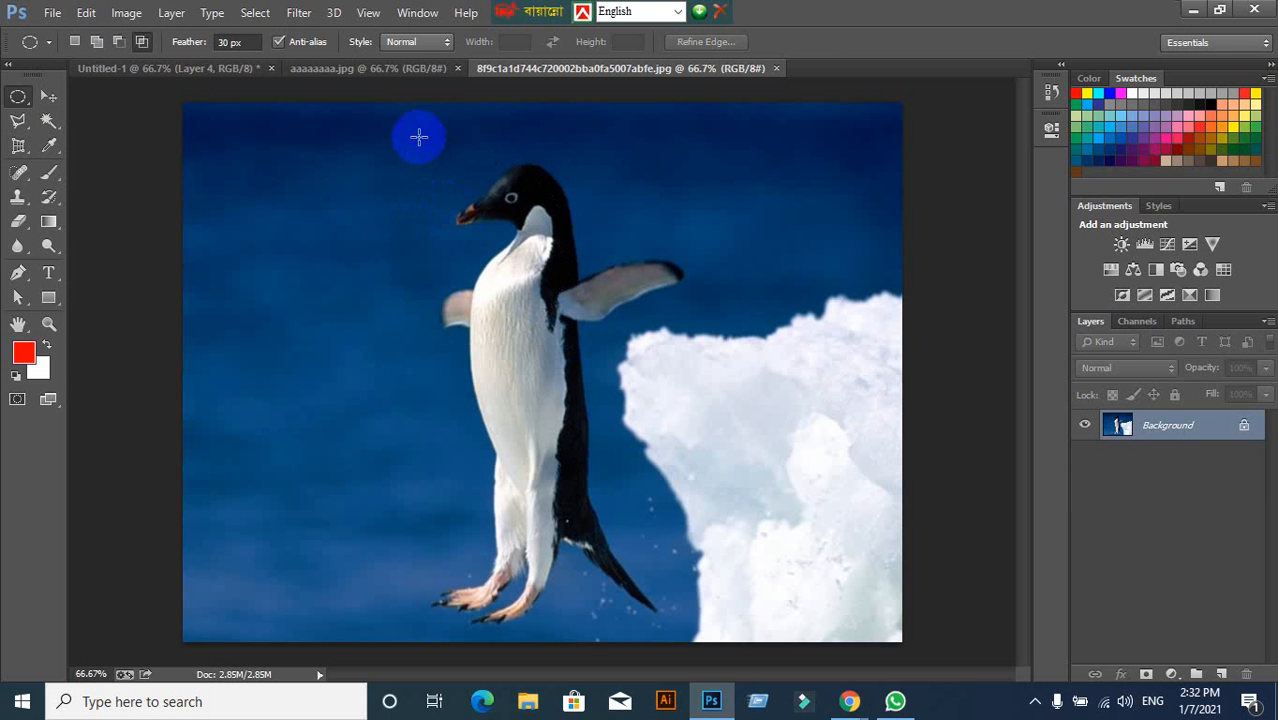
{"action": "left_click_drag", "start_coordinate": [420, 137], "coordinate": [685, 474]}
{"action": "left_click", "coordinate": [685, 478]}
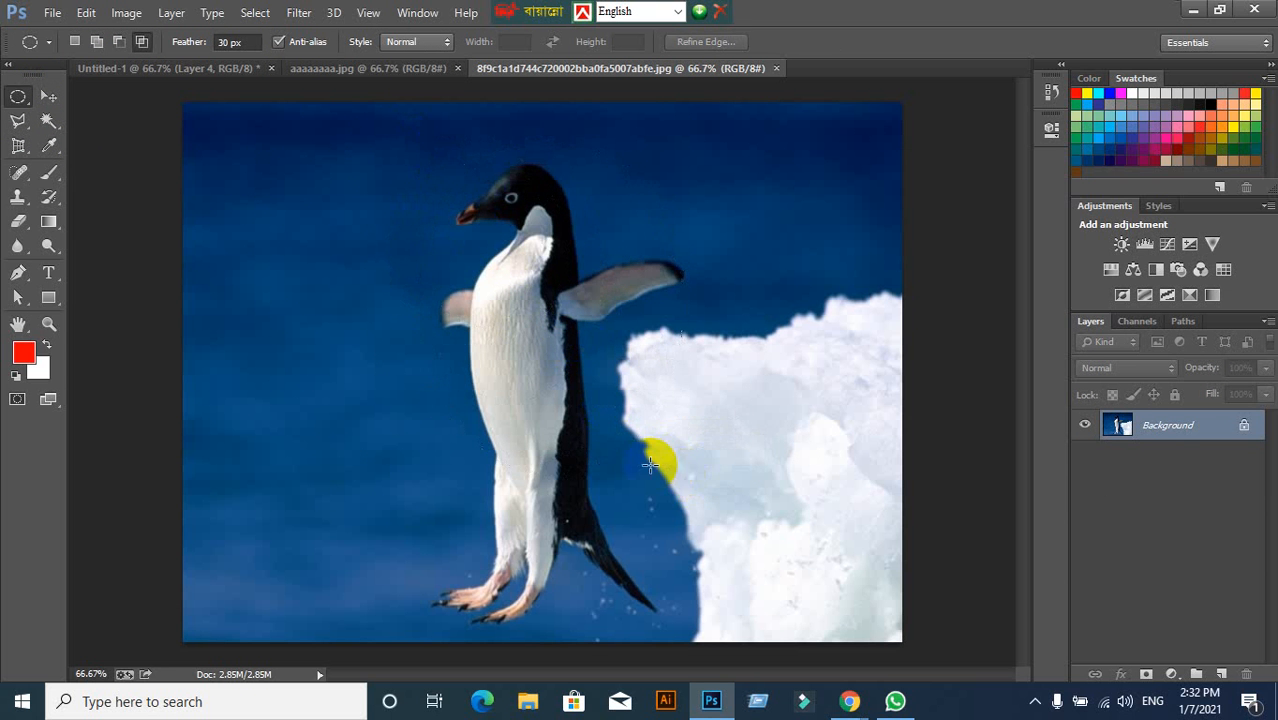
{"action": "left_click_drag", "start_coordinate": [334, 134], "coordinate": [756, 520]}
{"action": "key", "text": "ctrl+d"}
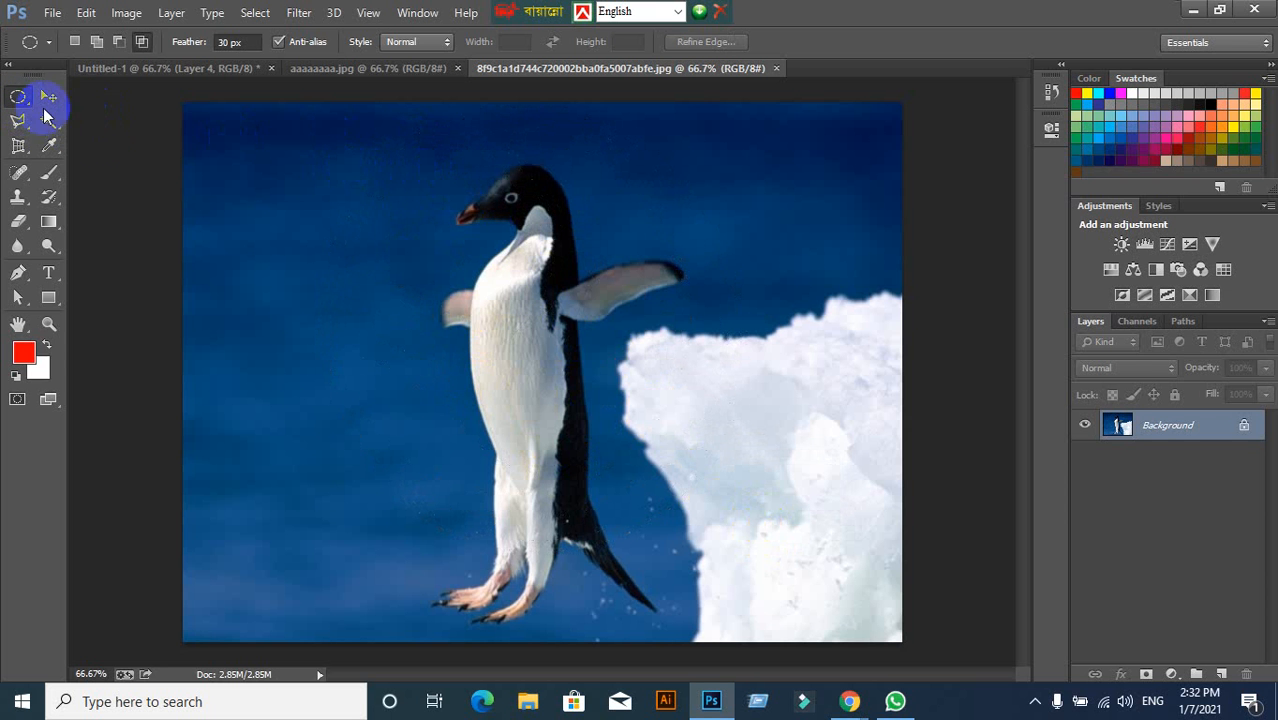
Draw a circular marquee around the penguin's head, upper body and wings with the 30 px feather.
{"action": "left_click_drag", "start_coordinate": [388, 169], "coordinate": [692, 502]}
{"action": "key", "text": "space"}
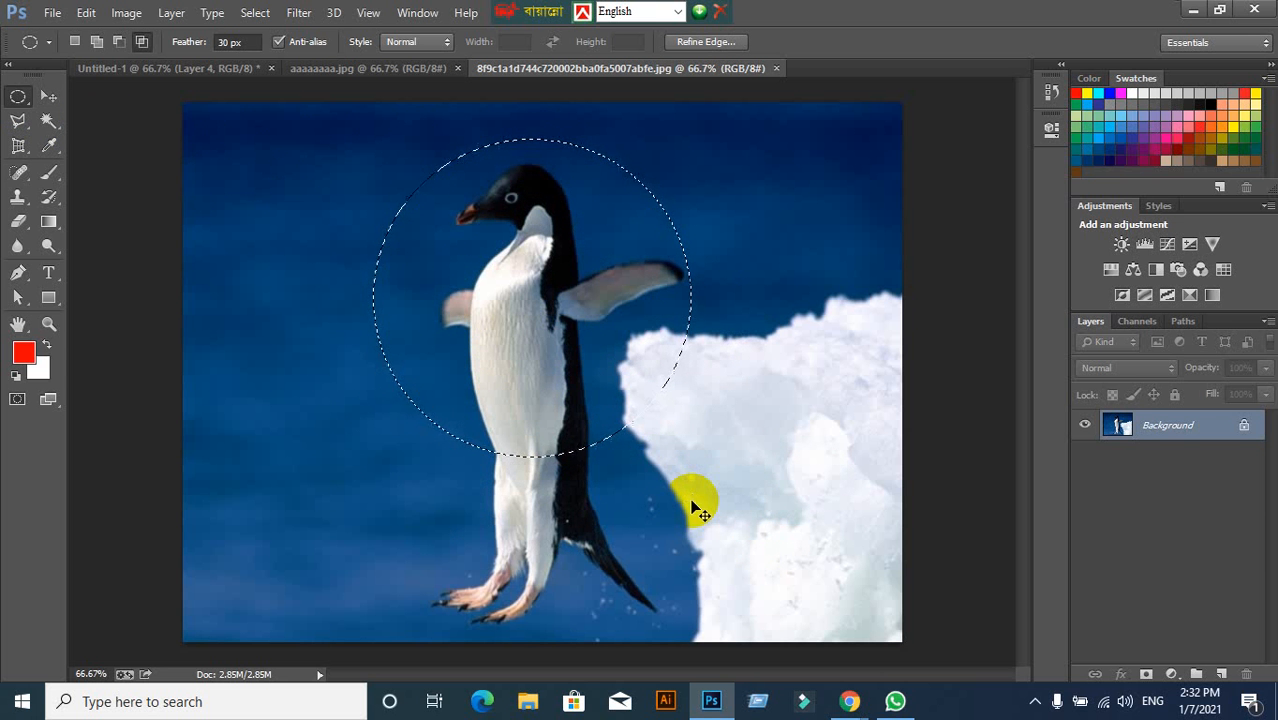
{"action": "left_click", "coordinate": [236, 44]}
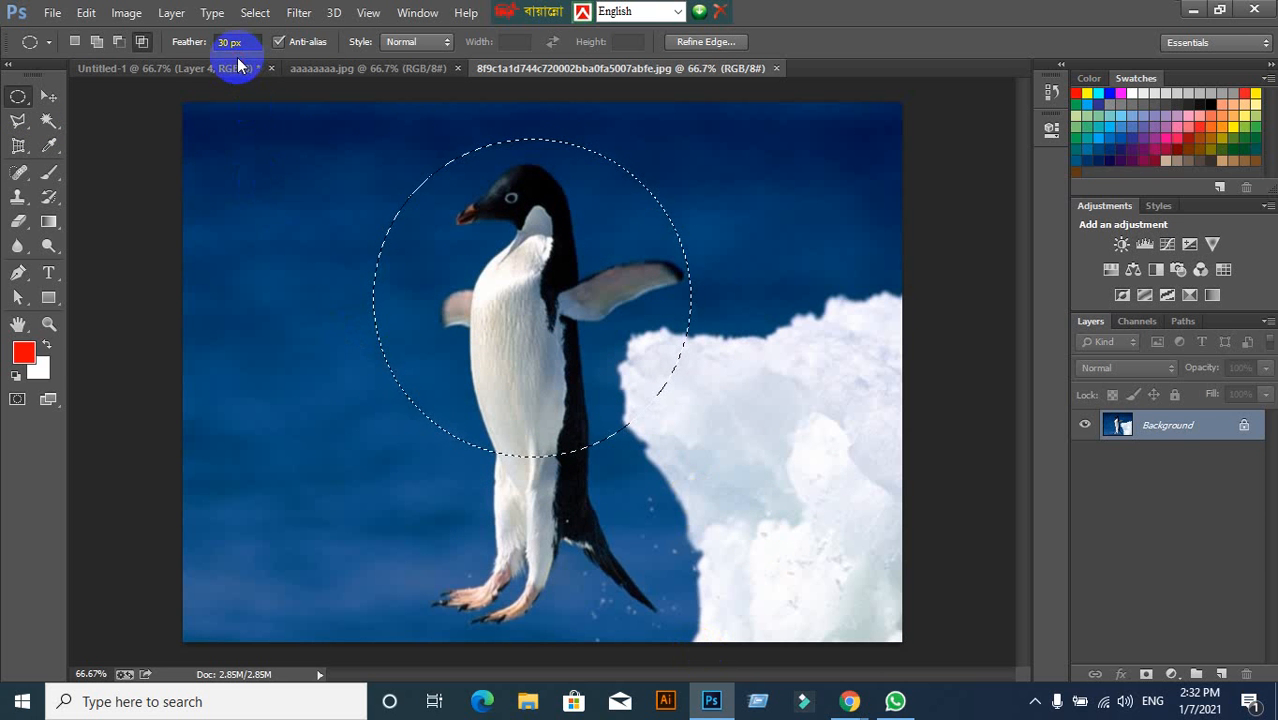
Copy the 30 px feathered penguin selection into Untitled-1 and move the cutout so it overlaps the earlier soft-edged penguin.
{"action": "left_click", "coordinate": [240, 68]}
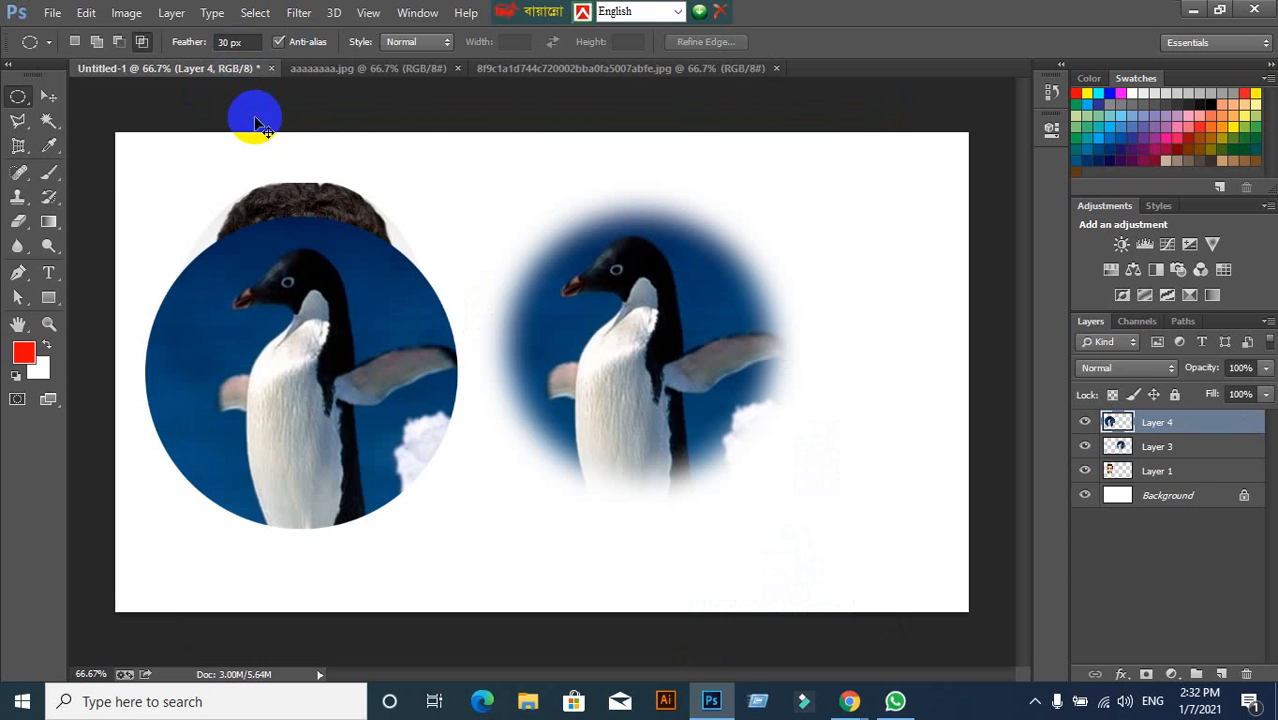
{"action": "left_click_drag", "start_coordinate": [255, 122], "coordinate": [256, 116]}
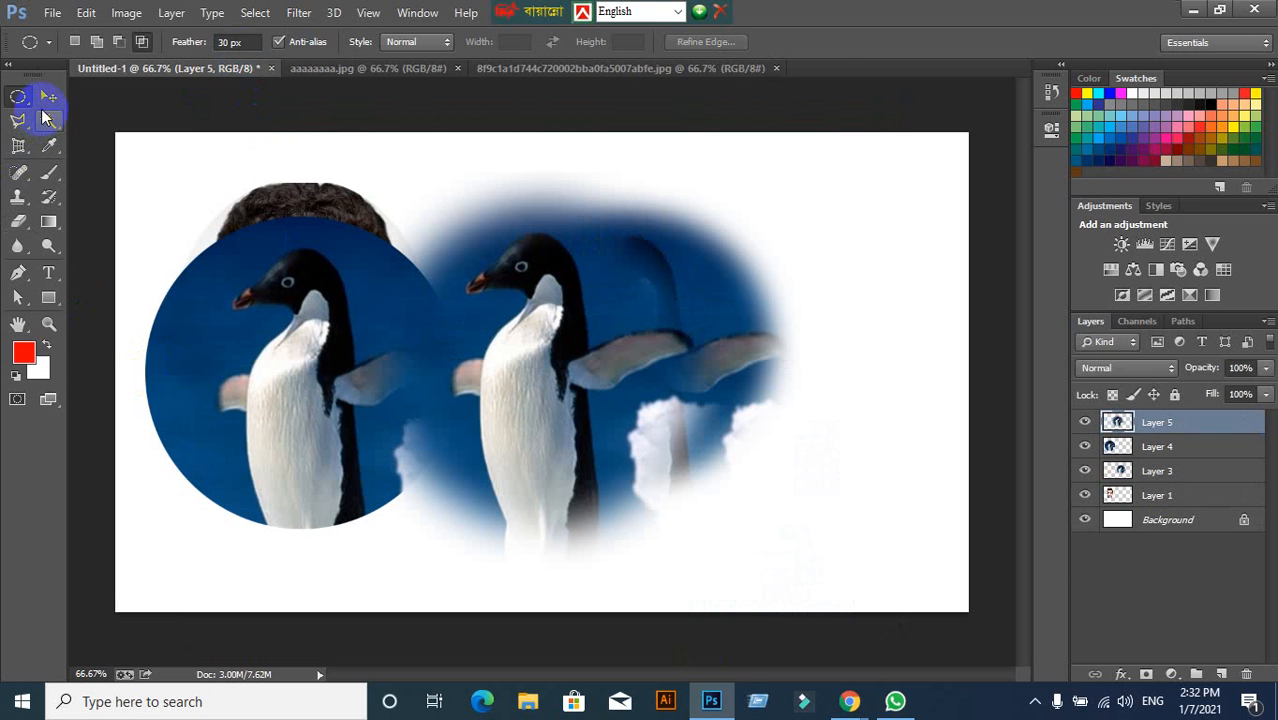
{"action": "left_click", "coordinate": [48, 96]}
{"action": "left_click", "coordinate": [562, 372]}
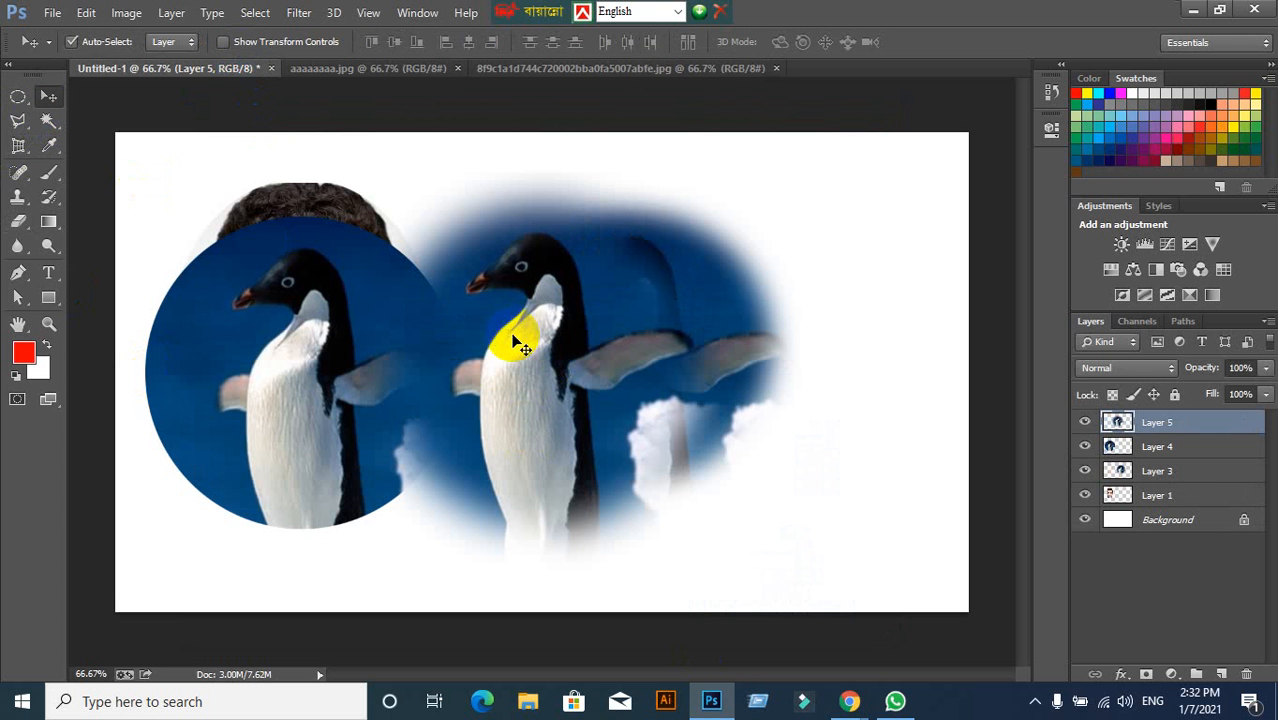
{"action": "left_click_drag", "start_coordinate": [513, 343], "coordinate": [700, 370]}
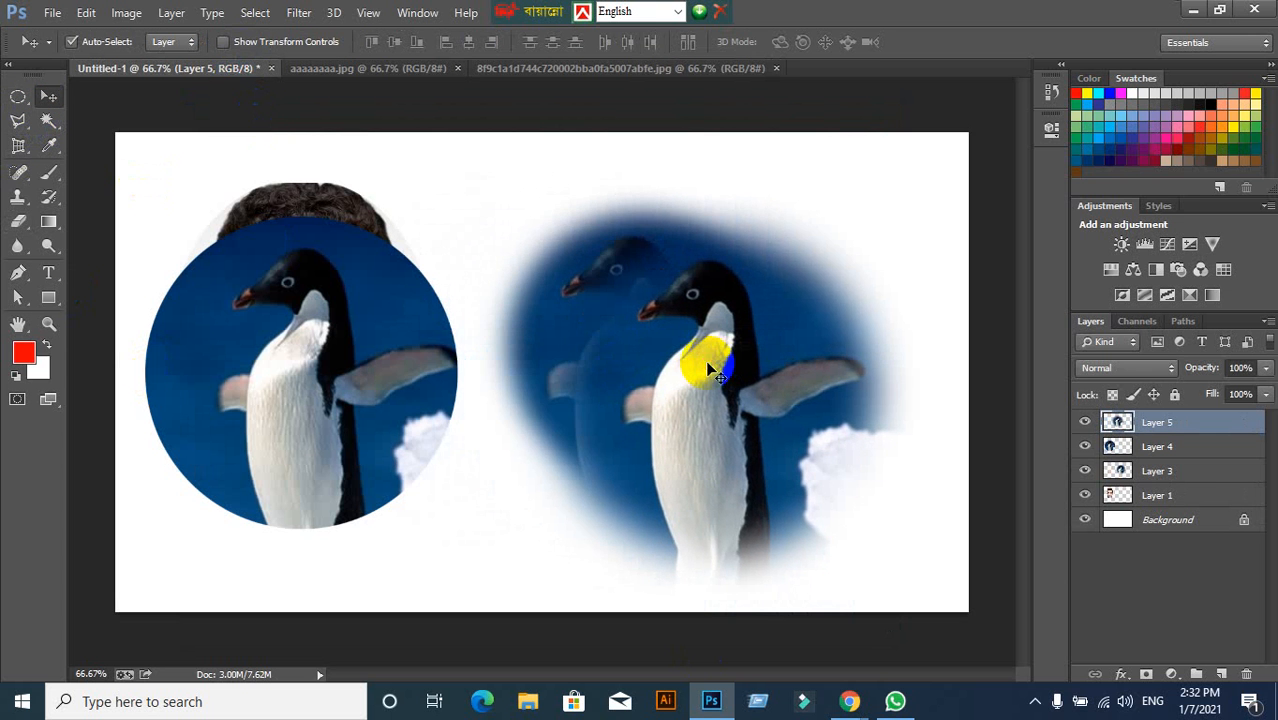
Return to the penguin picture, clear its selection and switch to the Rectangular Marquee Tool.
{"action": "left_click", "coordinate": [604, 72]}
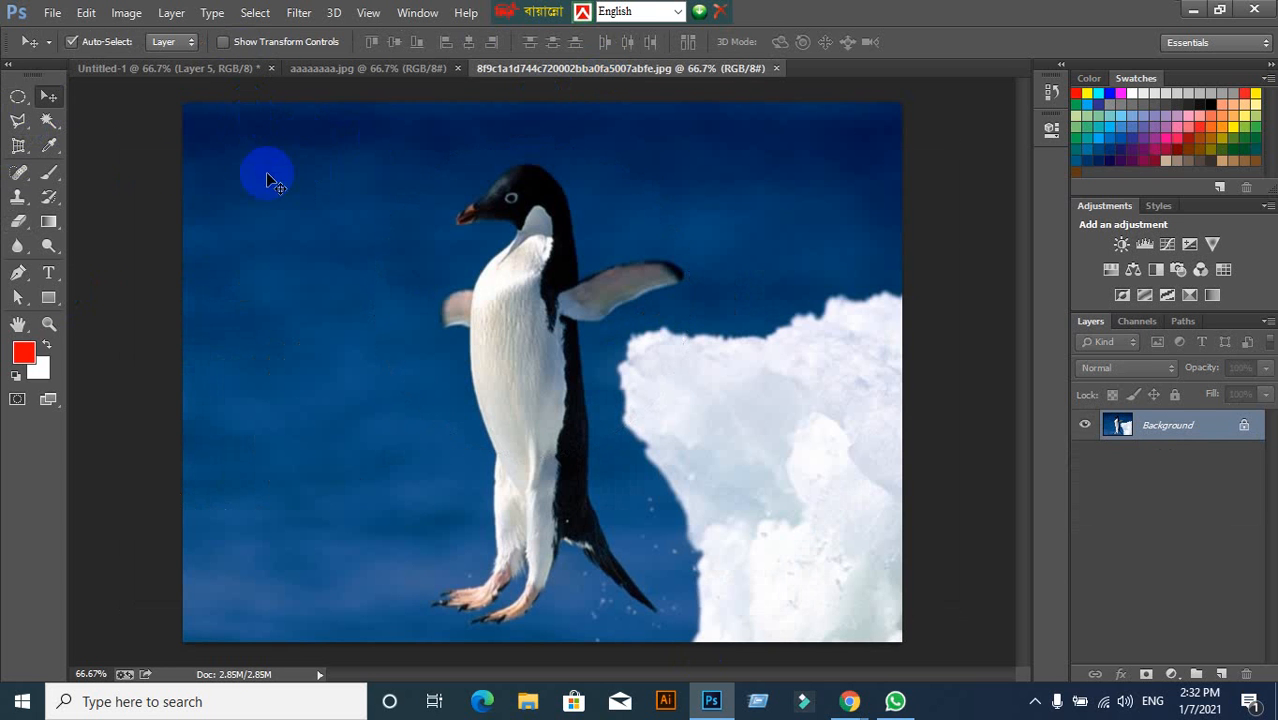
{"action": "left_click", "coordinate": [18, 97]}
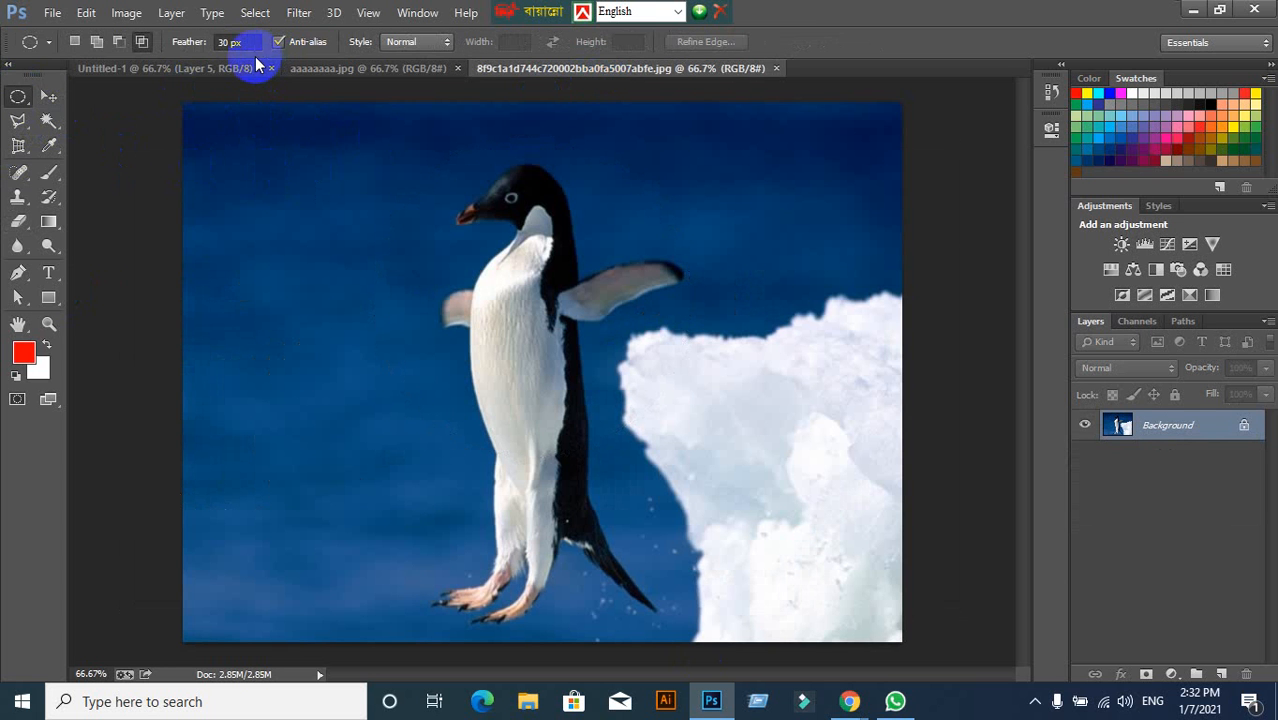
{"action": "left_click", "coordinate": [18, 97]}
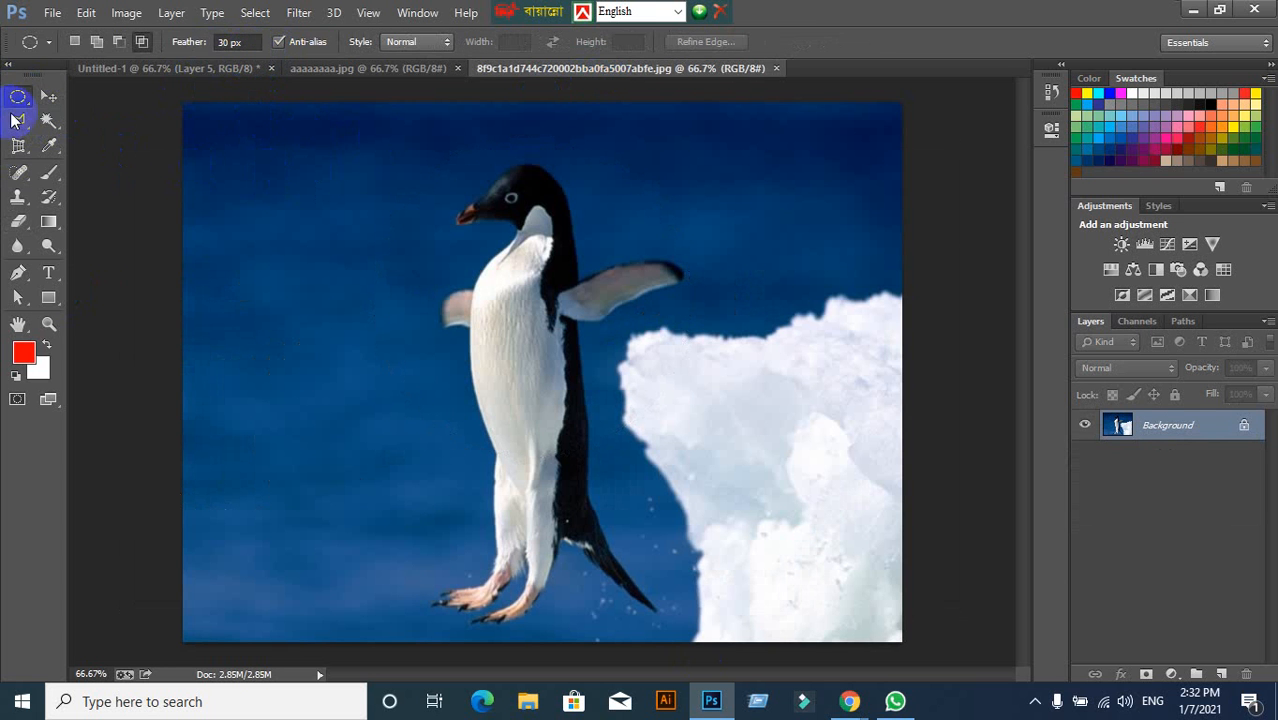
{"action": "left_click", "coordinate": [80, 94]}
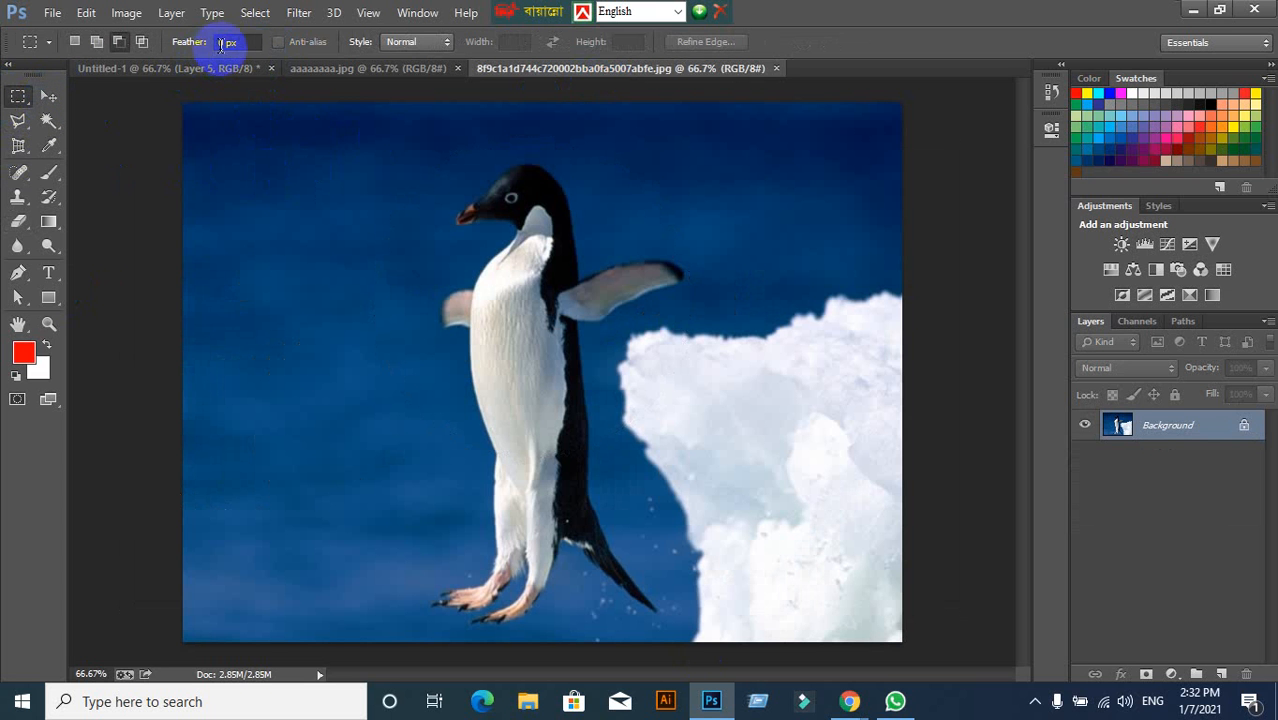
{"action": "left_click", "coordinate": [251, 43]}
{"action": "left_click", "coordinate": [180, 57]}
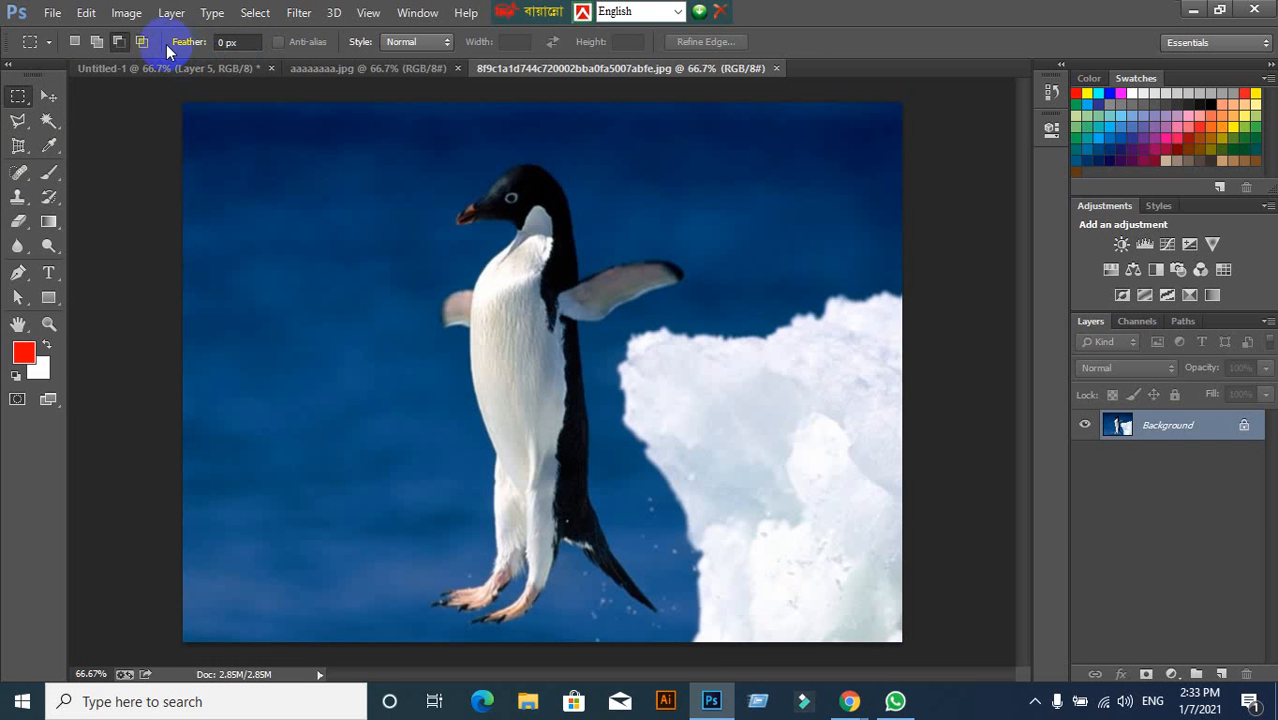
{"action": "left_click", "coordinate": [48, 96]}
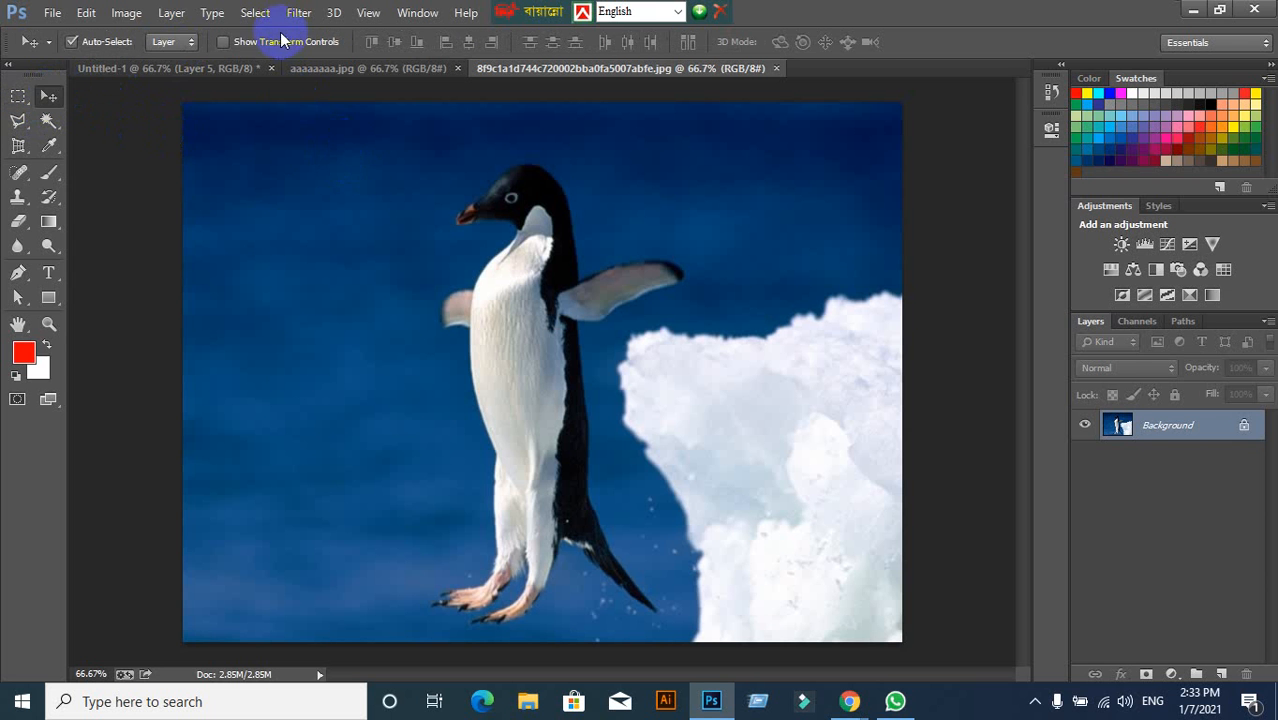
Try to draw an elliptical marquee around the penguin's upper body with a 30 px feather in intersect mode.
{"action": "left_click_drag", "start_coordinate": [18, 96], "coordinate": [70, 111]}
{"action": "left_click_drag", "start_coordinate": [395, 136], "coordinate": [403, 142]}
{"action": "left_click", "coordinate": [642, 277]}
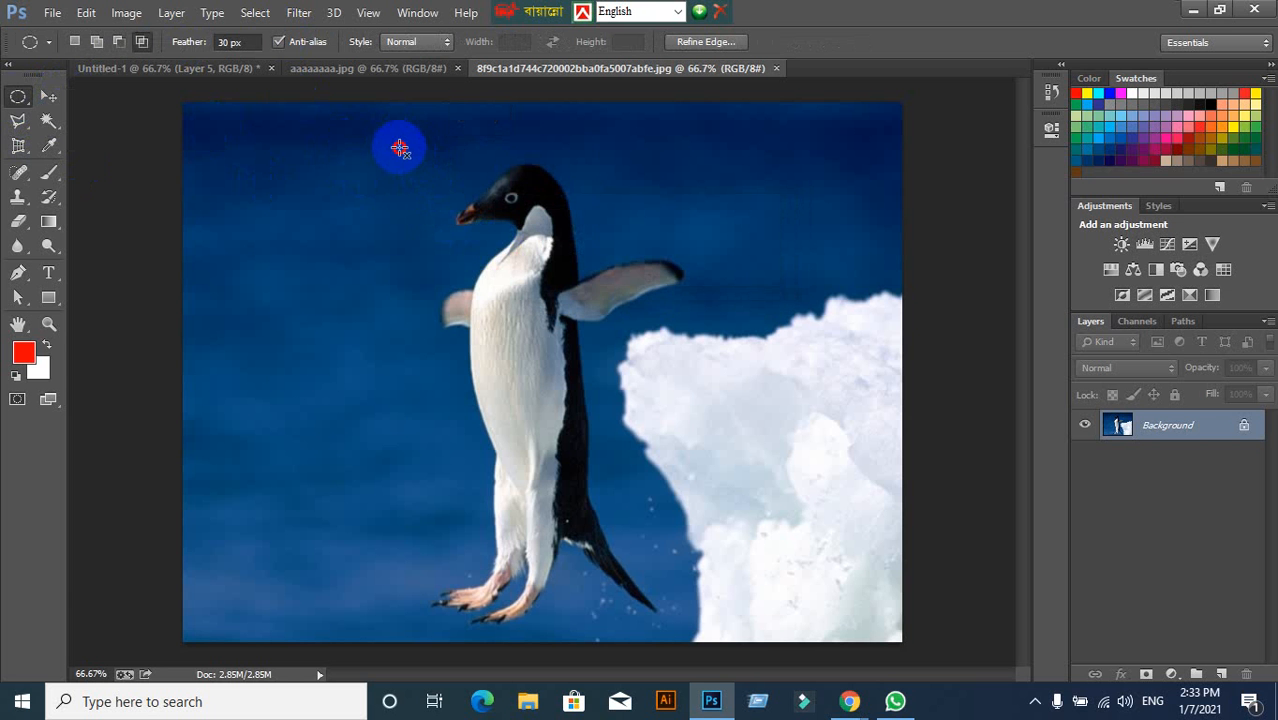
{"action": "left_click_drag", "start_coordinate": [399, 148], "coordinate": [693, 405]}
{"action": "left_click", "coordinate": [645, 276]}
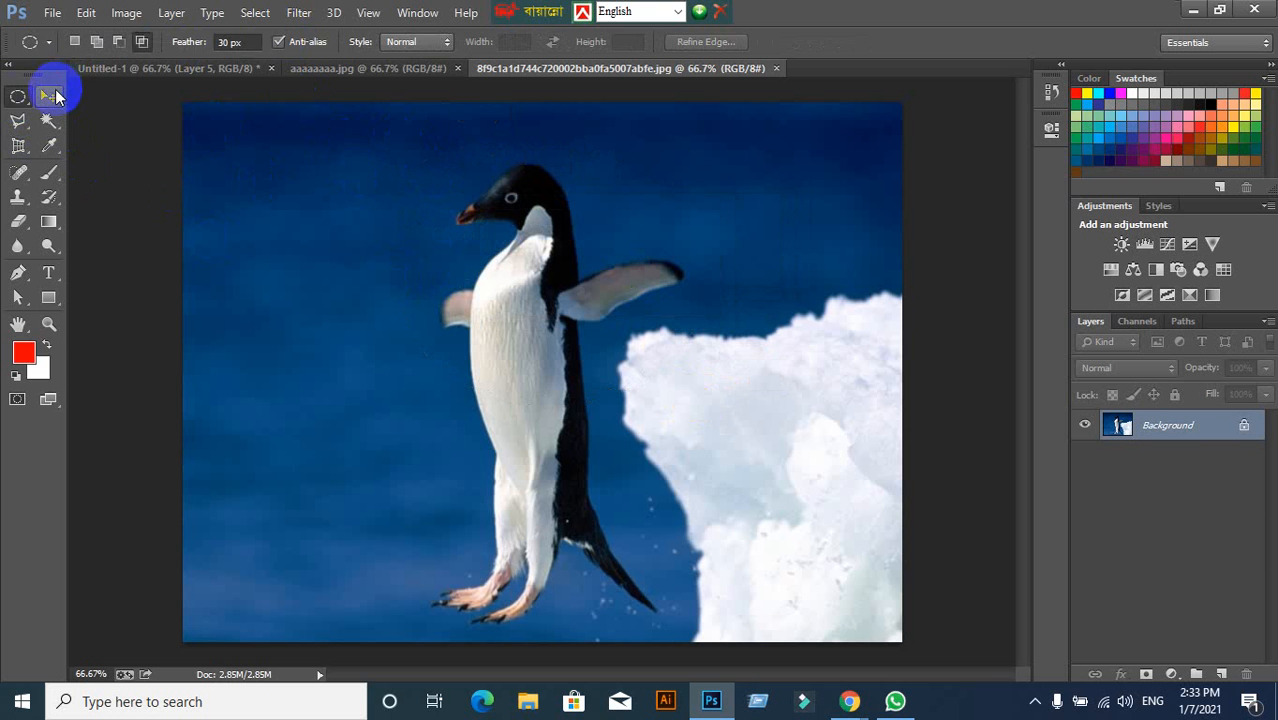
Switch to the Move Tool and close the penguin and portrait pictures.
{"action": "left_click", "coordinate": [50, 96]}
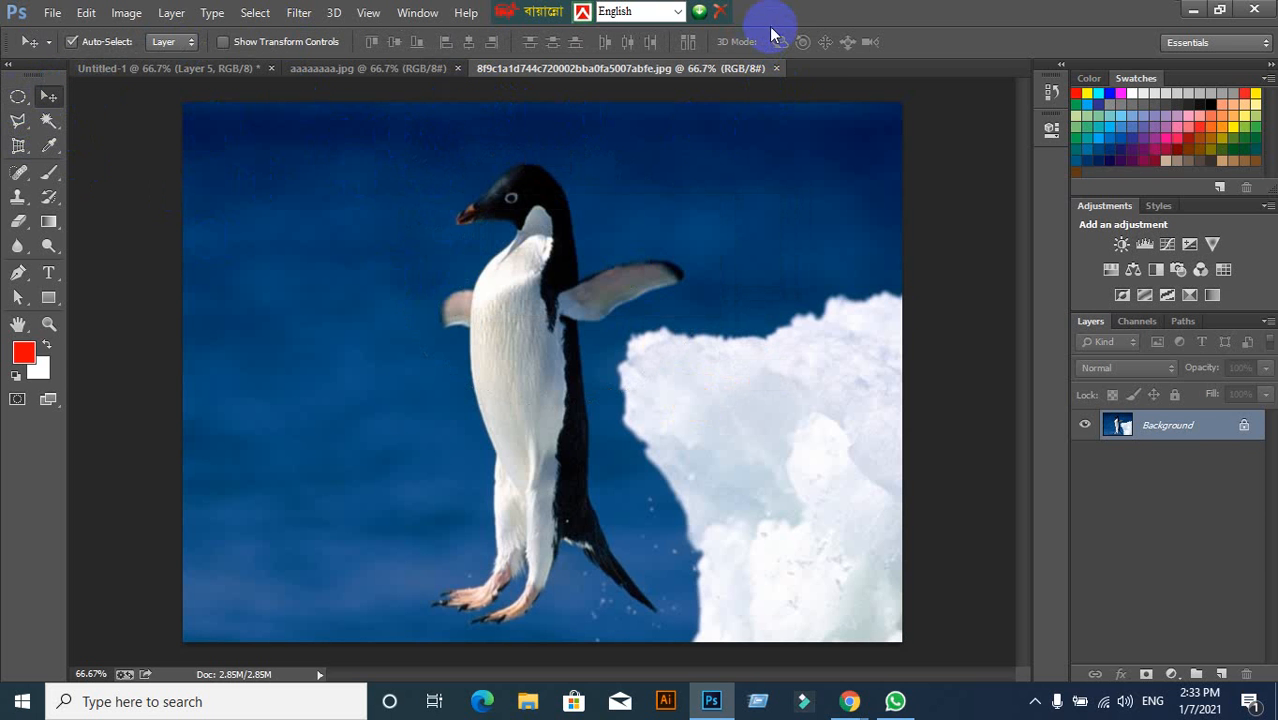
{"action": "left_click", "coordinate": [776, 68]}
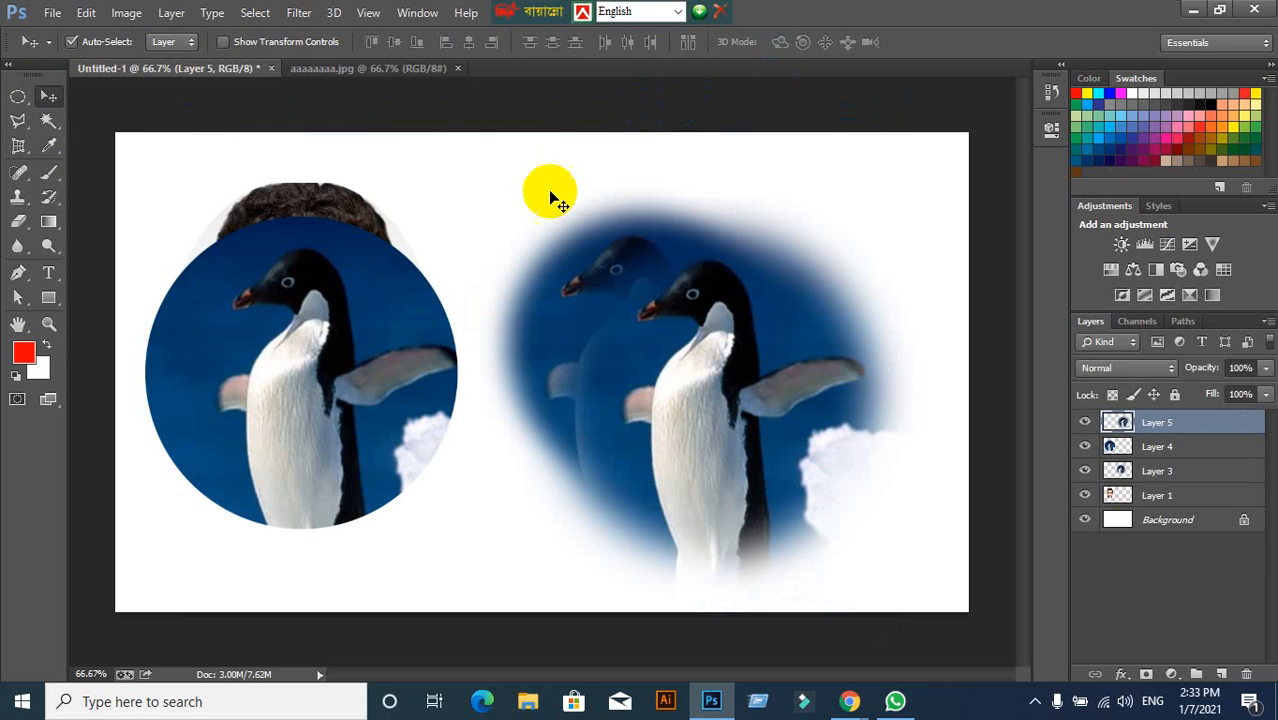
{"action": "left_click", "coordinate": [456, 68]}
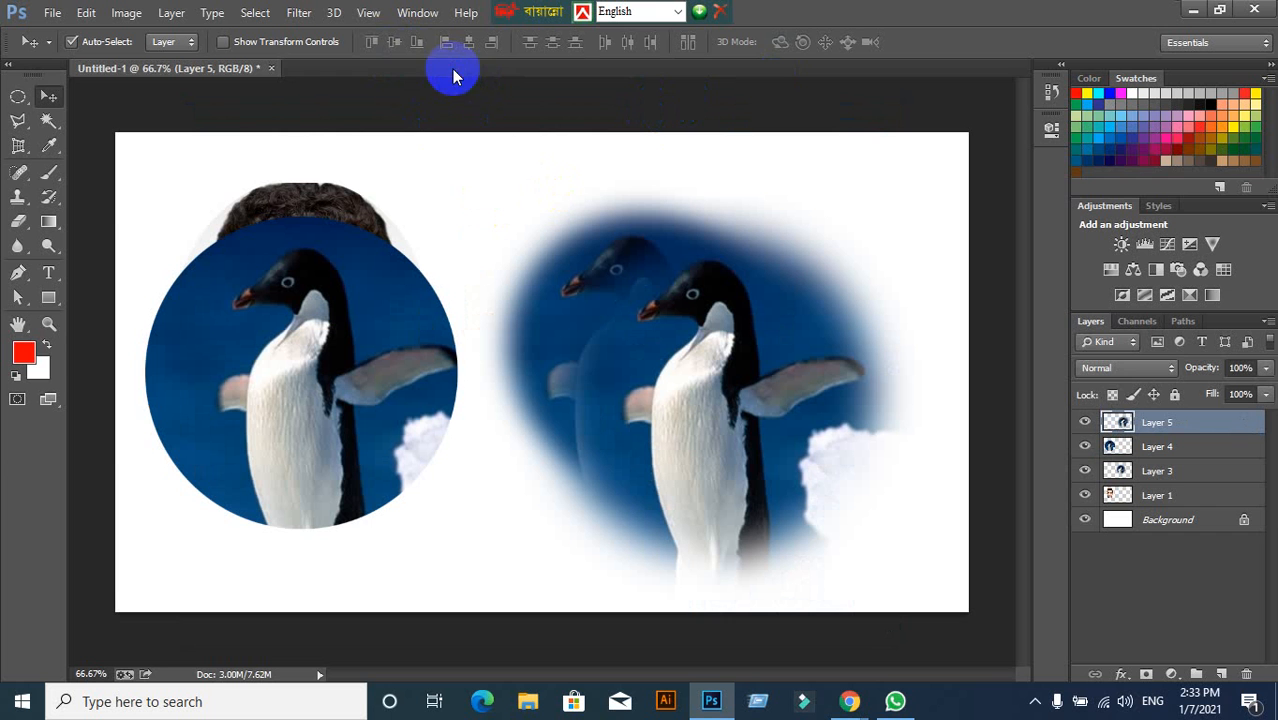
Delete all four cutout layers from Untitled-1, keeping only the white Background.
{"action": "left_click", "coordinate": [1186, 496], "text": "shift"}
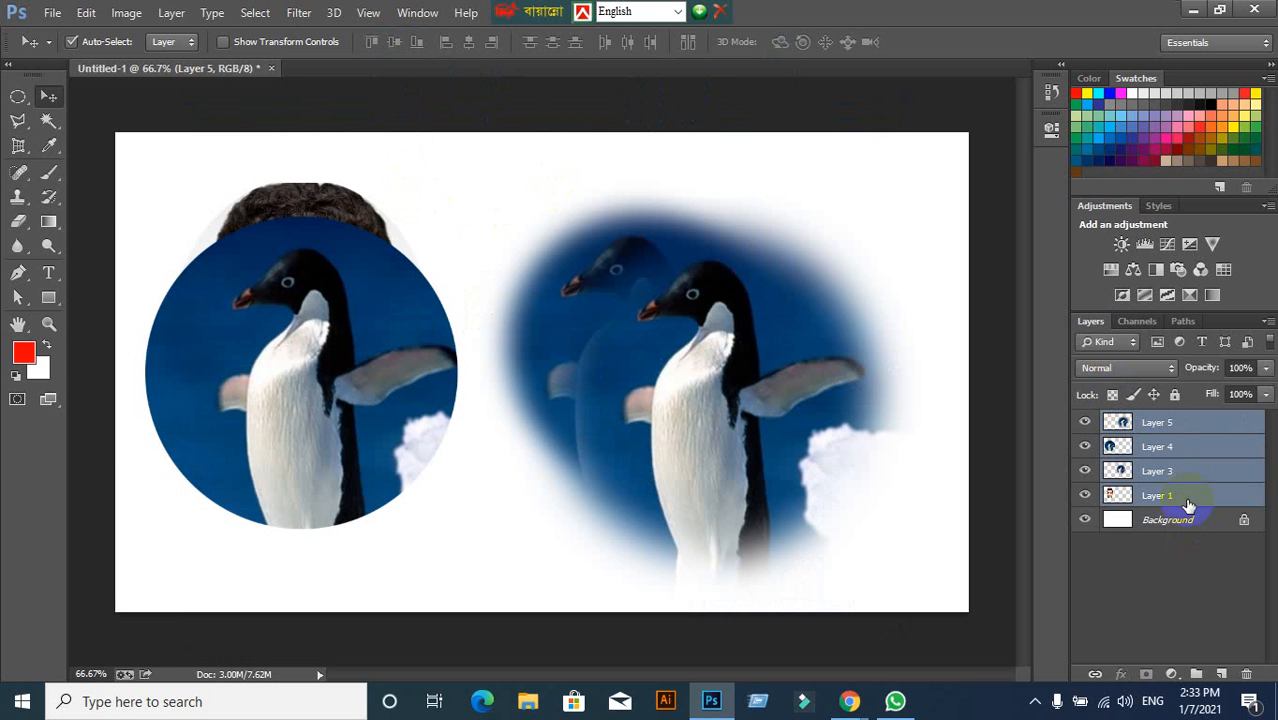
{"action": "left_click", "coordinate": [1242, 670]}
{"action": "left_click", "coordinate": [570, 277]}
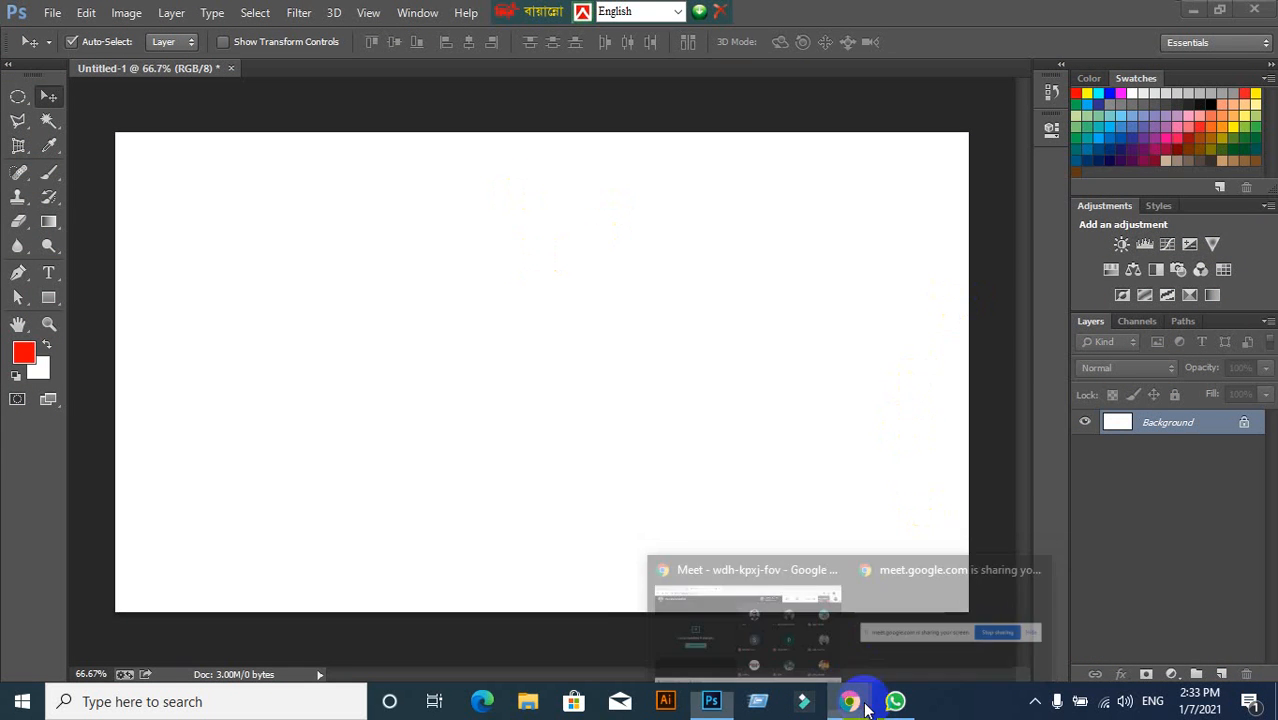
Check the Google Meet window in Chrome and return to Photoshop.
{"action": "left_click", "coordinate": [763, 620]}
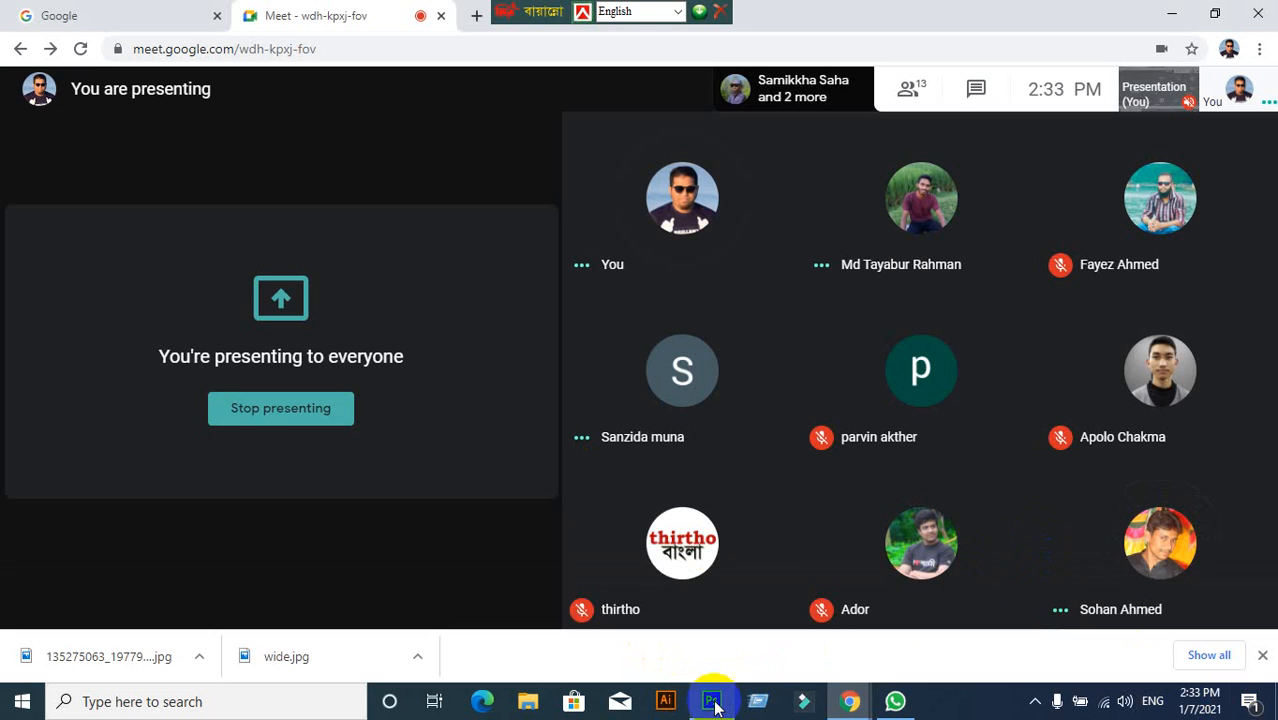
{"action": "left_click", "coordinate": [712, 700]}
Add a new layer filled with red and shrink it proportionally to a tiny rectangle at the canvas centre.
{"action": "left_click", "coordinate": [1222, 675]}
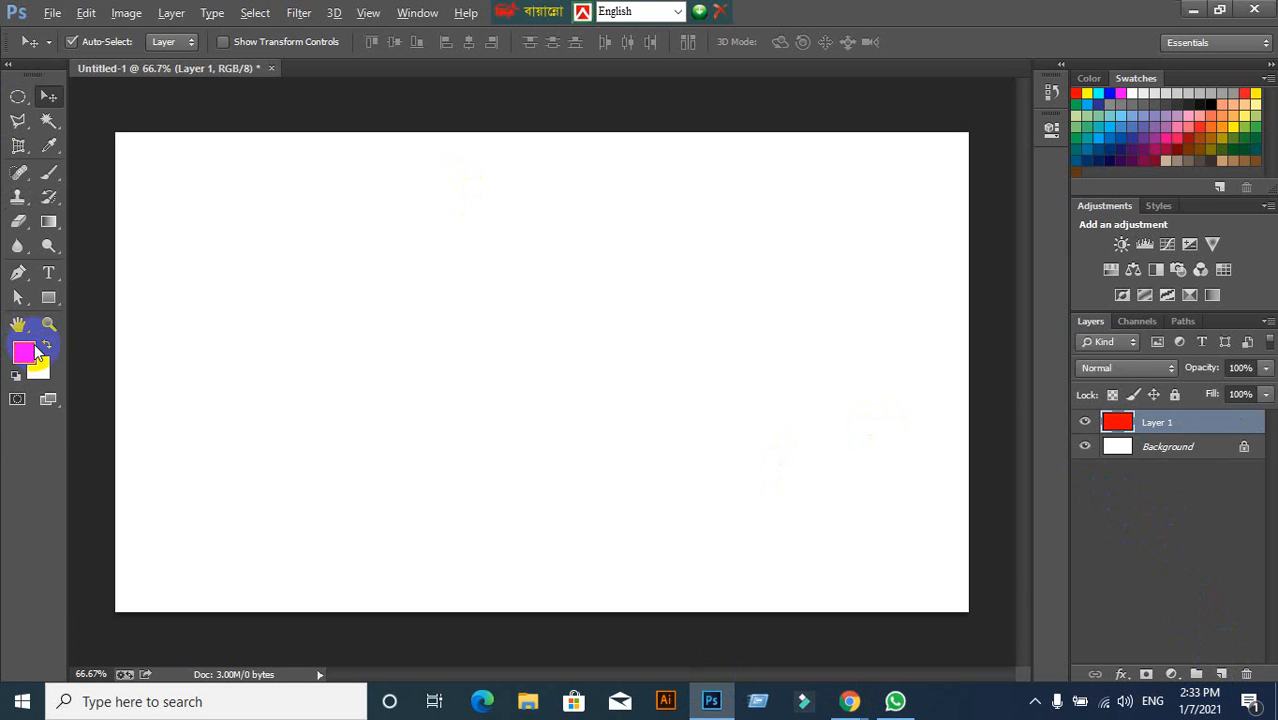
{"action": "scroll", "coordinate": [177, 408], "scroll_direction": "down", "scroll_amount": 3}
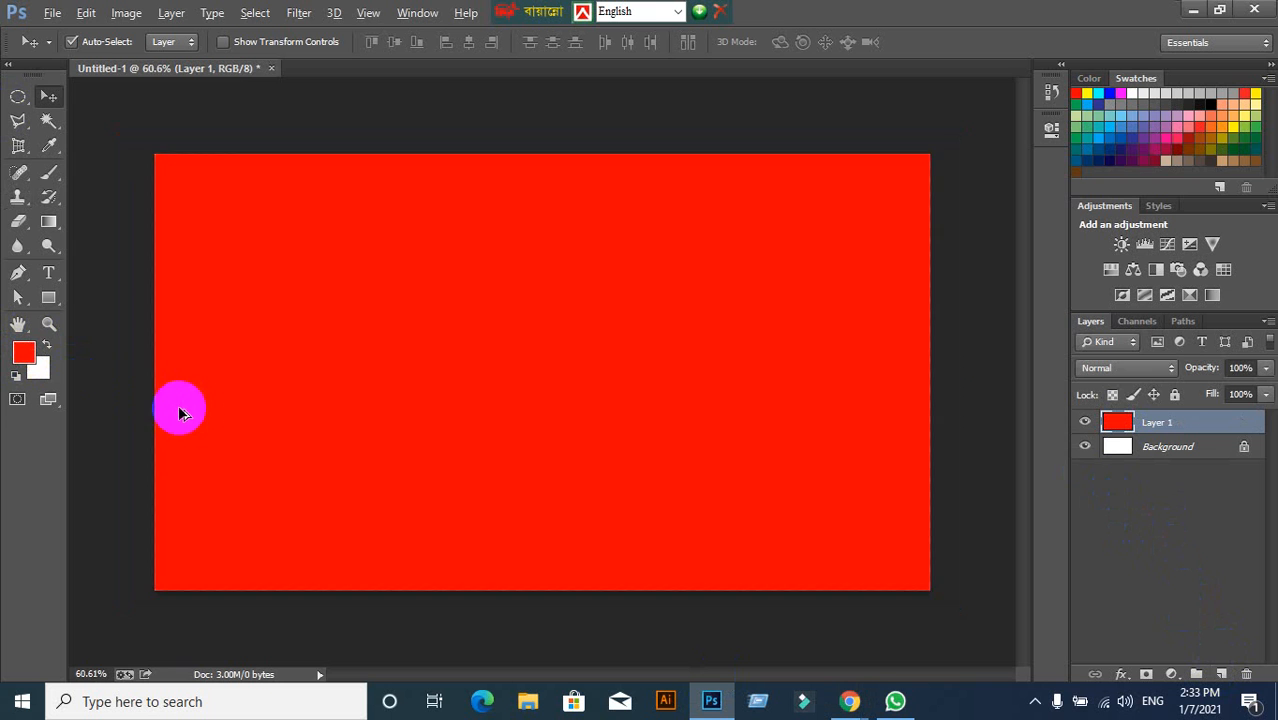
{"action": "scroll", "coordinate": [268, 419], "scroll_direction": "down", "scroll_amount": 2}
{"action": "scroll", "coordinate": [625, 412], "scroll_direction": "up", "scroll_amount": 2}
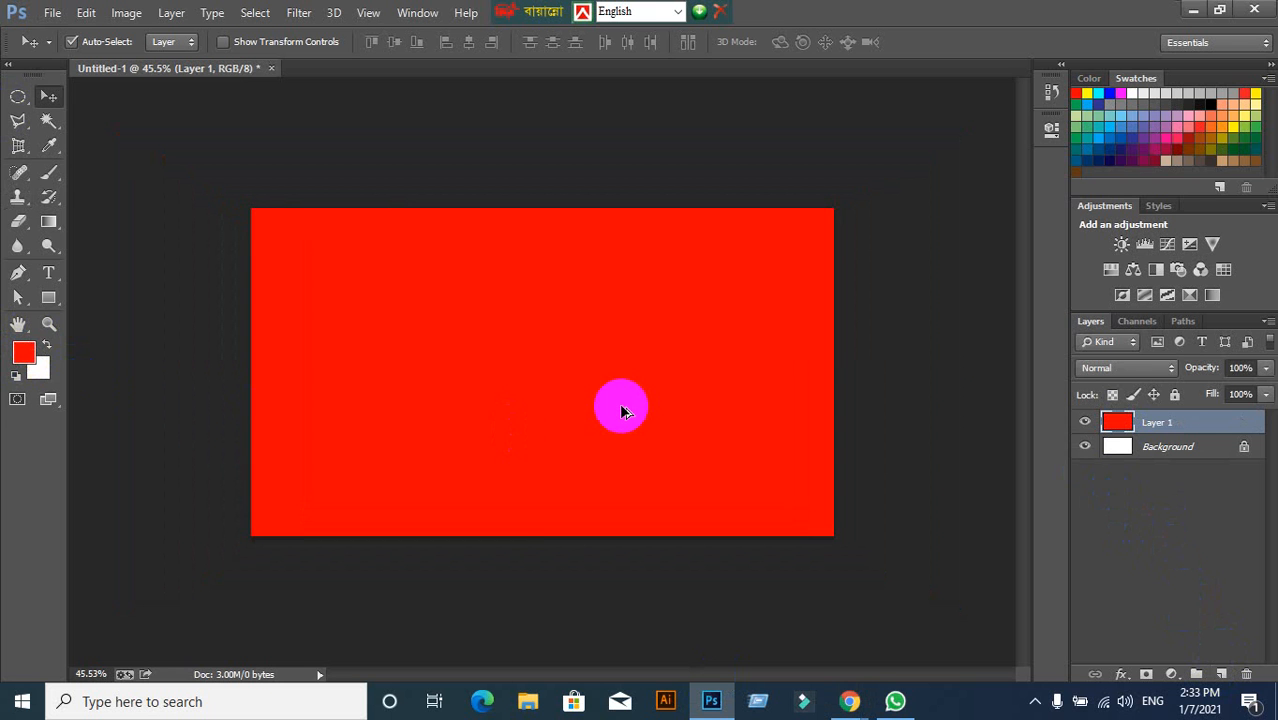
{"action": "key", "text": "ctrl+t"}
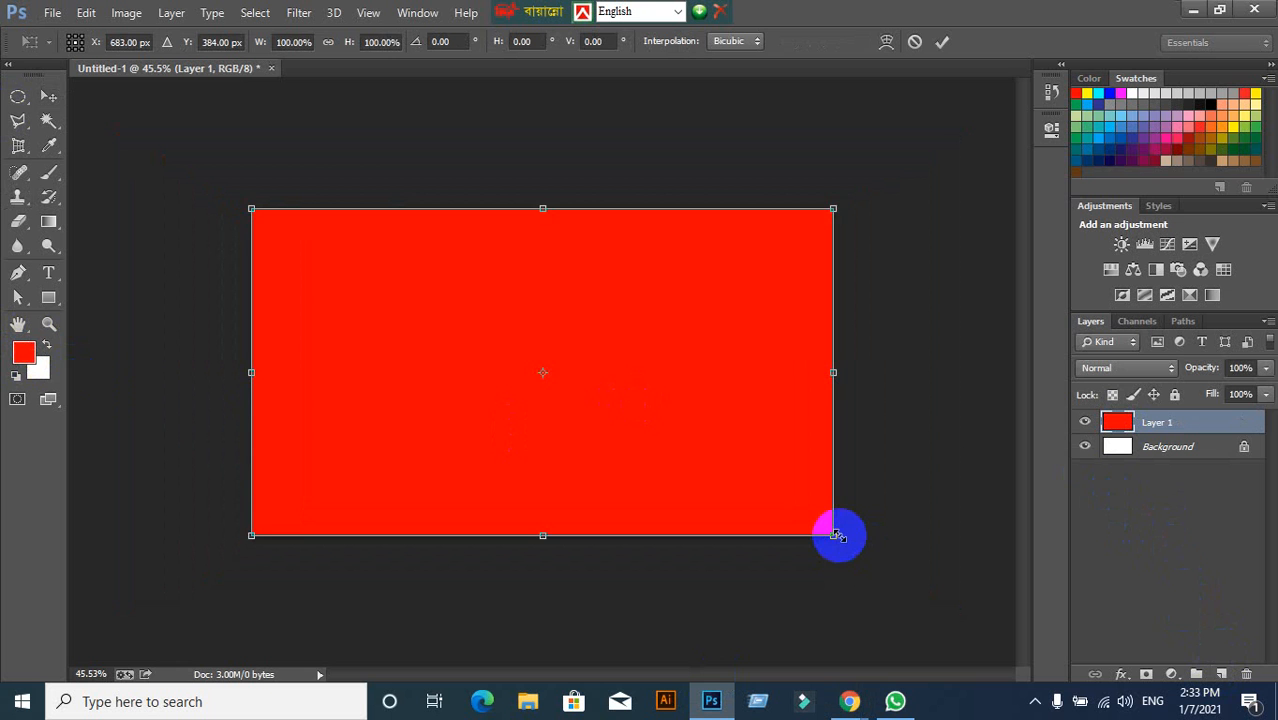
{"action": "left_click_drag", "start_coordinate": [836, 536], "coordinate": [553, 378]}
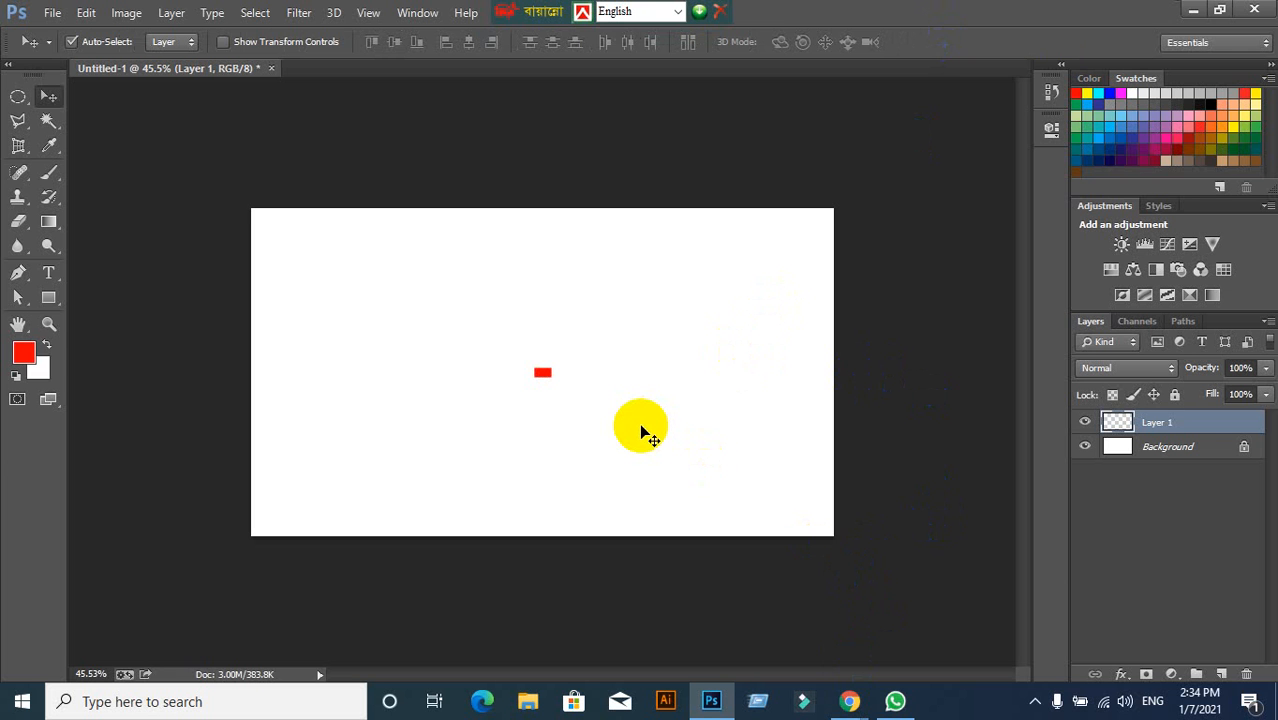
Enlarge the tiny red rectangle from its centre to about 4468% so it extends past the canvas edges.
{"action": "key", "text": "ctrl+t"}
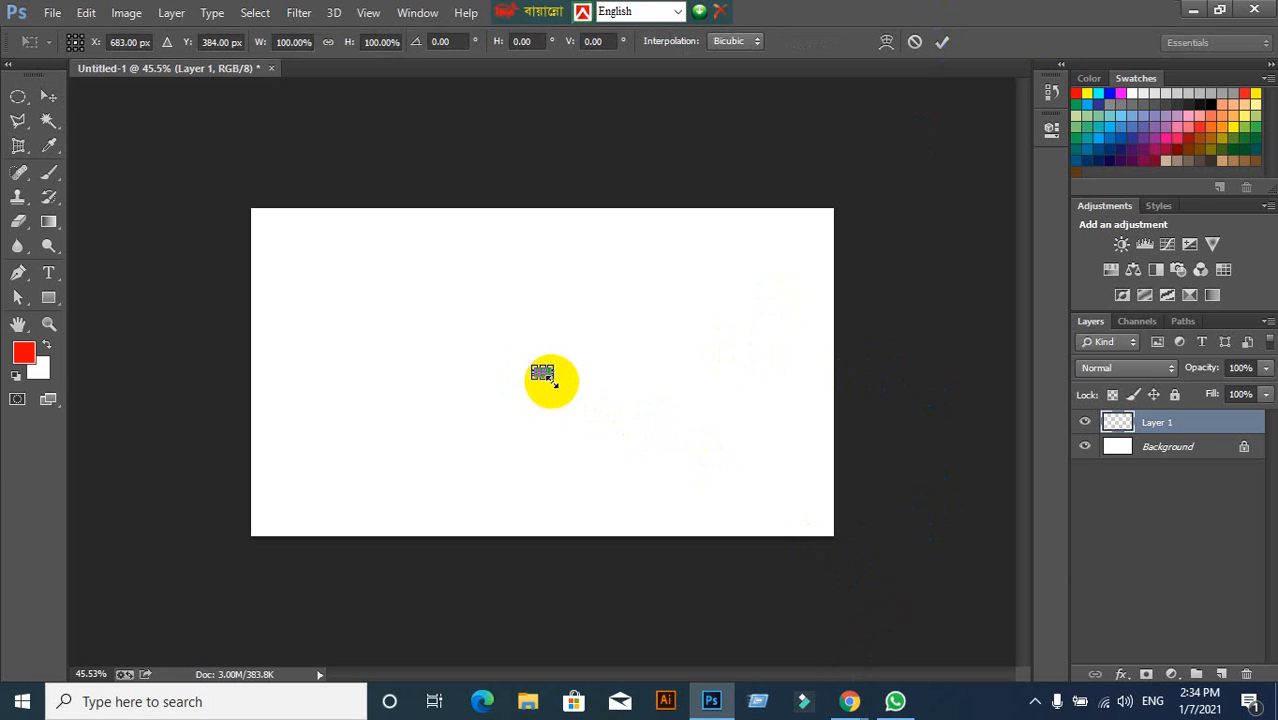
{"action": "left_click_drag", "start_coordinate": [556, 381], "coordinate": [907, 619]}
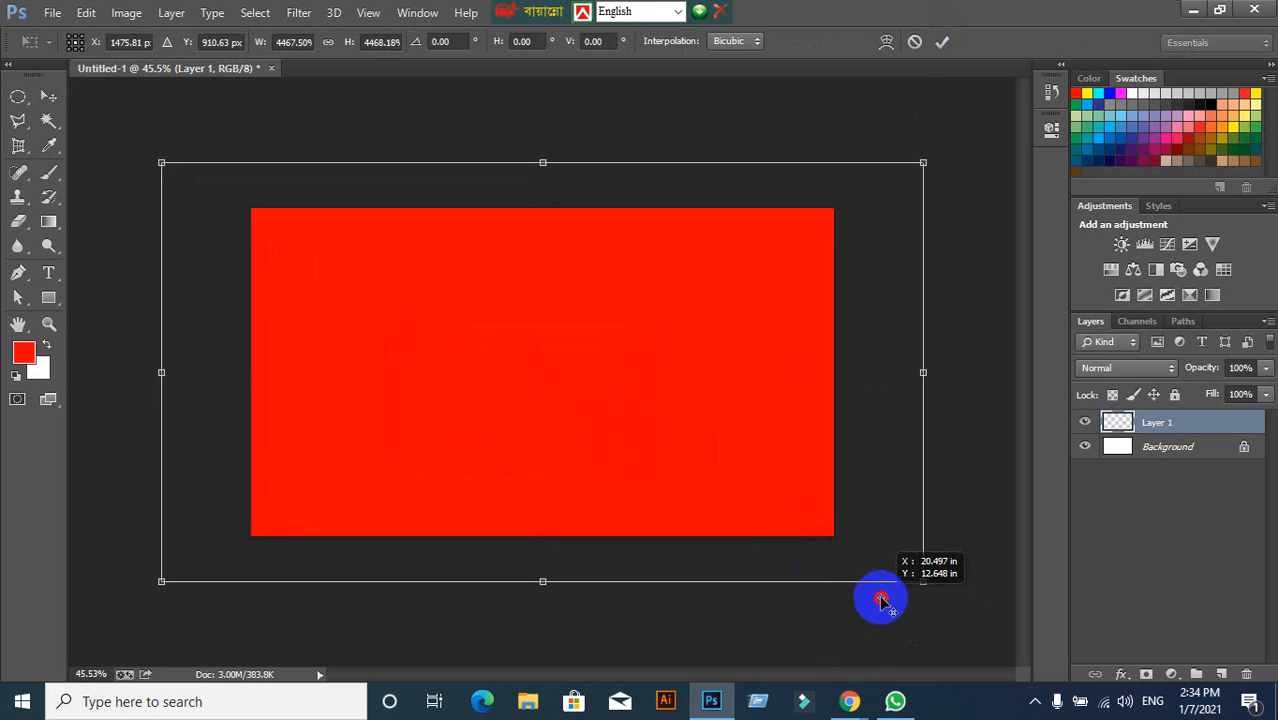
{"action": "left_click", "coordinate": [946, 44]}
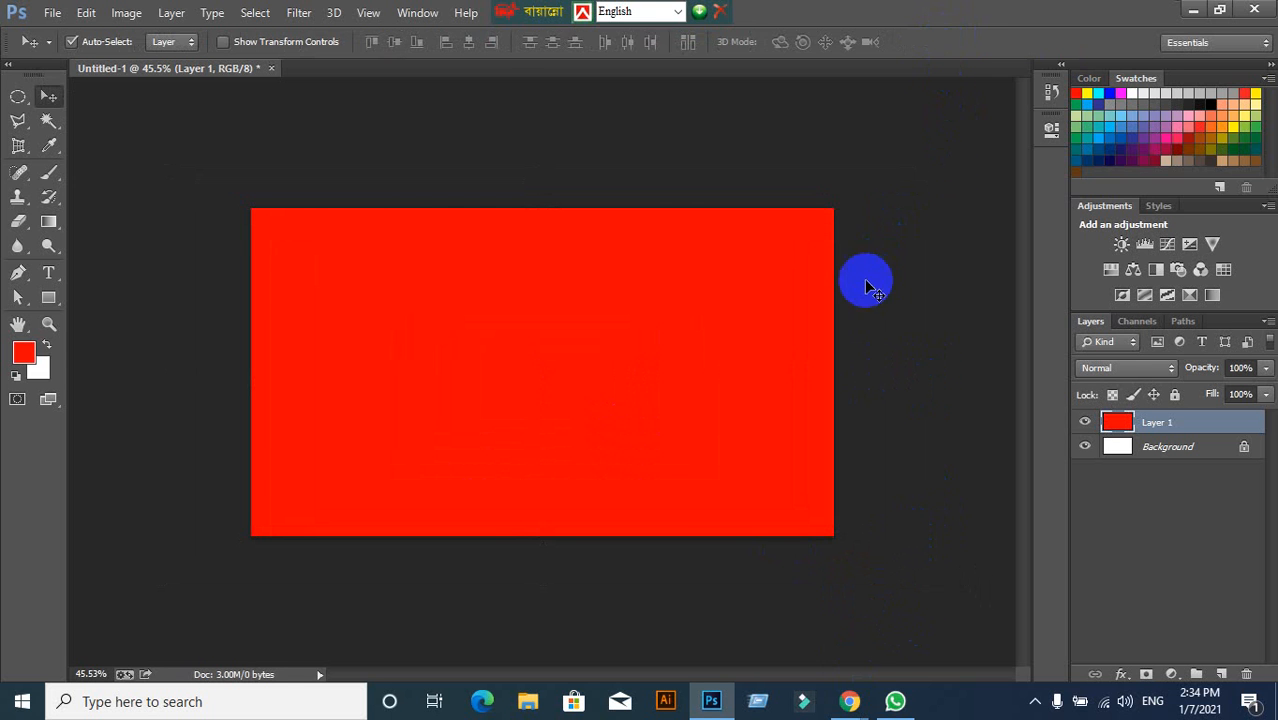
Scale the oversized red rectangle back down around its centre to a tiny block.
{"action": "key", "text": "ctrl+t"}
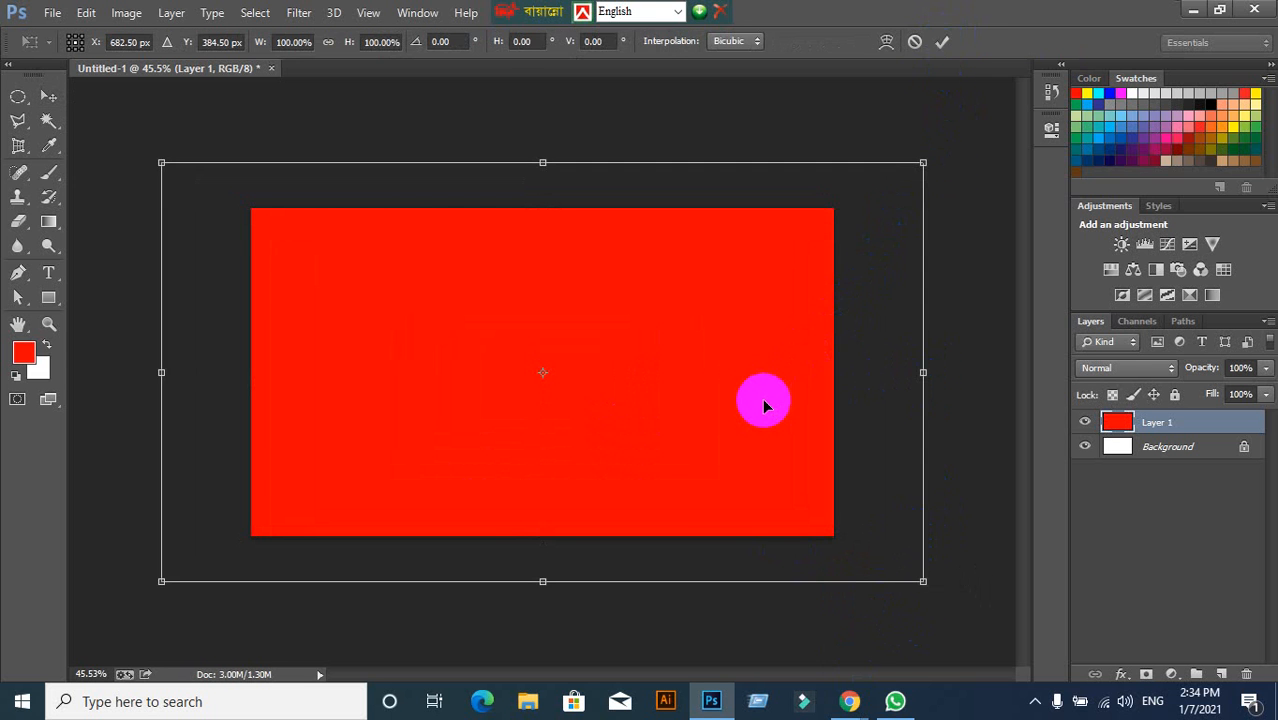
{"action": "left_click_drag", "start_coordinate": [923, 585], "coordinate": [570, 356]}
{"action": "key", "text": "Return"}
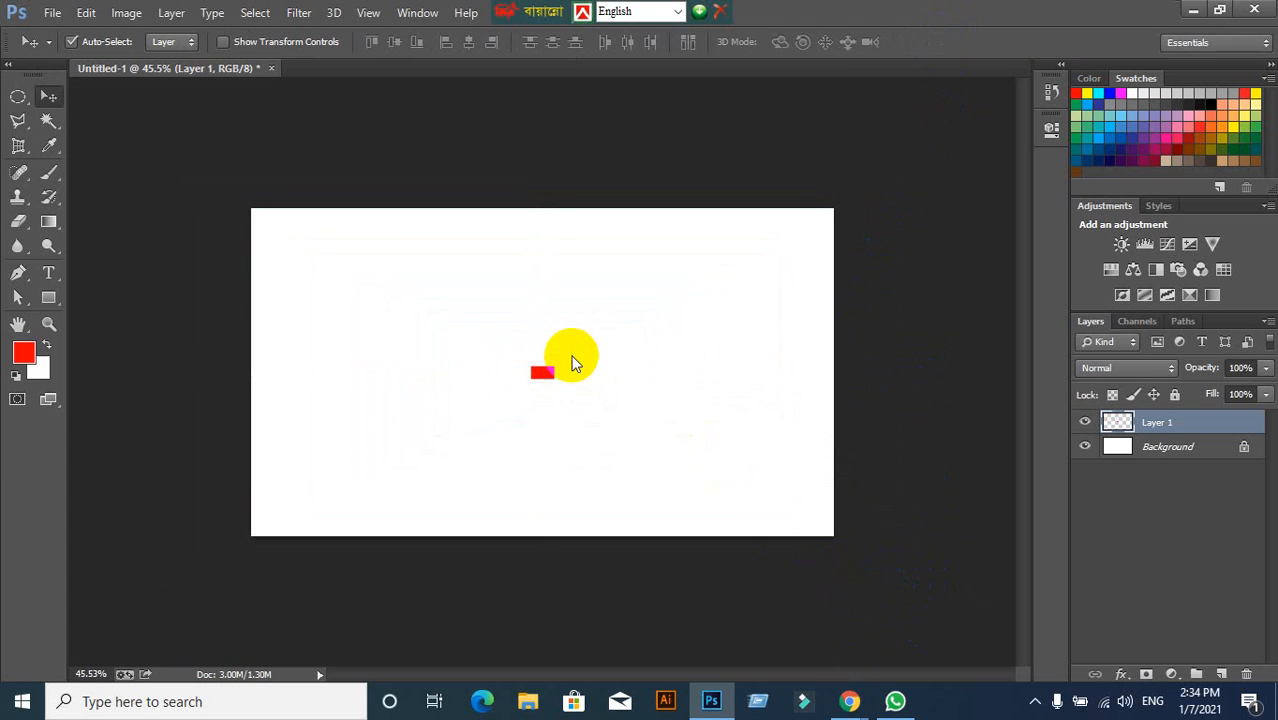
Enlarge the tiny red block to about 2123% within the canvas and inspect its edges.
{"action": "key", "text": "ctrl+t"}
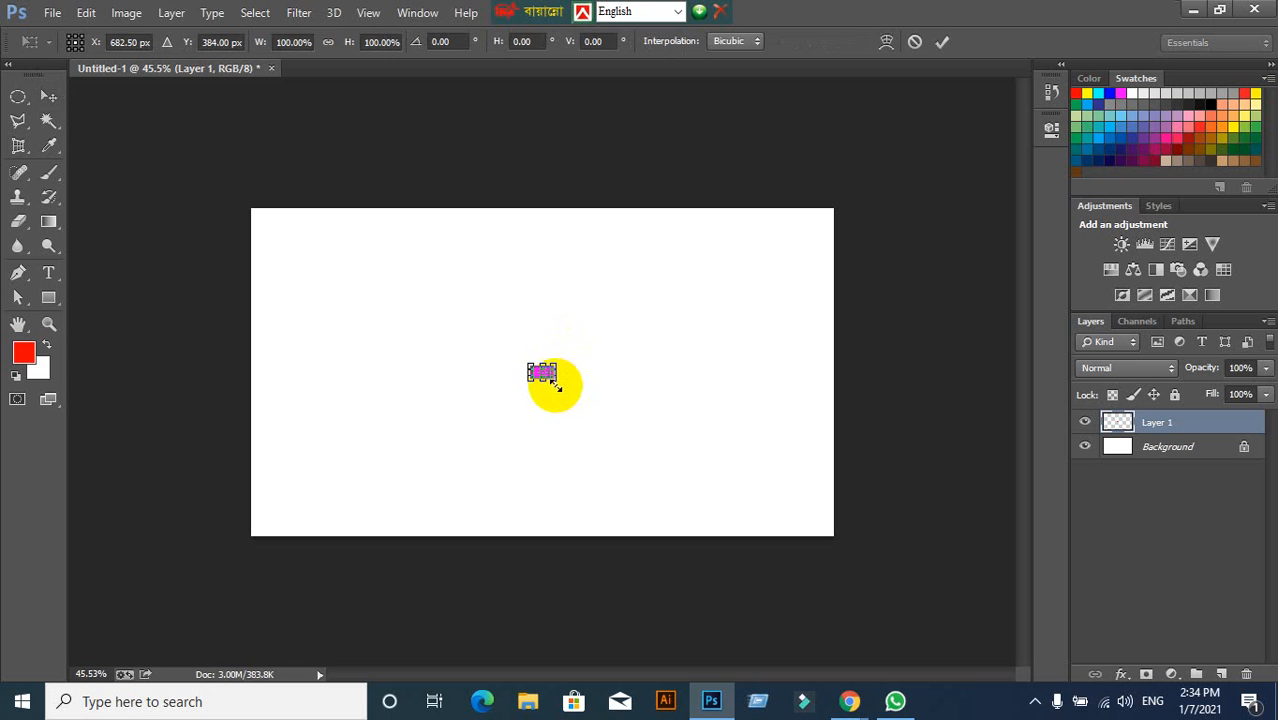
{"action": "left_click_drag", "start_coordinate": [555, 381], "coordinate": [805, 527]}
{"action": "key", "text": "ctrl+z"}
{"action": "key", "text": "ctrl+z"}
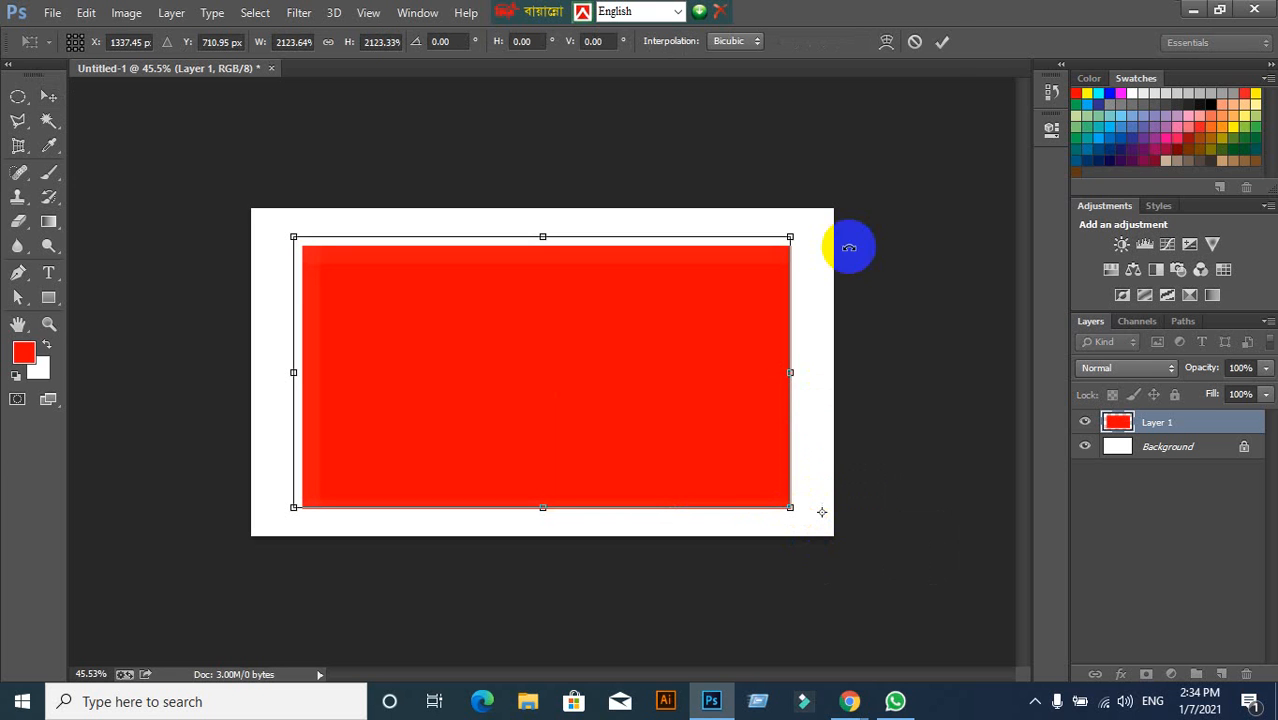
{"action": "left_click", "coordinate": [941, 42]}
{"action": "scroll", "coordinate": [384, 264], "scroll_direction": "up", "scroll_amount": 4}
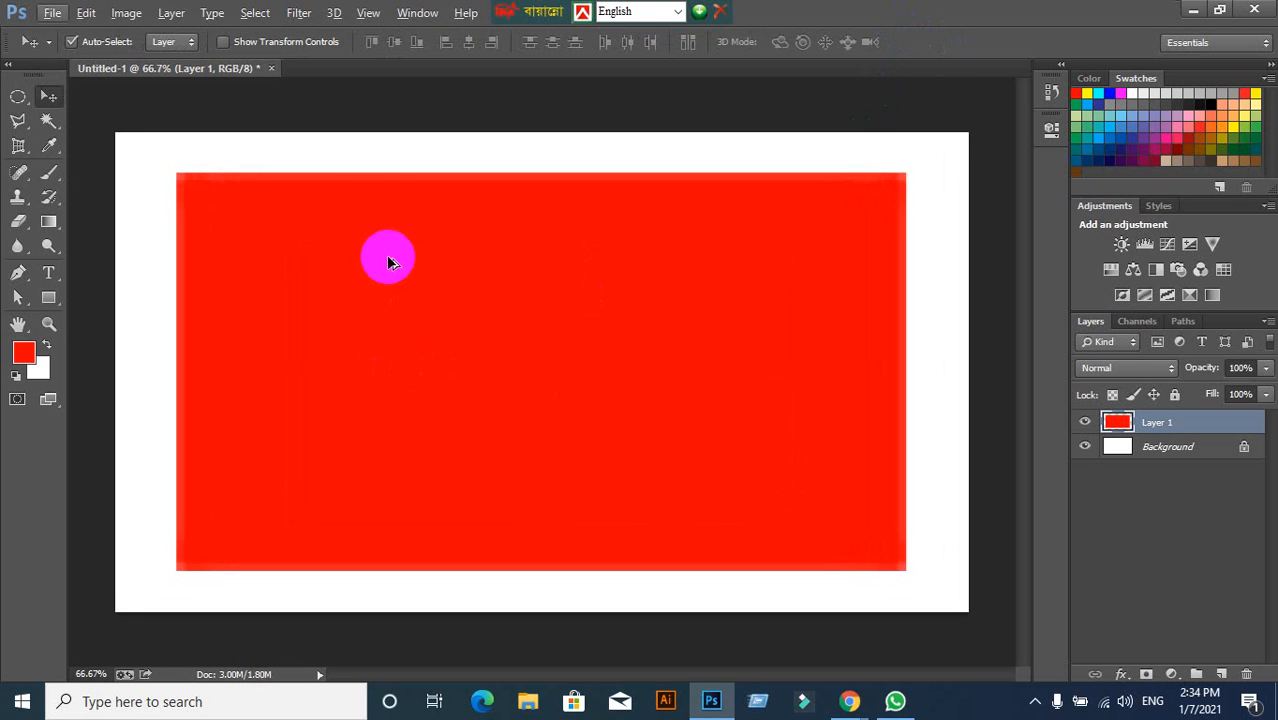
{"action": "scroll", "coordinate": [314, 206], "scroll_direction": "down", "scroll_amount": 1}
{"action": "scroll", "coordinate": [308, 230], "scroll_direction": "up", "scroll_amount": 1}
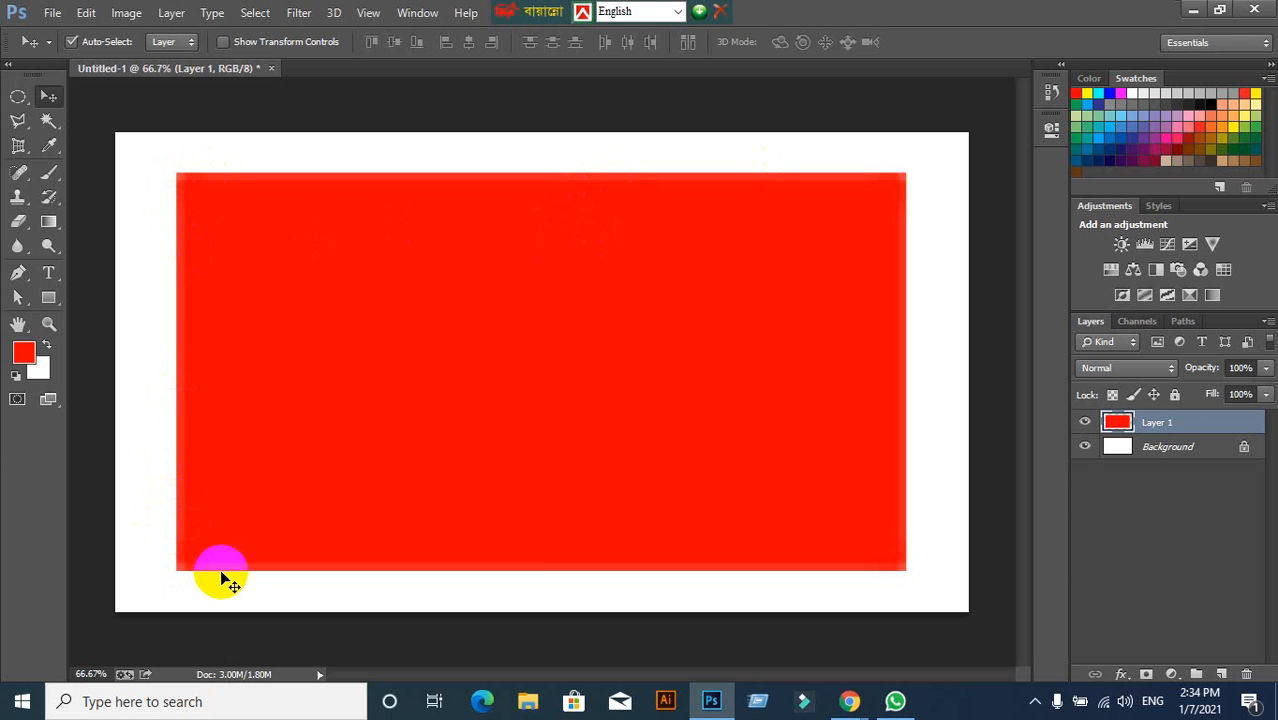
Shrink the red rectangle to about 6.6% towards its upper-left corner.
{"action": "key", "text": "ctrl+t"}
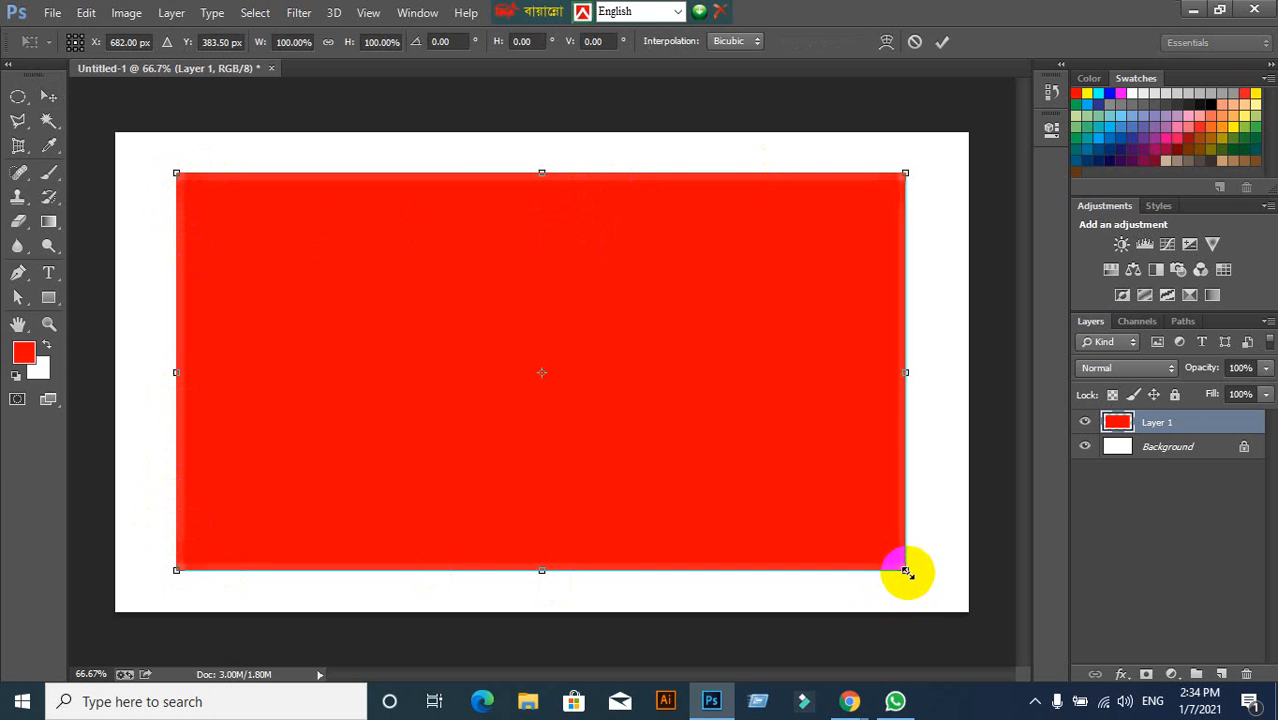
{"action": "left_click_drag", "start_coordinate": [906, 572], "coordinate": [196, 262]}
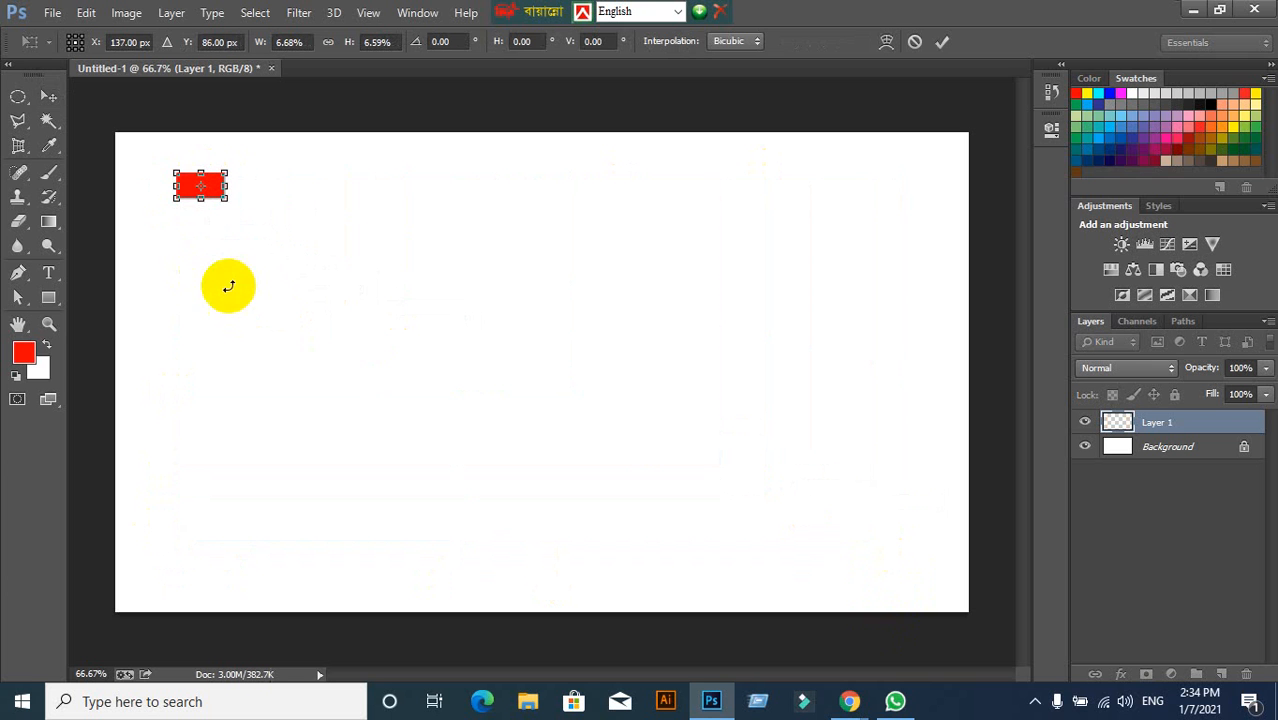
{"action": "left_click", "coordinate": [943, 42]}
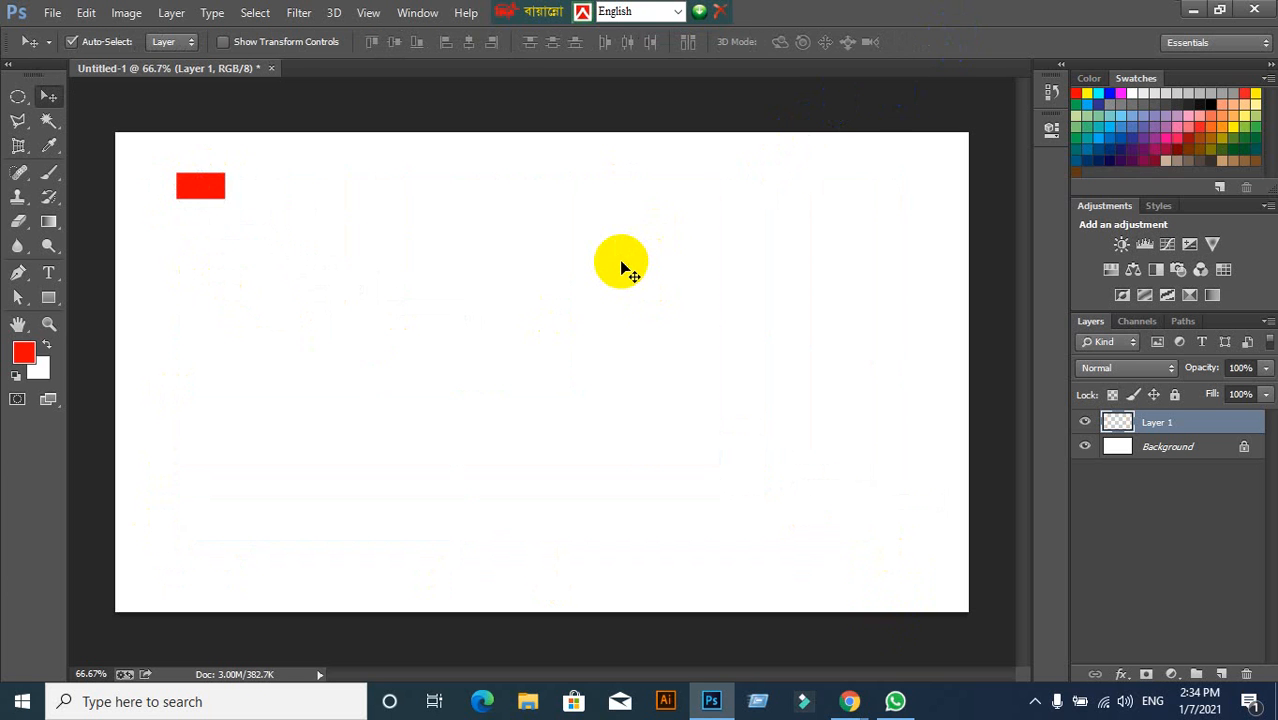
Enlarge the small red rectangle to about 1552% from its upper-left corner, and delete its layer.
{"action": "key", "text": "ctrl+t"}
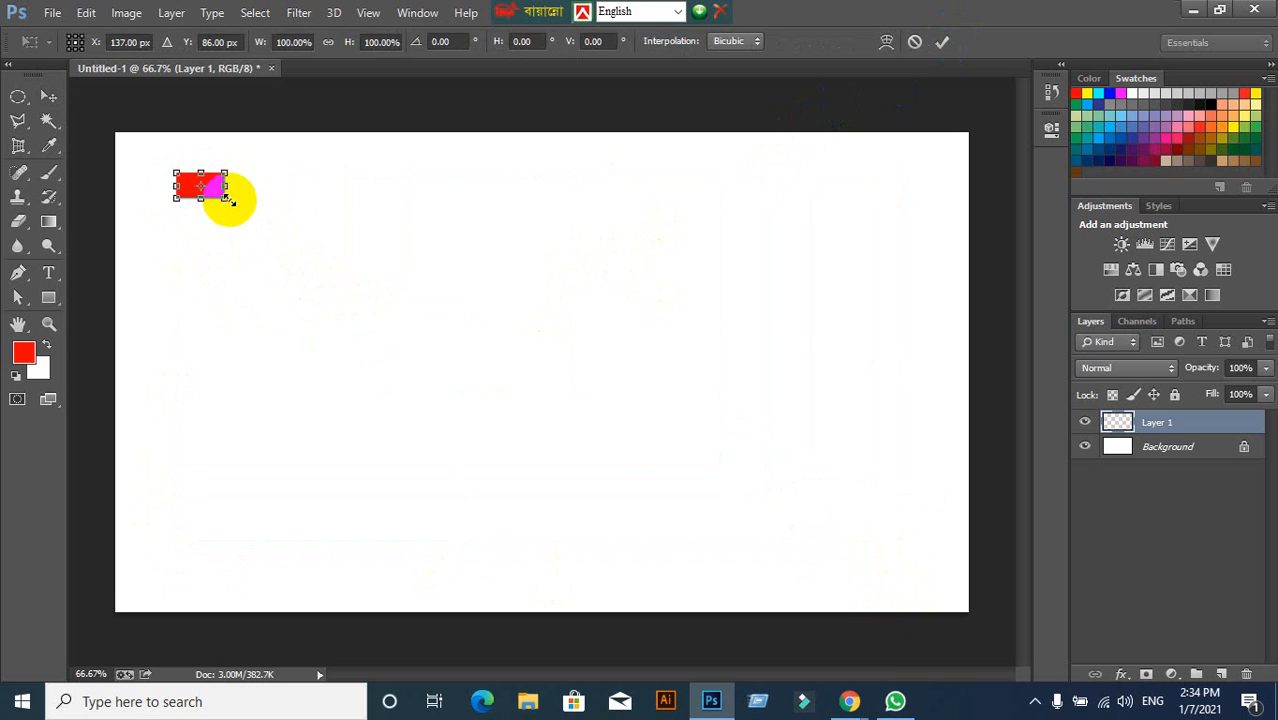
{"action": "left_click_drag", "start_coordinate": [228, 199], "coordinate": [932, 580]}
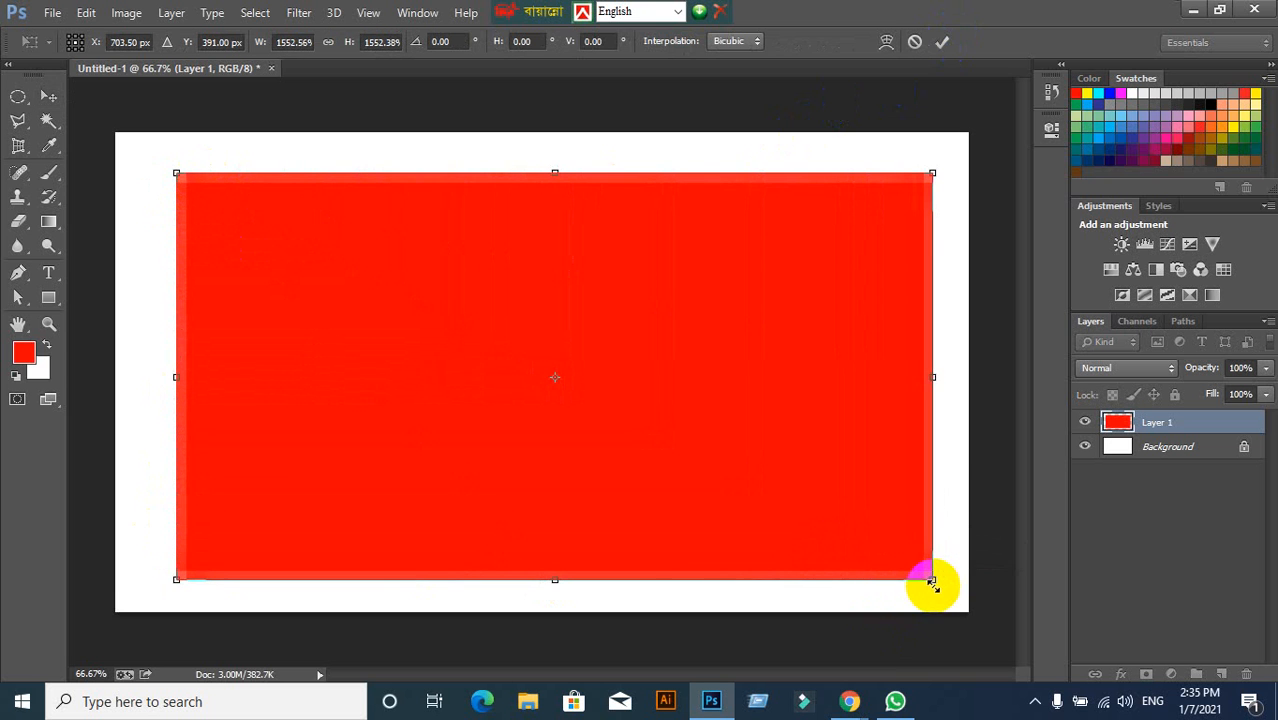
{"action": "left_click", "coordinate": [944, 43]}
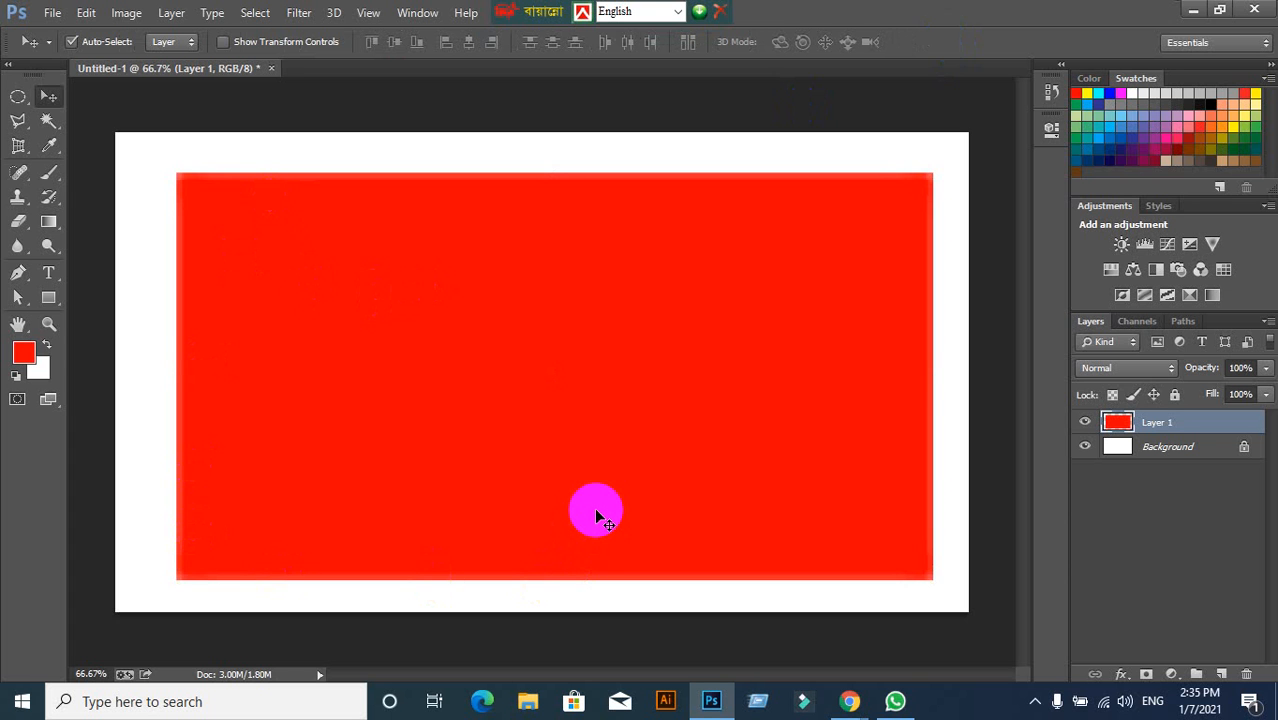
{"action": "key", "text": "Delete"}
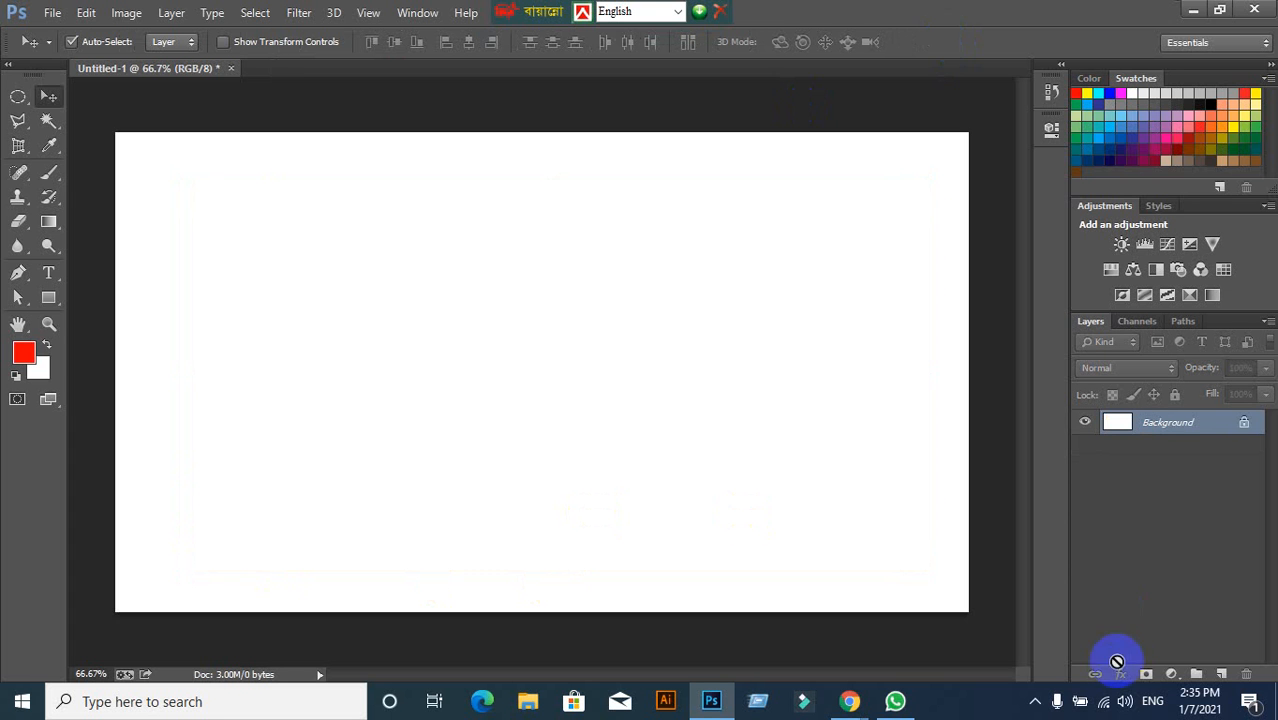
Add a new layer above the Background and fill it with blue.
{"action": "left_click", "coordinate": [1221, 674]}
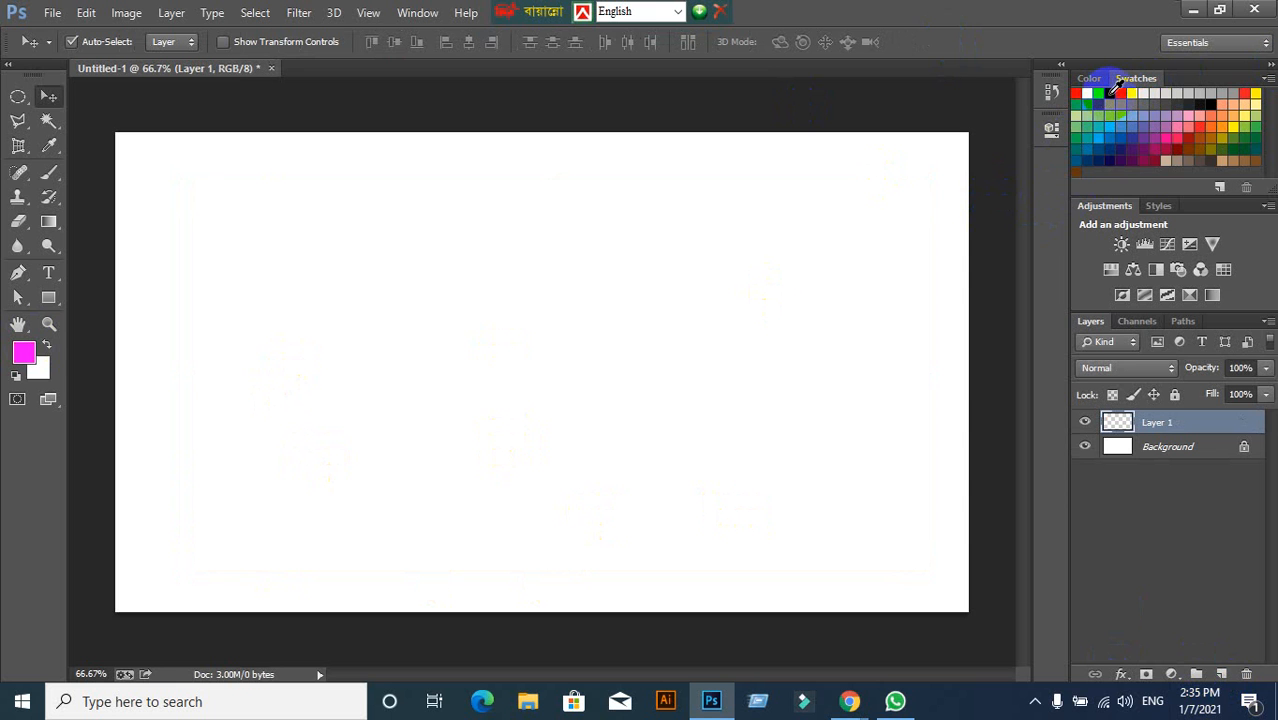
{"action": "left_click", "coordinate": [1110, 92]}
{"action": "key", "text": "alt+BackSpace"}
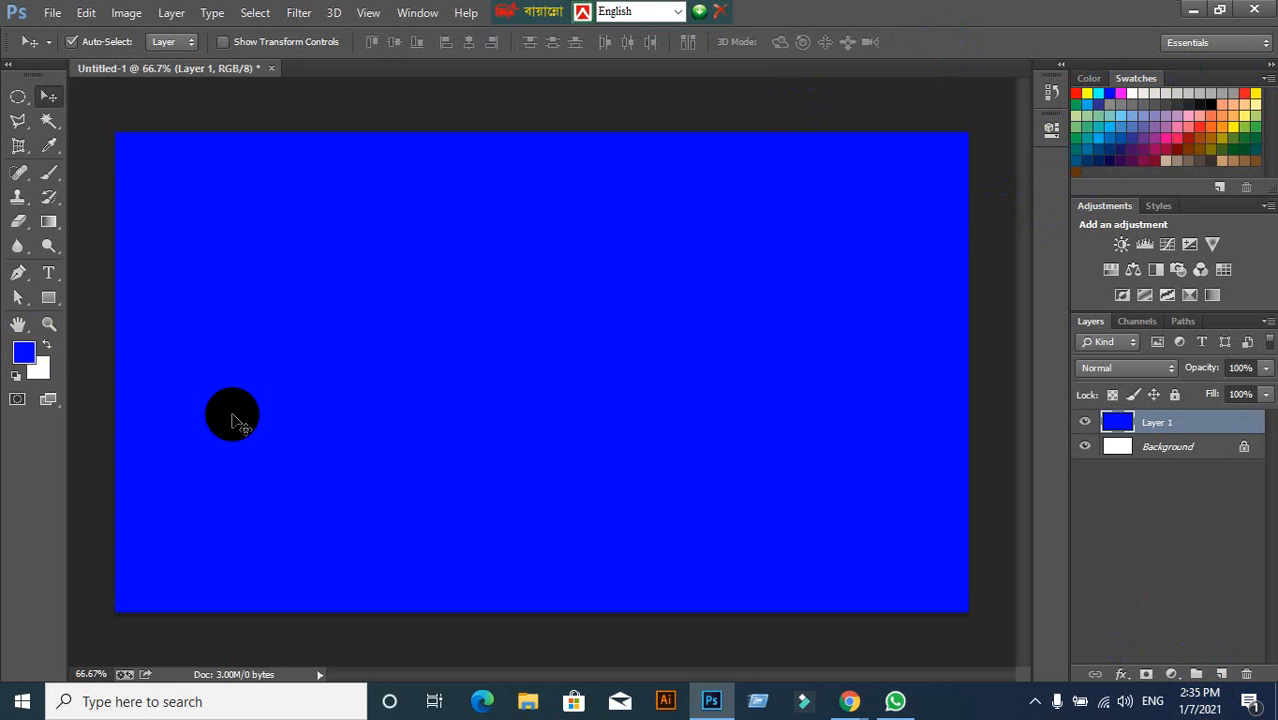
Shrink the blue layer proportionally around its centre to a tiny rectangle in the middle of the canvas.
{"action": "key", "text": "ctrl+t"}
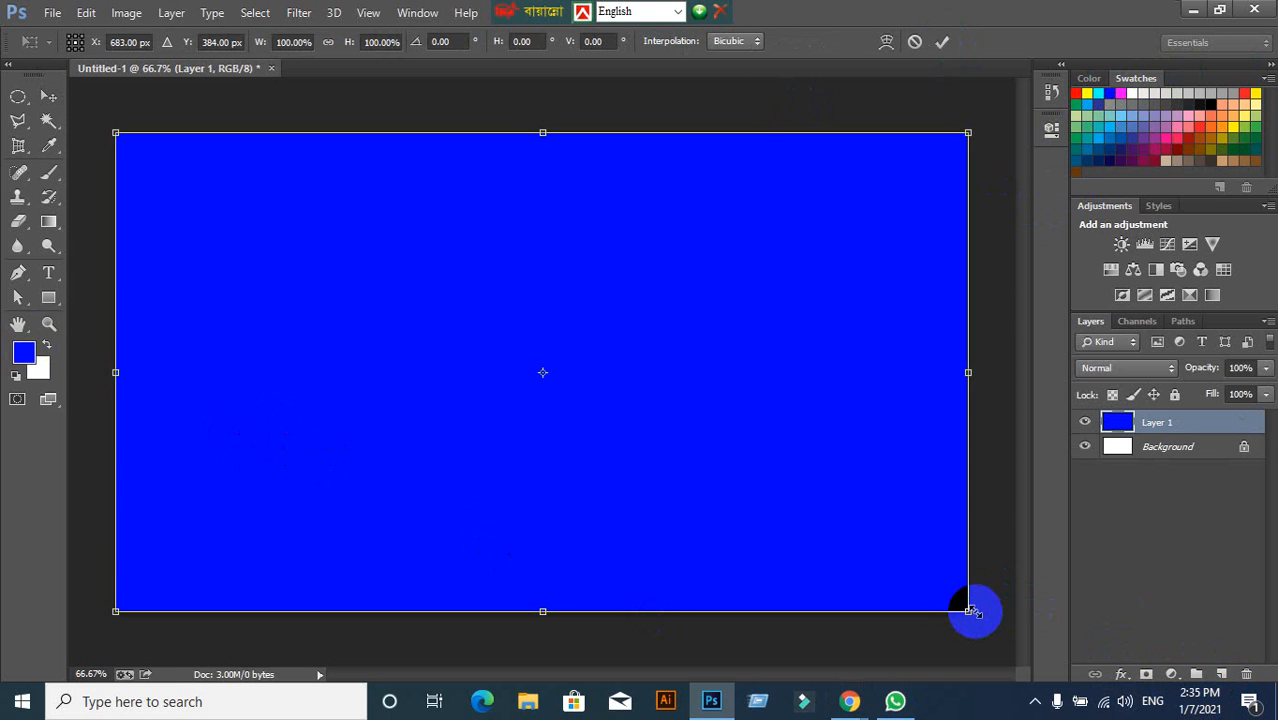
{"action": "left_click_drag", "start_coordinate": [974, 610], "coordinate": [545, 386]}
{"action": "left_click", "coordinate": [943, 43]}
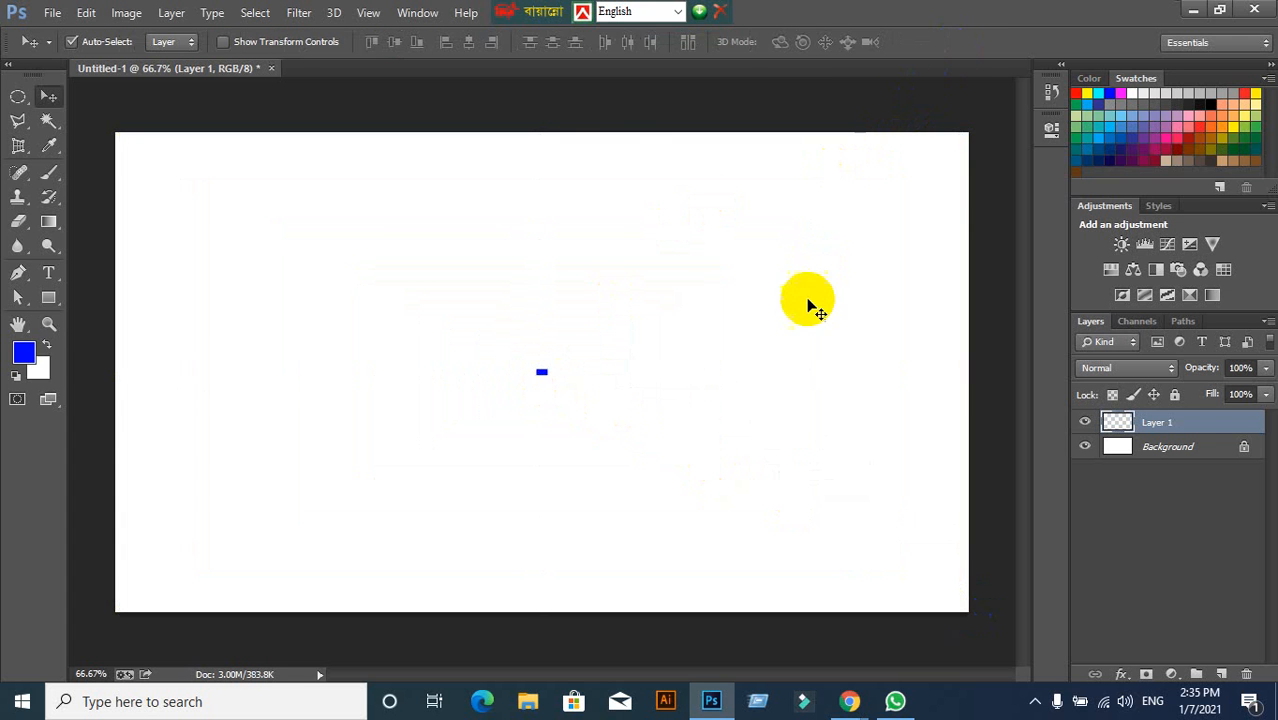
Enlarge the tiny blue rectangle around its centre to about 7270%, nearly filling the canvas.
{"action": "key", "text": "ctrl+t"}
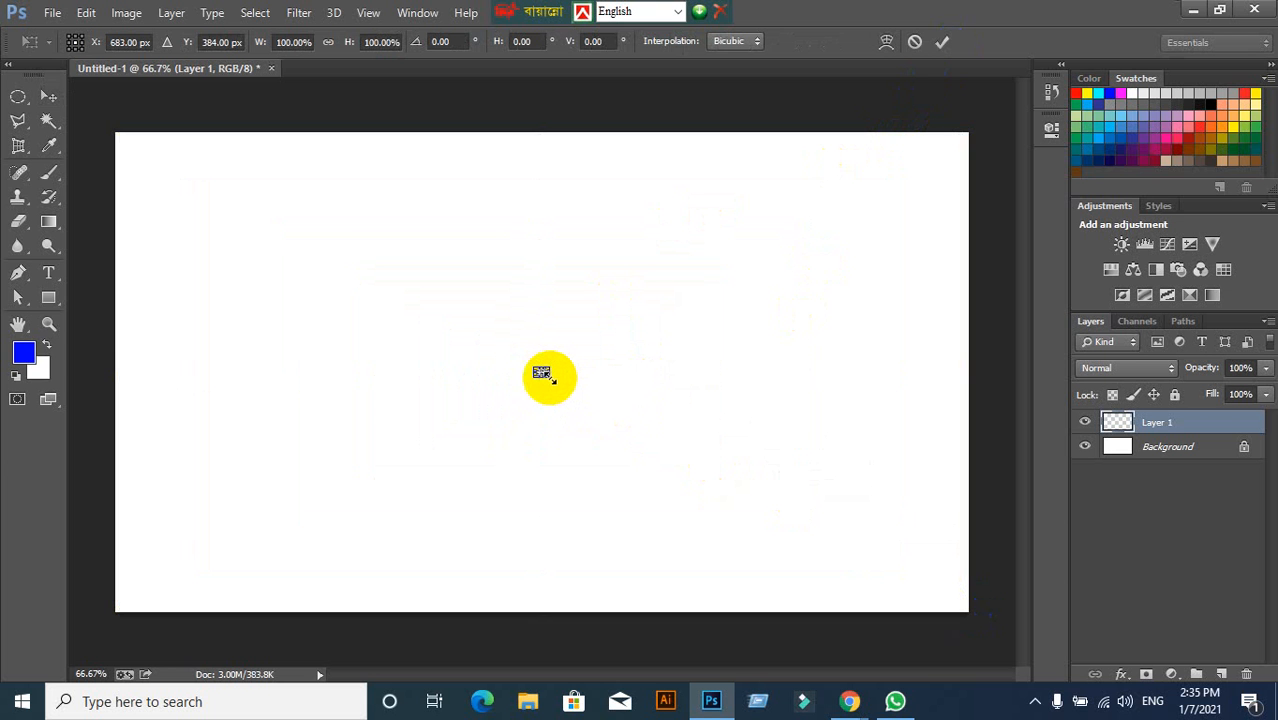
{"action": "left_click_drag", "start_coordinate": [548, 375], "coordinate": [946, 600]}
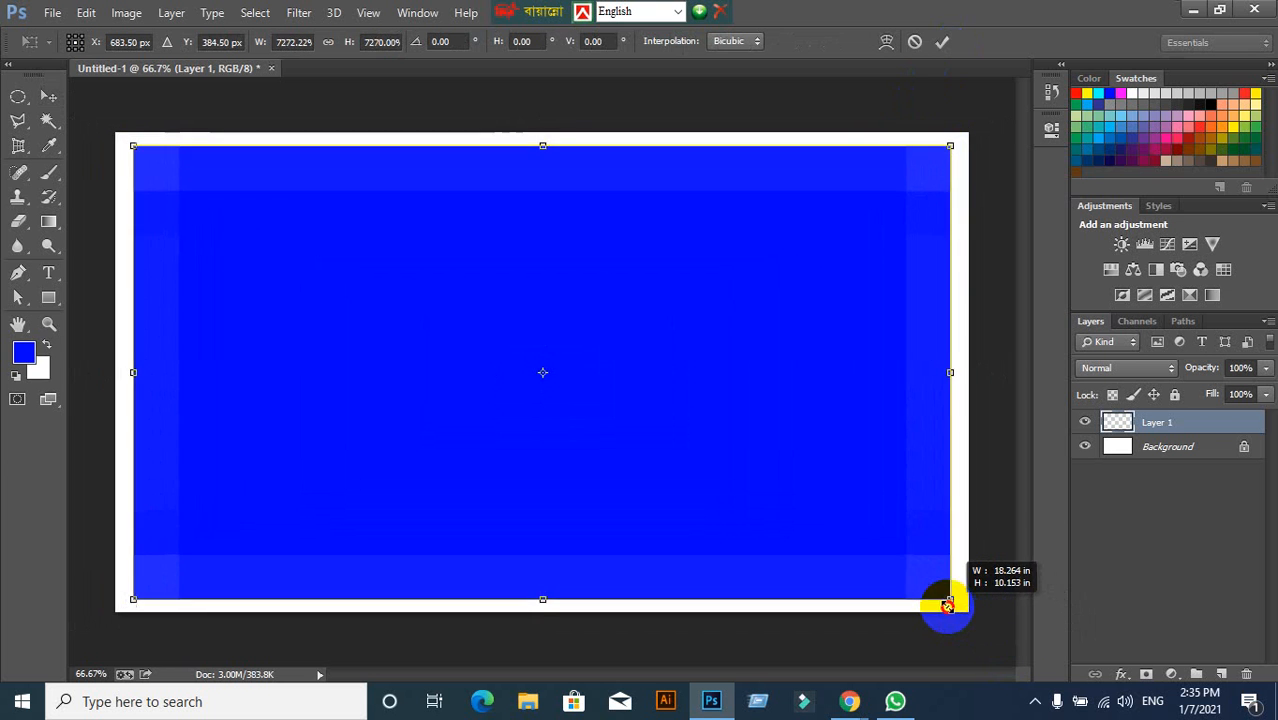
{"action": "key", "text": "Return"}
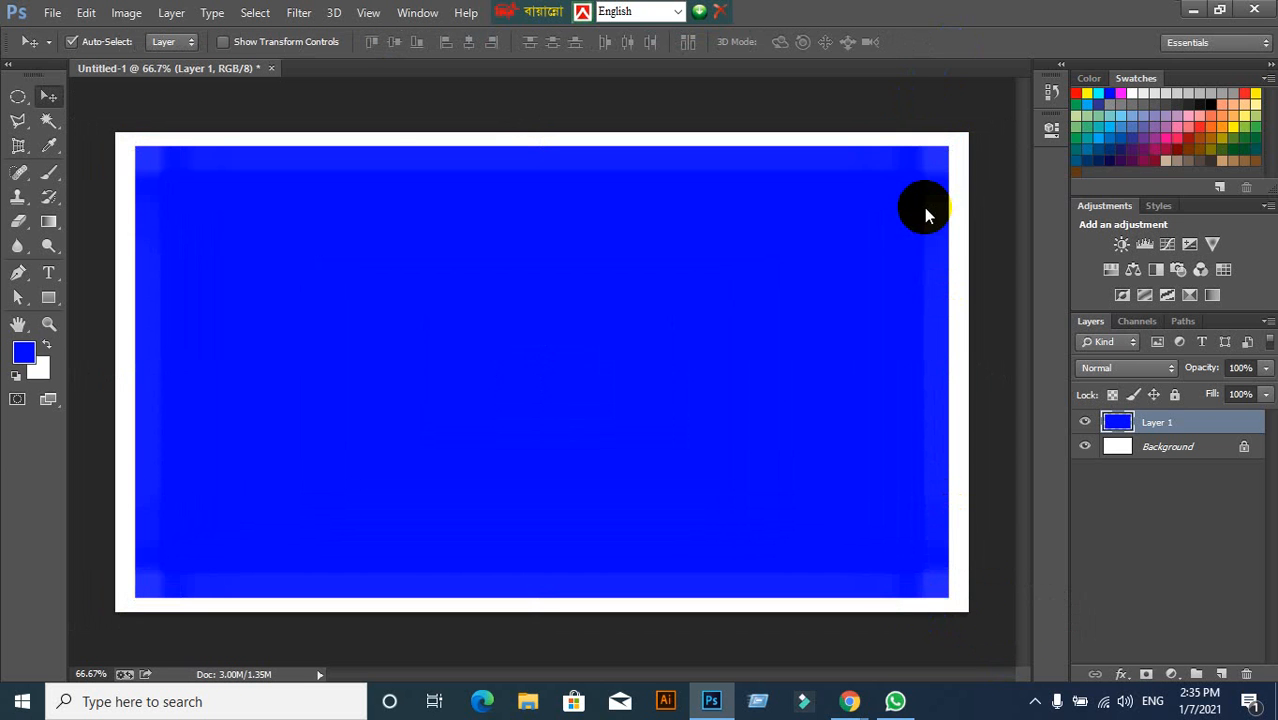
Switch to the Google Meet call in Chrome, admit the waiting participant, and return to Photoshop.
{"action": "left_click", "coordinate": [850, 700]}
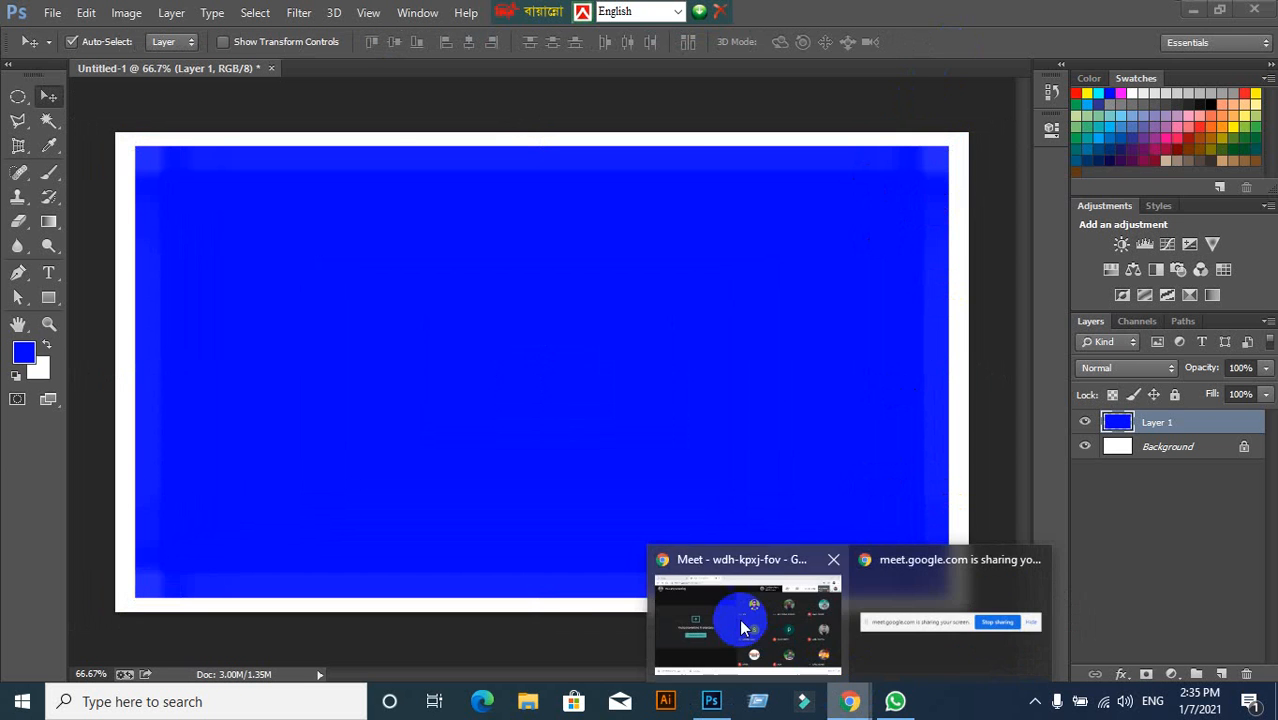
{"action": "left_click", "coordinate": [742, 620]}
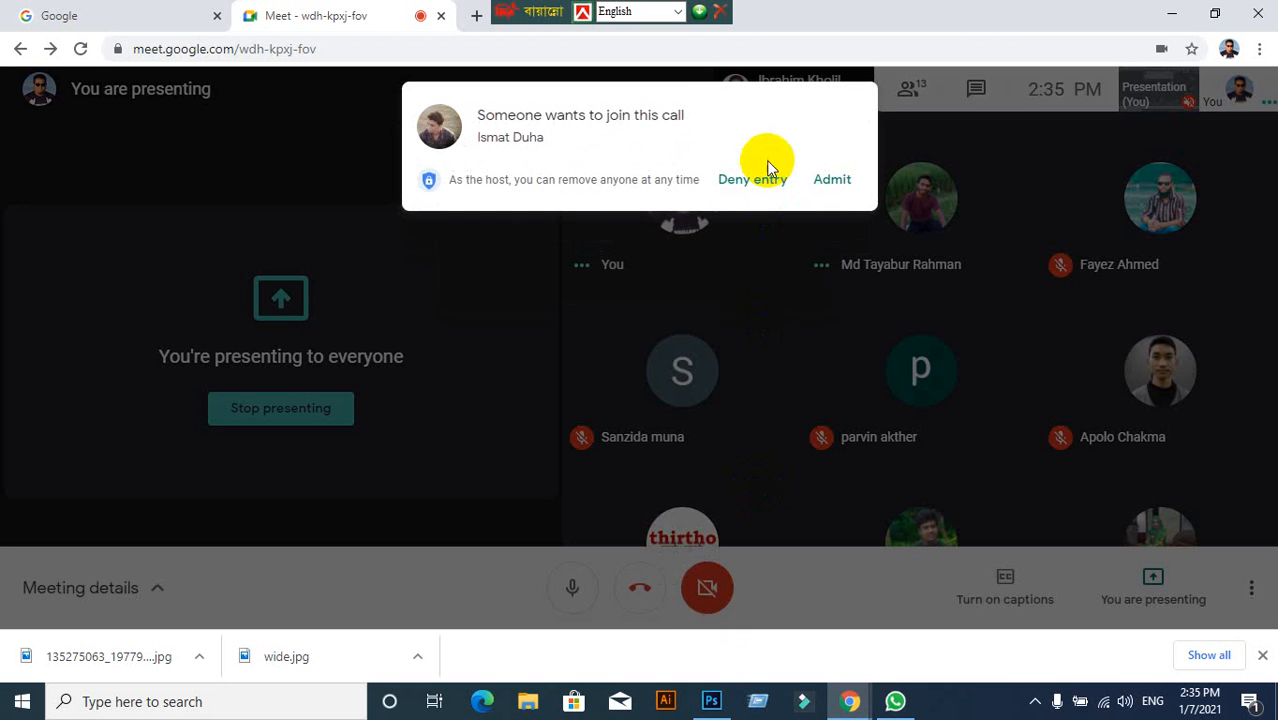
{"action": "left_click", "coordinate": [832, 179]}
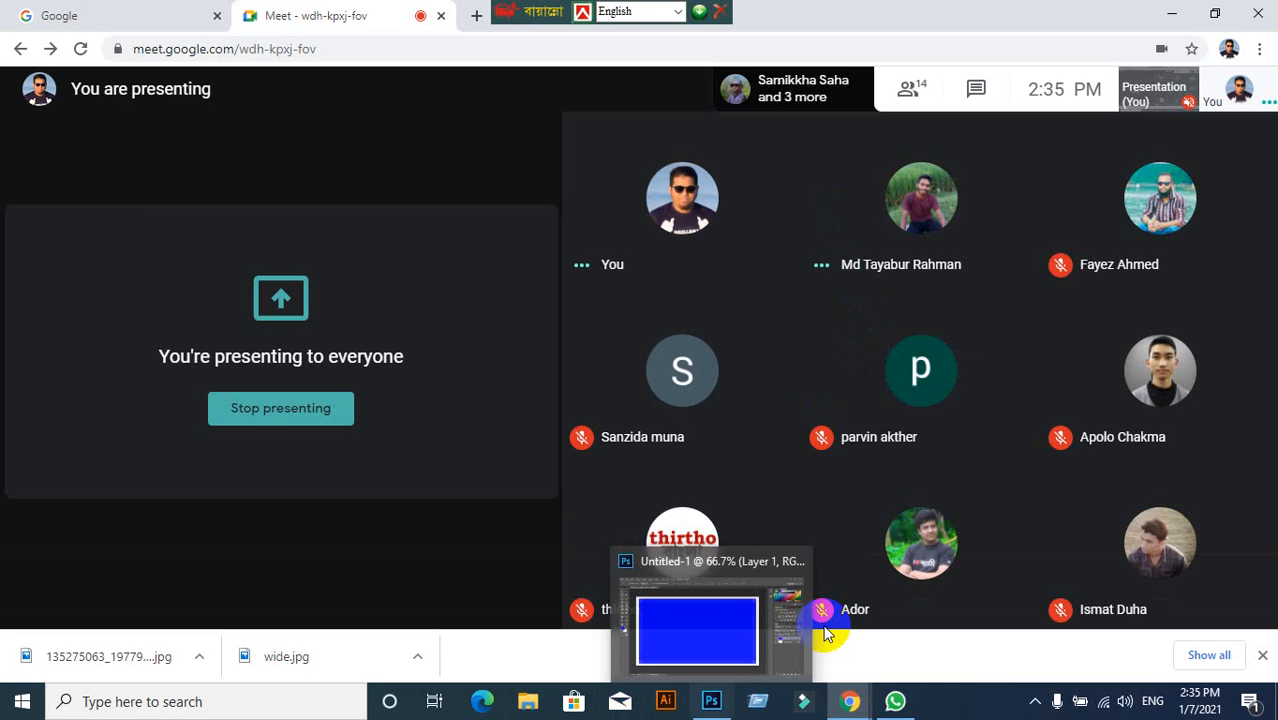
{"action": "left_click", "coordinate": [711, 700]}
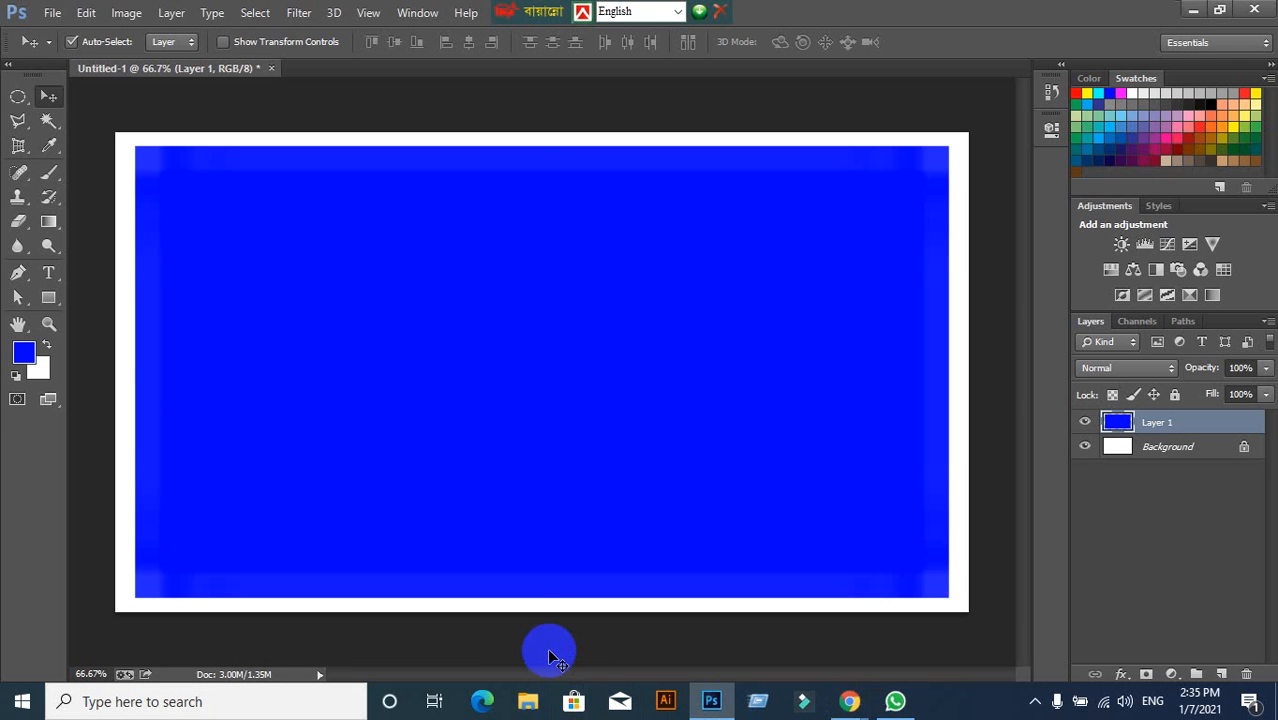
Shrink the large blue rectangle proportionally around its centre to a tiny block in the middle of the canvas.
{"action": "key", "text": "ctrl+t"}
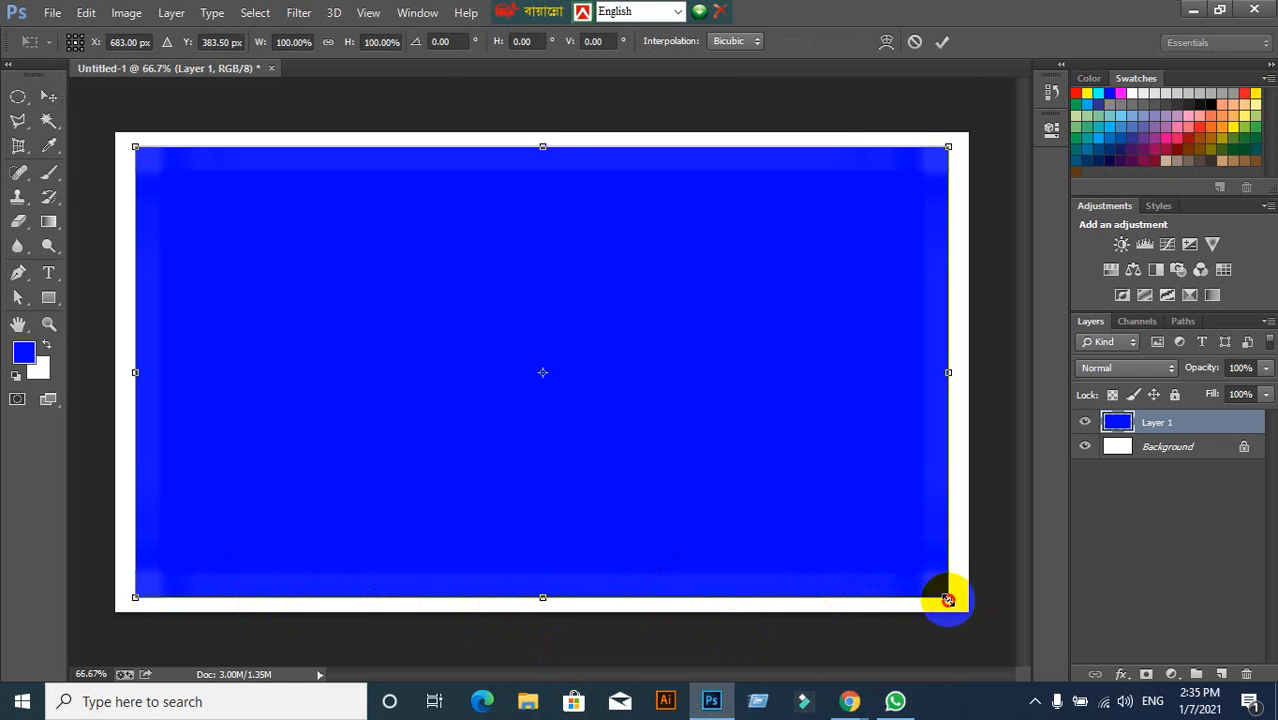
{"action": "left_click_drag", "start_coordinate": [948, 600], "coordinate": [539, 392]}
{"action": "left_click", "coordinate": [941, 40]}
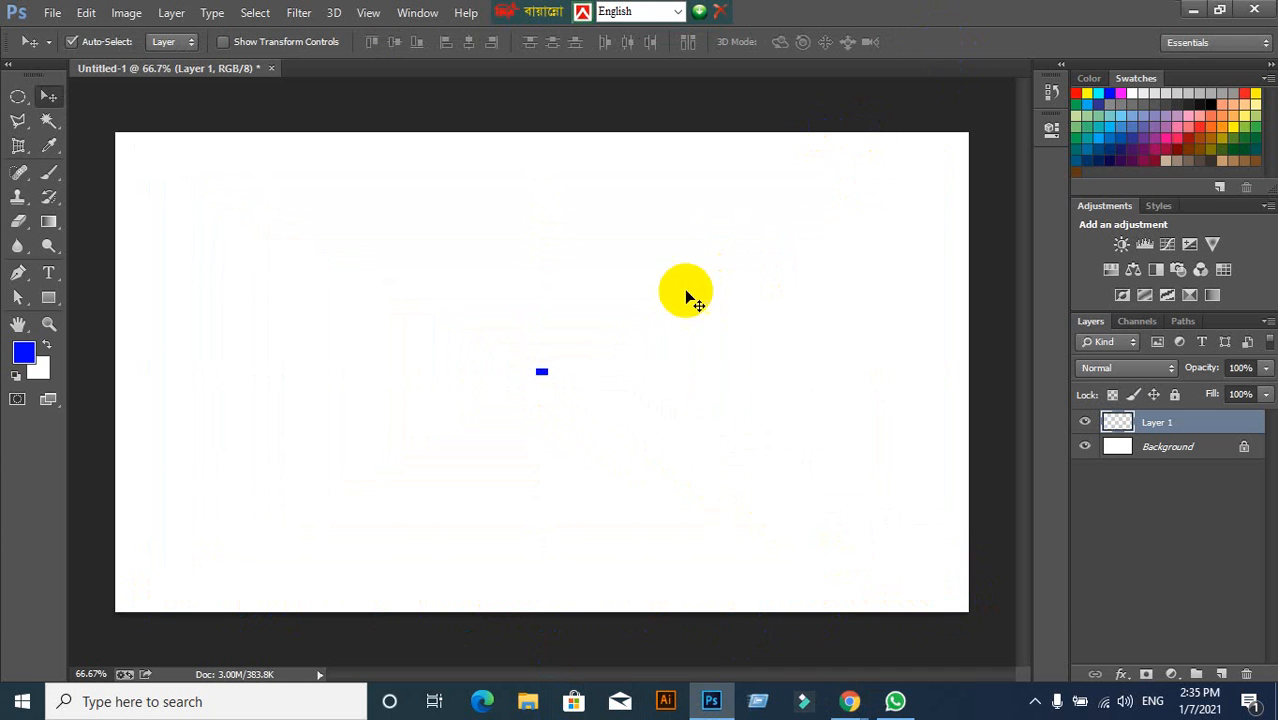
Enlarge the tiny blue block around its centre to about 6070%.
{"action": "key", "text": "ctrl+t"}
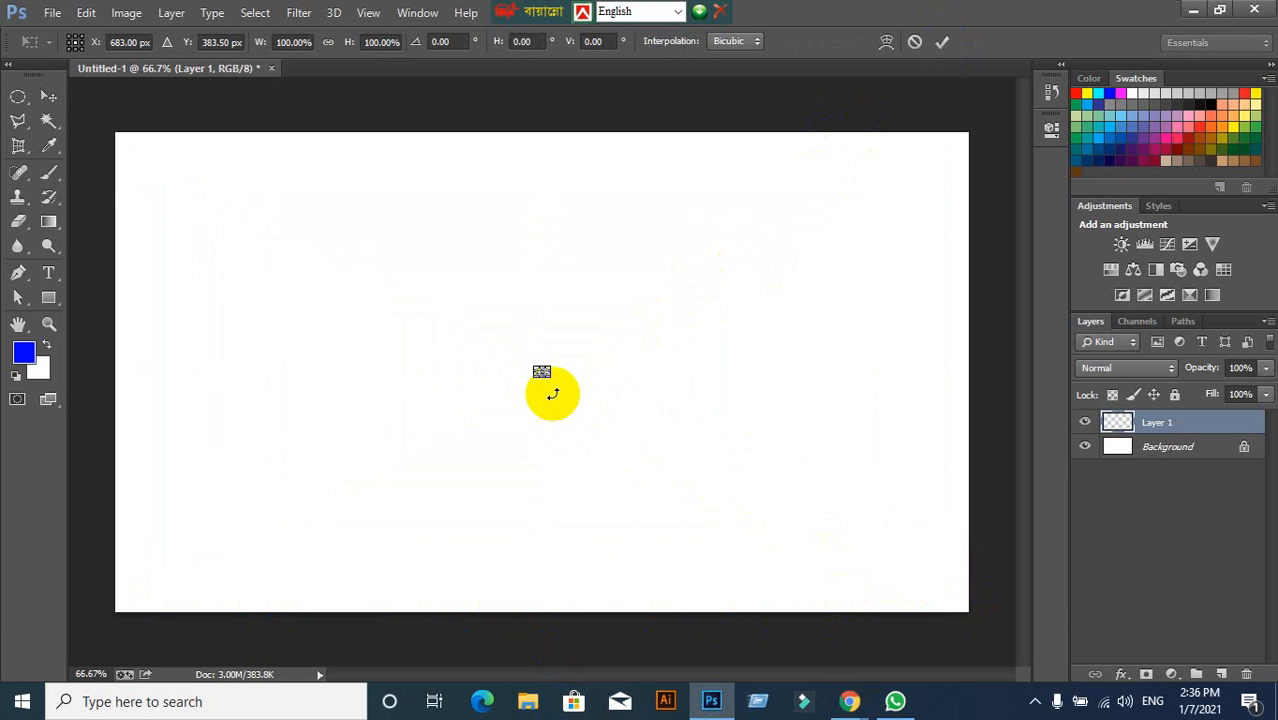
{"action": "left_click_drag", "start_coordinate": [545, 377], "coordinate": [919, 584]}
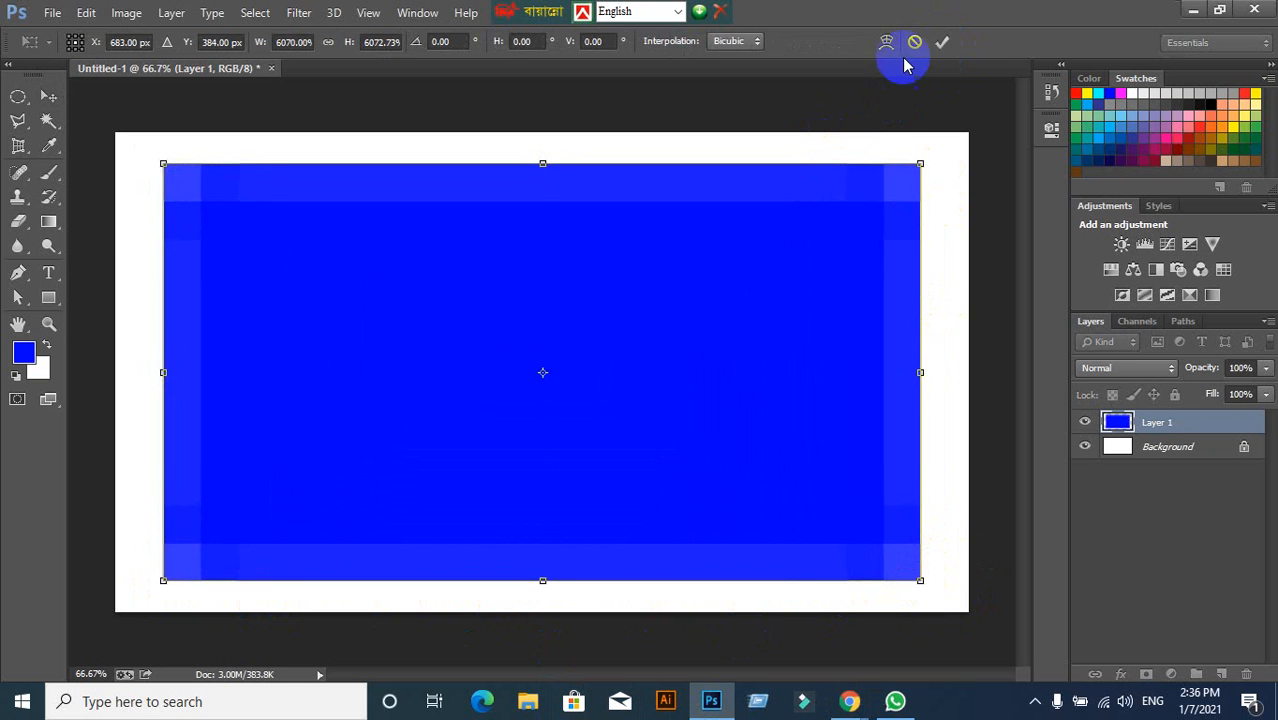
{"action": "left_click", "coordinate": [941, 40]}
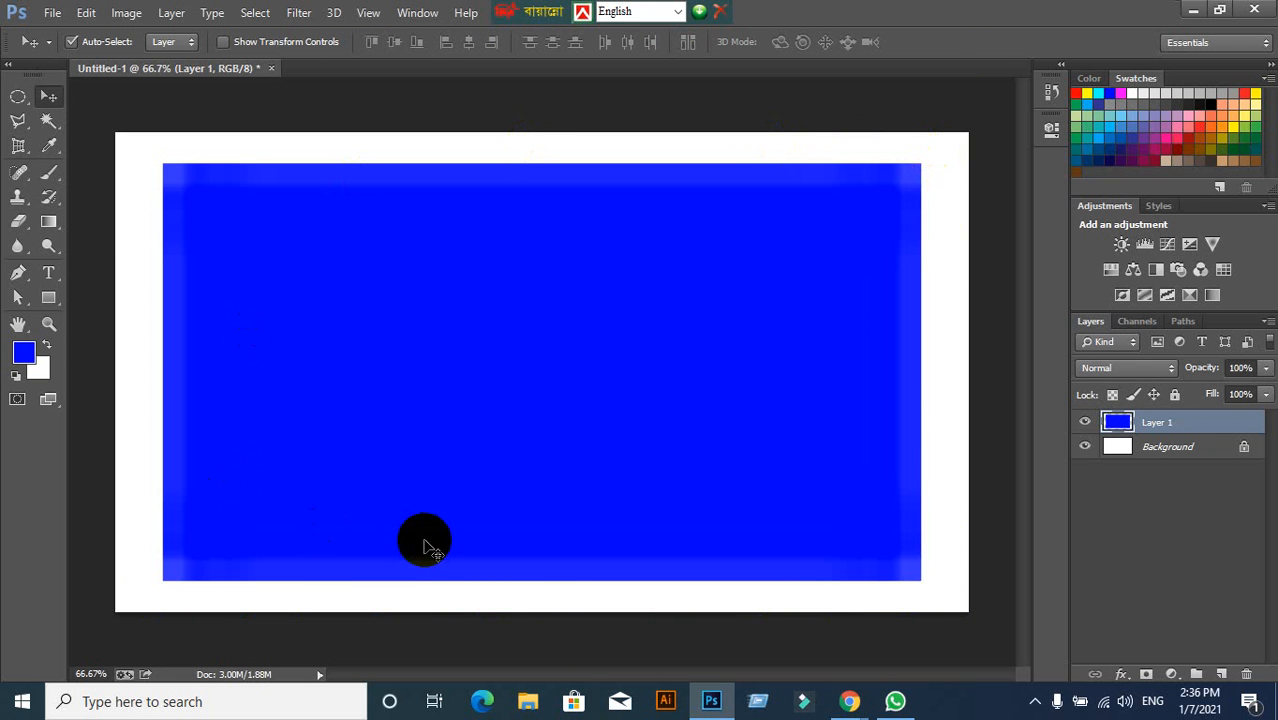
Shrink the blue rectangle around its centre to about 1.3%.
{"action": "key", "text": "ctrl+t"}
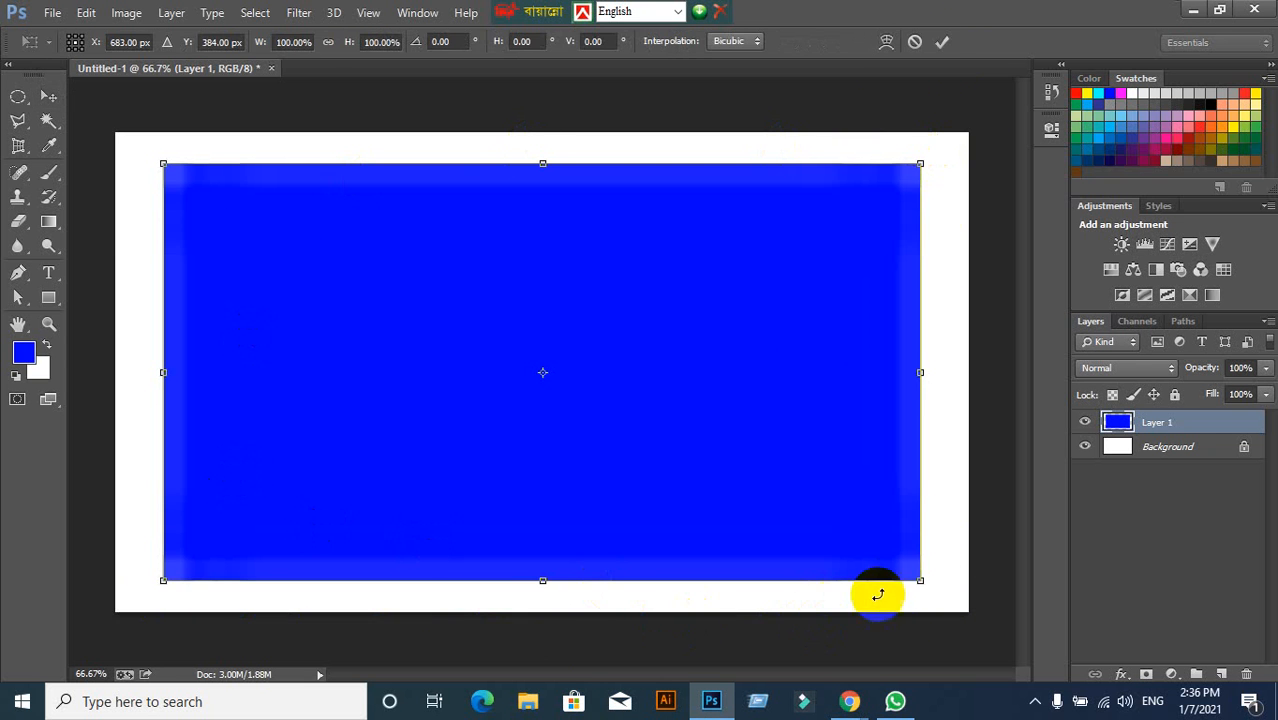
{"action": "left_click_drag", "start_coordinate": [921, 581], "coordinate": [577, 385]}
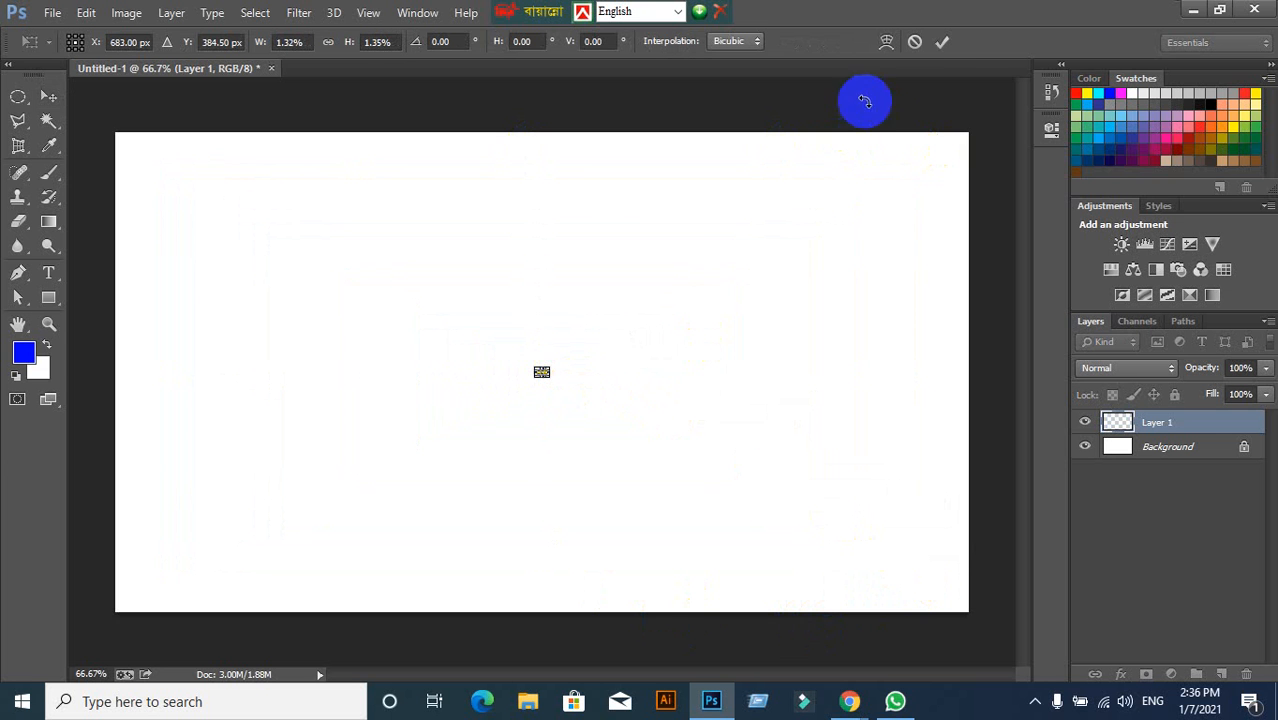
{"action": "left_click", "coordinate": [941, 41]}
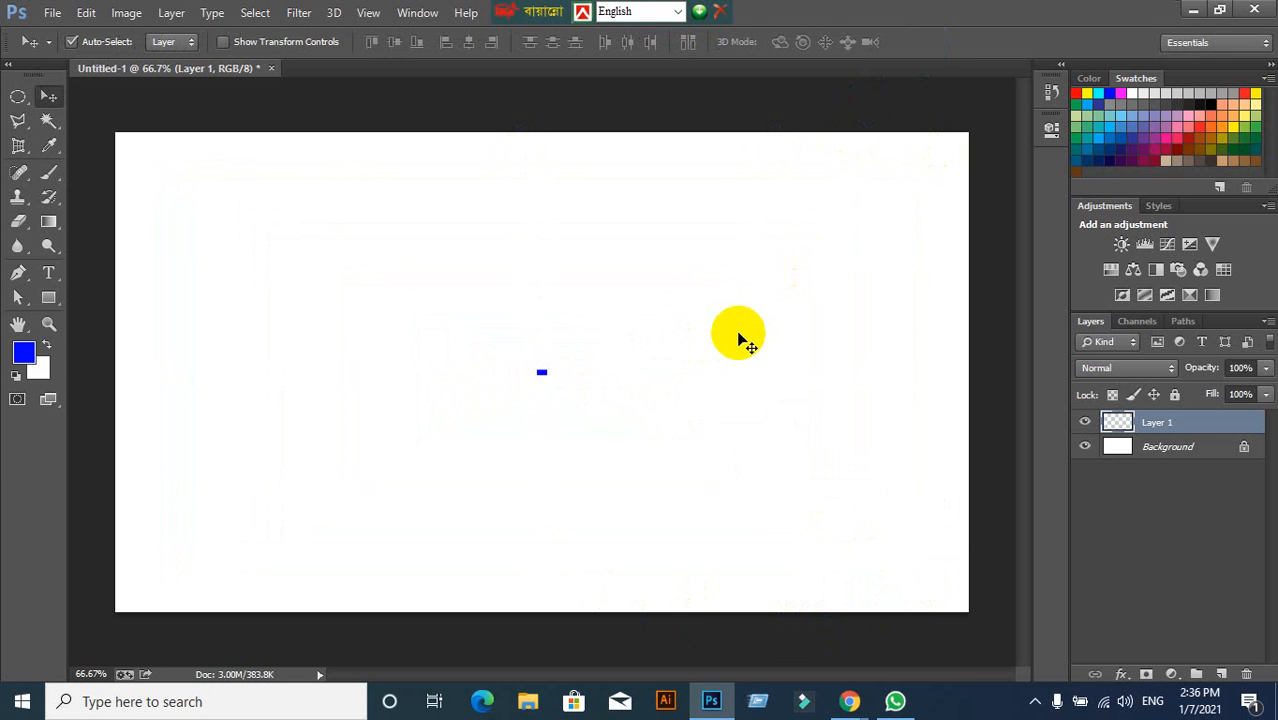
Enlarge the tiny blue block around its centre to about 7815%, and delete its layer.
{"action": "key", "text": "ctrl+t"}
{"action": "left_click_drag", "start_coordinate": [553, 375], "coordinate": [958, 590]}
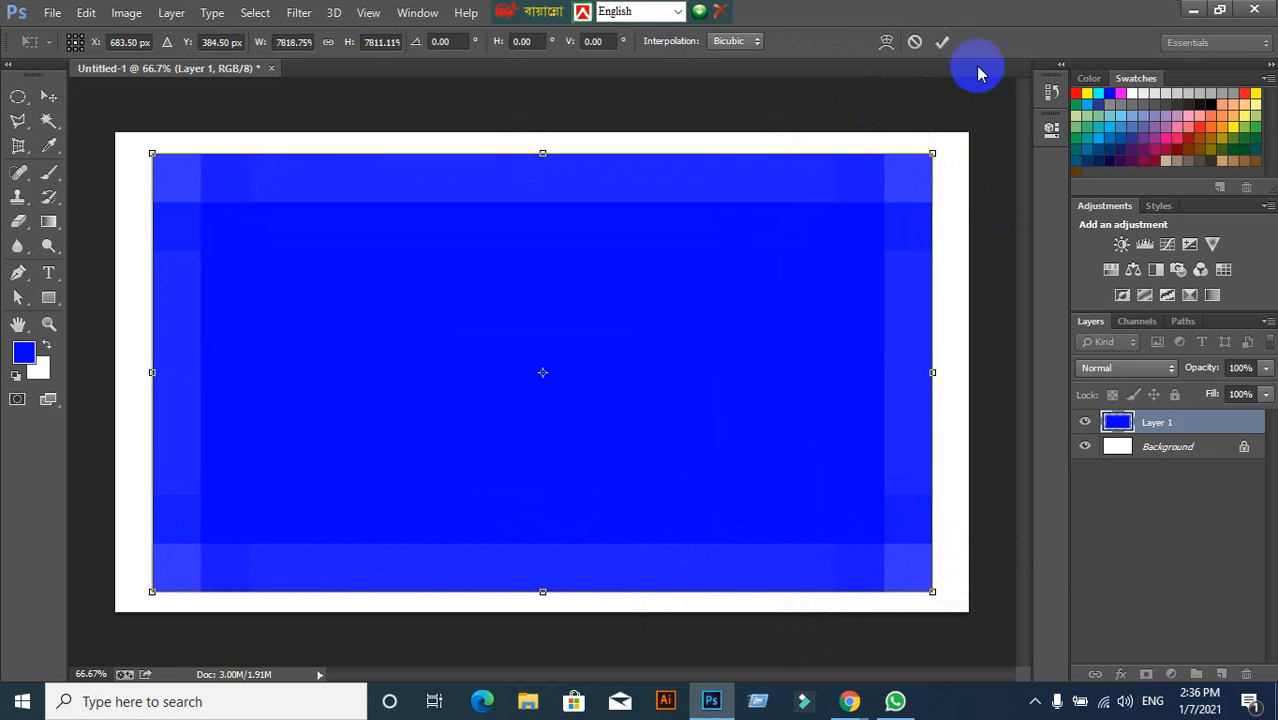
{"action": "left_click", "coordinate": [941, 41]}
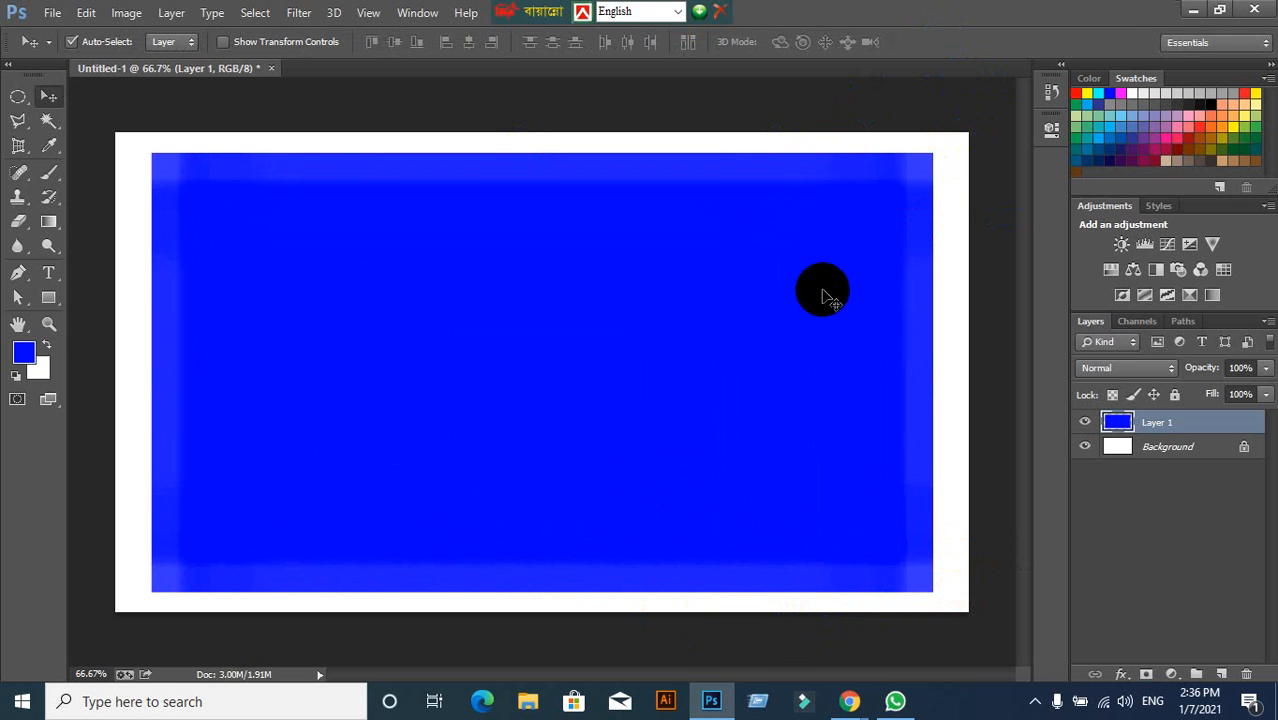
{"action": "key", "text": "Delete"}
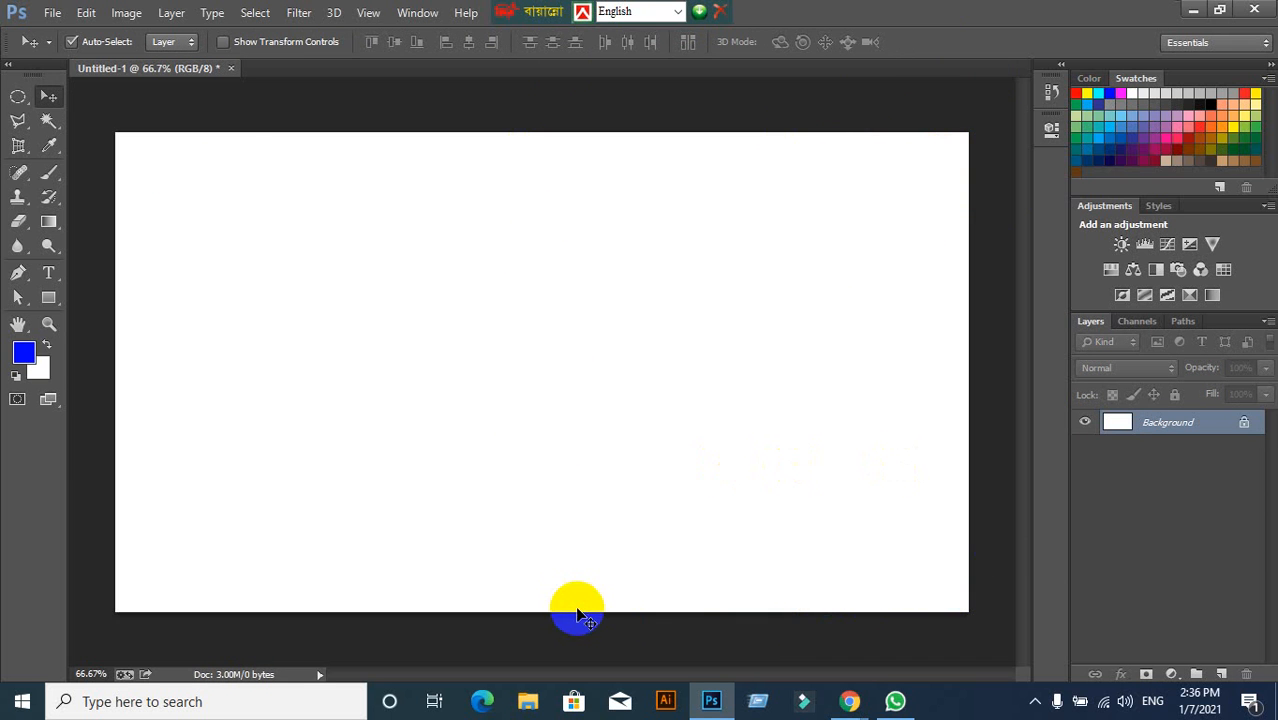
Open the portrait photo aaaaaaaa from the Sample Image folder.
{"action": "left_click", "coordinate": [54, 16]}
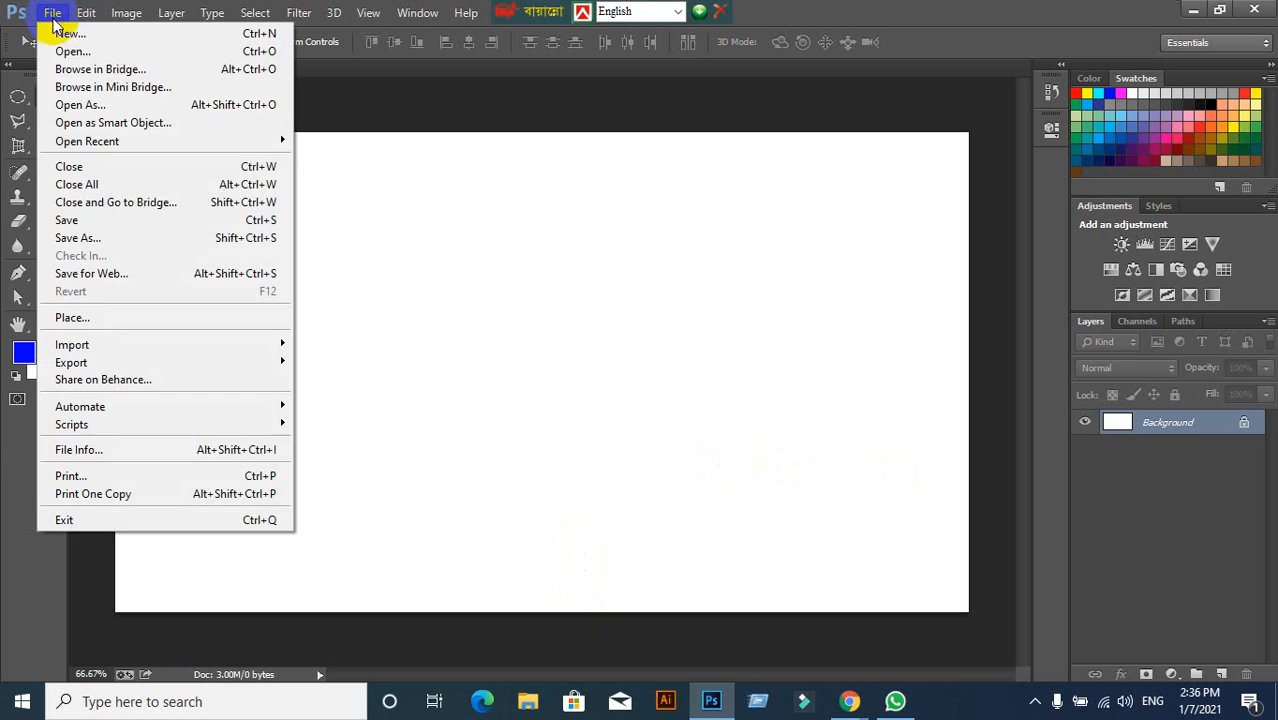
{"action": "left_click", "coordinate": [50, 49]}
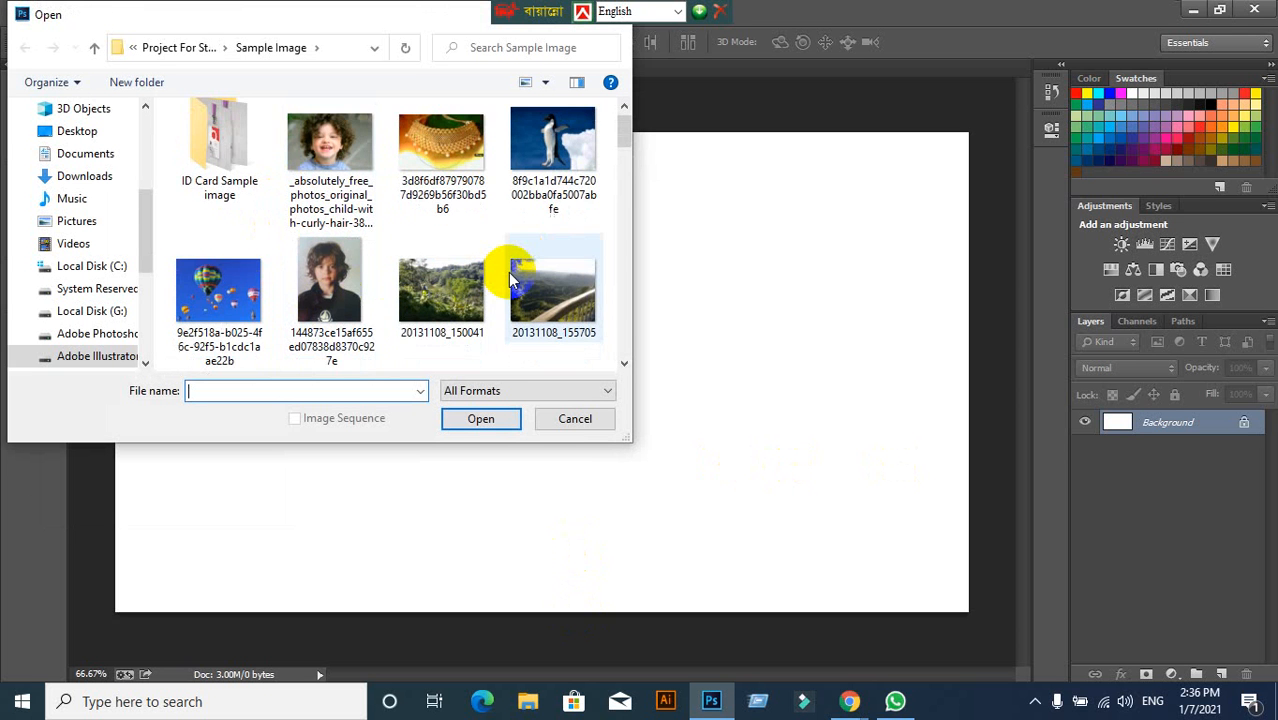
{"action": "scroll", "coordinate": [508, 272], "scroll_direction": "down", "scroll_amount": 2}
{"action": "scroll", "coordinate": [508, 272], "scroll_direction": "up", "scroll_amount": 1}
{"action": "scroll", "coordinate": [508, 272], "scroll_direction": "up", "scroll_amount": 1}
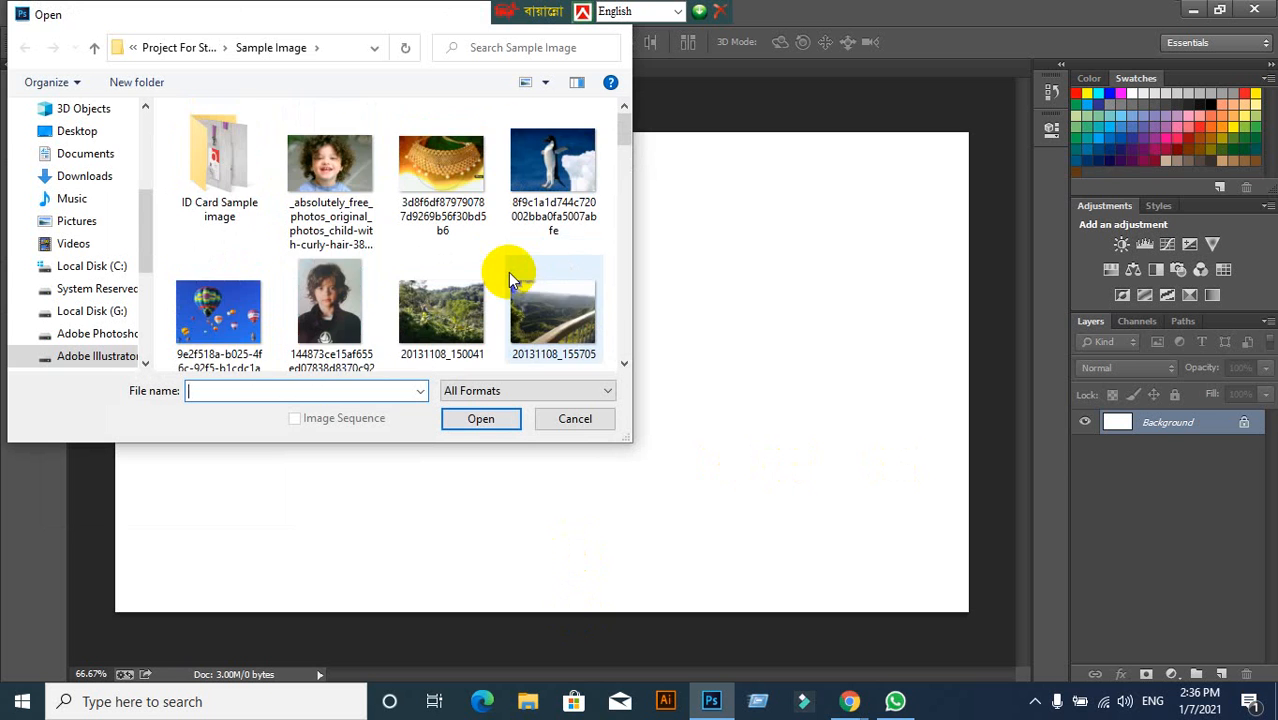
{"action": "scroll", "coordinate": [508, 272], "scroll_direction": "down", "scroll_amount": 1}
{"action": "left_click", "coordinate": [200, 300]}
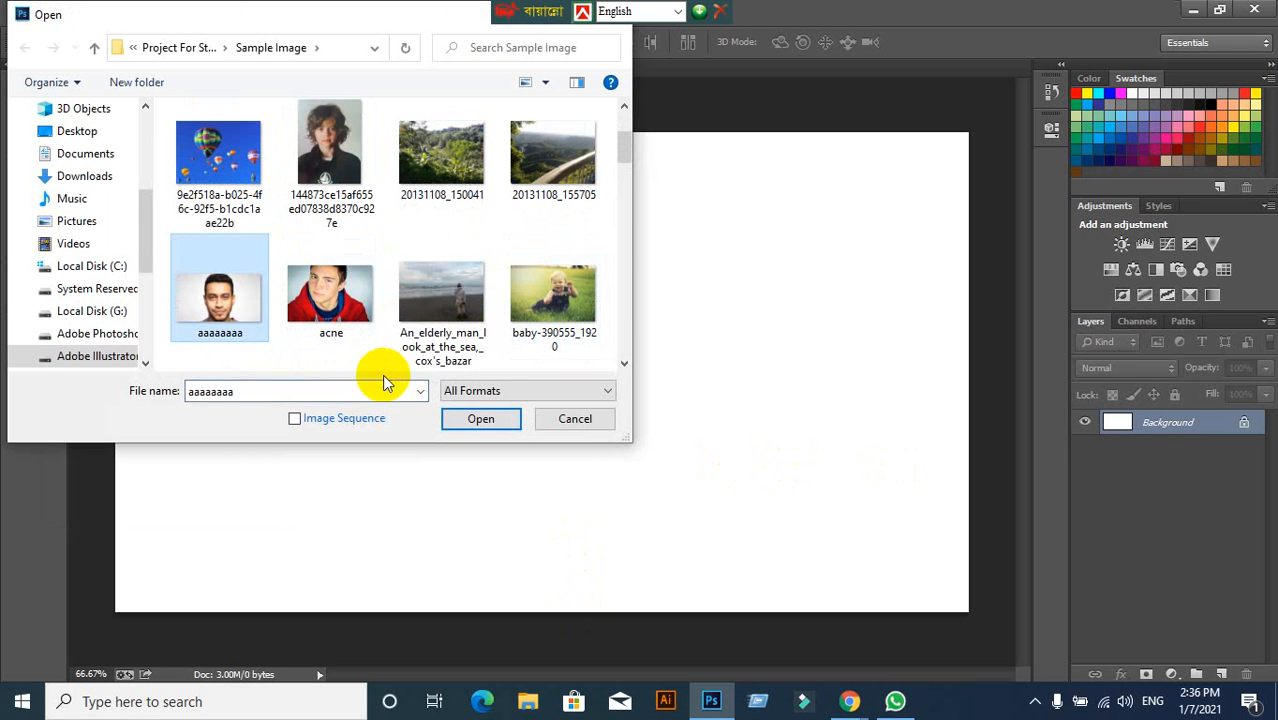
{"action": "left_click", "coordinate": [481, 419]}
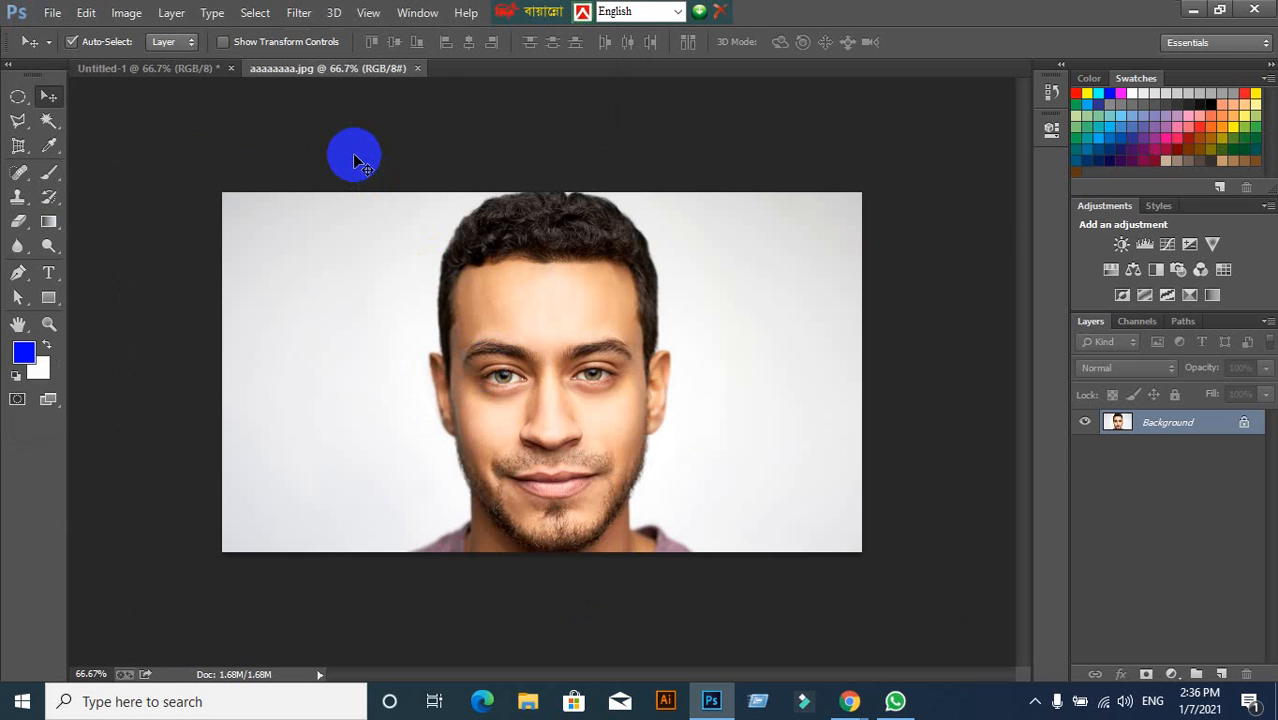
Copy the whole portrait into Untitled-1 as a new layer and shrink it around its centre to a speck of about 0.4%.
{"action": "key", "text": "ctrl+a"}
{"action": "left_click_drag", "start_coordinate": [285, 205], "coordinate": [280, 154]}
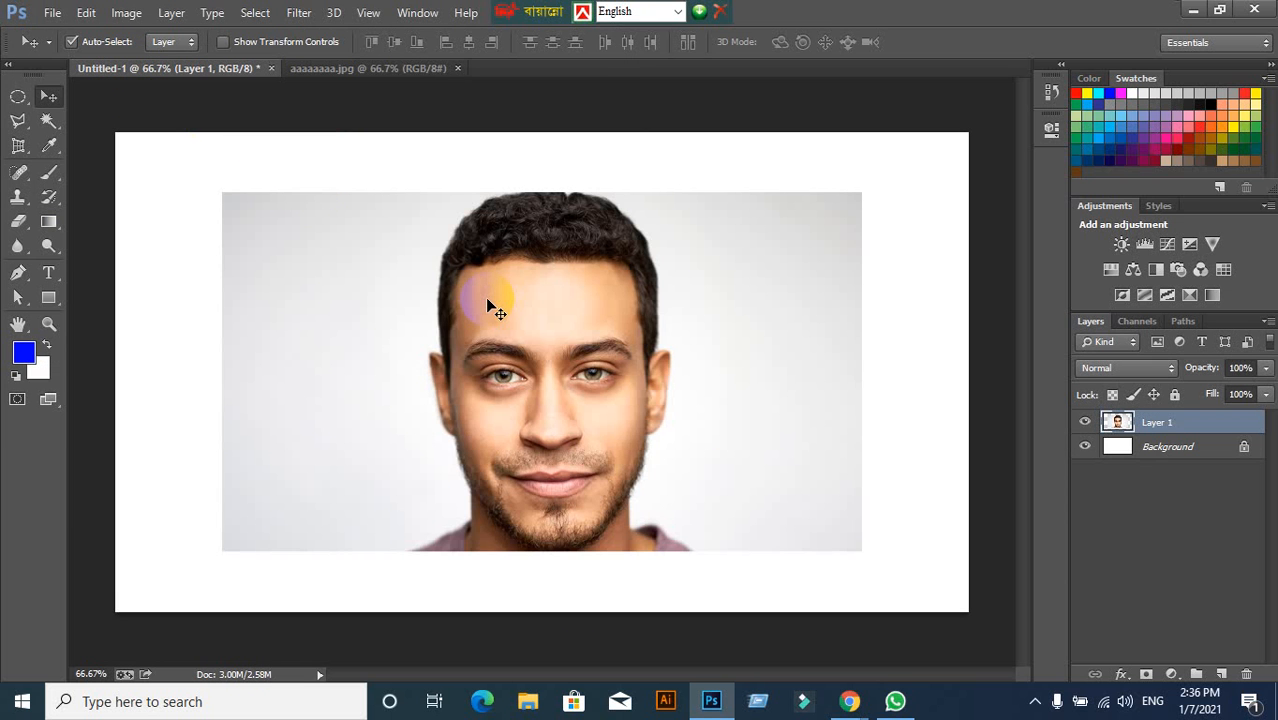
{"action": "key", "text": "ctrl+t"}
{"action": "left_click_drag", "start_coordinate": [862, 553], "coordinate": [541, 371]}
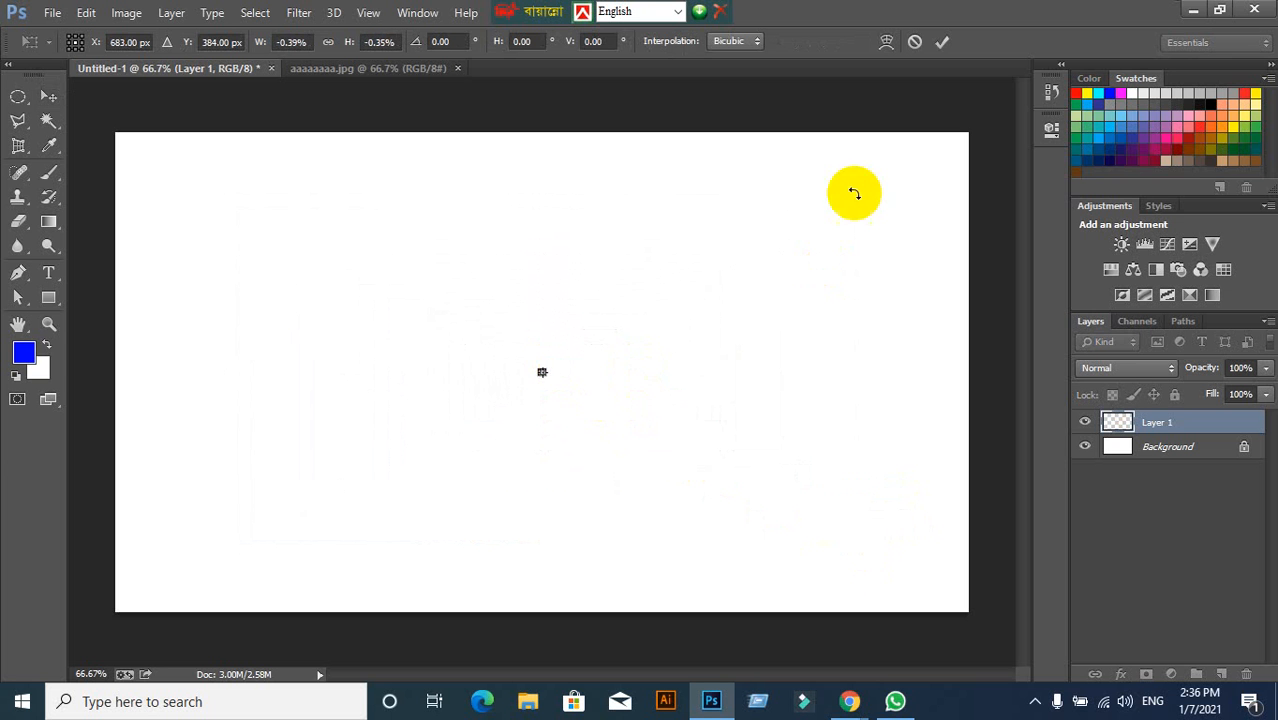
{"action": "left_click", "coordinate": [942, 41]}
Enlarge the shrunken portrait around its centre to about 33400%, and delete its layer.
{"action": "key", "text": "ctrl+t"}
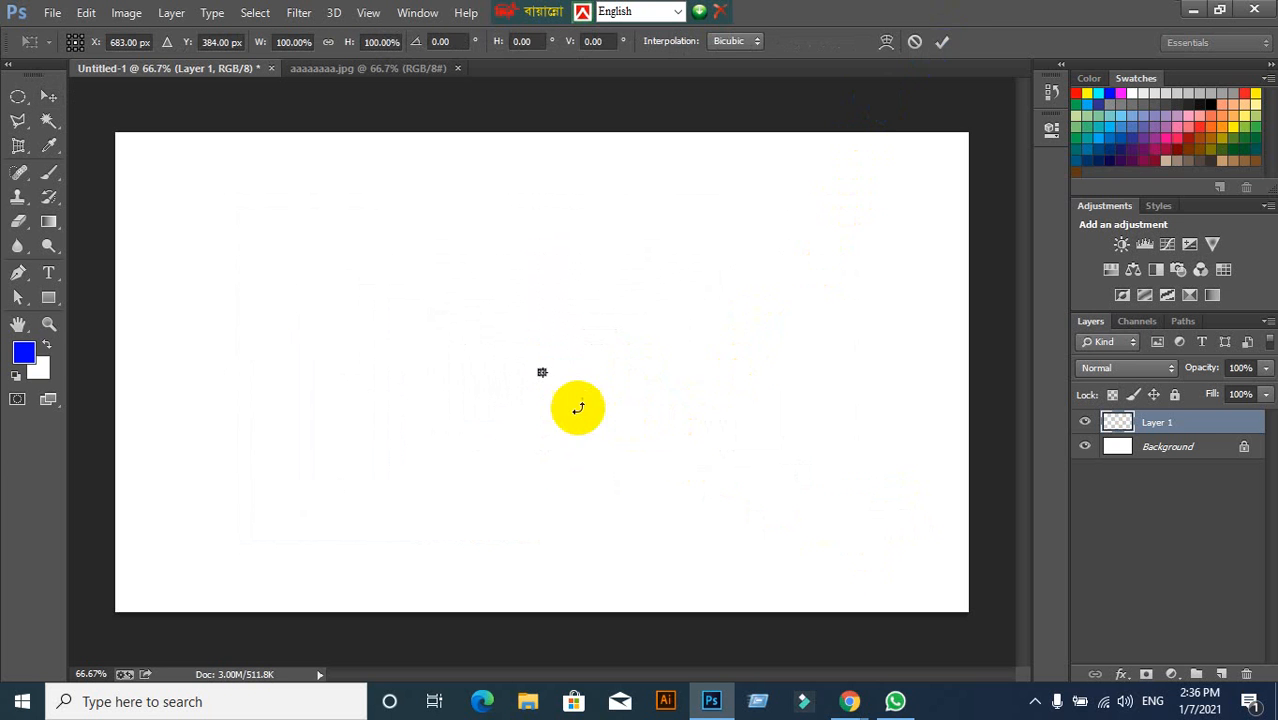
{"action": "left_click_drag", "start_coordinate": [549, 376], "coordinate": [944, 612]}
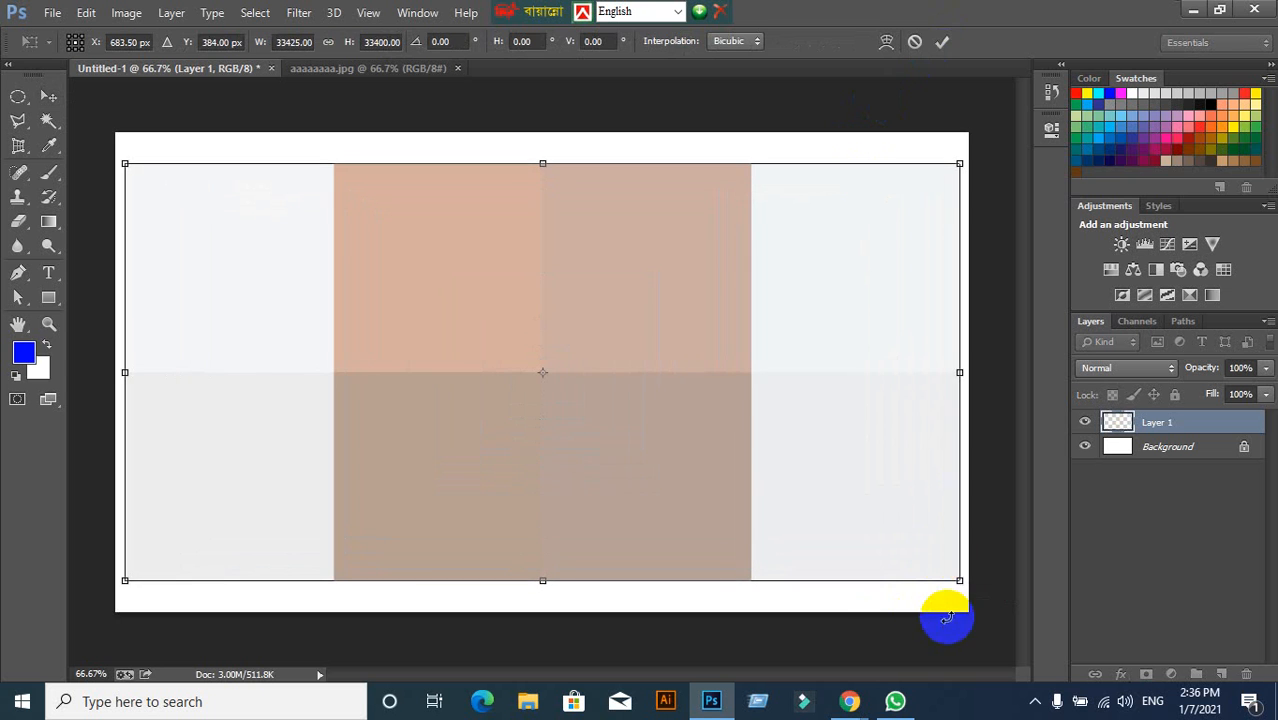
{"action": "left_click", "coordinate": [942, 44]}
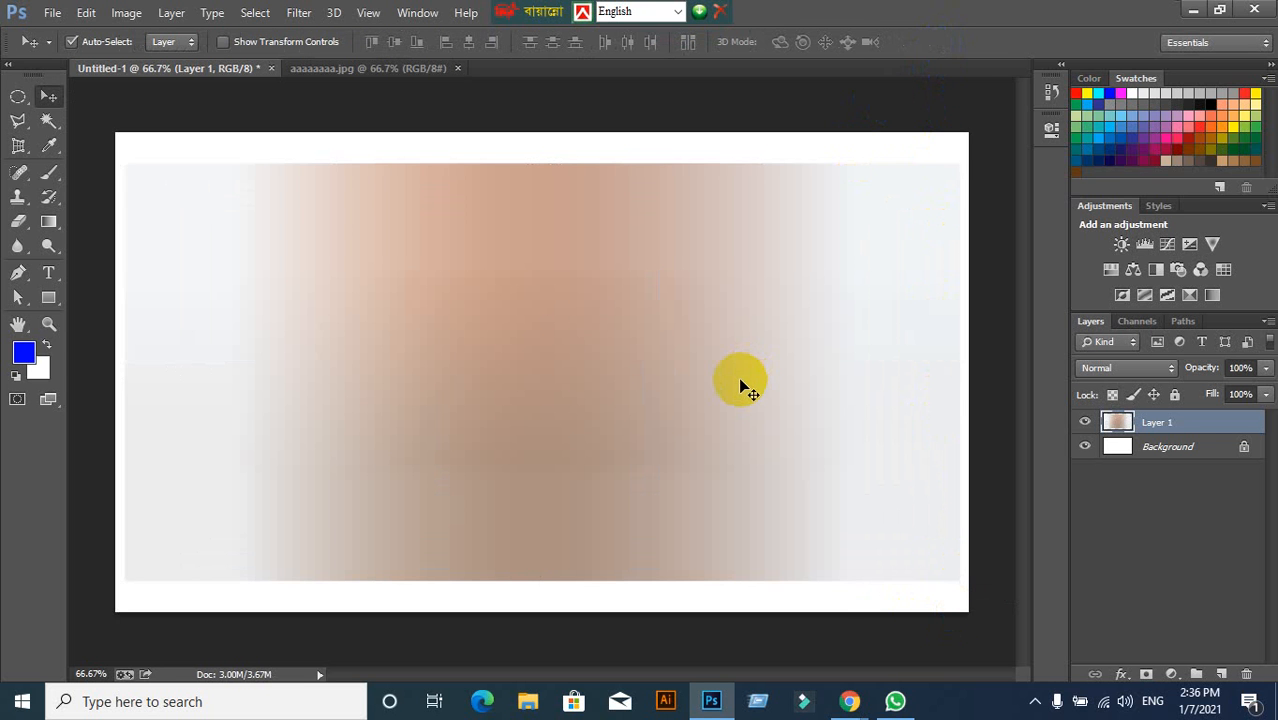
{"action": "key", "text": "Delete"}
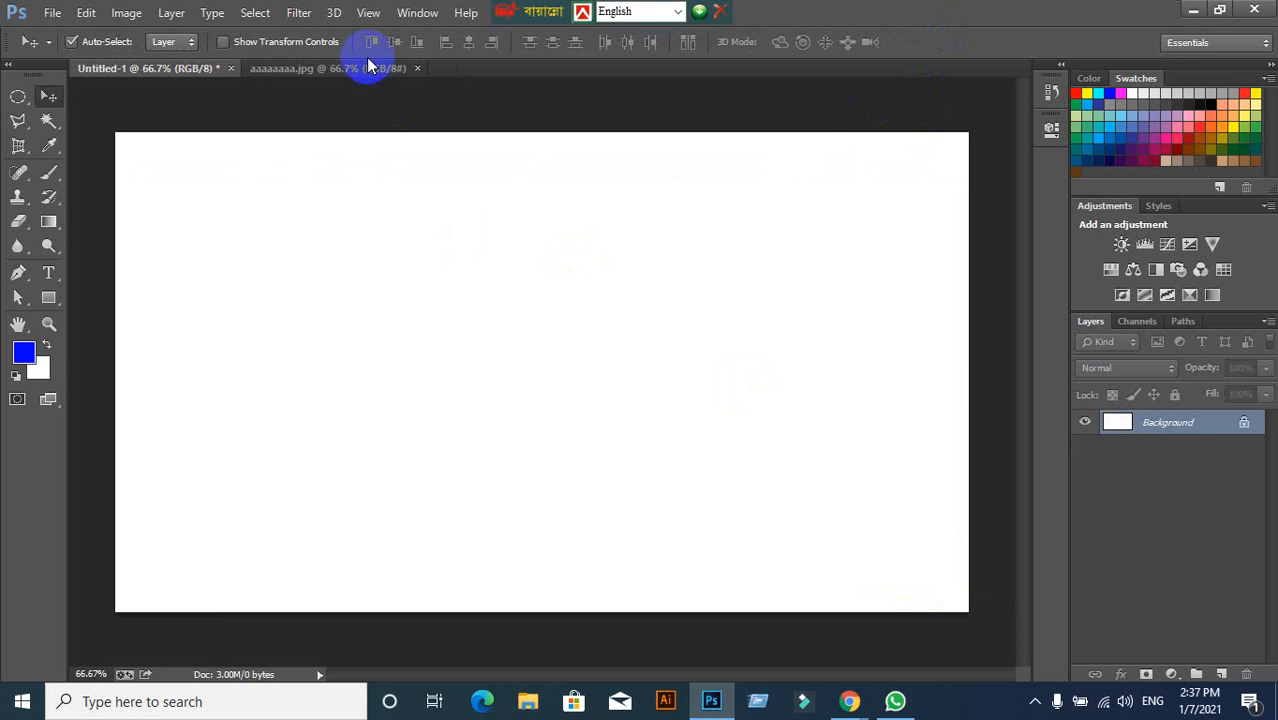
Close aaaaaaaa.jpg and paste the copied portrait into Untitled-1 as a new layer.
{"action": "left_click", "coordinate": [408, 70]}
{"action": "left_click", "coordinate": [417, 68]}
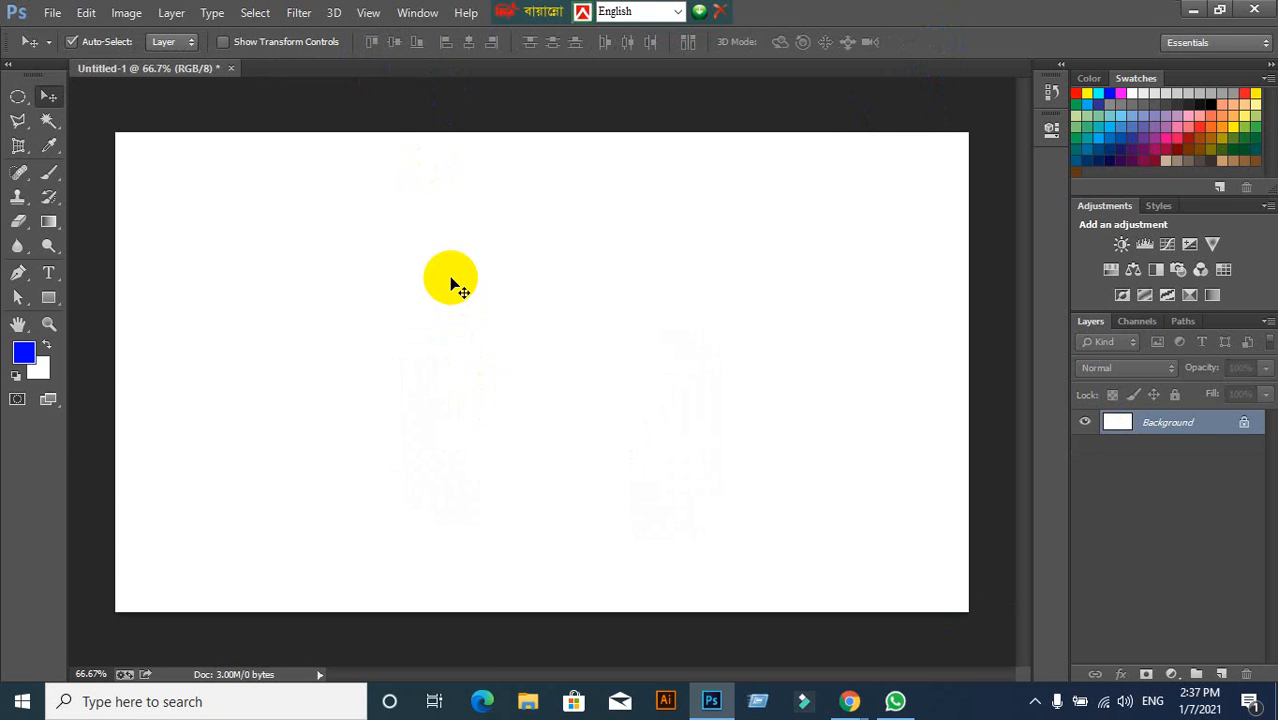
{"action": "key", "text": "ctrl+v"}
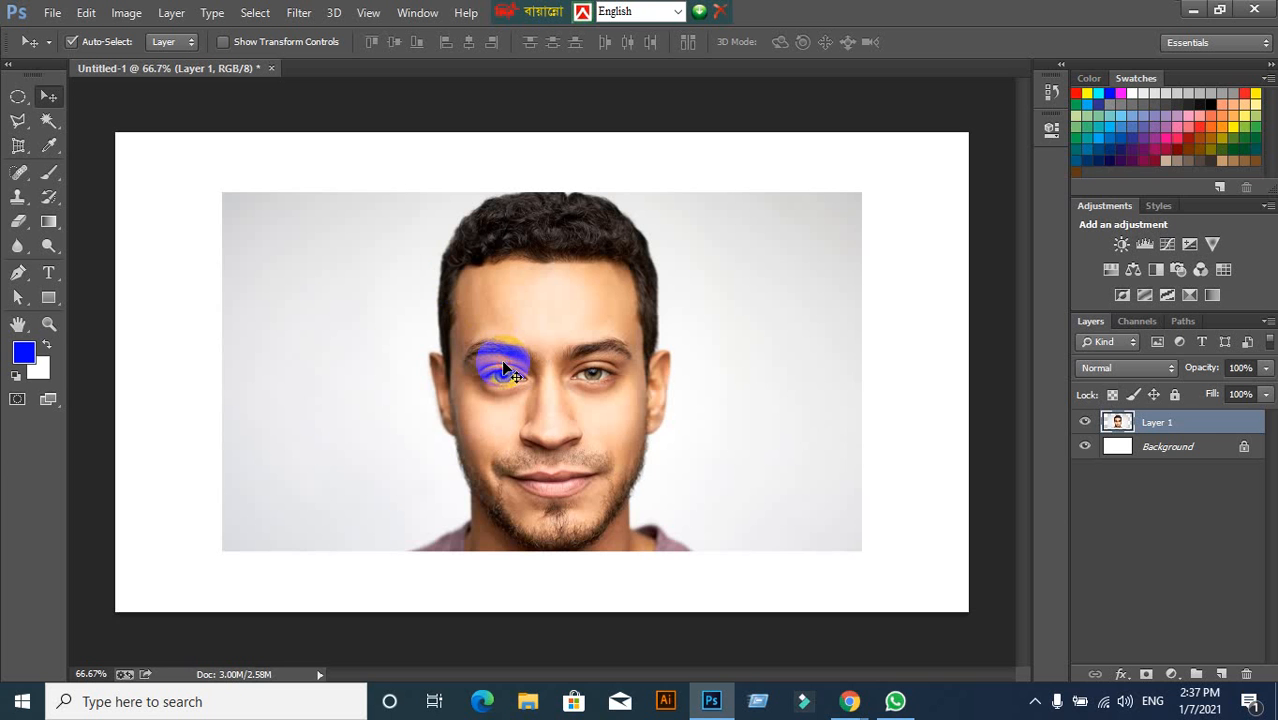
Convert the portrait layer to a smart object and shrink it around its centre to about 12%.
{"action": "right_click", "coordinate": [1192, 424]}
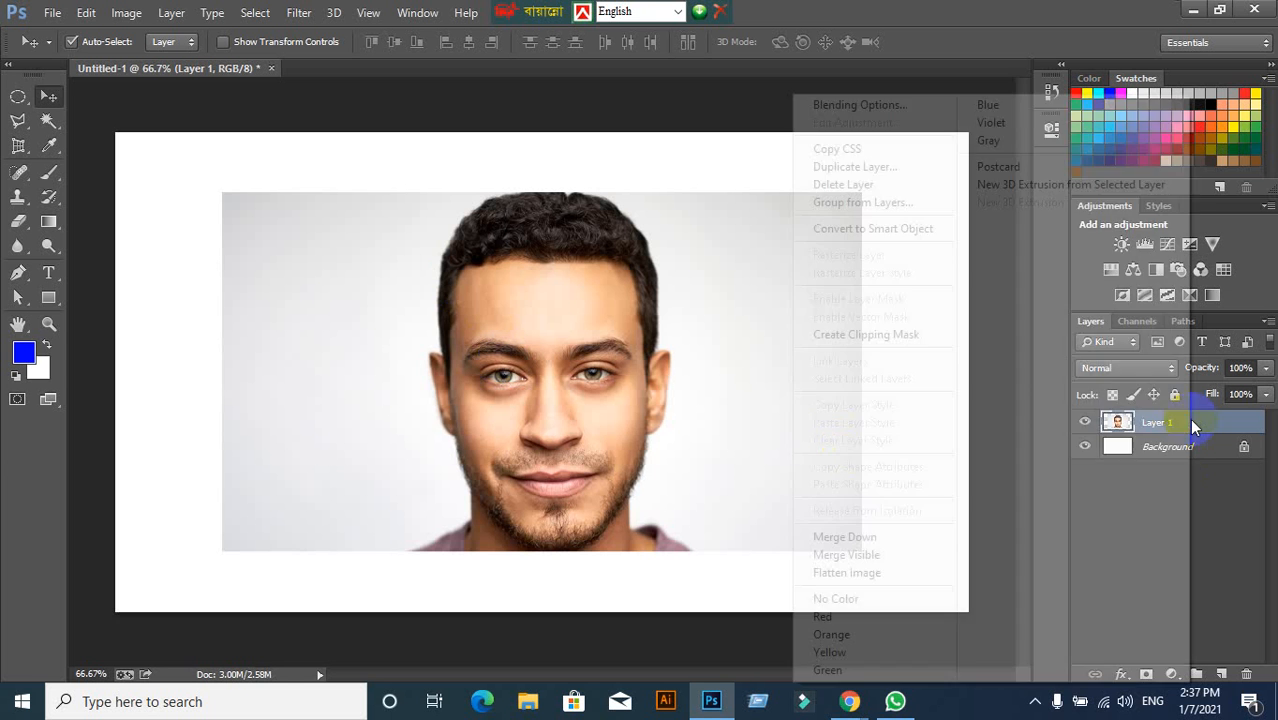
{"action": "left_click", "coordinate": [905, 230]}
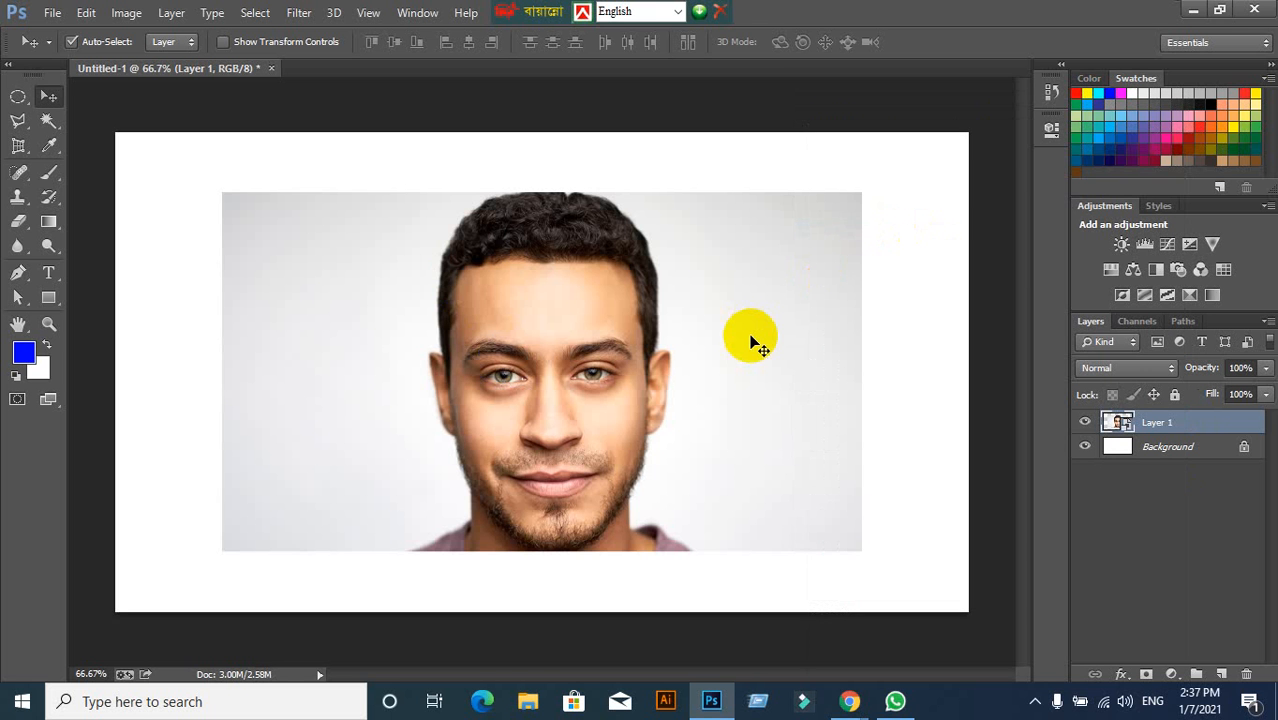
{"action": "key", "text": "ctrl+t"}
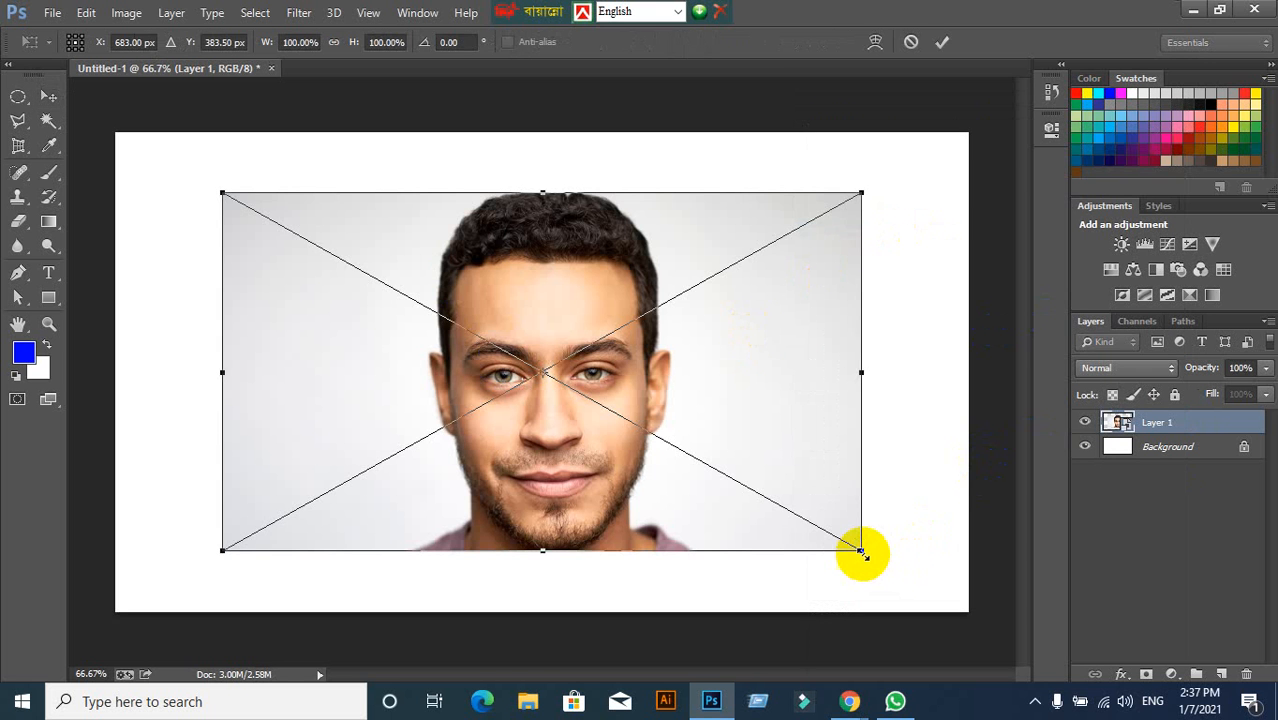
{"action": "left_click_drag", "start_coordinate": [860, 549], "coordinate": [582, 393]}
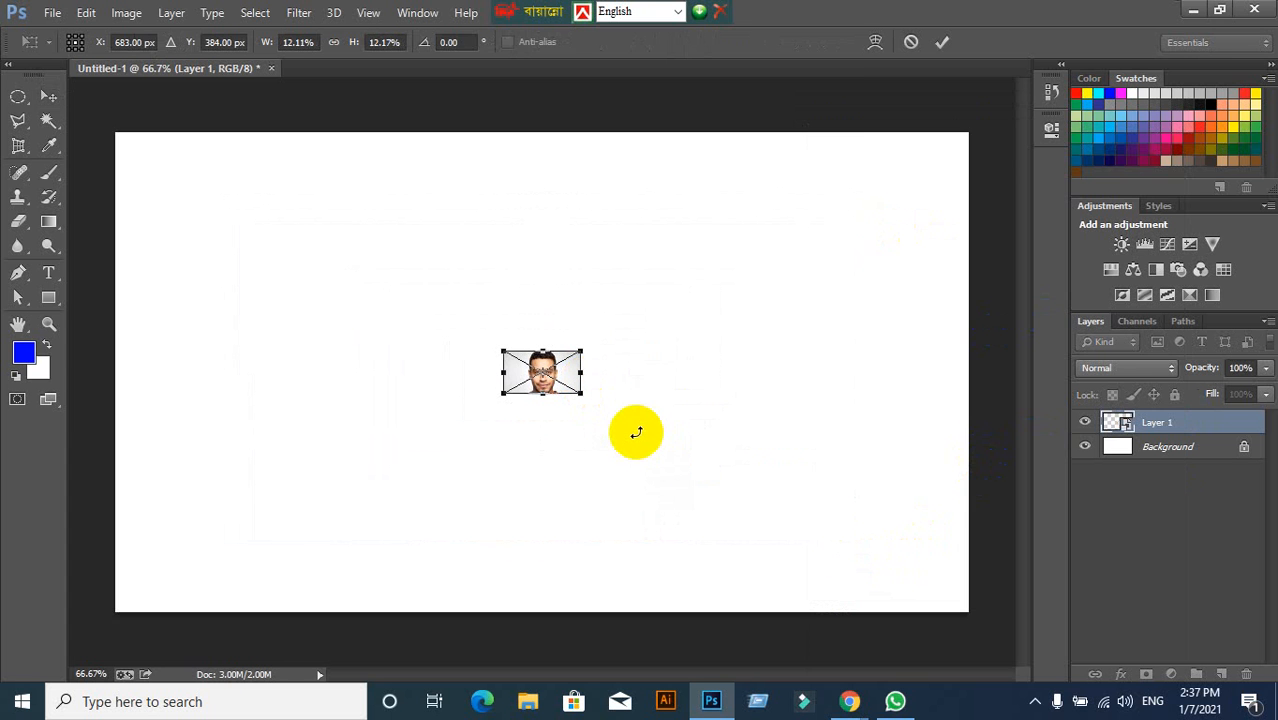
{"action": "left_click", "coordinate": [941, 40]}
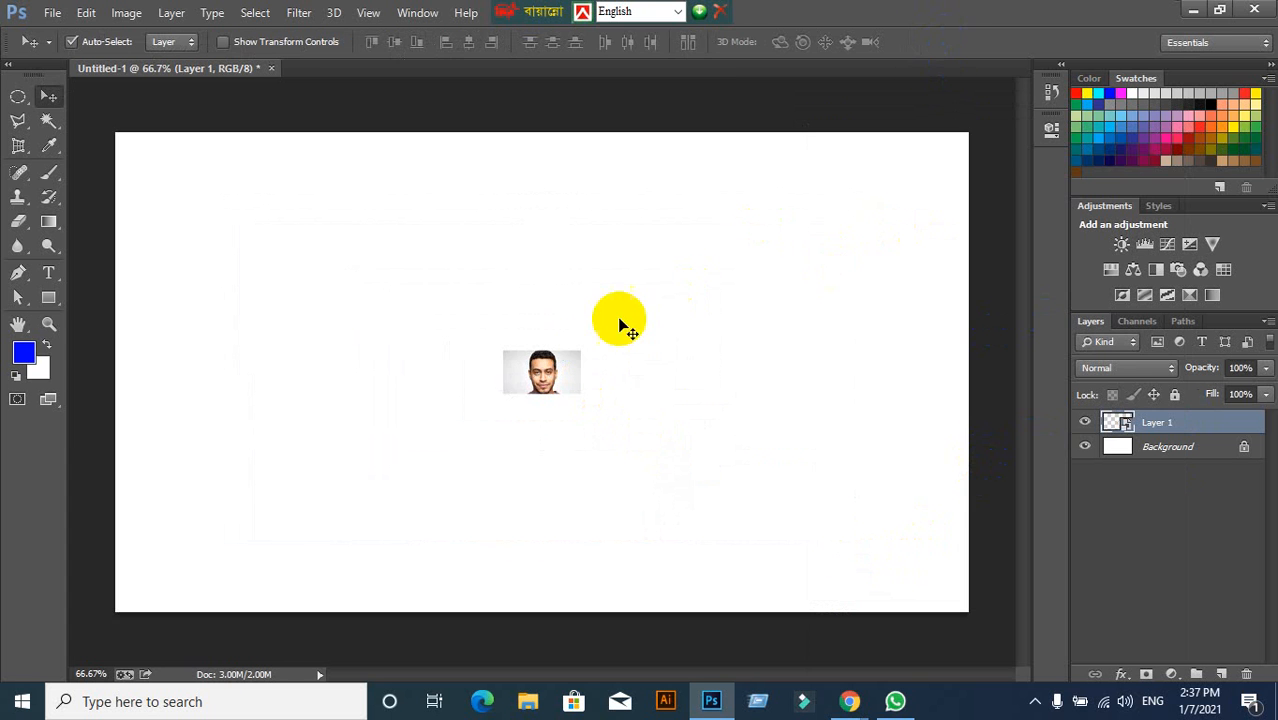
Enlarge the shrunken smart object from its opposite corners to about 103%.
{"action": "key", "text": "ctrl+t"}
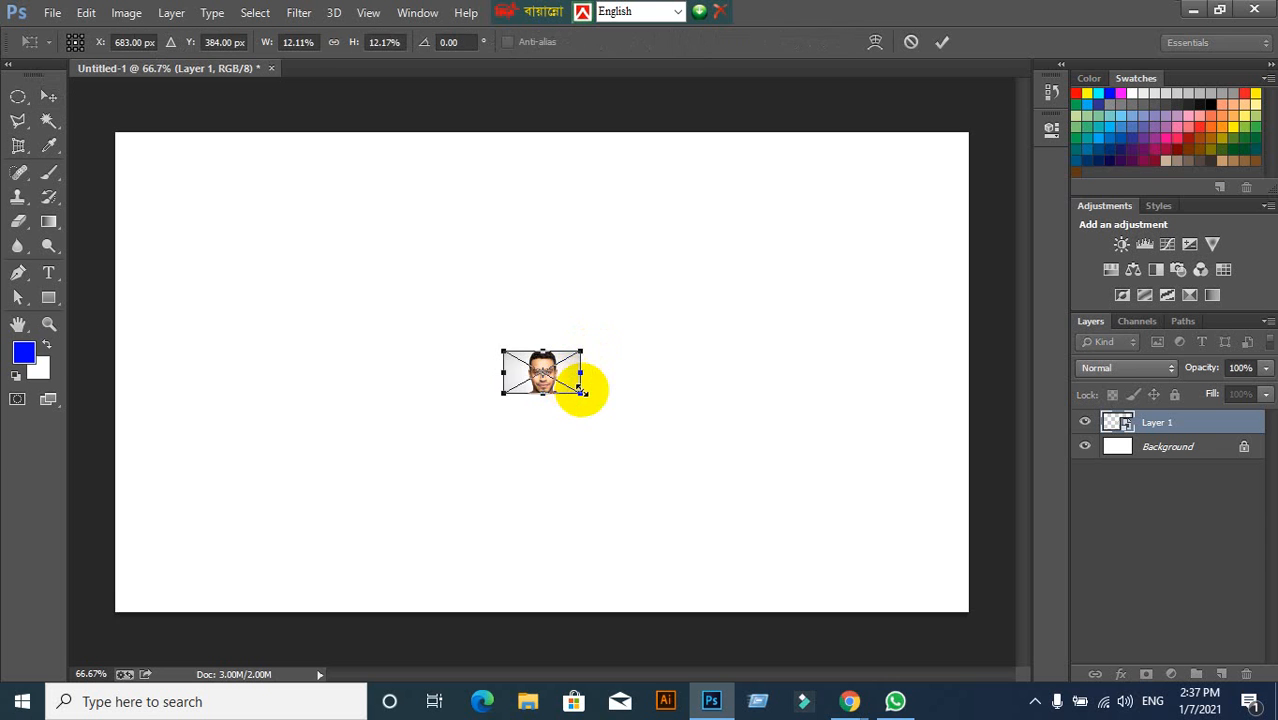
{"action": "left_click_drag", "start_coordinate": [582, 391], "coordinate": [881, 563]}
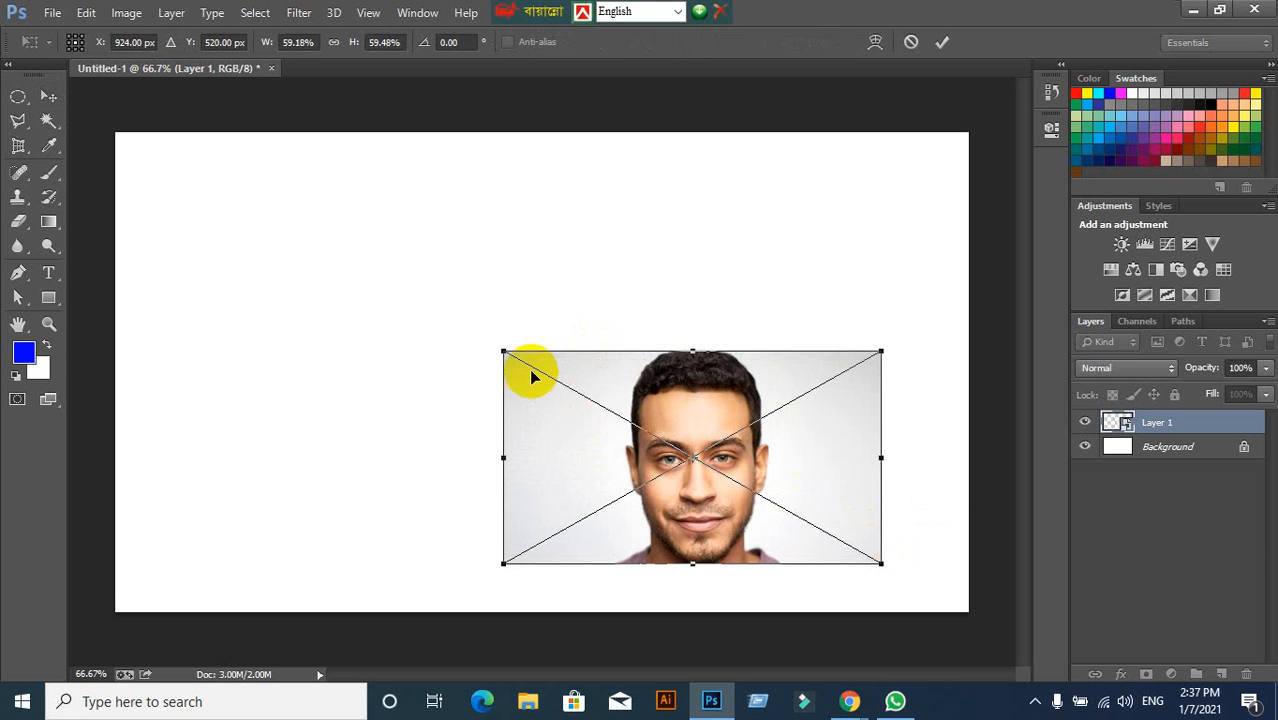
{"action": "left_click_drag", "start_coordinate": [503, 352], "coordinate": [225, 194]}
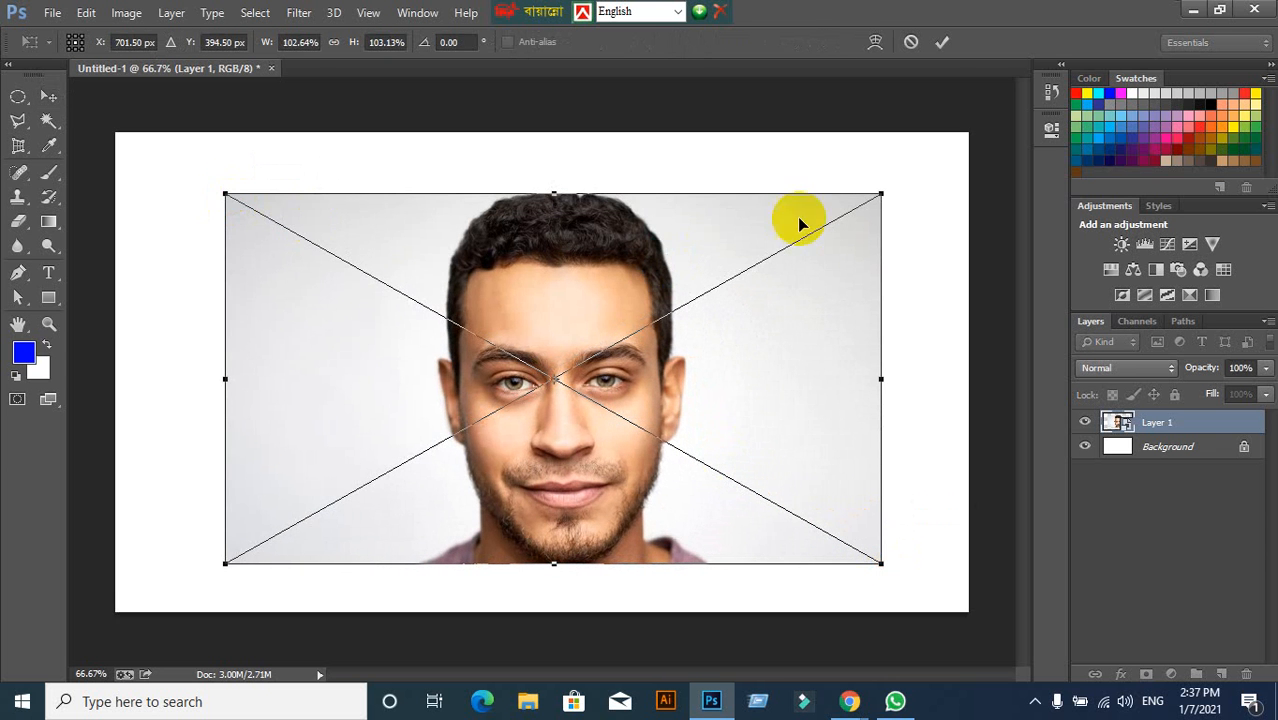
{"action": "left_click", "coordinate": [942, 43]}
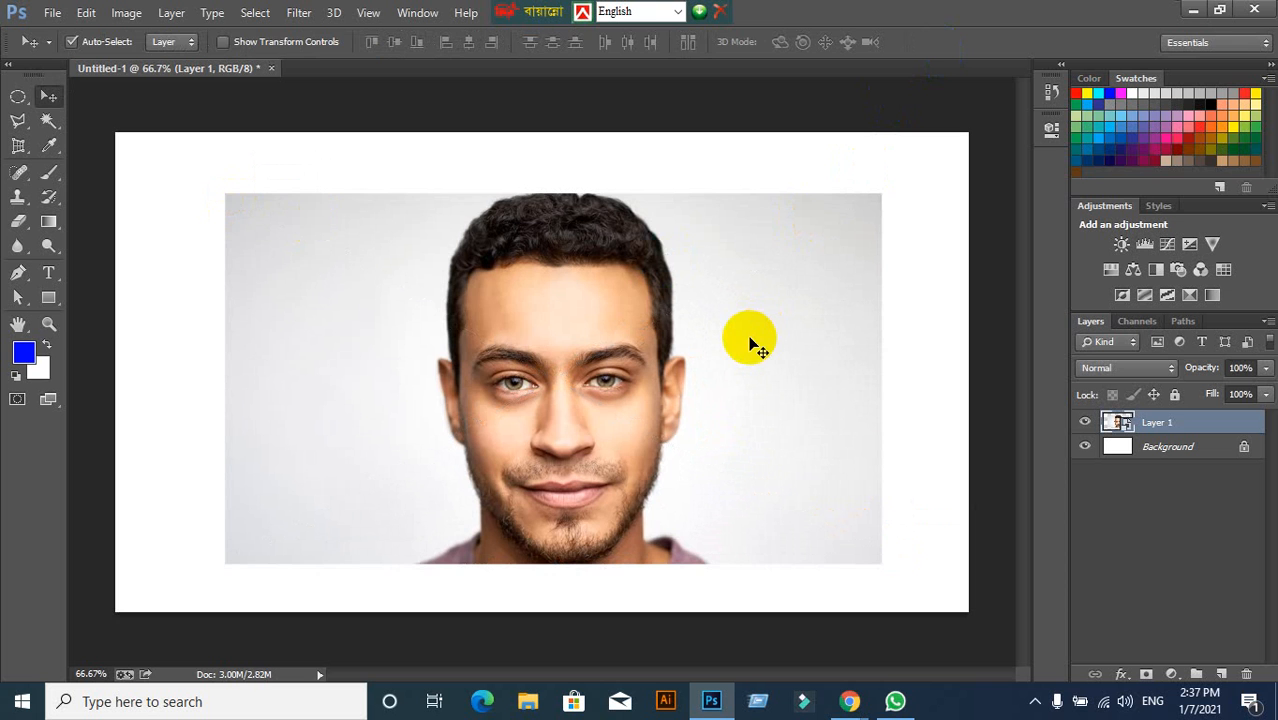
Shrink the portrait smart object around its centre to about 17%, and enlarge it again to about 117%.
{"action": "key", "text": "ctrl+t"}
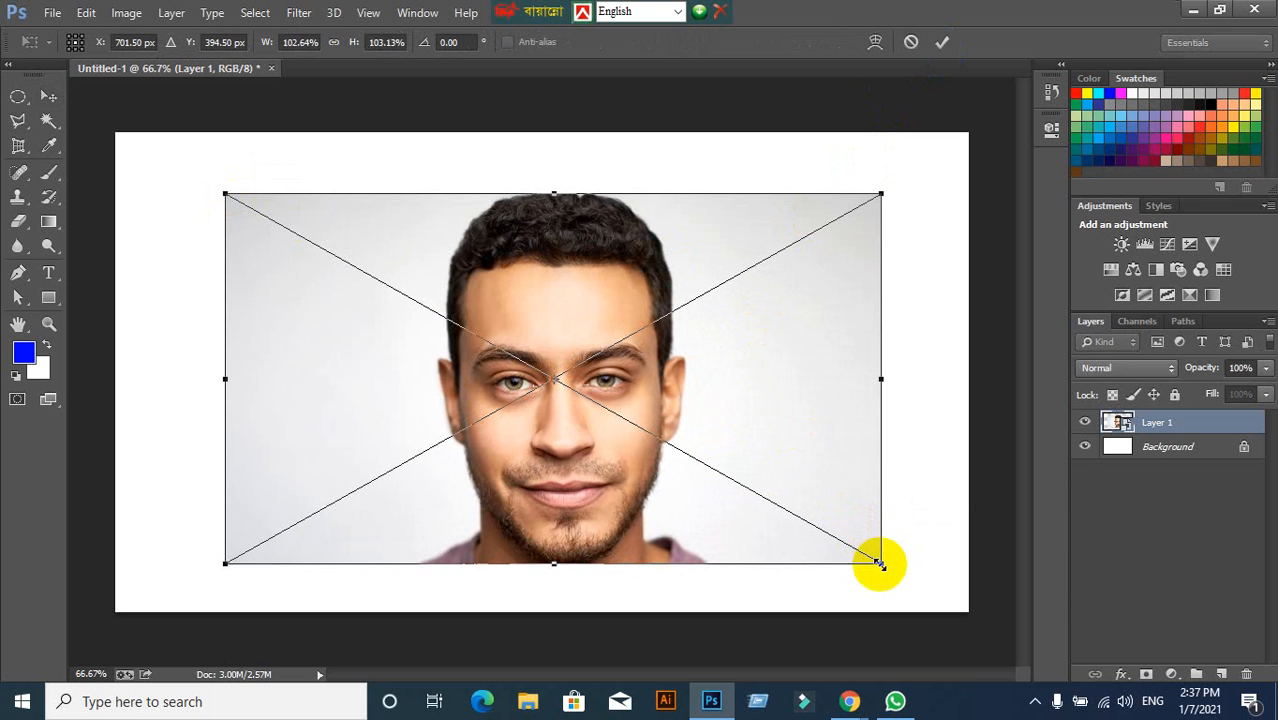
{"action": "left_click_drag", "start_coordinate": [878, 565], "coordinate": [614, 384]}
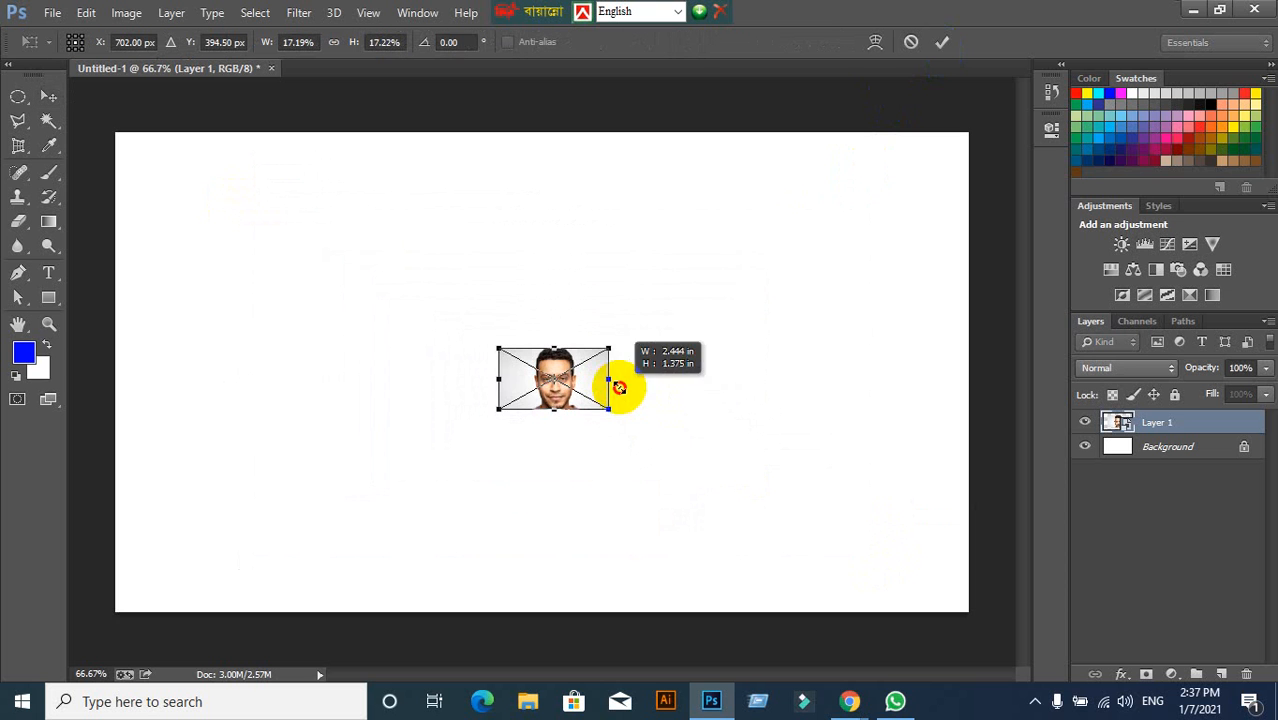
{"action": "left_click", "coordinate": [944, 42]}
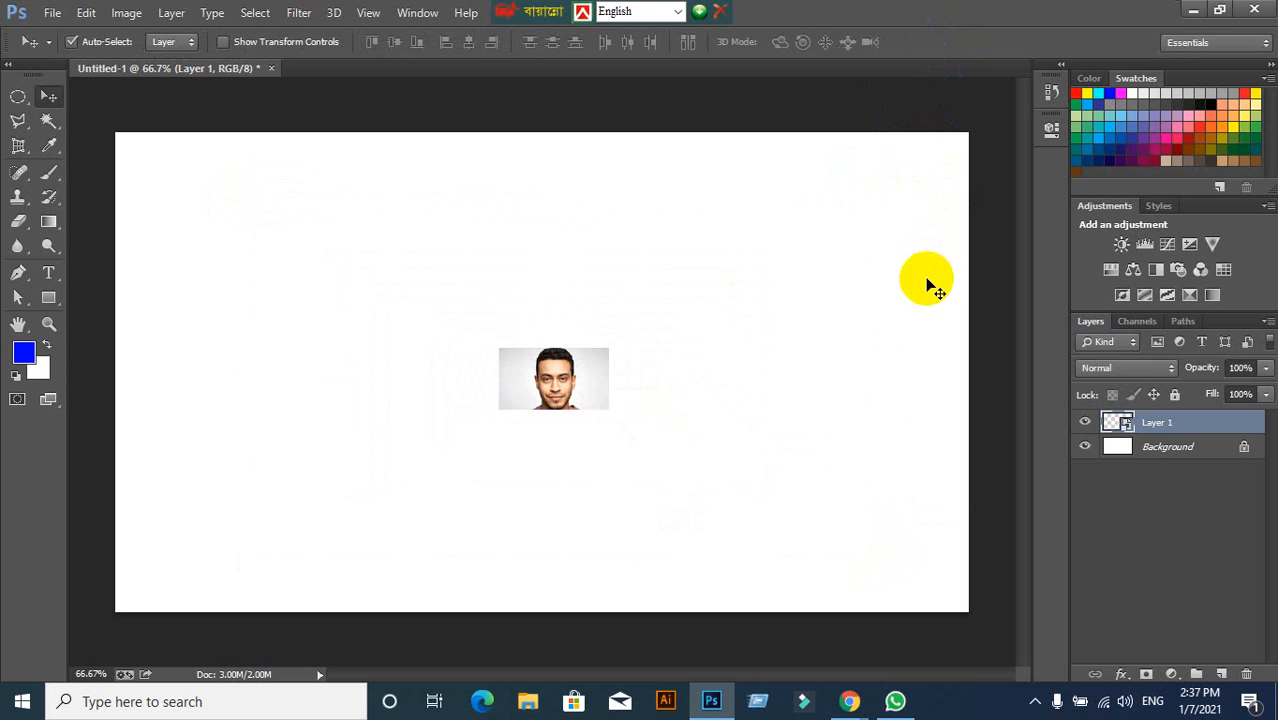
{"action": "key", "text": "ctrl+t"}
{"action": "left_click_drag", "start_coordinate": [608, 405], "coordinate": [961, 631]}
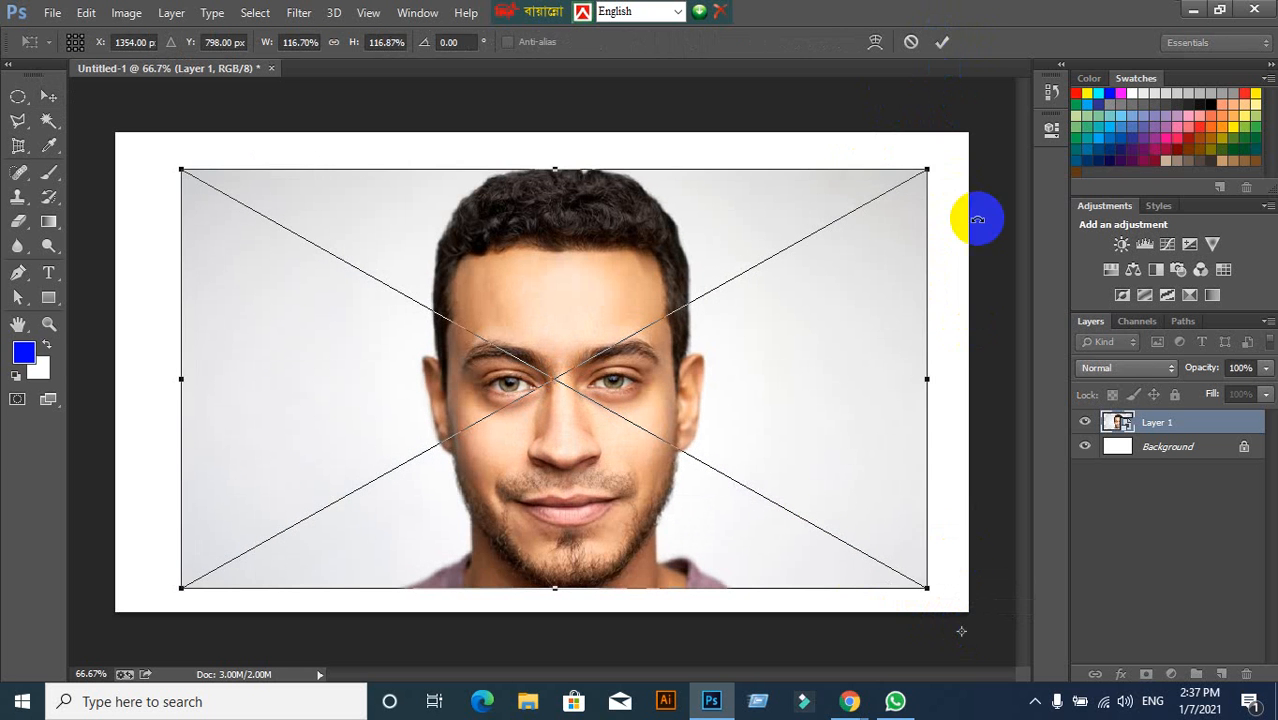
{"action": "left_click", "coordinate": [943, 42]}
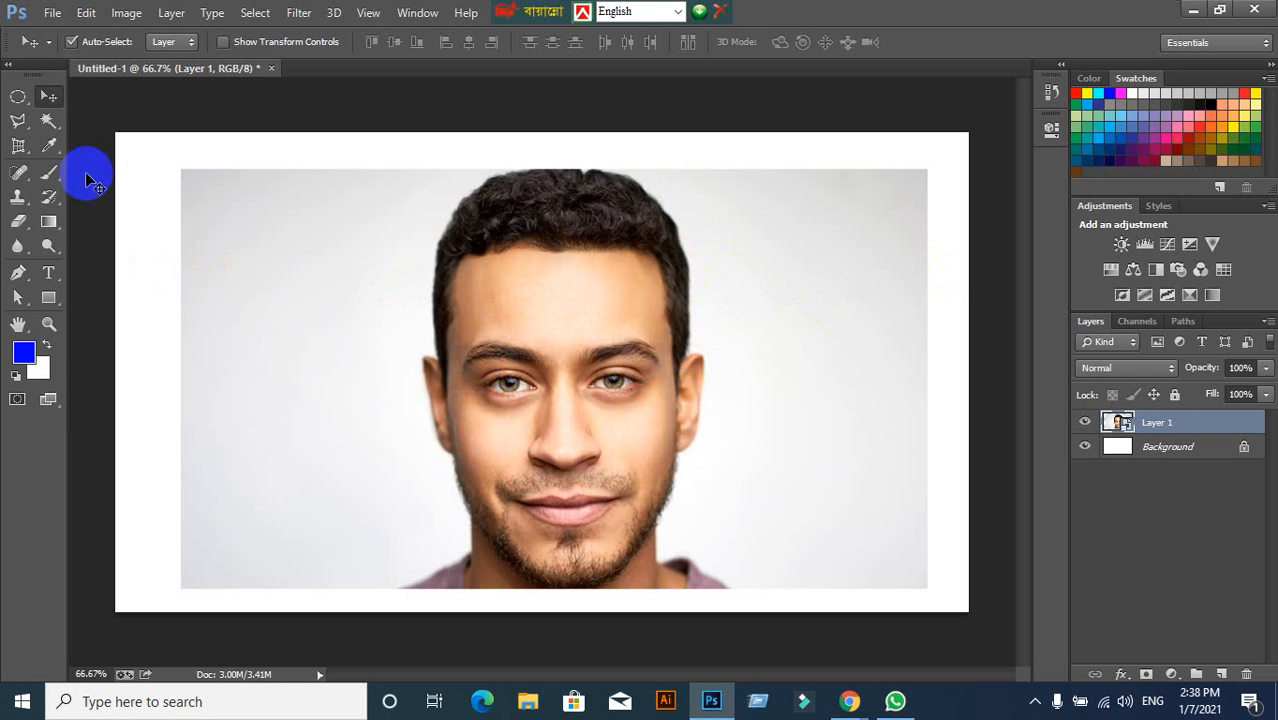
Mark a rectangular area across the face of the smart object with the Rectangular Marquee tool, and deselect it.
{"action": "left_click", "coordinate": [18, 96]}
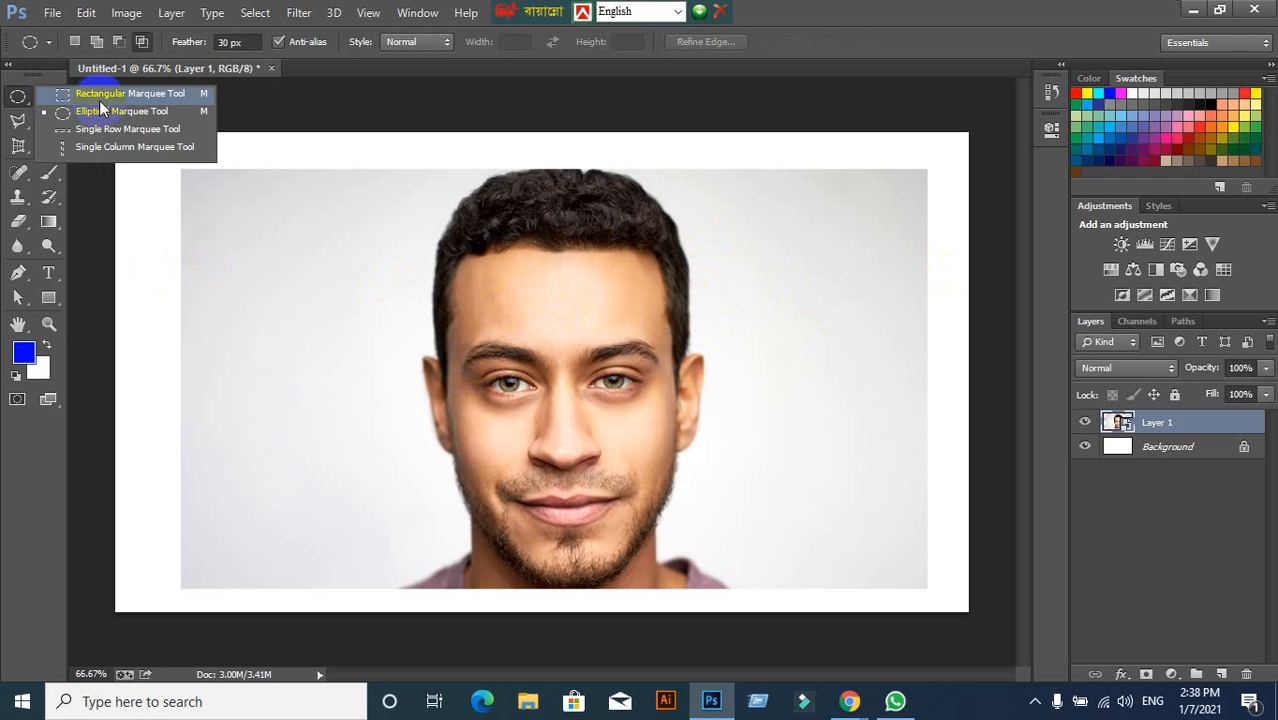
{"action": "left_click", "coordinate": [95, 96]}
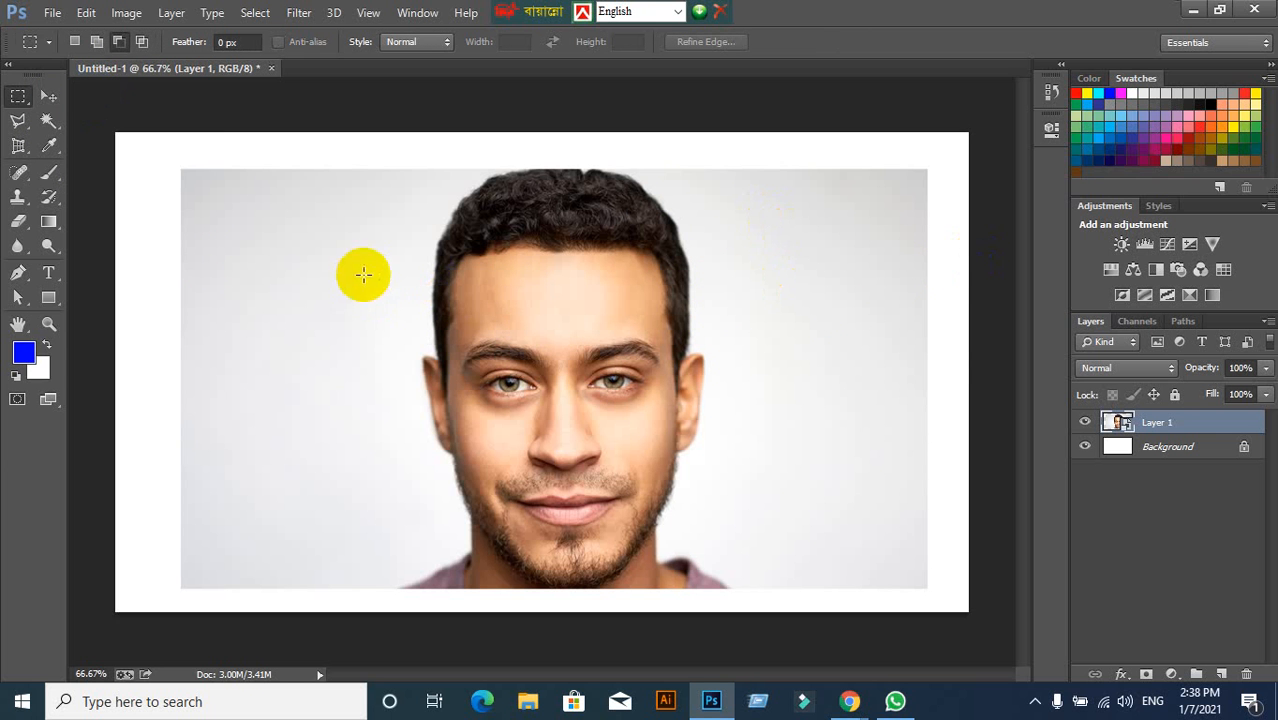
{"action": "left_click_drag", "start_coordinate": [336, 258], "coordinate": [572, 470]}
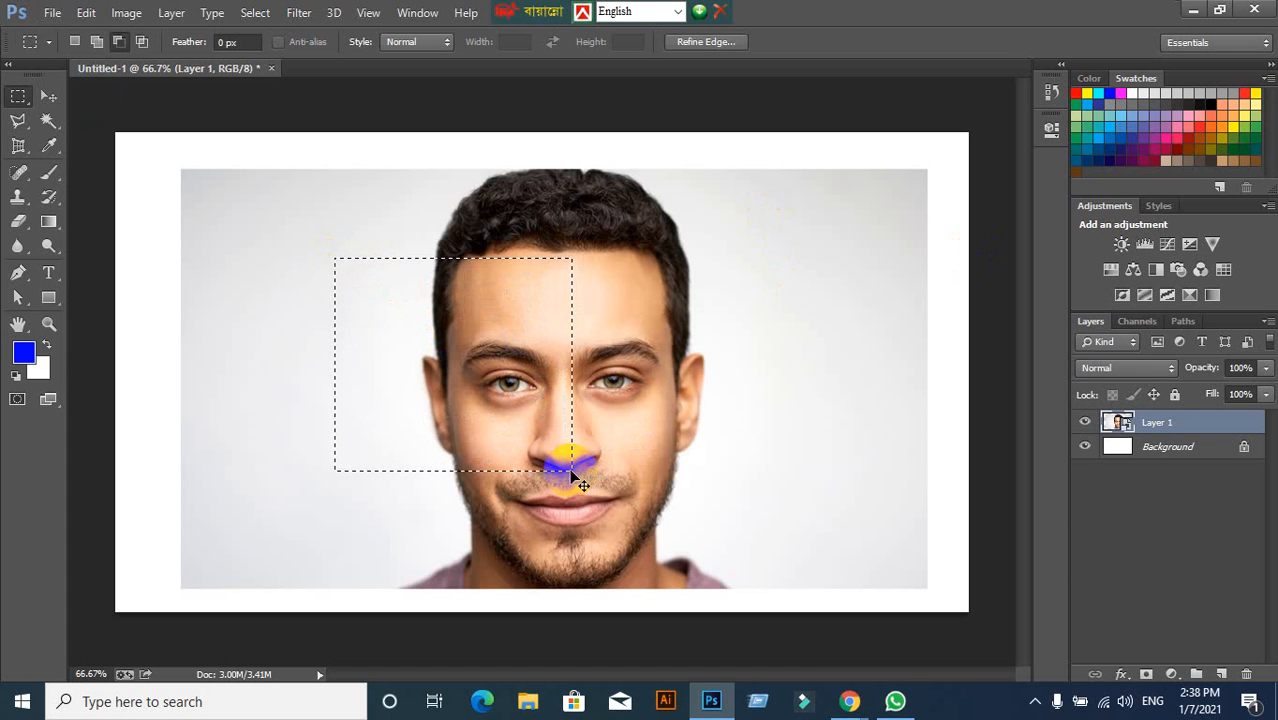
{"action": "key", "text": "ctrl+d"}
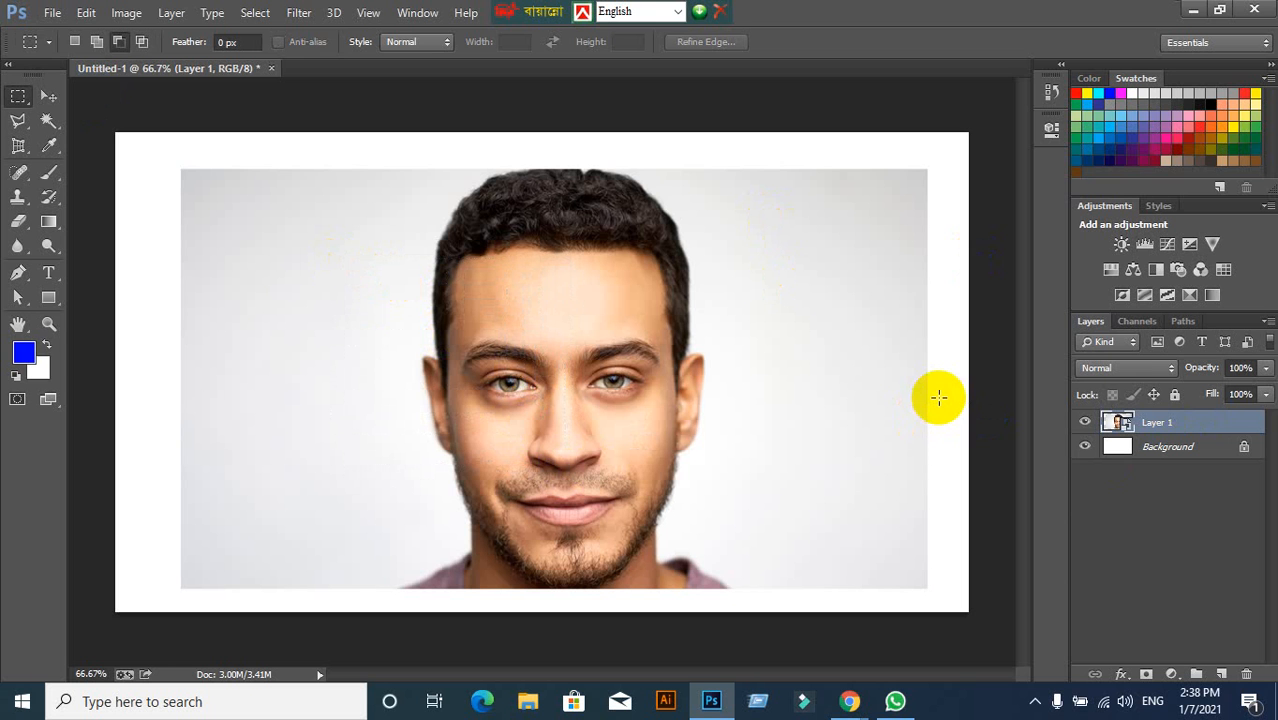
Open the portrait smart object's contents for editing, with the Rectangular Marquee tool active.
{"action": "double_click", "coordinate": [1127, 425]}
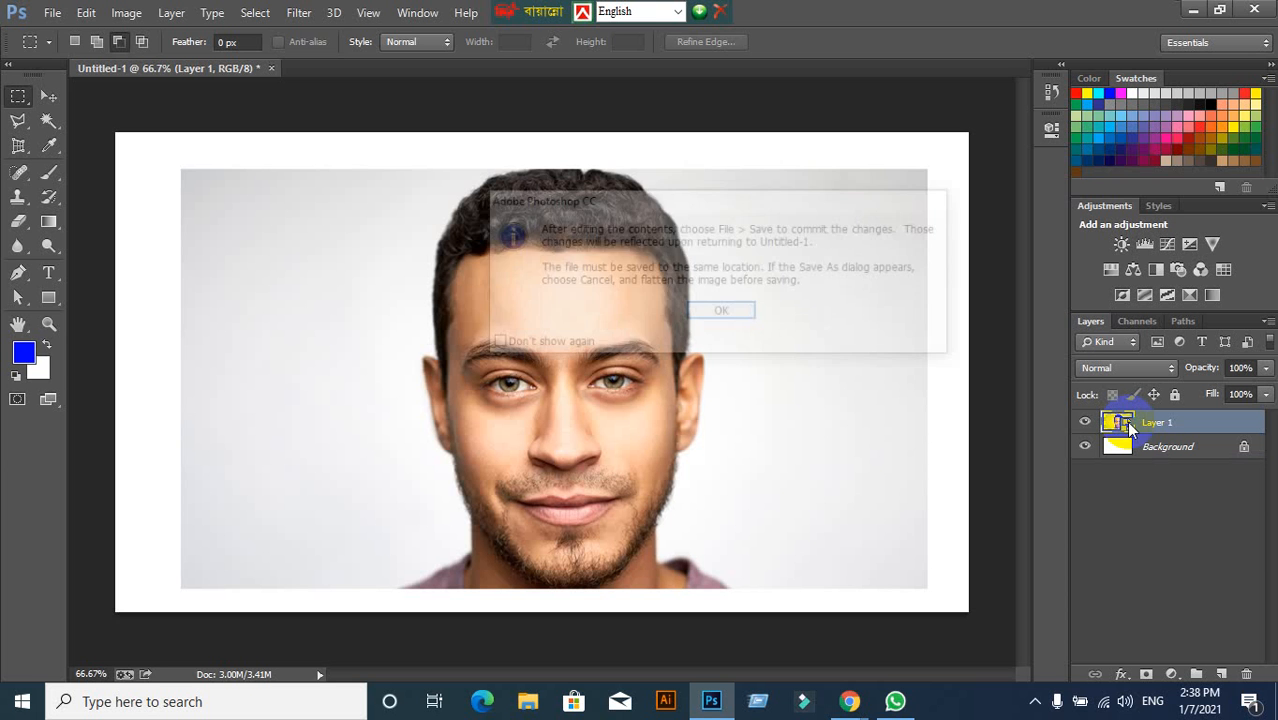
{"action": "left_click", "coordinate": [739, 313]}
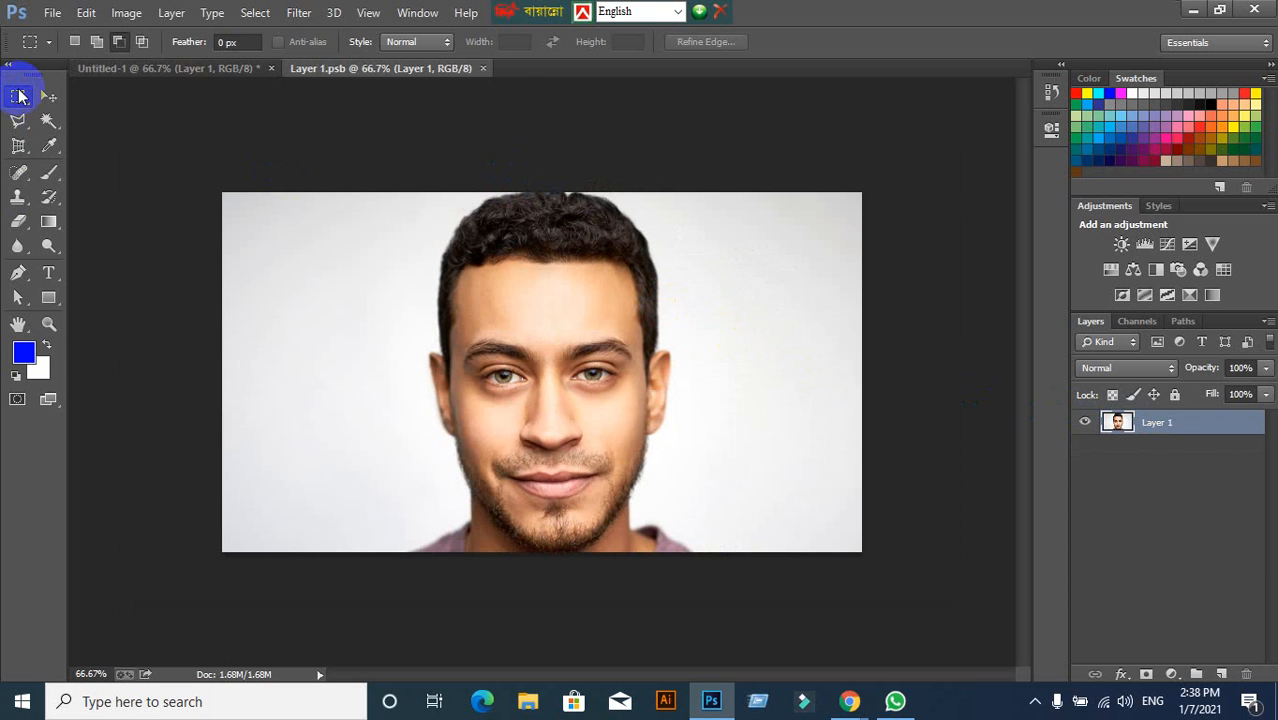
{"action": "right_click", "coordinate": [19, 96]}
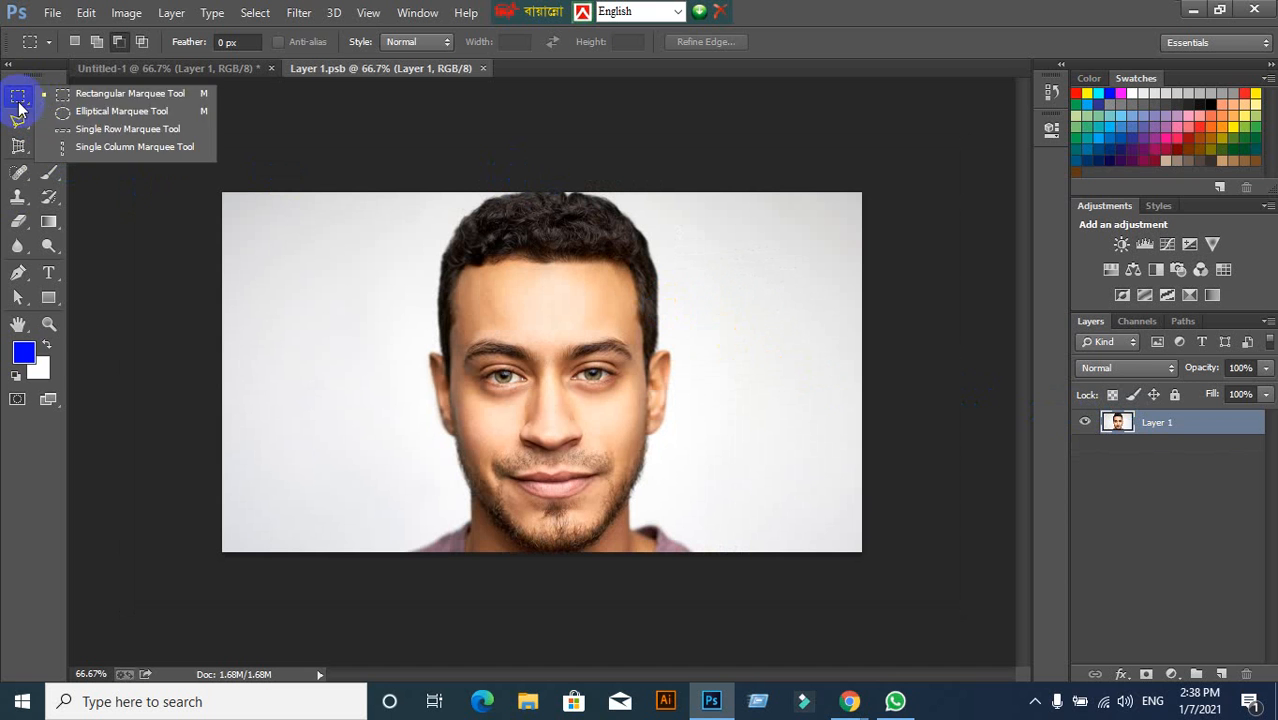
{"action": "left_click", "coordinate": [77, 97]}
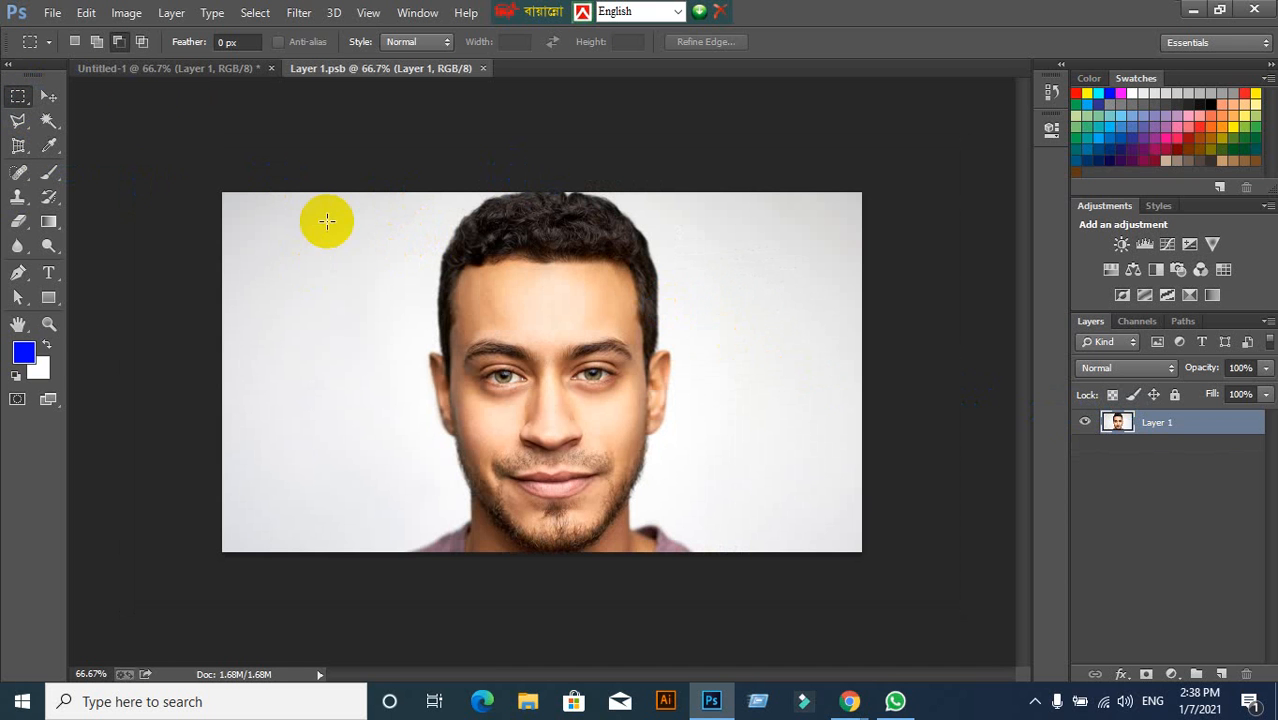
Select the man with the Quick Selection tool at brush size 175, delete him, and close Layer 1.psb with the changes saved.
{"action": "right_click", "coordinate": [48, 120]}
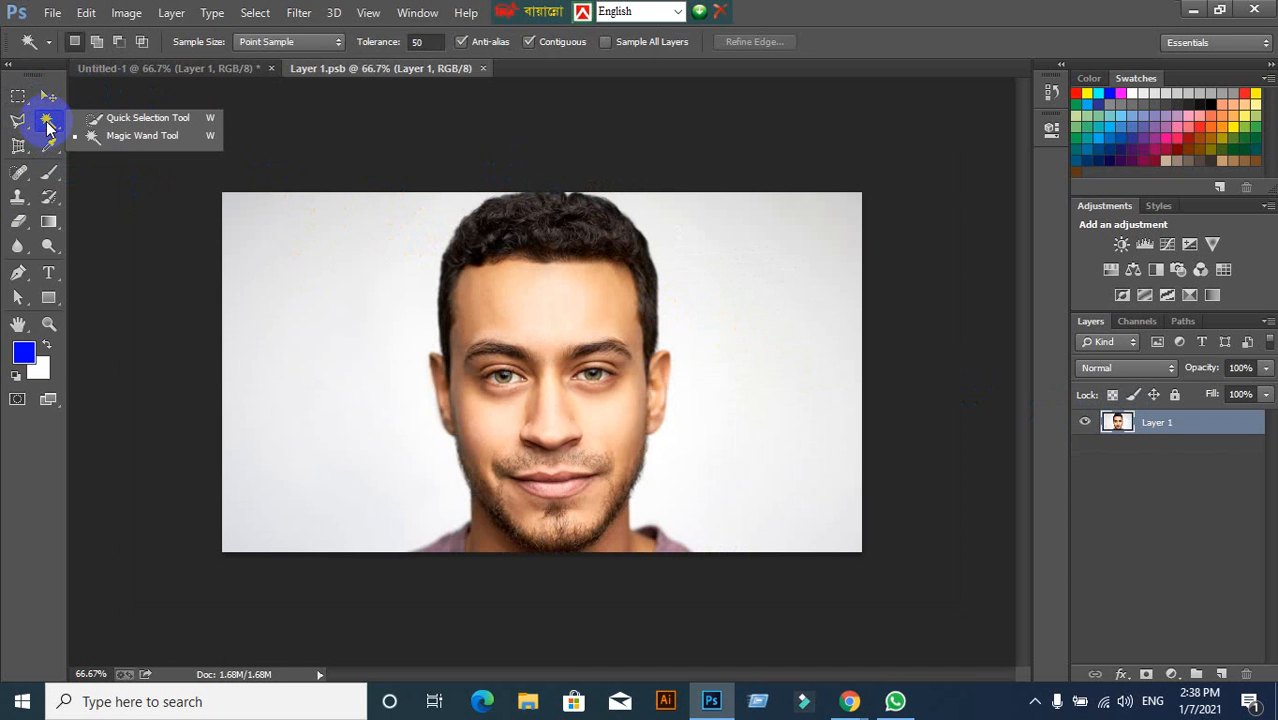
{"action": "left_click", "coordinate": [117, 118]}
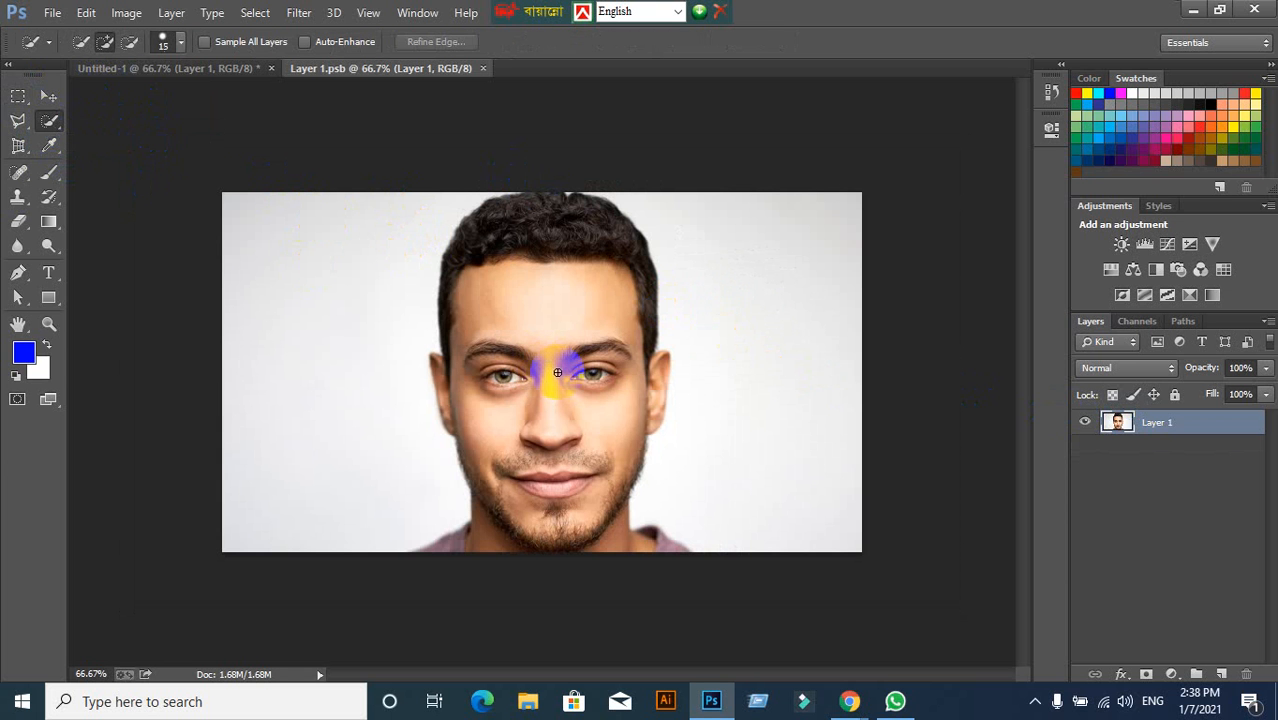
{"action": "key", "text": "bracketright"}
{"action": "key", "text": "bracketright"}
{"action": "key", "text": "bracketright"}
{"action": "key", "text": "bracketright"}
{"action": "key", "text": "bracketright"}
{"action": "key", "text": "bracketright"}
{"action": "key", "text": "bracketright"}
{"action": "key", "text": "bracketright"}
{"action": "key", "text": "bracketright"}
{"action": "key", "text": "bracketright"}
{"action": "key", "text": "bracketright"}
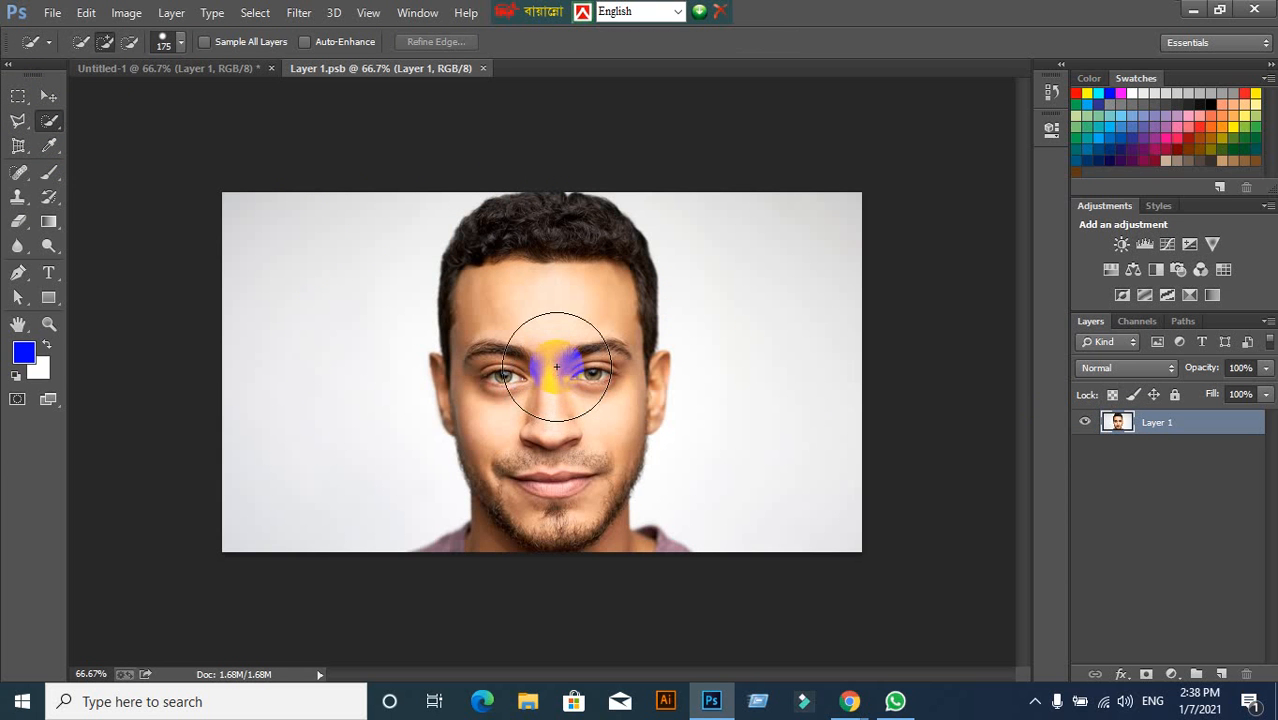
{"action": "left_click", "coordinate": [555, 357]}
{"action": "mouse_move", "coordinate": [555, 357]}
{"action": "left_mouse_down"}
{"action": "mouse_move", "coordinate": [542, 285]}
{"action": "mouse_move", "coordinate": [530, 505]}
{"action": "mouse_move", "coordinate": [633, 553]}
{"action": "mouse_move", "coordinate": [608, 574]}
{"action": "mouse_move", "coordinate": [625, 579]}
{"action": "left_mouse_up"}
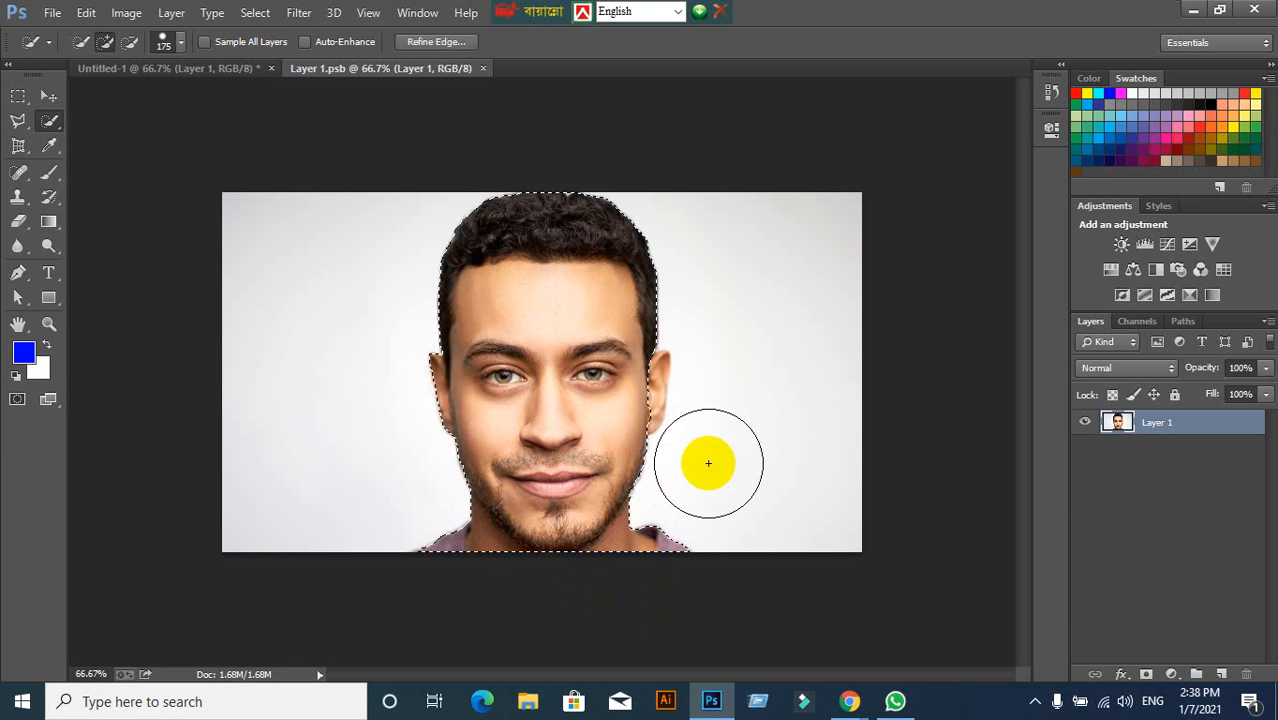
{"action": "key", "text": "Delete"}
{"action": "key", "text": "ctrl+d"}
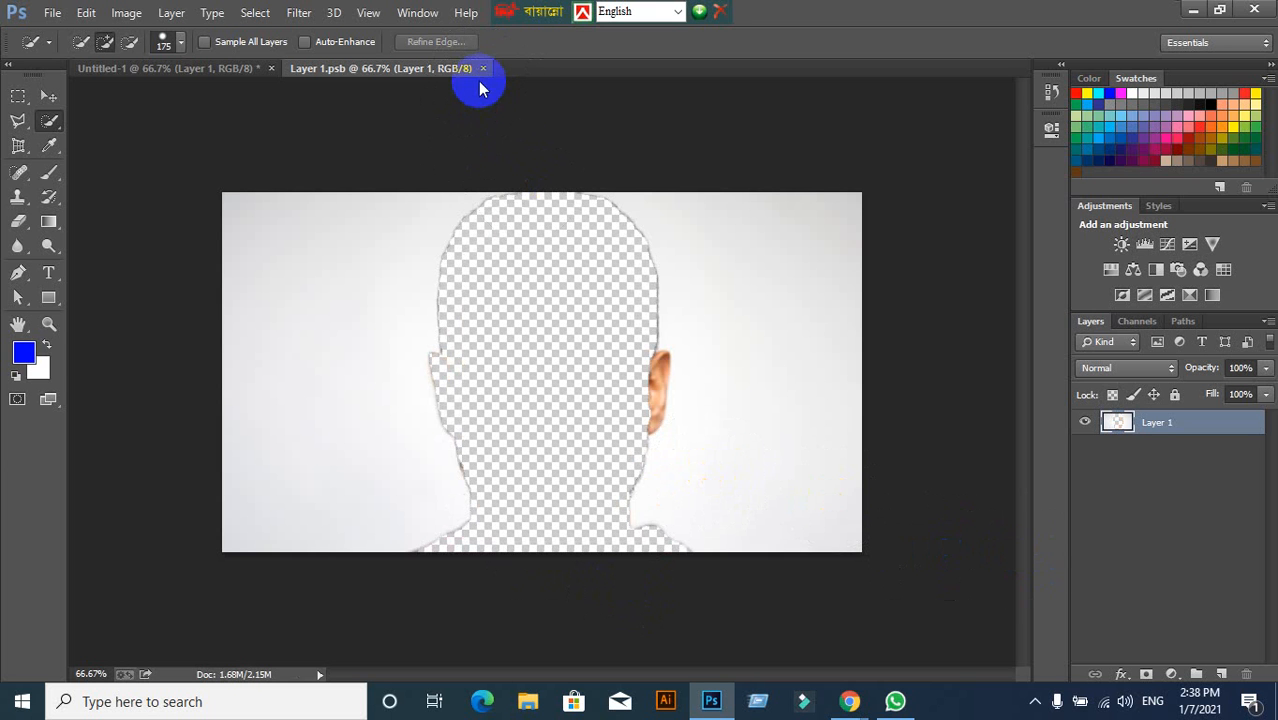
{"action": "left_click", "coordinate": [485, 71]}
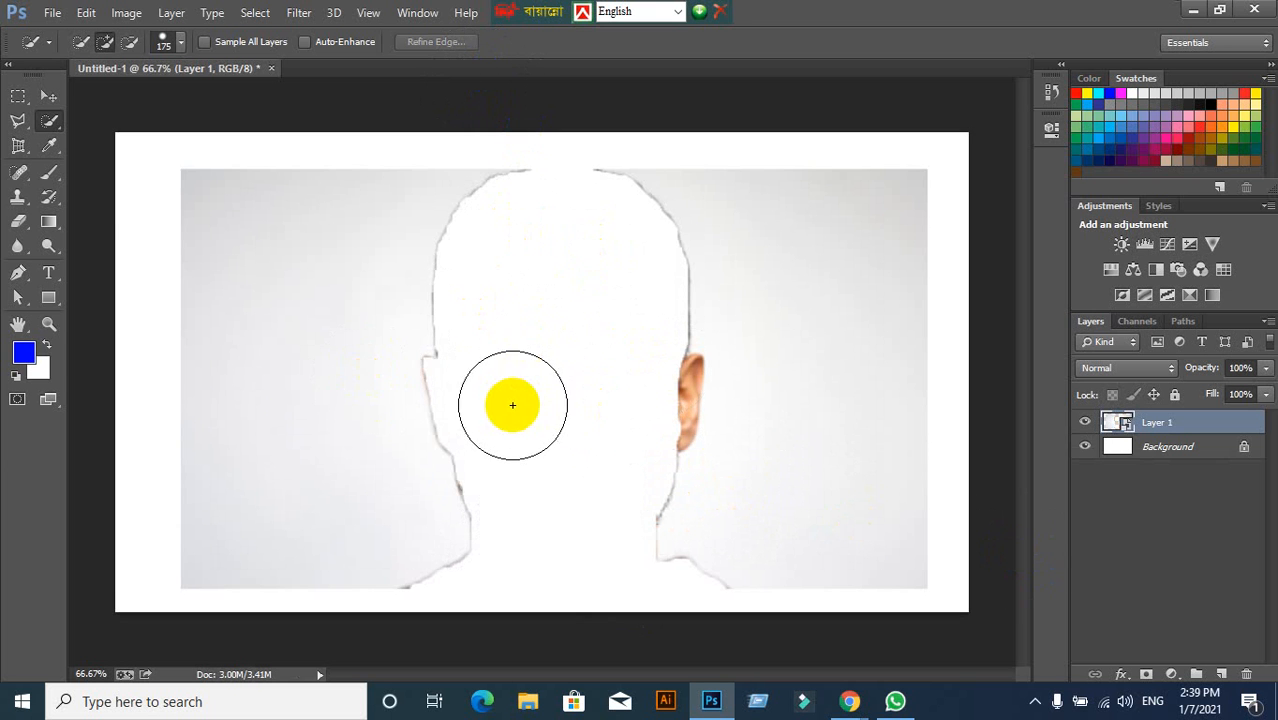
Hide and show the Background layer in Untitled-1, and delete the portrait smart object layer.
{"action": "left_click", "coordinate": [48, 95]}
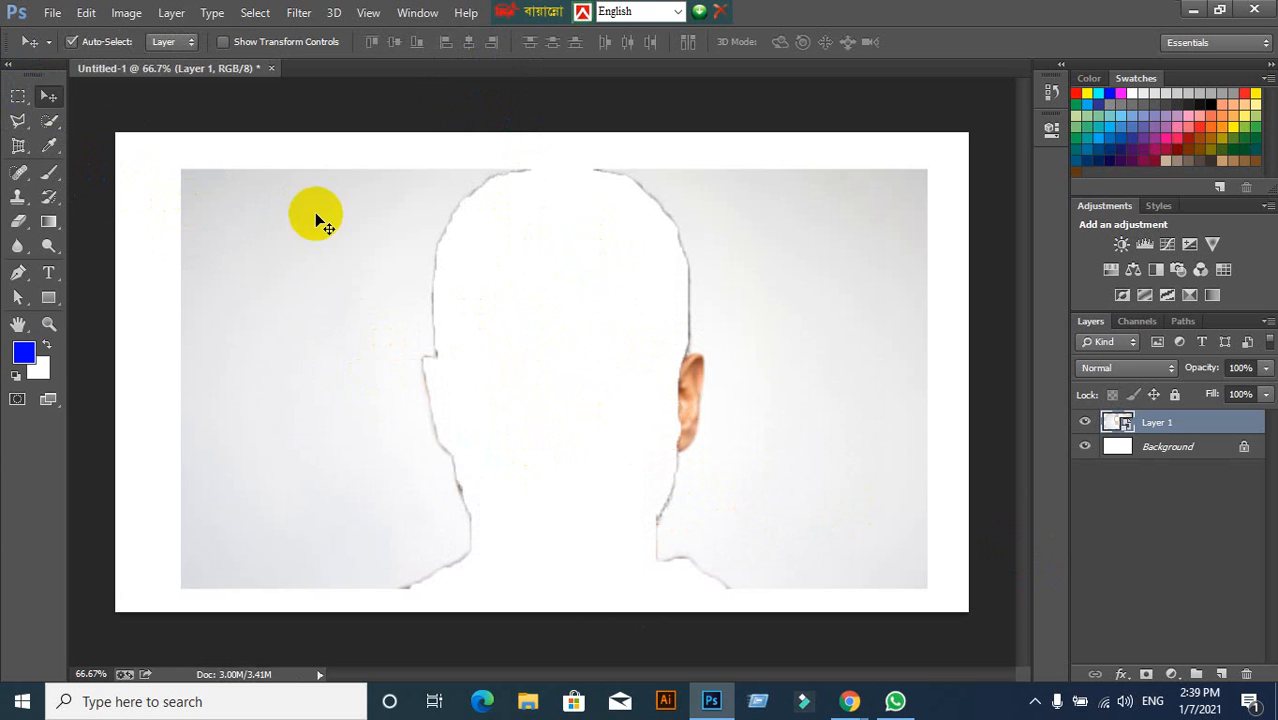
{"action": "left_click", "coordinate": [1086, 446]}
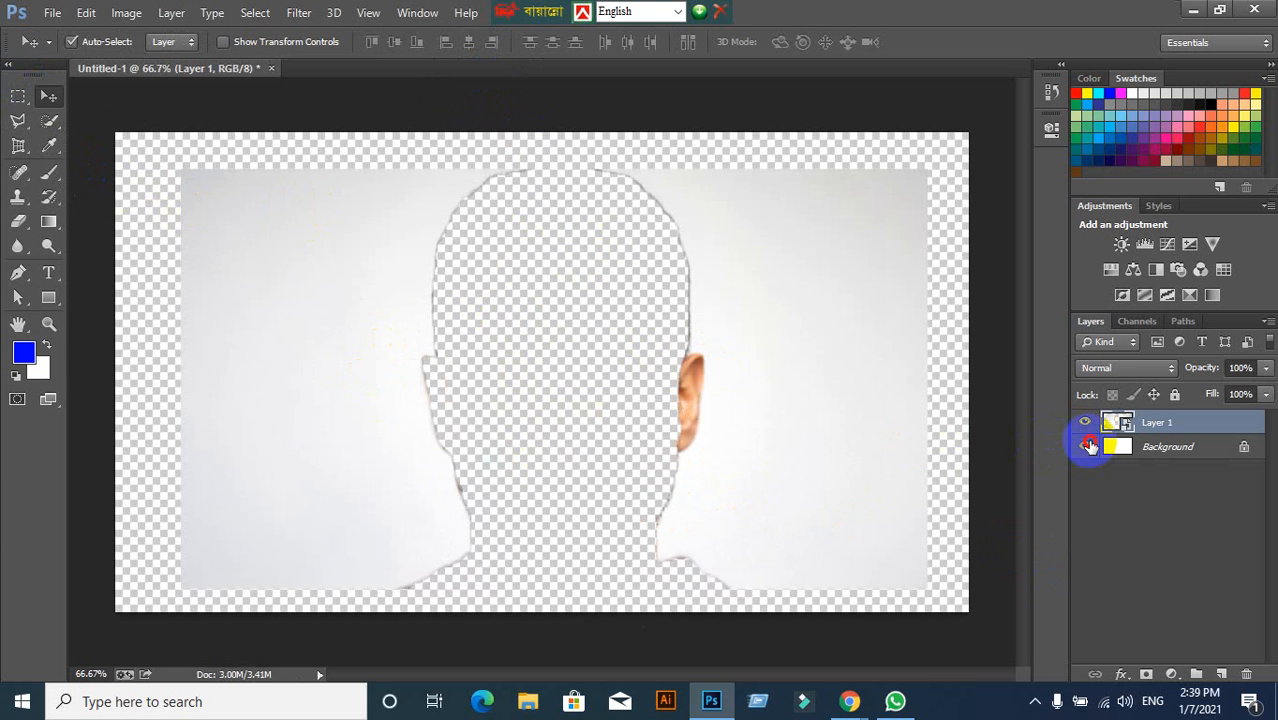
{"action": "left_click", "coordinate": [1089, 446]}
{"action": "left_click_drag", "start_coordinate": [913, 443], "coordinate": [799, 449]}
{"action": "key", "text": "Delete"}
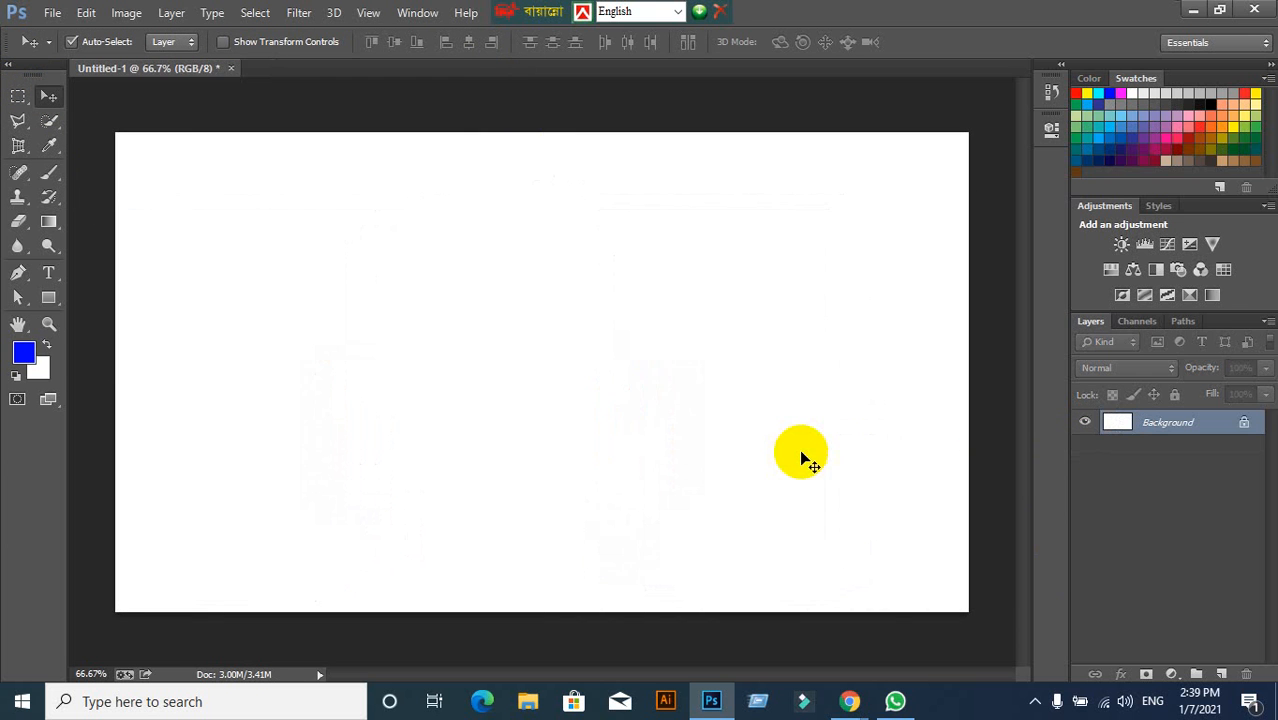
Add a new layer and fill it with the blue foreground colour.
{"action": "left_click", "coordinate": [1221, 676]}
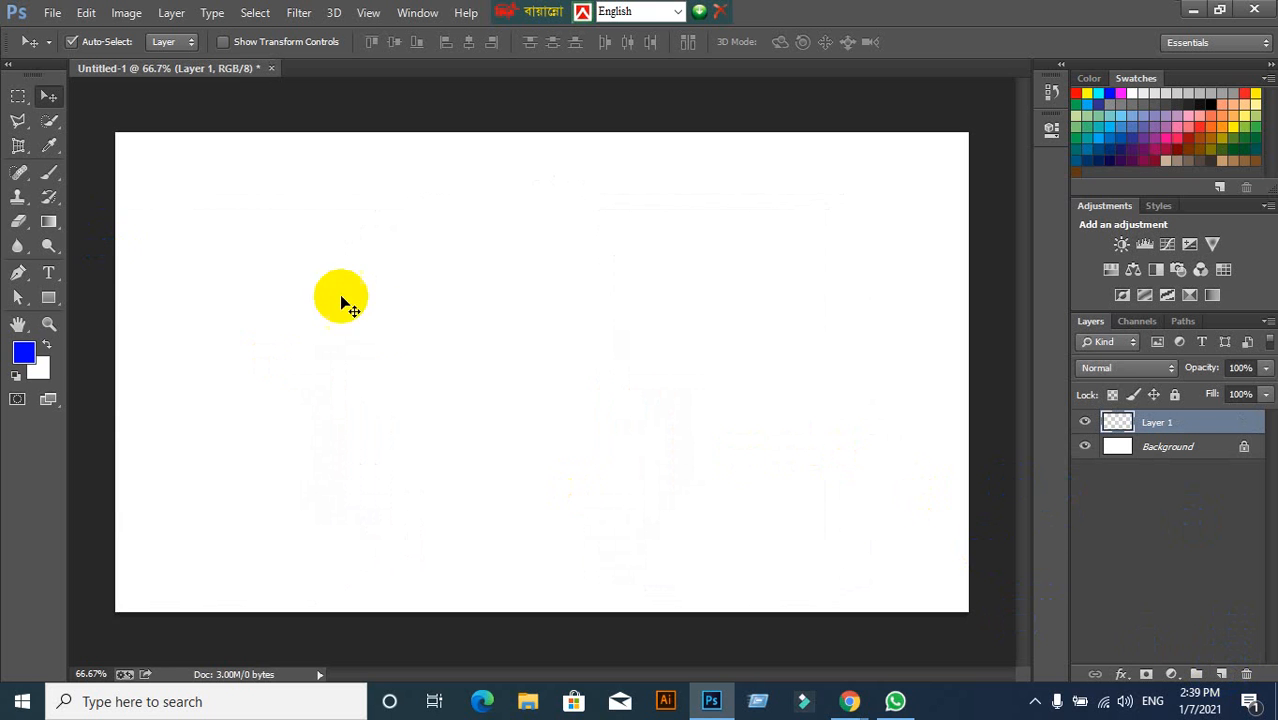
{"action": "left_click", "coordinate": [19, 97]}
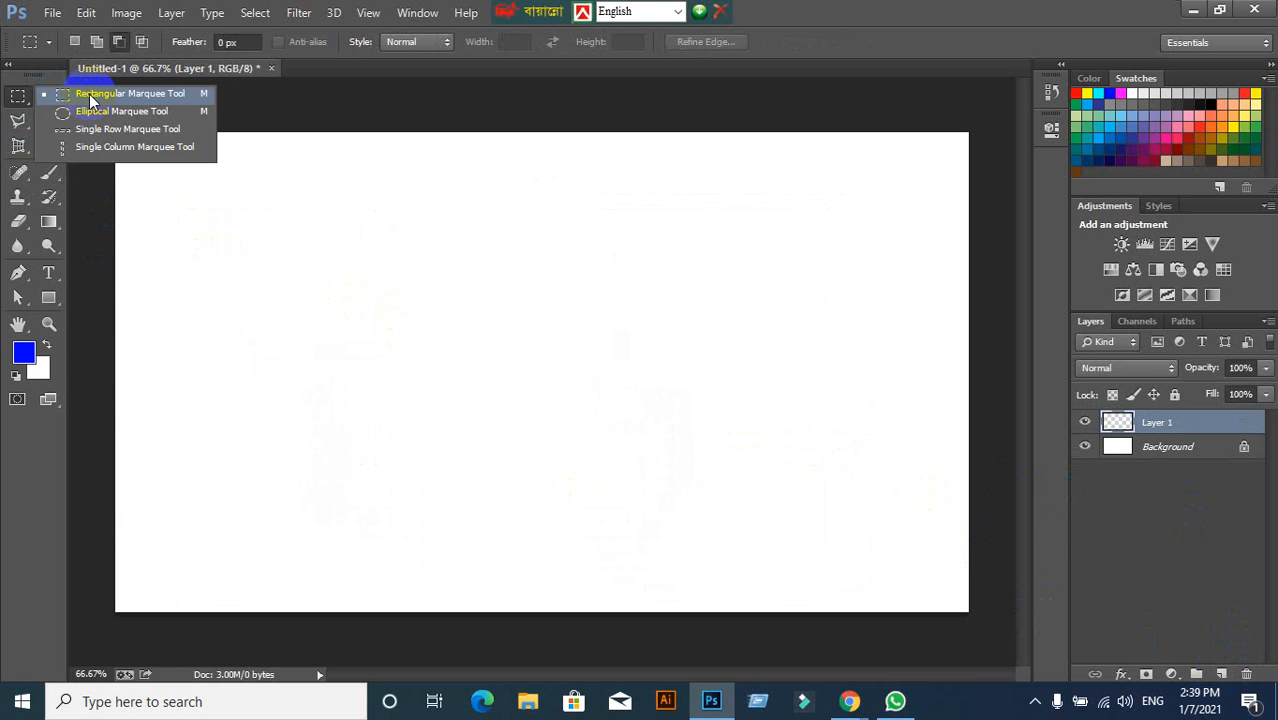
{"action": "left_click", "coordinate": [92, 95]}
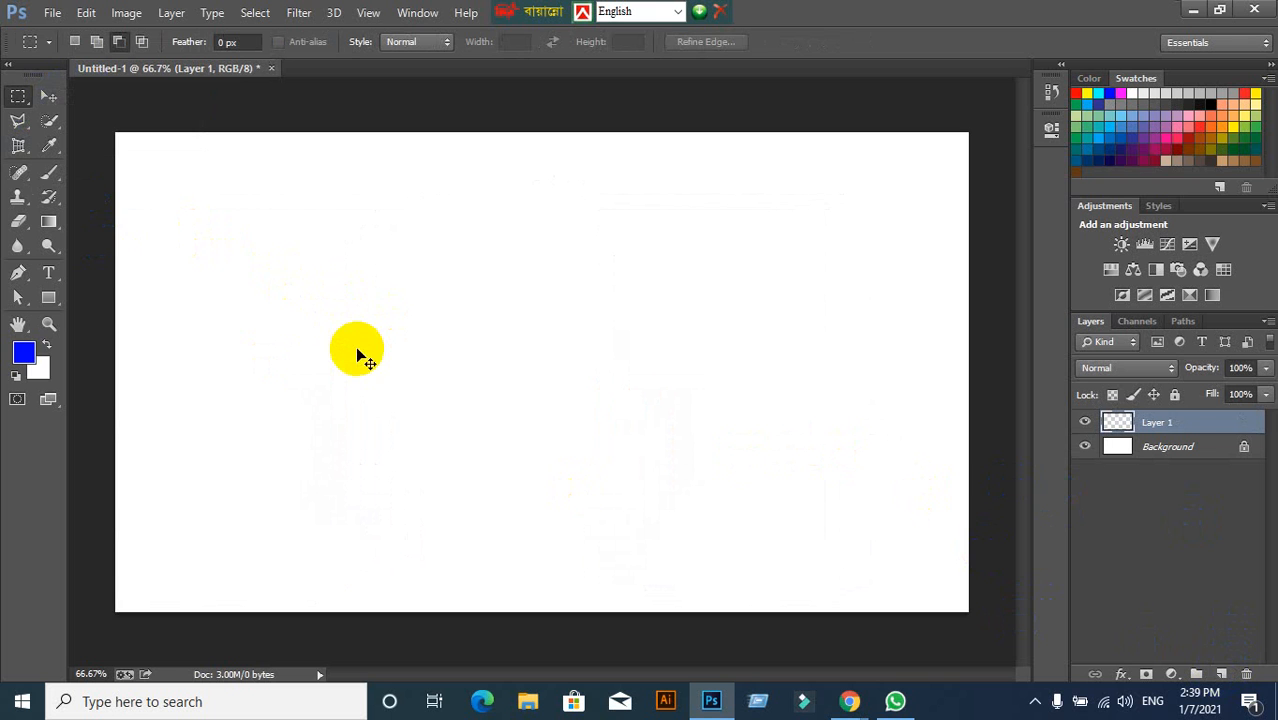
{"action": "key", "text": "alt+BackSpace"}
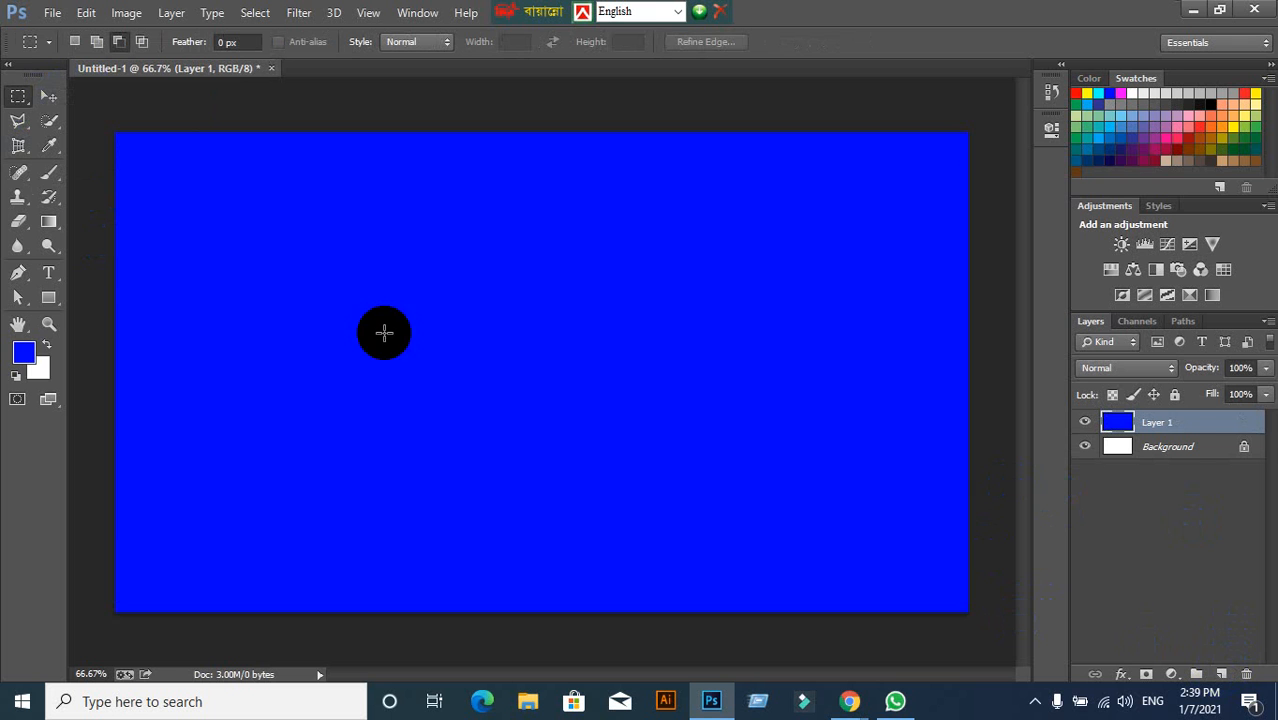
Try to draw rectangular marquee selections on the blue Layer 1.
{"action": "left_click", "coordinate": [16, 96]}
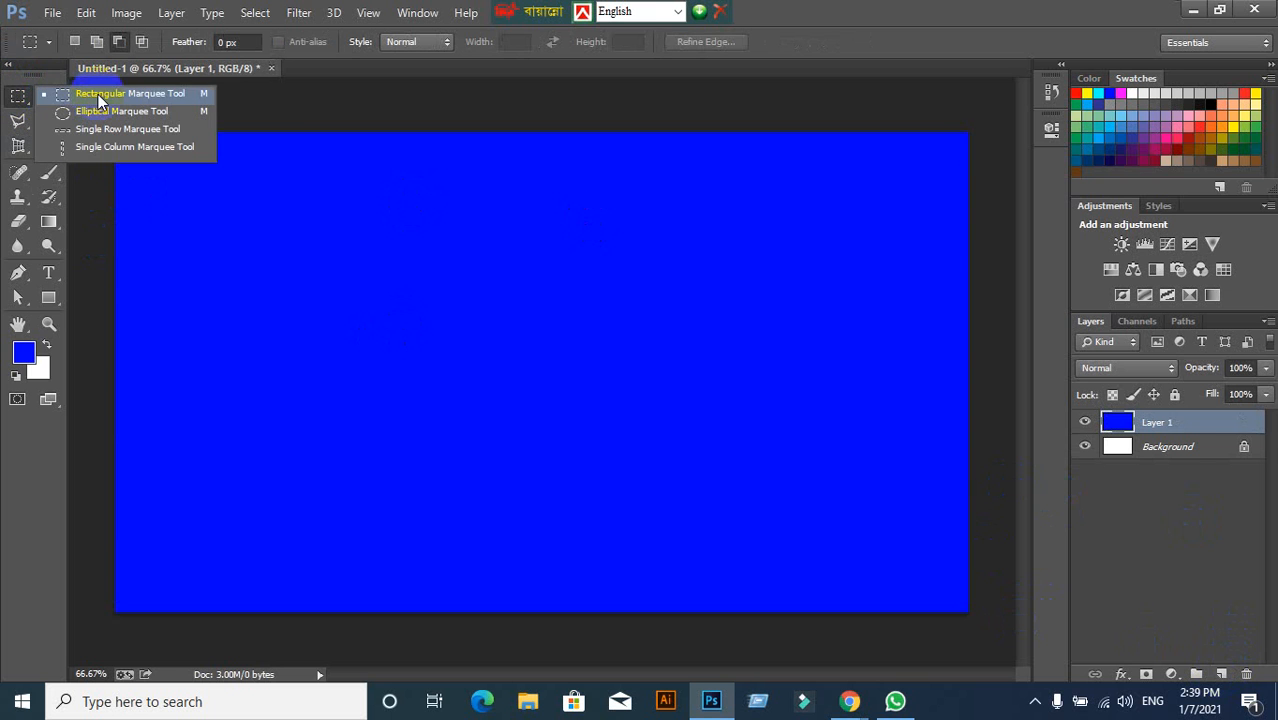
{"action": "left_click", "coordinate": [64, 94]}
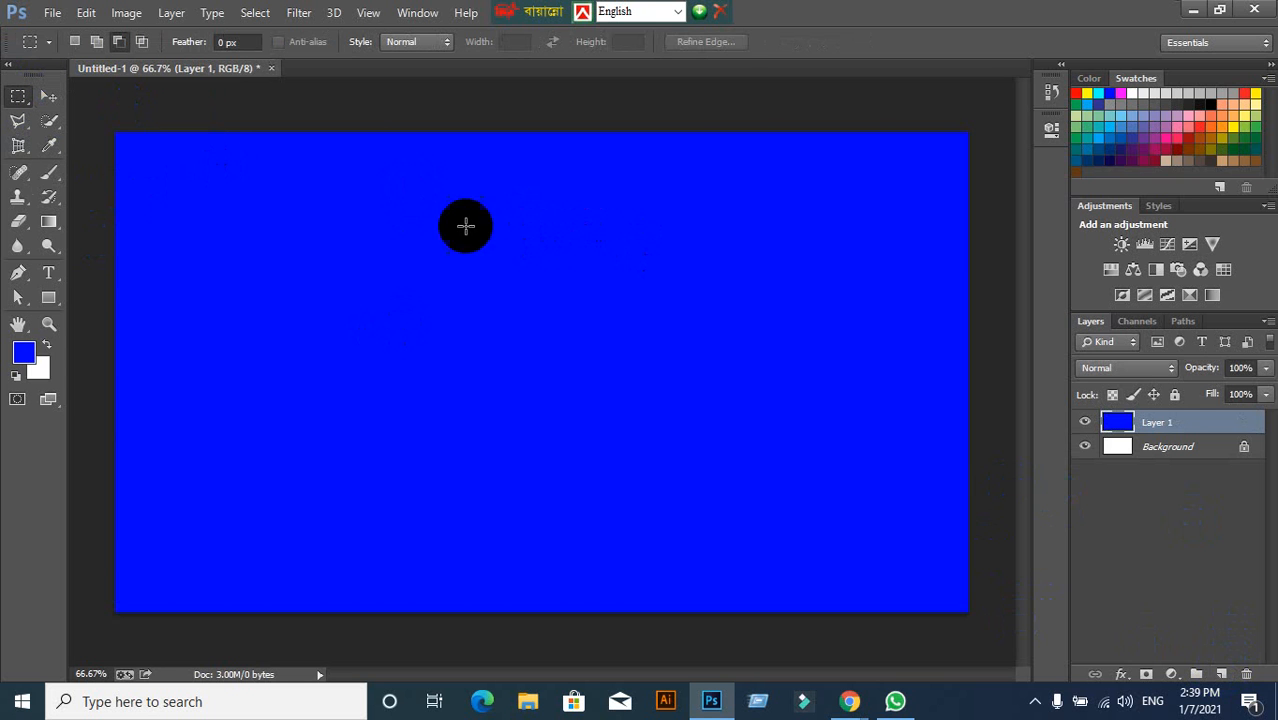
{"action": "left_click_drag", "start_coordinate": [366, 204], "coordinate": [432, 282]}
{"action": "left_click_drag", "start_coordinate": [476, 325], "coordinate": [602, 428]}
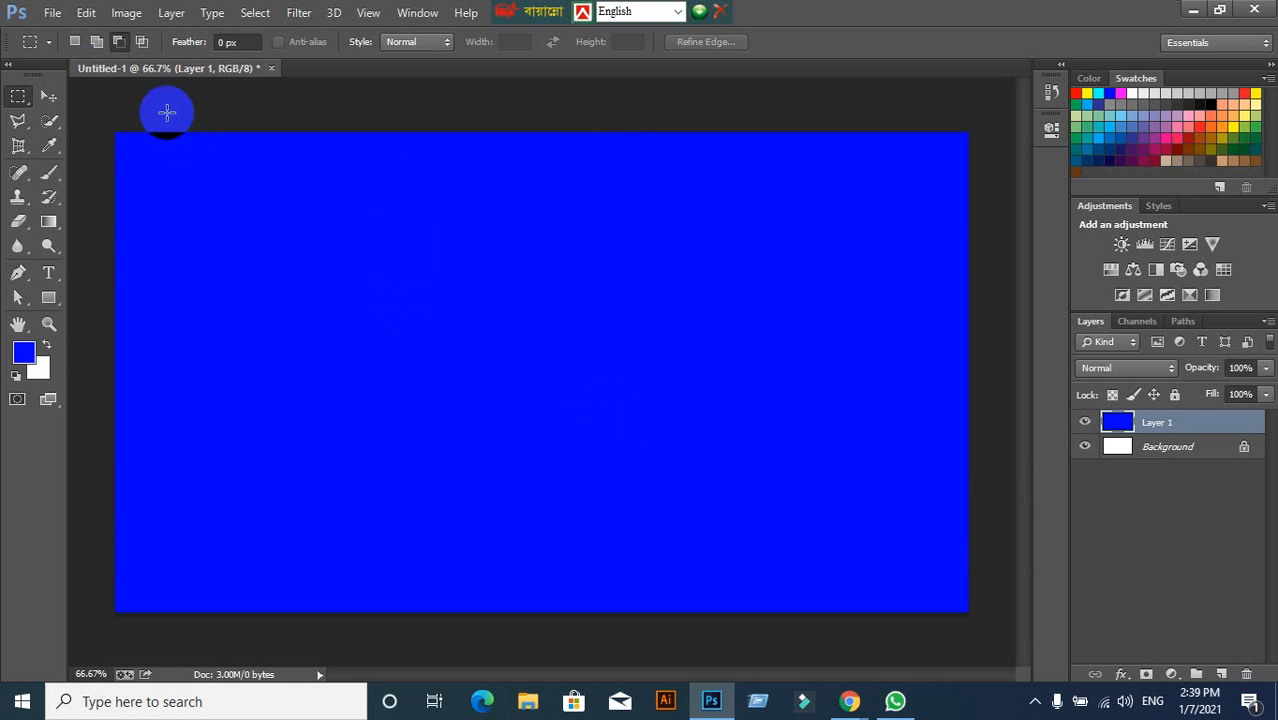
Convert the blue Layer 1 to a smart object with the Move tool active, and open its contents for editing.
{"action": "left_click", "coordinate": [48, 95]}
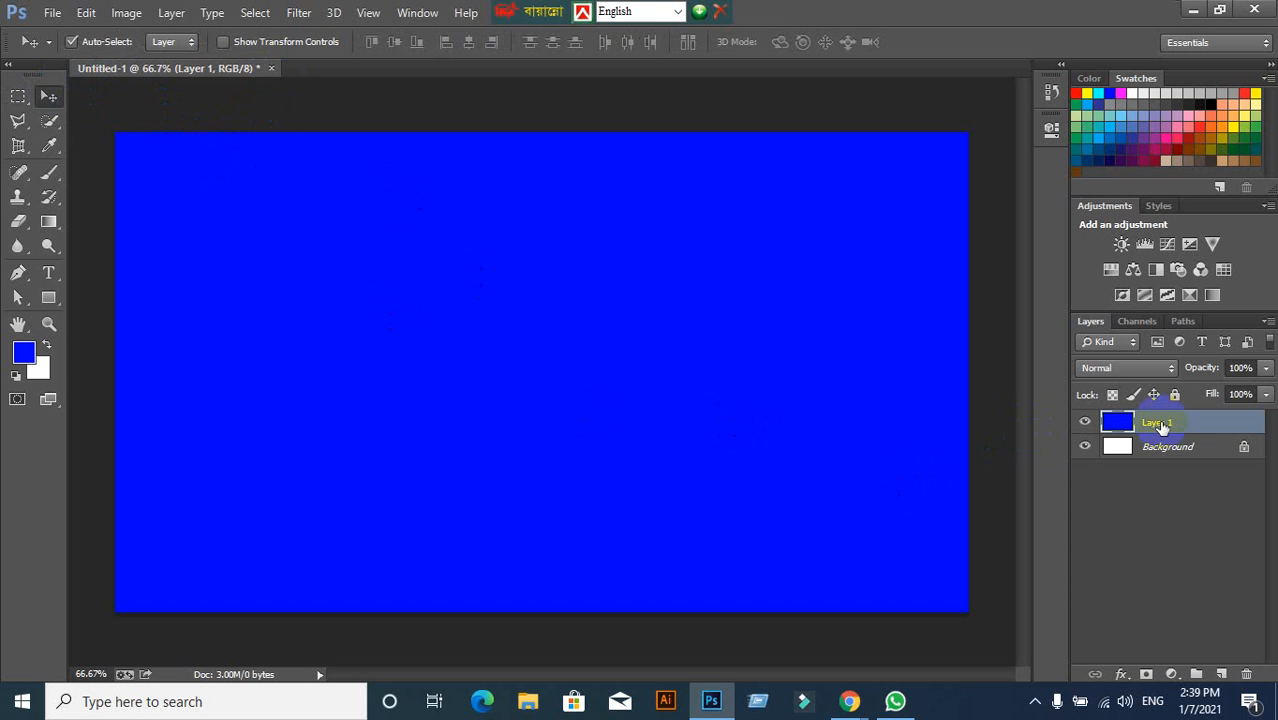
{"action": "right_click", "coordinate": [1202, 423]}
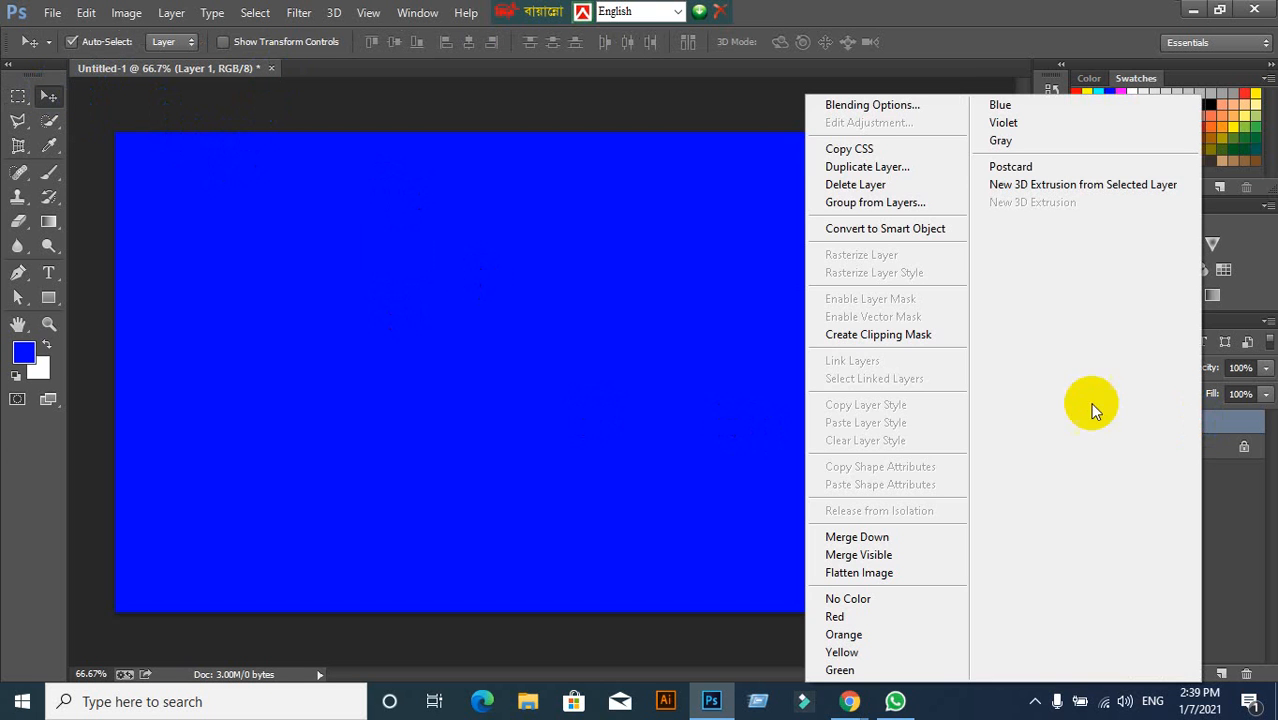
{"action": "left_click", "coordinate": [883, 230]}
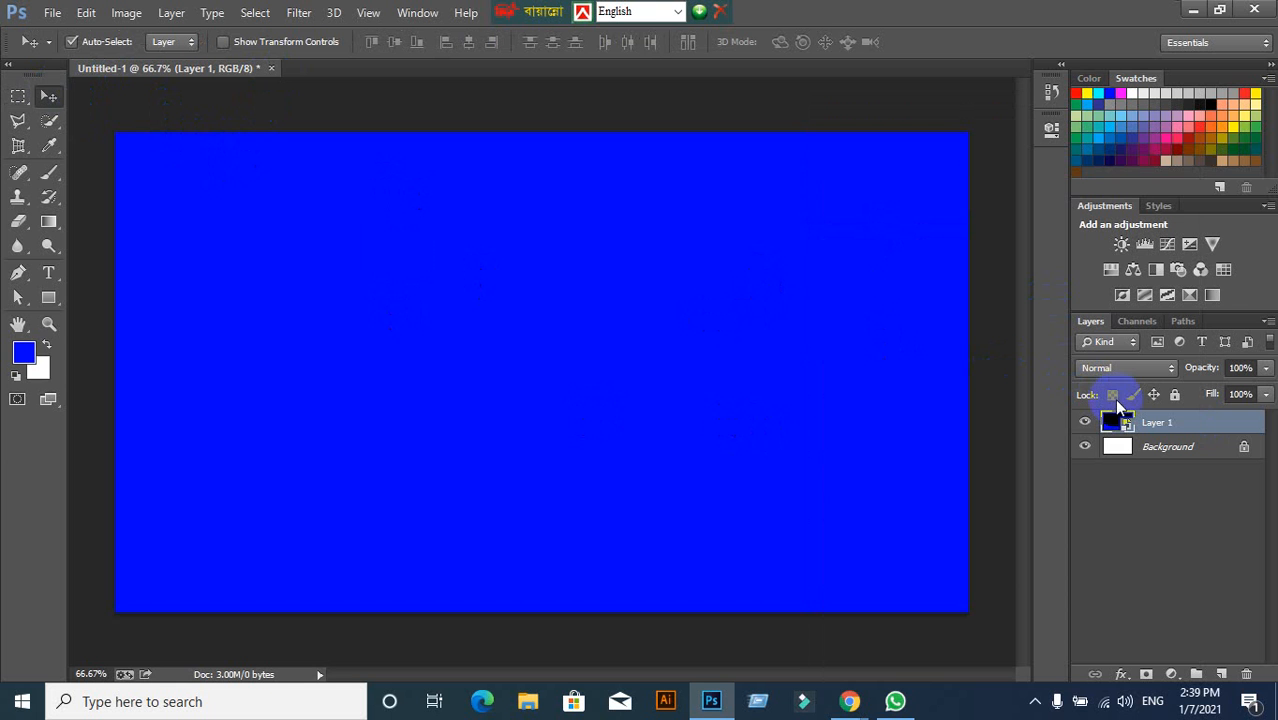
{"action": "double_click", "coordinate": [1118, 422]}
{"action": "left_click", "coordinate": [713, 317]}
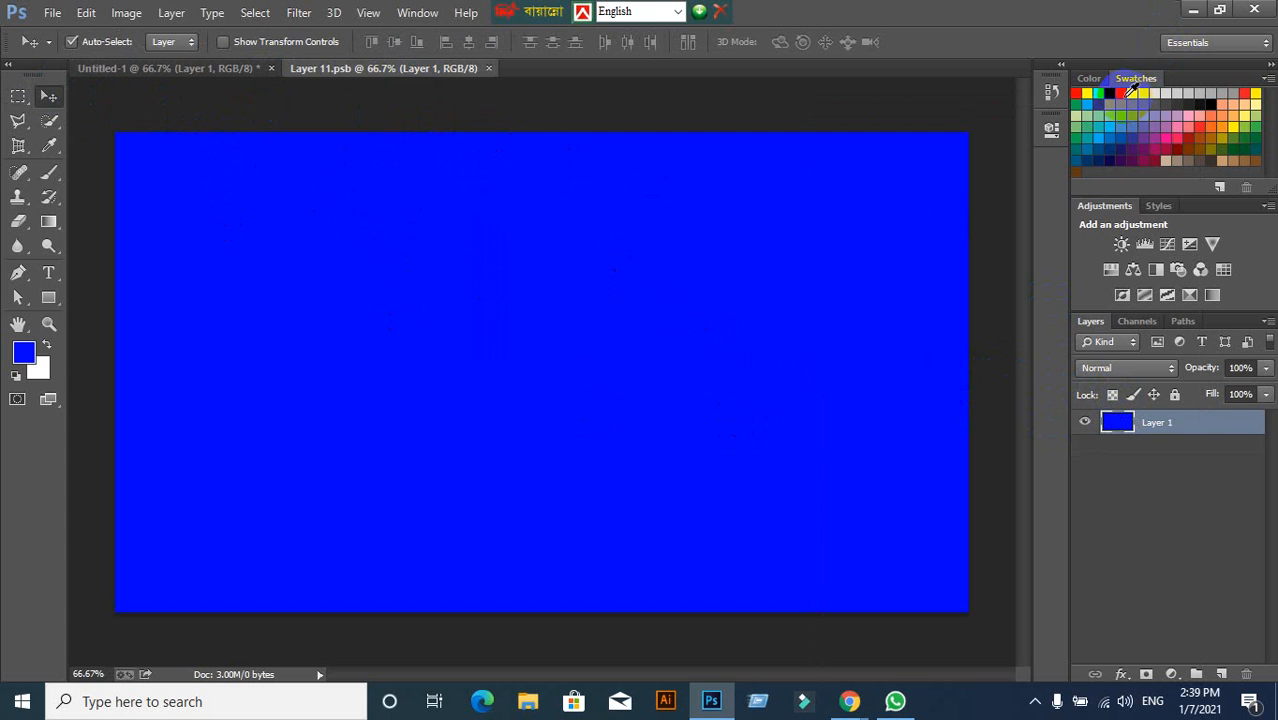
Fill the smart object's contents with magenta, then save and close Layer 11.psb.
{"action": "key", "text": "alt+BackSpace"}
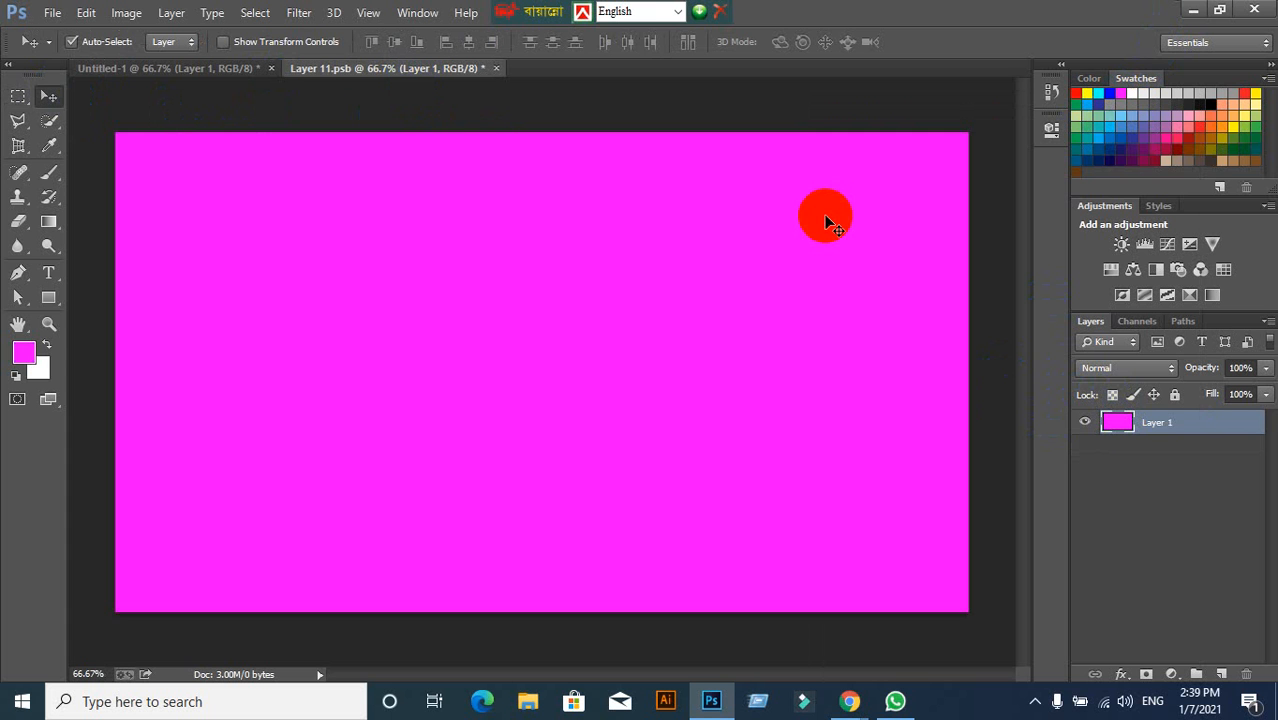
{"action": "key", "text": "ctrl+s"}
{"action": "left_click", "coordinate": [487, 68]}
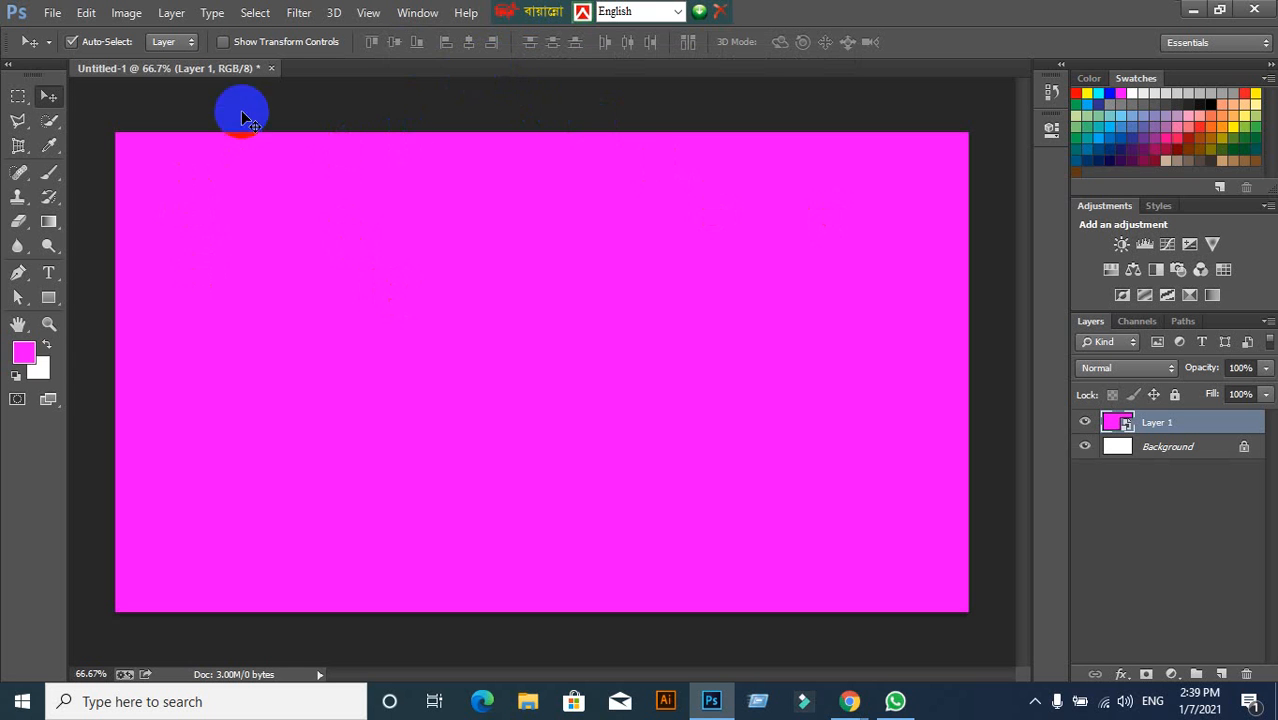
Close Untitled-1 without saving, and switch to the Chrome window with the floating language bar moved clear of its tabs.
{"action": "left_click", "coordinate": [271, 69]}
{"action": "left_click", "coordinate": [626, 278]}
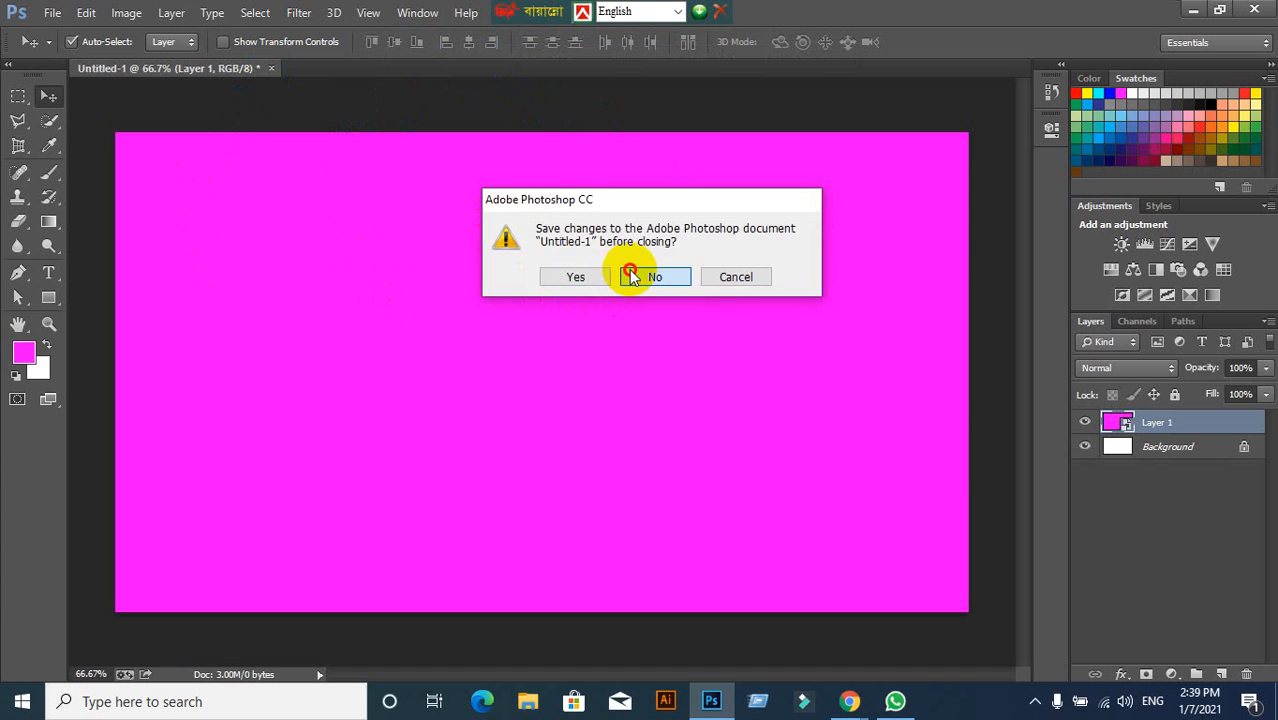
{"action": "left_click", "coordinate": [1192, 10]}
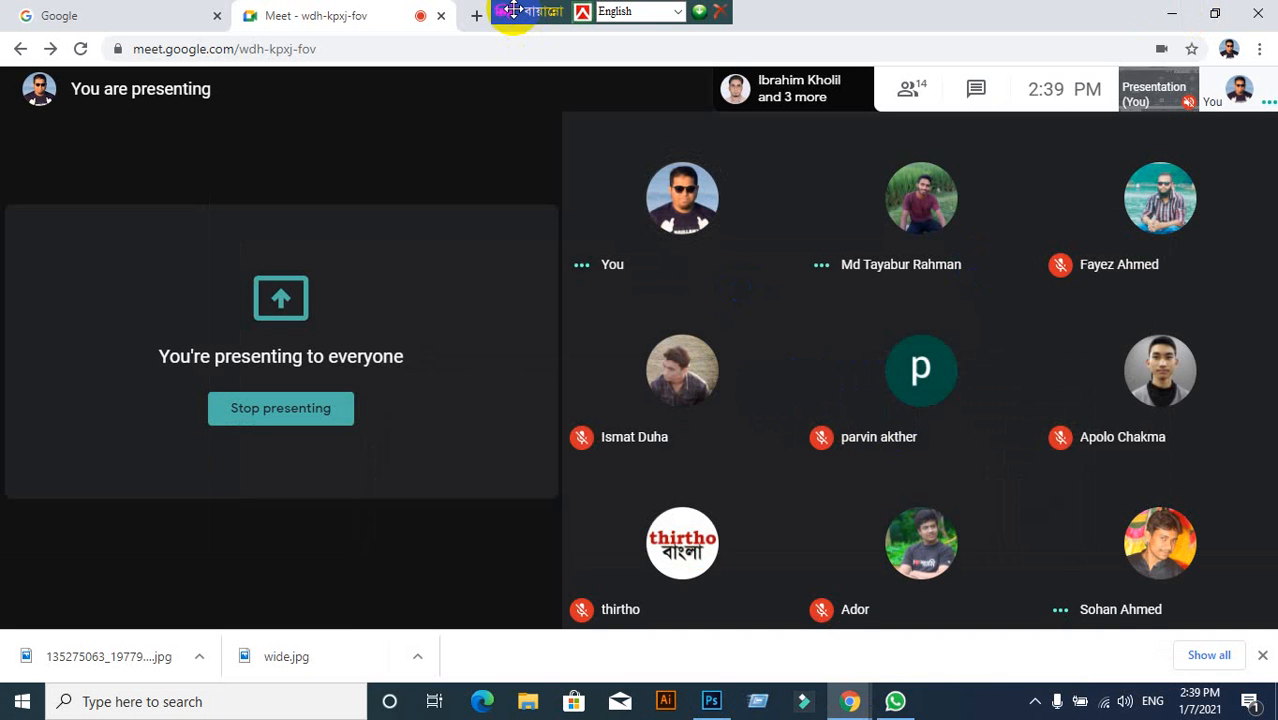
{"action": "left_click_drag", "start_coordinate": [550, 10], "coordinate": [1015, 8]}
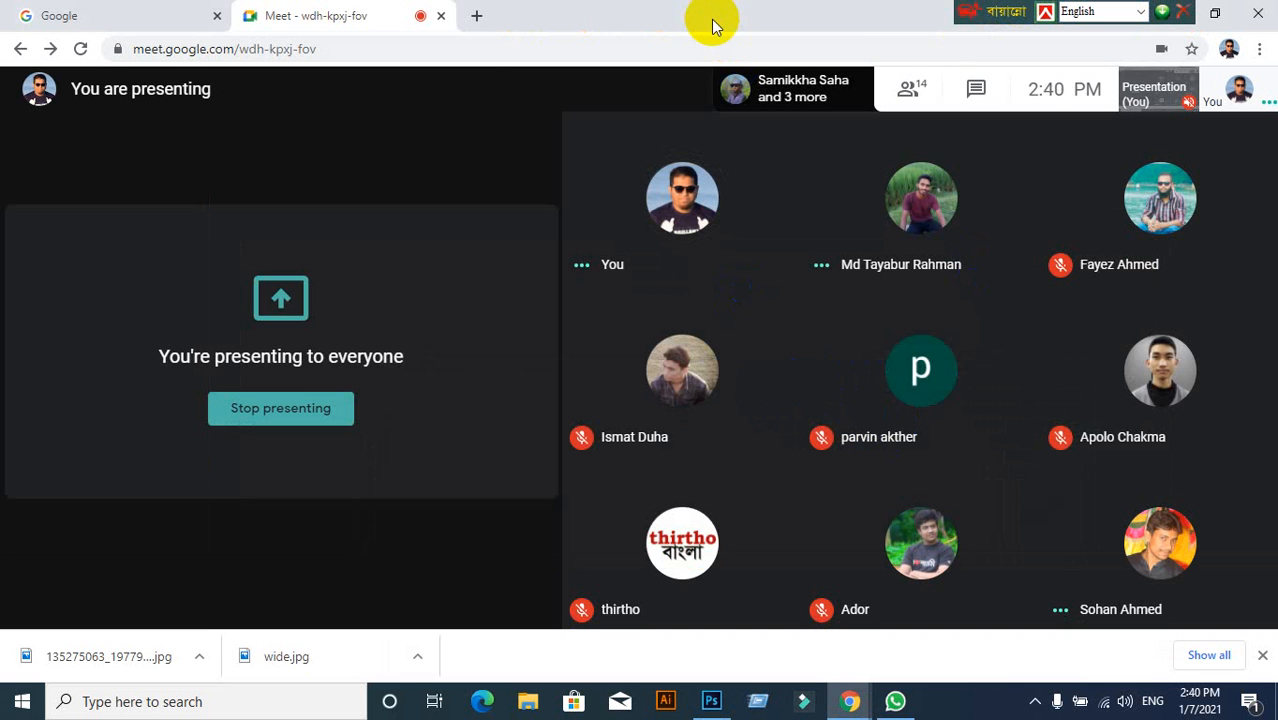
{"action": "left_click", "coordinate": [479, 17]}
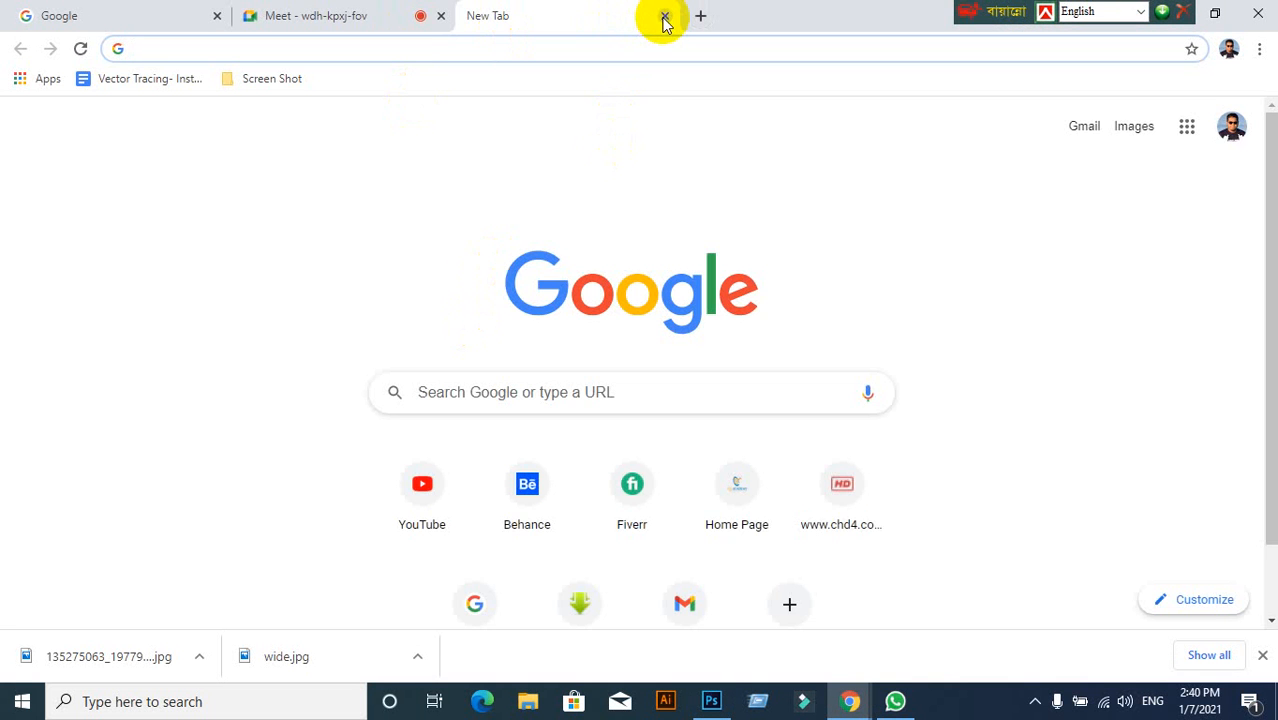
{"action": "key", "text": "ctrl+w"}
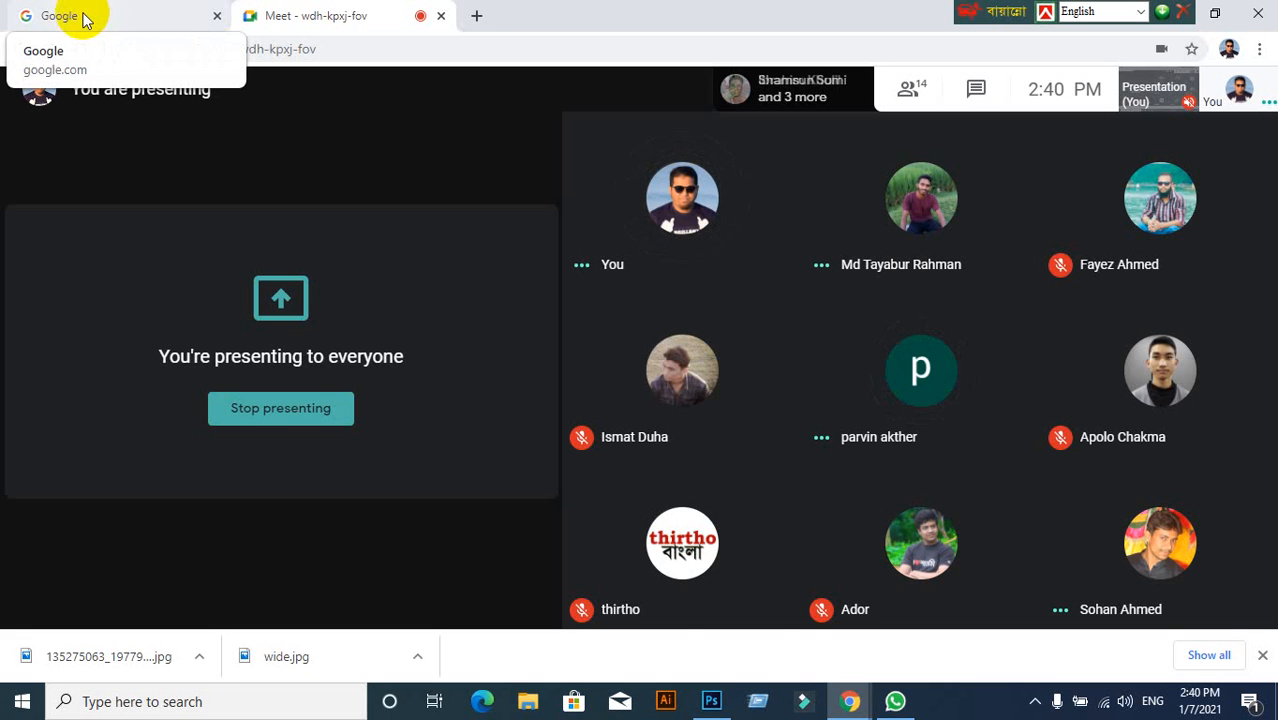
{"action": "mouse_move", "coordinate": [463, 372]}
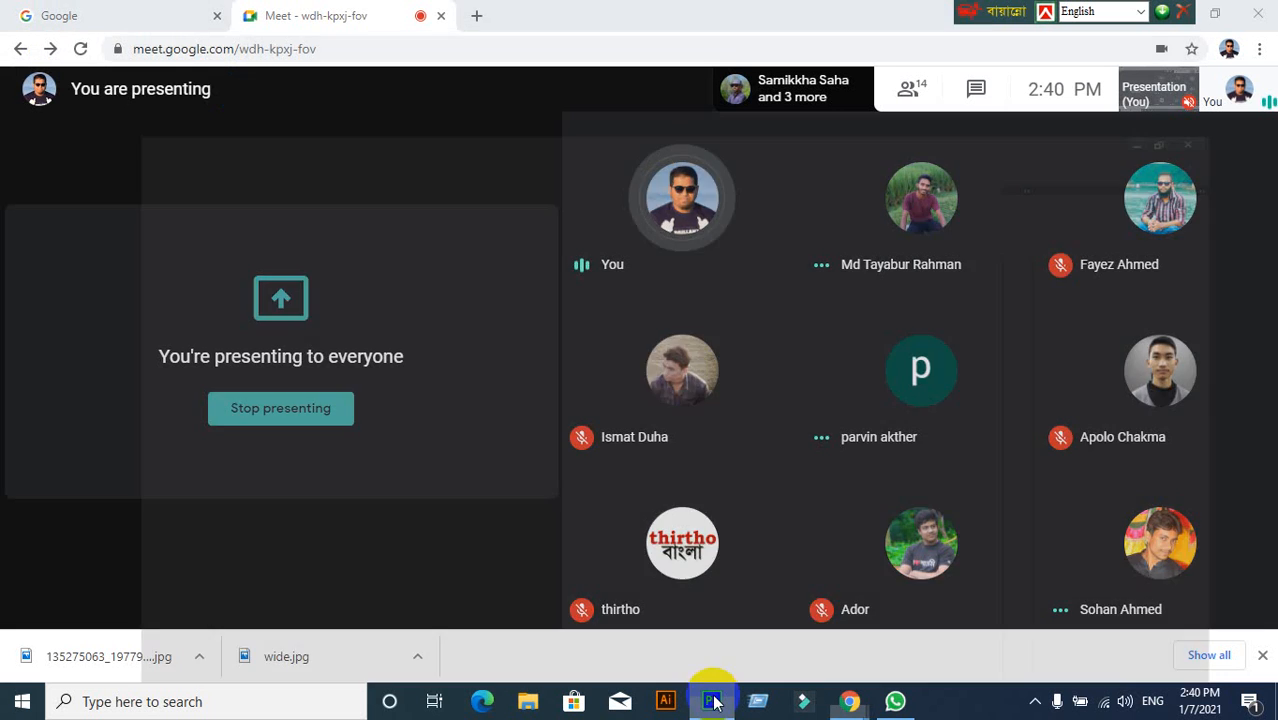
{"action": "left_click", "coordinate": [711, 702]}
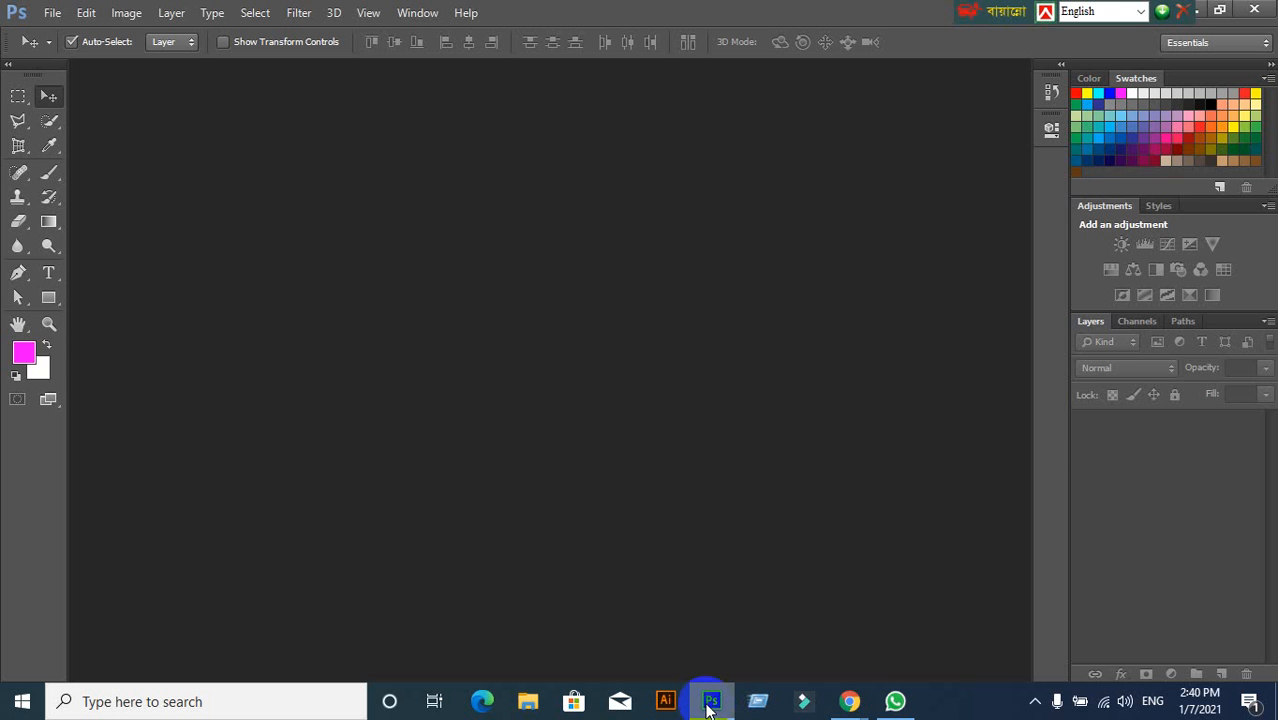
{"action": "left_click", "coordinate": [709, 702]}
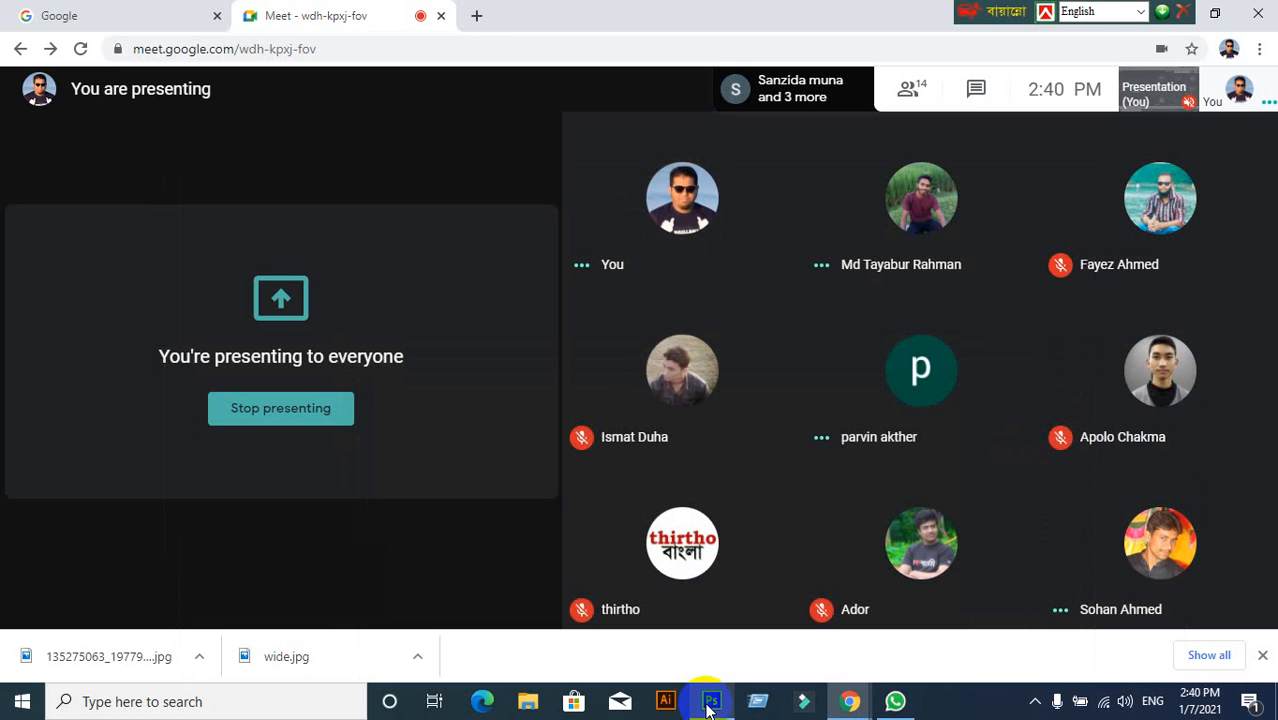
Search Google for "gallery image" in the existing Google tab and show the image results.
{"action": "left_click", "coordinate": [114, 12]}
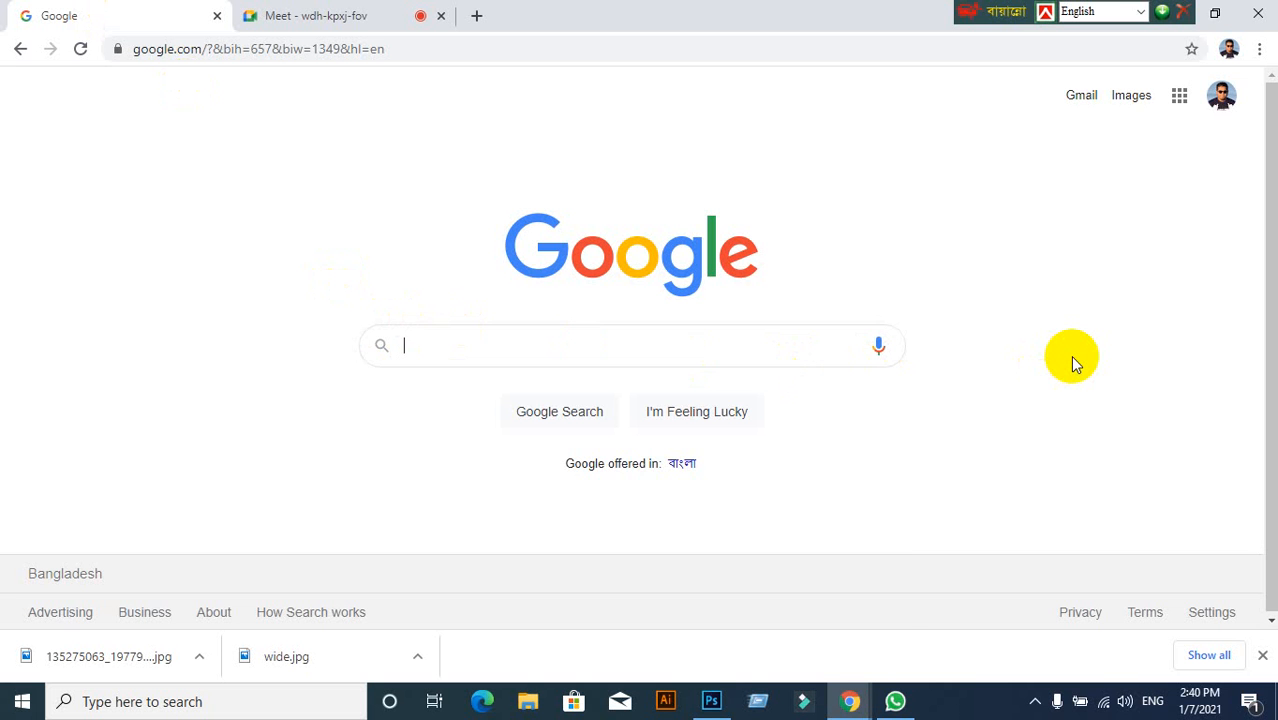
{"action": "type", "text": "gallery"}
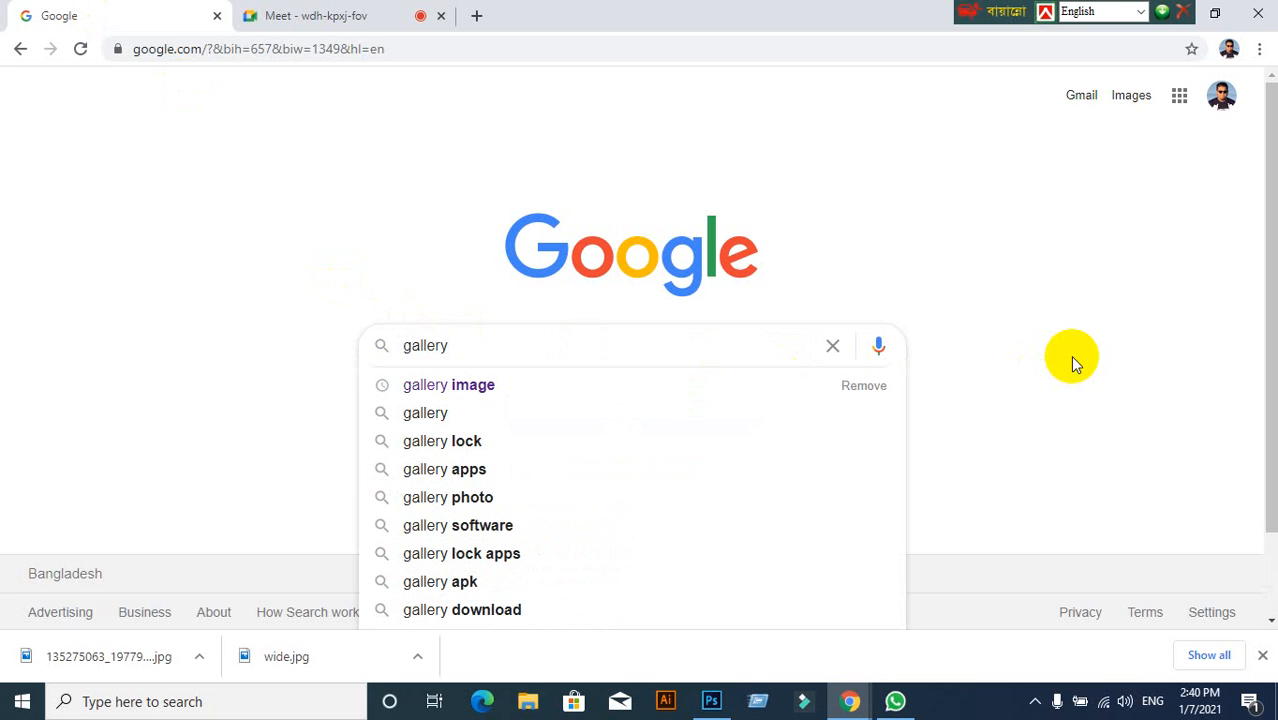
{"action": "left_click", "coordinate": [480, 385]}
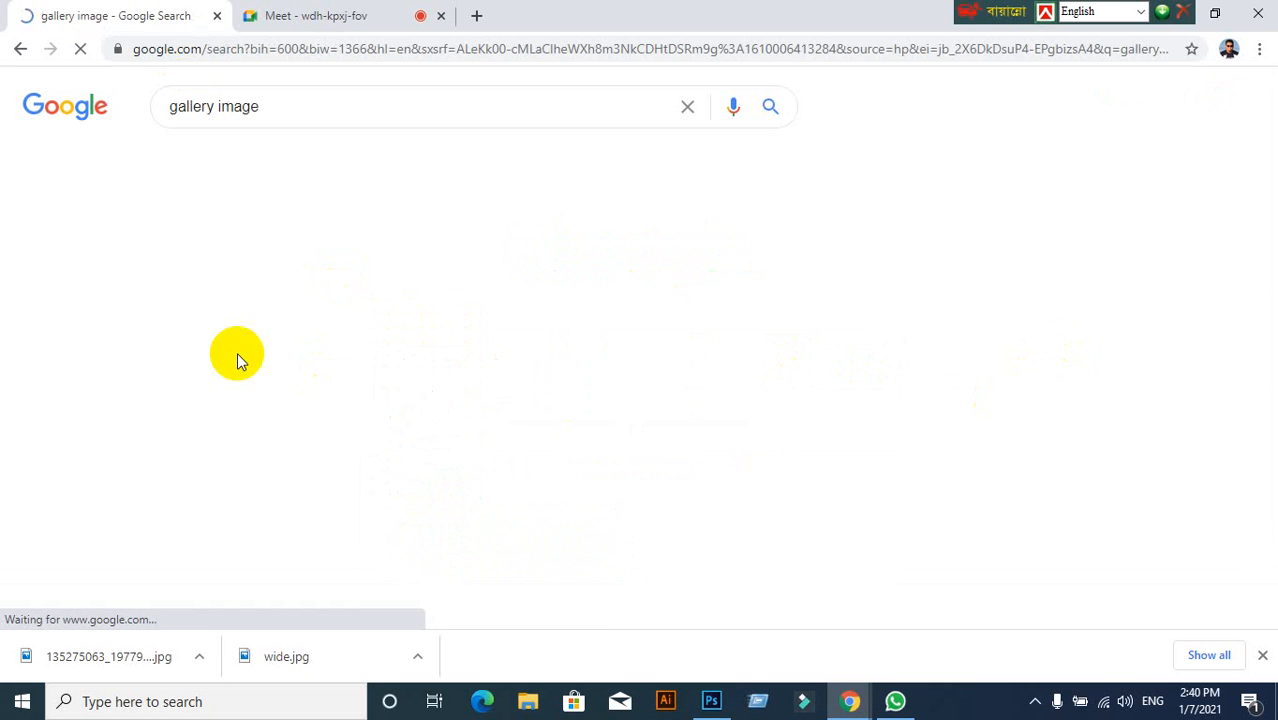
{"action": "scroll", "coordinate": [238, 360], "scroll_direction": "down", "scroll_amount": 2}
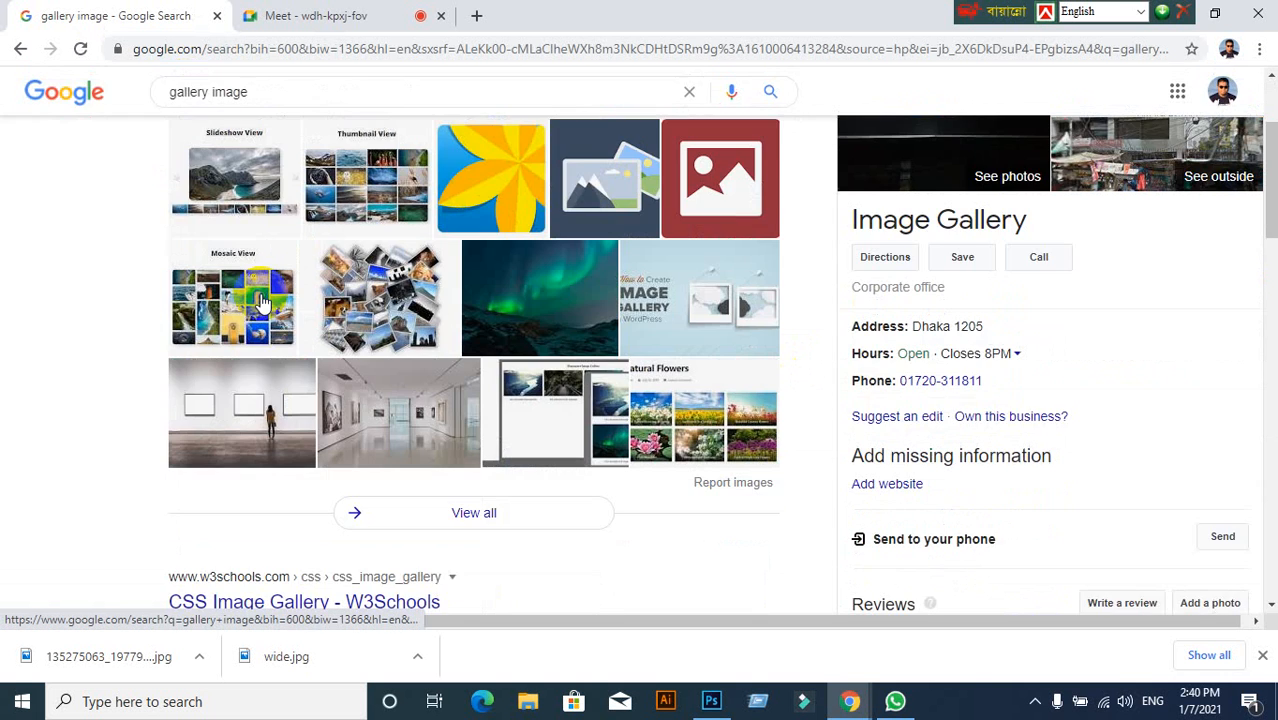
{"action": "scroll", "coordinate": [251, 277], "scroll_direction": "up", "scroll_amount": 2}
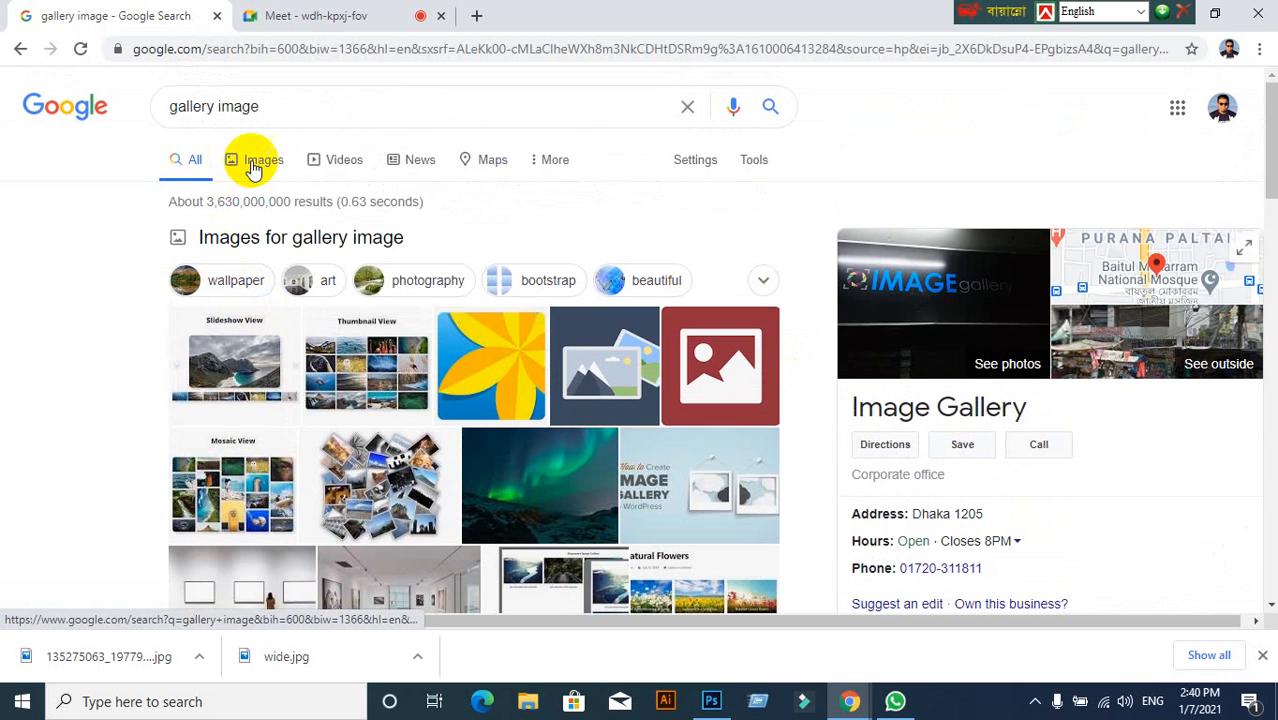
{"action": "left_click", "coordinate": [252, 165]}
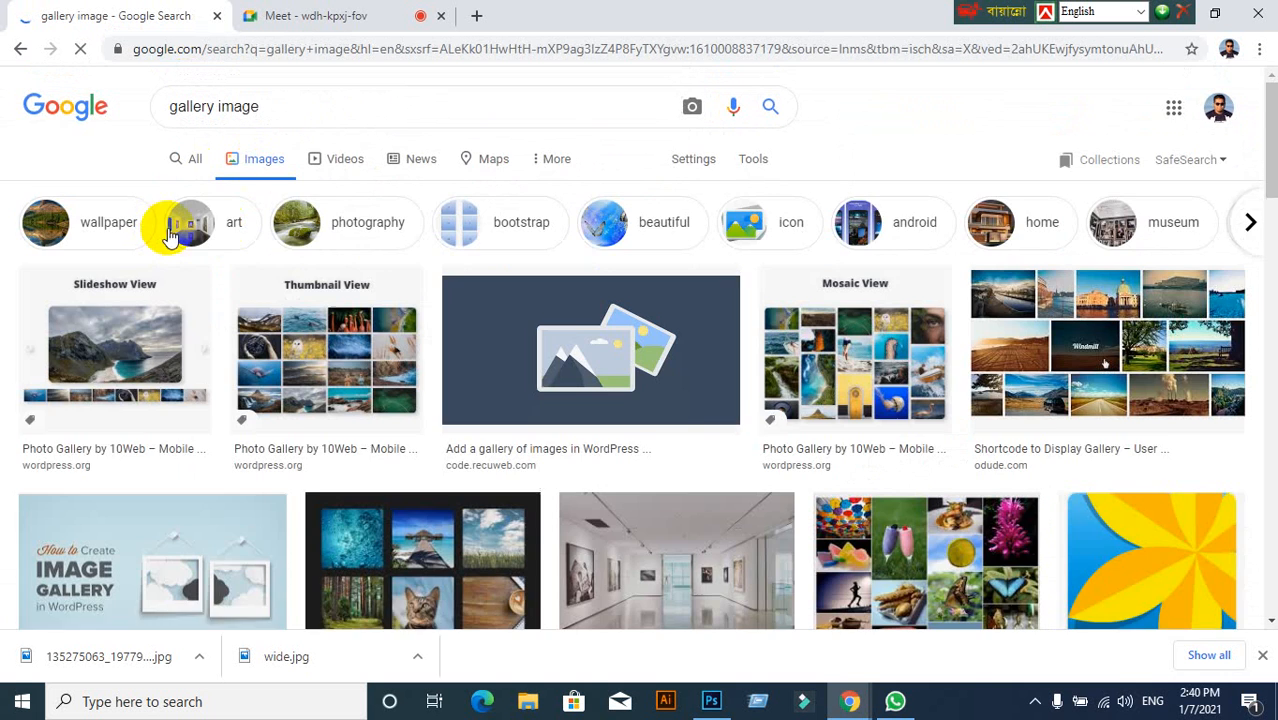
Find the artnews.com photo of the white Marc Foxx Gallery room in the image results and open its preview.
{"action": "scroll", "coordinate": [190, 274], "scroll_direction": "down", "scroll_amount": 2}
{"action": "scroll", "coordinate": [192, 277], "scroll_direction": "down", "scroll_amount": 3}
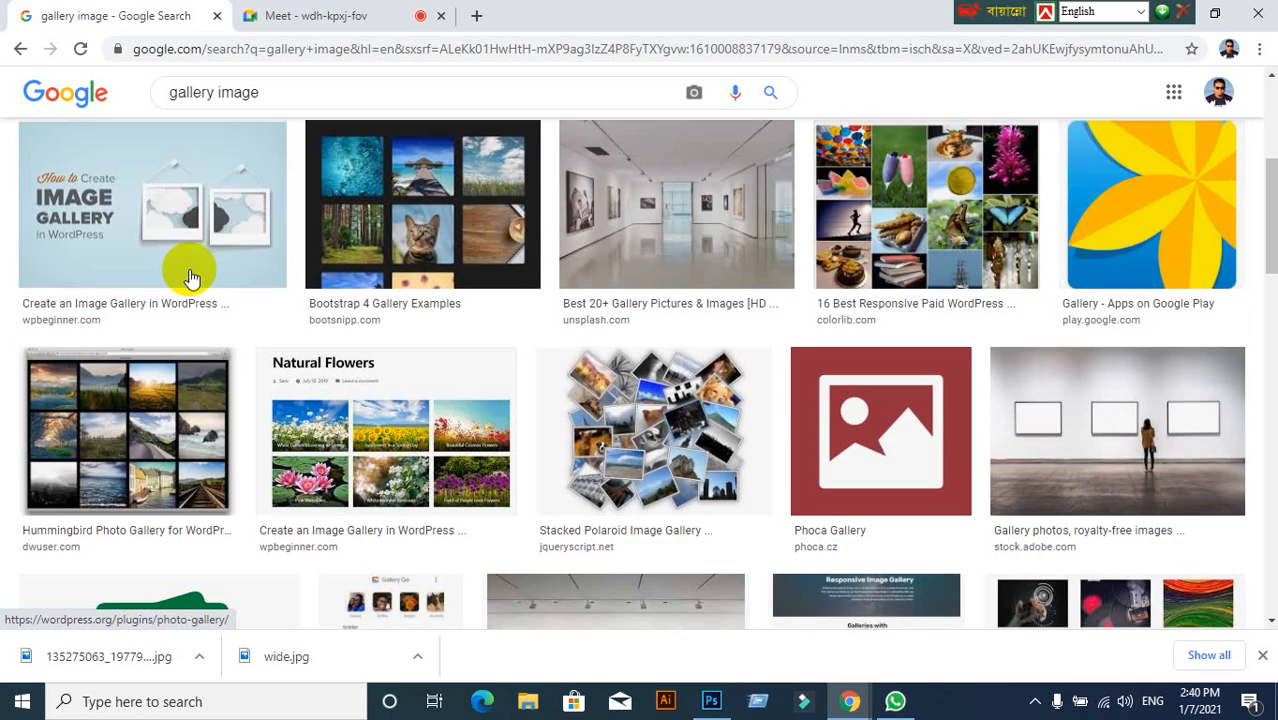
{"action": "scroll", "coordinate": [192, 278], "scroll_direction": "down", "scroll_amount": 3}
{"action": "scroll", "coordinate": [192, 277], "scroll_direction": "down", "scroll_amount": 3}
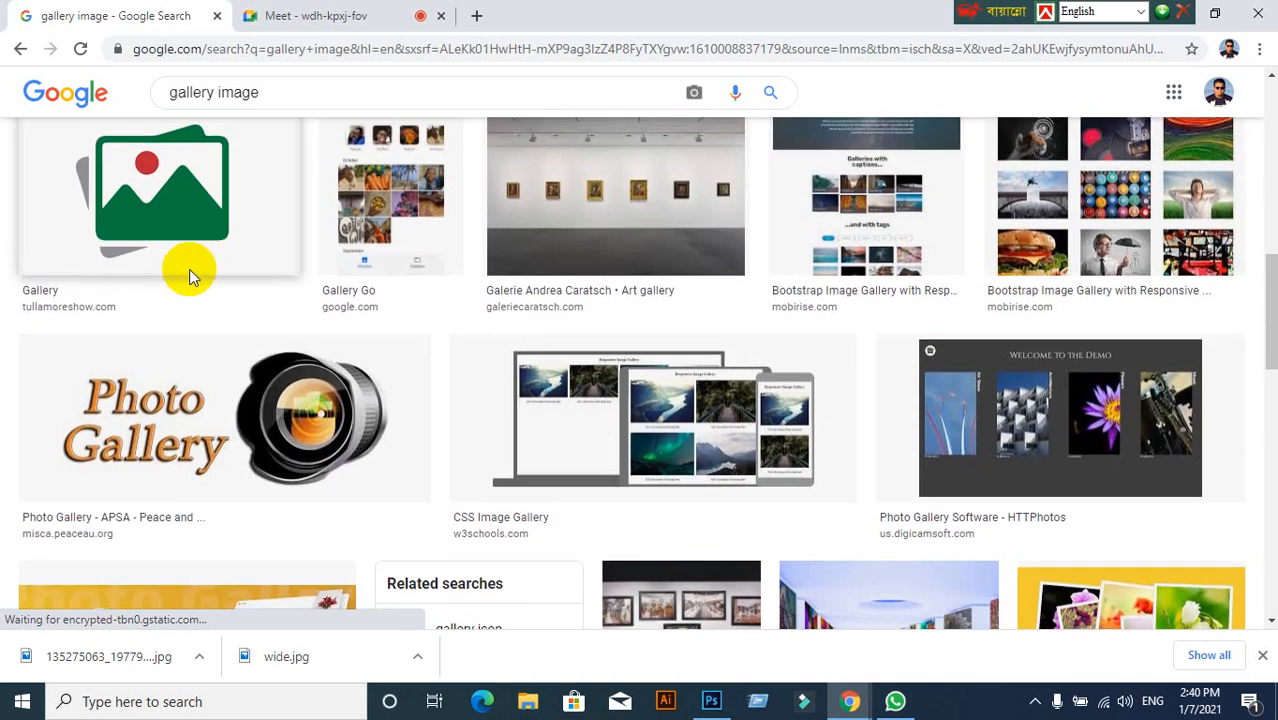
{"action": "scroll", "coordinate": [192, 277], "scroll_direction": "down", "scroll_amount": 3}
{"action": "scroll", "coordinate": [192, 277], "scroll_direction": "down", "scroll_amount": 2}
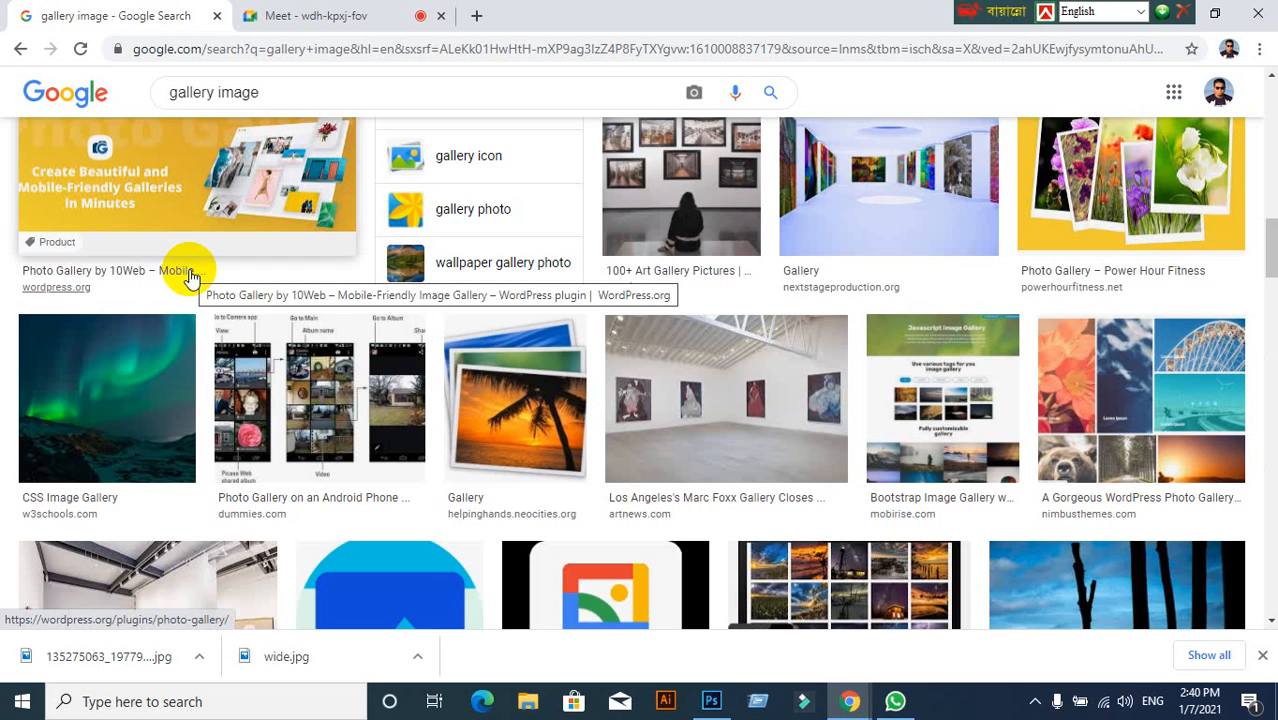
{"action": "scroll", "coordinate": [190, 277], "scroll_direction": "down", "scroll_amount": 1}
{"action": "left_click", "coordinate": [765, 285]}
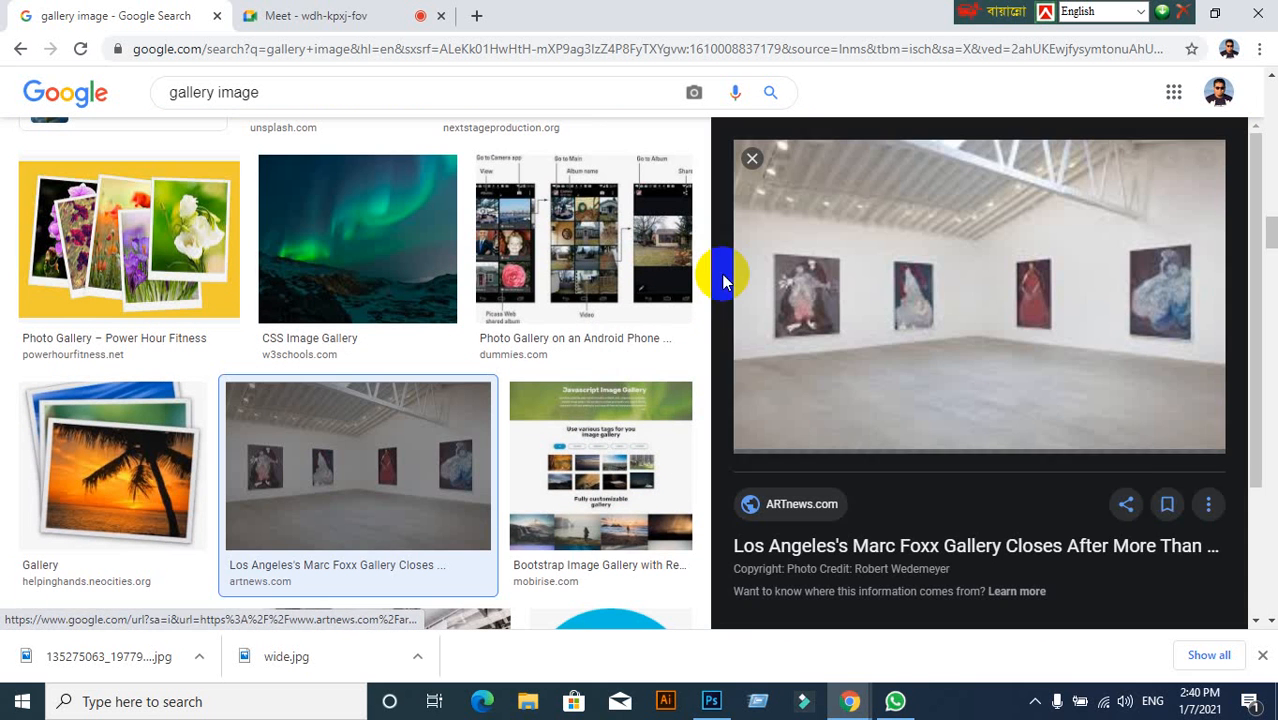
Save the previewed gallery photo to the Desktop as a JPEG image under its suggested name, and close the preview.
{"action": "right_click", "coordinate": [877, 250]}
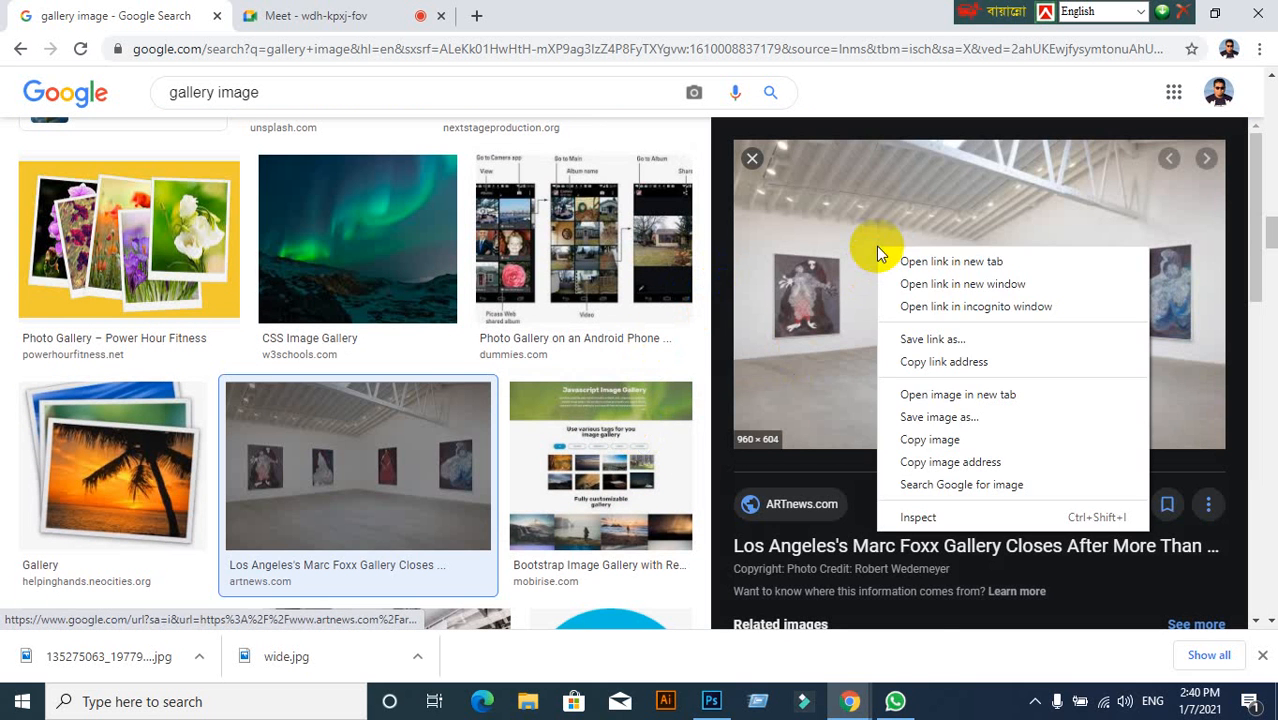
{"action": "left_click", "coordinate": [926, 419]}
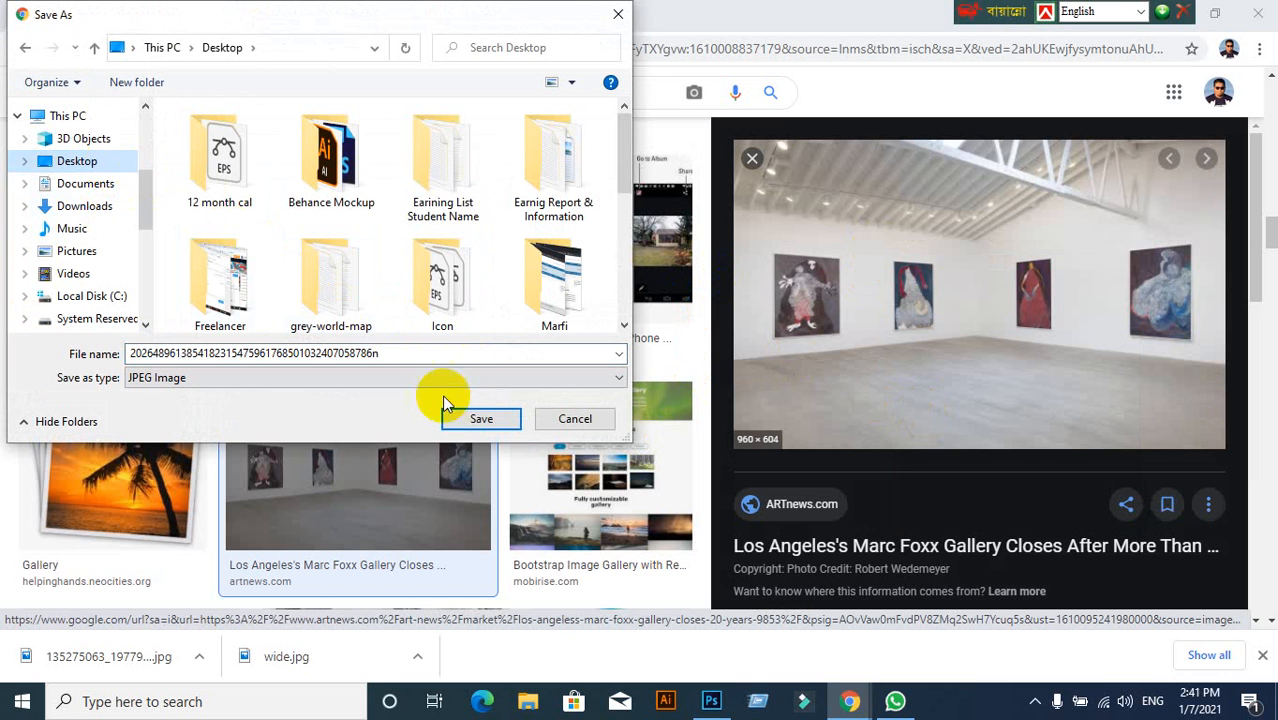
{"action": "left_click", "coordinate": [474, 418]}
{"action": "left_click", "coordinate": [750, 158]}
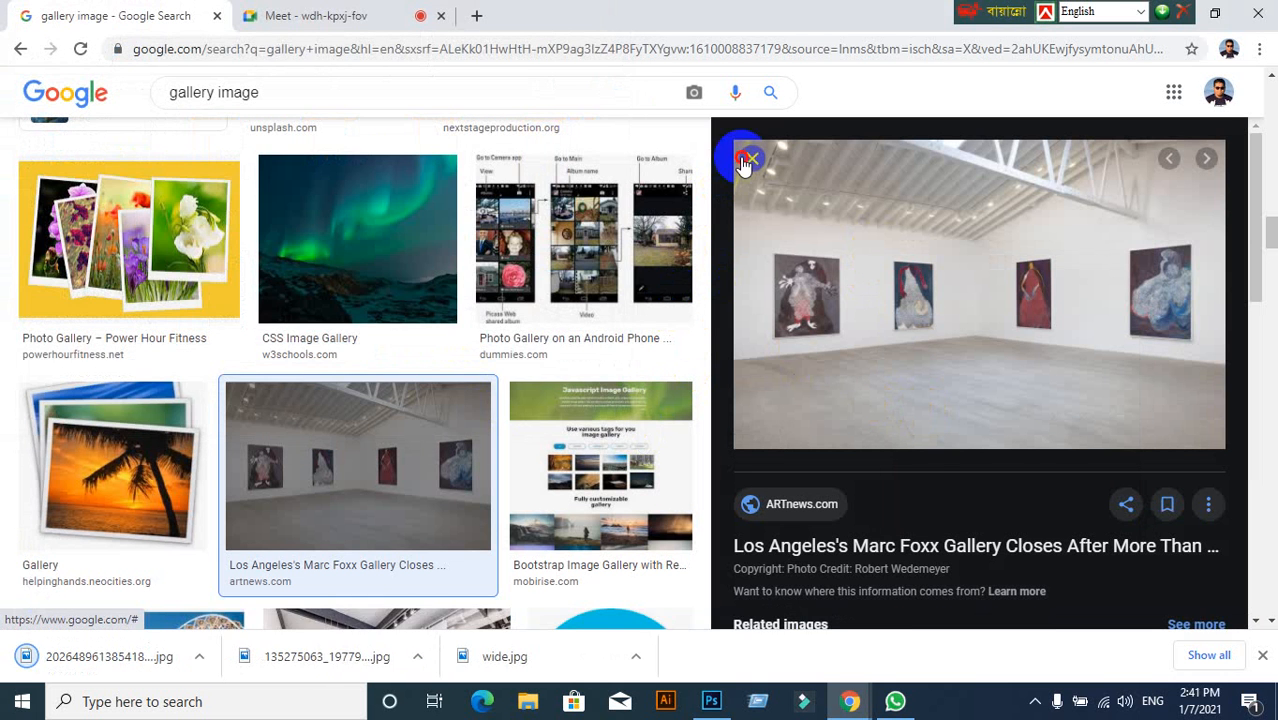
Switch to Photoshop and bring up the dialog for opening an image file.
{"action": "left_click", "coordinate": [711, 698]}
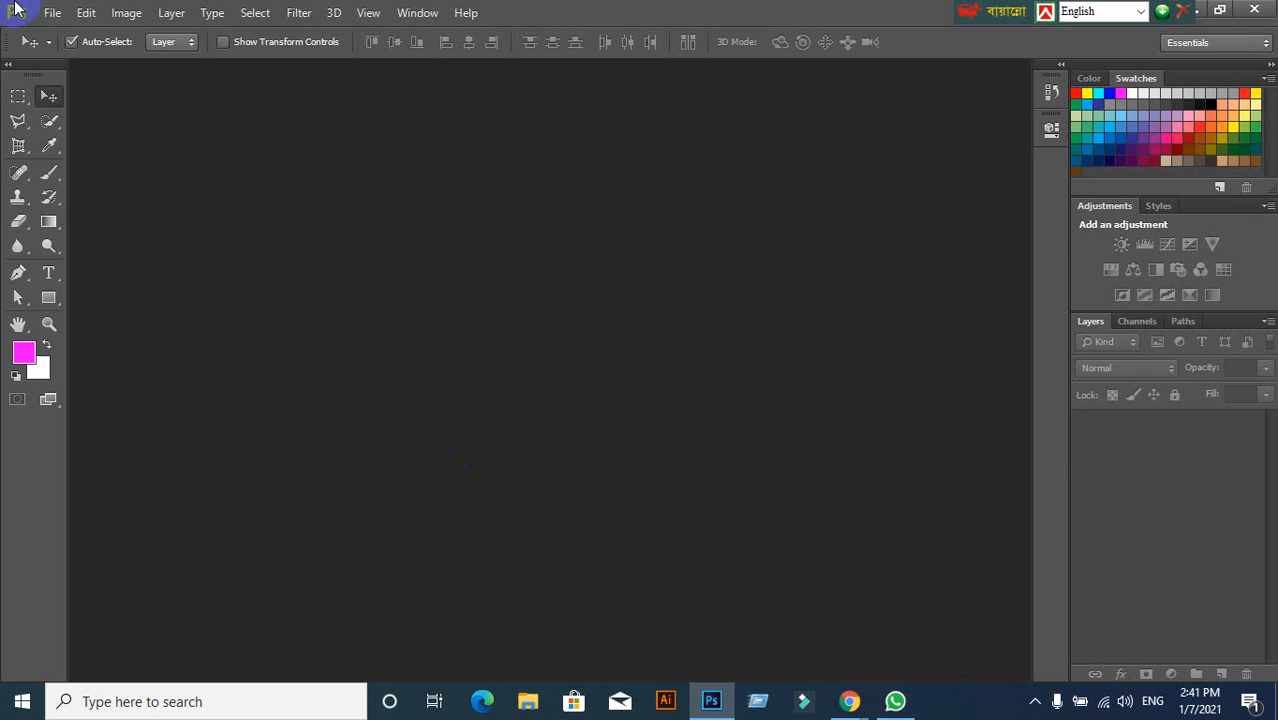
{"action": "left_click", "coordinate": [45, 12]}
{"action": "left_click", "coordinate": [63, 48]}
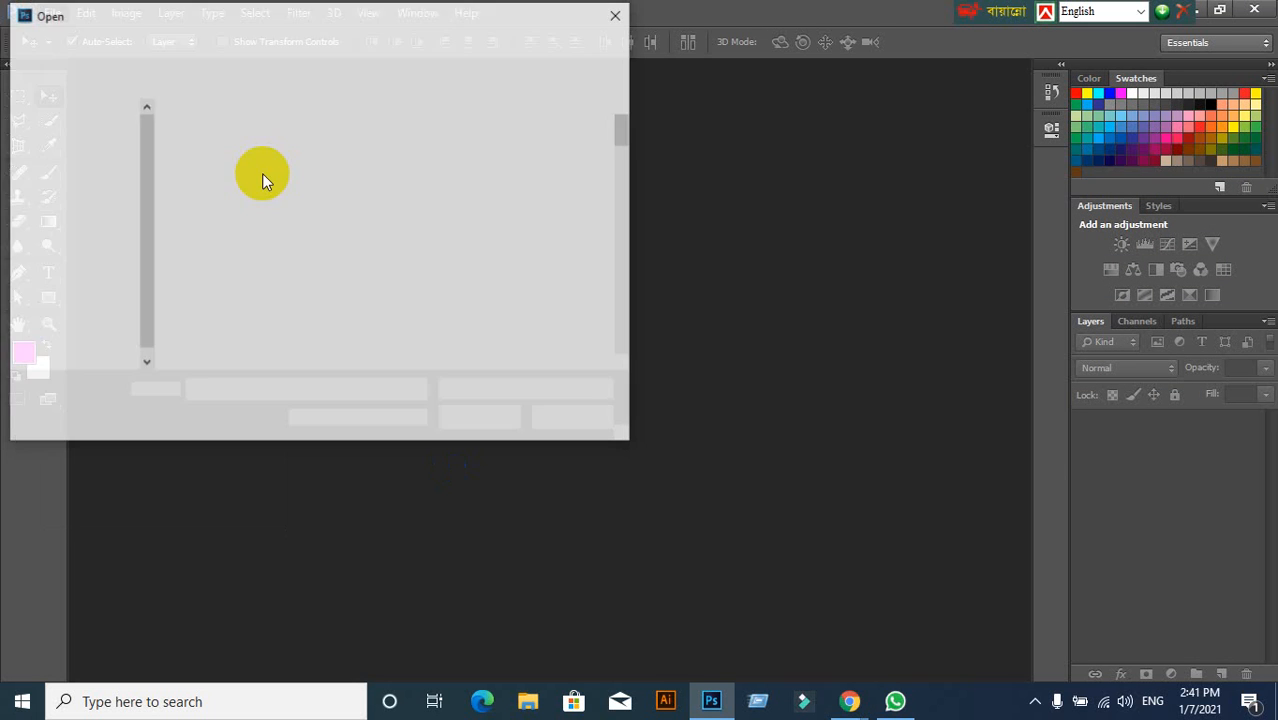
Look through the thumbnails in the Sample Image folder for the gallery photo.
{"action": "scroll", "coordinate": [466, 223], "scroll_direction": "down", "scroll_amount": 5}
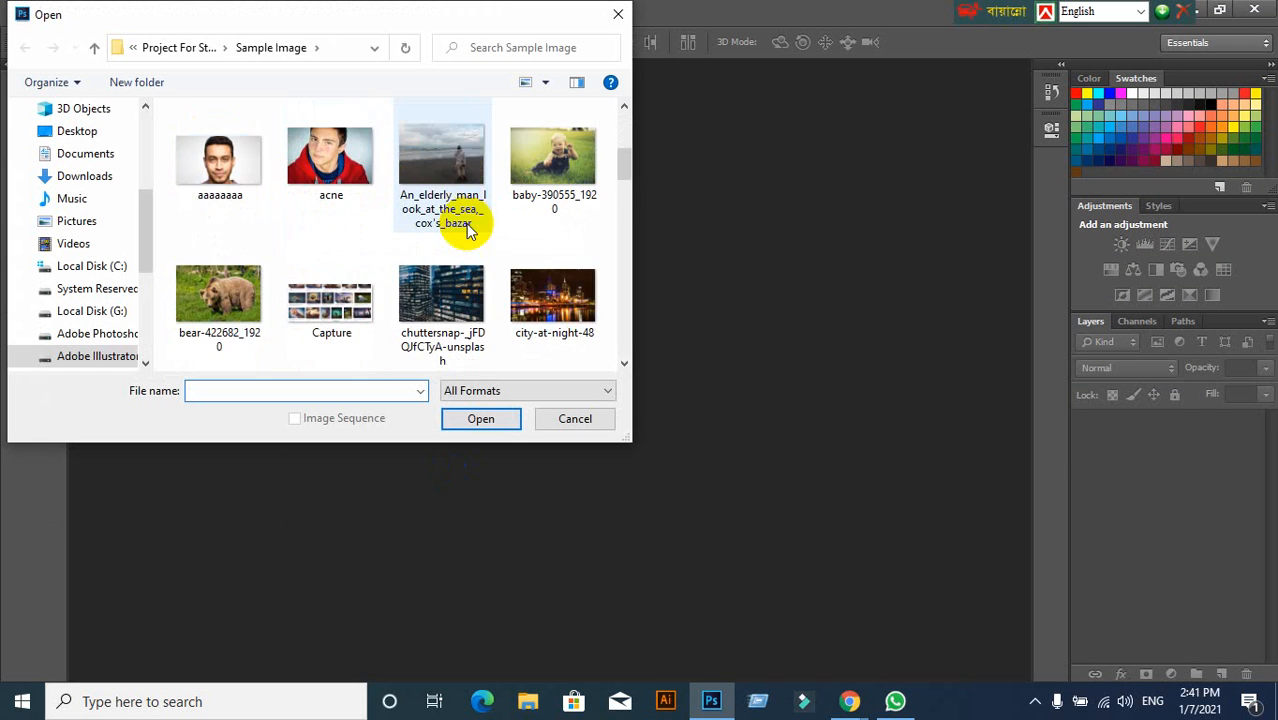
{"action": "scroll", "coordinate": [466, 223], "scroll_direction": "down", "scroll_amount": 15}
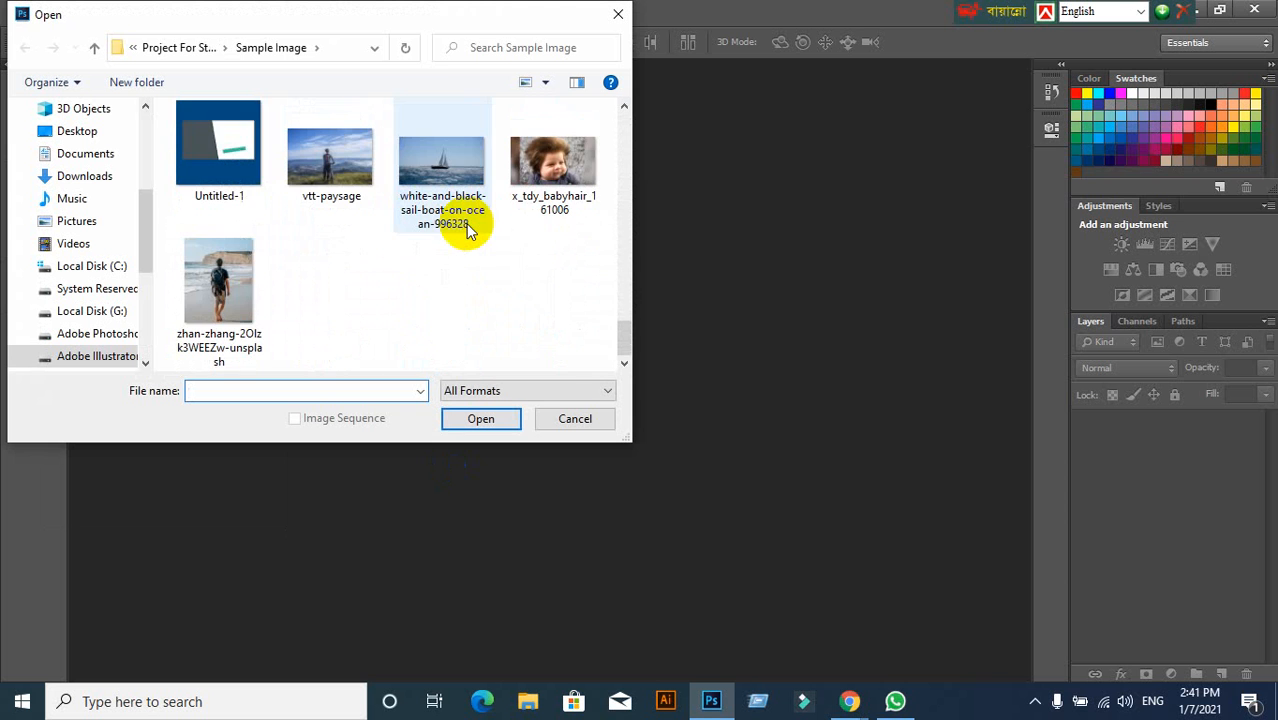
{"action": "scroll", "coordinate": [393, 280], "scroll_direction": "up", "scroll_amount": 1}
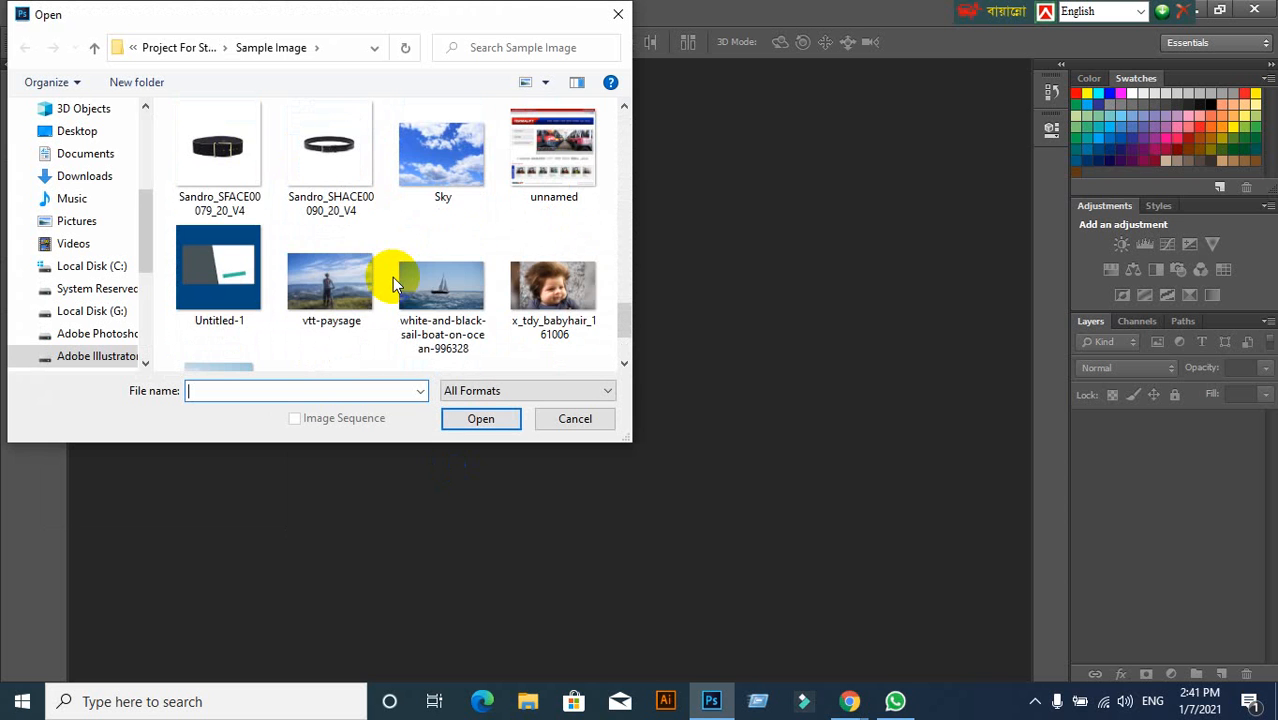
{"action": "scroll", "coordinate": [393, 283], "scroll_direction": "up", "scroll_amount": 3}
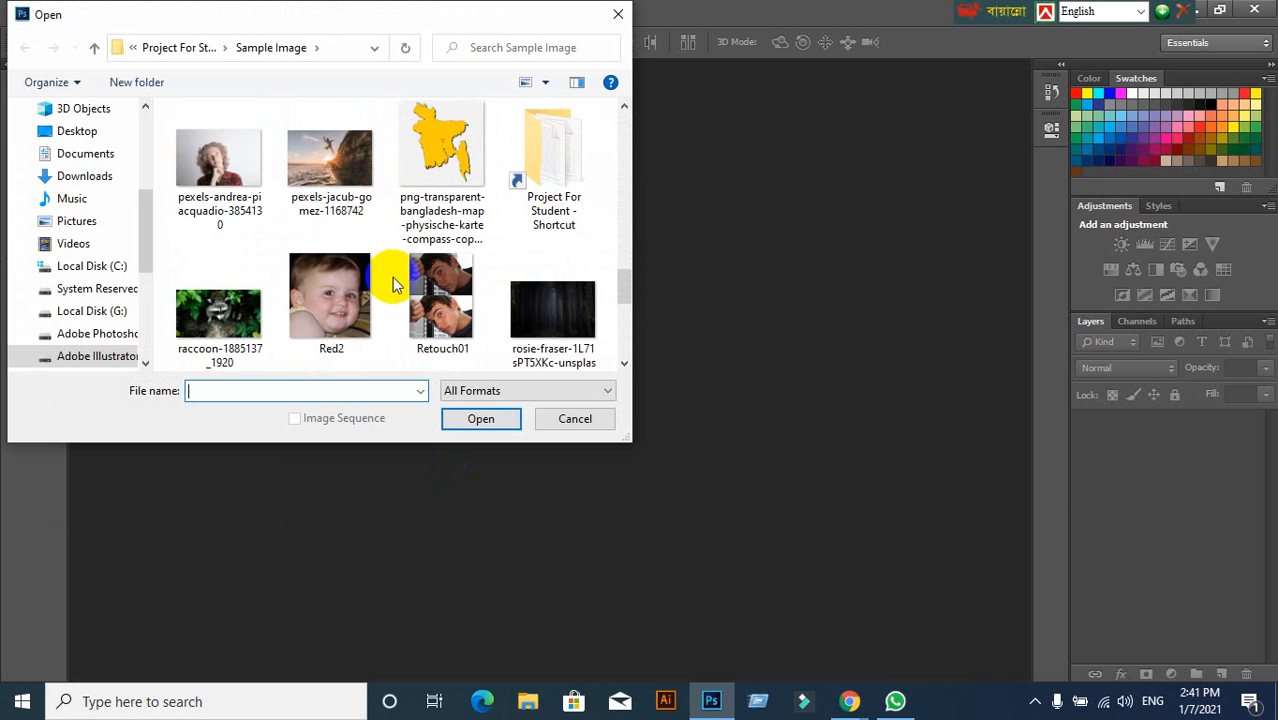
{"action": "scroll", "coordinate": [393, 283], "scroll_direction": "up", "scroll_amount": 4}
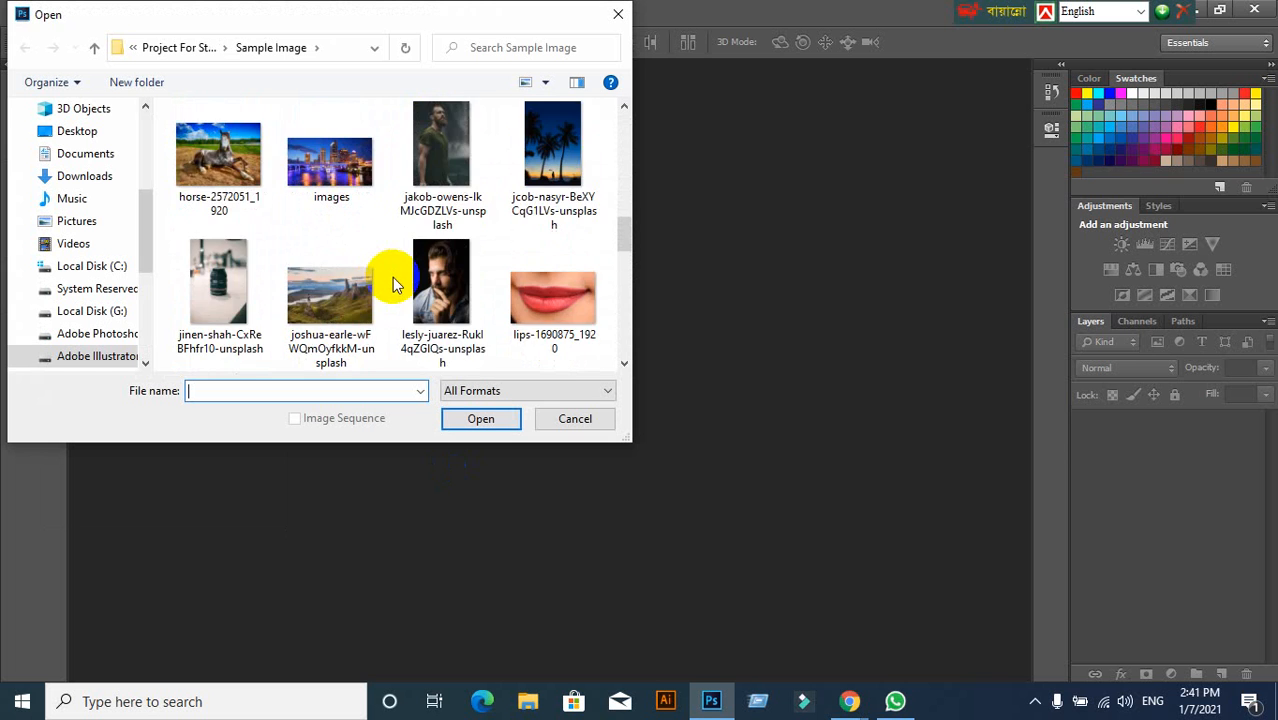
{"action": "scroll", "coordinate": [392, 277], "scroll_direction": "up", "scroll_amount": 1}
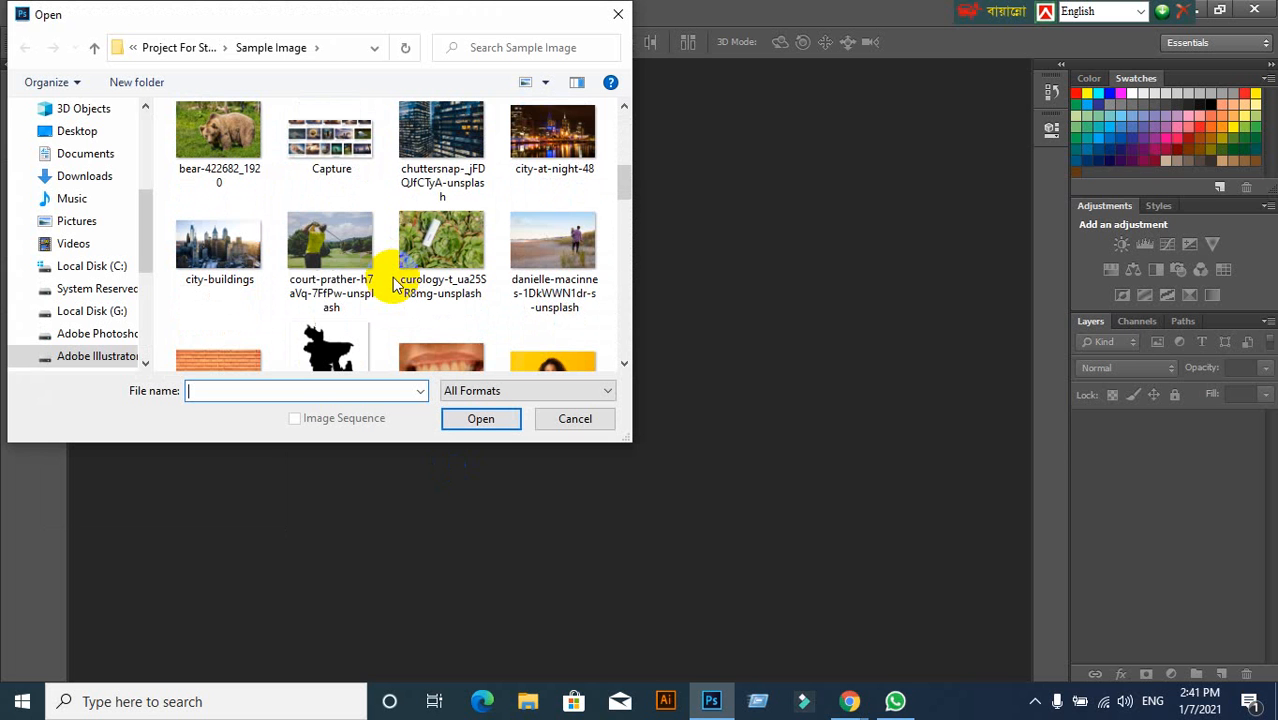
{"action": "scroll", "coordinate": [88, 148], "scroll_direction": "up", "scroll_amount": 1}
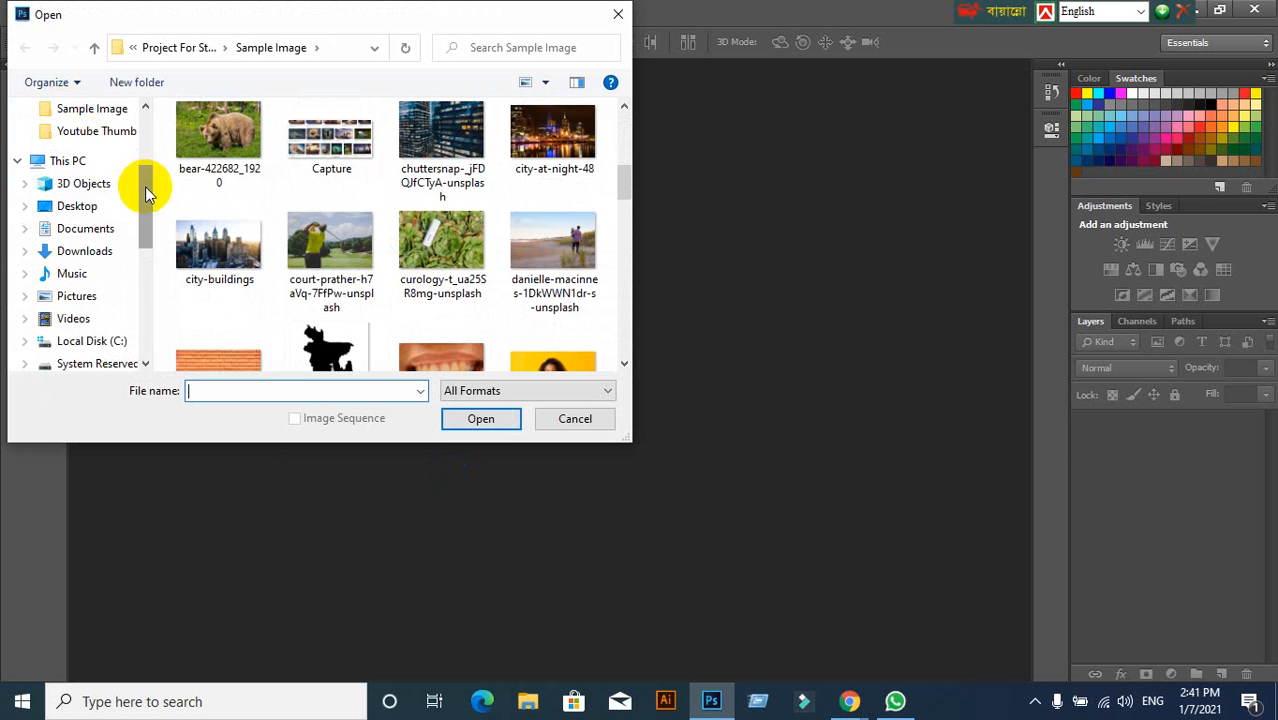
Open the downloaded white gallery room JPEG from the Desktop folder.
{"action": "left_click_drag", "start_coordinate": [145, 186], "coordinate": [148, 94]}
{"action": "left_click", "coordinate": [92, 127]}
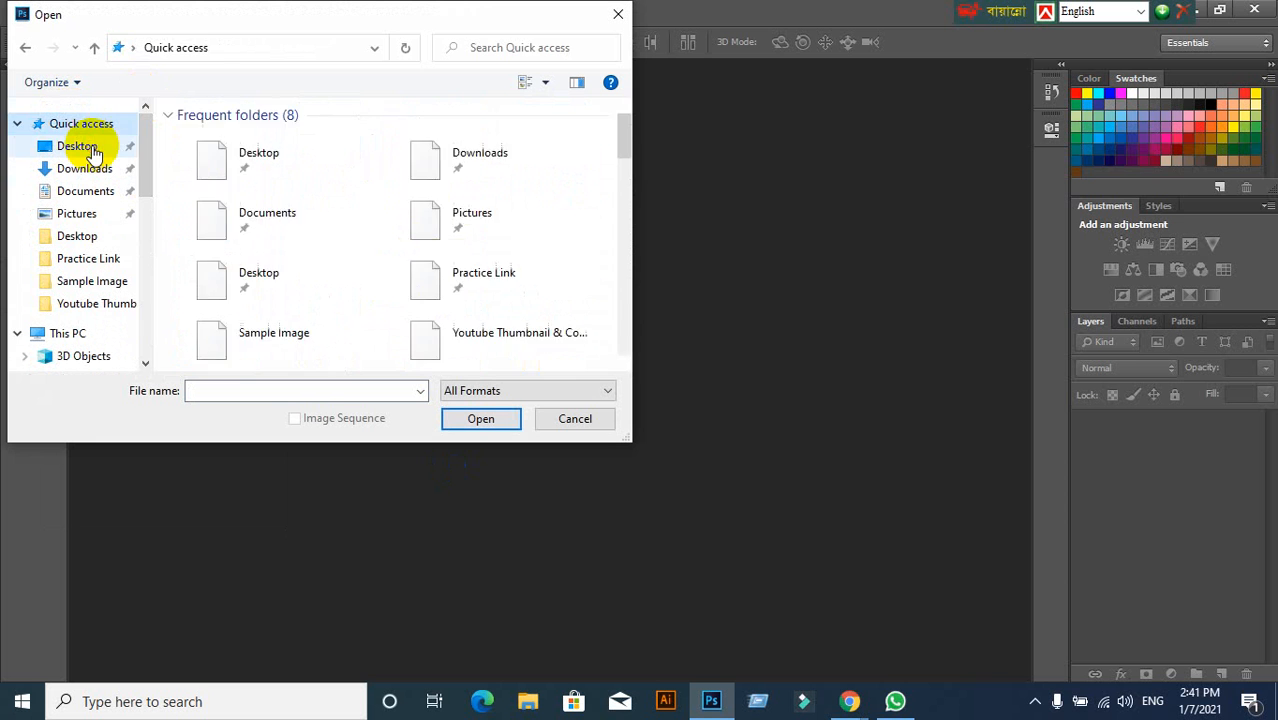
{"action": "left_click", "coordinate": [88, 147]}
{"action": "scroll", "coordinate": [449, 243], "scroll_direction": "down", "scroll_amount": 6}
{"action": "scroll", "coordinate": [447, 243], "scroll_direction": "down", "scroll_amount": 2}
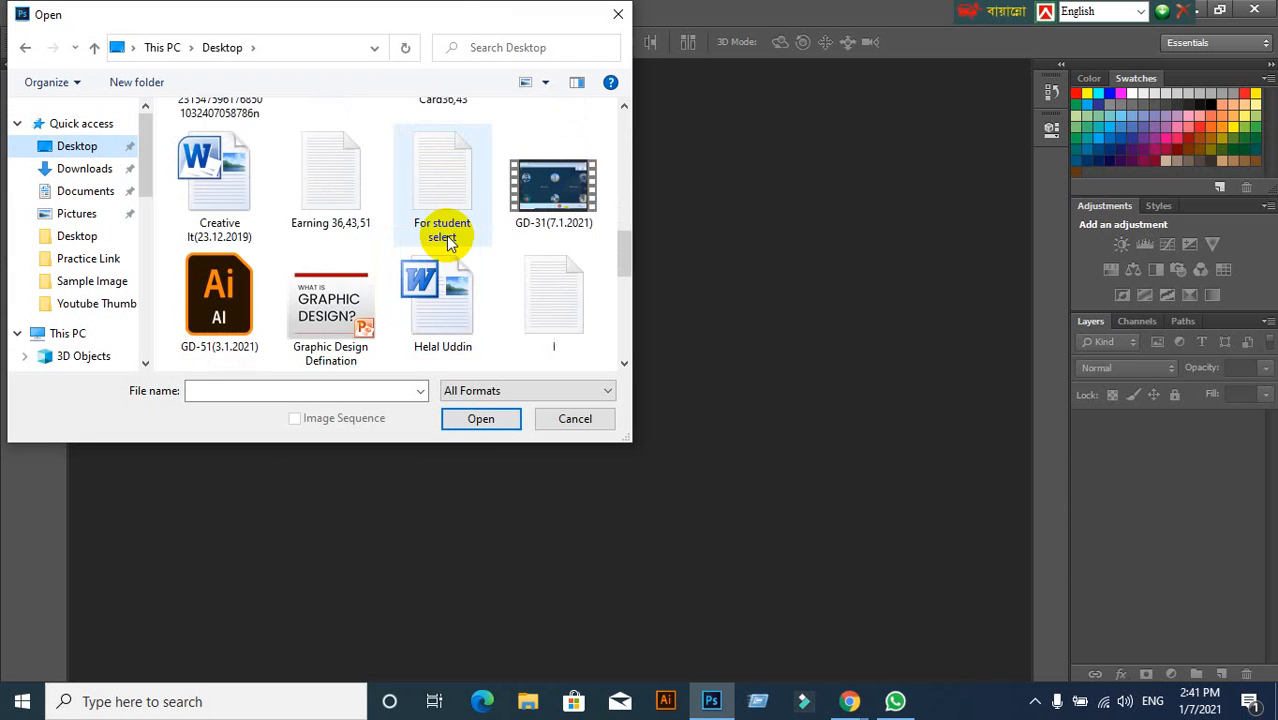
{"action": "scroll", "coordinate": [442, 230], "scroll_direction": "up", "scroll_amount": 1}
{"action": "left_click", "coordinate": [194, 166]}
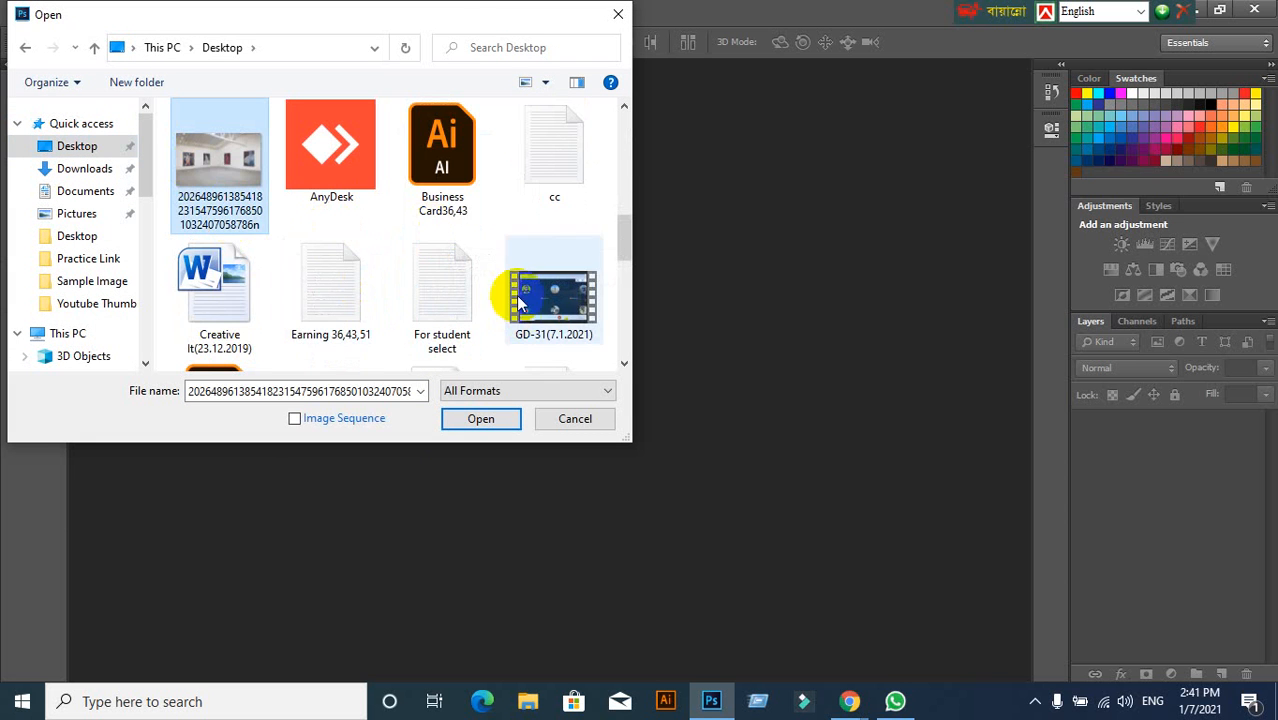
{"action": "left_click", "coordinate": [499, 419]}
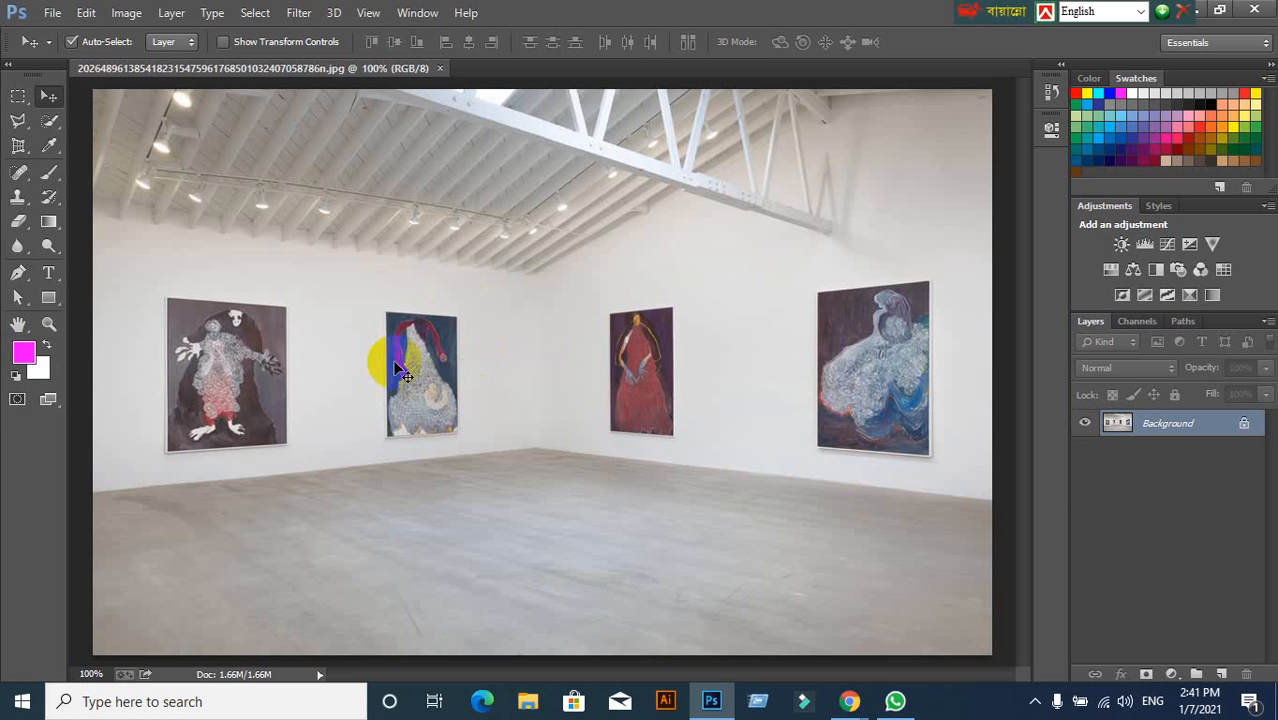
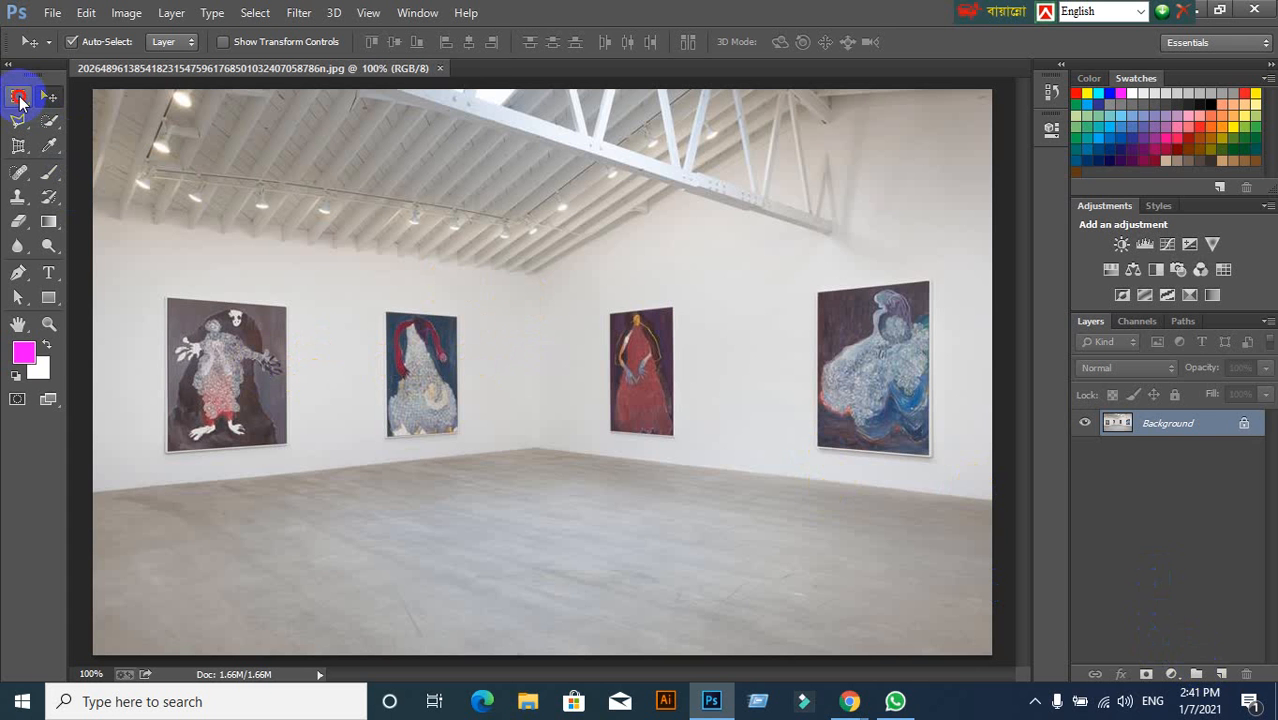
Select a rectangle over the far-right painting, fill it with the magenta foreground colour on a new layer, and deselect.
{"action": "left_click", "coordinate": [19, 98]}
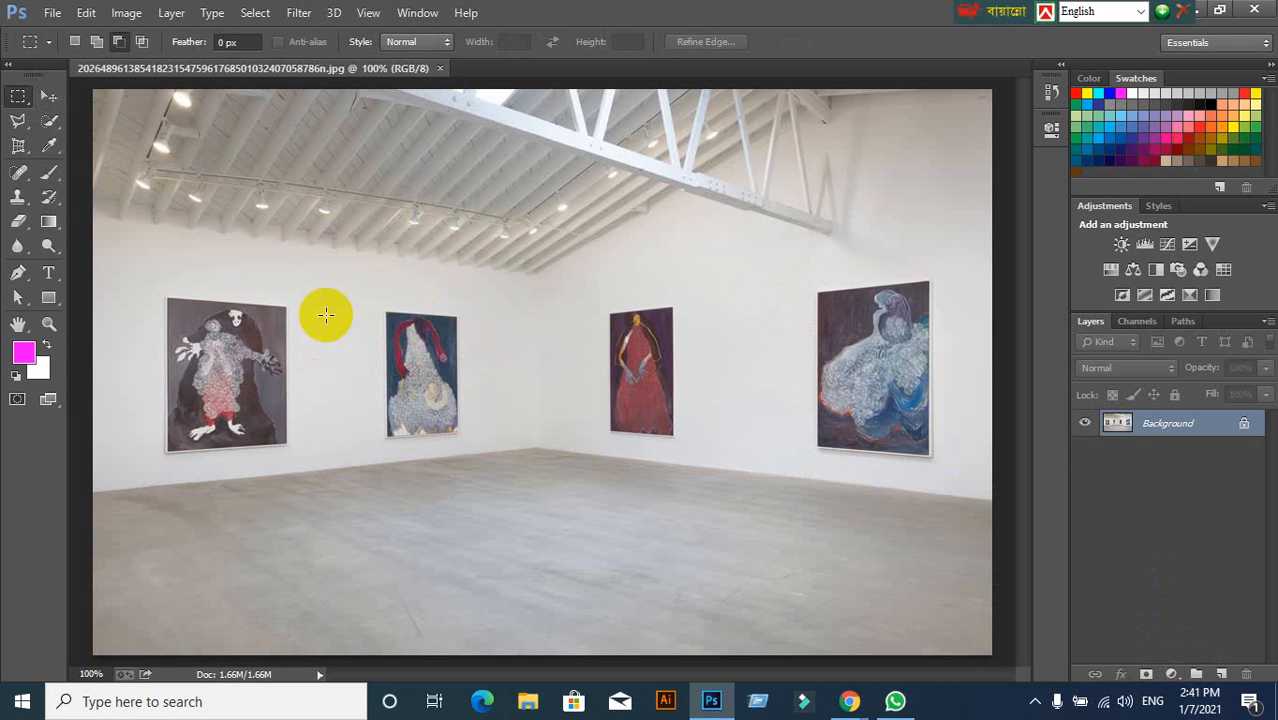
{"action": "mouse_move", "coordinate": [815, 290]}
{"action": "left_mouse_down"}
{"action": "mouse_move", "coordinate": [888, 338]}
{"action": "mouse_move", "coordinate": [931, 454]}
{"action": "left_mouse_up"}
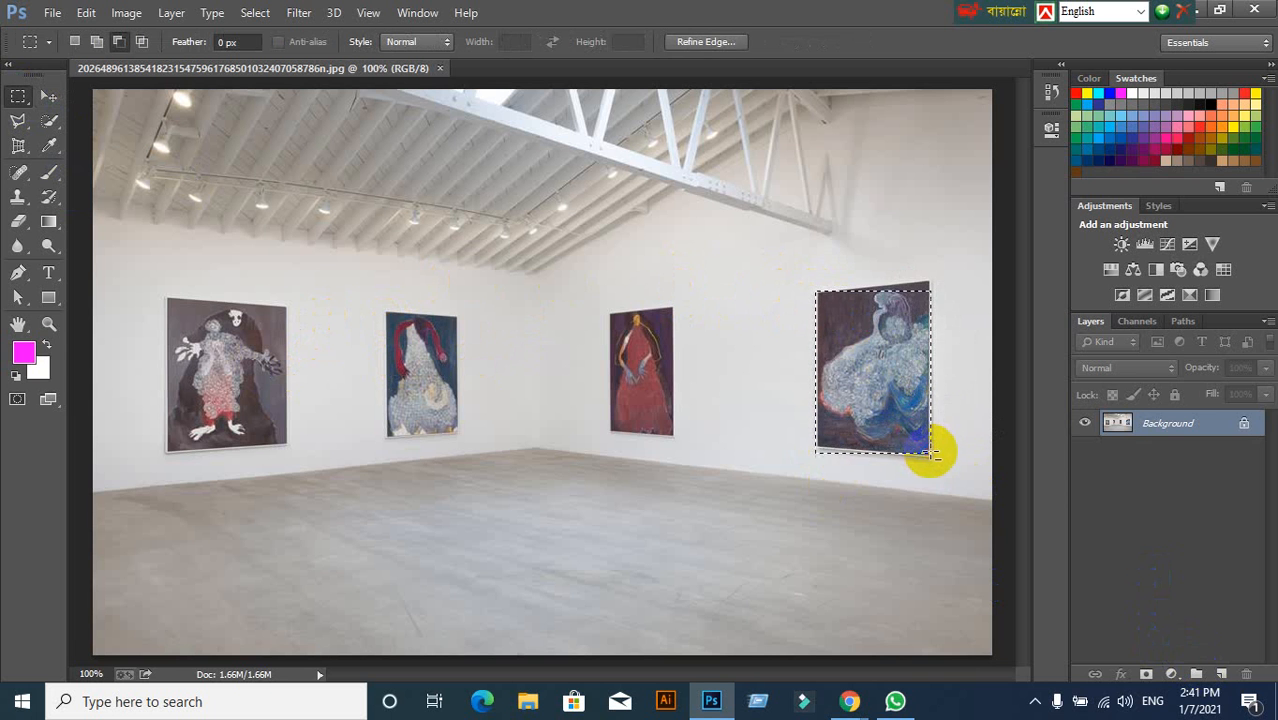
{"action": "left_click", "coordinate": [1221, 674]}
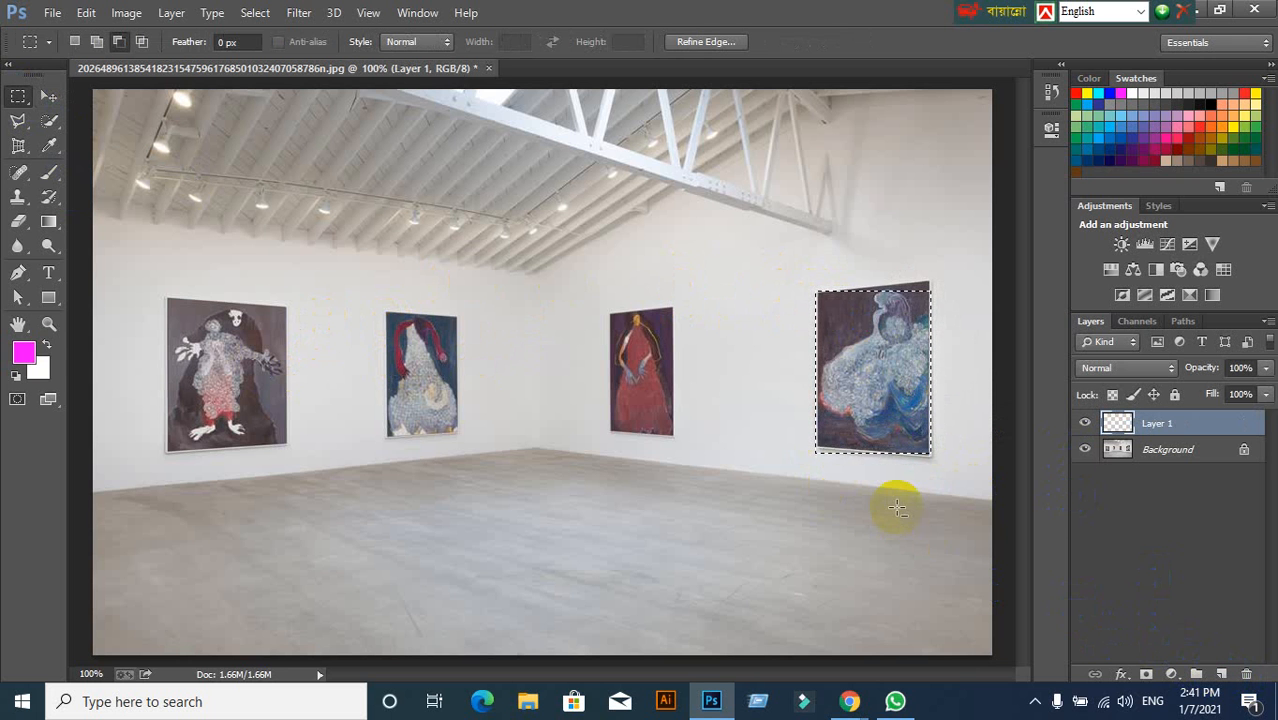
{"action": "key", "text": "alt+BackSpace"}
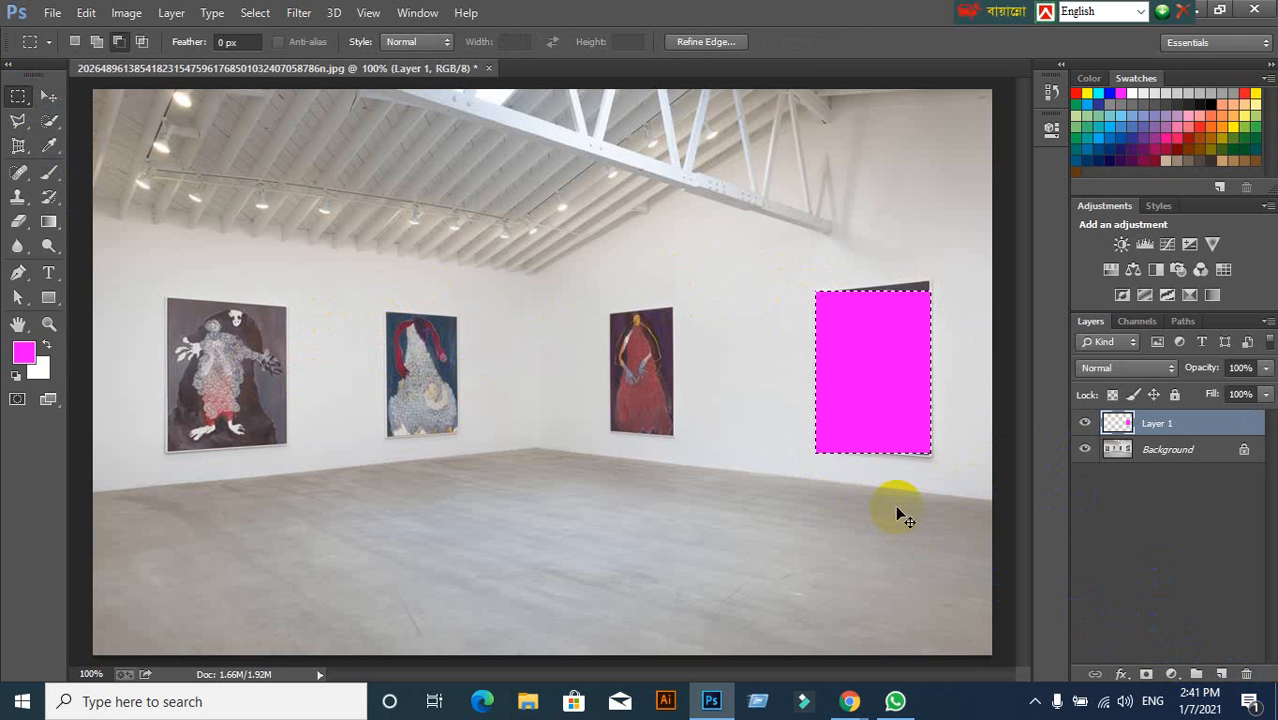
{"action": "key", "text": "ctrl+d"}
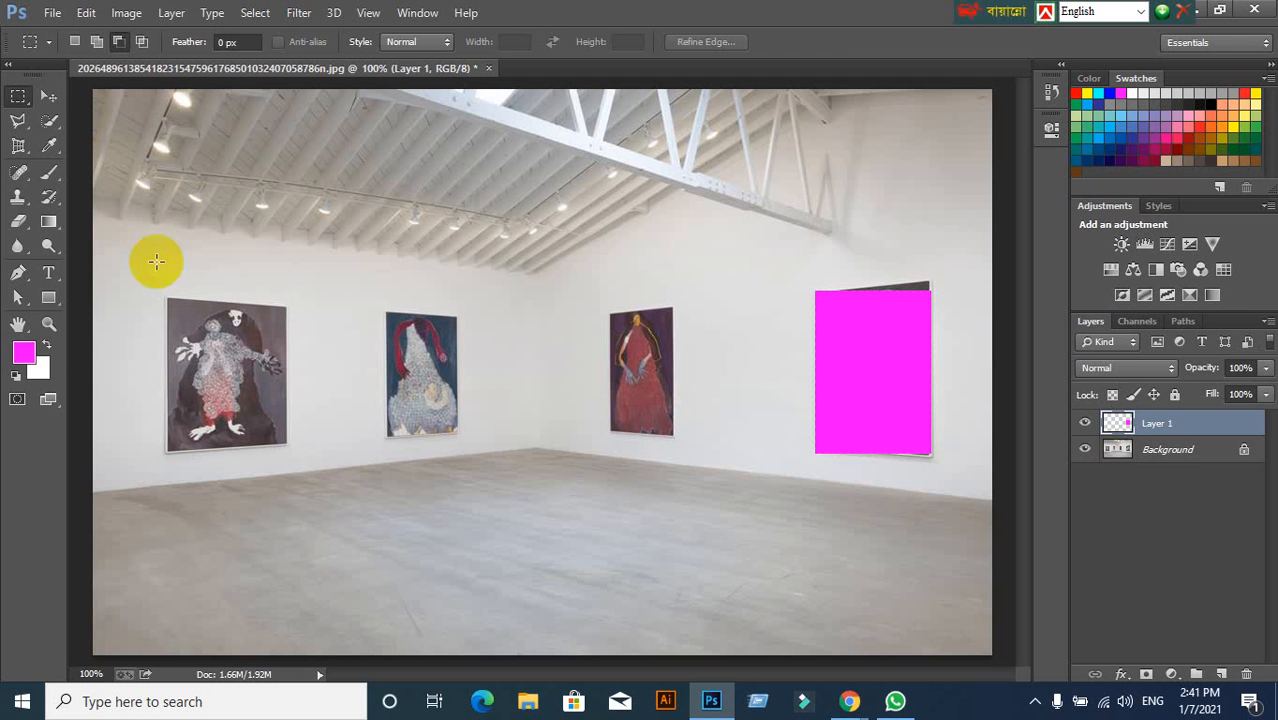
Distort the magenta rectangle so its corners match the far-right painting's slanted outline, and apply the transform.
{"action": "left_click", "coordinate": [49, 95]}
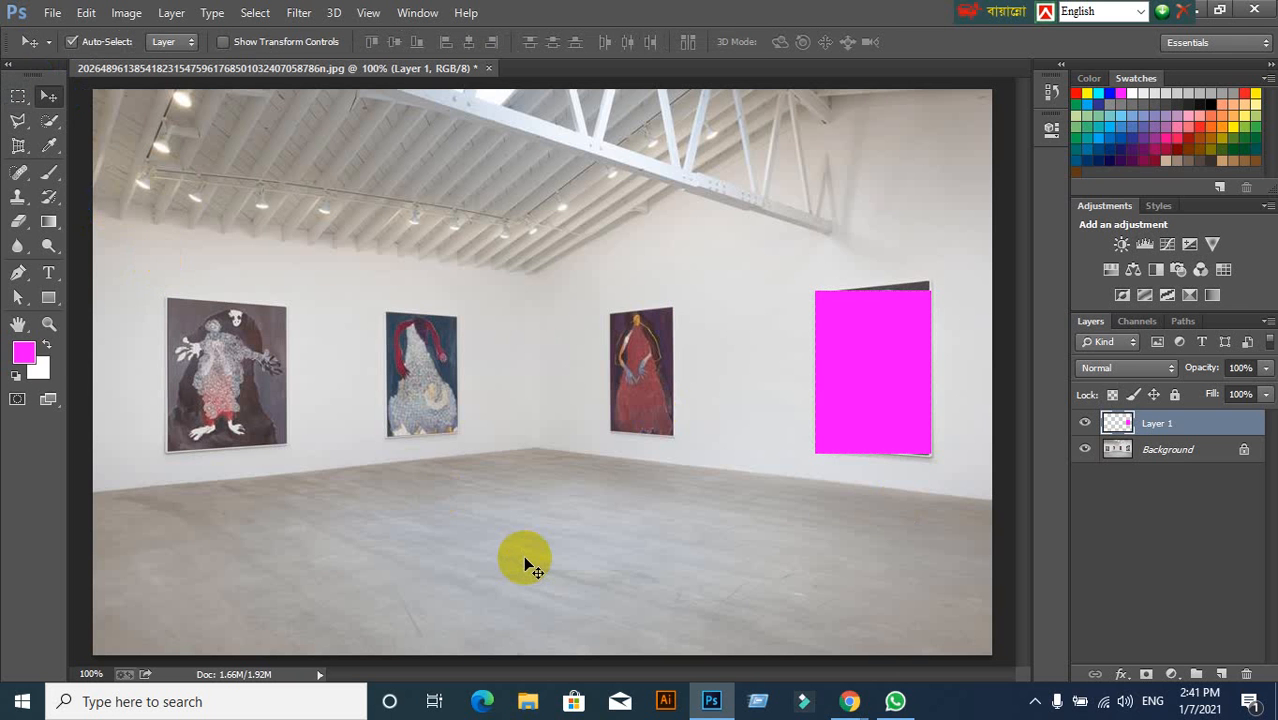
{"action": "key", "text": "ctrl+t"}
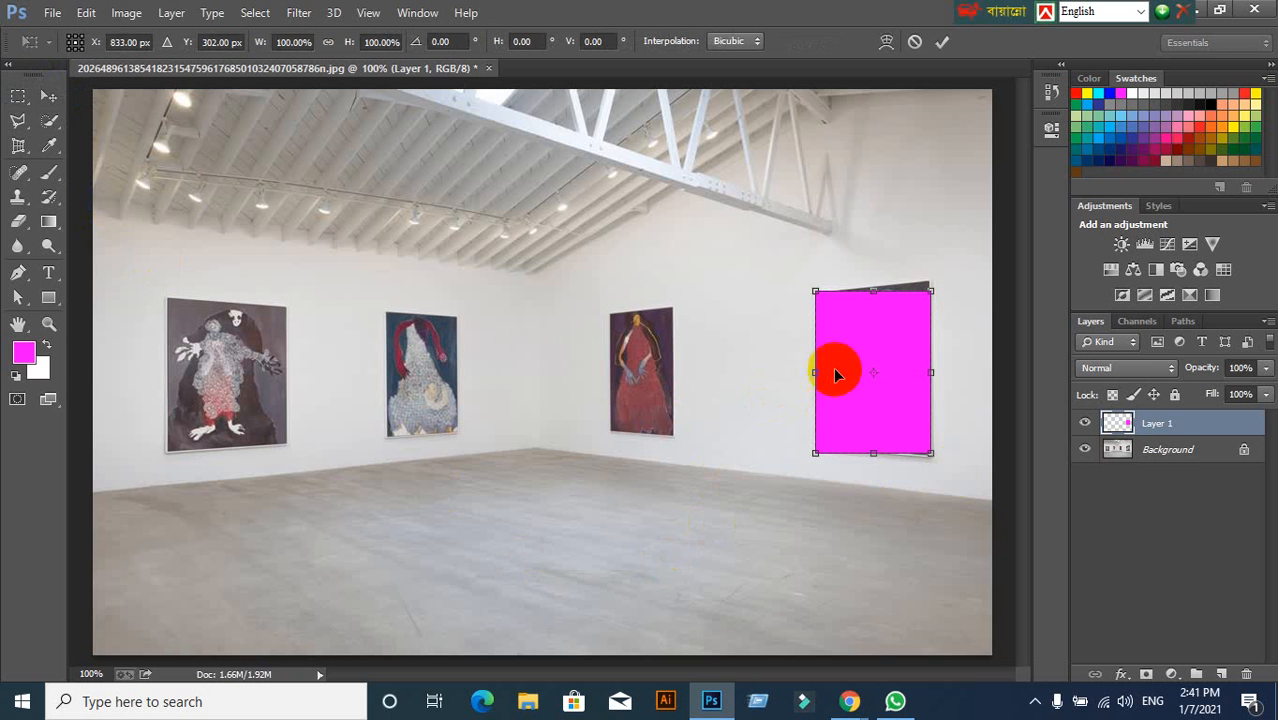
{"action": "right_click", "coordinate": [874, 350]}
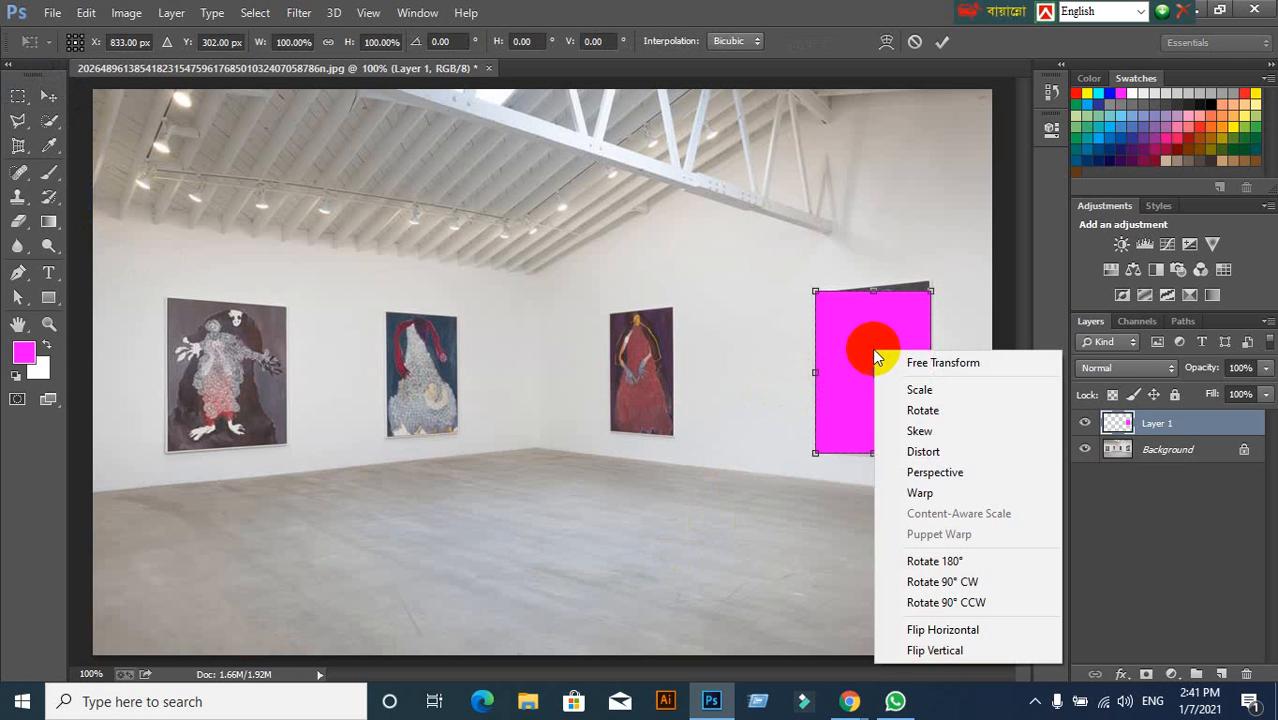
{"action": "left_click", "coordinate": [920, 450]}
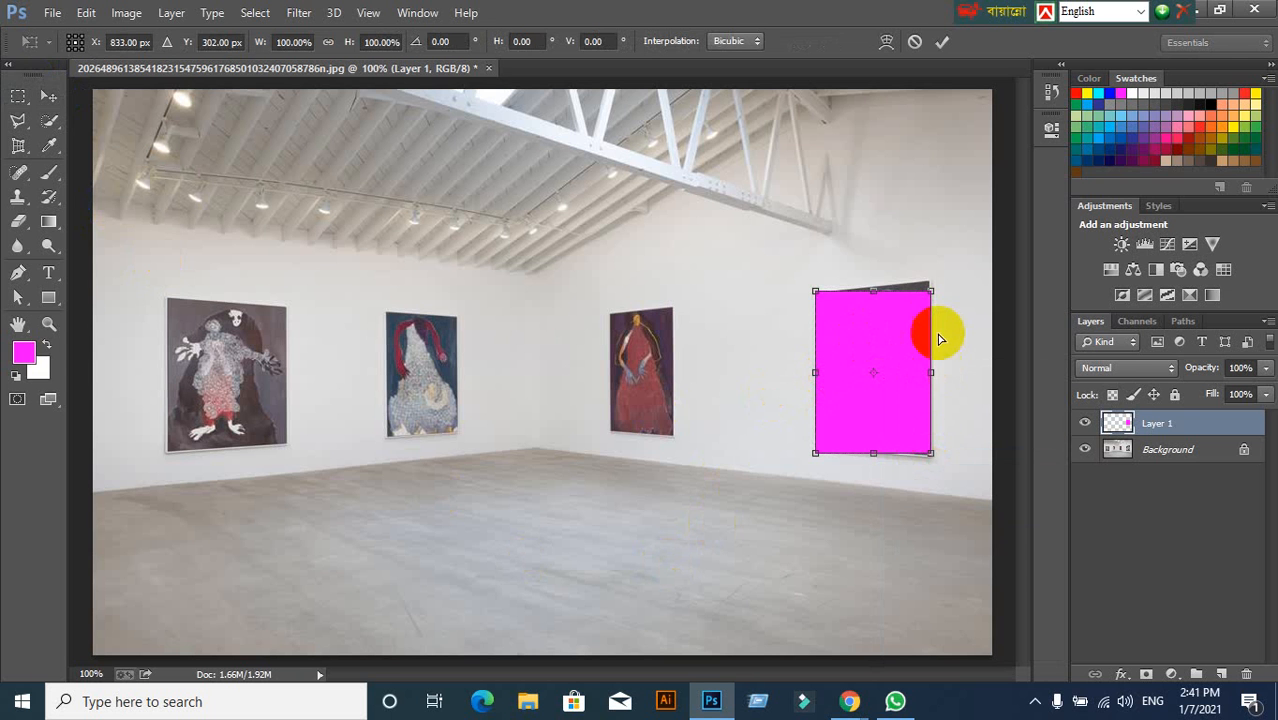
{"action": "left_click_drag", "start_coordinate": [932, 295], "coordinate": [930, 284]}
{"action": "left_click_drag", "start_coordinate": [931, 455], "coordinate": [932, 456]}
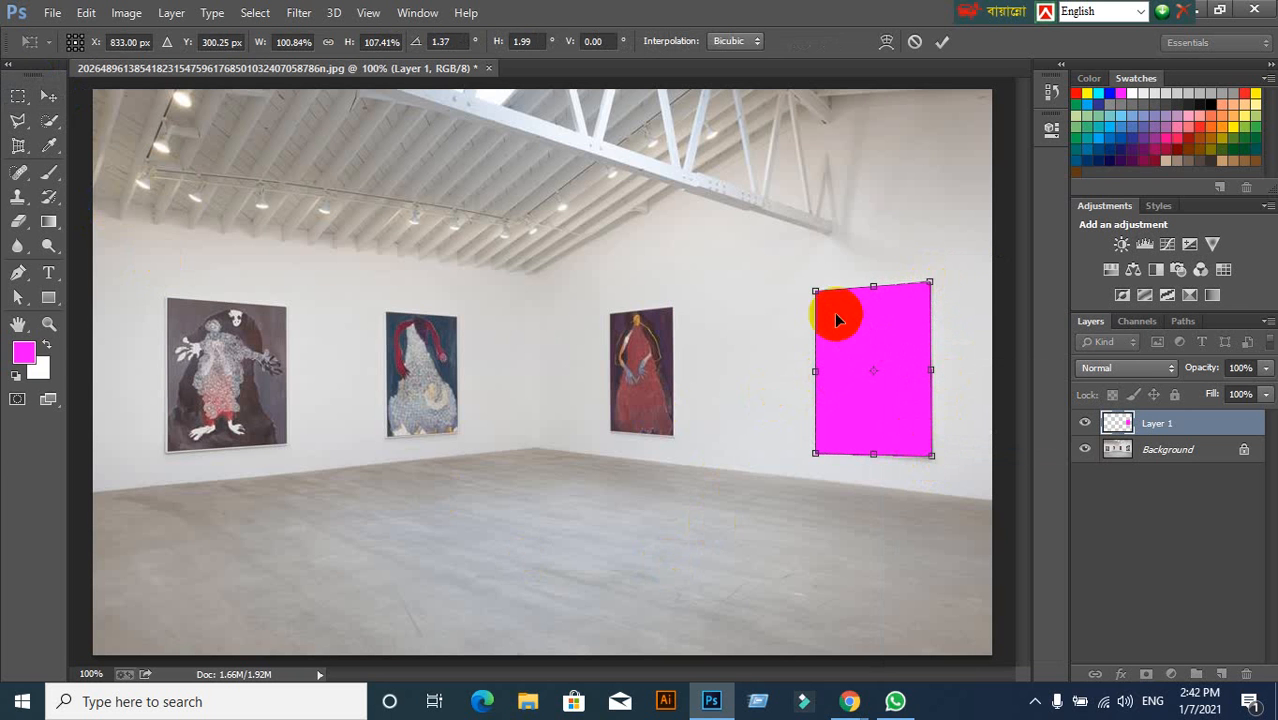
{"action": "mouse_move", "coordinate": [818, 296]}
{"action": "left_mouse_down"}
{"action": "mouse_move", "coordinate": [836, 294]}
{"action": "mouse_move", "coordinate": [818, 297]}
{"action": "left_mouse_up"}
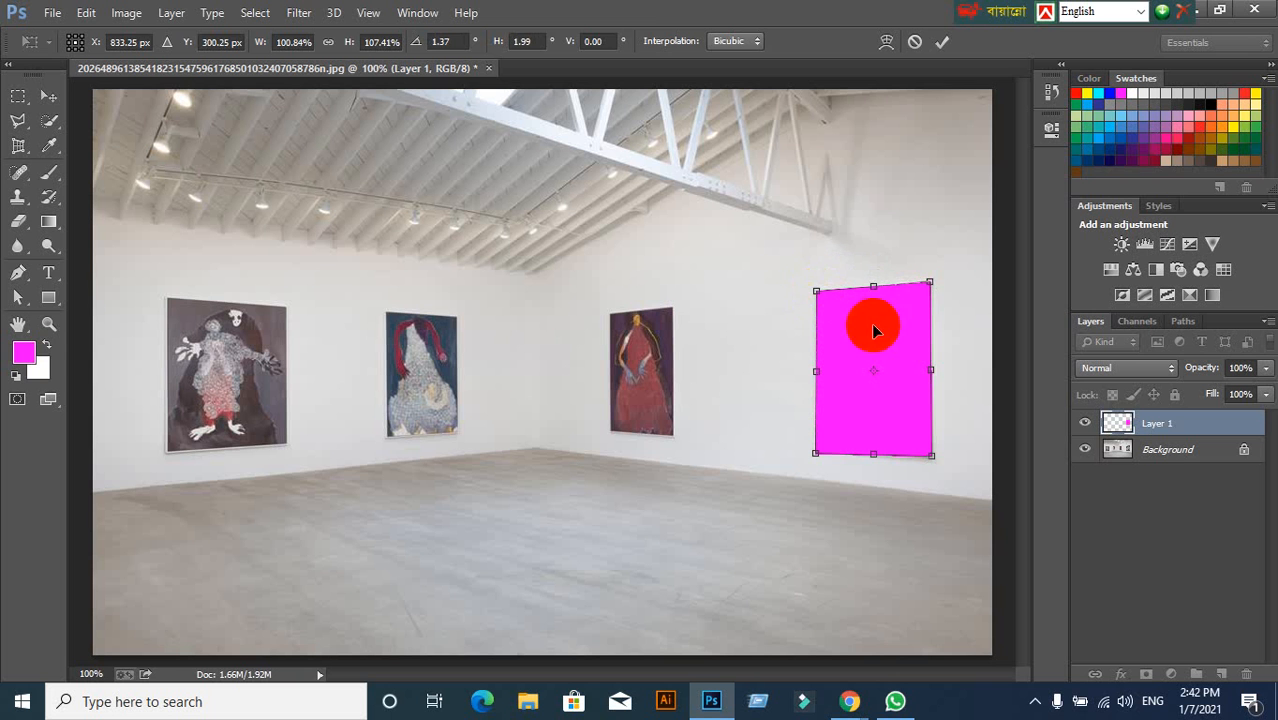
{"action": "left_click", "coordinate": [944, 44]}
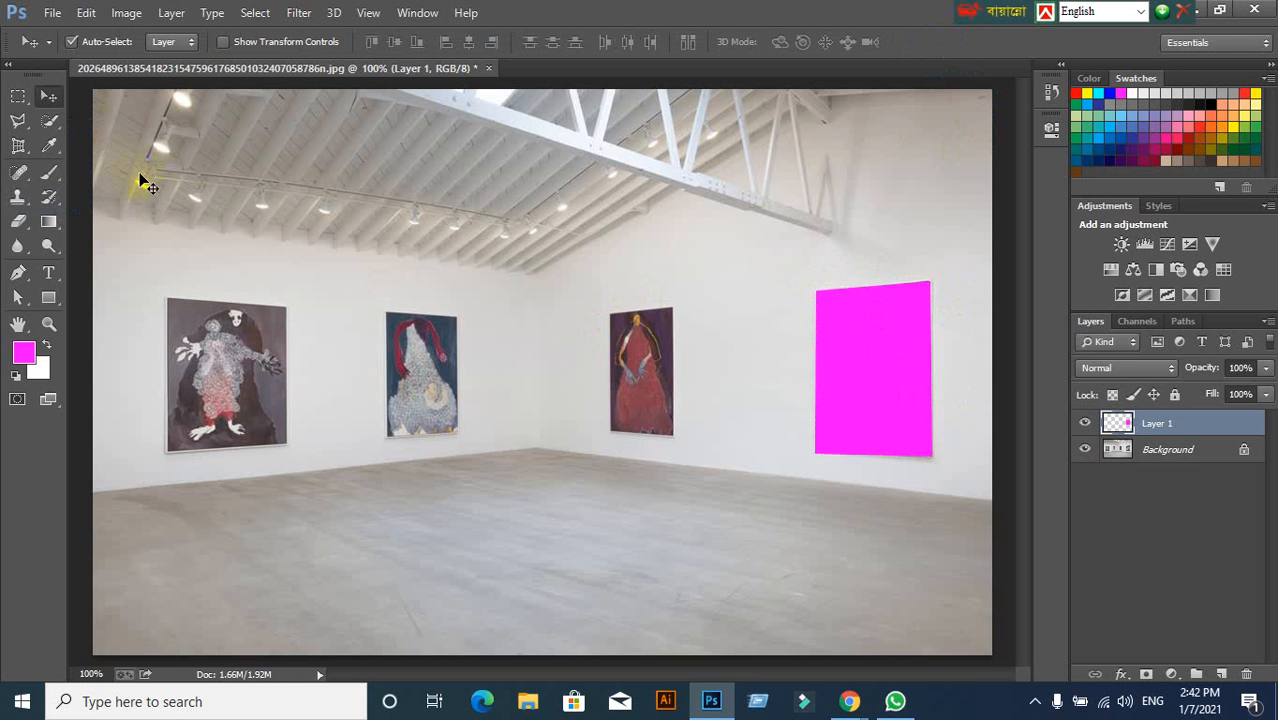
Select a rectangle over the red-figure painting and fill it with magenta on its own new layer above Layer 1.
{"action": "left_click", "coordinate": [25, 98]}
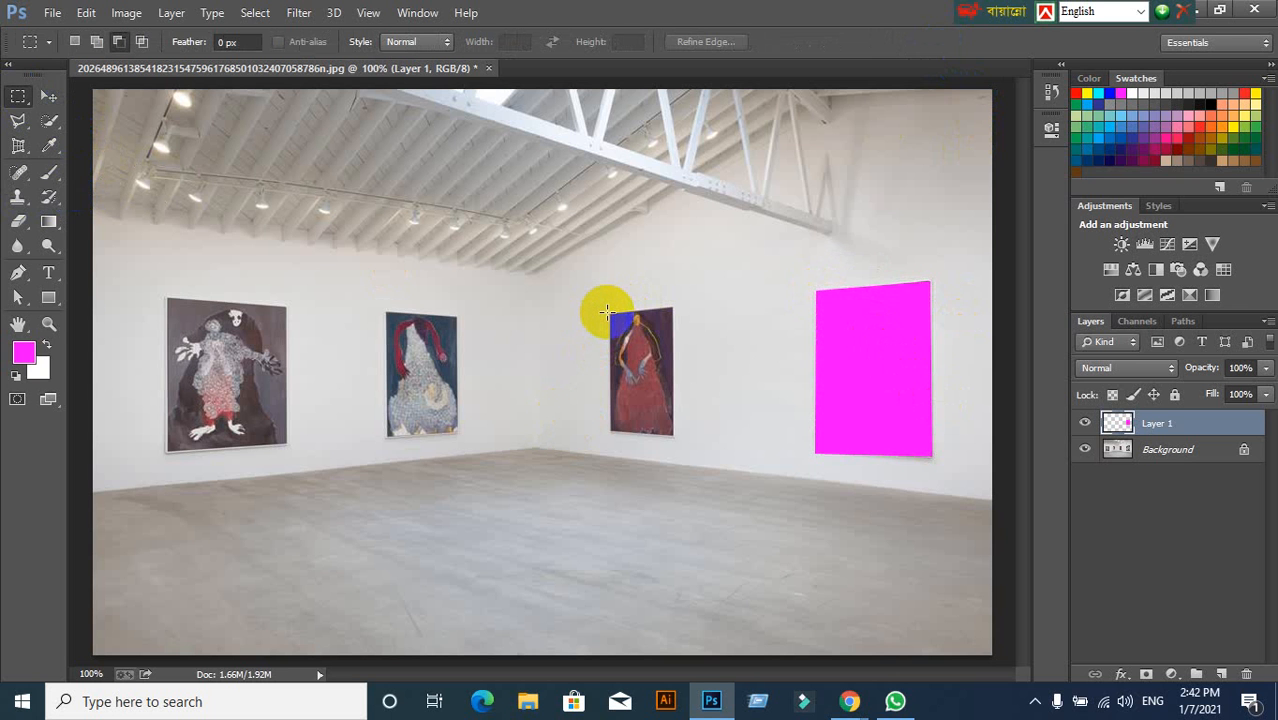
{"action": "left_click_drag", "start_coordinate": [606, 312], "coordinate": [674, 434]}
{"action": "key", "text": "alt+BackSpace"}
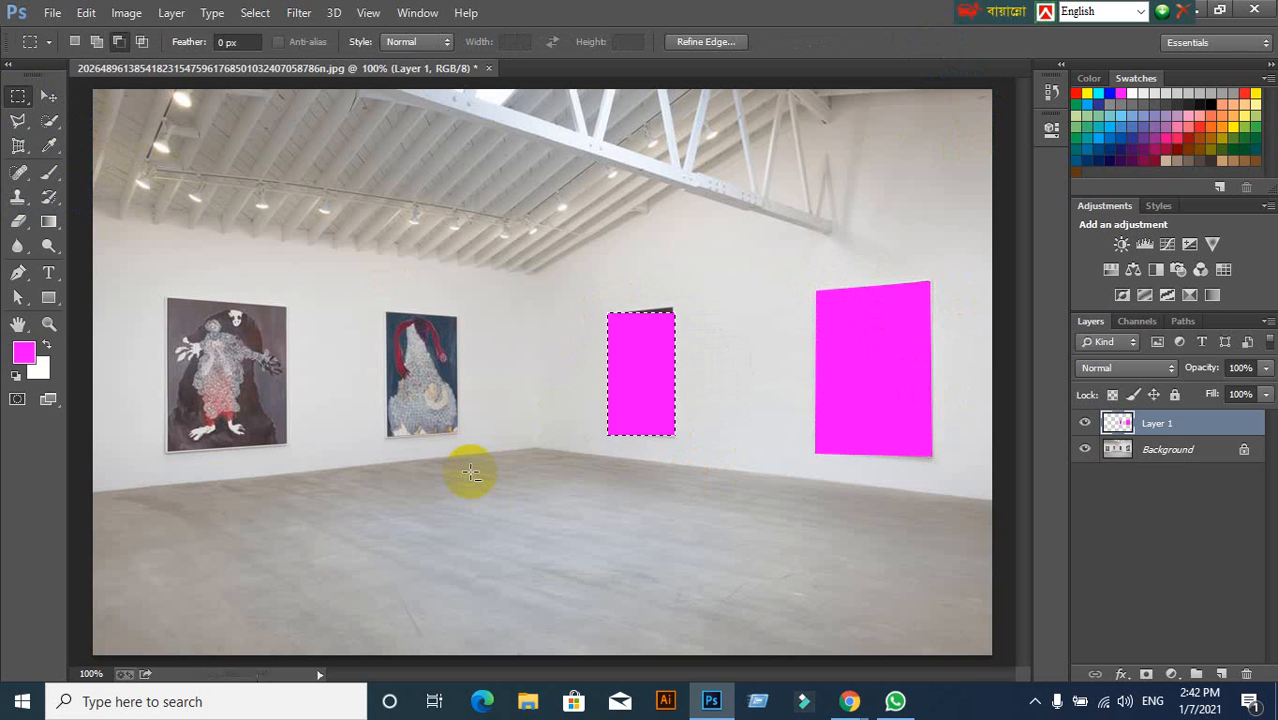
{"action": "key", "text": "ctrl+z"}
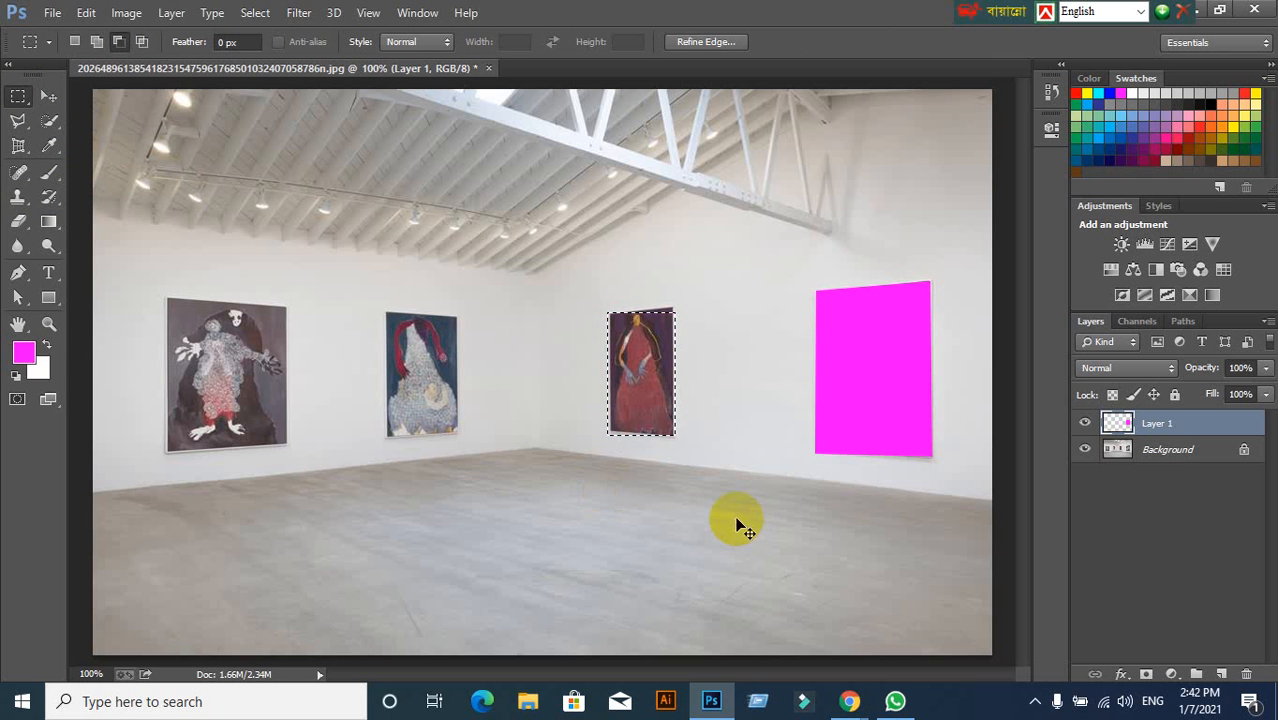
{"action": "left_click", "coordinate": [1219, 674]}
{"action": "key", "text": "alt+BackSpace"}
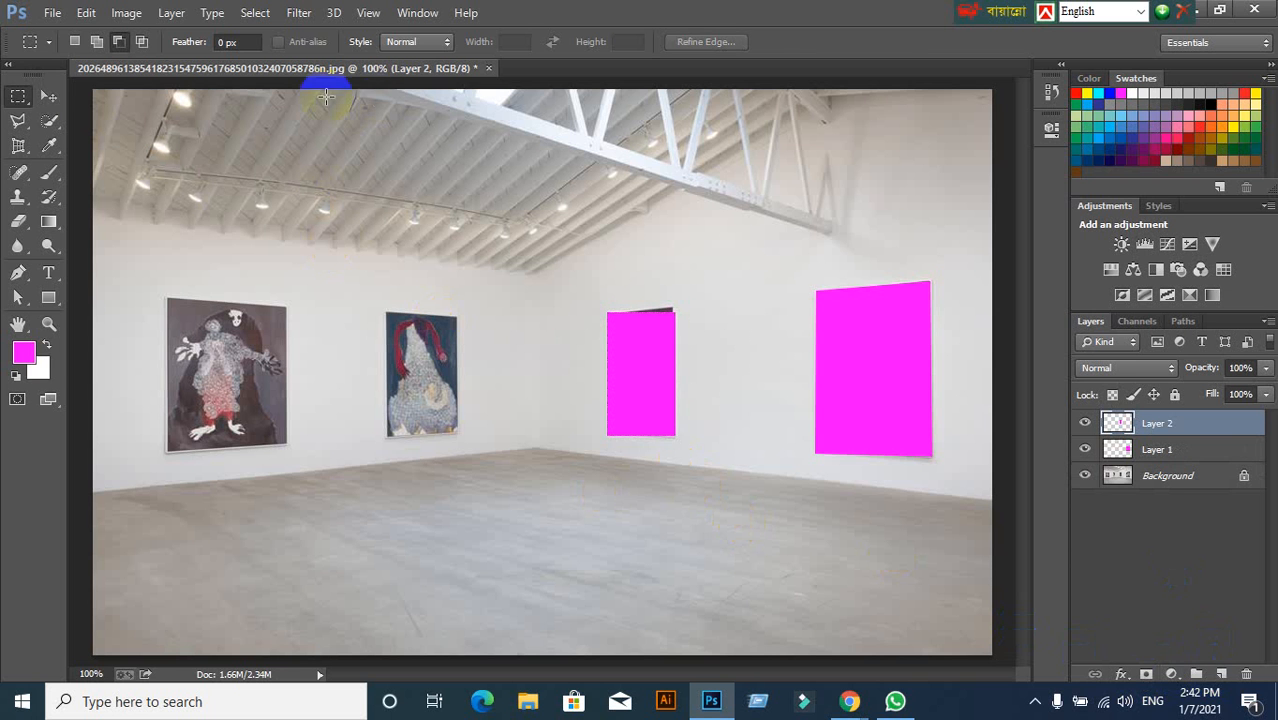
Distort the magenta rectangle on Layer 2 so its corners match the slanted outline of the painting beneath it, and apply the transform.
{"action": "left_click", "coordinate": [46, 96]}
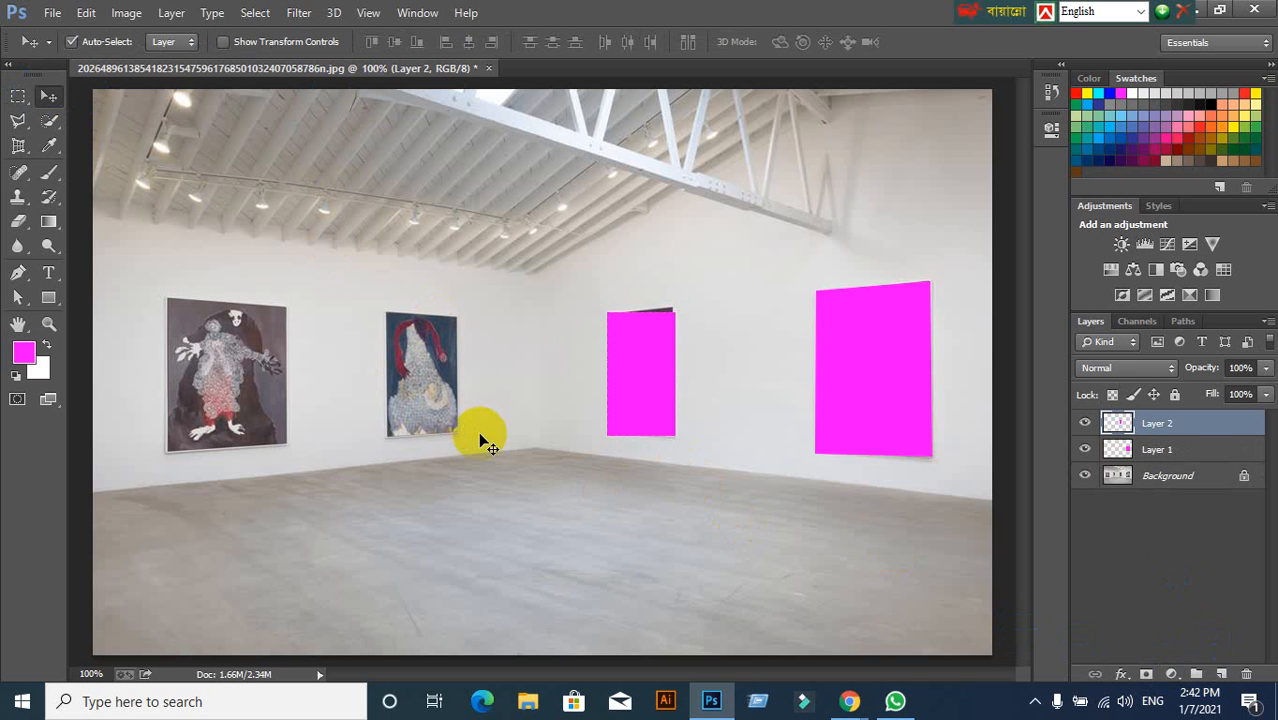
{"action": "key", "text": "ctrl+t"}
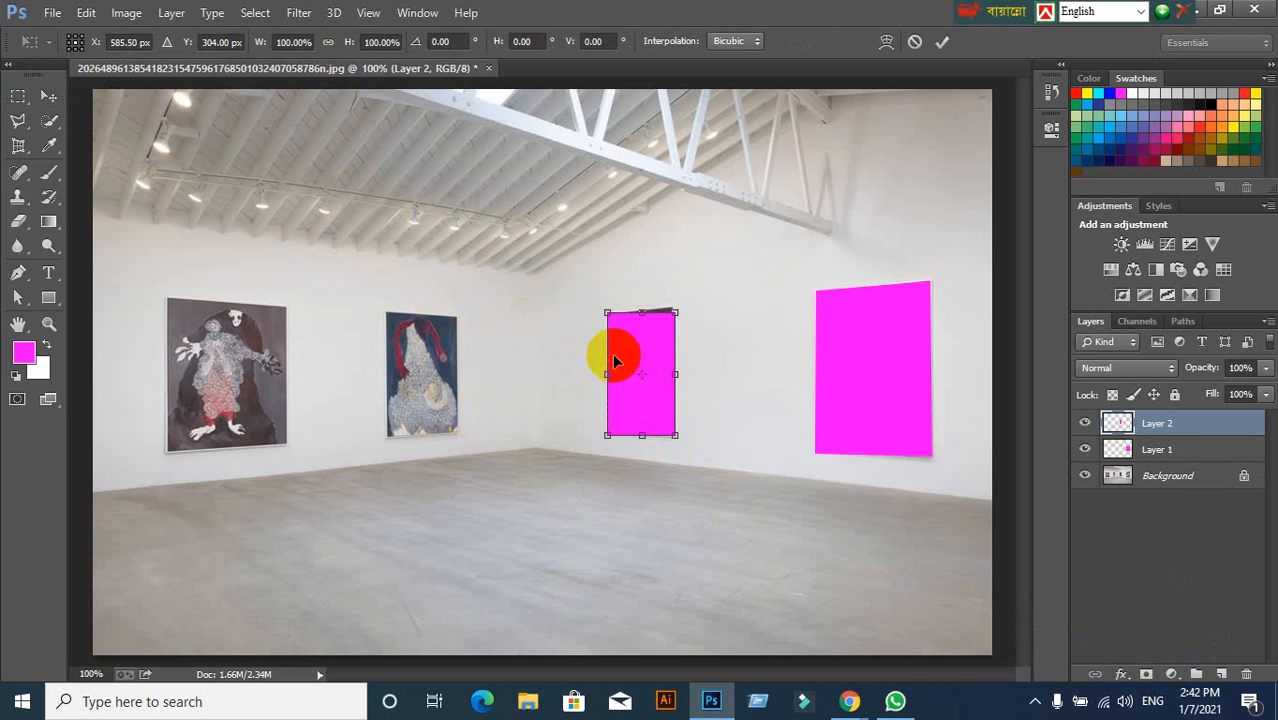
{"action": "right_click", "coordinate": [654, 346]}
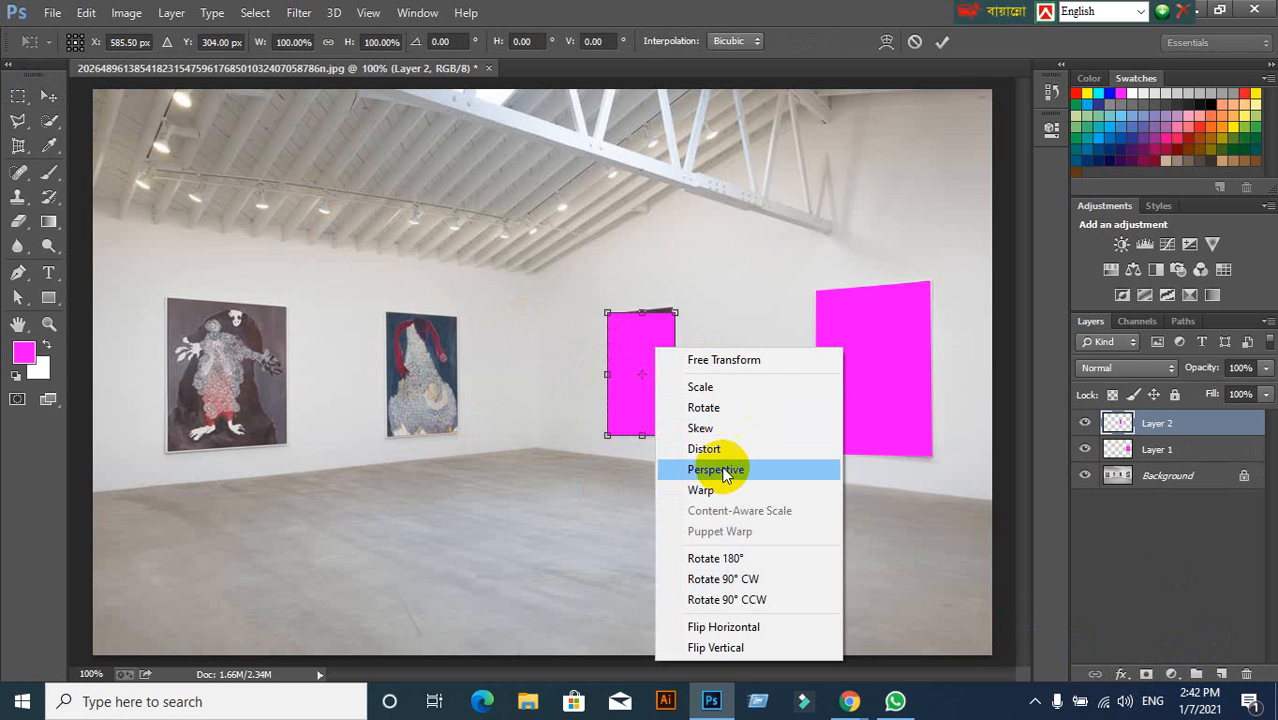
{"action": "left_click", "coordinate": [722, 448]}
{"action": "left_click_drag", "start_coordinate": [675, 311], "coordinate": [676, 307]}
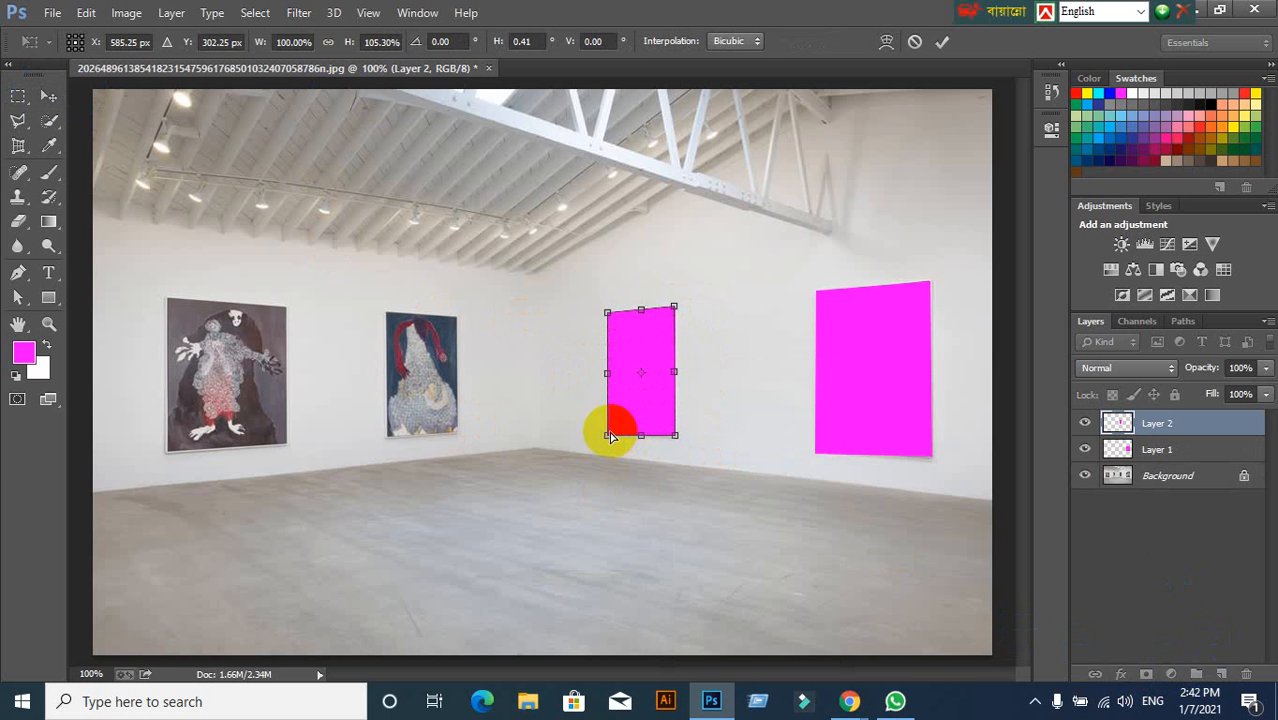
{"action": "mouse_move", "coordinate": [607, 435]}
{"action": "left_mouse_down"}
{"action": "mouse_move", "coordinate": [629, 420]}
{"action": "mouse_move", "coordinate": [614, 435]}
{"action": "left_mouse_up"}
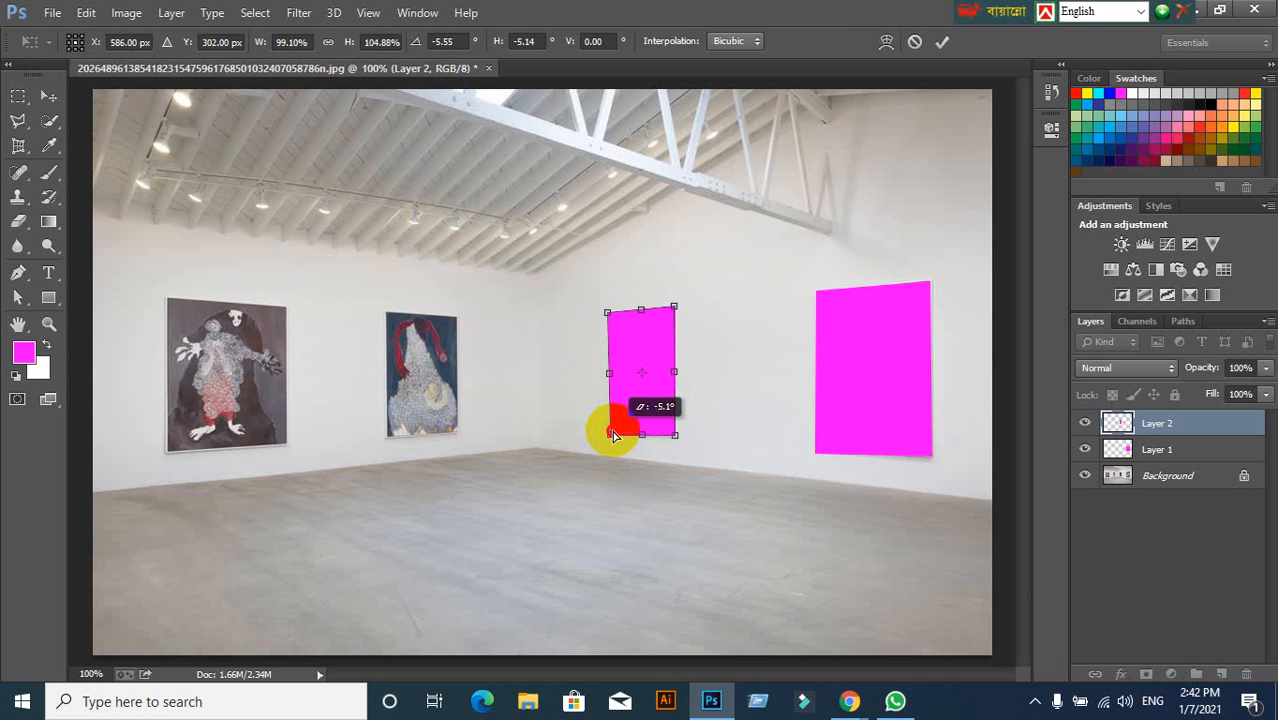
{"action": "left_click", "coordinate": [941, 41]}
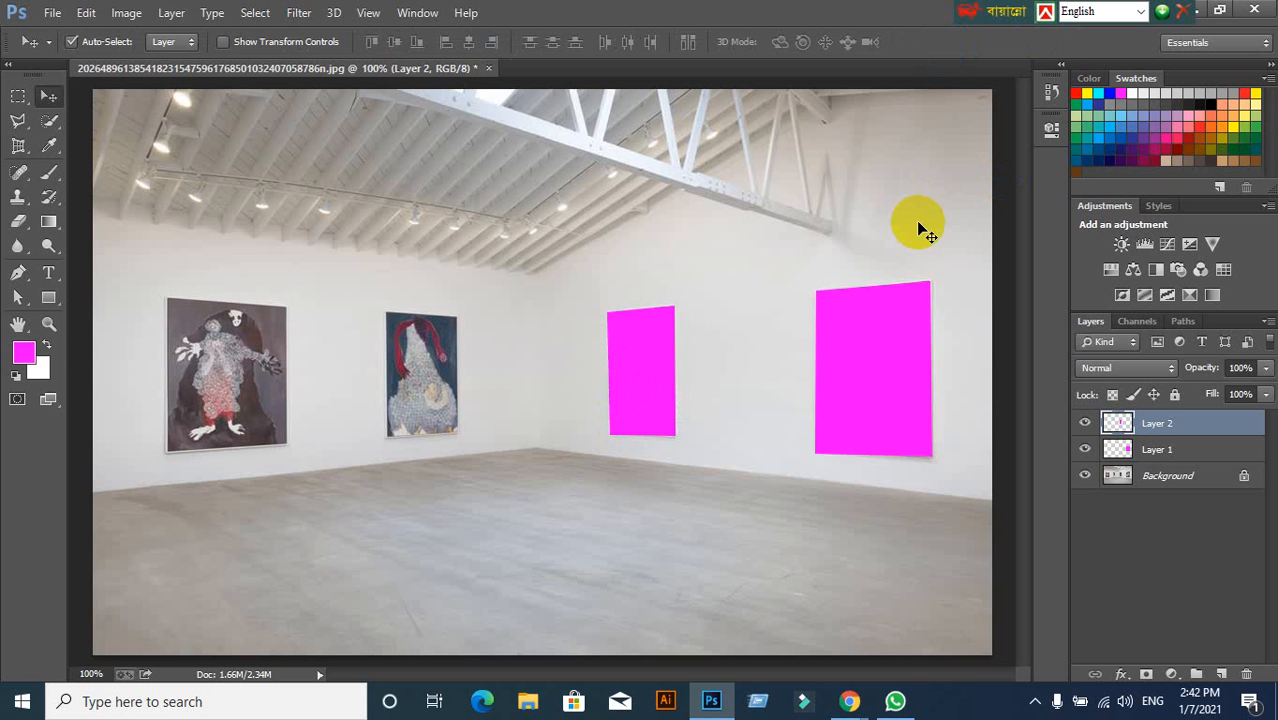
Select a rectangle over the blue painting on the left wall, fill it with magenta on a new layer, and deselect.
{"action": "left_click", "coordinate": [18, 96]}
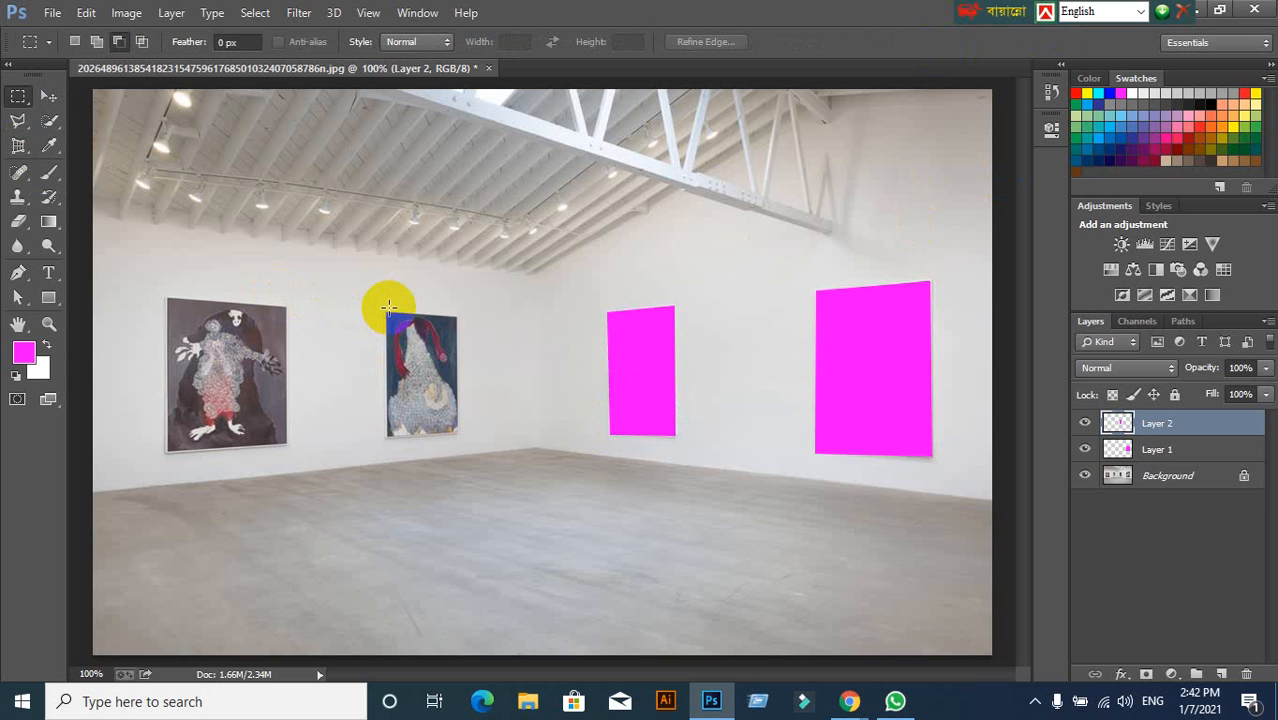
{"action": "left_click_drag", "start_coordinate": [386, 311], "coordinate": [455, 430]}
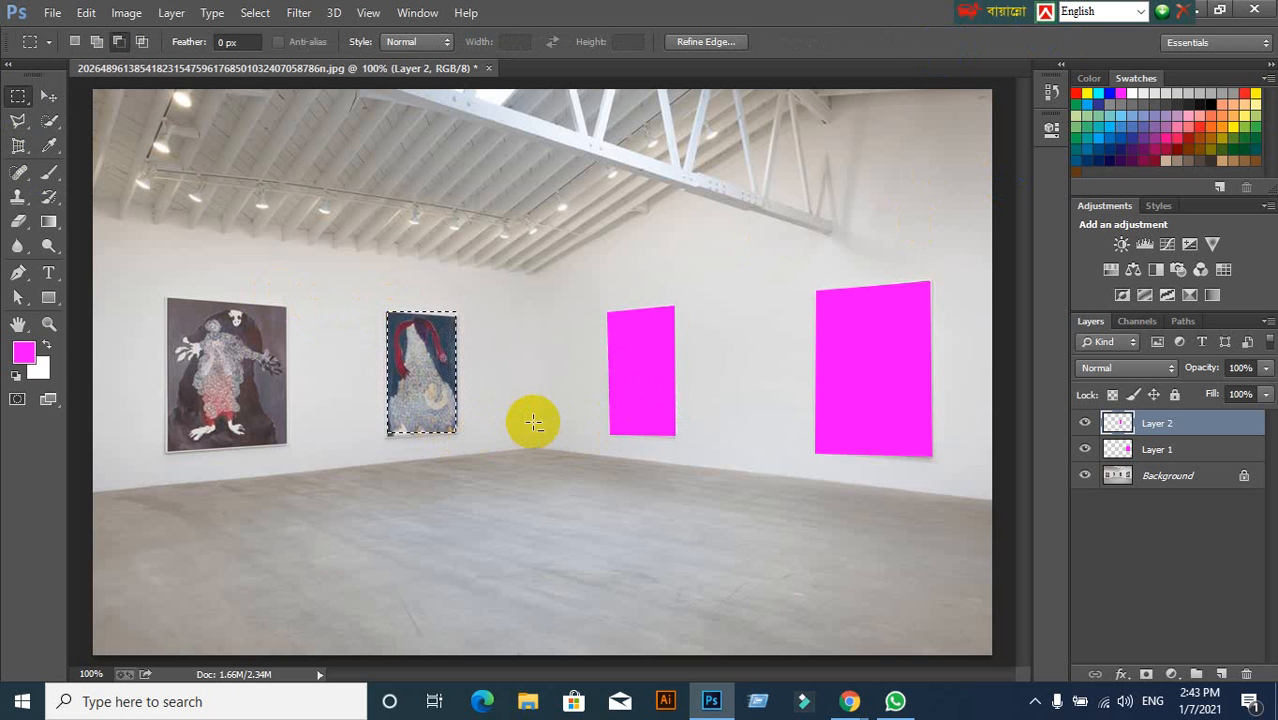
{"action": "left_click", "coordinate": [1221, 674]}
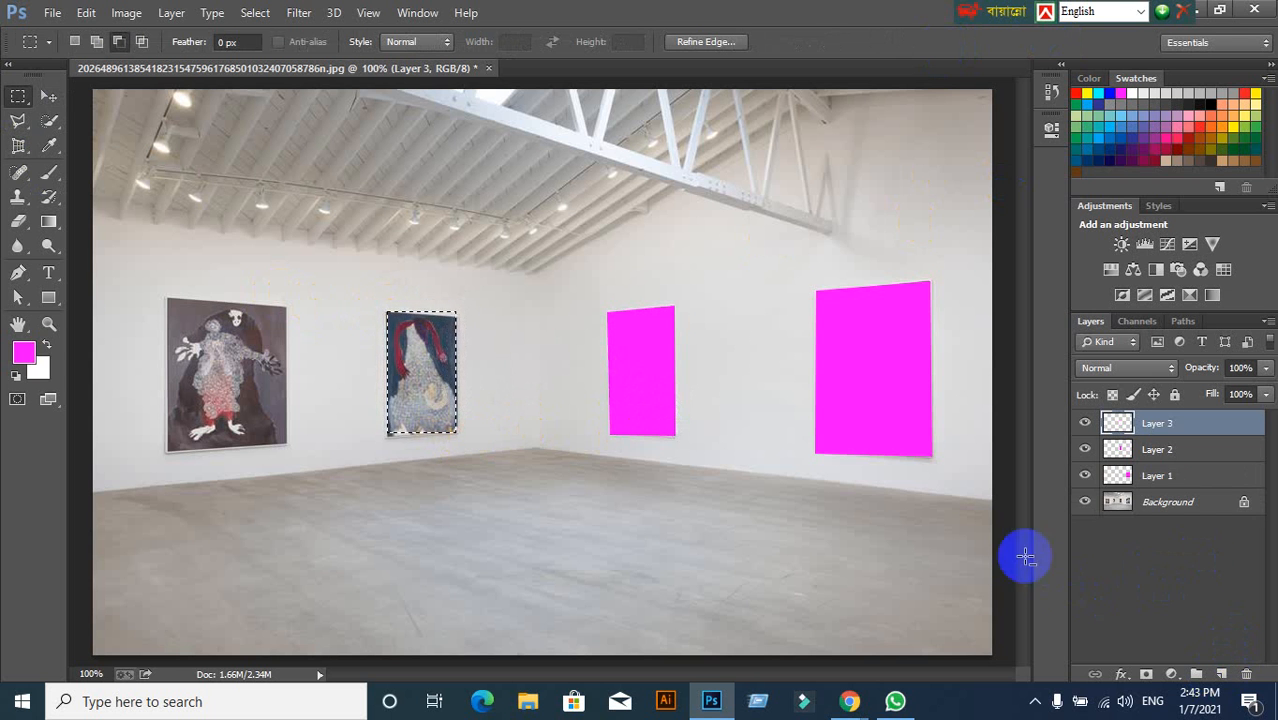
{"action": "key", "text": "alt+BackSpace"}
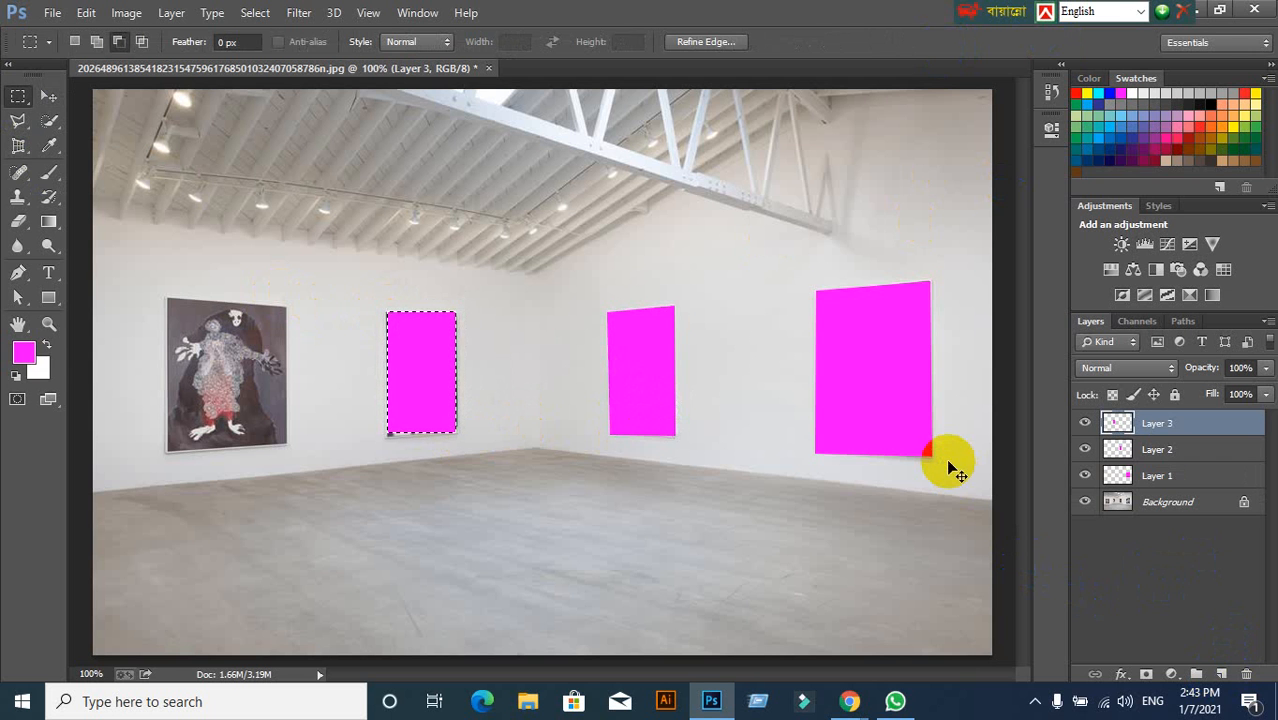
{"action": "left_click", "coordinate": [953, 470]}
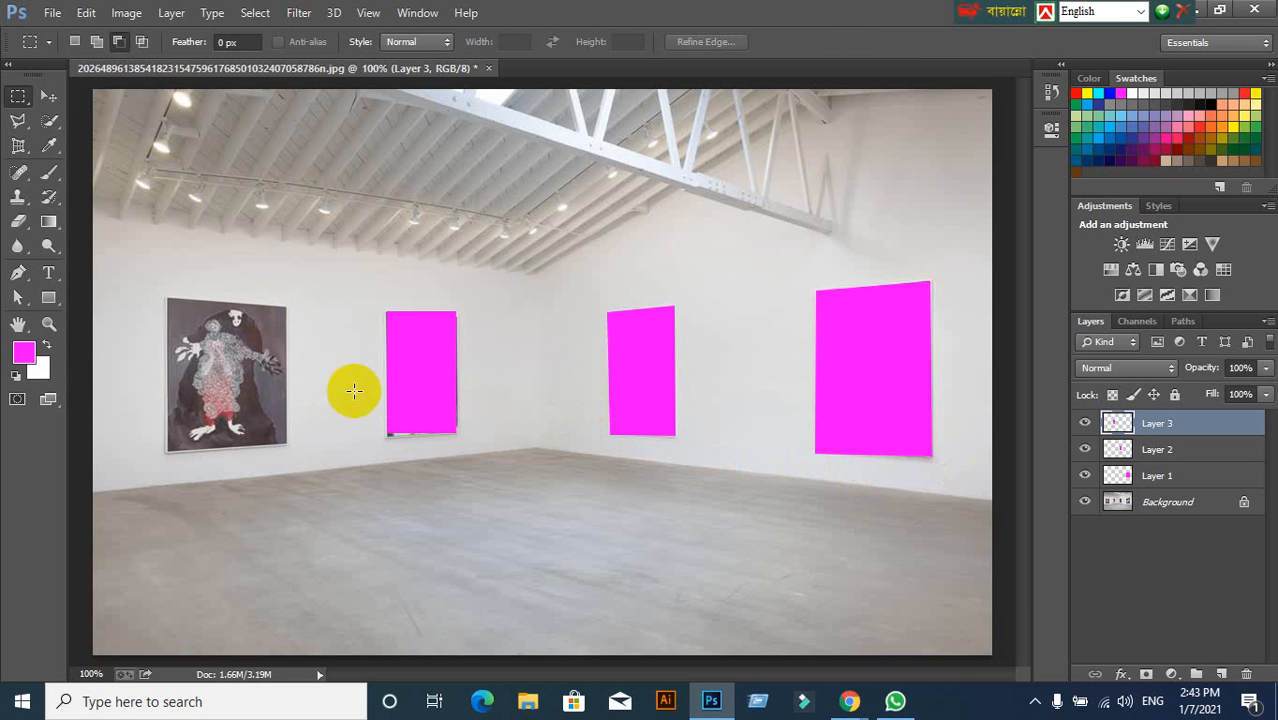
Distort the magenta rectangle on Layer 3 to follow the blue painting's slanted outline, and apply the transform.
{"action": "key", "text": "ctrl+t"}
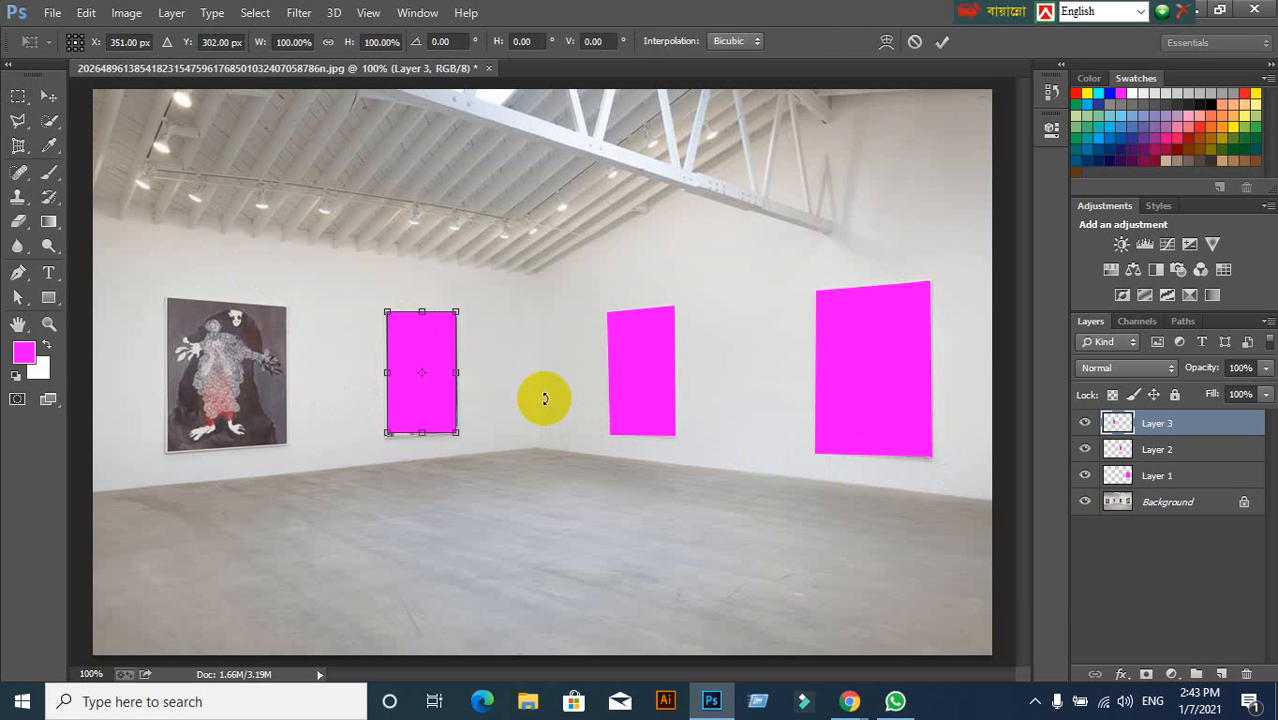
{"action": "right_click", "coordinate": [428, 357]}
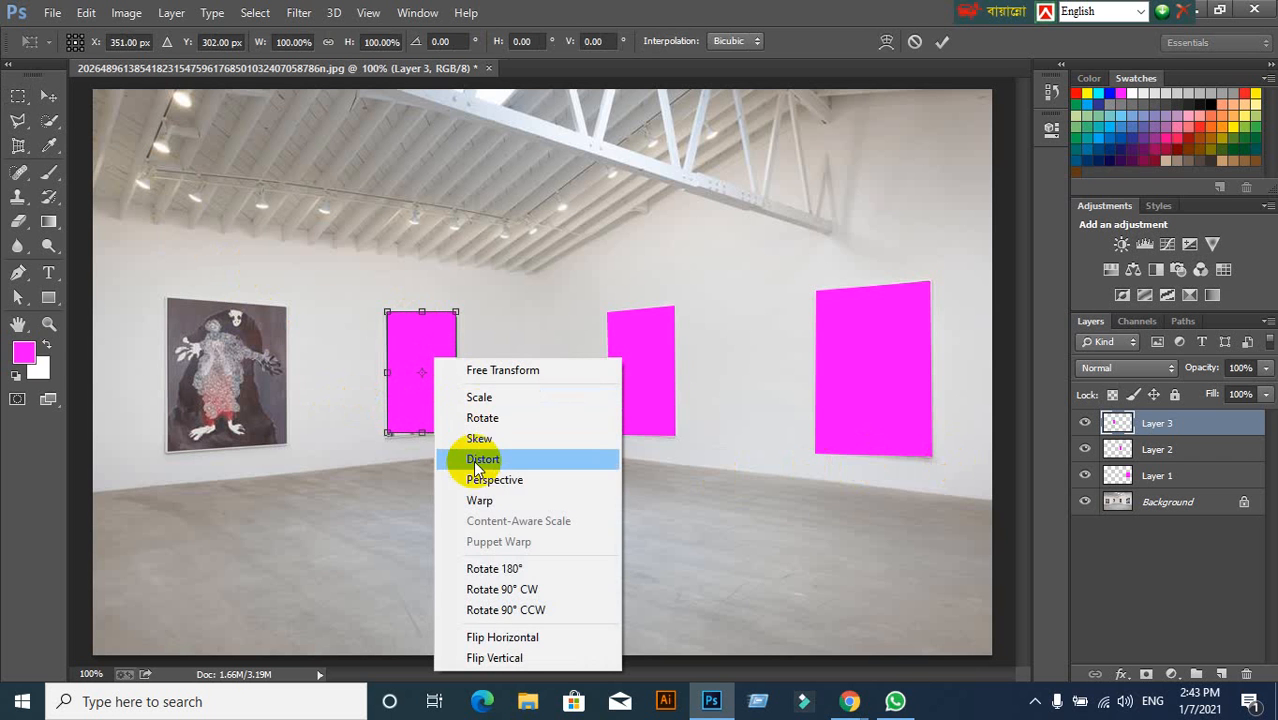
{"action": "left_click", "coordinate": [482, 462]}
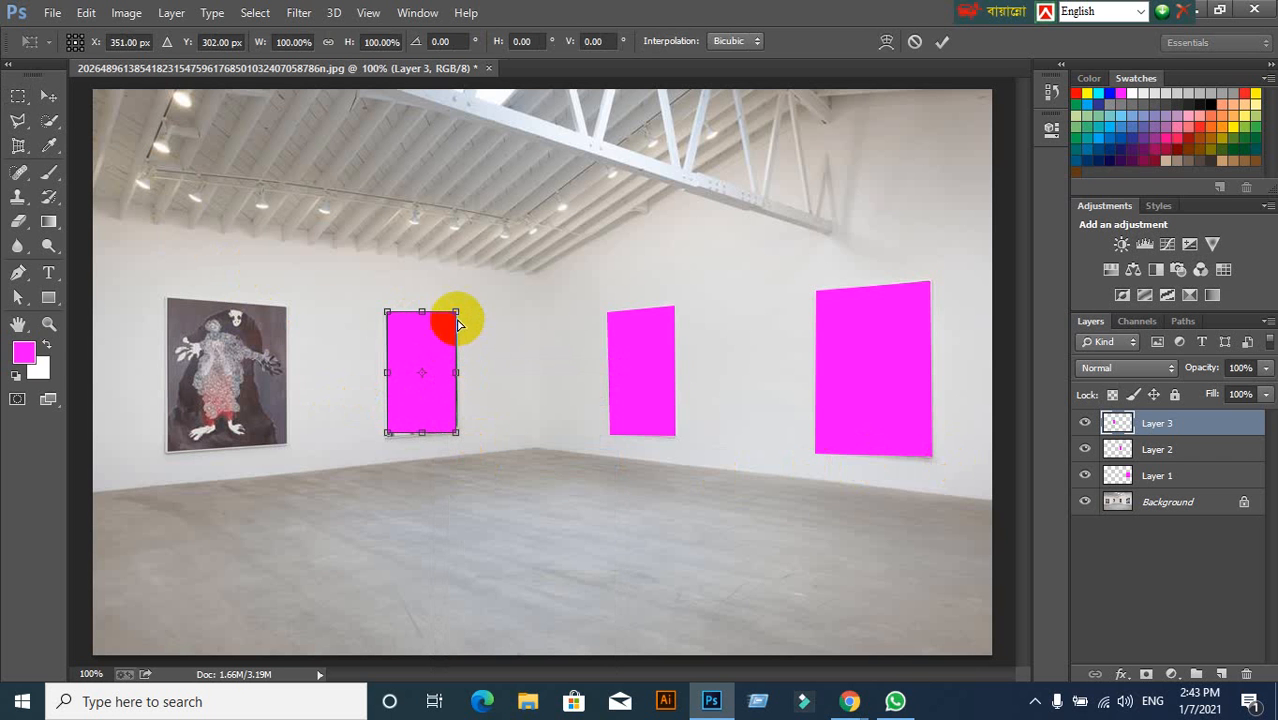
{"action": "left_click_drag", "start_coordinate": [456, 314], "coordinate": [456, 317]}
{"action": "mouse_move", "coordinate": [388, 430]}
{"action": "left_mouse_down"}
{"action": "mouse_move", "coordinate": [410, 428]}
{"action": "mouse_move", "coordinate": [387, 436]}
{"action": "left_mouse_up"}
{"action": "mouse_move", "coordinate": [387, 316]}
{"action": "left_mouse_down"}
{"action": "mouse_move", "coordinate": [396, 326]}
{"action": "mouse_move", "coordinate": [384, 317]}
{"action": "left_mouse_up"}
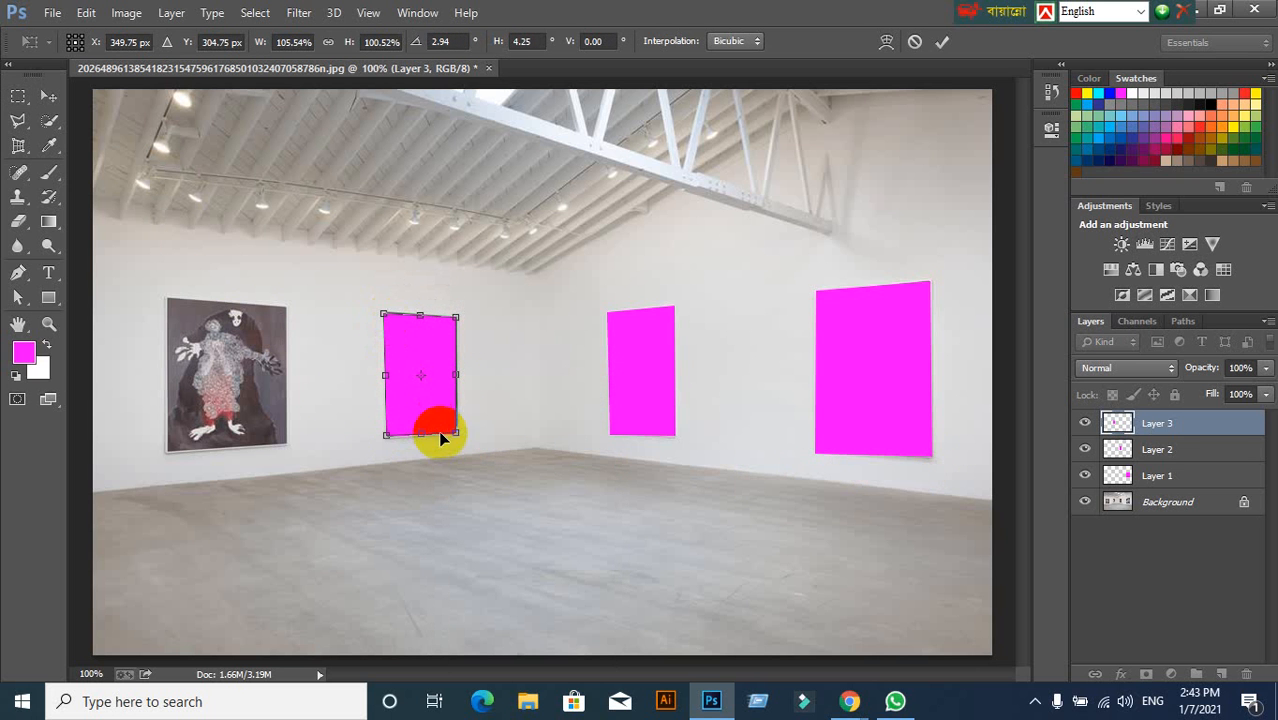
{"action": "left_click_drag", "start_coordinate": [456, 431], "coordinate": [456, 431]}
{"action": "left_click", "coordinate": [942, 41]}
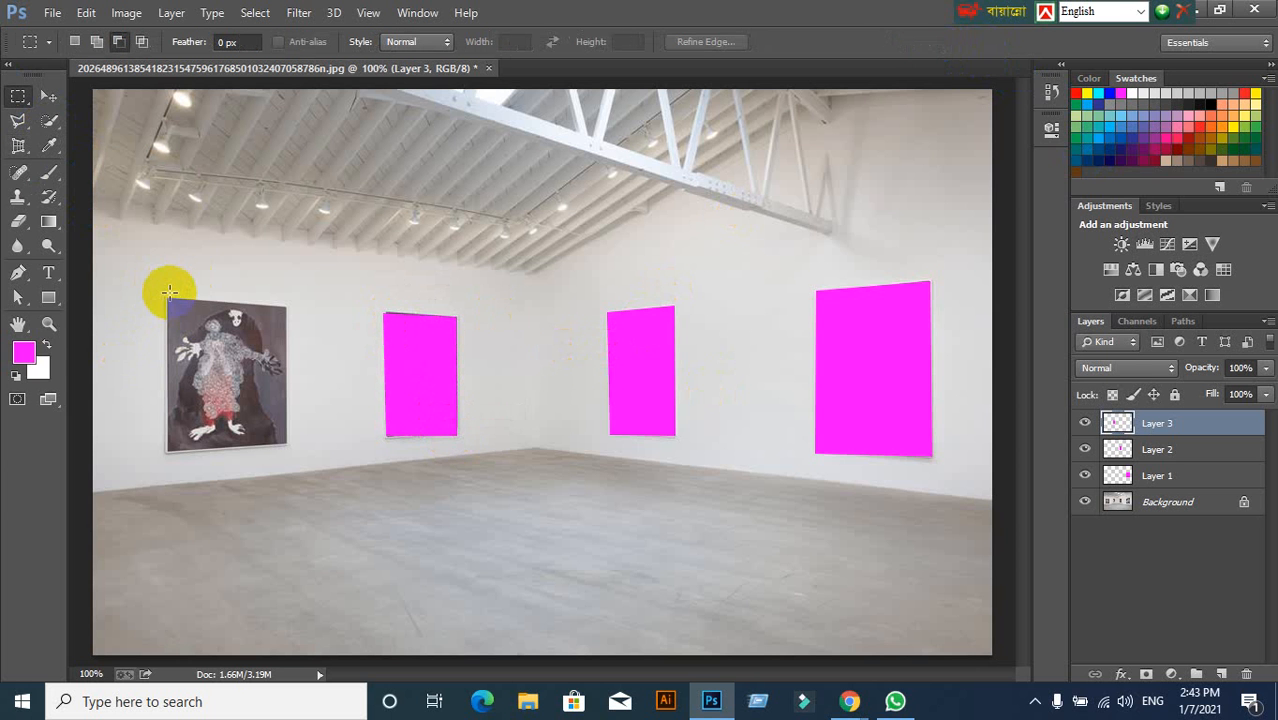
Select a rectangle over the far-left painting and fill it with magenta on its own new layer above Layer 3.
{"action": "left_click_drag", "start_coordinate": [164, 296], "coordinate": [286, 450]}
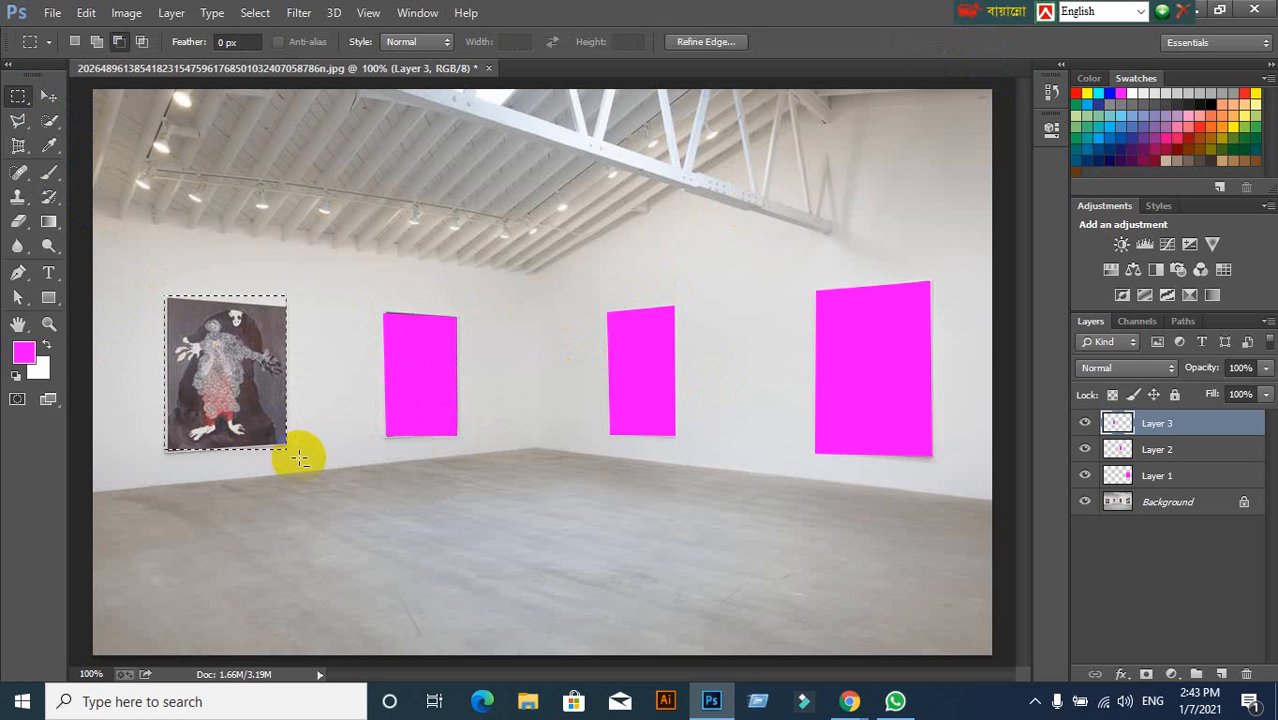
{"action": "left_click", "coordinate": [1221, 676]}
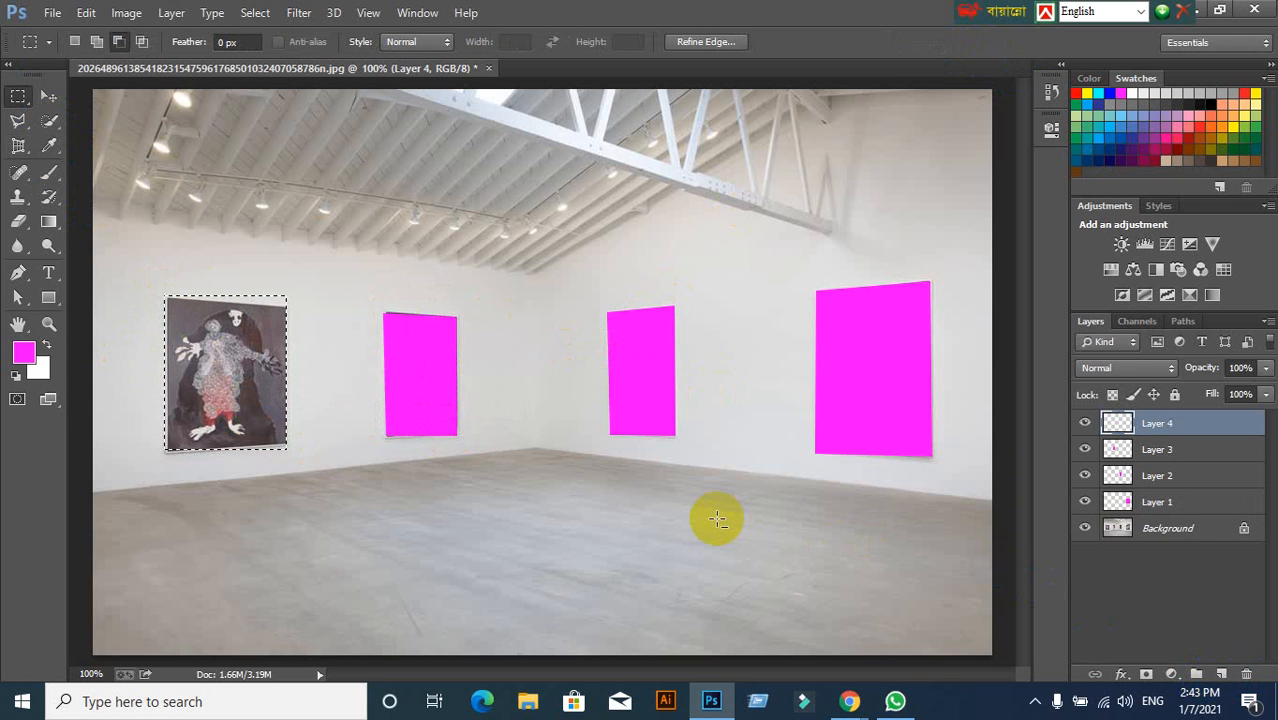
{"action": "key", "text": "alt+BackSpace"}
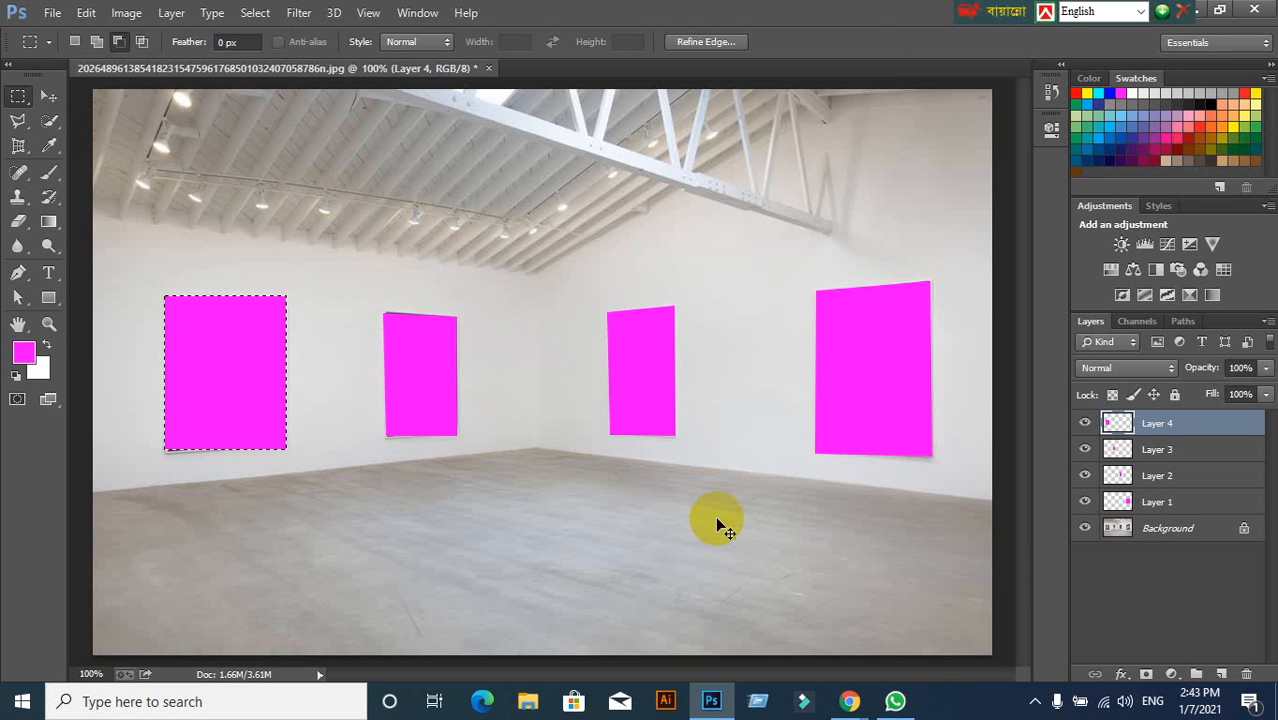
Distort the far-left magenta rectangle so all four corners fit the painting's perspective, and apply the transform.
{"action": "key", "text": "ctrl+t"}
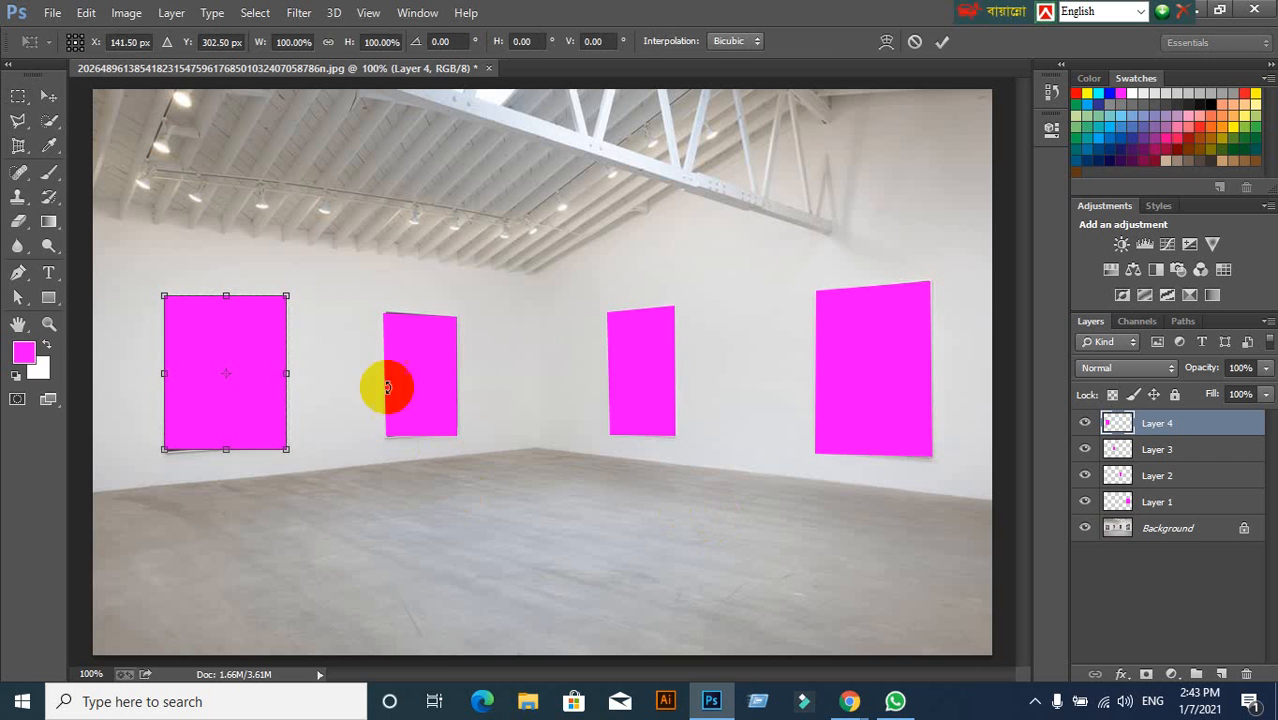
{"action": "right_click", "coordinate": [257, 343]}
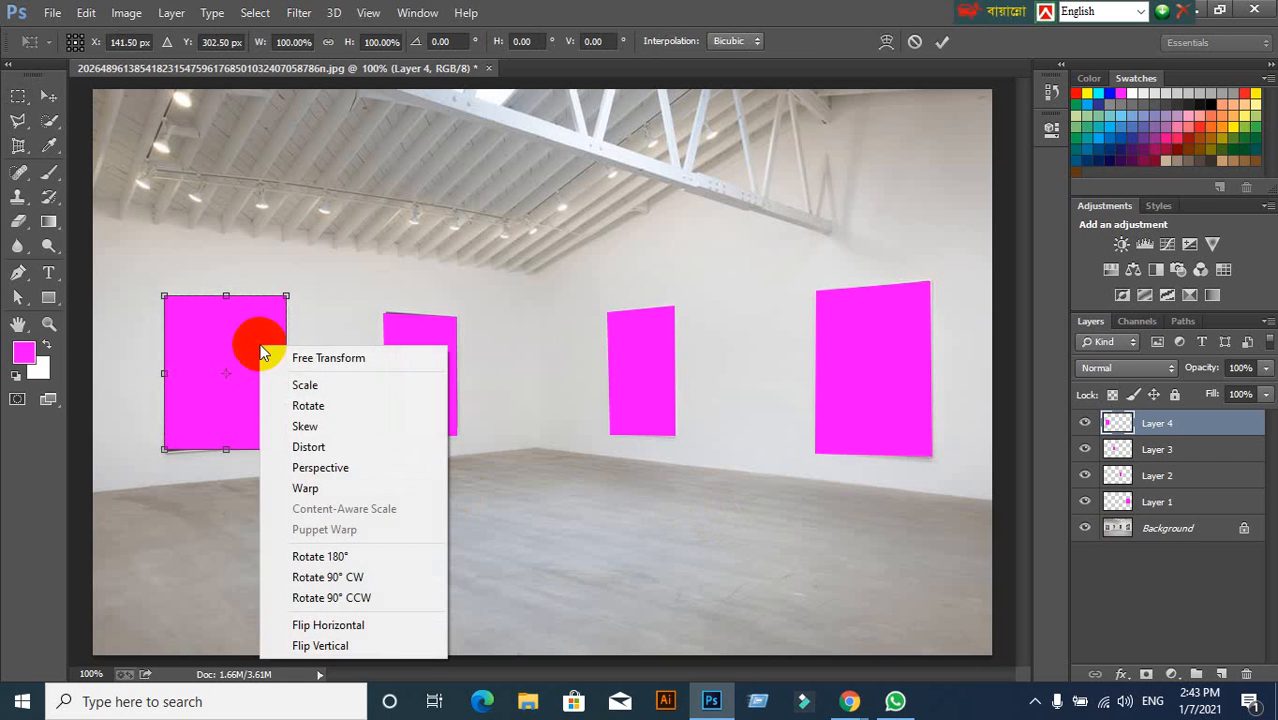
{"action": "left_click", "coordinate": [310, 447]}
{"action": "mouse_move", "coordinate": [285, 300]}
{"action": "left_mouse_down"}
{"action": "mouse_move", "coordinate": [286, 321]}
{"action": "mouse_move", "coordinate": [285, 306]}
{"action": "left_mouse_up"}
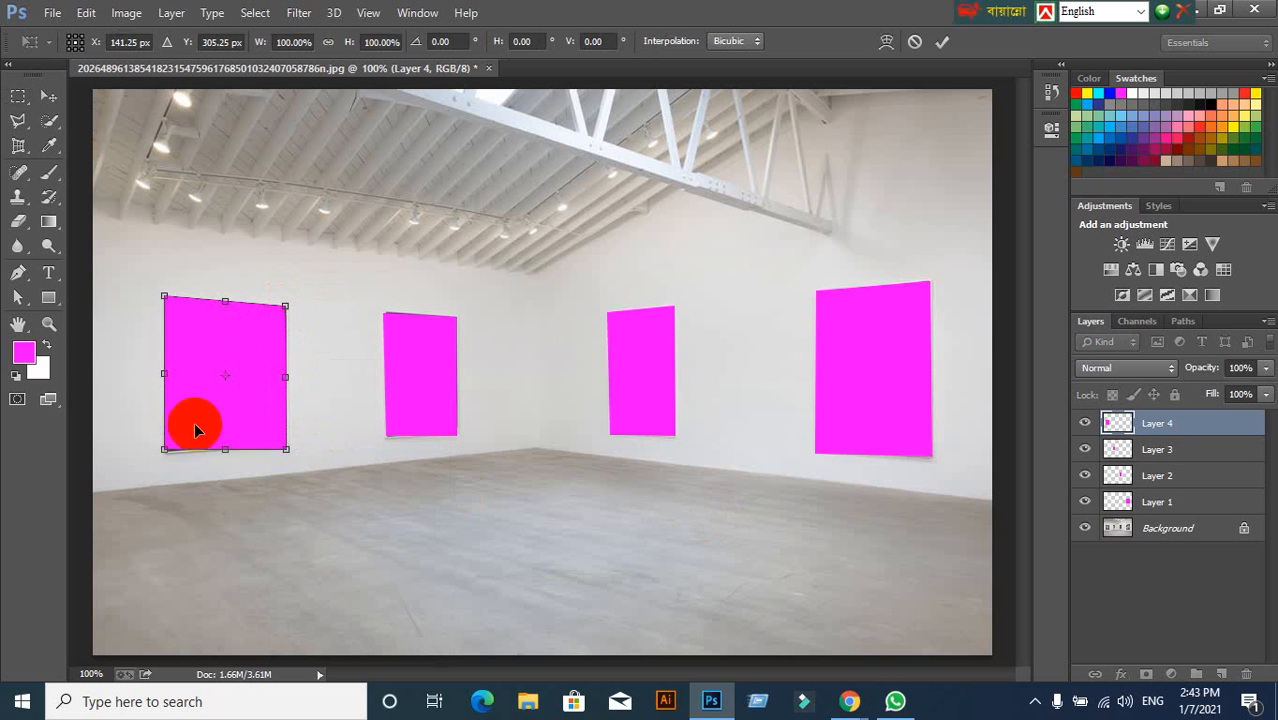
{"action": "mouse_move", "coordinate": [164, 449]}
{"action": "left_mouse_down"}
{"action": "mouse_move", "coordinate": [182, 436]}
{"action": "mouse_move", "coordinate": [162, 455]}
{"action": "left_mouse_up"}
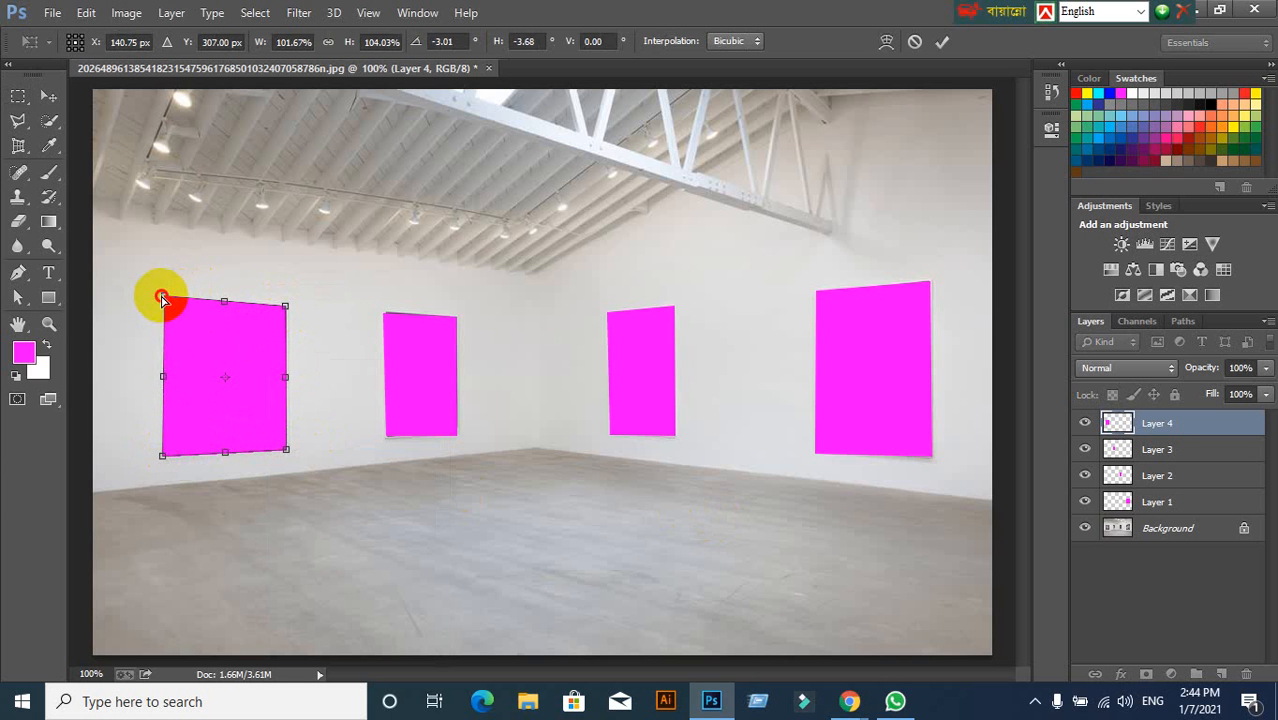
{"action": "left_click_drag", "start_coordinate": [162, 299], "coordinate": [168, 296]}
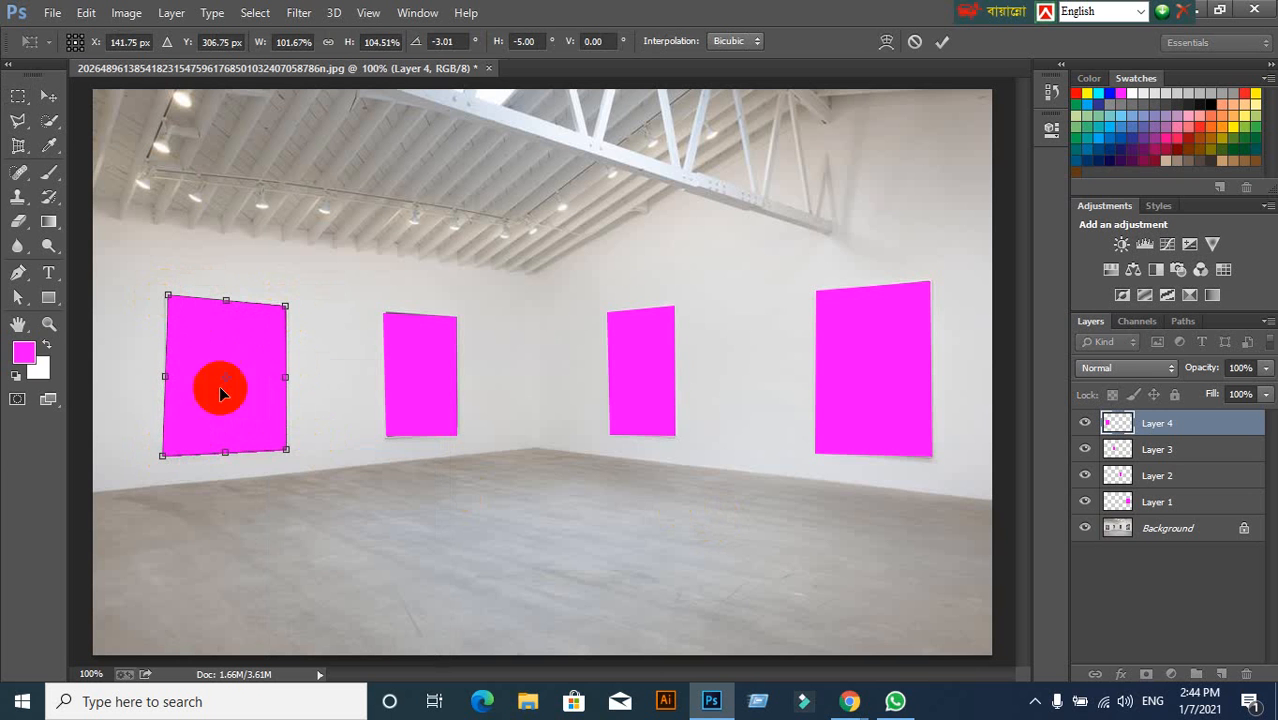
{"action": "left_click_drag", "start_coordinate": [262, 452], "coordinate": [282, 447]}
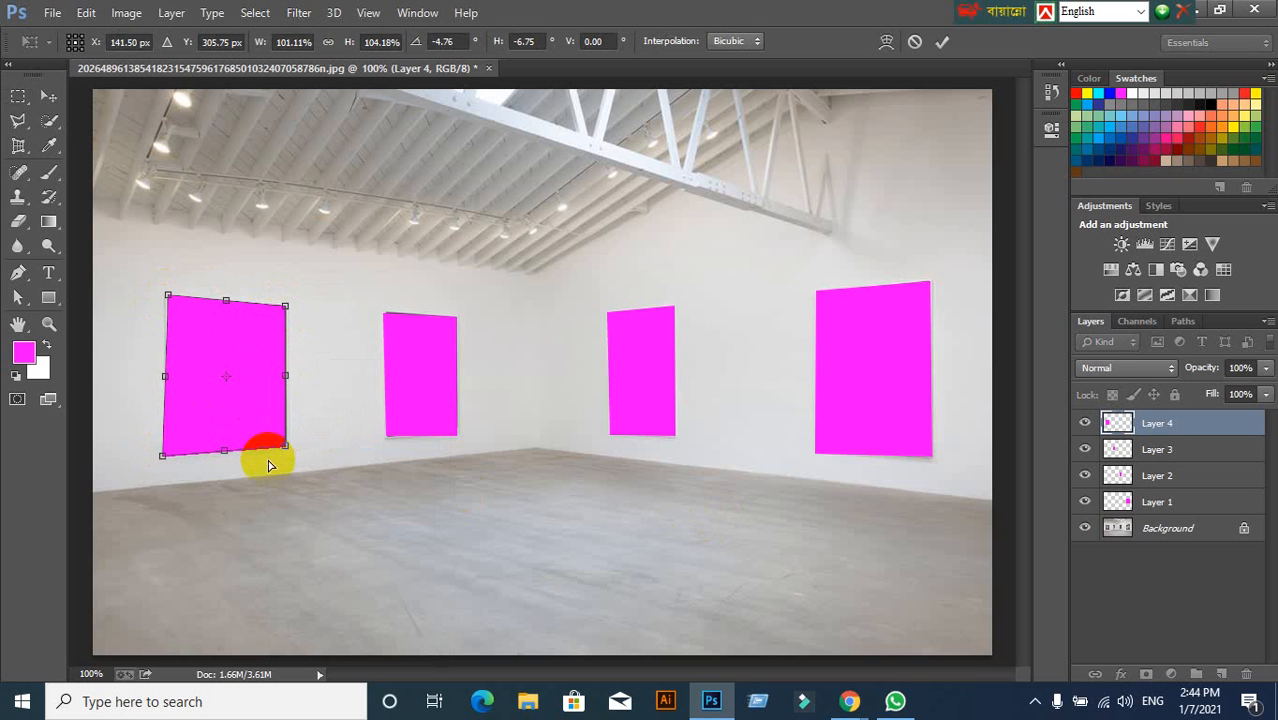
{"action": "left_click", "coordinate": [940, 41]}
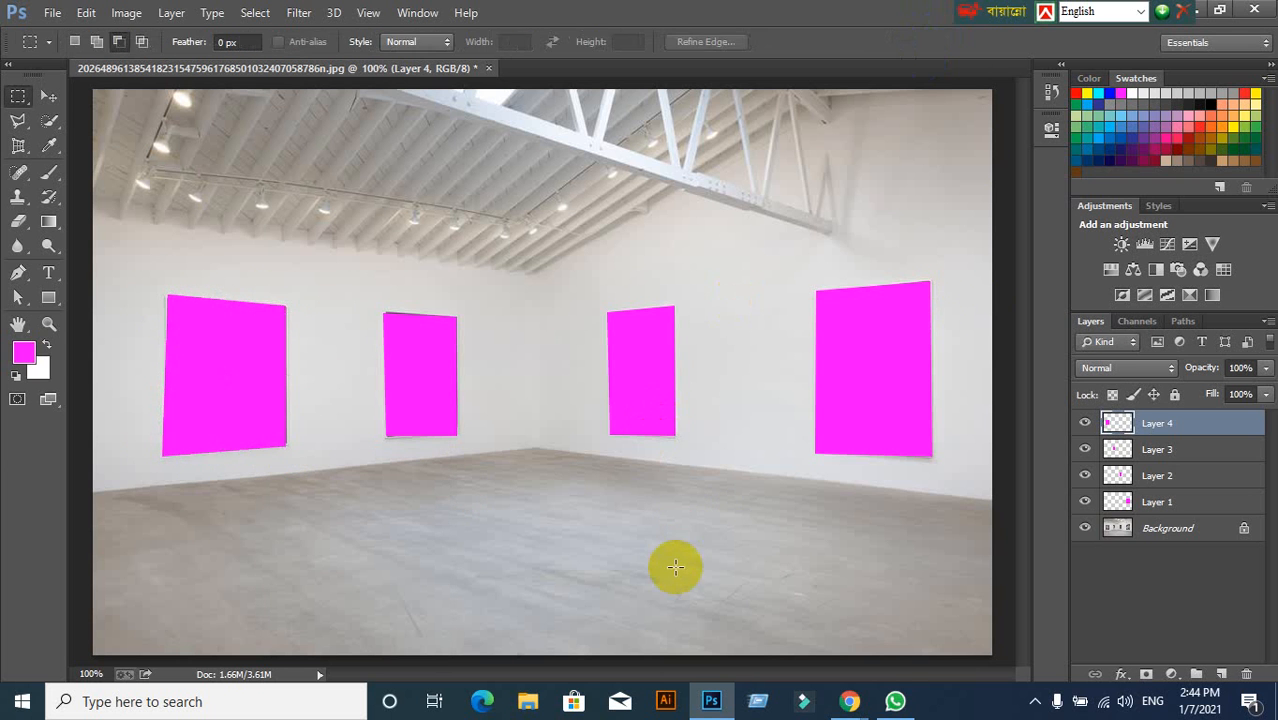
Convert Layer 1, Layer 2, Layer 3 and Layer 4 each into a separate smart object.
{"action": "left_click", "coordinate": [1180, 506]}
{"action": "right_click", "coordinate": [1176, 507]}
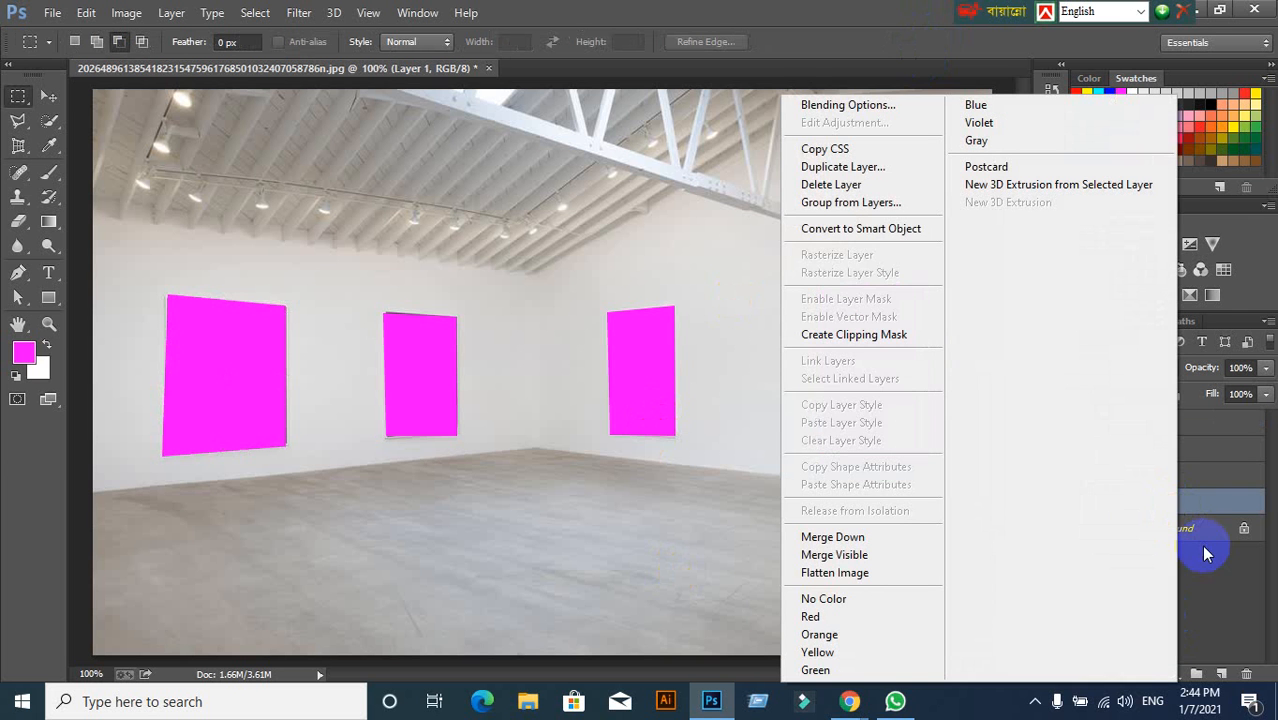
{"action": "left_click", "coordinate": [893, 238]}
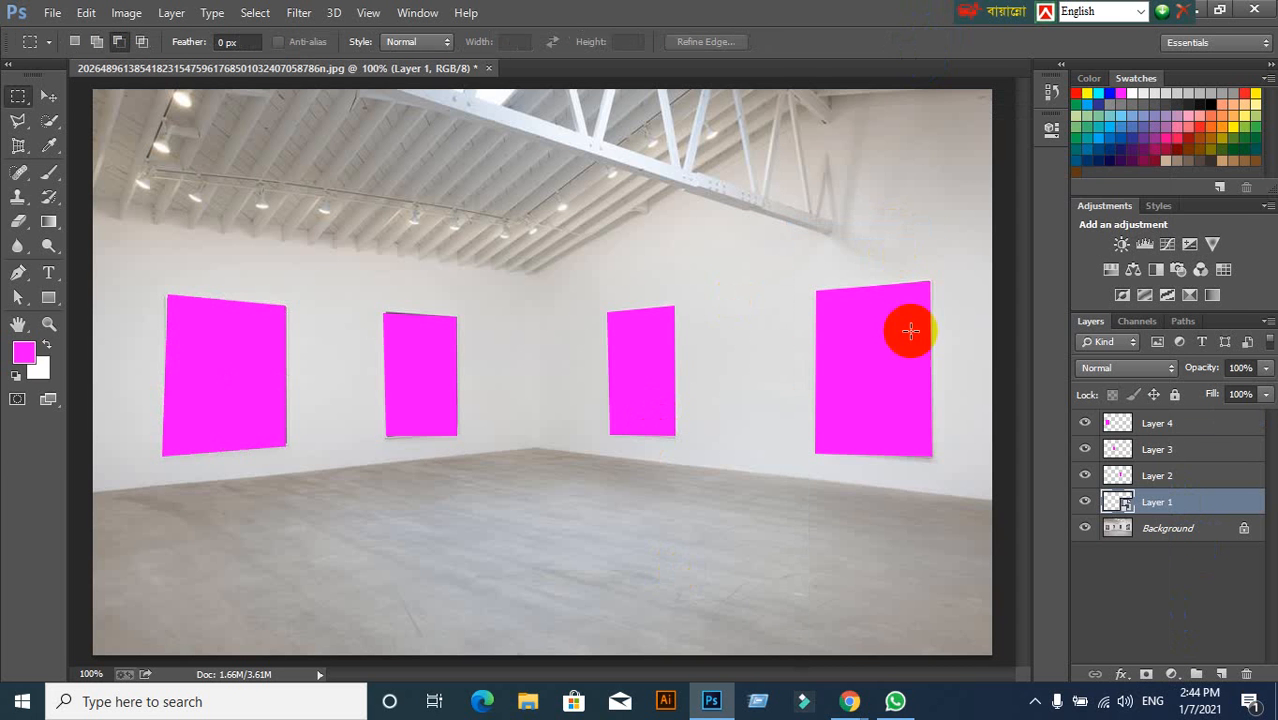
{"action": "left_click", "coordinate": [1168, 480]}
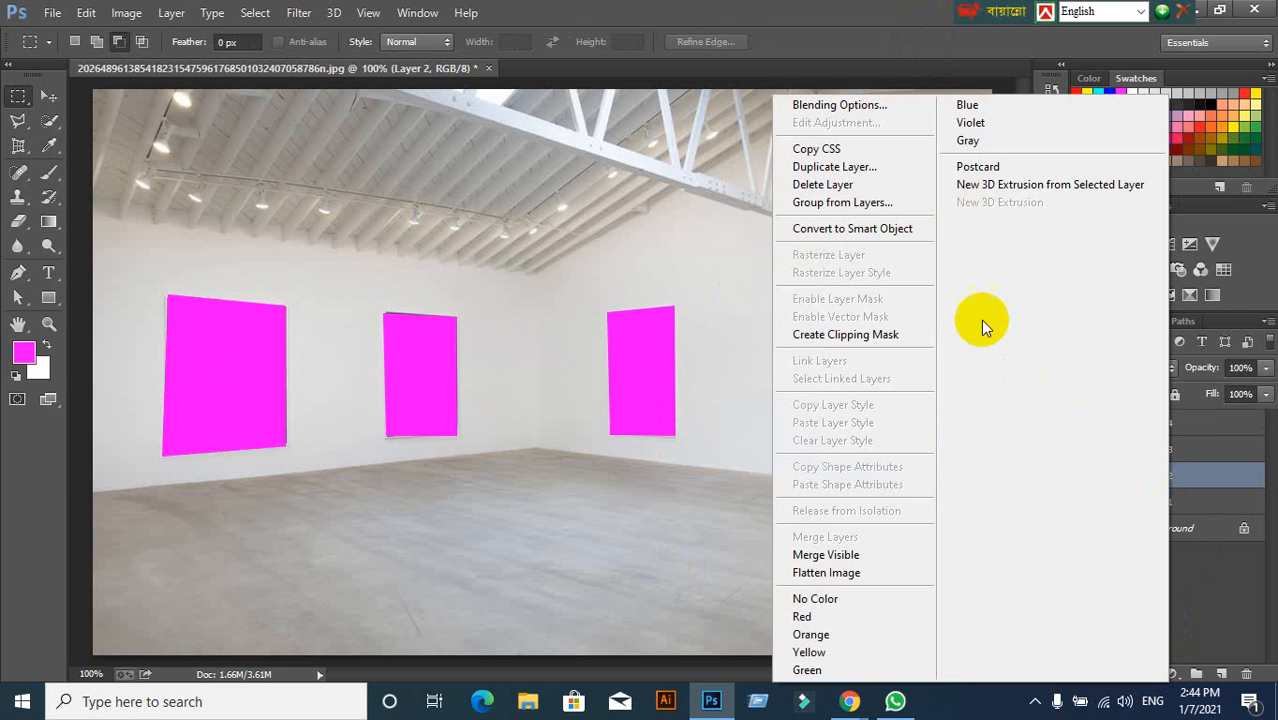
{"action": "left_click", "coordinate": [905, 230]}
{"action": "left_click", "coordinate": [1141, 452]}
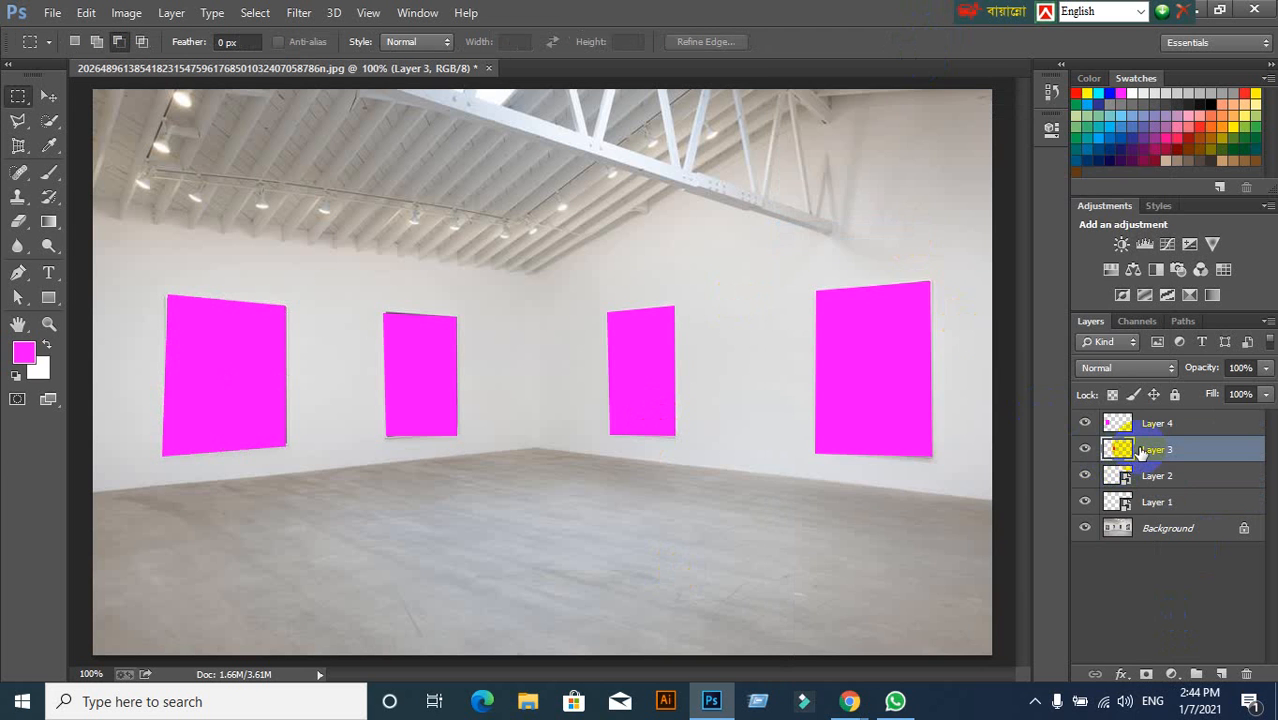
{"action": "right_click", "coordinate": [1140, 450]}
{"action": "left_click", "coordinate": [868, 236]}
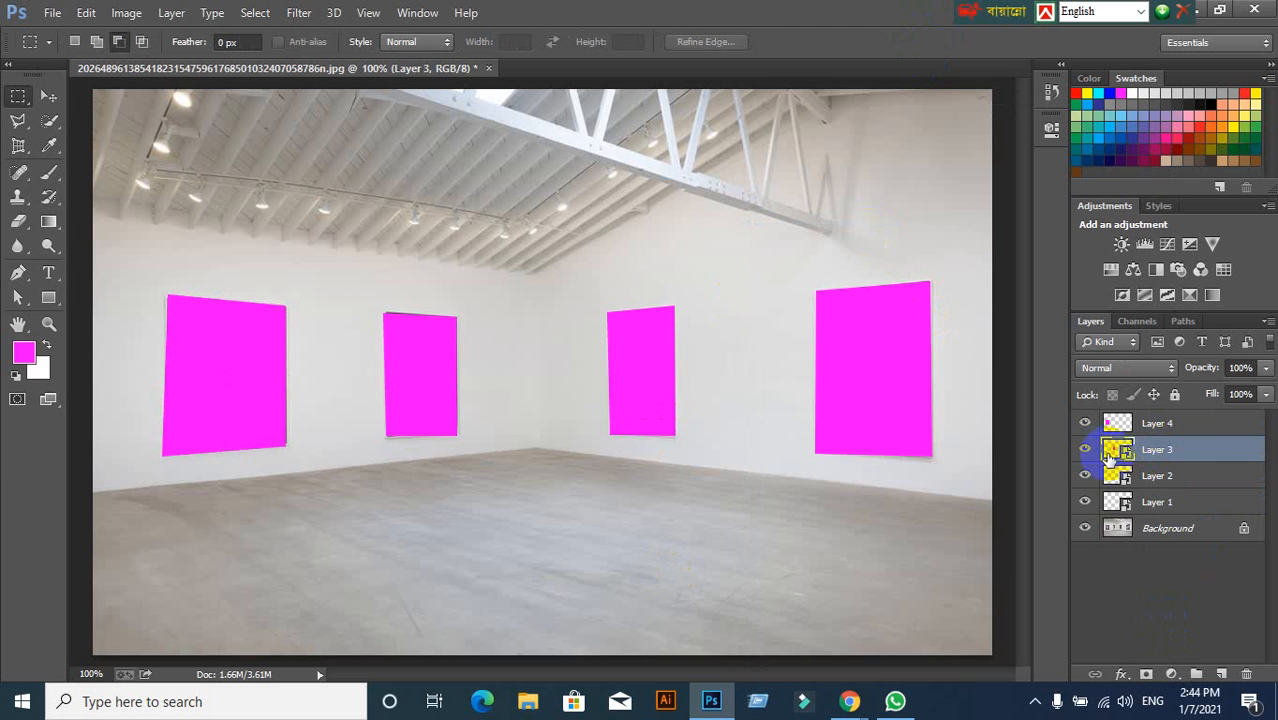
{"action": "left_click", "coordinate": [1155, 423]}
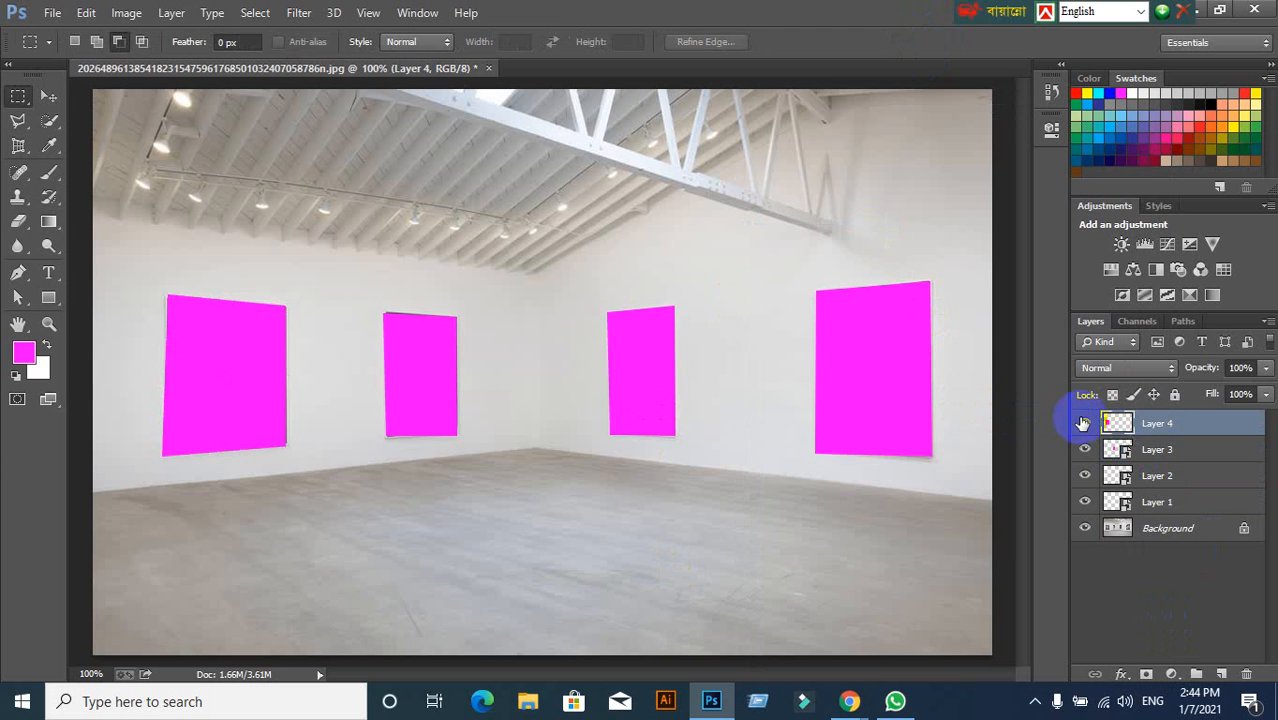
{"action": "right_click", "coordinate": [1160, 424]}
{"action": "left_click", "coordinate": [899, 233]}
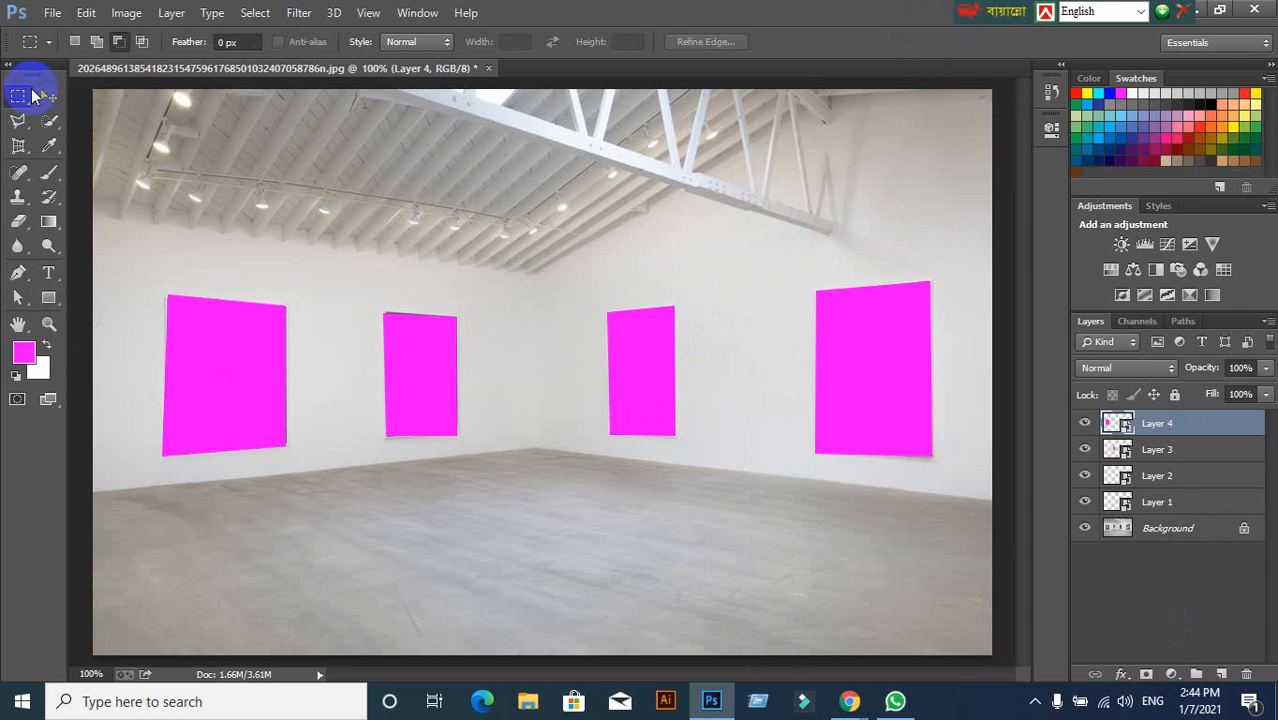
Start opening another image and browse This PC to the Adobe Illustrator (I:) drive.
{"action": "left_click", "coordinate": [45, 96]}
{"action": "left_click", "coordinate": [50, 12]}
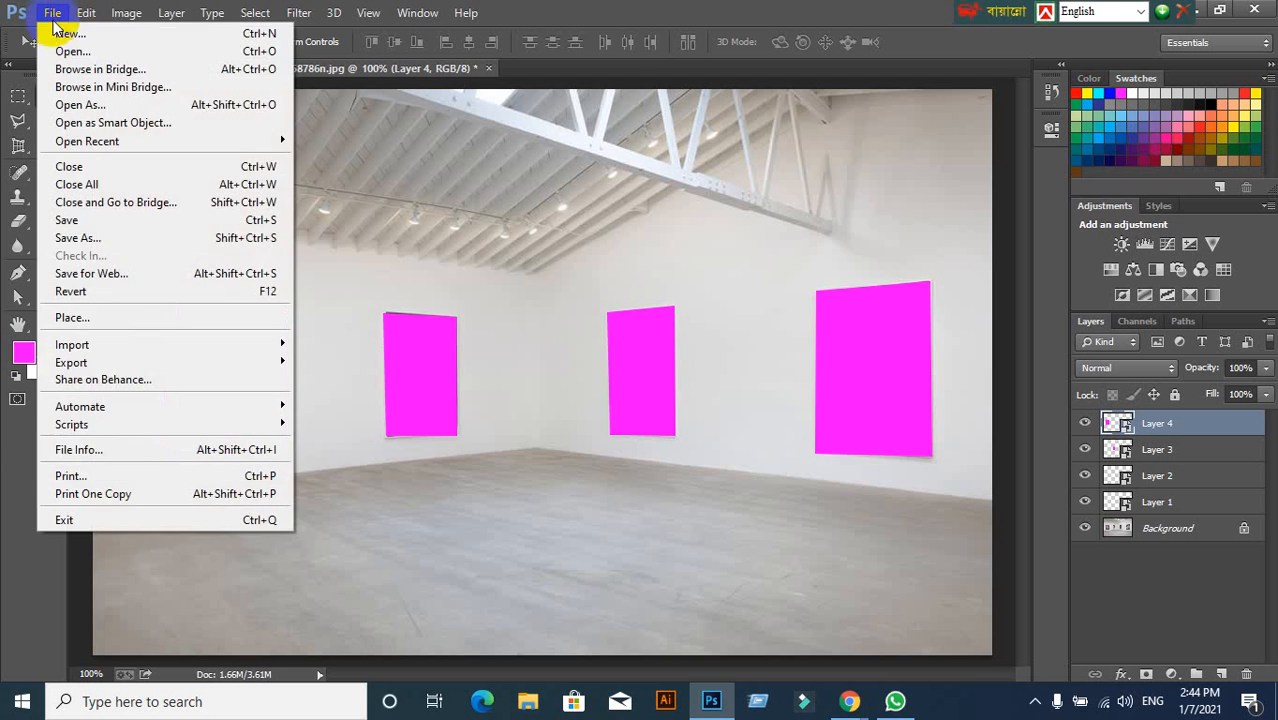
{"action": "left_click", "coordinate": [65, 51]}
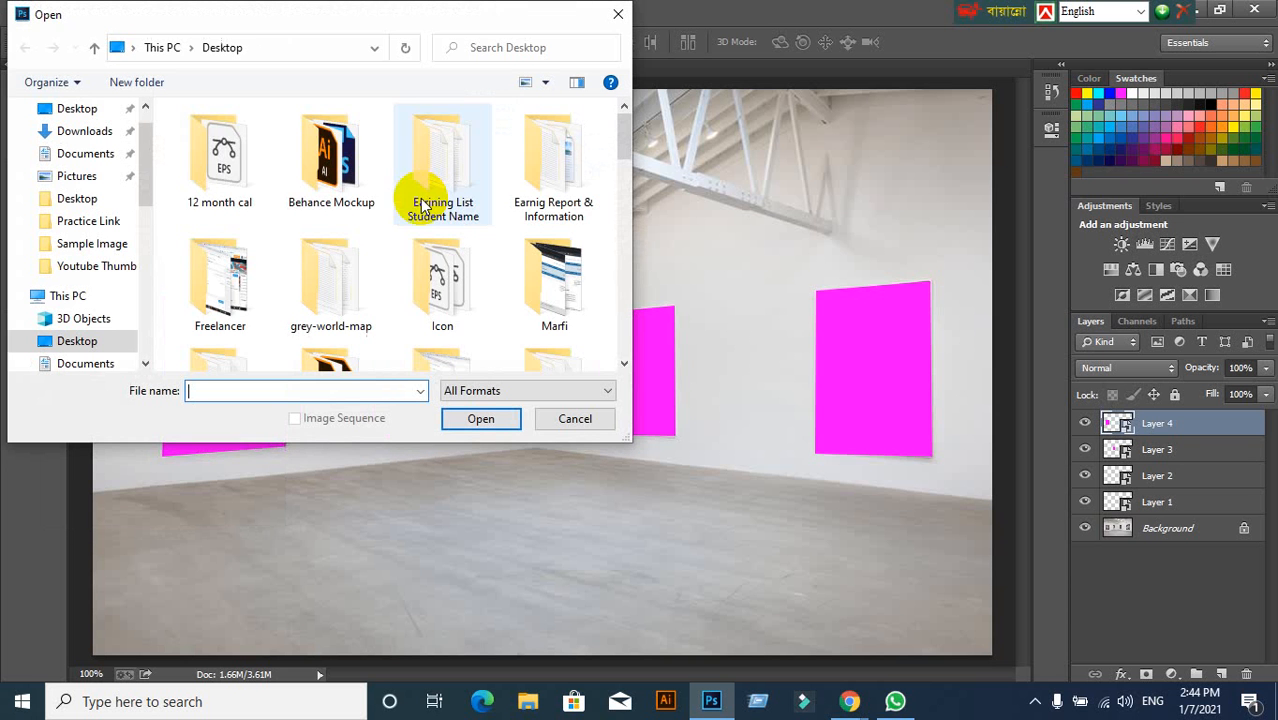
{"action": "scroll", "coordinate": [440, 258], "scroll_direction": "down", "scroll_amount": 2}
{"action": "scroll", "coordinate": [442, 262], "scroll_direction": "up", "scroll_amount": 2}
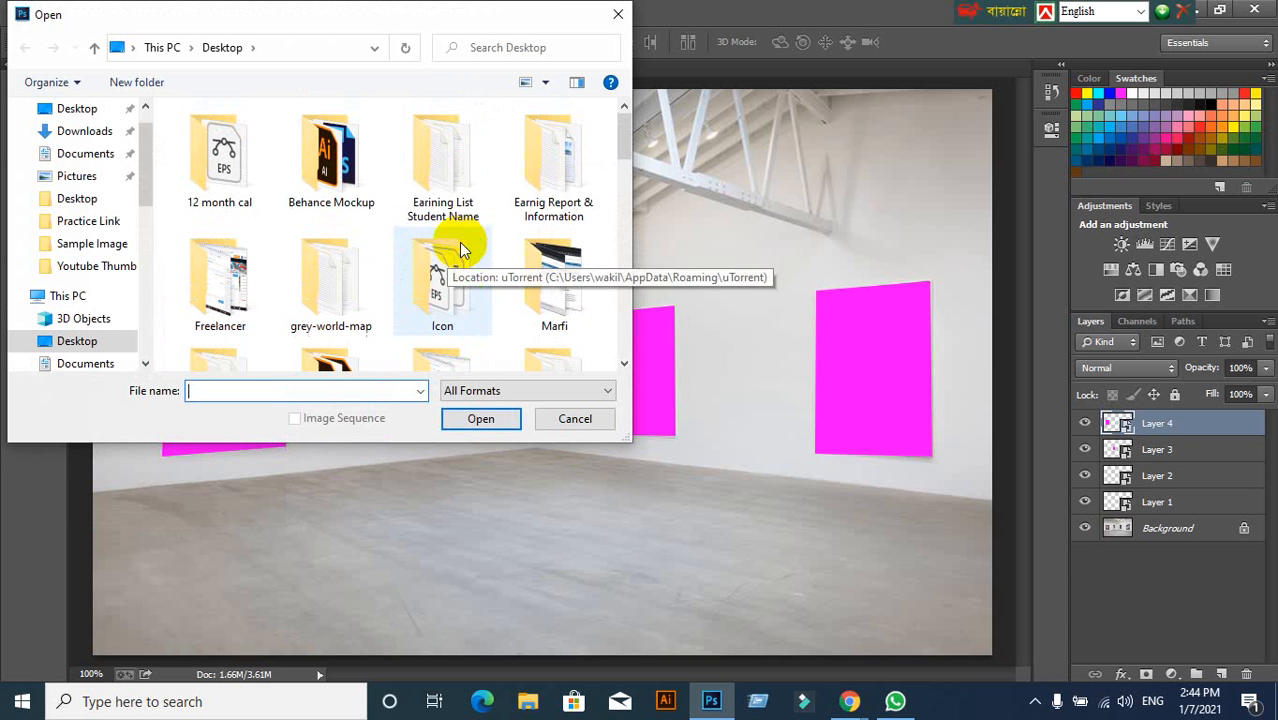
{"action": "left_click", "coordinate": [219, 240]}
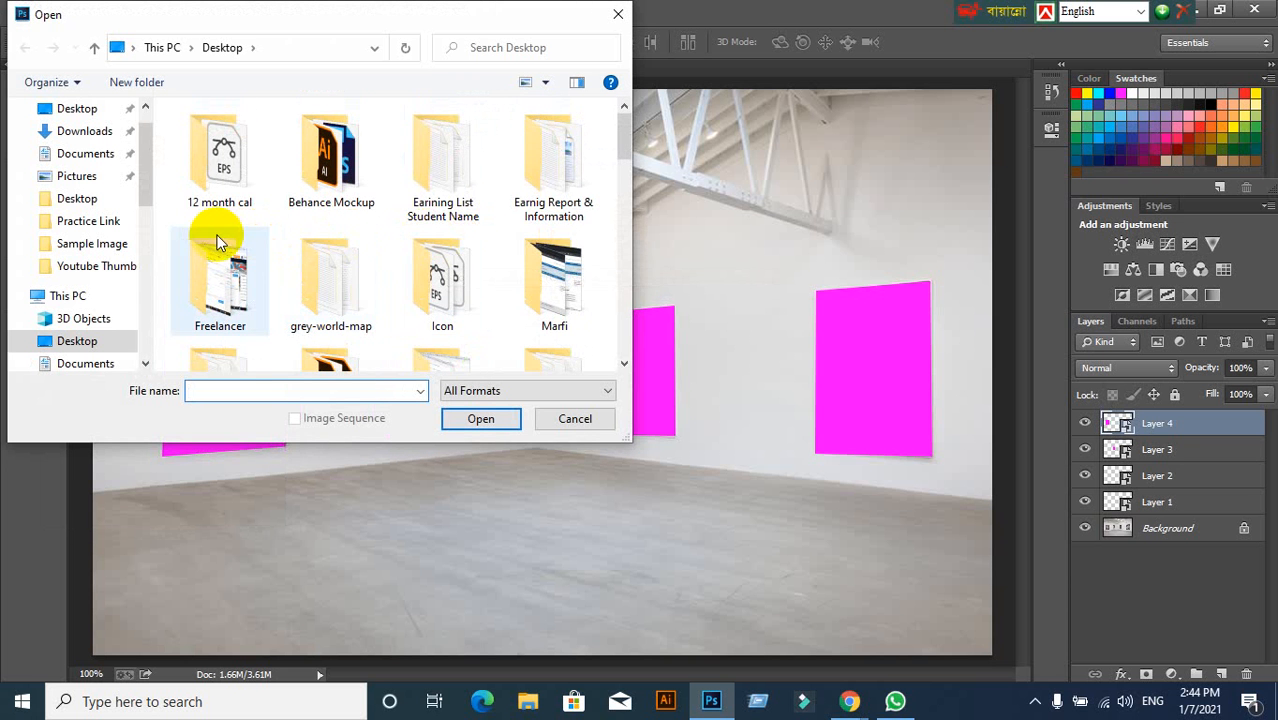
{"action": "left_click", "coordinate": [68, 296]}
{"action": "scroll", "coordinate": [314, 271], "scroll_direction": "down", "scroll_amount": 5}
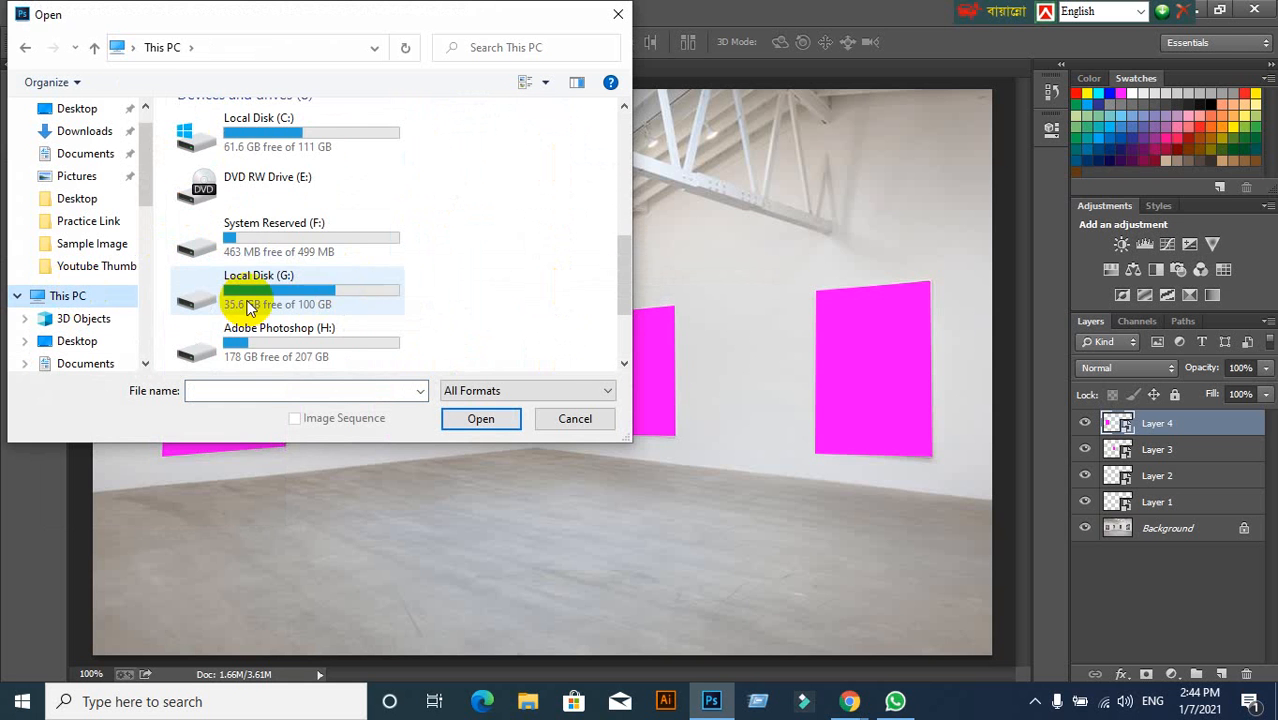
{"action": "scroll", "coordinate": [320, 320], "scroll_direction": "down", "scroll_amount": 3}
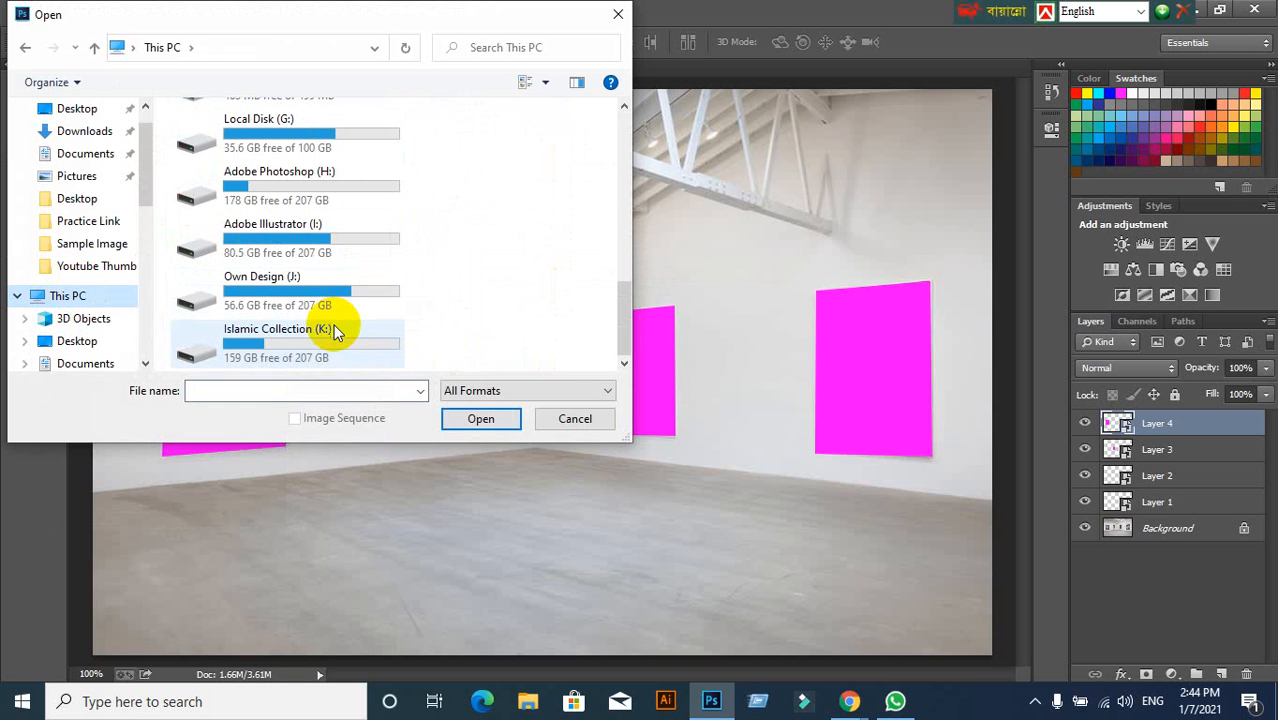
{"action": "double_click", "coordinate": [290, 250]}
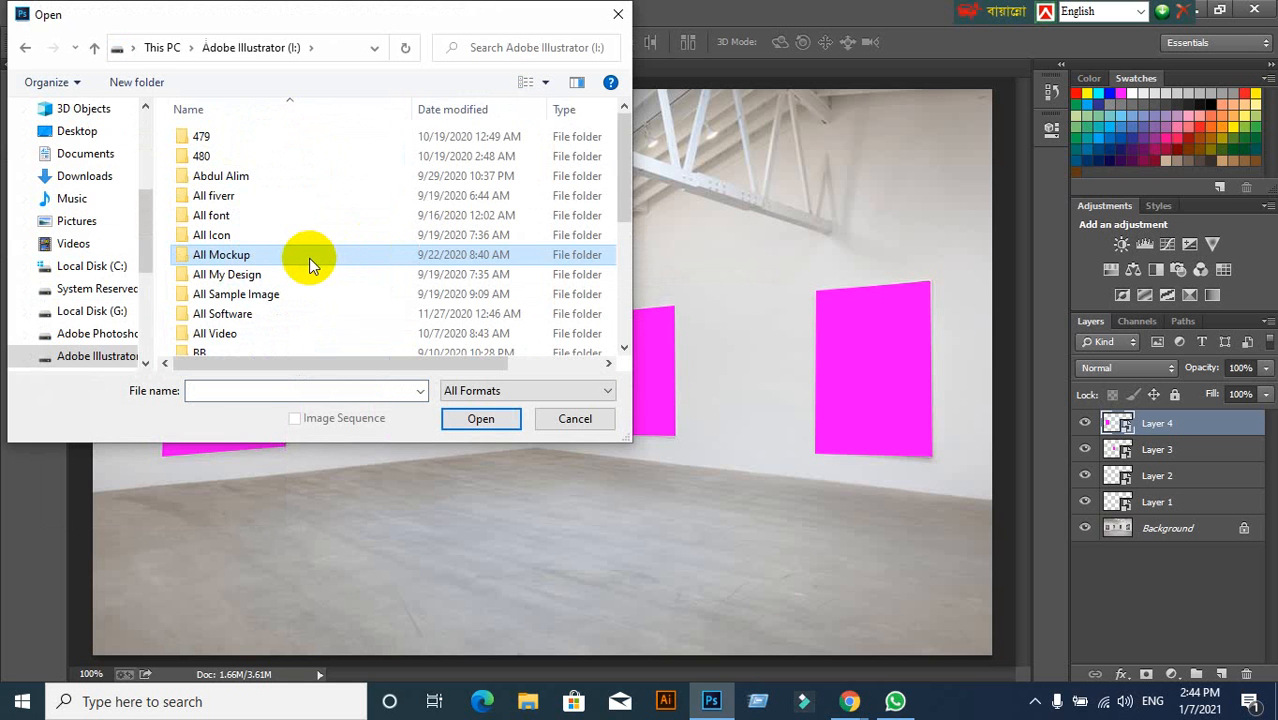
Browse through the drive's Desktop and Project For Student folders to the Sample Image folder.
{"action": "scroll", "coordinate": [309, 258], "scroll_direction": "down", "scroll_amount": 5}
{"action": "double_click", "coordinate": [239, 153]}
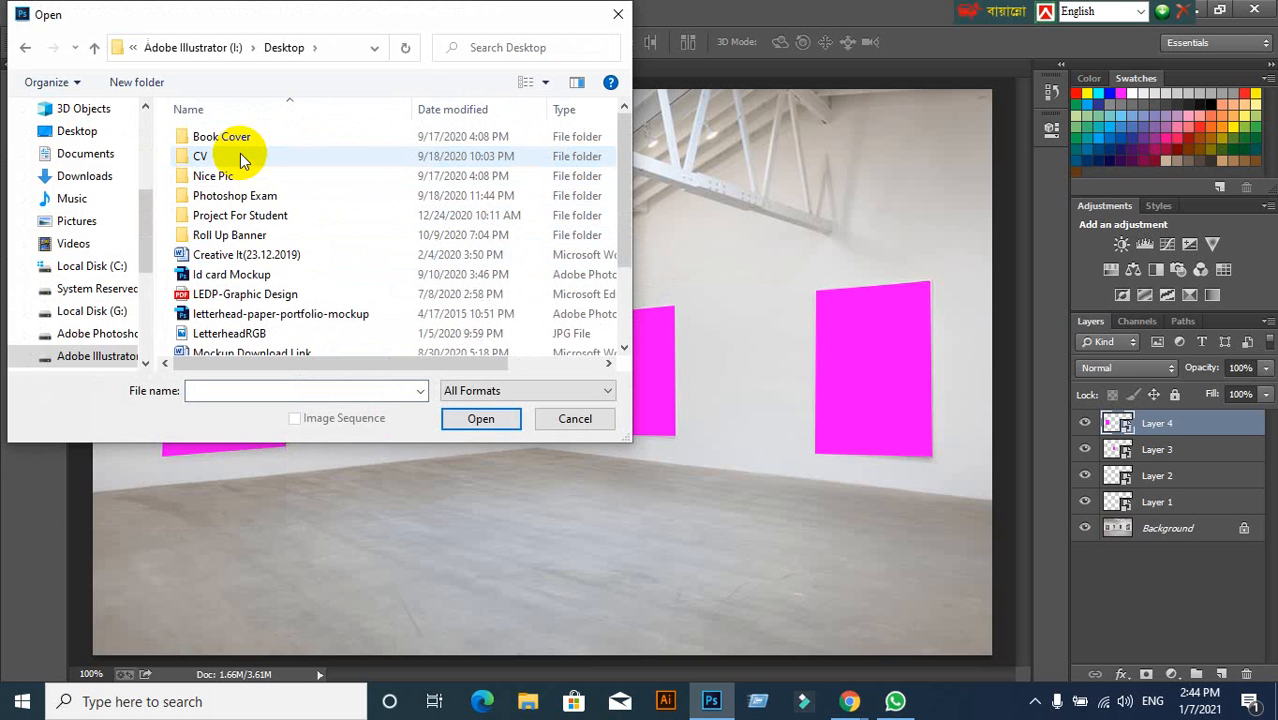
{"action": "double_click", "coordinate": [249, 217]}
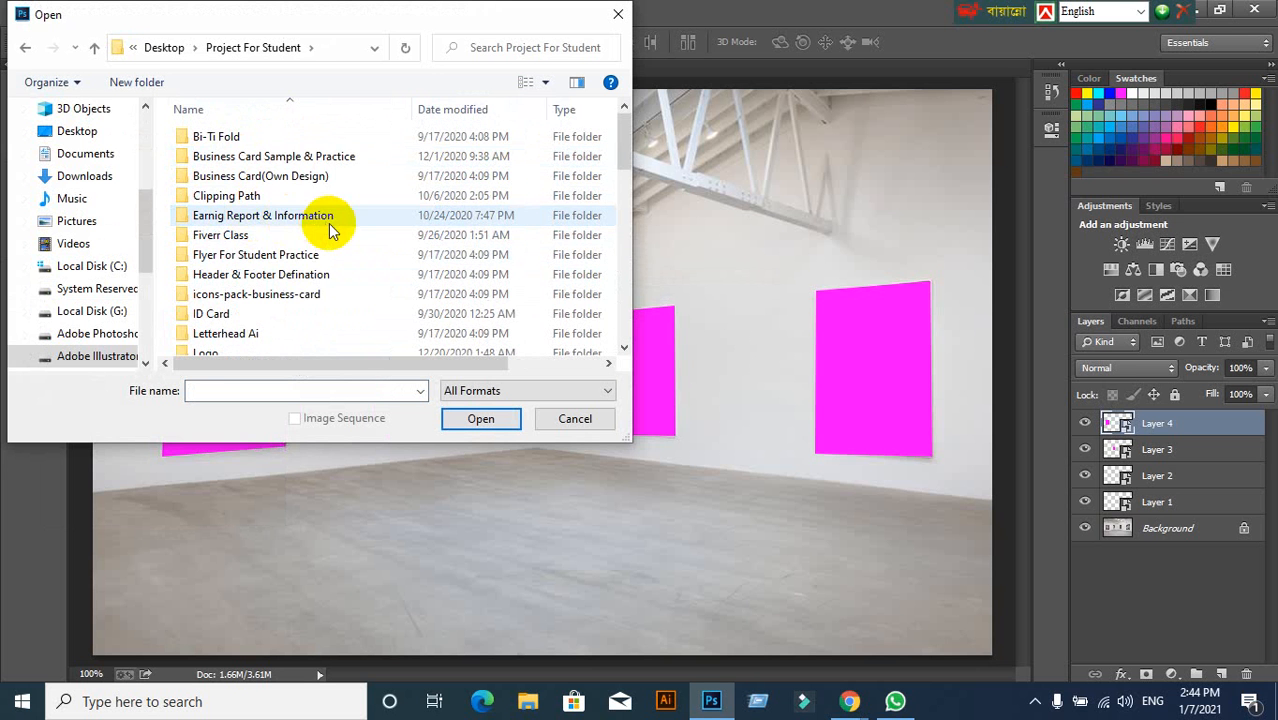
{"action": "scroll", "coordinate": [300, 230], "scroll_direction": "down", "scroll_amount": 5}
{"action": "left_click", "coordinate": [240, 135]}
{"action": "double_click", "coordinate": [240, 135]}
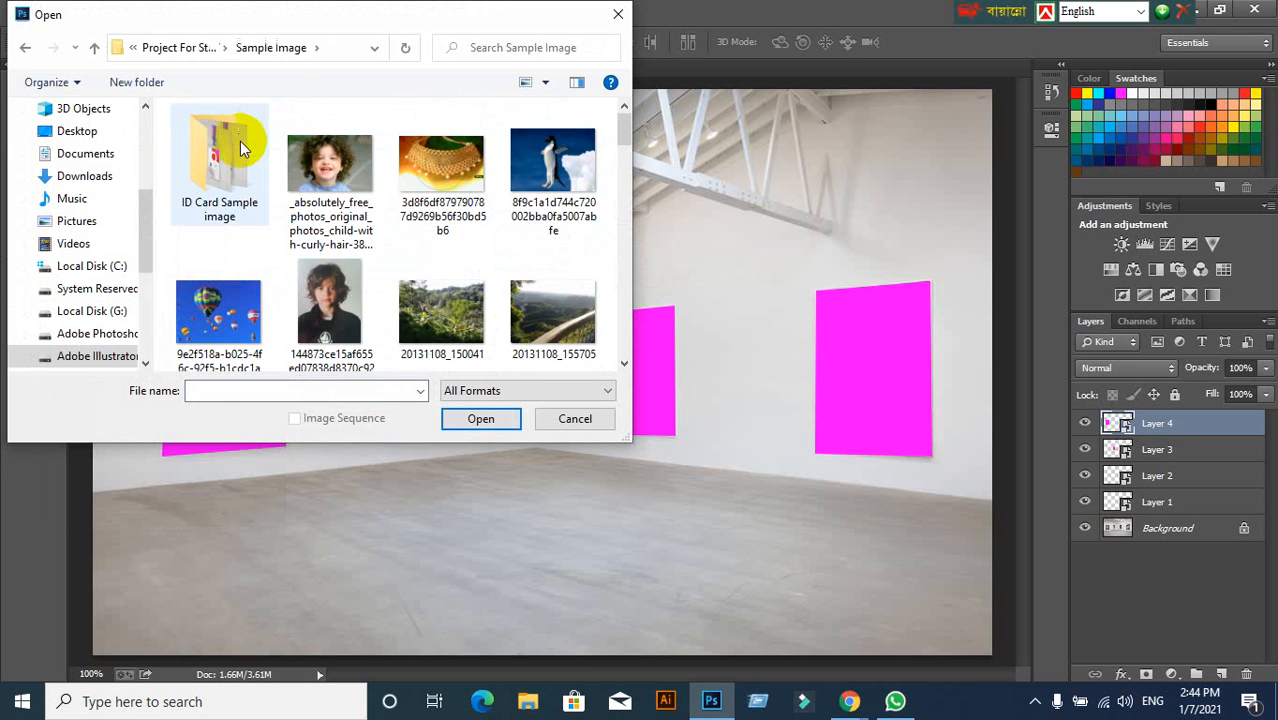
Open the portrait 144873ce15af655ed07838d8370c927e, then select and copy the entire image.
{"action": "left_click", "coordinate": [316, 196]}
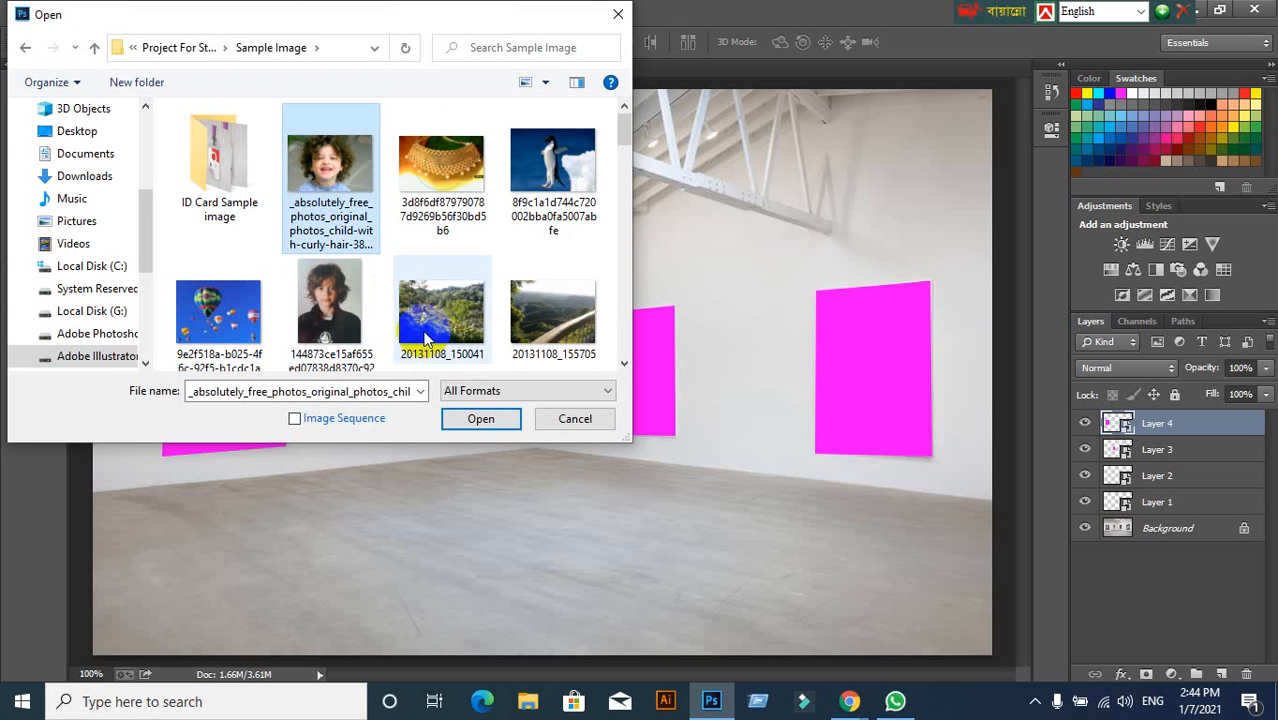
{"action": "left_click", "coordinate": [330, 328]}
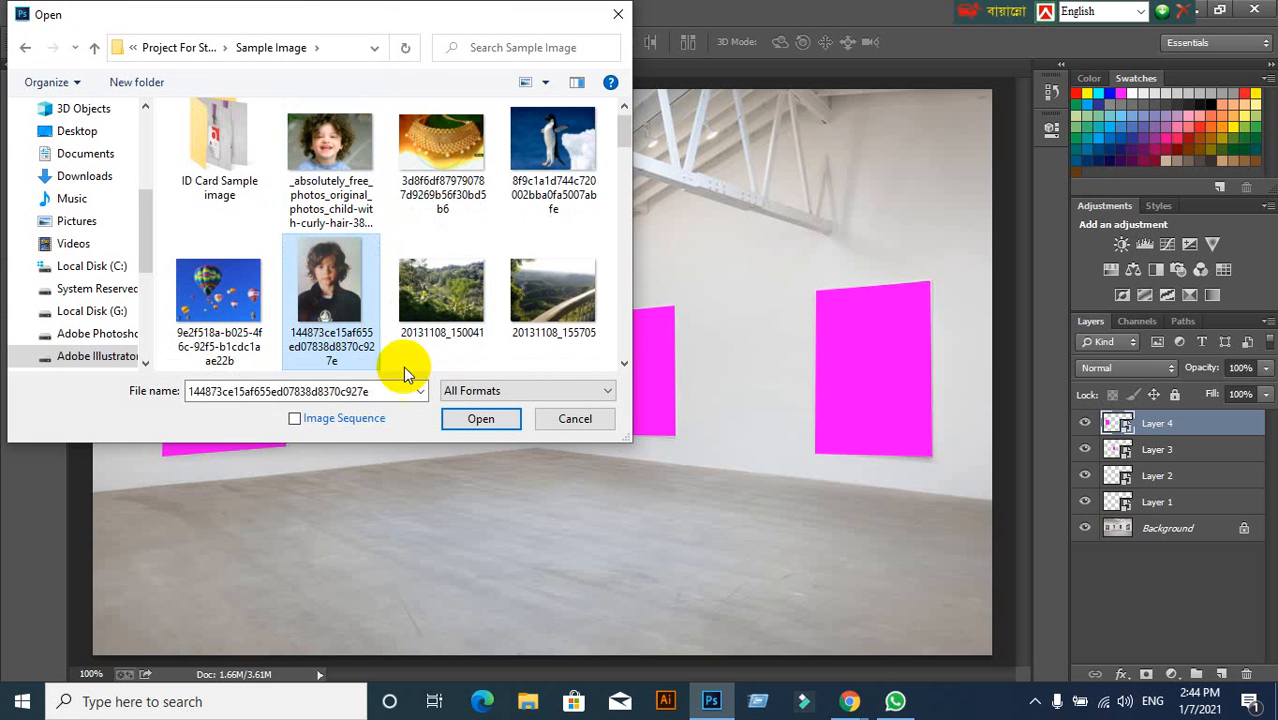
{"action": "left_click", "coordinate": [481, 420]}
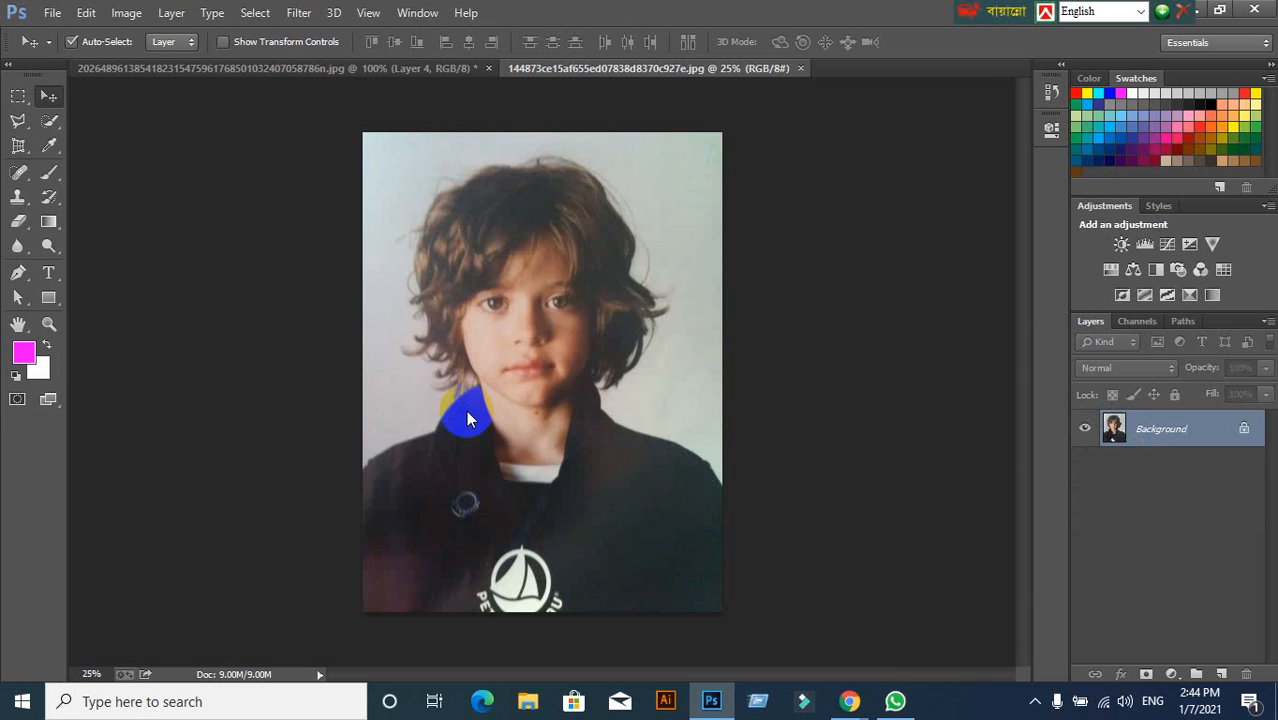
{"action": "key", "text": "ctrl+a"}
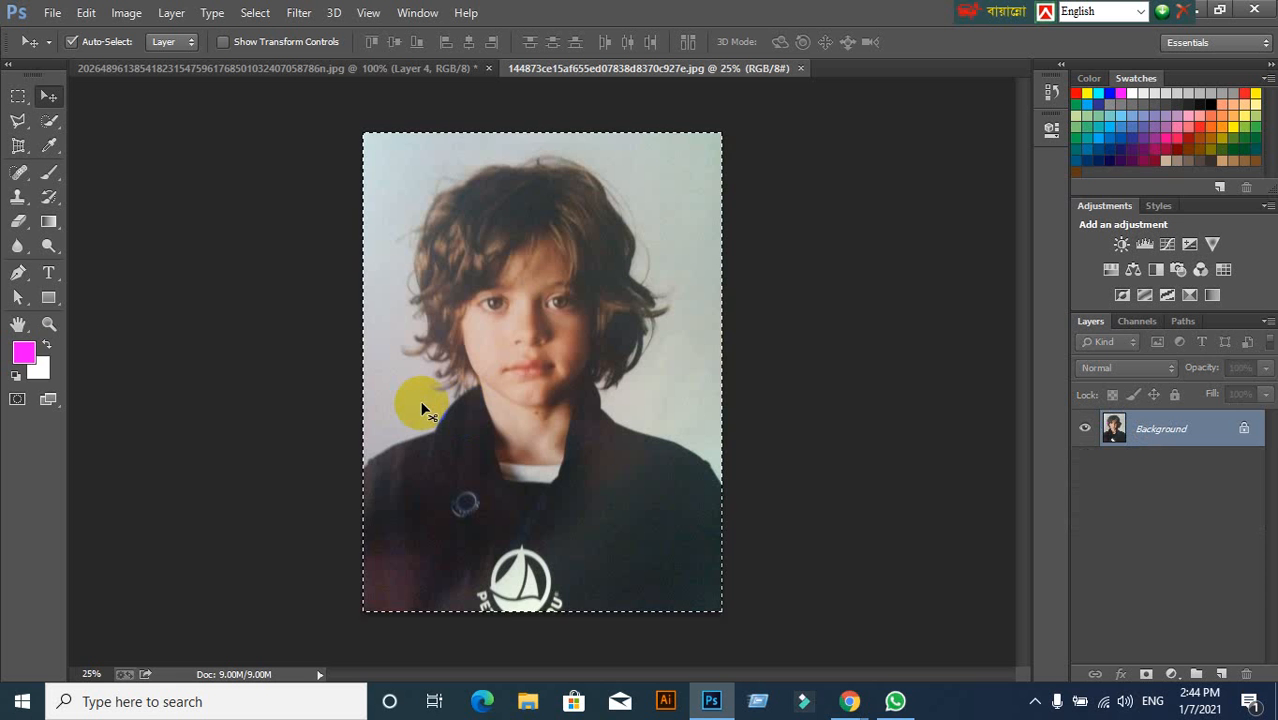
Try pasting the copied portrait directly into the gallery photo, shift it down, and delete the pasted layer.
{"action": "left_click", "coordinate": [285, 67]}
{"action": "key", "text": "ctrl+v"}
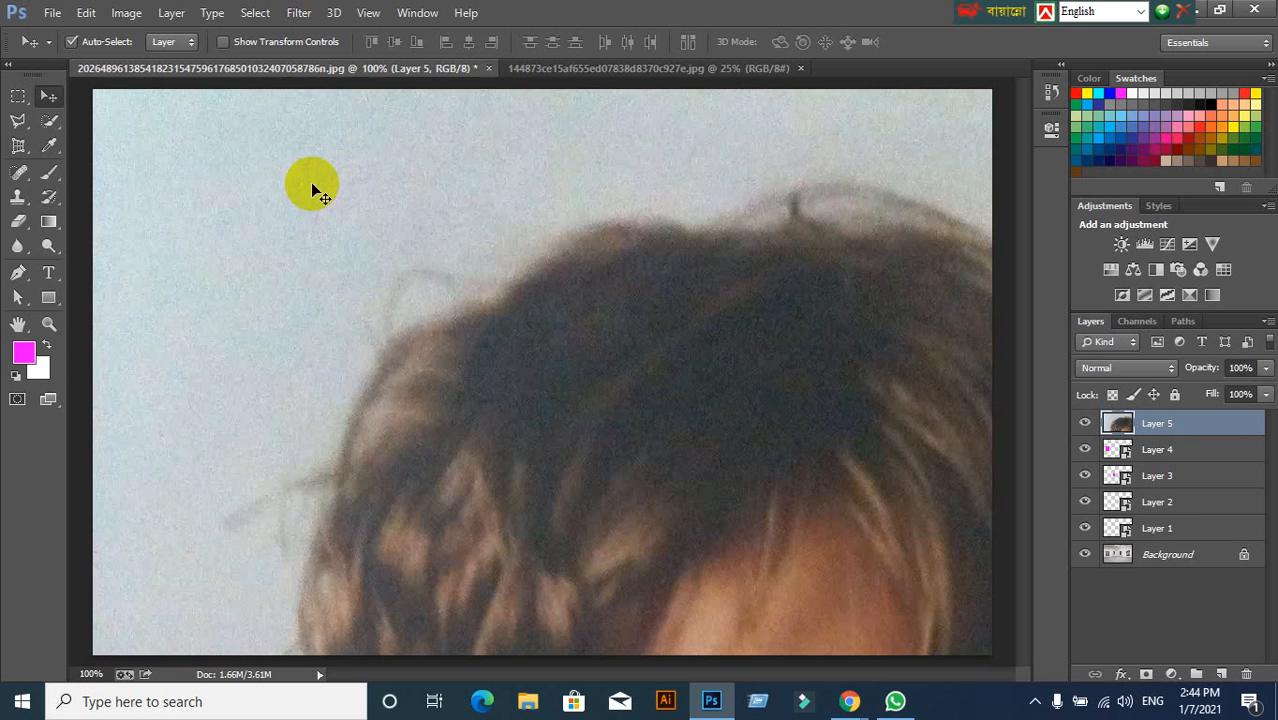
{"action": "scroll", "coordinate": [459, 303], "scroll_direction": "down", "scroll_amount": 3}
{"action": "scroll", "coordinate": [461, 311], "scroll_direction": "down", "scroll_amount": 1}
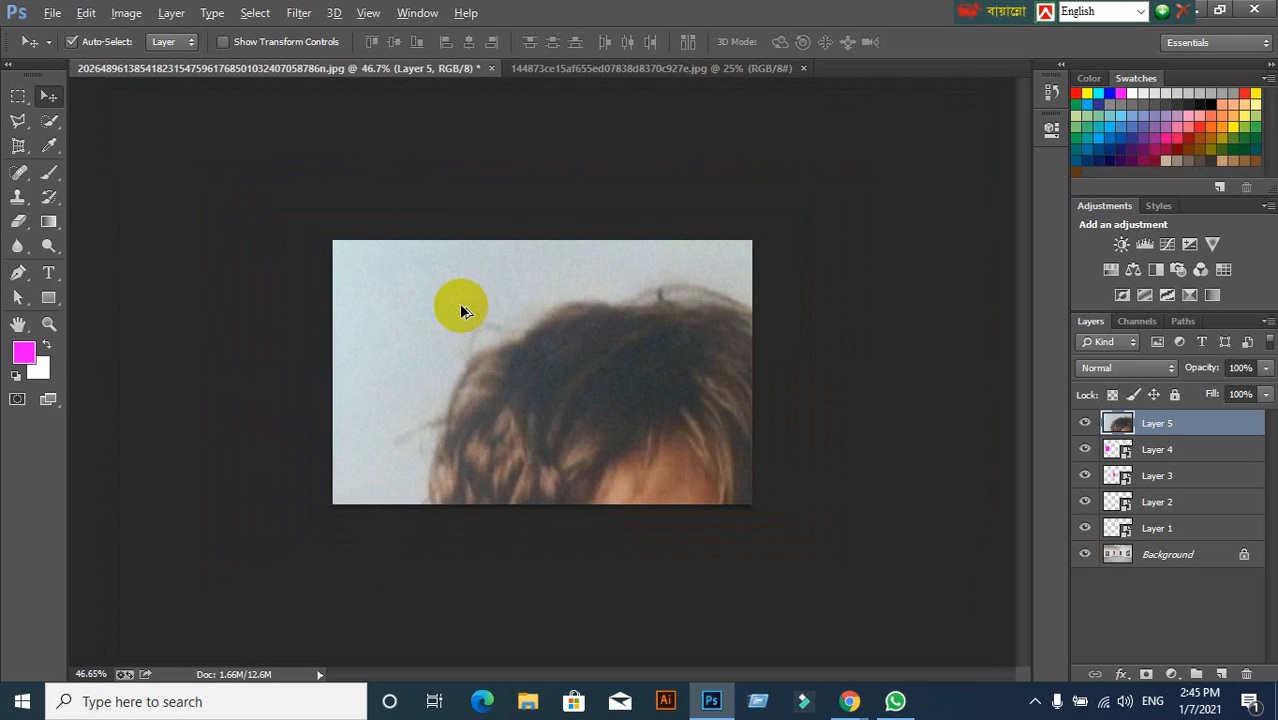
{"action": "left_click_drag", "start_coordinate": [466, 315], "coordinate": [466, 350]}
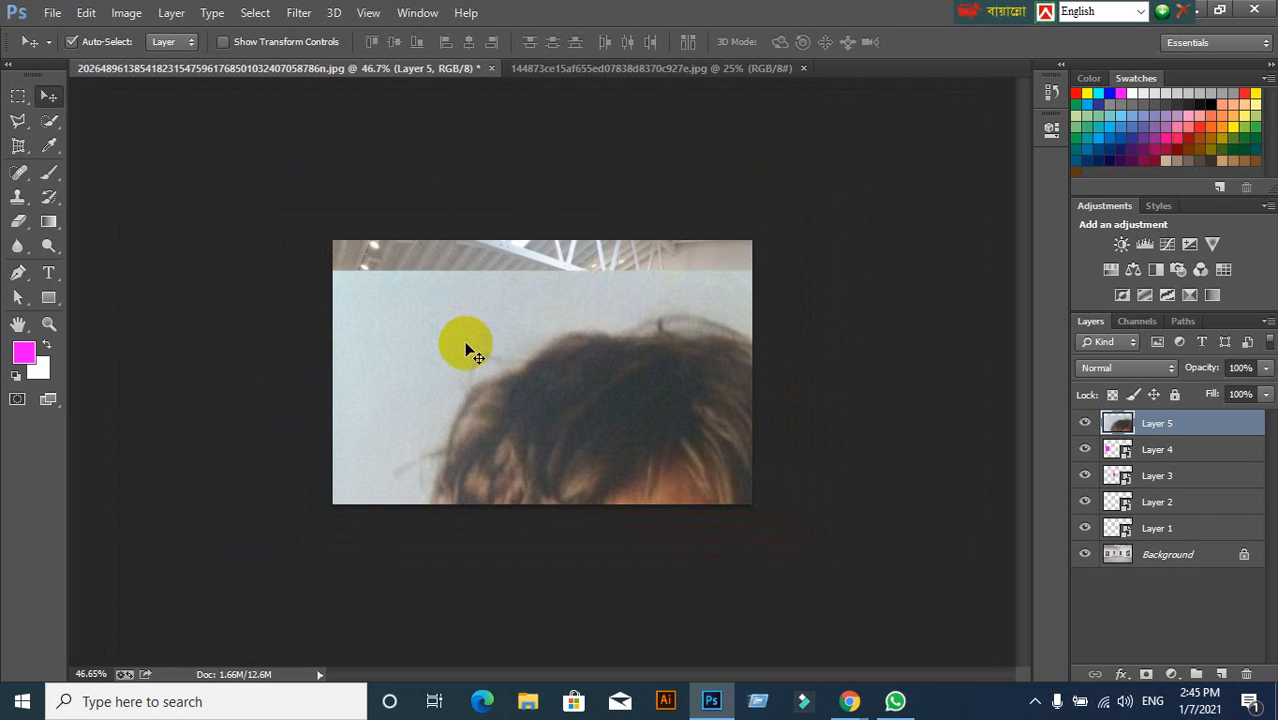
{"action": "key", "text": "Delete"}
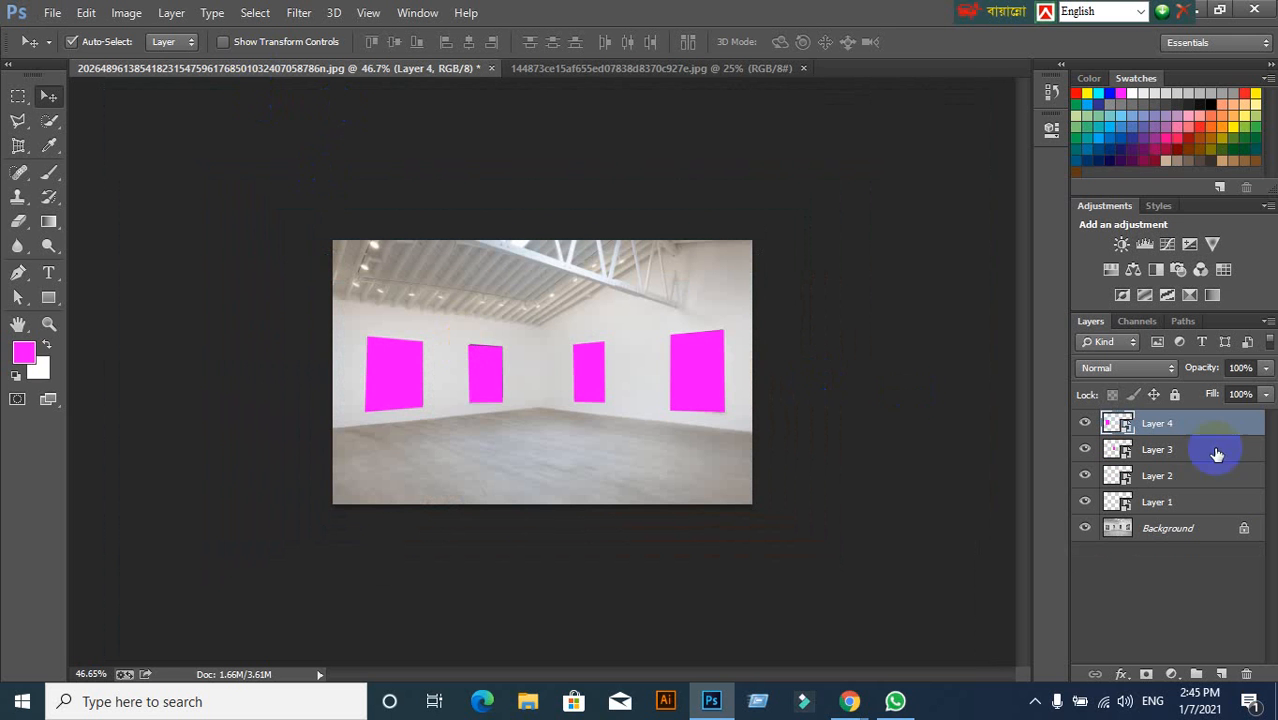
Open the contents of the Layer 1 smart object and paste the copied portrait above the magenta shape.
{"action": "left_click", "coordinate": [1094, 510]}
{"action": "left_click", "coordinate": [1089, 506]}
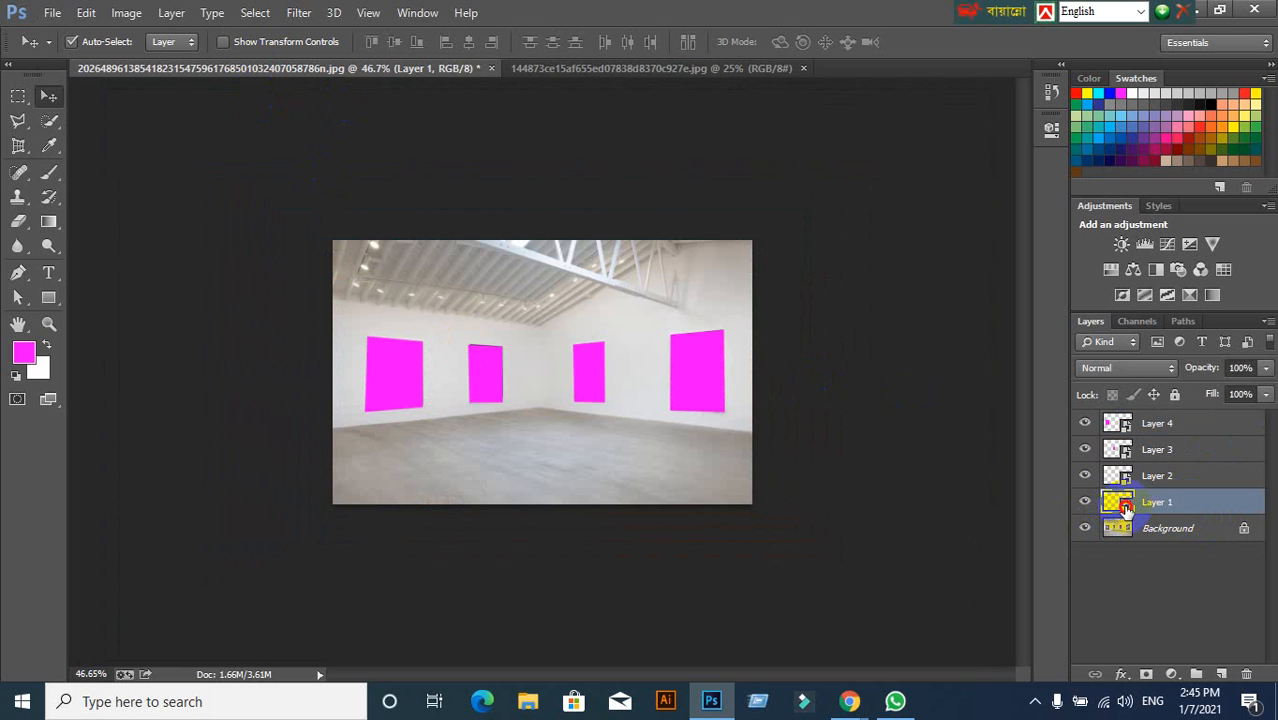
{"action": "double_click", "coordinate": [1125, 507]}
{"action": "left_click", "coordinate": [746, 327]}
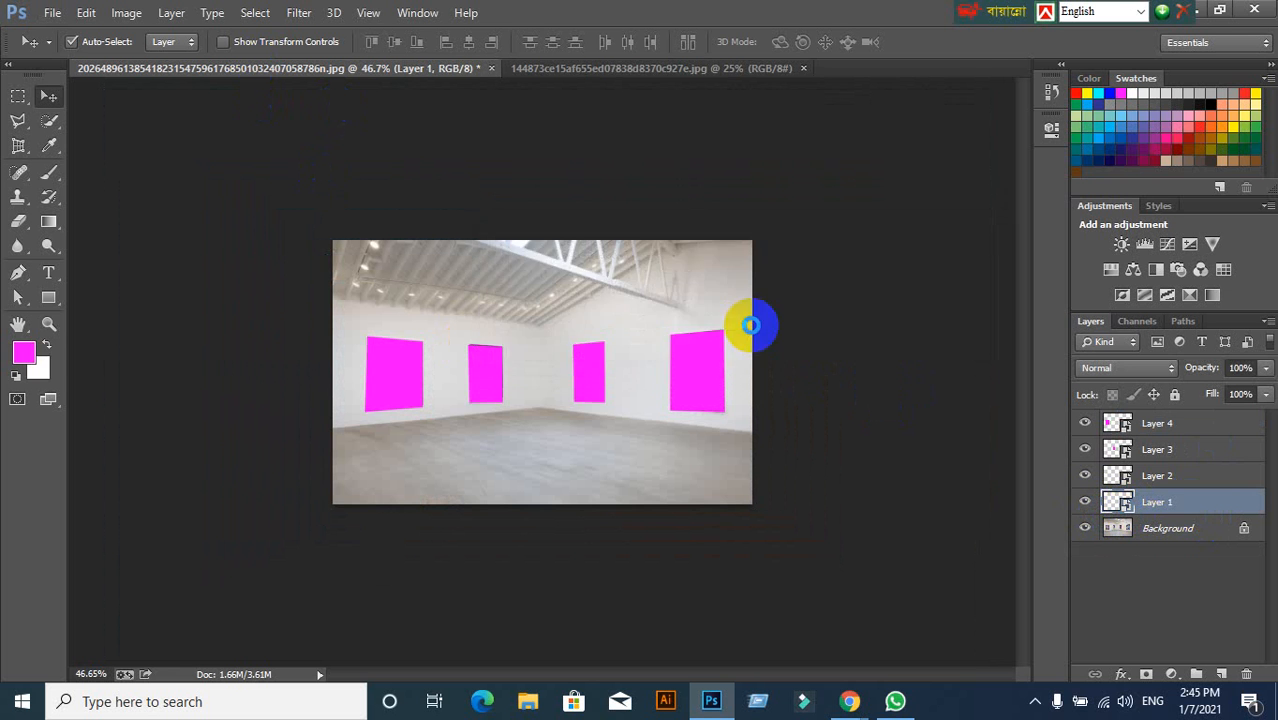
{"action": "scroll", "coordinate": [578, 414], "scroll_direction": "up", "scroll_amount": 5}
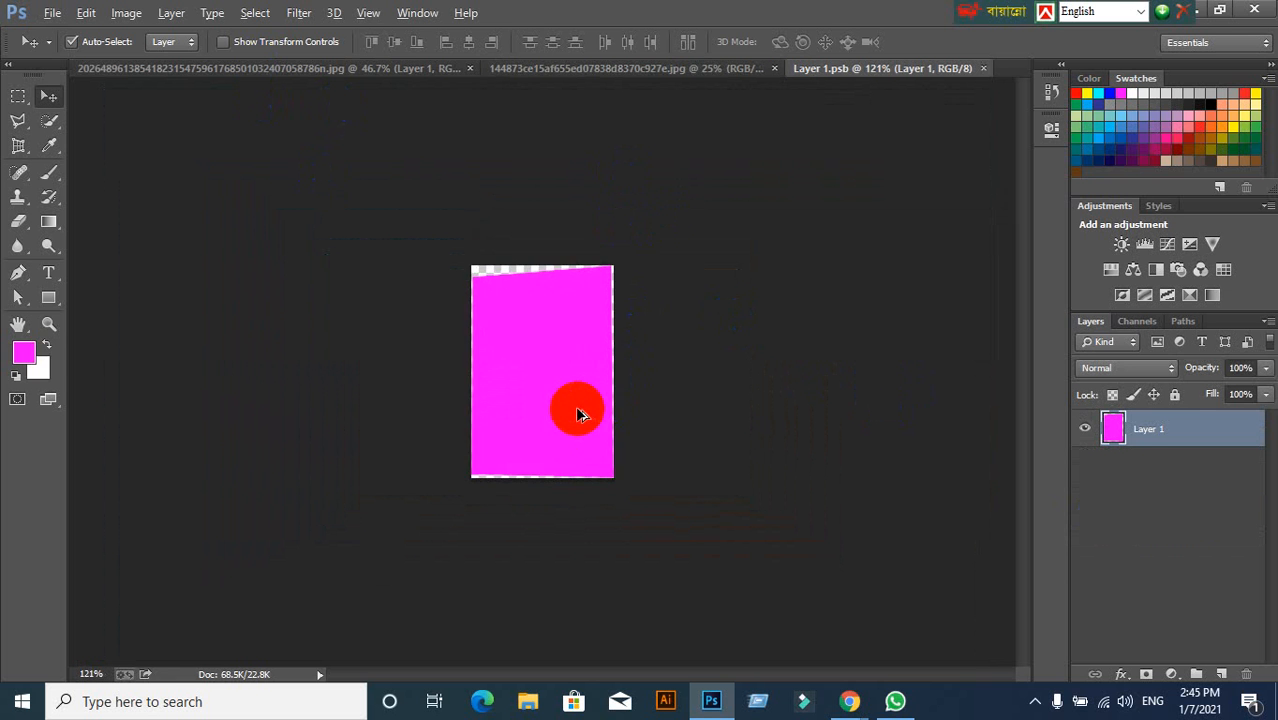
{"action": "key", "text": "ctrl+v"}
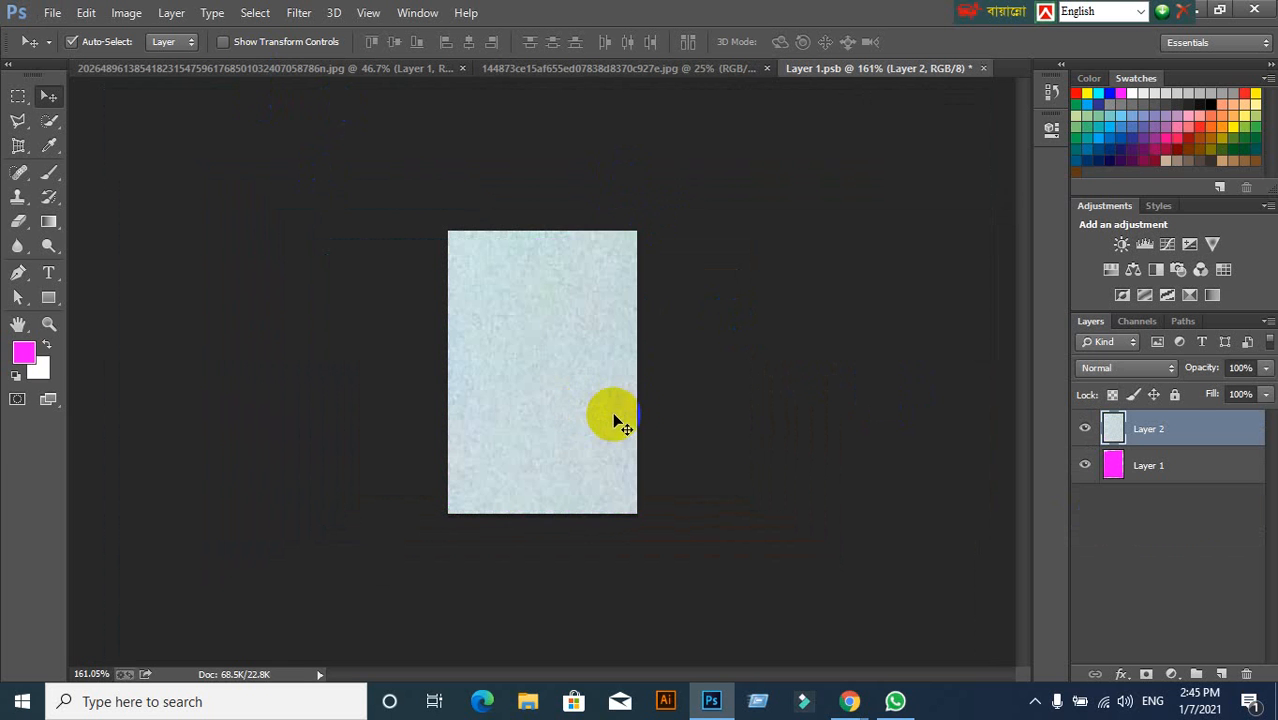
{"action": "scroll", "coordinate": [626, 420], "scroll_direction": "down", "scroll_amount": 4}
{"action": "scroll", "coordinate": [628, 421], "scroll_direction": "down", "scroll_amount": 1}
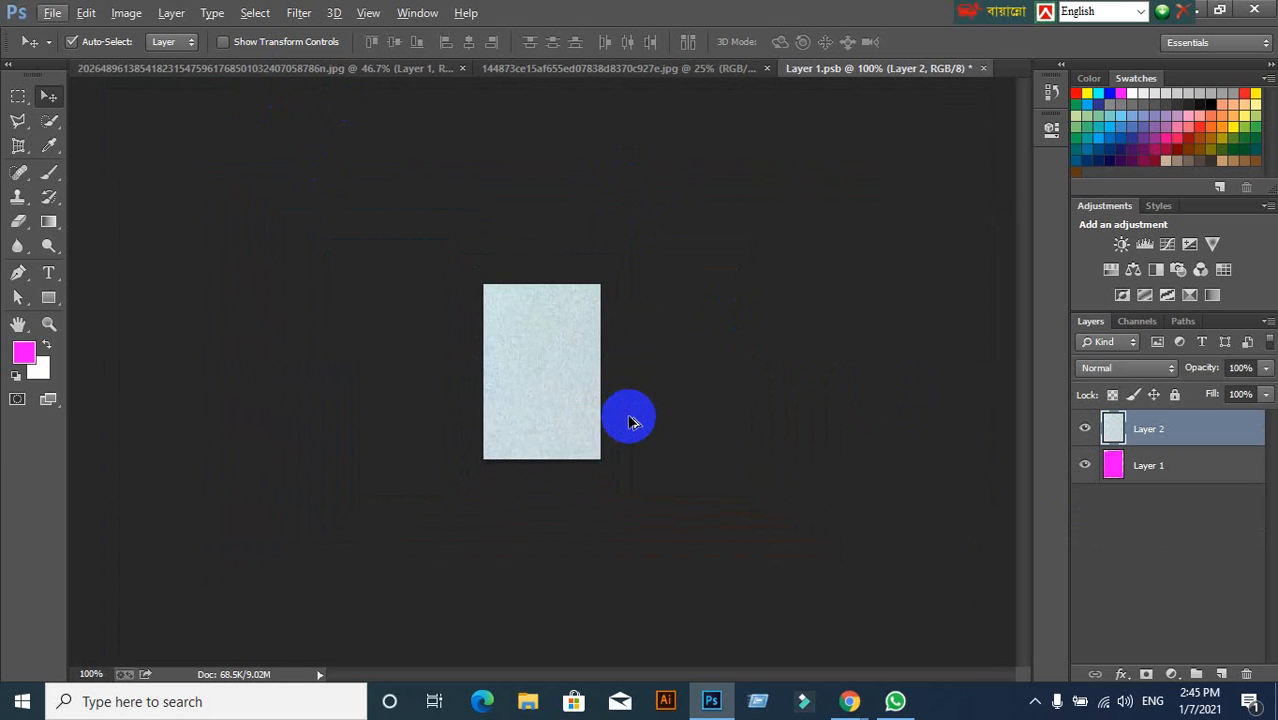
Scale the pasted portrait down to about 11% with Free Transform, keeping its upper-left corner on the canvas corner.
{"action": "key", "text": "ctrl+t"}
{"action": "scroll", "coordinate": [628, 420], "scroll_direction": "down", "scroll_amount": 5}
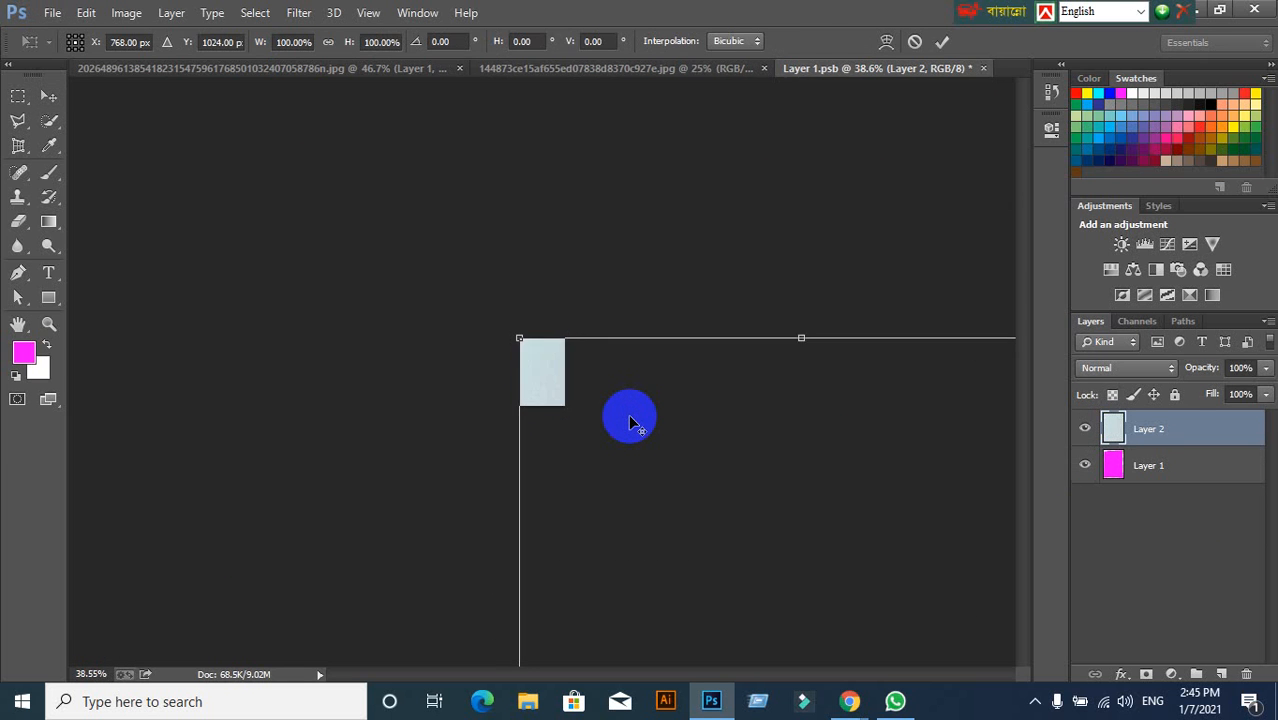
{"action": "scroll", "coordinate": [628, 414], "scroll_direction": "down", "scroll_amount": 4}
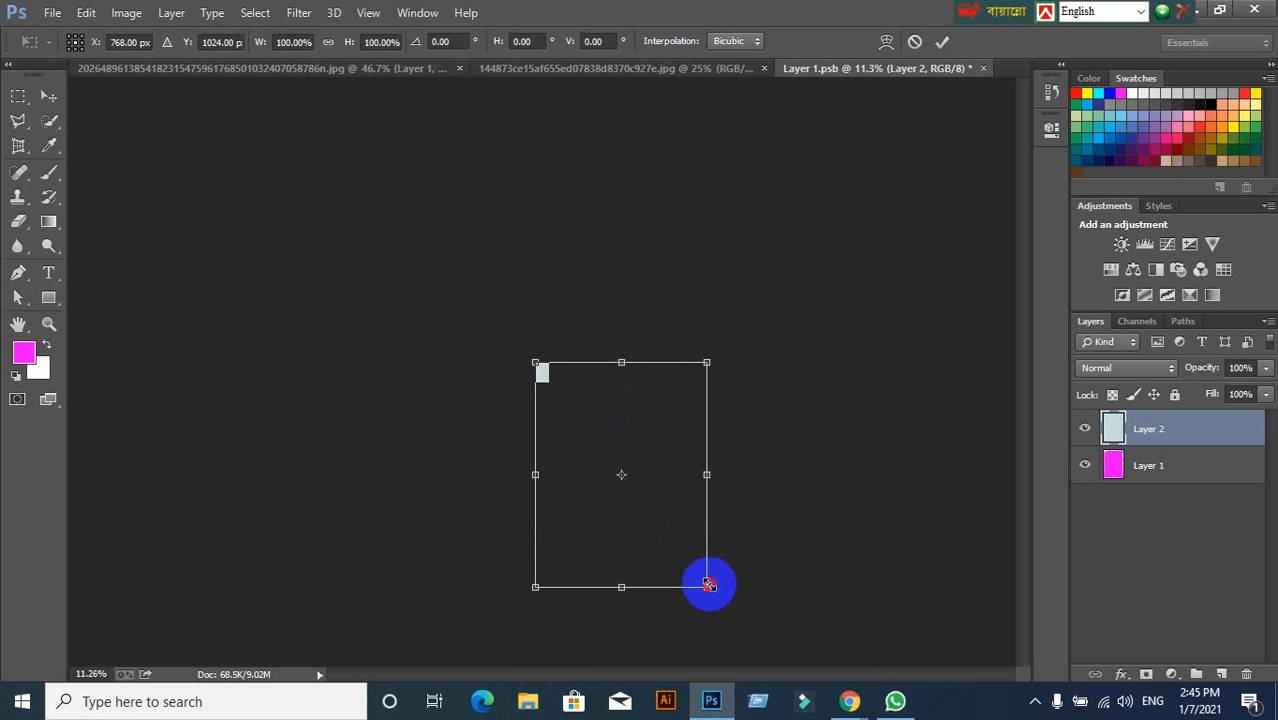
{"action": "left_click_drag", "start_coordinate": [708, 585], "coordinate": [576, 411]}
{"action": "scroll", "coordinate": [577, 406], "scroll_direction": "up", "scroll_amount": 2}
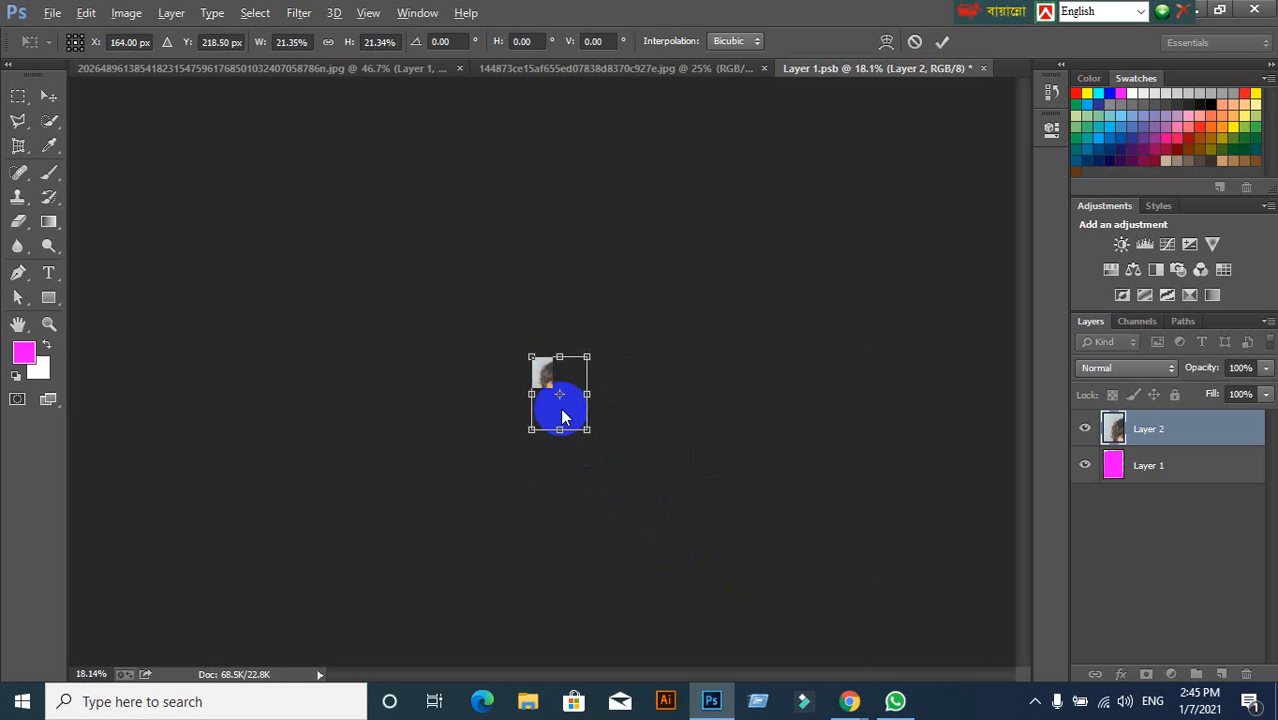
{"action": "scroll", "coordinate": [606, 436], "scroll_direction": "up", "scroll_amount": 1}
{"action": "left_click_drag", "start_coordinate": [588, 440], "coordinate": [558, 399]}
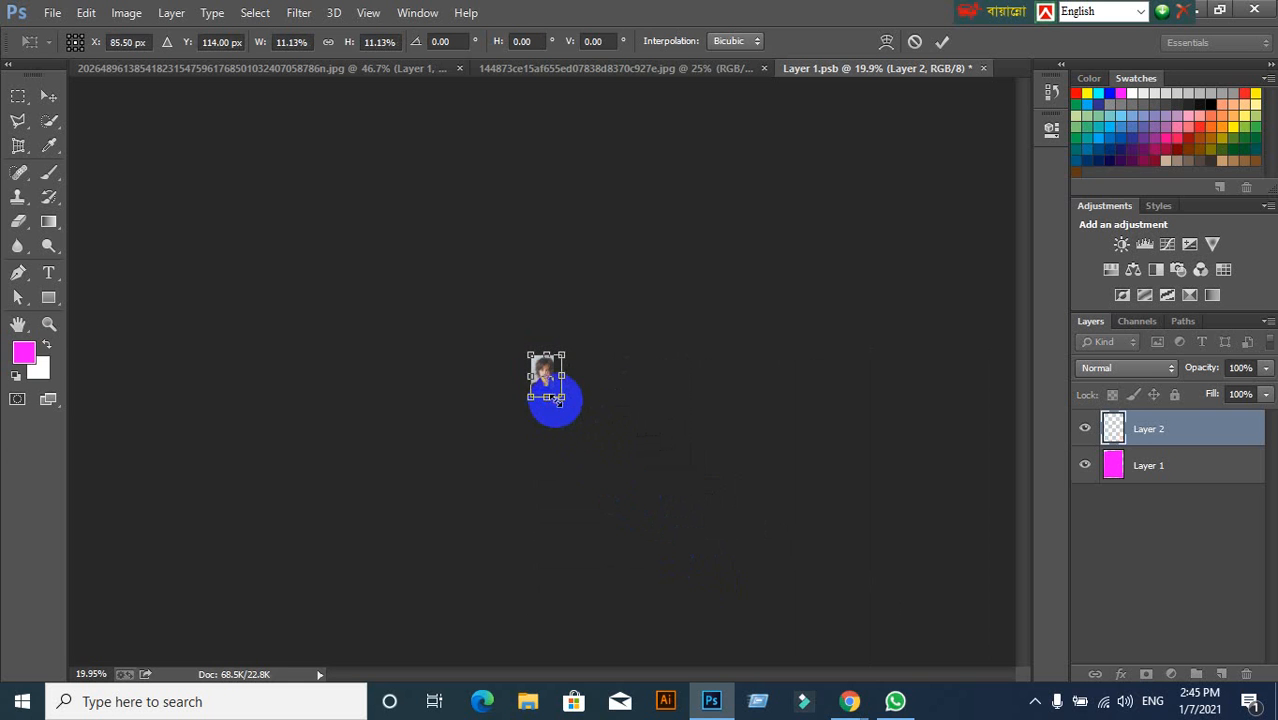
Fit the portrait over the canvas at about 9.5% scale, apply the transform, and save and close Layer 1.psb.
{"action": "scroll", "coordinate": [567, 404], "scroll_direction": "up", "scroll_amount": 8}
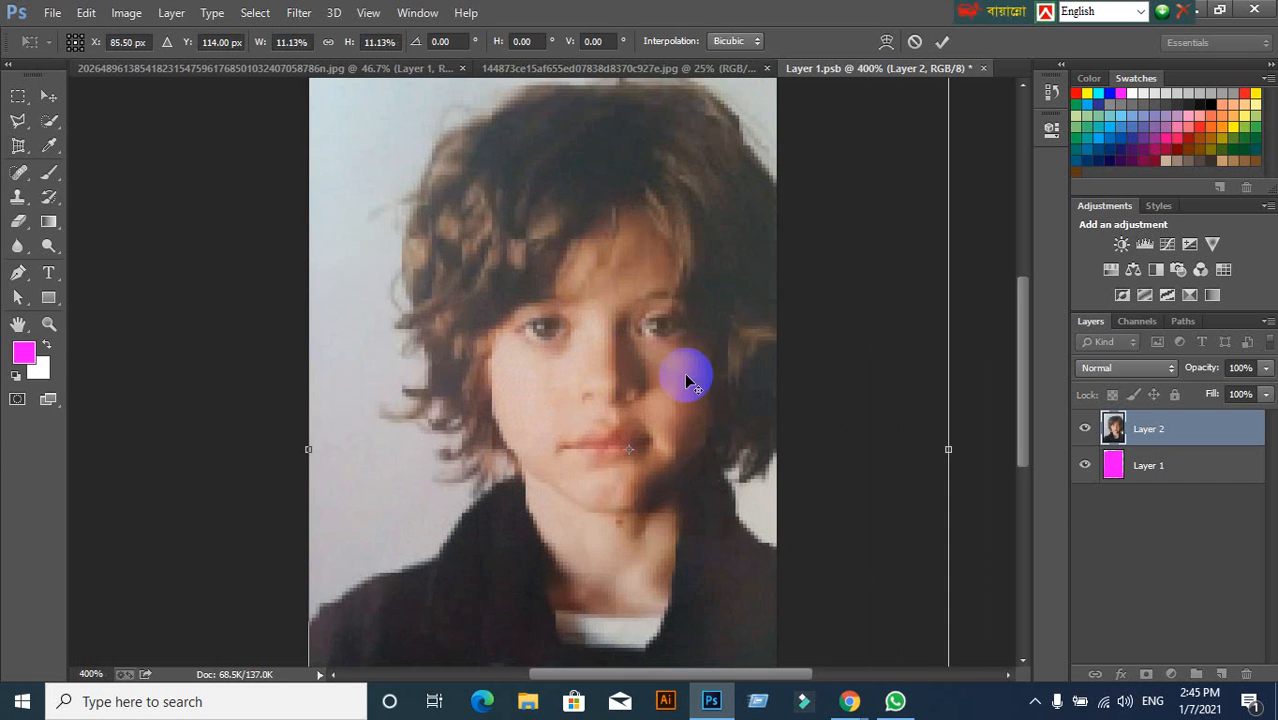
{"action": "scroll", "coordinate": [685, 371], "scroll_direction": "down", "scroll_amount": 3}
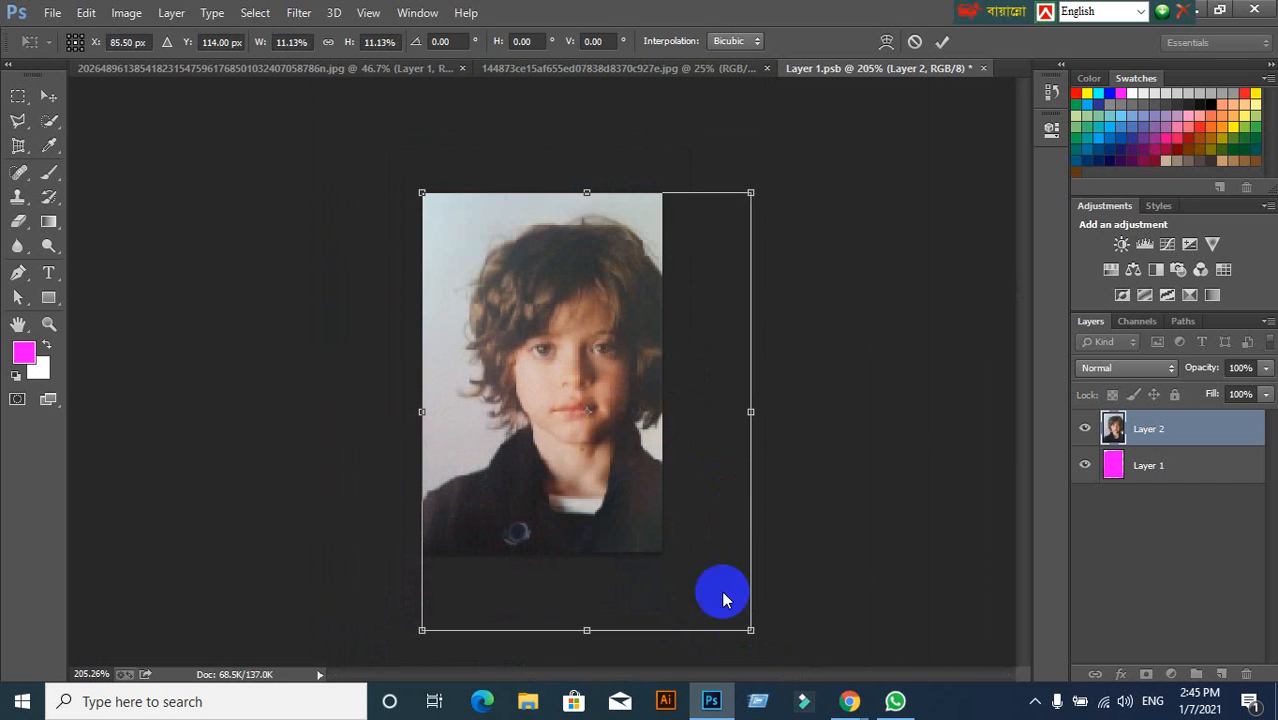
{"action": "left_click_drag", "start_coordinate": [747, 626], "coordinate": [678, 576]}
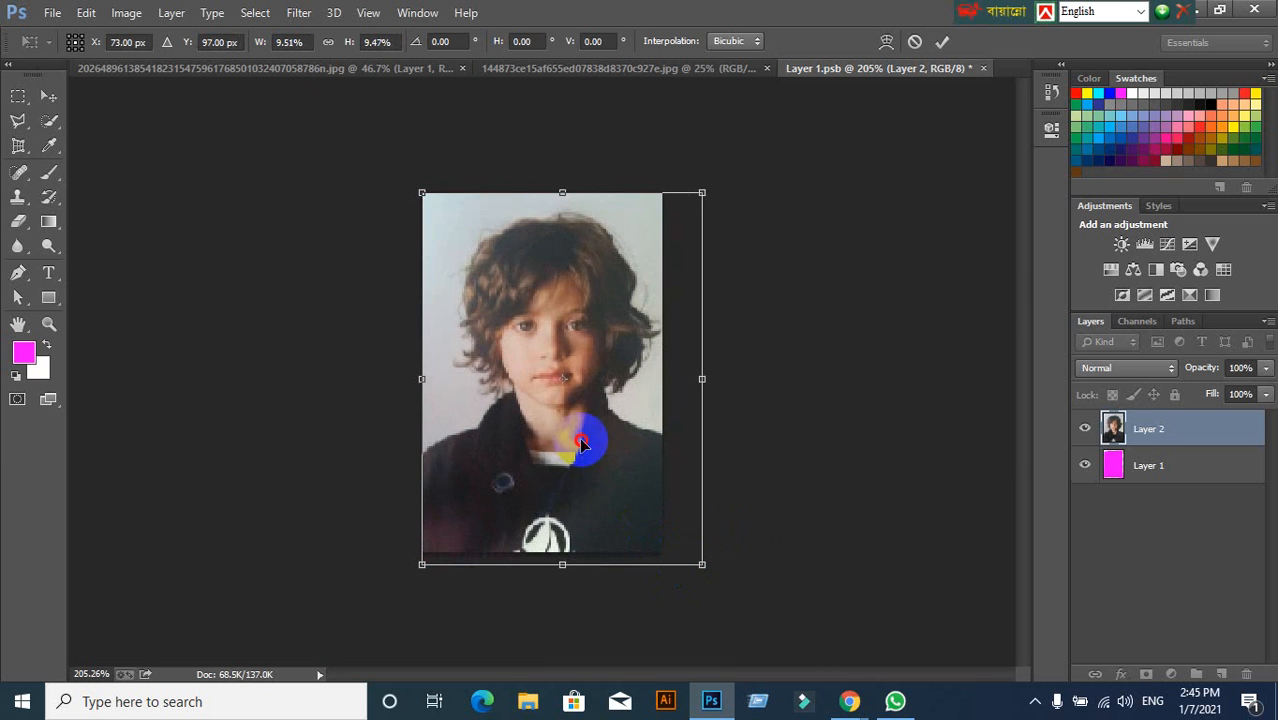
{"action": "left_click_drag", "start_coordinate": [579, 437], "coordinate": [561, 437]}
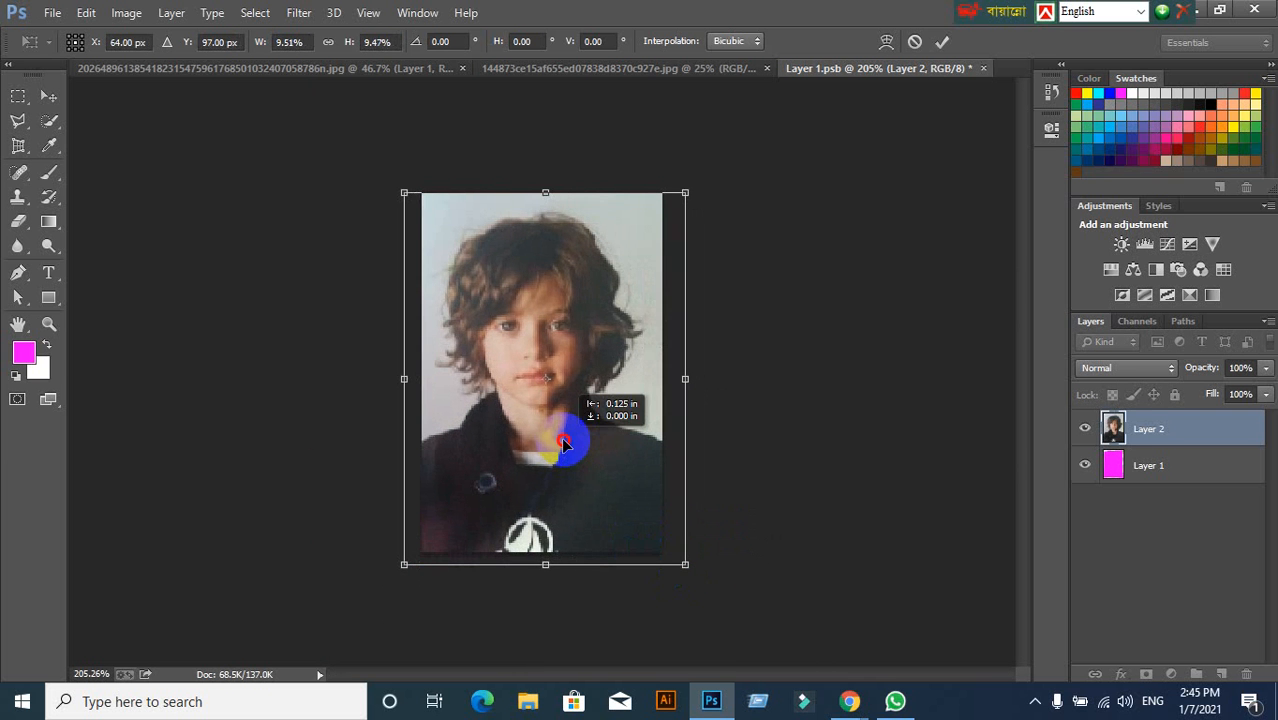
{"action": "left_click", "coordinate": [946, 43]}
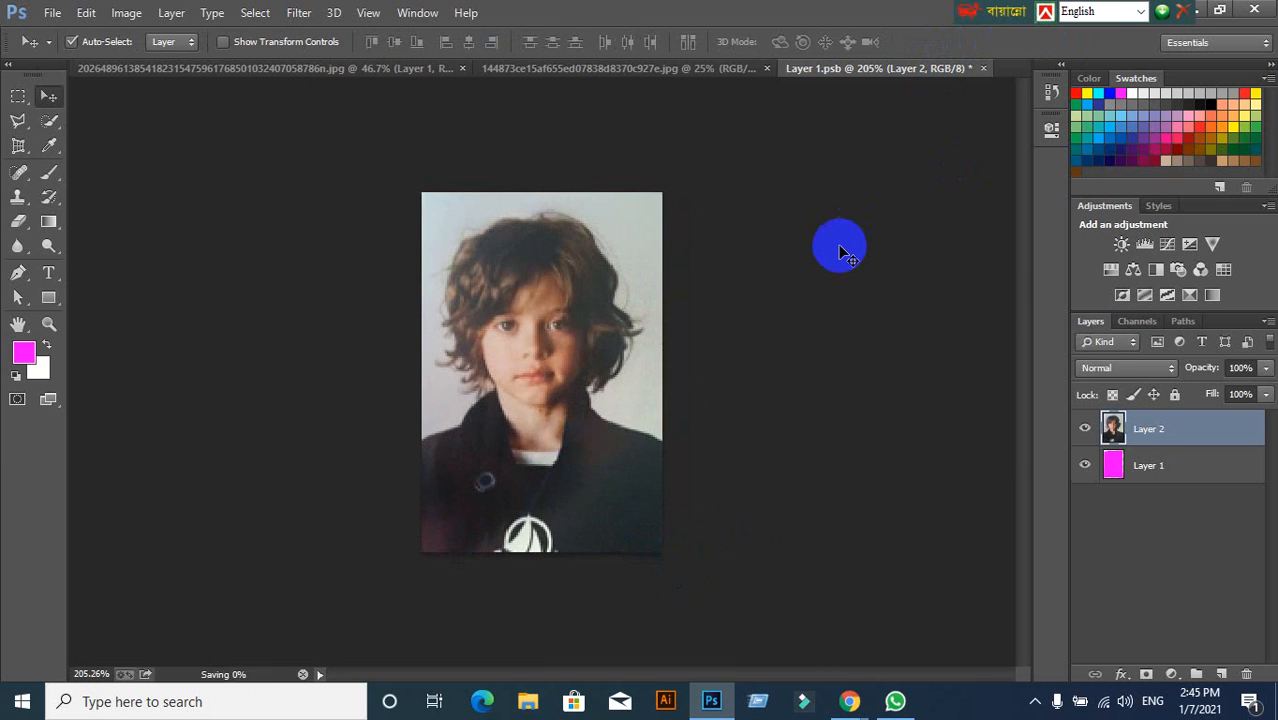
{"action": "left_click", "coordinate": [985, 69]}
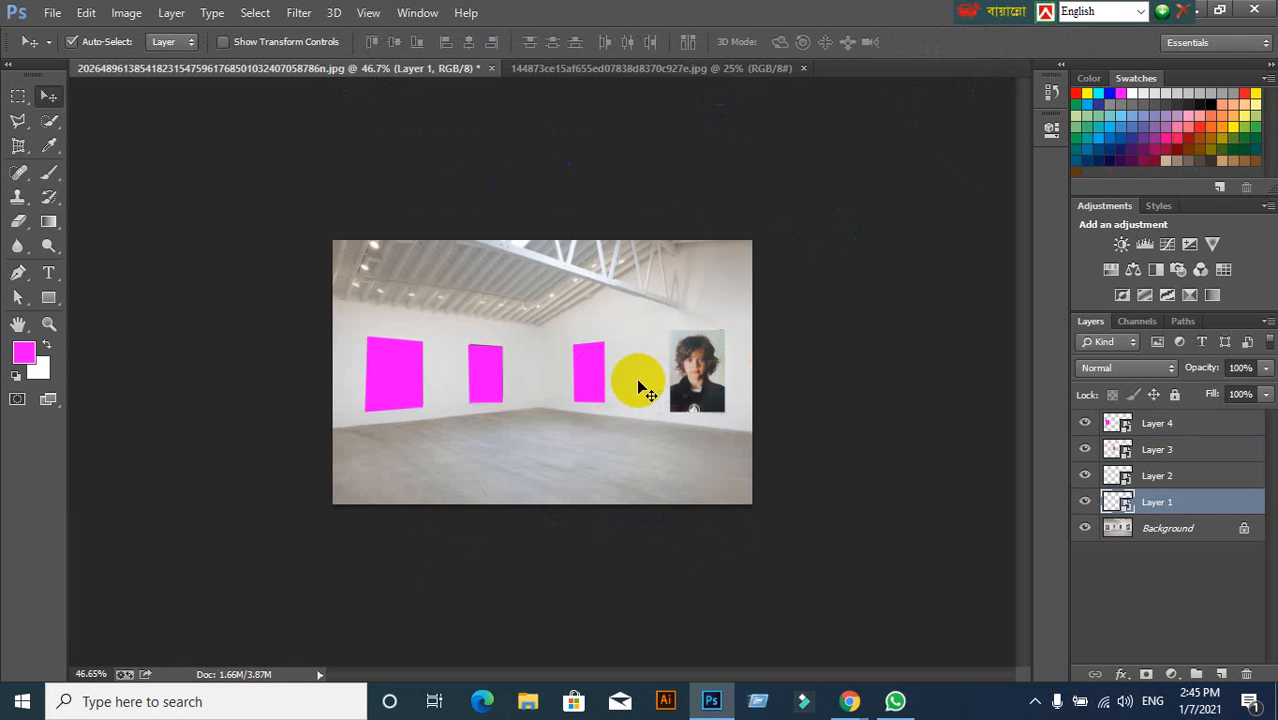
Open the contents of the Layer 2 smart object, the magenta panel beside the portrait.
{"action": "left_click", "coordinate": [598, 378]}
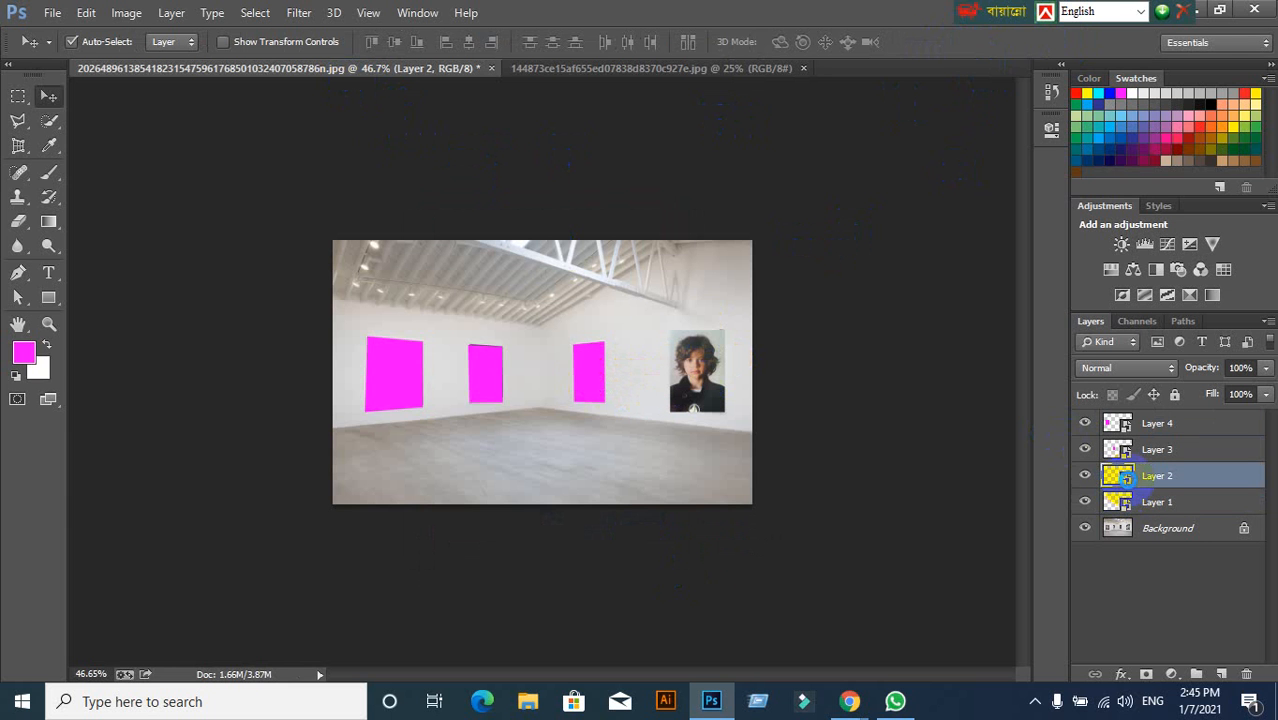
{"action": "double_click", "coordinate": [1120, 476]}
{"action": "left_click", "coordinate": [757, 325]}
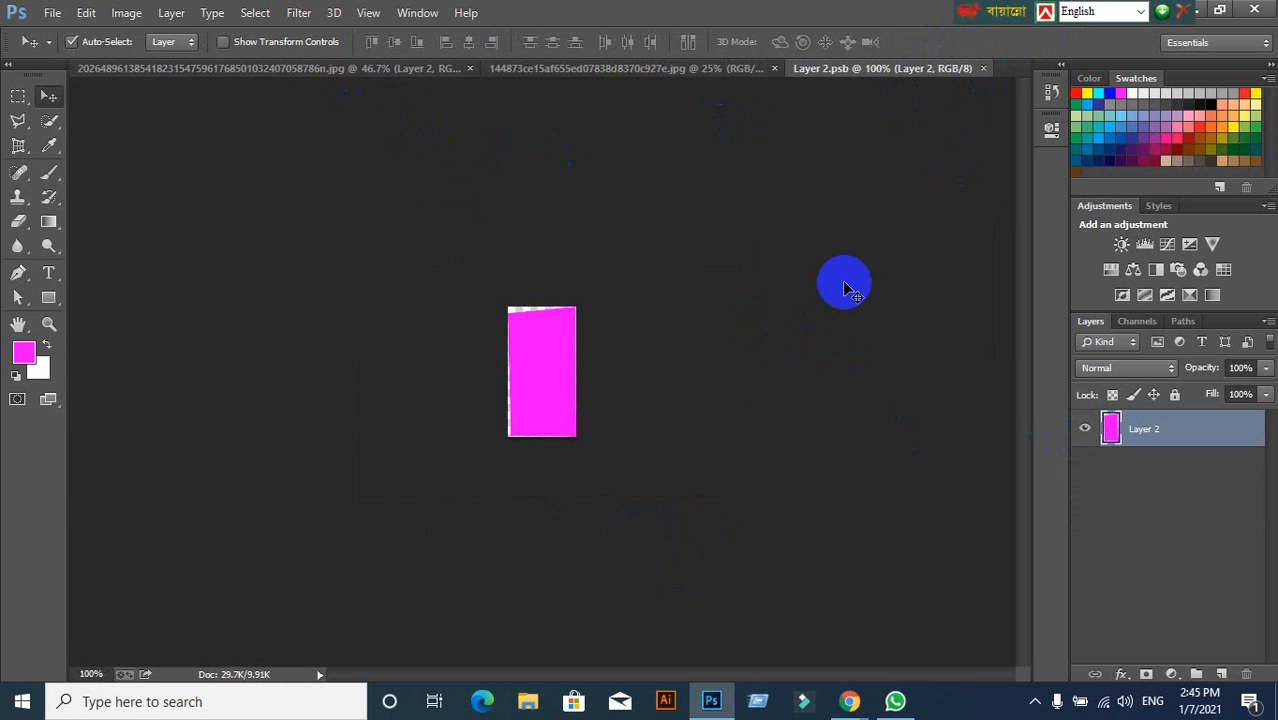
Paste the copied portrait photo as a new layer above the magenta layer in Layer 2.psb.
{"action": "left_click", "coordinate": [565, 364]}
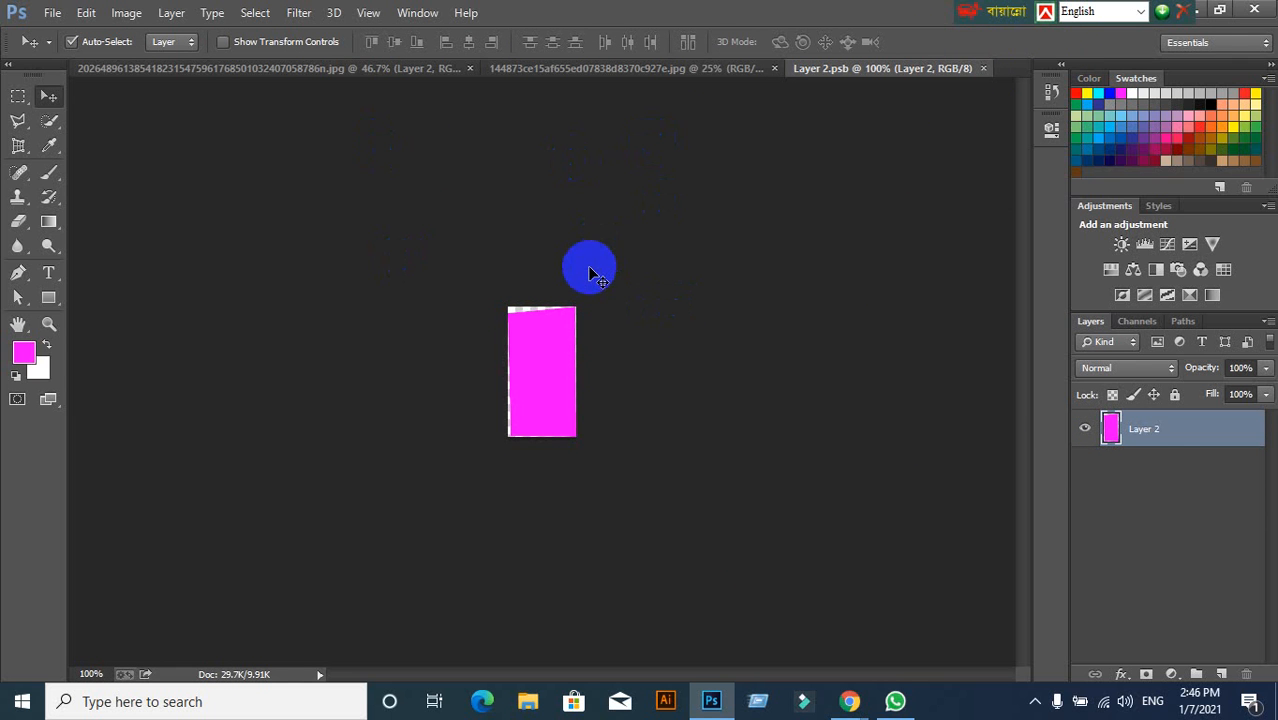
{"action": "key", "text": "ctrl+v"}
{"action": "scroll", "coordinate": [590, 385], "scroll_direction": "down", "scroll_amount": 2}
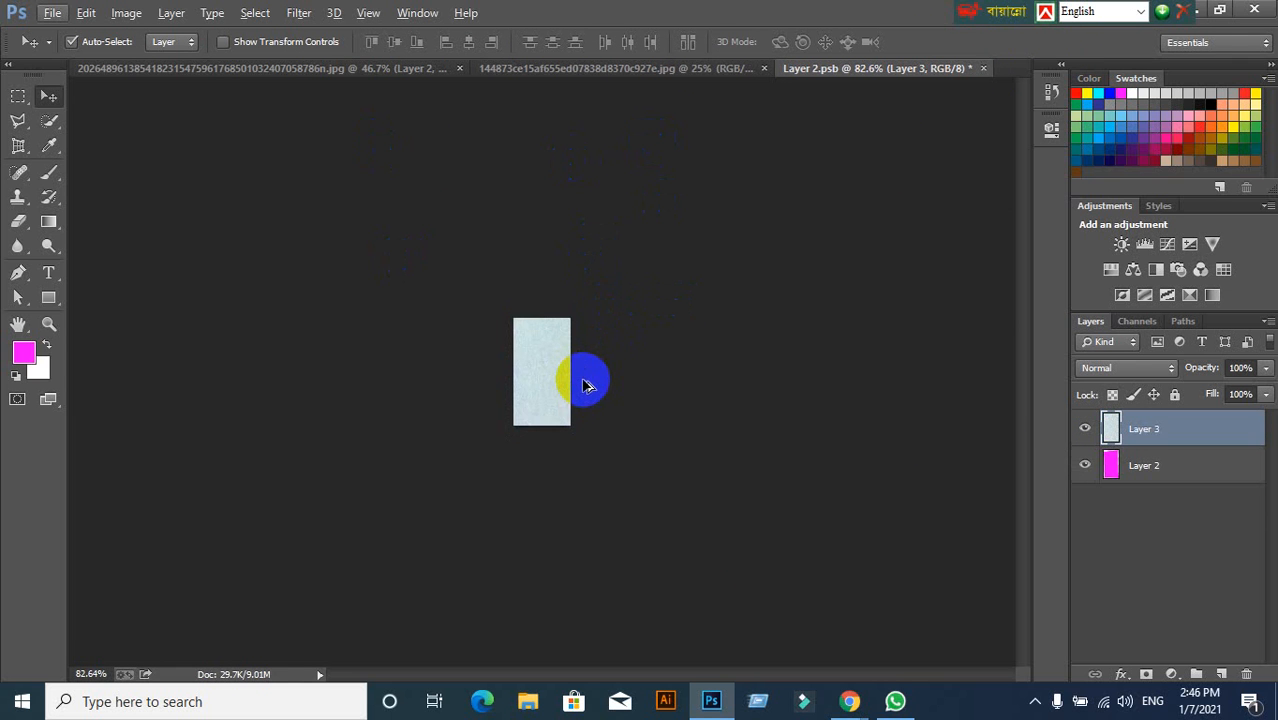
{"action": "key", "text": "ctrl+t"}
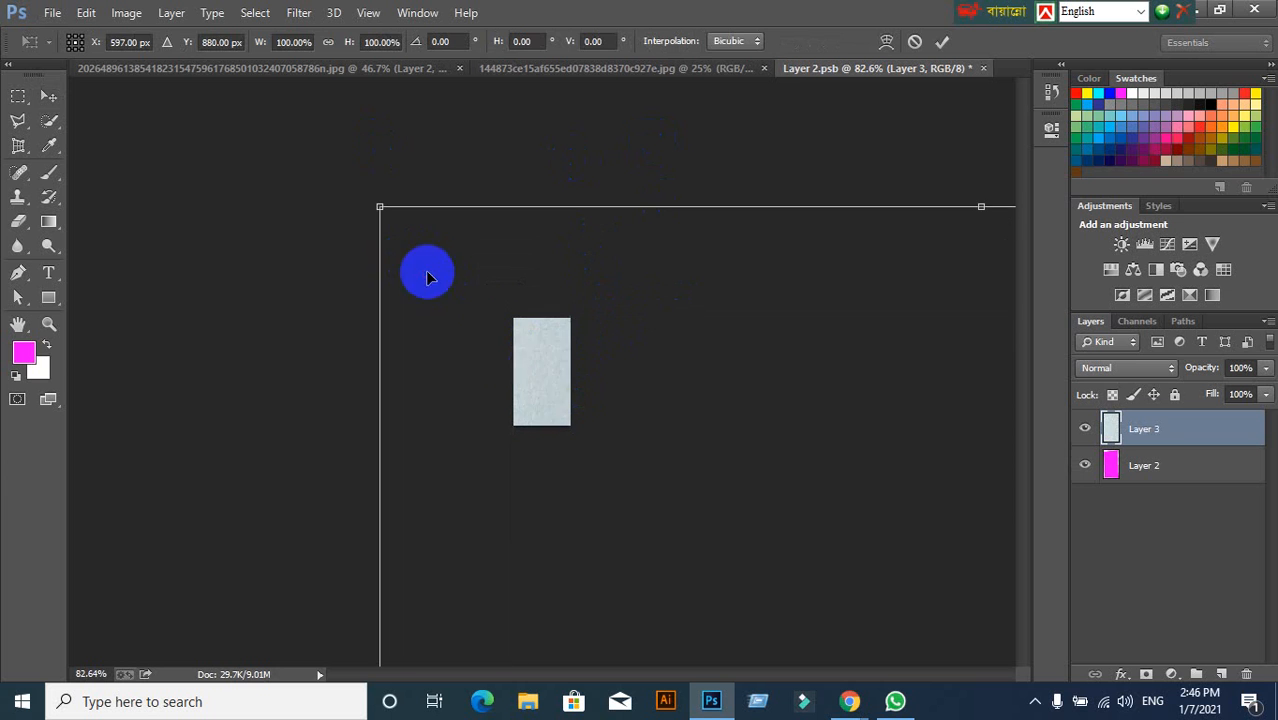
{"action": "key", "text": "Escape"}
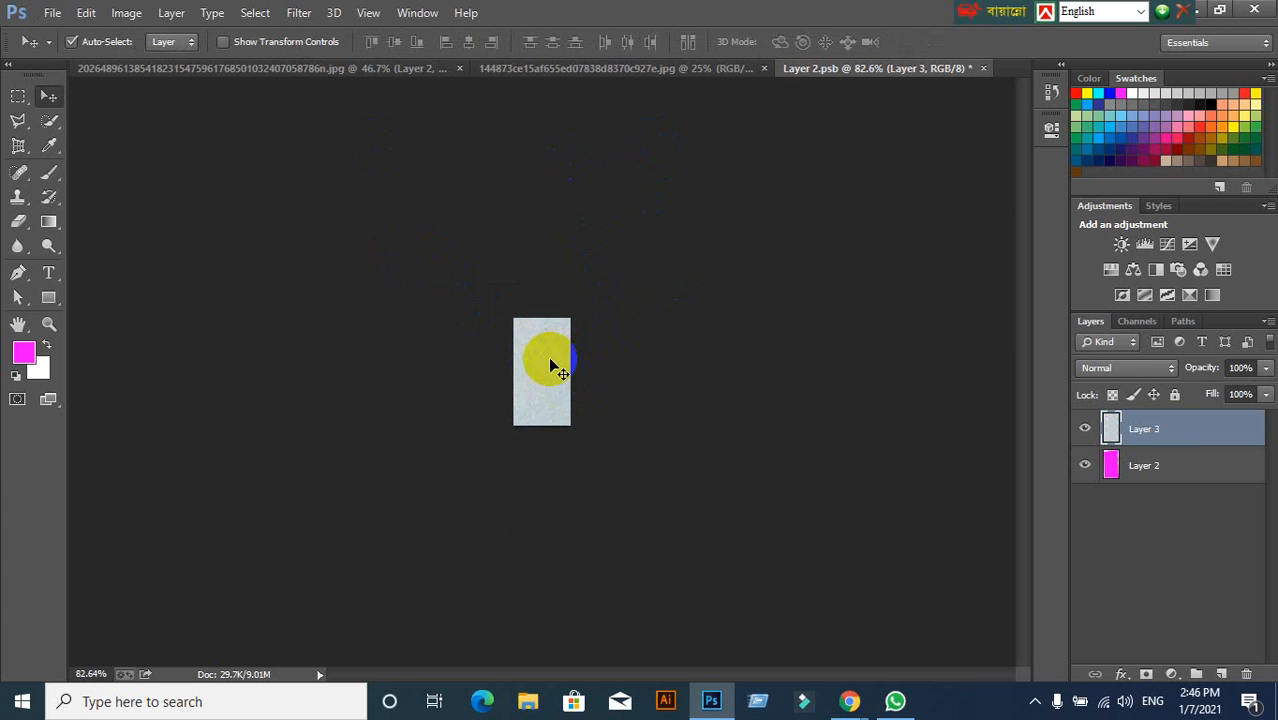
Scale the pasted portrait down to about 8.85% and position it so the face and shoulders fill the small canvas.
{"action": "key", "text": "ctrl+t"}
{"action": "left_click_drag", "start_coordinate": [555, 377], "coordinate": [533, 355]}
{"action": "left_click_drag", "start_coordinate": [344, 170], "coordinate": [413, 164]}
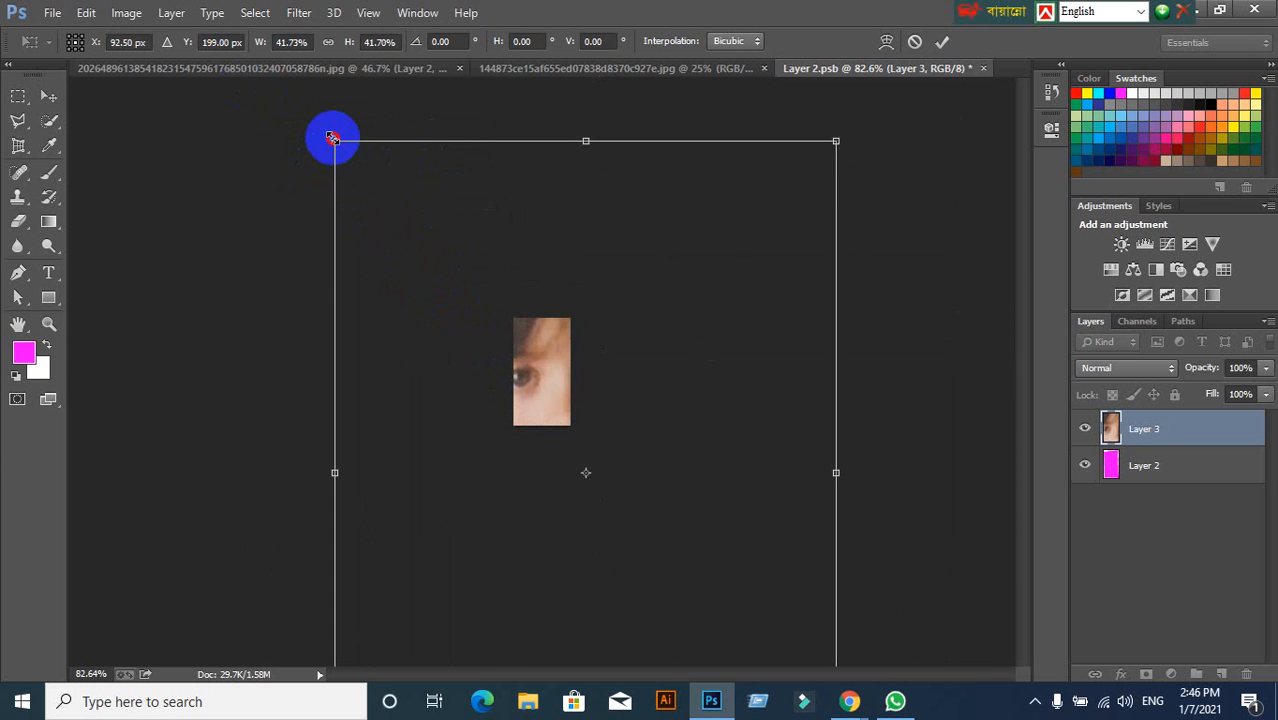
{"action": "left_click_drag", "start_coordinate": [333, 138], "coordinate": [480, 315]}
{"action": "left_click_drag", "start_coordinate": [570, 371], "coordinate": [482, 222]}
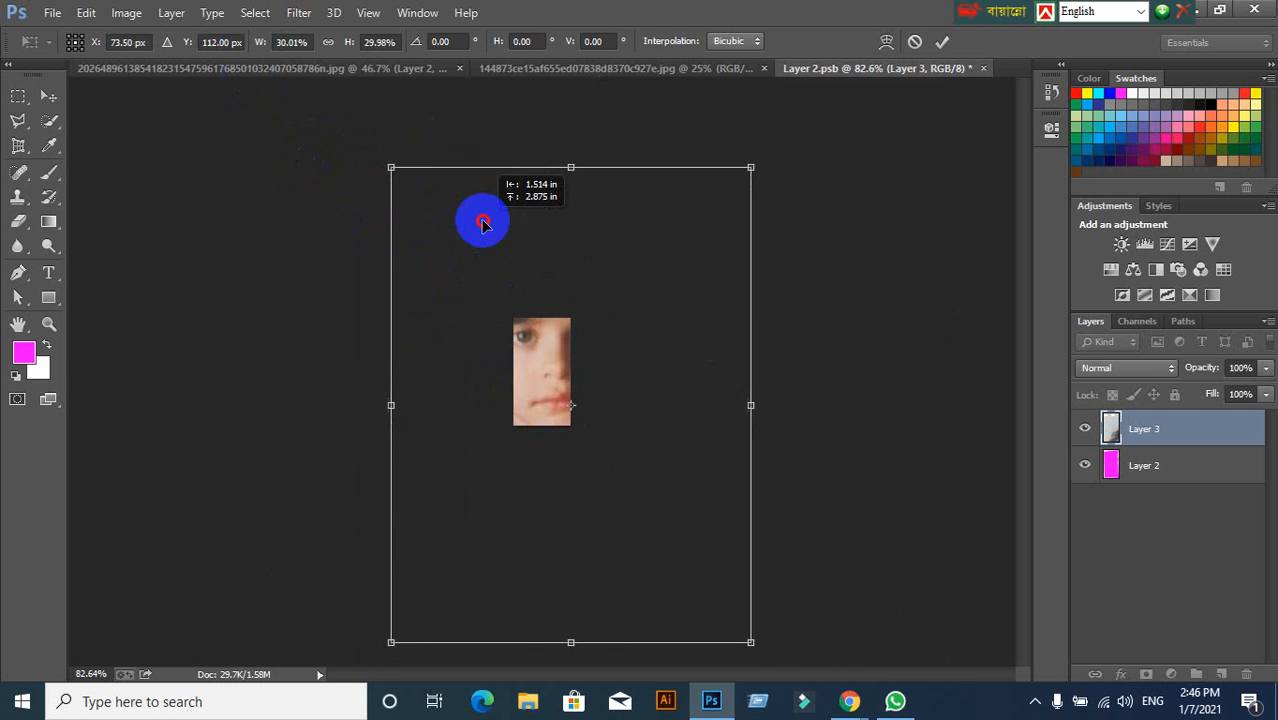
{"action": "left_click_drag", "start_coordinate": [391, 170], "coordinate": [497, 307]}
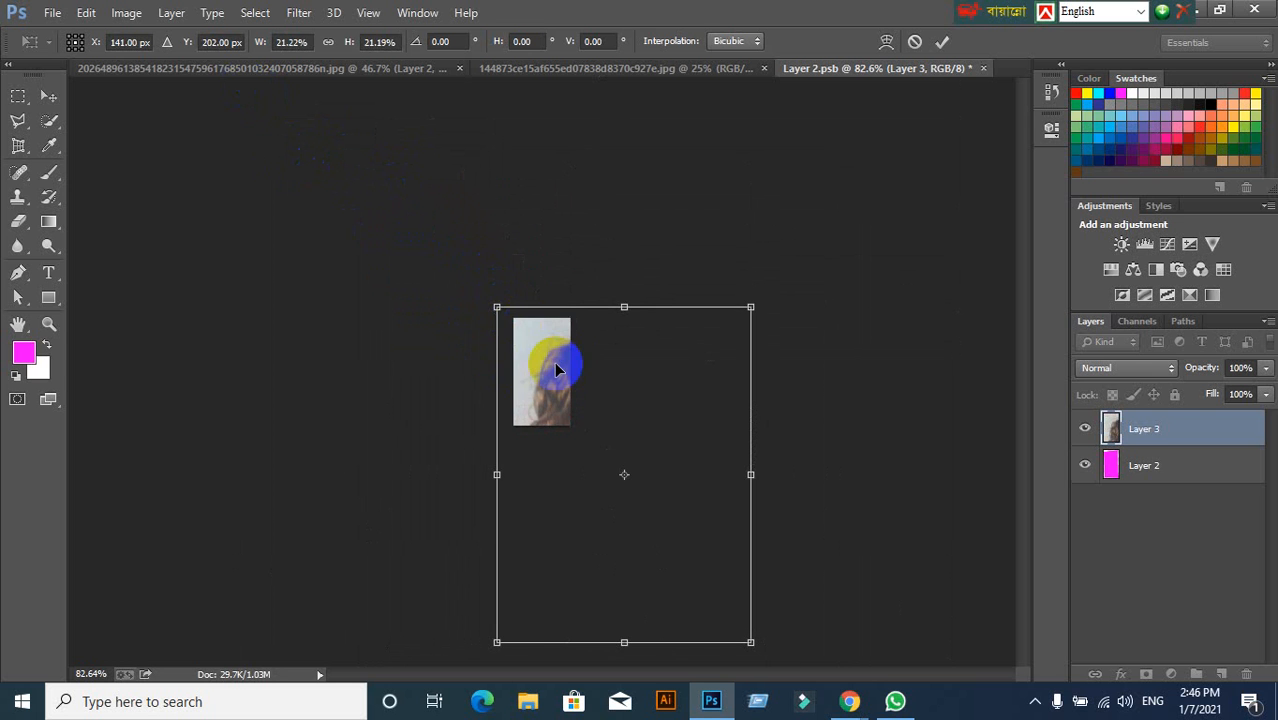
{"action": "left_click_drag", "start_coordinate": [557, 370], "coordinate": [502, 308]}
{"action": "left_click_drag", "start_coordinate": [445, 258], "coordinate": [505, 338]}
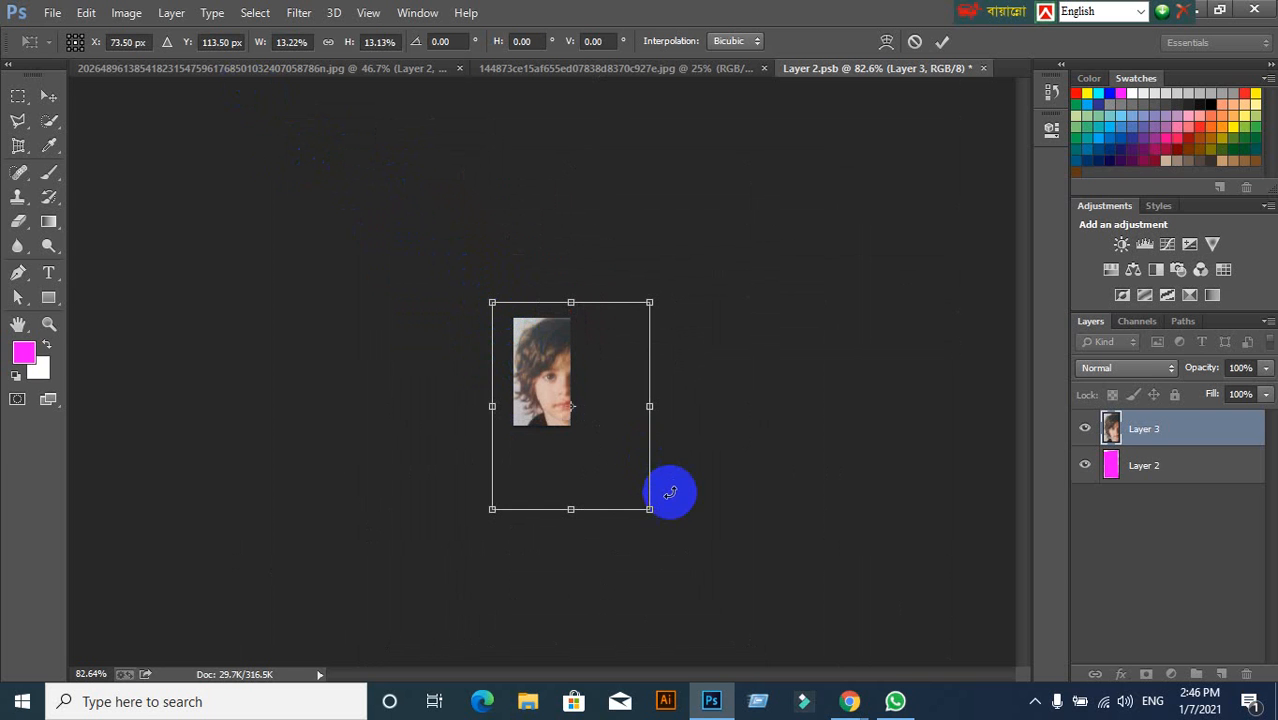
{"action": "left_click_drag", "start_coordinate": [650, 508], "coordinate": [588, 452]}
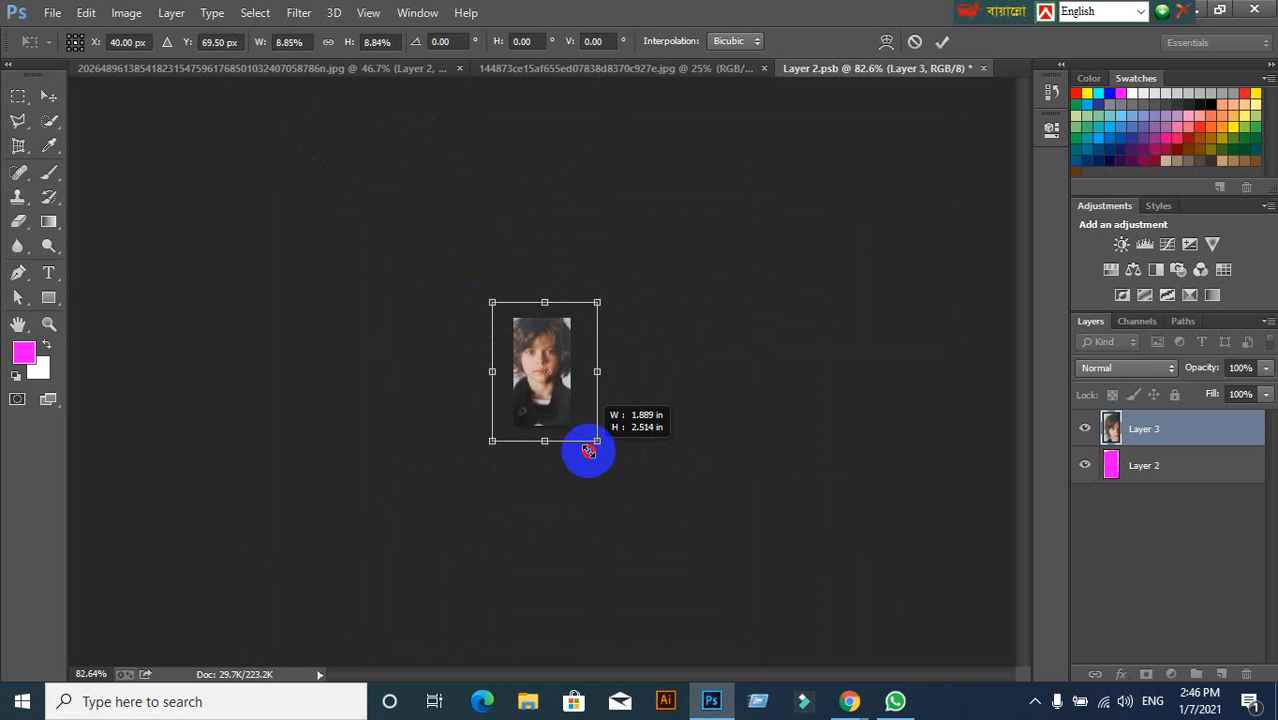
{"action": "left_click", "coordinate": [942, 41]}
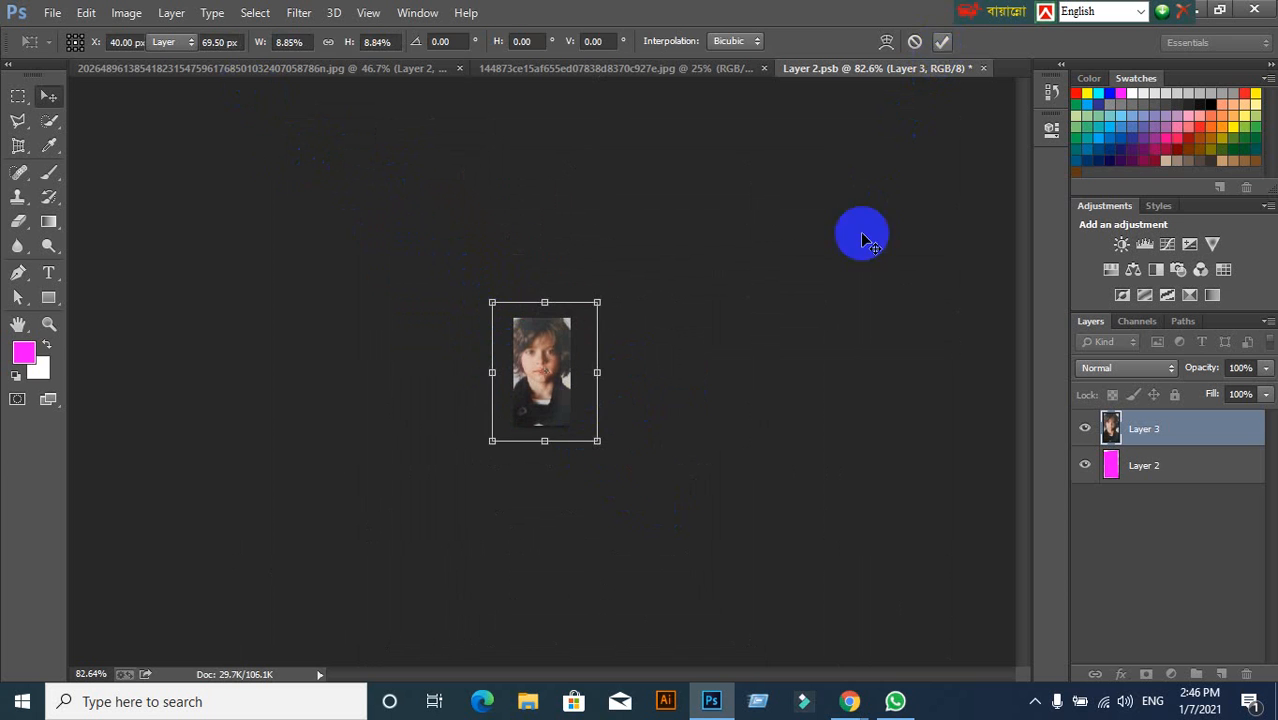
Save and close the Layer 2.psb smart object contents, and return to the gallery image after checking the portrait document.
{"action": "key", "text": "ctrl+s"}
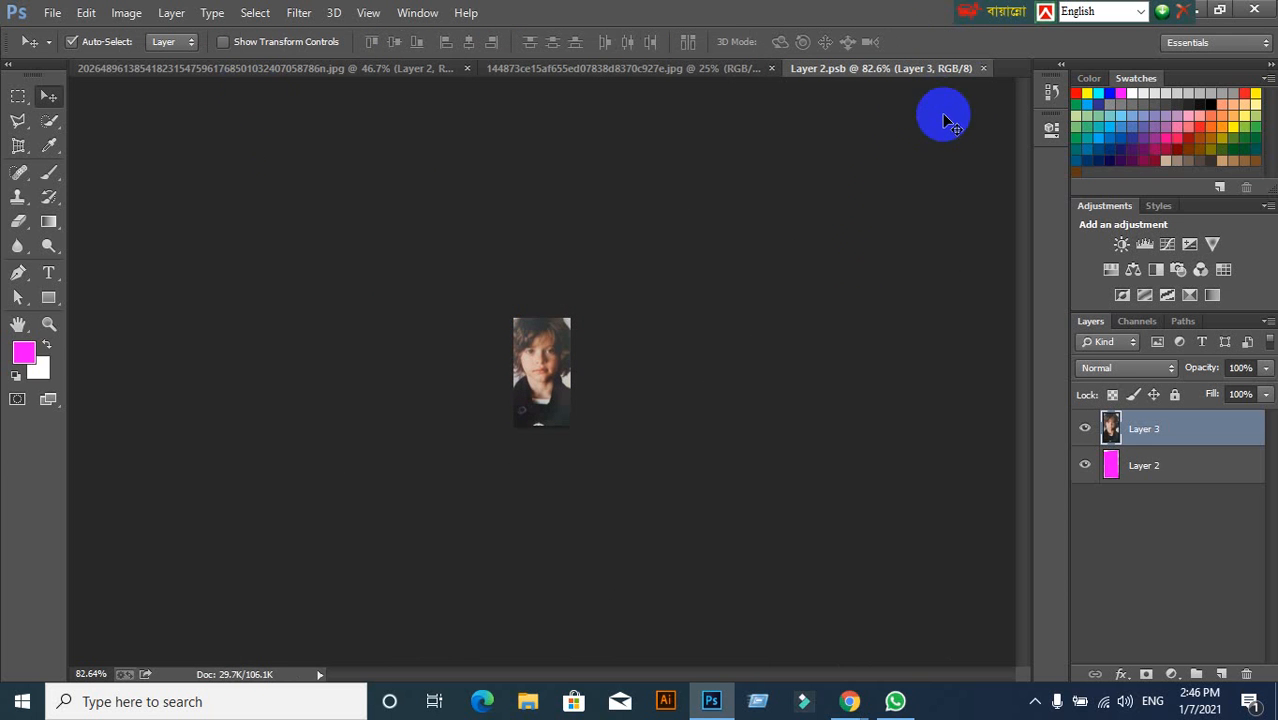
{"action": "left_click", "coordinate": [983, 69]}
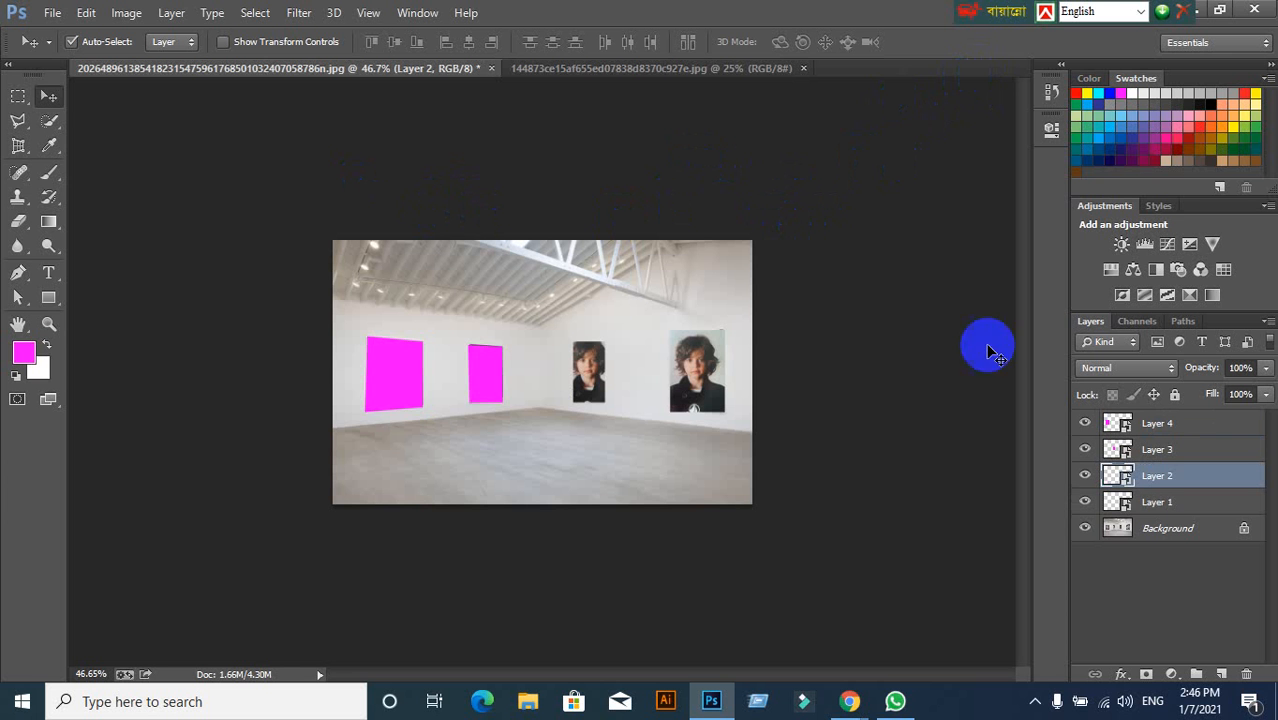
{"action": "left_click", "coordinate": [622, 68]}
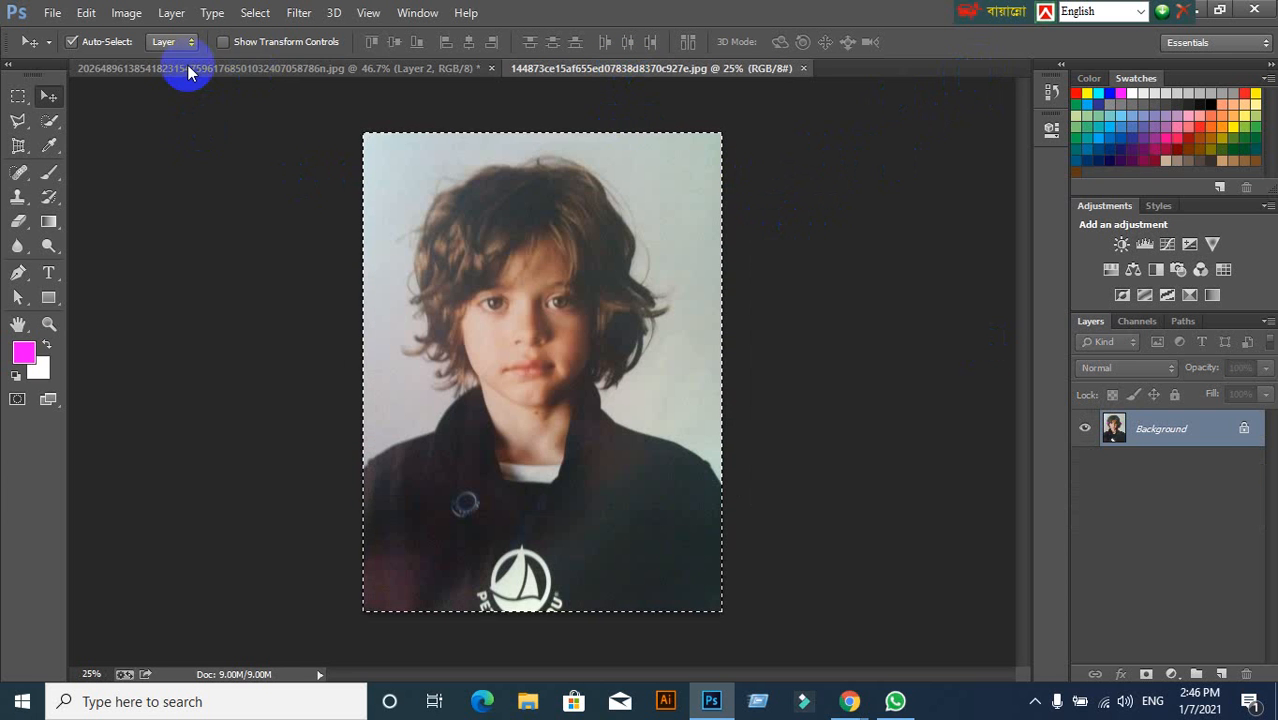
{"action": "left_click", "coordinate": [186, 68]}
Create a new blank document with the preset settings.
{"action": "left_click", "coordinate": [52, 13]}
{"action": "left_click", "coordinate": [57, 34]}
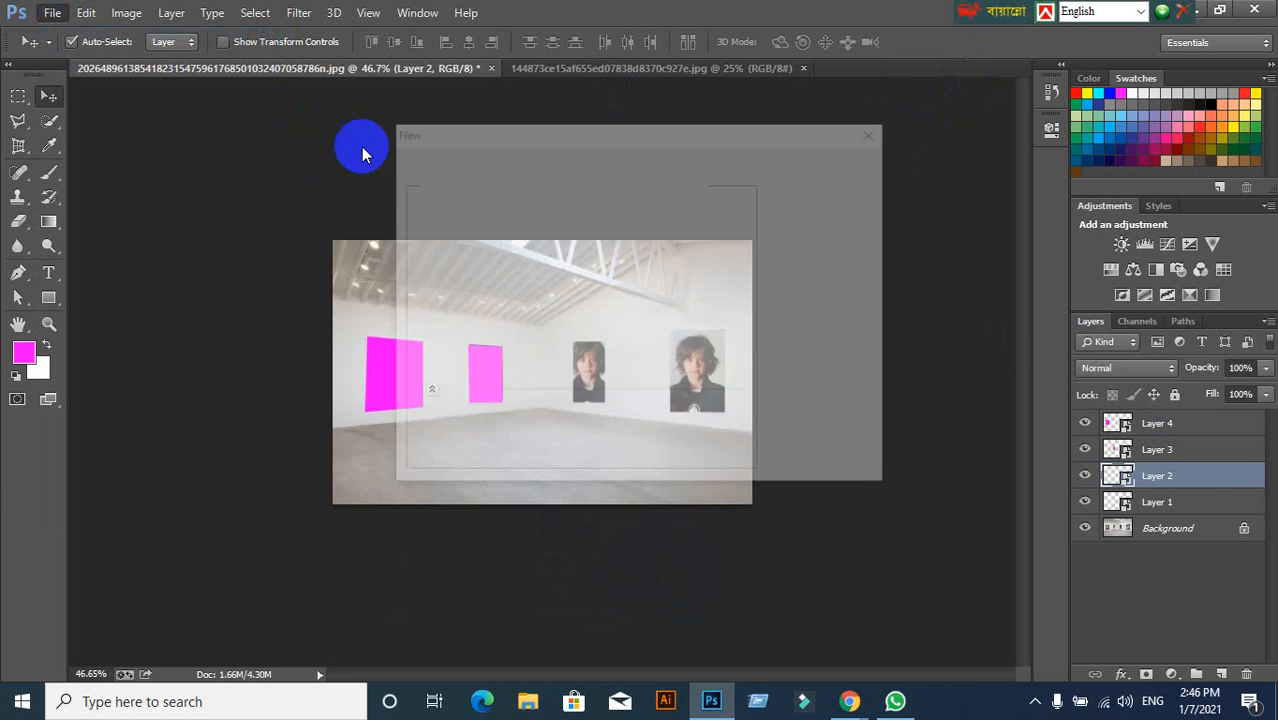
{"action": "left_click", "coordinate": [829, 166]}
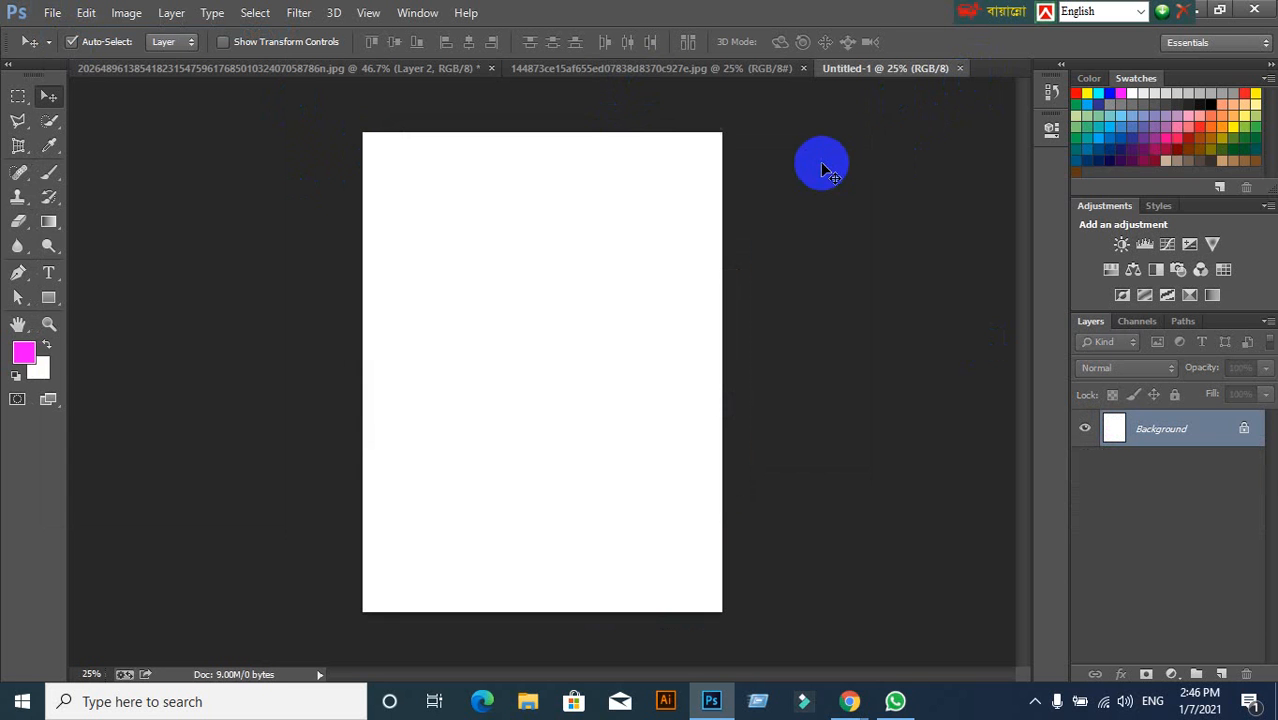
Add a new layer filled with the magenta foreground colour and convert it to a smart object.
{"action": "left_click", "coordinate": [1221, 674]}
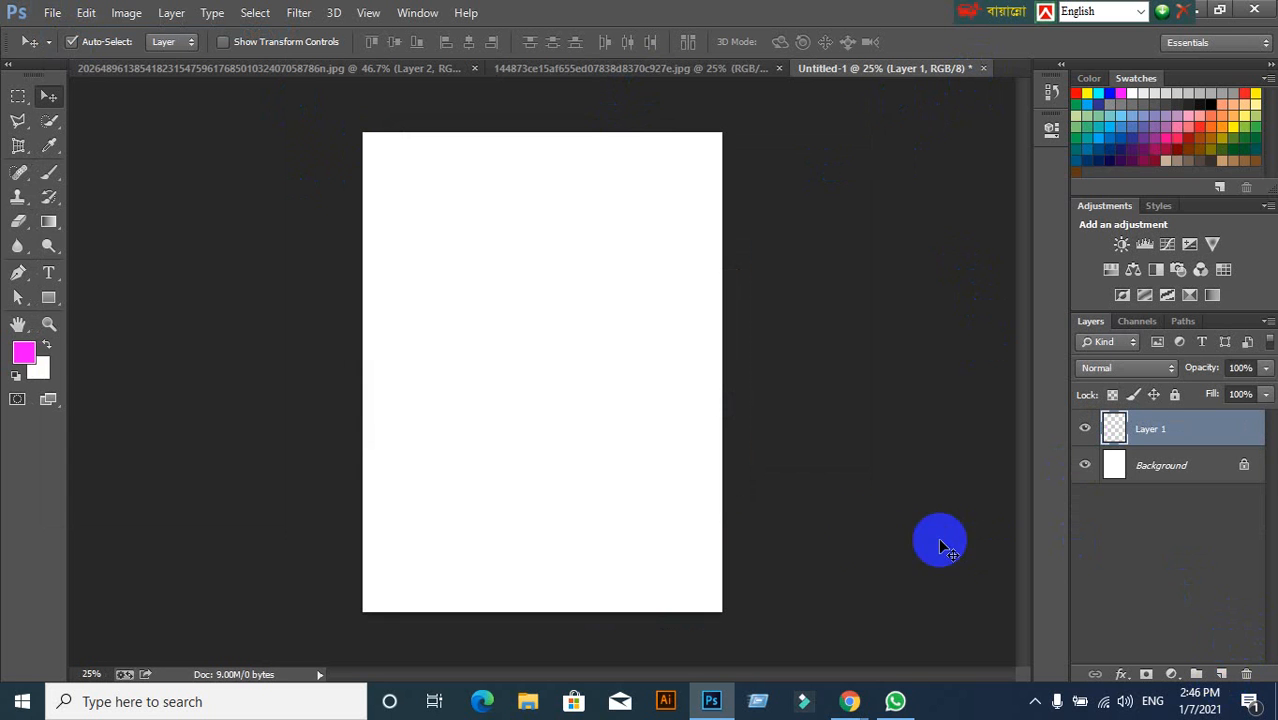
{"action": "key", "text": "alt+BackSpace"}
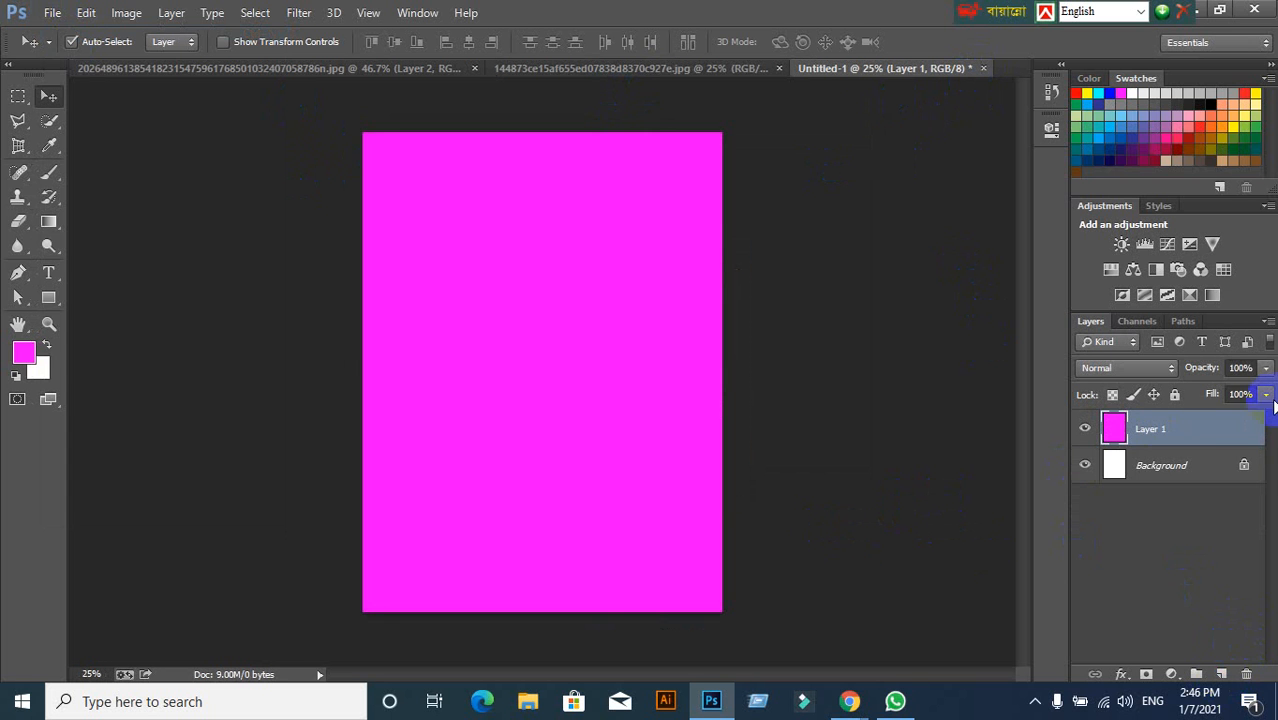
{"action": "right_click", "coordinate": [1193, 440]}
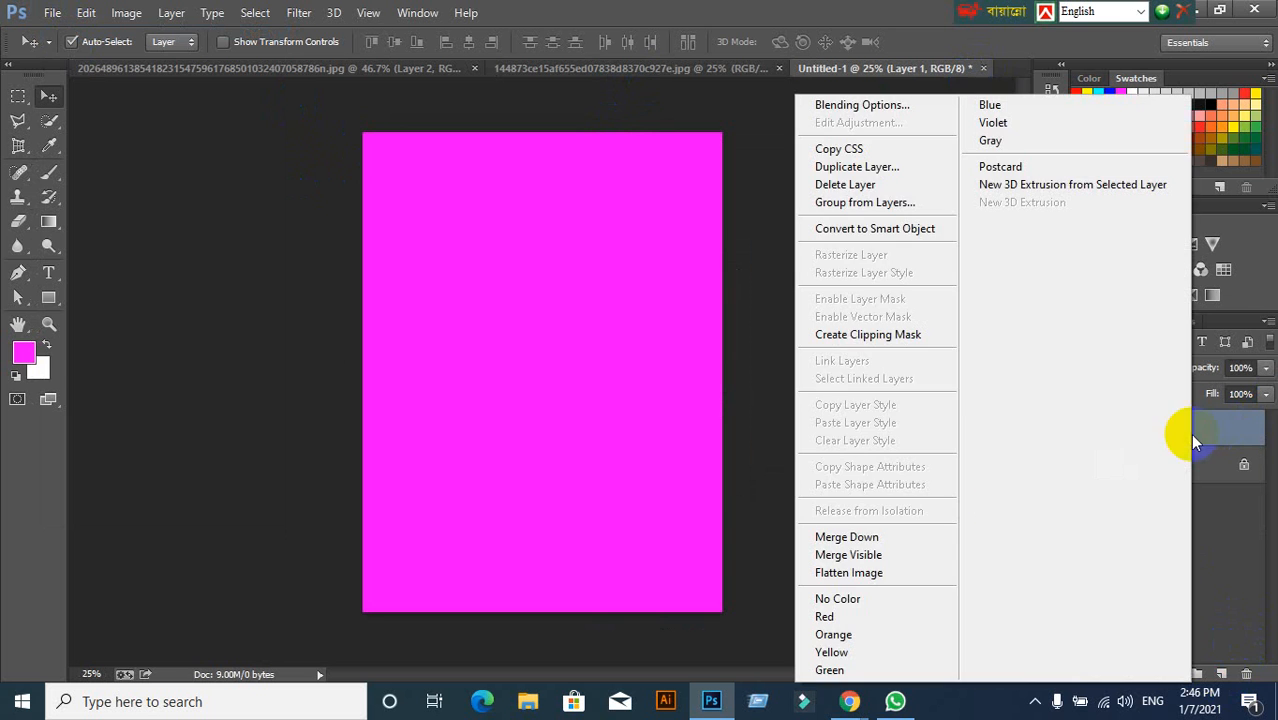
{"action": "left_click", "coordinate": [878, 229]}
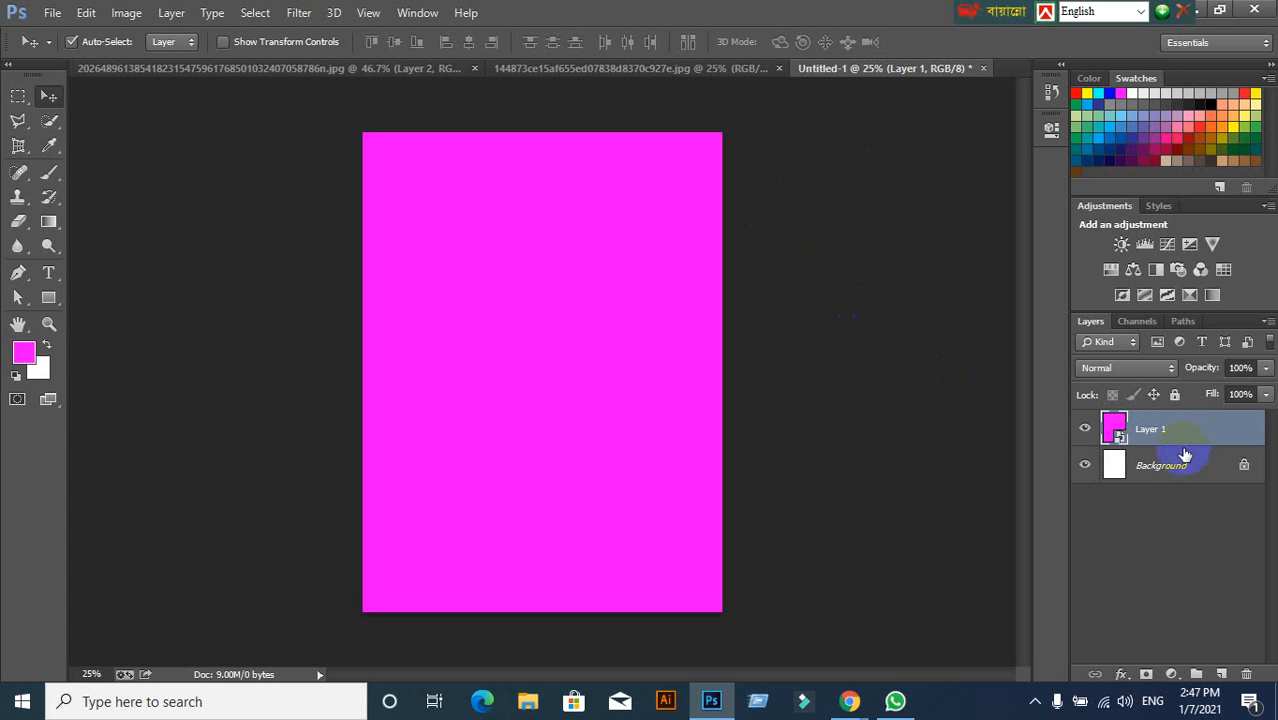
Rasterize the magenta smart object into a regular layer.
{"action": "right_click", "coordinate": [1206, 426]}
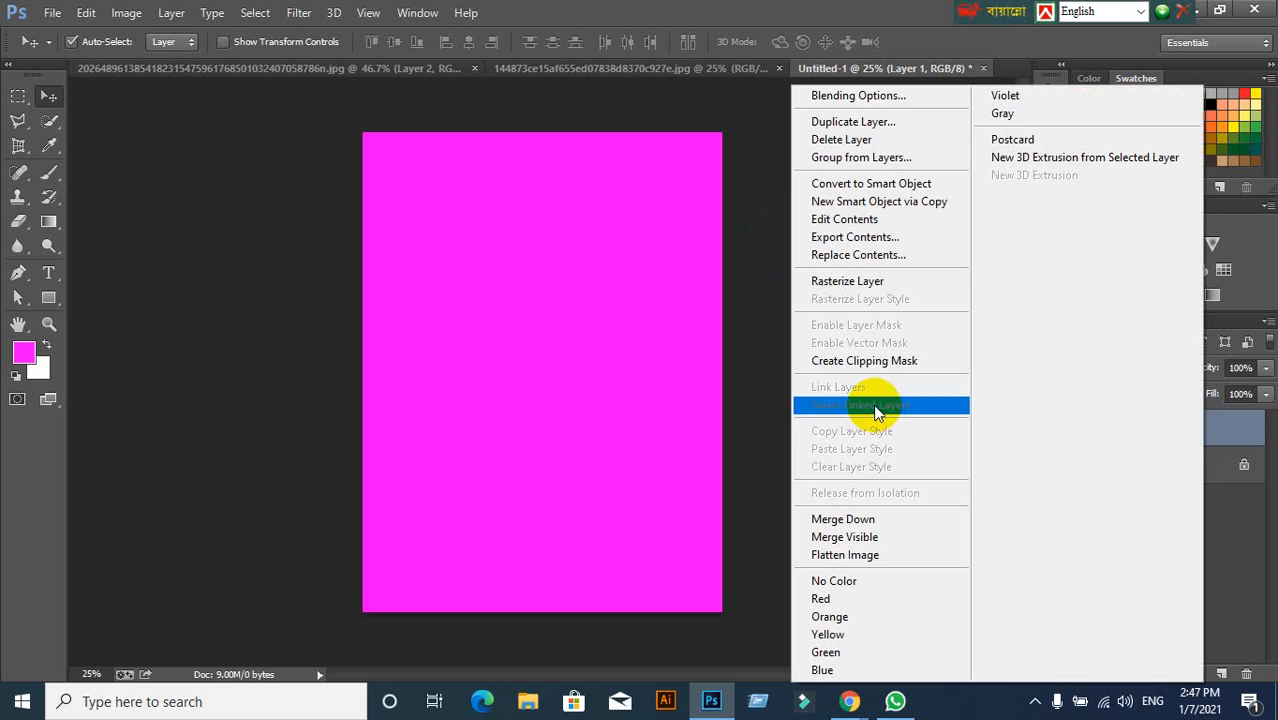
{"action": "left_click", "coordinate": [862, 284]}
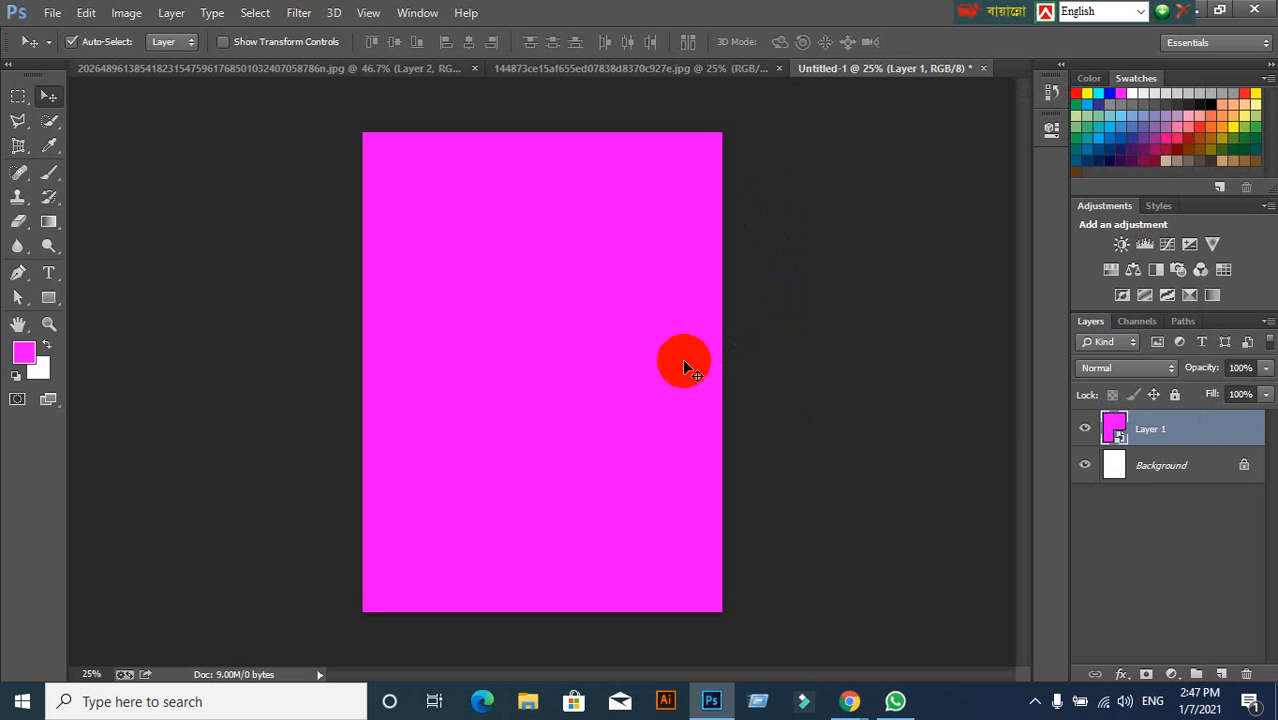
{"action": "right_click", "coordinate": [1193, 429]}
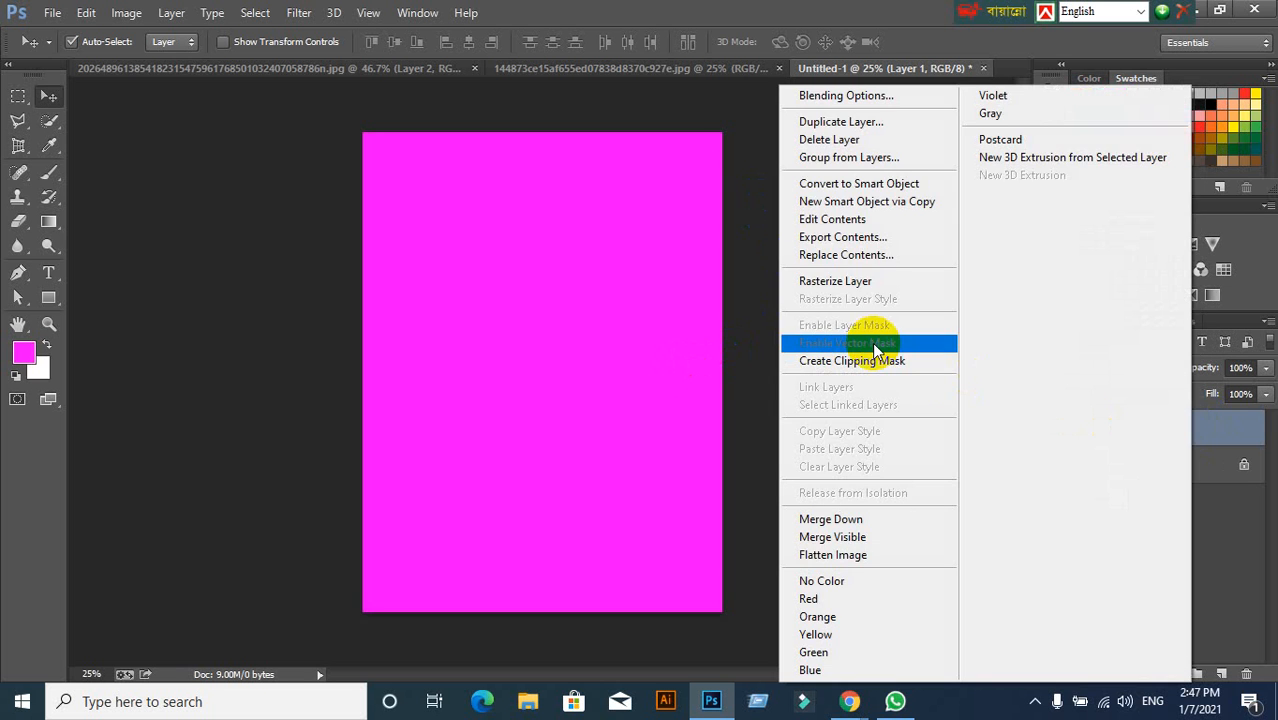
{"action": "left_click", "coordinate": [840, 283]}
{"action": "left_click", "coordinate": [1115, 438]}
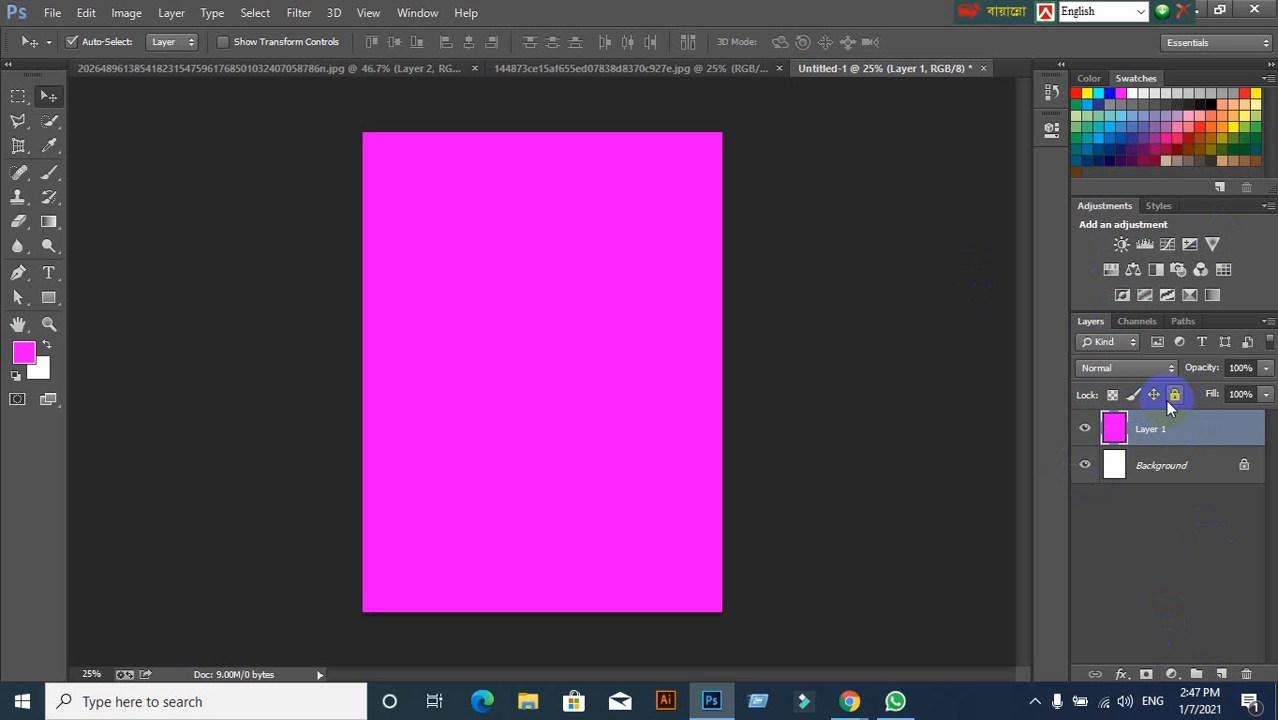
{"action": "left_click_drag", "start_coordinate": [978, 12], "coordinate": [635, 14]}
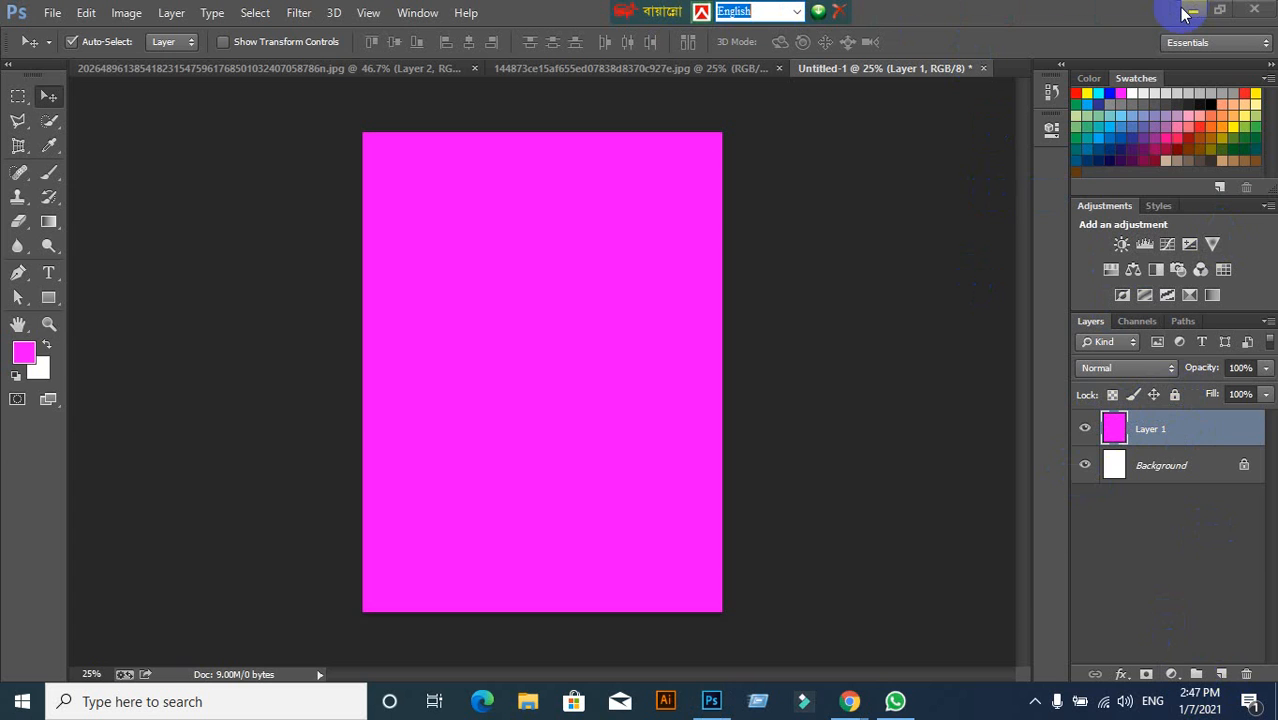
{"action": "left_click", "coordinate": [1186, 11]}
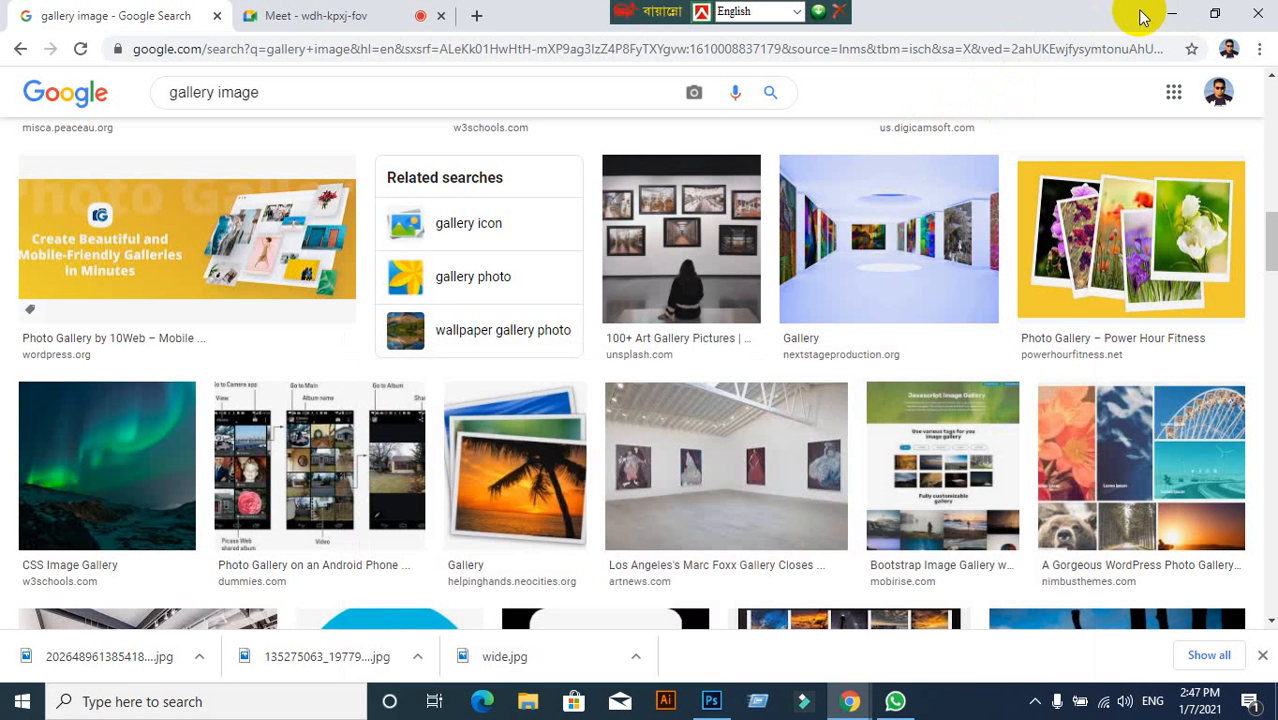
{"action": "left_click", "coordinate": [1172, 13]}
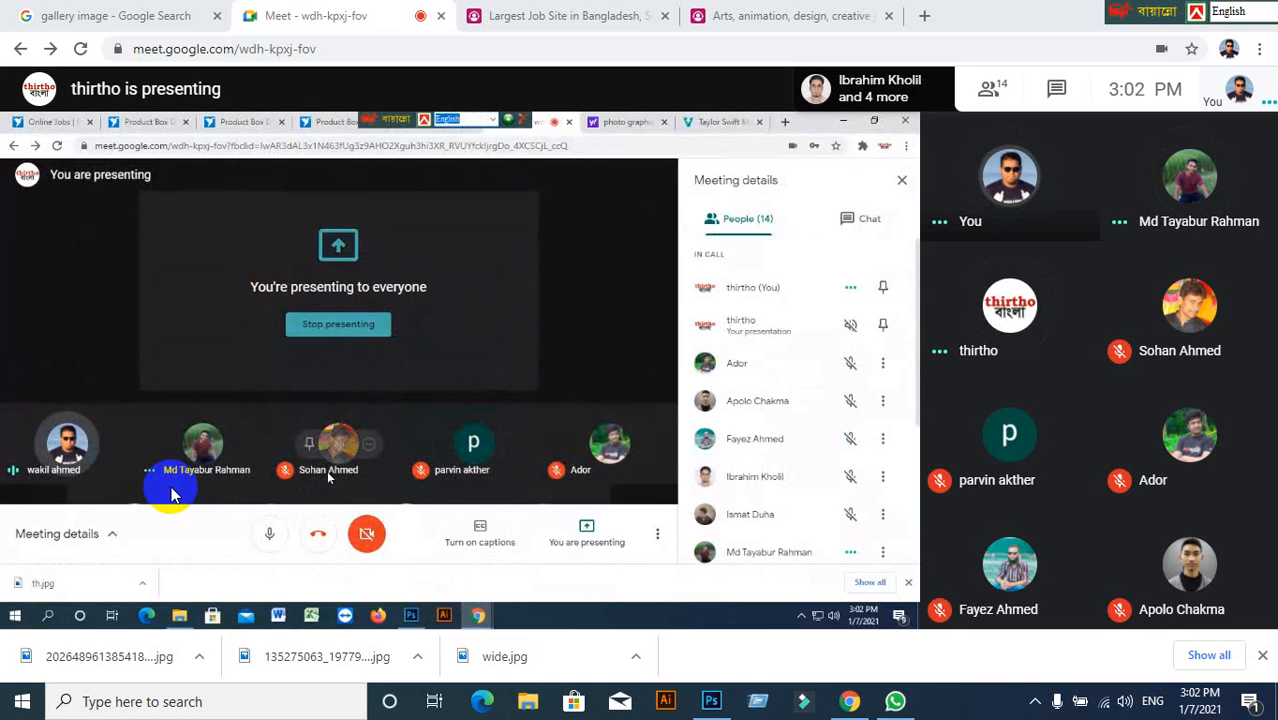
Close the arts and animation page and the Bangladesh job site page in the browser, keeping the language bar out of the way.
{"action": "left_click_drag", "start_coordinate": [1100, 12], "coordinate": [1026, 18]}
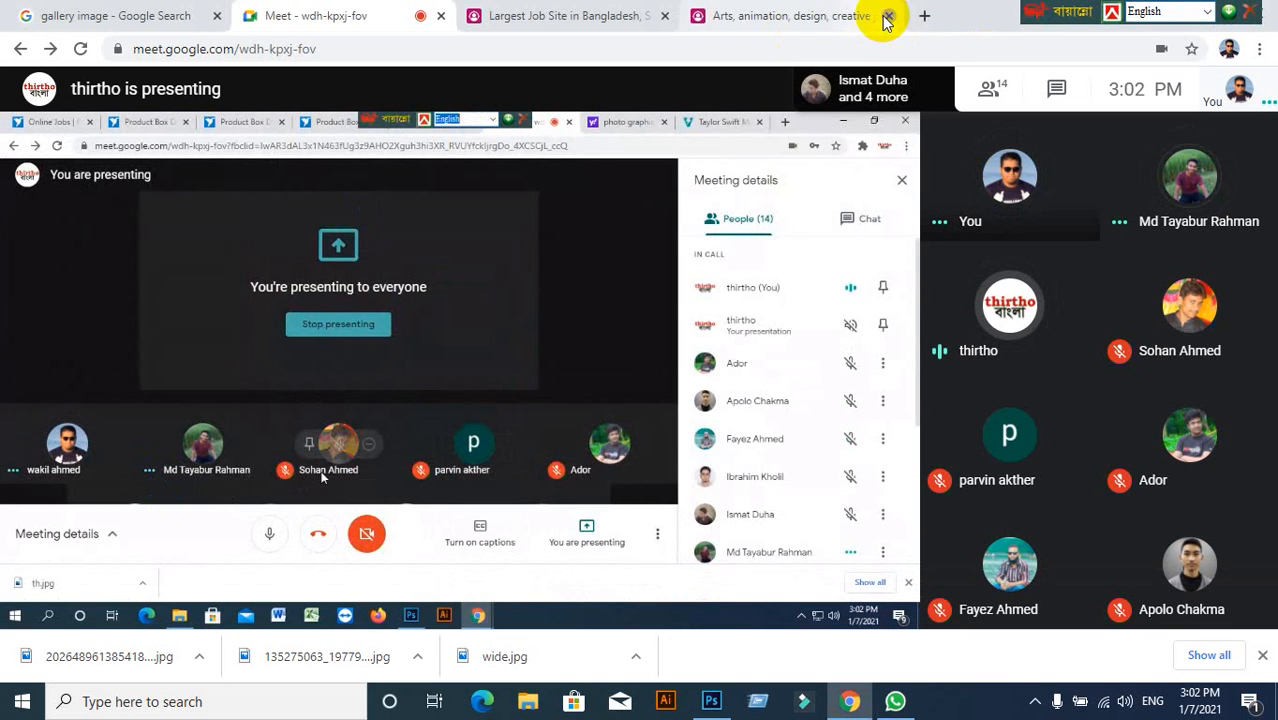
{"action": "left_click", "coordinate": [886, 17]}
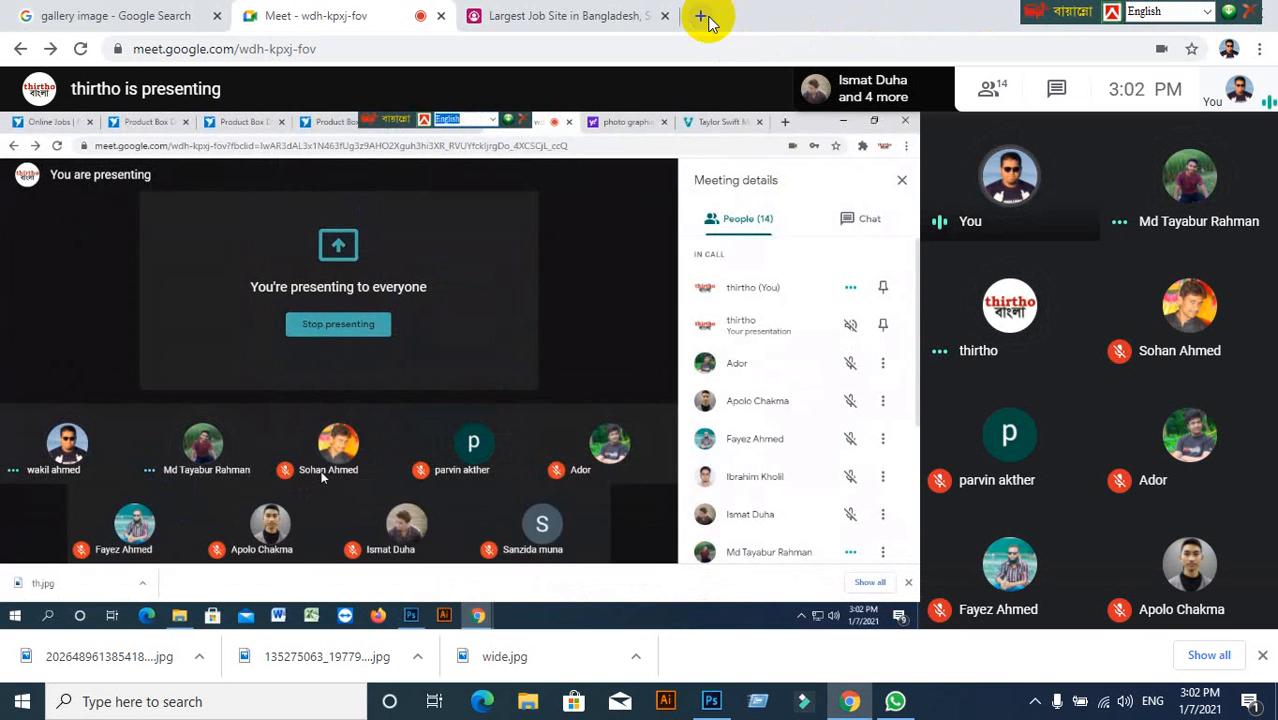
{"action": "left_click", "coordinate": [664, 16]}
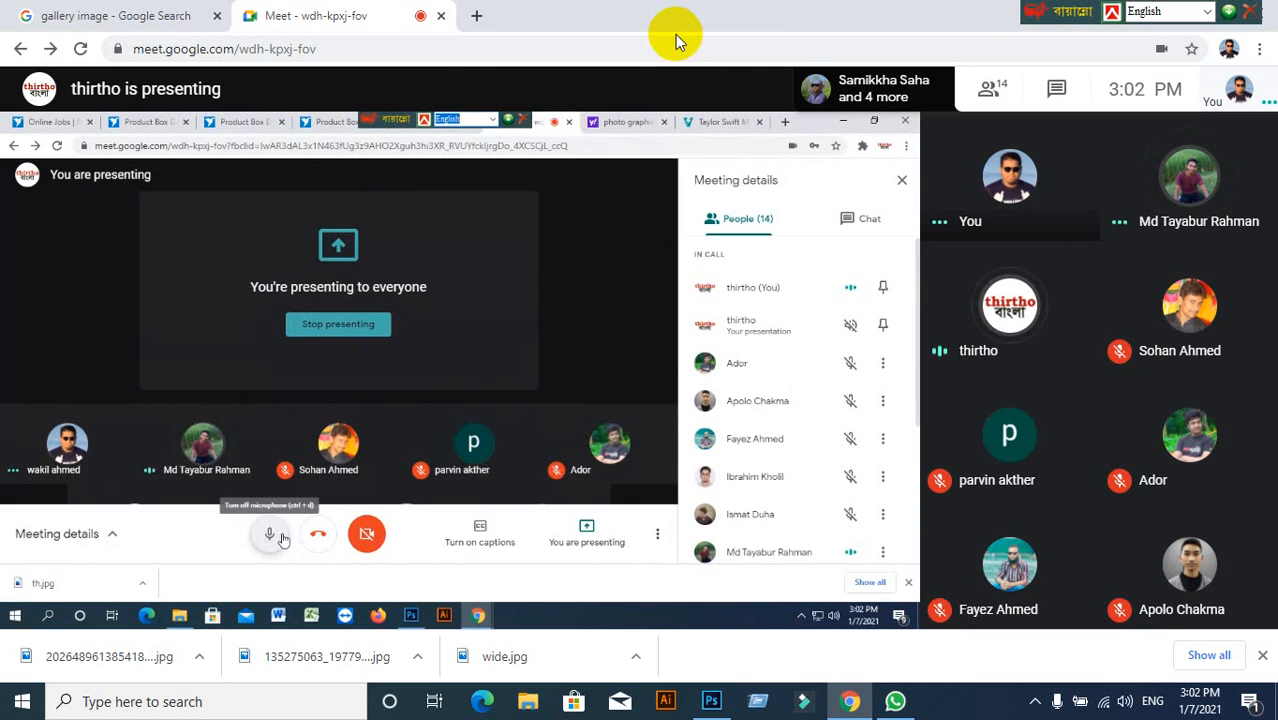
{"action": "left_click_drag", "start_coordinate": [1044, 14], "coordinate": [771, 17]}
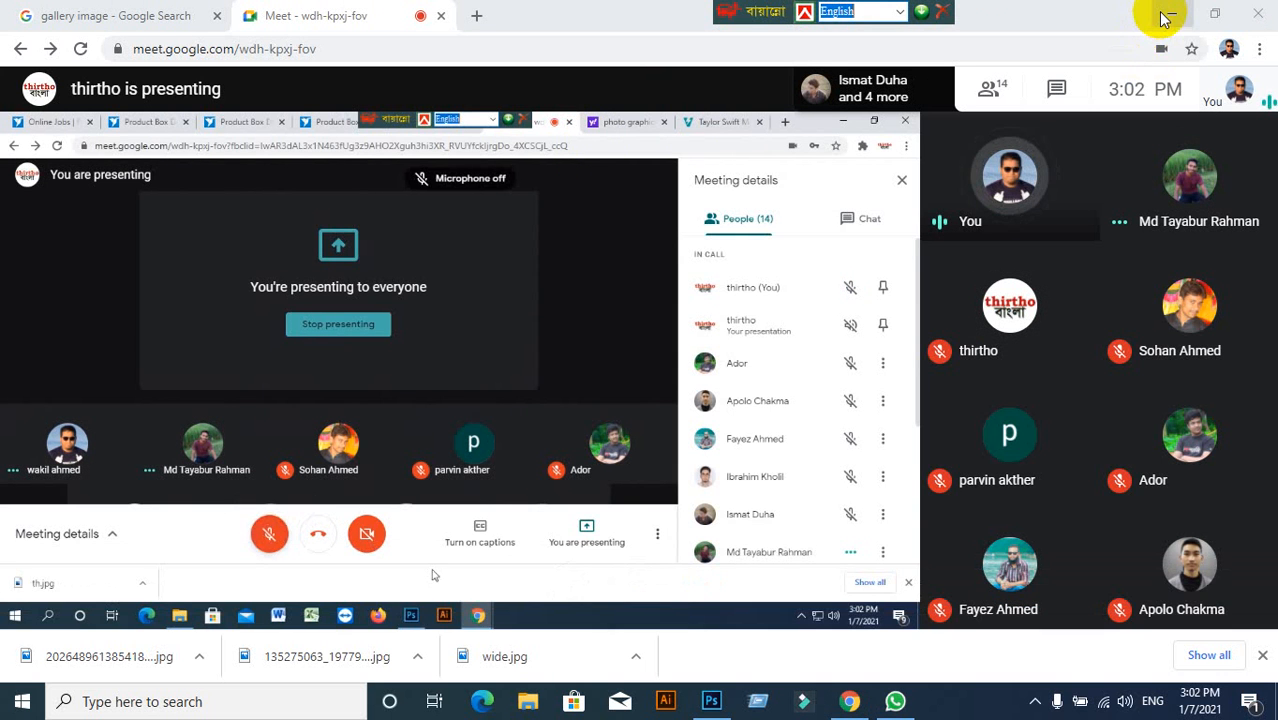
Switch to Photoshop and close the Untitled-1 document without saving, along with the portrait photo, leaving only the gallery image open.
{"action": "left_click", "coordinate": [708, 702]}
{"action": "left_click", "coordinate": [708, 702]}
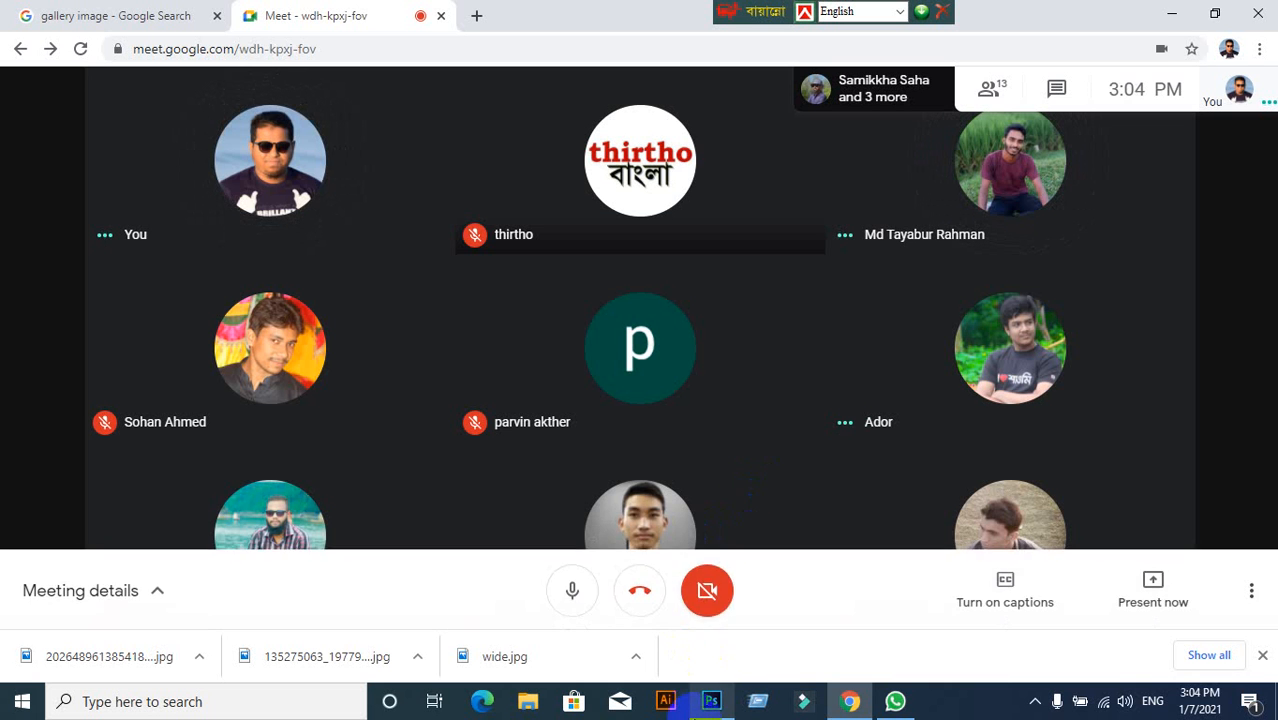
{"action": "left_click", "coordinate": [709, 704]}
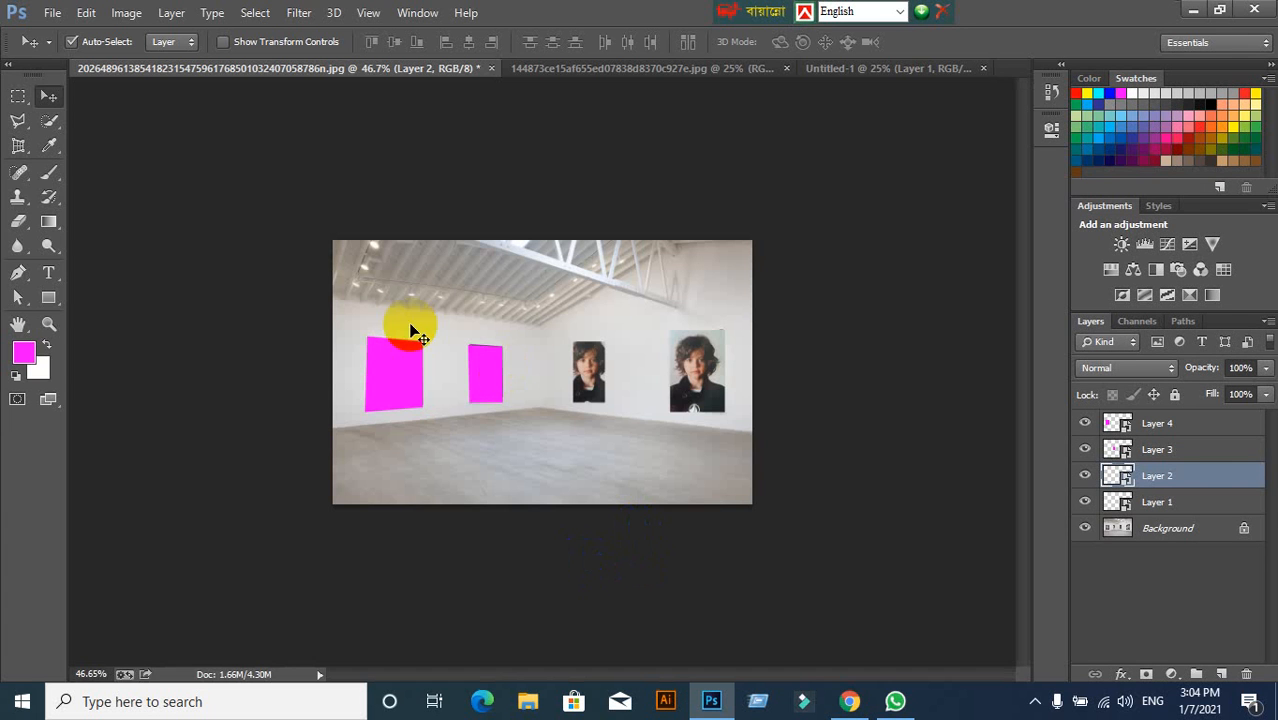
{"action": "left_click", "coordinate": [983, 68]}
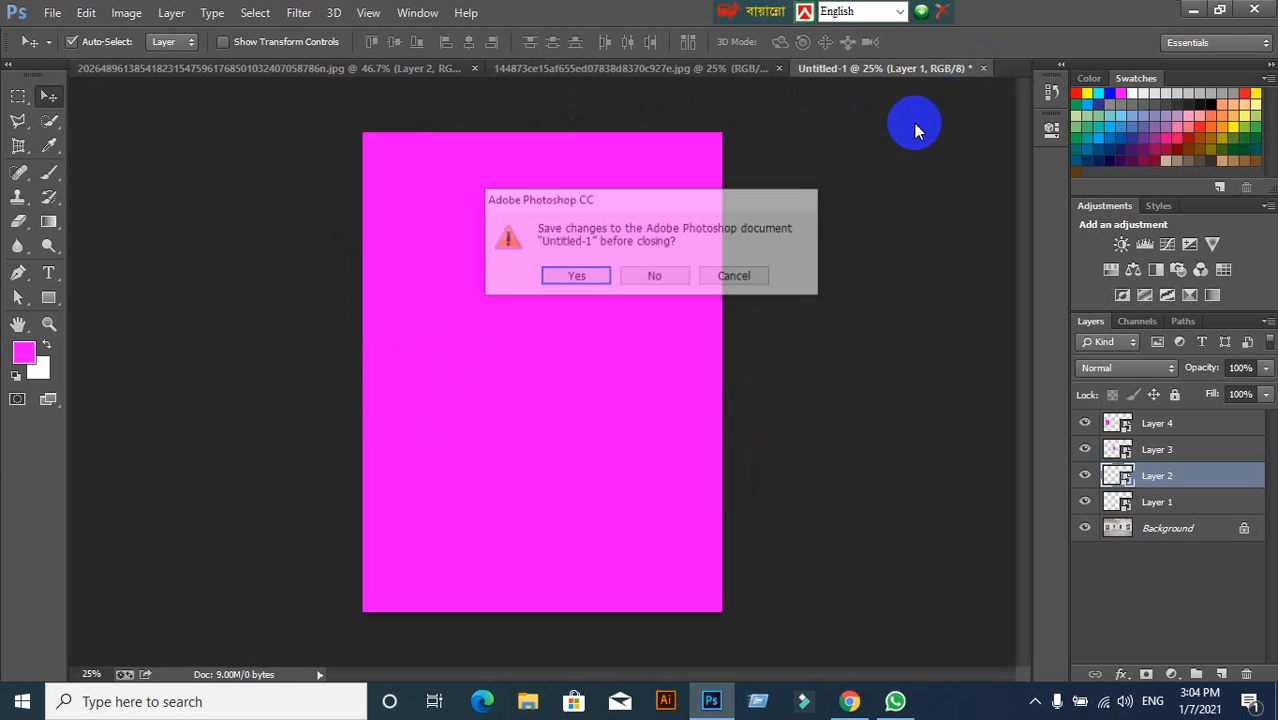
{"action": "left_click", "coordinate": [655, 277]}
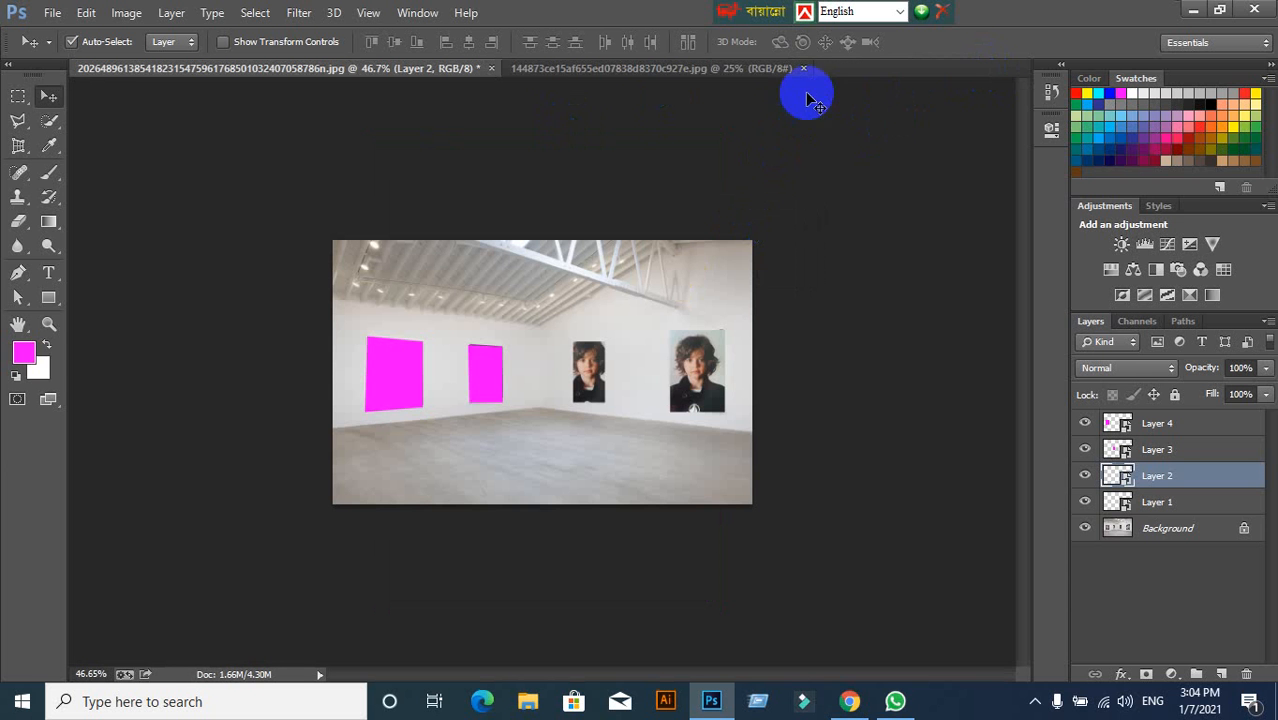
{"action": "left_click", "coordinate": [792, 68]}
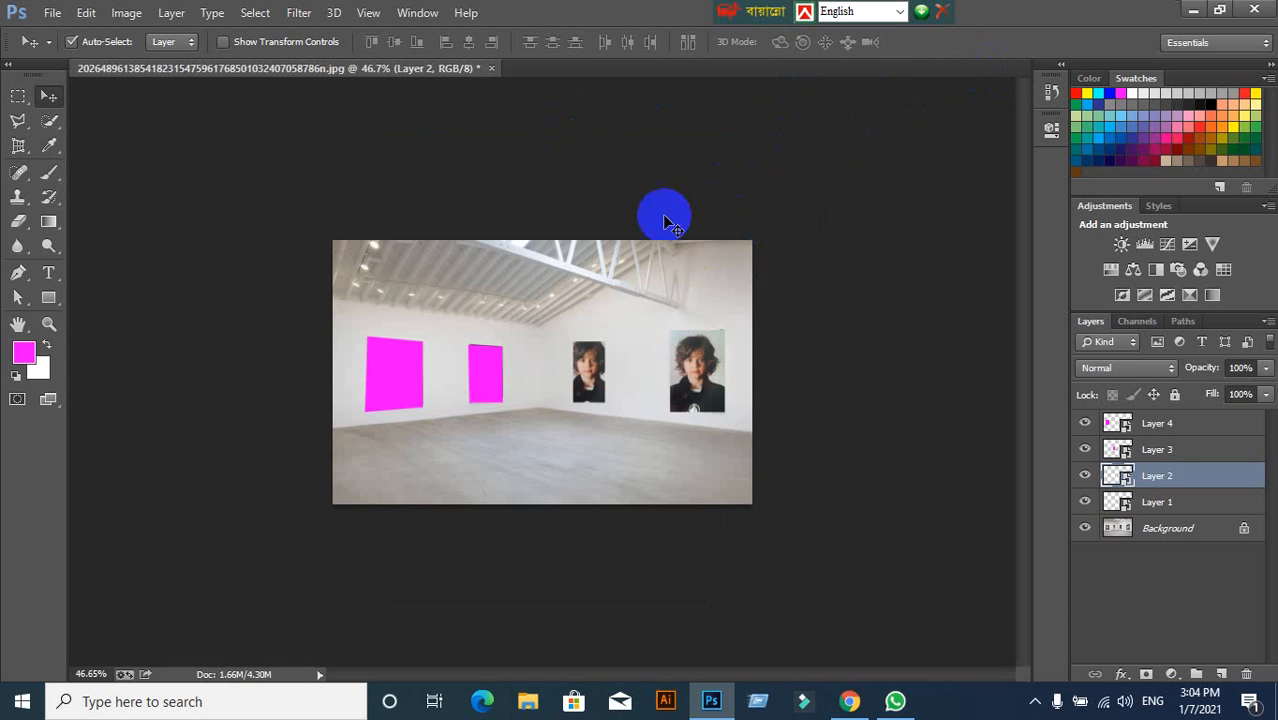
Close the gallery image document without saving it.
{"action": "left_click", "coordinate": [492, 70]}
{"action": "left_click", "coordinate": [645, 280]}
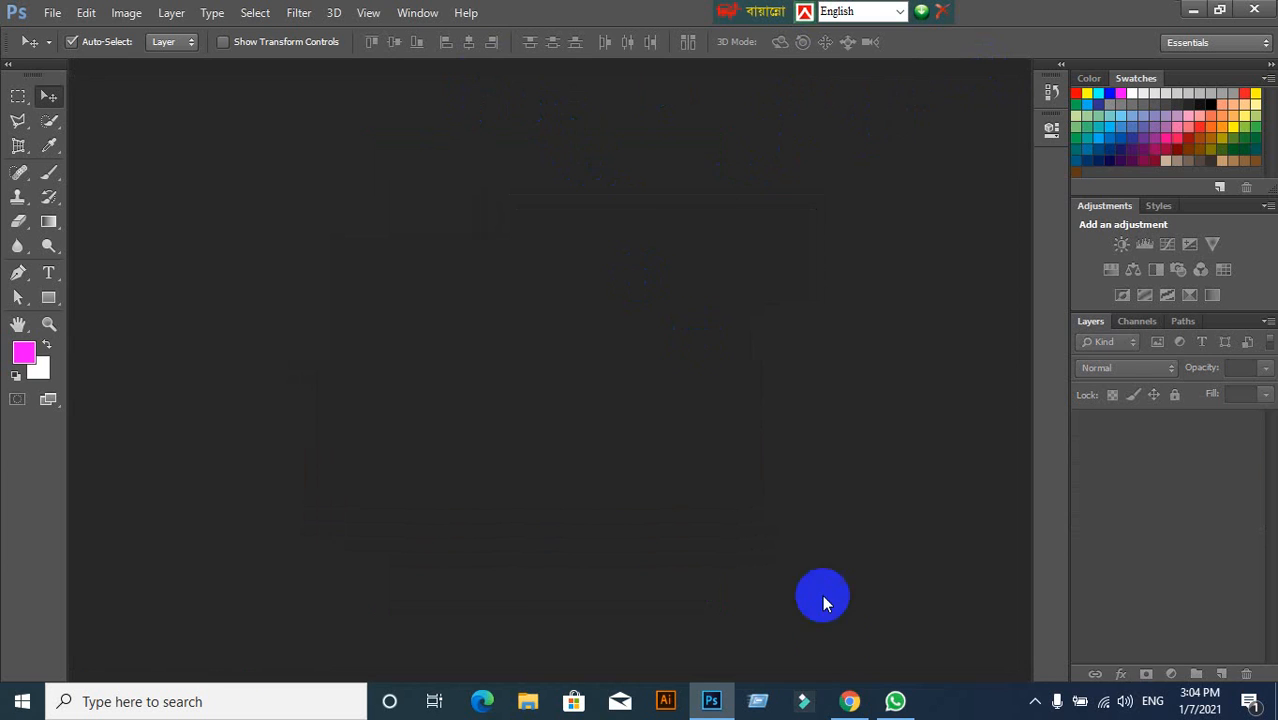
Switch to Chrome, present the entire screen in the Google Meet call, and hide the screen-sharing notice.
{"action": "left_click", "coordinate": [845, 701]}
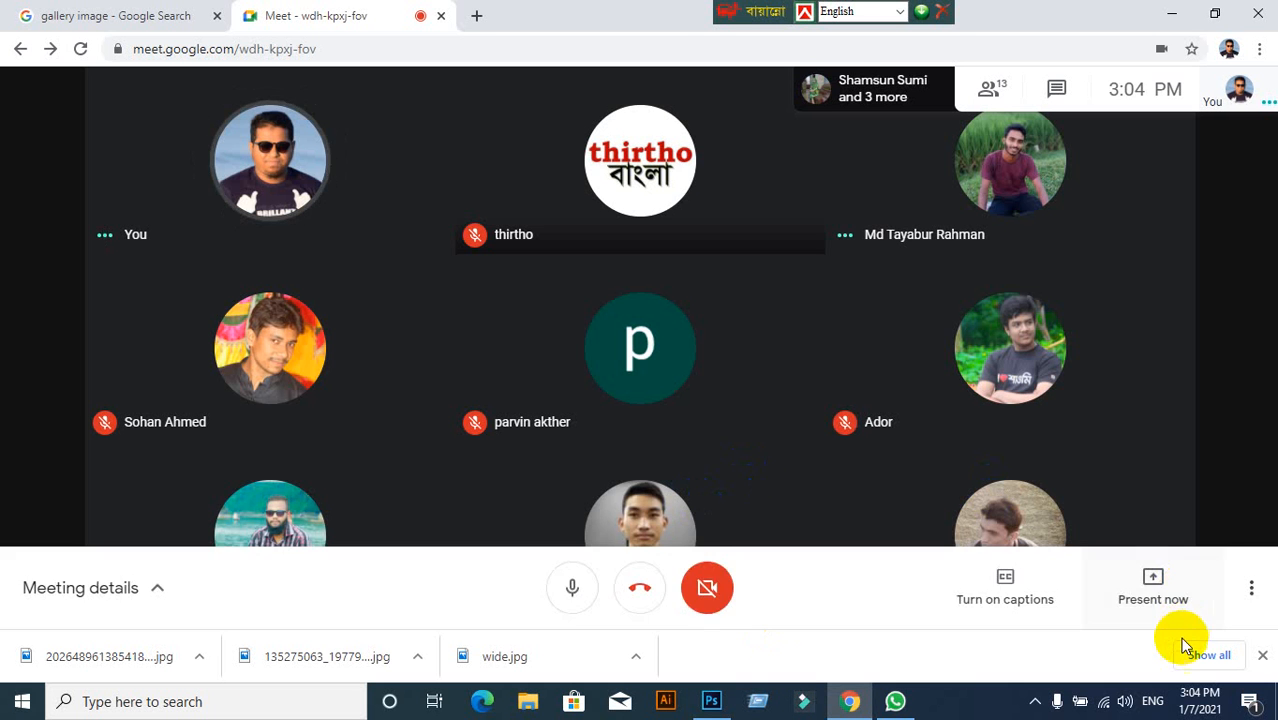
{"action": "left_click", "coordinate": [1145, 592]}
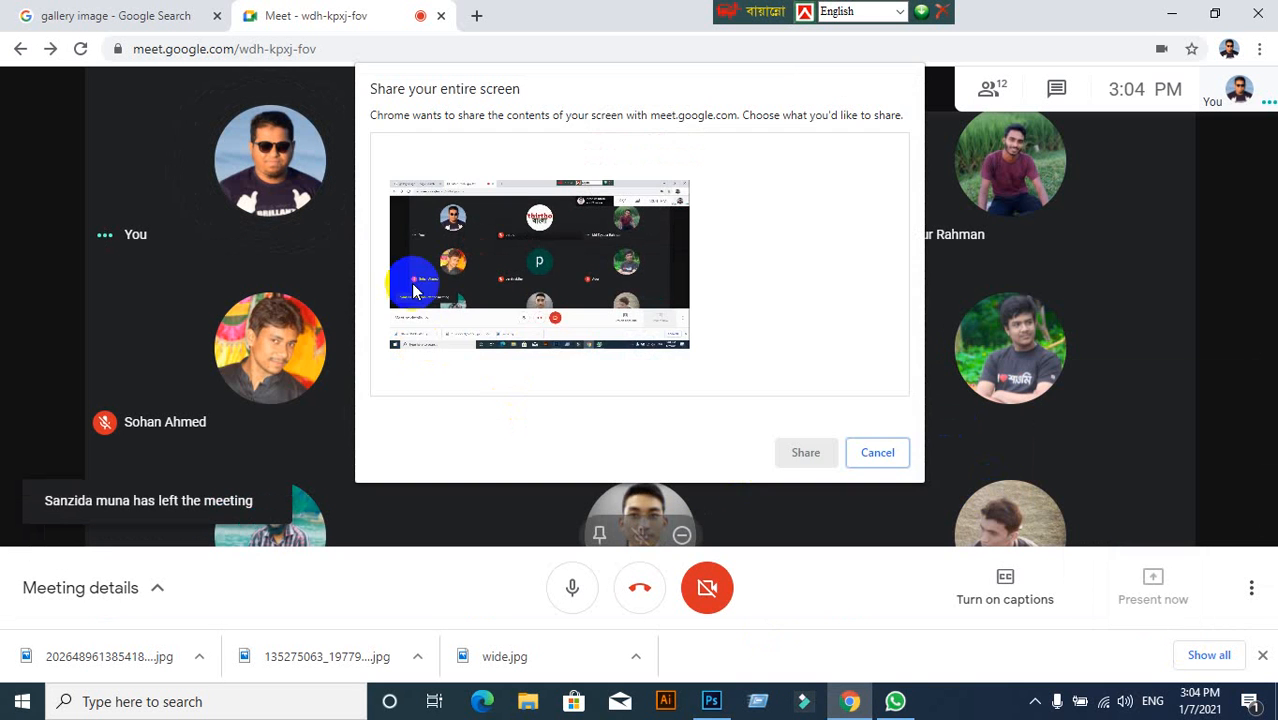
{"action": "left_click", "coordinate": [421, 230]}
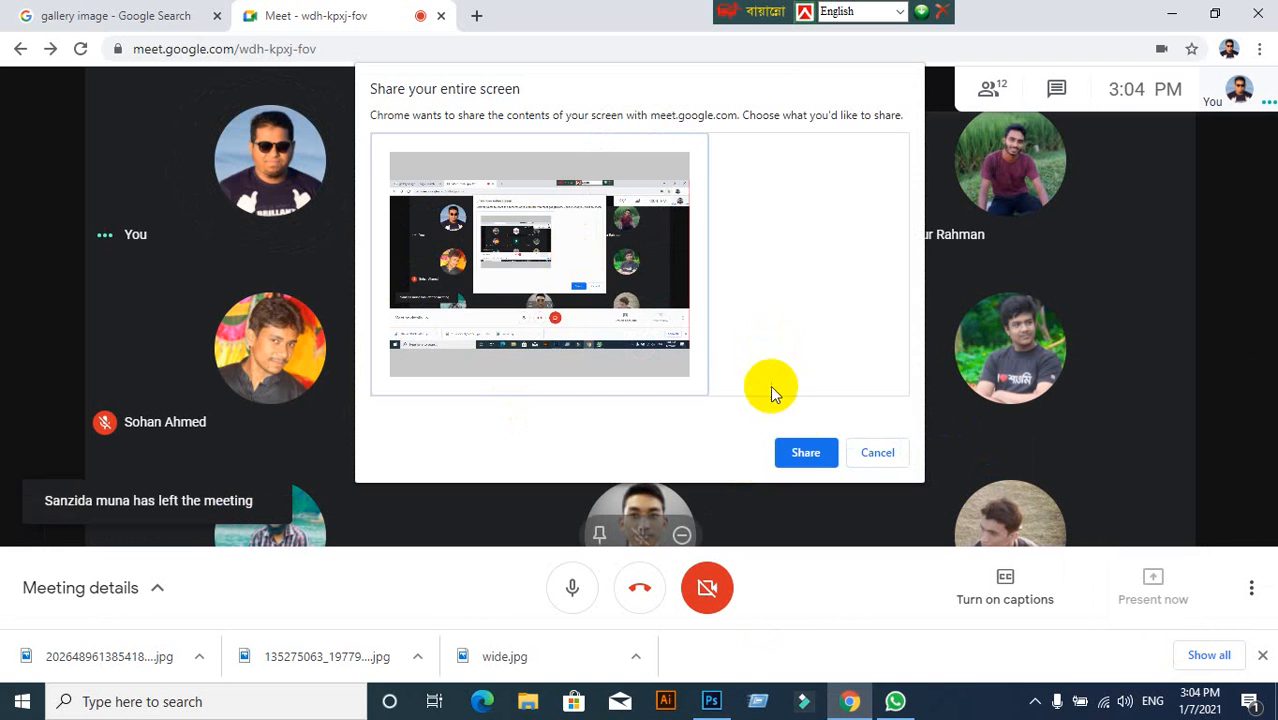
{"action": "left_click", "coordinate": [805, 452]}
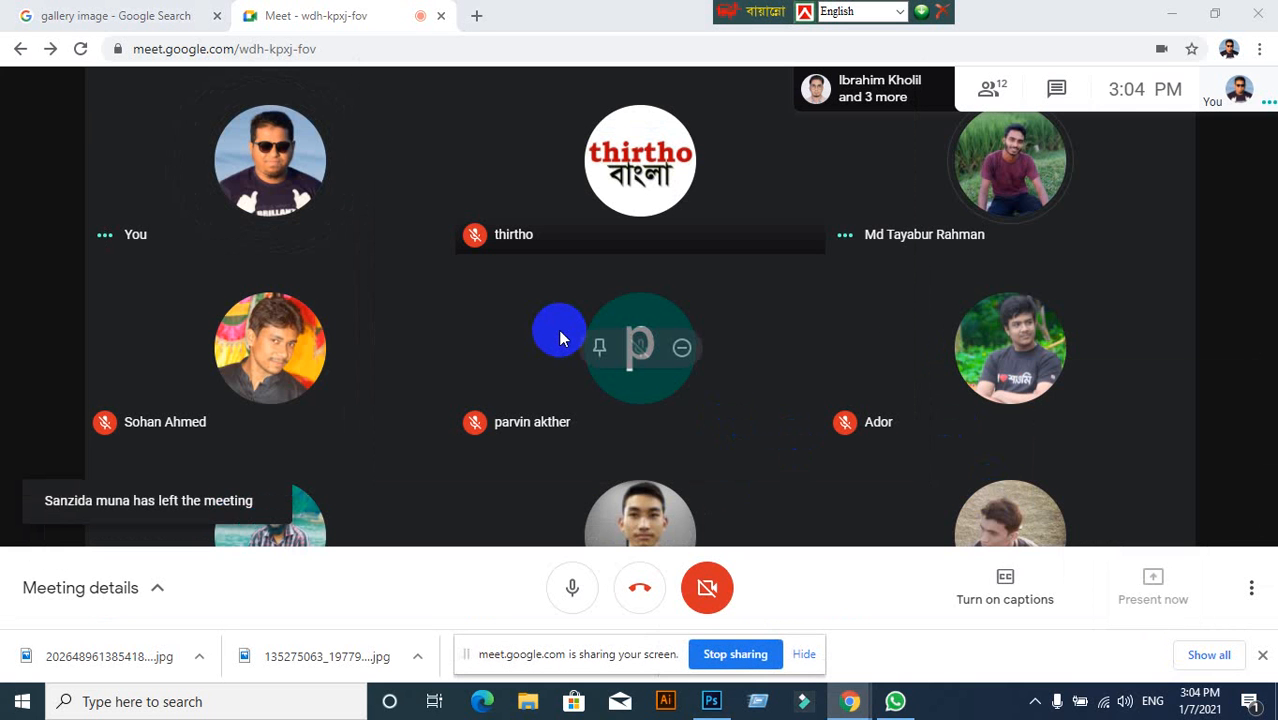
{"action": "left_click", "coordinate": [804, 654]}
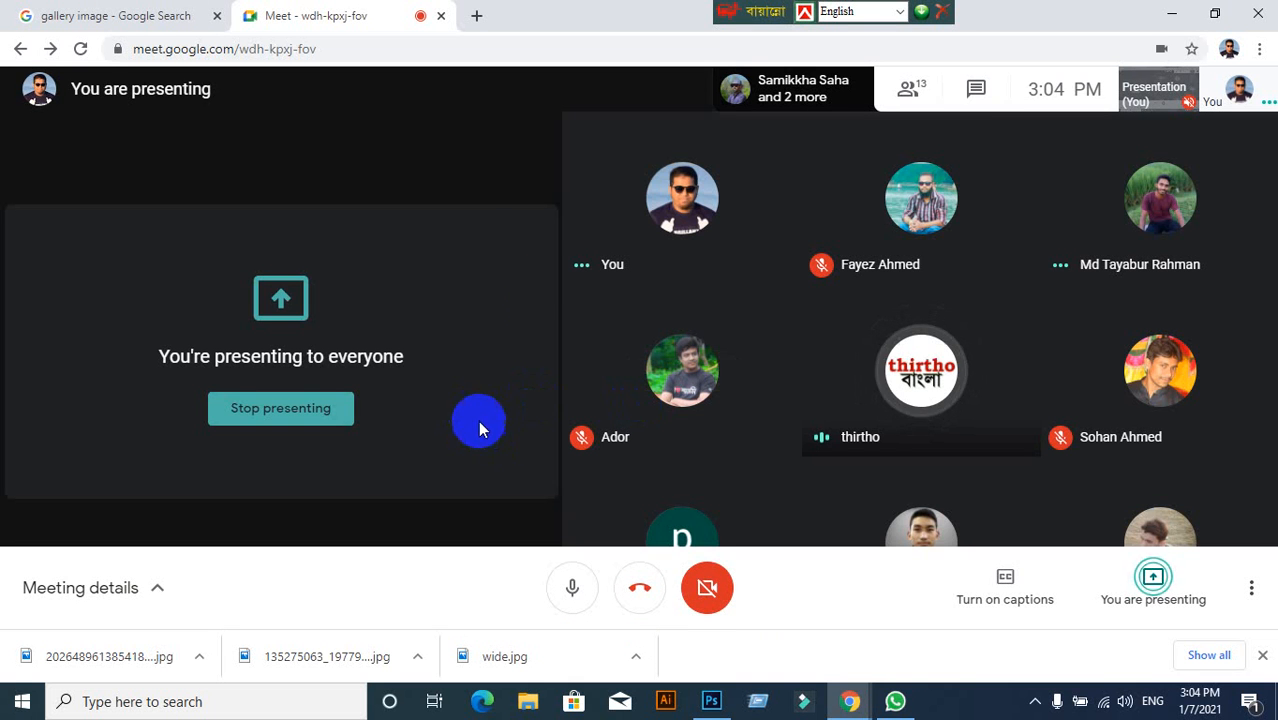
{"action": "left_click", "coordinate": [1171, 15]}
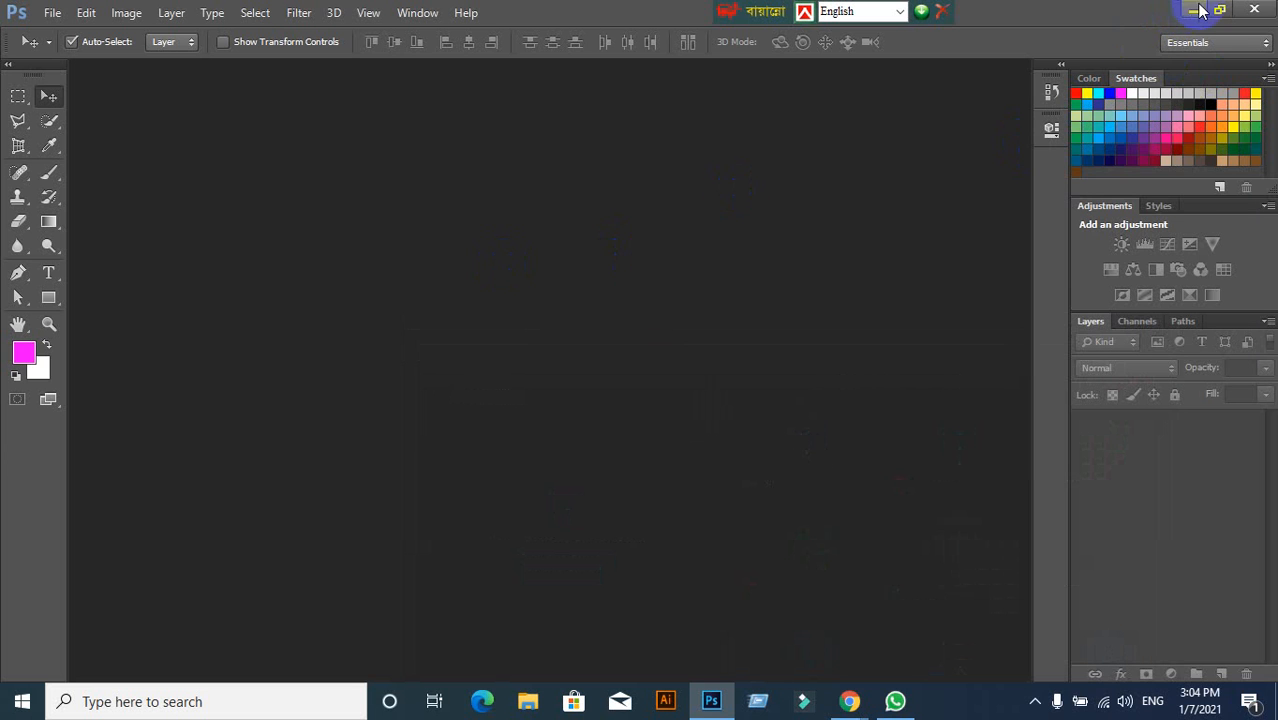
{"action": "left_click", "coordinate": [1192, 11]}
{"action": "key", "text": "alt+Tab"}
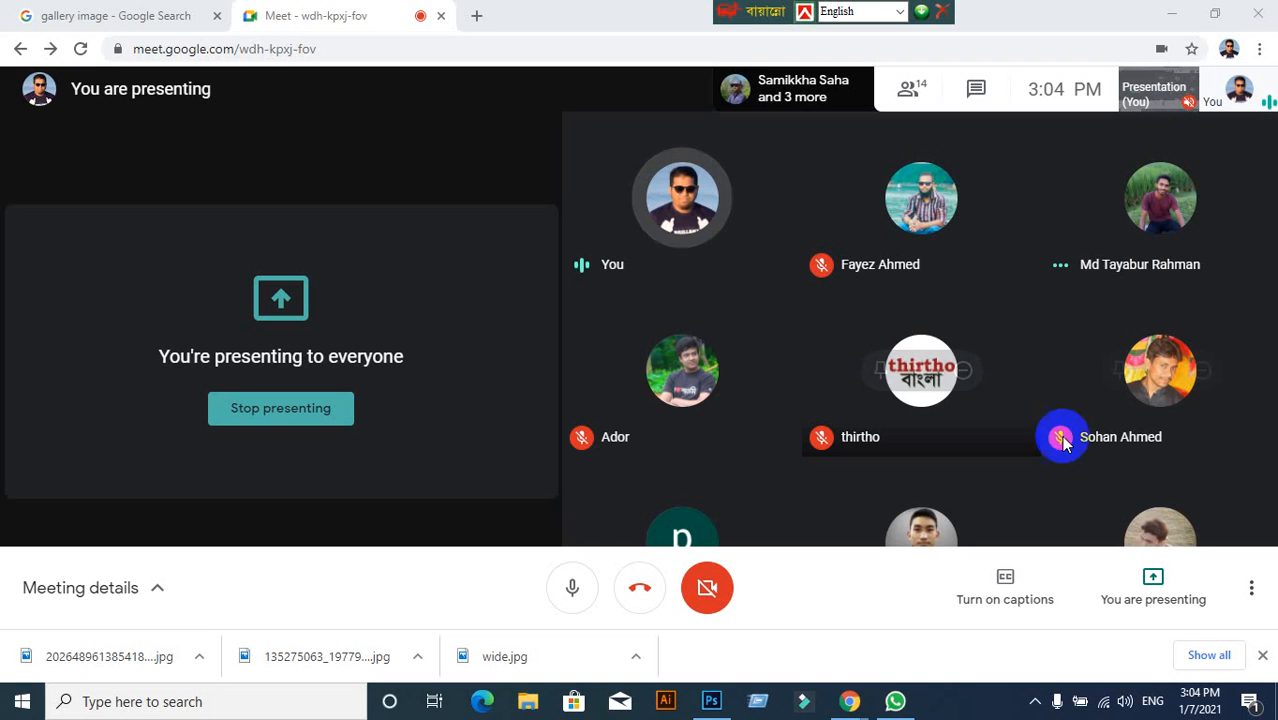
Search Google Images for "business card mockup" in a new browser tab.
{"action": "left_click", "coordinate": [476, 15]}
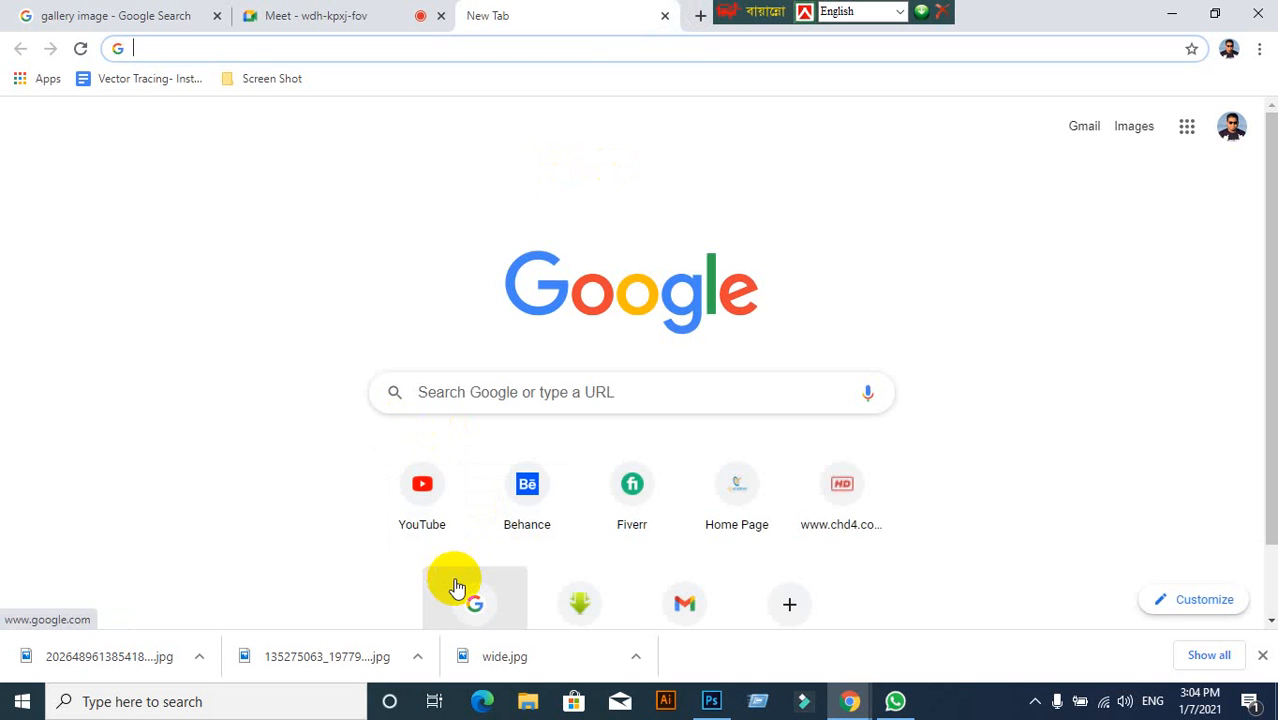
{"action": "left_click", "coordinate": [456, 586]}
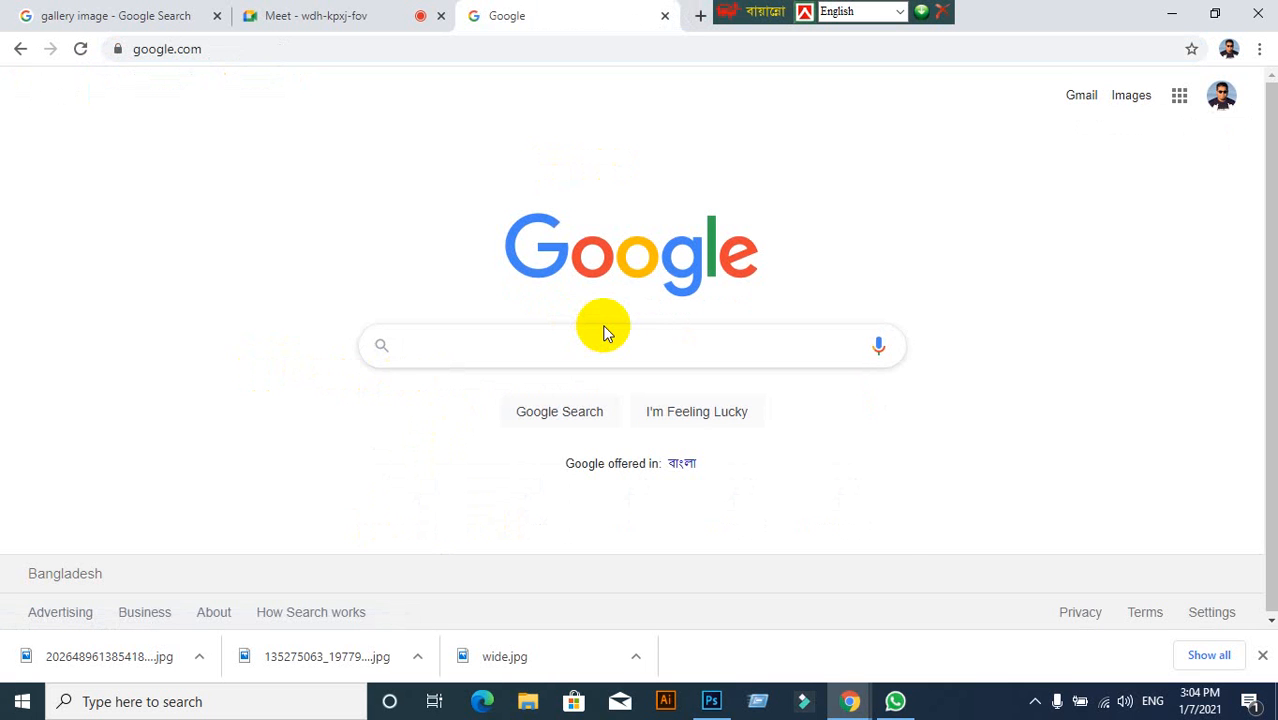
{"action": "type", "text": "busi"}
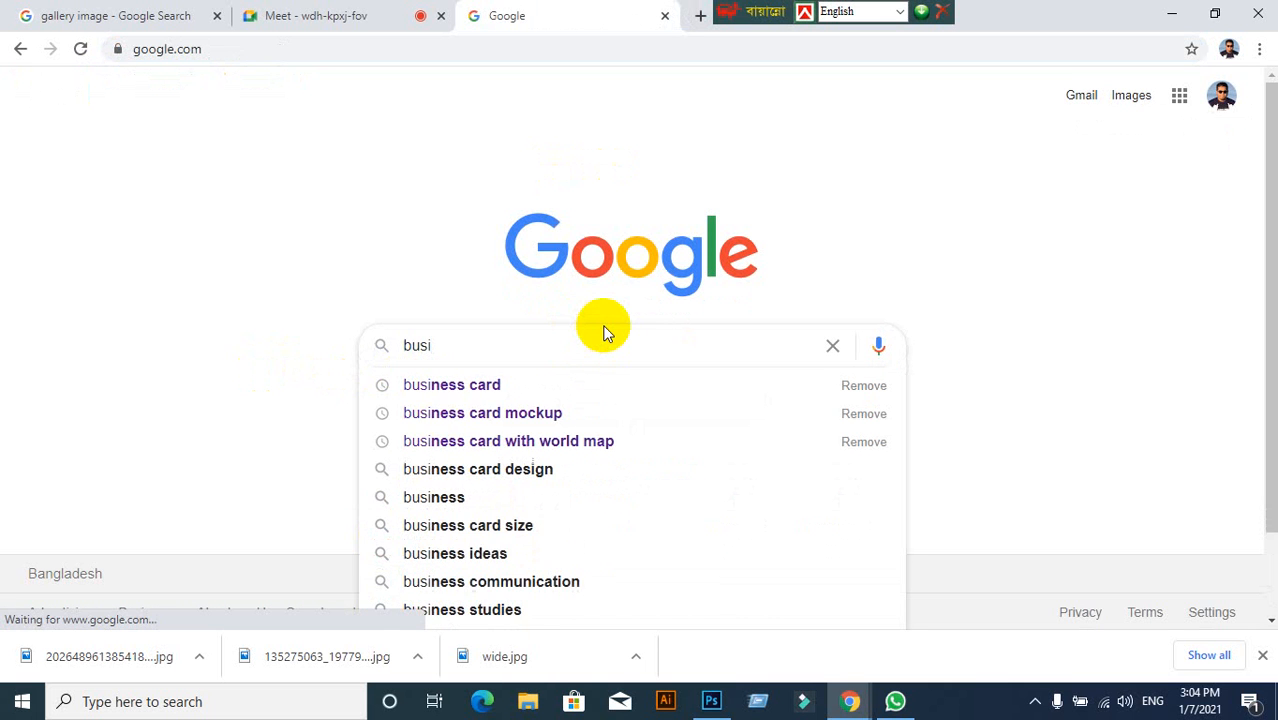
{"action": "type", "text": "ness car"}
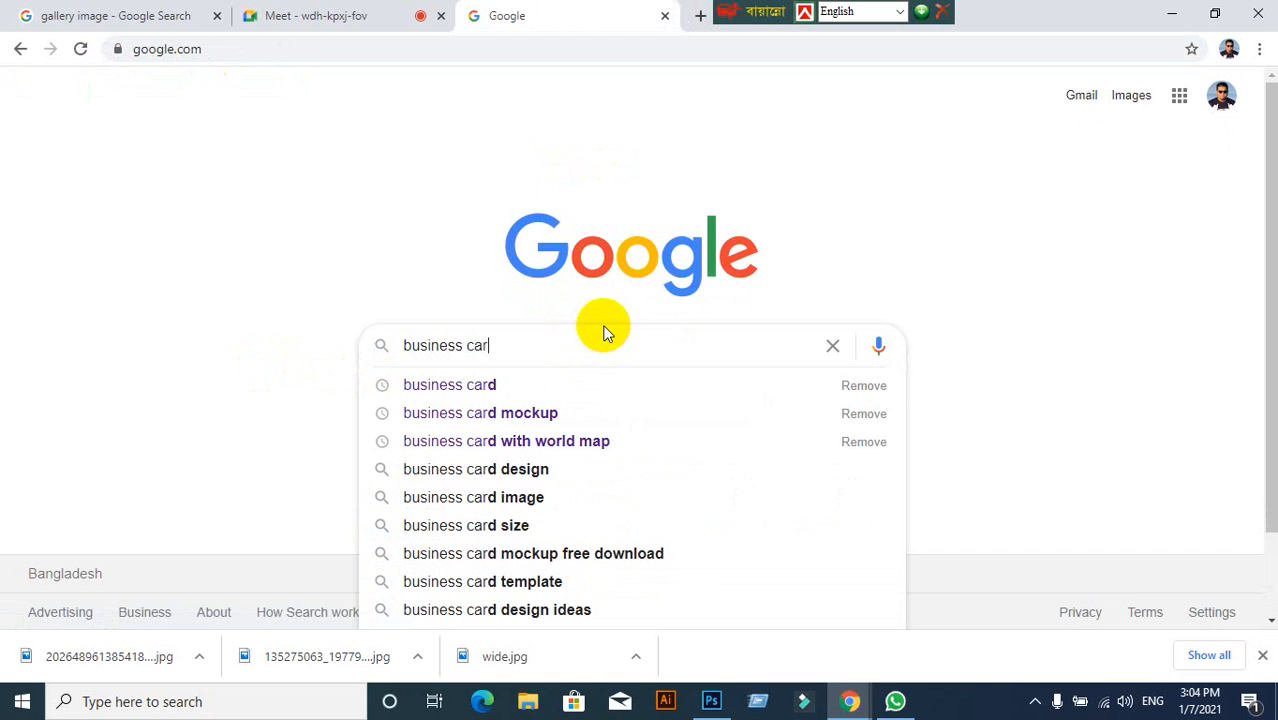
{"action": "left_click", "coordinate": [540, 413]}
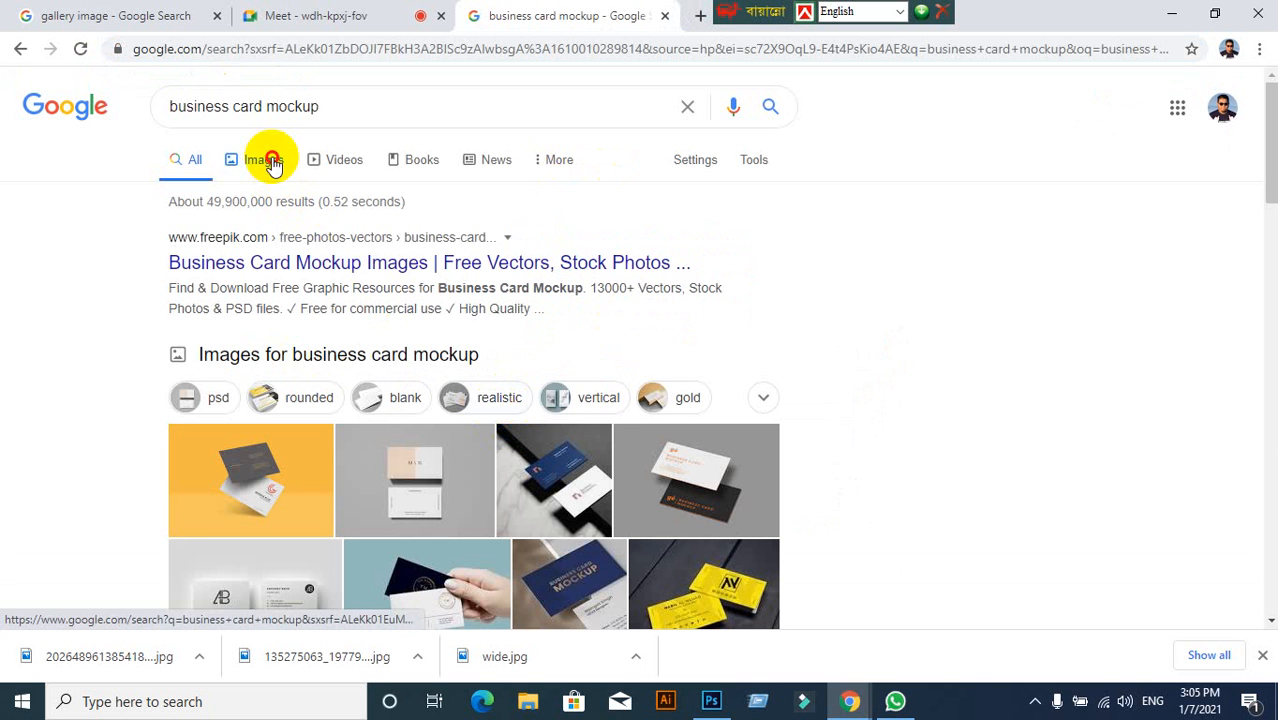
{"action": "left_click", "coordinate": [272, 163]}
Limit the business card mockup image results to Large size and move the floating language bar clear of the browser tabs.
{"action": "scroll", "coordinate": [713, 457], "scroll_direction": "down", "scroll_amount": 2}
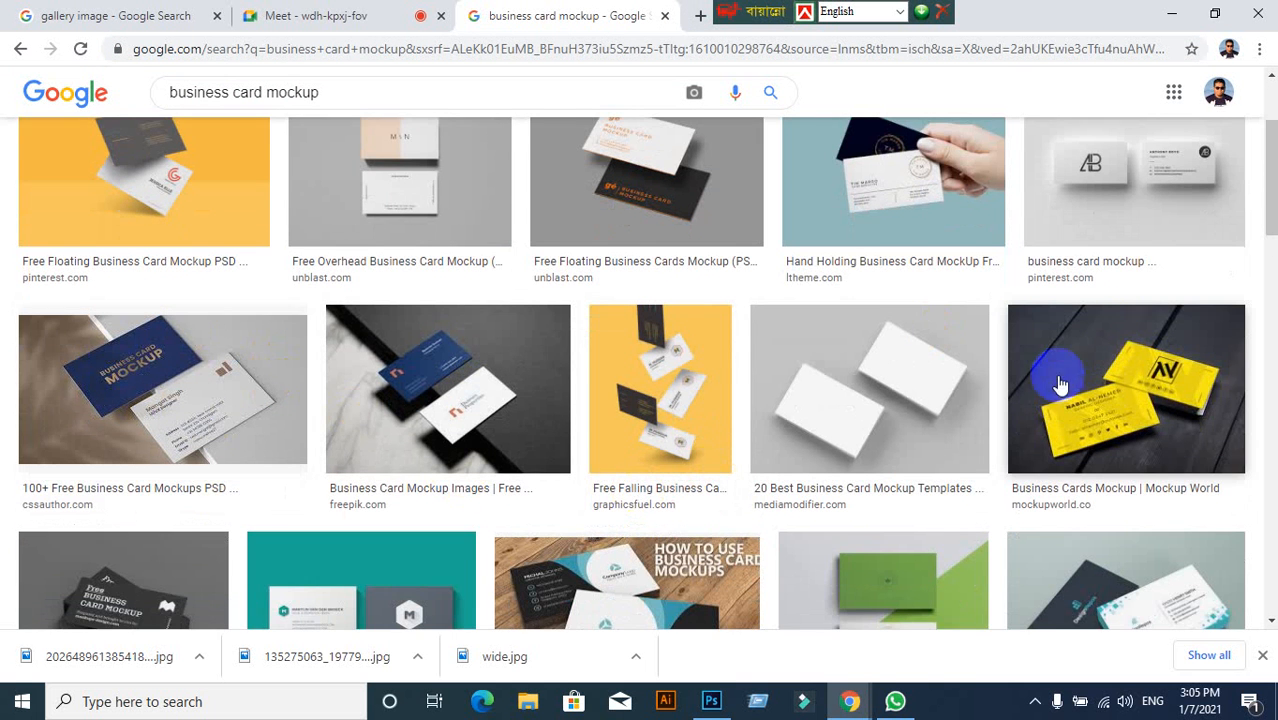
{"action": "scroll", "coordinate": [1138, 425], "scroll_direction": "up", "scroll_amount": 1}
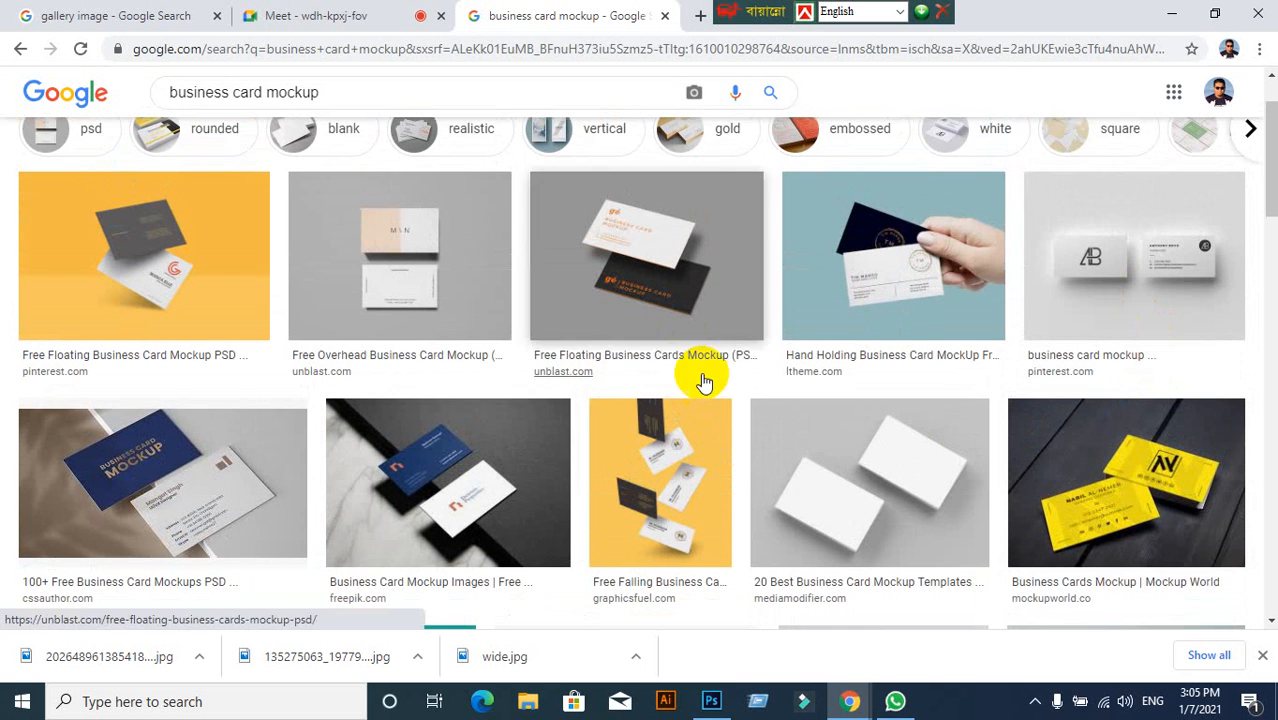
{"action": "scroll", "coordinate": [745, 447], "scroll_direction": "down", "scroll_amount": 2}
{"action": "scroll", "coordinate": [530, 432], "scroll_direction": "up", "scroll_amount": 1}
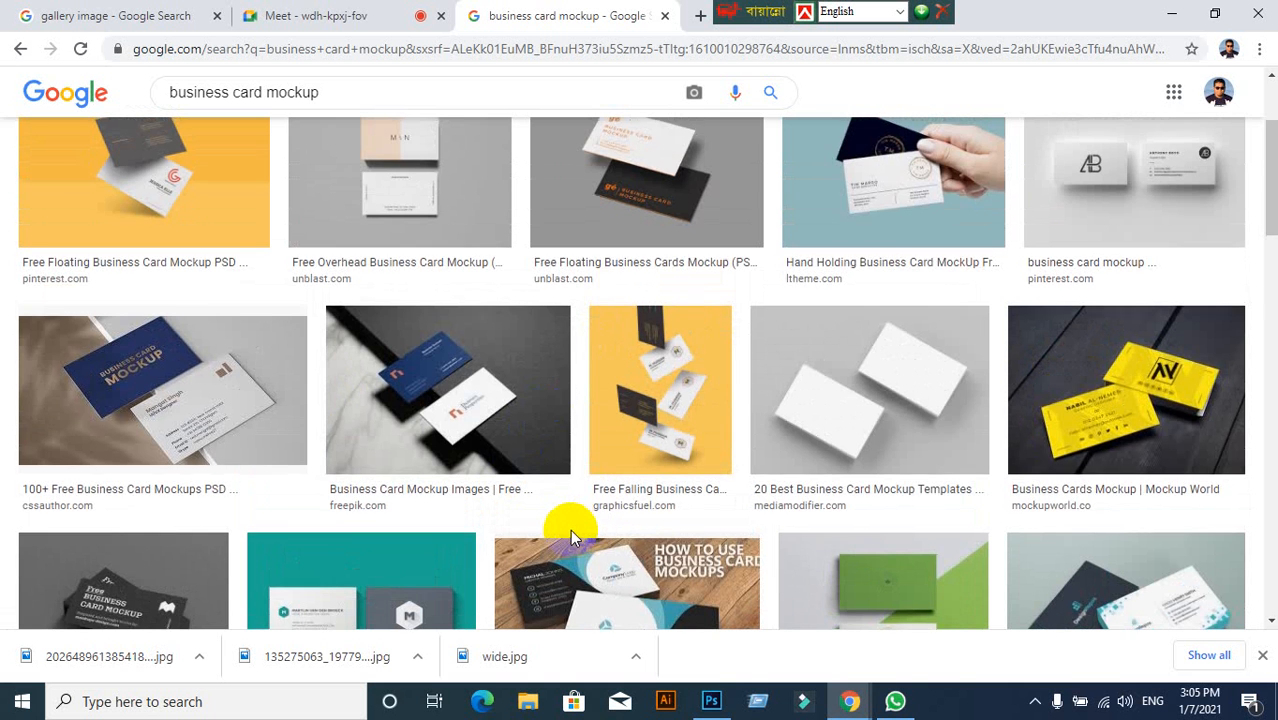
{"action": "scroll", "coordinate": [570, 529], "scroll_direction": "up", "scroll_amount": 2}
{"action": "left_click", "coordinate": [751, 166]}
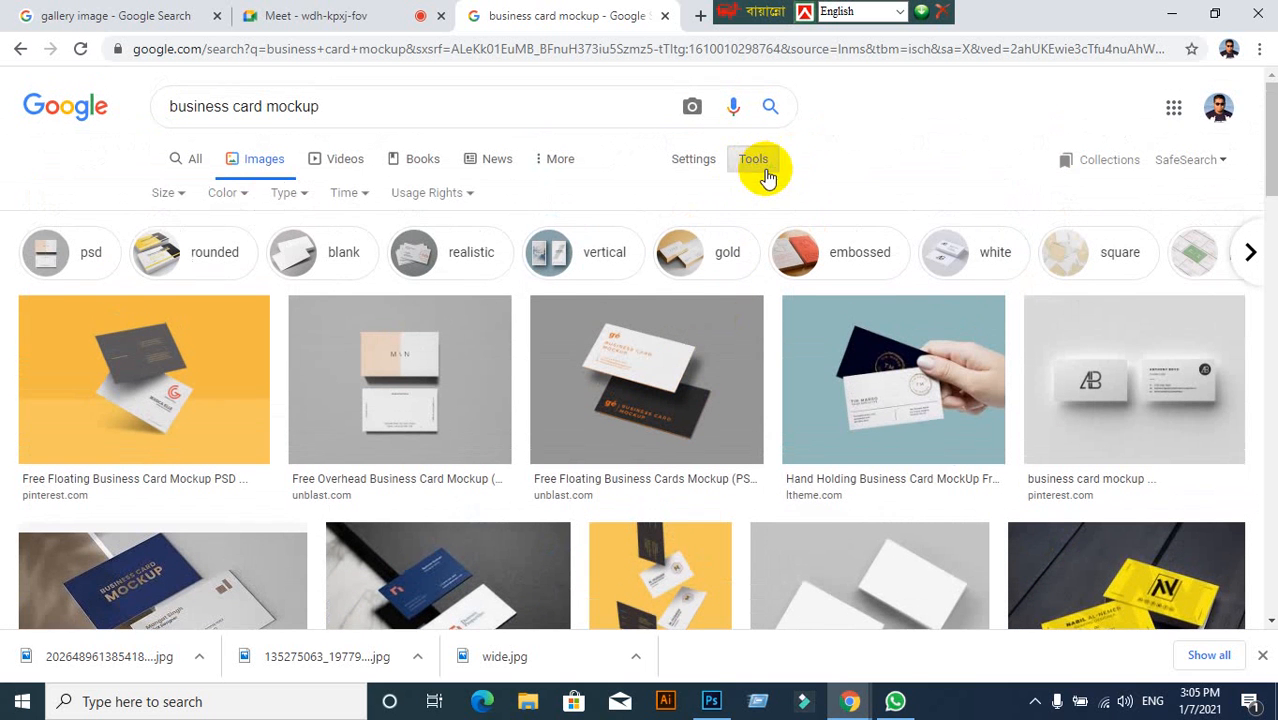
{"action": "left_click", "coordinate": [178, 200]}
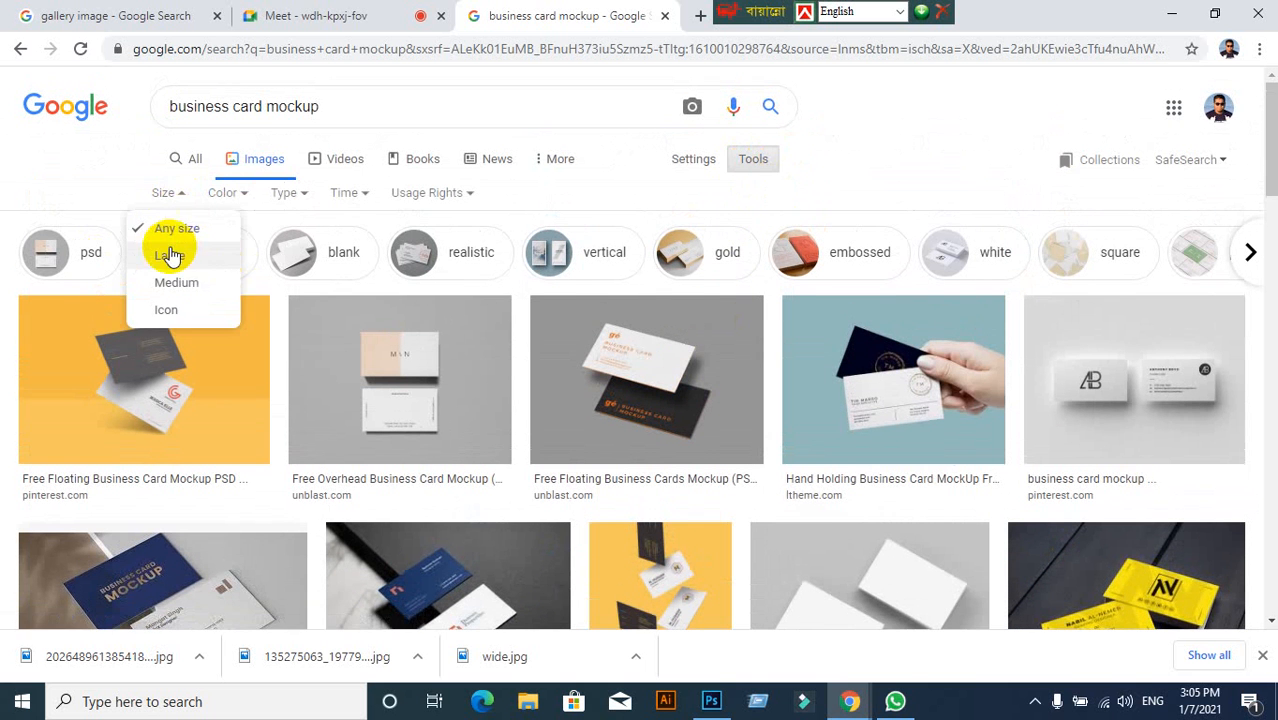
{"action": "left_click", "coordinate": [170, 255]}
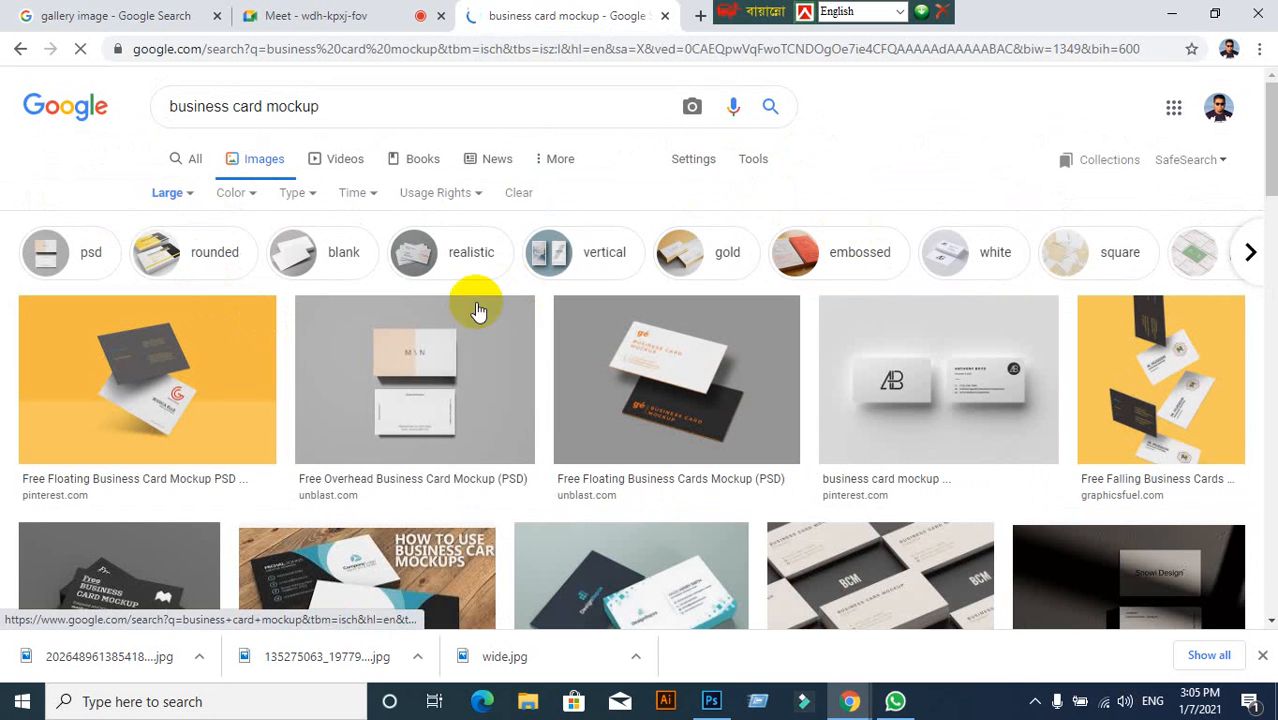
{"action": "left_click_drag", "start_coordinate": [730, 13], "coordinate": [1047, 14]}
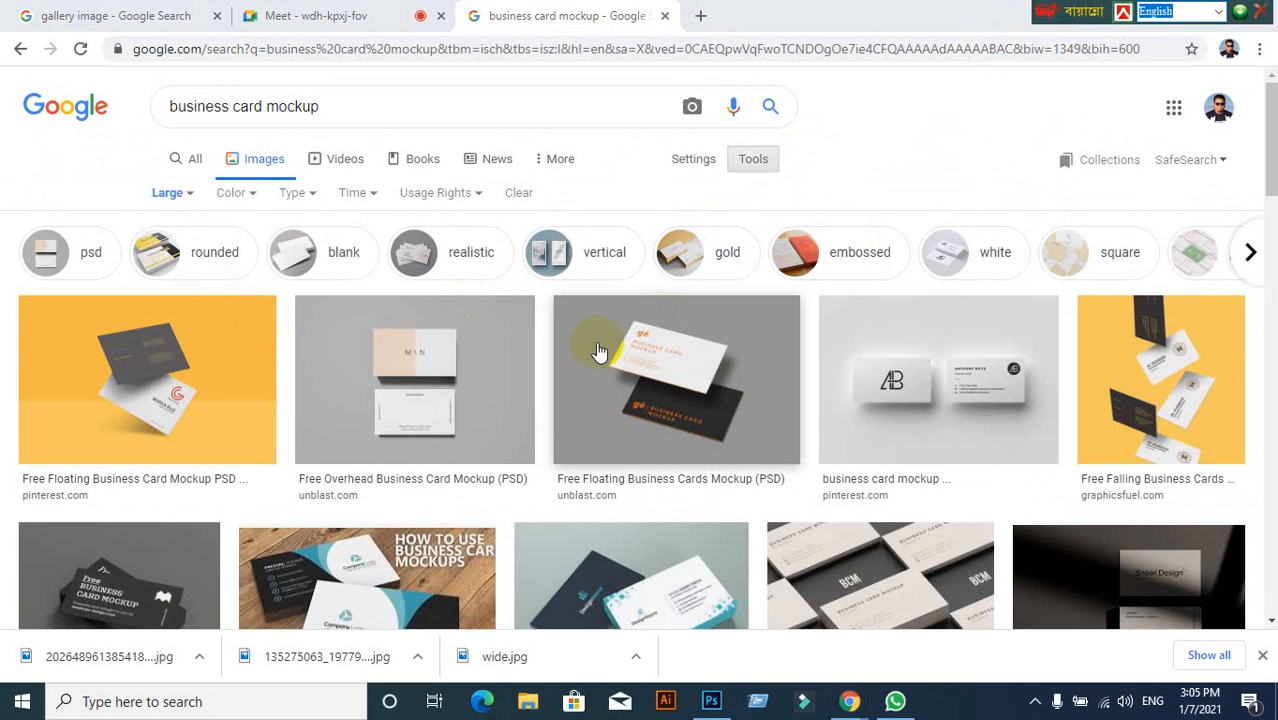
Browse the large business card mockup images for a suitable design to work from.
{"action": "scroll", "coordinate": [598, 352], "scroll_direction": "down", "scroll_amount": 6}
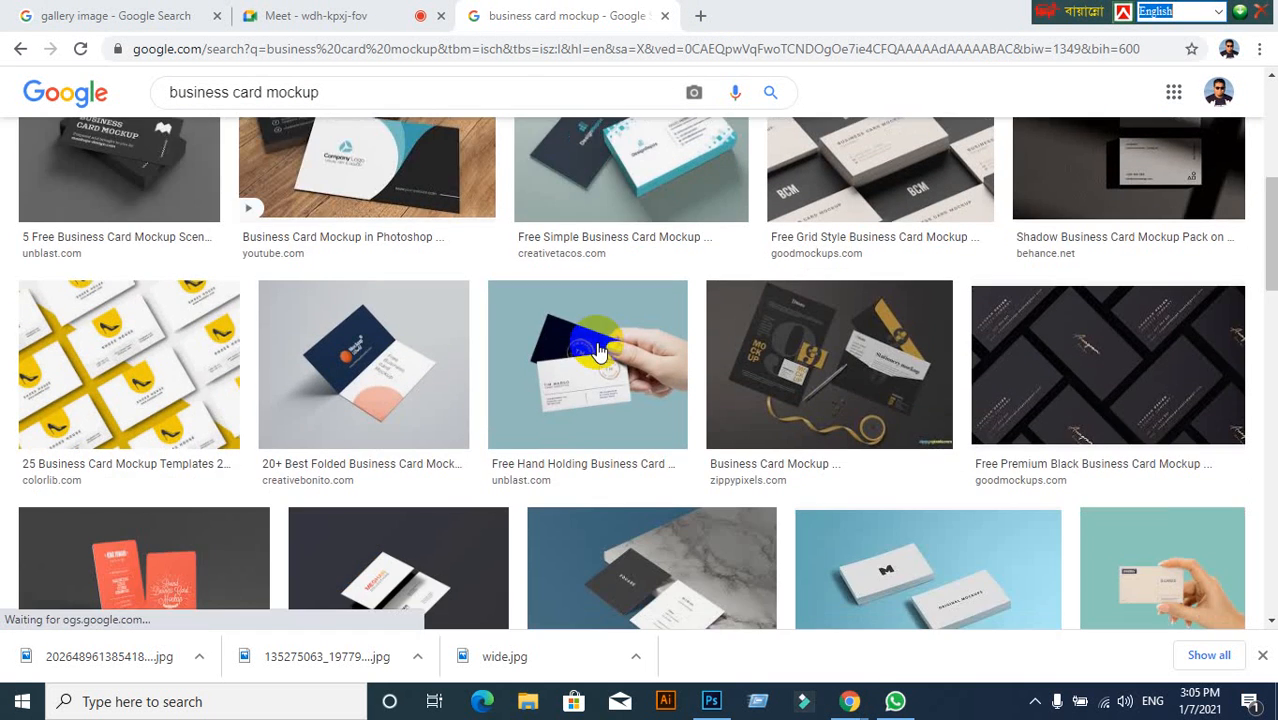
{"action": "scroll", "coordinate": [598, 352], "scroll_direction": "down", "scroll_amount": 4}
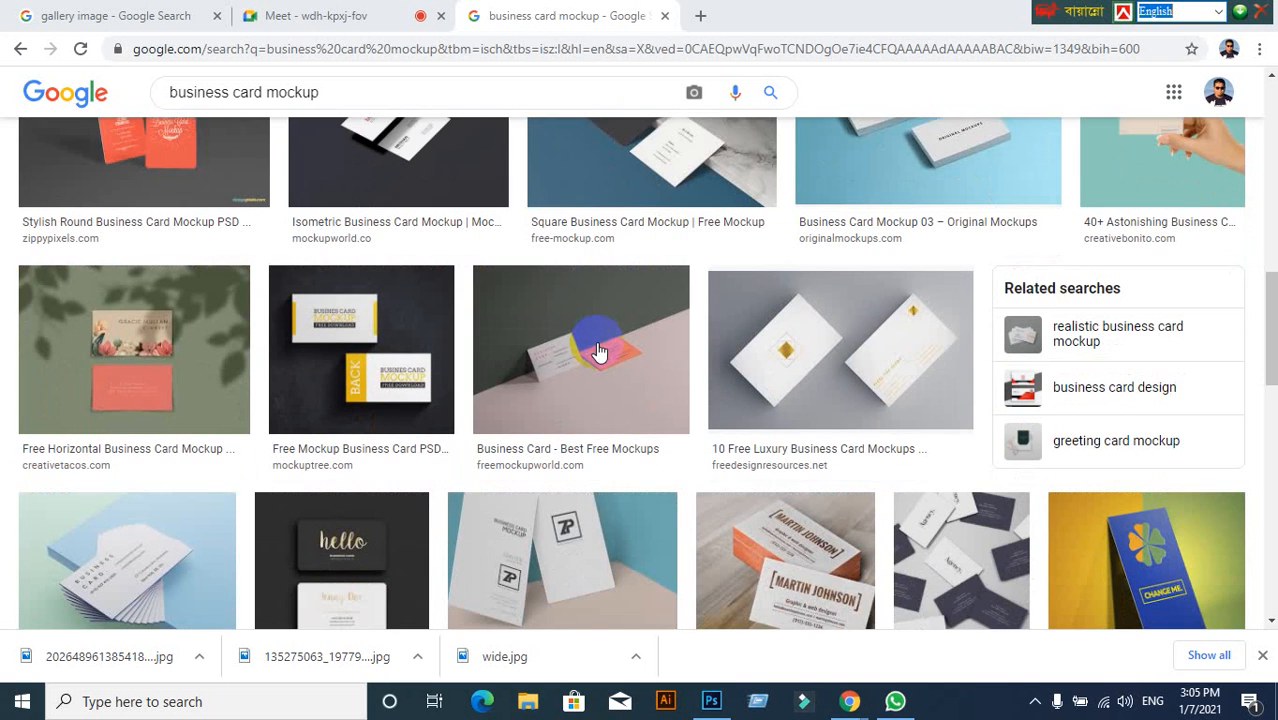
{"action": "scroll", "coordinate": [598, 352], "scroll_direction": "down", "scroll_amount": 2}
{"action": "scroll", "coordinate": [670, 345], "scroll_direction": "up", "scroll_amount": 1}
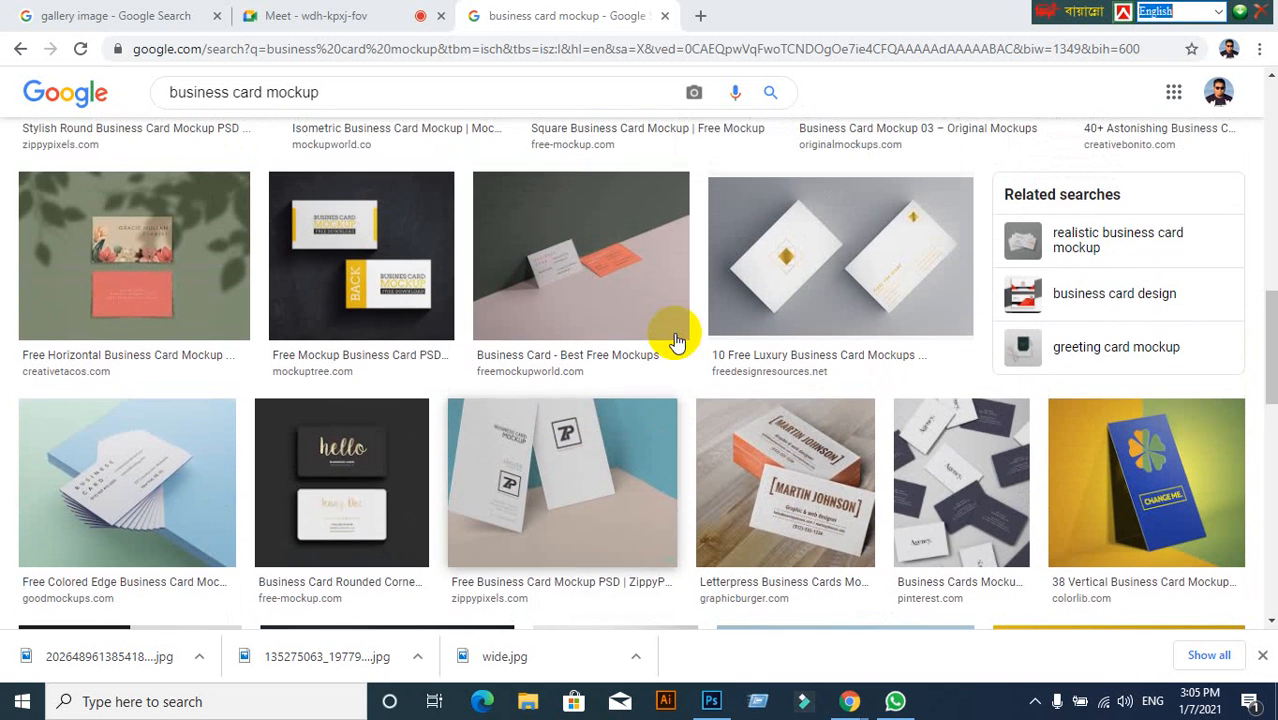
{"action": "scroll", "coordinate": [670, 345], "scroll_direction": "down", "scroll_amount": 1}
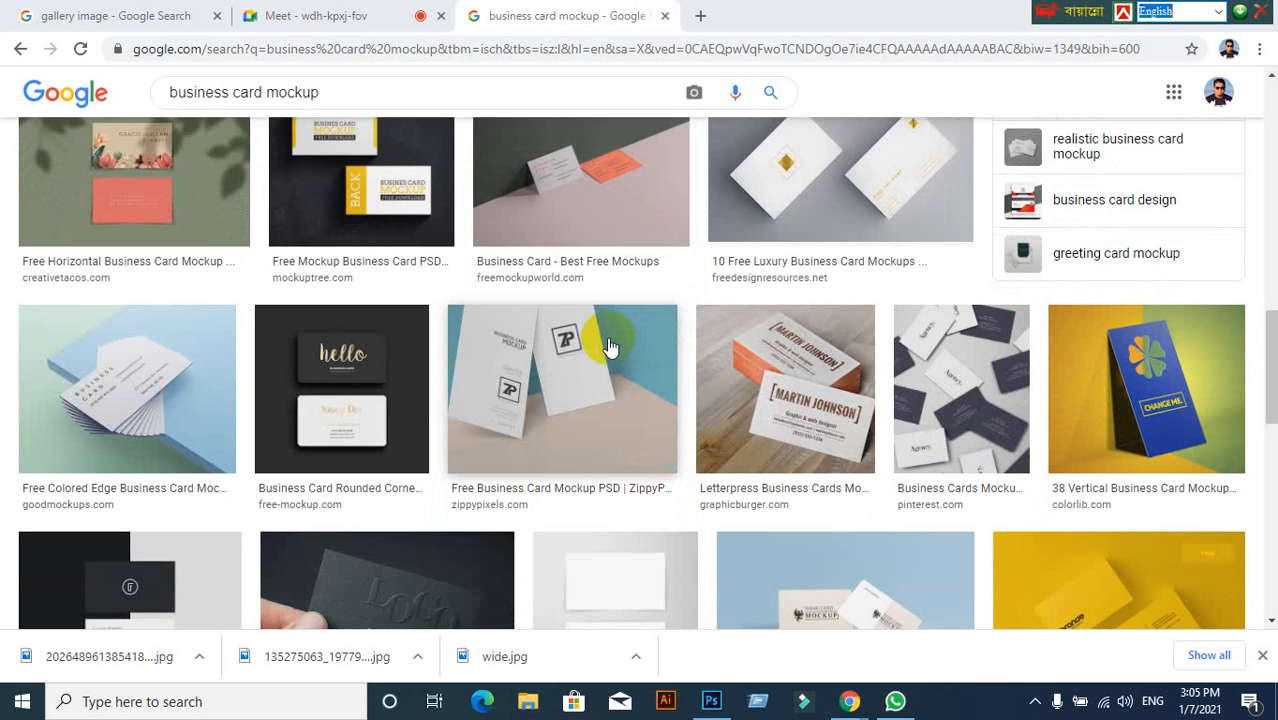
{"action": "scroll", "coordinate": [610, 346], "scroll_direction": "down", "scroll_amount": 4}
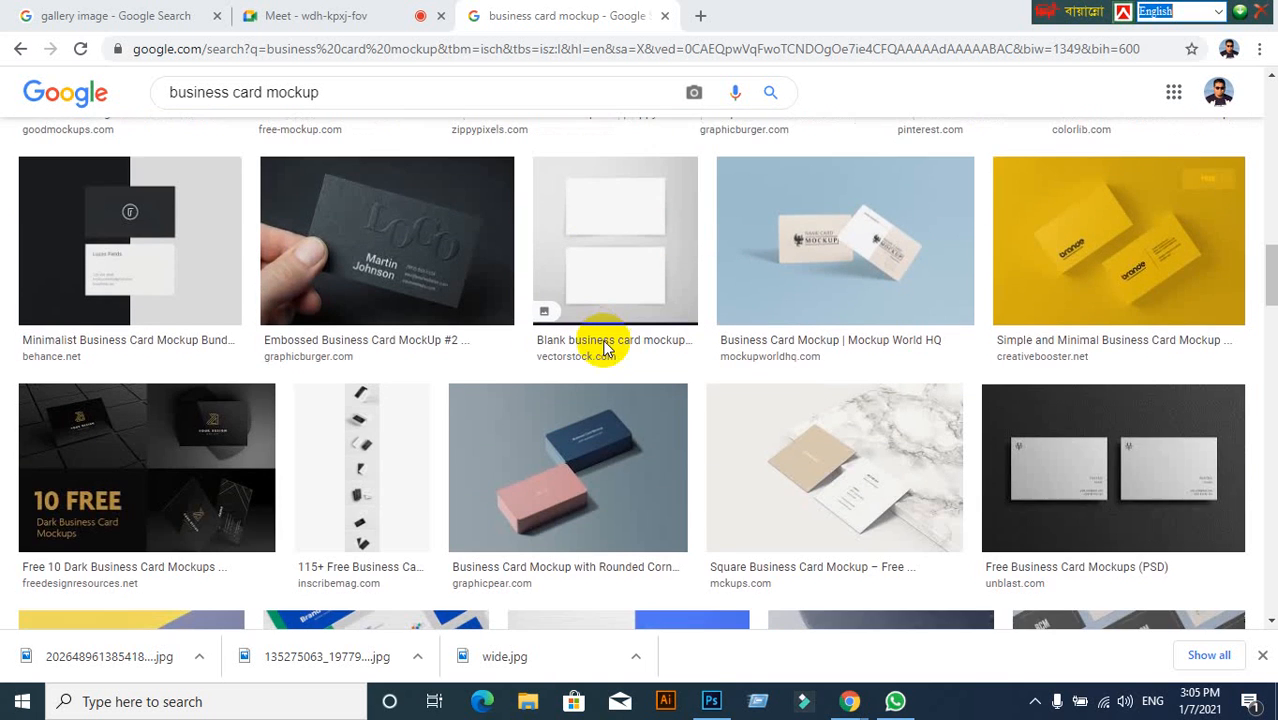
{"action": "scroll", "coordinate": [604, 346], "scroll_direction": "down", "scroll_amount": 3}
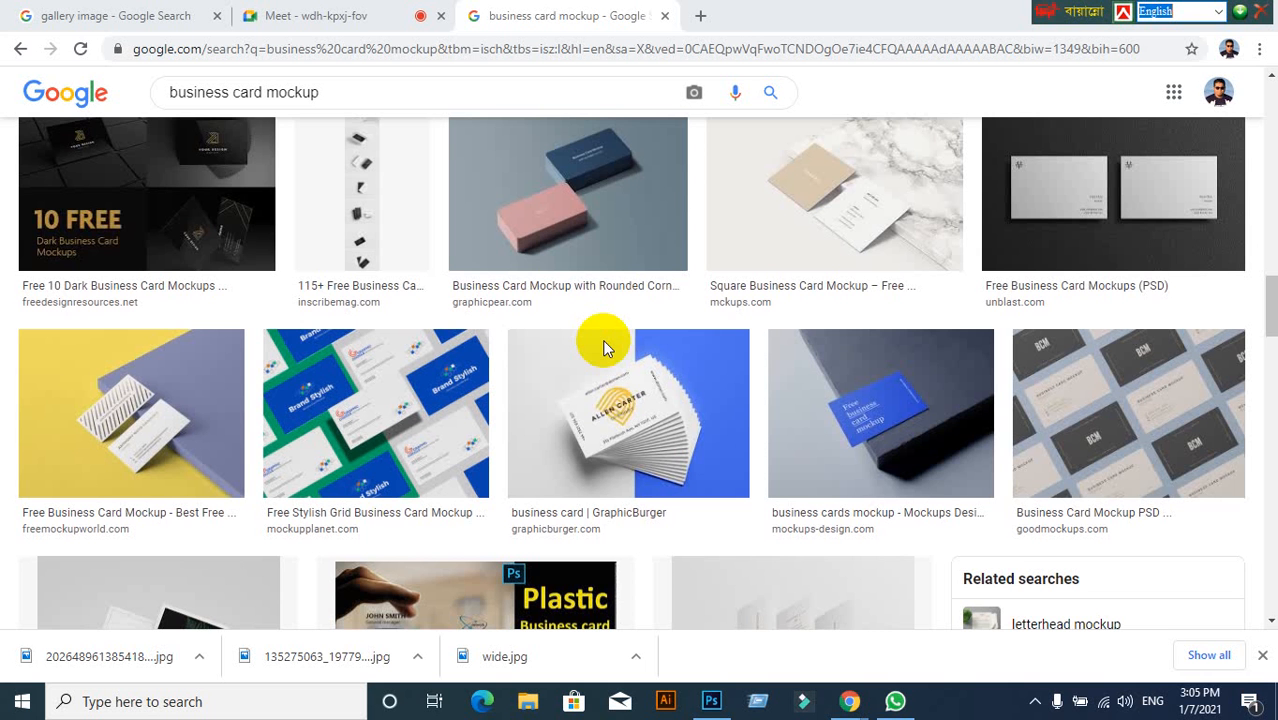
{"action": "scroll", "coordinate": [603, 346], "scroll_direction": "down", "scroll_amount": 3}
{"action": "scroll", "coordinate": [603, 346], "scroll_direction": "up", "scroll_amount": 2}
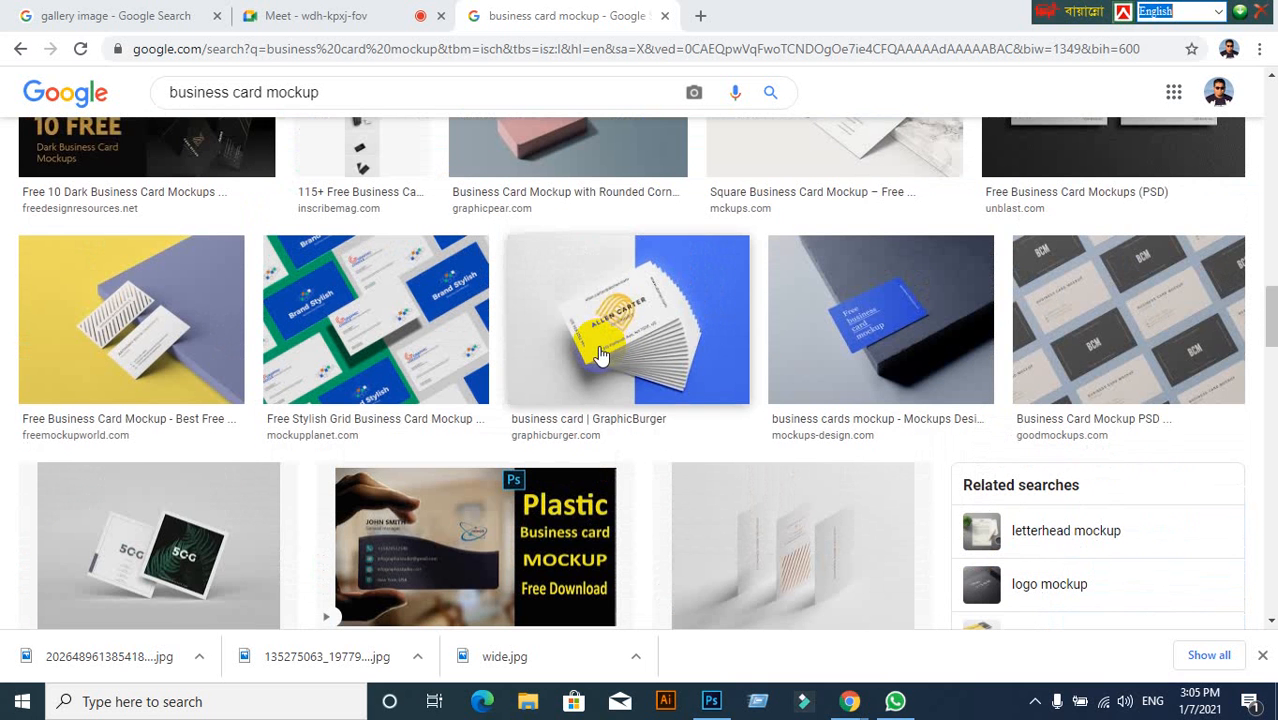
{"action": "scroll", "coordinate": [599, 350], "scroll_direction": "down", "scroll_amount": 1}
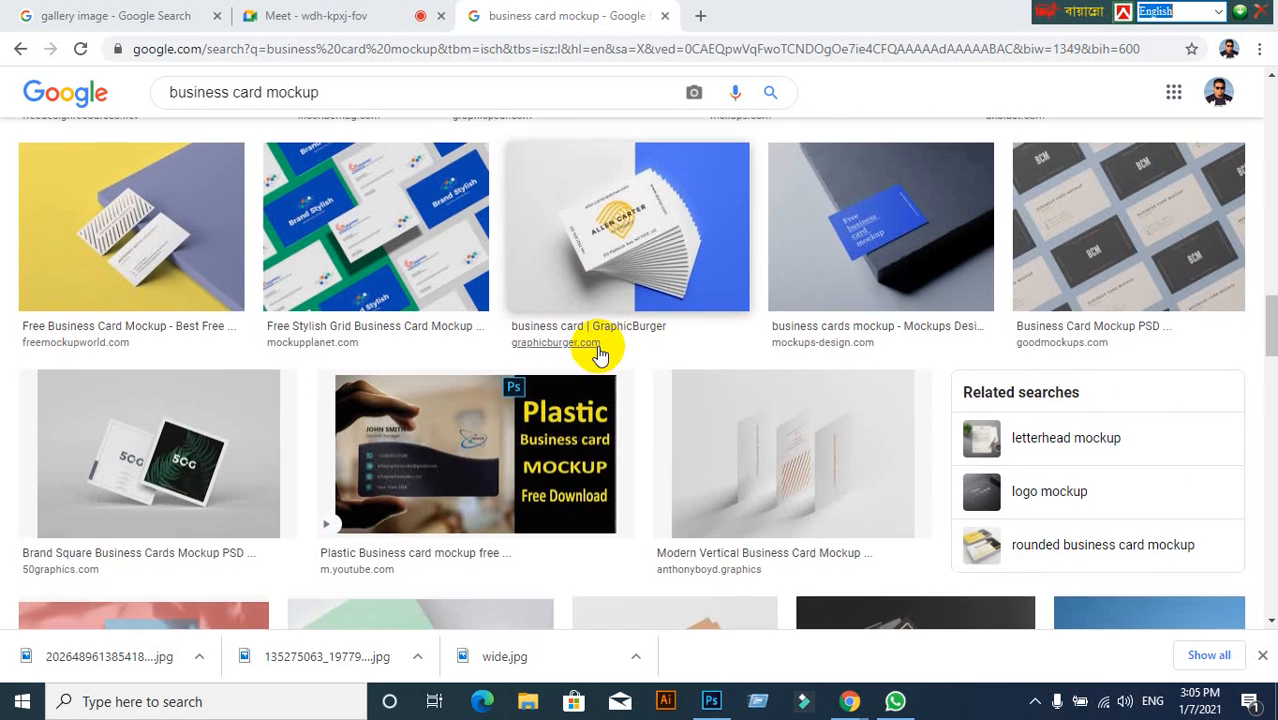
{"action": "scroll", "coordinate": [599, 351], "scroll_direction": "up", "scroll_amount": 1}
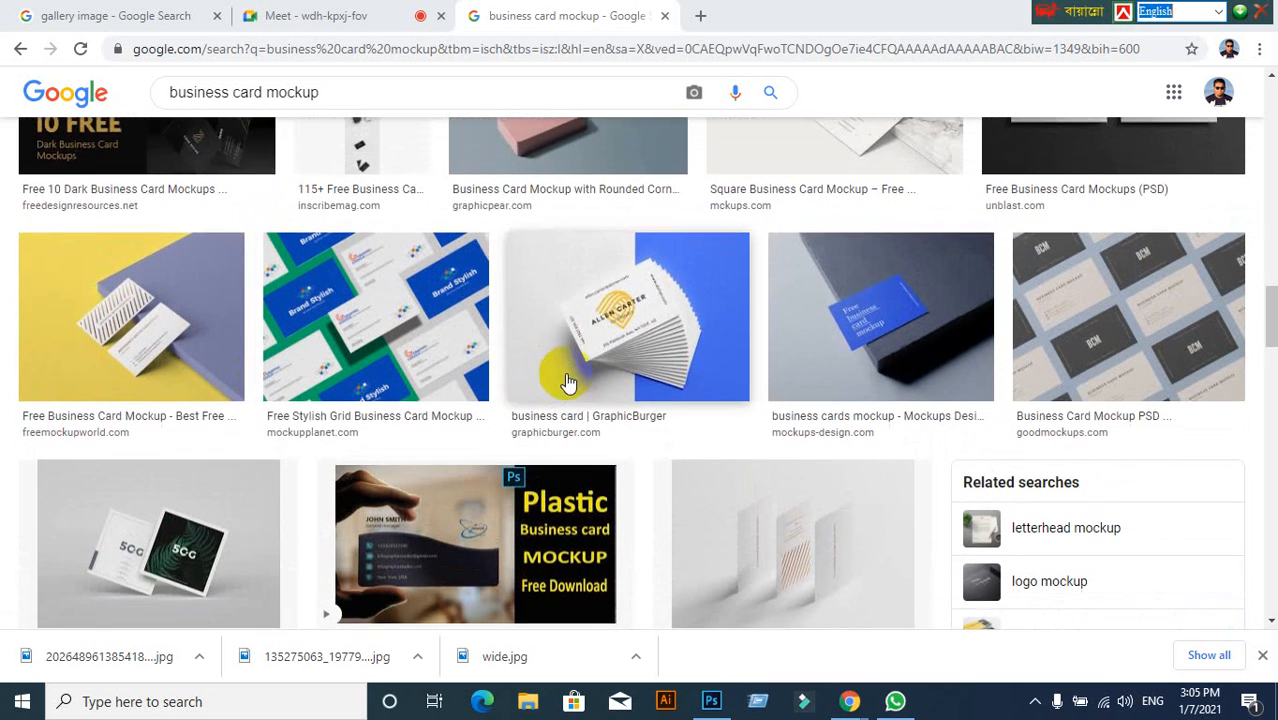
{"action": "scroll", "coordinate": [148, 313], "scroll_direction": "down", "scroll_amount": 1}
Save the yellow and purple two-card image from Free Mockup World to the Desktop as JPEG Free-Business-Card-Mockup, and close its preview.
{"action": "left_click", "coordinate": [128, 245]}
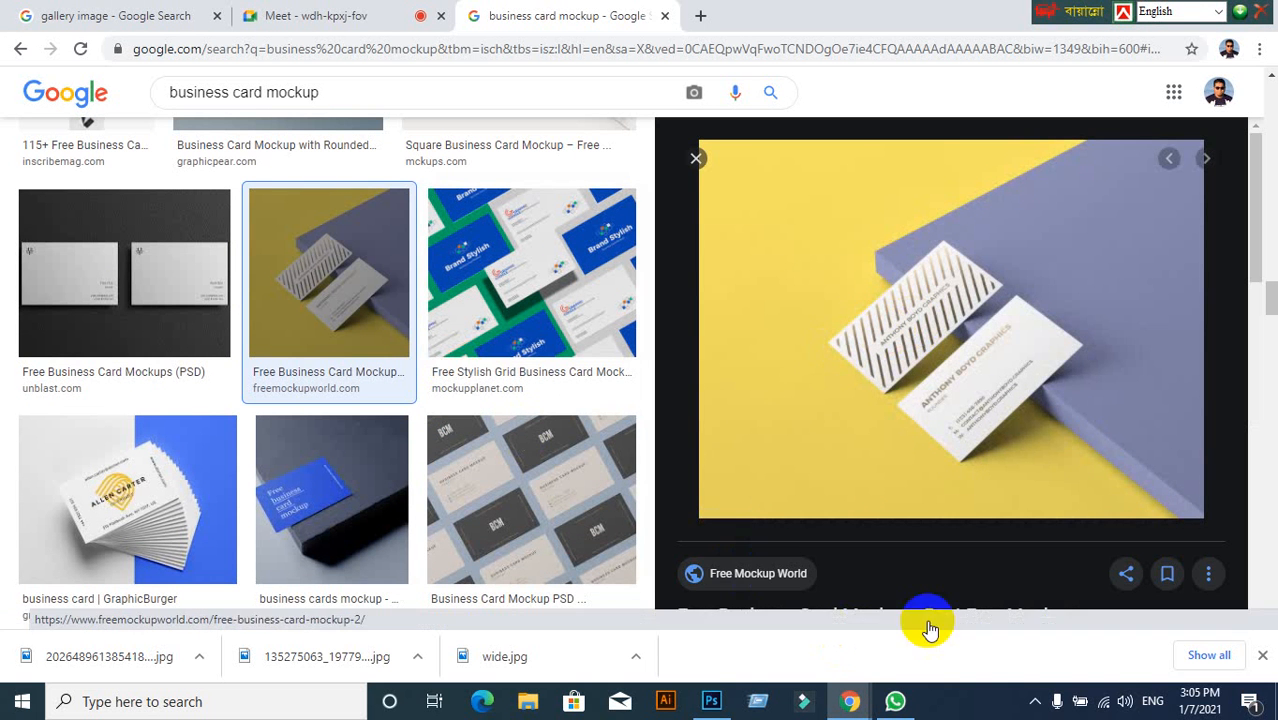
{"action": "right_click", "coordinate": [886, 249]}
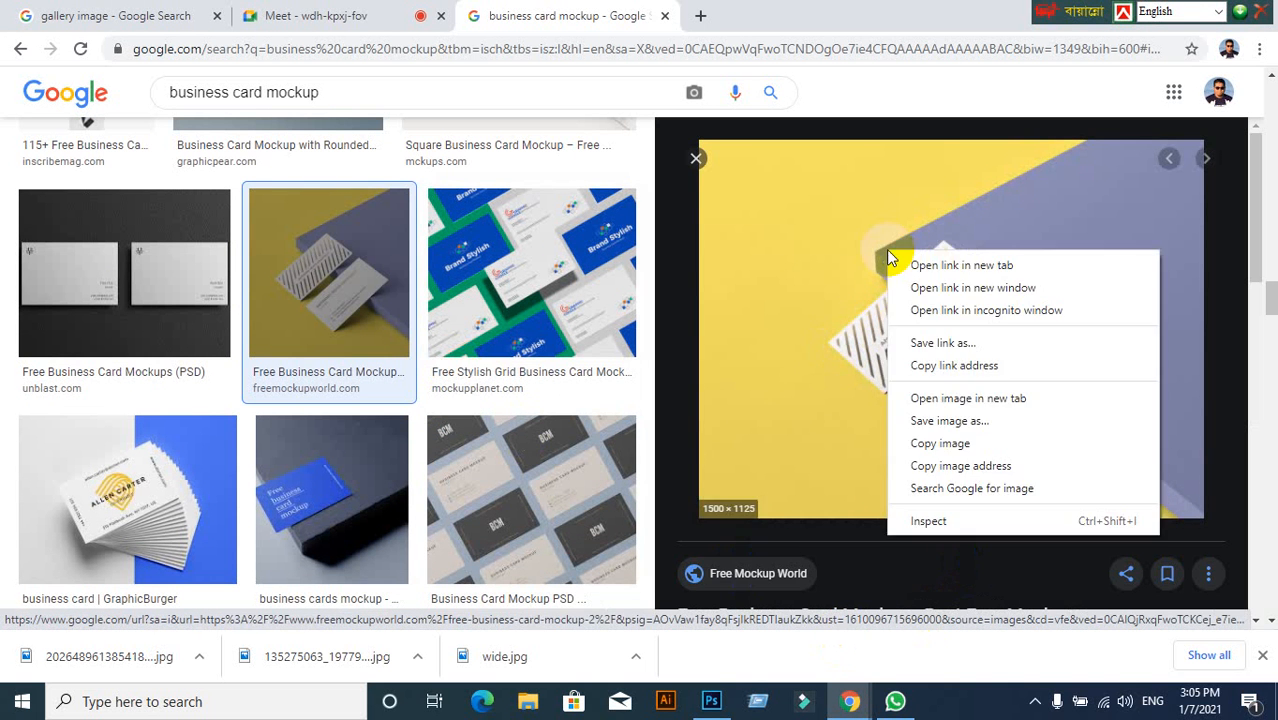
{"action": "left_click", "coordinate": [929, 422]}
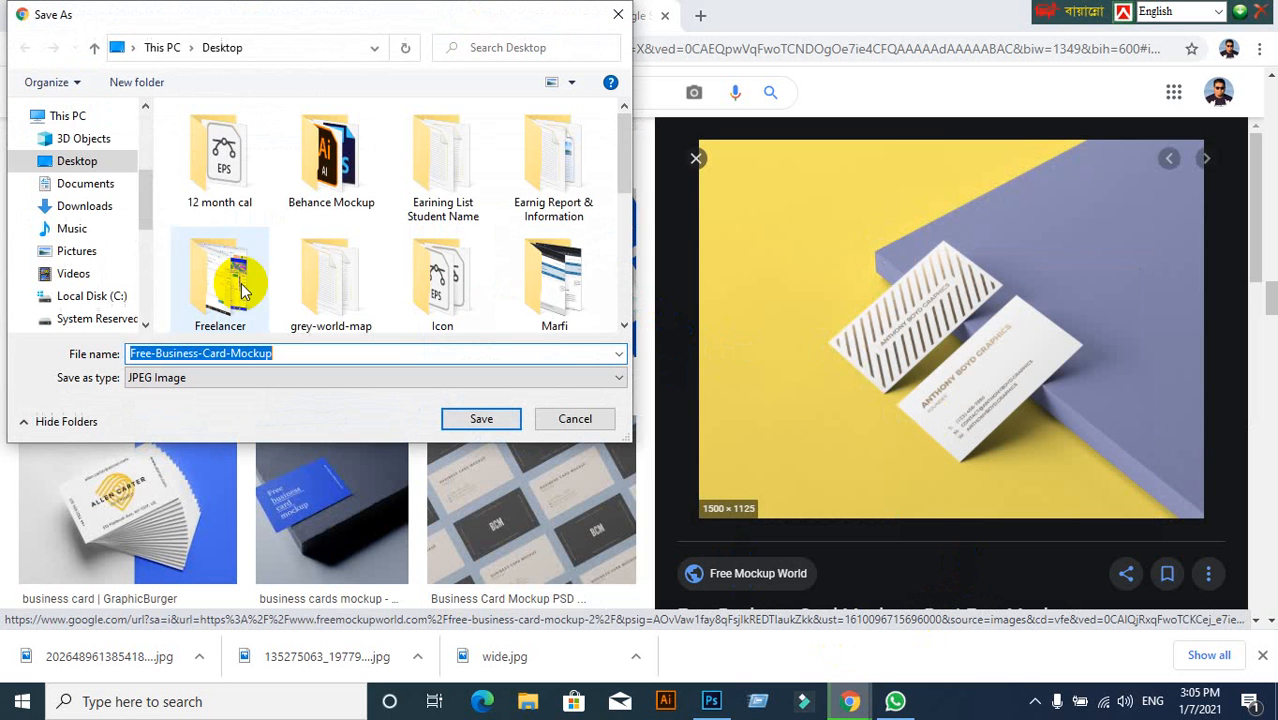
{"action": "left_click", "coordinate": [88, 170]}
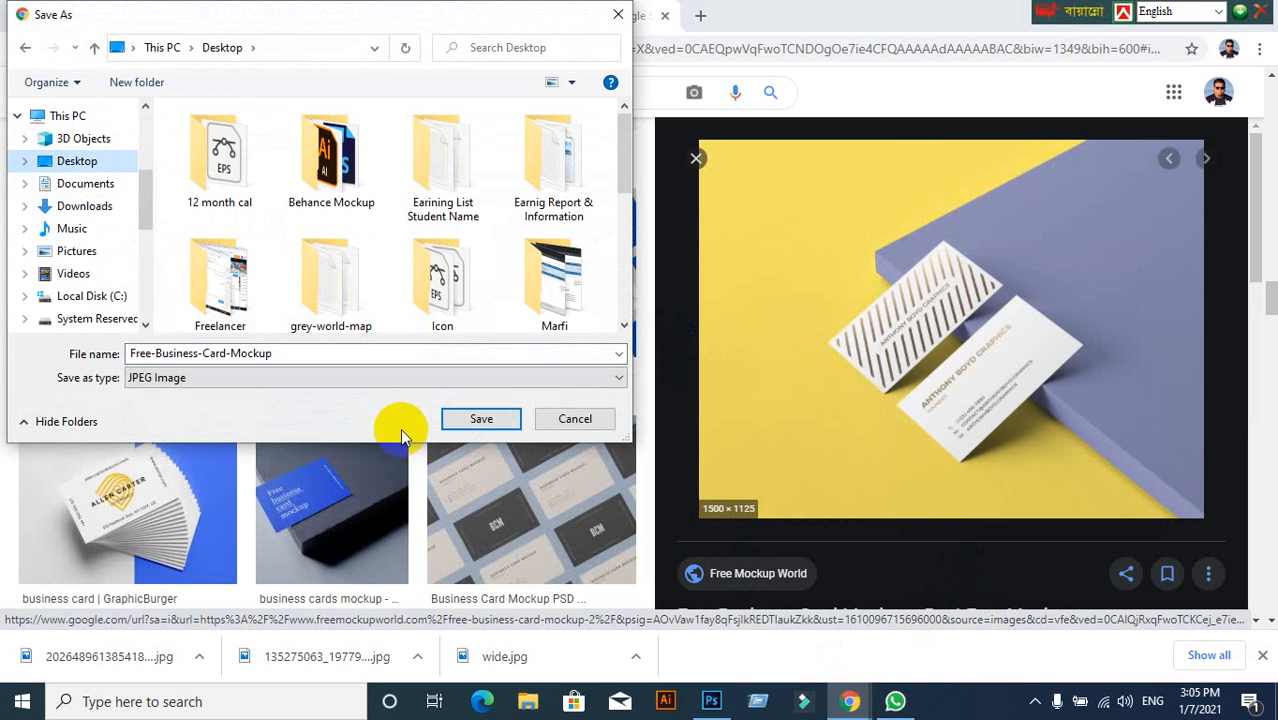
{"action": "left_click", "coordinate": [481, 419]}
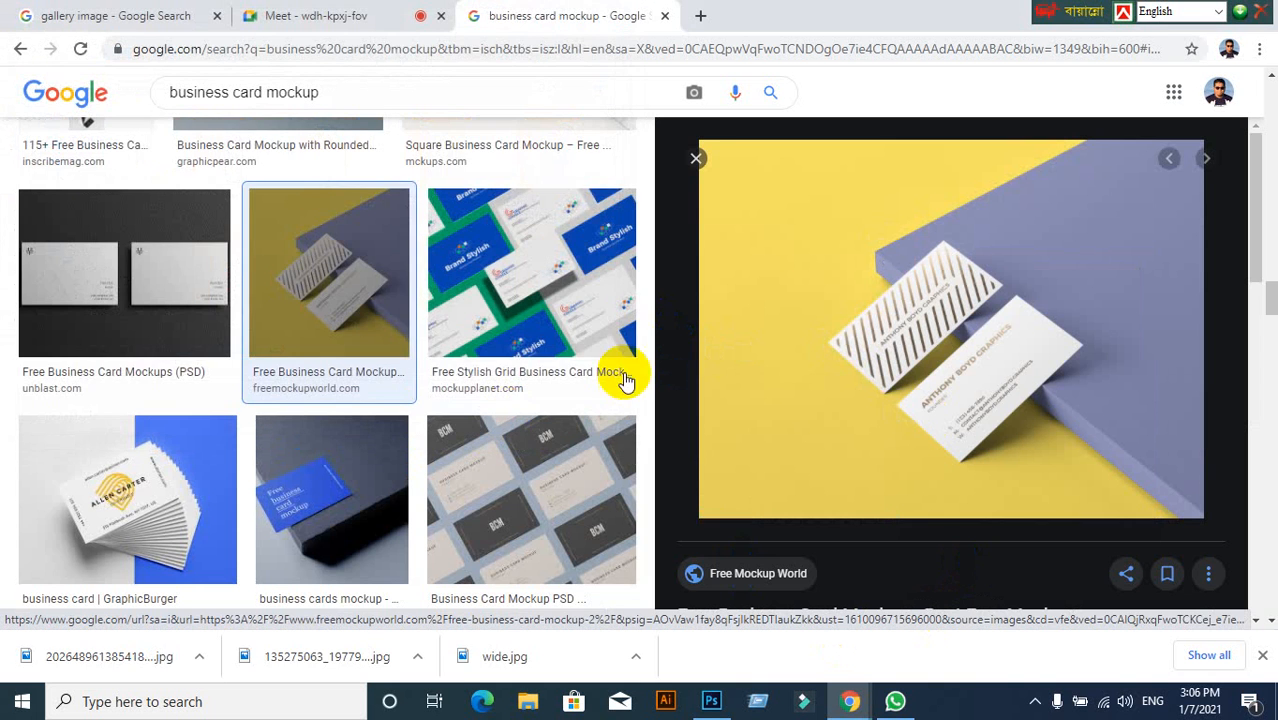
{"action": "left_click", "coordinate": [697, 158]}
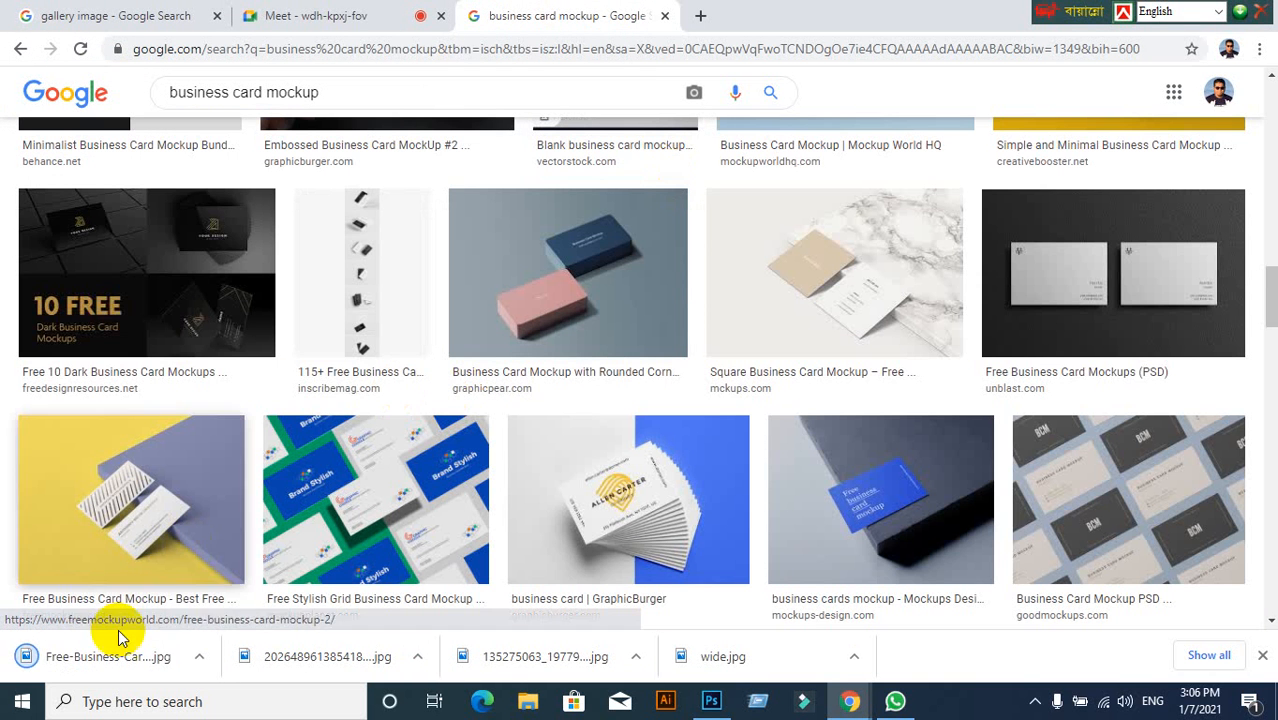
Open the downloaded Free-Business-Card-Mockup JPEG in Photoshop and check its image size in inches without changing it.
{"action": "left_click_drag", "start_coordinate": [63, 667], "coordinate": [608, 14]}
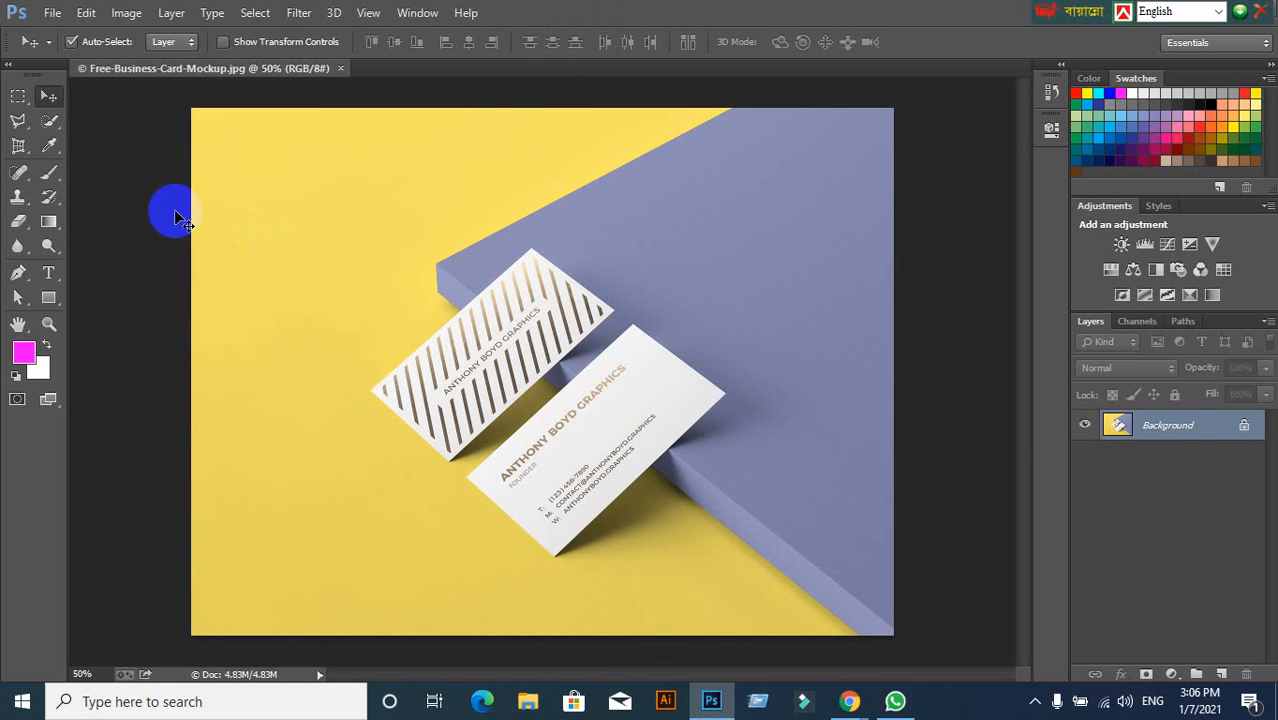
{"action": "left_click", "coordinate": [126, 12]}
{"action": "left_click", "coordinate": [152, 148]}
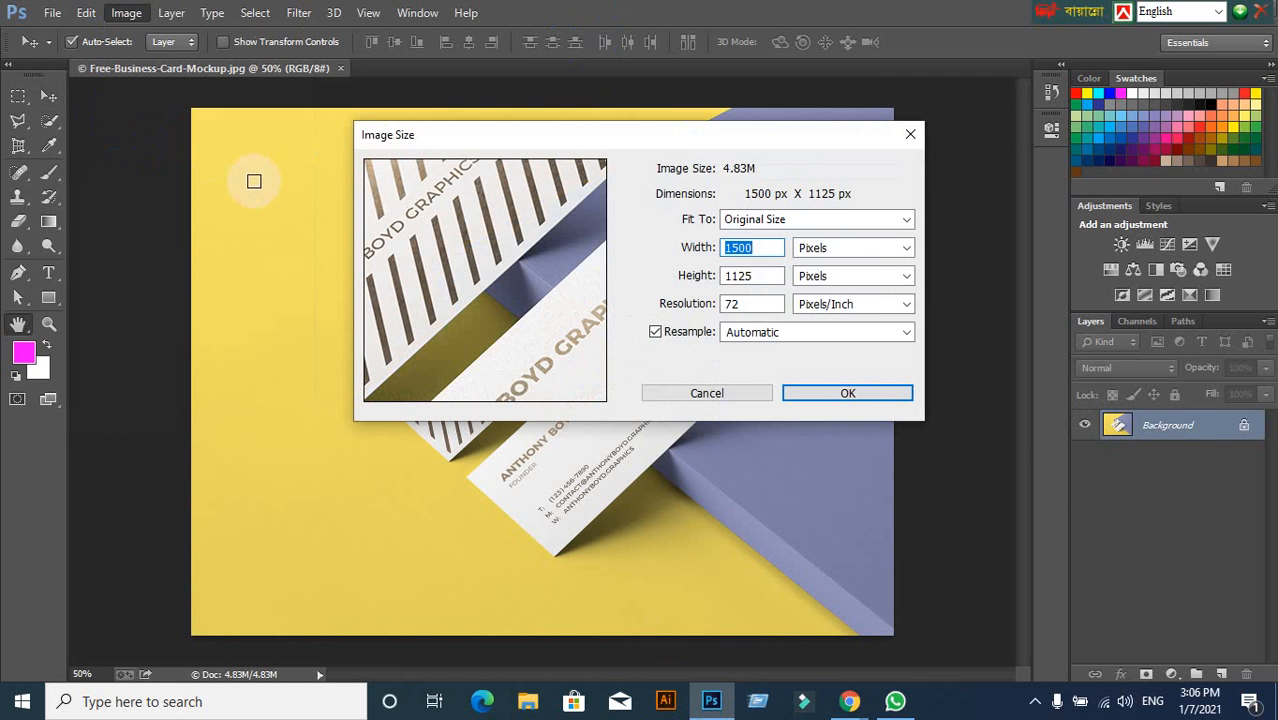
{"action": "left_click", "coordinate": [905, 249]}
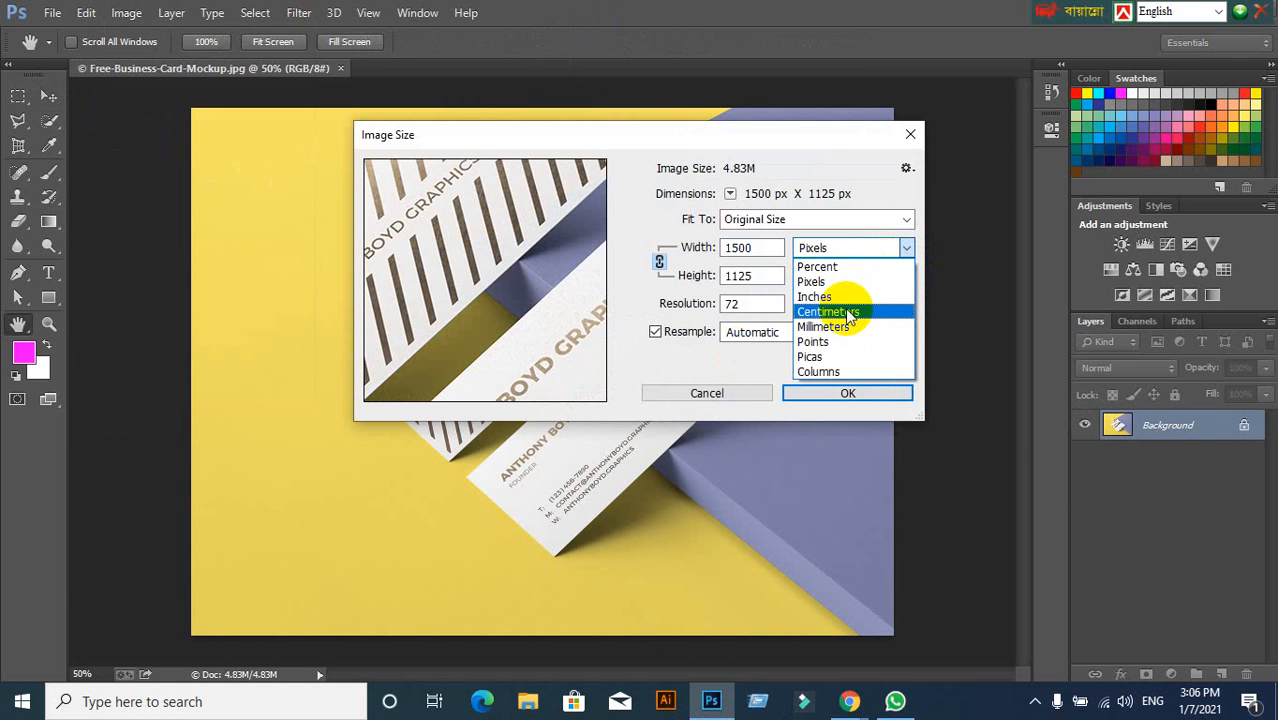
{"action": "left_click", "coordinate": [830, 297]}
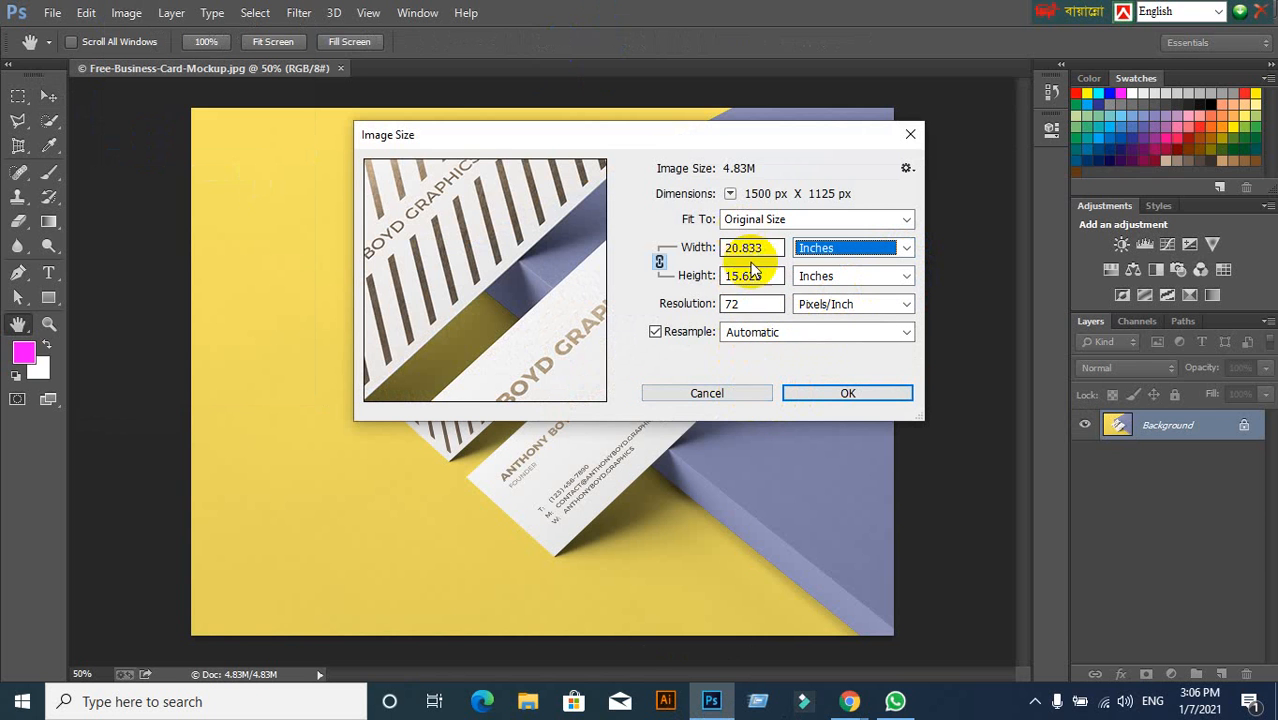
{"action": "left_click", "coordinate": [736, 394]}
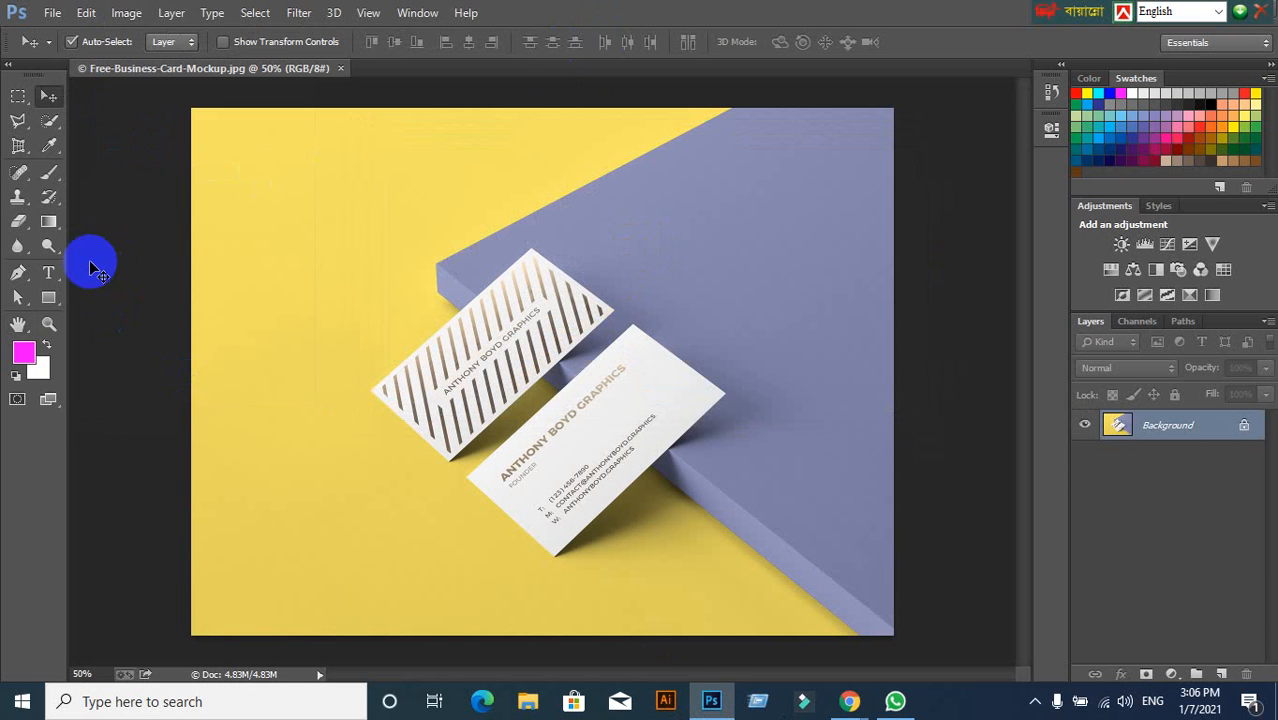
Create a magenta rectangle shape 3.5 in wide and 2 in high near the striped business card.
{"action": "right_click", "coordinate": [49, 303]}
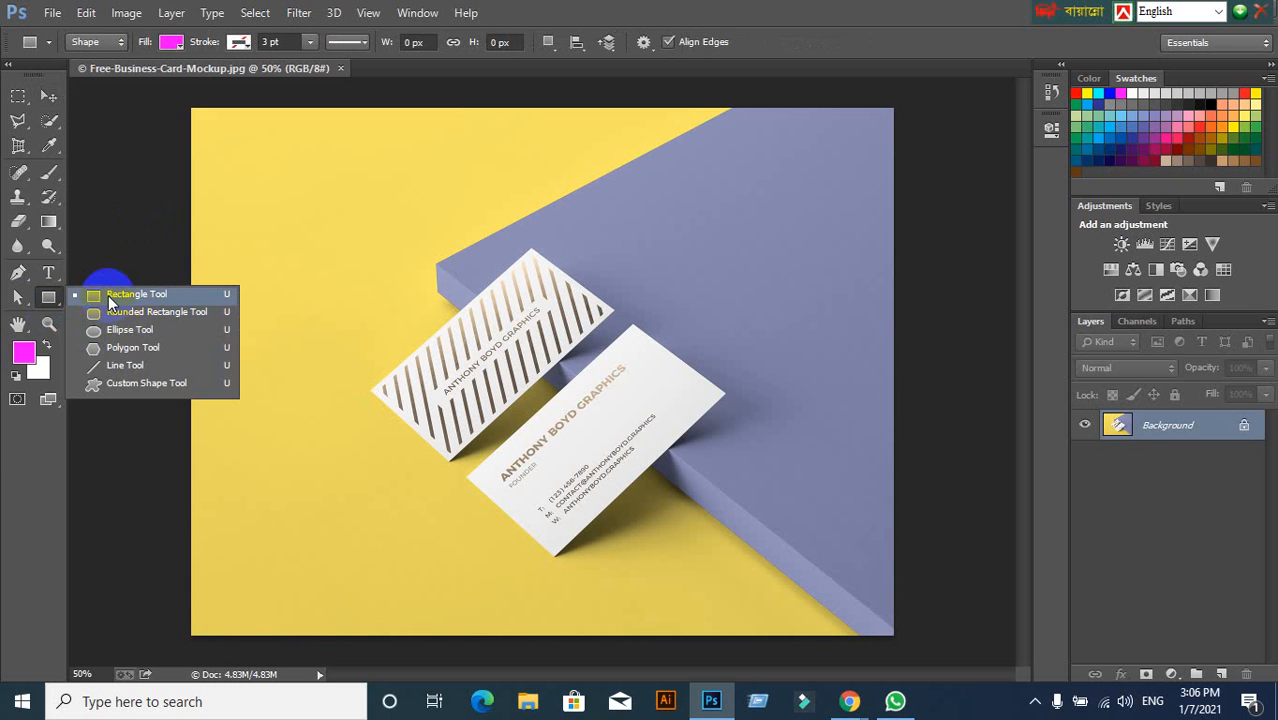
{"action": "left_click", "coordinate": [108, 295]}
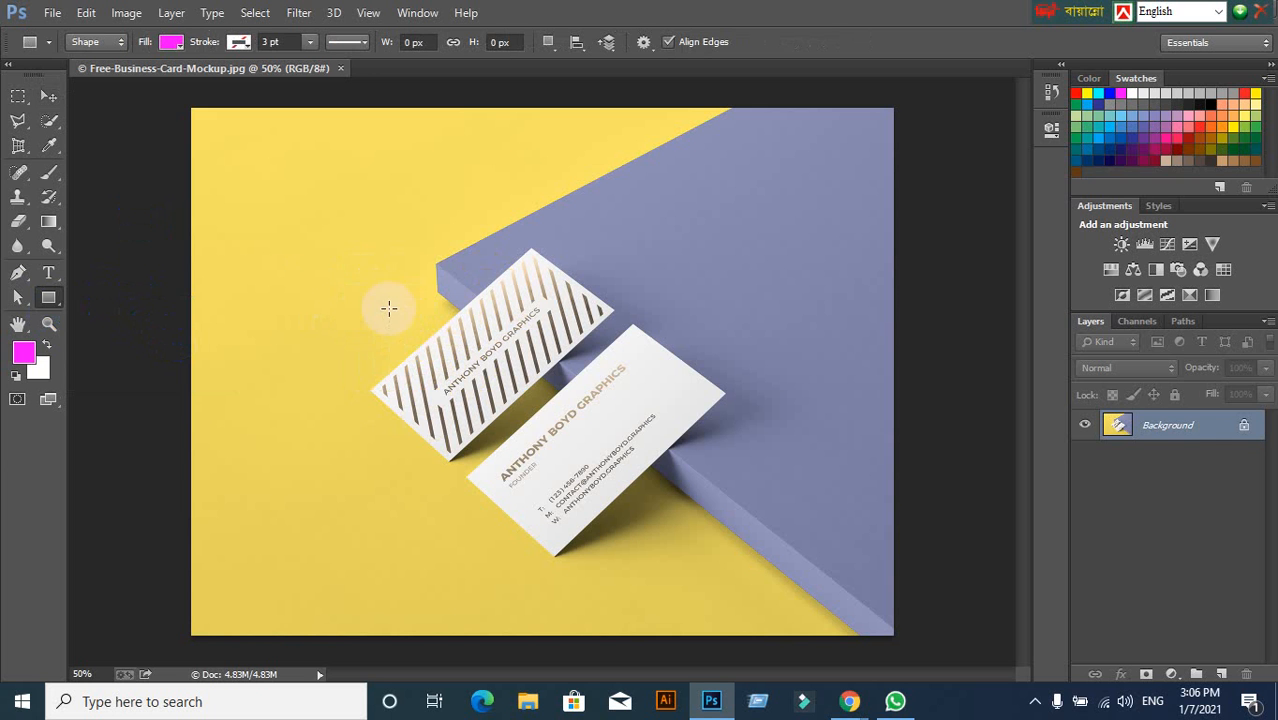
{"action": "left_click", "coordinate": [364, 251]}
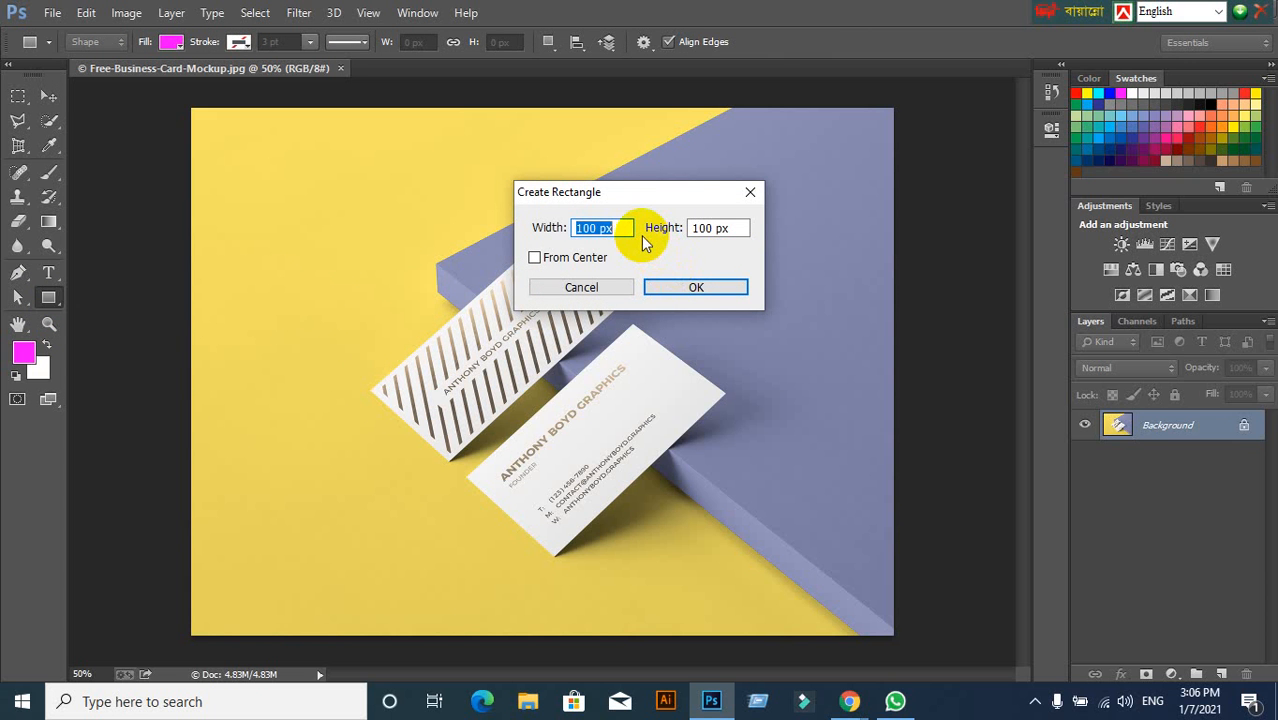
{"action": "type", "text": "3.5"}
{"action": "left_click_drag", "start_coordinate": [738, 228], "coordinate": [686, 230]}
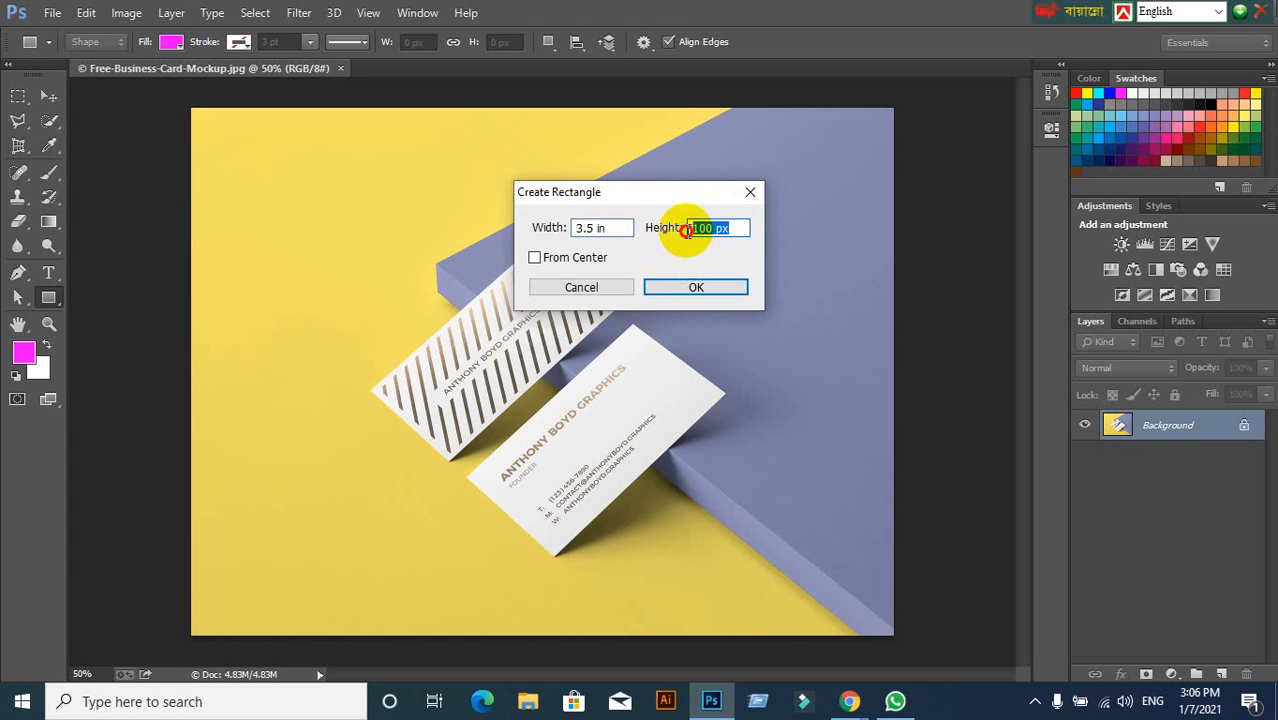
{"action": "type", "text": "2"}
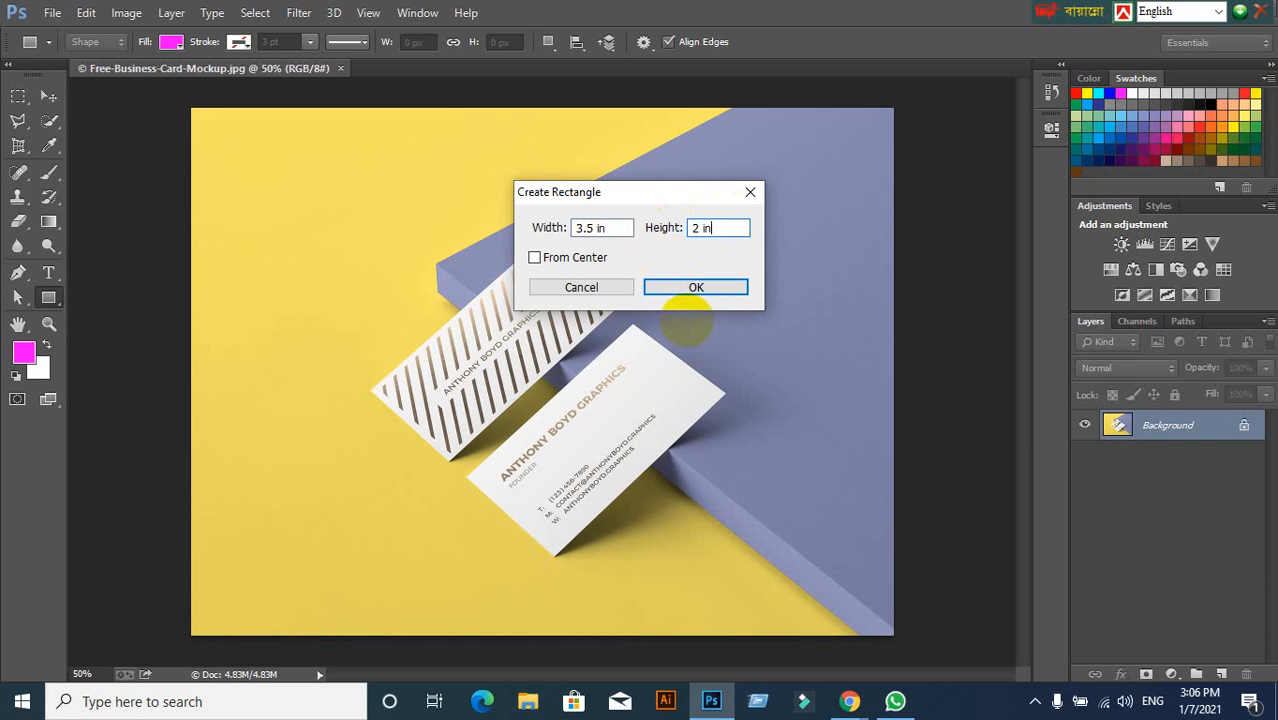
{"action": "left_click", "coordinate": [697, 288]}
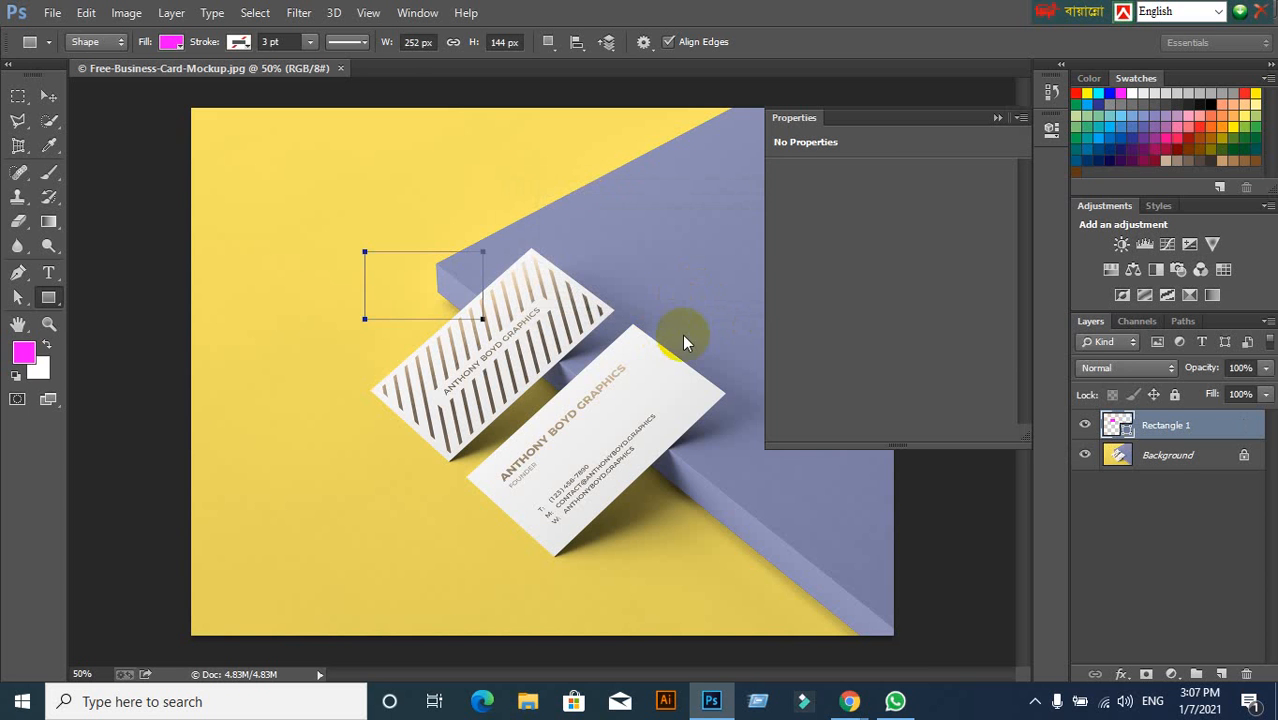
Convert the Rectangle 1 shape layer to a smart object.
{"action": "left_click", "coordinate": [58, 95]}
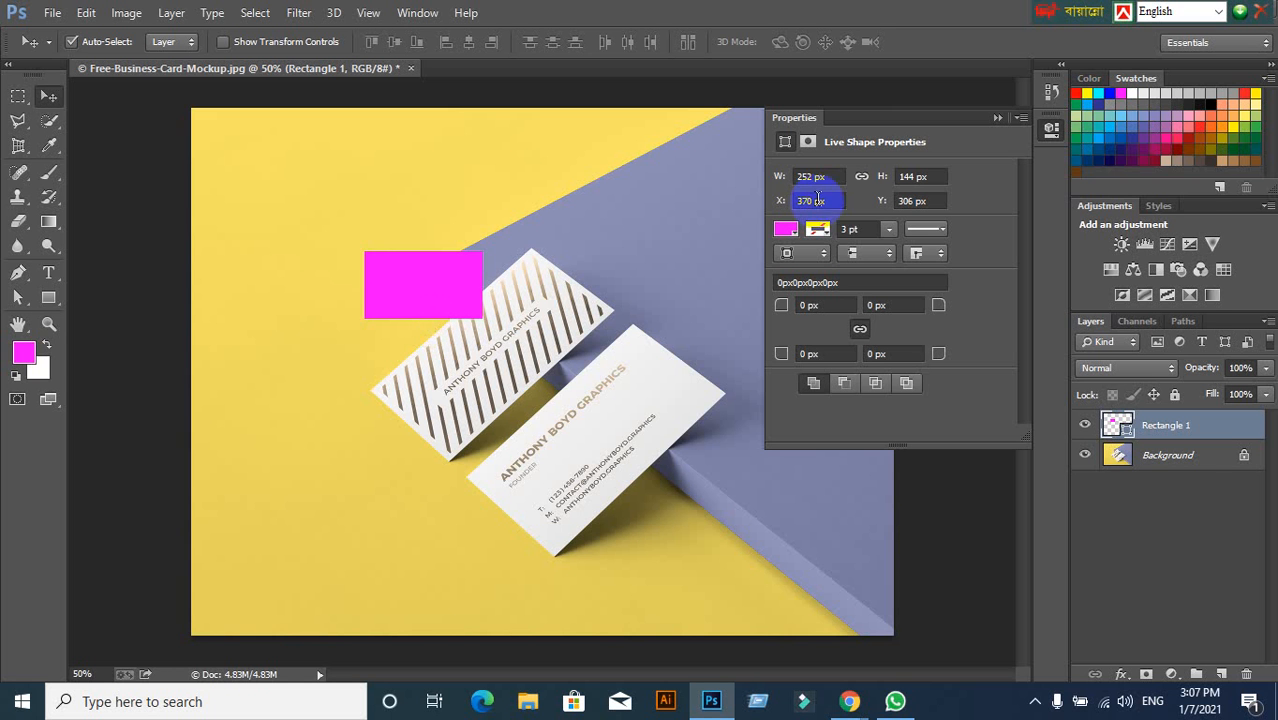
{"action": "right_click", "coordinate": [1213, 428]}
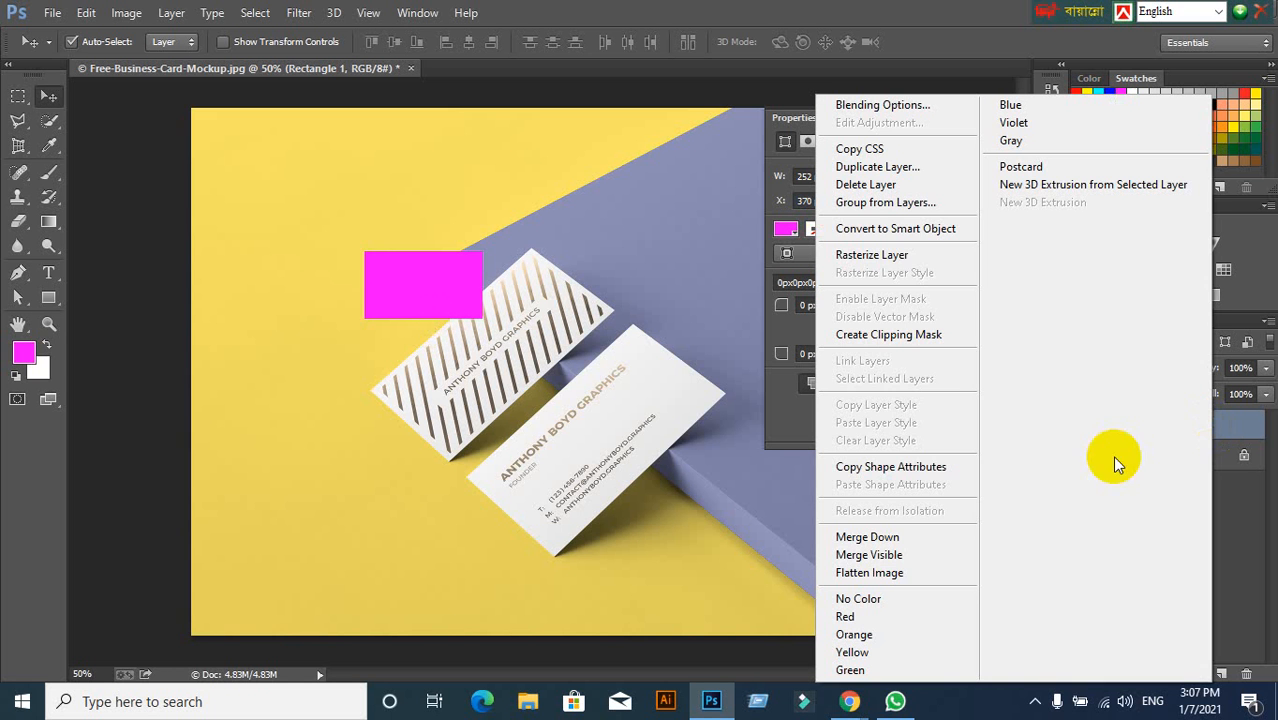
{"action": "left_click", "coordinate": [928, 240]}
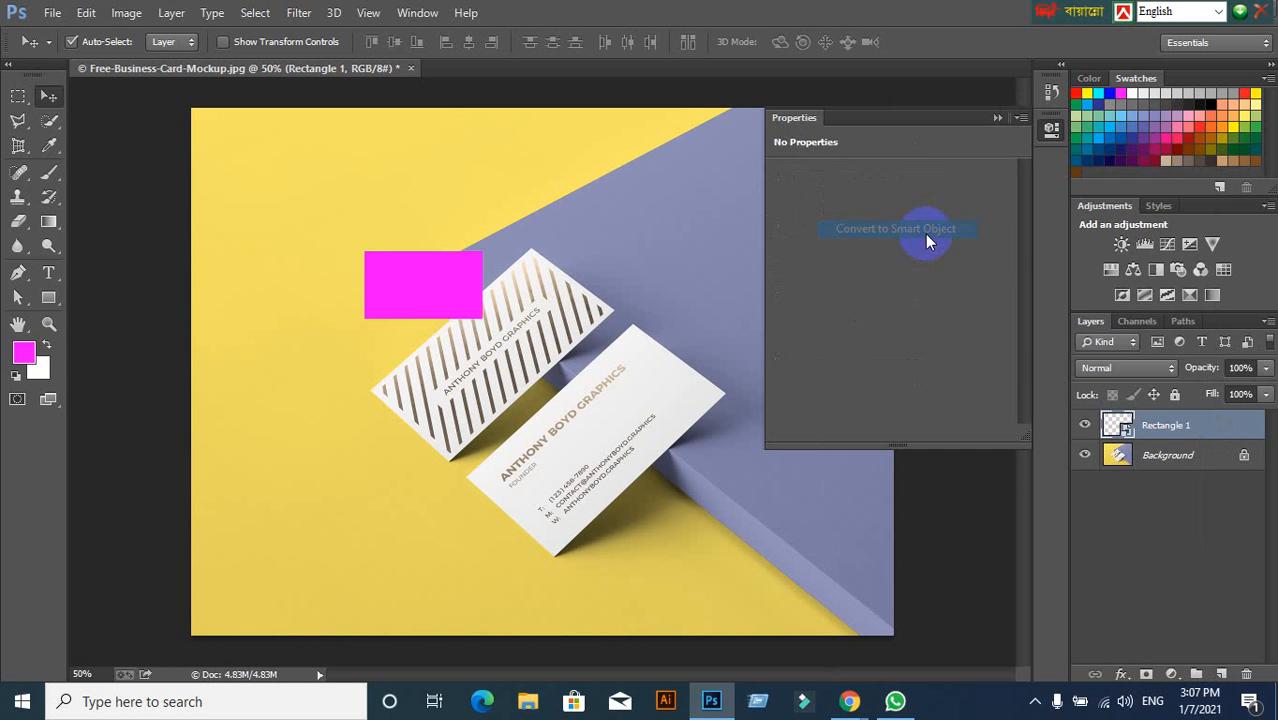
Move the magenta smart object over the striped card and distort its corners to match the card's four corners.
{"action": "left_click_drag", "start_coordinate": [453, 282], "coordinate": [509, 361]}
{"action": "key", "text": "ctrl+t"}
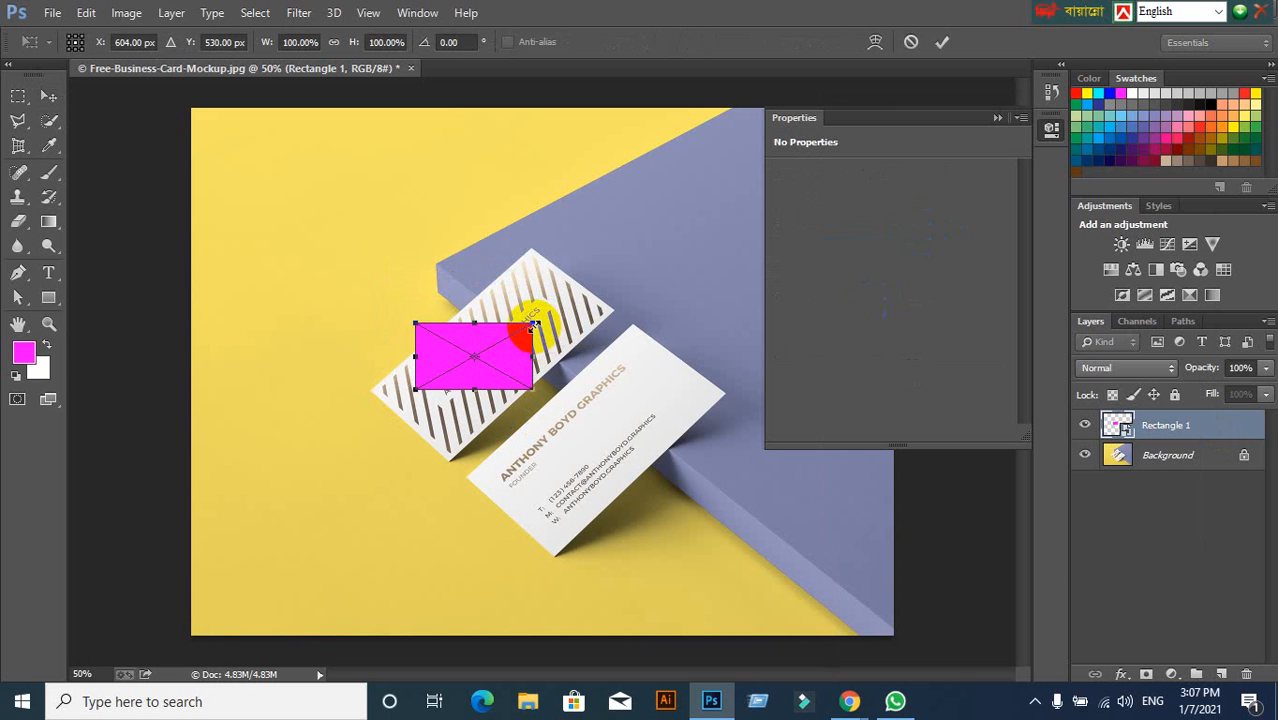
{"action": "right_click", "coordinate": [499, 343]}
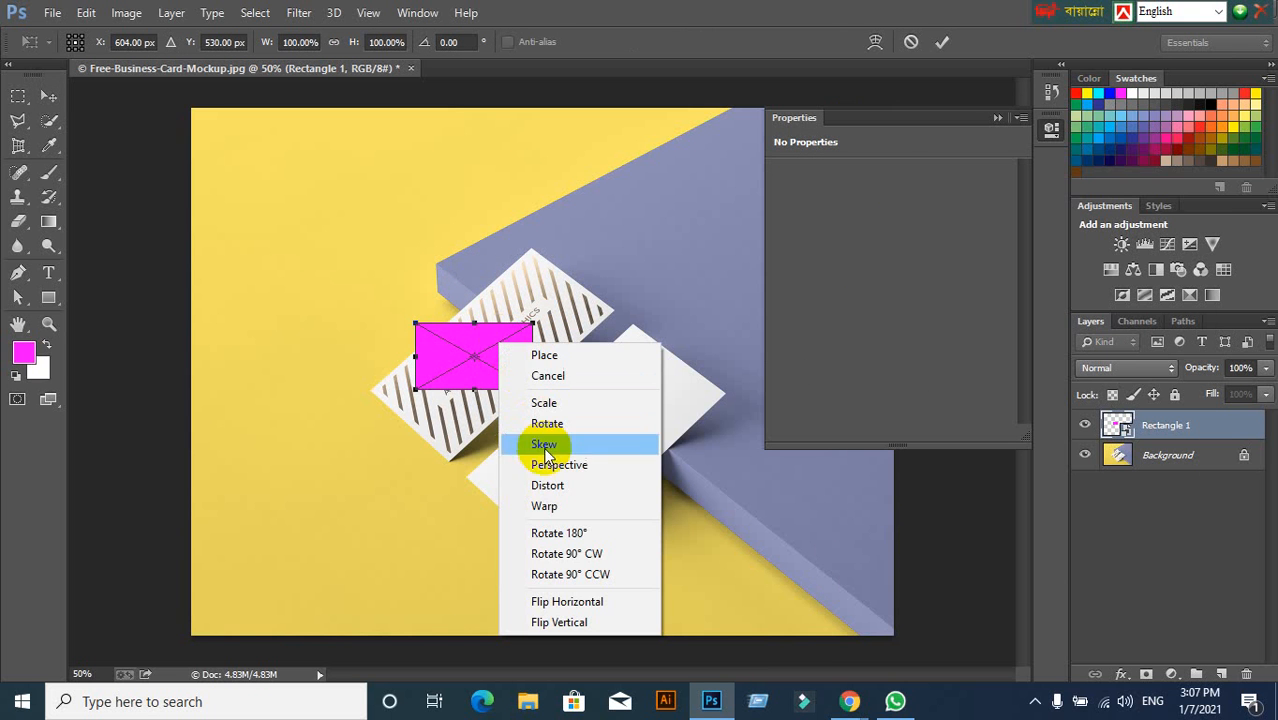
{"action": "left_click", "coordinate": [548, 485]}
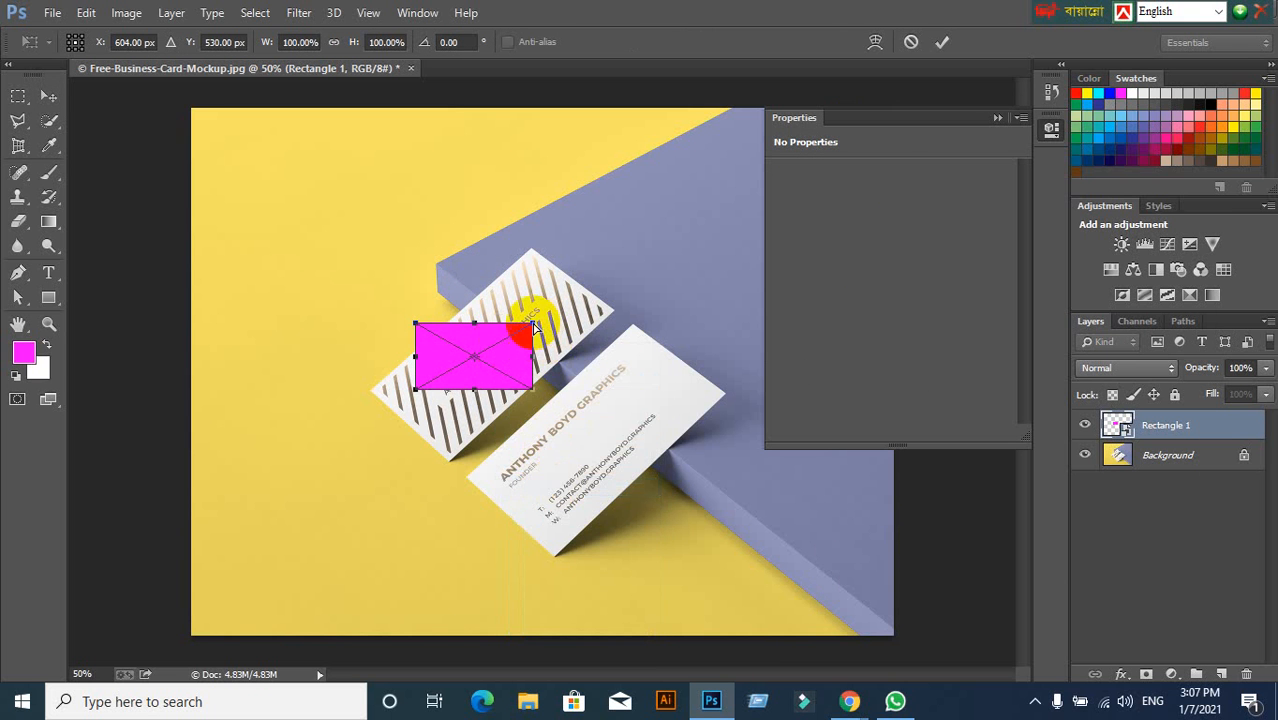
{"action": "left_click_drag", "start_coordinate": [533, 325], "coordinate": [530, 248]}
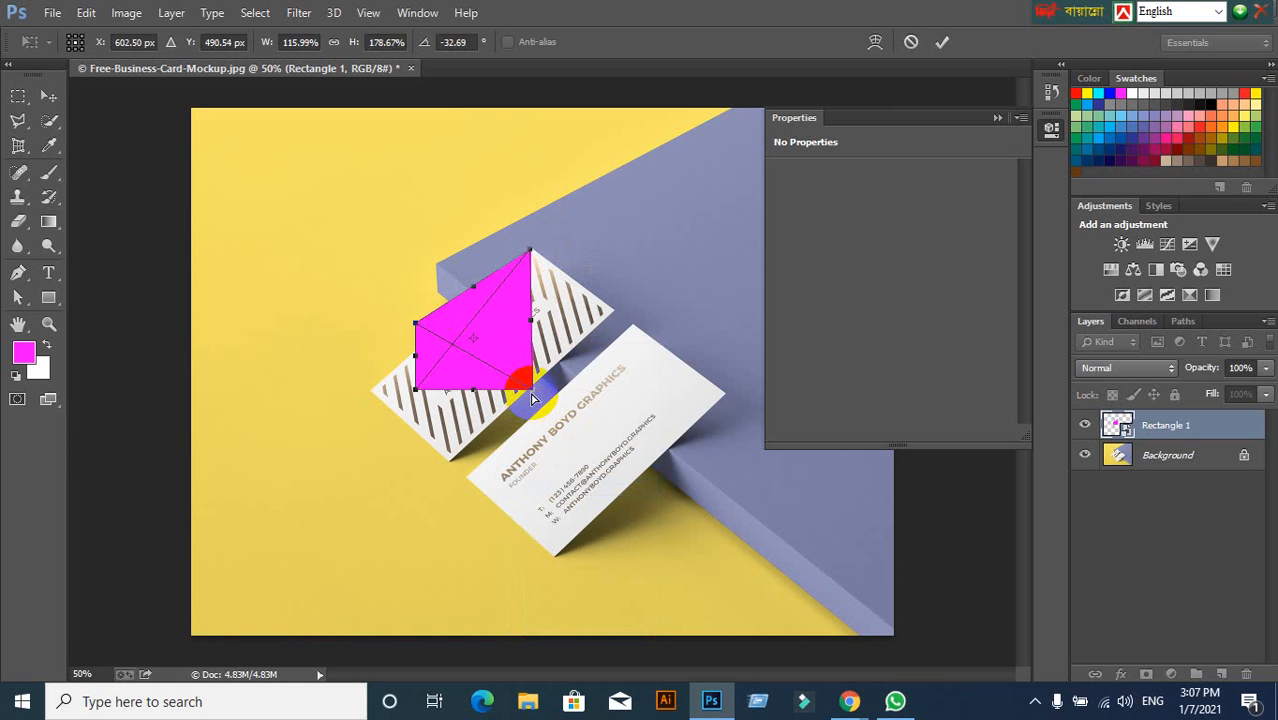
{"action": "left_click_drag", "start_coordinate": [533, 398], "coordinate": [615, 311]}
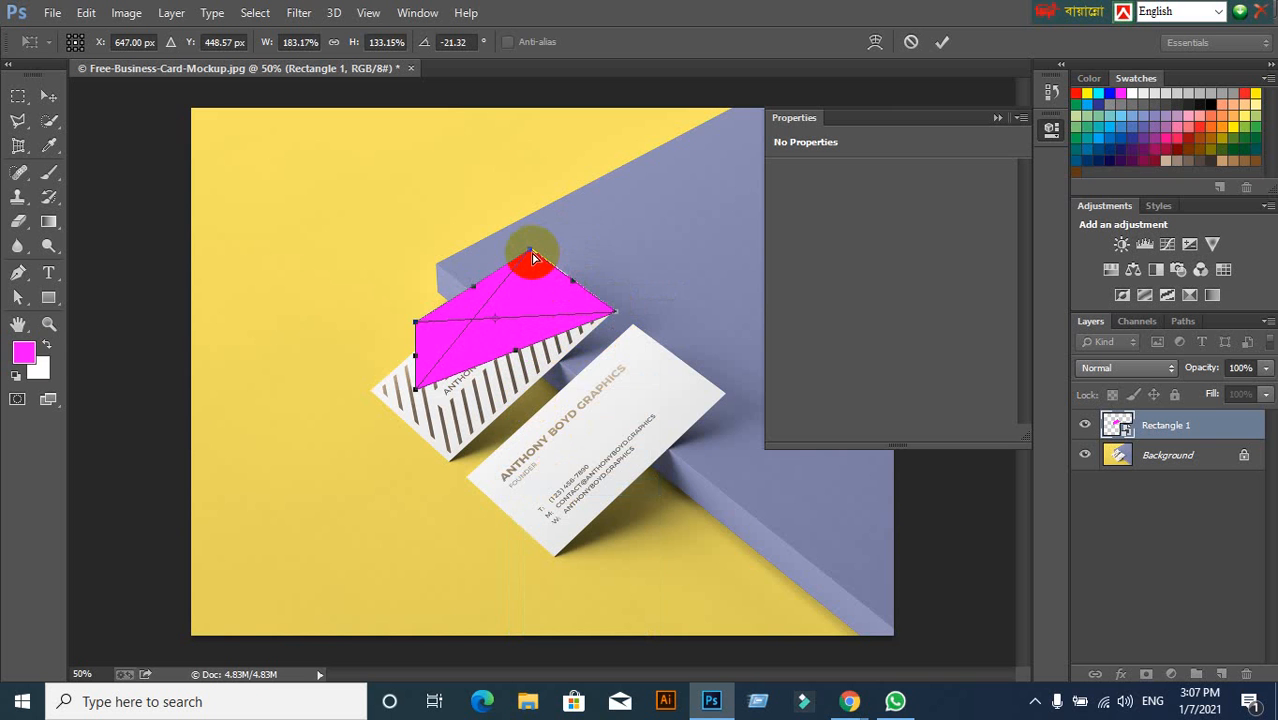
{"action": "left_click_drag", "start_coordinate": [531, 250], "coordinate": [531, 247]}
{"action": "left_click_drag", "start_coordinate": [416, 392], "coordinate": [449, 463]}
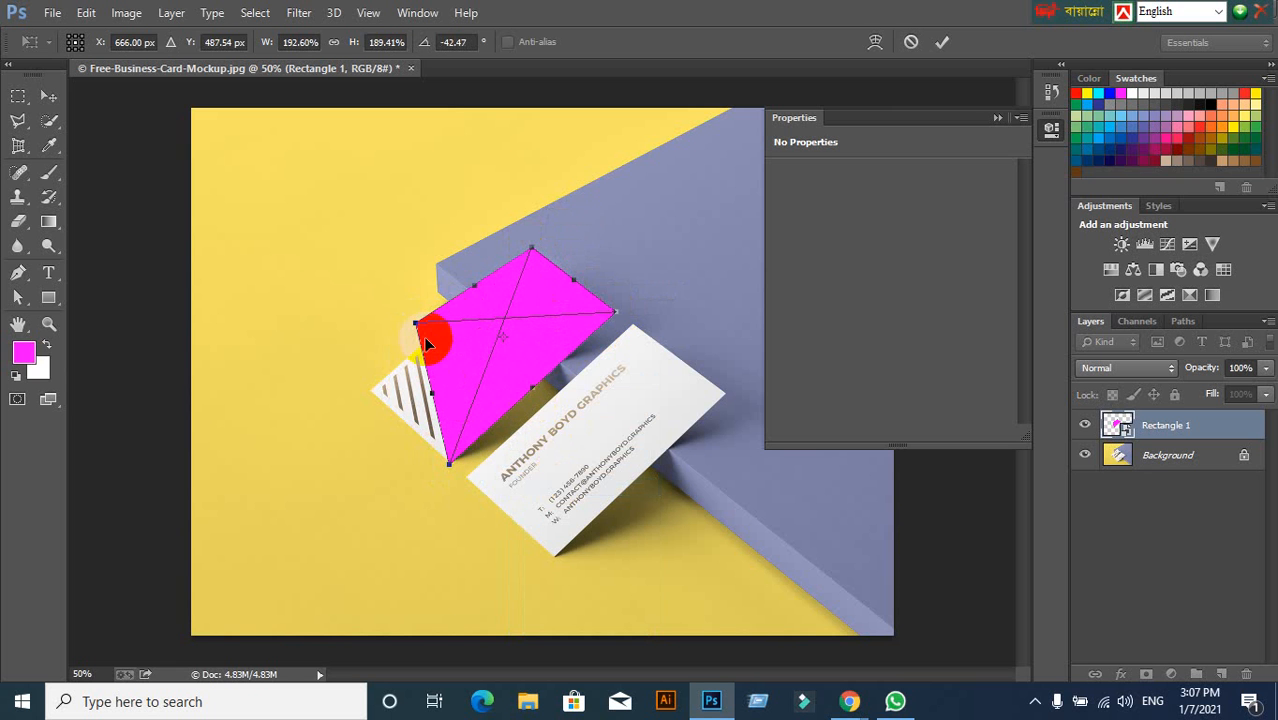
{"action": "left_click_drag", "start_coordinate": [418, 332], "coordinate": [370, 390]}
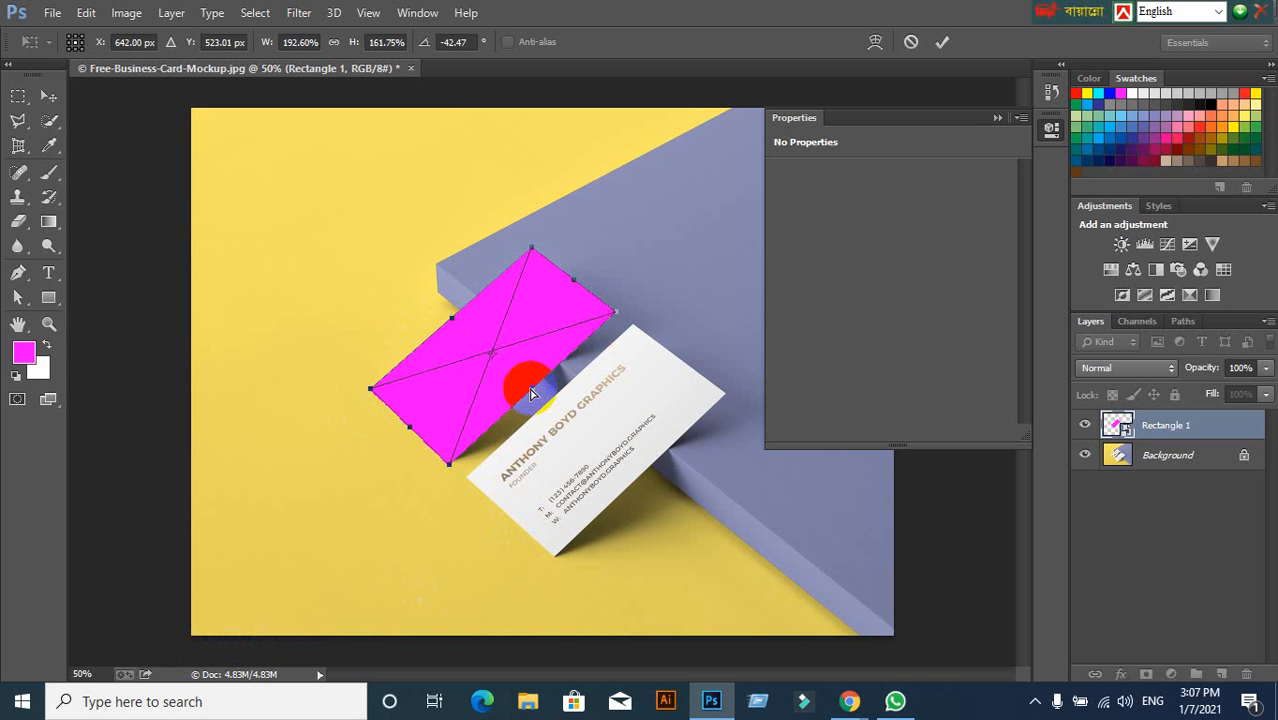
{"action": "left_click_drag", "start_coordinate": [534, 391], "coordinate": [538, 391]}
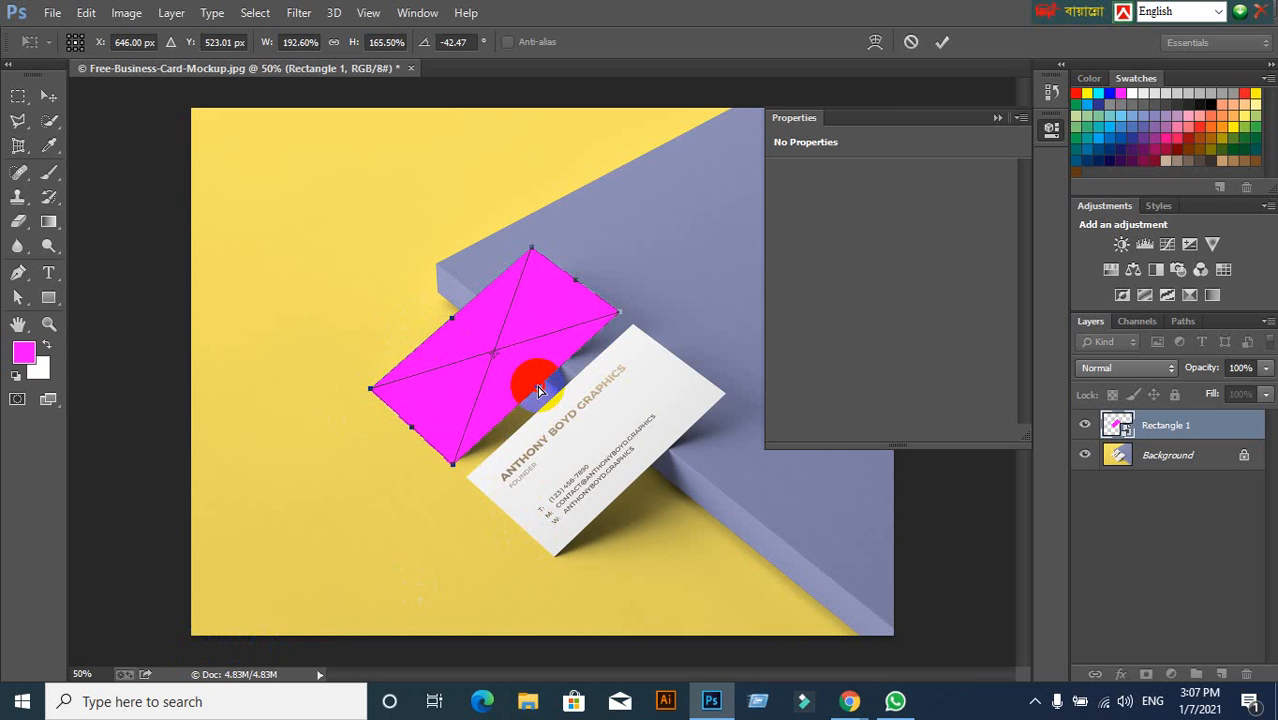
{"action": "left_click", "coordinate": [942, 42]}
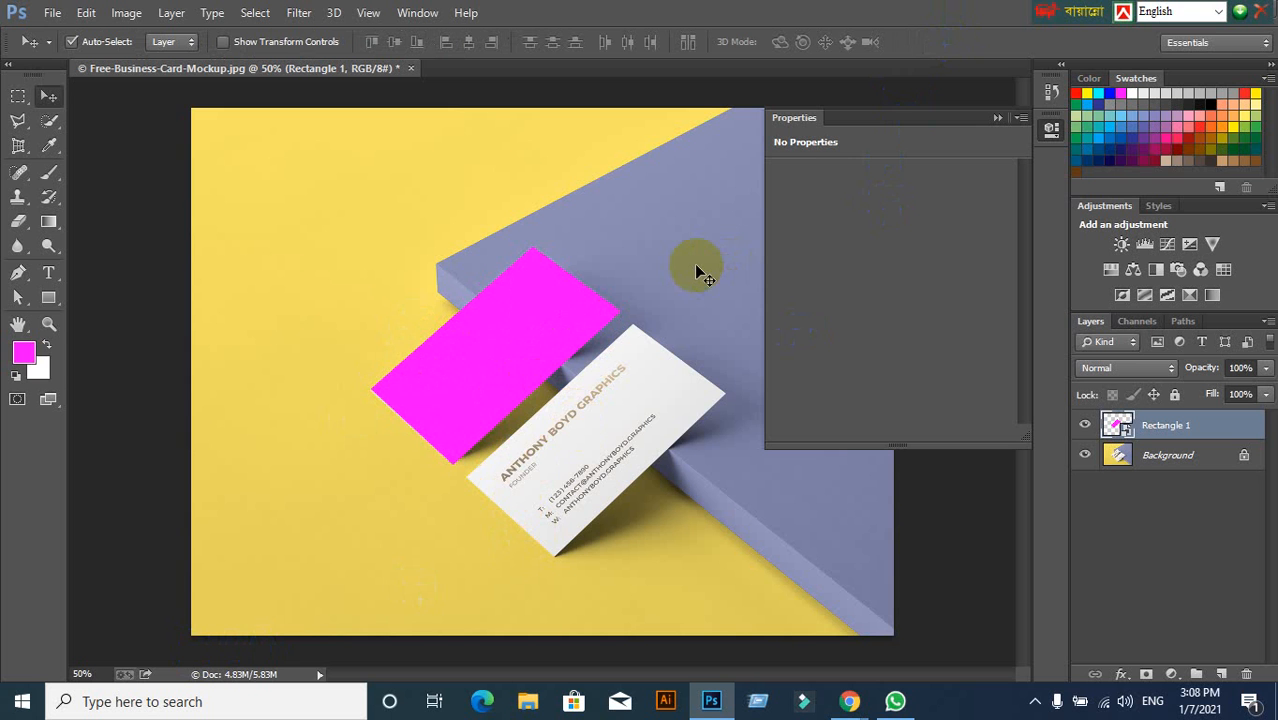
Try placing a copy of the magenta smart object over the white contact card, and undo the copy.
{"action": "left_click", "coordinate": [445, 372]}
{"action": "left_click_drag", "start_coordinate": [462, 368], "coordinate": [565, 453]}
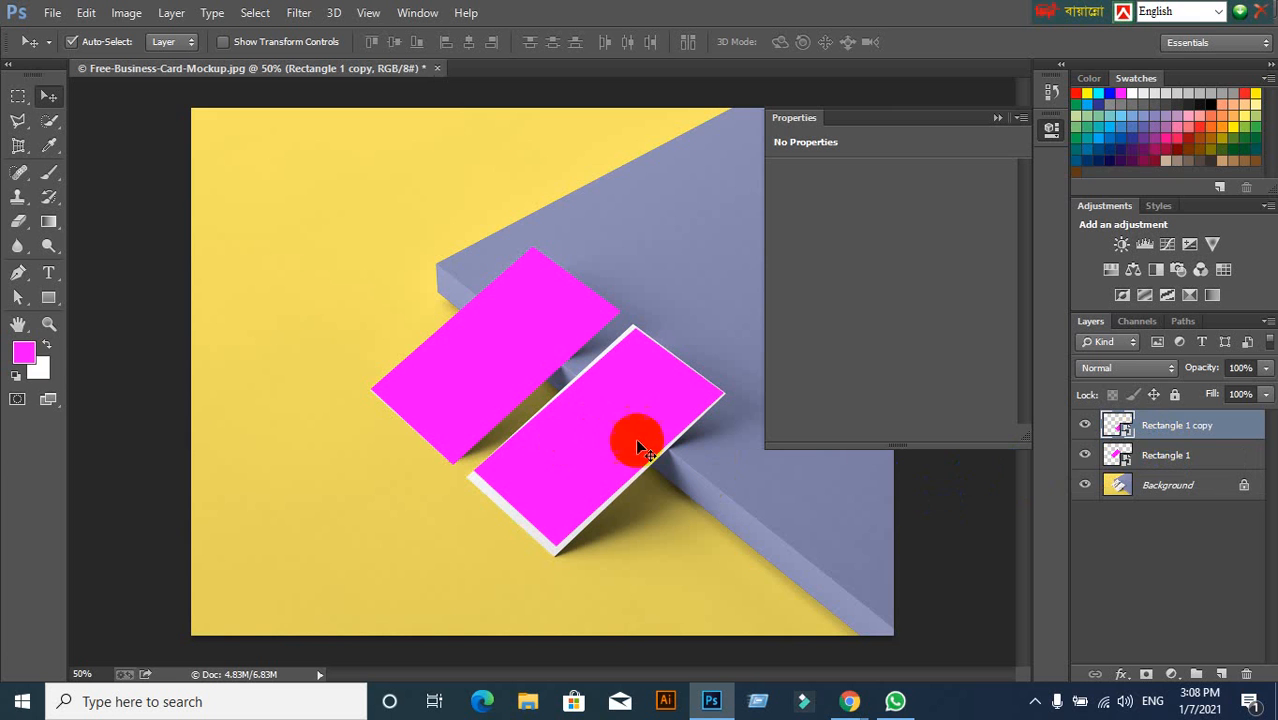
{"action": "key", "text": "ctrl+z"}
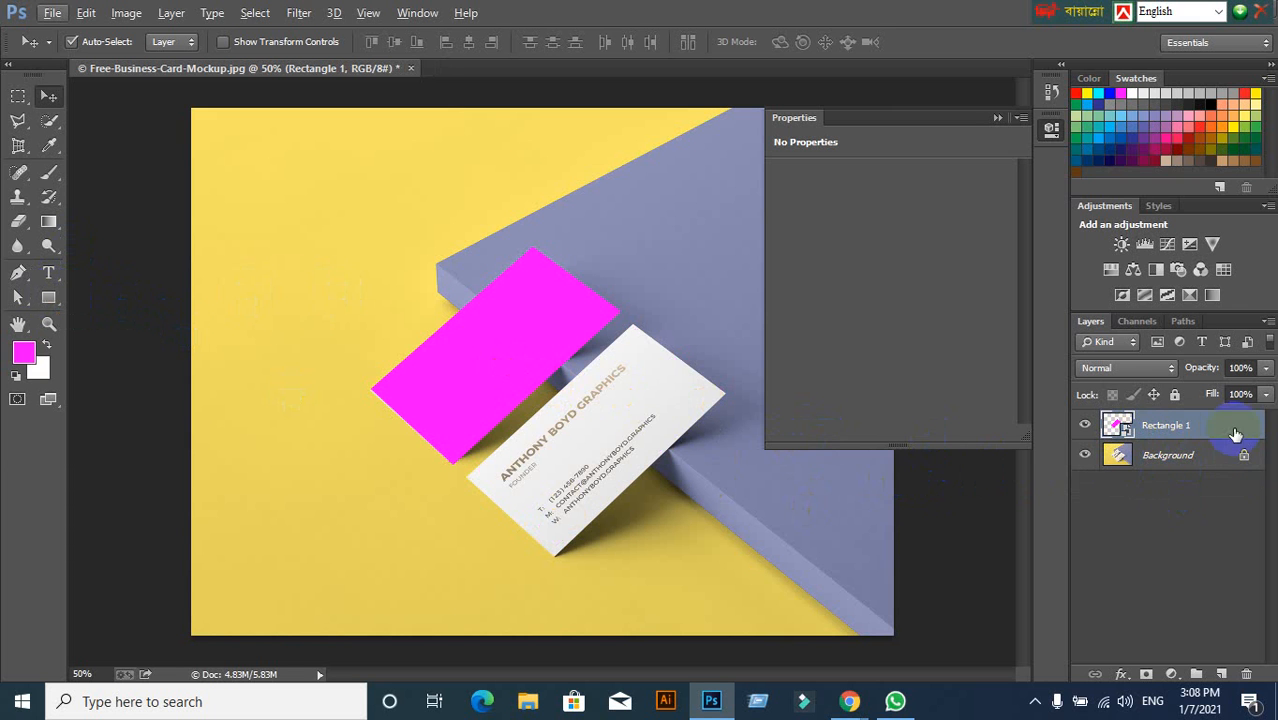
Try a duplicate of the Rectangle 1 layer over the white contact card, checking its smart object contents before deleting it.
{"action": "key", "text": "ctrl+j"}
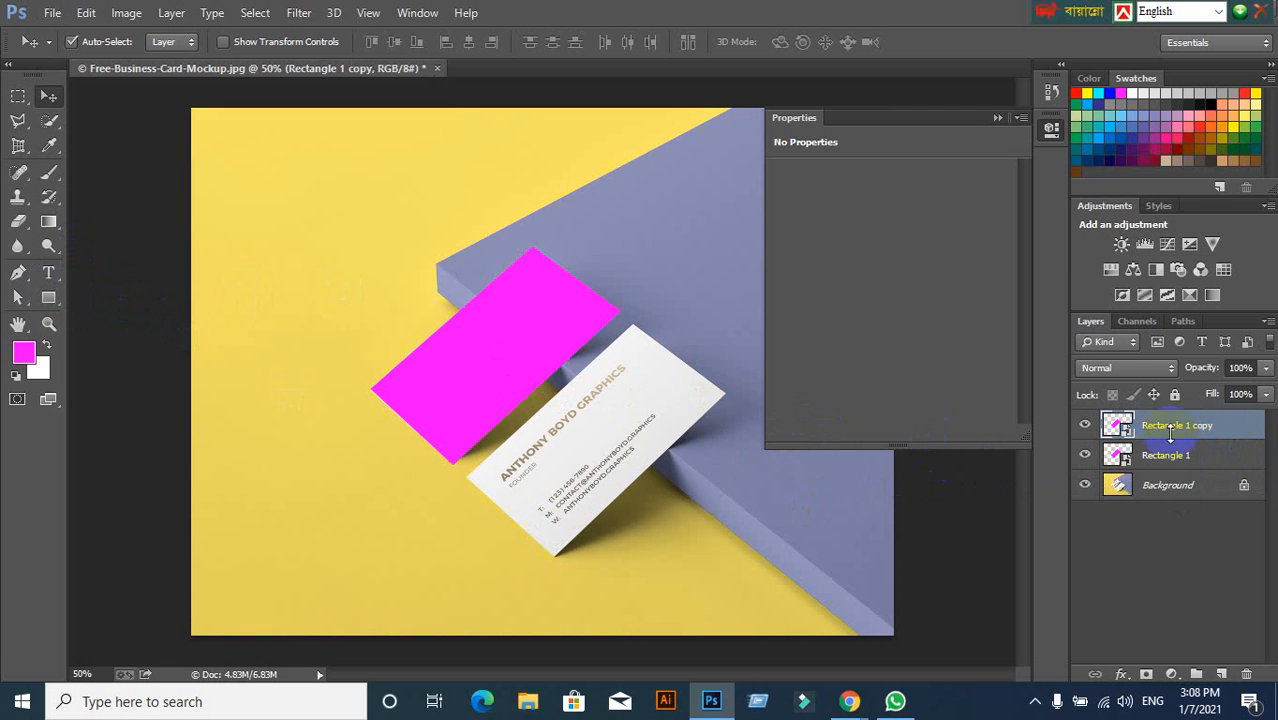
{"action": "left_click_drag", "start_coordinate": [489, 336], "coordinate": [615, 427]}
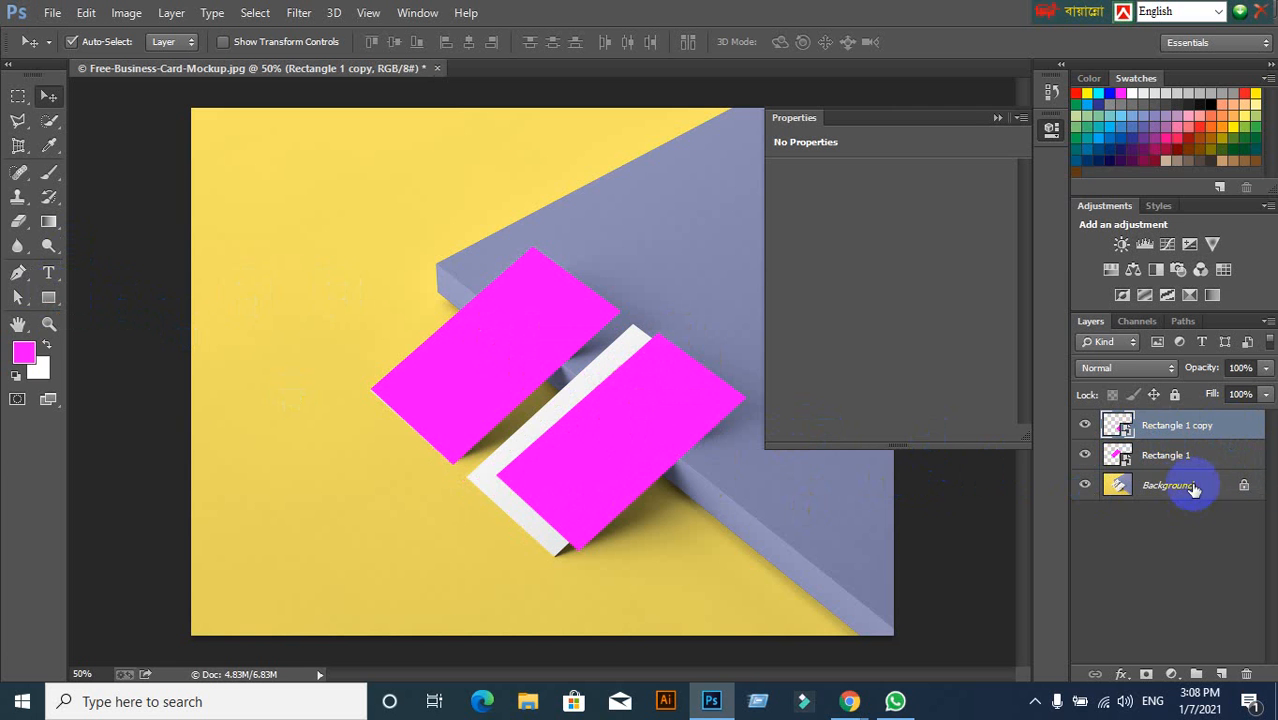
{"action": "double_click", "coordinate": [1130, 428]}
{"action": "left_click", "coordinate": [716, 314]}
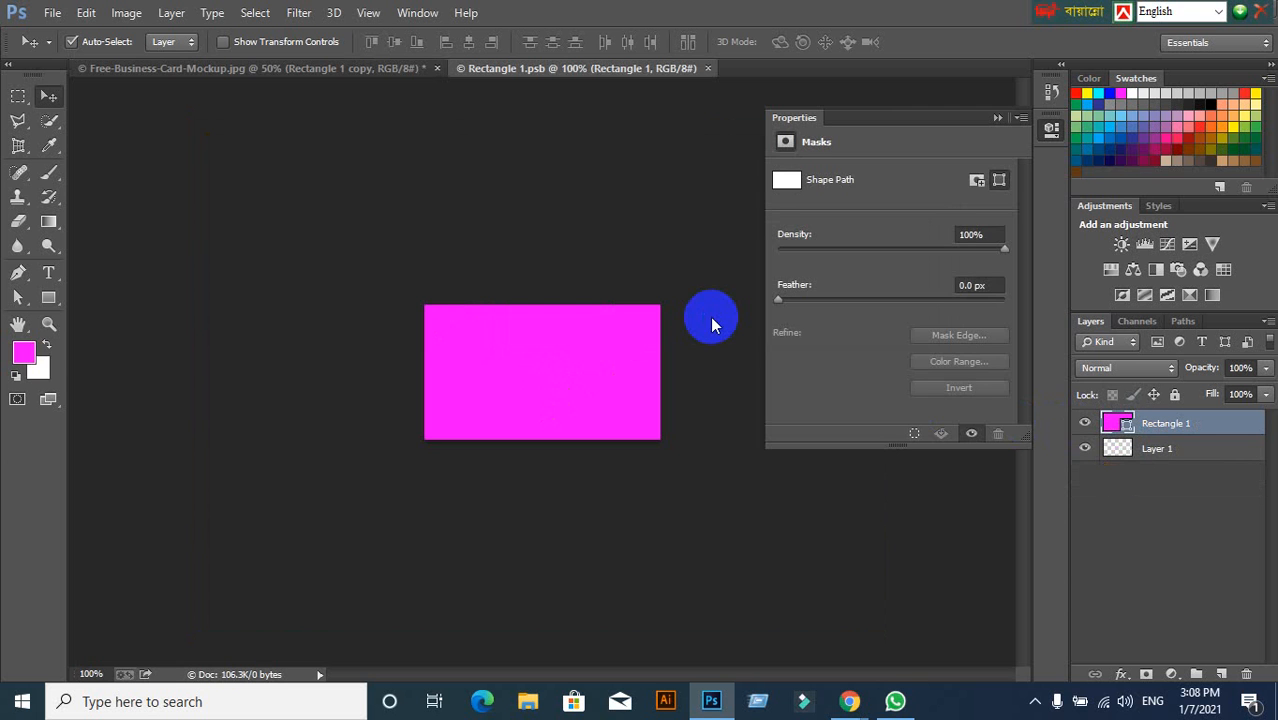
{"action": "left_click", "coordinate": [708, 69]}
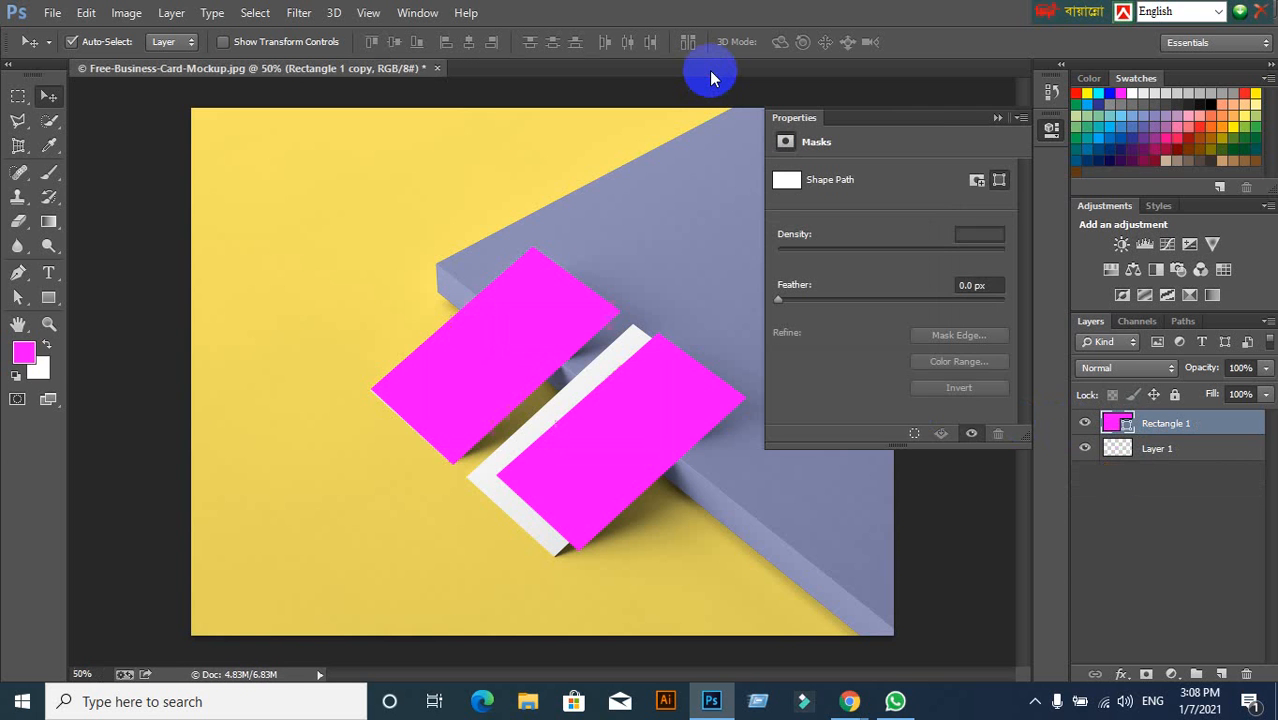
{"action": "key", "text": "Delete"}
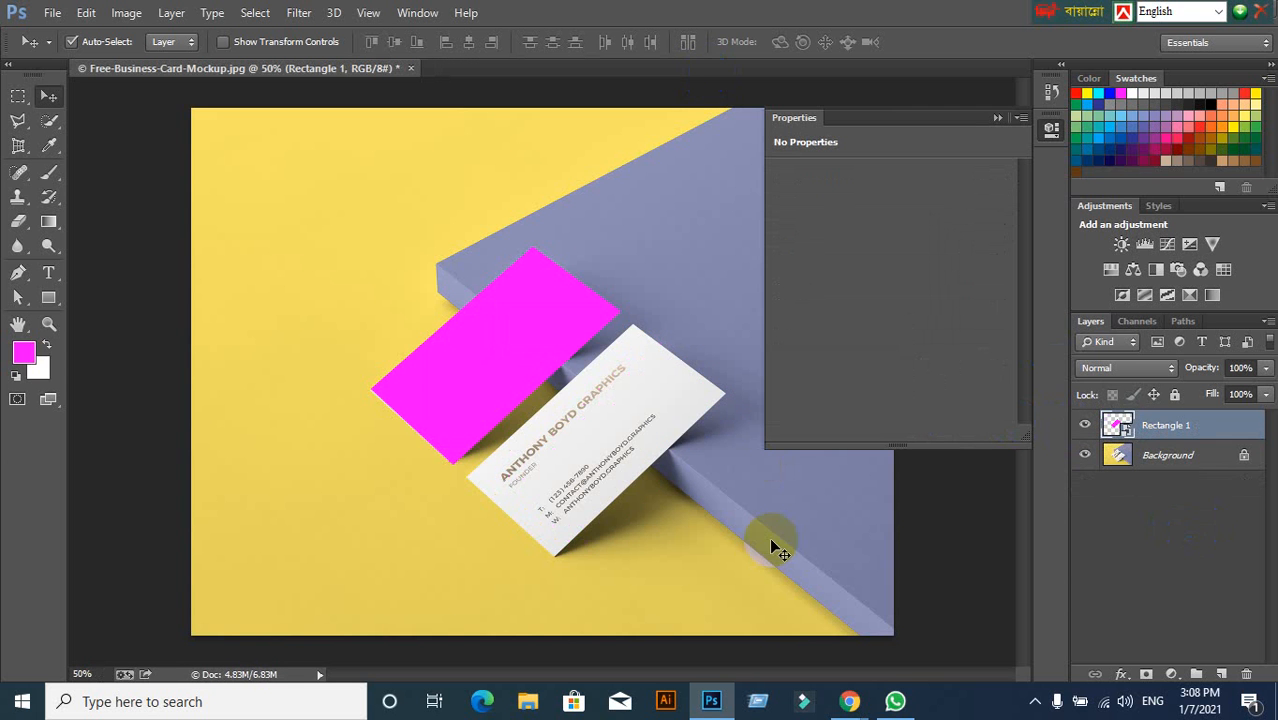
Create a second magenta rectangle, 3.5 in wide and 2 in high, overlapping the white contact card.
{"action": "left_click", "coordinate": [48, 297]}
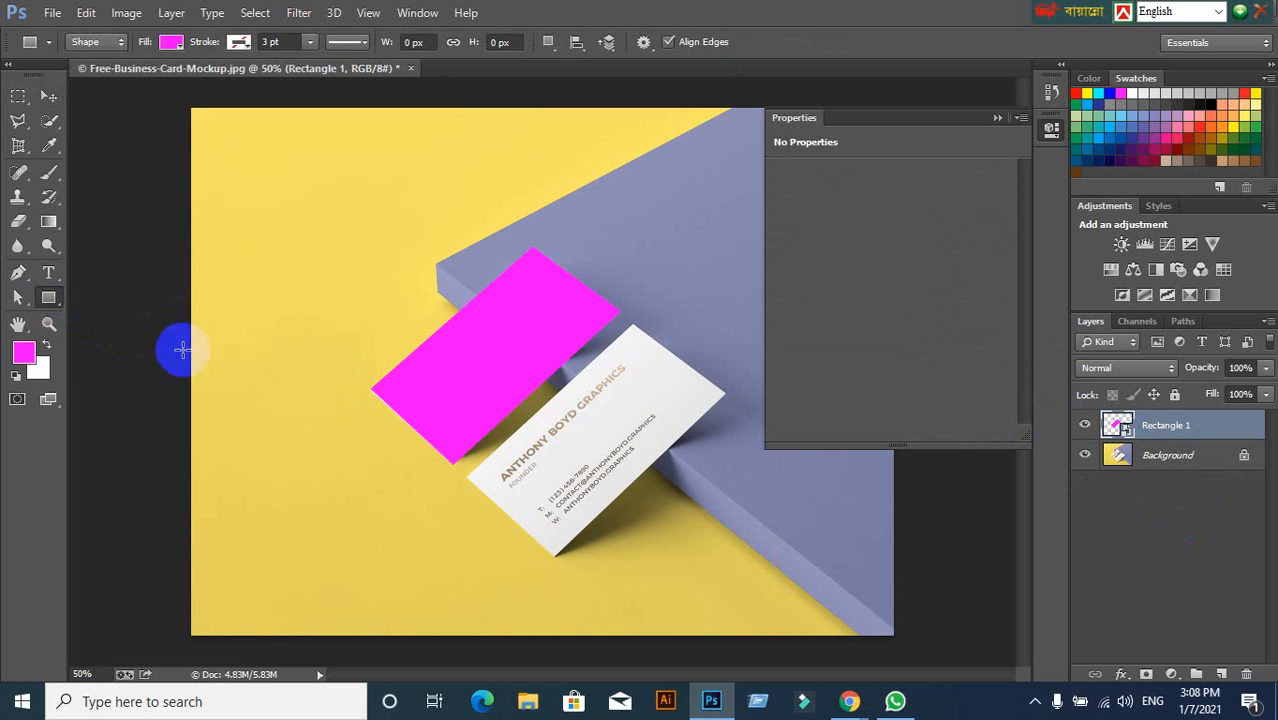
{"action": "left_click", "coordinate": [417, 411]}
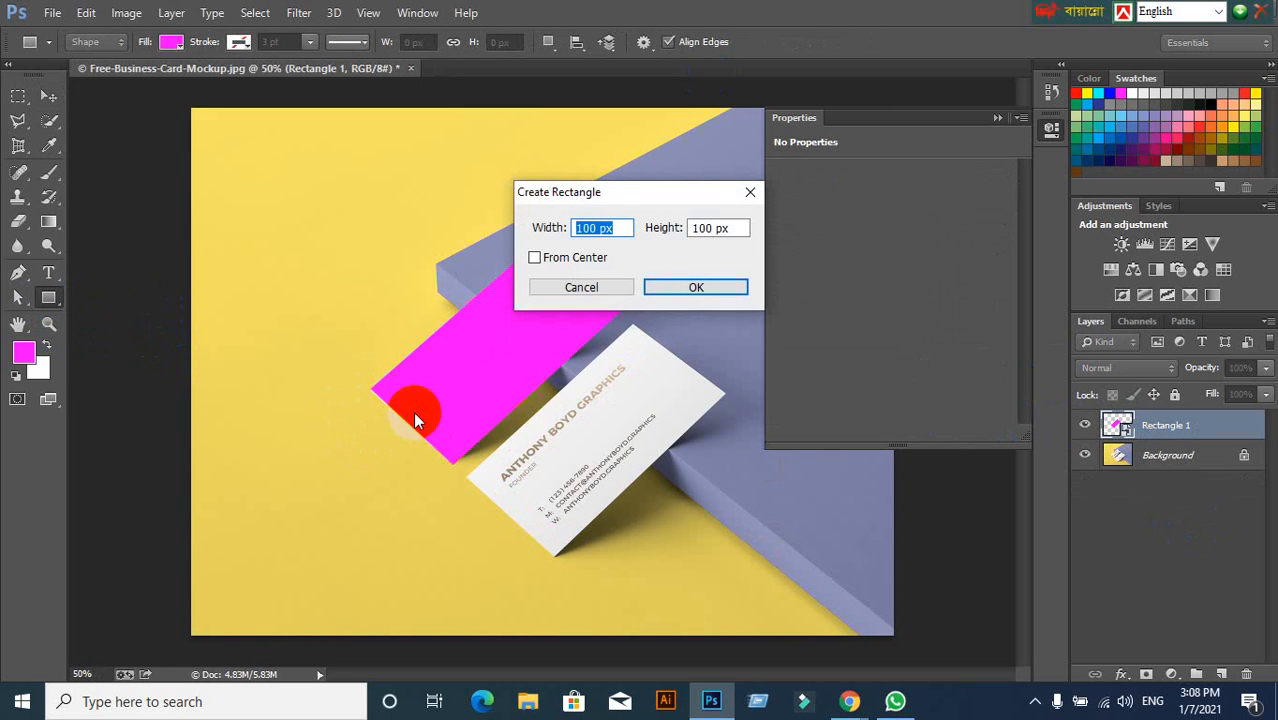
{"action": "type", "text": "3.5"}
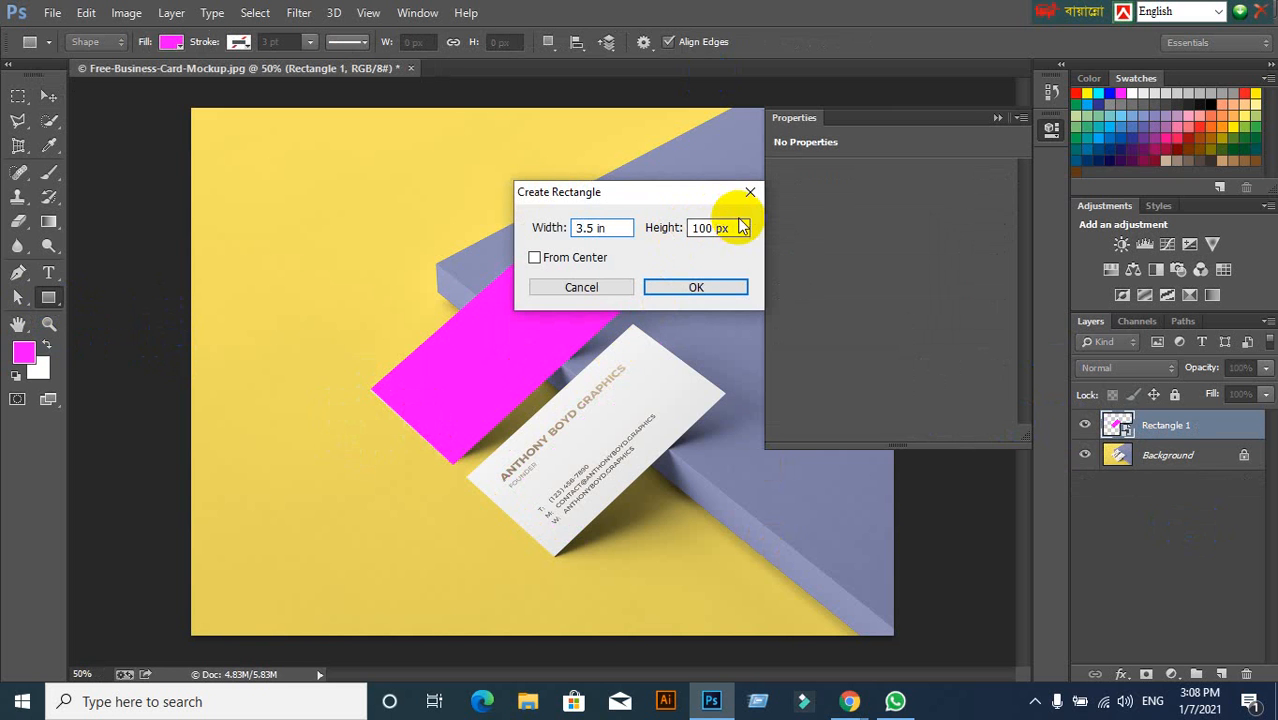
{"action": "left_click_drag", "start_coordinate": [738, 228], "coordinate": [663, 245]}
{"action": "type", "text": "2"}
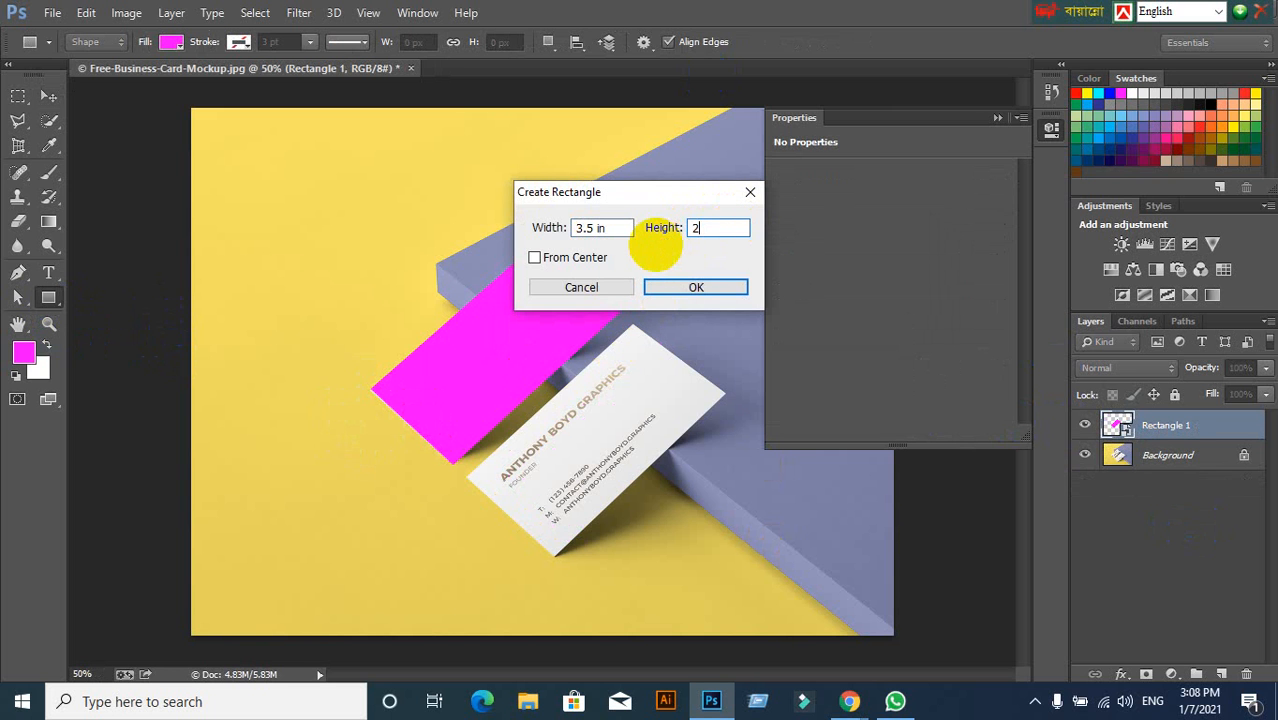
{"action": "type", "text": " in"}
{"action": "left_click", "coordinate": [697, 288]}
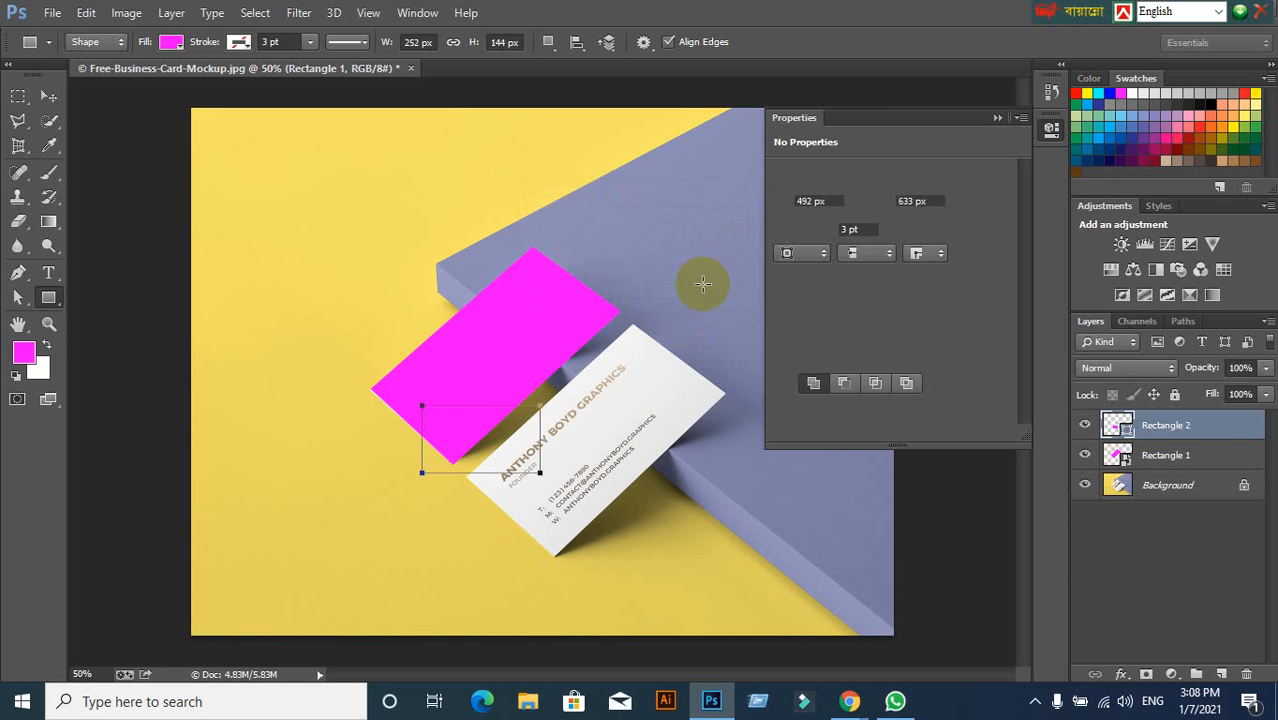
Convert the Rectangle 2 layer to a smart object and move it over the white contact card.
{"action": "left_click", "coordinate": [48, 96]}
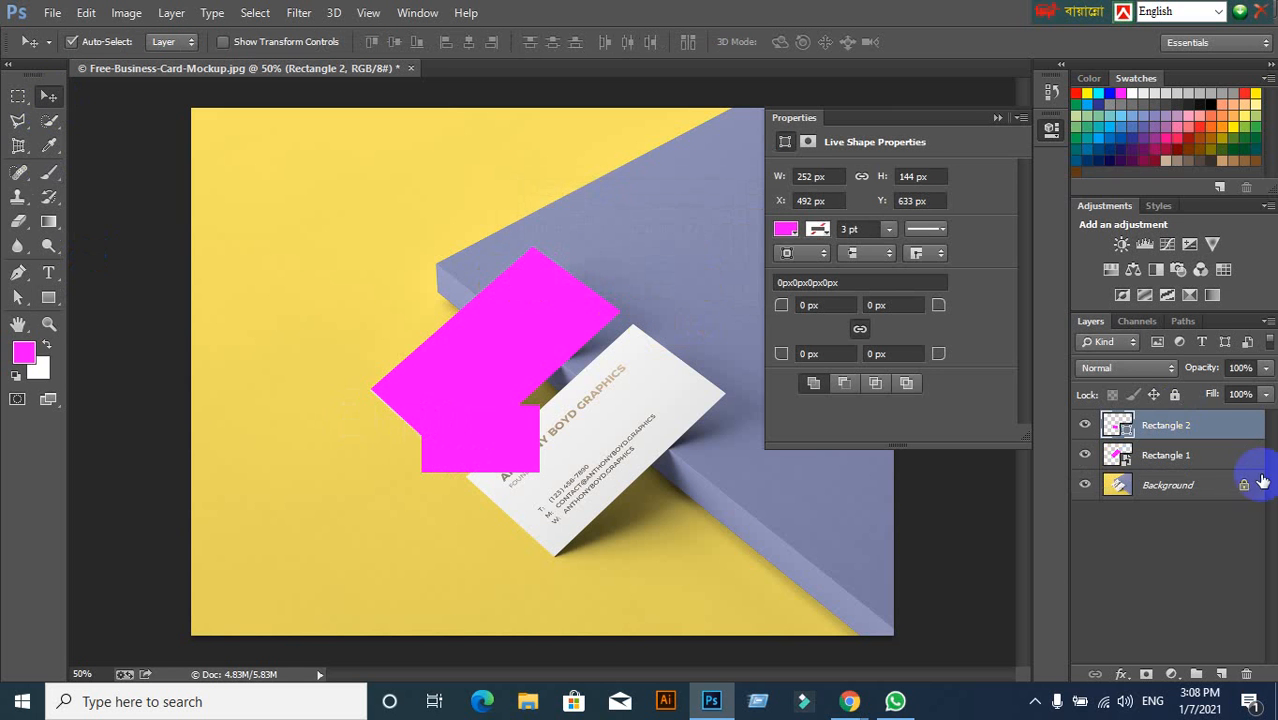
{"action": "right_click", "coordinate": [1218, 428]}
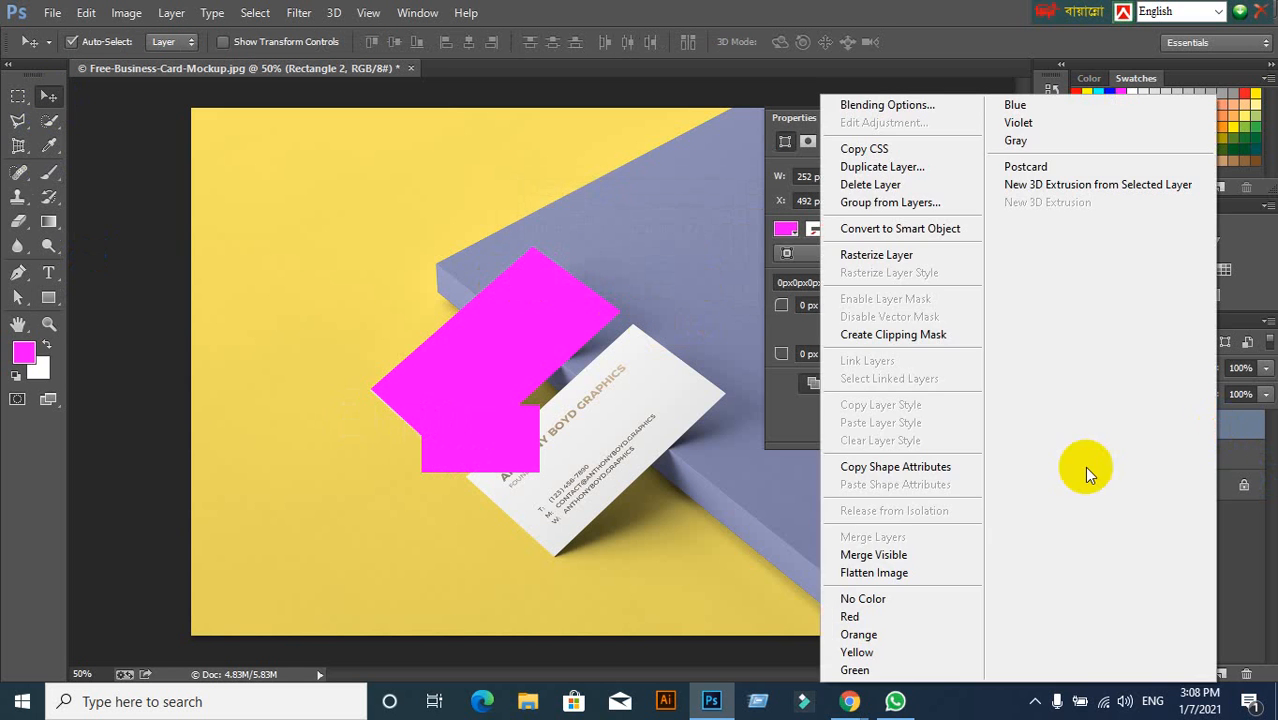
{"action": "left_click", "coordinate": [892, 240]}
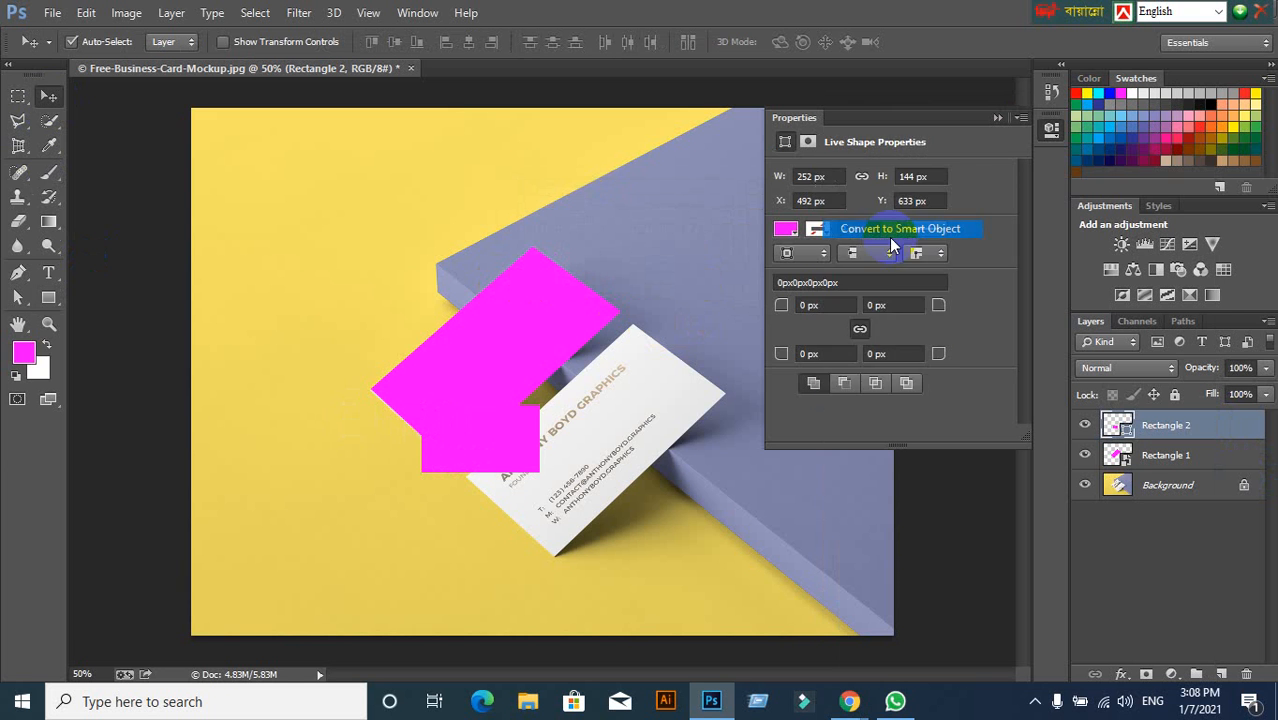
{"action": "left_click_drag", "start_coordinate": [499, 448], "coordinate": [618, 448]}
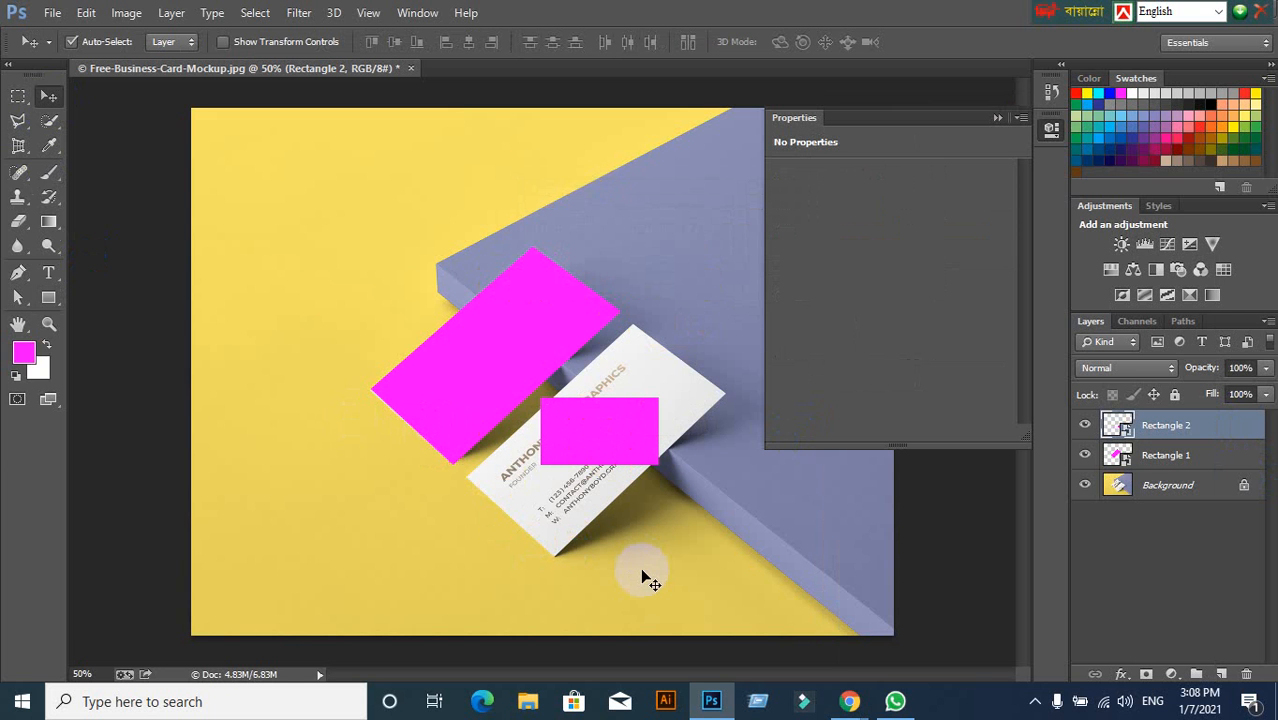
Distort the Rectangle 2 smart object so its four corners match the white contact card's corners.
{"action": "key", "text": "ctrl+t"}
{"action": "right_click", "coordinate": [604, 443]}
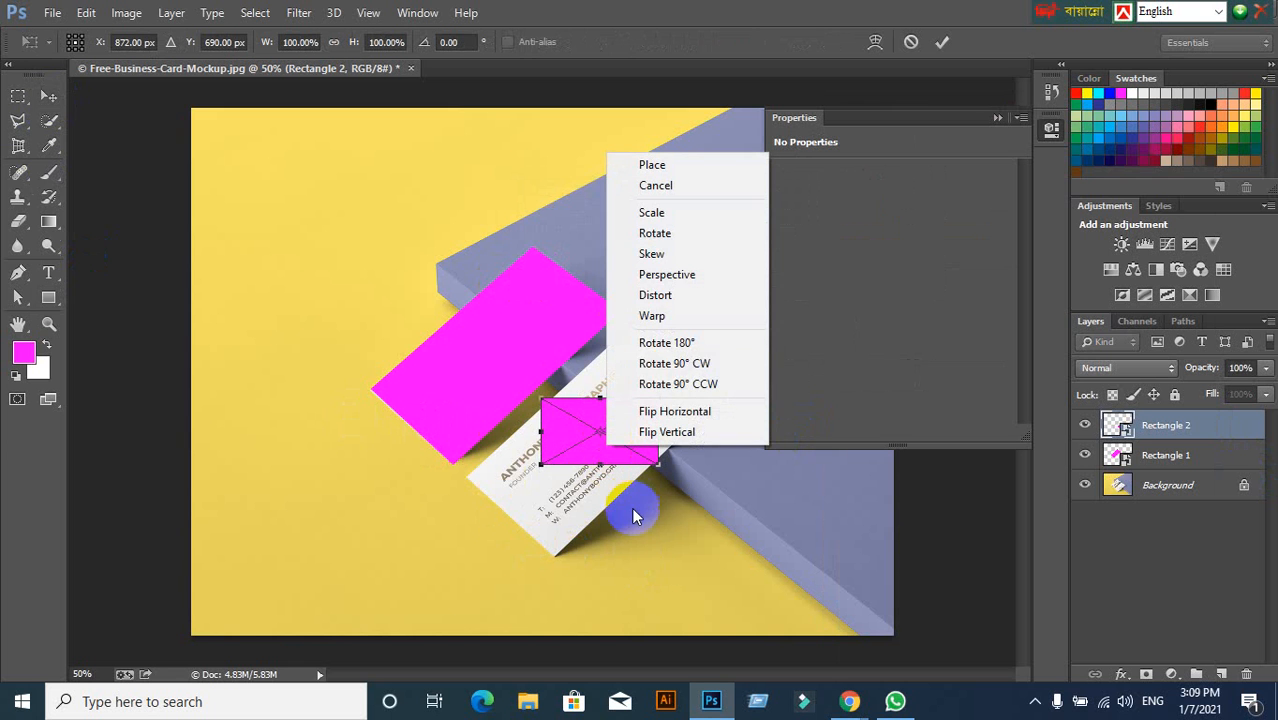
{"action": "left_click", "coordinate": [656, 296]}
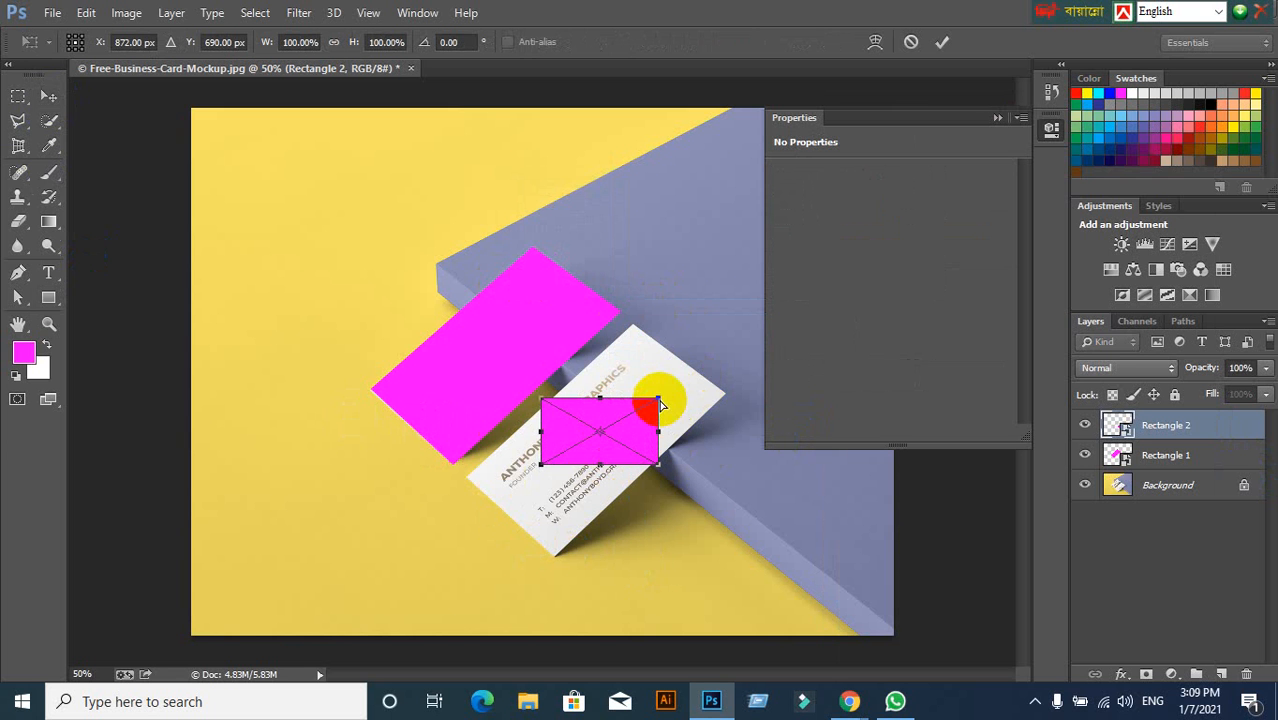
{"action": "left_click_drag", "start_coordinate": [660, 403], "coordinate": [635, 326]}
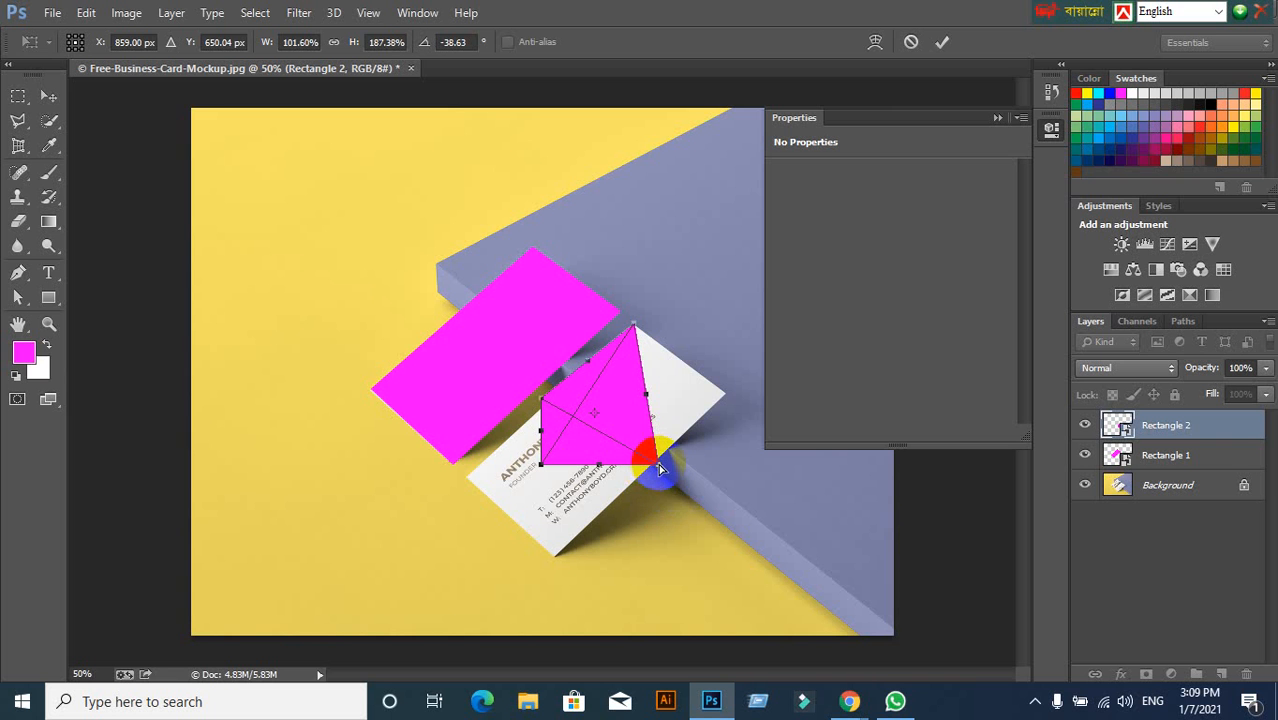
{"action": "left_click_drag", "start_coordinate": [659, 467], "coordinate": [731, 393]}
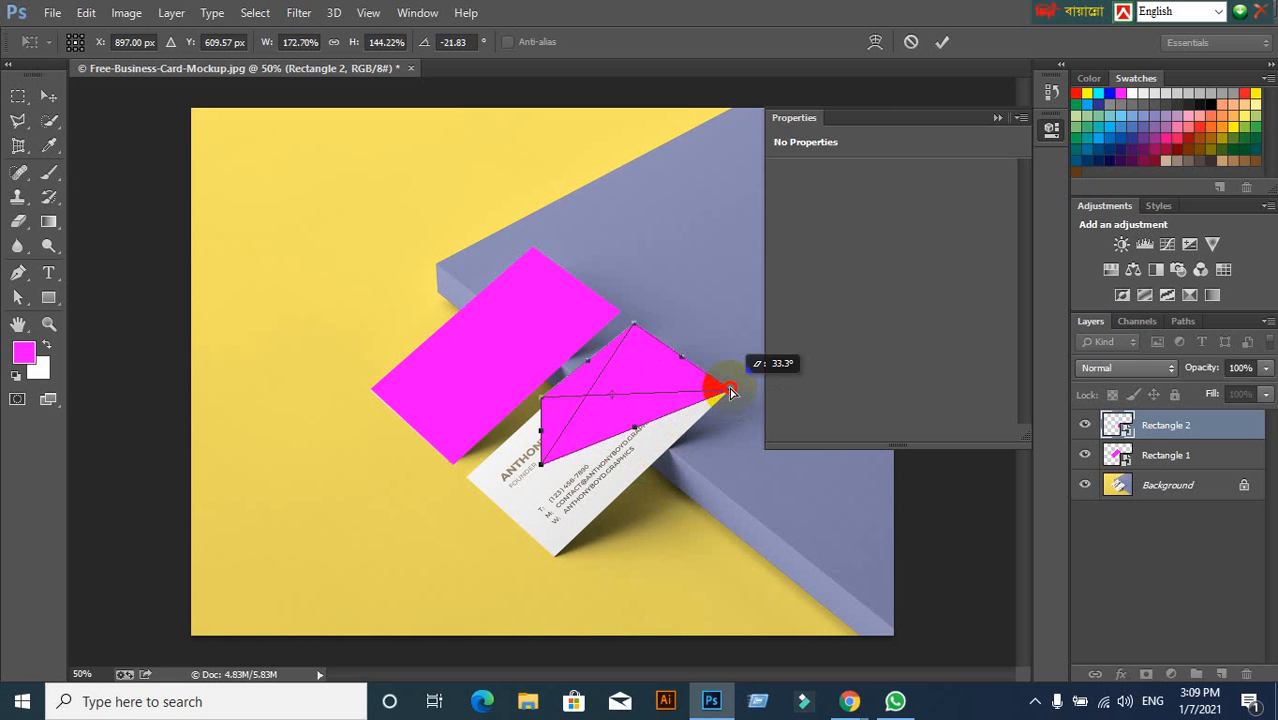
{"action": "left_click_drag", "start_coordinate": [731, 393], "coordinate": [731, 393]}
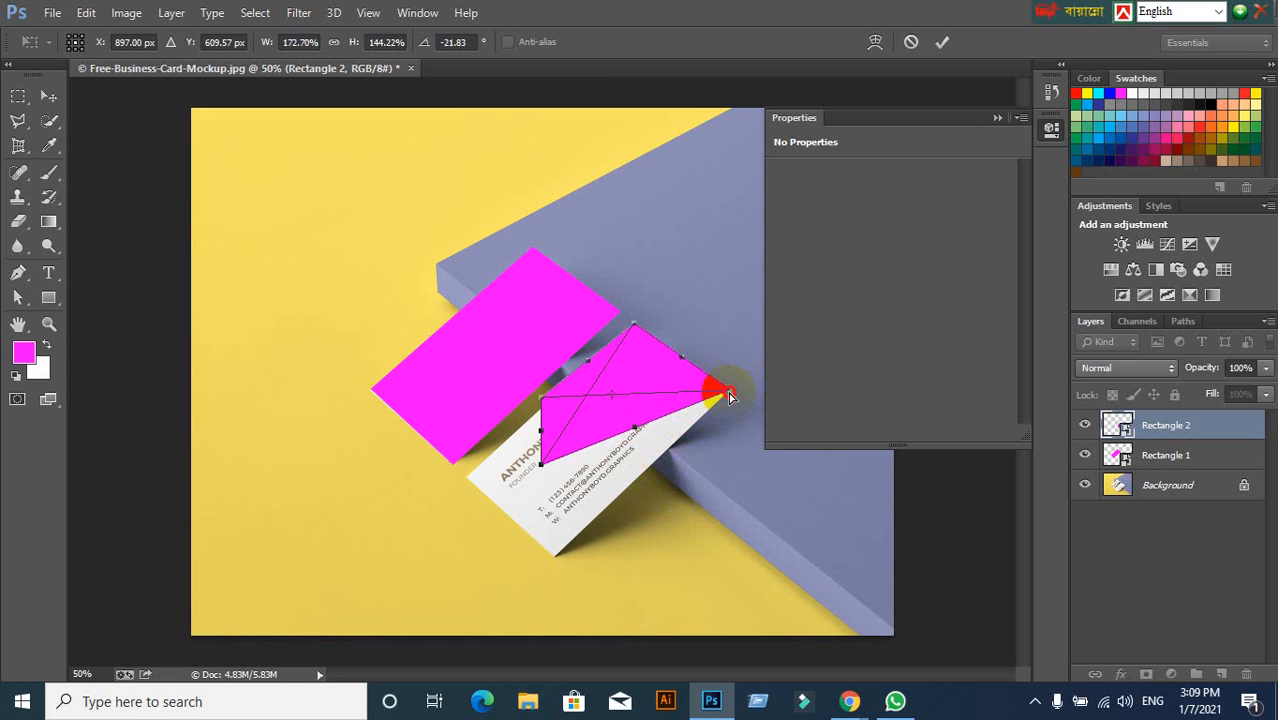
{"action": "left_click_drag", "start_coordinate": [729, 397], "coordinate": [725, 392]}
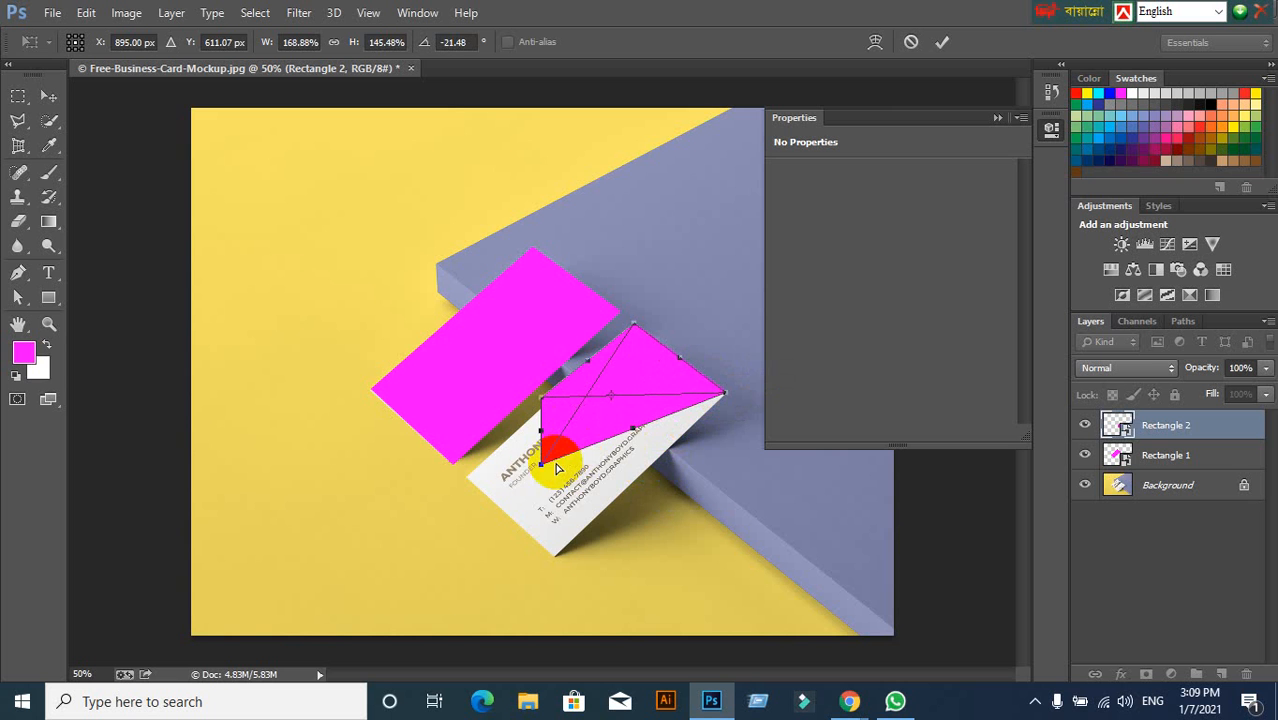
{"action": "left_click_drag", "start_coordinate": [543, 467], "coordinate": [558, 563]}
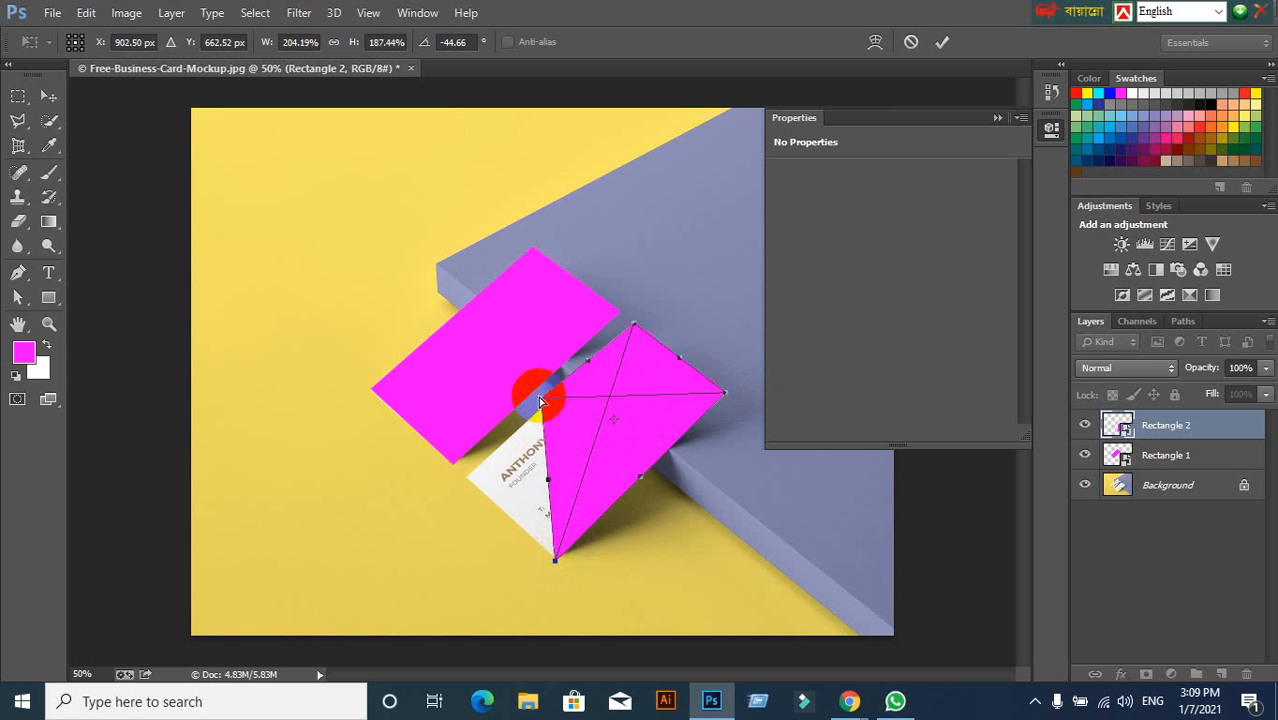
{"action": "left_click_drag", "start_coordinate": [541, 405], "coordinate": [466, 474]}
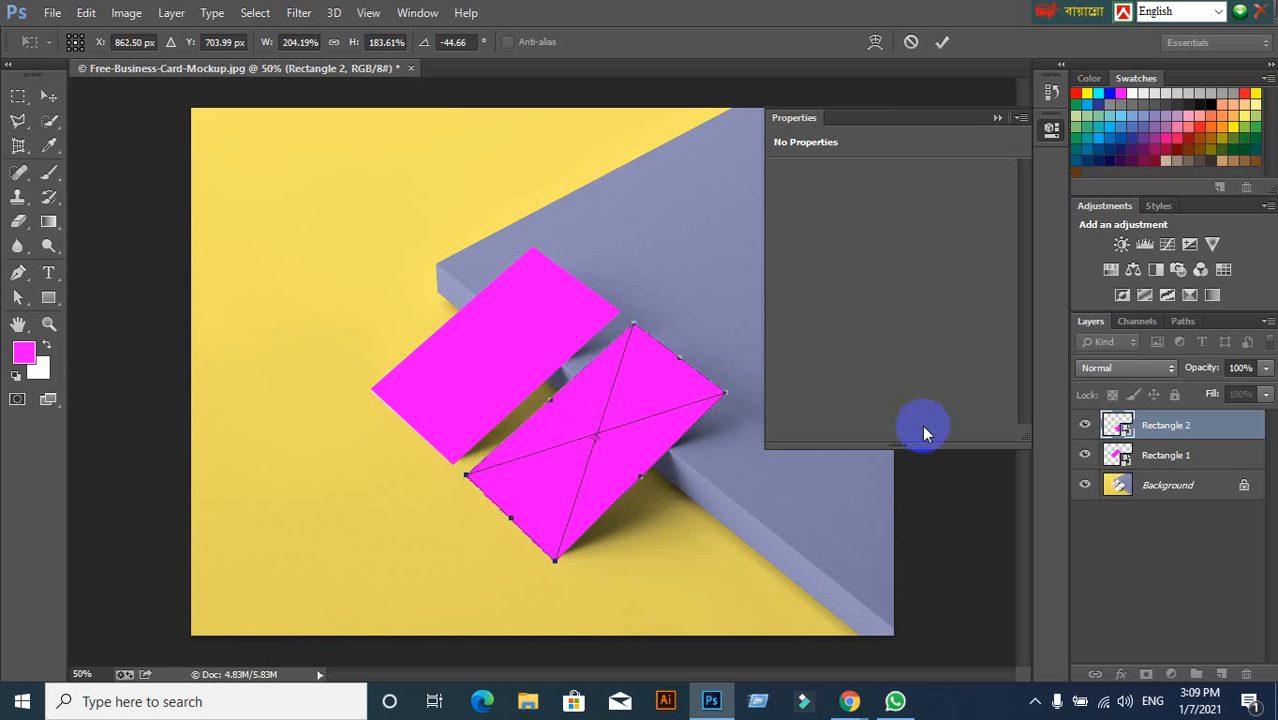
{"action": "left_click", "coordinate": [943, 42]}
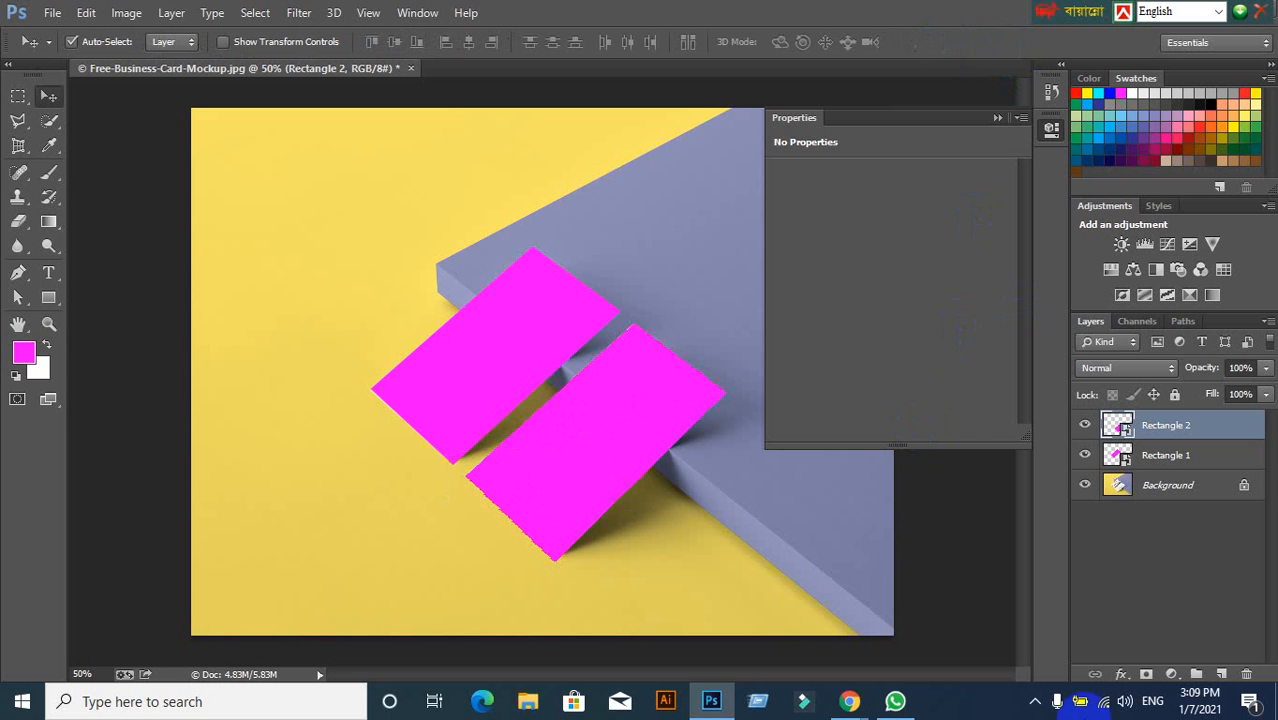
Refine the distortion of Rectangle 2 by nudging its rightmost corner onto the white card's corner.
{"action": "left_click", "coordinate": [608, 505]}
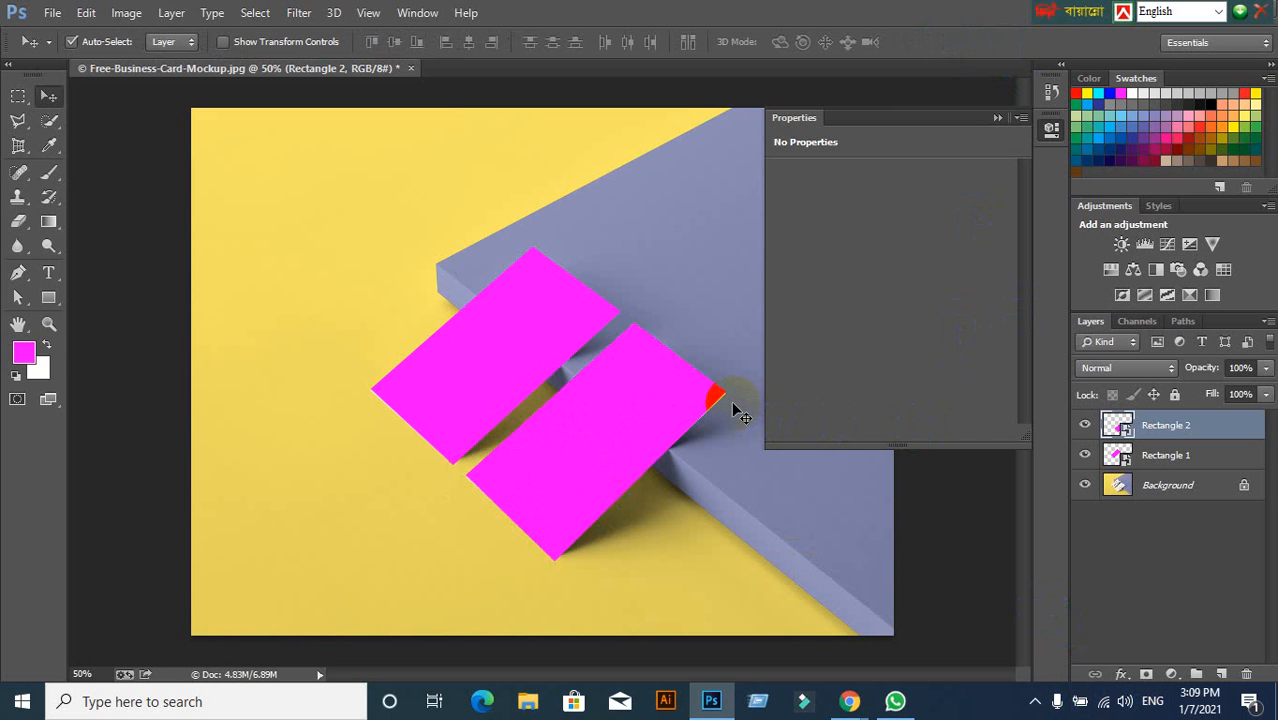
{"action": "key", "text": "ctrl+t"}
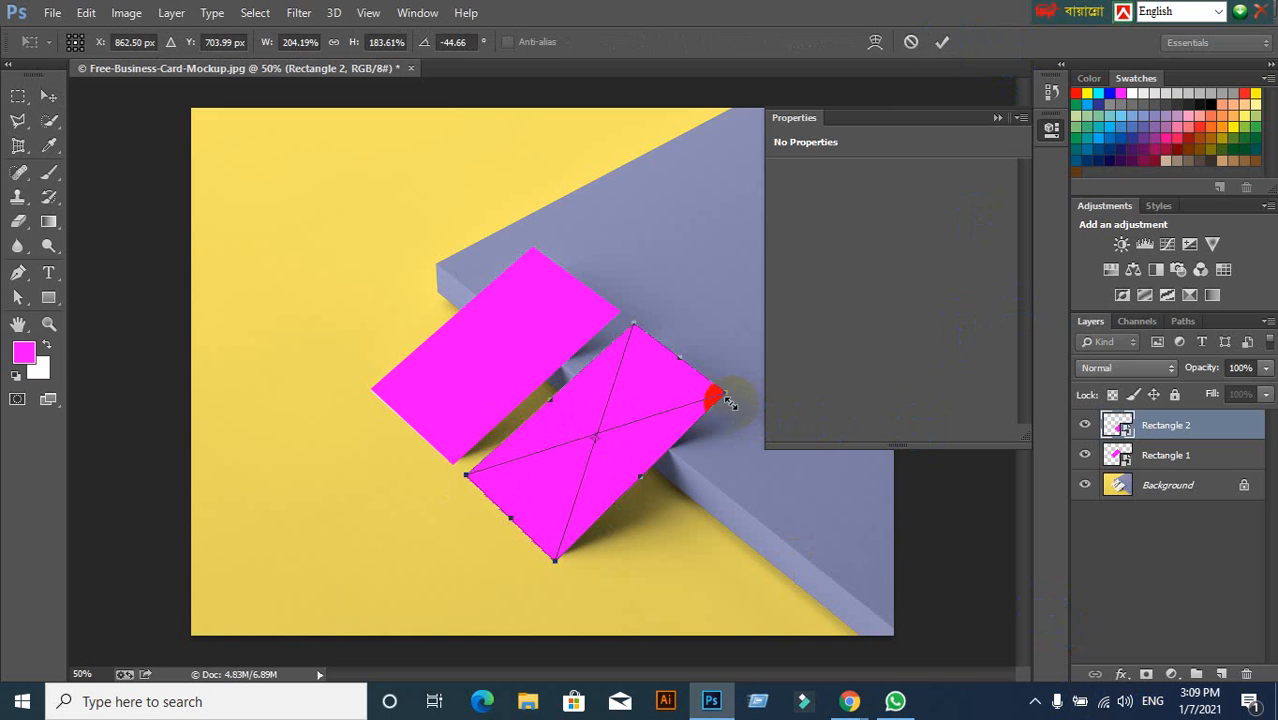
{"action": "right_click", "coordinate": [650, 394]}
{"action": "left_click", "coordinate": [700, 243]}
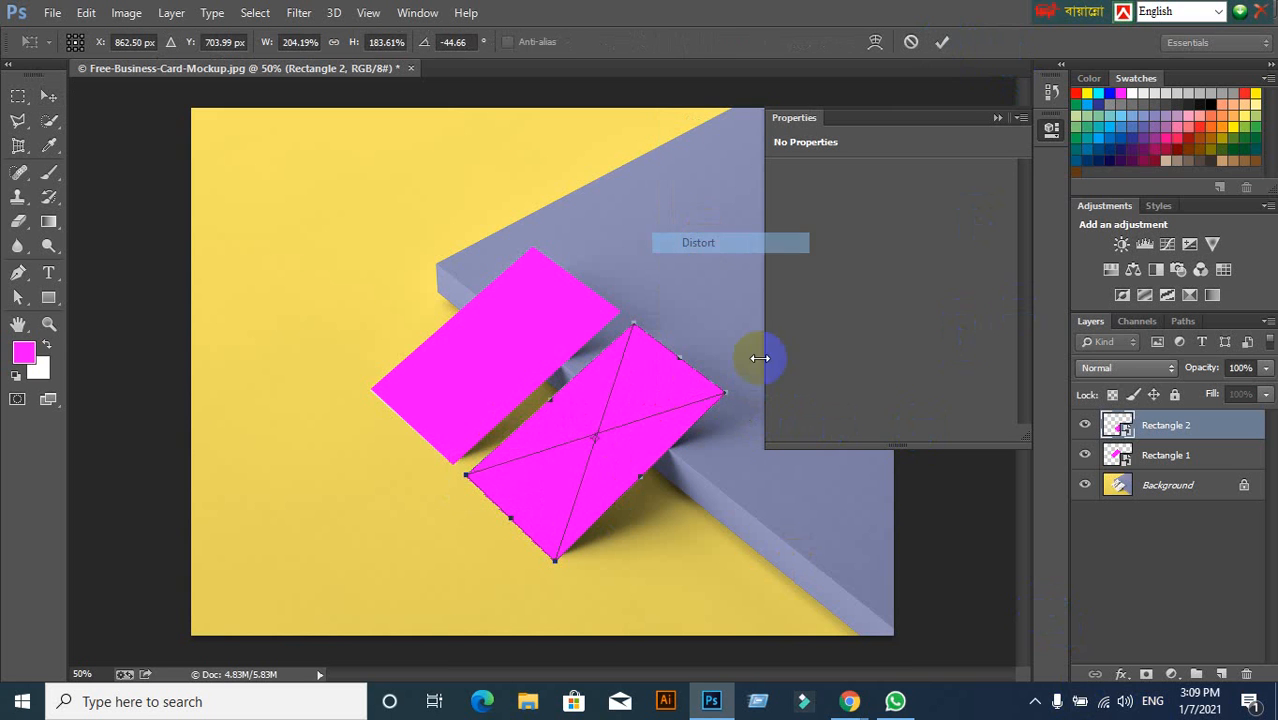
{"action": "left_click_drag", "start_coordinate": [725, 396], "coordinate": [727, 396]}
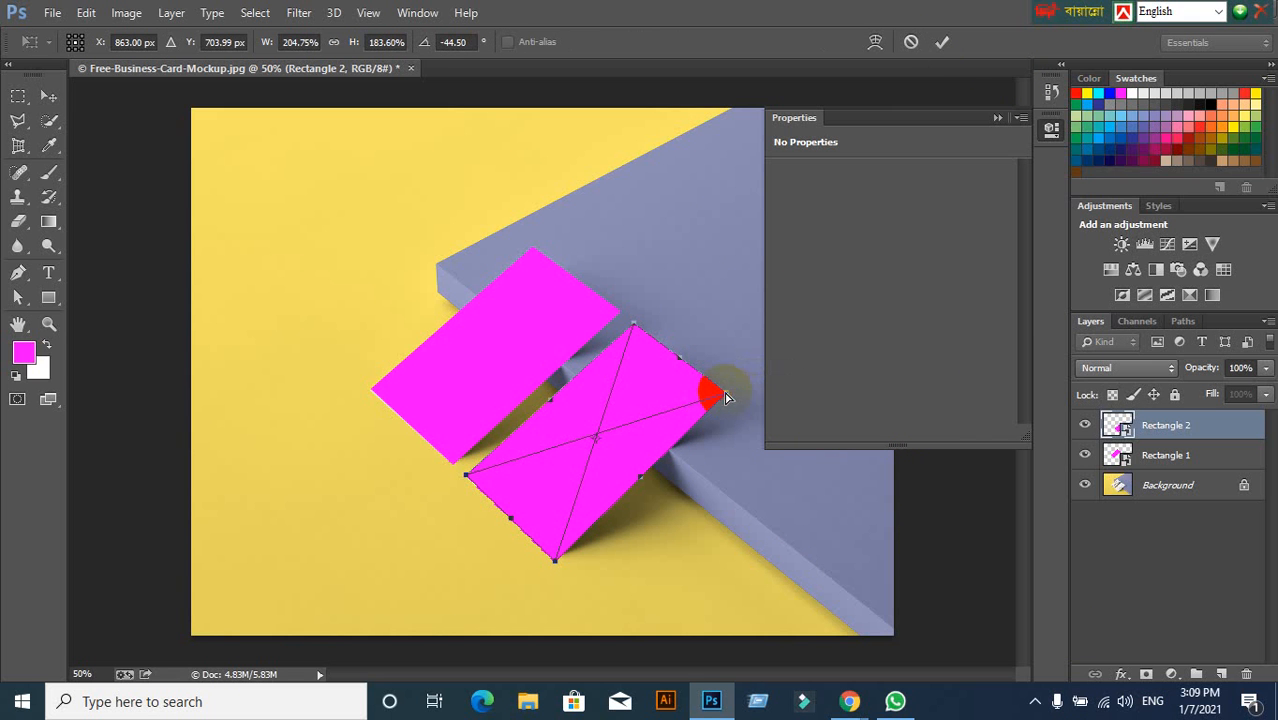
{"action": "left_click", "coordinate": [944, 43]}
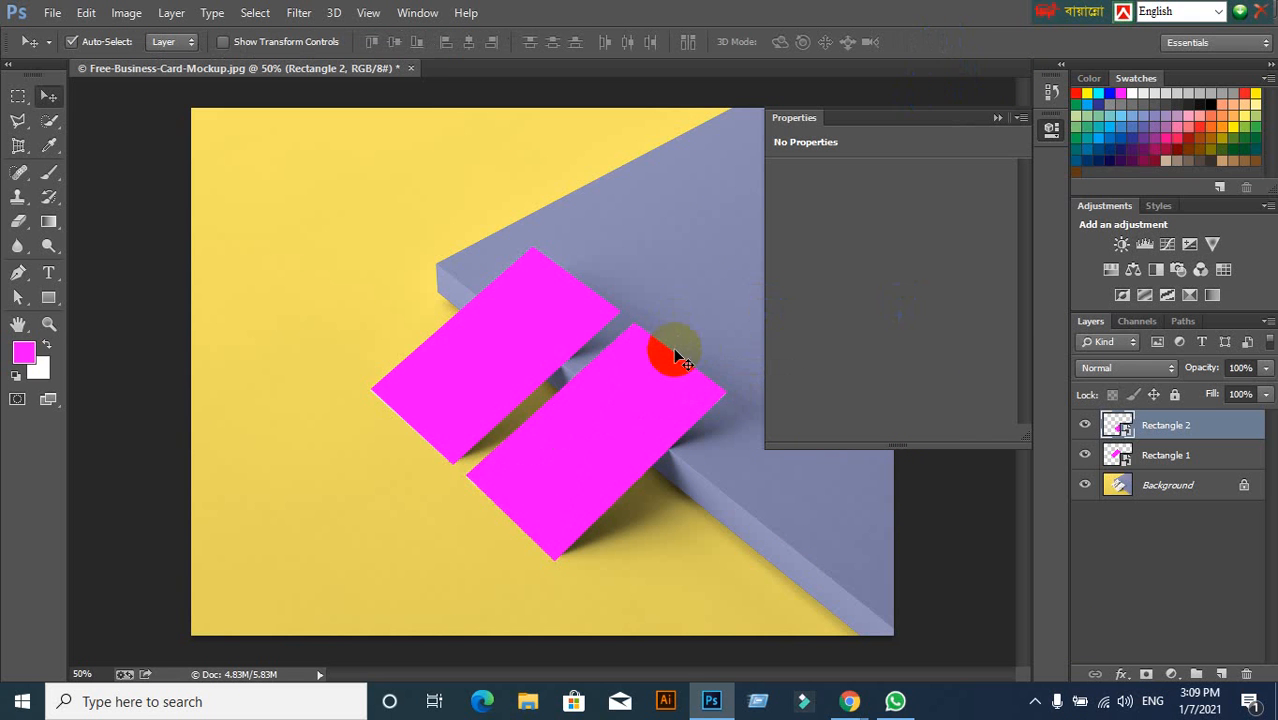
Collapse the shape properties and save the mockup to the Desktop as Free-Business-Card-Mockup in Photoshop format with Maximize Compatibility on.
{"action": "scroll", "coordinate": [674, 350], "scroll_direction": "down", "scroll_amount": 1}
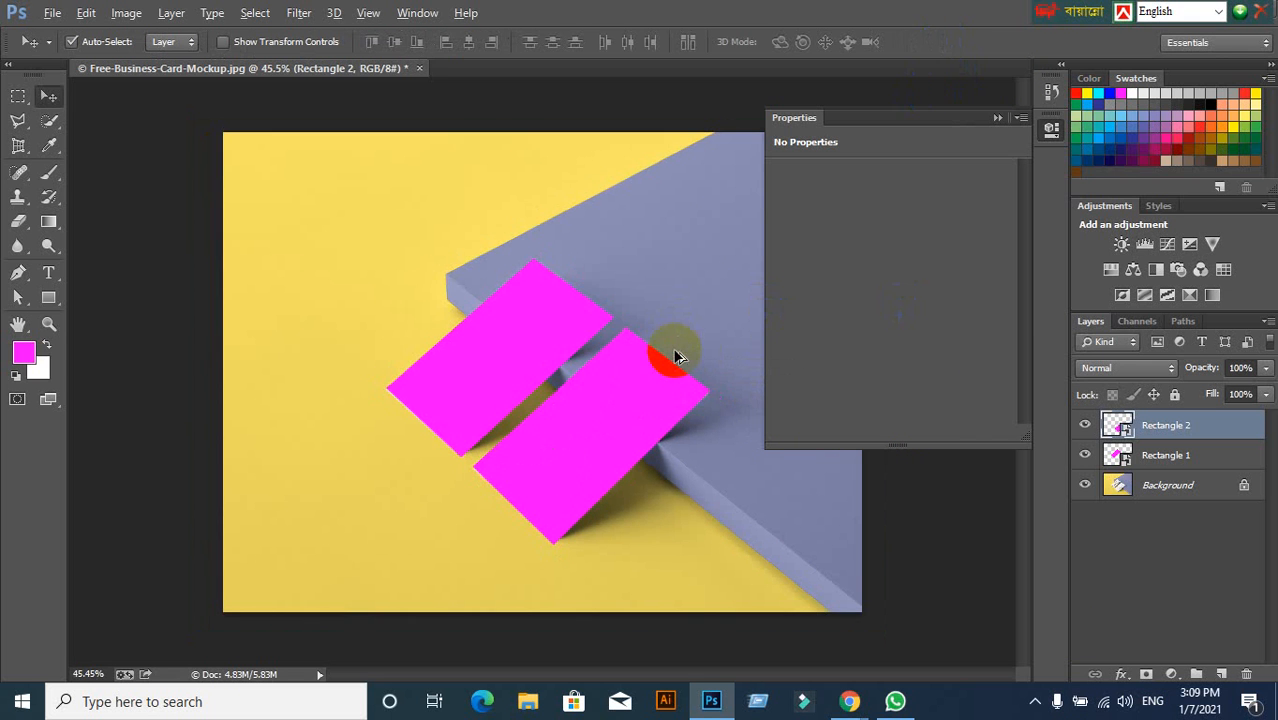
{"action": "left_click", "coordinate": [996, 119]}
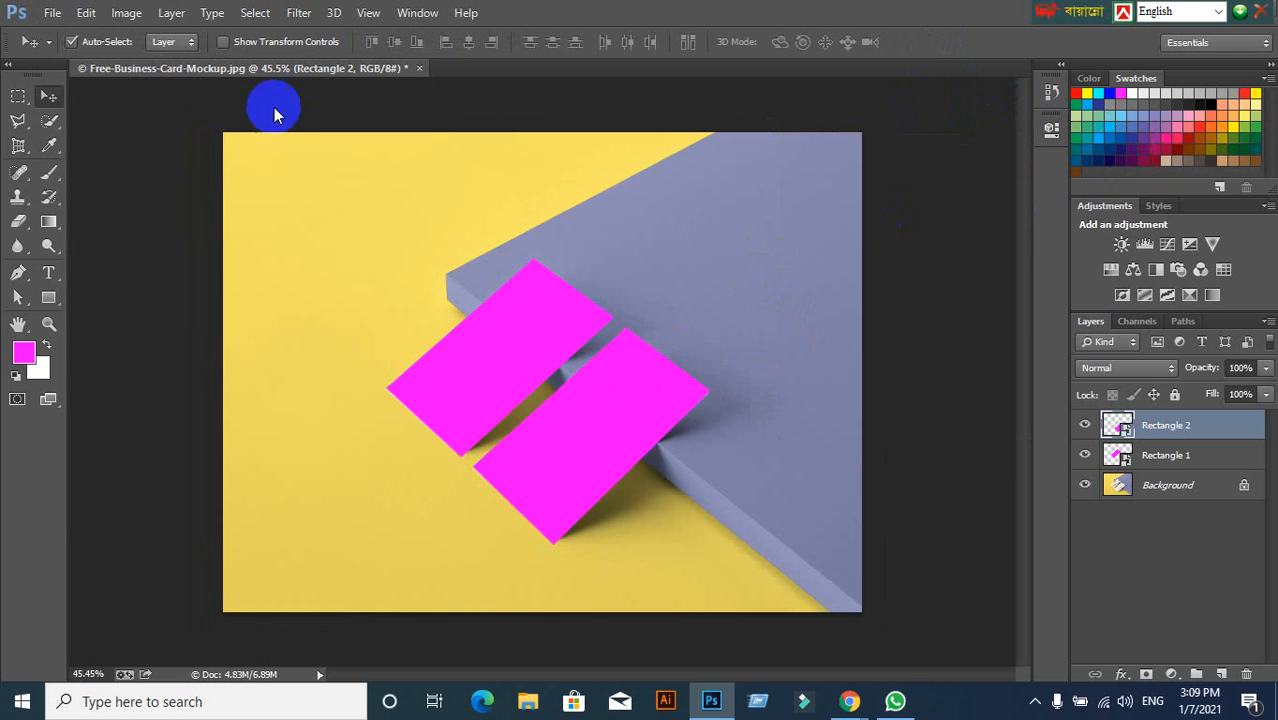
{"action": "left_click", "coordinate": [53, 14]}
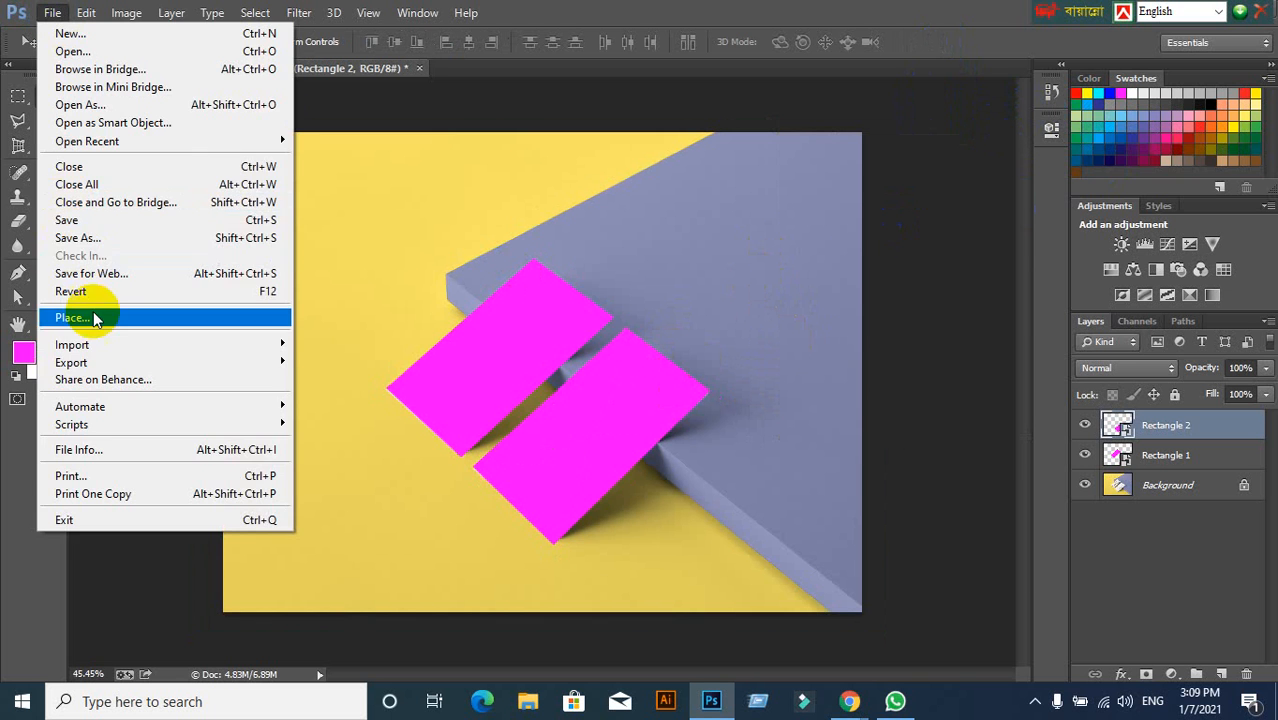
{"action": "mouse_move", "coordinate": [45, 345]}
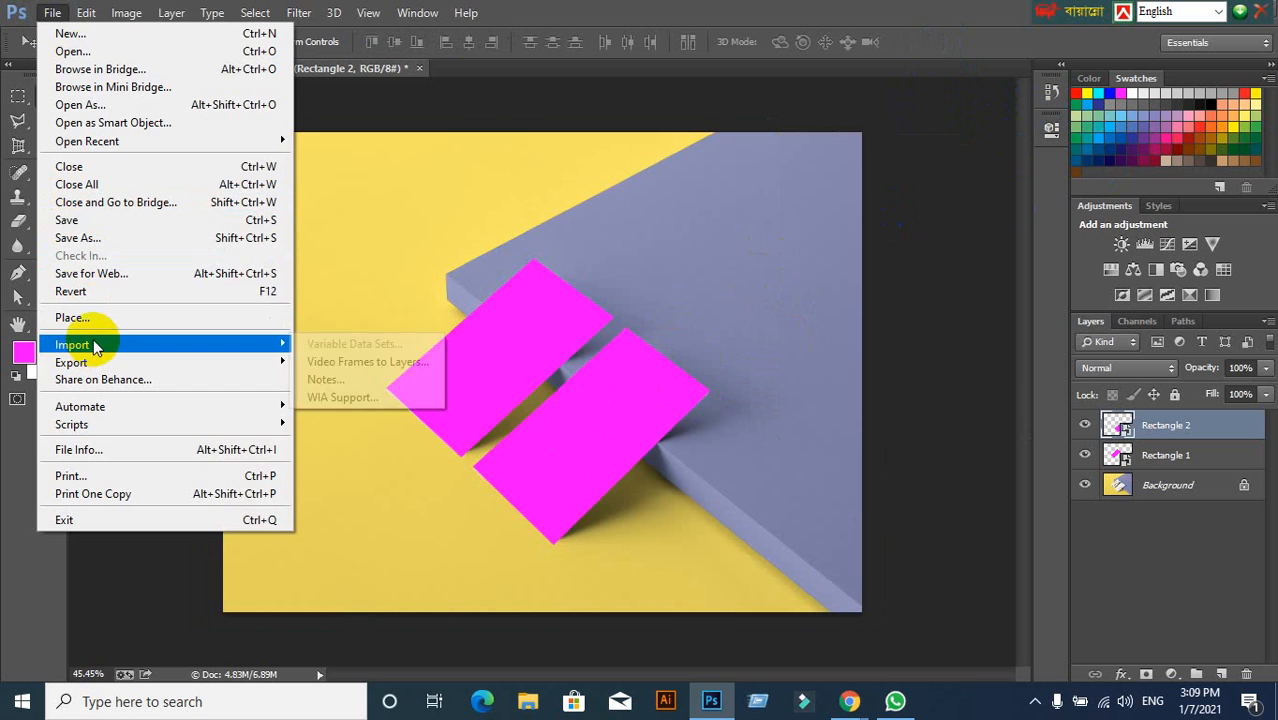
{"action": "left_click", "coordinate": [85, 240]}
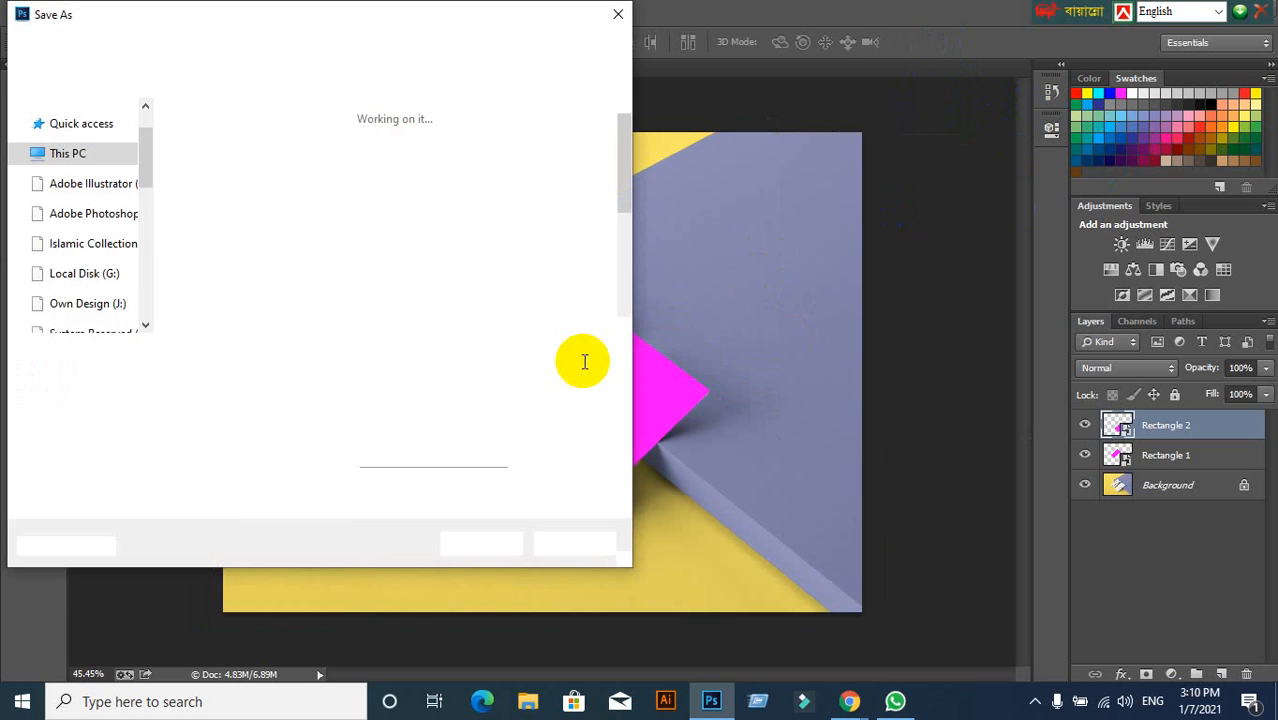
{"action": "scroll", "coordinate": [74, 148], "scroll_direction": "up", "scroll_amount": 1}
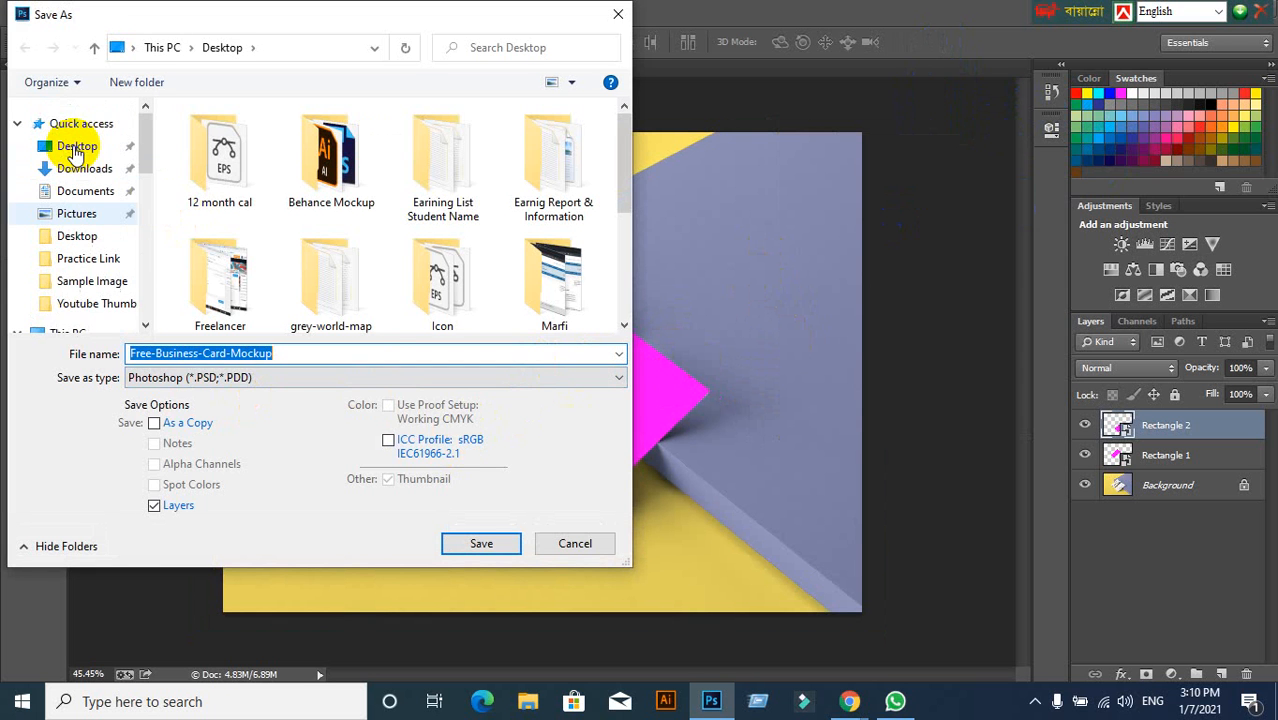
{"action": "left_click", "coordinate": [77, 146]}
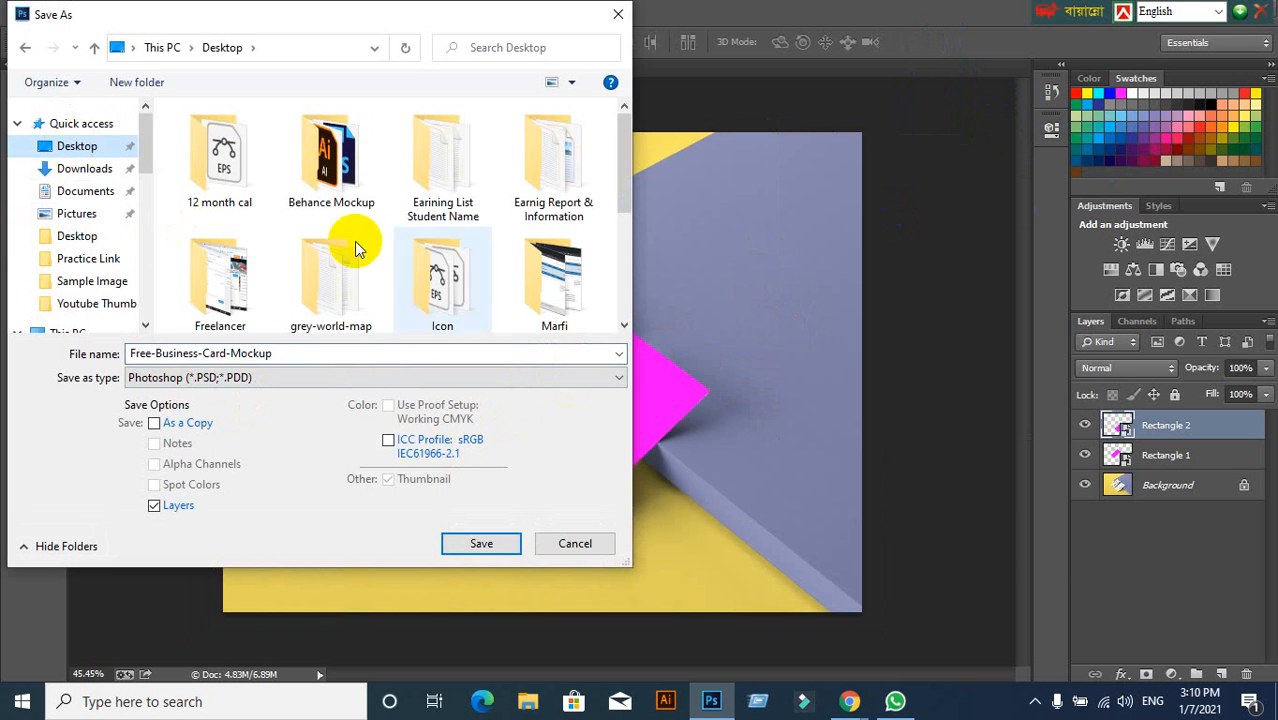
{"action": "left_click", "coordinate": [474, 543]}
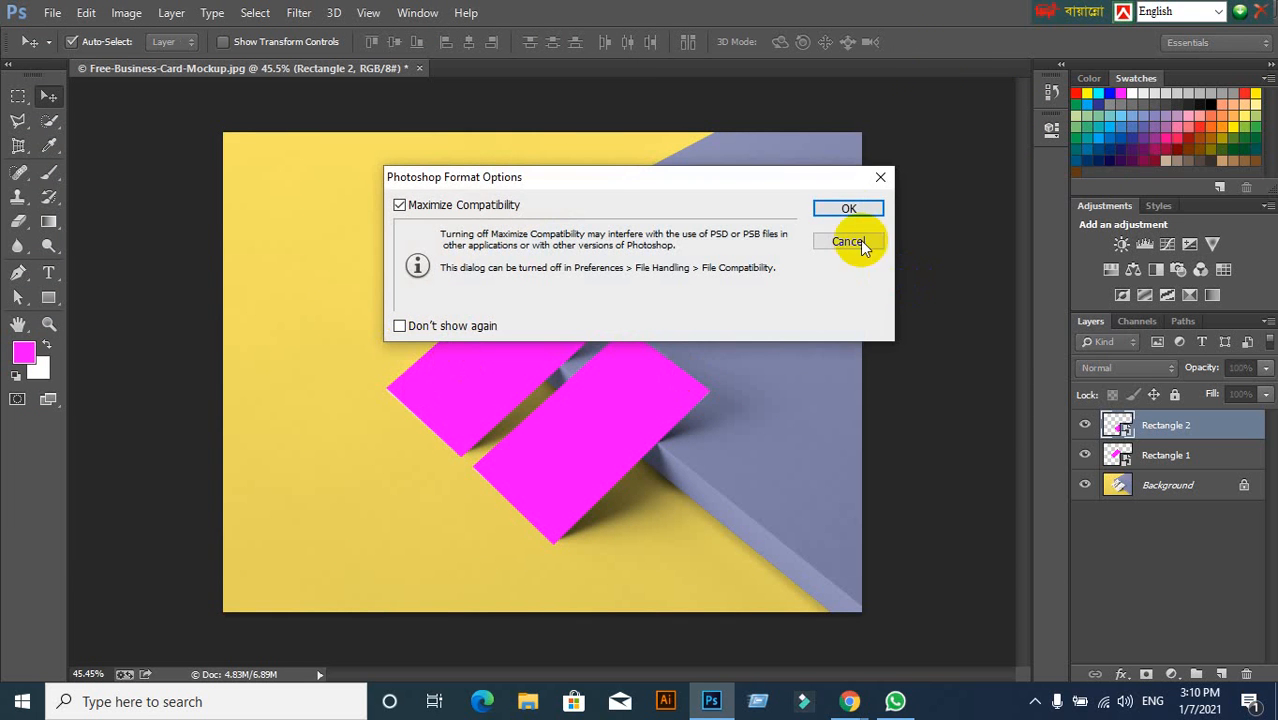
{"action": "left_click", "coordinate": [849, 208]}
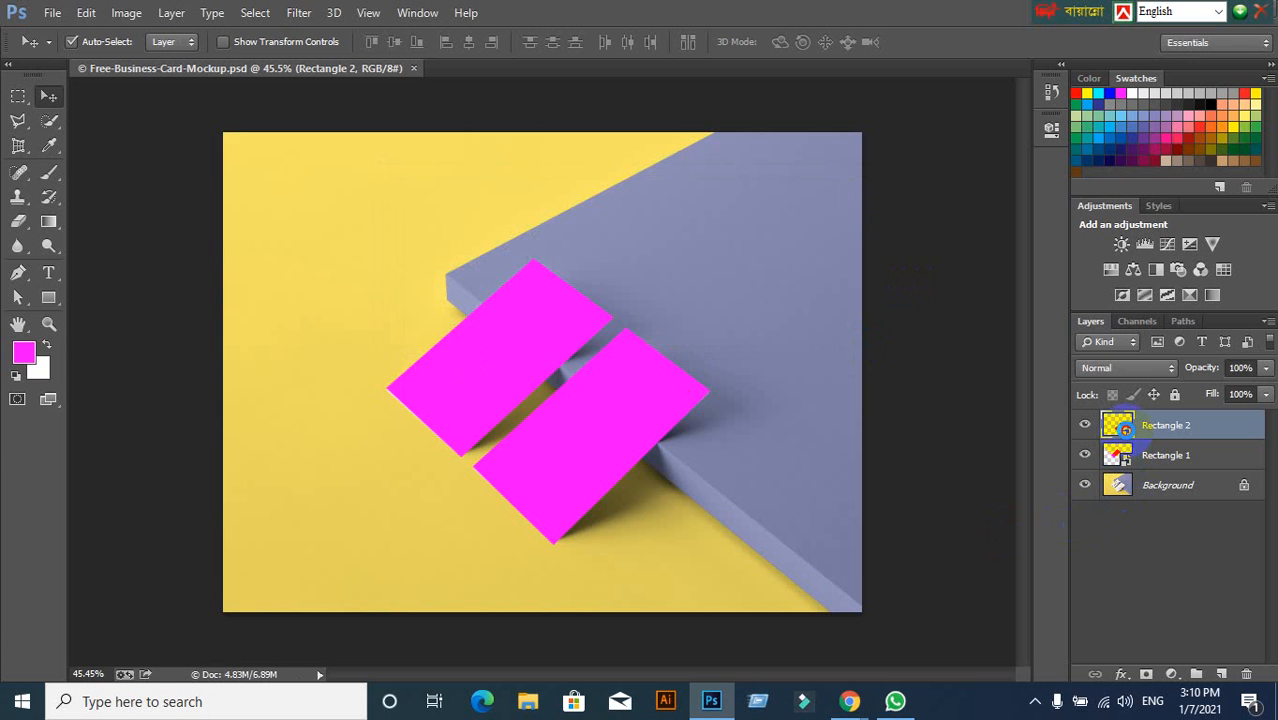
Open the contents of the Rectangle 2 smart object for editing.
{"action": "double_click", "coordinate": [1120, 427]}
{"action": "left_click", "coordinate": [722, 313]}
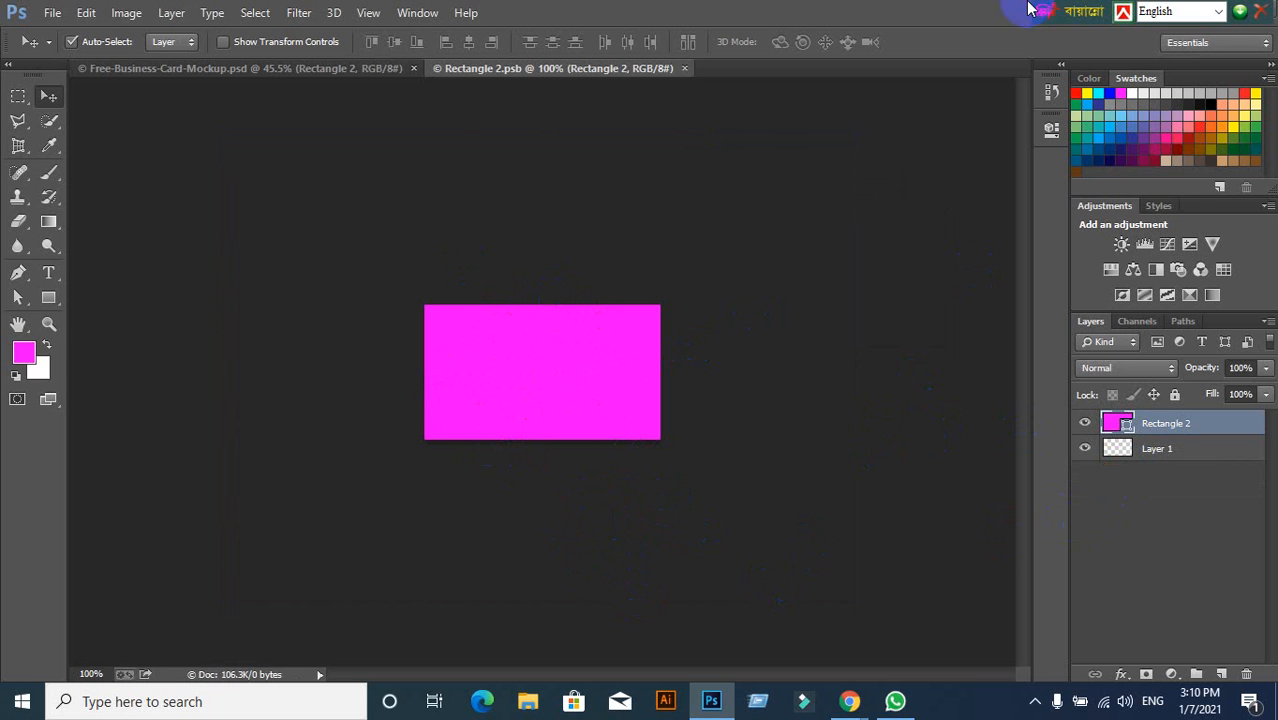
Switch to Chrome, move the floating language bar clear of the window controls, and minimize the browser.
{"action": "mouse_move", "coordinate": [848, 700]}
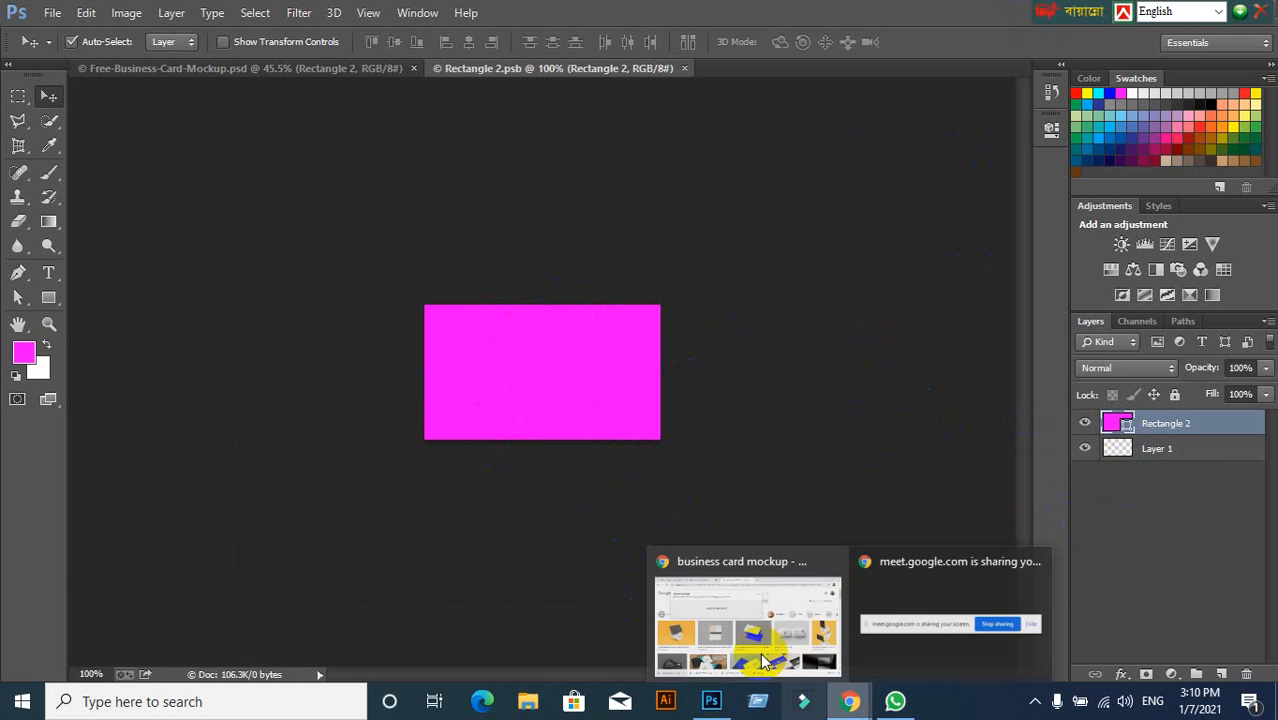
{"action": "left_click", "coordinate": [763, 660]}
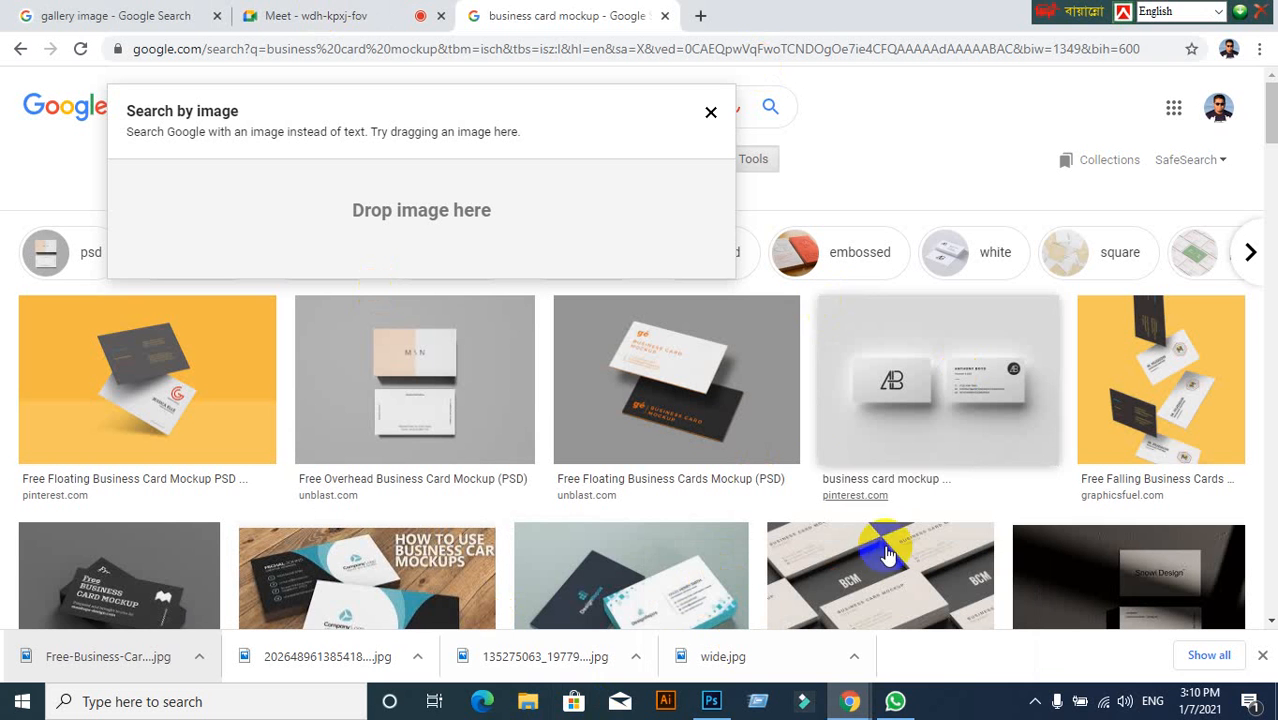
{"action": "left_click", "coordinate": [1059, 10]}
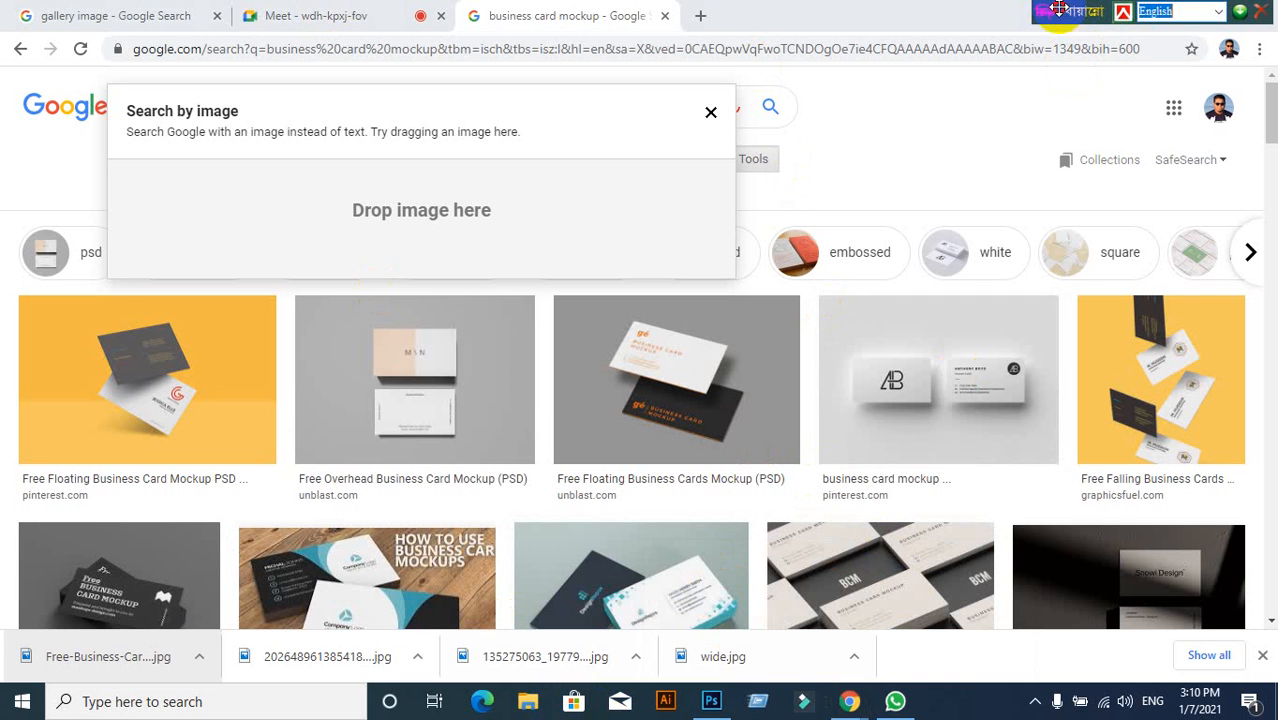
{"action": "left_click_drag", "start_coordinate": [1072, 11], "coordinate": [852, 11]}
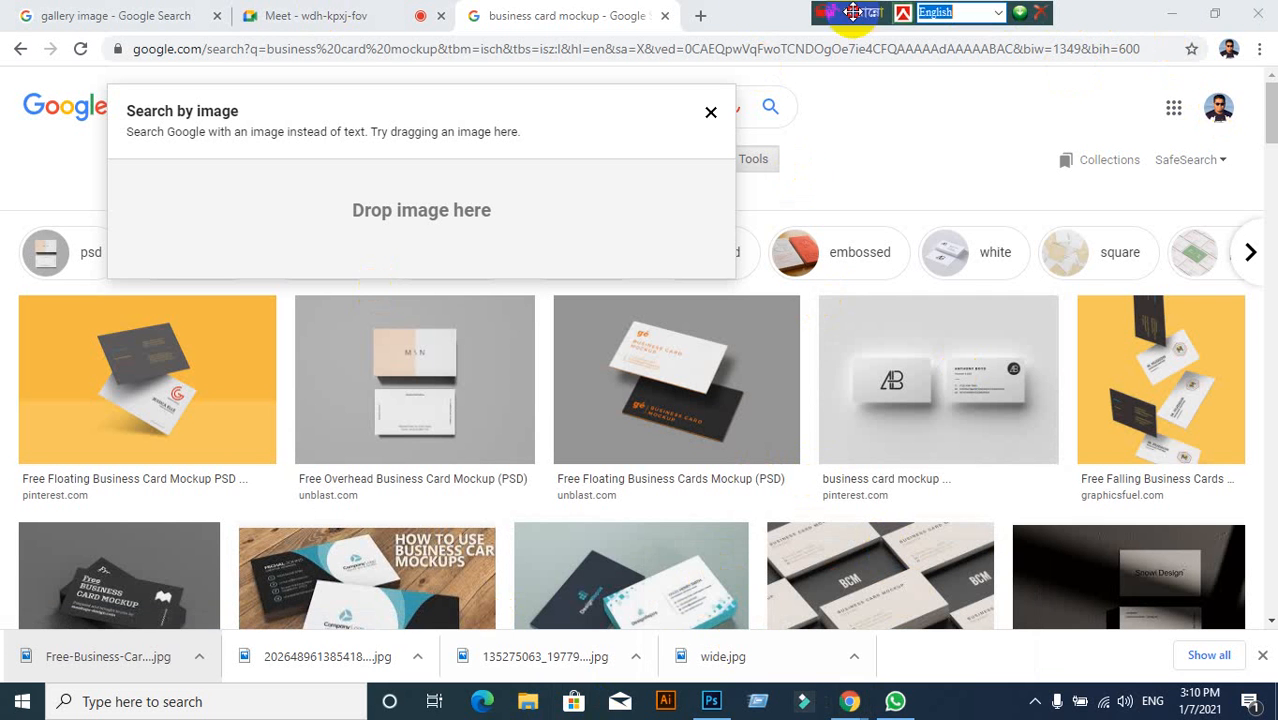
{"action": "left_click", "coordinate": [1176, 16]}
Switch back to Photoshop and open the downloaded art gallery room JPG from the Desktop.
{"action": "left_click", "coordinate": [52, 12]}
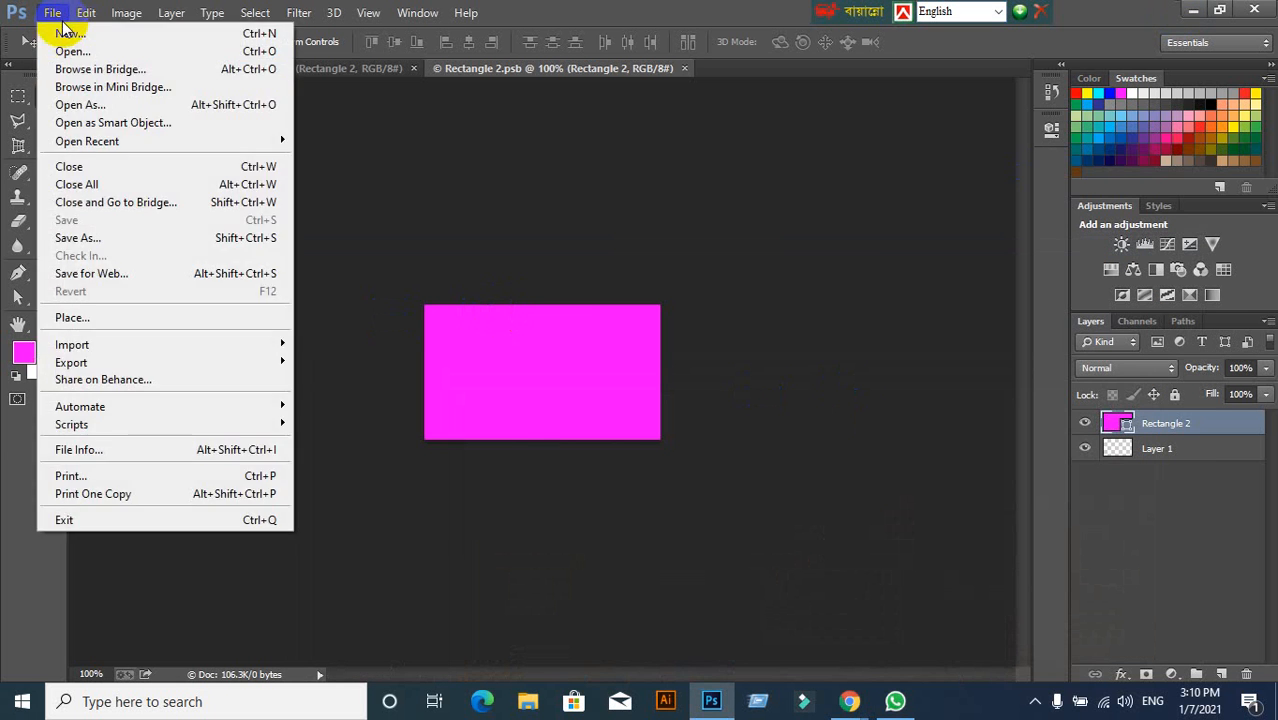
{"action": "left_click", "coordinate": [70, 50]}
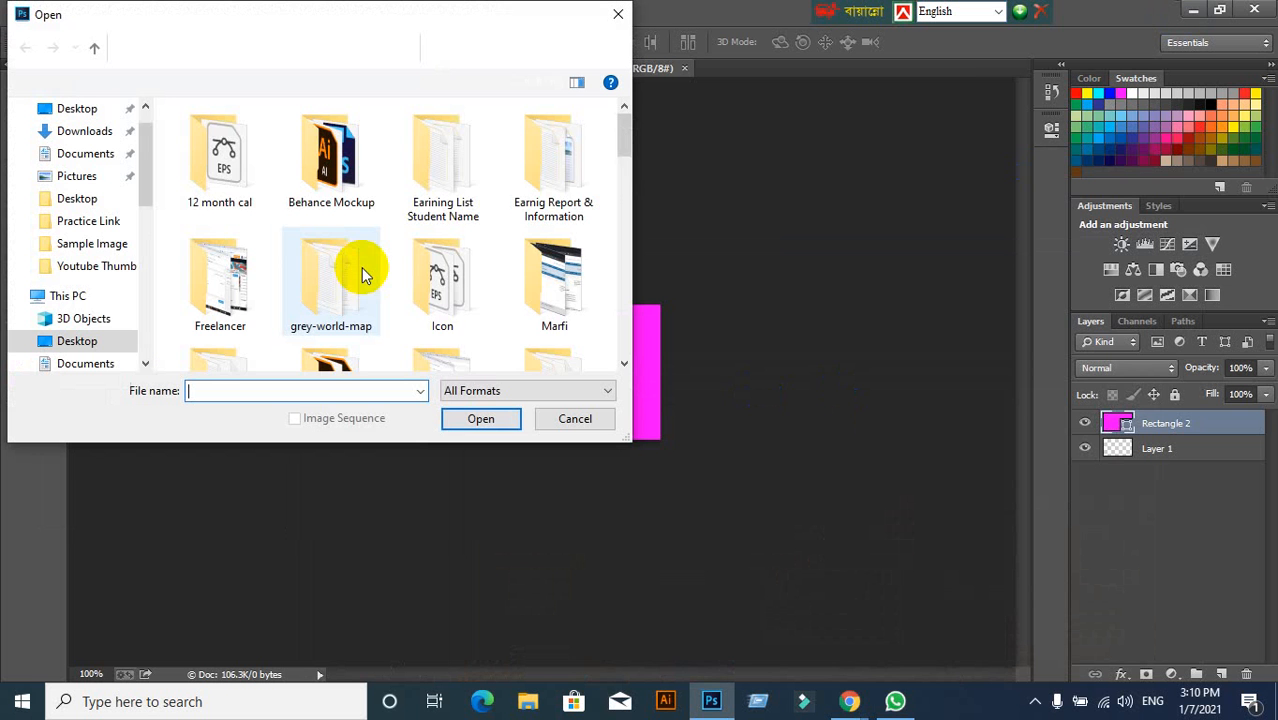
{"action": "scroll", "coordinate": [369, 271], "scroll_direction": "down", "scroll_amount": 2}
{"action": "scroll", "coordinate": [70, 200], "scroll_direction": "up", "scroll_amount": 1}
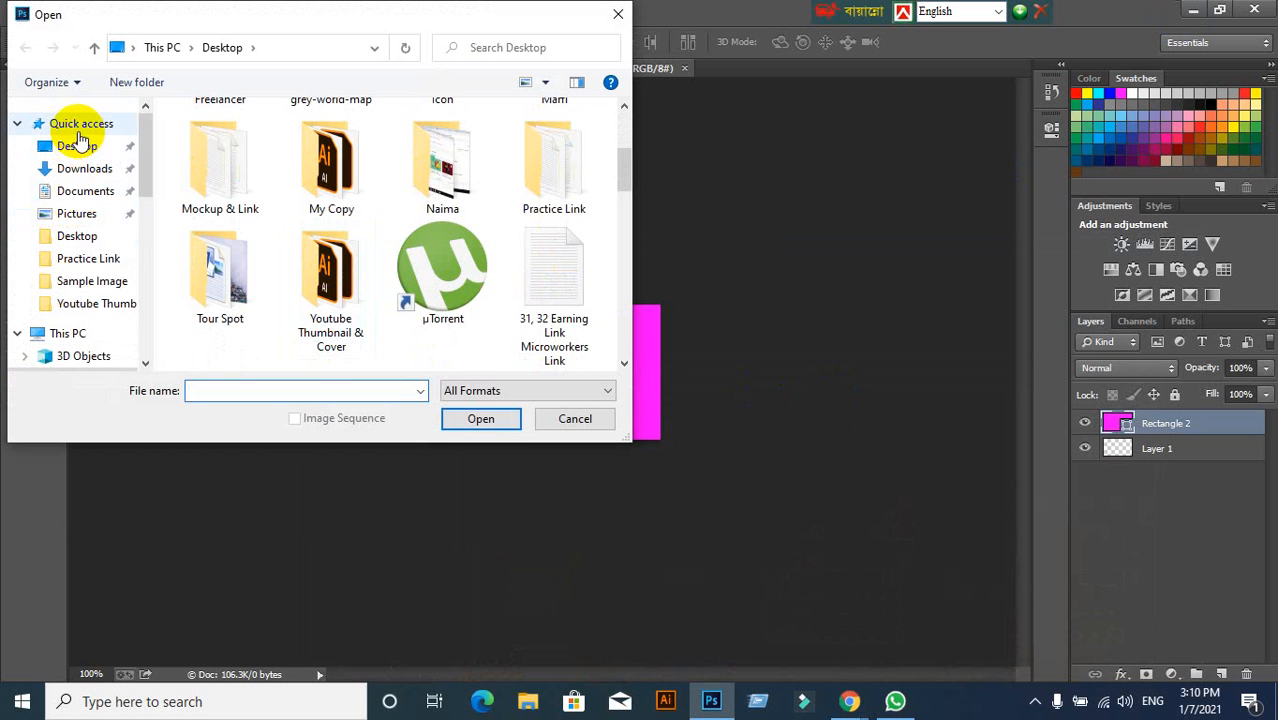
{"action": "left_click", "coordinate": [79, 130]}
{"action": "left_click", "coordinate": [78, 148]}
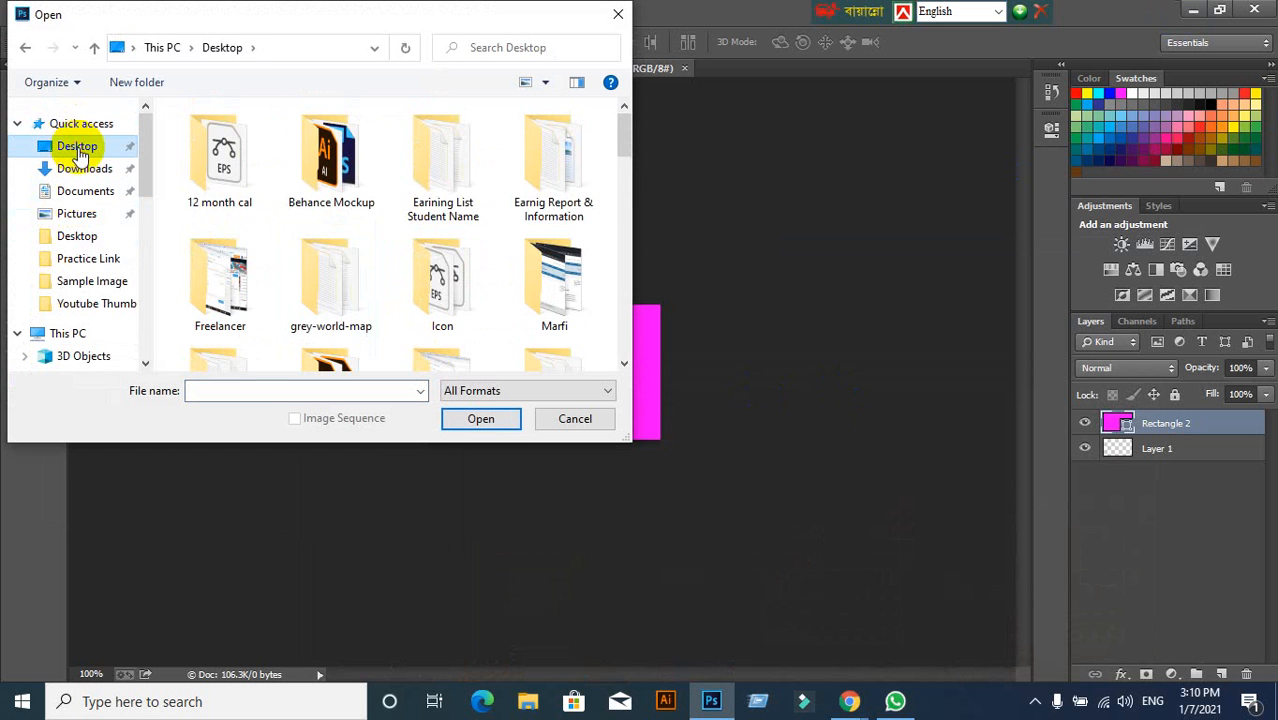
{"action": "scroll", "coordinate": [362, 258], "scroll_direction": "down", "scroll_amount": 8}
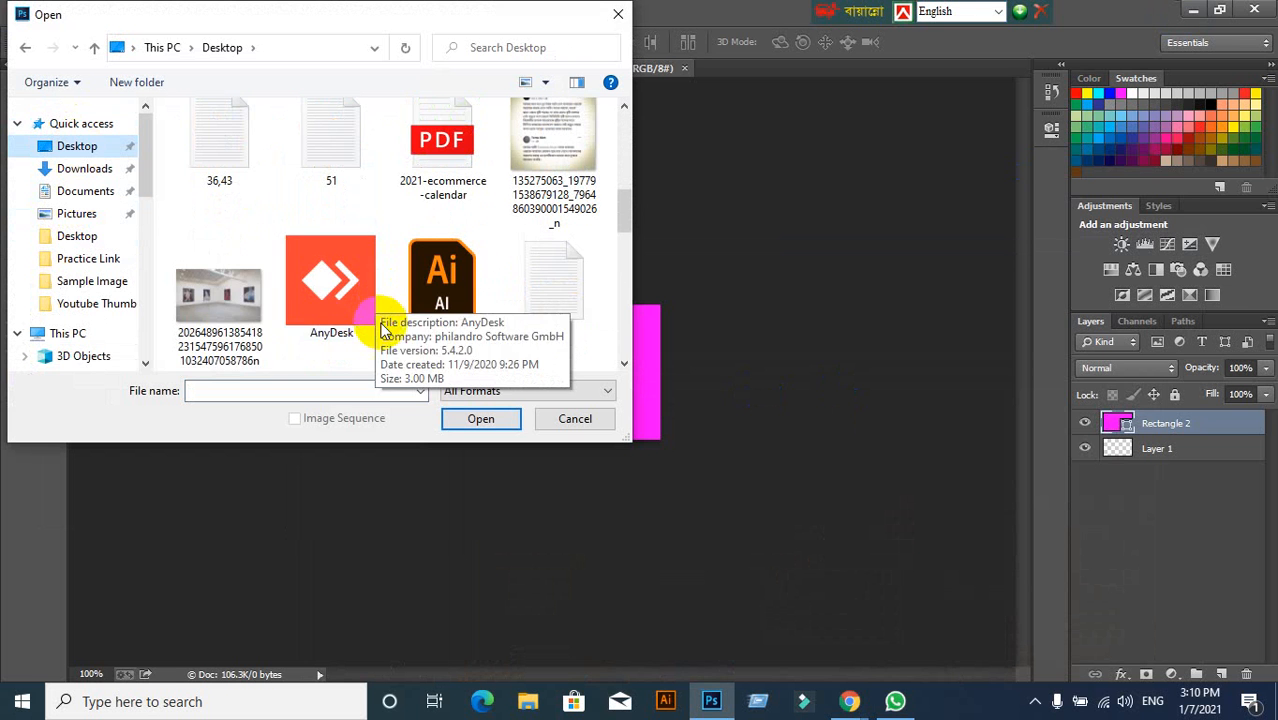
{"action": "left_click", "coordinate": [237, 302]}
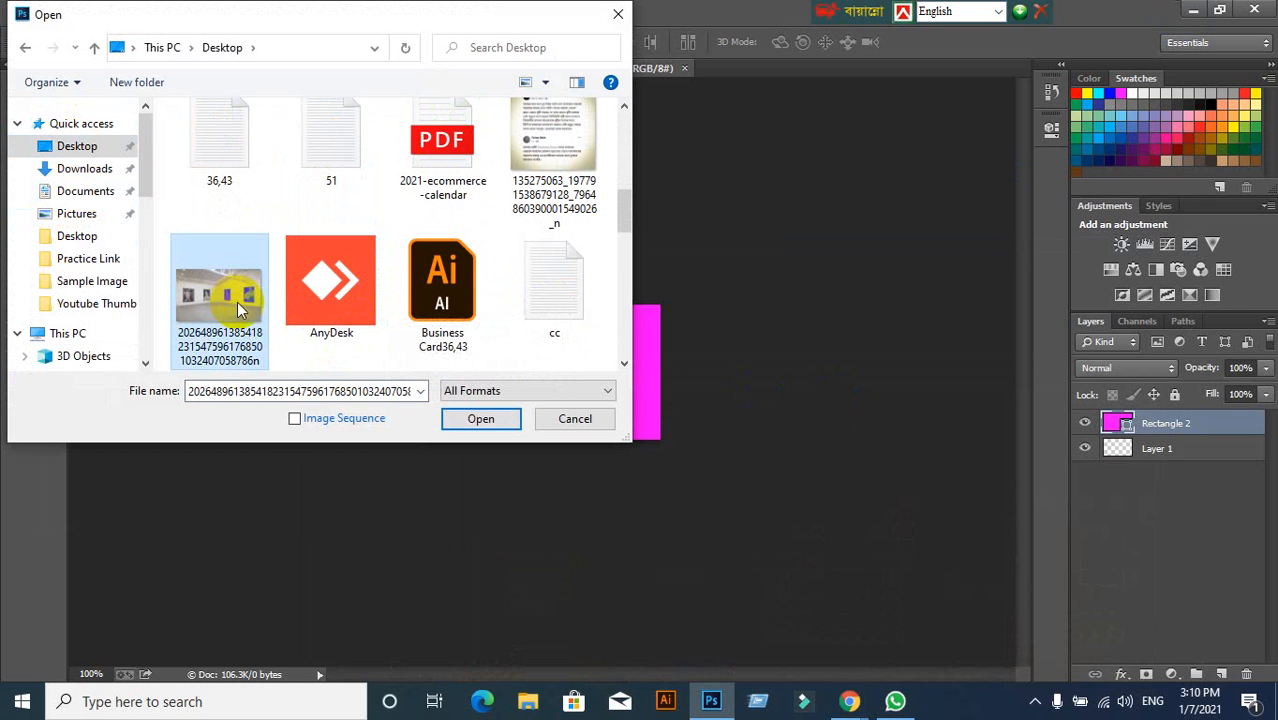
{"action": "left_click", "coordinate": [478, 419]}
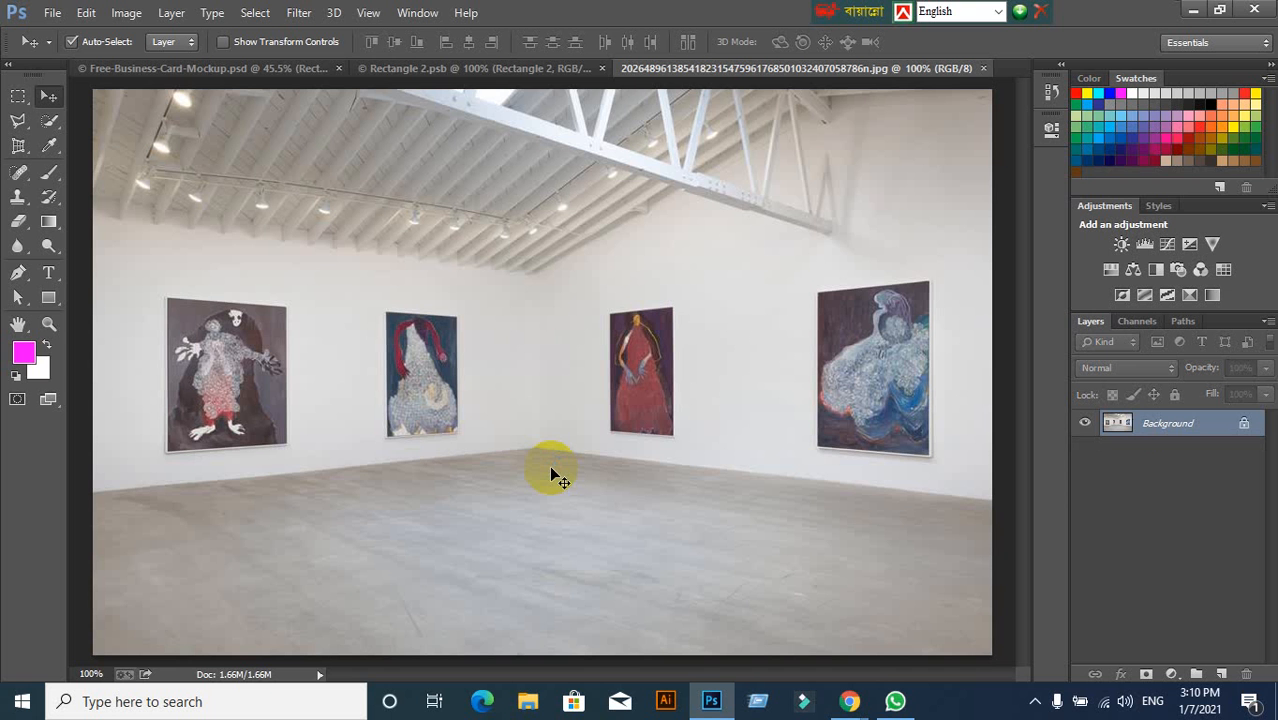
Copy the entire gallery image into Rectangle 2.psb and convert the pasted layer to a smart object.
{"action": "key", "text": "ctrl+a"}
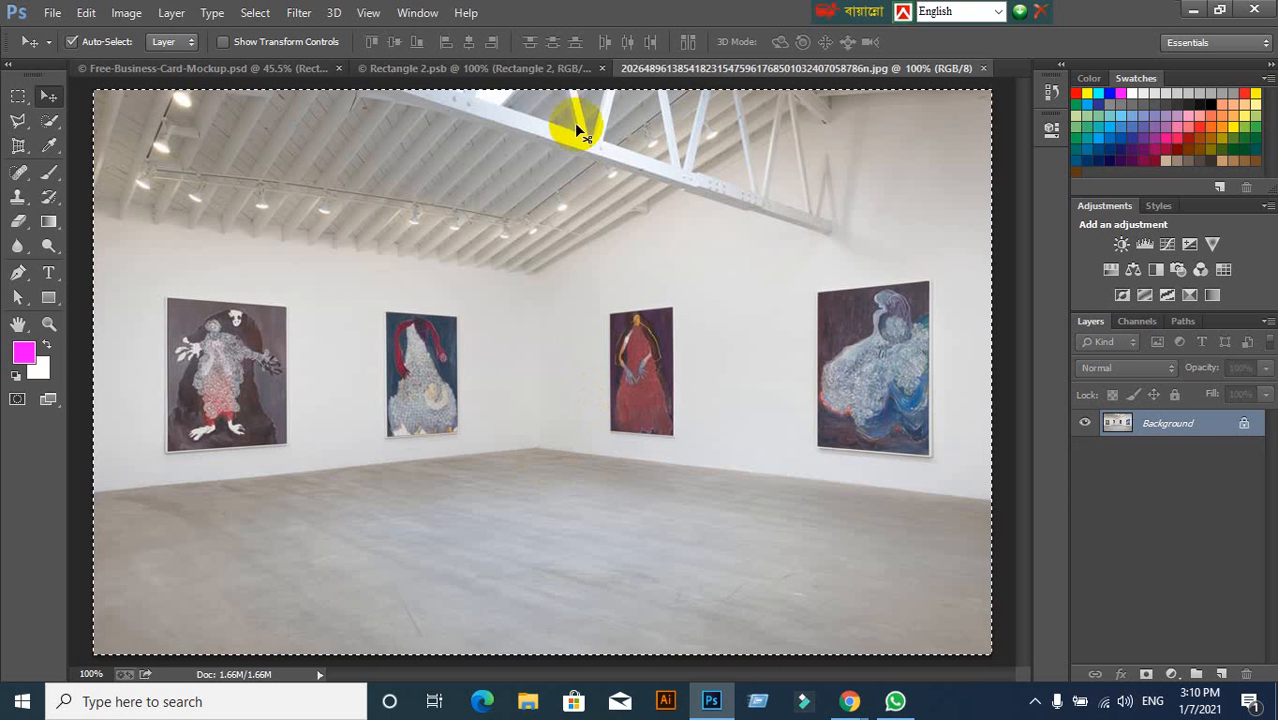
{"action": "left_click", "coordinate": [538, 72]}
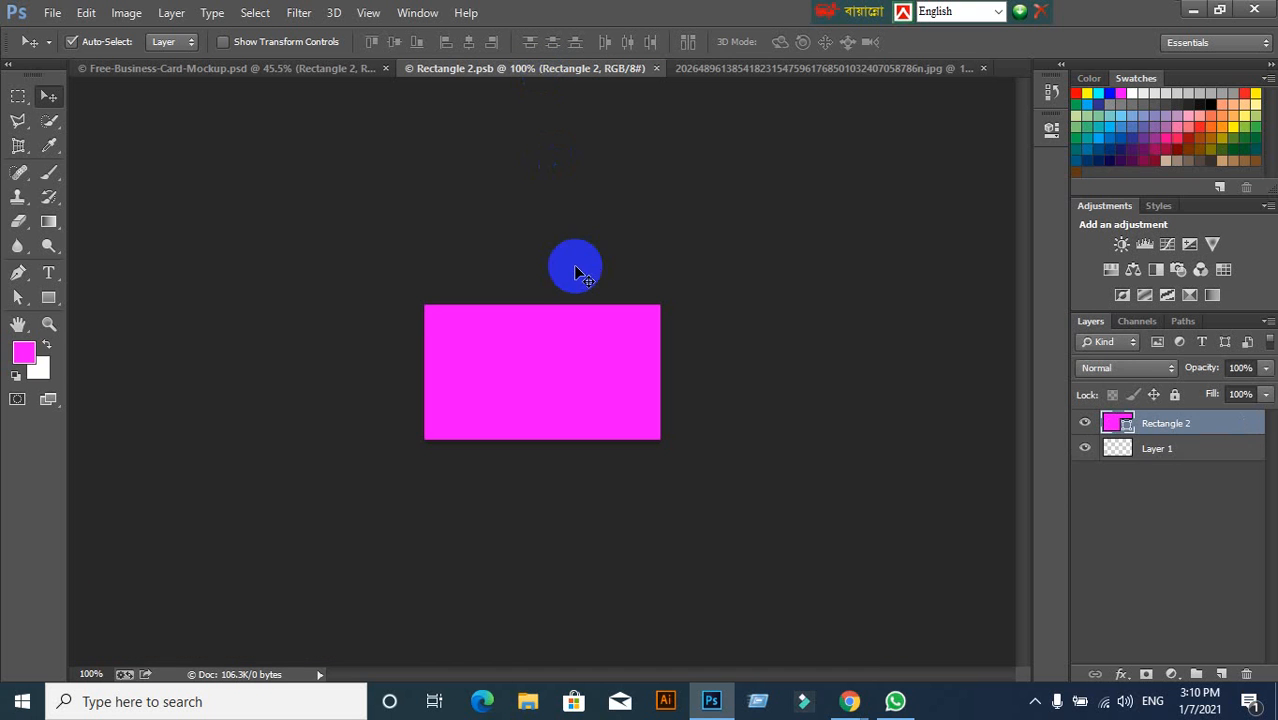
{"action": "key", "text": "ctrl+v"}
{"action": "scroll", "coordinate": [611, 386], "scroll_direction": "down", "scroll_amount": 5}
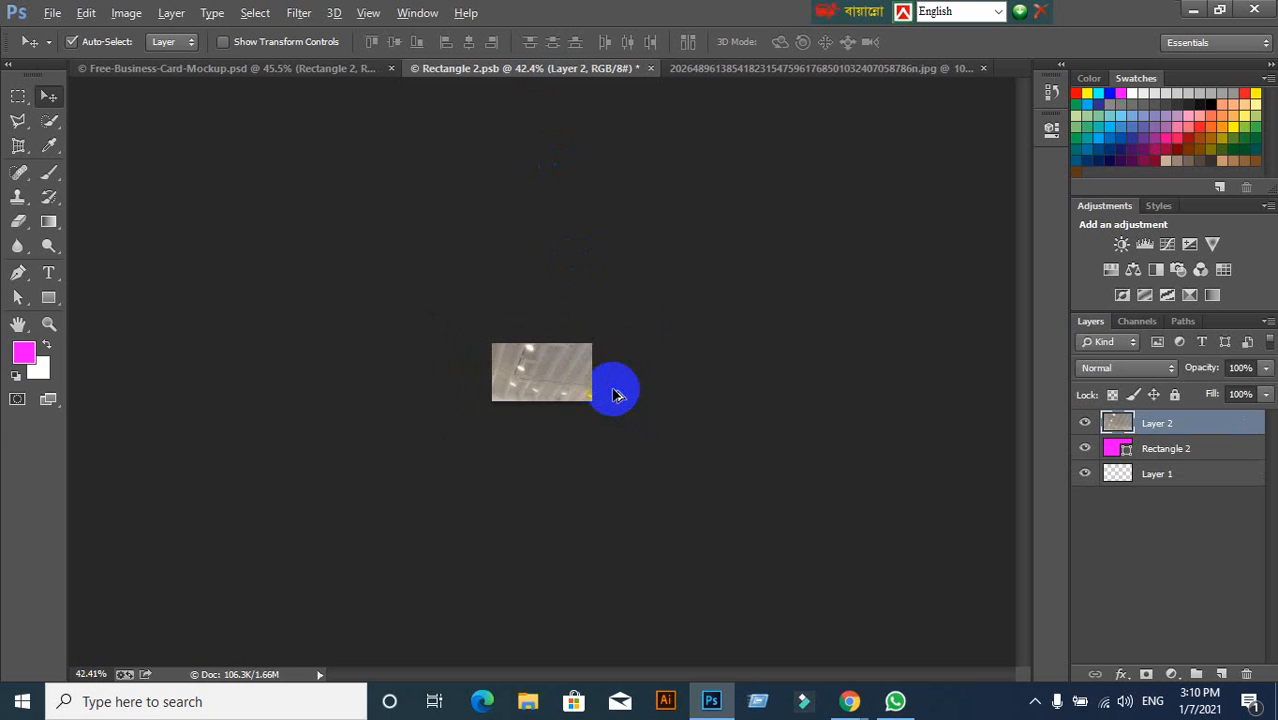
{"action": "right_click", "coordinate": [1189, 426]}
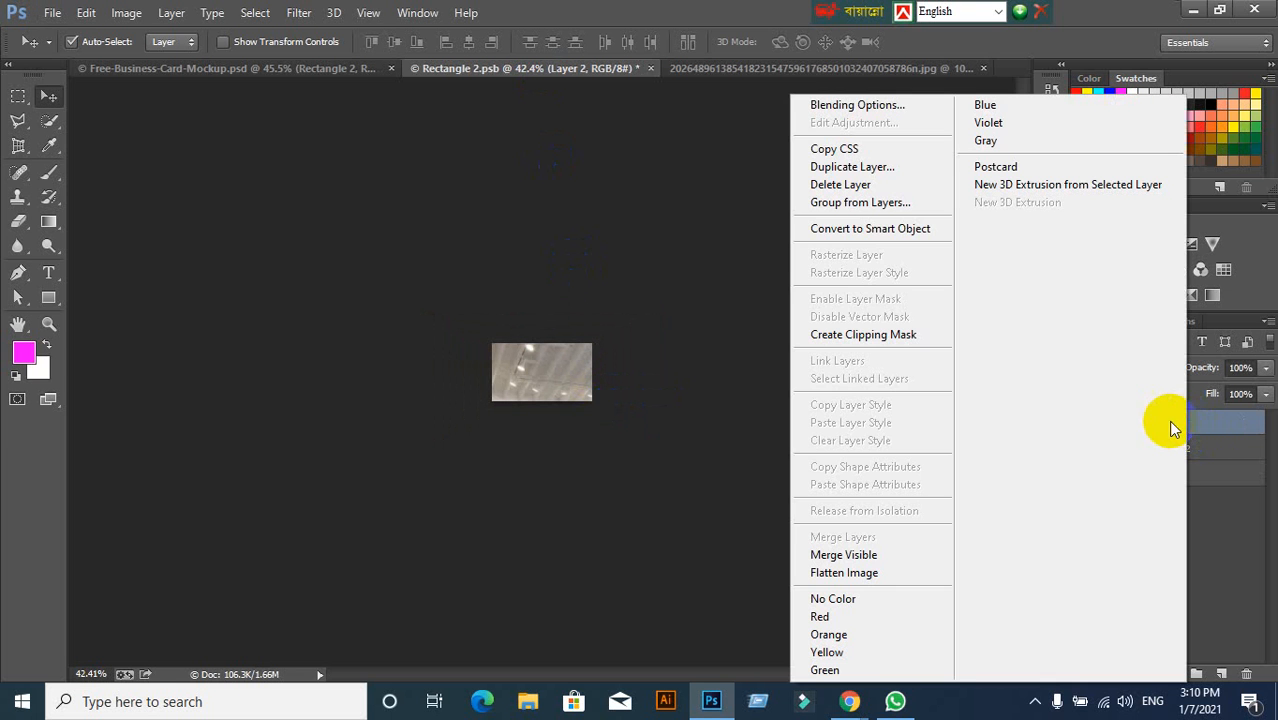
{"action": "left_click", "coordinate": [893, 236]}
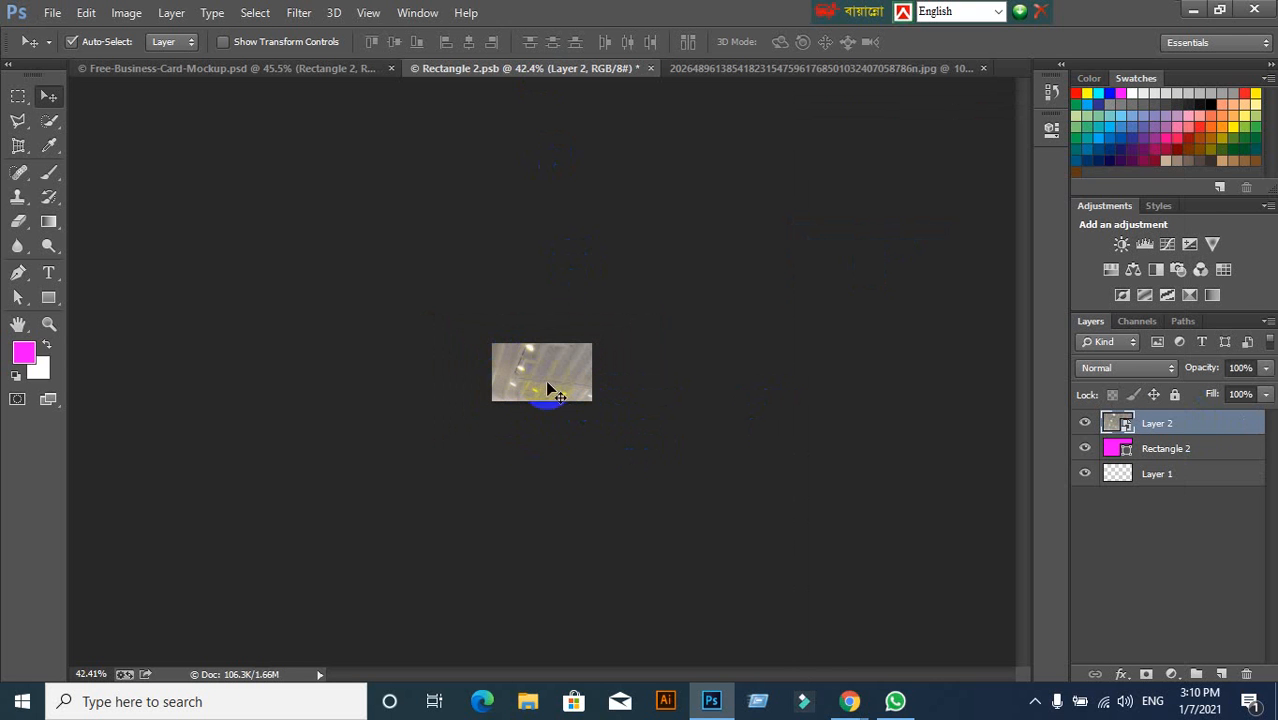
Free-transform the gallery layer in Rectangle 2.psb to 26.25% width and squash its height to fit the canvas.
{"action": "scroll", "coordinate": [556, 395], "scroll_direction": "down", "scroll_amount": 2}
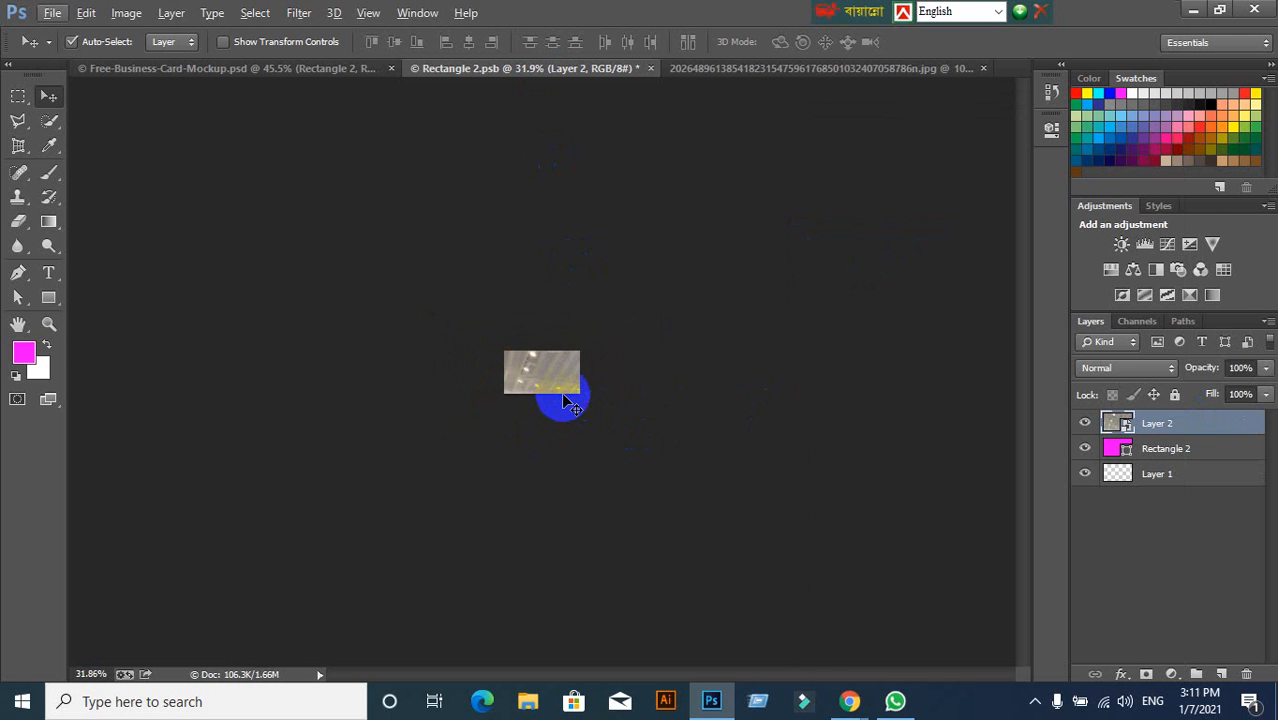
{"action": "key", "text": "ctrl+t"}
{"action": "left_click_drag", "start_coordinate": [792, 530], "coordinate": [585, 425]}
{"action": "scroll", "coordinate": [585, 425], "scroll_direction": "up", "scroll_amount": 3}
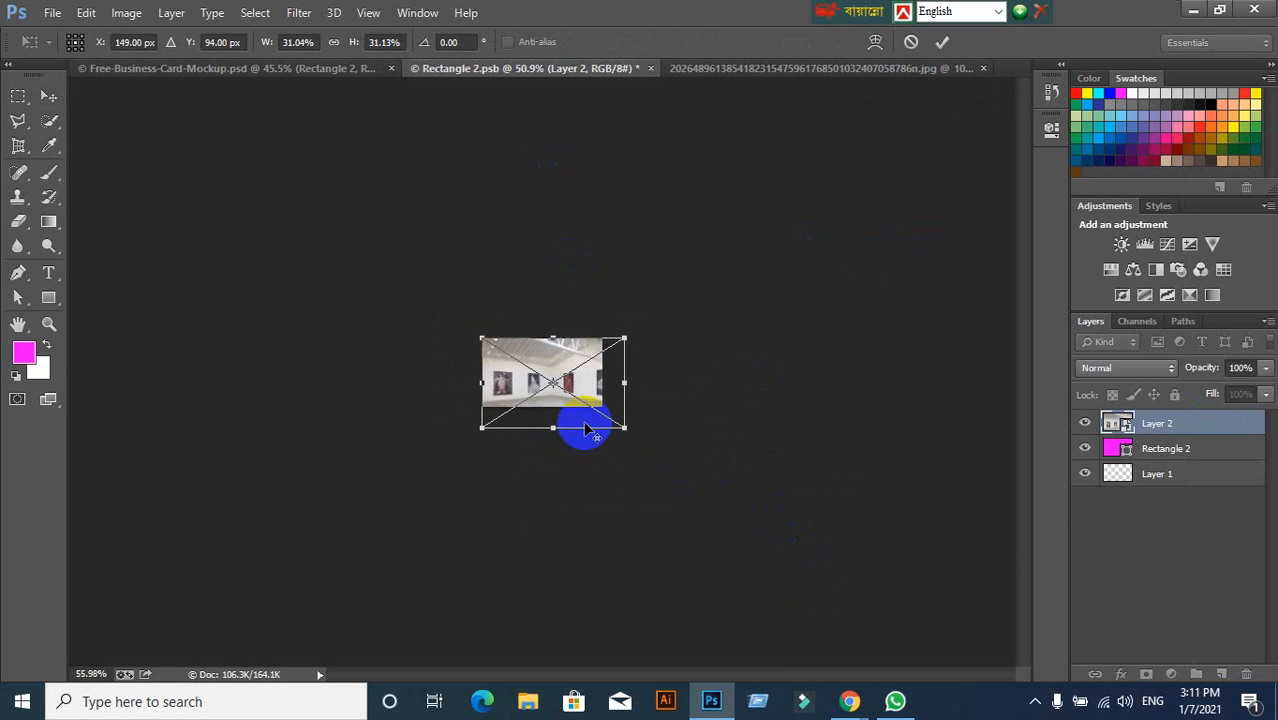
{"action": "scroll", "coordinate": [587, 430], "scroll_direction": "up", "scroll_amount": 2}
{"action": "scroll", "coordinate": [585, 428], "scroll_direction": "up", "scroll_amount": 3}
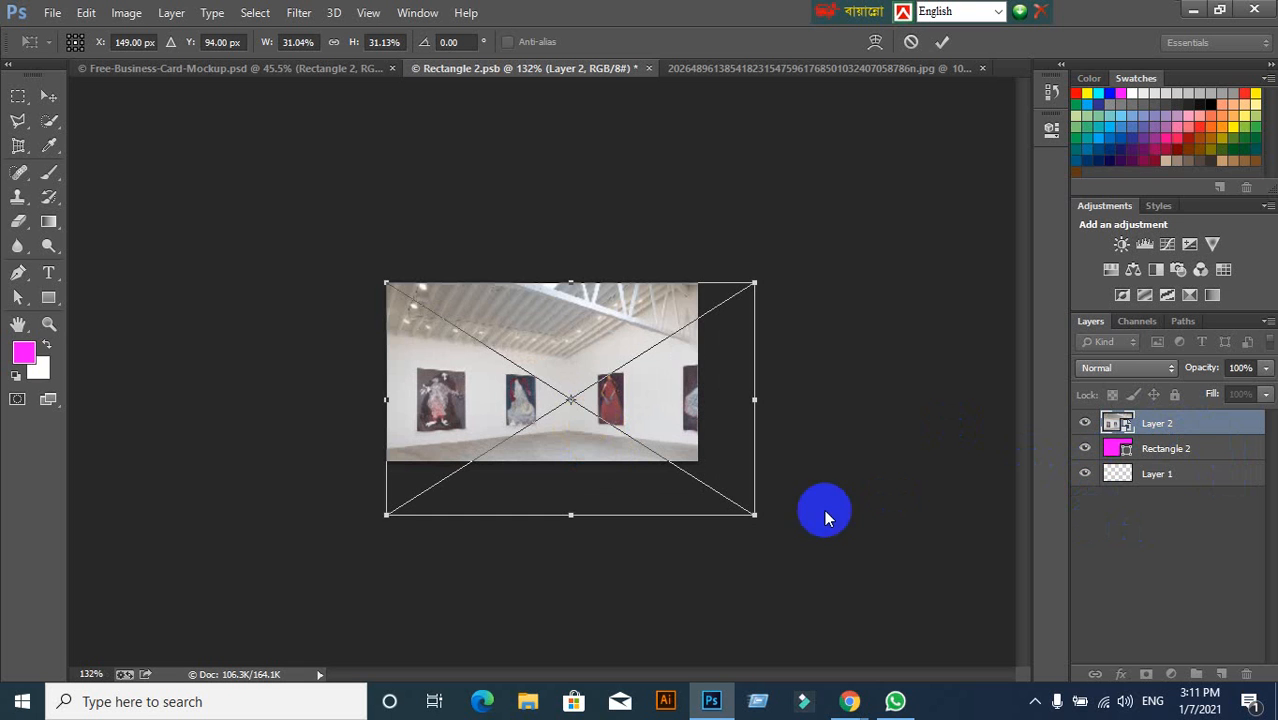
{"action": "left_click_drag", "start_coordinate": [754, 514], "coordinate": [698, 479]}
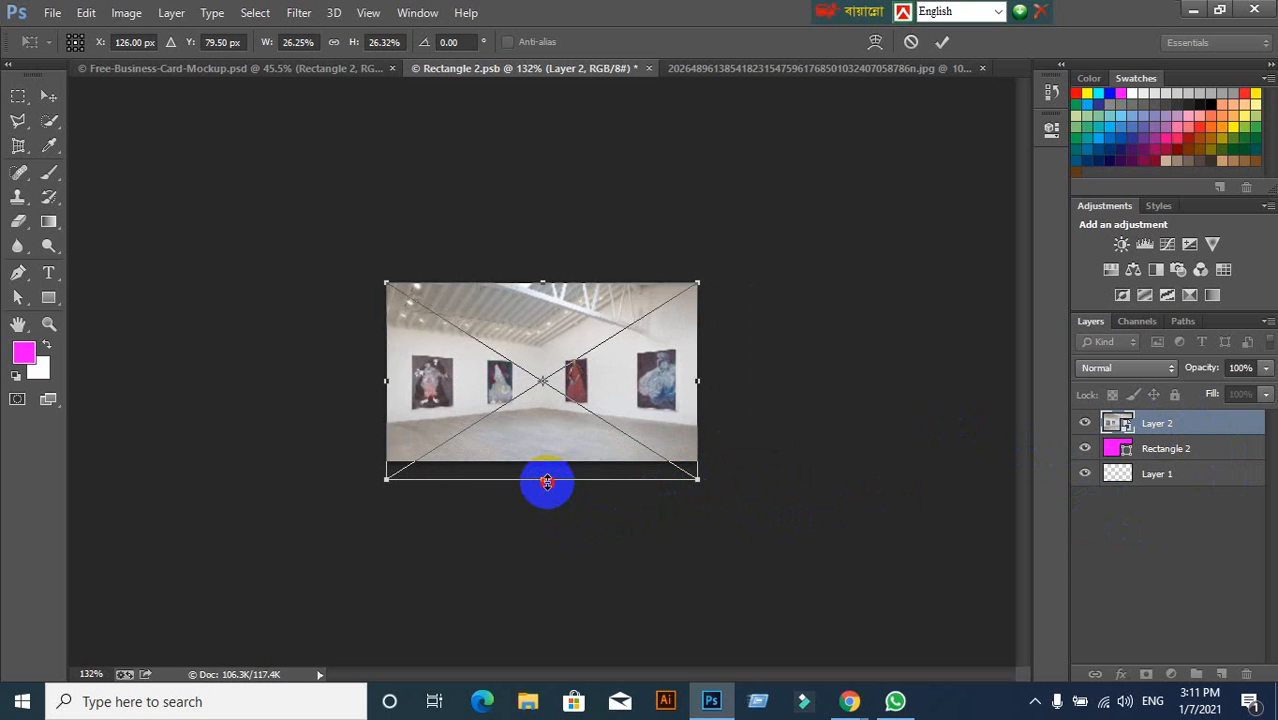
{"action": "left_click_drag", "start_coordinate": [577, 460], "coordinate": [579, 423]}
{"action": "left_click", "coordinate": [942, 41]}
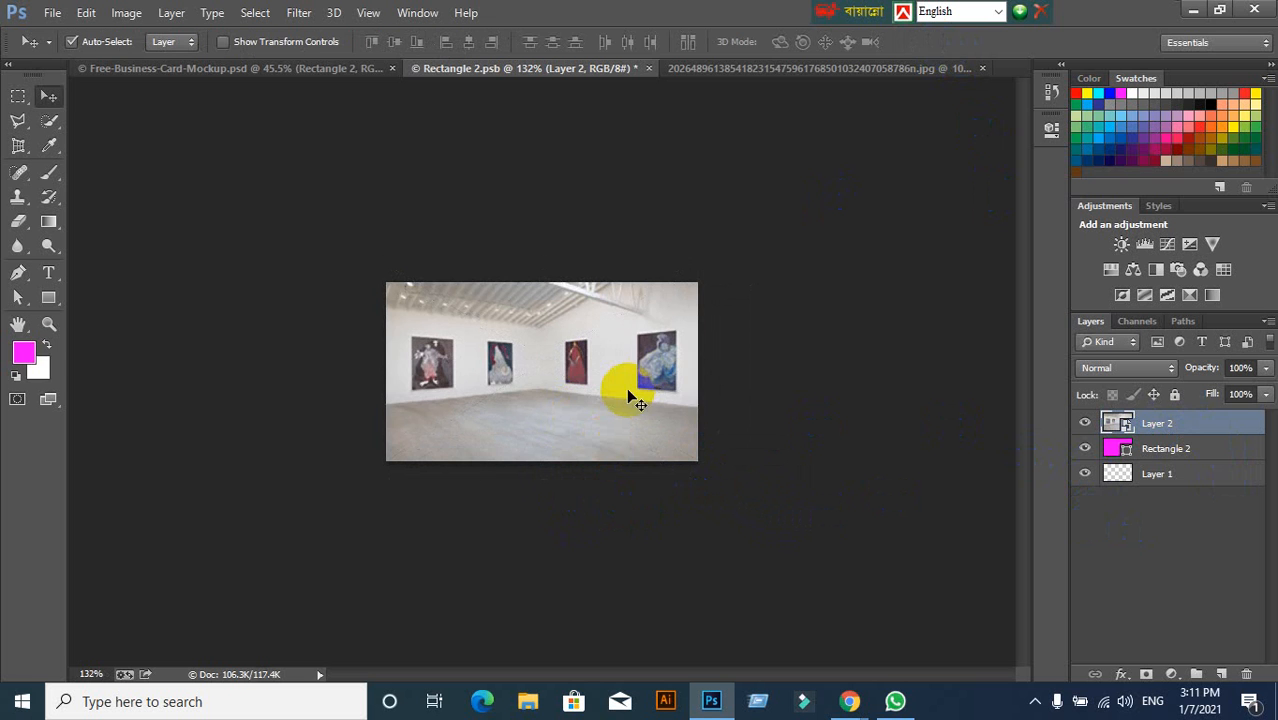
Save and close Rectangle 2.psb, and return to the Free-Business-Card-Mockup document.
{"action": "key", "text": "ctrl+s"}
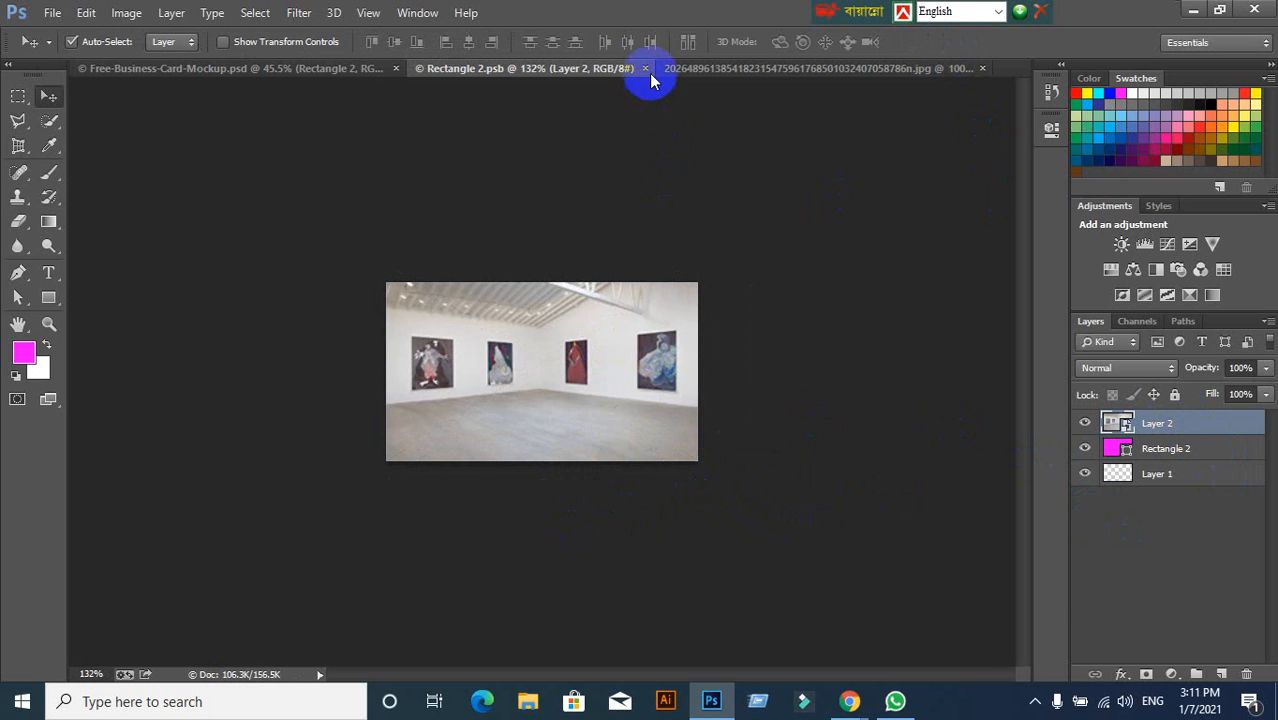
{"action": "left_click", "coordinate": [644, 69]}
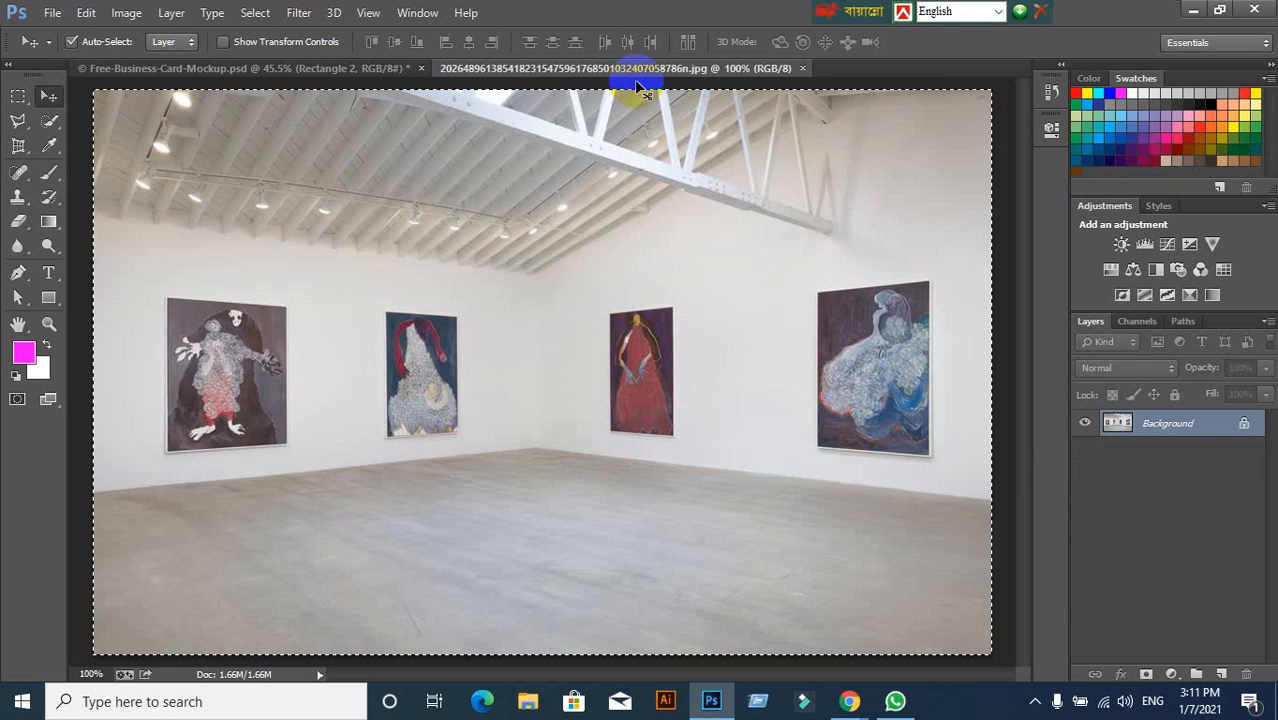
{"action": "left_click", "coordinate": [335, 69]}
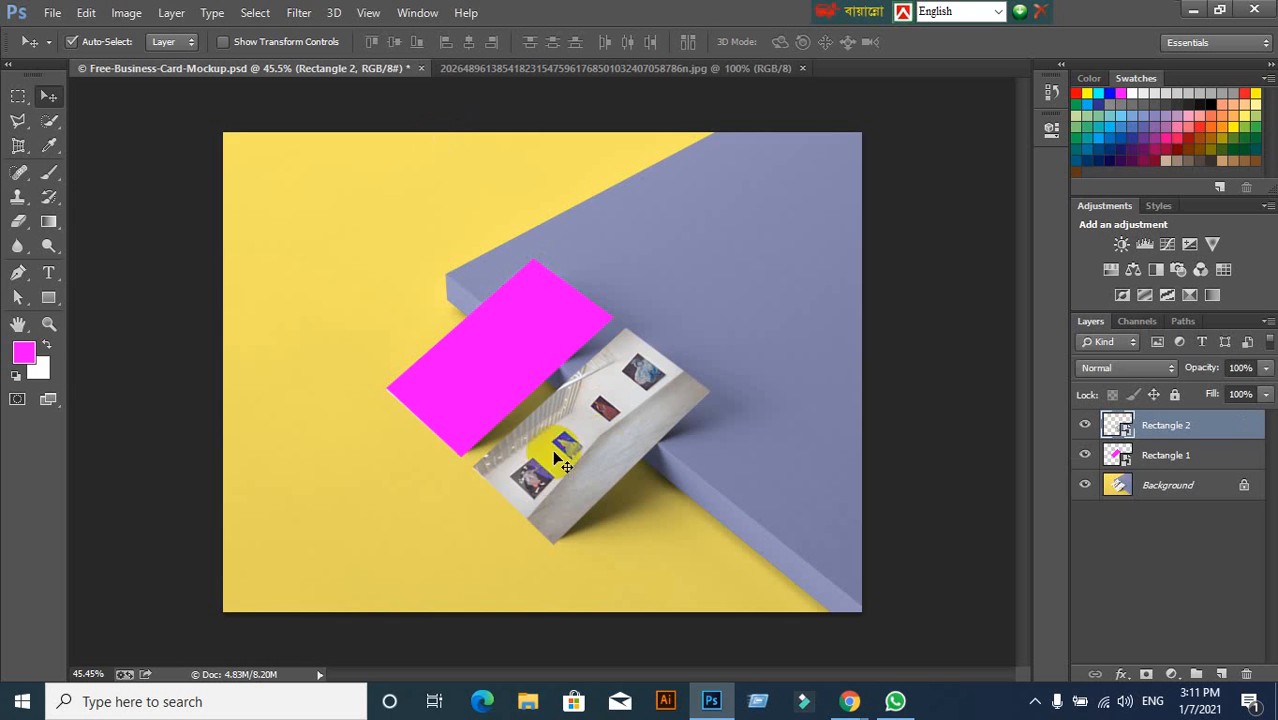
Close the gallery image document and open the contents of the Rectangle 1 smart object for editing.
{"action": "left_click", "coordinate": [509, 370]}
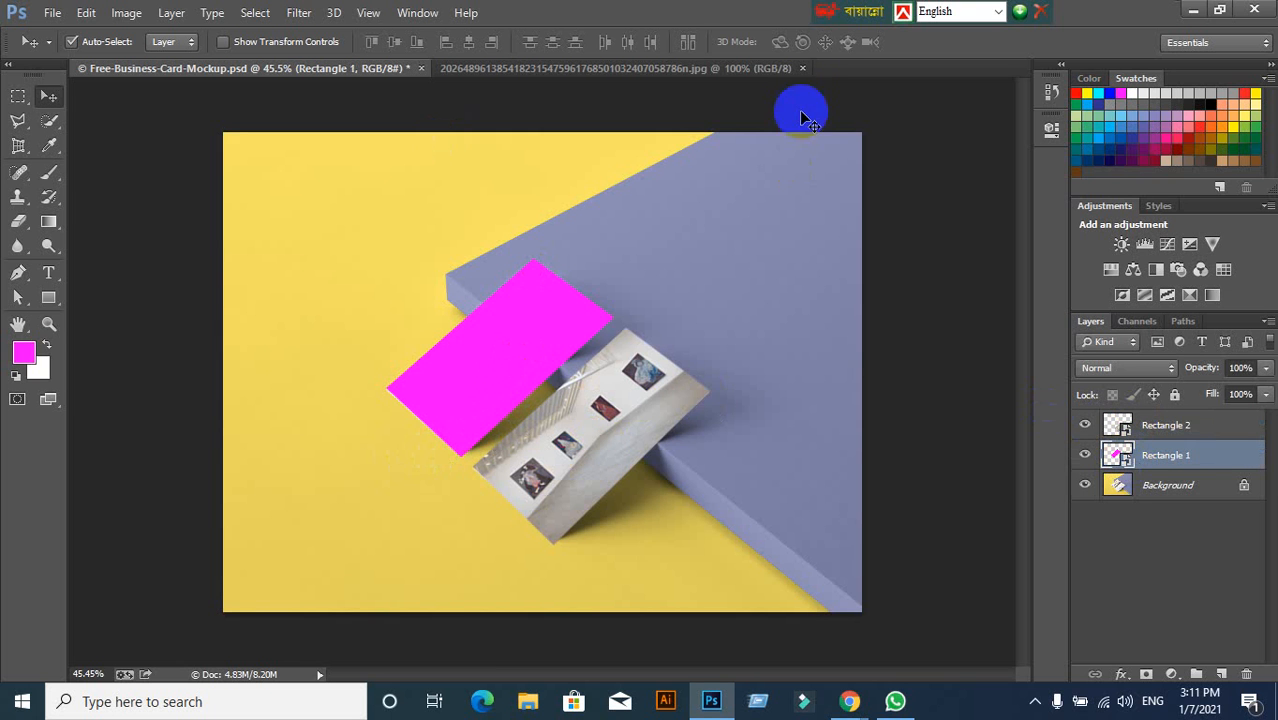
{"action": "left_click", "coordinate": [802, 68]}
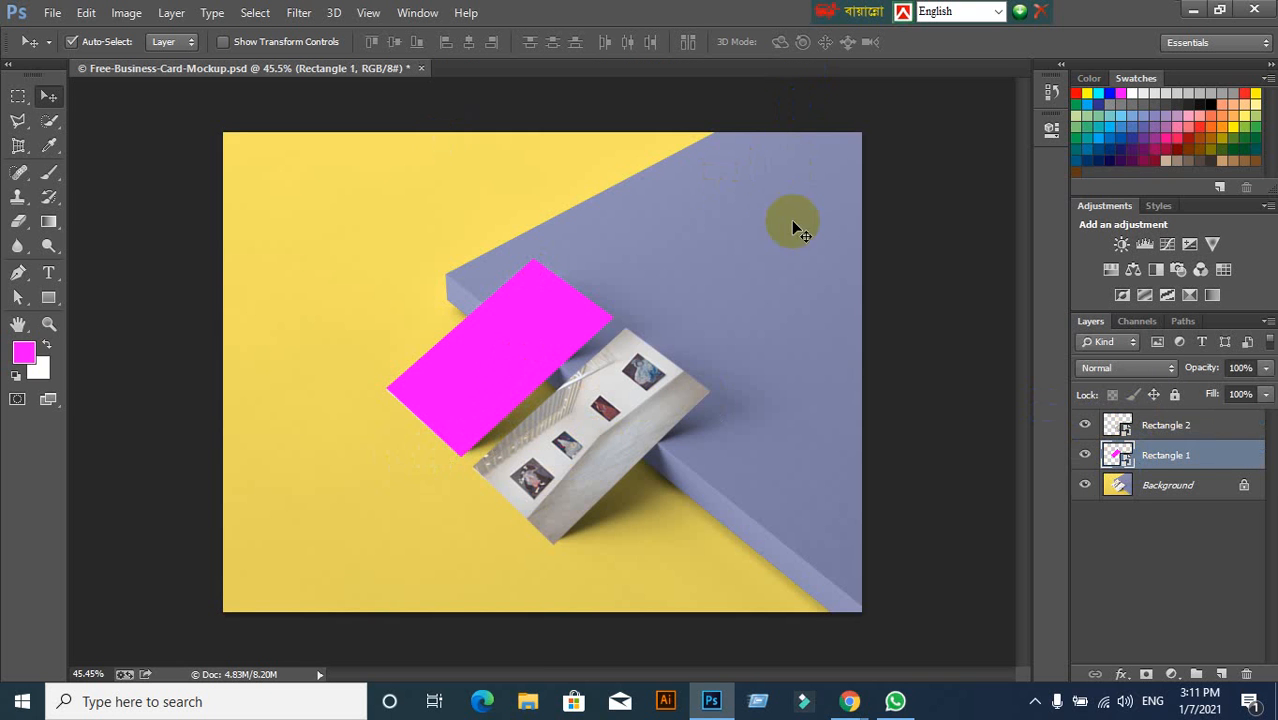
{"action": "double_click", "coordinate": [1120, 457]}
{"action": "left_click", "coordinate": [722, 314]}
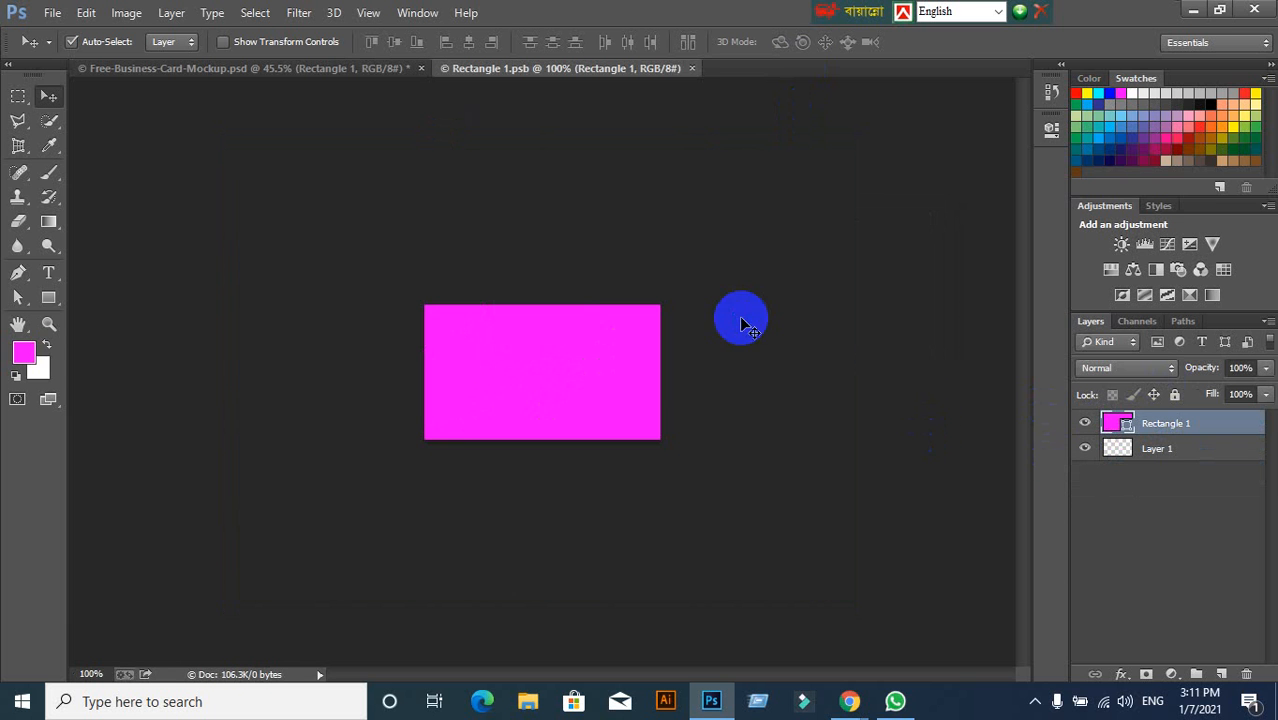
Switch to Chrome, go to the business card mockup image results, and dismiss the Search by image box.
{"action": "left_click", "coordinate": [849, 701]}
{"action": "left_click", "coordinate": [105, 15]}
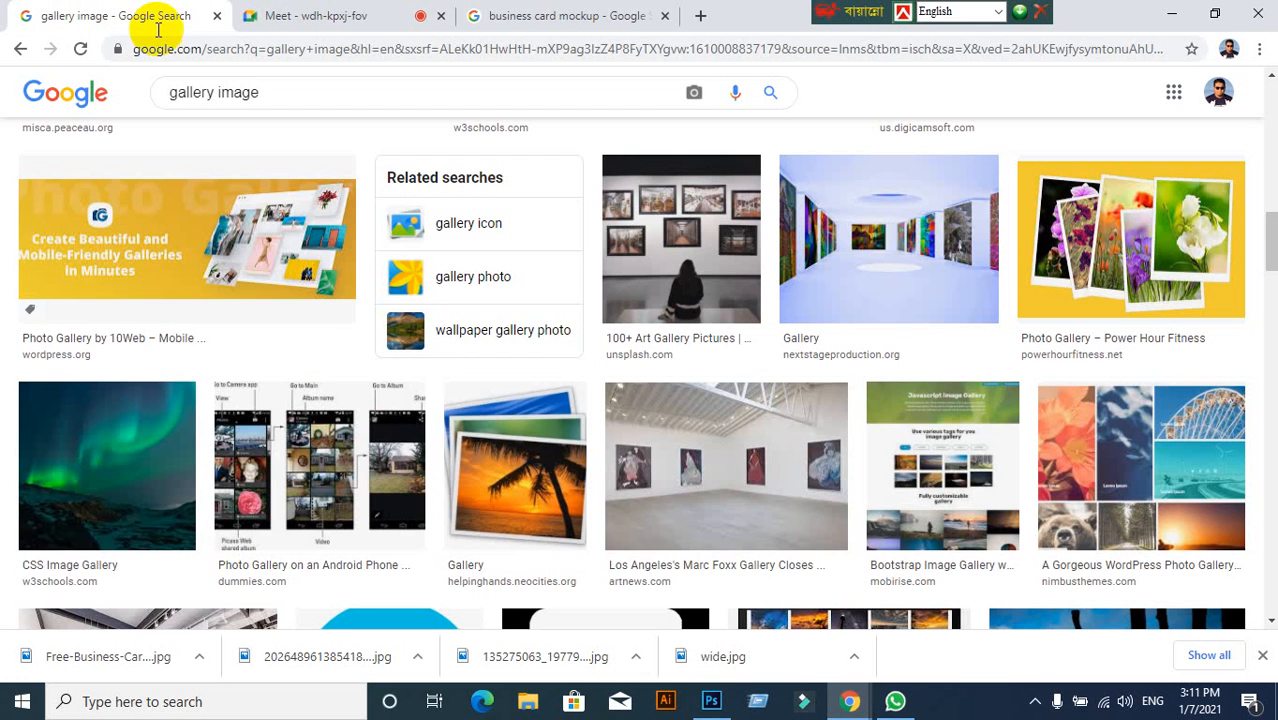
{"action": "scroll", "coordinate": [600, 500], "scroll_direction": "up", "scroll_amount": 3}
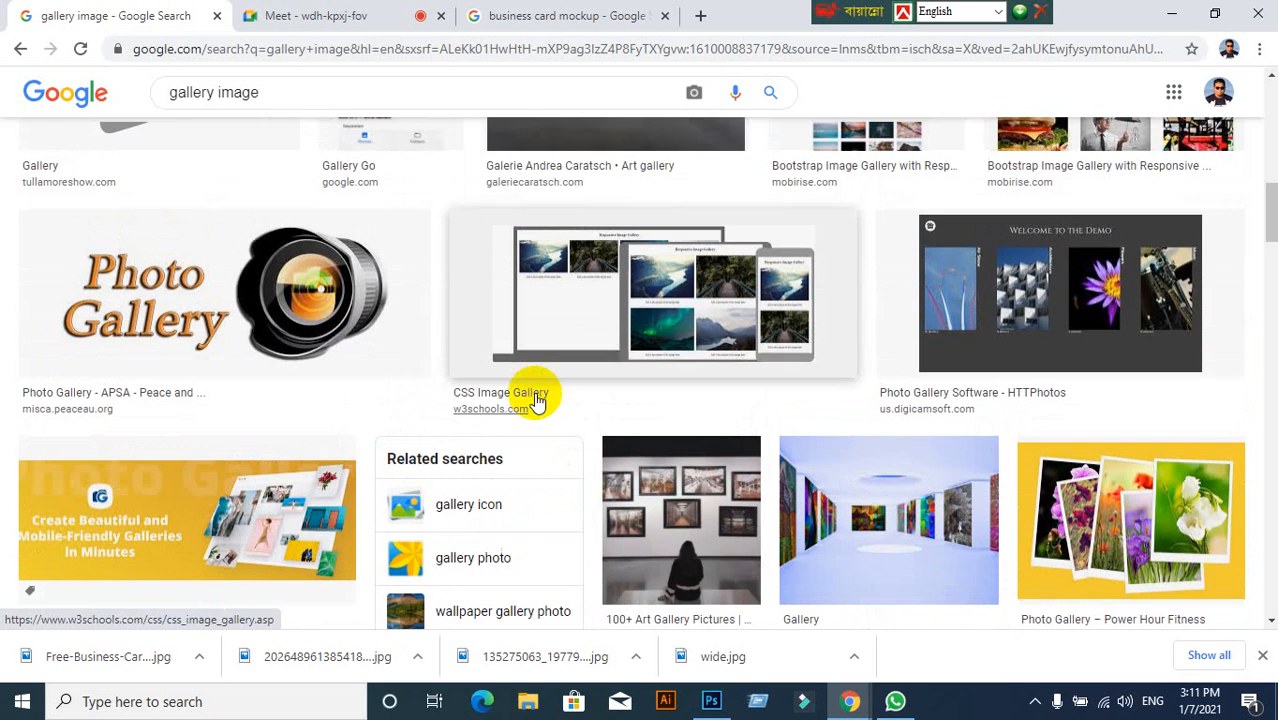
{"action": "left_click", "coordinate": [595, 18]}
{"action": "scroll", "coordinate": [482, 385], "scroll_direction": "down", "scroll_amount": 4}
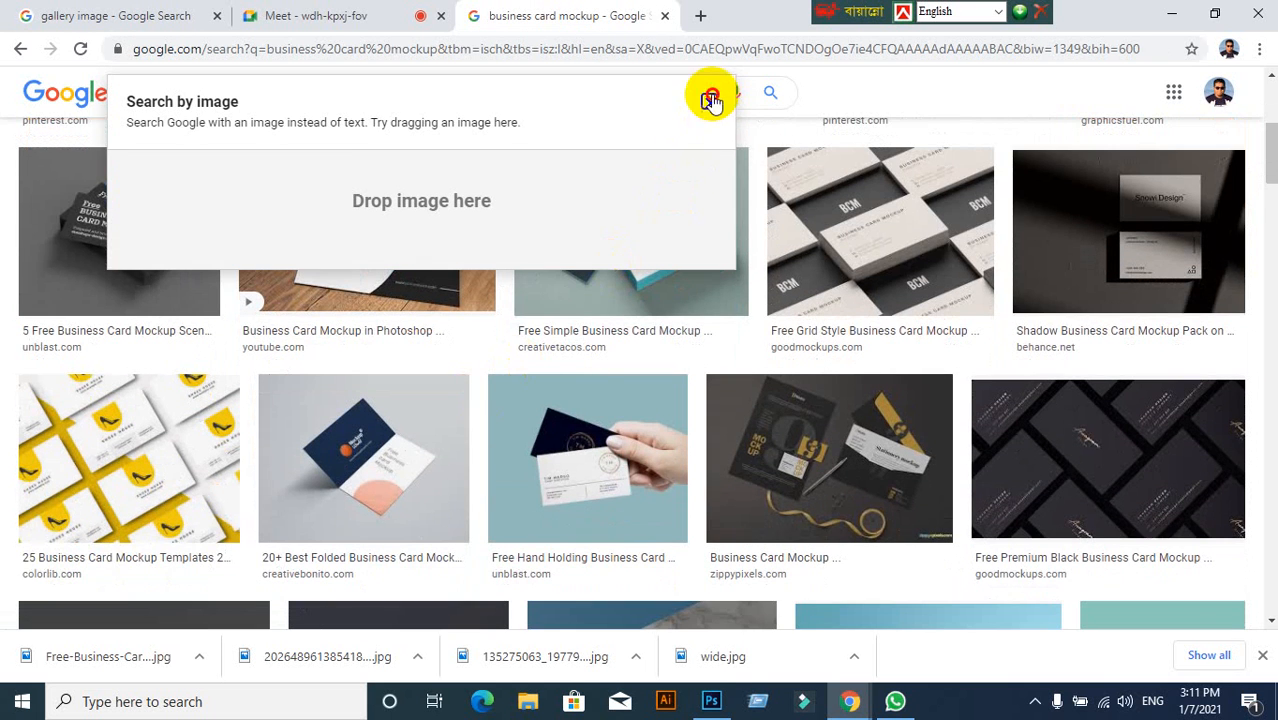
{"action": "left_click", "coordinate": [710, 103]}
Browse the business card mockup image results for another photo of two blank-style cards to build a mockup from.
{"action": "scroll", "coordinate": [584, 397], "scroll_direction": "down", "scroll_amount": 3}
{"action": "scroll", "coordinate": [584, 397], "scroll_direction": "down", "scroll_amount": 6}
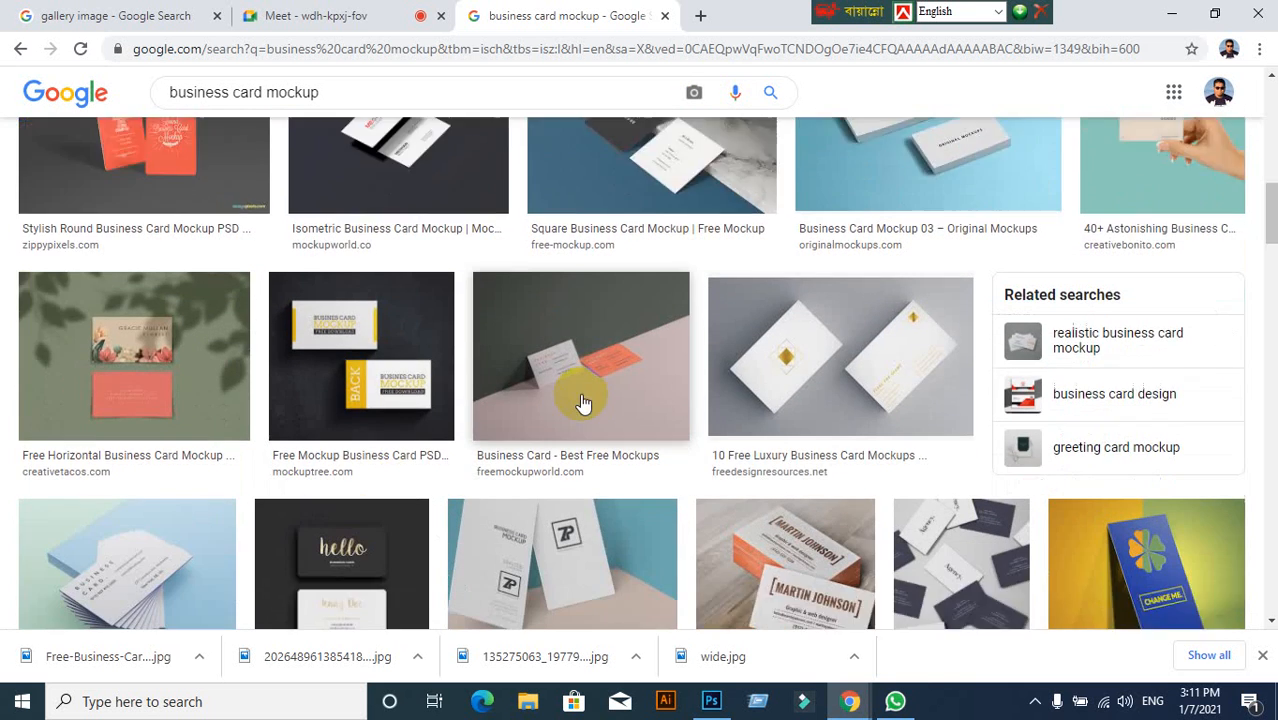
{"action": "scroll", "coordinate": [584, 399], "scroll_direction": "down", "scroll_amount": 2}
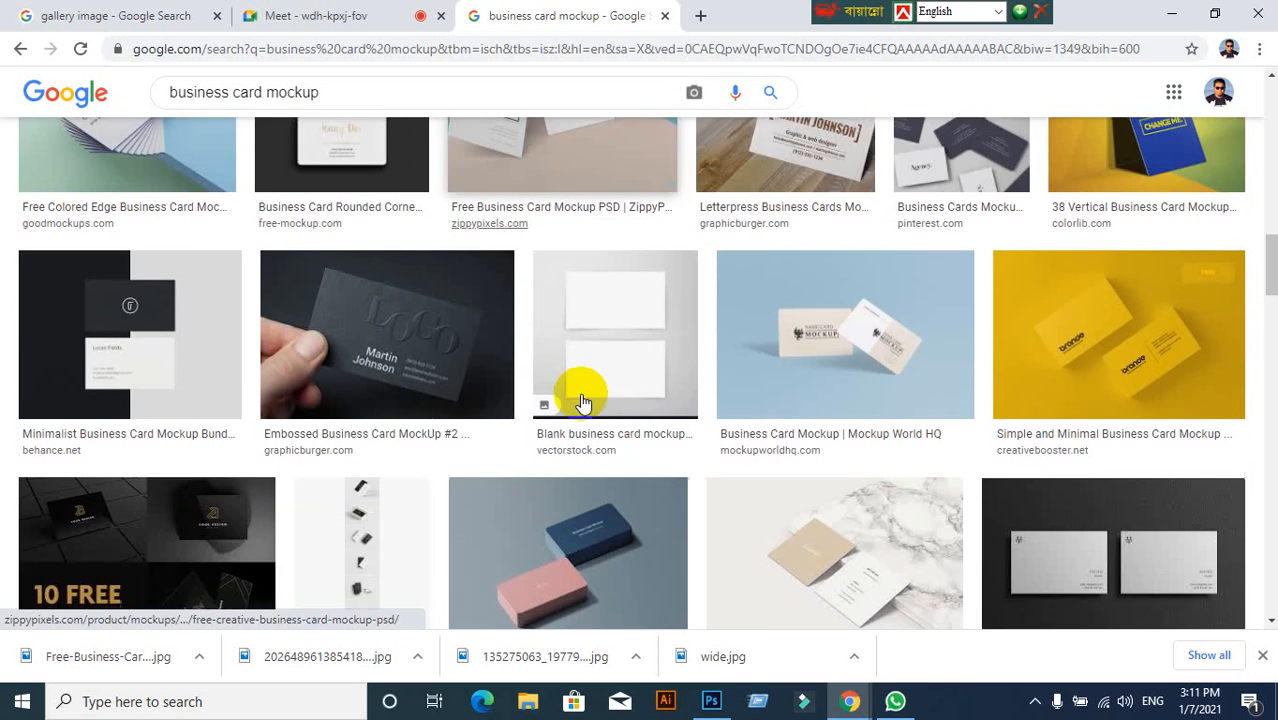
{"action": "scroll", "coordinate": [584, 399], "scroll_direction": "down", "scroll_amount": 2}
{"action": "scroll", "coordinate": [584, 403], "scroll_direction": "down", "scroll_amount": 3}
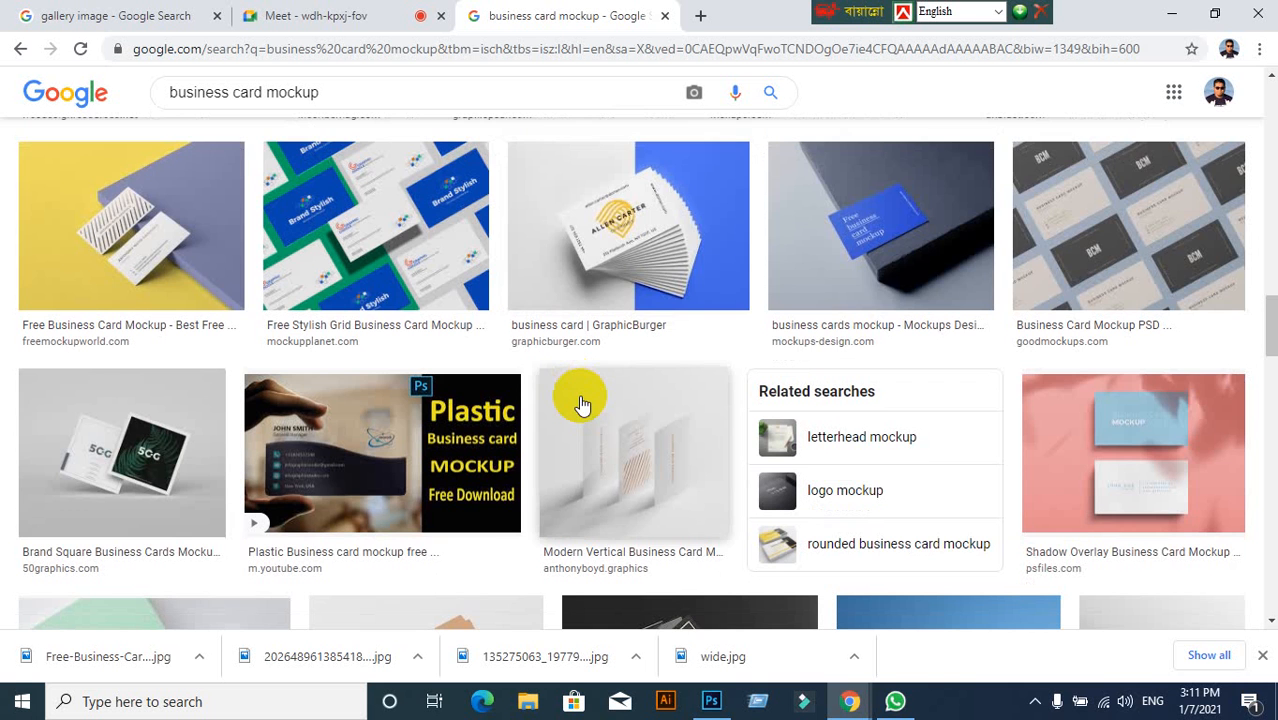
{"action": "scroll", "coordinate": [581, 404], "scroll_direction": "down", "scroll_amount": 2}
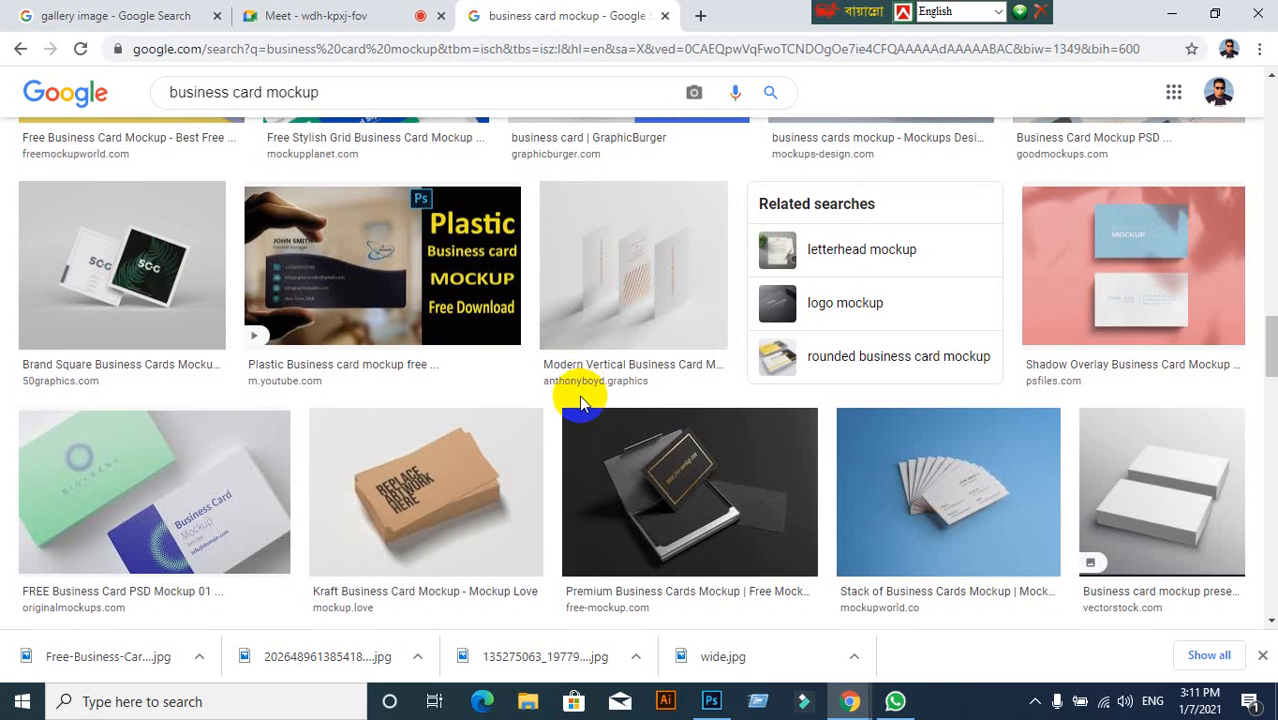
{"action": "scroll", "coordinate": [581, 402], "scroll_direction": "down", "scroll_amount": 2}
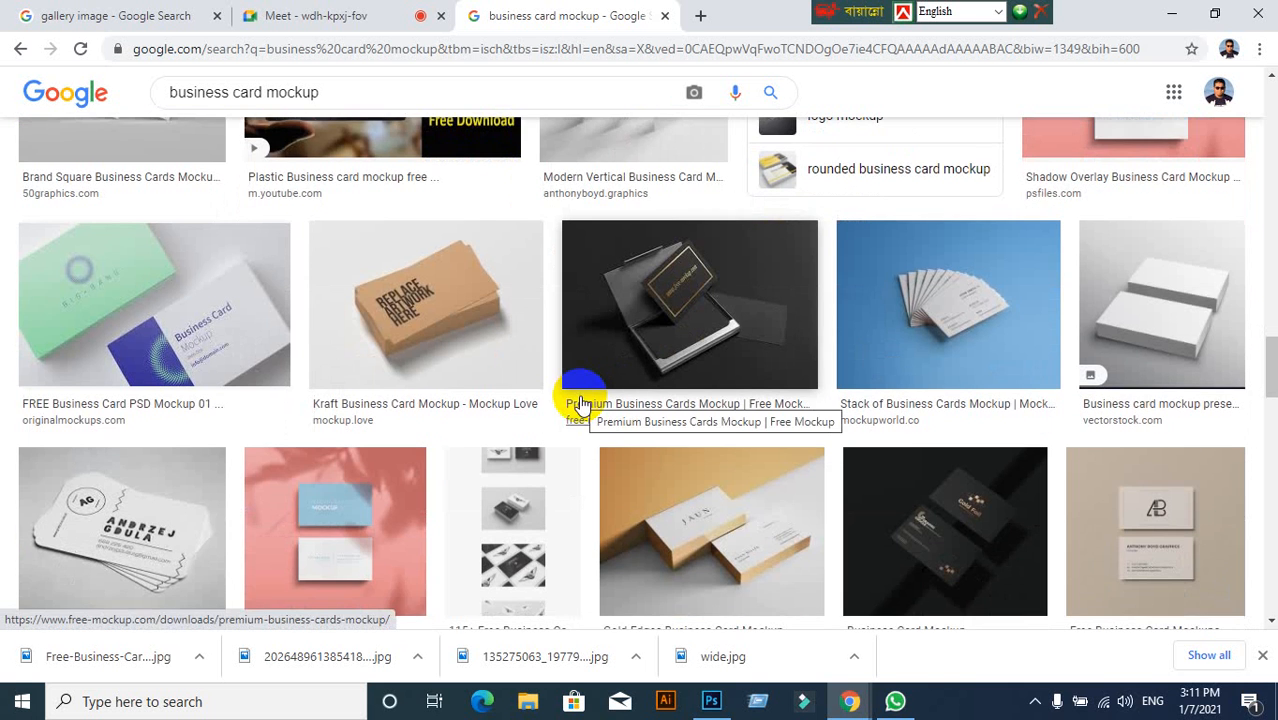
{"action": "scroll", "coordinate": [581, 403], "scroll_direction": "down", "scroll_amount": 1}
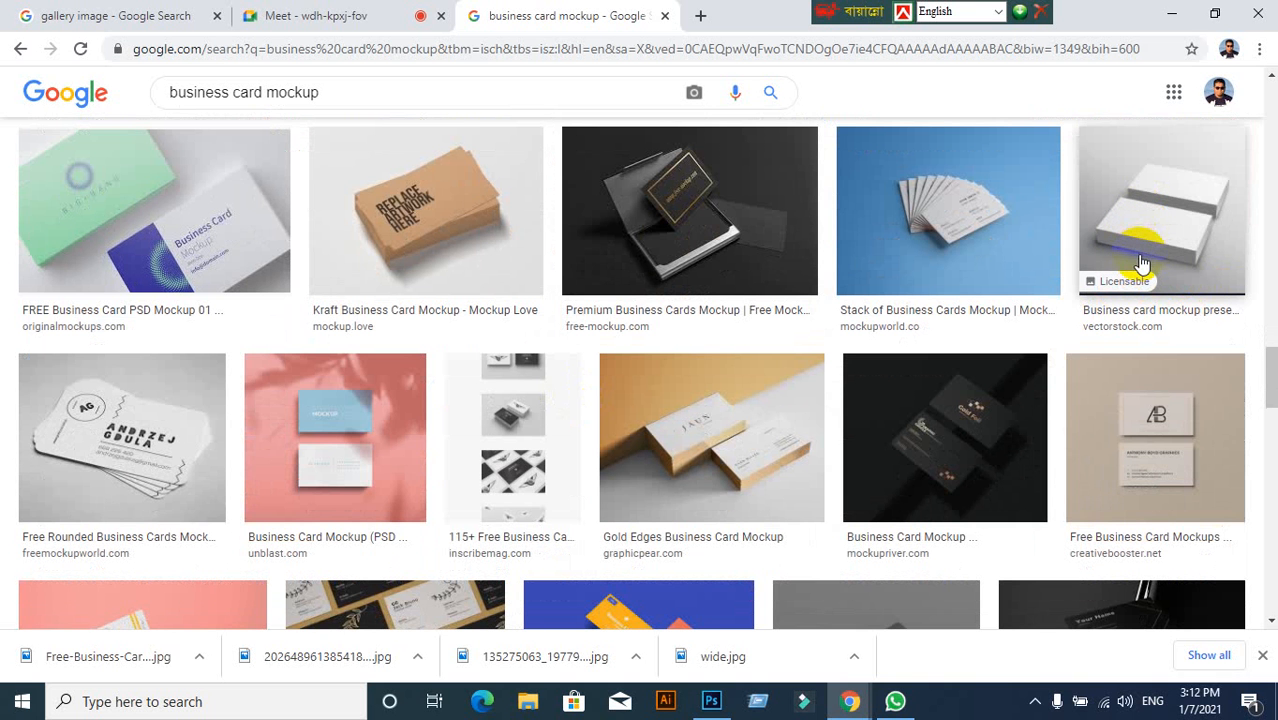
{"action": "scroll", "coordinate": [1141, 262], "scroll_direction": "down", "scroll_amount": 3}
{"action": "scroll", "coordinate": [1141, 262], "scroll_direction": "down", "scroll_amount": 2}
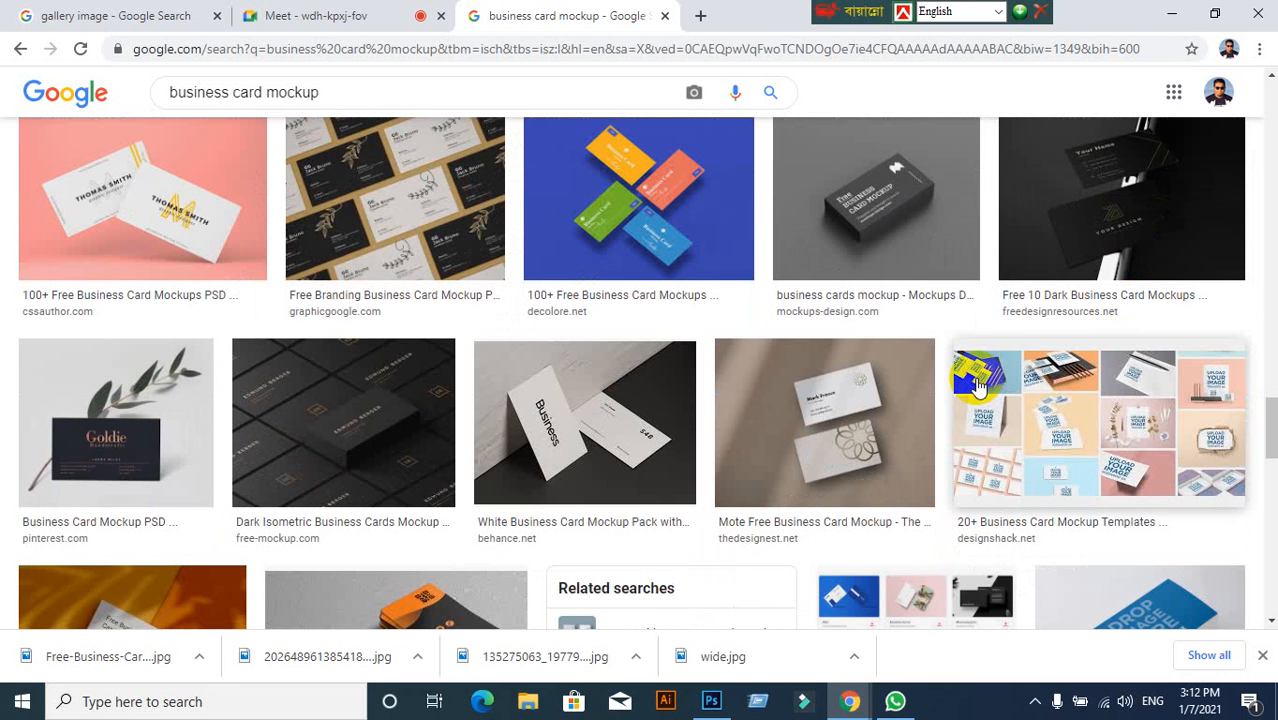
{"action": "scroll", "coordinate": [978, 383], "scroll_direction": "down", "scroll_amount": 2}
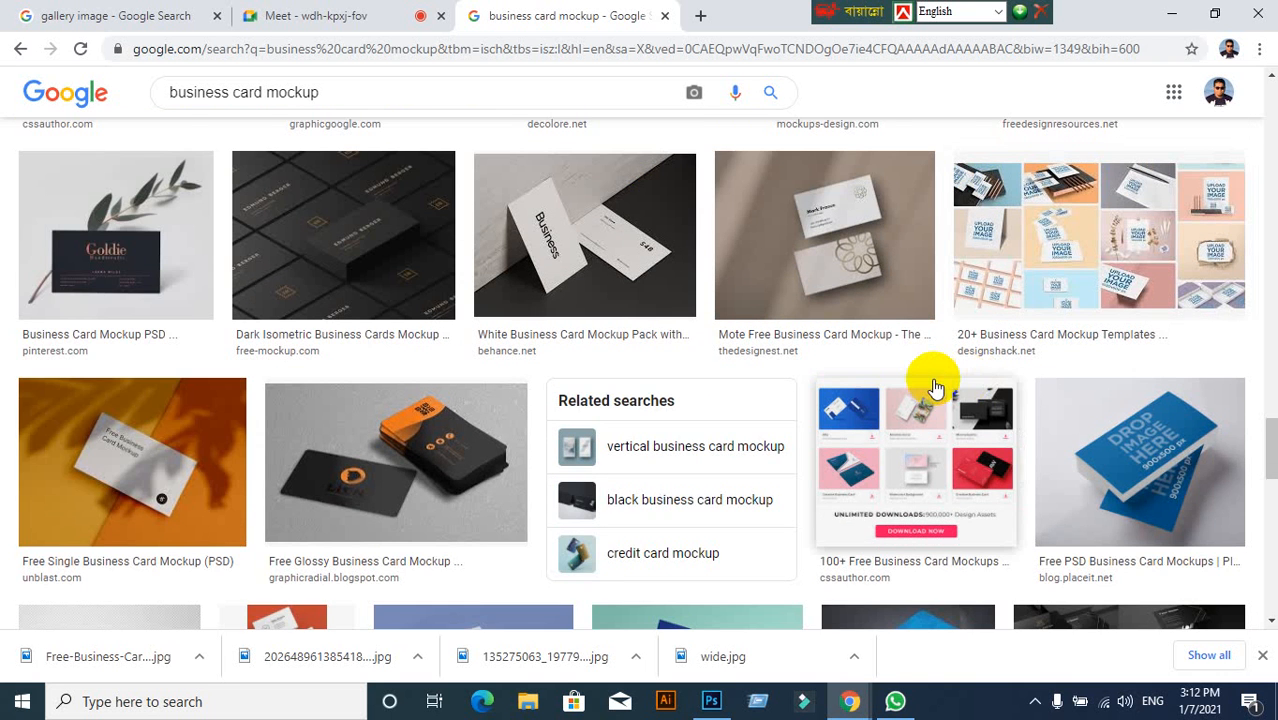
{"action": "scroll", "coordinate": [940, 383], "scroll_direction": "up", "scroll_amount": 2}
{"action": "scroll", "coordinate": [937, 382], "scroll_direction": "down", "scroll_amount": 4}
{"action": "scroll", "coordinate": [935, 388], "scroll_direction": "down", "scroll_amount": 1}
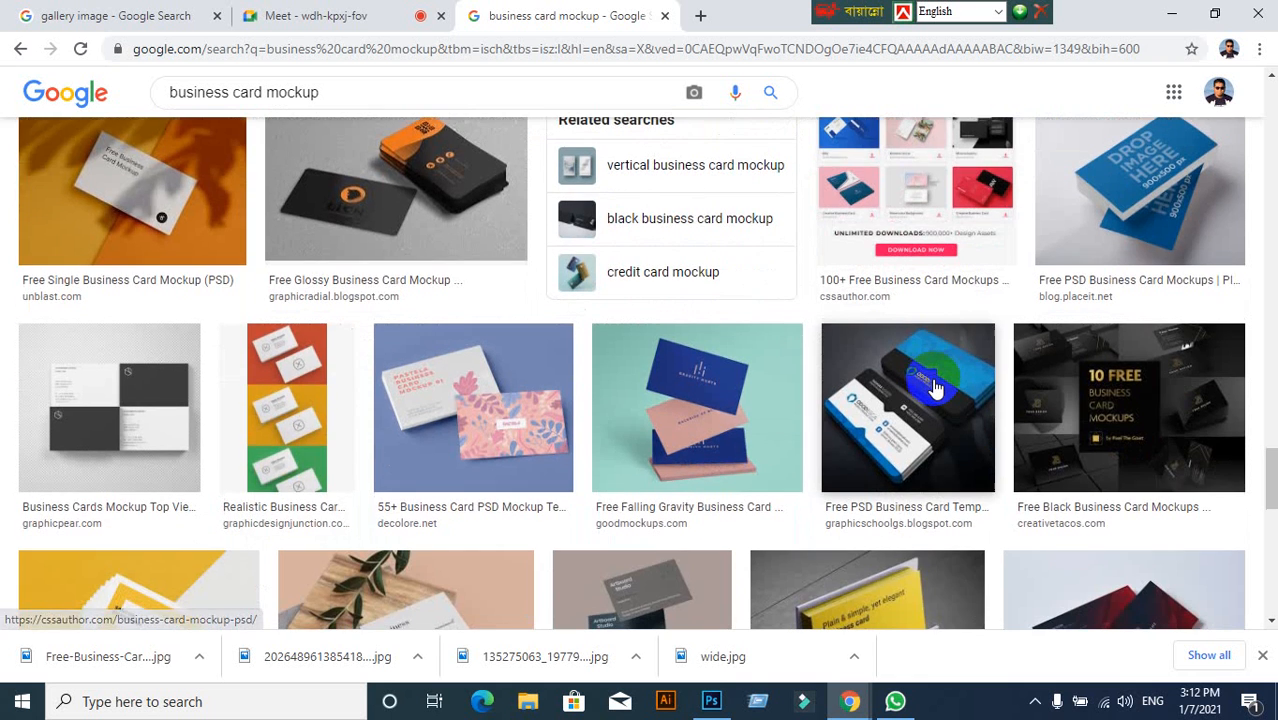
{"action": "scroll", "coordinate": [935, 388], "scroll_direction": "down", "scroll_amount": 3}
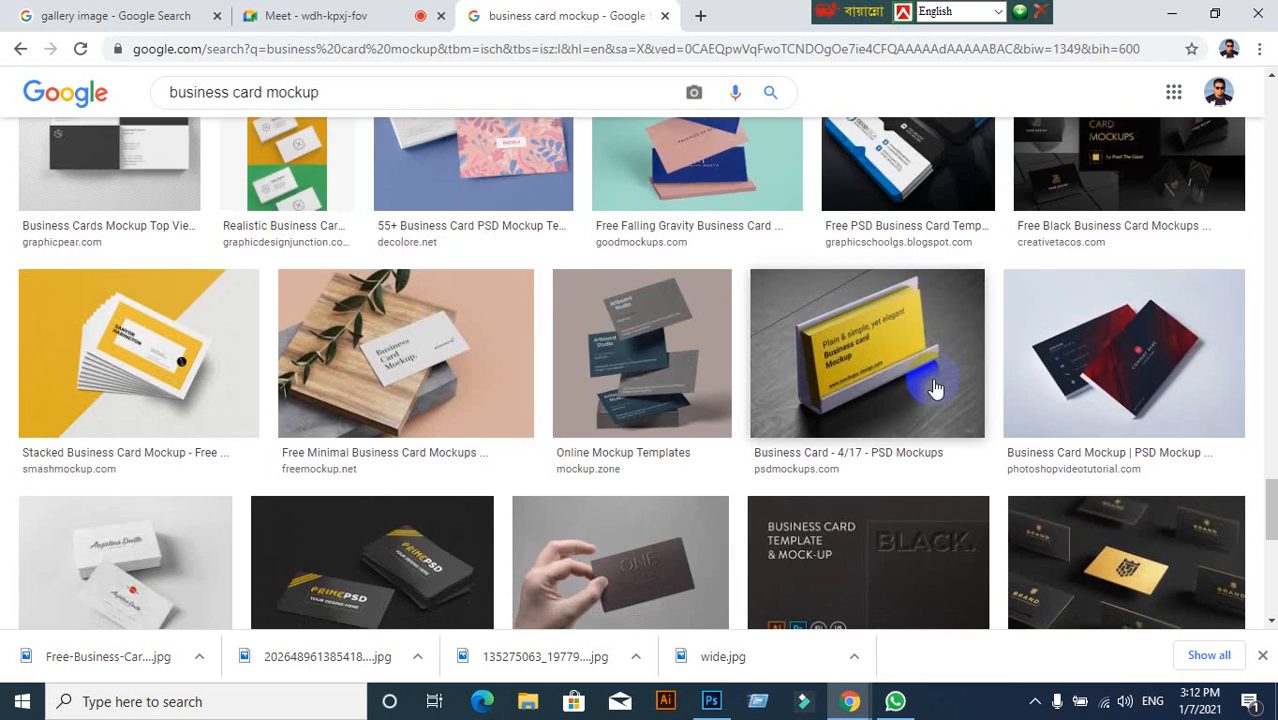
{"action": "scroll", "coordinate": [935, 388], "scroll_direction": "down", "scroll_amount": 1}
{"action": "scroll", "coordinate": [935, 388], "scroll_direction": "up", "scroll_amount": 3}
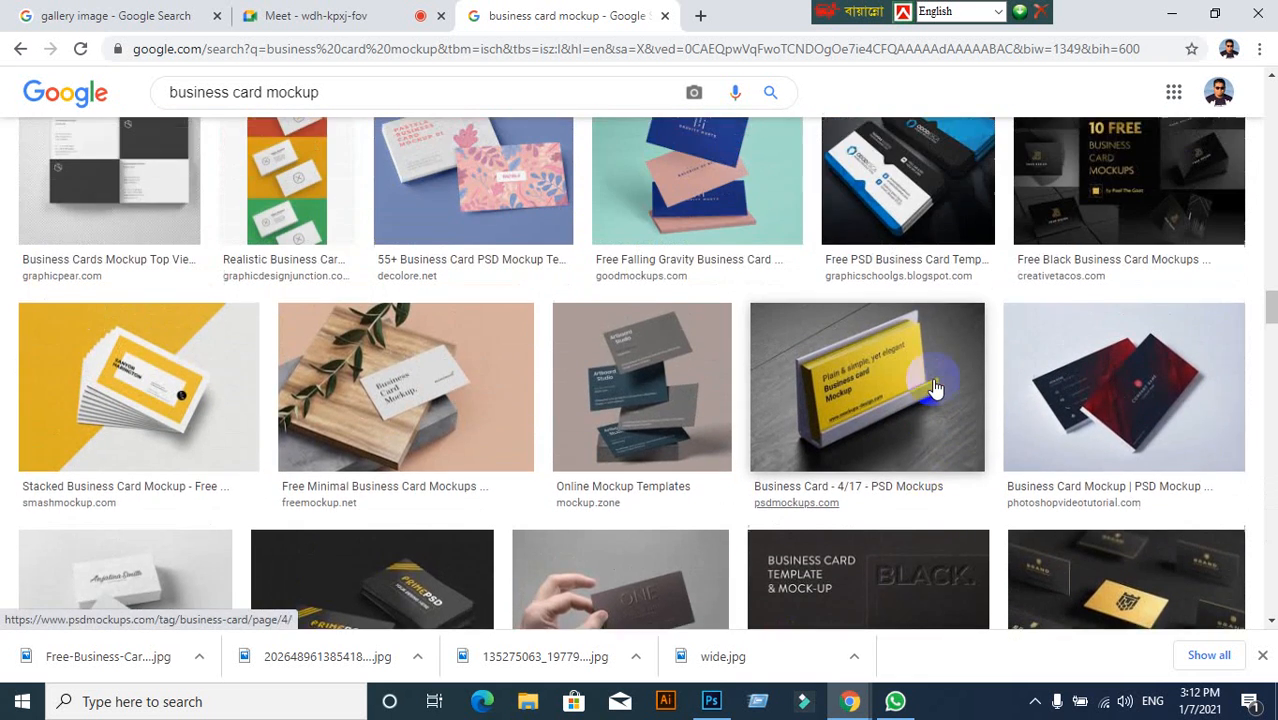
{"action": "scroll", "coordinate": [935, 388], "scroll_direction": "down", "scroll_amount": 4}
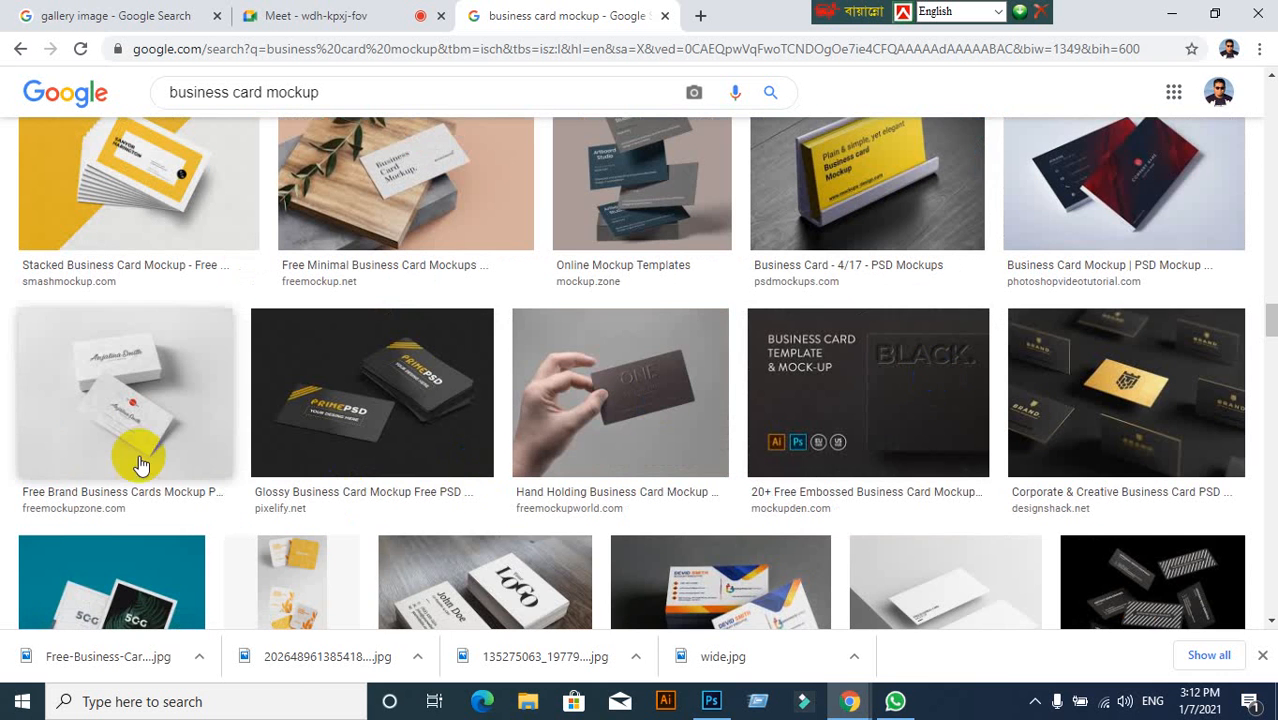
Open the Free Brand Business Cards Mockup result from freemockupzone.com and save its image to the Desktop as a JPEG.
{"action": "left_click", "coordinate": [80, 414]}
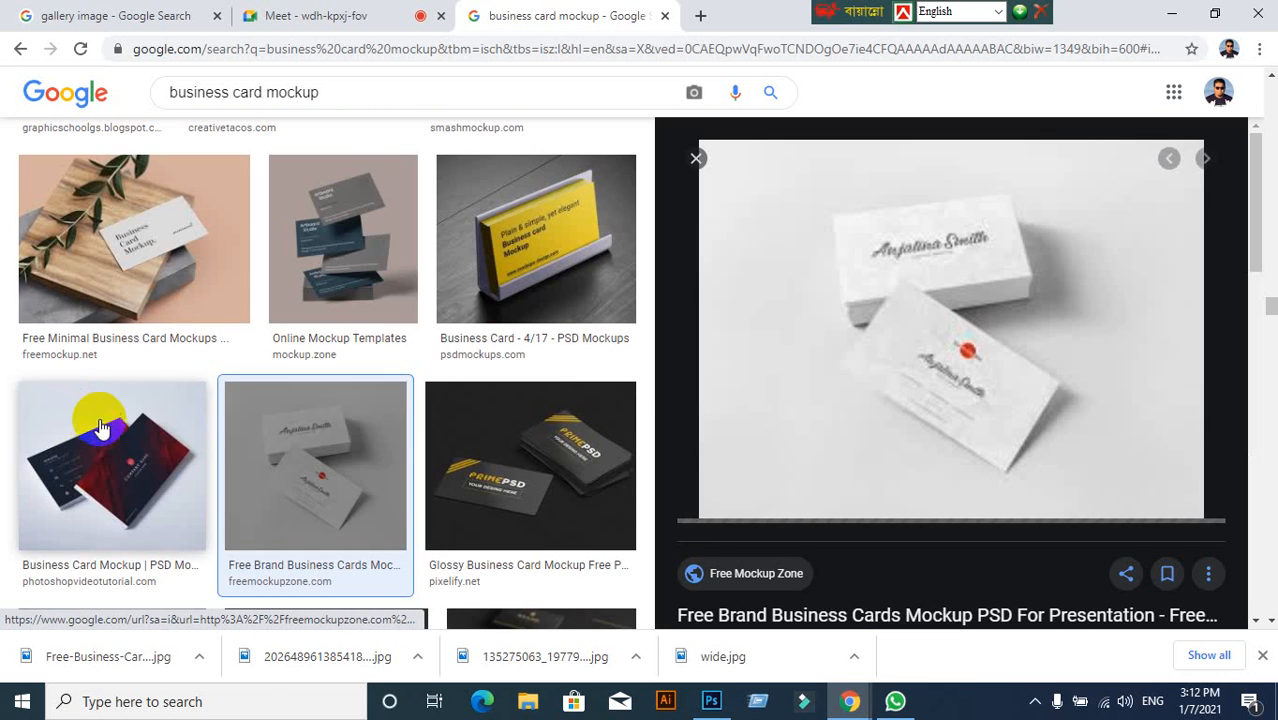
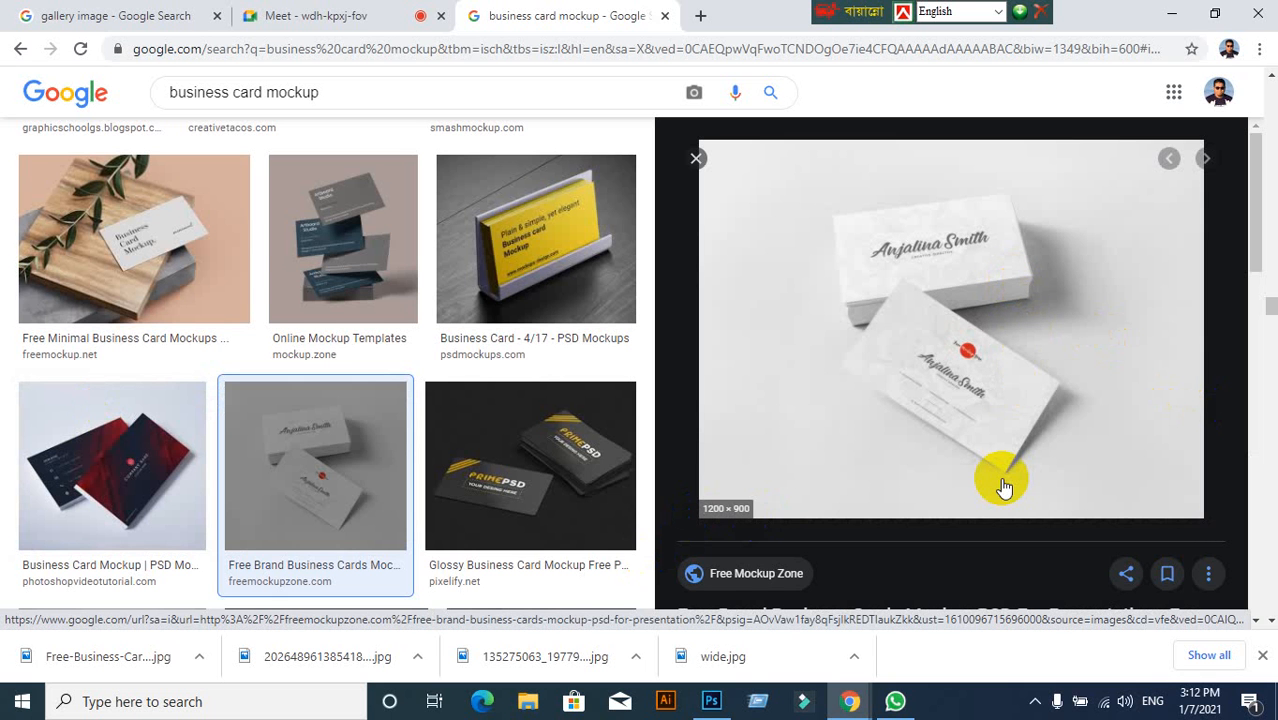
{"action": "right_click", "coordinate": [928, 252]}
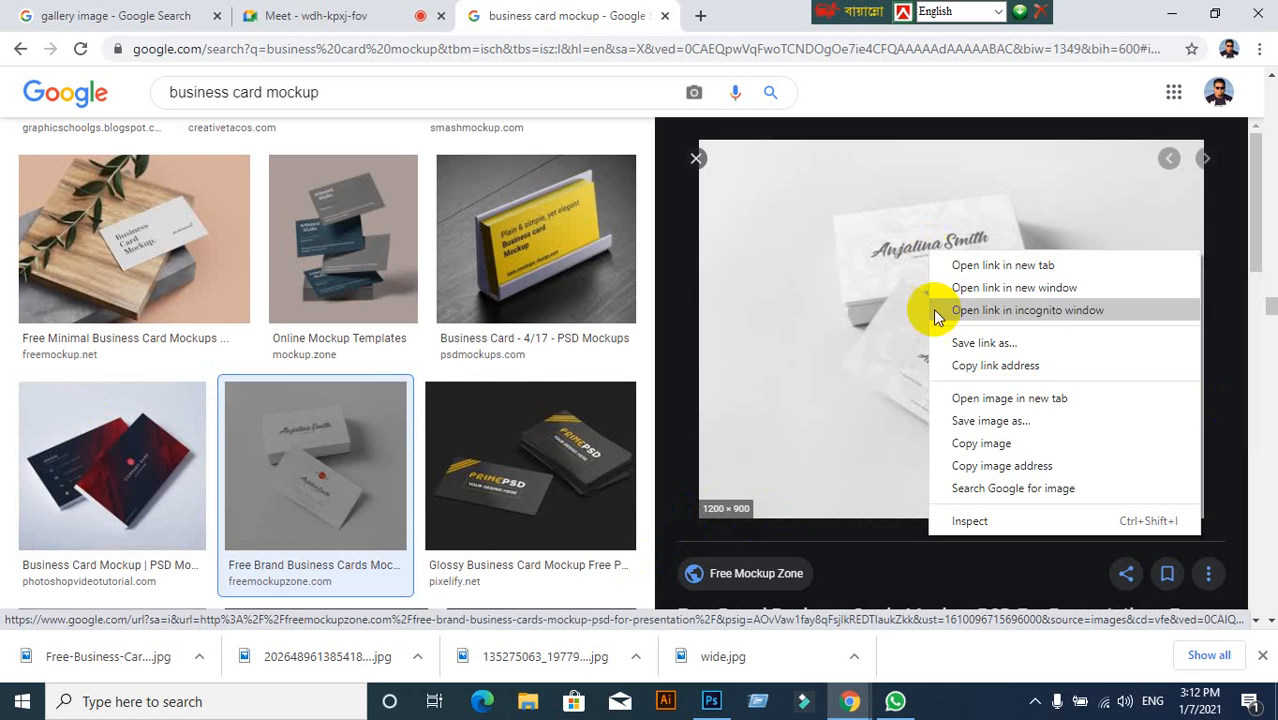
{"action": "left_click", "coordinate": [937, 427]}
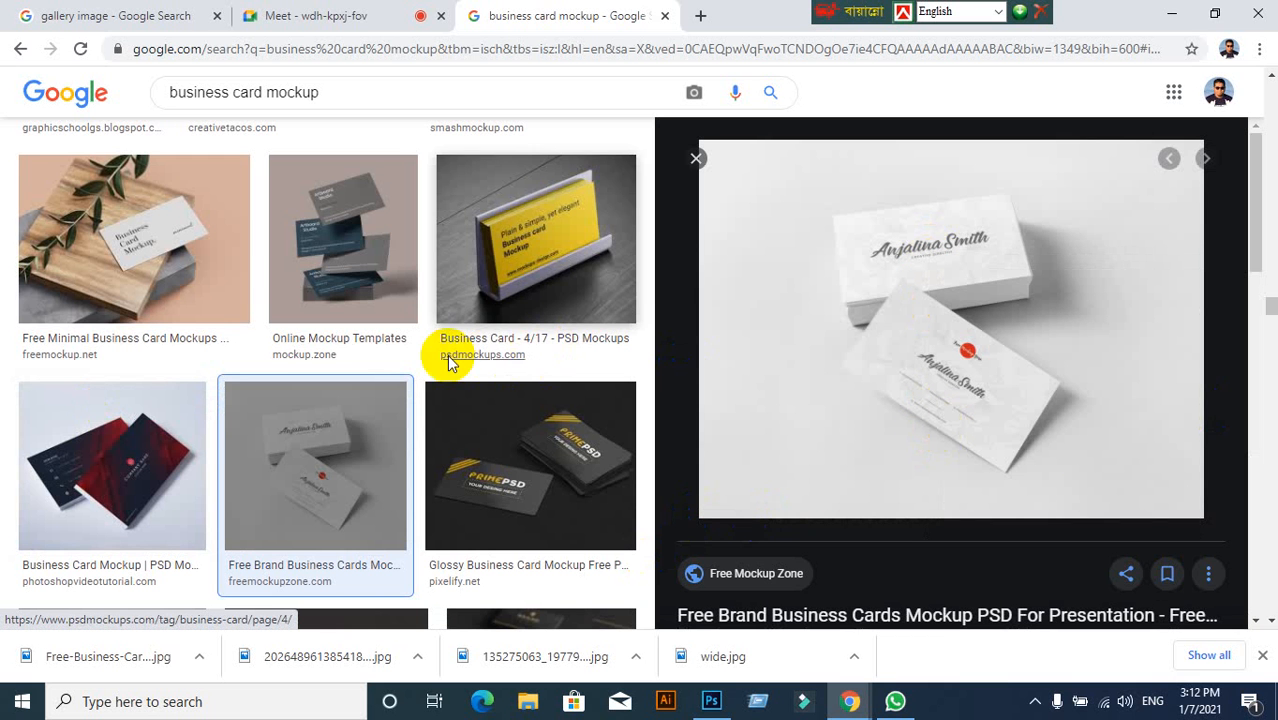
{"action": "scroll", "coordinate": [62, 180], "scroll_direction": "up", "scroll_amount": 1}
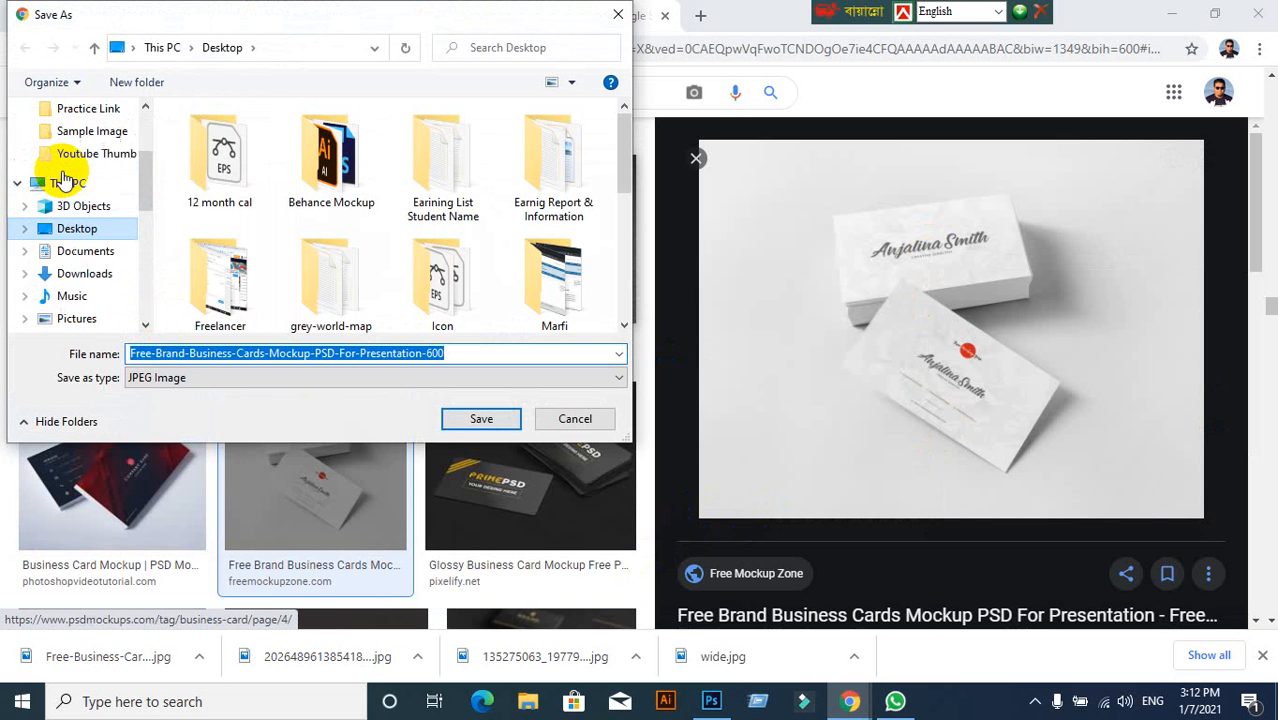
{"action": "scroll", "coordinate": [62, 175], "scroll_direction": "up", "scroll_amount": 2}
{"action": "left_click", "coordinate": [62, 136]}
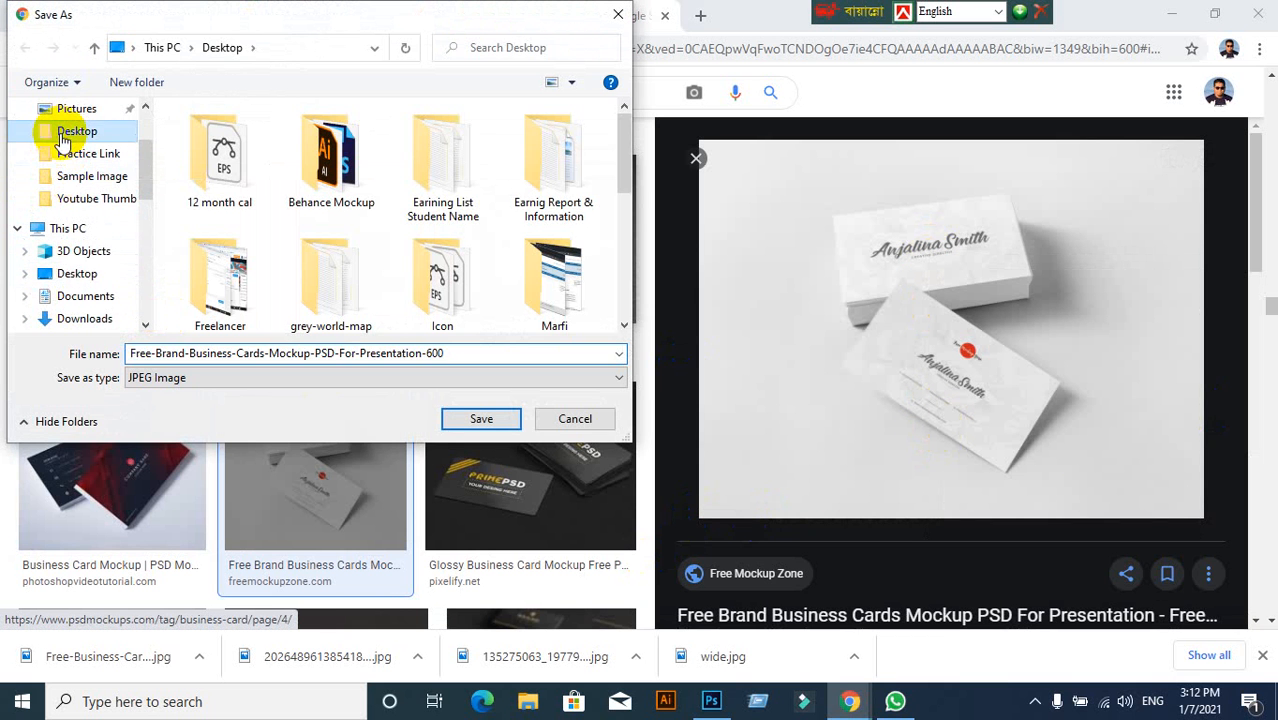
{"action": "left_click", "coordinate": [481, 420]}
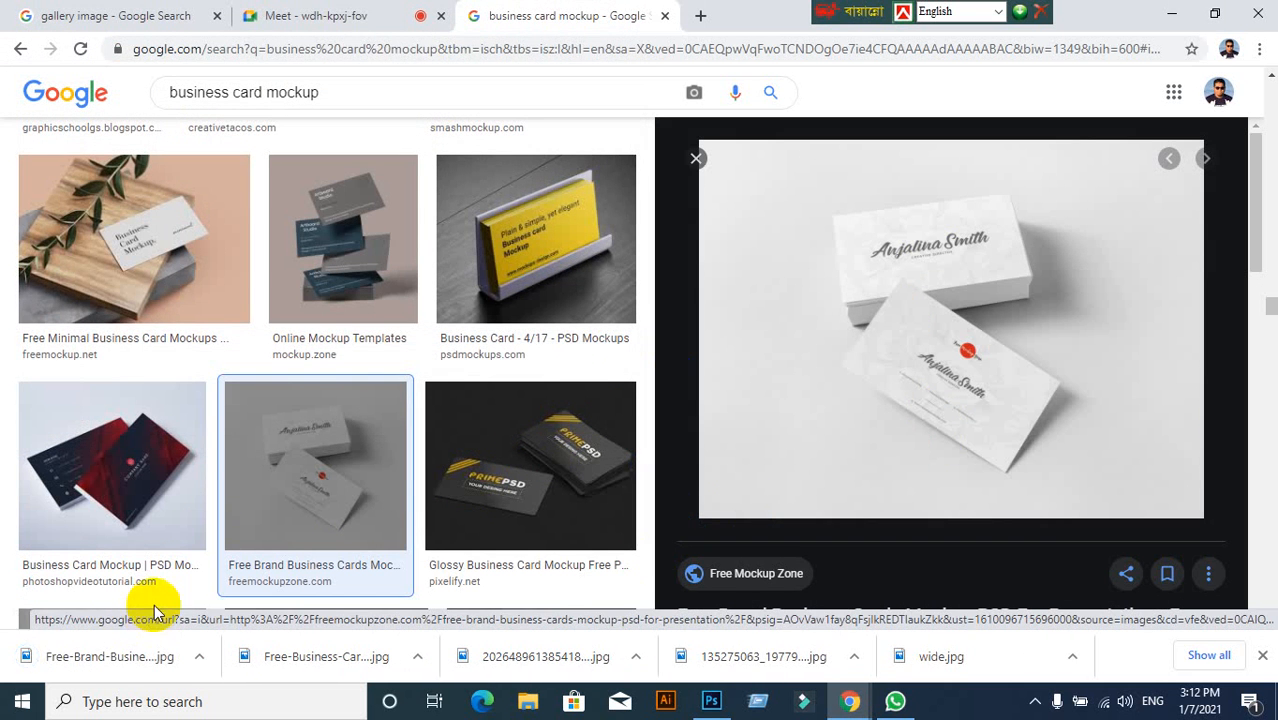
Open the downloaded card image in Photoshop, and close the Rectangle 1.psb and Free-Business-Card-Mockup.psd documents.
{"action": "left_click_drag", "start_coordinate": [77, 657], "coordinate": [666, 43]}
{"action": "left_click", "coordinate": [479, 71]}
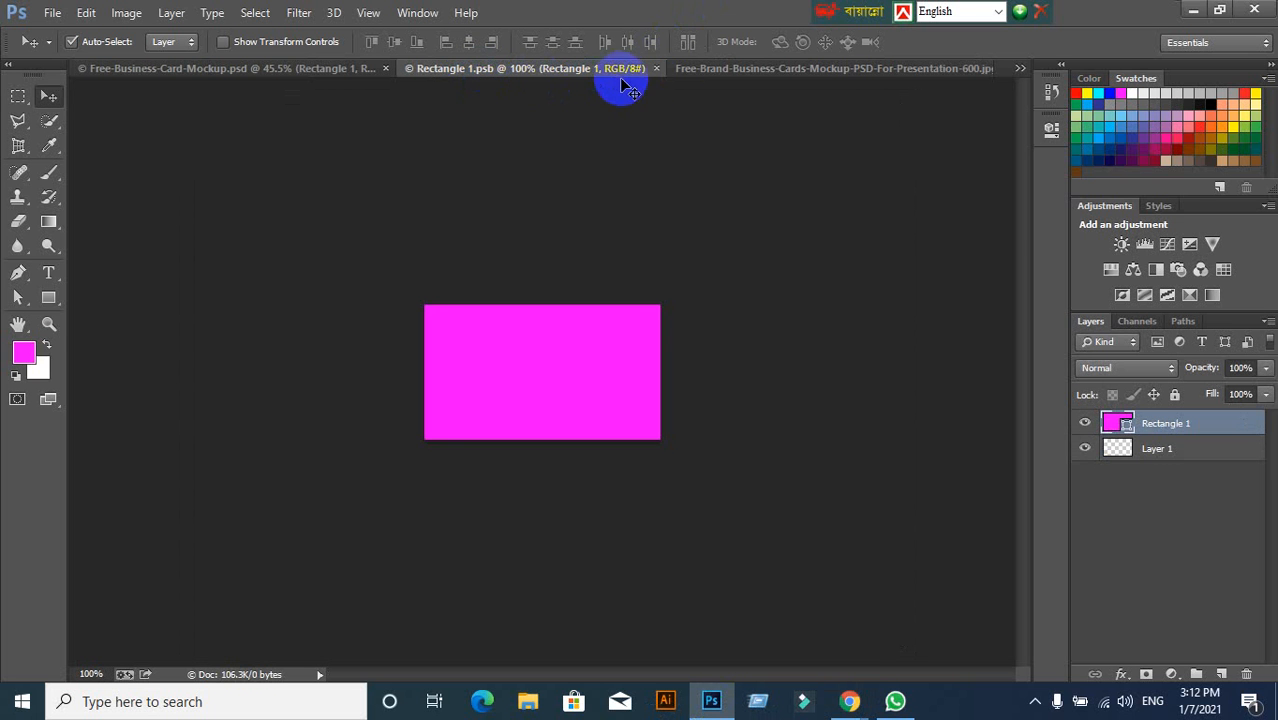
{"action": "left_click", "coordinate": [656, 69]}
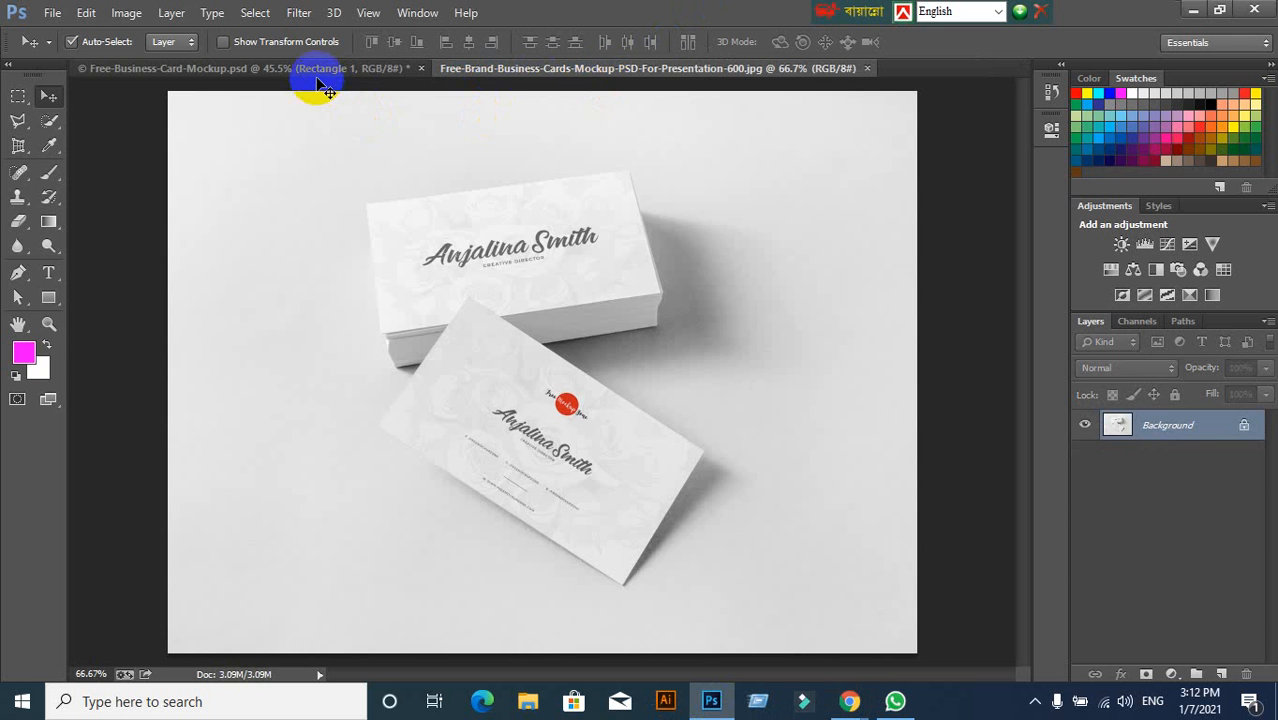
{"action": "left_click", "coordinate": [317, 70]}
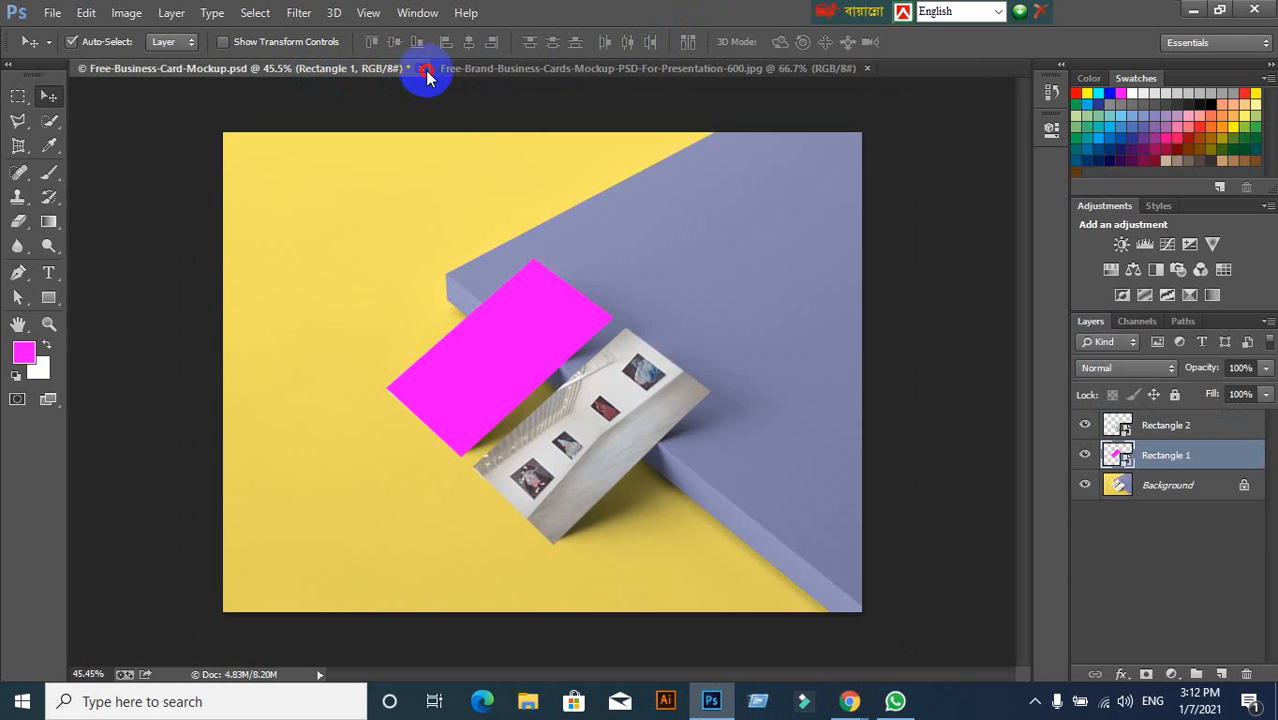
{"action": "left_click", "coordinate": [421, 69]}
{"action": "left_click", "coordinate": [655, 277]}
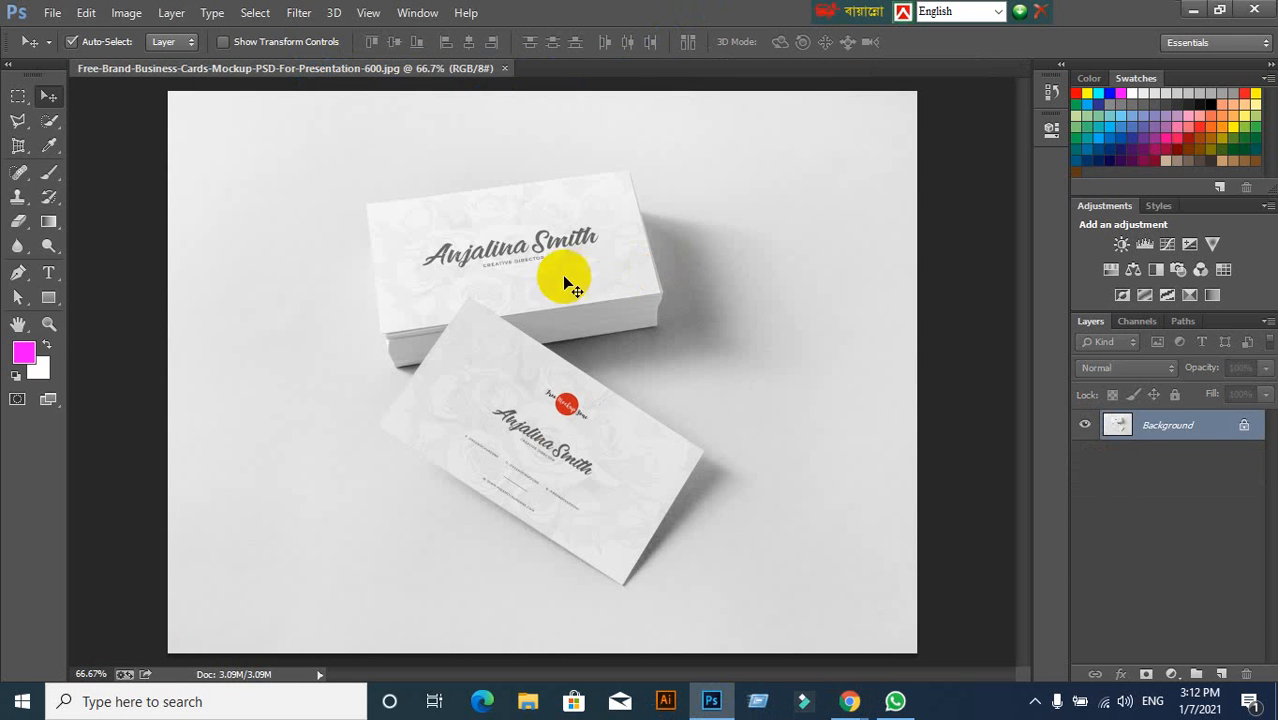
Create a magenta rectangle shape 3.5 in wide and 2 in high on the card photo.
{"action": "left_click_drag", "start_coordinate": [48, 297], "coordinate": [121, 296]}
{"action": "left_click", "coordinate": [314, 261]}
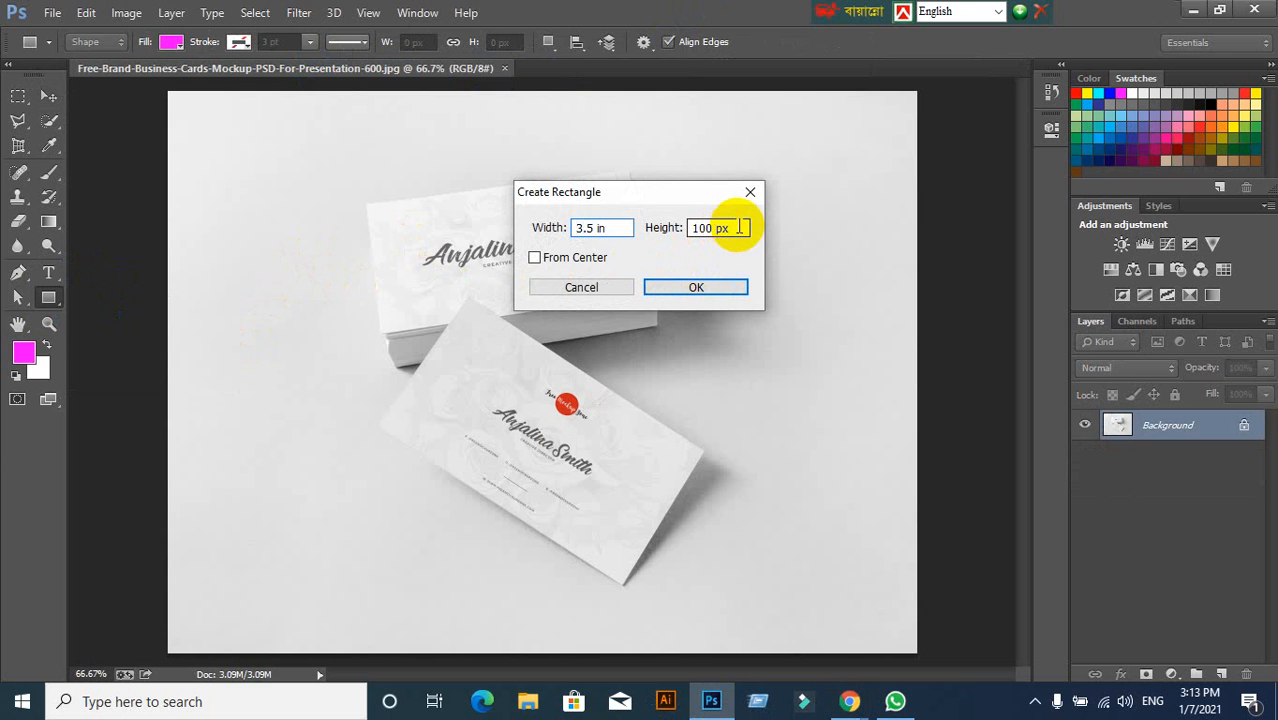
{"action": "left_click_drag", "start_coordinate": [735, 230], "coordinate": [658, 240]}
{"action": "type", "text": "2"}
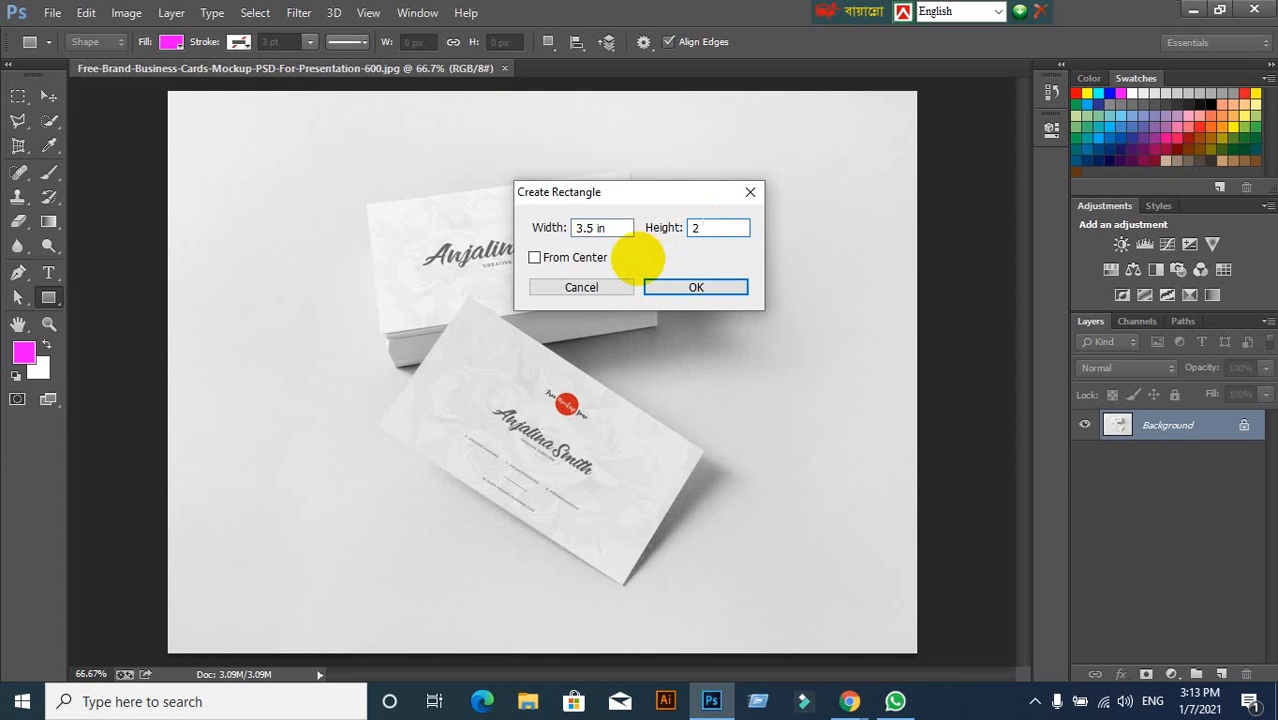
{"action": "left_click", "coordinate": [672, 289]}
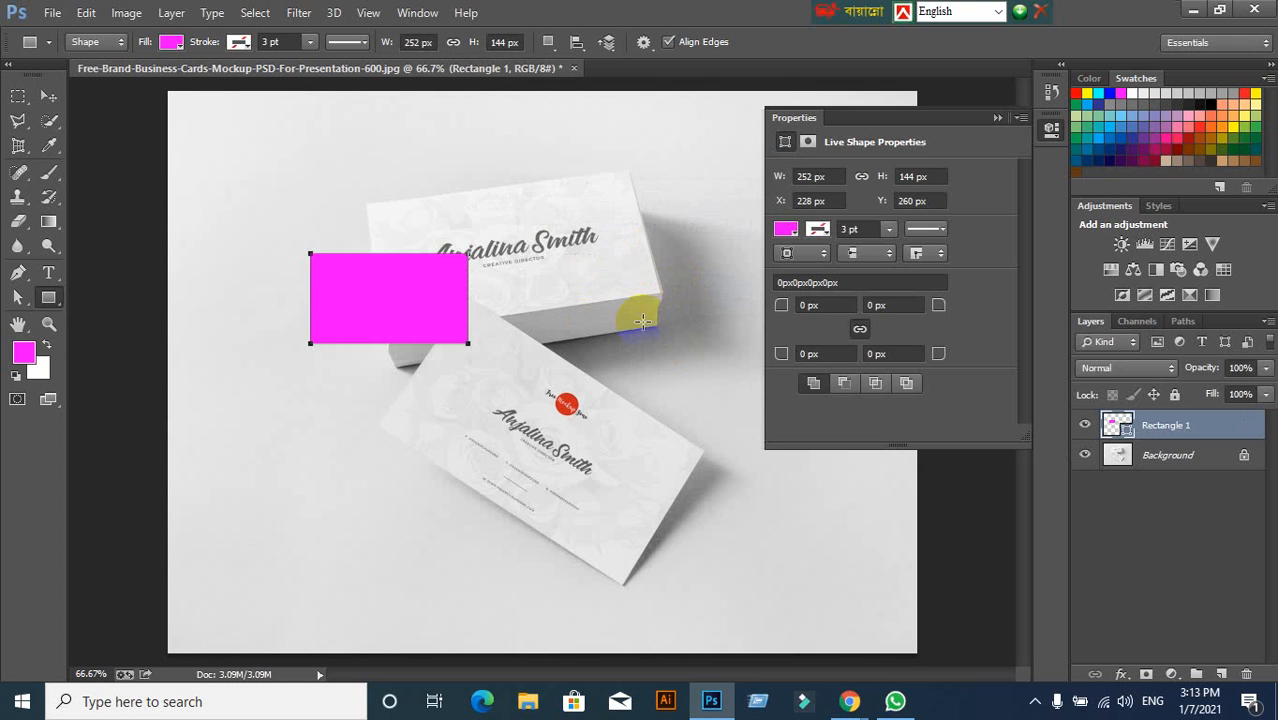
Move the magenta rectangle onto the top card of the stack and collapse the shape's properties.
{"action": "left_click", "coordinate": [47, 95]}
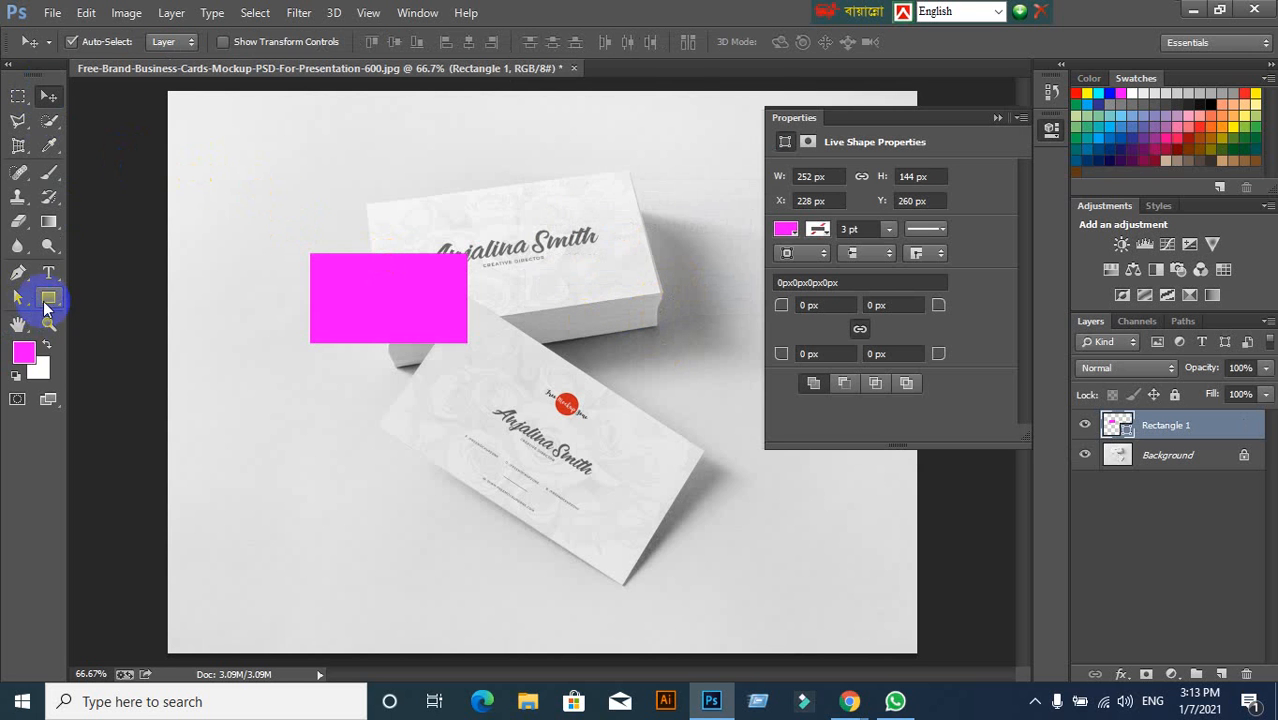
{"action": "left_click", "coordinate": [48, 297]}
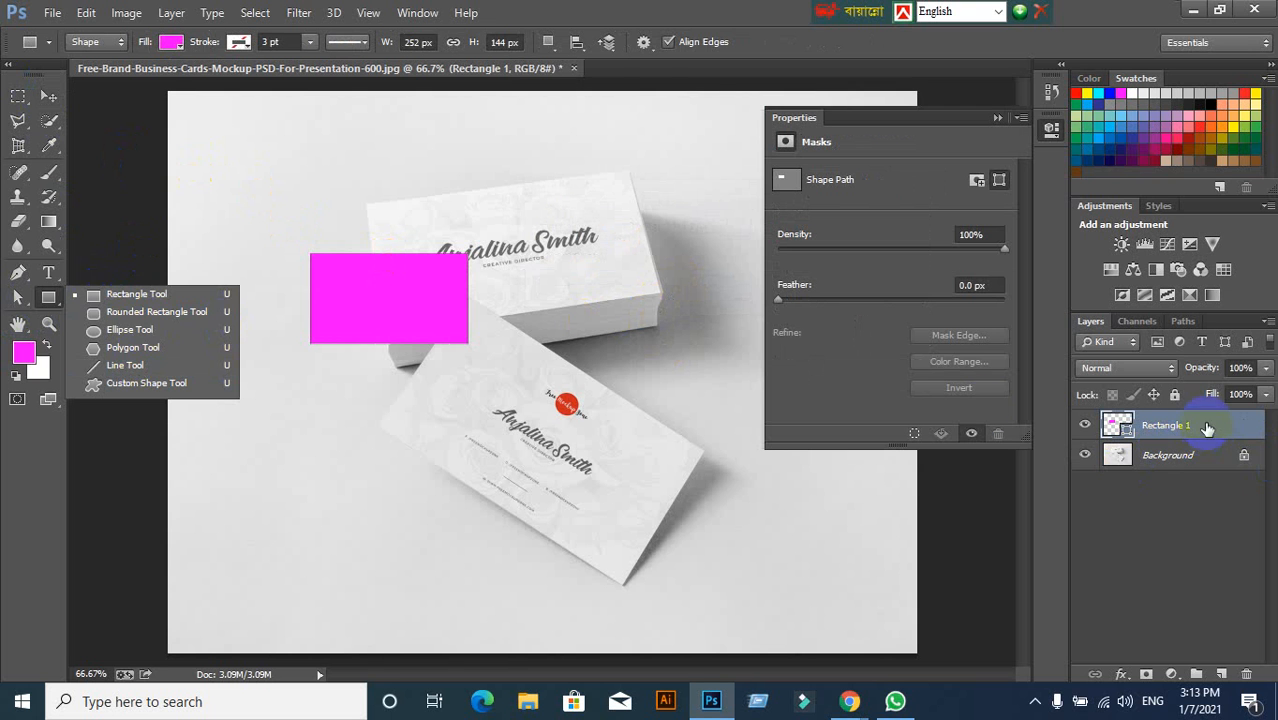
{"action": "left_click", "coordinate": [643, 63]}
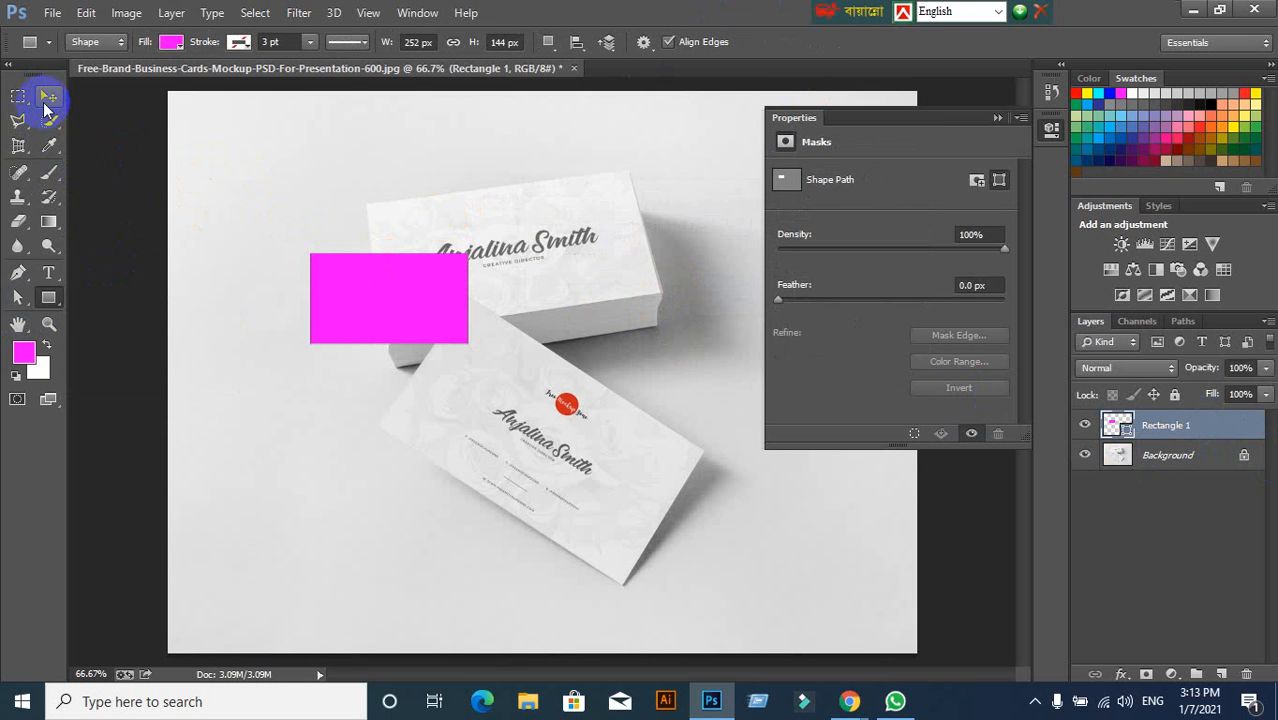
{"action": "left_click", "coordinate": [47, 95]}
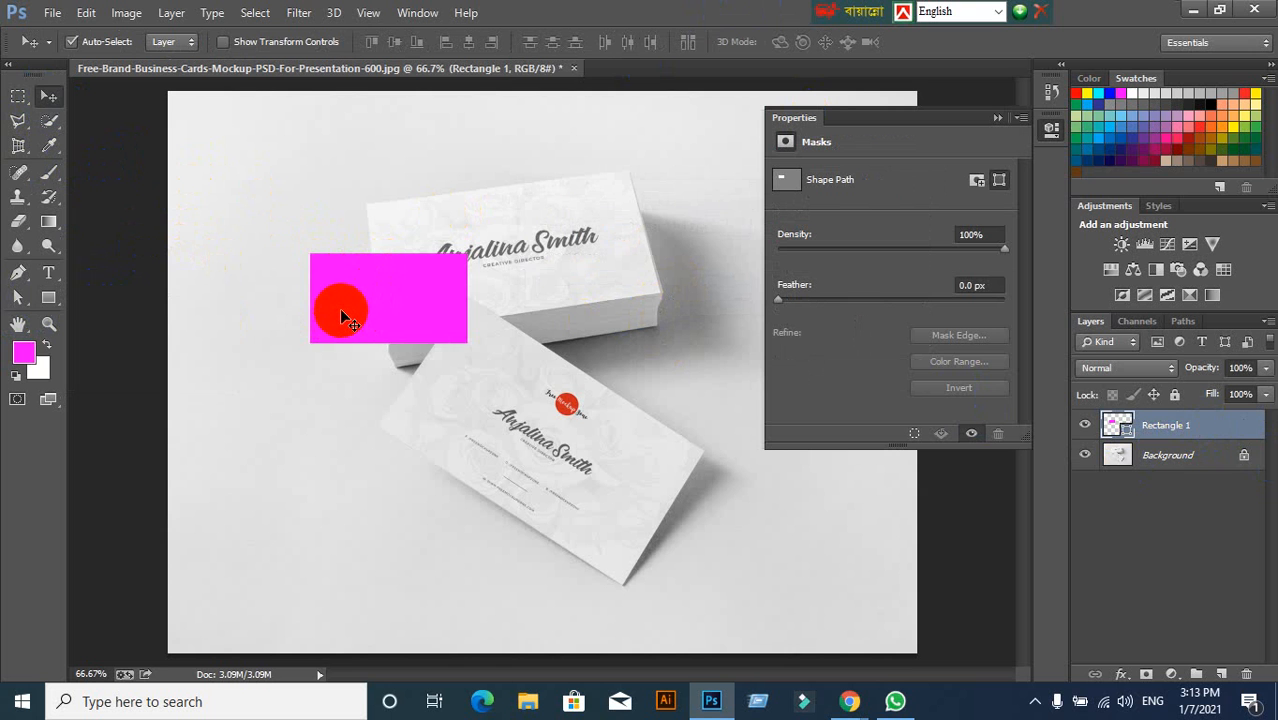
{"action": "left_click_drag", "start_coordinate": [341, 314], "coordinate": [433, 260]}
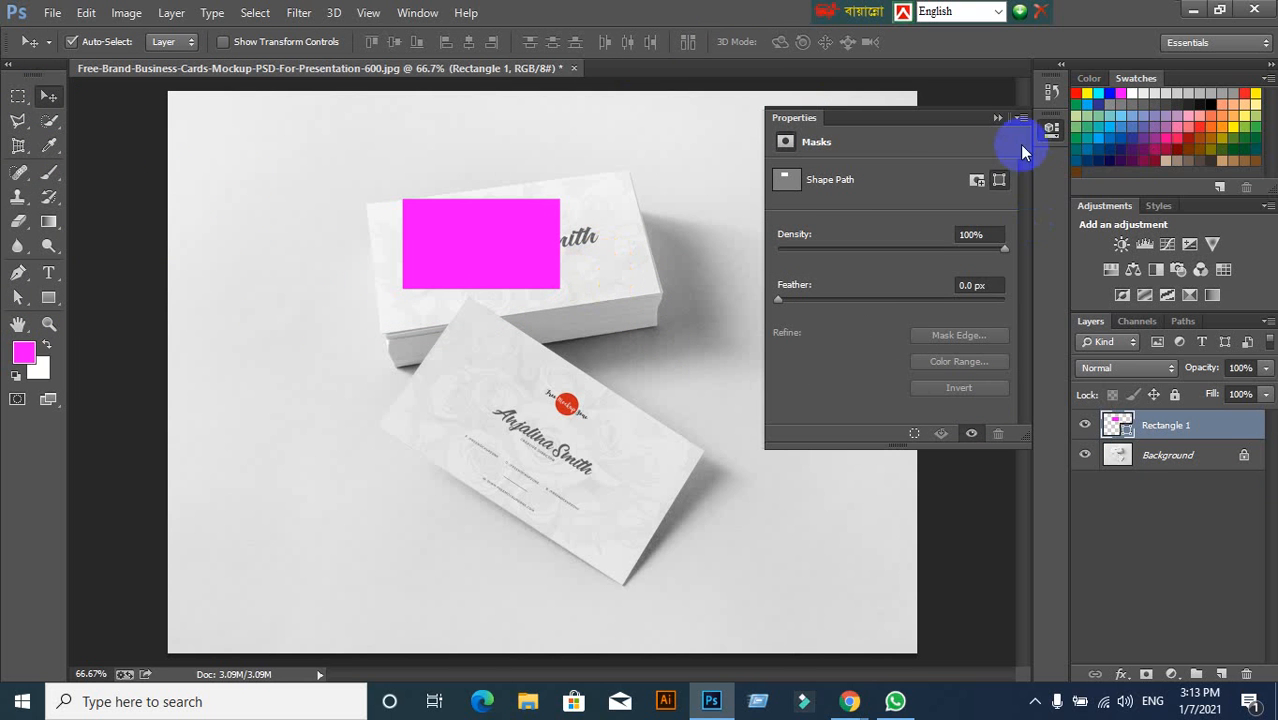
{"action": "left_click", "coordinate": [999, 121]}
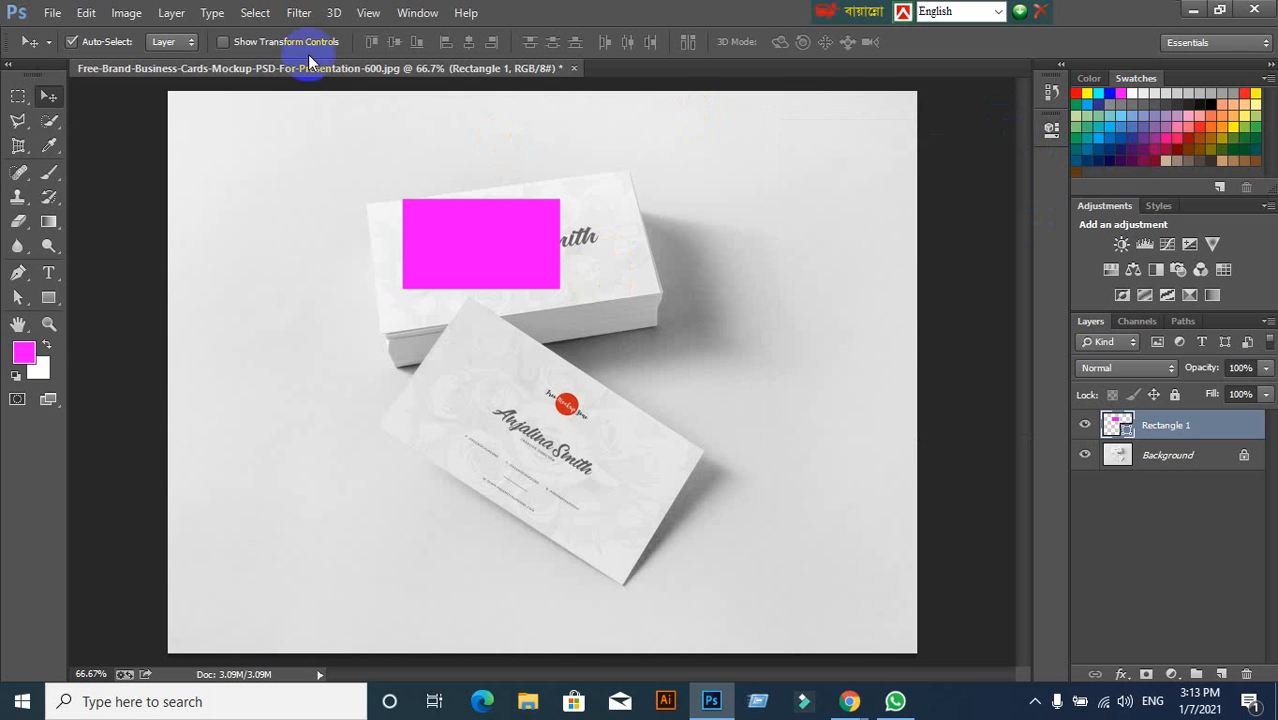
Check the card photo's image size in inches, leaving the image unchanged.
{"action": "left_click", "coordinate": [126, 12]}
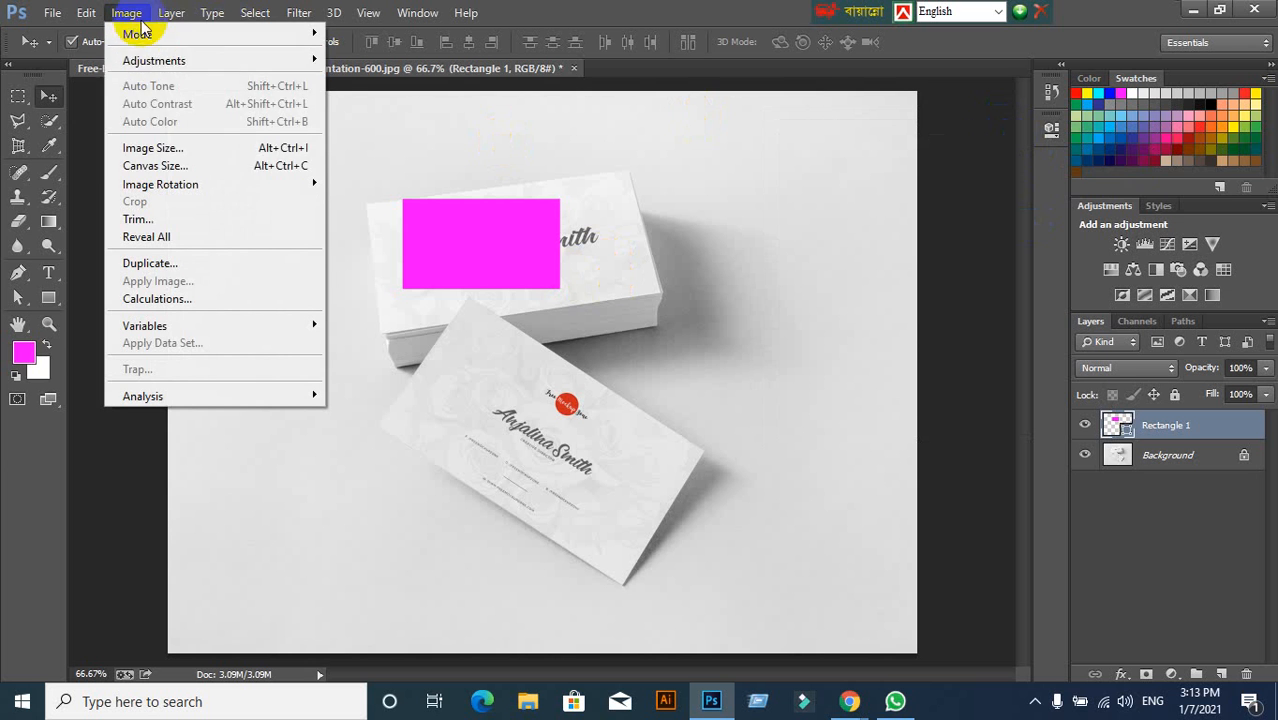
{"action": "left_click", "coordinate": [157, 155]}
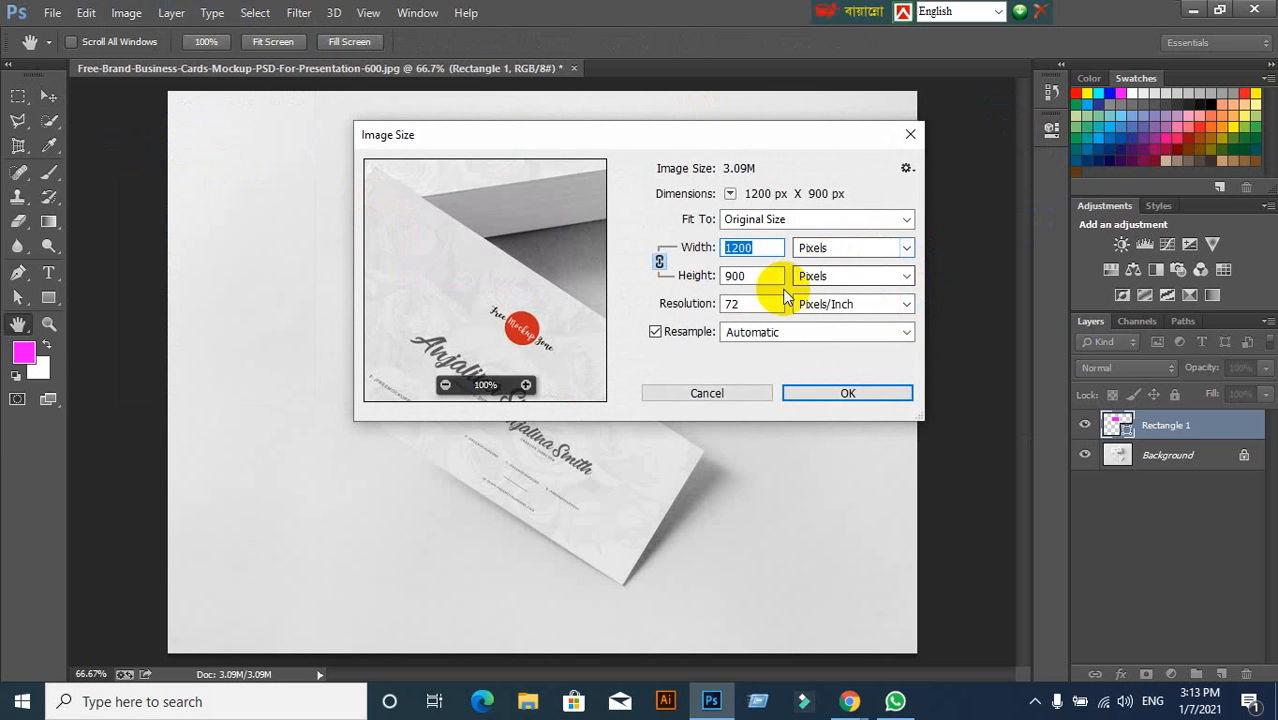
{"action": "left_click", "coordinate": [872, 247]}
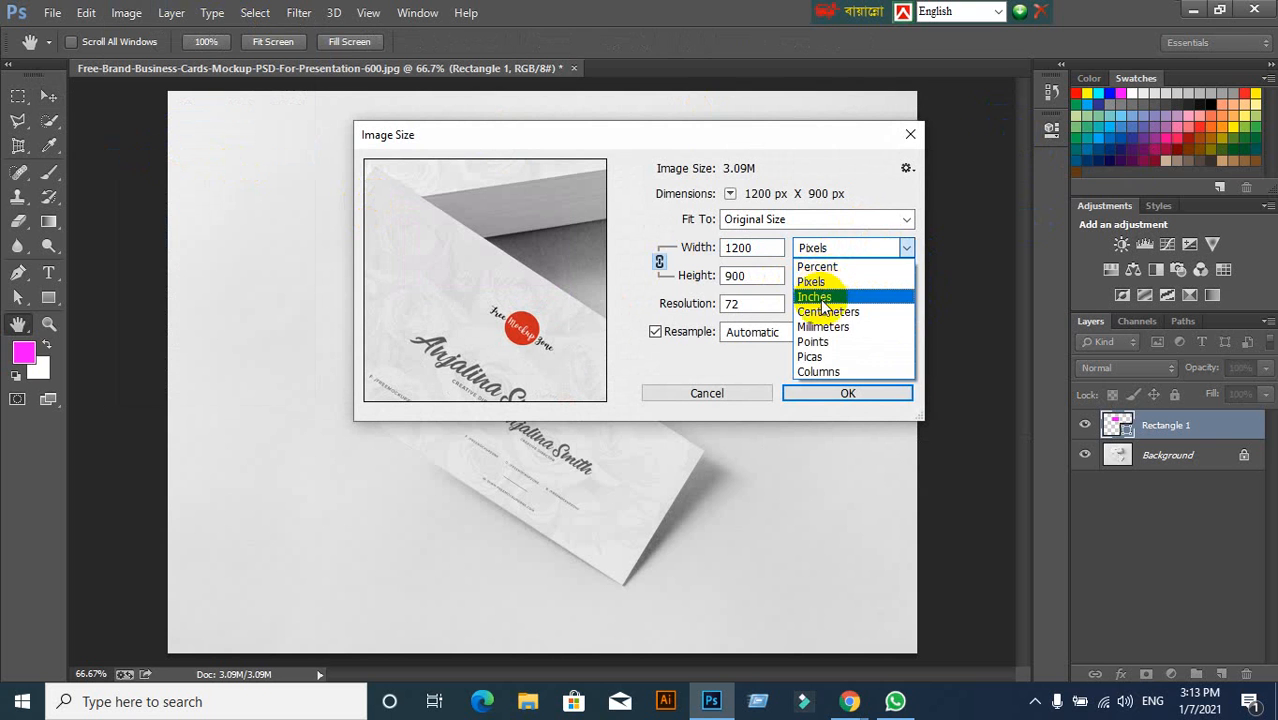
{"action": "left_click", "coordinate": [821, 298]}
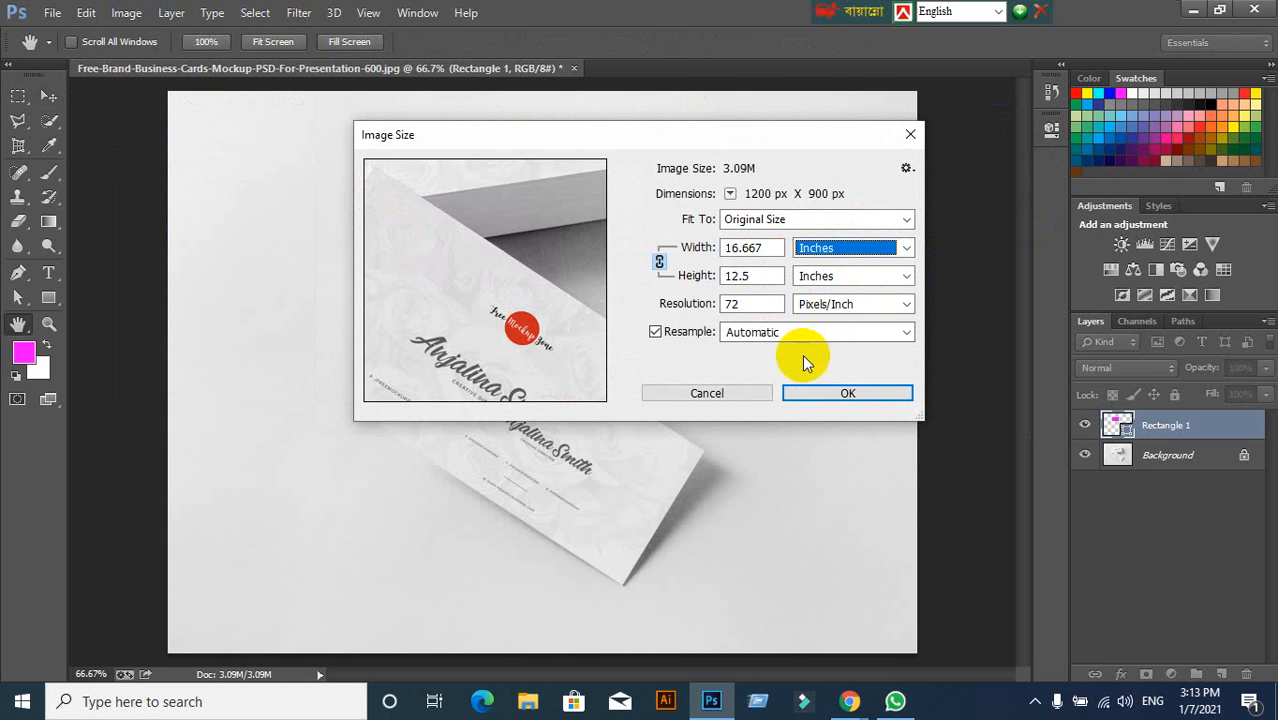
{"action": "left_click", "coordinate": [760, 396]}
{"action": "left_click", "coordinate": [797, 386]}
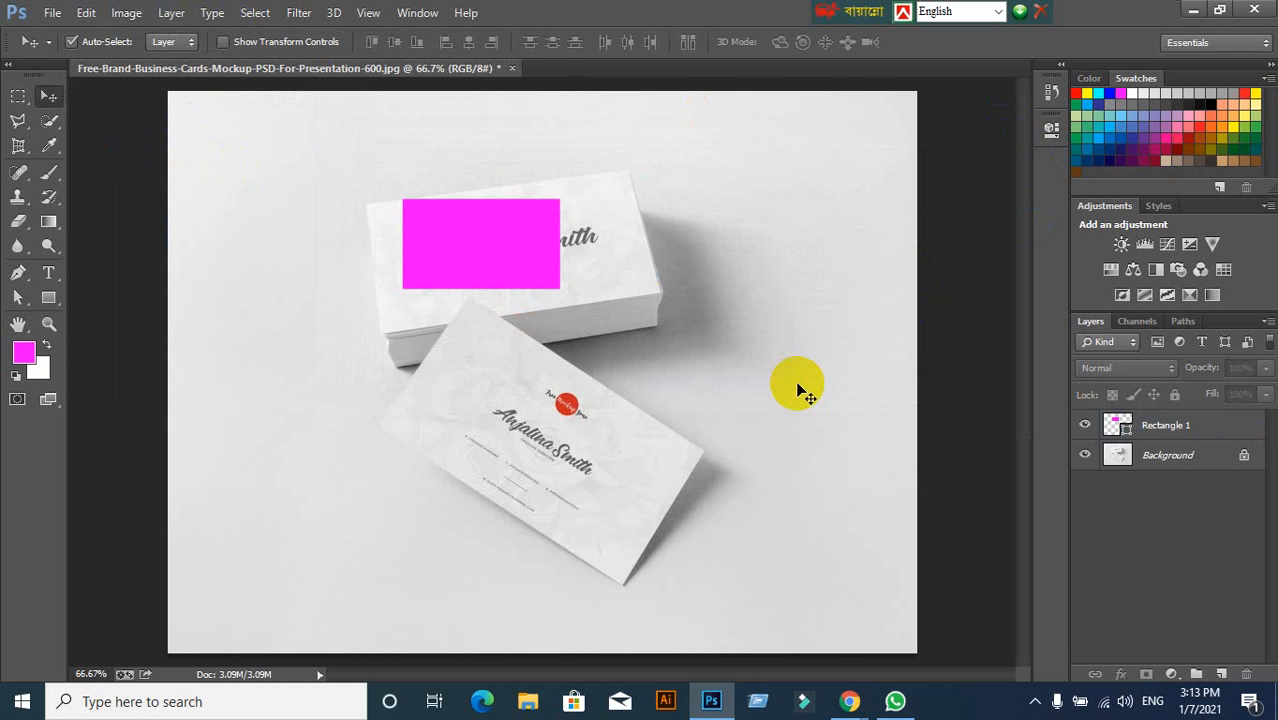
Delete the magenta rectangle on the top card and create a new one 3.5 in wide and 2 in high.
{"action": "left_click", "coordinate": [472, 266]}
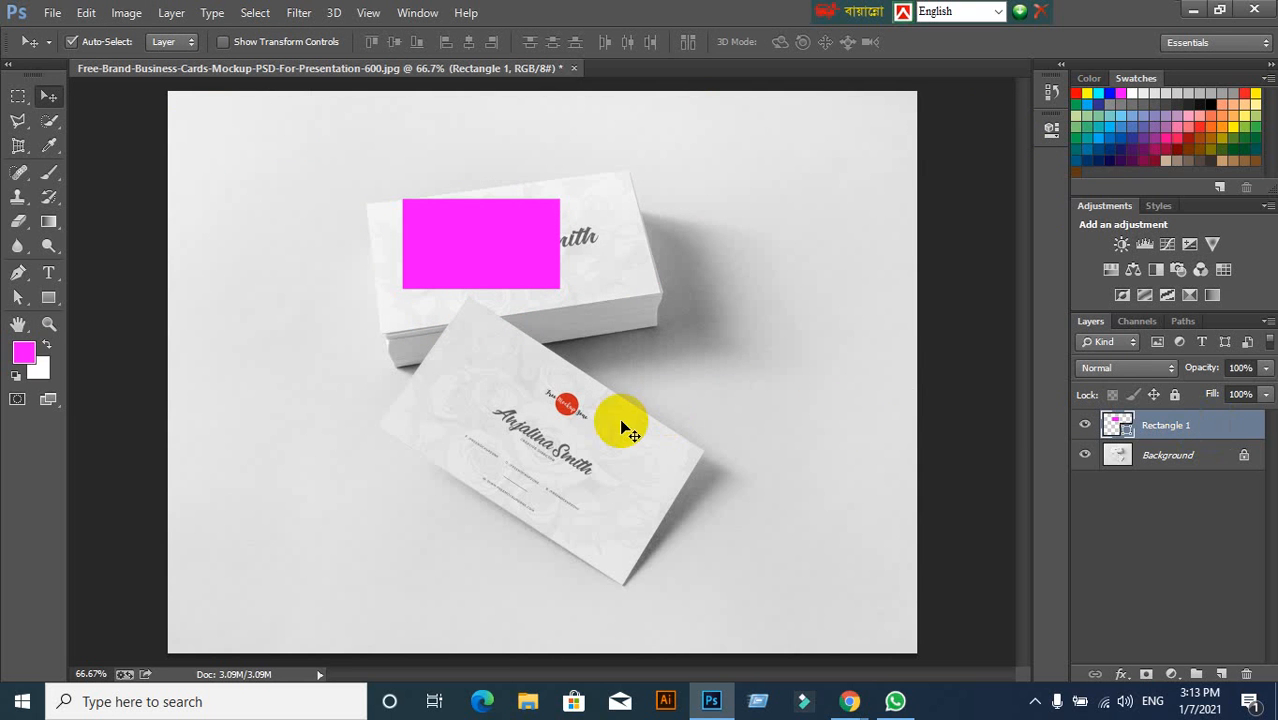
{"action": "key", "text": "Delete"}
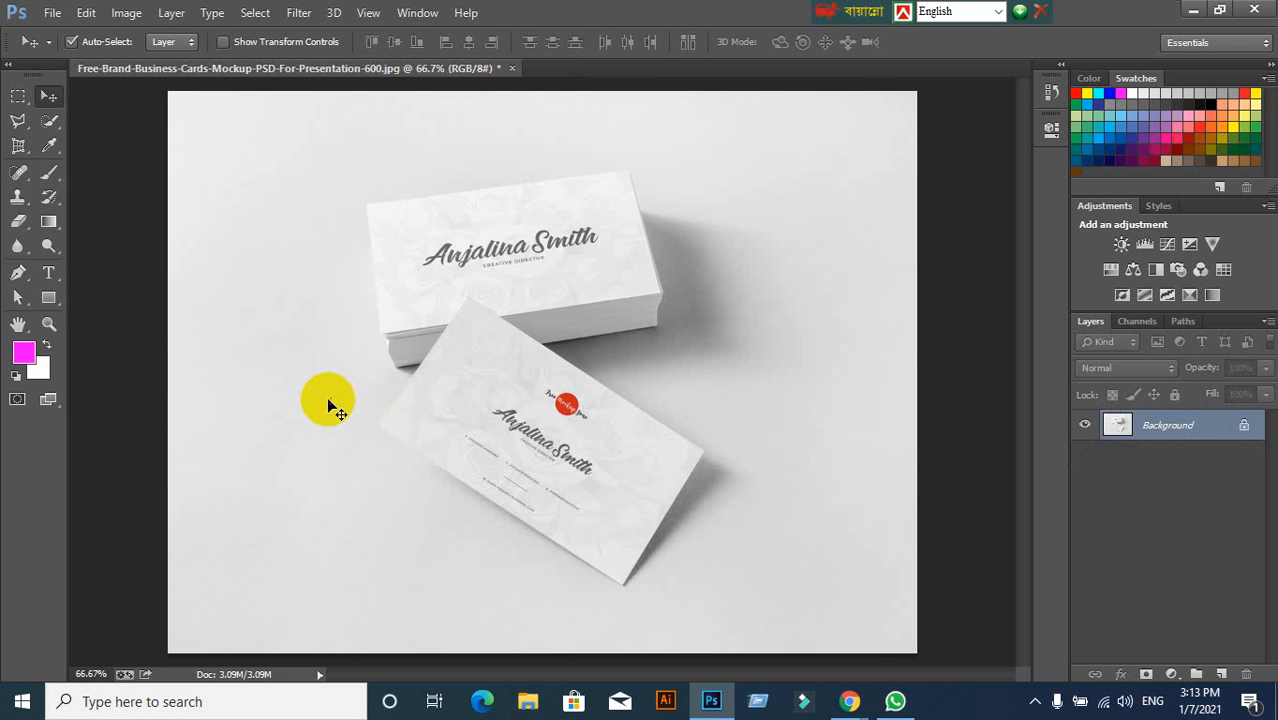
{"action": "left_click", "coordinate": [49, 298]}
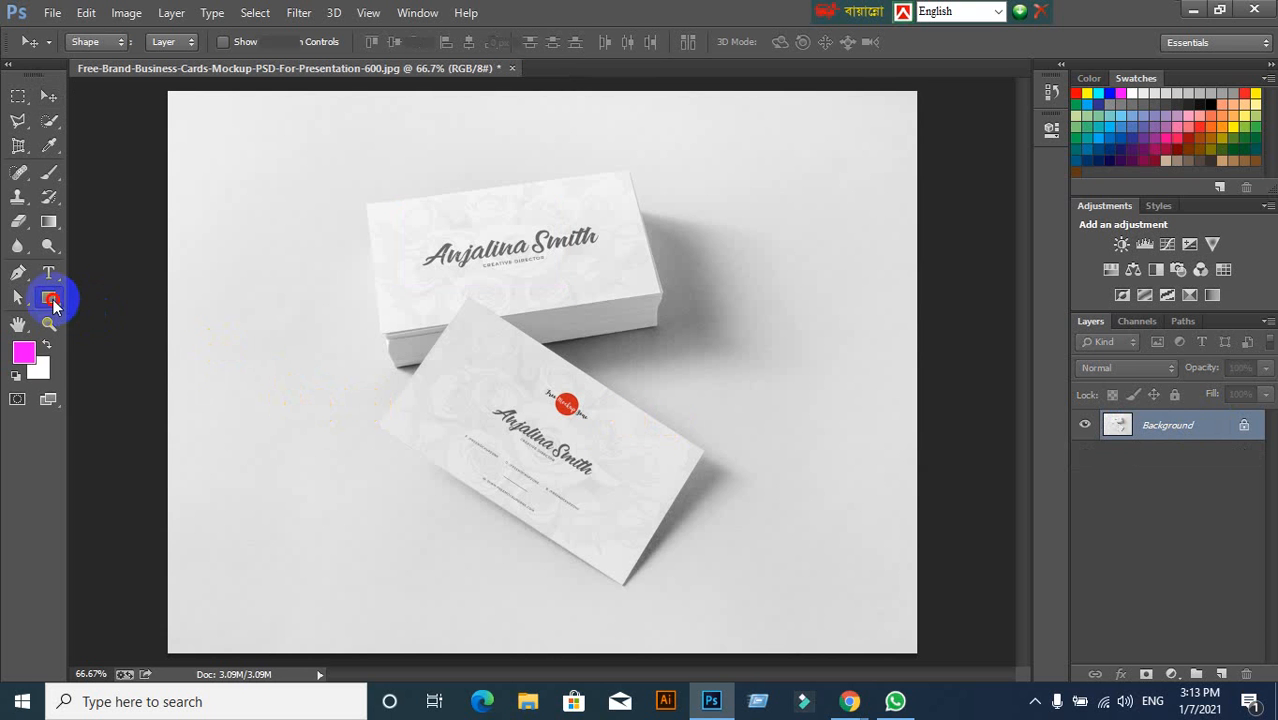
{"action": "left_click", "coordinate": [302, 307]}
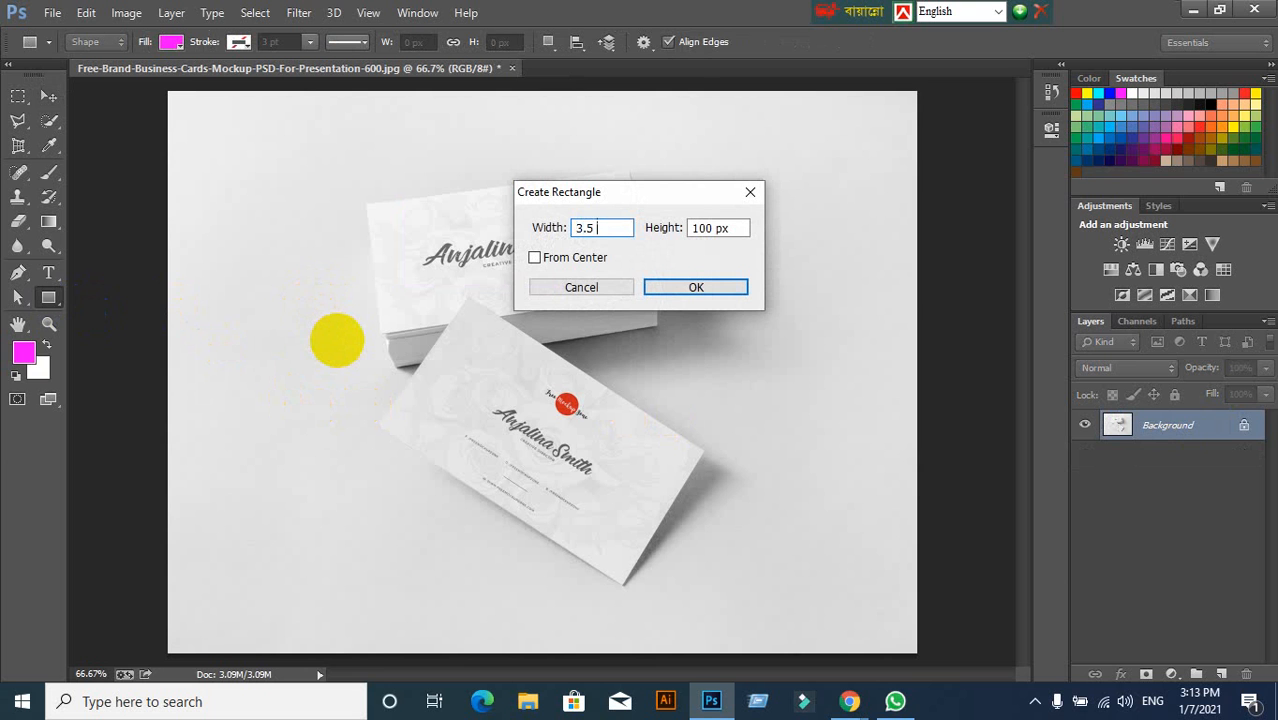
{"action": "key", "text": "Tab"}
{"action": "left_click", "coordinate": [659, 293]}
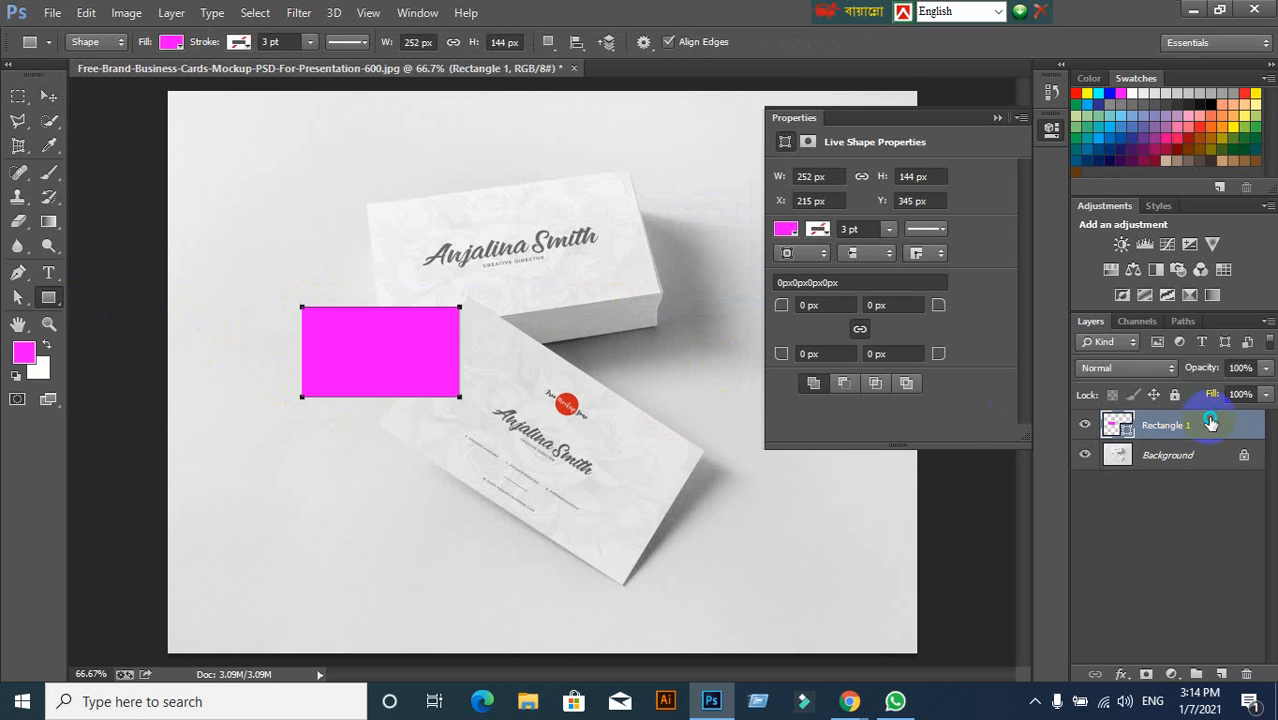
Convert the new magenta rectangle to a smart object and move it onto the top card of the stack.
{"action": "right_click", "coordinate": [1210, 424]}
{"action": "left_click", "coordinate": [927, 229]}
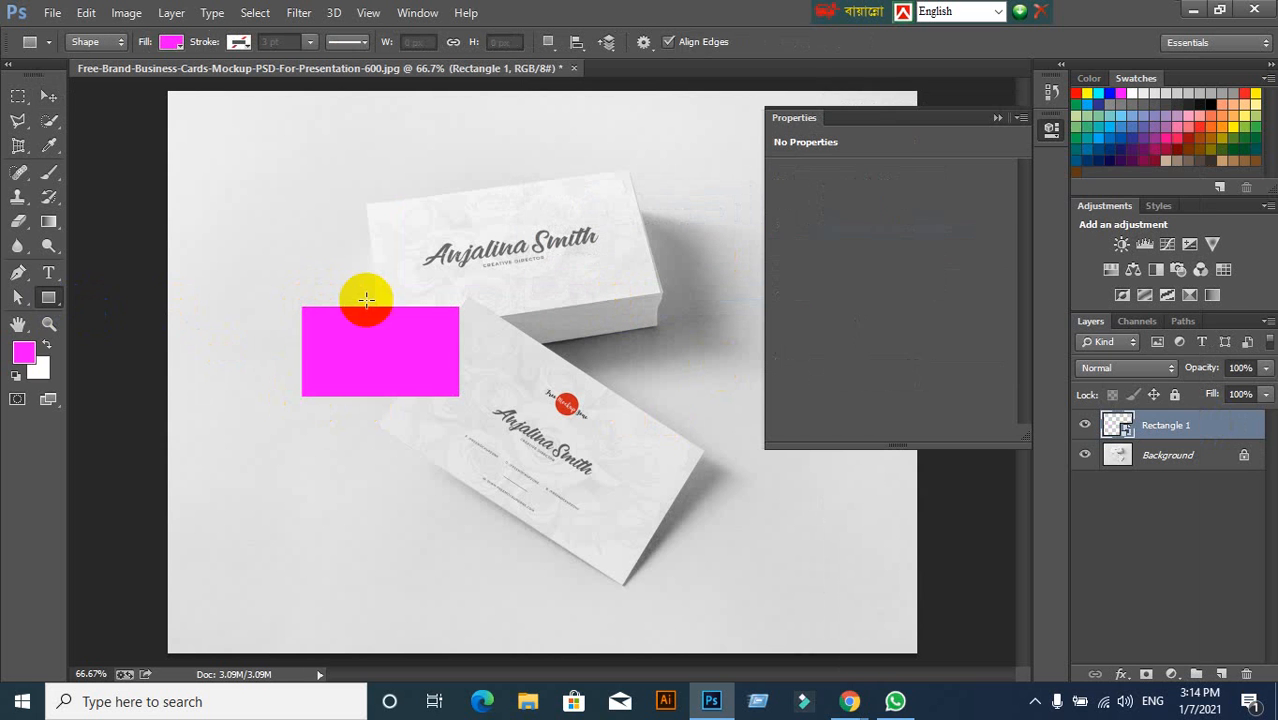
{"action": "left_click", "coordinate": [49, 96]}
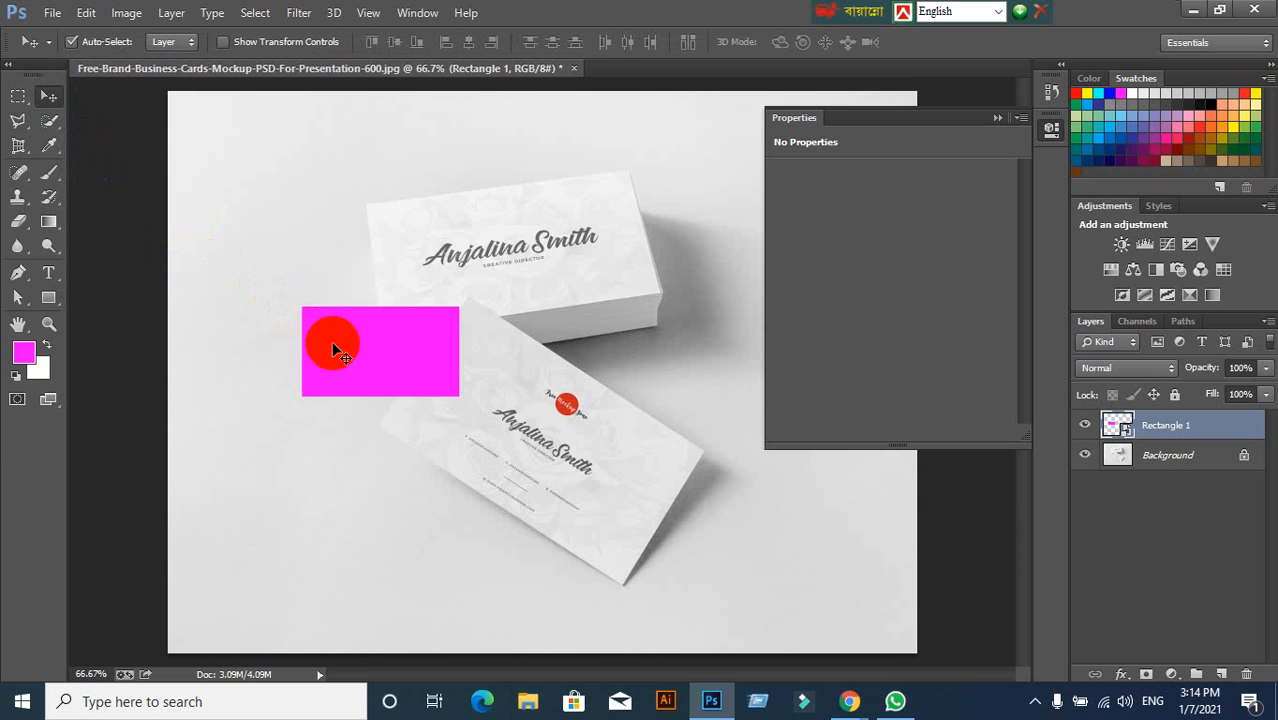
{"action": "left_click_drag", "start_coordinate": [334, 343], "coordinate": [446, 242]}
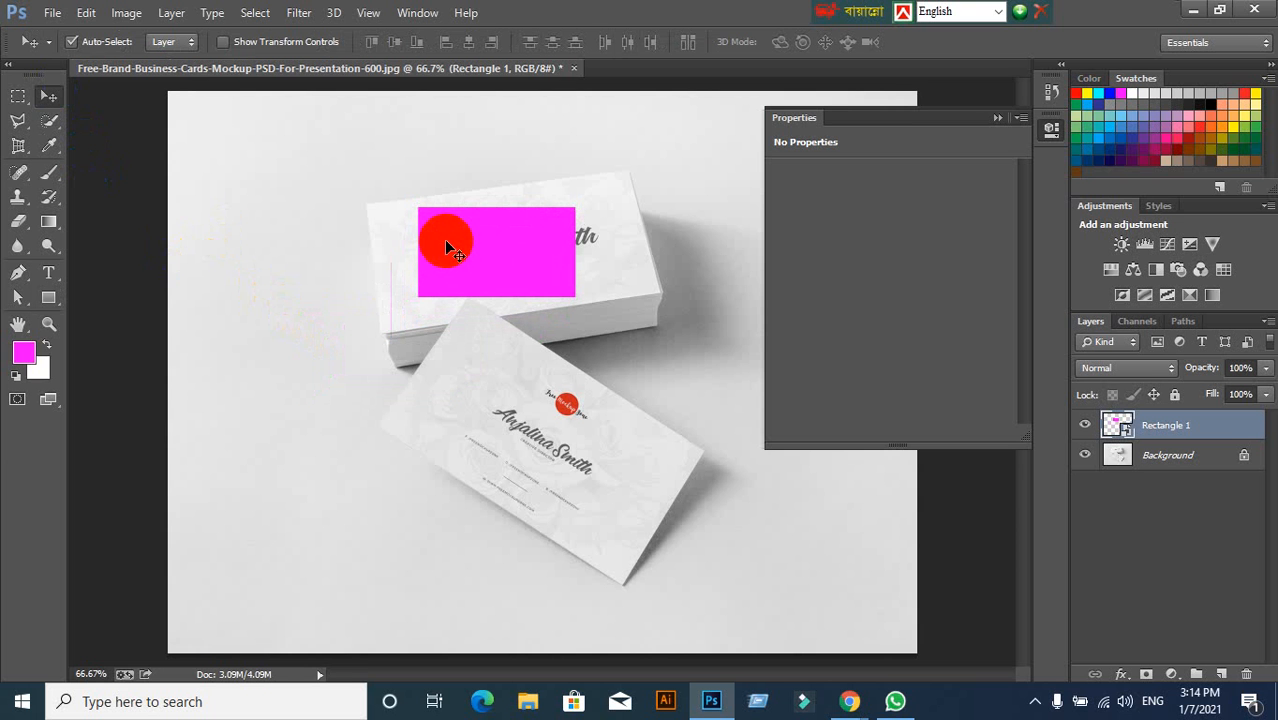
Begin distorting the magenta smart object by matching its upper-right corner to the top card's upper-right corner.
{"action": "scroll", "coordinate": [513, 244], "scroll_direction": "up", "scroll_amount": 1}
{"action": "scroll", "coordinate": [514, 245], "scroll_direction": "up", "scroll_amount": 1}
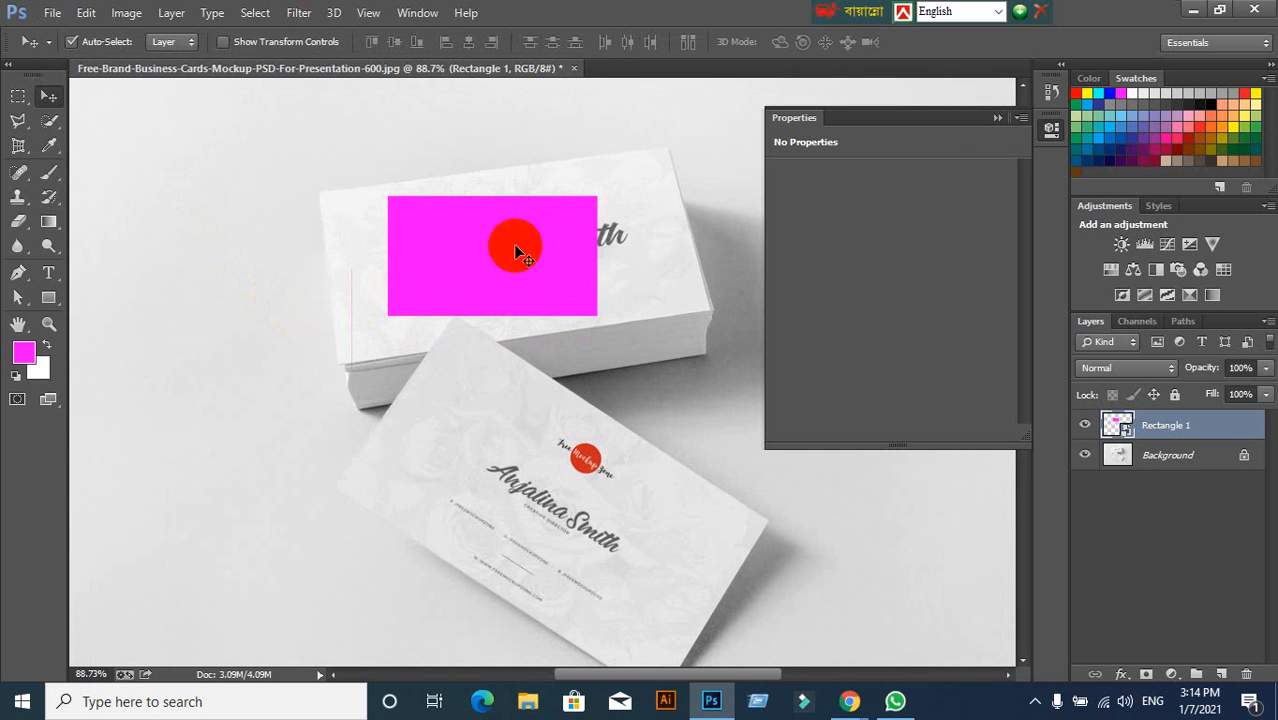
{"action": "key", "text": "ctrl+t"}
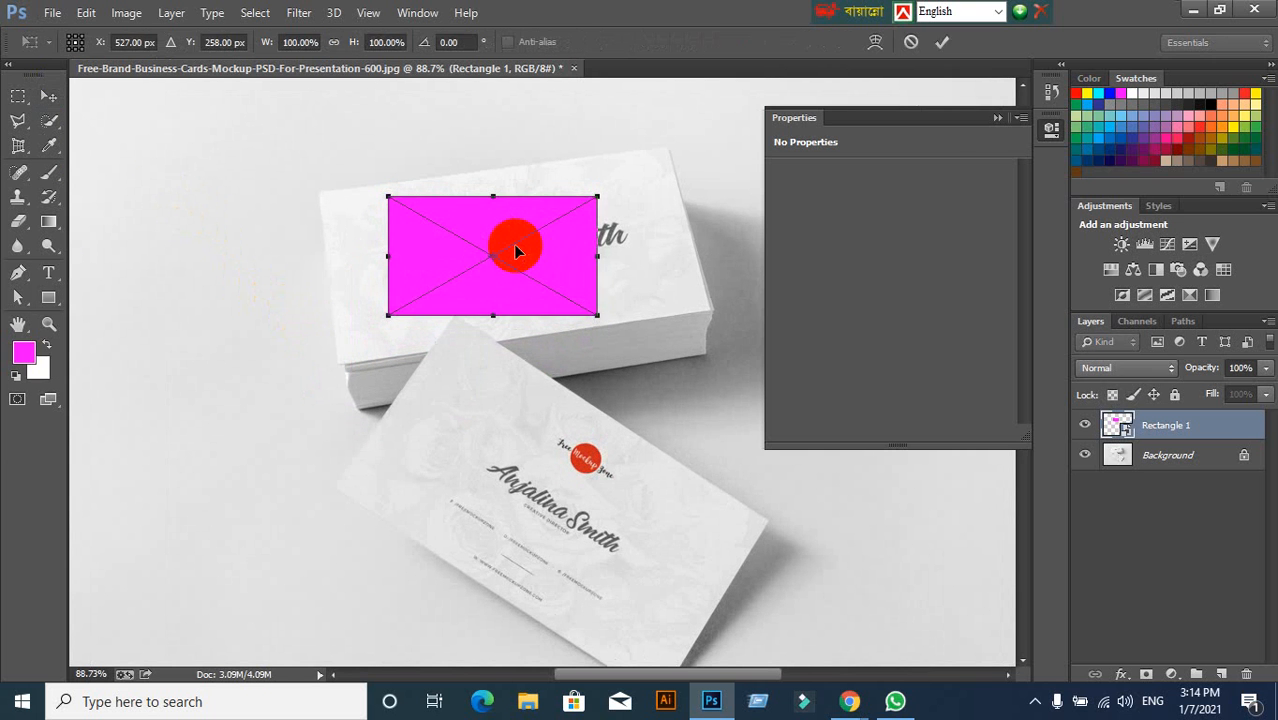
{"action": "right_click", "coordinate": [514, 245]}
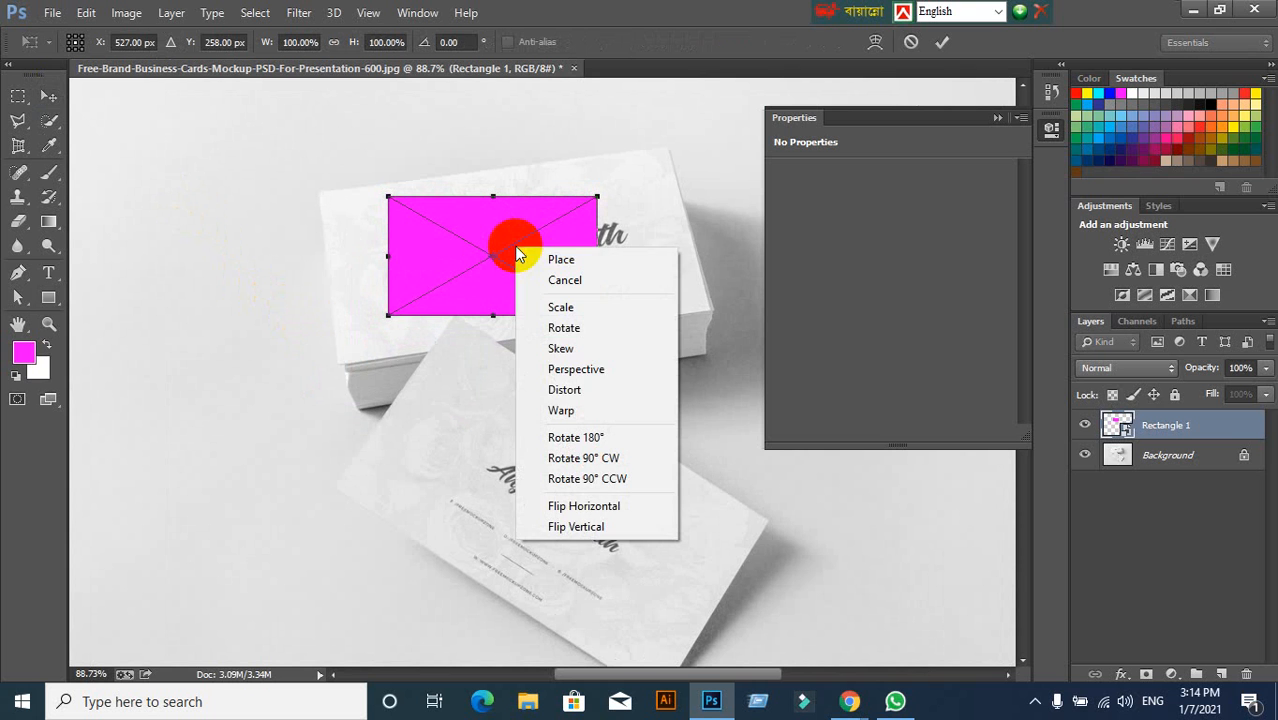
{"action": "left_click", "coordinate": [545, 389]}
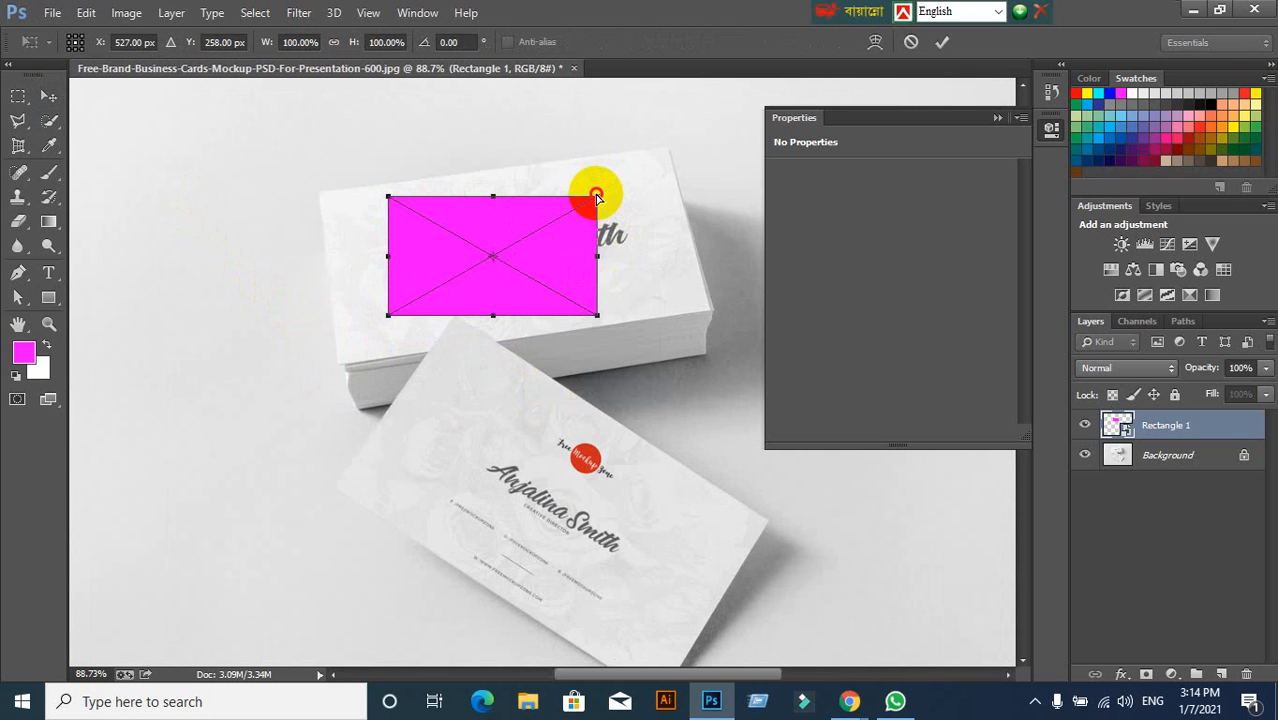
{"action": "left_click_drag", "start_coordinate": [597, 196], "coordinate": [667, 152]}
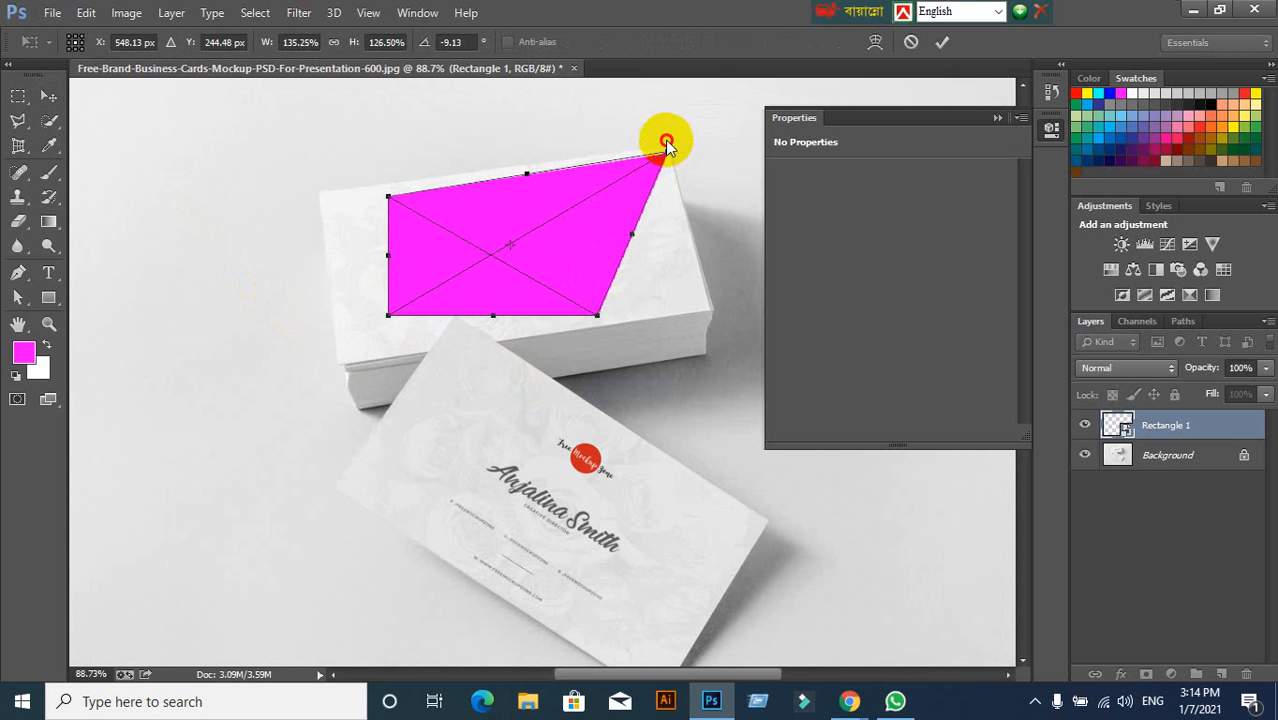
{"action": "scroll", "coordinate": [672, 162], "scroll_direction": "up", "scroll_amount": 2}
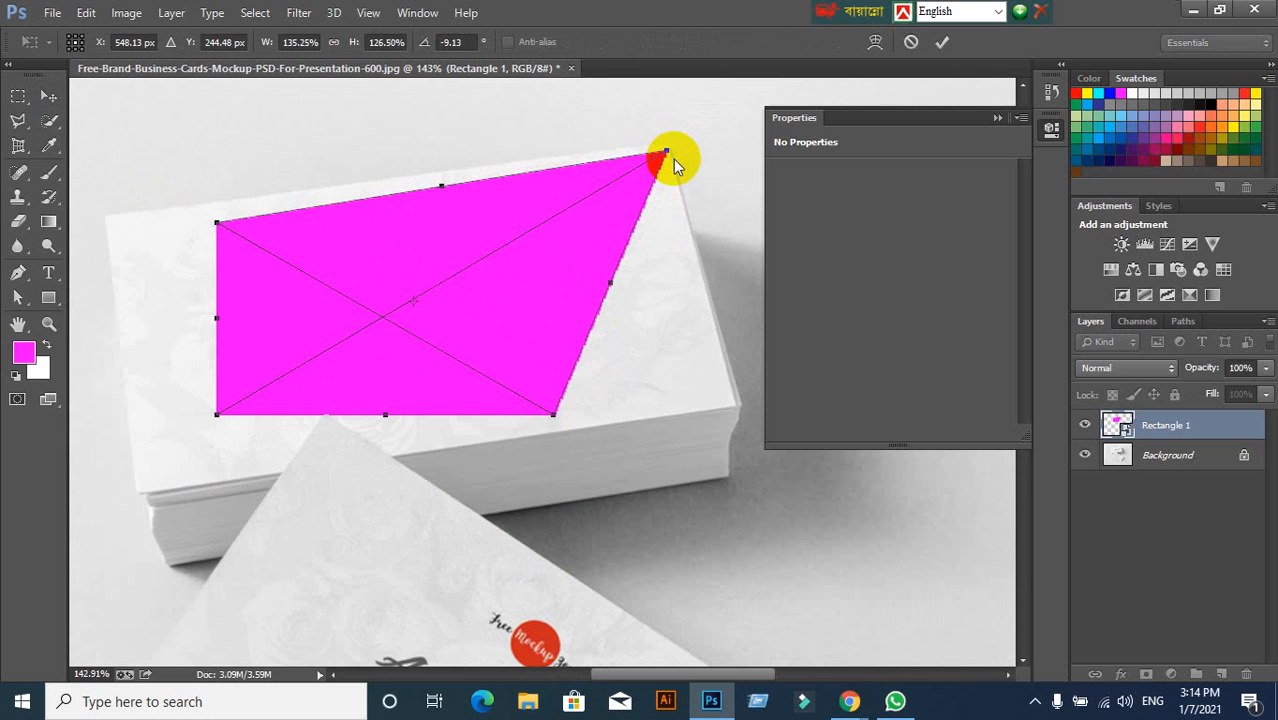
{"action": "left_click_drag", "start_coordinate": [664, 153], "coordinate": [667, 143]}
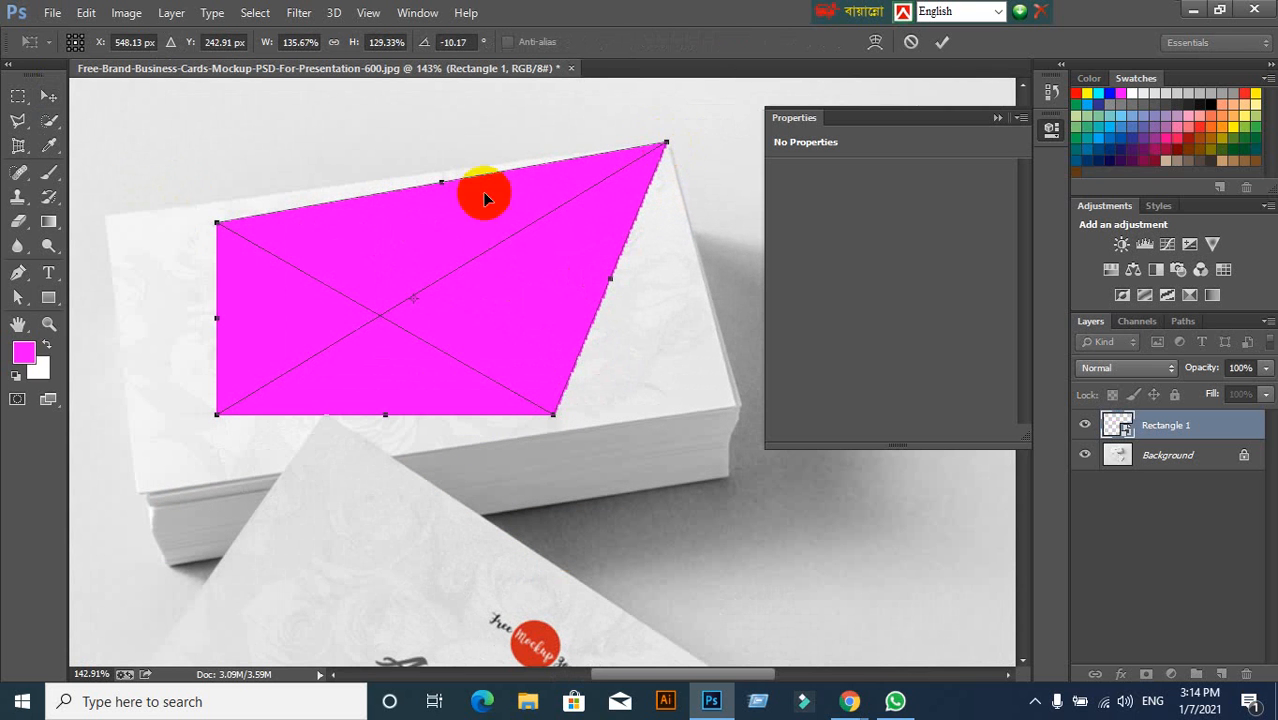
Fit the smart object's other three corners to the top card's corners and apply the distortion.
{"action": "left_click_drag", "start_coordinate": [216, 225], "coordinate": [99, 214]}
{"action": "left_click_drag", "start_coordinate": [215, 418], "coordinate": [137, 496]}
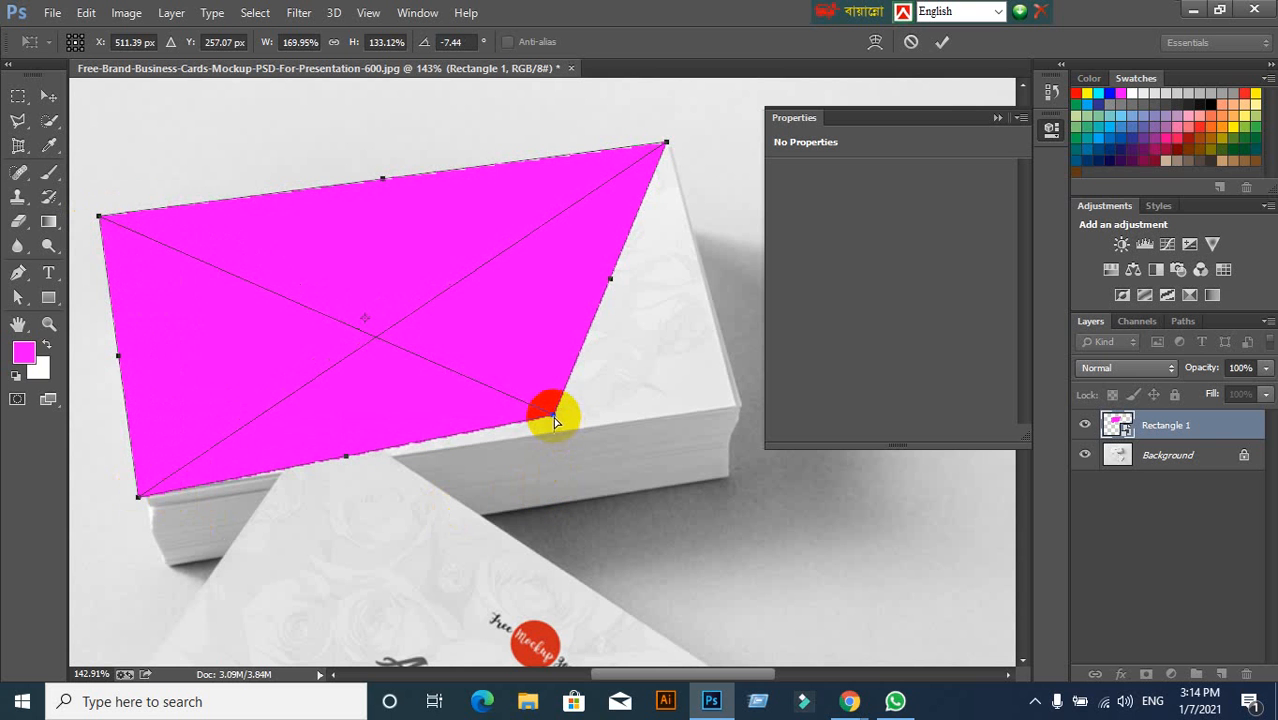
{"action": "left_click_drag", "start_coordinate": [553, 418], "coordinate": [742, 413]}
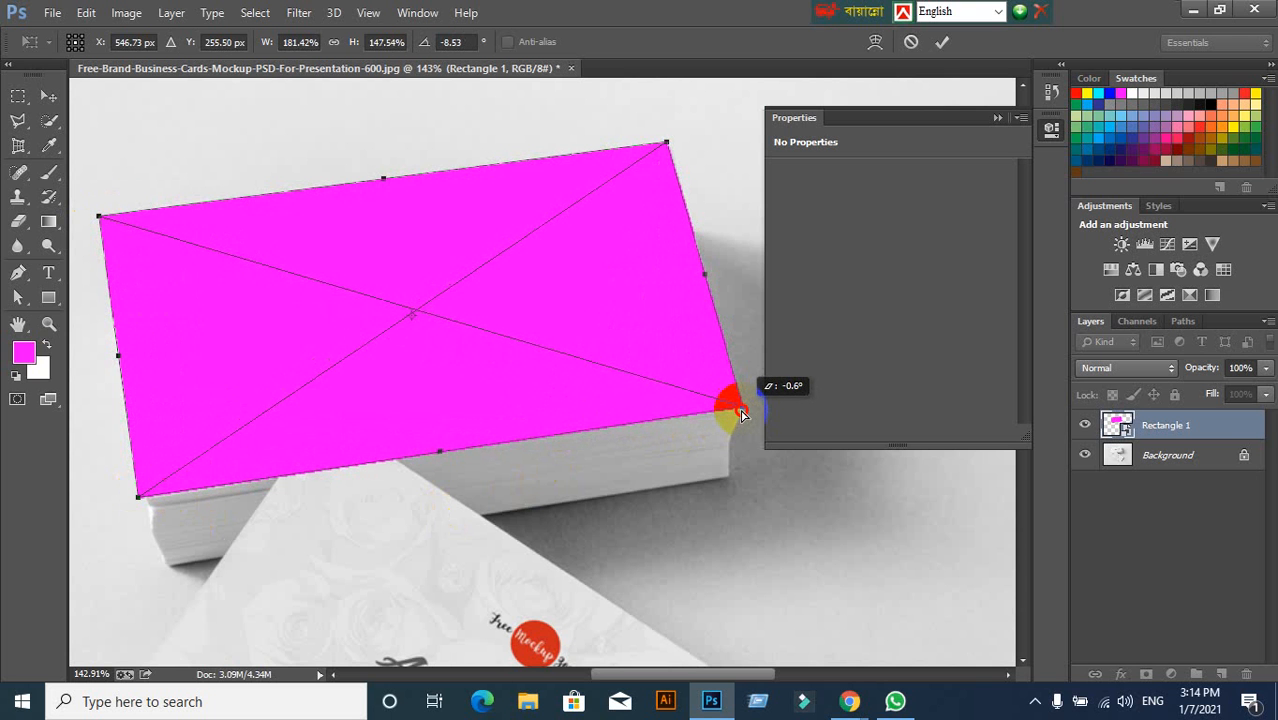
{"action": "left_click_drag", "start_coordinate": [742, 413], "coordinate": [741, 414]}
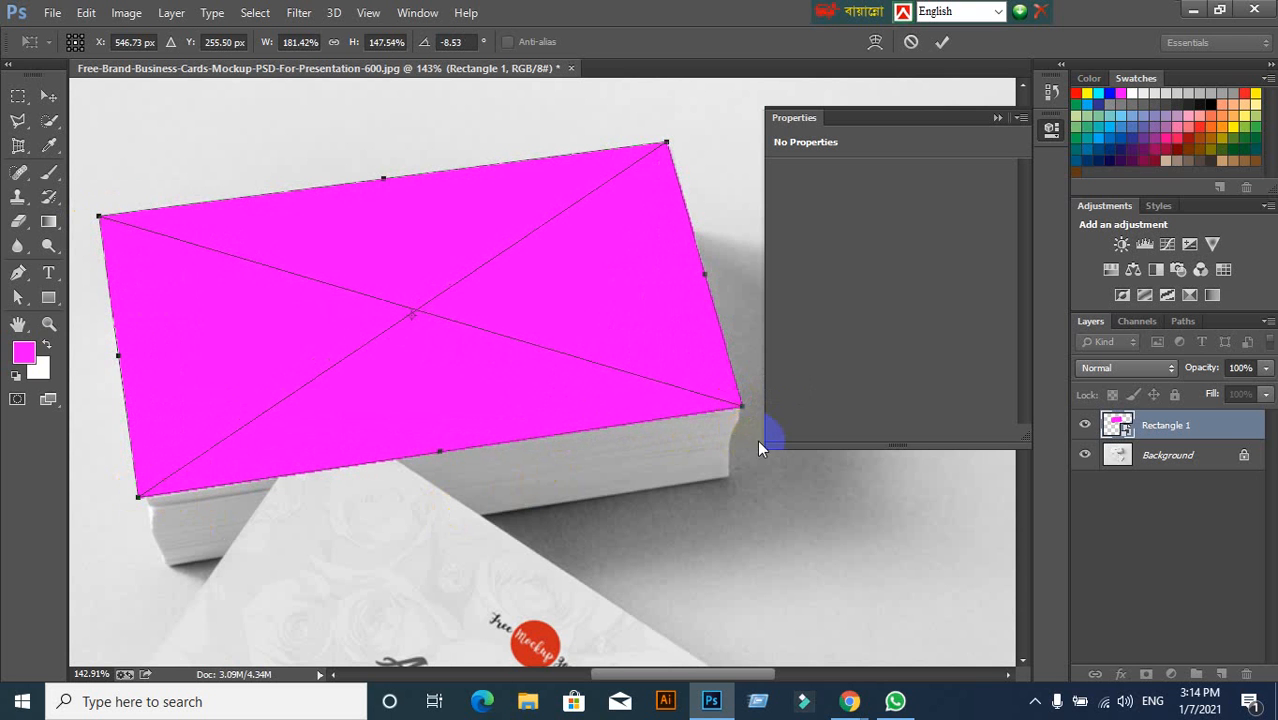
{"action": "left_click", "coordinate": [942, 41]}
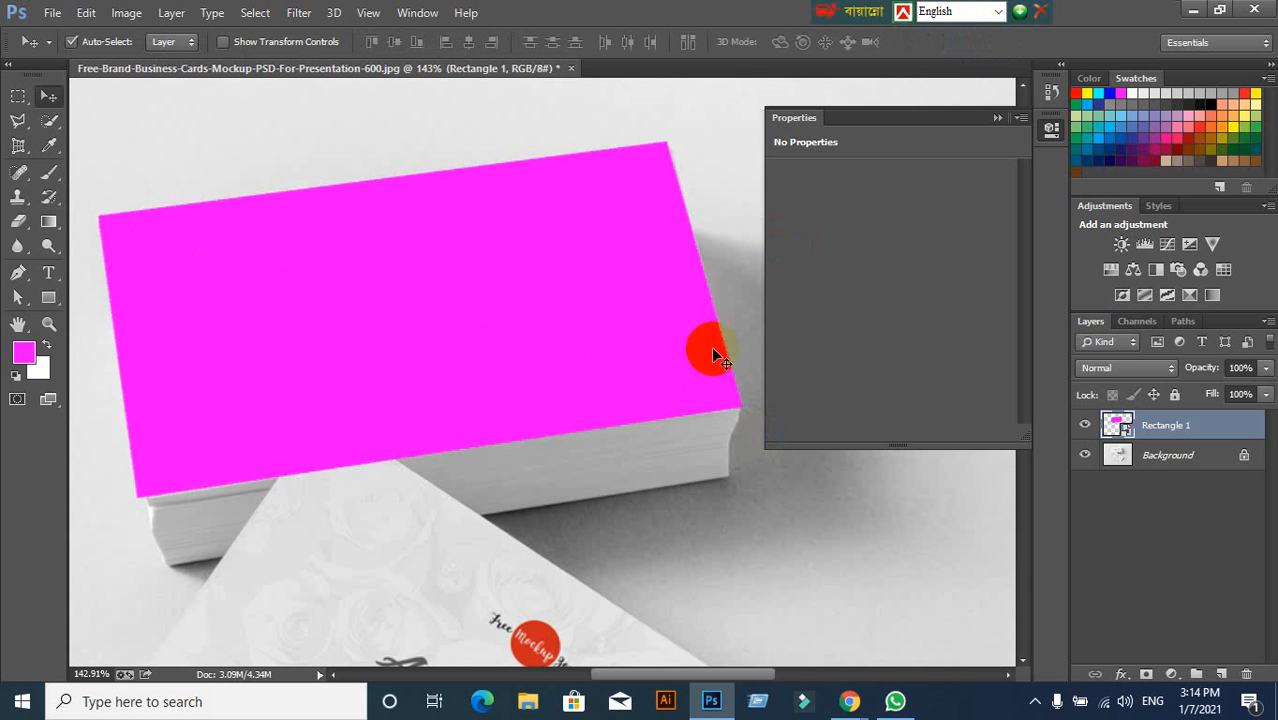
Try shifting the magenta smart object slightly down on the stack, and undo the change.
{"action": "scroll", "coordinate": [665, 385], "scroll_direction": "down", "scroll_amount": 1}
{"action": "scroll", "coordinate": [665, 385], "scroll_direction": "down", "scroll_amount": 1}
{"action": "scroll", "coordinate": [598, 390], "scroll_direction": "down", "scroll_amount": 3}
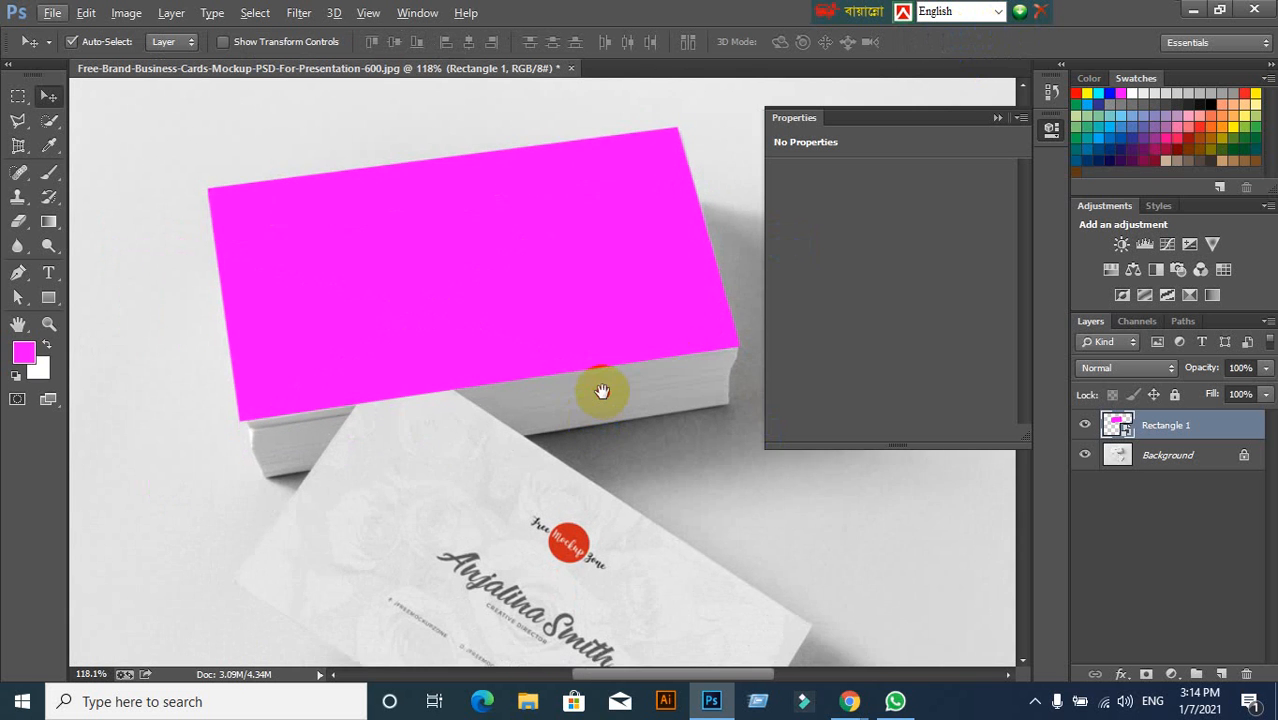
{"action": "scroll", "coordinate": [460, 298], "scroll_direction": "down", "scroll_amount": 2}
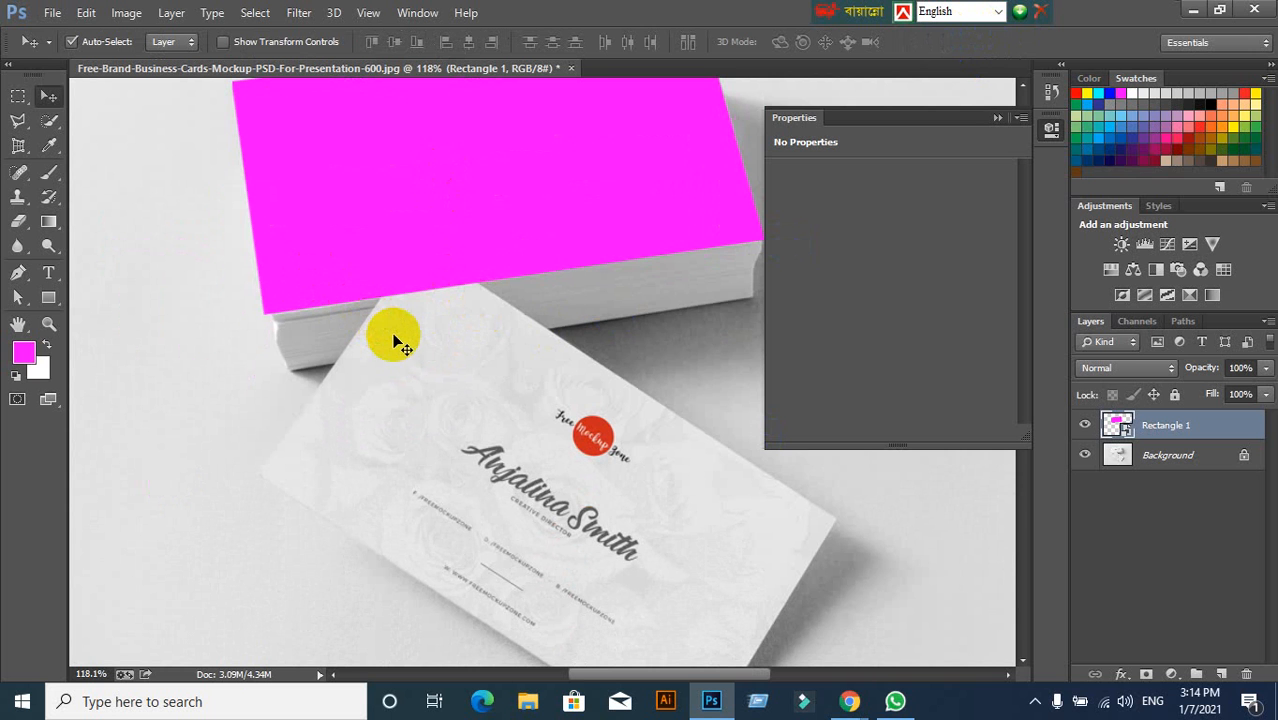
{"action": "scroll", "coordinate": [400, 340], "scroll_direction": "up", "scroll_amount": 3}
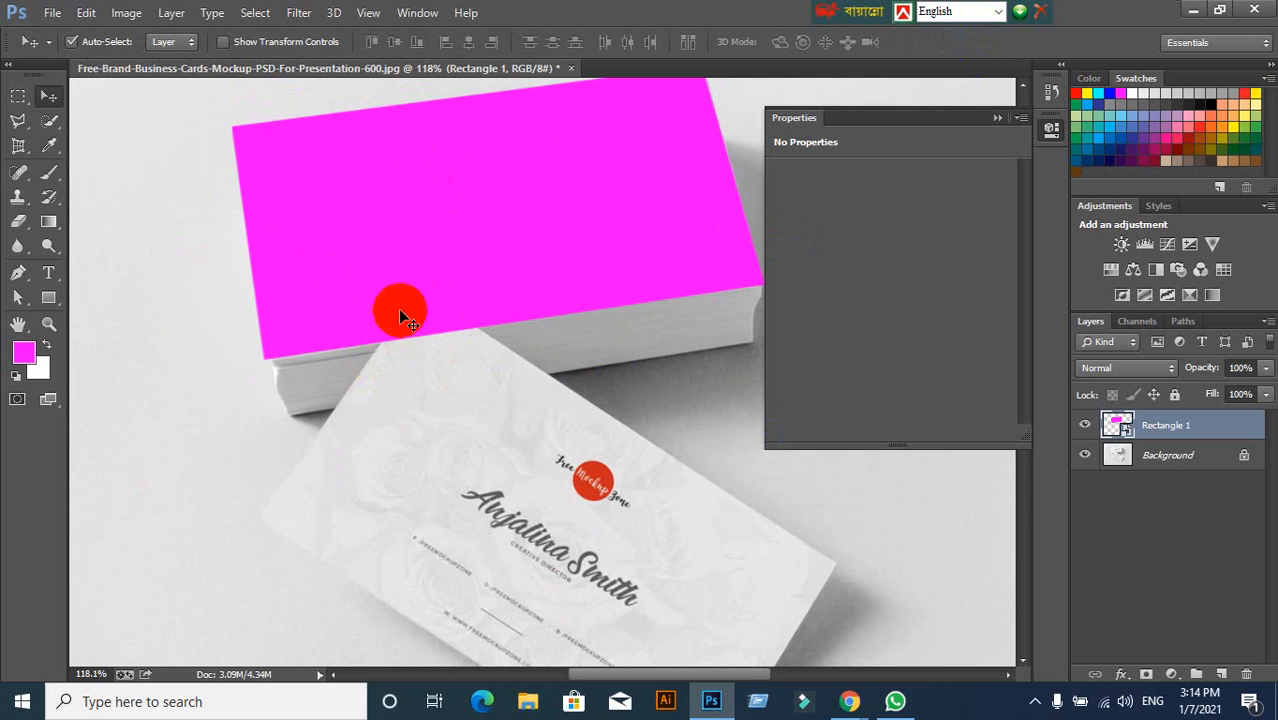
{"action": "mouse_move", "coordinate": [400, 310]}
{"action": "left_mouse_down"}
{"action": "mouse_move", "coordinate": [399, 345]}
{"action": "mouse_move", "coordinate": [404, 328]}
{"action": "left_mouse_up"}
{"action": "key", "text": "ctrl+z"}
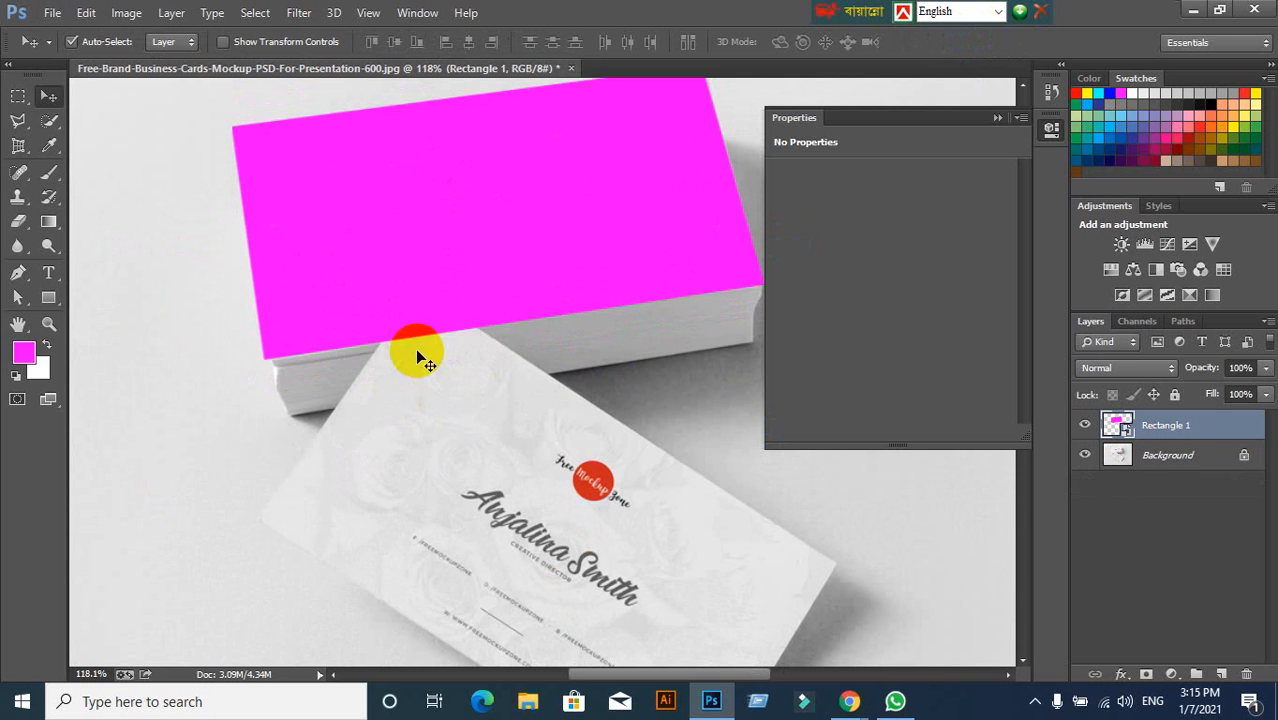
{"action": "scroll", "coordinate": [421, 340], "scroll_direction": "down", "scroll_amount": 2}
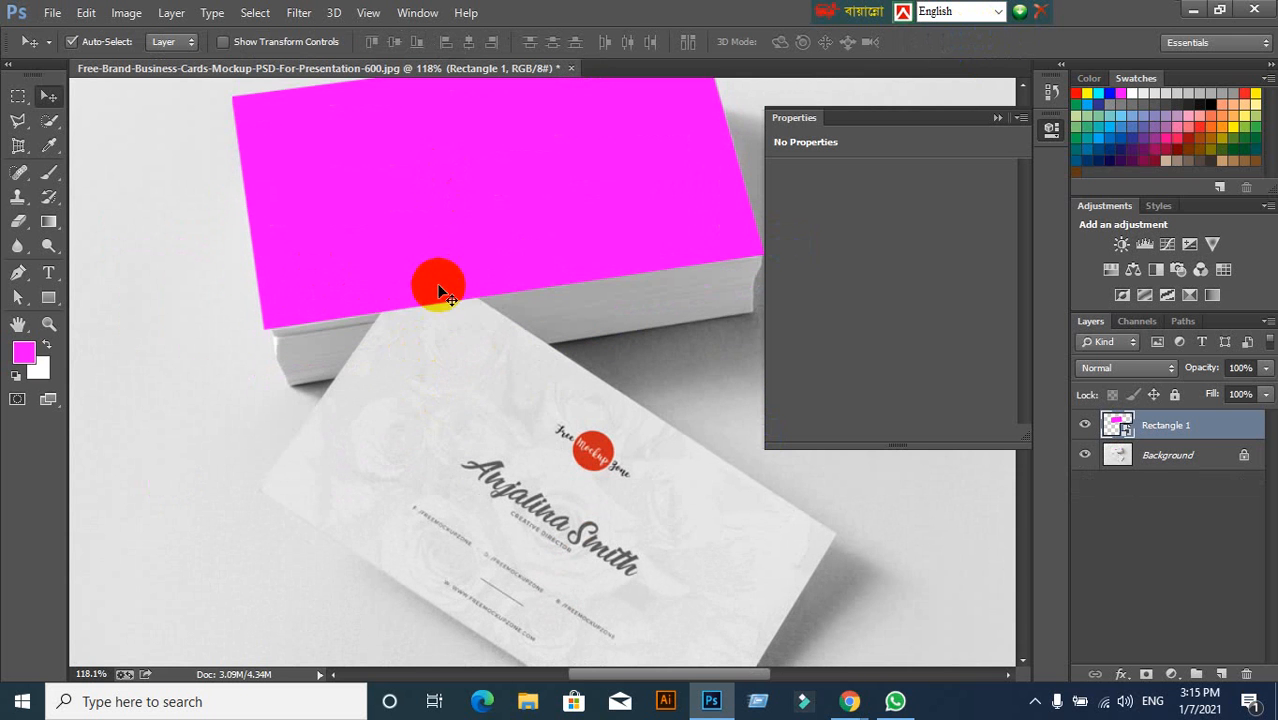
{"action": "scroll", "coordinate": [448, 326], "scroll_direction": "up", "scroll_amount": 3}
{"action": "scroll", "coordinate": [448, 326], "scroll_direction": "up", "scroll_amount": 7}
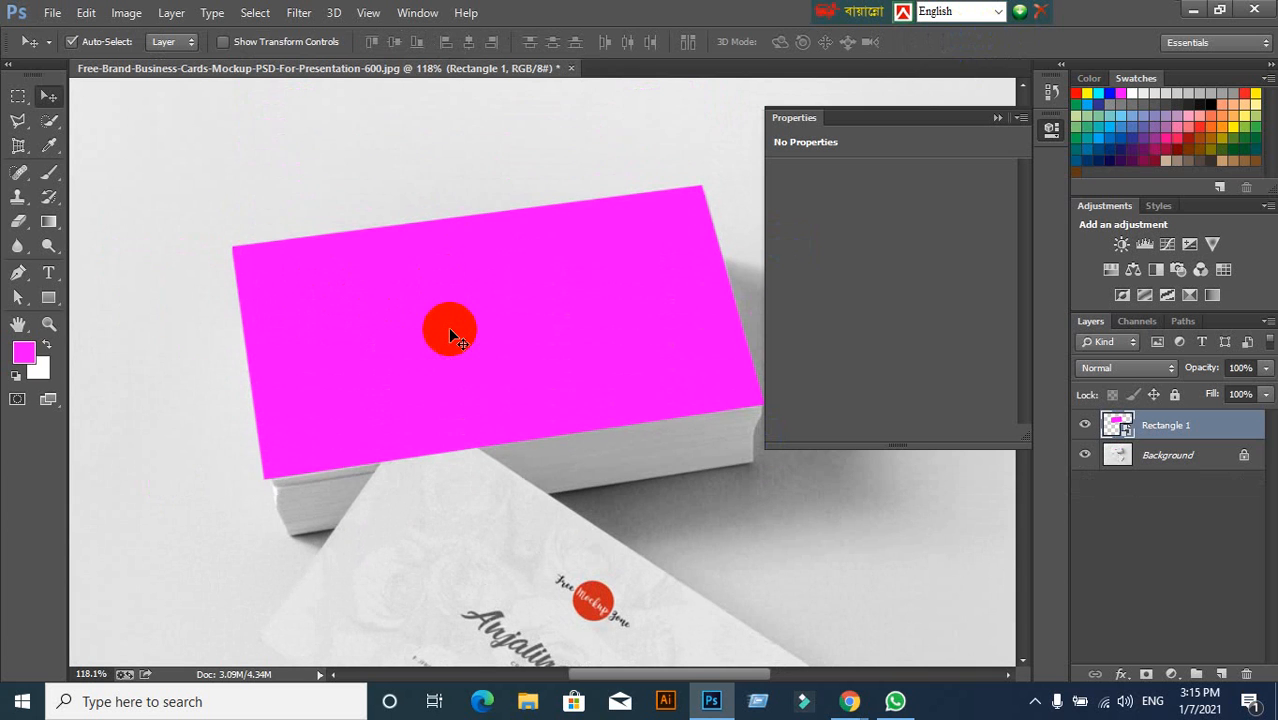
Try stacking five copies of the magenta smart object, each shifted upward, and undo all of them.
{"action": "left_click_drag", "start_coordinate": [410, 375], "coordinate": [459, 328]}
{"action": "left_click_drag", "start_coordinate": [464, 348], "coordinate": [465, 345]}
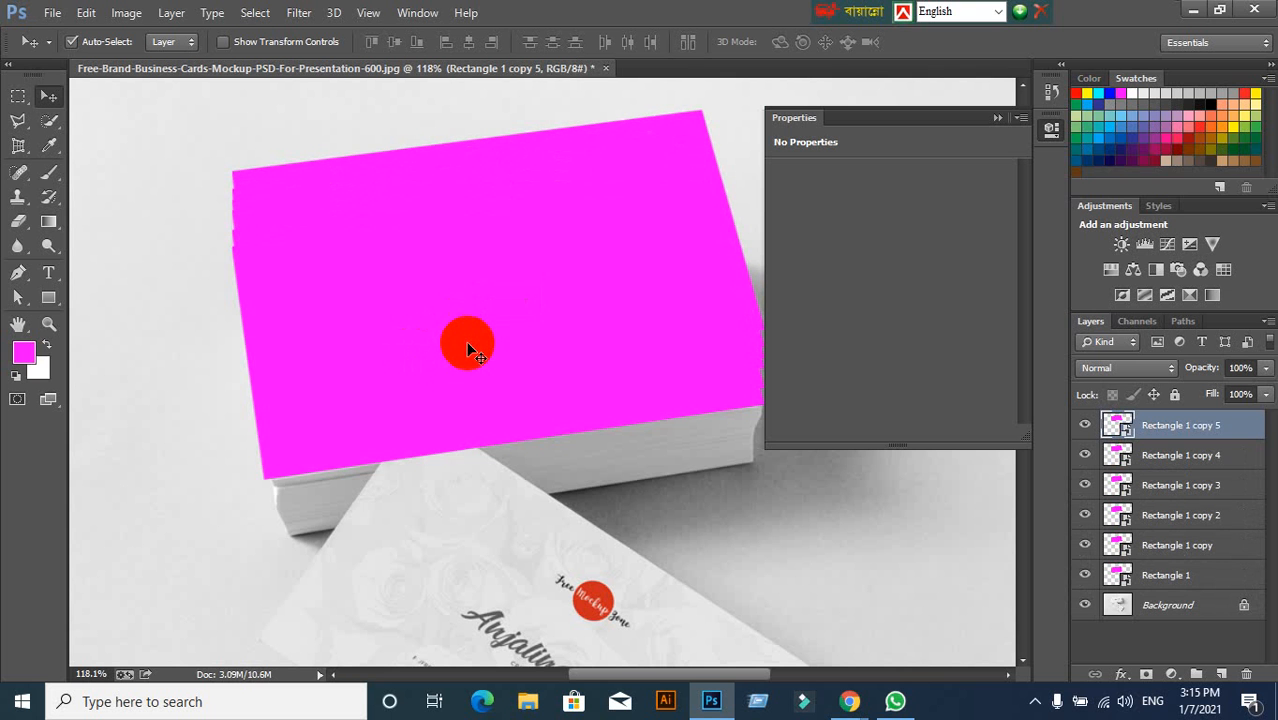
{"action": "key", "text": "ctrl+alt+z"}
{"action": "key", "text": "ctrl+alt+z"}
{"action": "key", "text": "ctrl+alt+z"}
{"action": "key", "text": "ctrl+alt+z"}
{"action": "key", "text": "ctrl+alt+z"}
{"action": "key", "text": "ctrl+alt+z"}
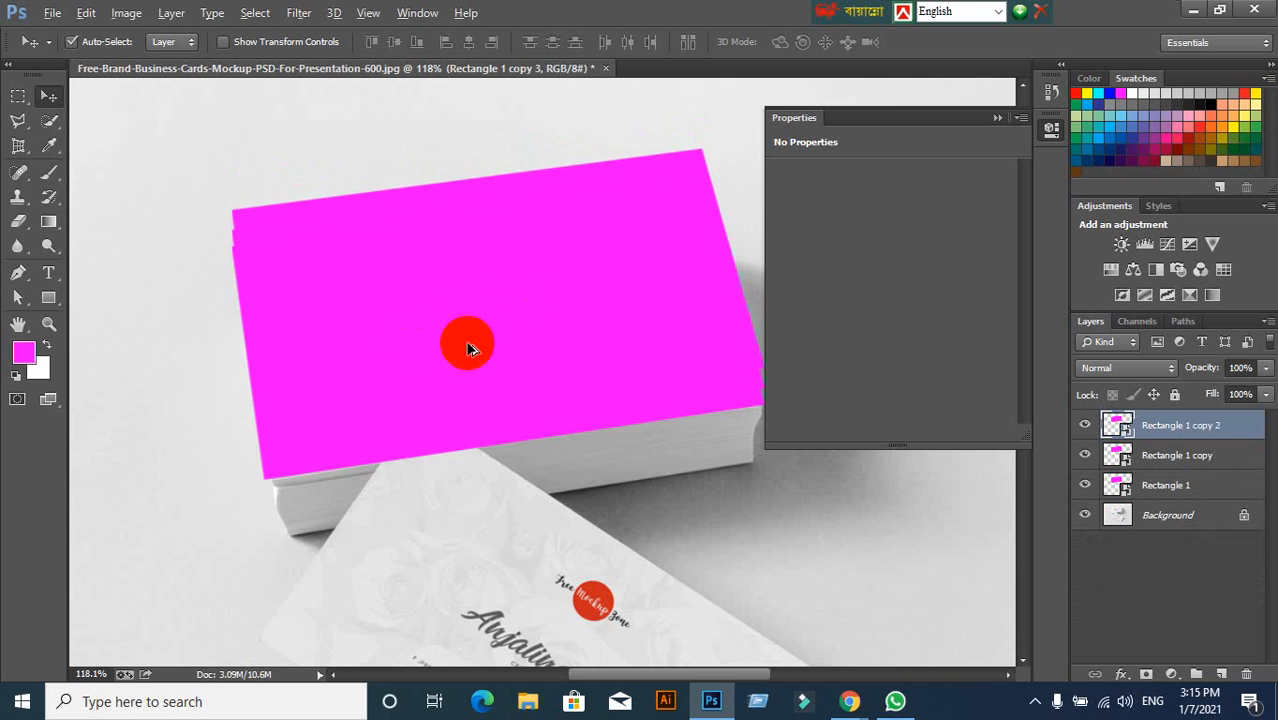
Duplicate the magenta smart object five times, offsetting the copies progressively down and right toward the front card.
{"action": "scroll", "coordinate": [468, 350], "scroll_direction": "down", "scroll_amount": 2}
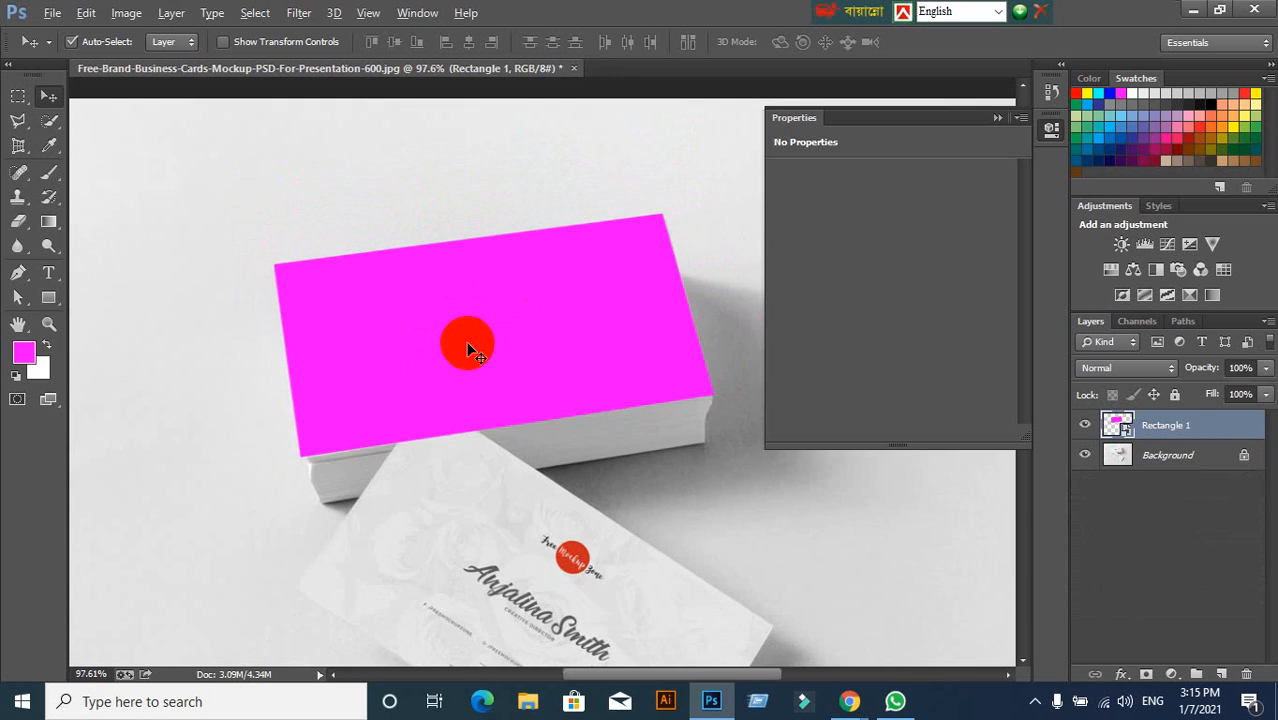
{"action": "left_click_drag", "start_coordinate": [566, 489], "coordinate": [369, 322]}
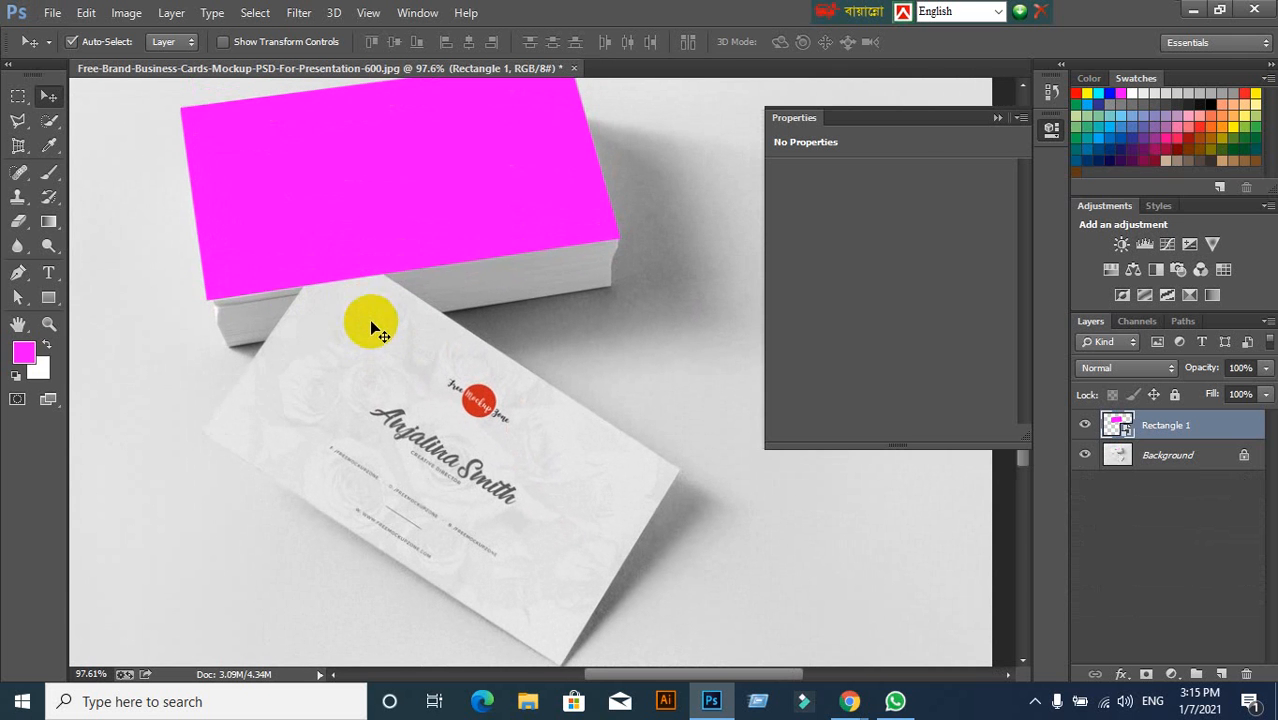
{"action": "left_click_drag", "start_coordinate": [288, 250], "coordinate": [361, 317]}
{"action": "scroll", "coordinate": [432, 307], "scroll_direction": "up", "scroll_amount": 2}
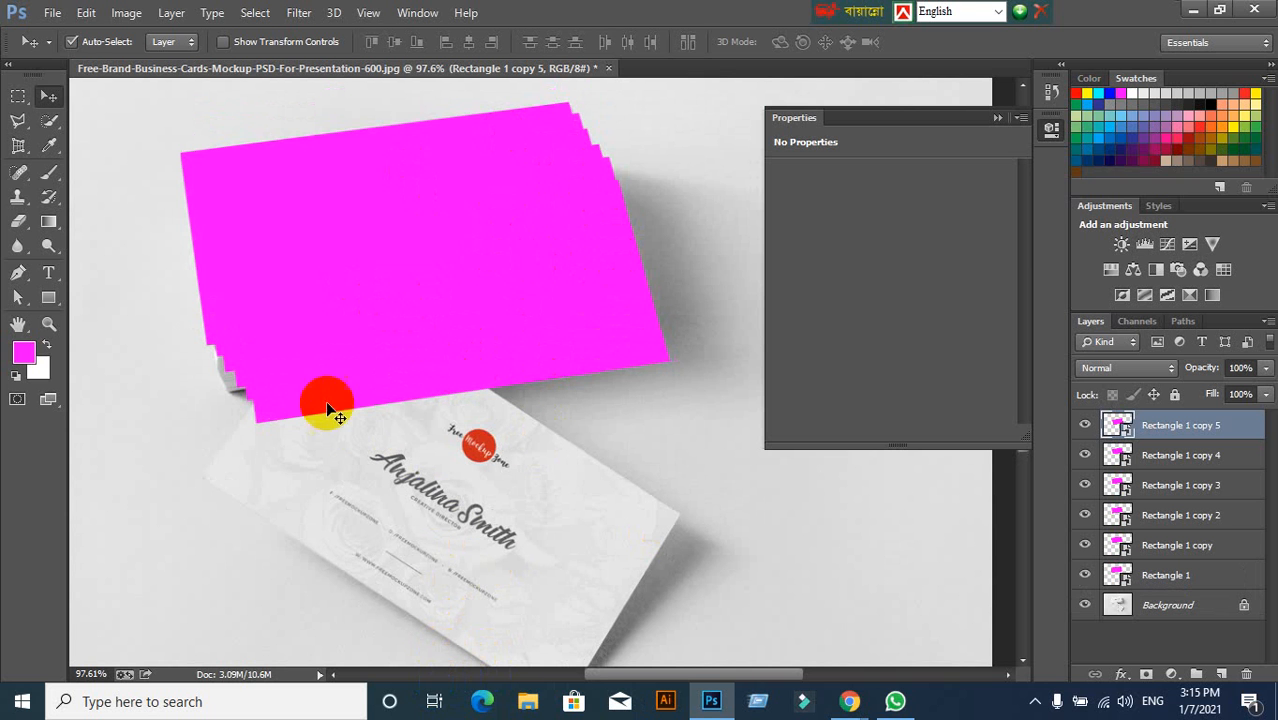
Open the art gallery interior photo from the Desktop and return to the business card mockup document.
{"action": "left_click", "coordinate": [58, 15]}
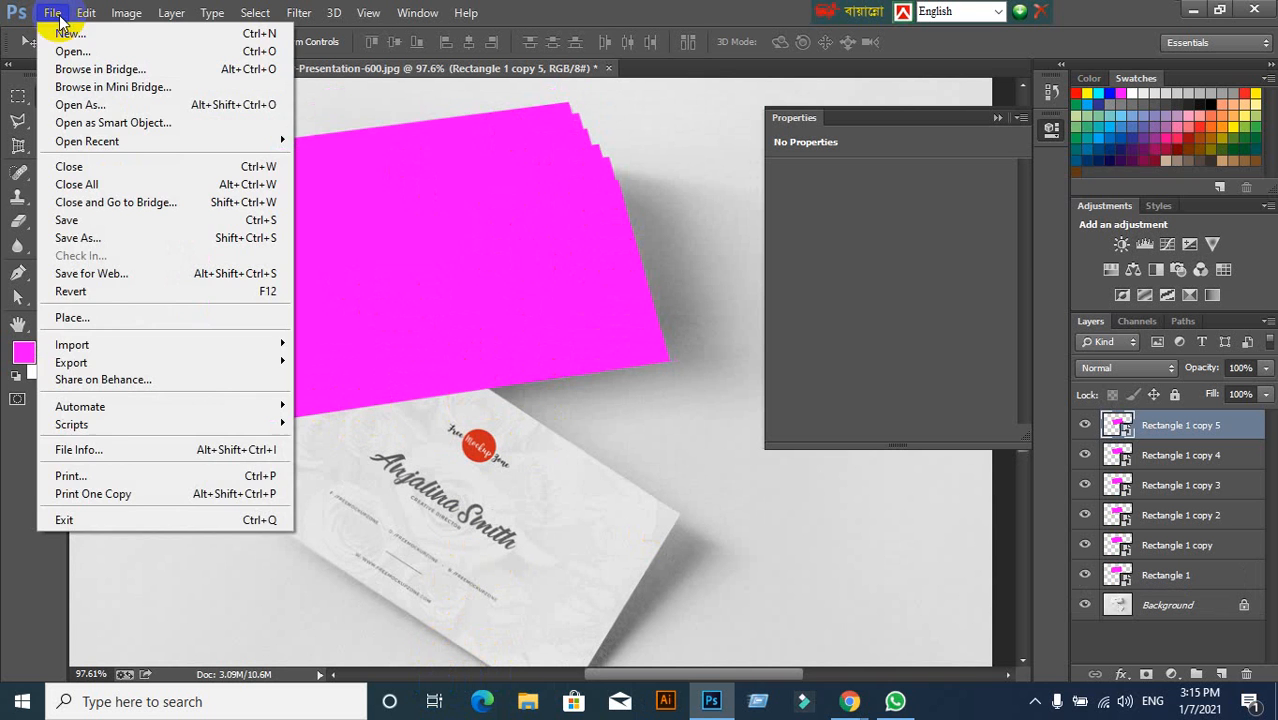
{"action": "left_click", "coordinate": [72, 51]}
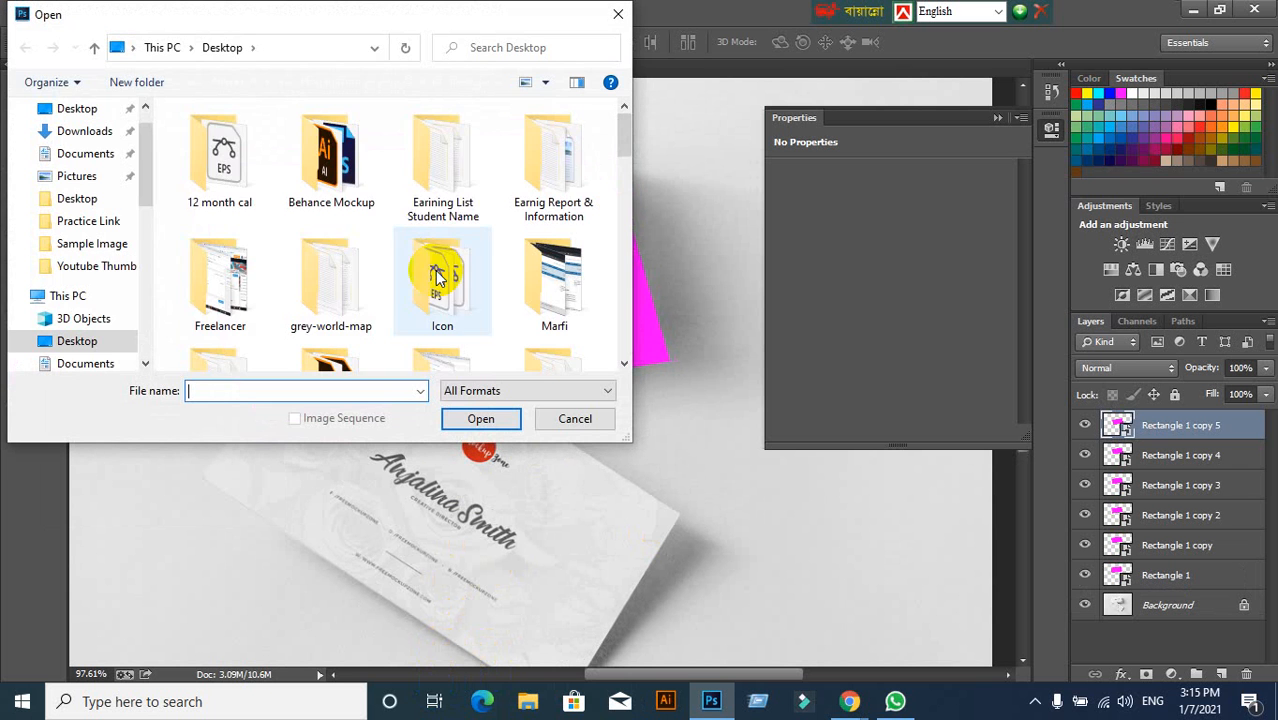
{"action": "scroll", "coordinate": [367, 303], "scroll_direction": "down", "scroll_amount": 1}
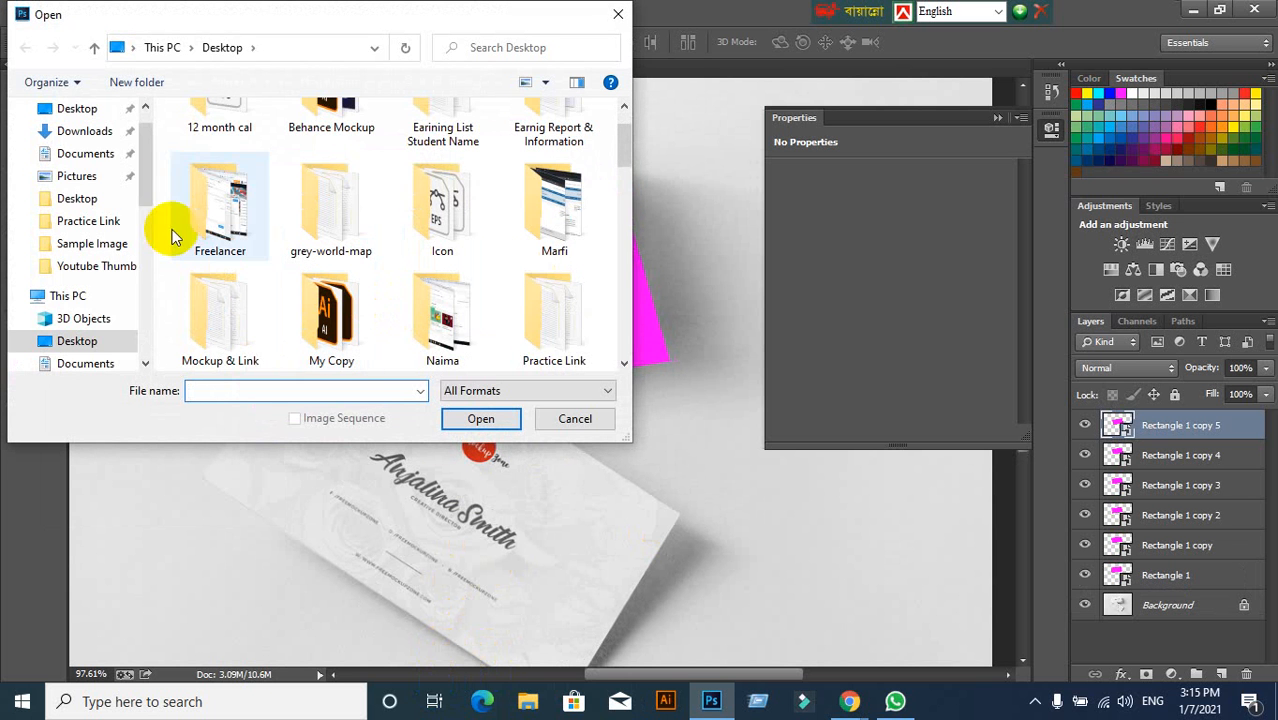
{"action": "scroll", "coordinate": [92, 158], "scroll_direction": "up", "scroll_amount": 2}
{"action": "left_click", "coordinate": [88, 148]}
{"action": "scroll", "coordinate": [480, 295], "scroll_direction": "down", "scroll_amount": 5}
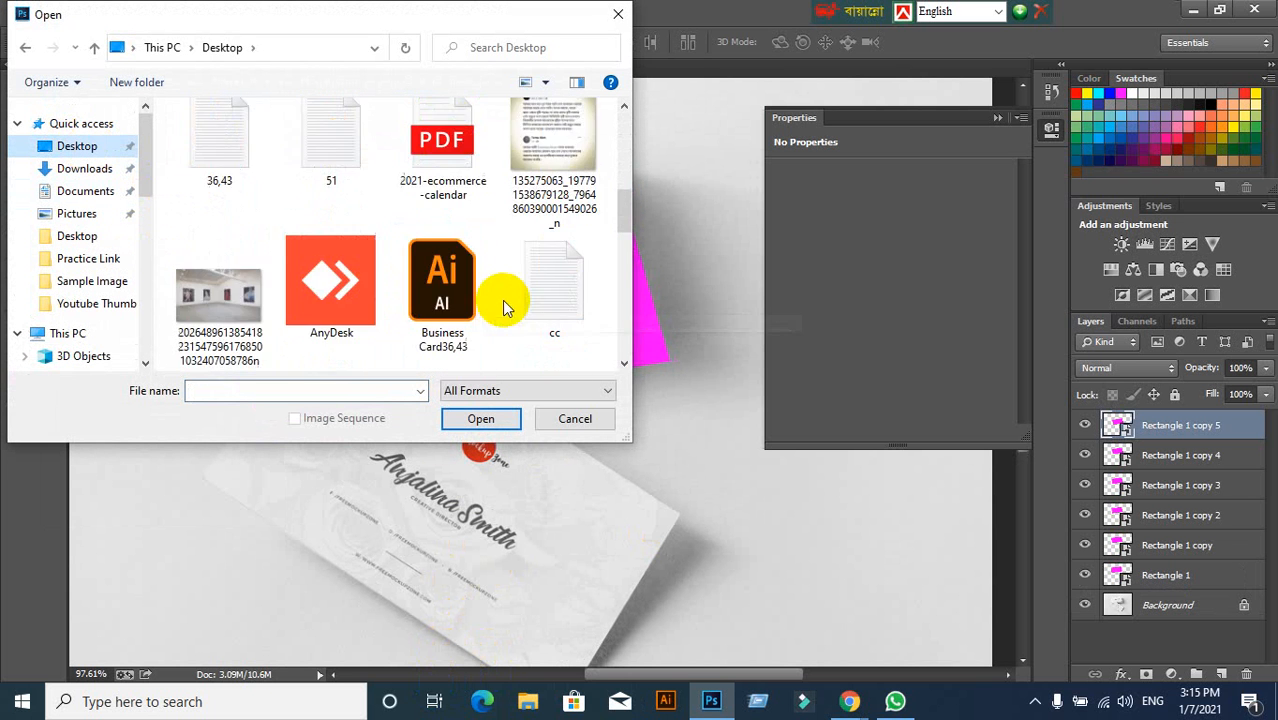
{"action": "scroll", "coordinate": [505, 302], "scroll_direction": "down", "scroll_amount": 1}
{"action": "left_click", "coordinate": [217, 222]}
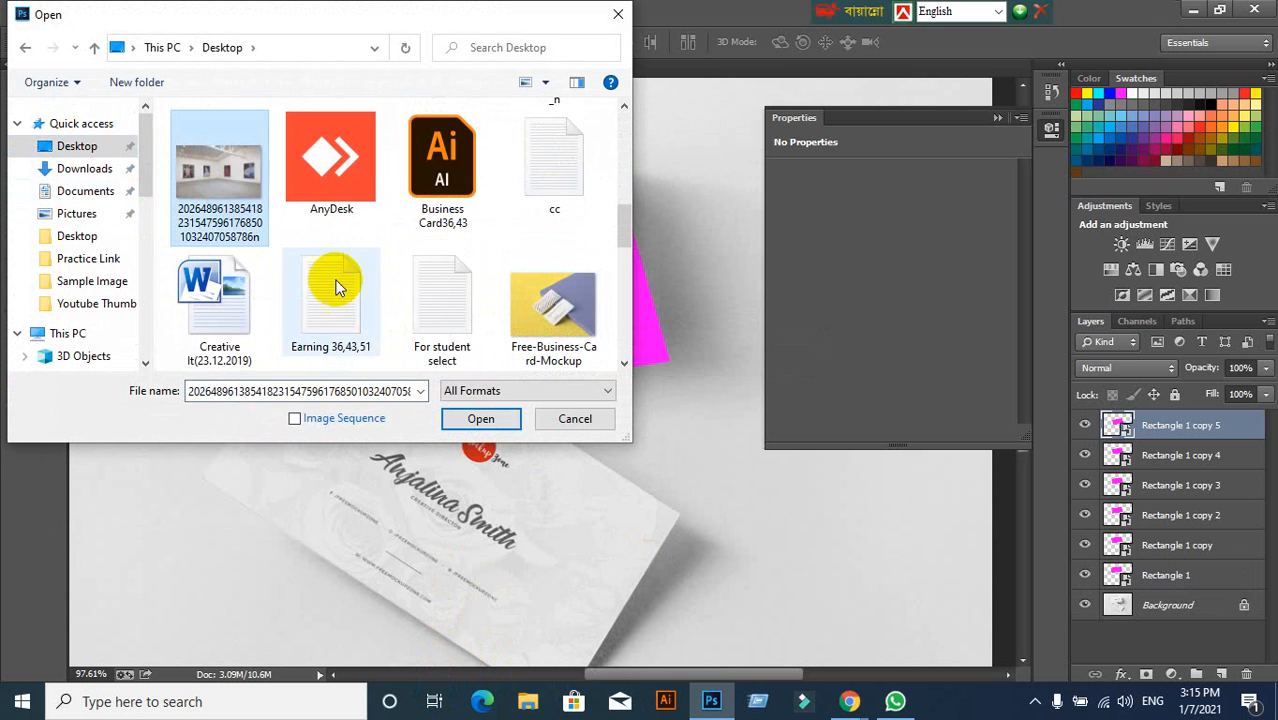
{"action": "left_click", "coordinate": [462, 420]}
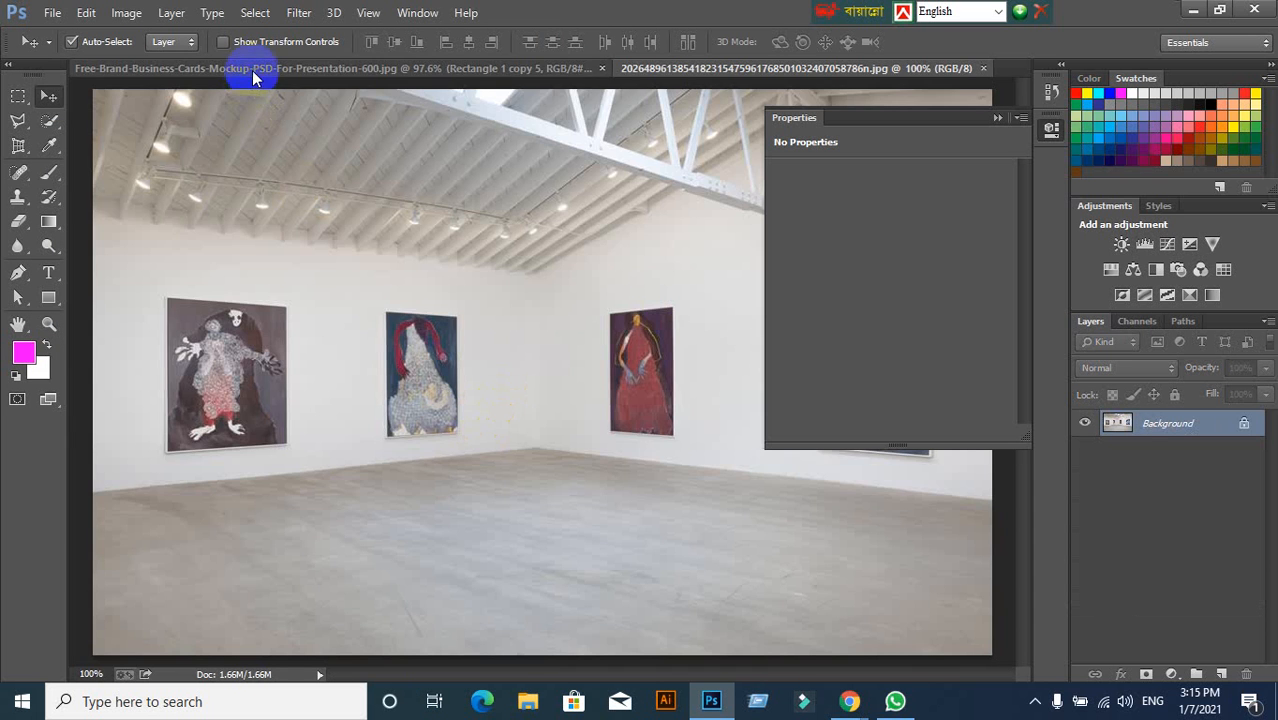
{"action": "left_click", "coordinate": [254, 70]}
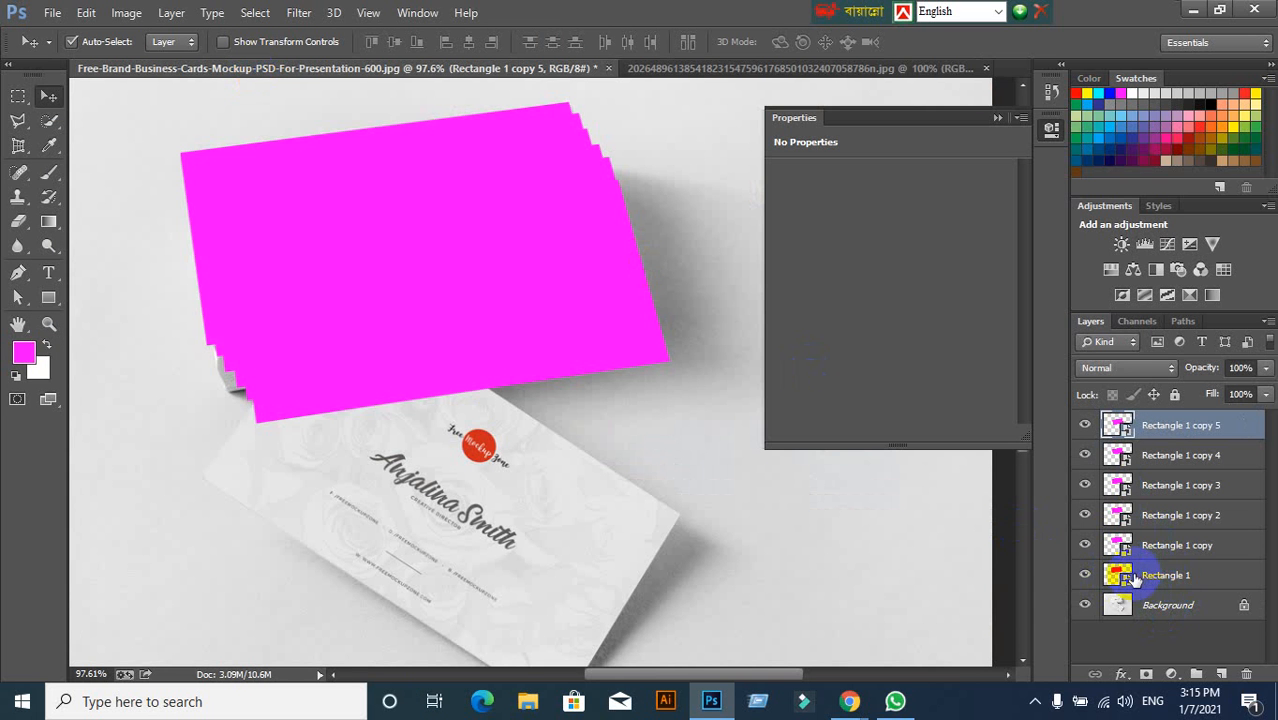
Try merging the six stacked rectangle smart object layers into one layer, and undo the merge.
{"action": "left_click", "coordinate": [1165, 577], "text": "shift"}
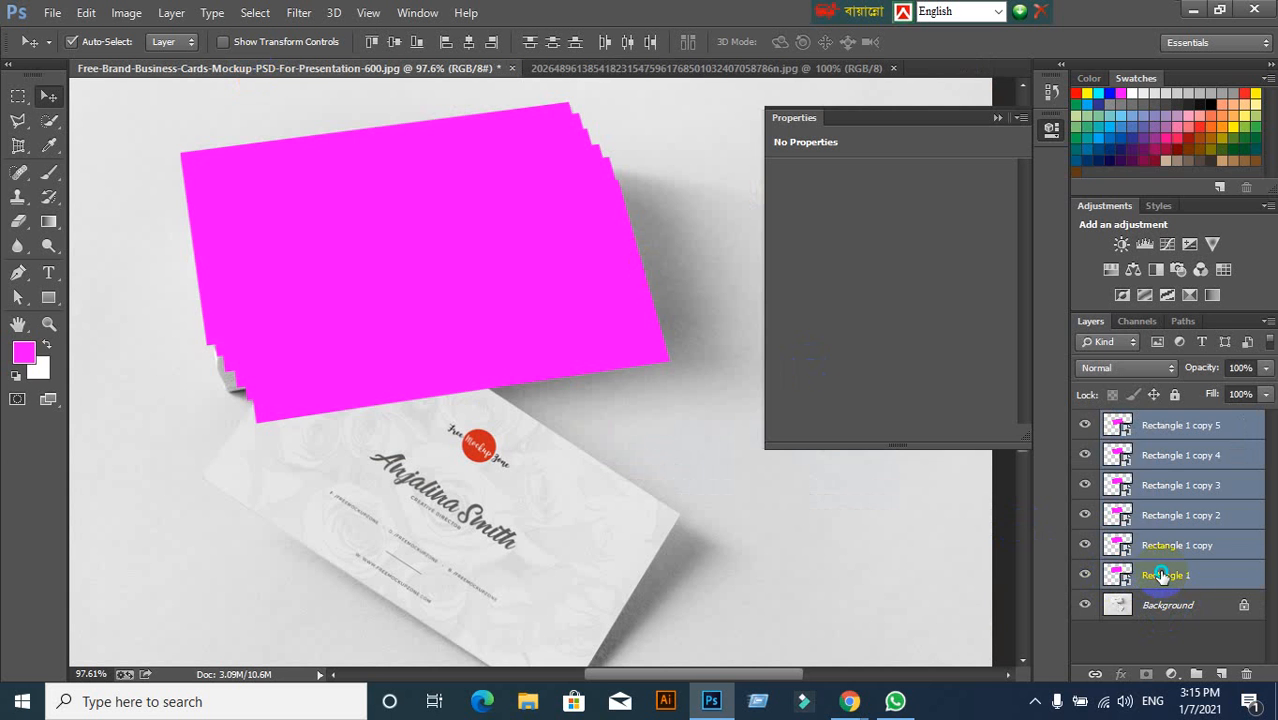
{"action": "right_click", "coordinate": [1166, 578]}
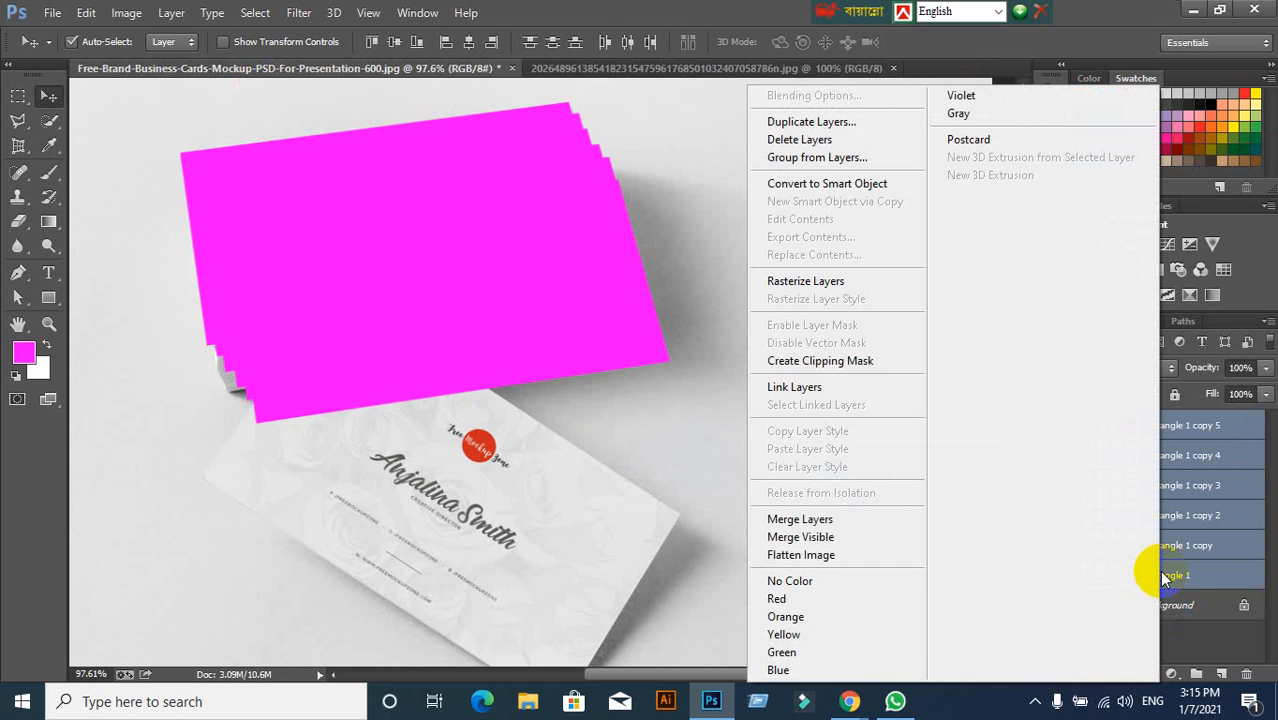
{"action": "left_click", "coordinate": [815, 519]}
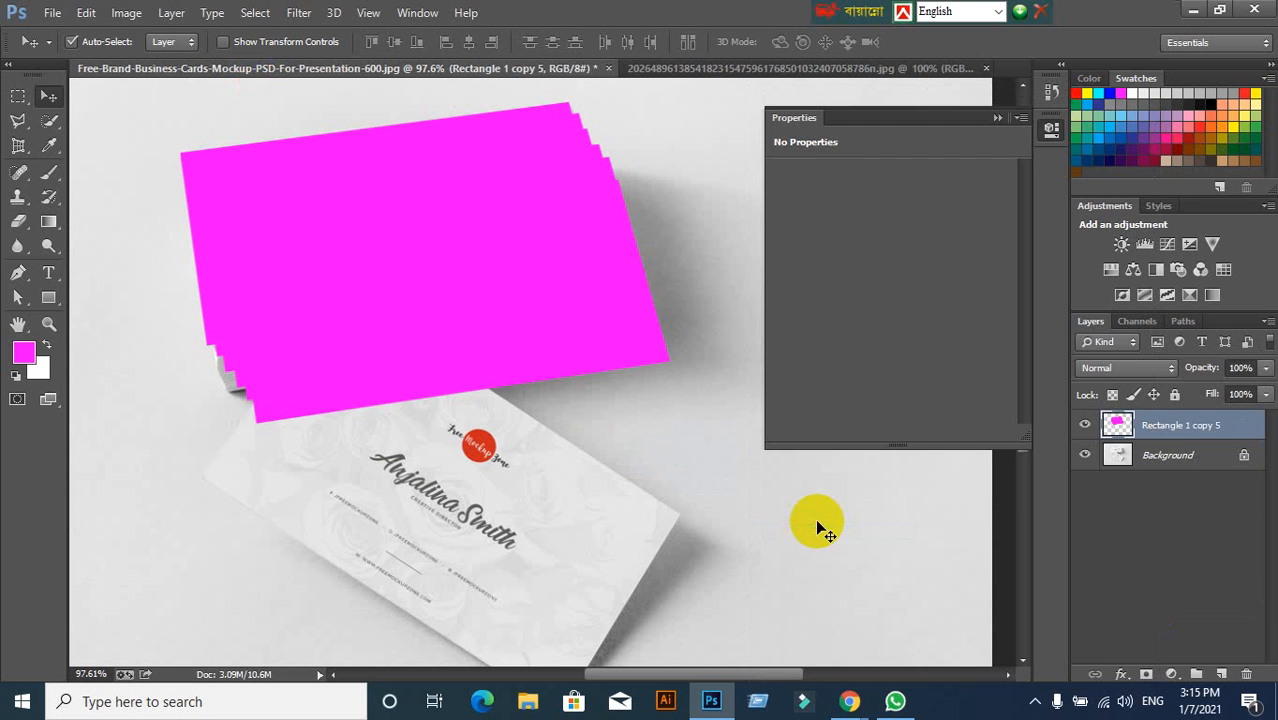
{"action": "key", "text": "ctrl+z"}
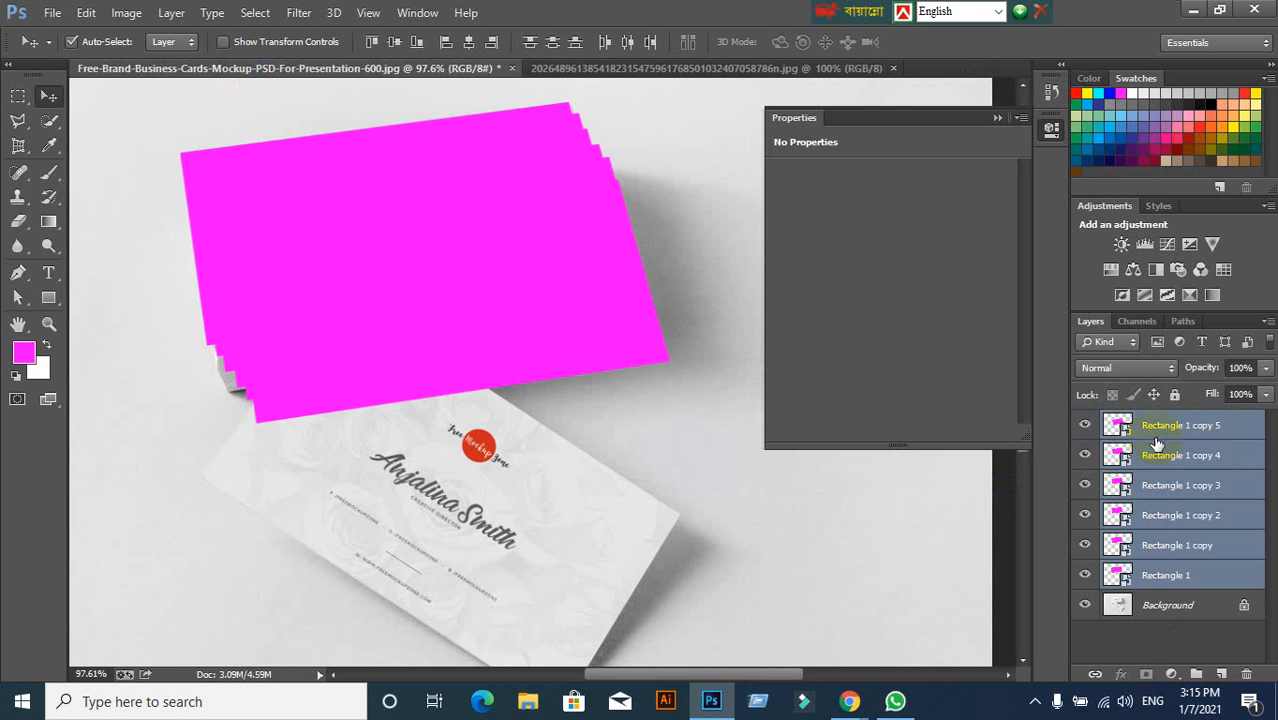
Open the contents of the Rectangle 1 smart object and paste the whole gallery photo into it.
{"action": "left_click", "coordinate": [1170, 575]}
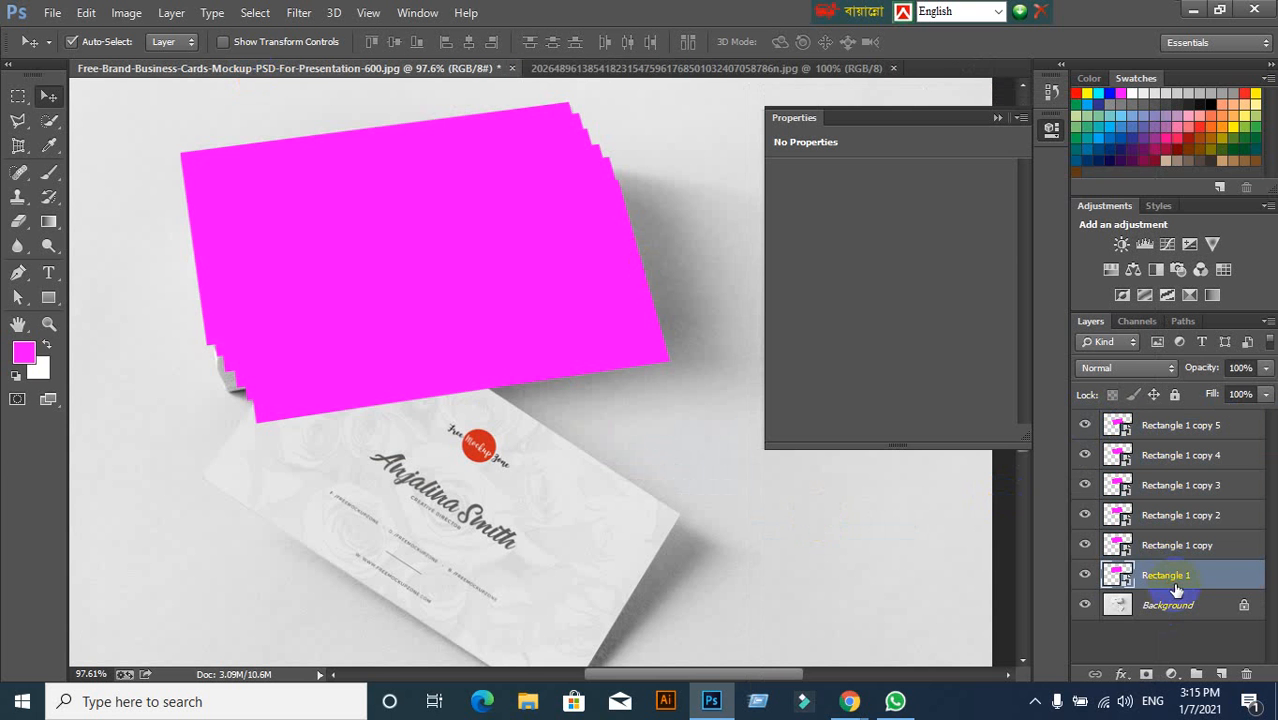
{"action": "double_click", "coordinate": [1120, 577]}
{"action": "left_click", "coordinate": [738, 323]}
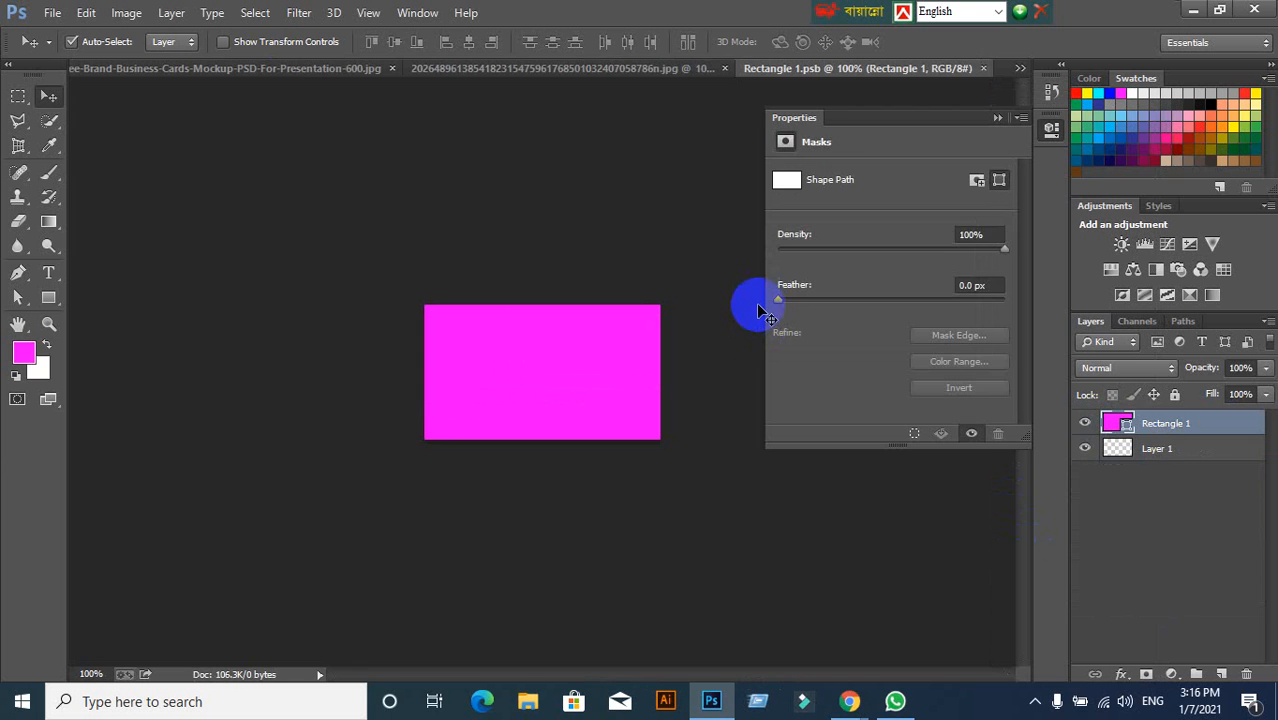
{"action": "left_click", "coordinate": [624, 69]}
{"action": "key", "text": "ctrl+a"}
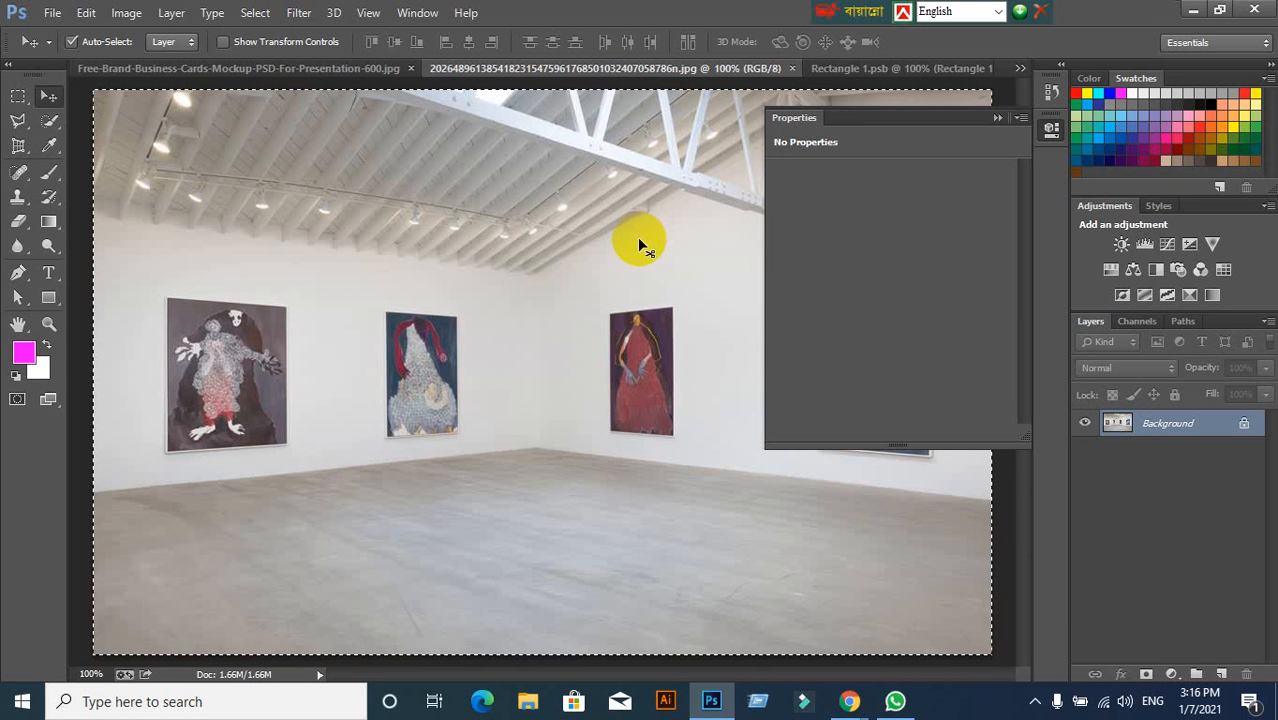
{"action": "left_click", "coordinate": [845, 68]}
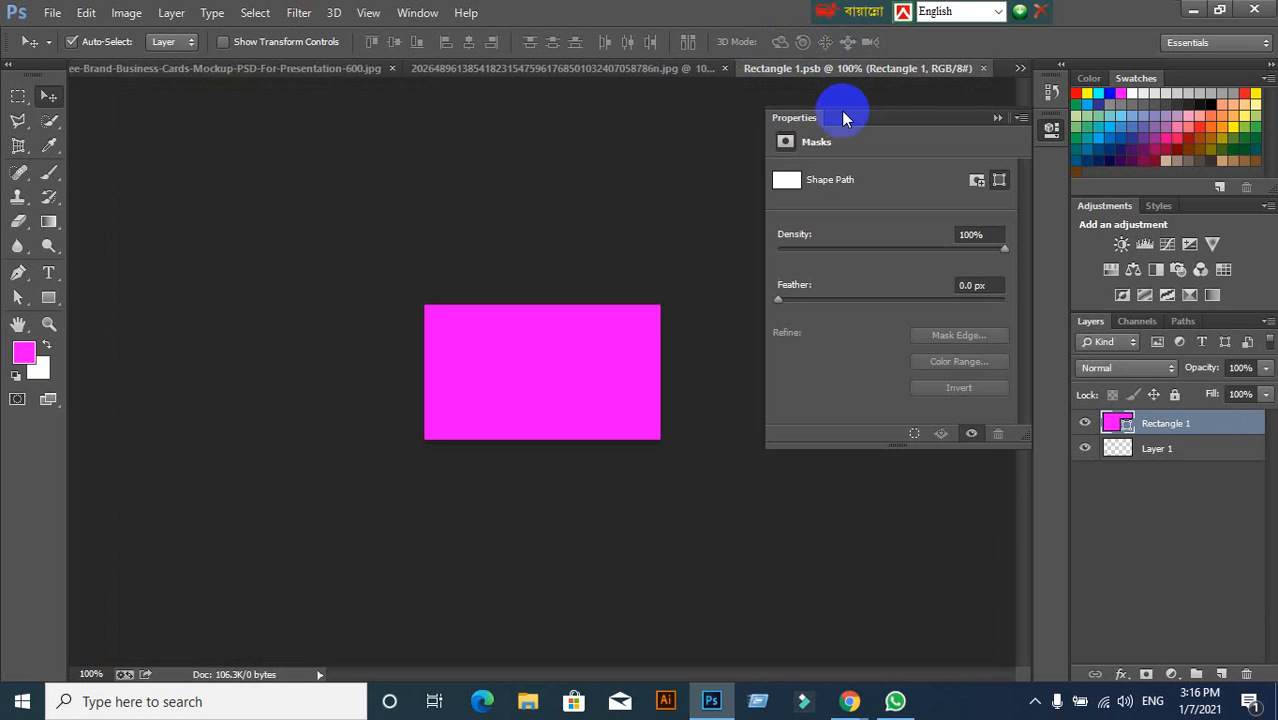
{"action": "key", "text": "ctrl+v"}
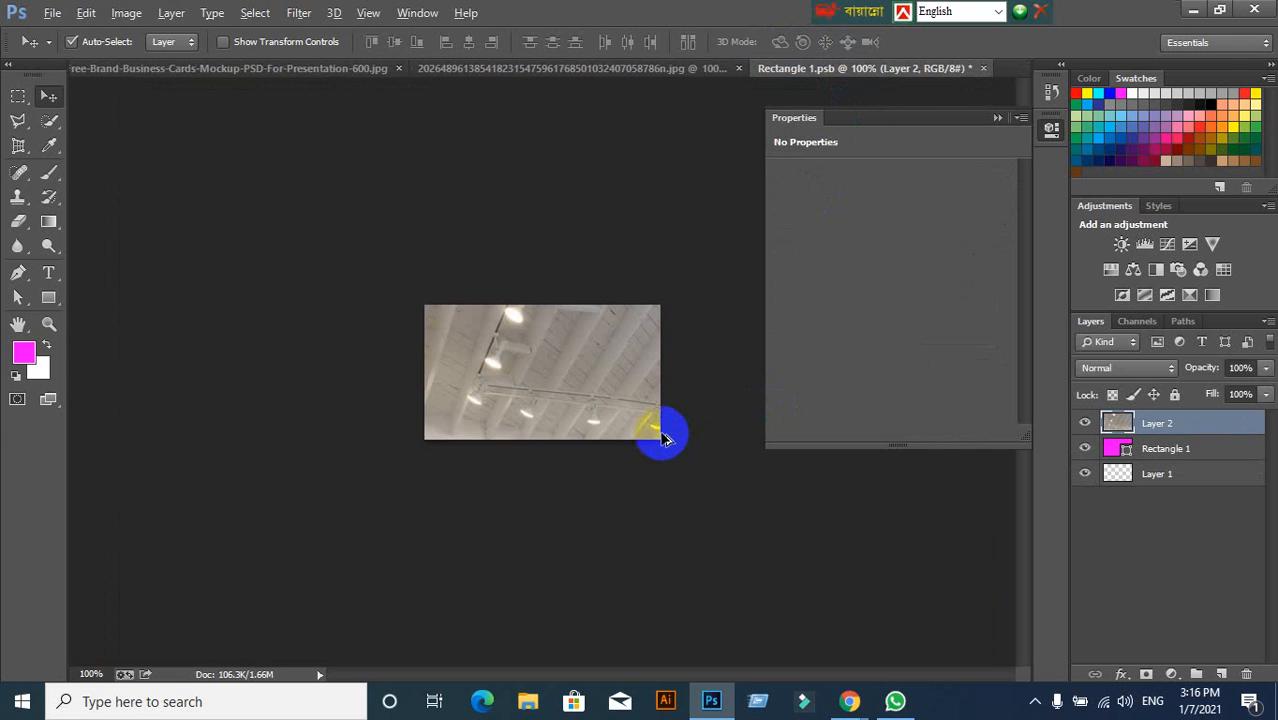
Scale the pasted gallery photo to about 28% to cover the smart object's canvas, save the contents and return to the mockup document.
{"action": "scroll", "coordinate": [662, 438], "scroll_direction": "down", "scroll_amount": 2}
{"action": "scroll", "coordinate": [662, 438], "scroll_direction": "down", "scroll_amount": 3}
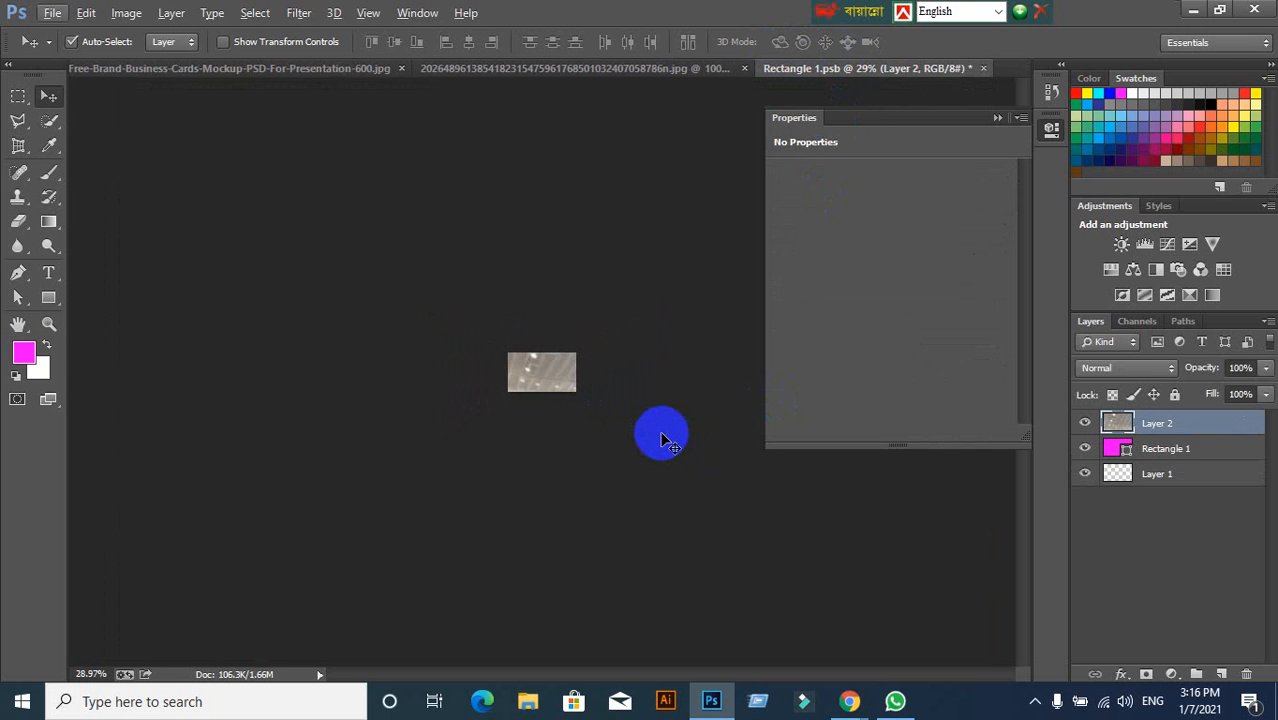
{"action": "key", "text": "ctrl+t"}
{"action": "left_click_drag", "start_coordinate": [770, 516], "coordinate": [583, 378]}
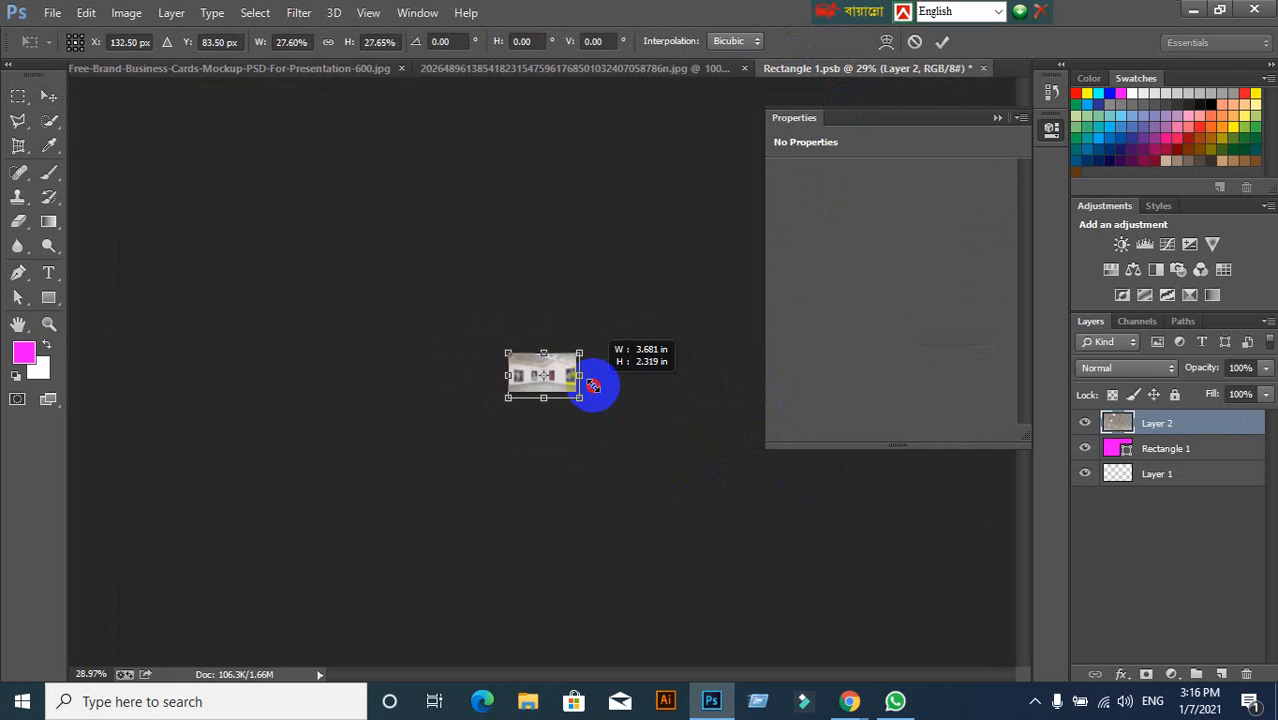
{"action": "left_click", "coordinate": [941, 43]}
{"action": "scroll", "coordinate": [585, 405], "scroll_direction": "up", "scroll_amount": 2}
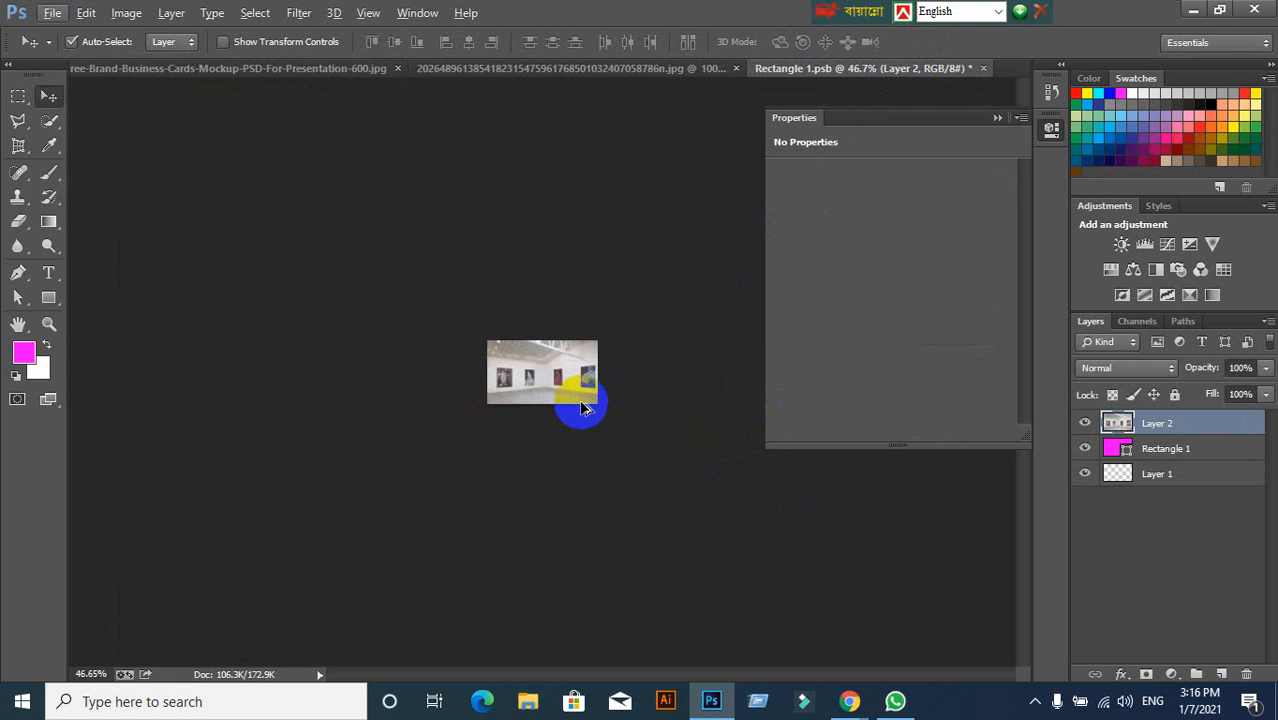
{"action": "left_click", "coordinate": [273, 70]}
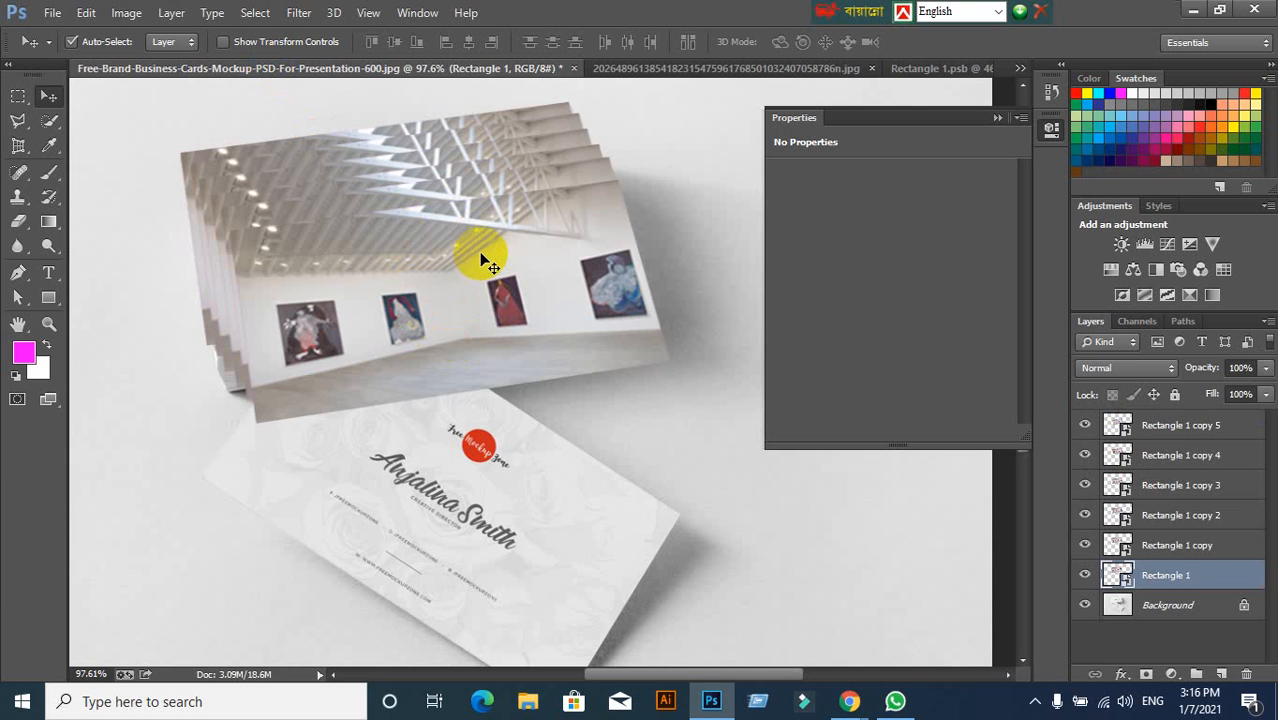
Group the six rectangle smart object layers and hide the group to expose the cards in the photo.
{"action": "scroll", "coordinate": [588, 395], "scroll_direction": "down", "scroll_amount": 3}
{"action": "scroll", "coordinate": [587, 394], "scroll_direction": "up", "scroll_amount": 1}
{"action": "scroll", "coordinate": [588, 400], "scroll_direction": "down", "scroll_amount": 2}
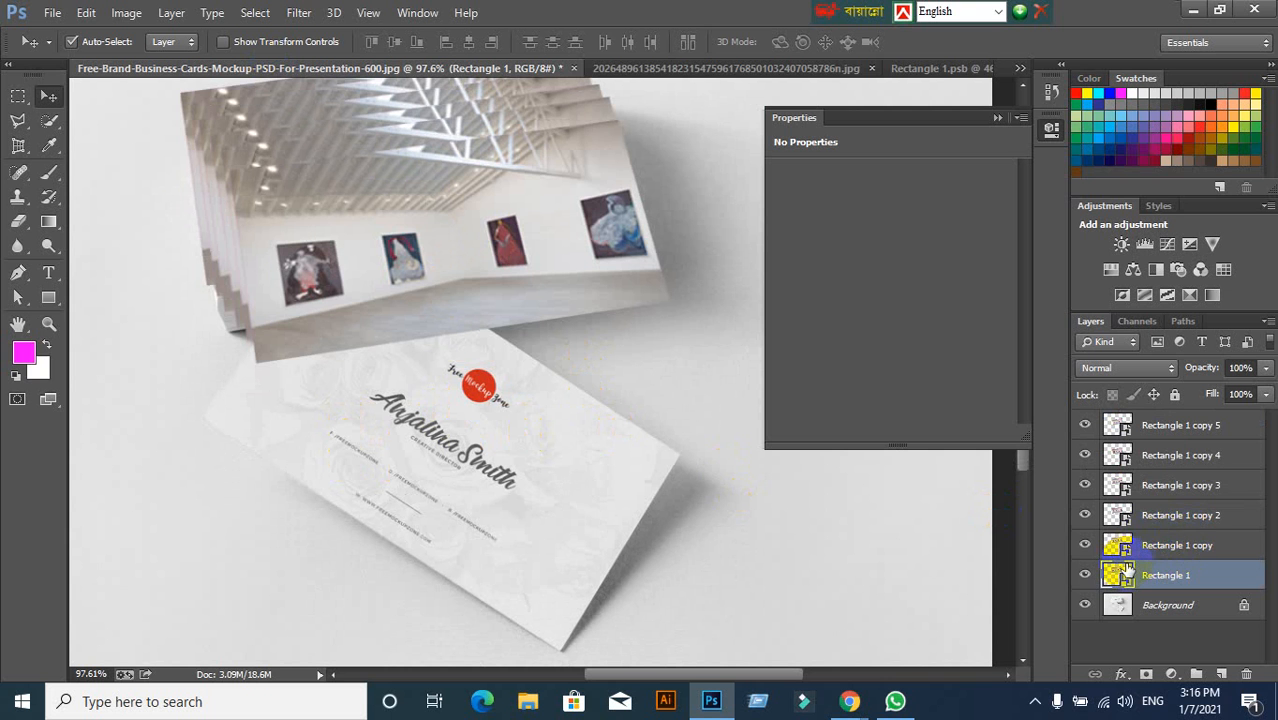
{"action": "left_click", "coordinate": [1160, 437], "text": "shift"}
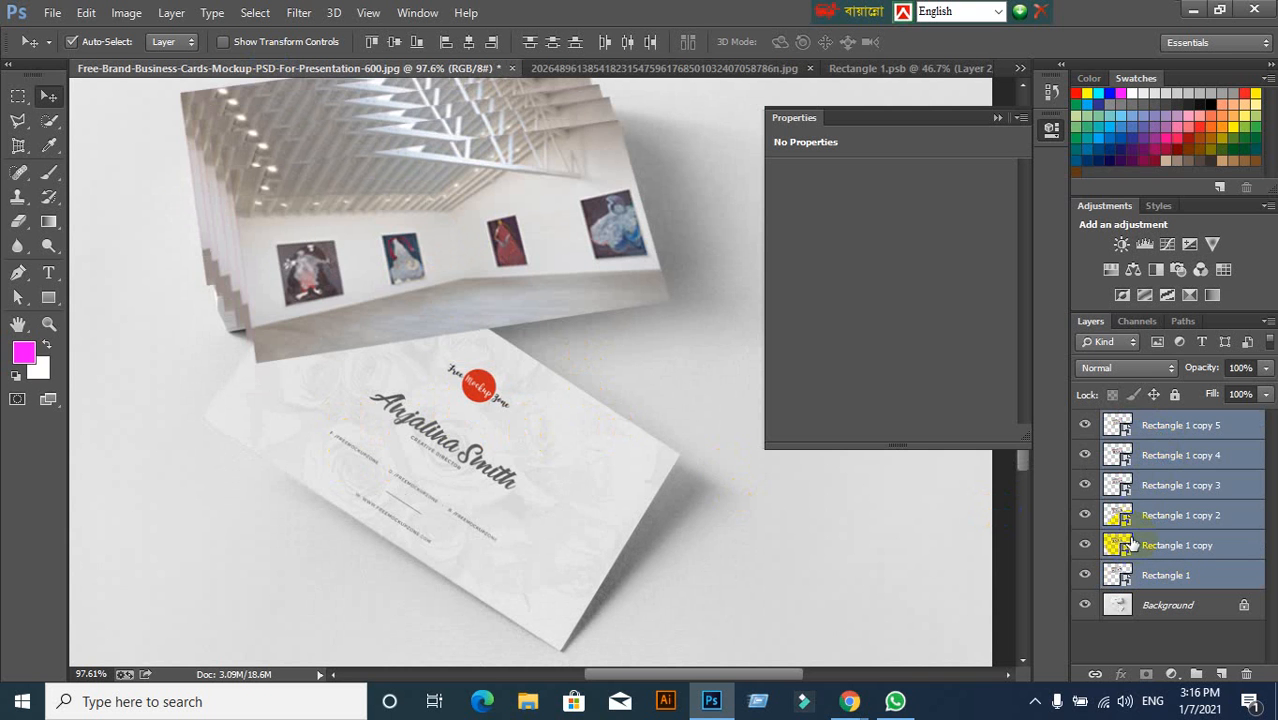
{"action": "key", "text": "ctrl+g"}
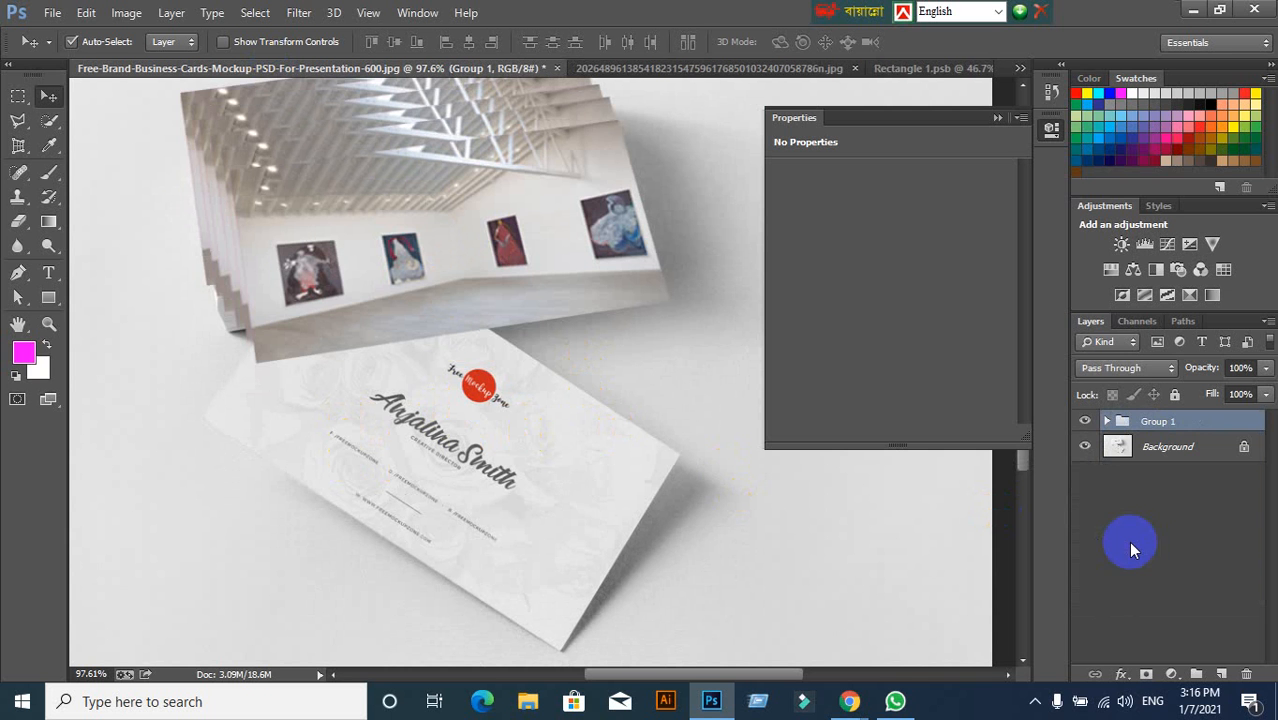
{"action": "left_click", "coordinate": [1084, 421]}
{"action": "left_click", "coordinate": [1084, 421]}
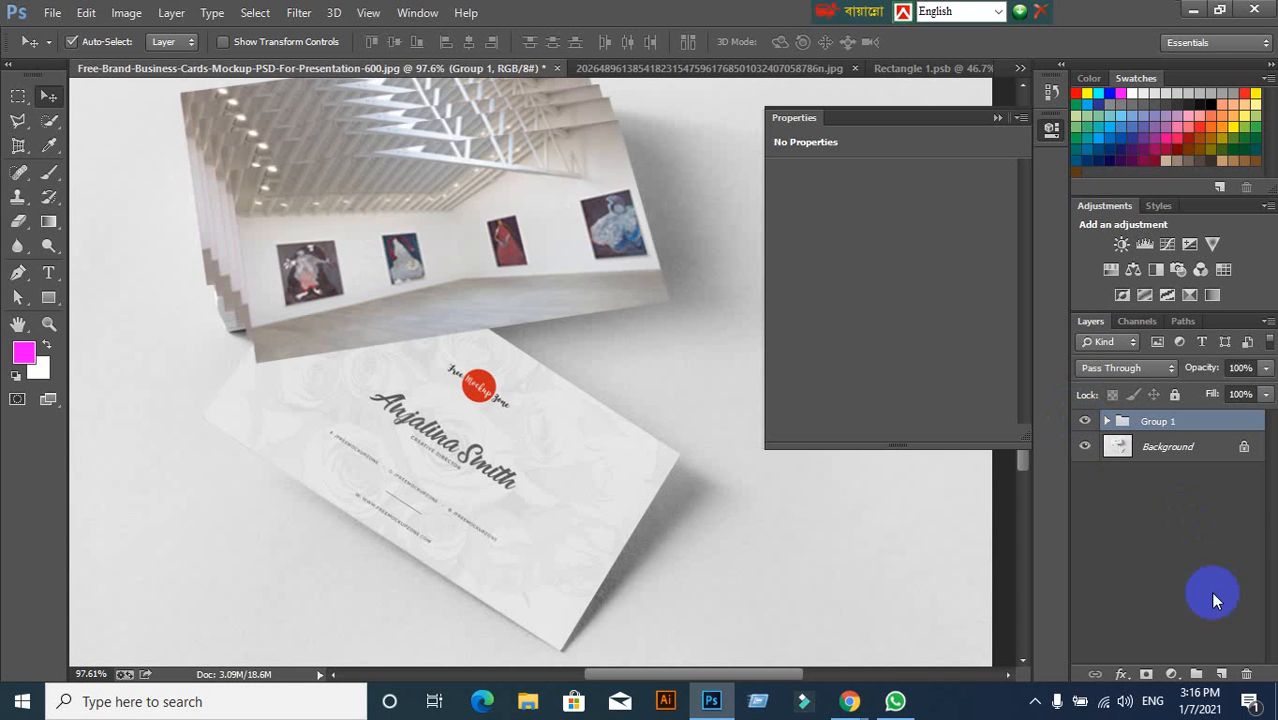
{"action": "left_click", "coordinate": [1084, 421]}
Create a magenta rectangle 3.5 in wide and 2 in high over the front card and convert it to a smart object.
{"action": "left_click", "coordinate": [48, 297]}
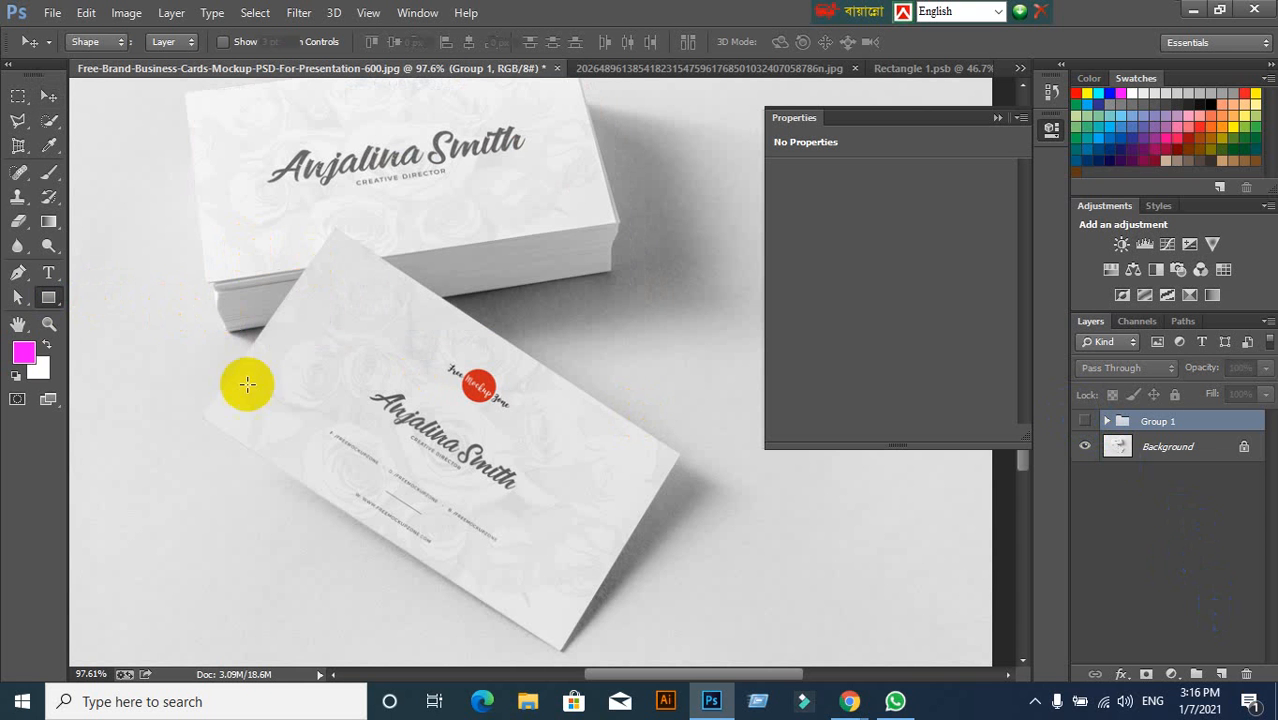
{"action": "left_click", "coordinate": [336, 393]}
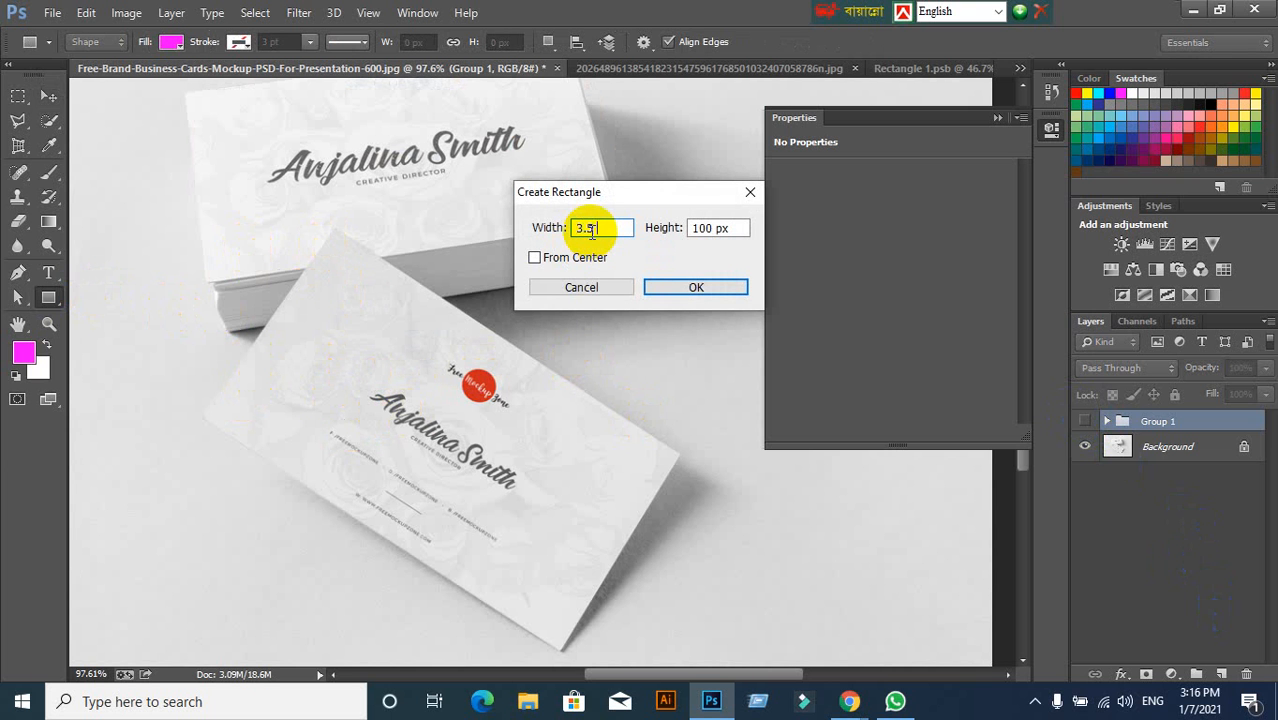
{"action": "left_click_drag", "start_coordinate": [736, 228], "coordinate": [650, 232]}
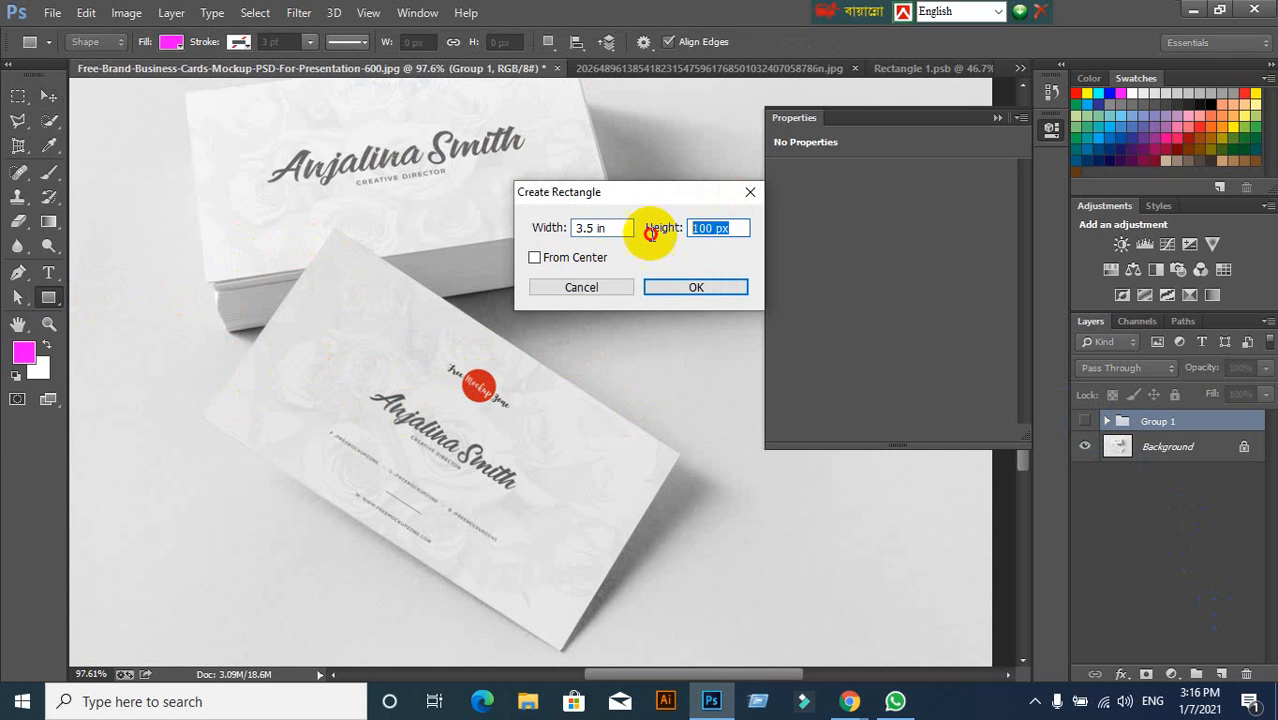
{"action": "type", "text": "2 in"}
{"action": "left_click", "coordinate": [705, 289]}
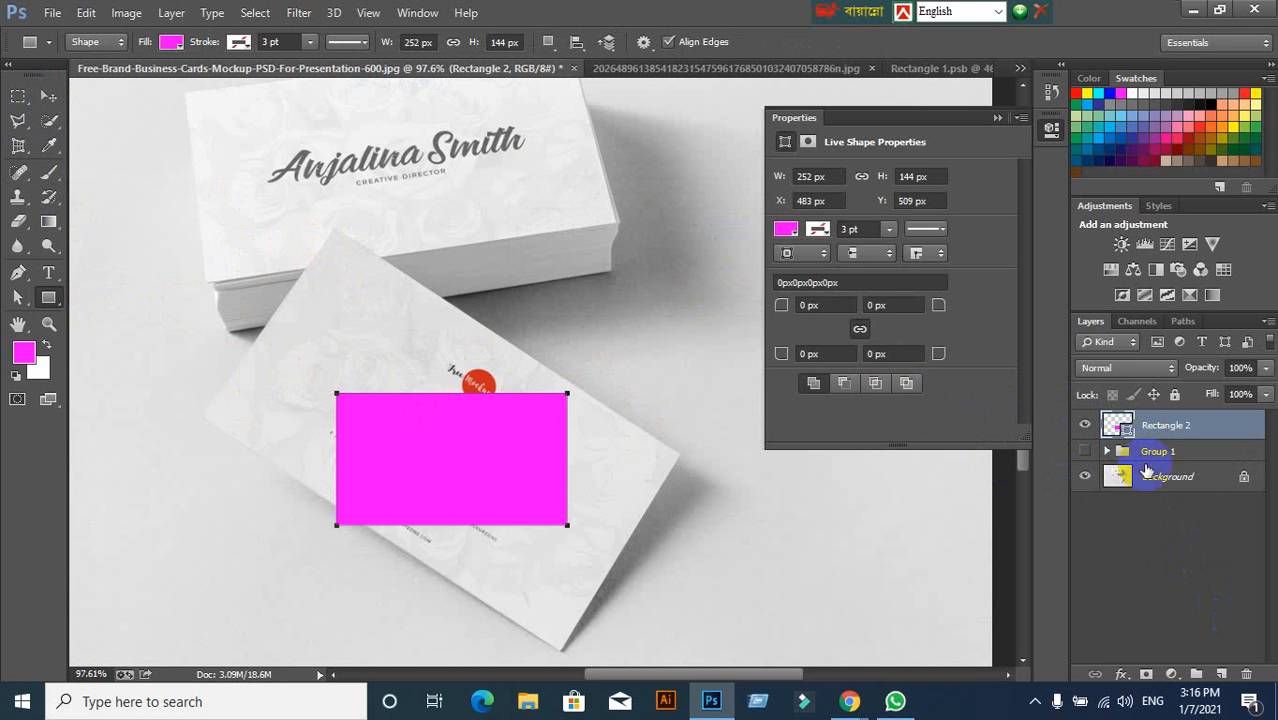
{"action": "right_click", "coordinate": [1236, 425]}
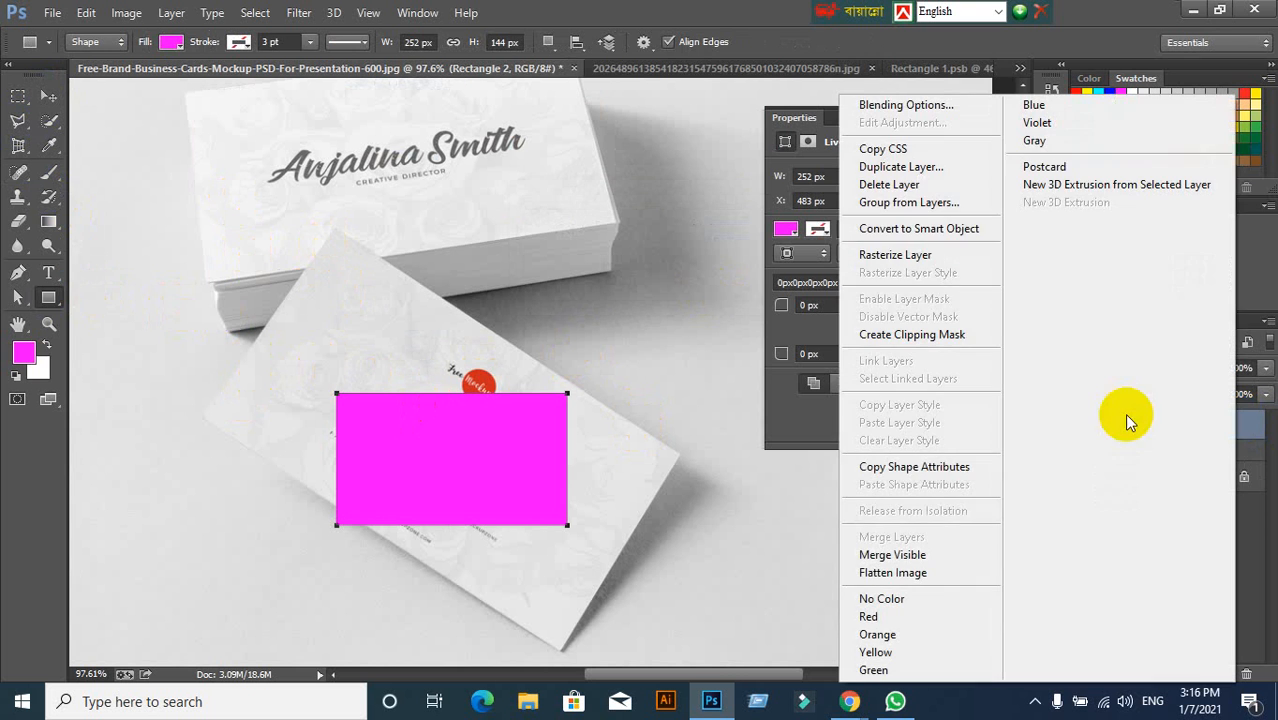
{"action": "left_click", "coordinate": [940, 229]}
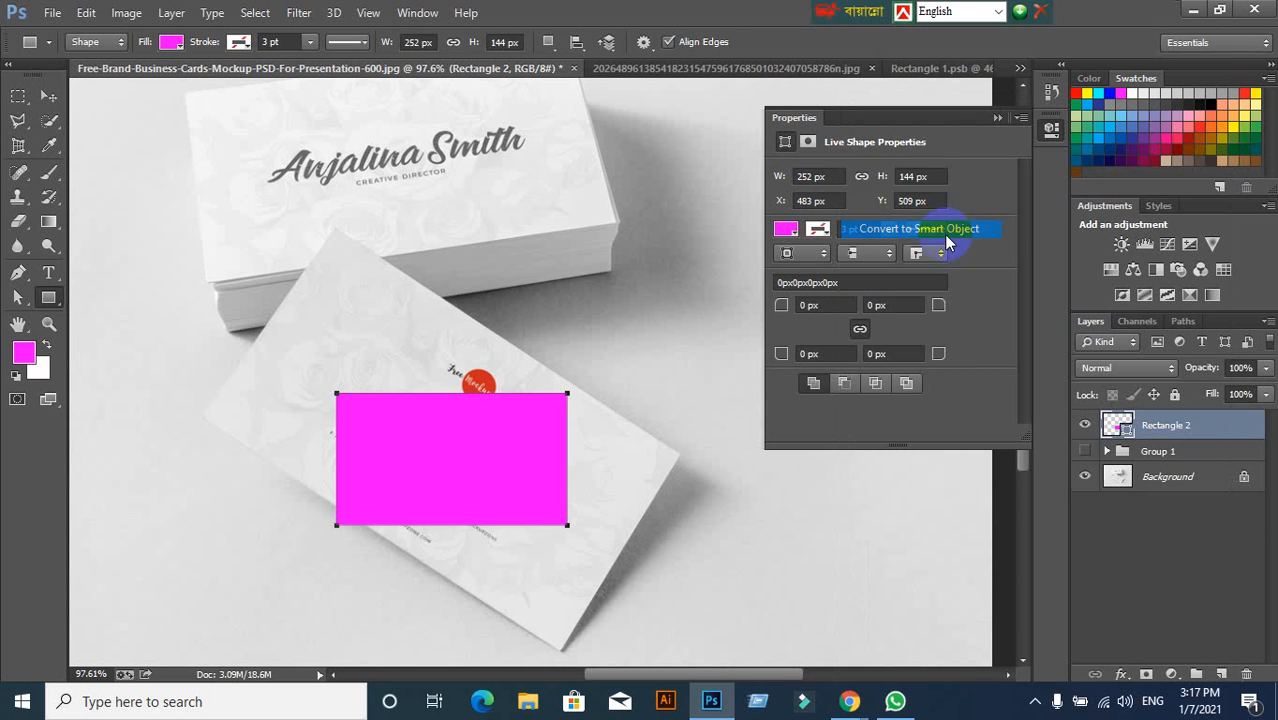
Distort the magenta Rectangle 2 smart object so its four corners match the corners of the front card.
{"action": "left_click", "coordinate": [46, 95]}
{"action": "key", "text": "ctrl+t"}
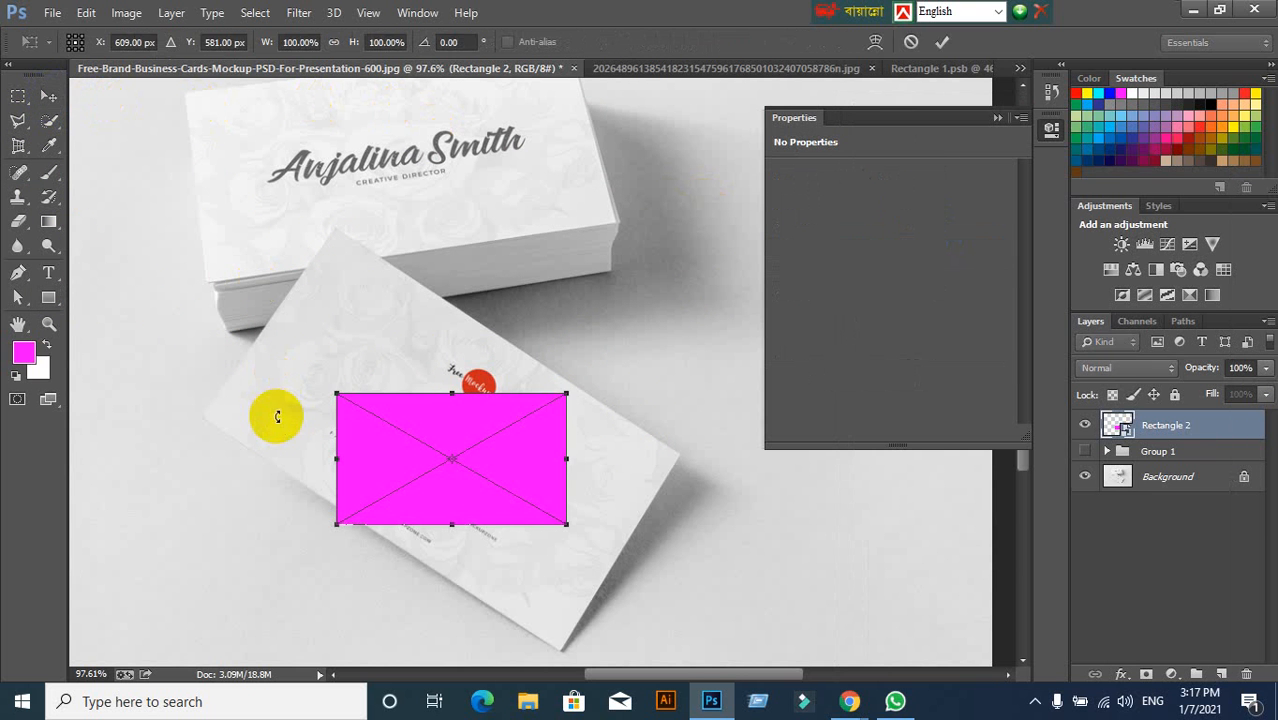
{"action": "right_click", "coordinate": [388, 424]}
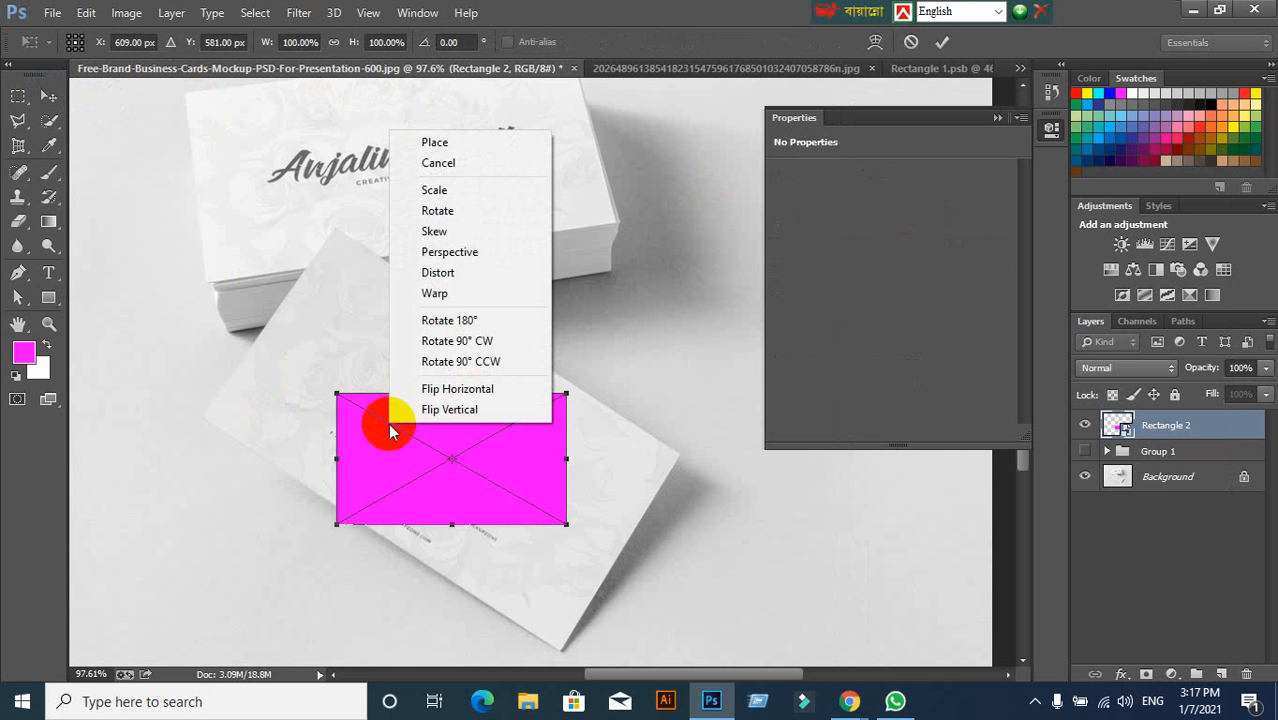
{"action": "left_click", "coordinate": [436, 276]}
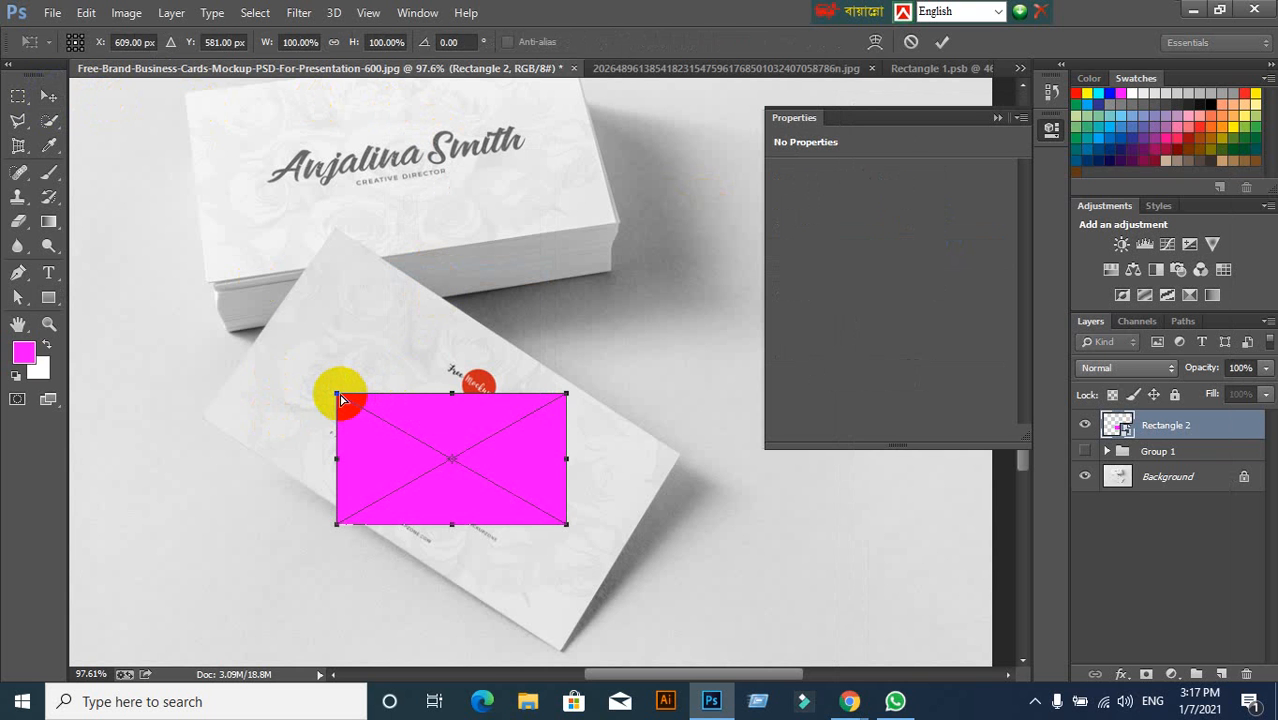
{"action": "left_click_drag", "start_coordinate": [338, 399], "coordinate": [335, 230]}
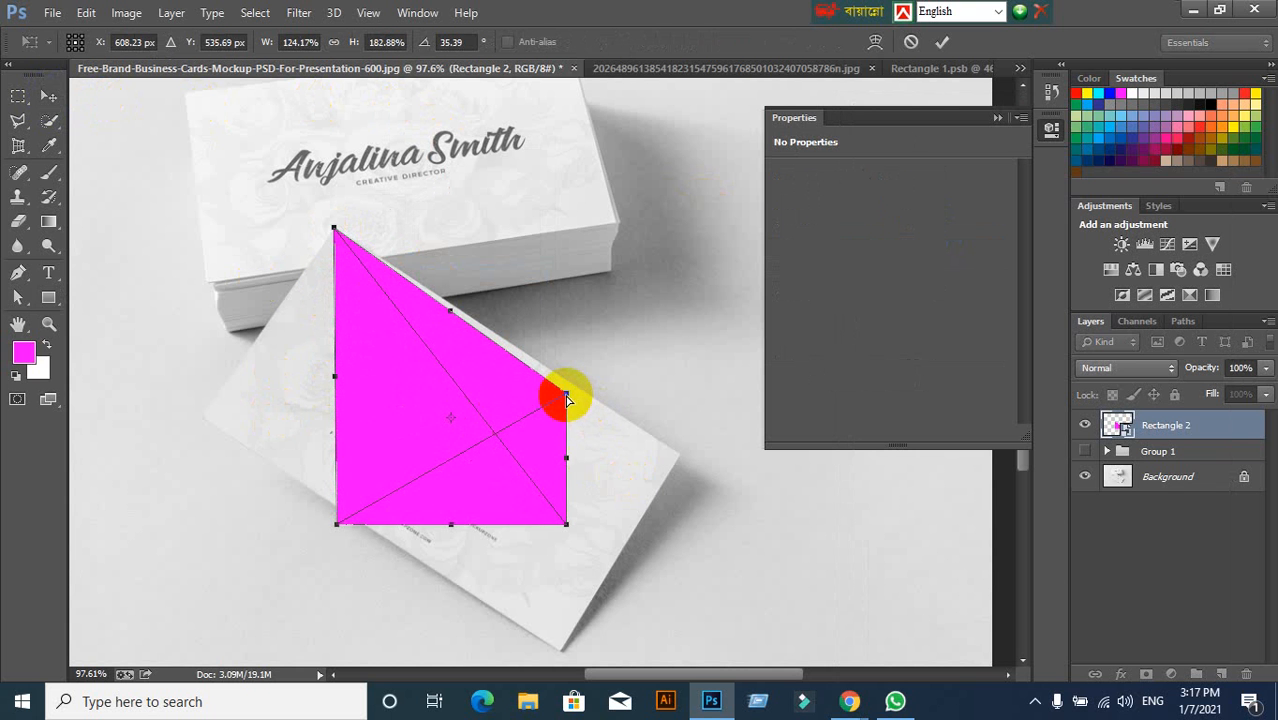
{"action": "left_click_drag", "start_coordinate": [567, 398], "coordinate": [684, 458]}
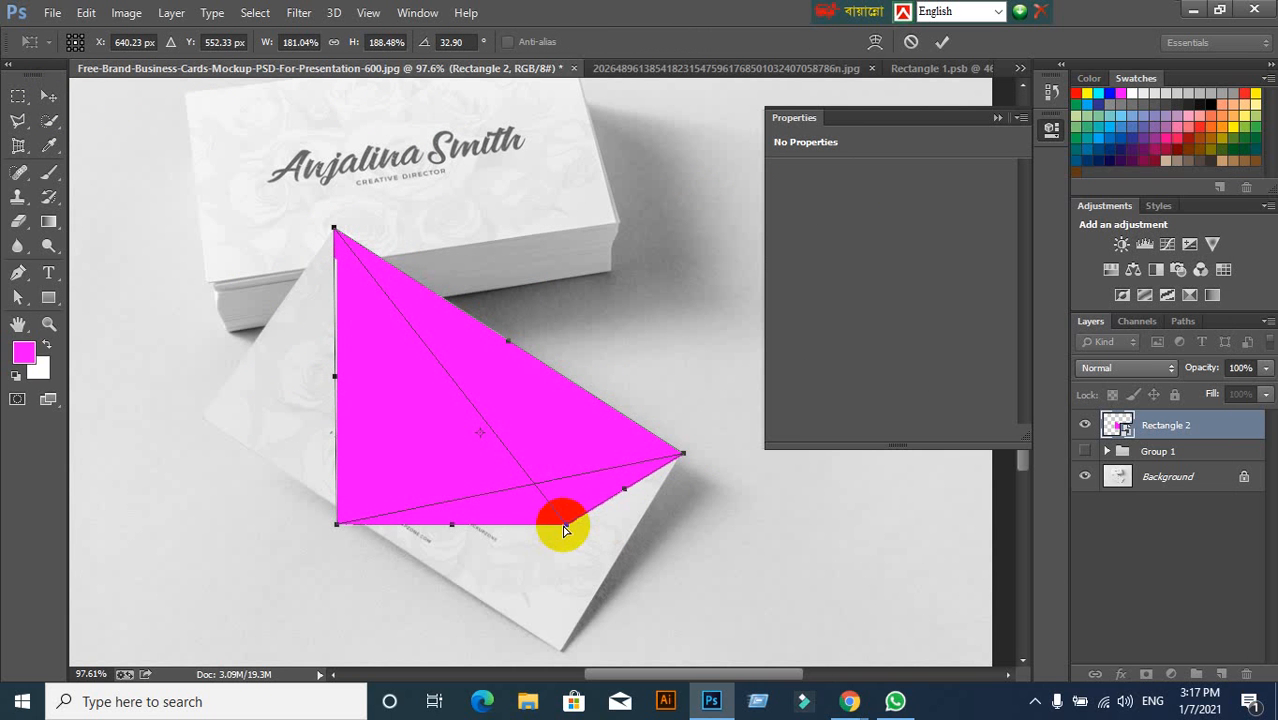
{"action": "left_click_drag", "start_coordinate": [563, 528], "coordinate": [561, 657]}
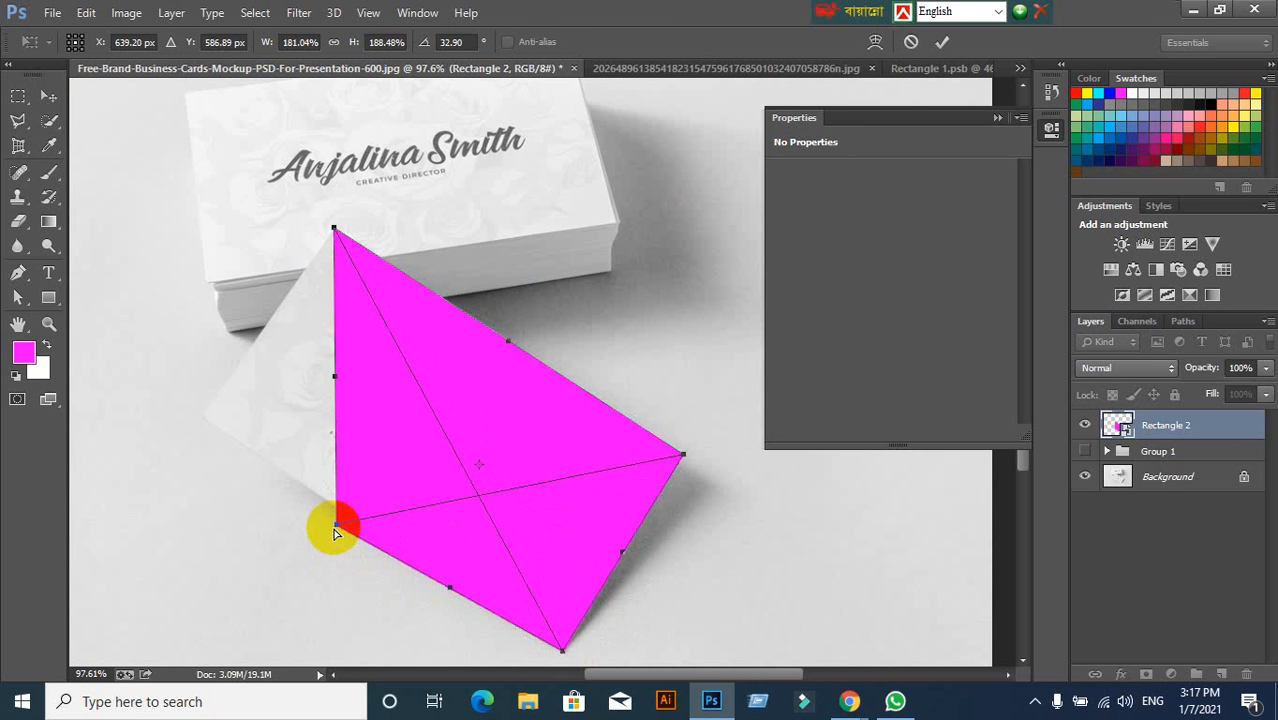
{"action": "left_click_drag", "start_coordinate": [336, 528], "coordinate": [199, 418]}
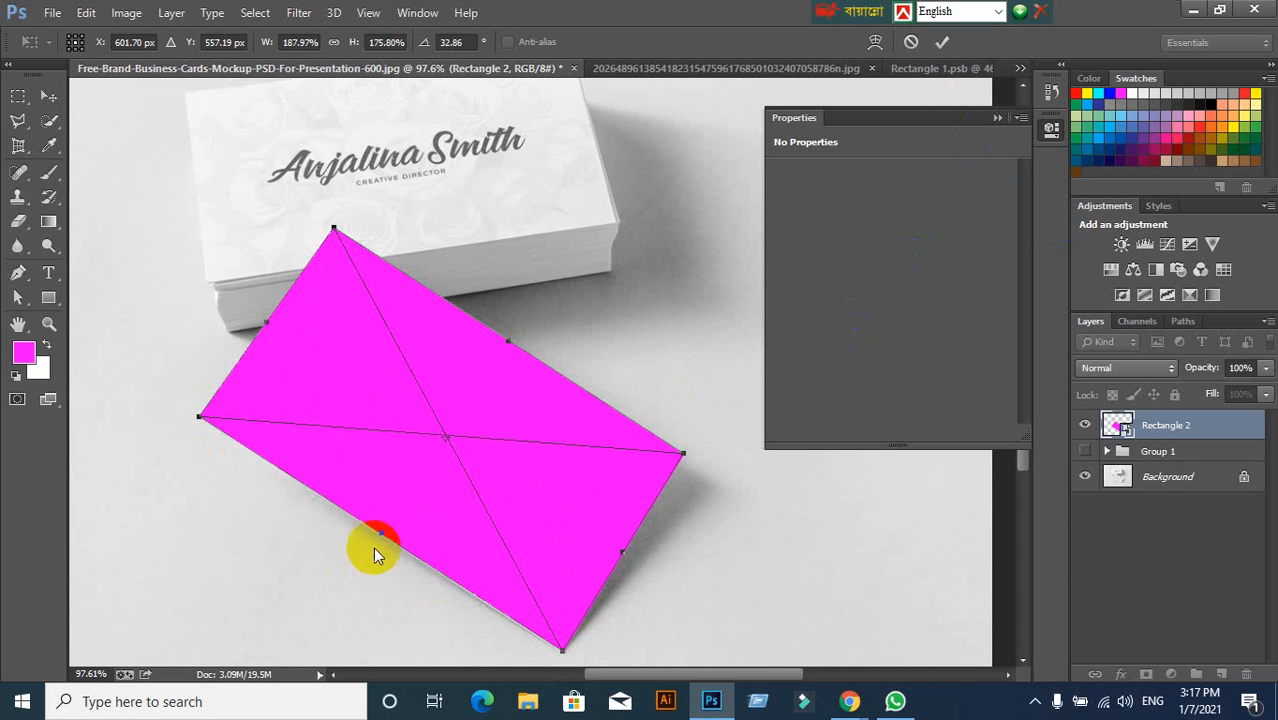
{"action": "left_click_drag", "start_coordinate": [381, 541], "coordinate": [382, 532]}
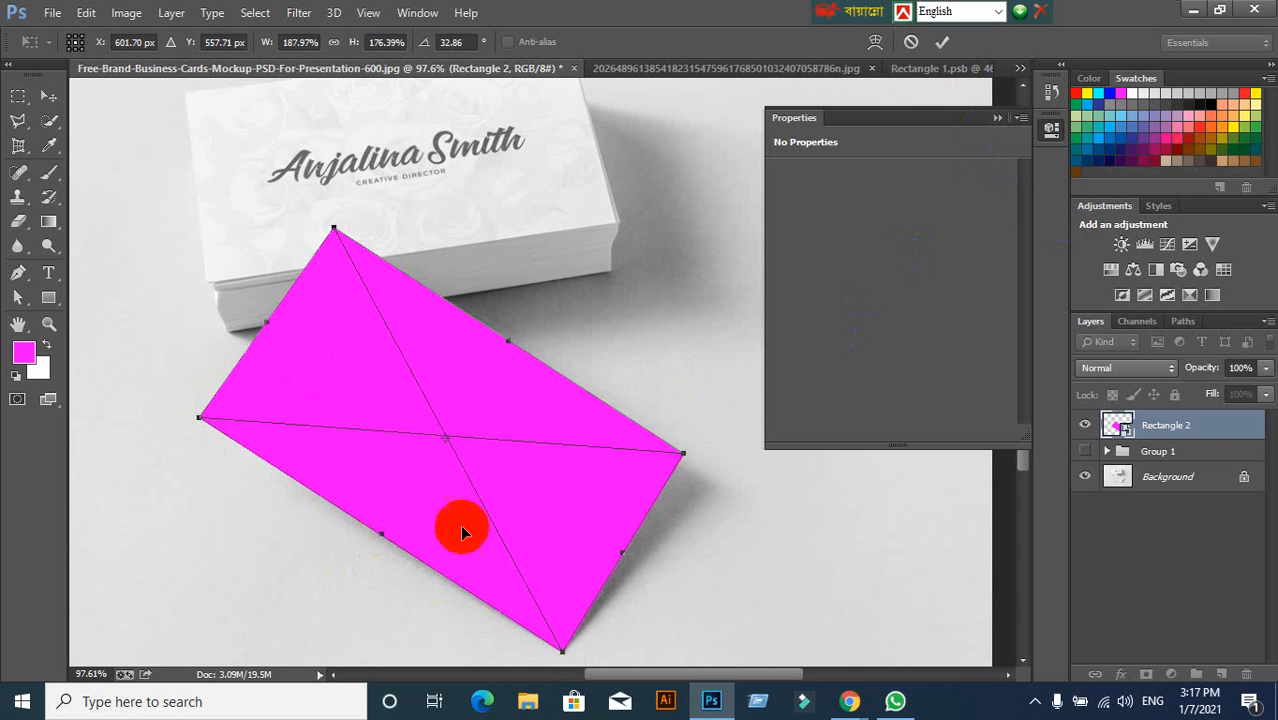
{"action": "left_click", "coordinate": [942, 43]}
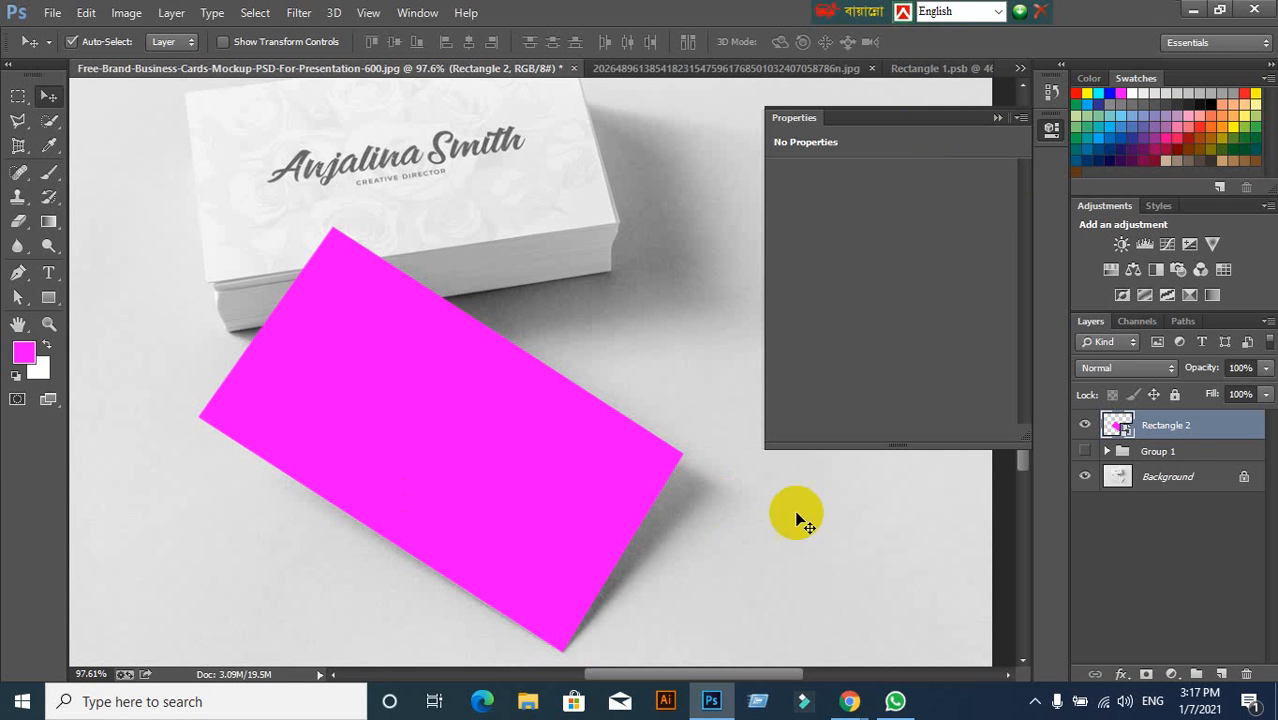
Open the contents of the Rectangle 2 smart object and paste the gallery photo into it.
{"action": "double_click", "coordinate": [1125, 432]}
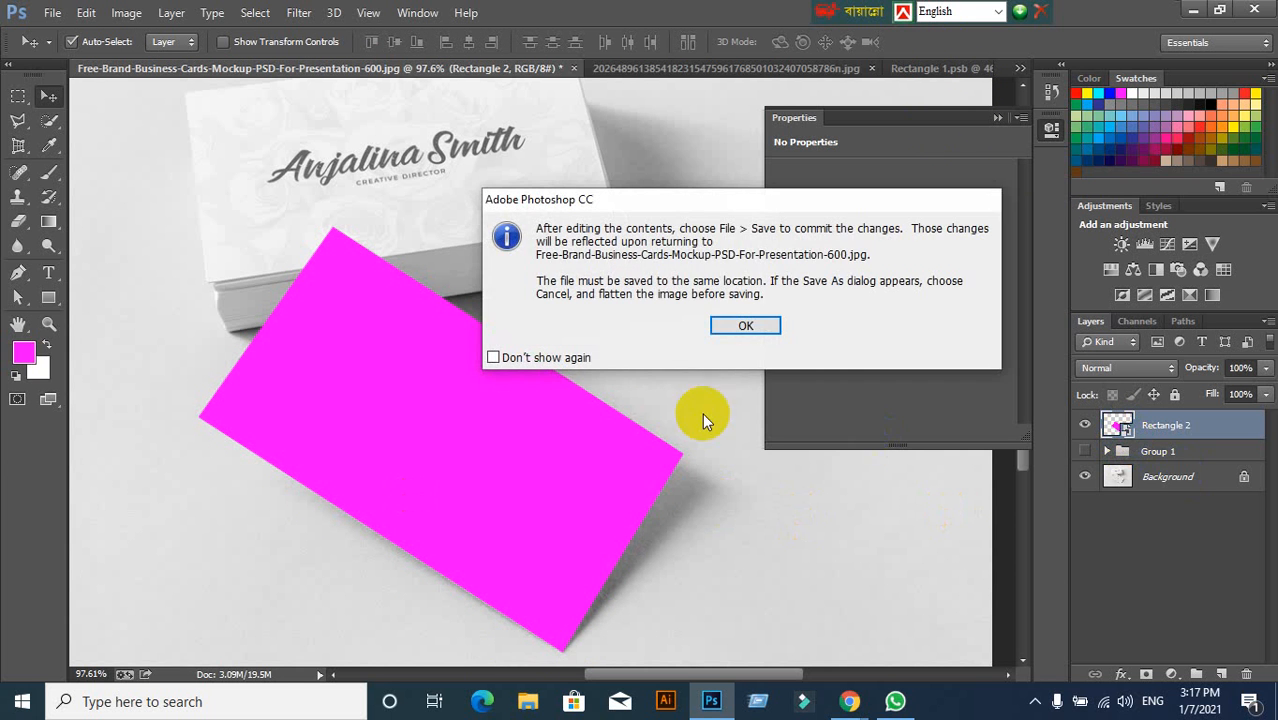
{"action": "left_click", "coordinate": [717, 336]}
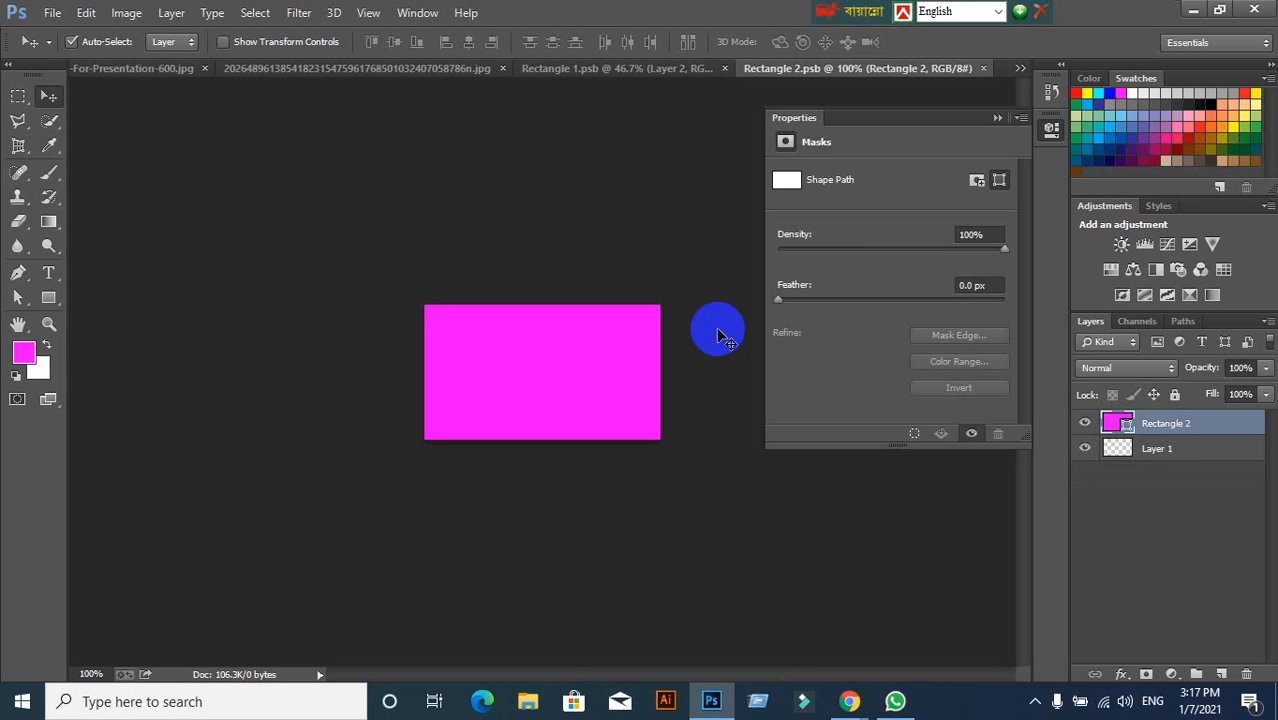
{"action": "key", "text": "ctrl+v"}
Scale the pasted gallery photo down to the Rectangle 2 canvas, save the contents and return to the mockup document.
{"action": "scroll", "coordinate": [650, 425], "scroll_direction": "down", "scroll_amount": 3}
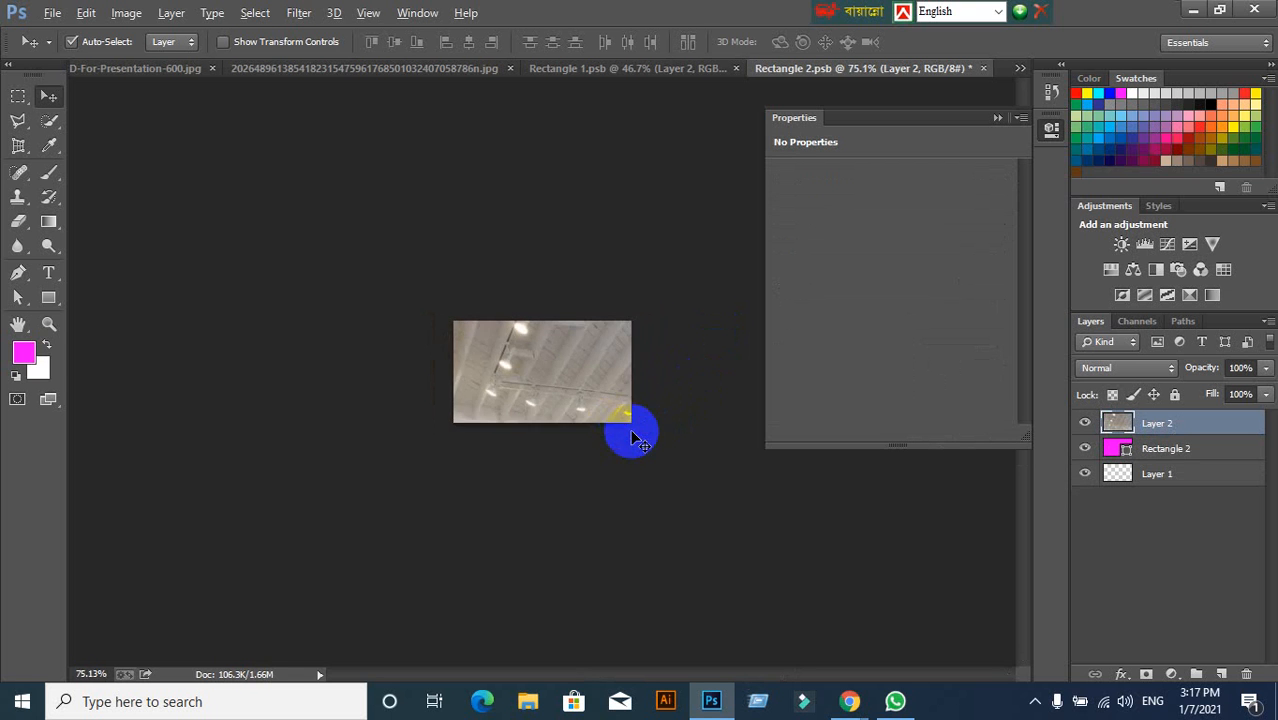
{"action": "key", "text": "ctrl+t"}
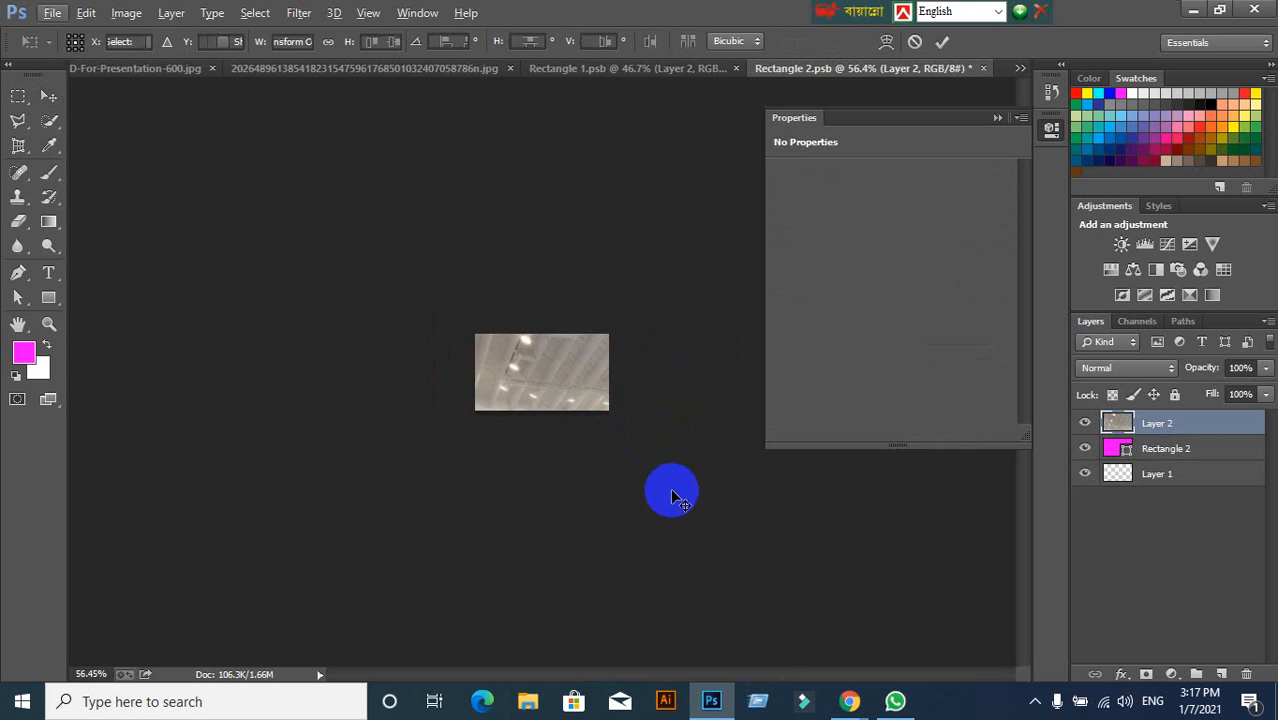
{"action": "left_click_drag", "start_coordinate": [975, 648], "coordinate": [613, 420]}
{"action": "left_click", "coordinate": [942, 41]}
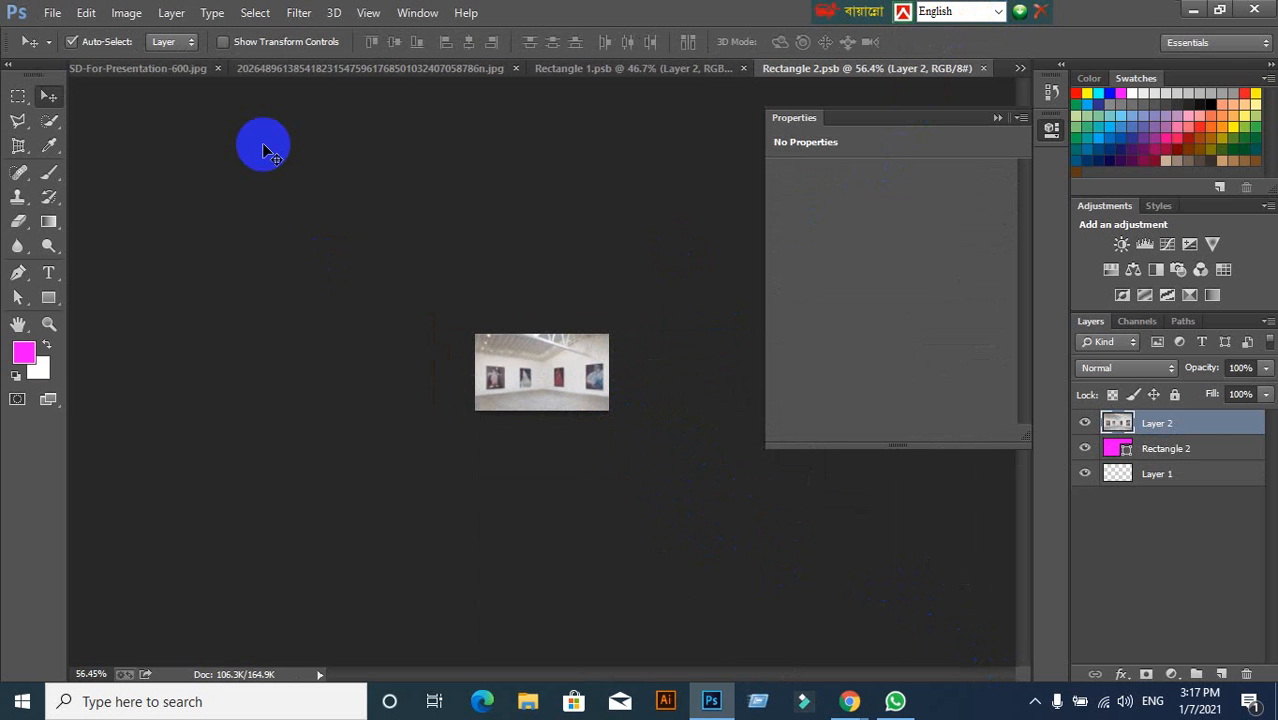
{"action": "left_click", "coordinate": [175, 68]}
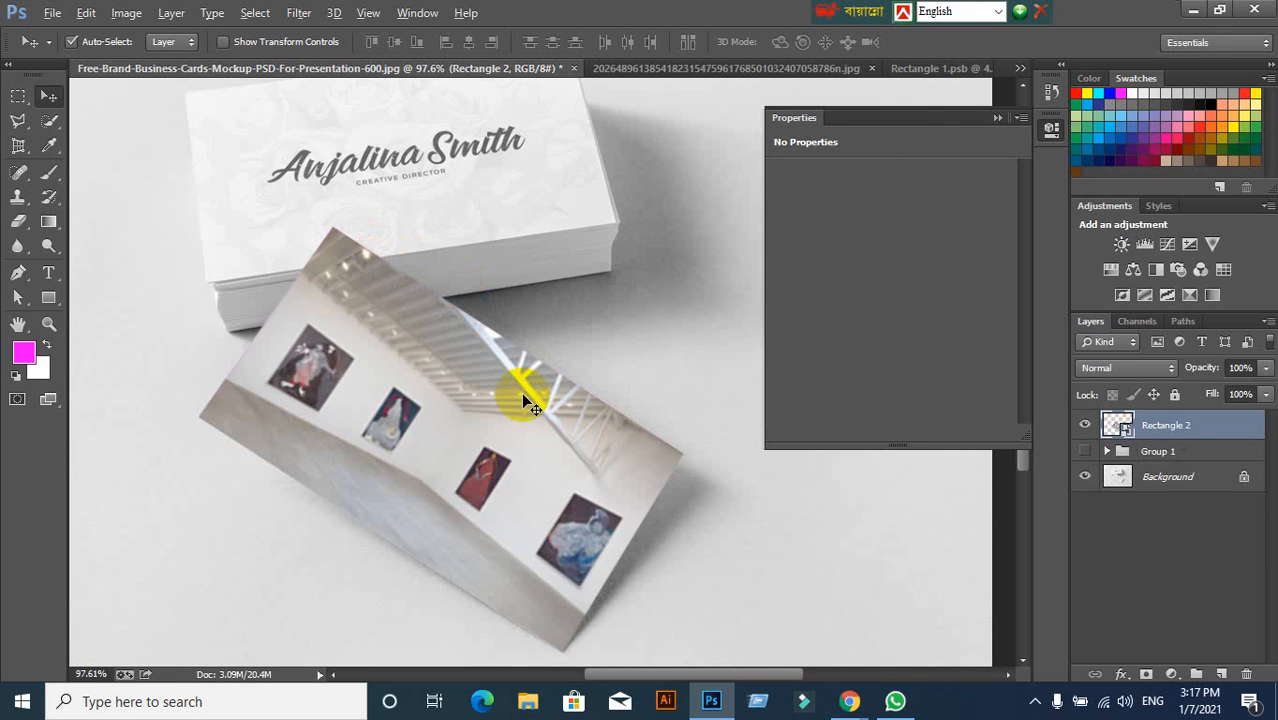
Toggle the Rectangle 2 layer off and on, and show Group 1 to display the artwork on the card stack.
{"action": "scroll", "coordinate": [543, 378], "scroll_direction": "down", "scroll_amount": 1}
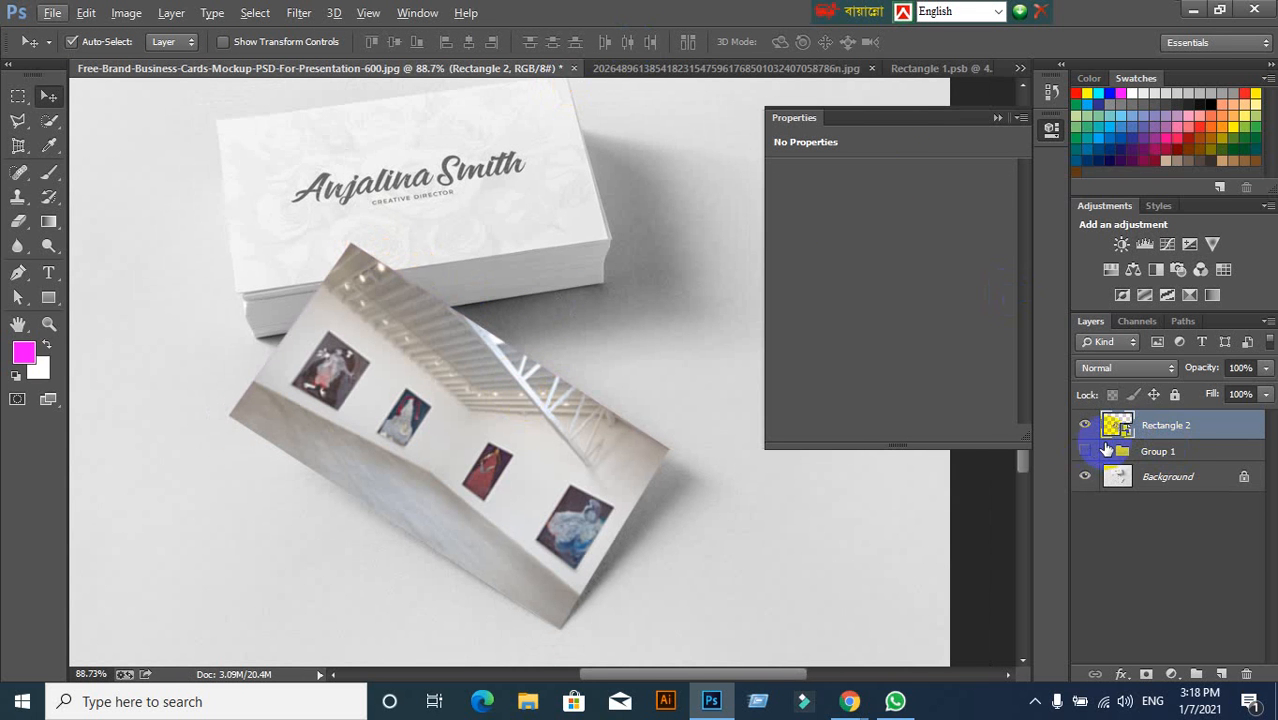
{"action": "left_click", "coordinate": [1084, 425]}
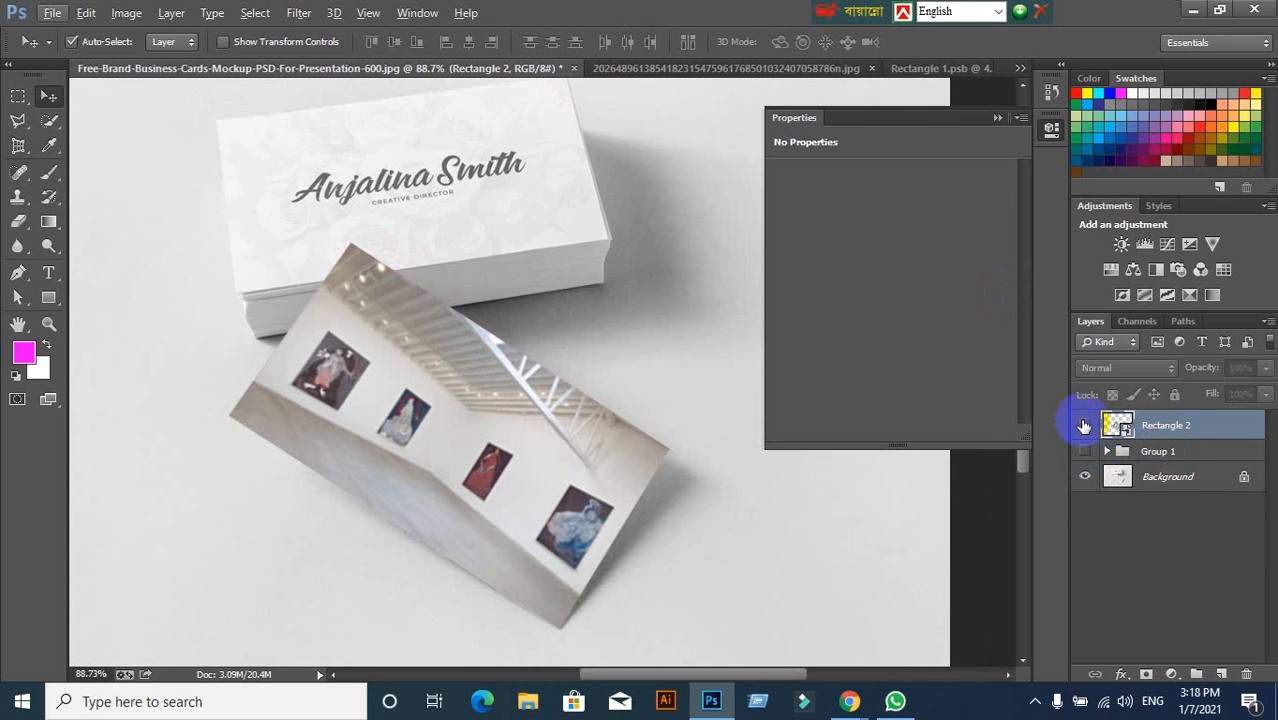
{"action": "left_click", "coordinate": [1084, 425]}
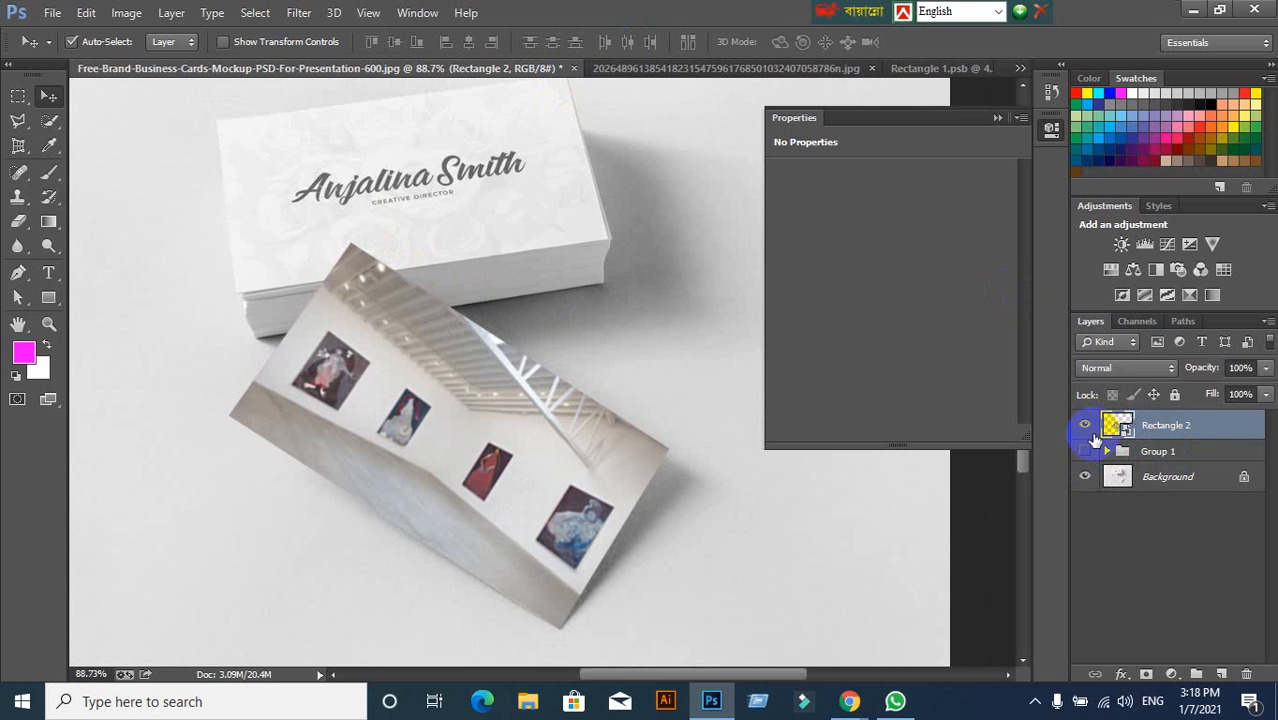
{"action": "left_click", "coordinate": [1084, 451]}
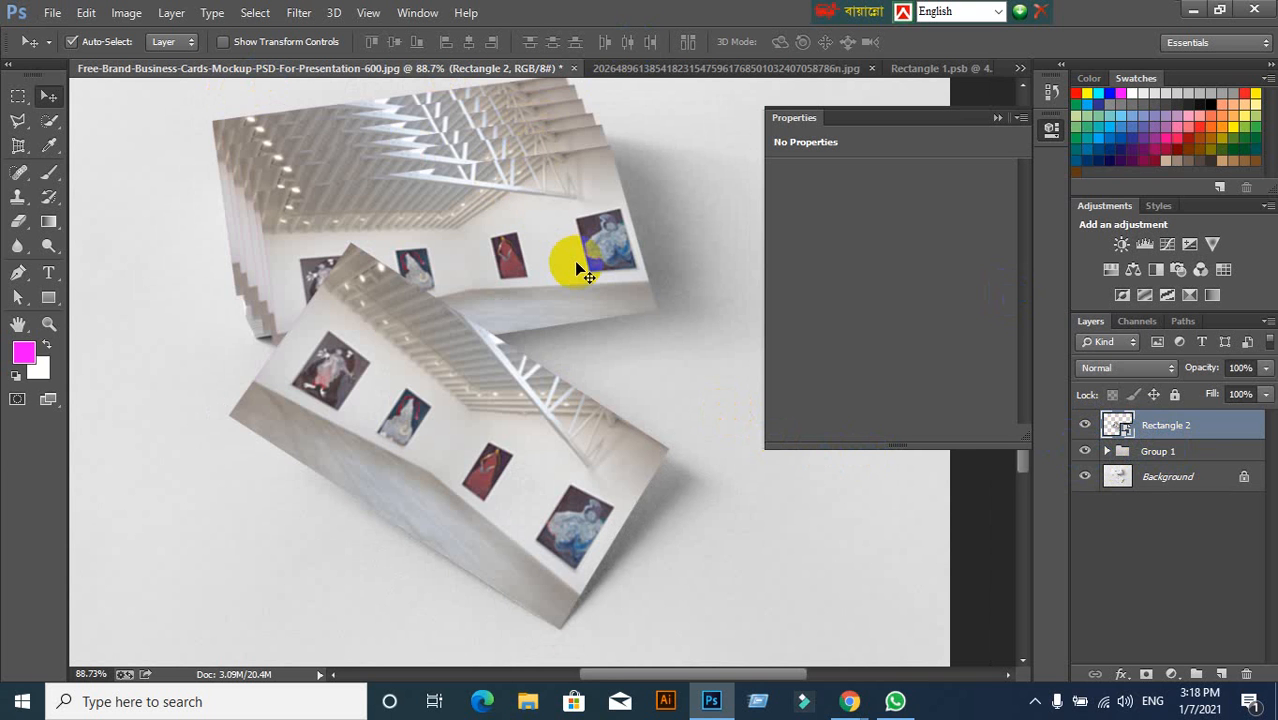
{"action": "scroll", "coordinate": [576, 269], "scroll_direction": "up", "scroll_amount": 1}
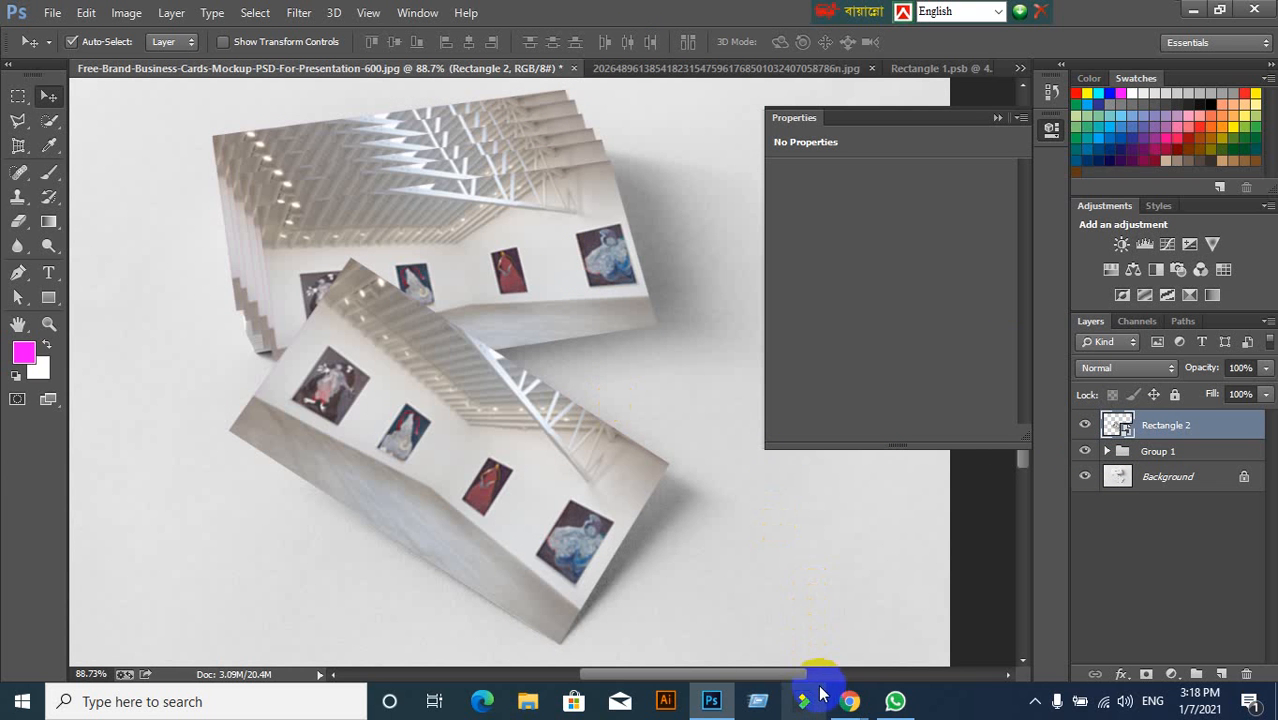
{"action": "mouse_move", "coordinate": [830, 692]}
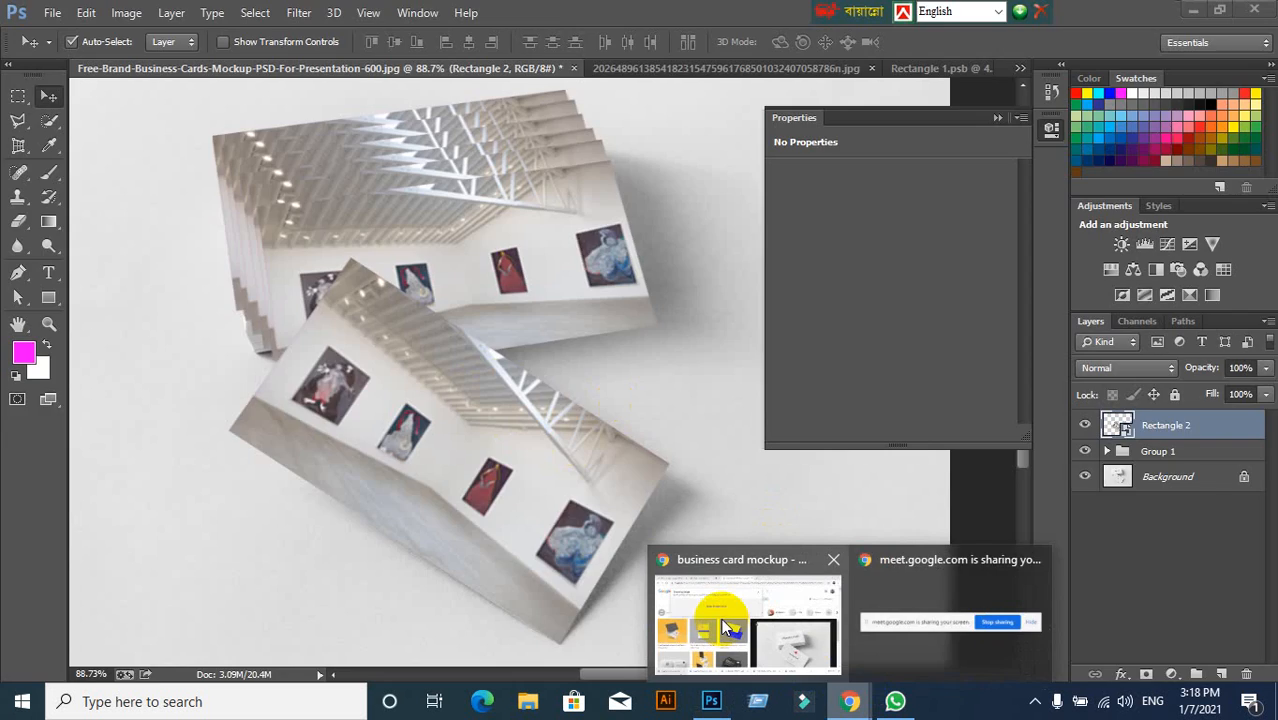
{"action": "left_click", "coordinate": [721, 618]}
{"action": "left_click", "coordinate": [160, 15]}
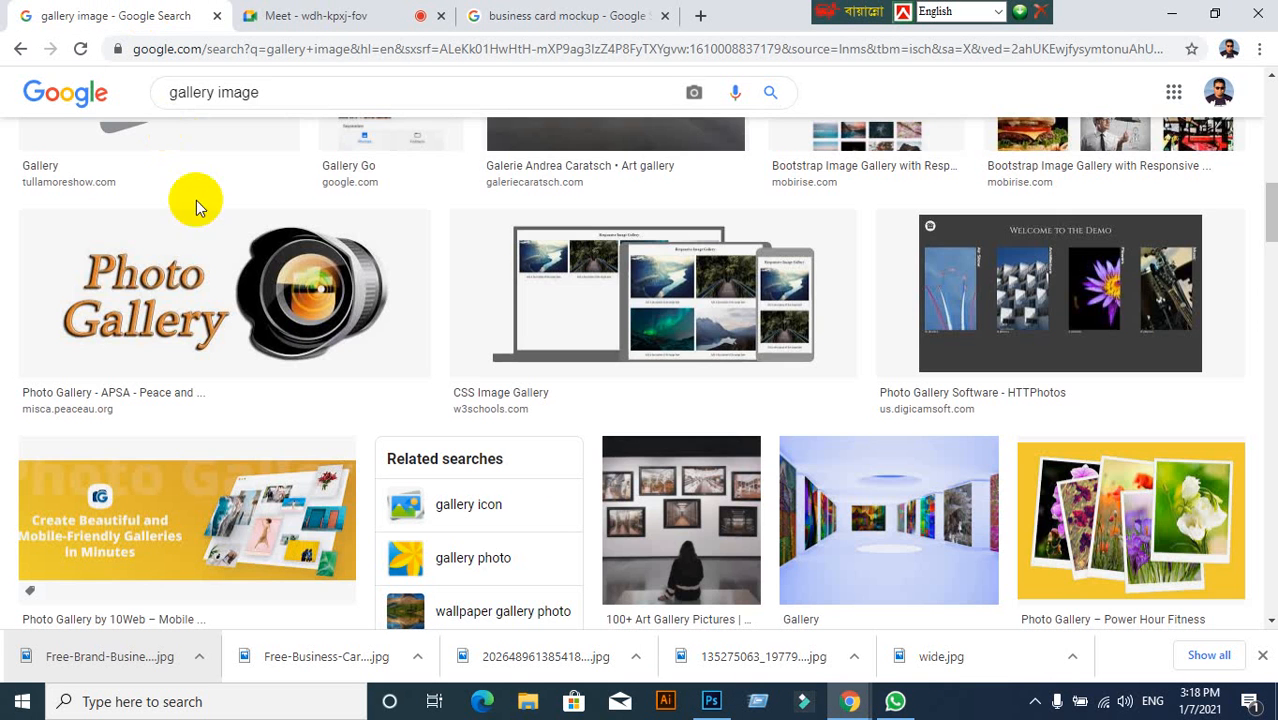
{"action": "left_click", "coordinate": [365, 17]}
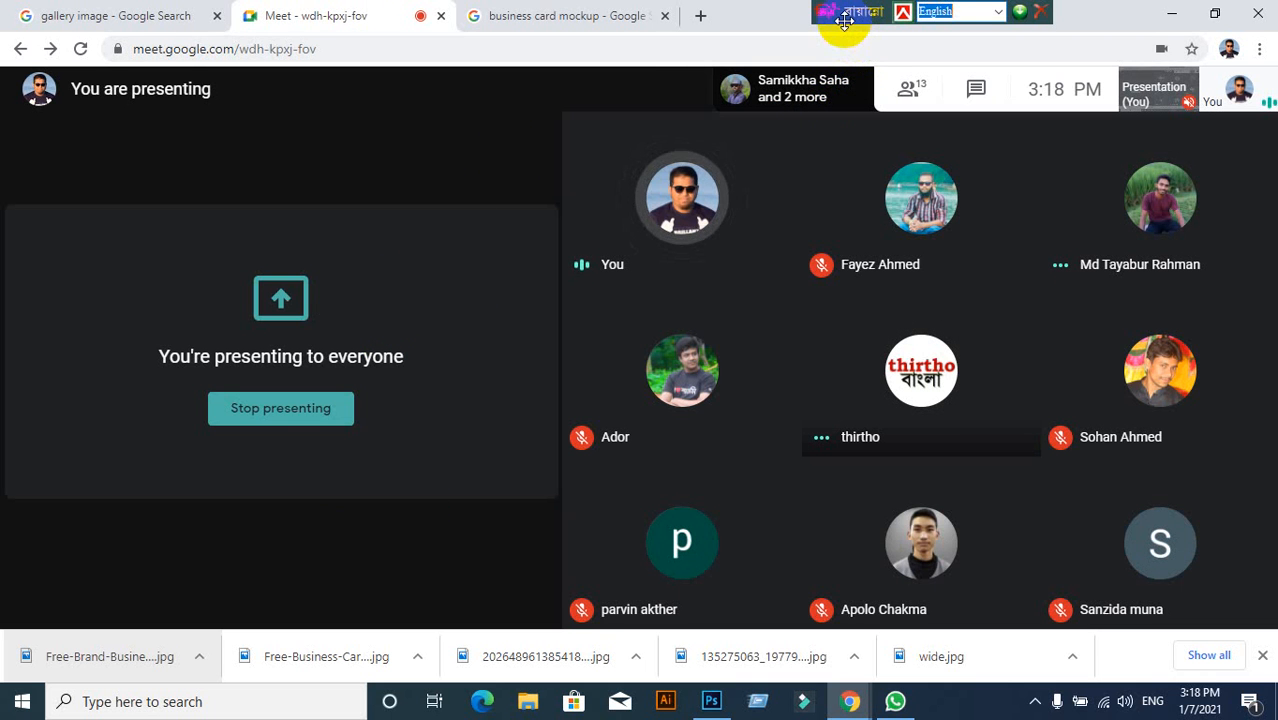
{"action": "left_click_drag", "start_coordinate": [840, 15], "coordinate": [1068, 15]}
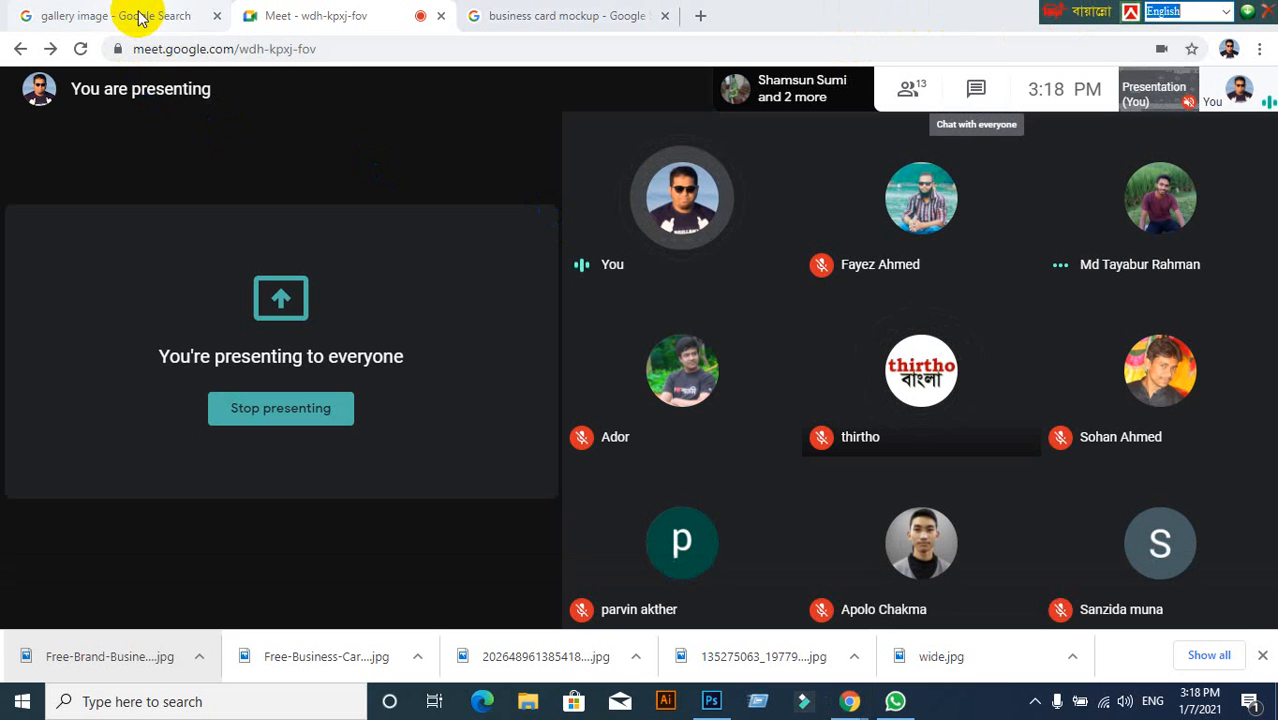
{"action": "left_click", "coordinate": [711, 701]}
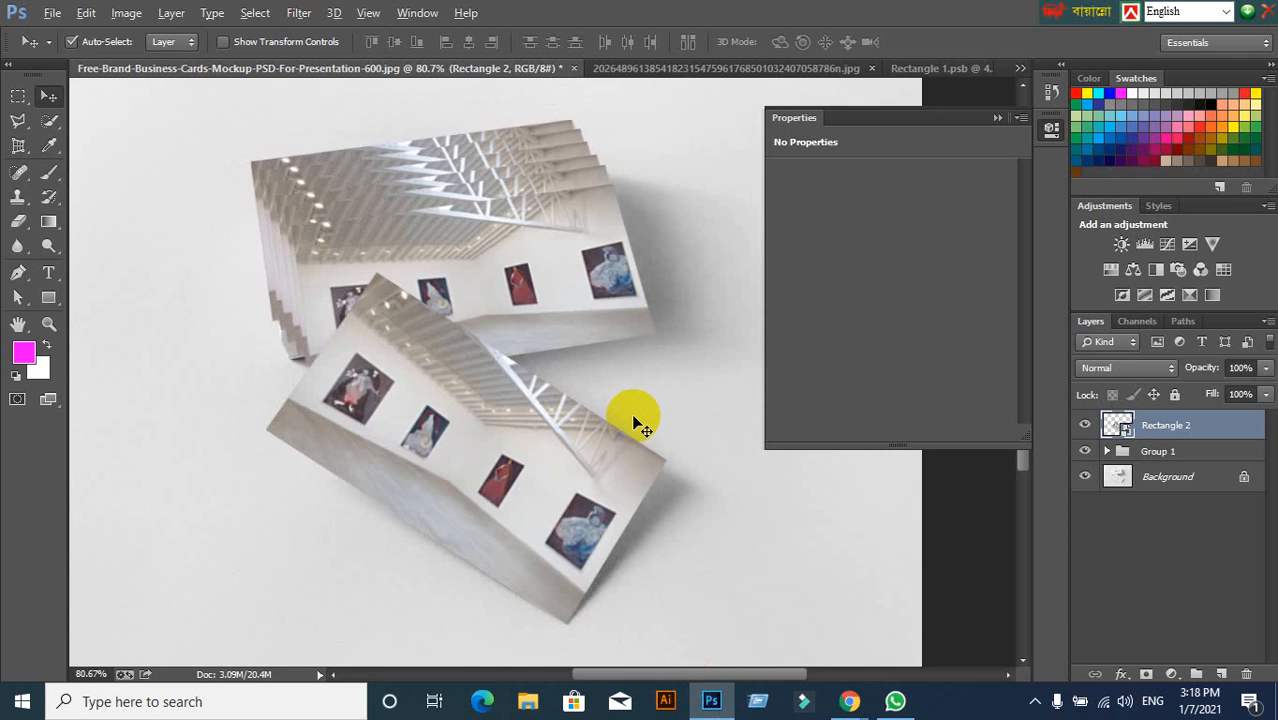
{"action": "scroll", "coordinate": [536, 352], "scroll_direction": "down", "scroll_amount": 2}
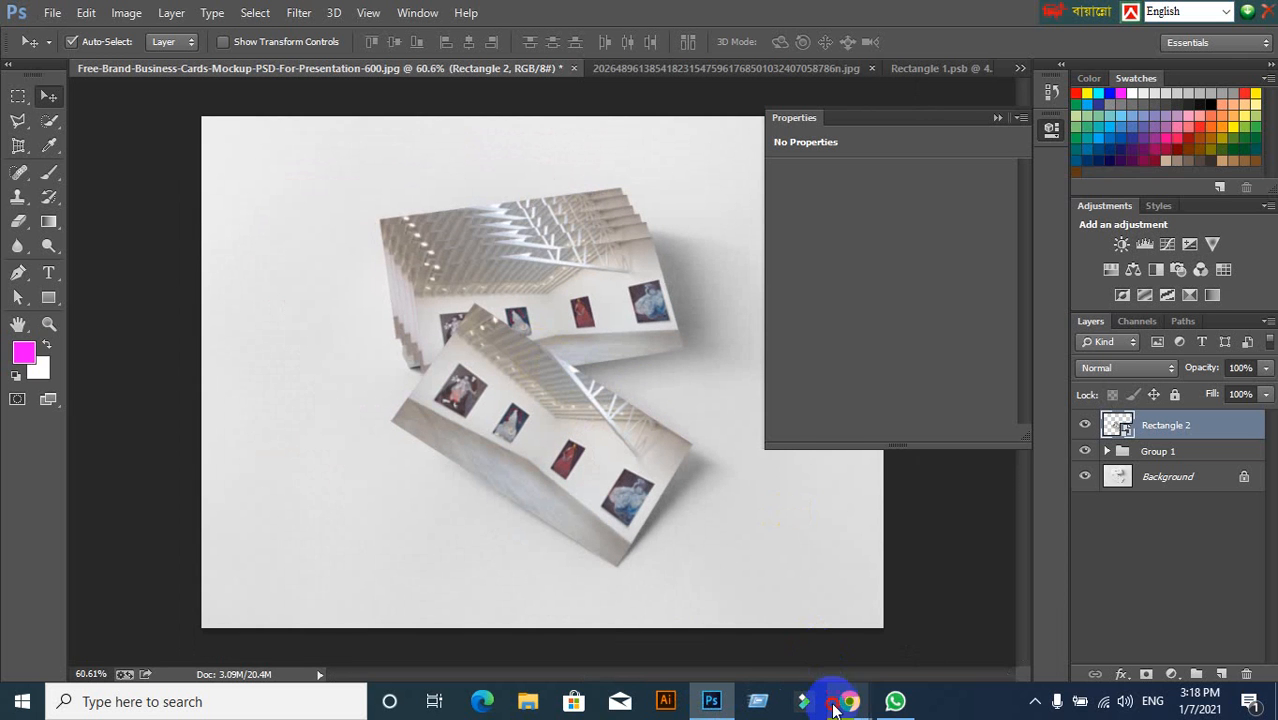
{"action": "left_click", "coordinate": [727, 680]}
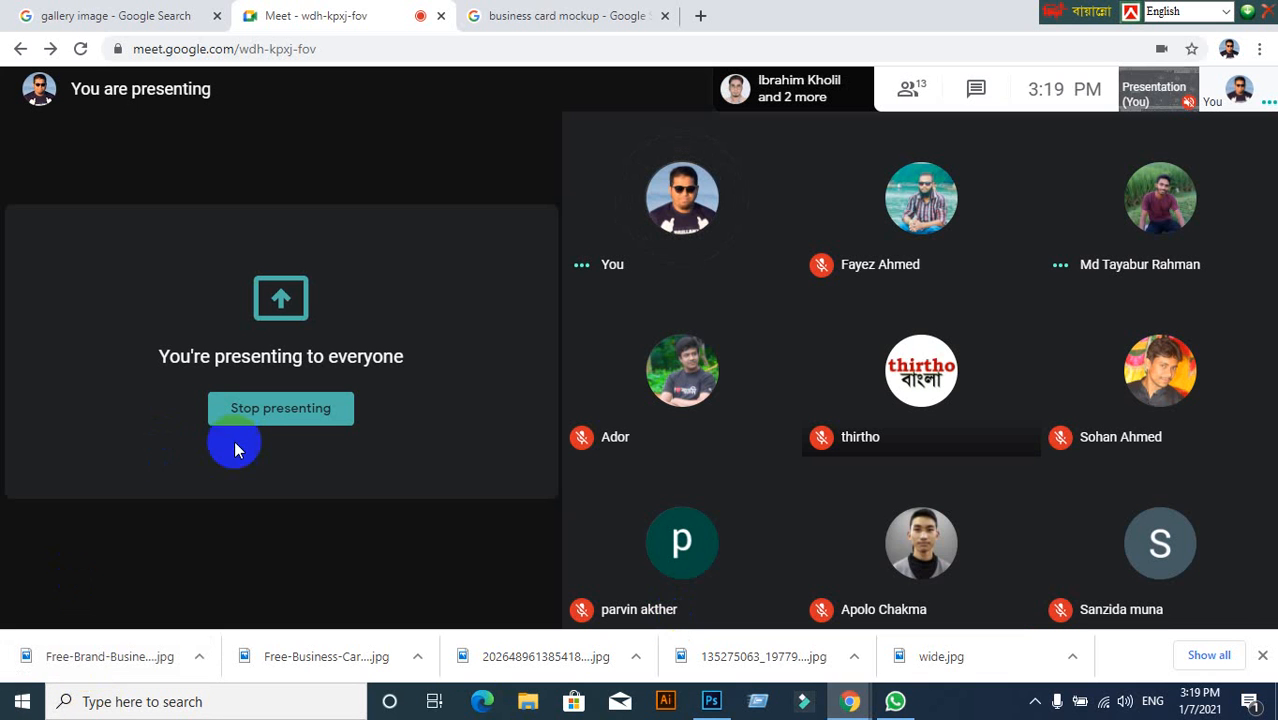
{"action": "left_click", "coordinate": [706, 710]}
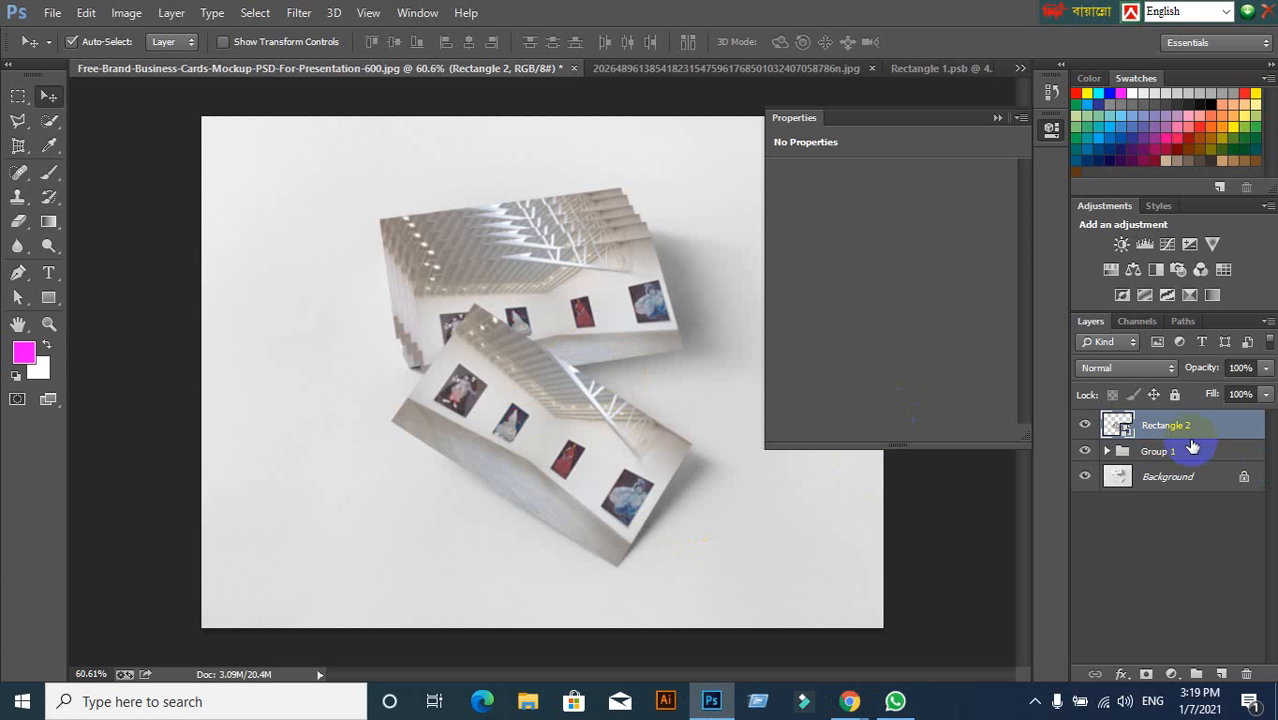
{"action": "left_click", "coordinate": [1084, 454]}
{"action": "left_click", "coordinate": [1084, 454]}
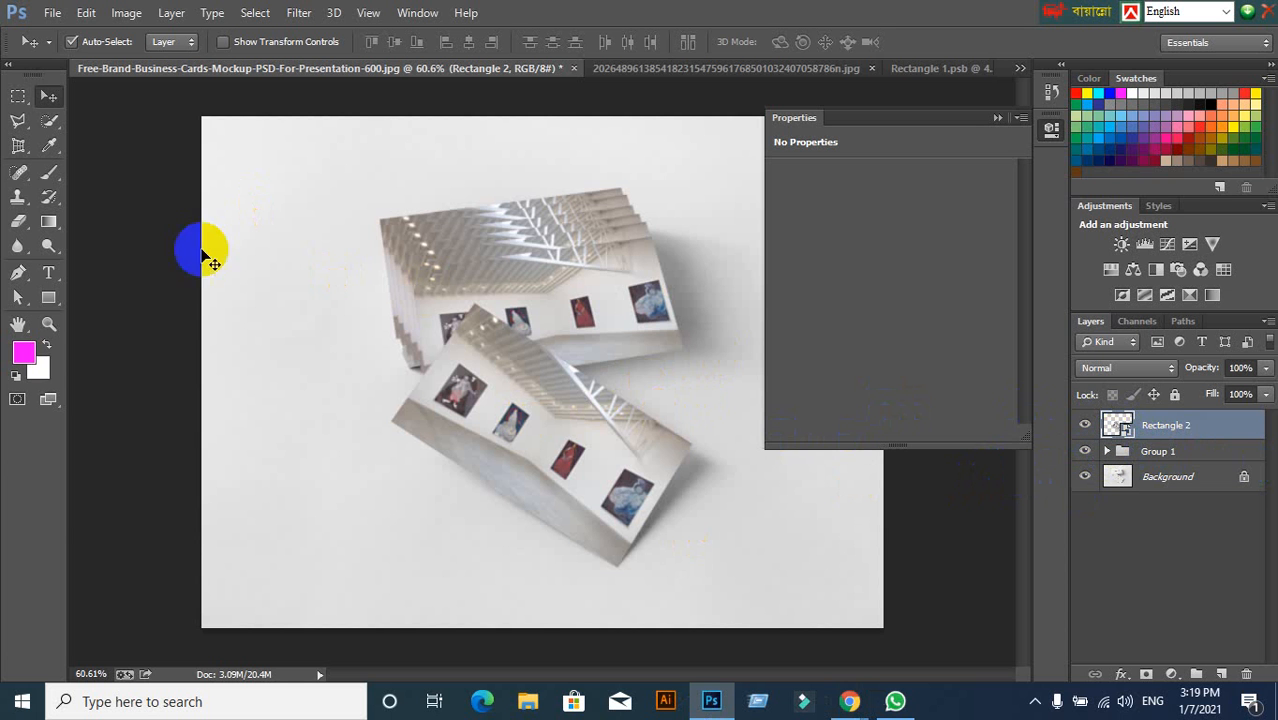
{"action": "left_click", "coordinate": [53, 12]}
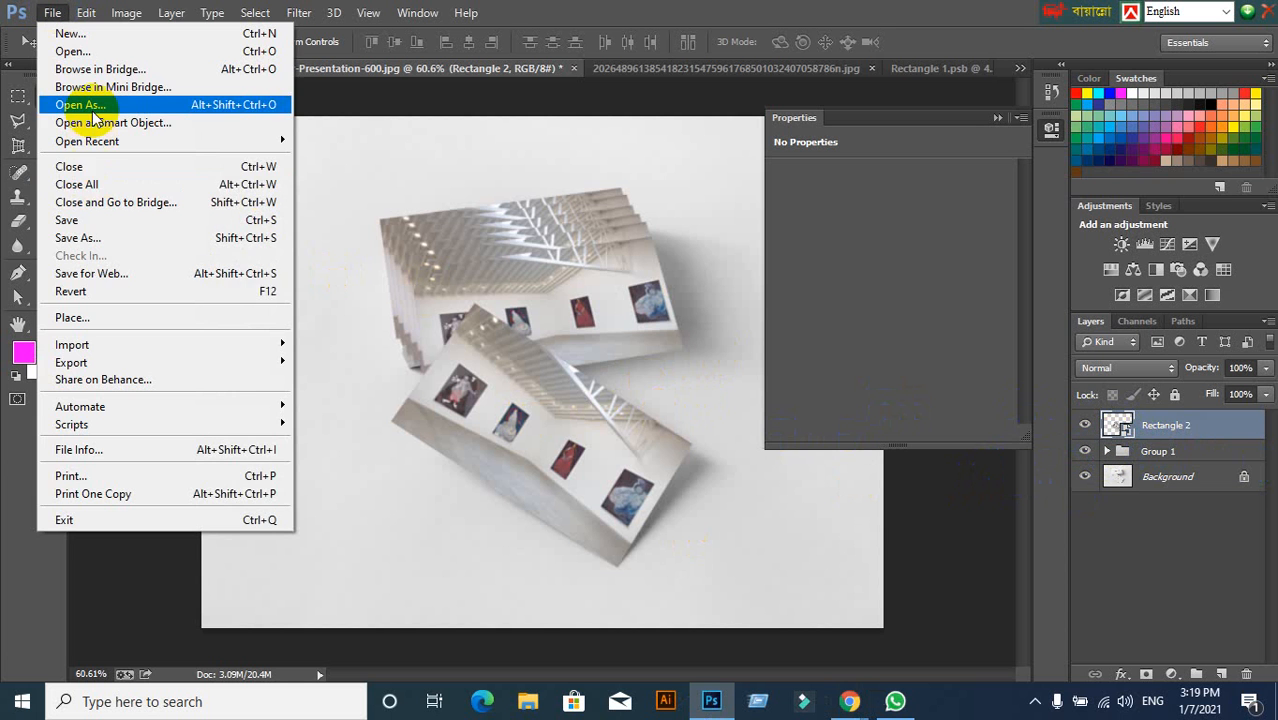
{"action": "left_click", "coordinate": [92, 240]}
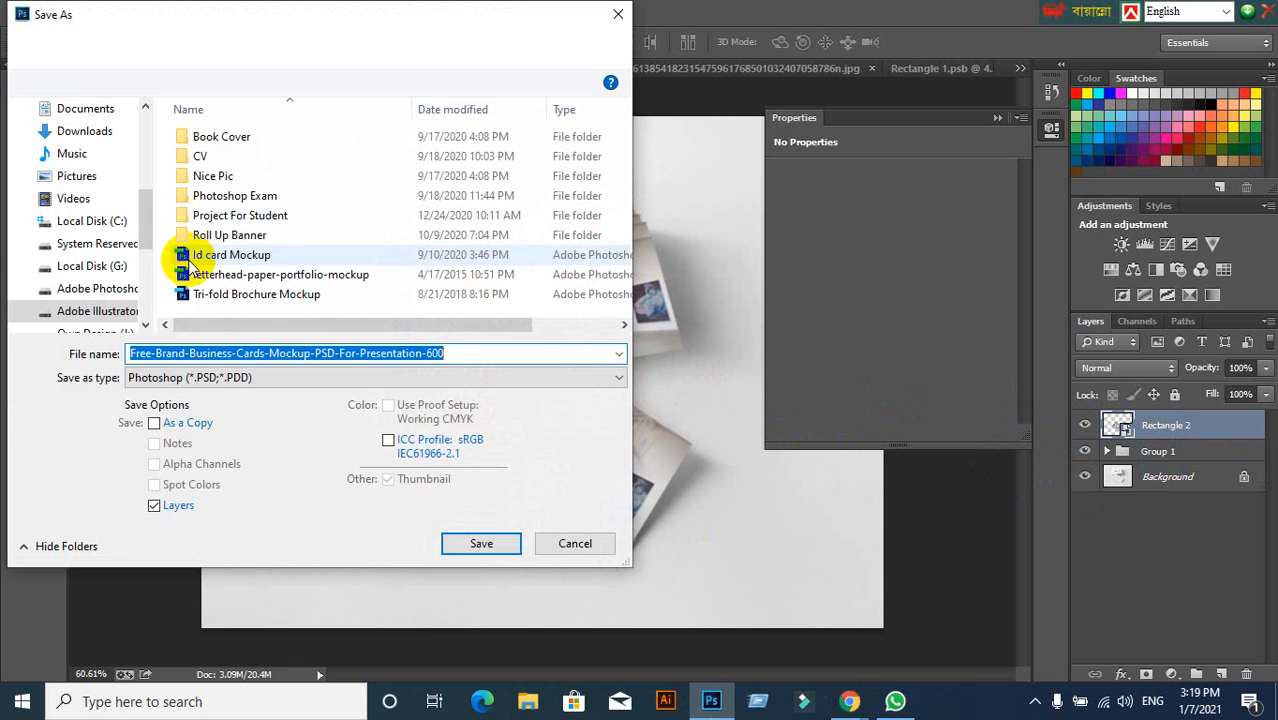
{"action": "left_click", "coordinate": [388, 380]}
{"action": "left_click", "coordinate": [385, 382]}
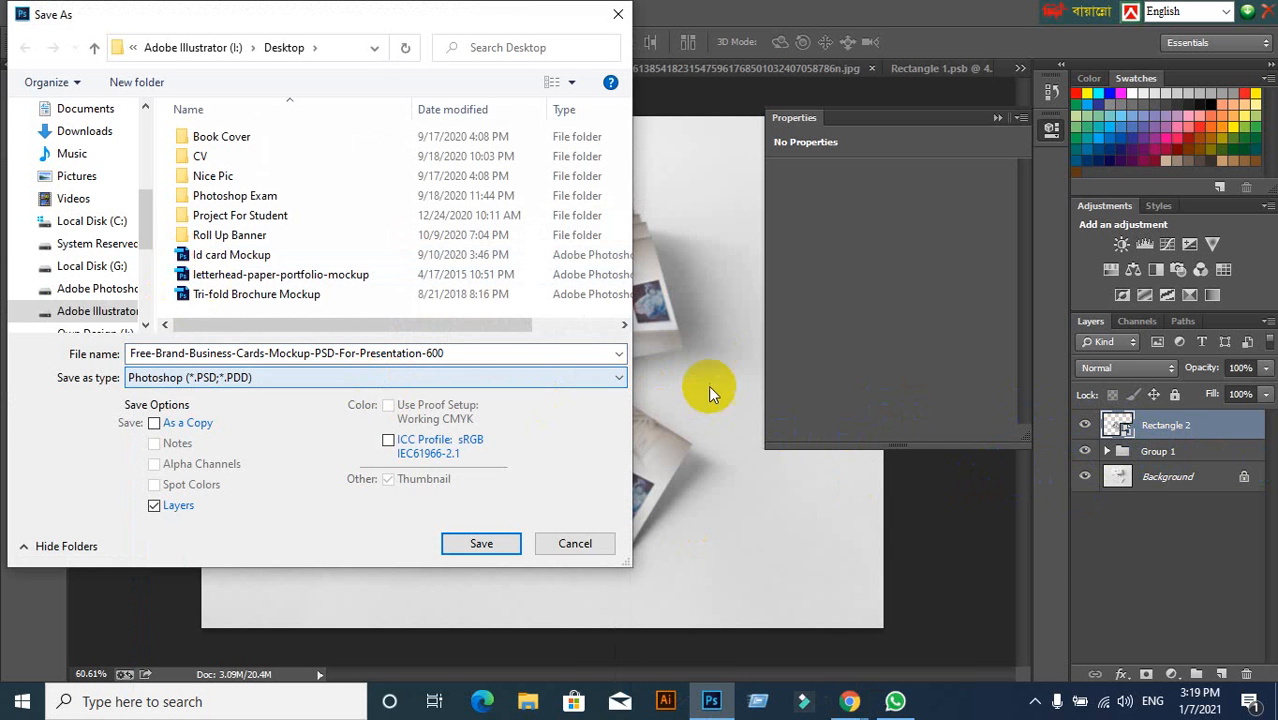
{"action": "left_click", "coordinate": [575, 543]}
{"action": "left_click_drag", "start_coordinate": [563, 455], "coordinate": [535, 425]}
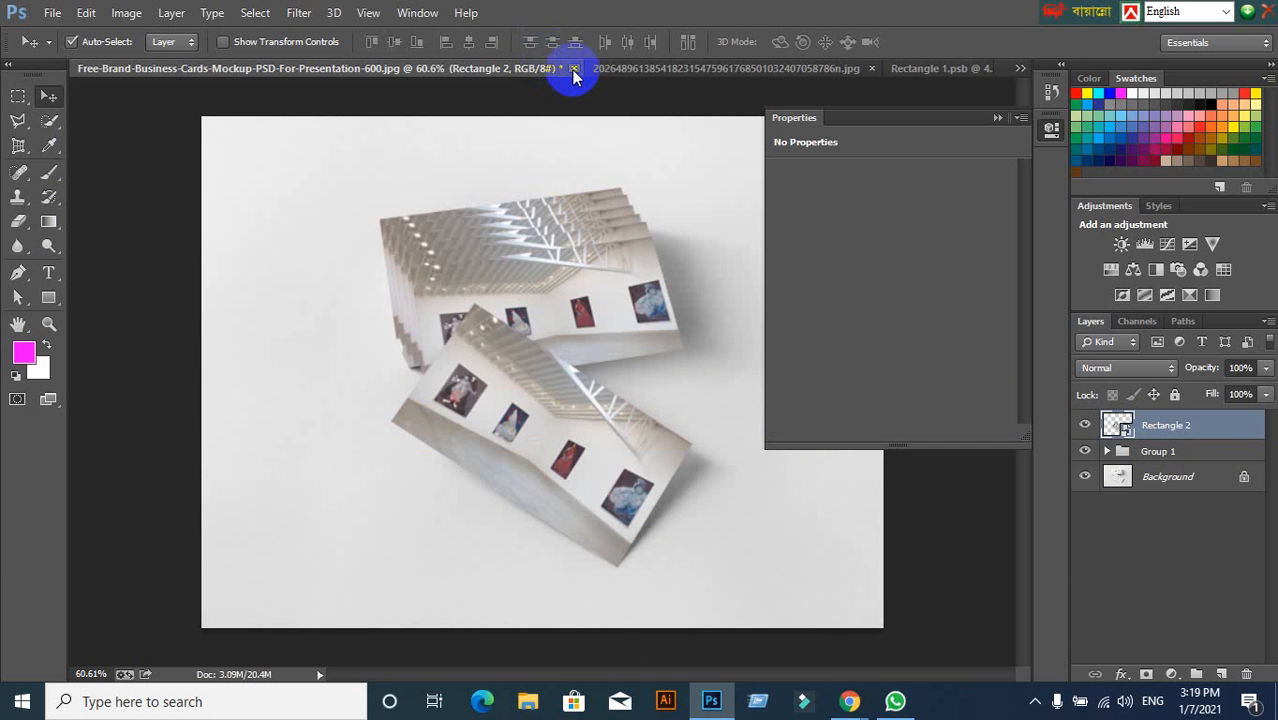
Close the business card mockup document without saving and close the Rectangle 2 smart object contents.
{"action": "left_click", "coordinate": [573, 68]}
{"action": "left_click", "coordinate": [653, 277]}
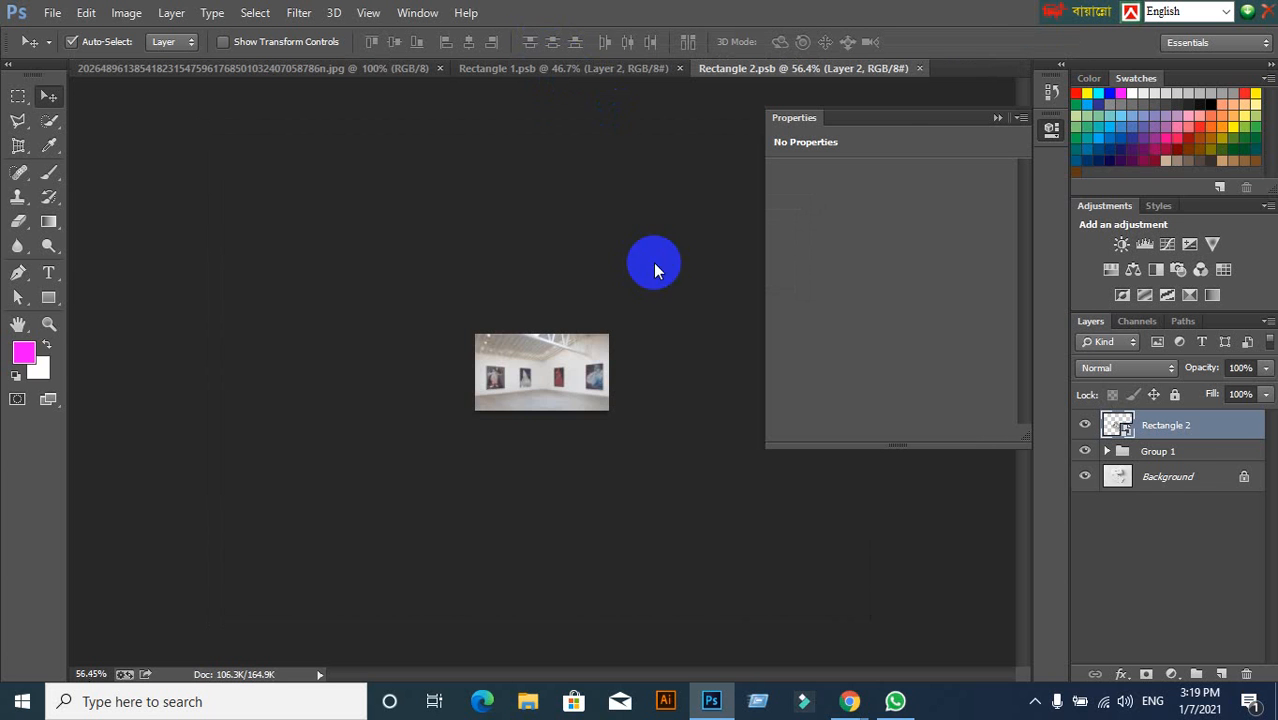
{"action": "left_click", "coordinate": [919, 68]}
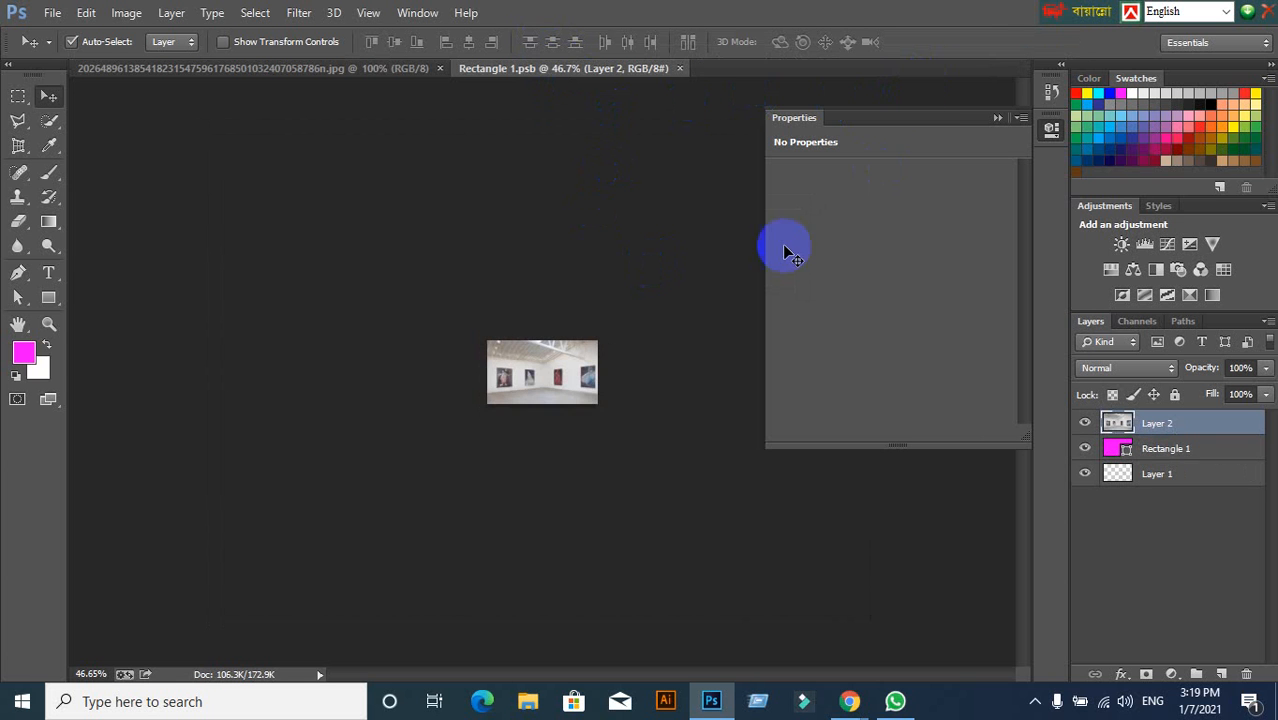
Close the Rectangle 1 smart object contents and the gallery photo document.
{"action": "left_click", "coordinate": [677, 69]}
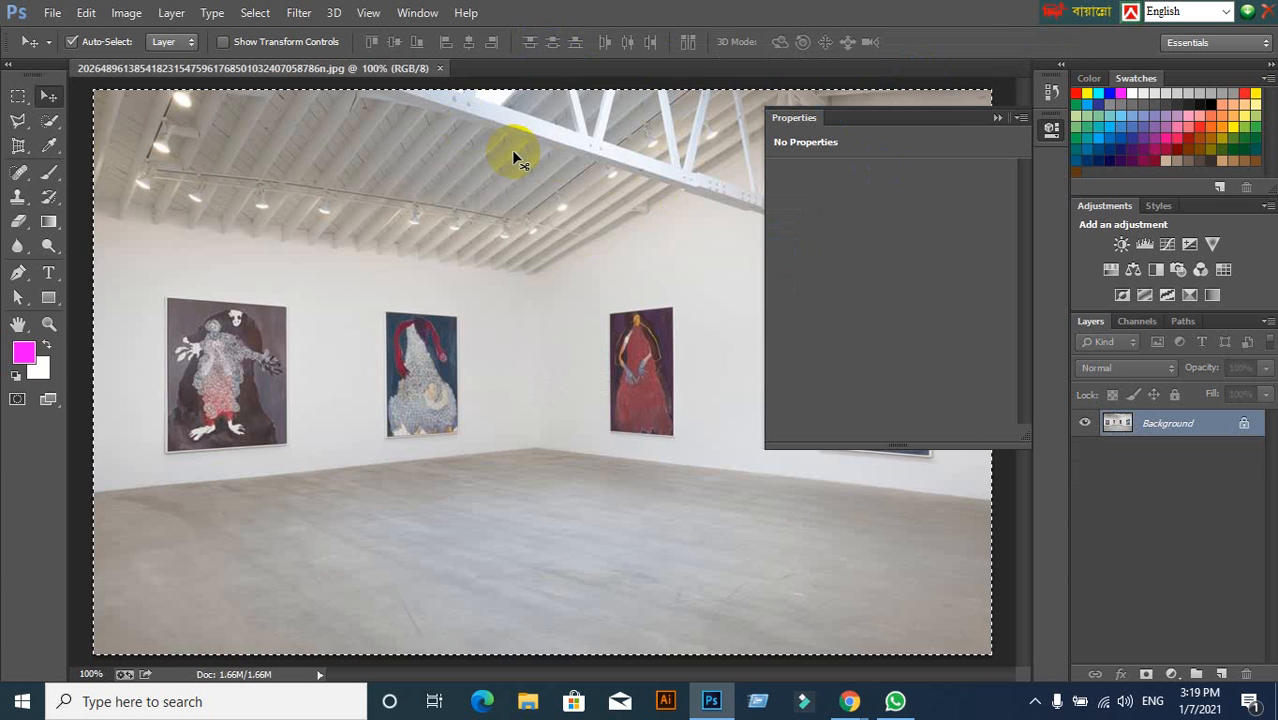
{"action": "left_click", "coordinate": [439, 69]}
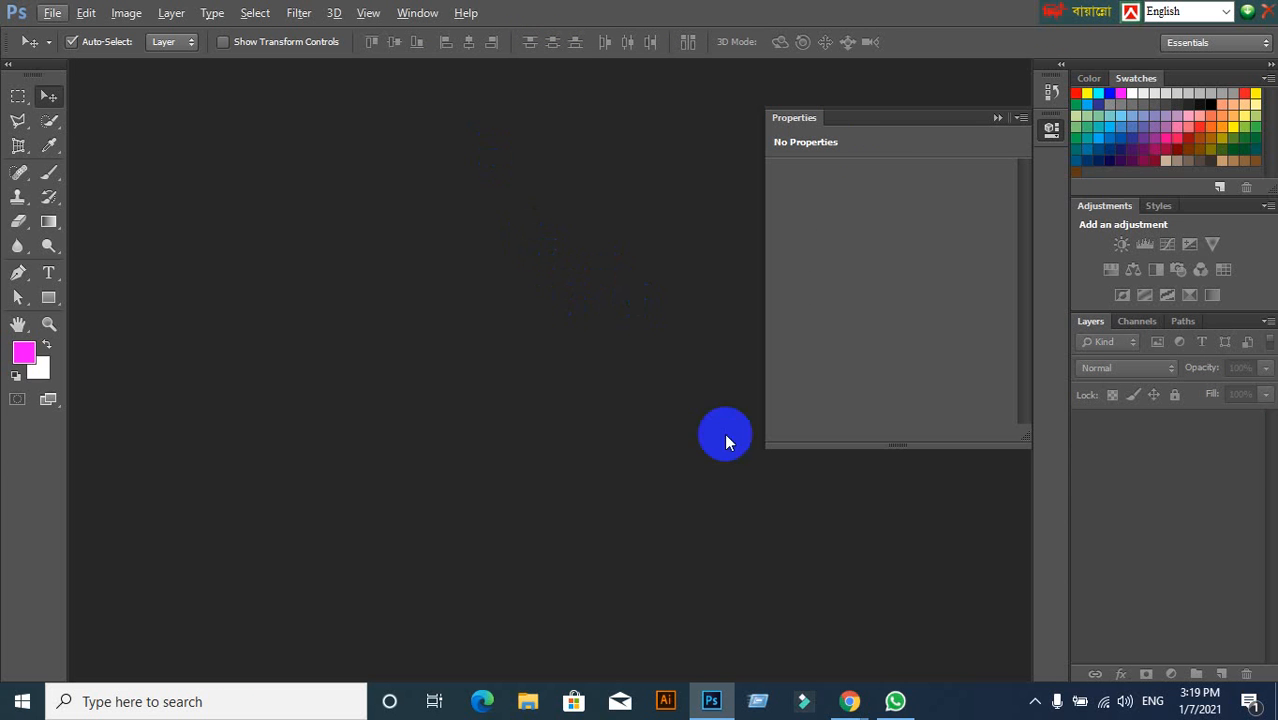
{"action": "mouse_move", "coordinate": [849, 700]}
{"action": "left_click", "coordinate": [739, 614]}
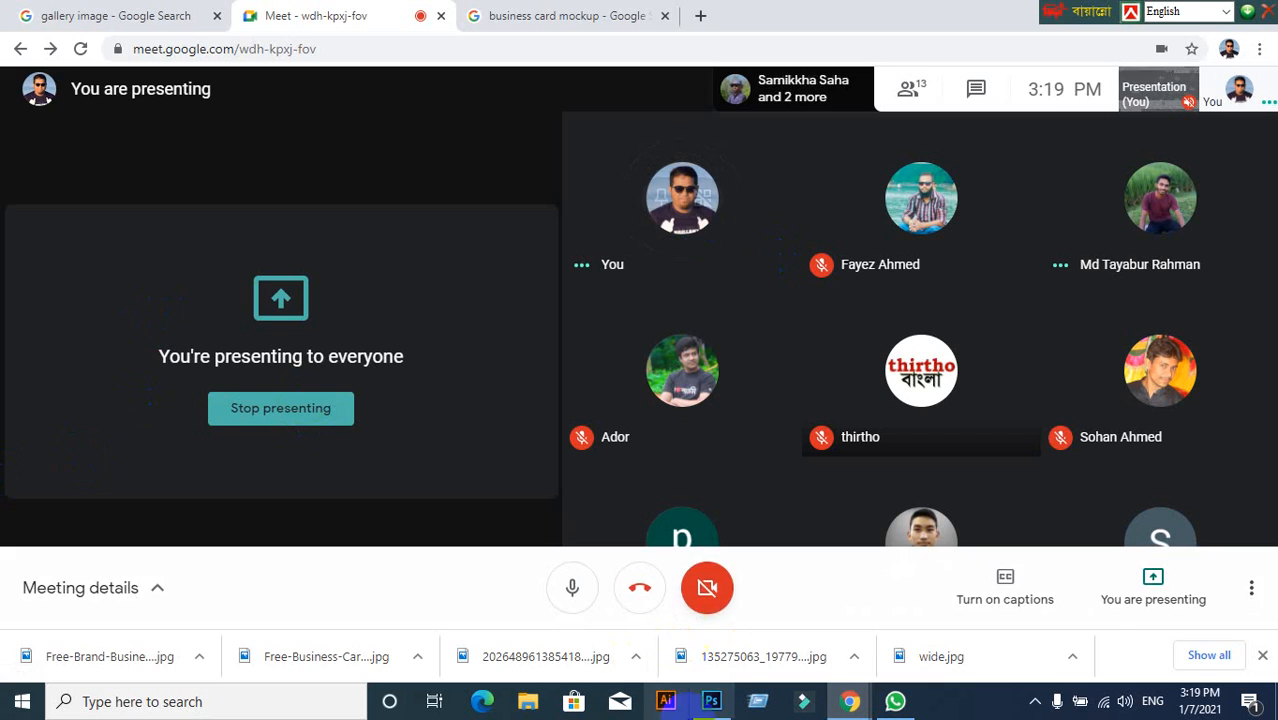
{"action": "left_click", "coordinate": [711, 701]}
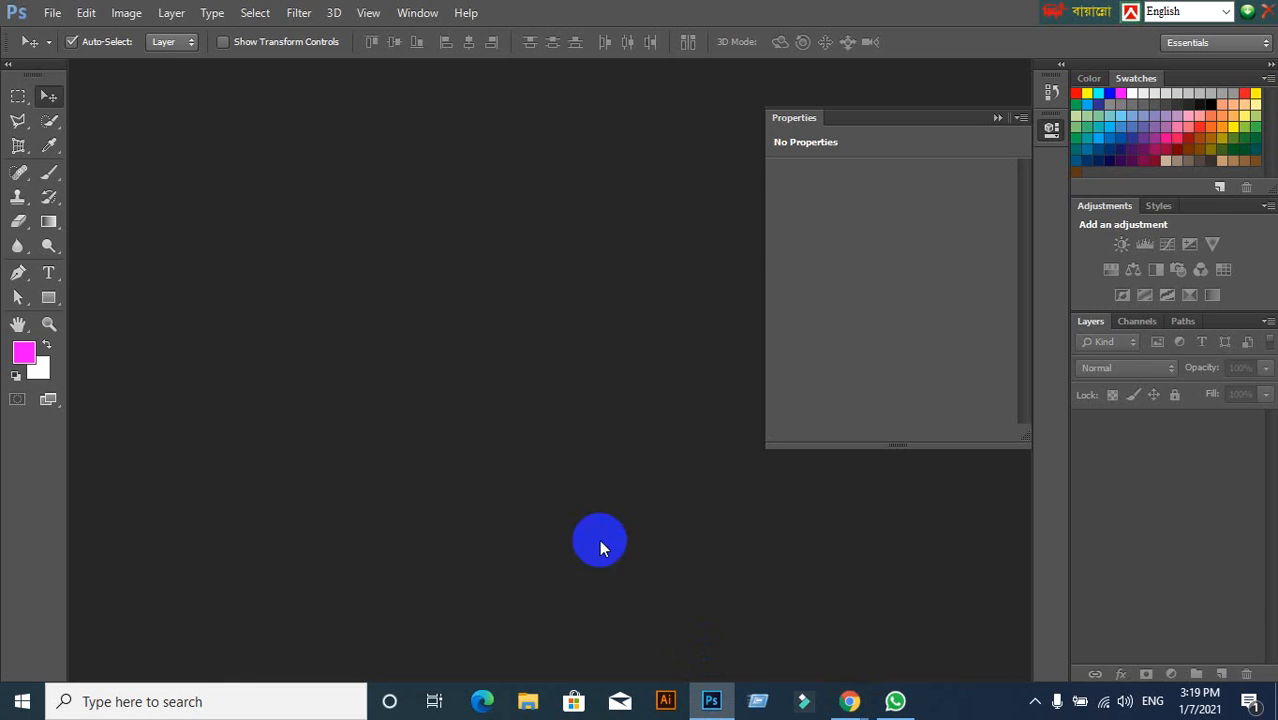
Create a new blank document 1366 pixels wide and 768 pixels high.
{"action": "left_click", "coordinate": [997, 118]}
{"action": "left_click", "coordinate": [53, 12]}
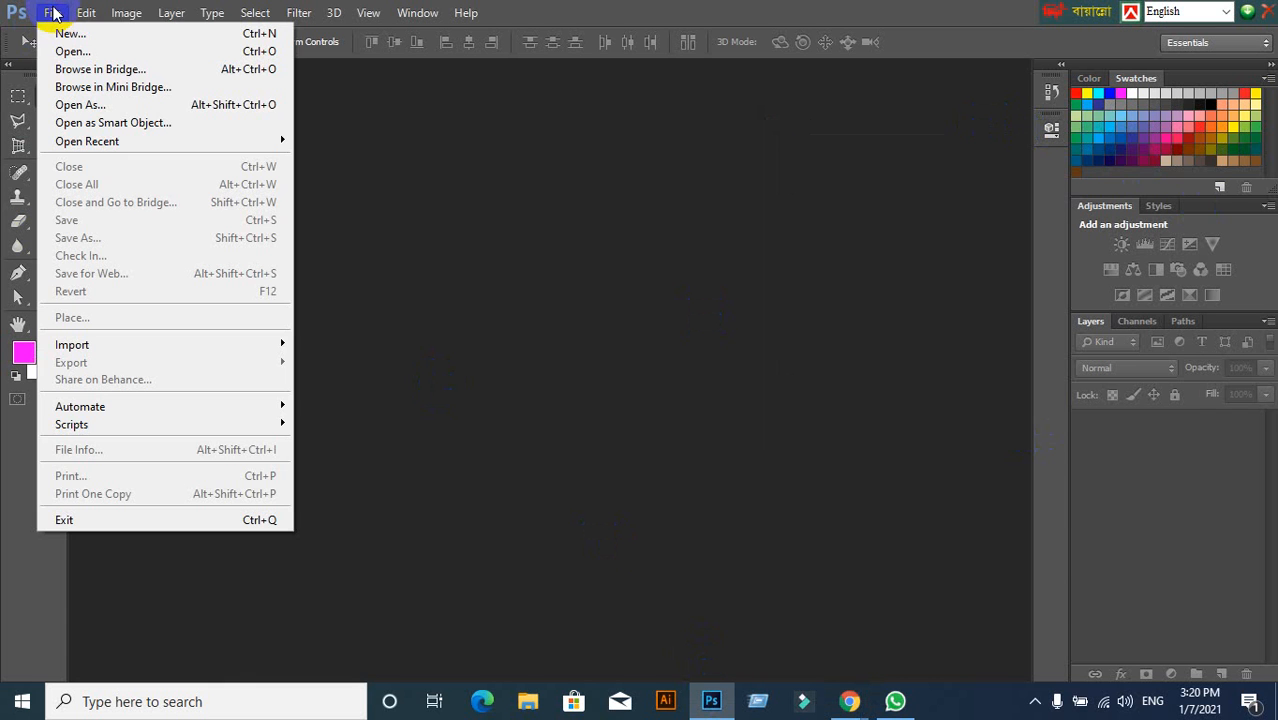
{"action": "left_click", "coordinate": [70, 33]}
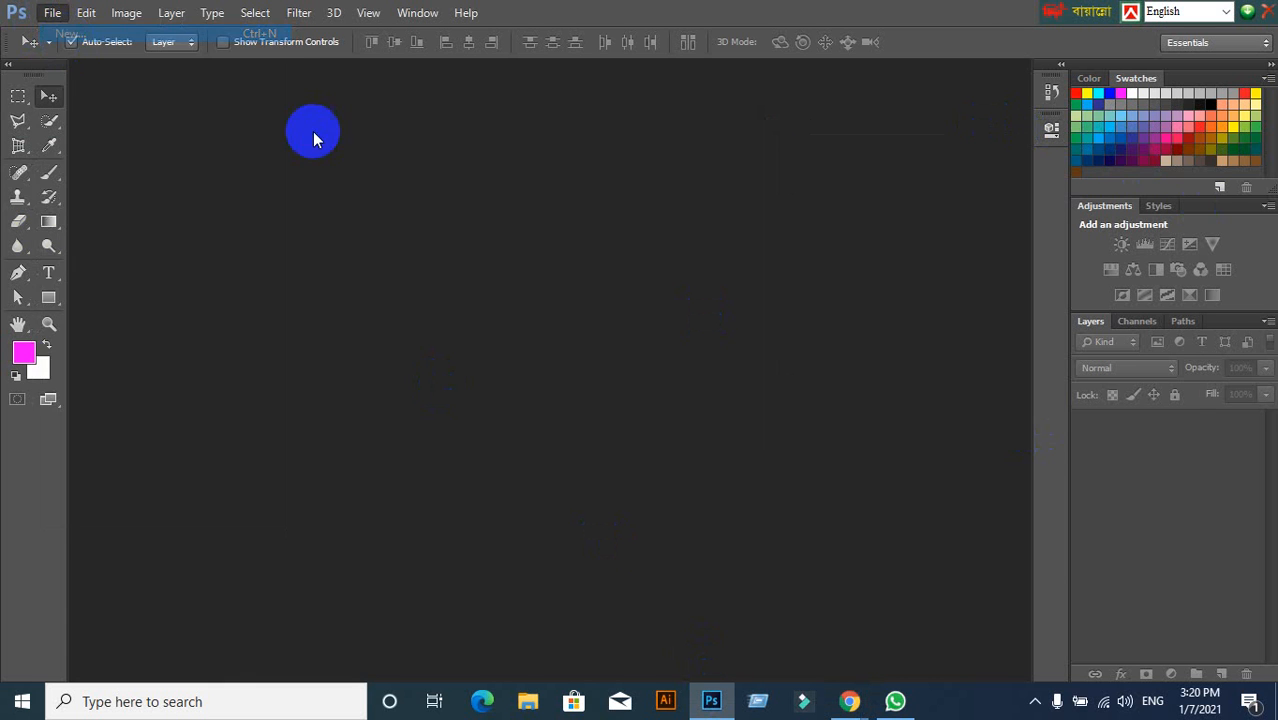
{"action": "double_click", "coordinate": [578, 246]}
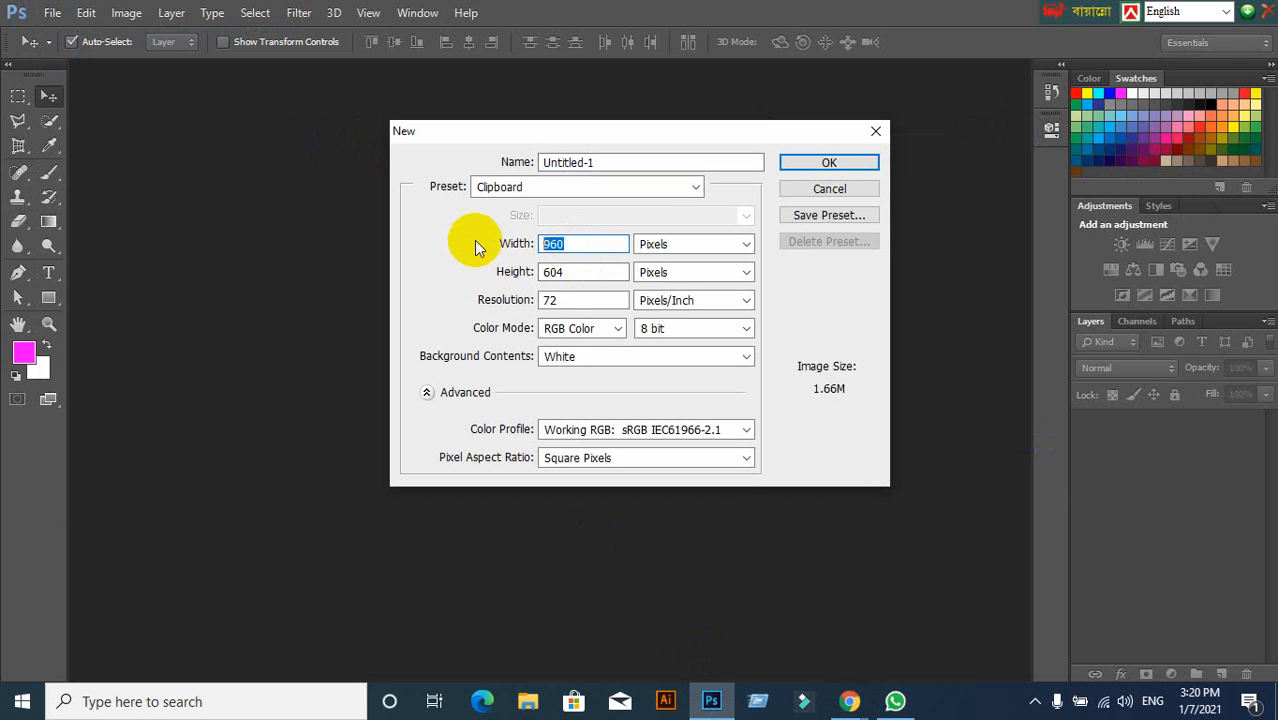
{"action": "type", "text": "1366"}
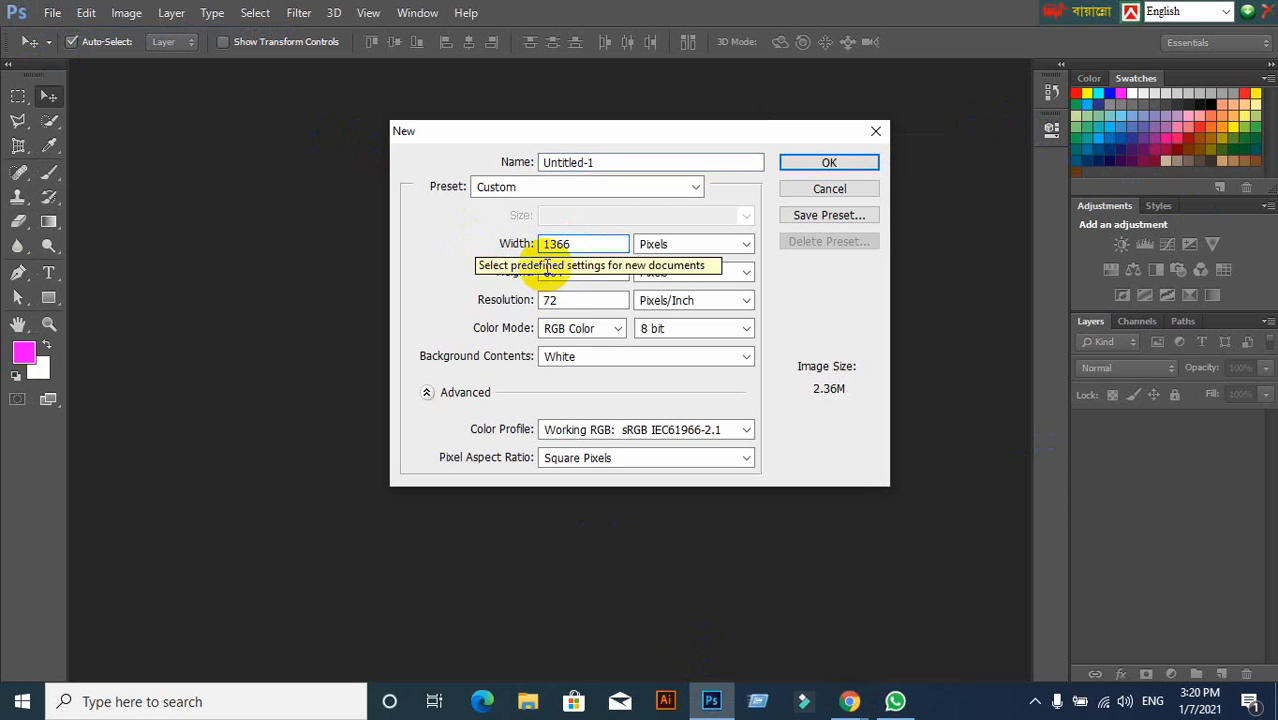
{"action": "double_click", "coordinate": [570, 272]}
{"action": "type", "text": "76"}
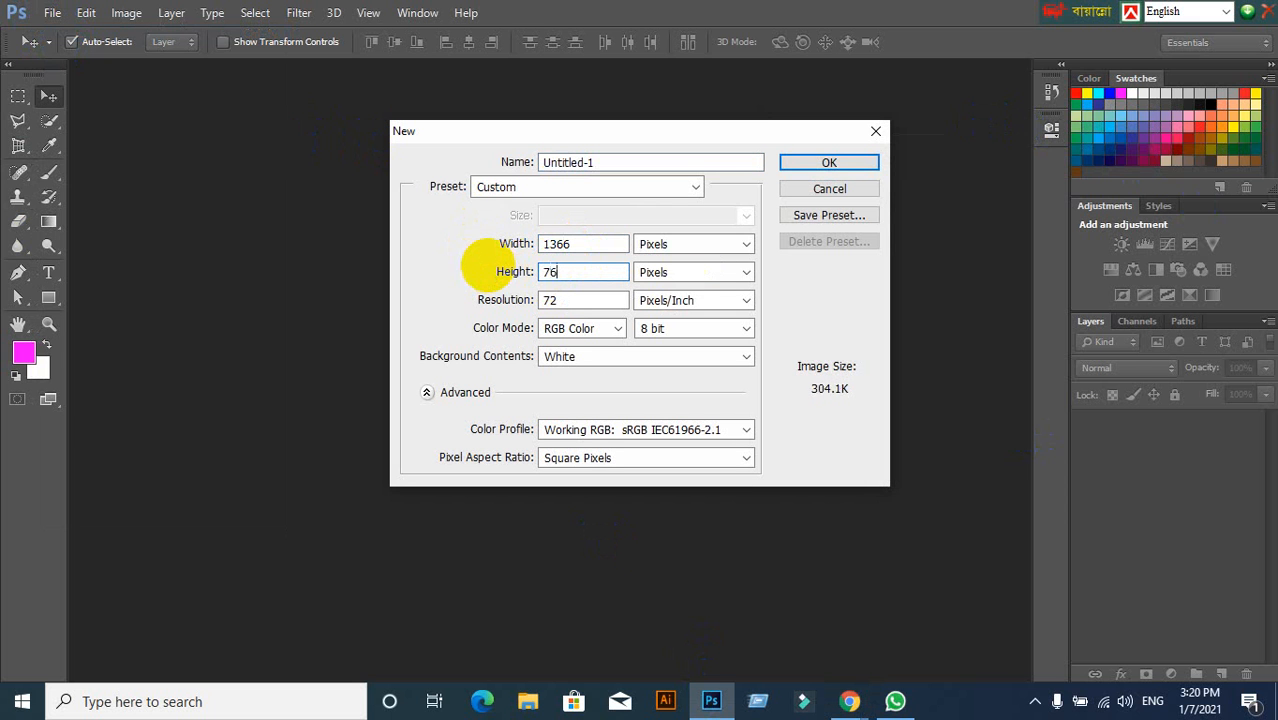
{"action": "type", "text": "8"}
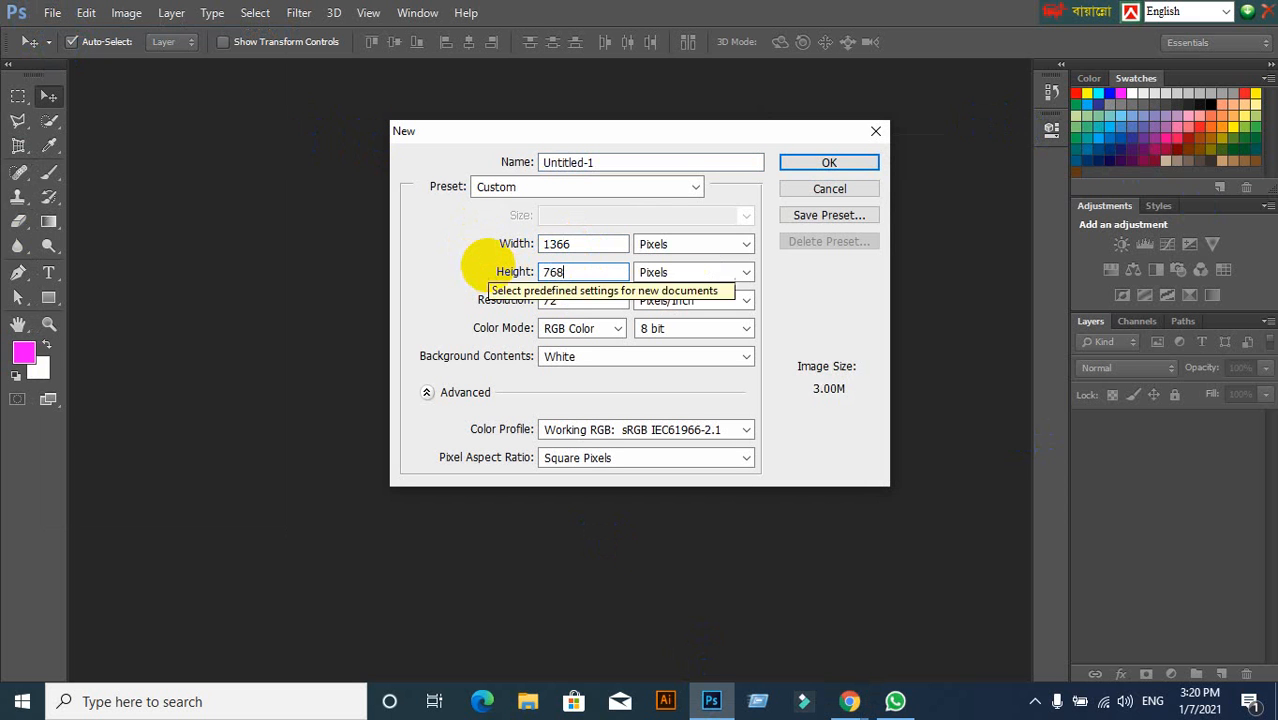
{"action": "left_click", "coordinate": [844, 165]}
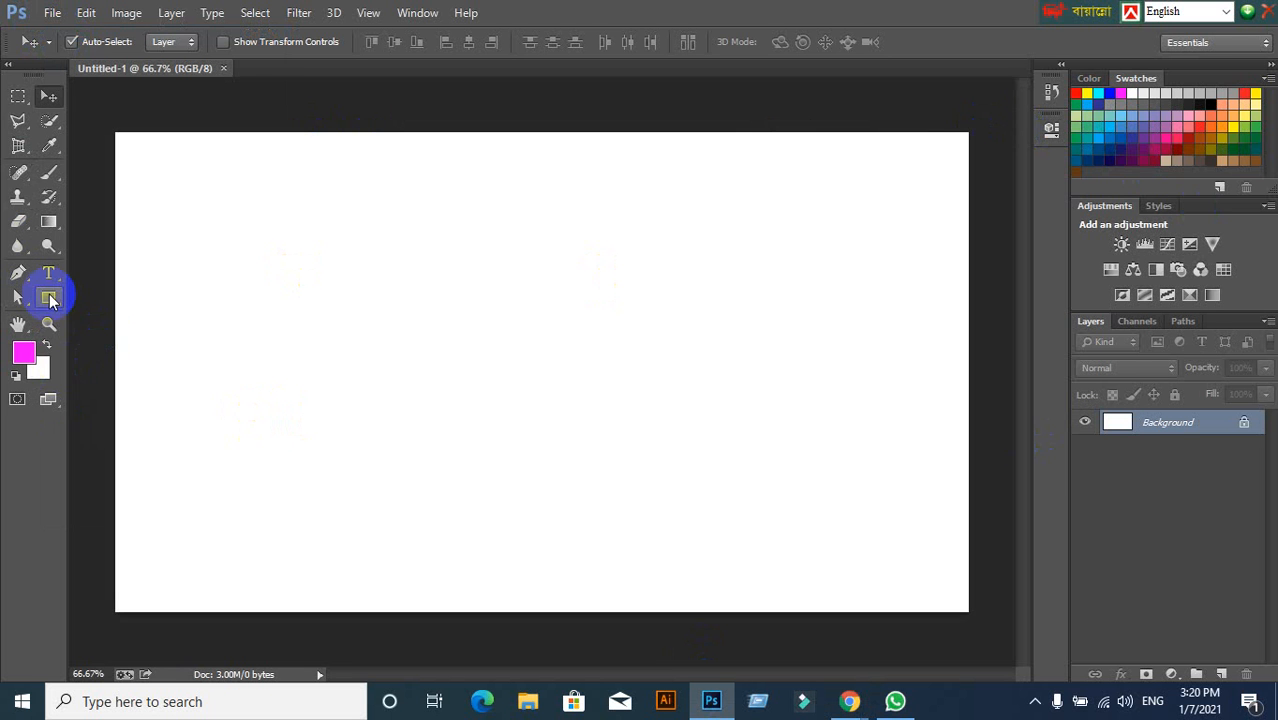
Make a rectangular marquee selection on the upper left of the canvas, fill it with the magenta foreground color on a new layer, and deselect.
{"action": "left_click_drag", "start_coordinate": [48, 297], "coordinate": [148, 295]}
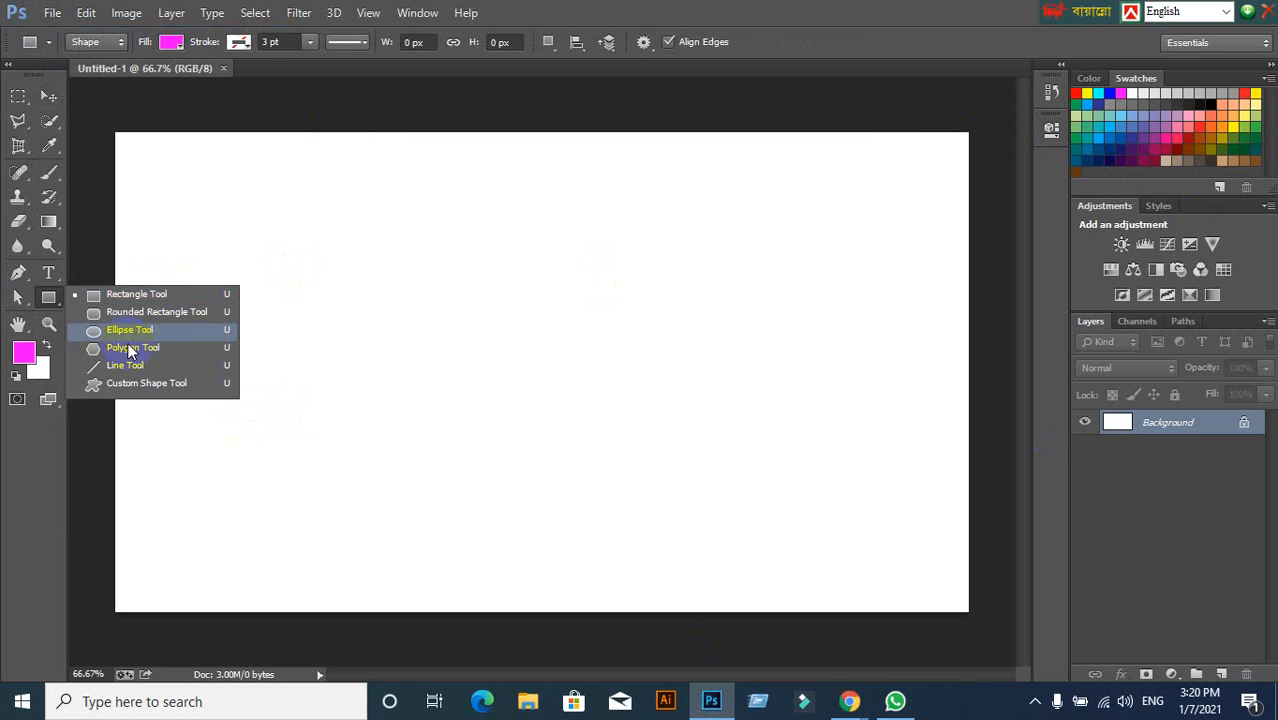
{"action": "left_click", "coordinate": [491, 143]}
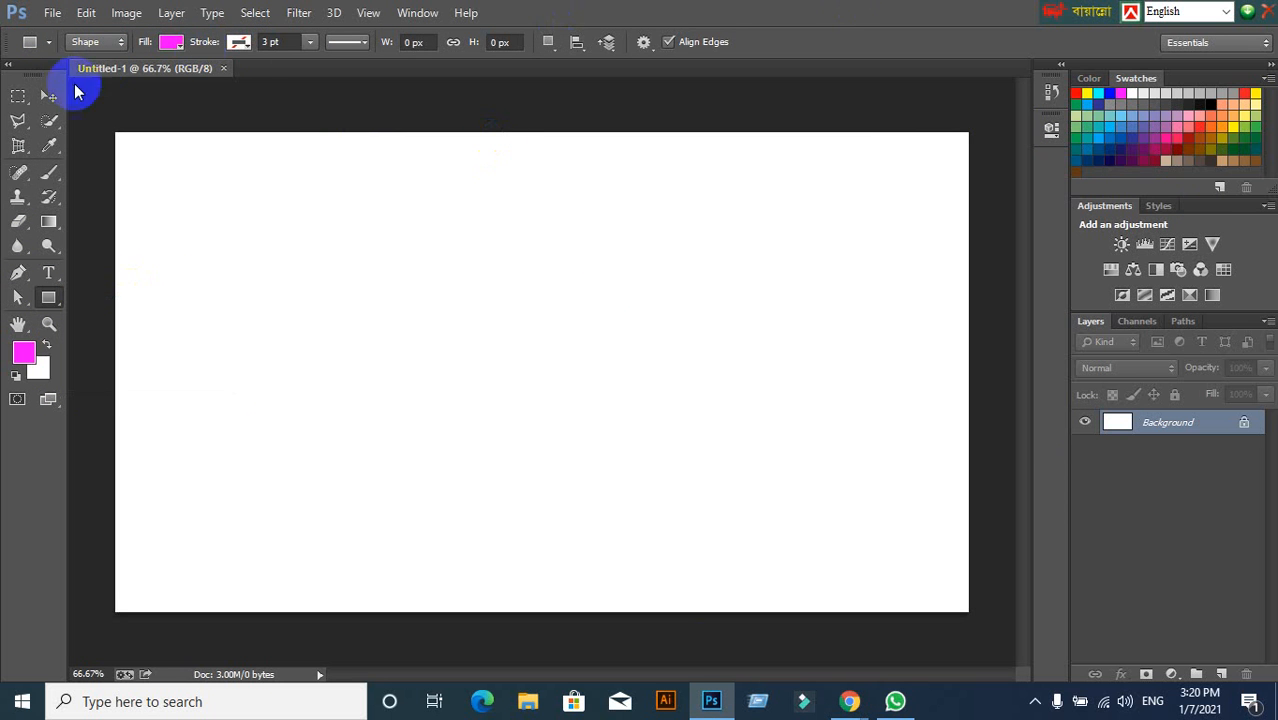
{"action": "left_click", "coordinate": [15, 97]}
{"action": "left_click_drag", "start_coordinate": [324, 226], "coordinate": [548, 396]}
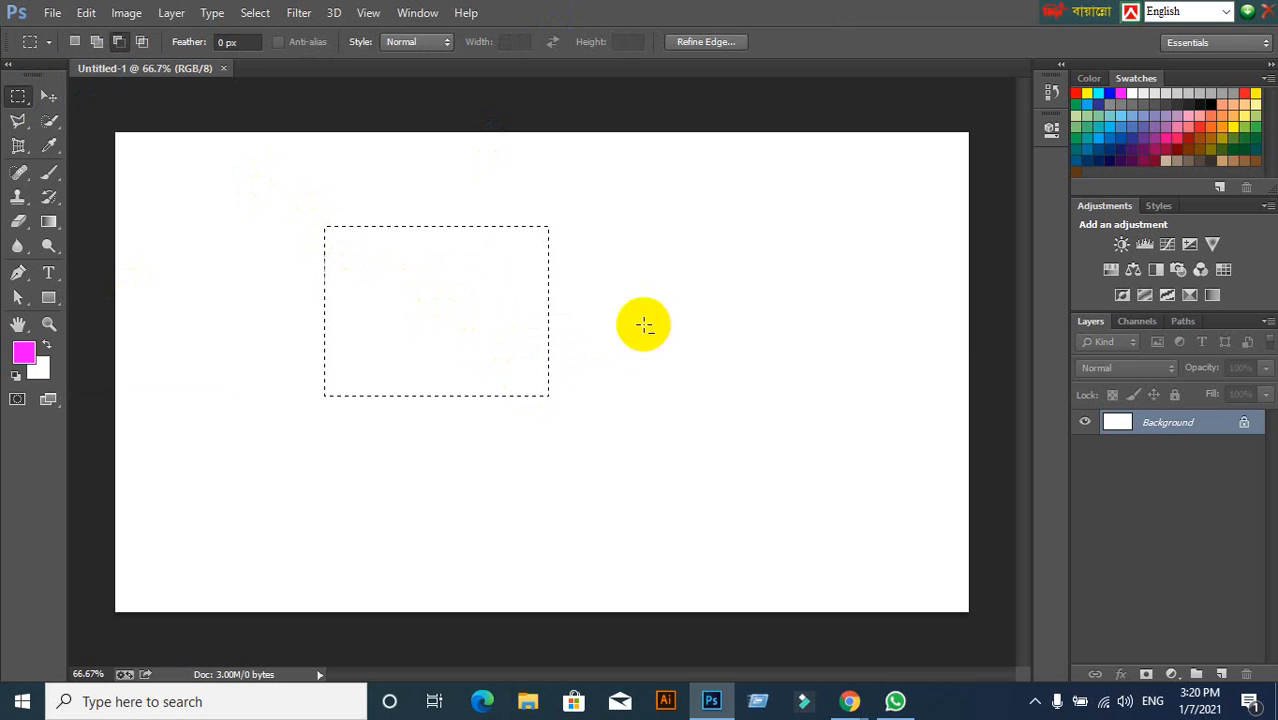
{"action": "left_click", "coordinate": [1219, 672]}
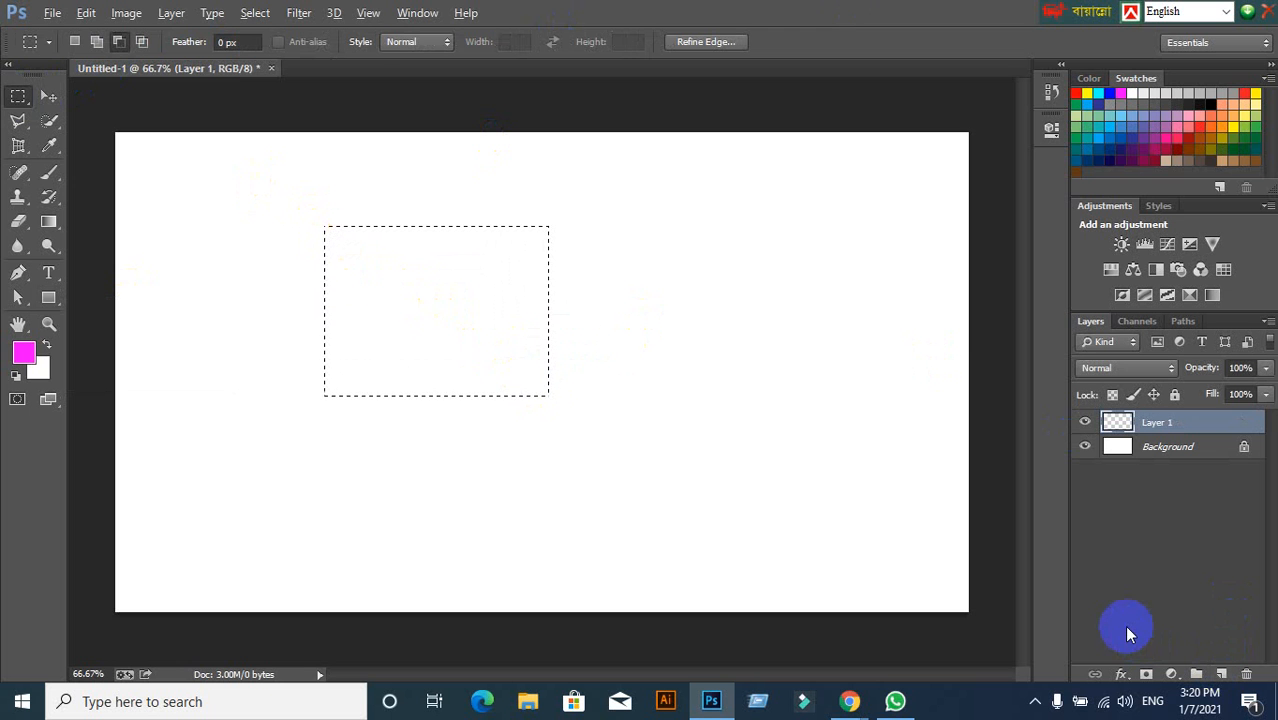
{"action": "key", "text": "alt+BackSpace"}
{"action": "key", "text": "ctrl+d"}
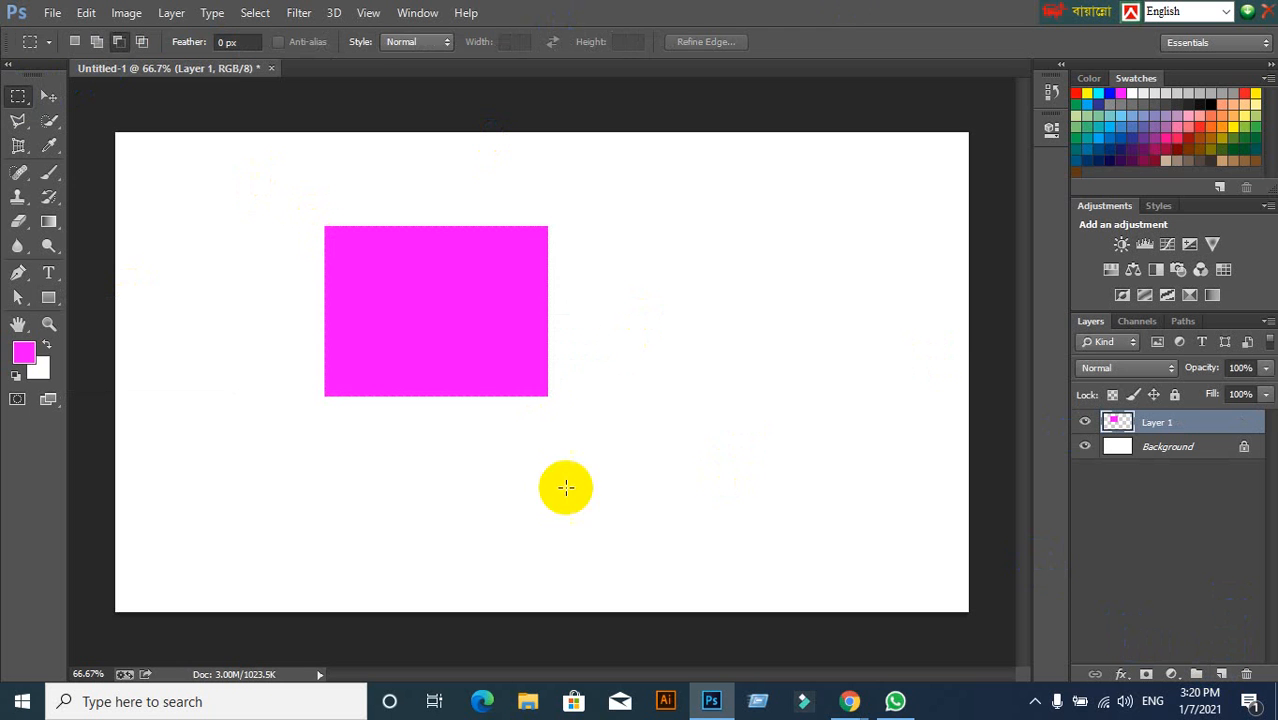
Move the magenta filled rectangle on Layer 1 toward the left and delete it.
{"action": "left_click", "coordinate": [46, 97]}
{"action": "left_click_drag", "start_coordinate": [450, 340], "coordinate": [368, 330]}
{"action": "key", "text": "Delete"}
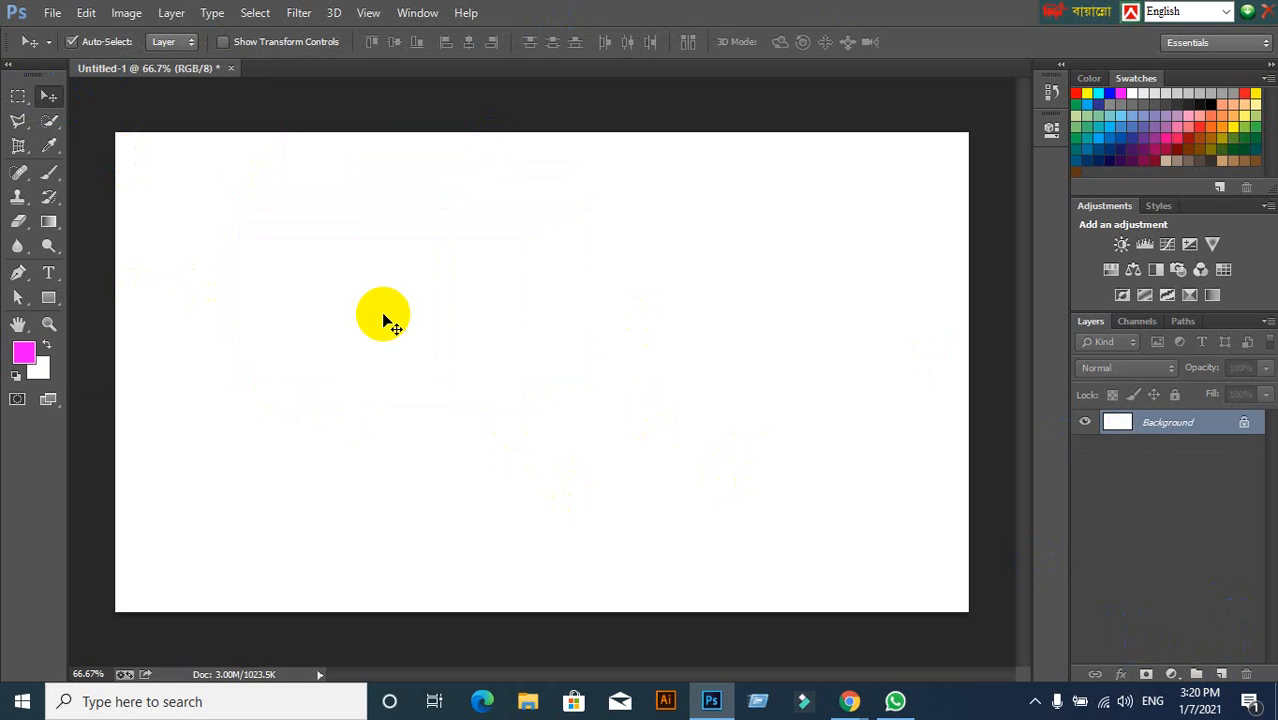
{"action": "left_click", "coordinate": [48, 297]}
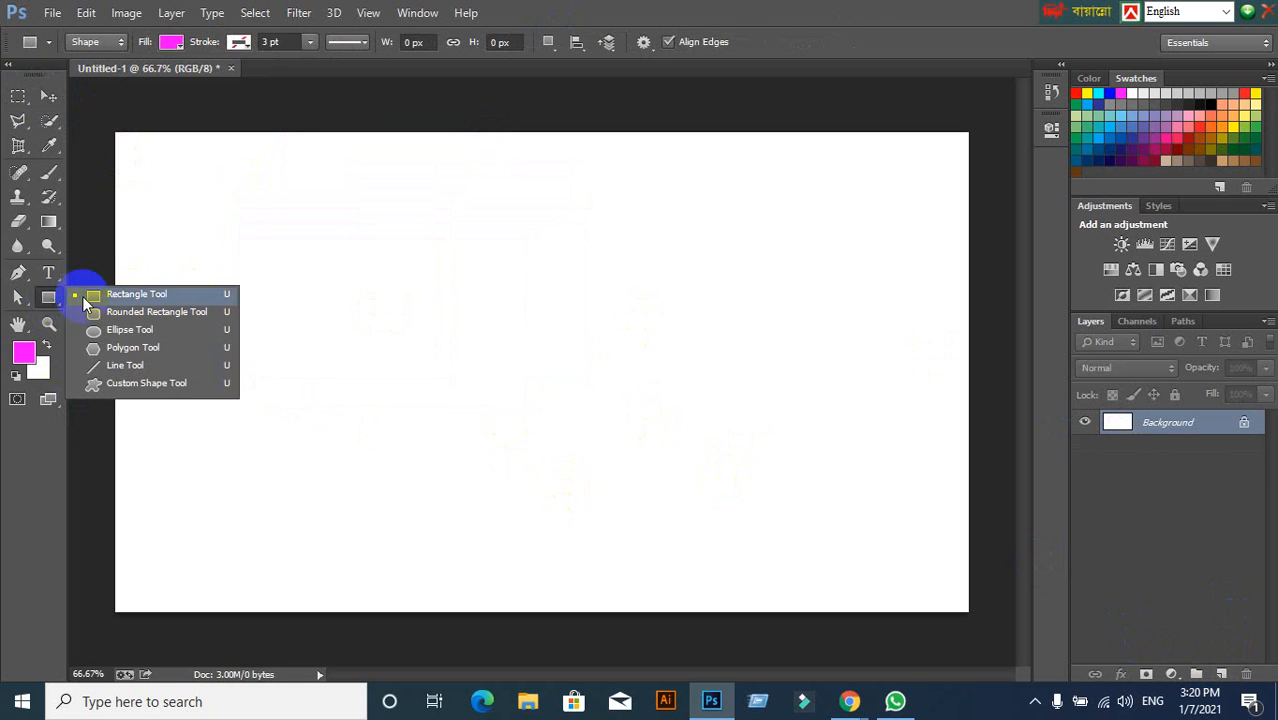
{"action": "right_click", "coordinate": [22, 102]}
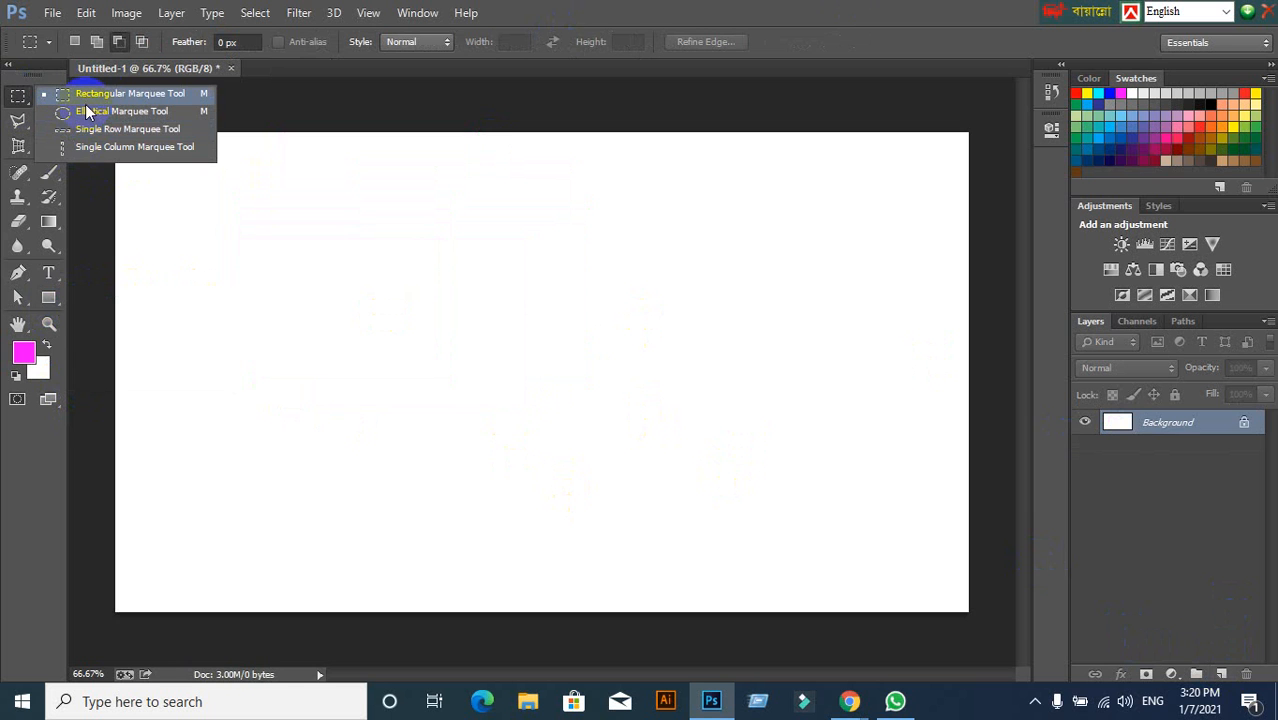
{"action": "left_click", "coordinate": [85, 93]}
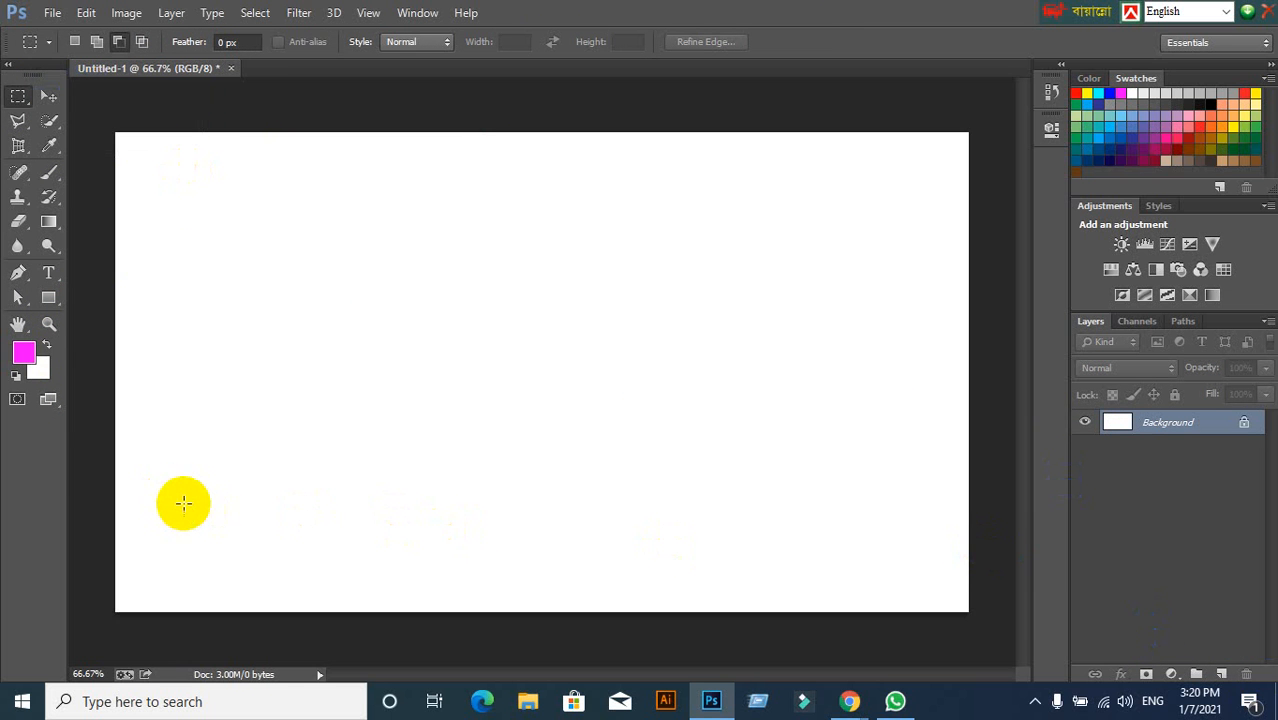
{"action": "left_click", "coordinate": [48, 297]}
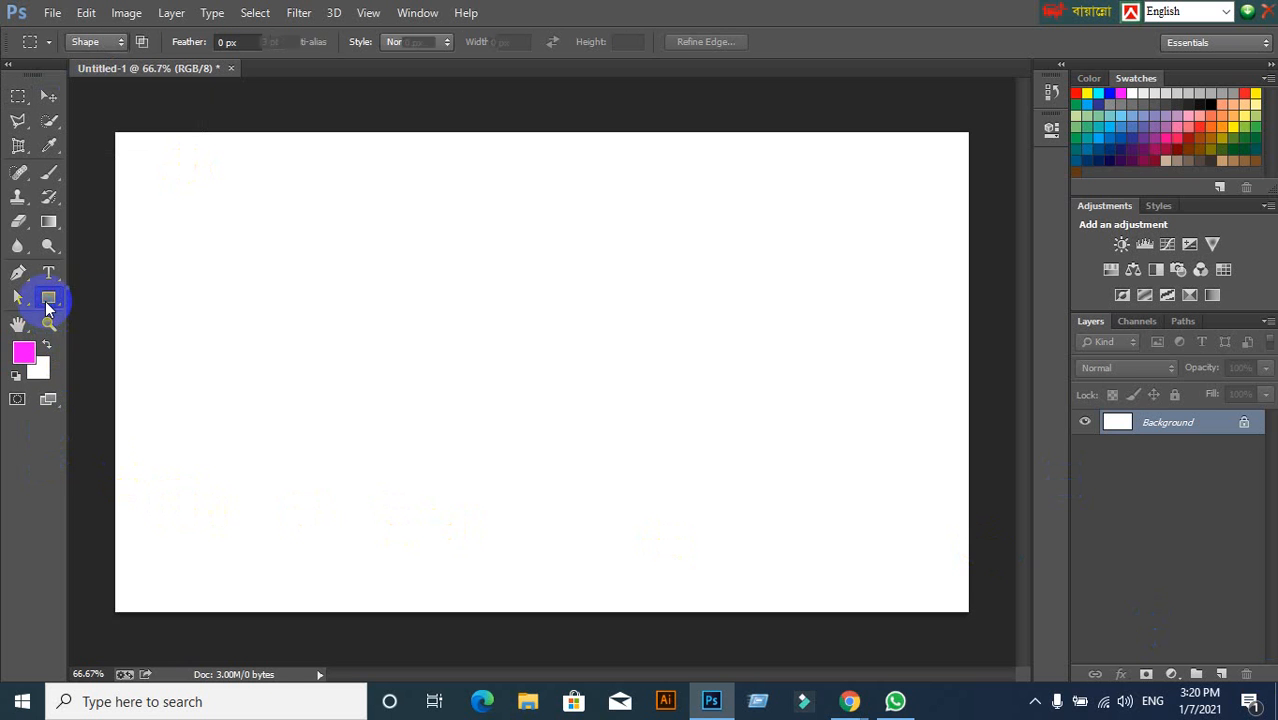
{"action": "left_click", "coordinate": [102, 298]}
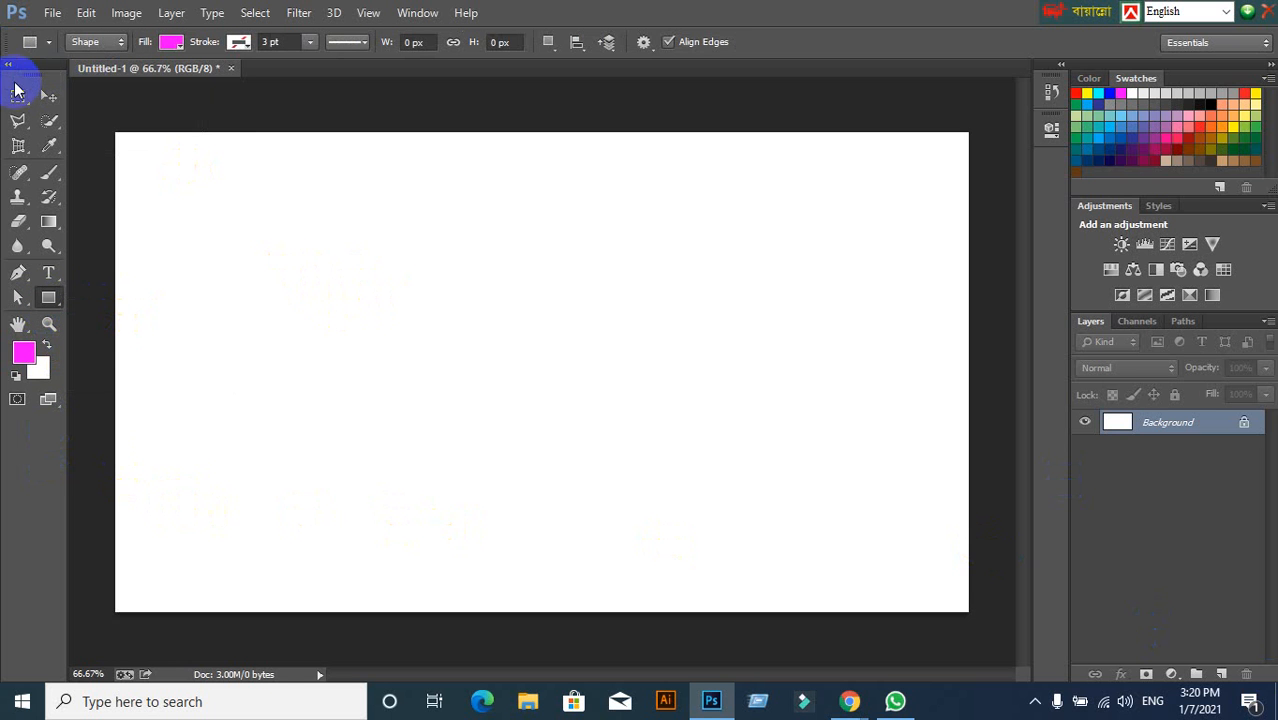
Draw a magenta rectangle shape about 338 × 309 px and move it down and to the left on the canvas.
{"action": "left_click", "coordinate": [307, 258]}
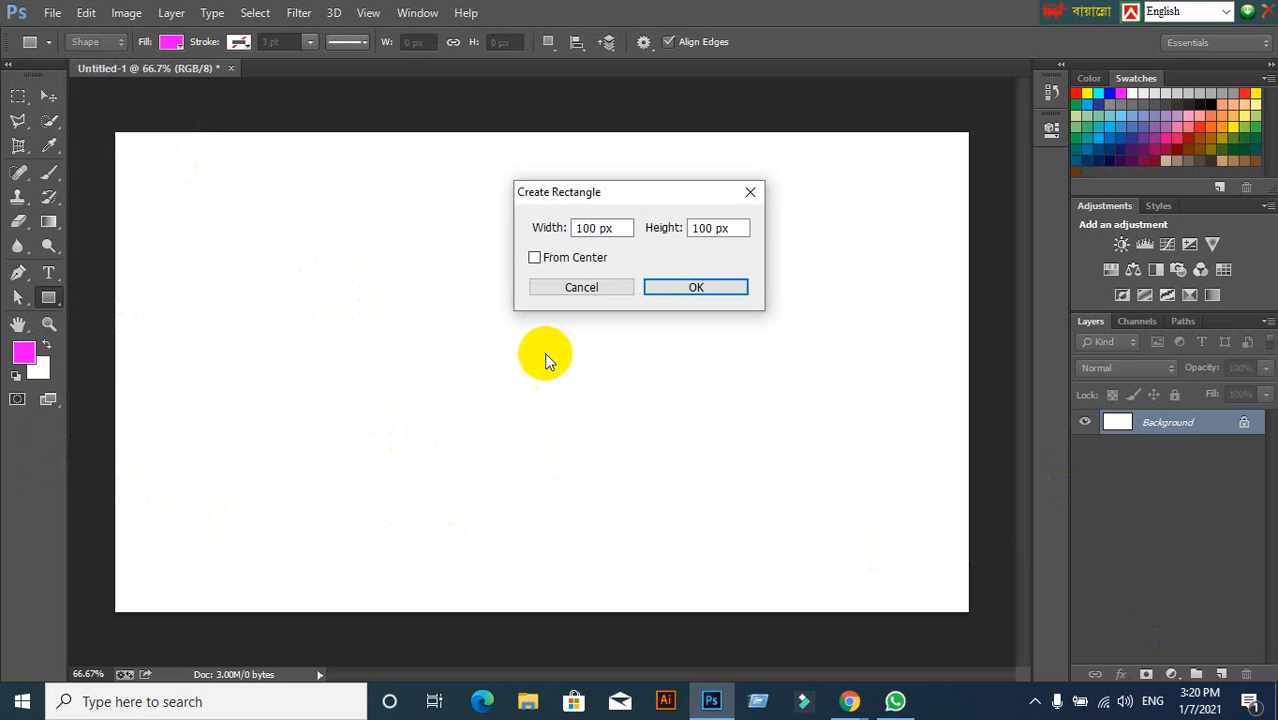
{"action": "left_click", "coordinate": [535, 287]}
{"action": "left_click_drag", "start_coordinate": [384, 224], "coordinate": [596, 417]}
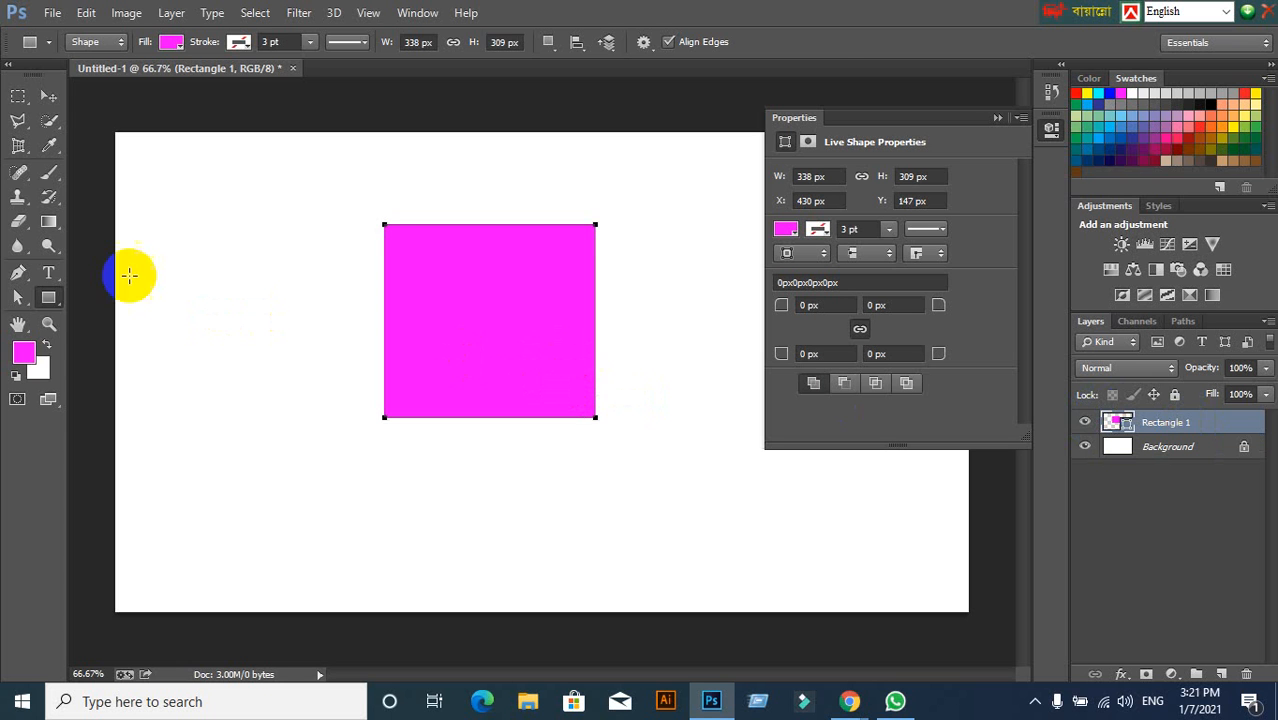
{"action": "left_click", "coordinate": [48, 97]}
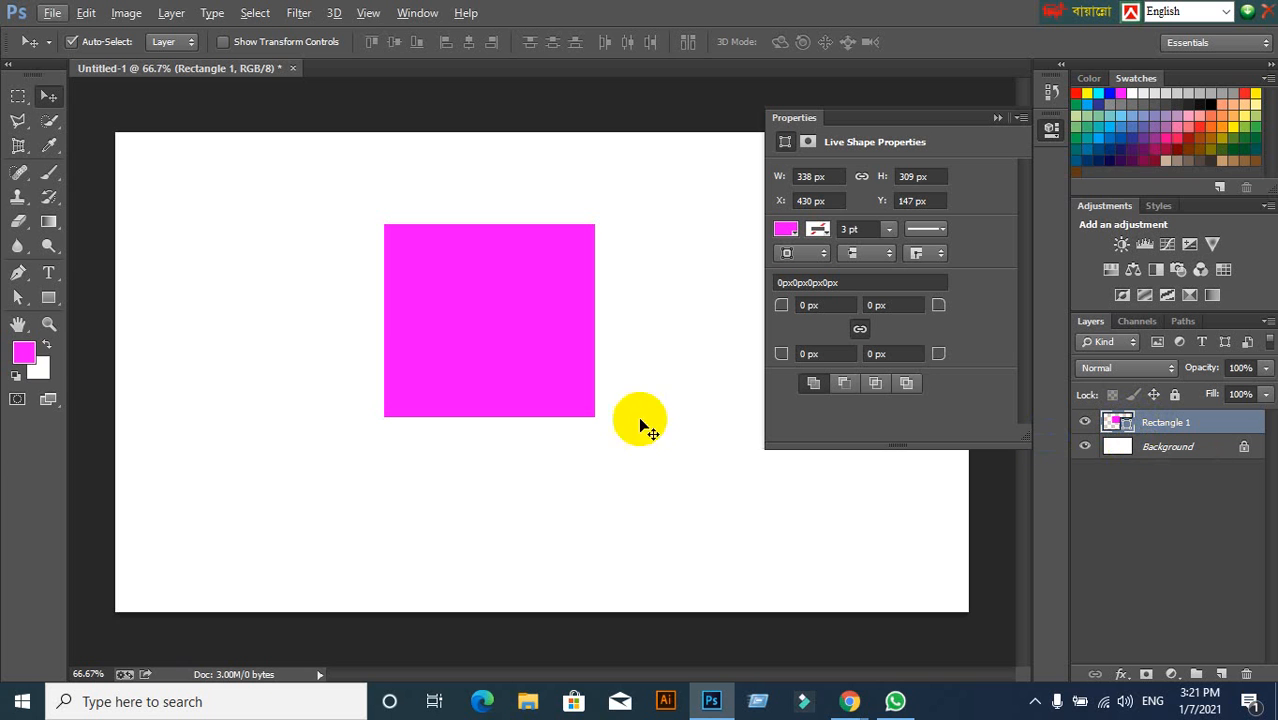
{"action": "left_click_drag", "start_coordinate": [527, 356], "coordinate": [408, 389]}
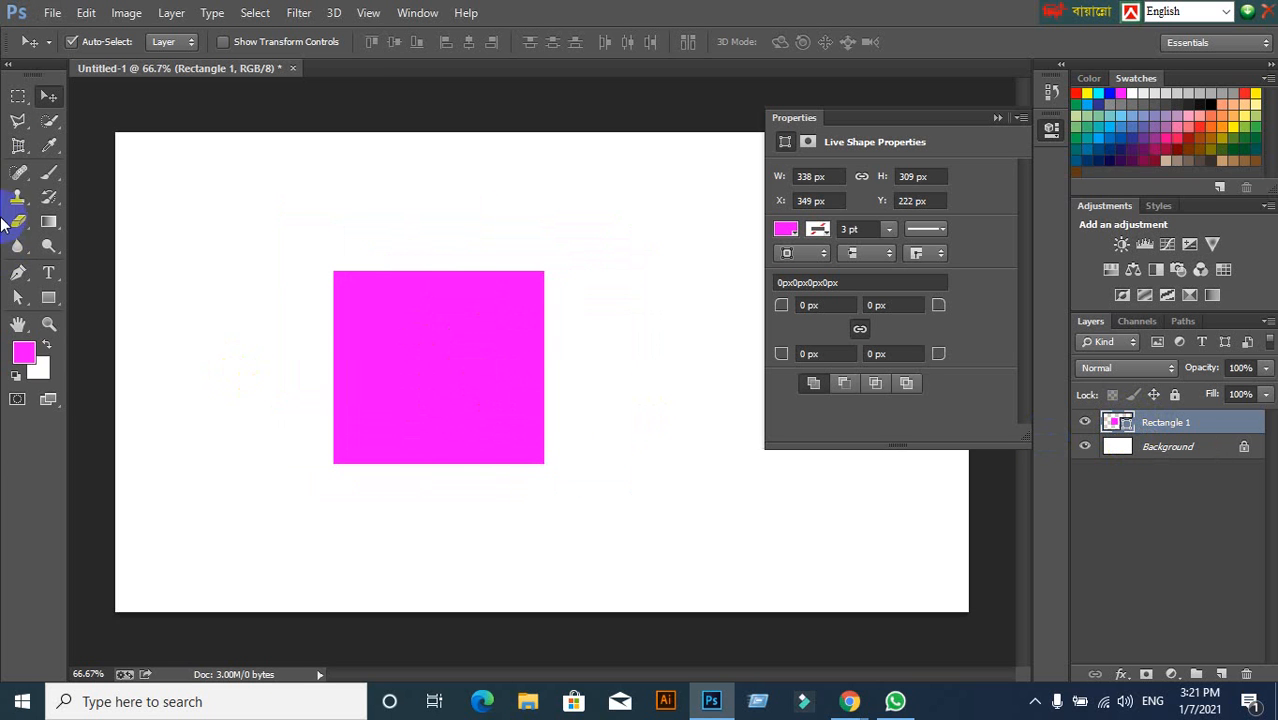
Marquee-select a smaller rectangular area to the upper left of the shape and fill it with magenta on a new layer.
{"action": "left_click", "coordinate": [17, 97]}
{"action": "left_click_drag", "start_coordinate": [167, 183], "coordinate": [285, 336]}
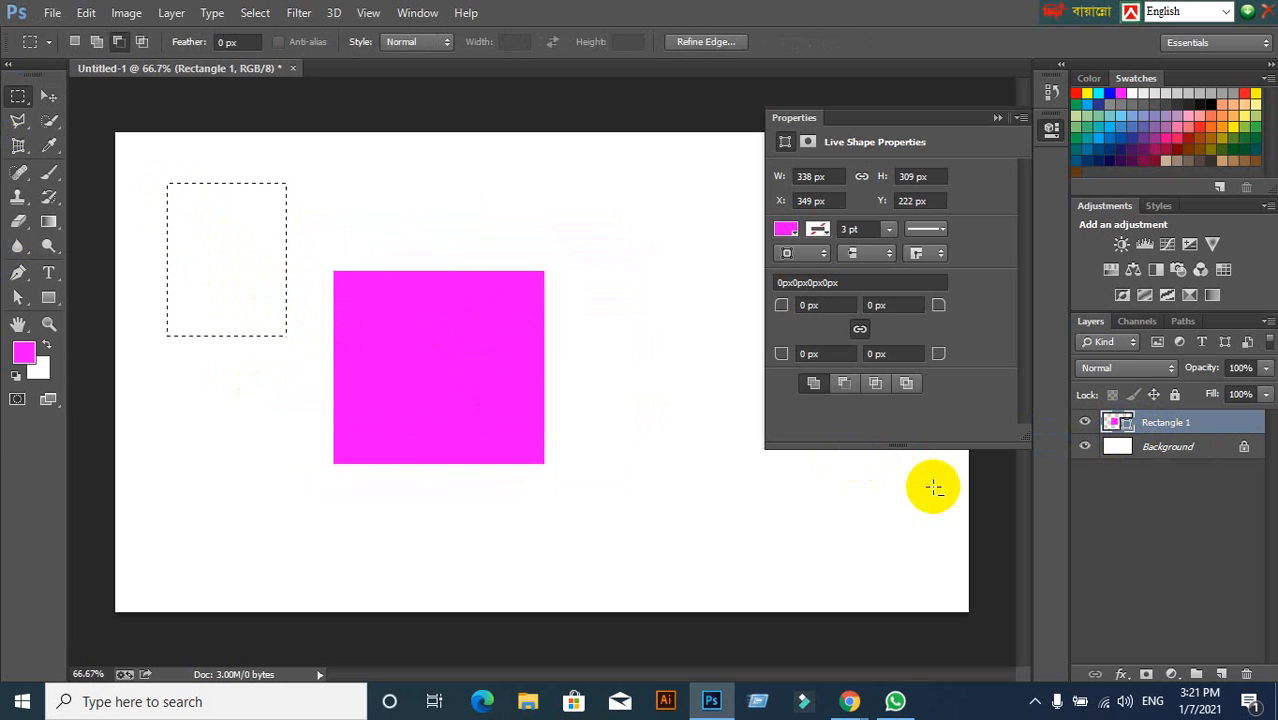
{"action": "left_click", "coordinate": [1221, 674]}
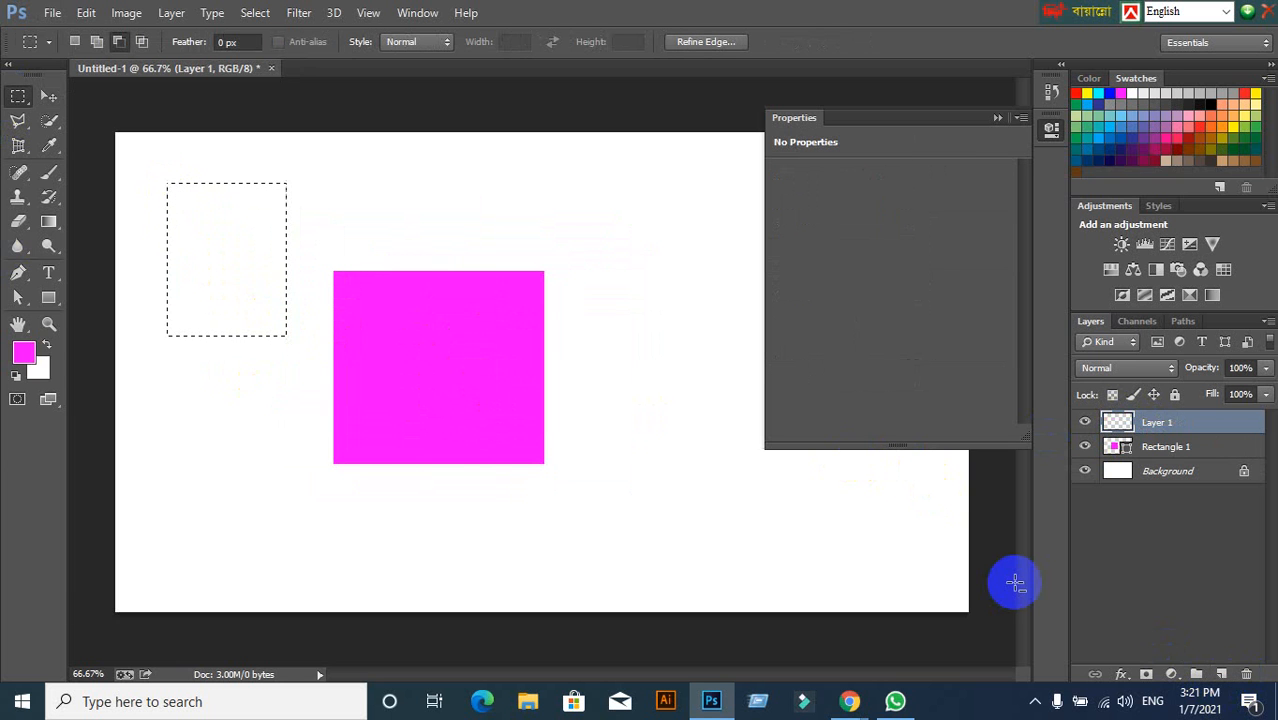
{"action": "key", "text": "alt+BackSpace"}
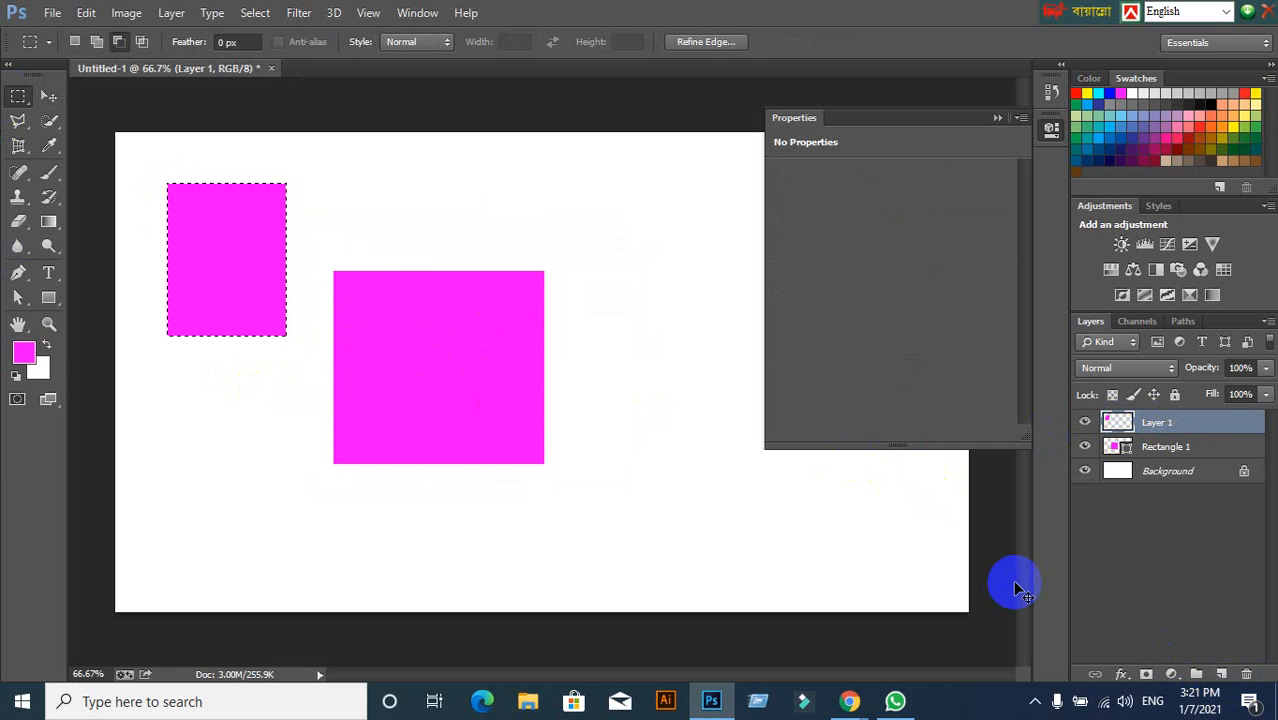
Deselect and delete the smaller magenta rectangle on Layer 1.
{"action": "left_click", "coordinate": [48, 96]}
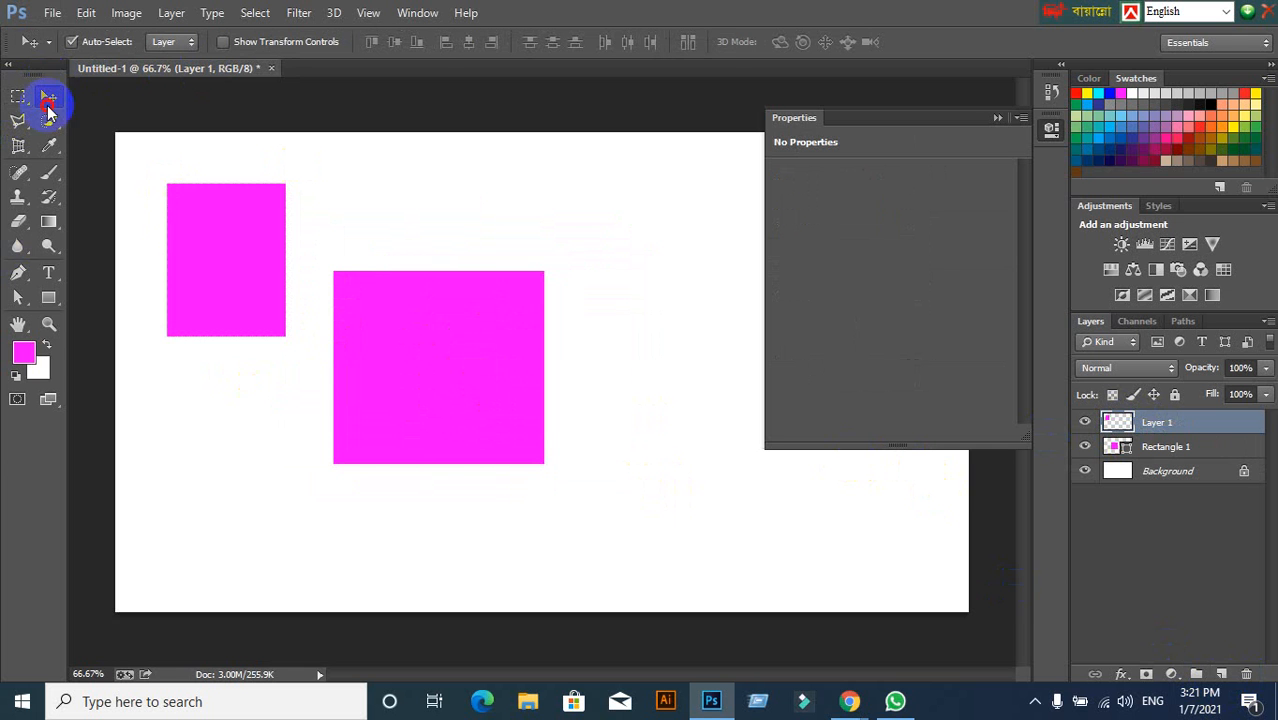
{"action": "left_click_drag", "start_coordinate": [204, 244], "coordinate": [198, 241]}
{"action": "key", "text": "Delete"}
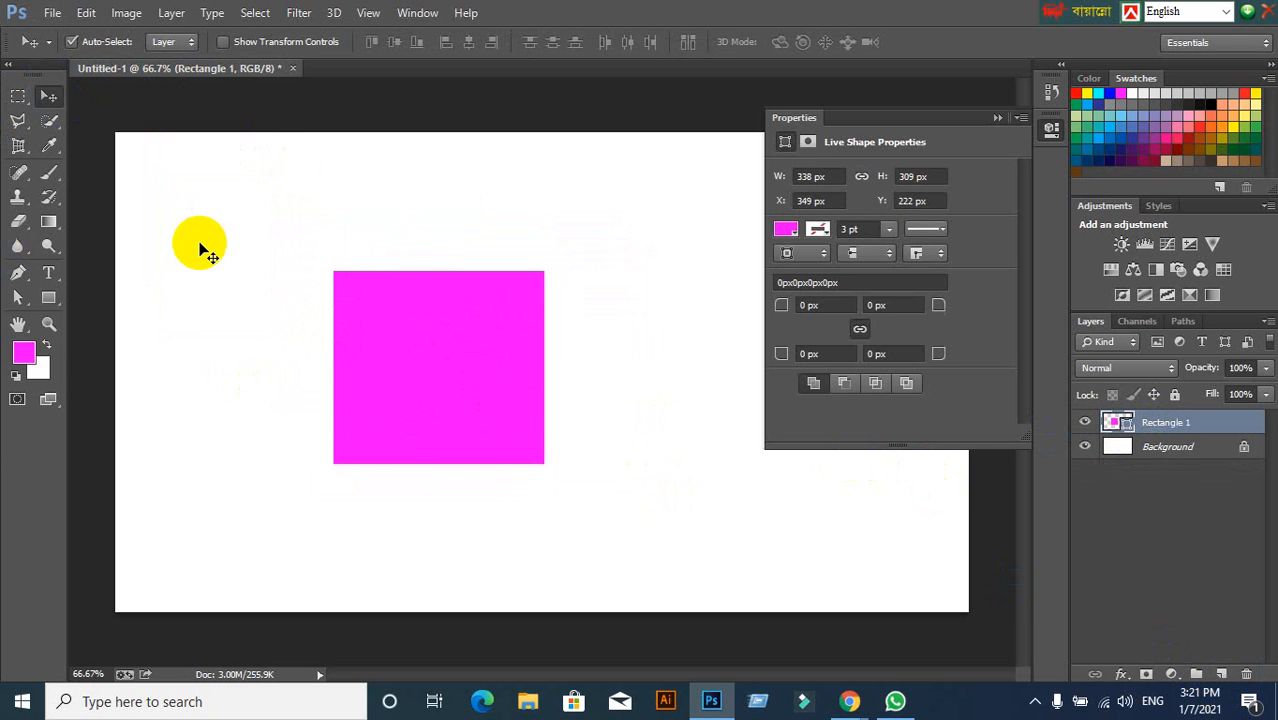
Move the Rectangle 1 shape around the canvas and delete it.
{"action": "left_click_drag", "start_coordinate": [530, 370], "coordinate": [449, 321]}
{"action": "left_click_drag", "start_coordinate": [507, 300], "coordinate": [512, 432]}
{"action": "left_click_drag", "start_coordinate": [366, 340], "coordinate": [414, 351]}
{"action": "key", "text": "Delete"}
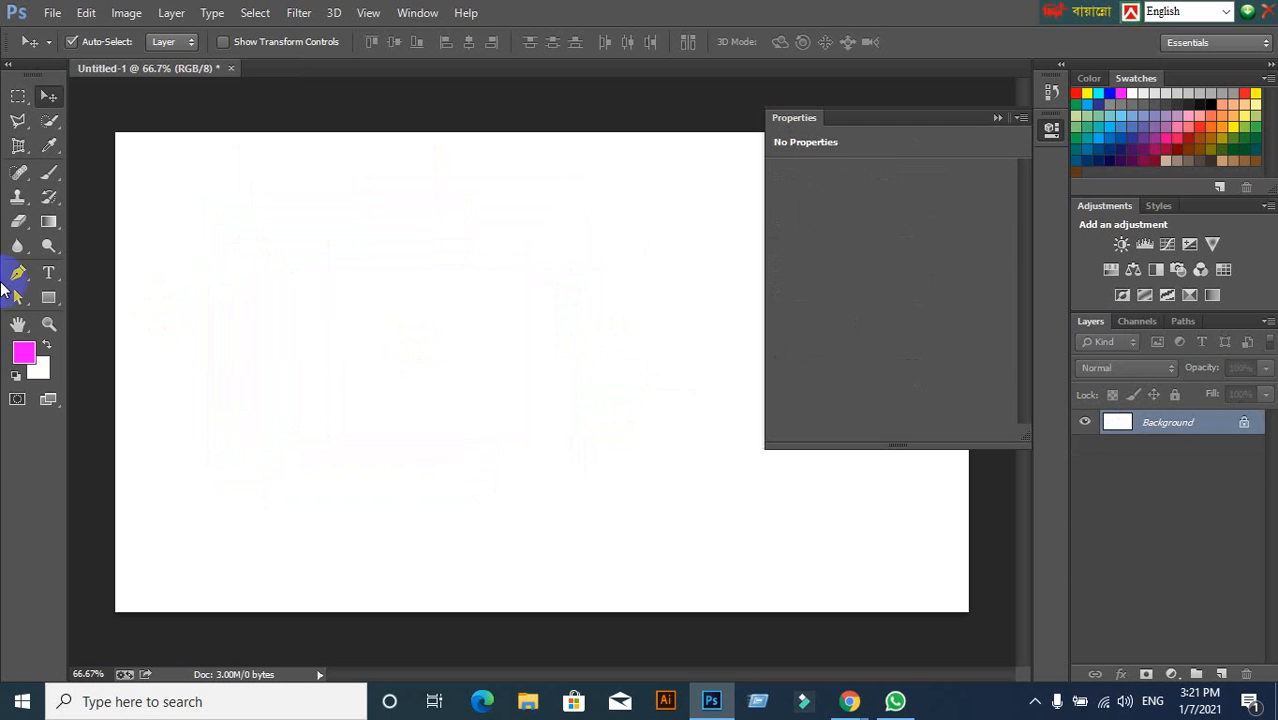
Activate the Rectangle tool in Shape mode.
{"action": "left_click", "coordinate": [47, 299]}
{"action": "left_click", "coordinate": [92, 293]}
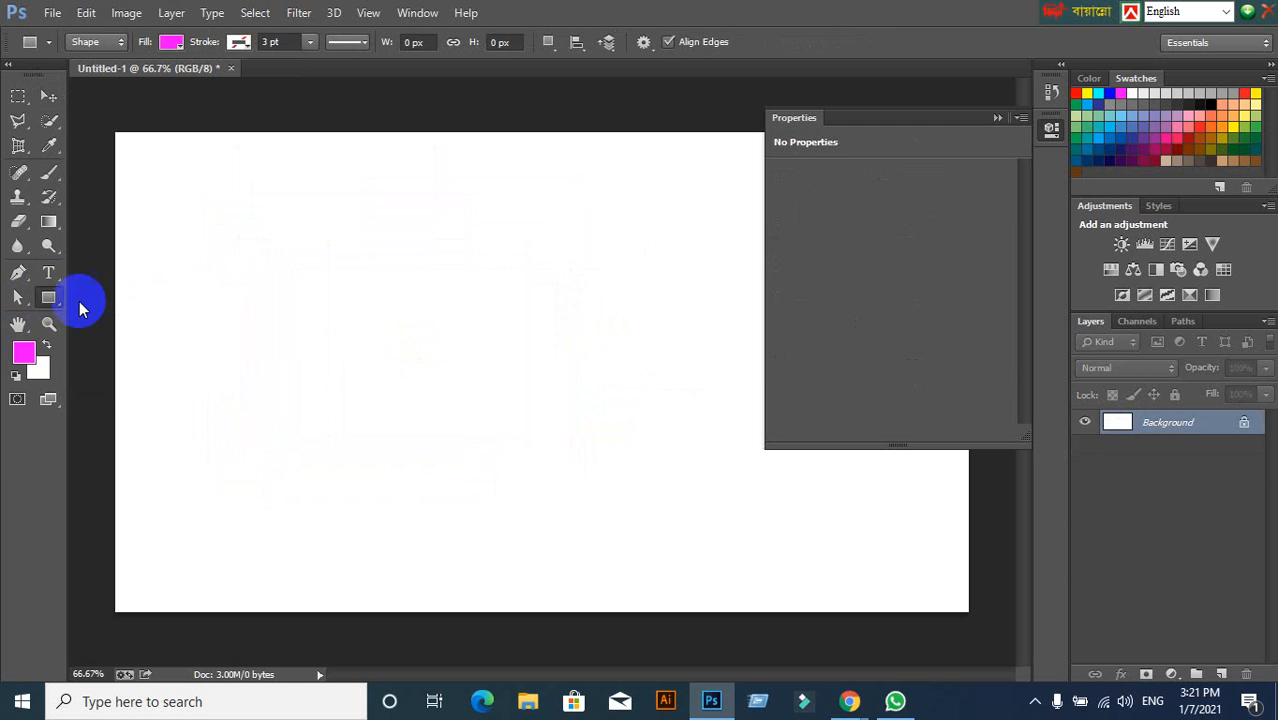
Look through the Rounded Rectangle, Ellipse and Polygon shape tools and their options.
{"action": "left_click", "coordinate": [40, 300]}
{"action": "left_click", "coordinate": [140, 312]}
{"action": "left_click", "coordinate": [49, 300]}
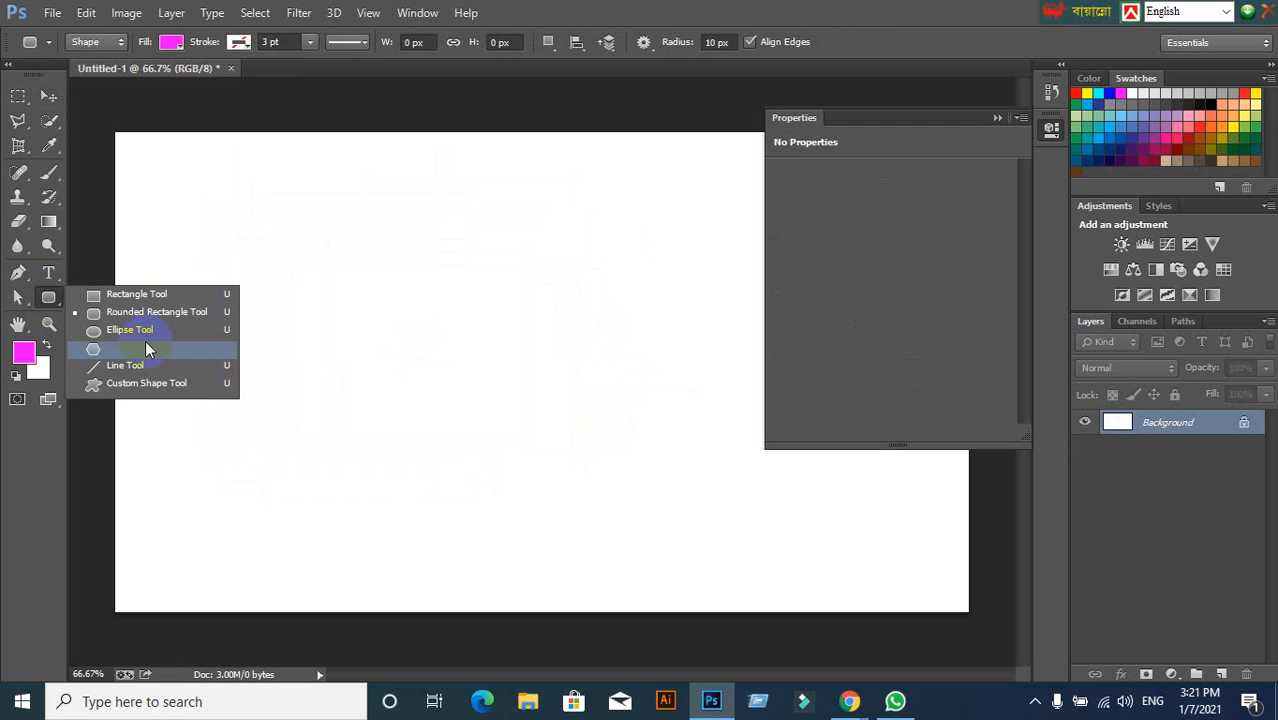
{"action": "left_click", "coordinate": [128, 330]}
{"action": "left_click", "coordinate": [49, 298]}
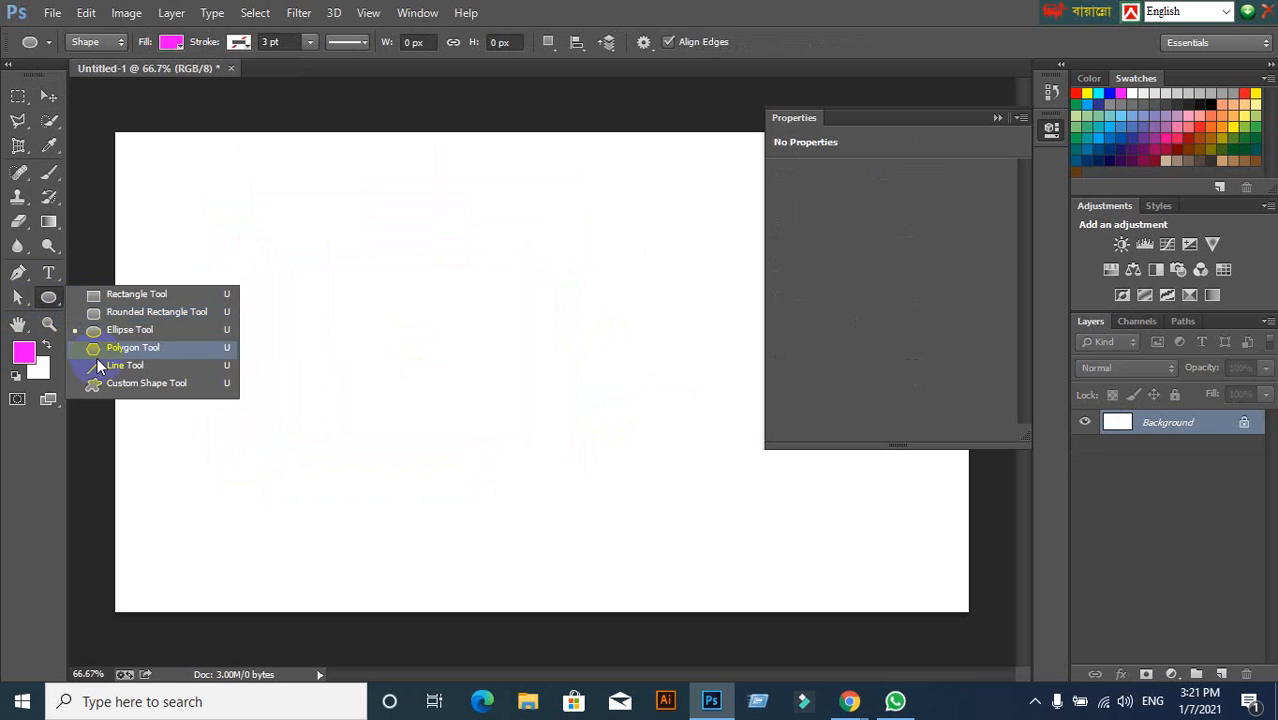
{"action": "left_click", "coordinate": [99, 350]}
{"action": "left_click", "coordinate": [49, 298]}
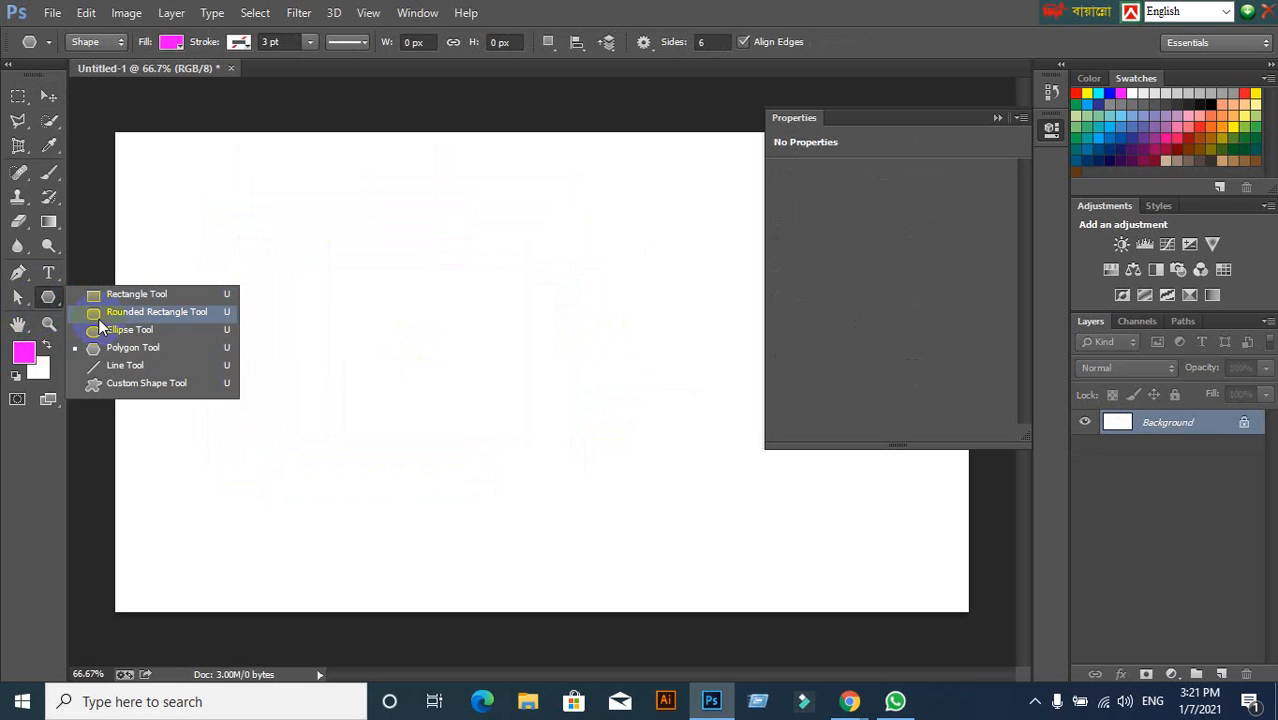
{"action": "left_click", "coordinate": [103, 348]}
Draw a rectangle about 240 by 223 px in the canvas's upper-left area with the Rectangle tool, and delete it.
{"action": "left_click", "coordinate": [60, 293]}
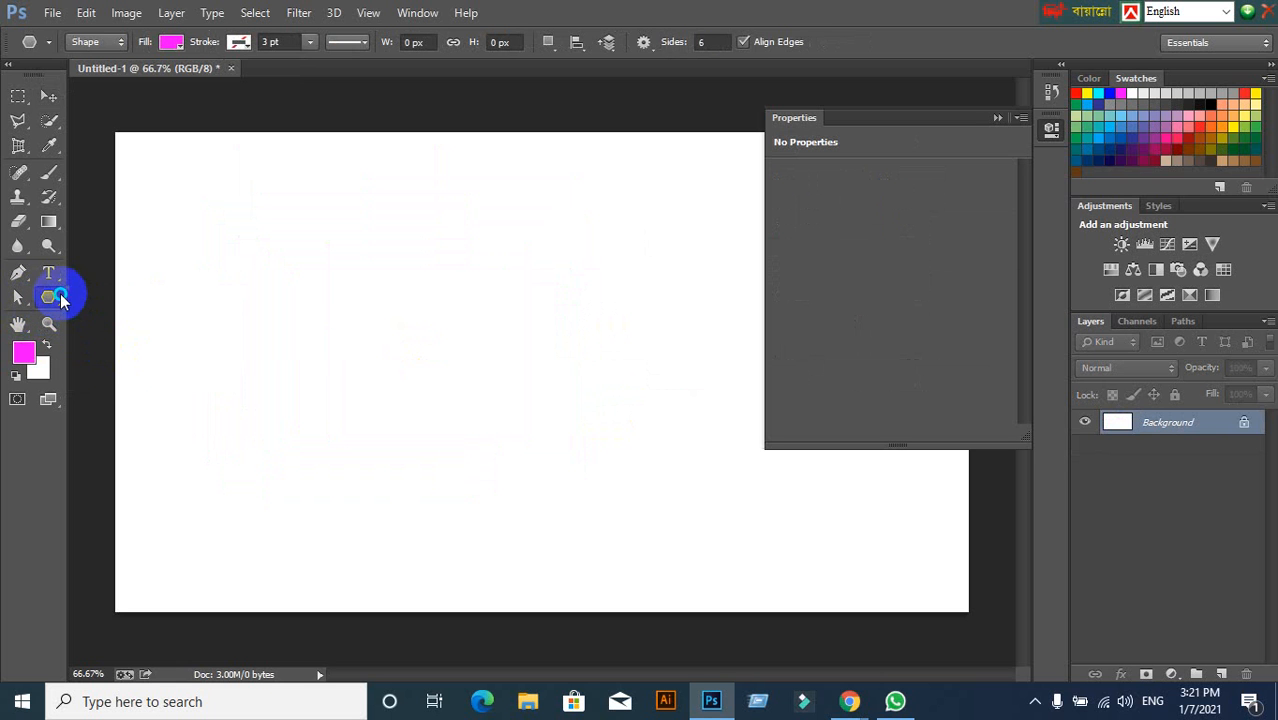
{"action": "left_click", "coordinate": [141, 294]}
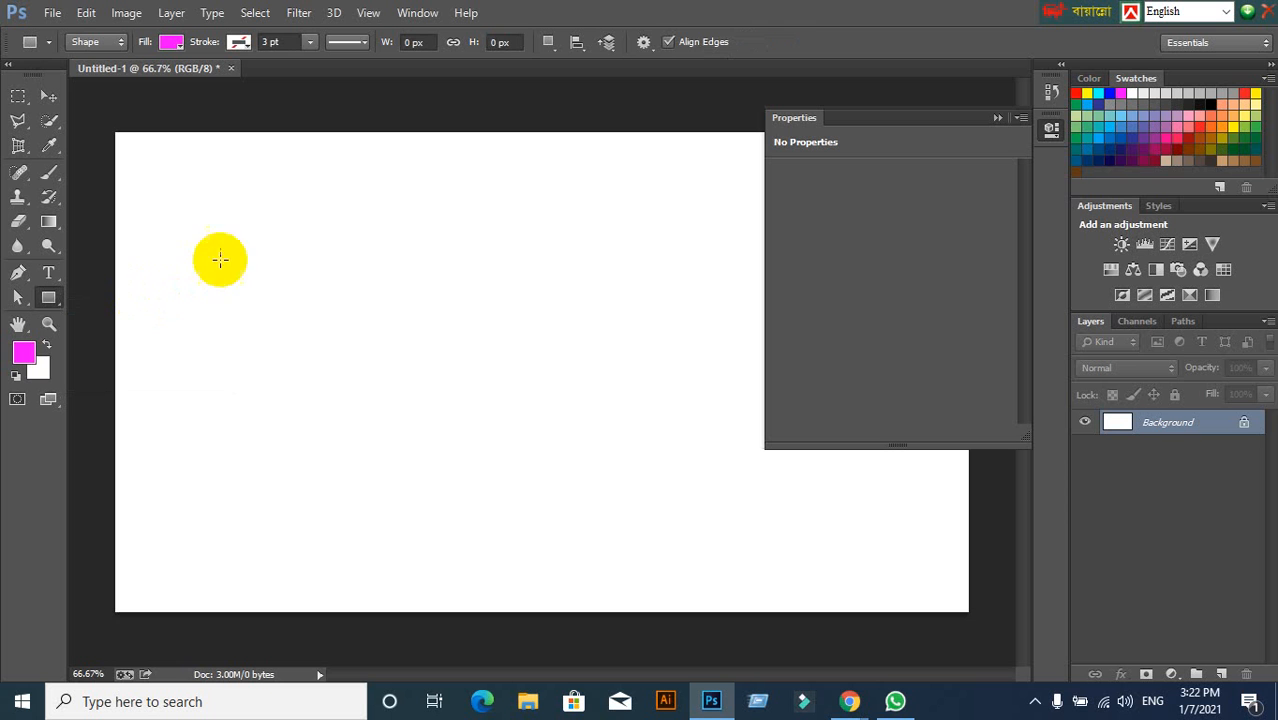
{"action": "left_click_drag", "start_coordinate": [252, 161], "coordinate": [401, 300]}
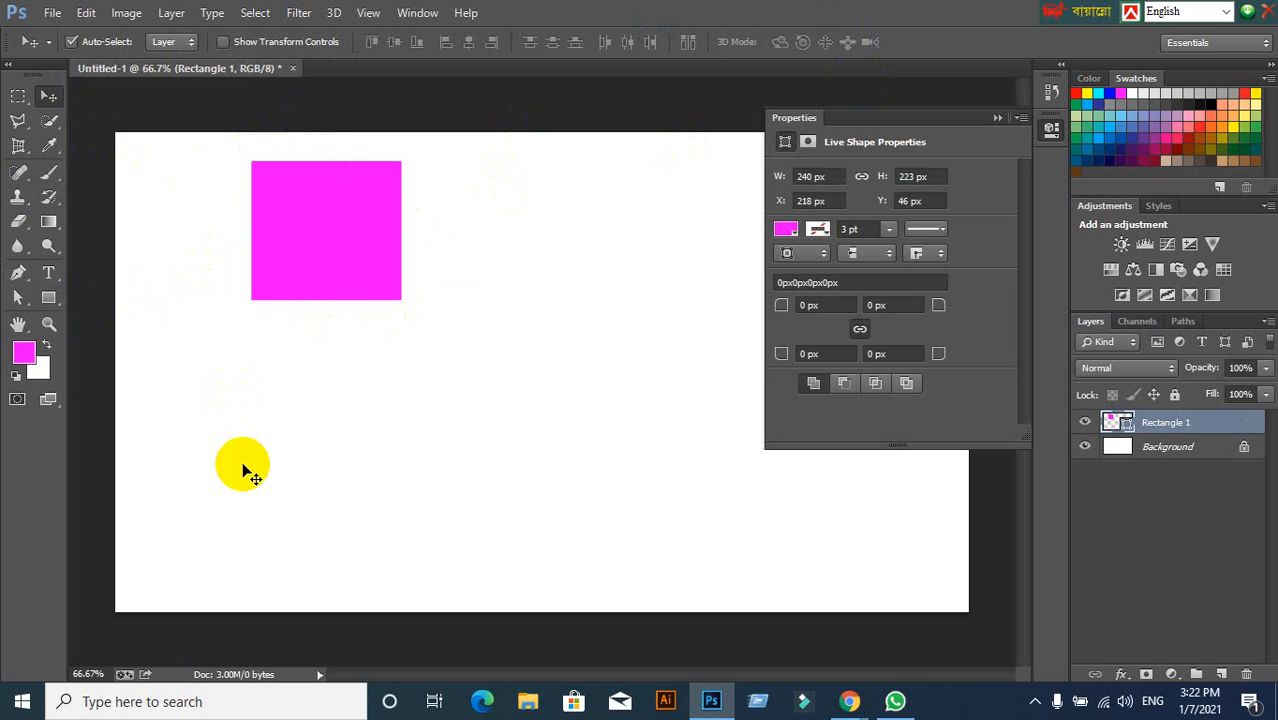
{"action": "key", "text": "Delete"}
Compare the Rectangle tool's options in Shape mode and Path mode.
{"action": "left_click", "coordinate": [48, 297]}
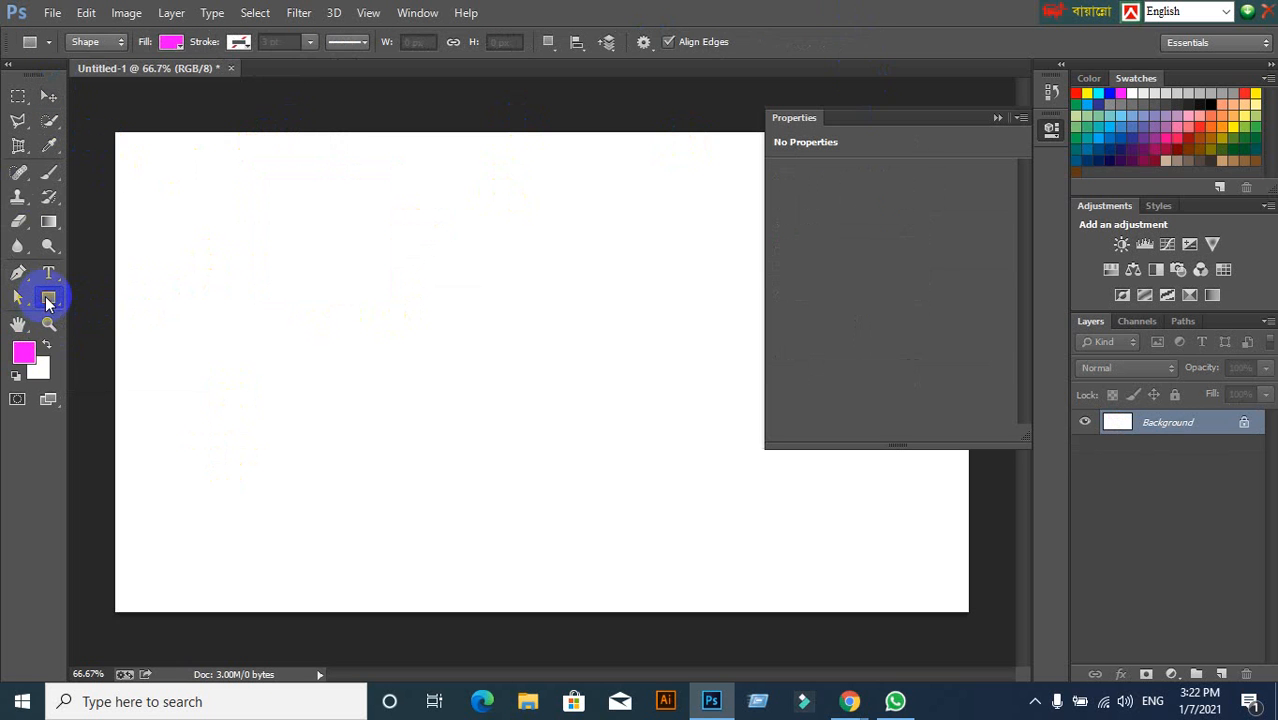
{"action": "left_click", "coordinate": [96, 44]}
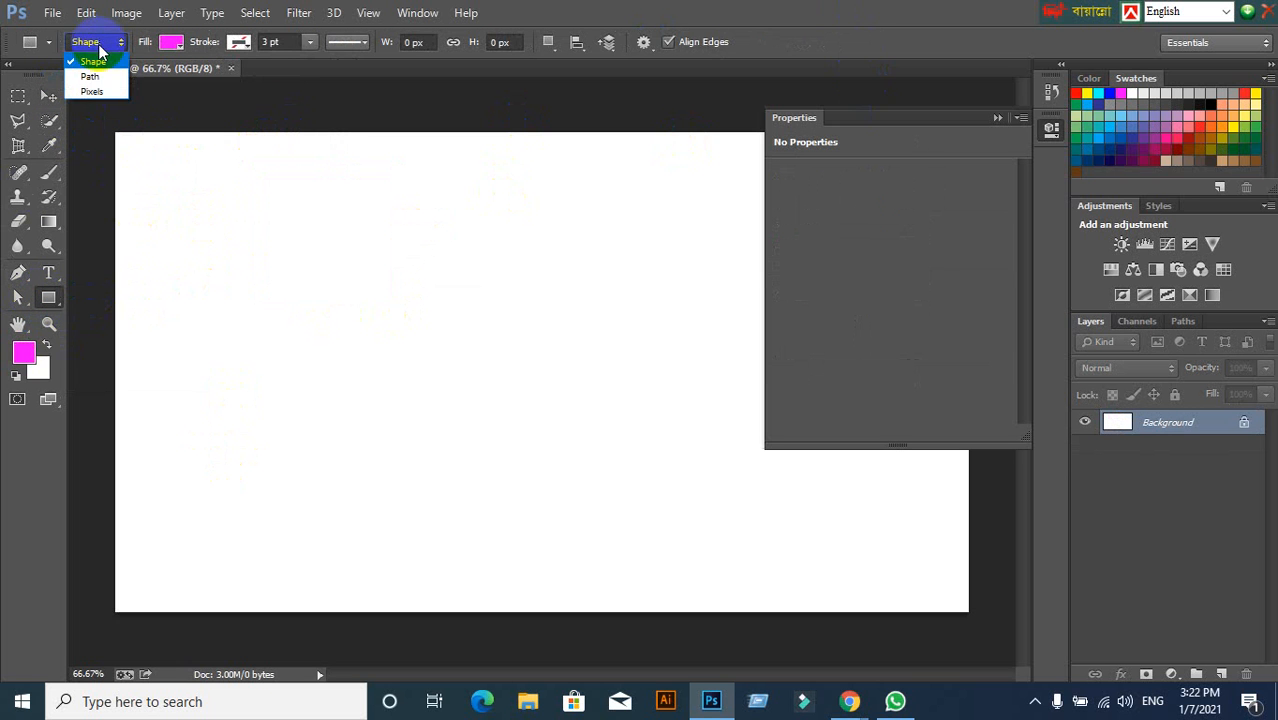
{"action": "left_click", "coordinate": [95, 63]}
{"action": "left_click", "coordinate": [106, 44]}
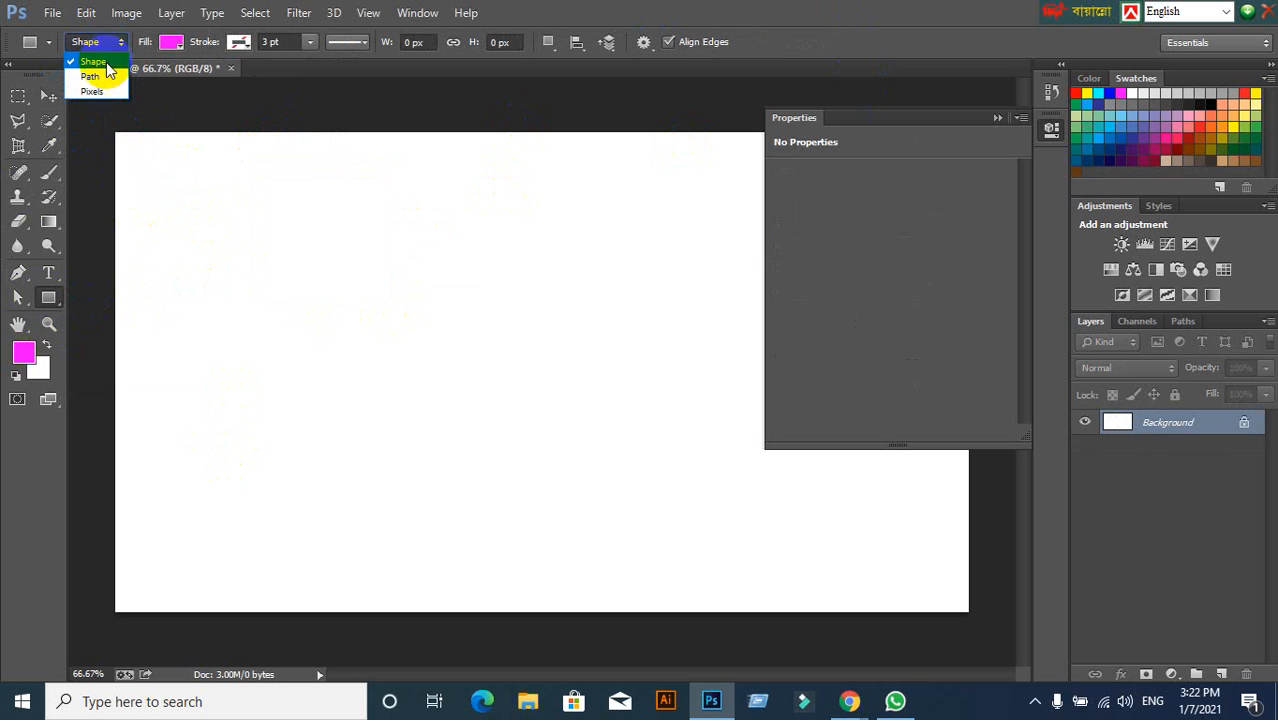
{"action": "left_click", "coordinate": [91, 76]}
{"action": "left_click", "coordinate": [85, 42]}
{"action": "left_click", "coordinate": [95, 63]}
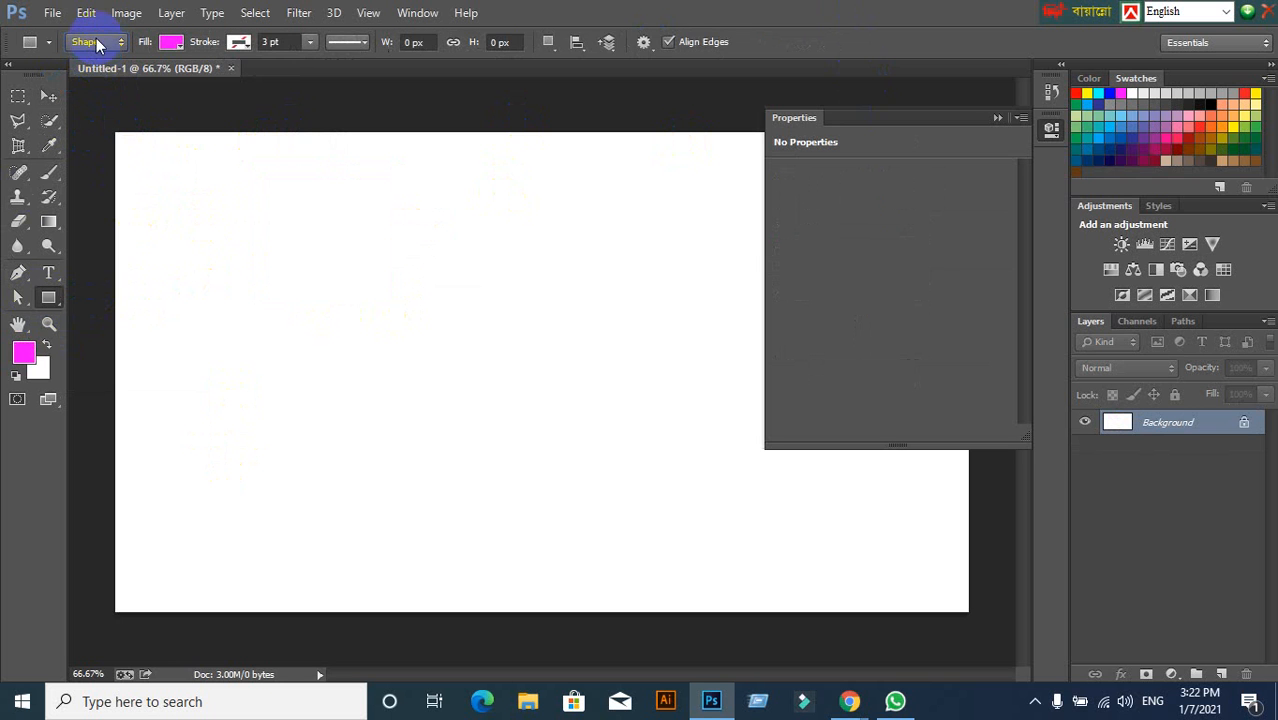
{"action": "left_click", "coordinate": [96, 42]}
{"action": "left_click", "coordinate": [91, 76]}
Draw a magenta rectangle about 313 by 344 px left of the canvas's centre in Shape mode.
{"action": "left_click", "coordinate": [99, 40]}
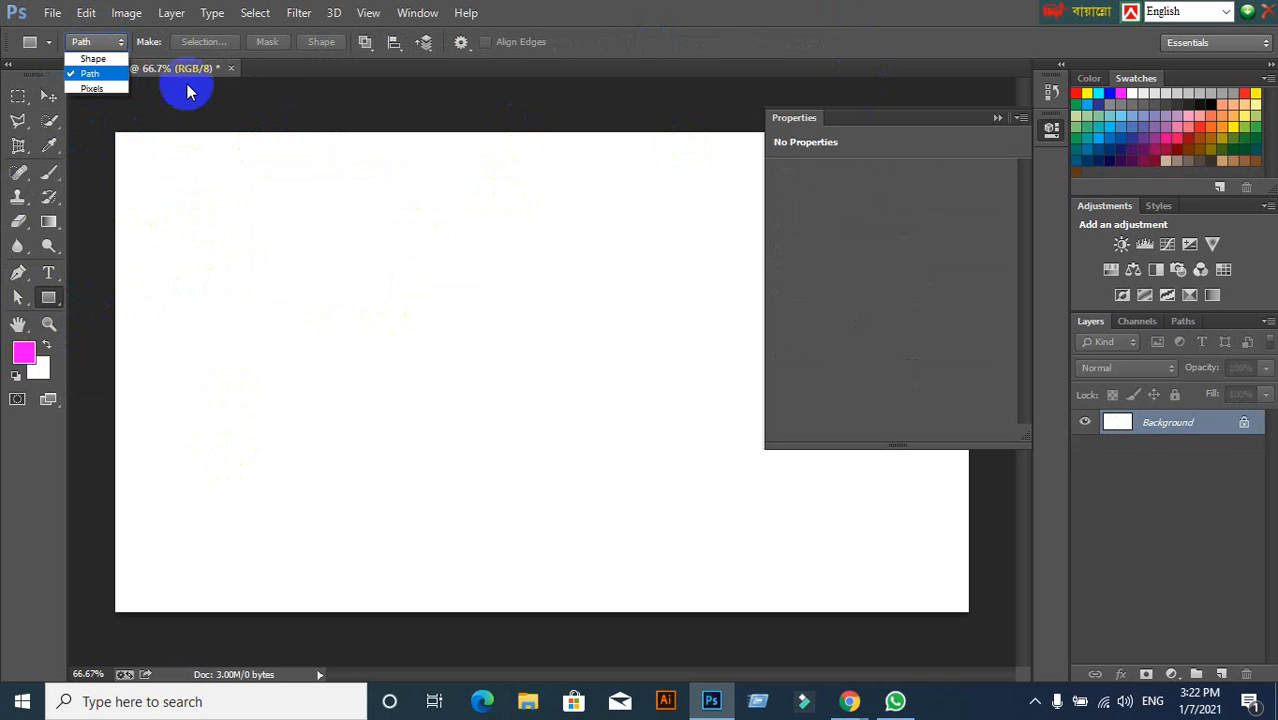
{"action": "left_click", "coordinate": [93, 61]}
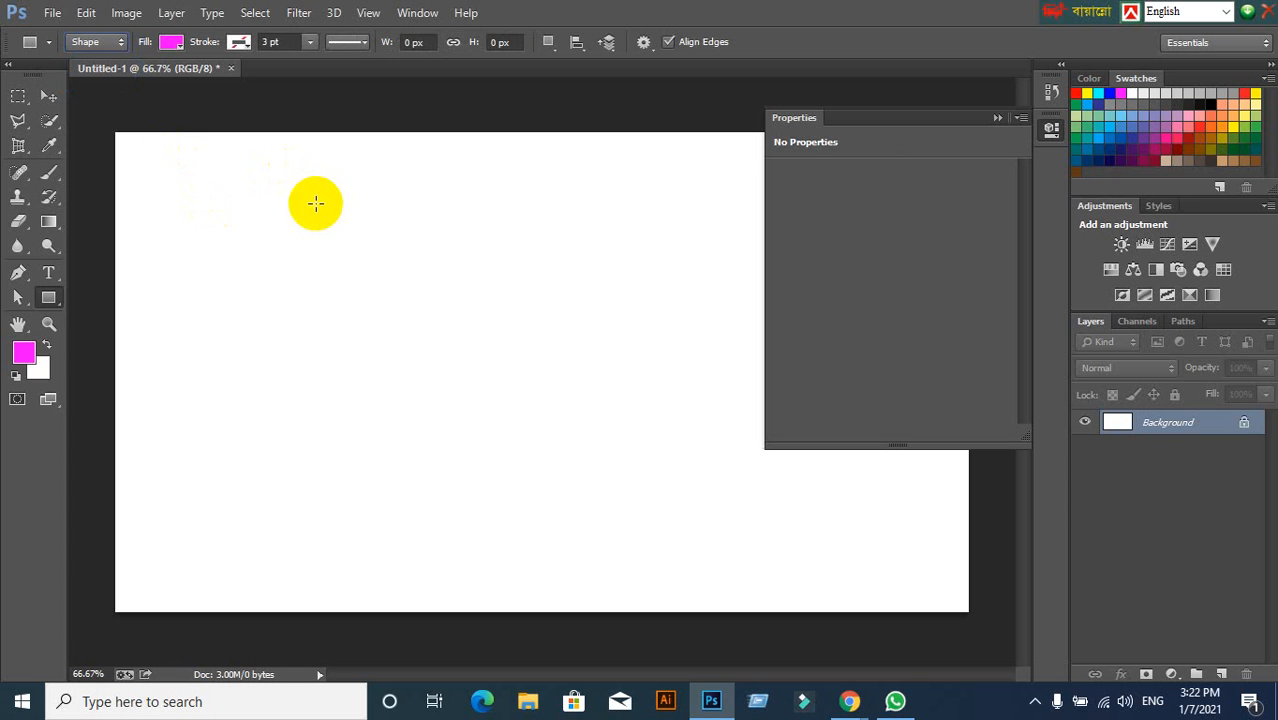
{"action": "left_click_drag", "start_coordinate": [302, 200], "coordinate": [511, 407]}
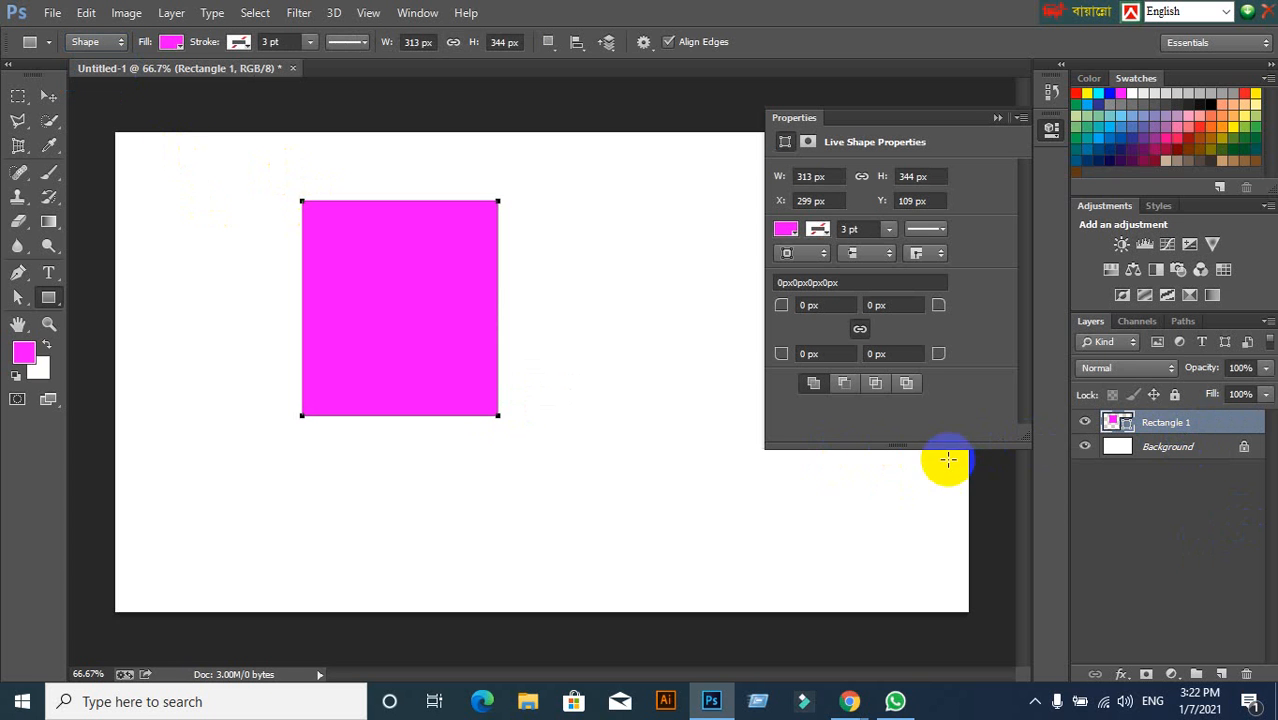
Draw a rectangular path about 309 by 346 px beside the magenta rectangle, using Path mode.
{"action": "left_click", "coordinate": [115, 42]}
{"action": "left_click", "coordinate": [92, 62]}
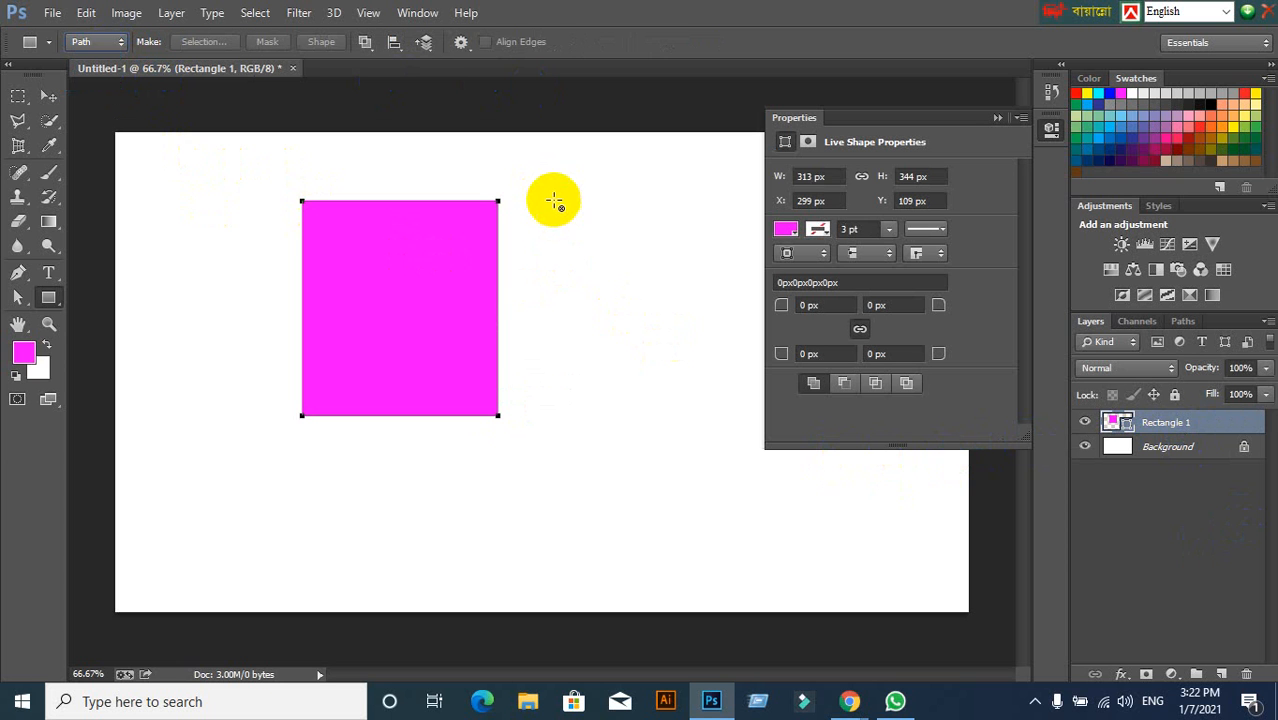
{"action": "left_click_drag", "start_coordinate": [552, 205], "coordinate": [745, 420]}
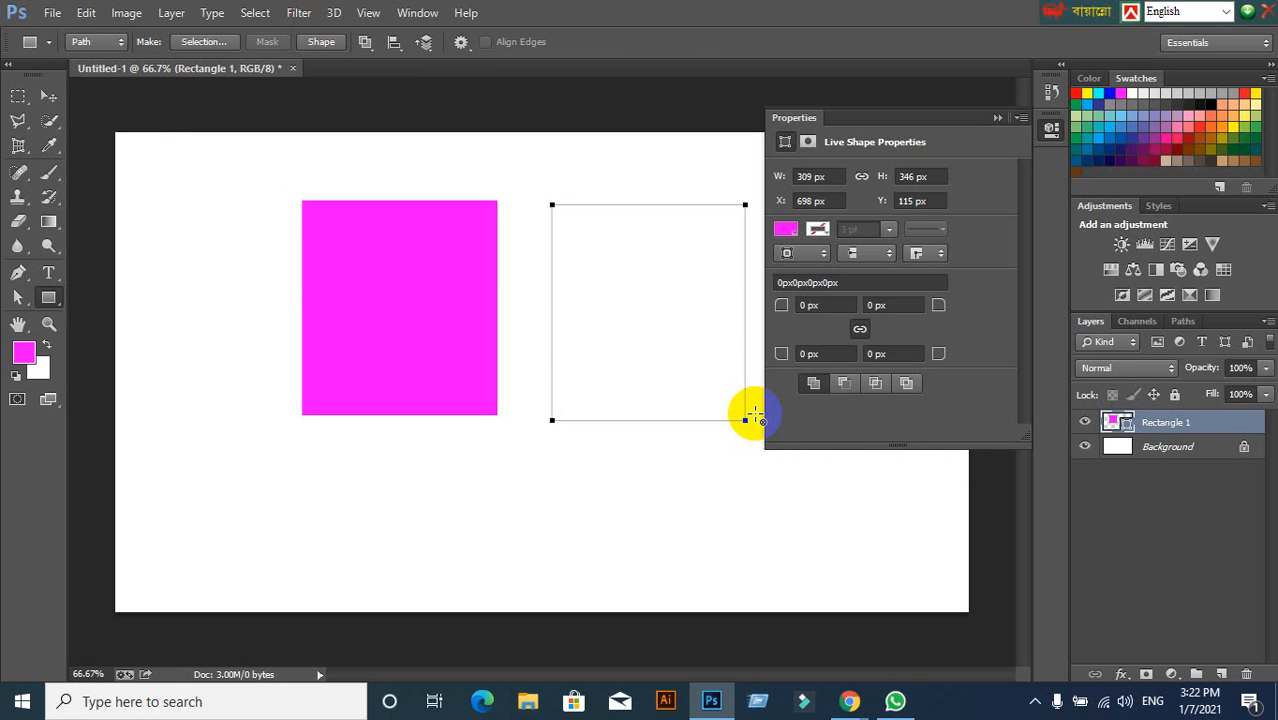
Convert the rectangular path to a selection and undo the conversion.
{"action": "key", "text": "ctrl+Return"}
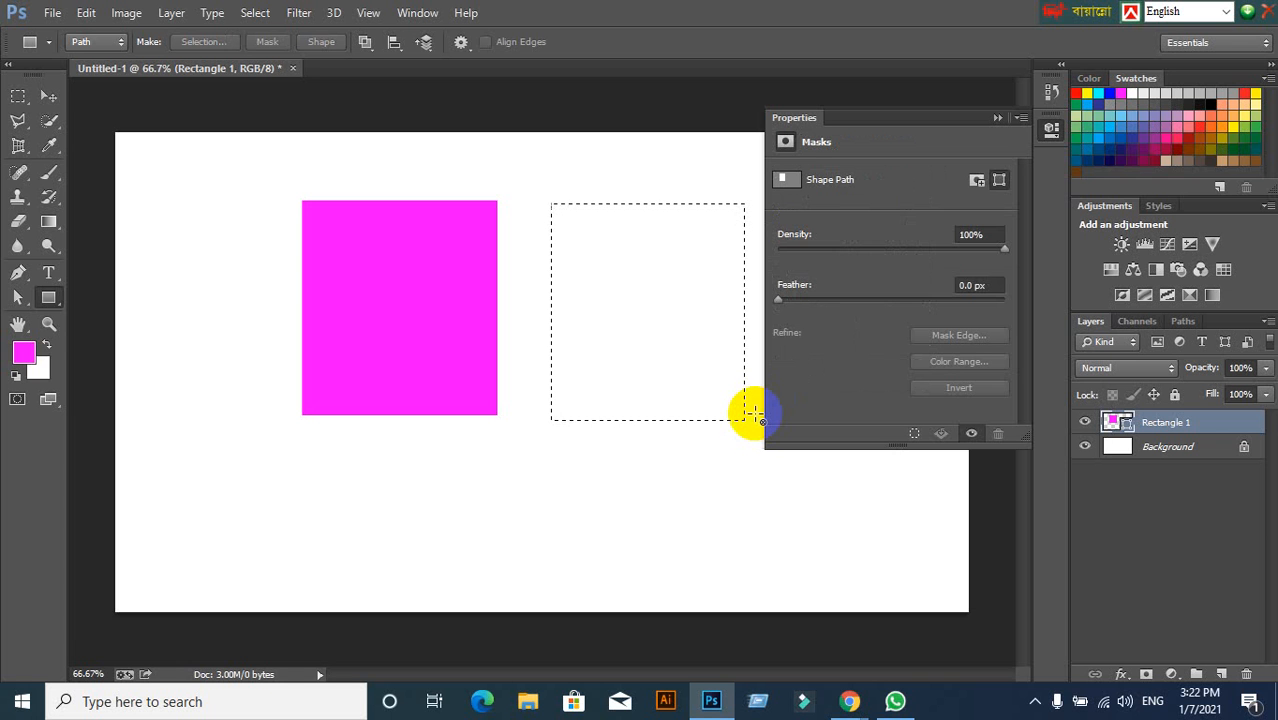
{"action": "key", "text": "ctrl+z"}
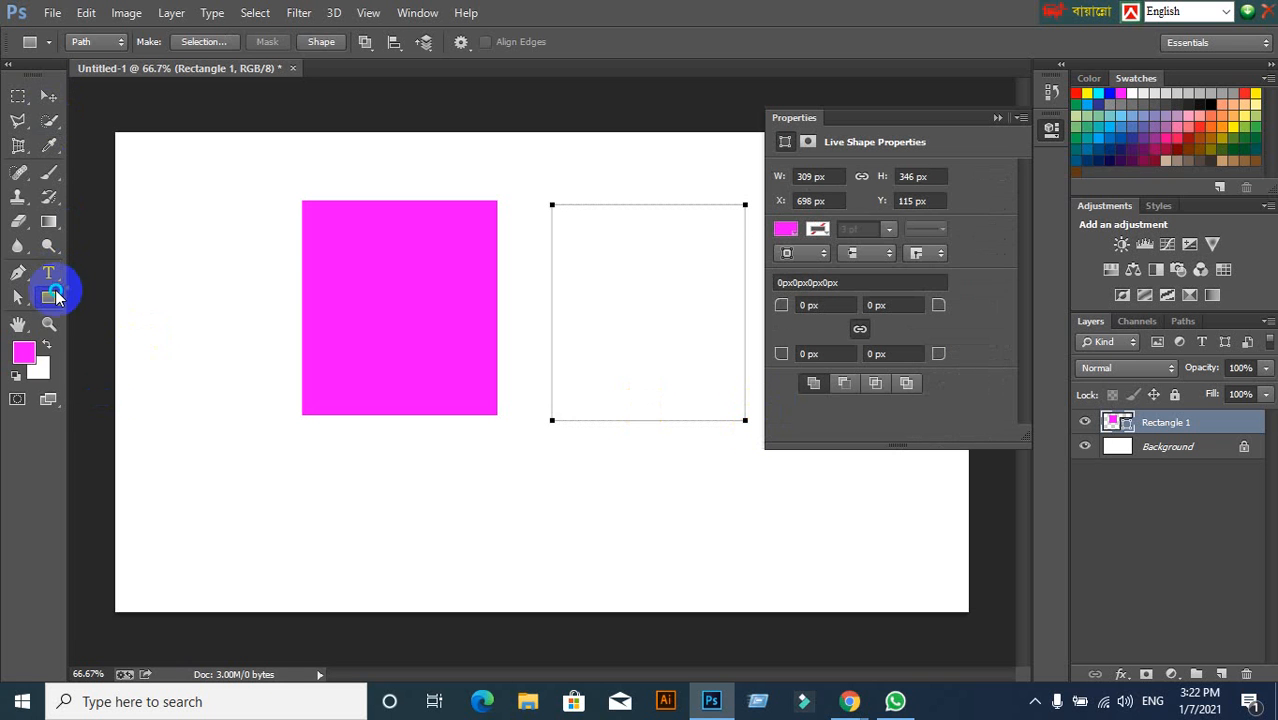
Draw four more magenta rectangles in Shape mode: one at the canvas's left edge, two along the lower half, and a 94 by 148 px one above.
{"action": "right_click", "coordinate": [55, 297]}
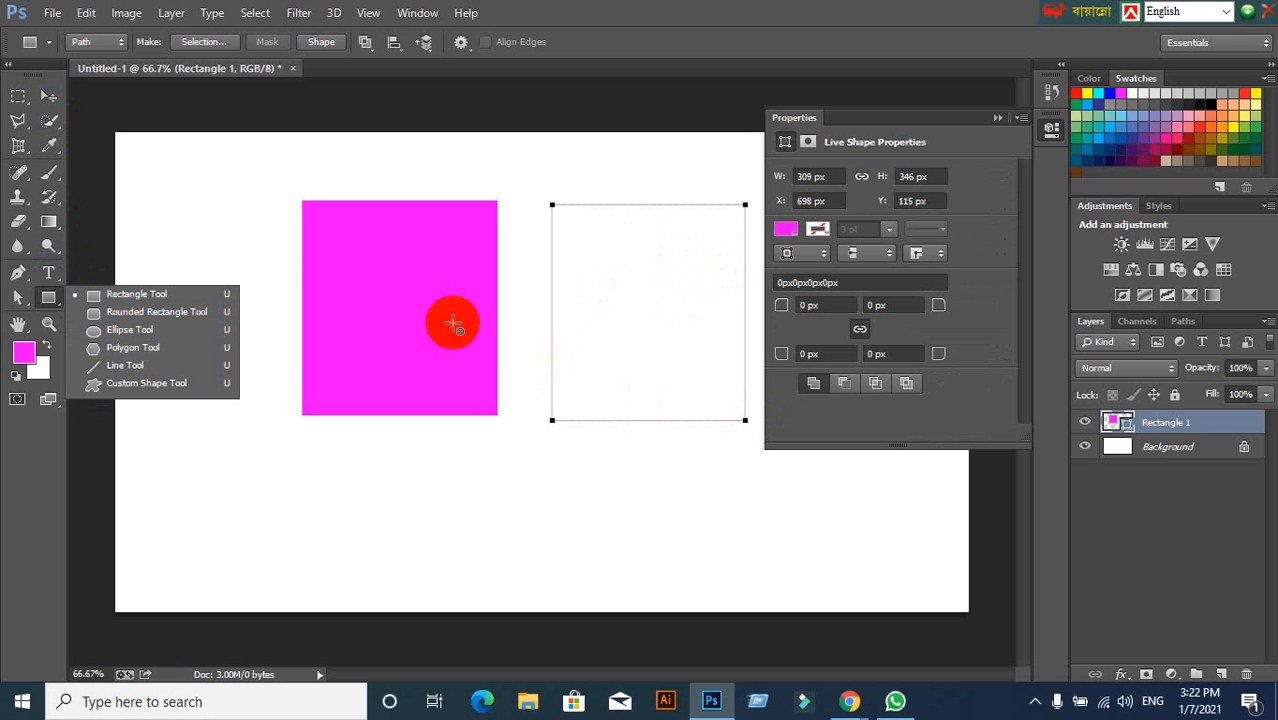
{"action": "left_click", "coordinate": [157, 296]}
{"action": "left_click", "coordinate": [100, 42]}
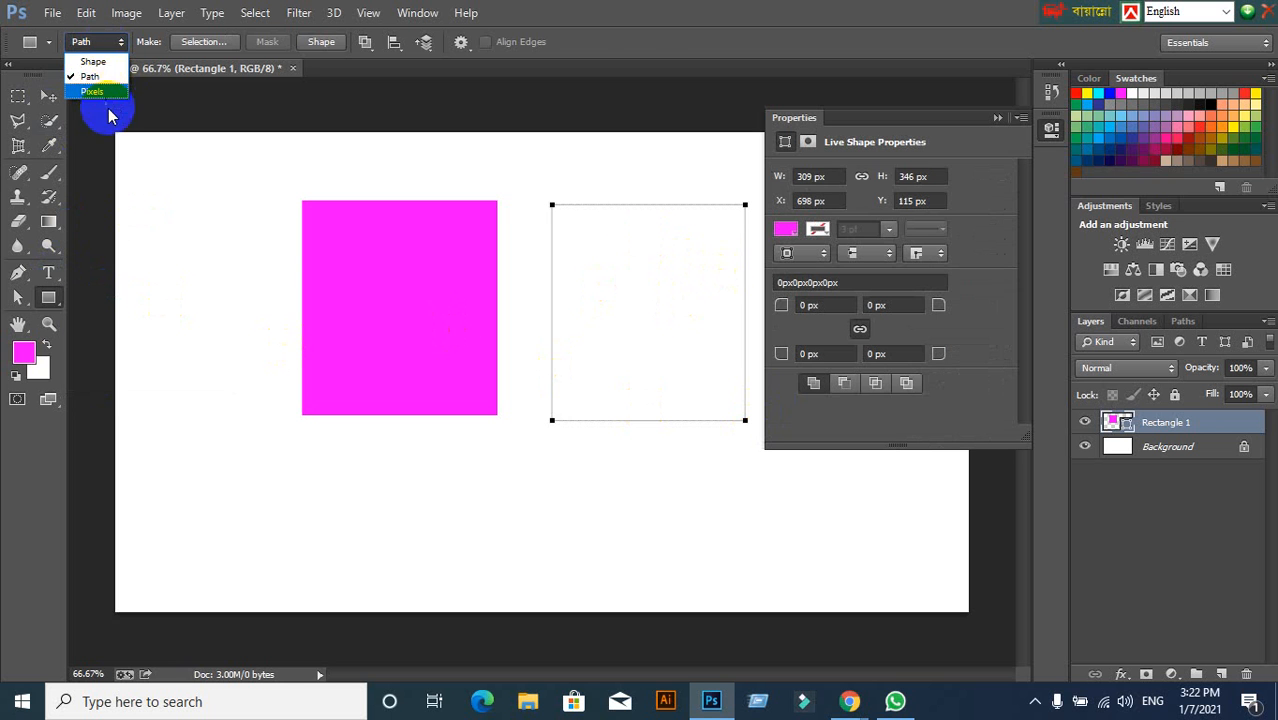
{"action": "left_click", "coordinate": [85, 58]}
{"action": "left_click_drag", "start_coordinate": [131, 177], "coordinate": [279, 384]}
{"action": "left_click_drag", "start_coordinate": [244, 465], "coordinate": [404, 579]}
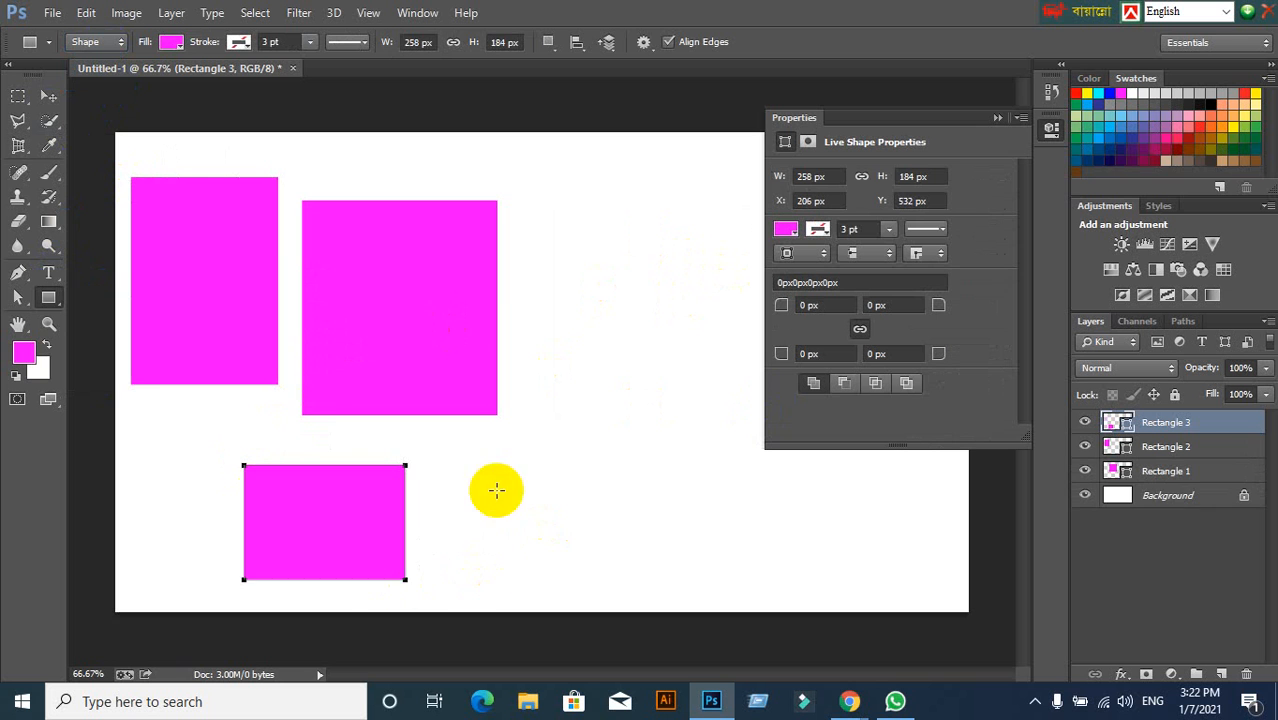
{"action": "left_click_drag", "start_coordinate": [463, 457], "coordinate": [606, 560]}
{"action": "left_click_drag", "start_coordinate": [551, 186], "coordinate": [611, 278]}
Draw a tall rectangular path in the right part of the canvas in Path mode, and collapse the Properties panel.
{"action": "left_click", "coordinate": [110, 40]}
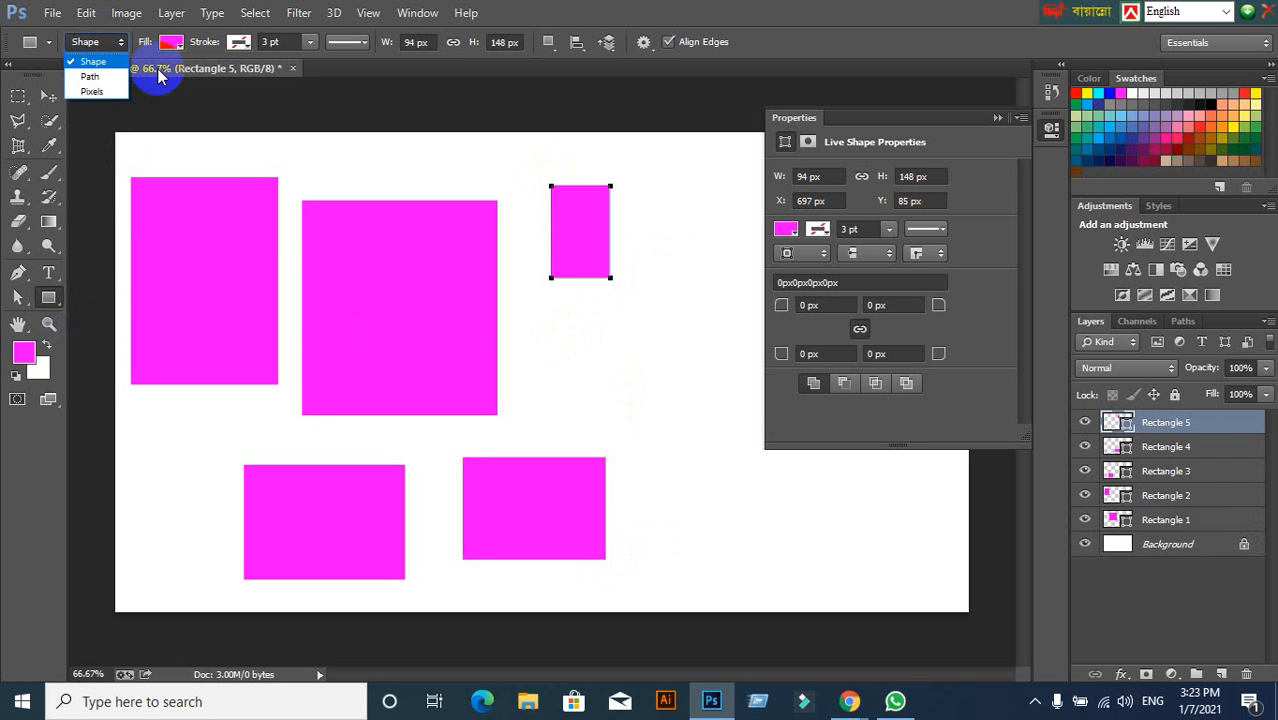
{"action": "left_click", "coordinate": [100, 80]}
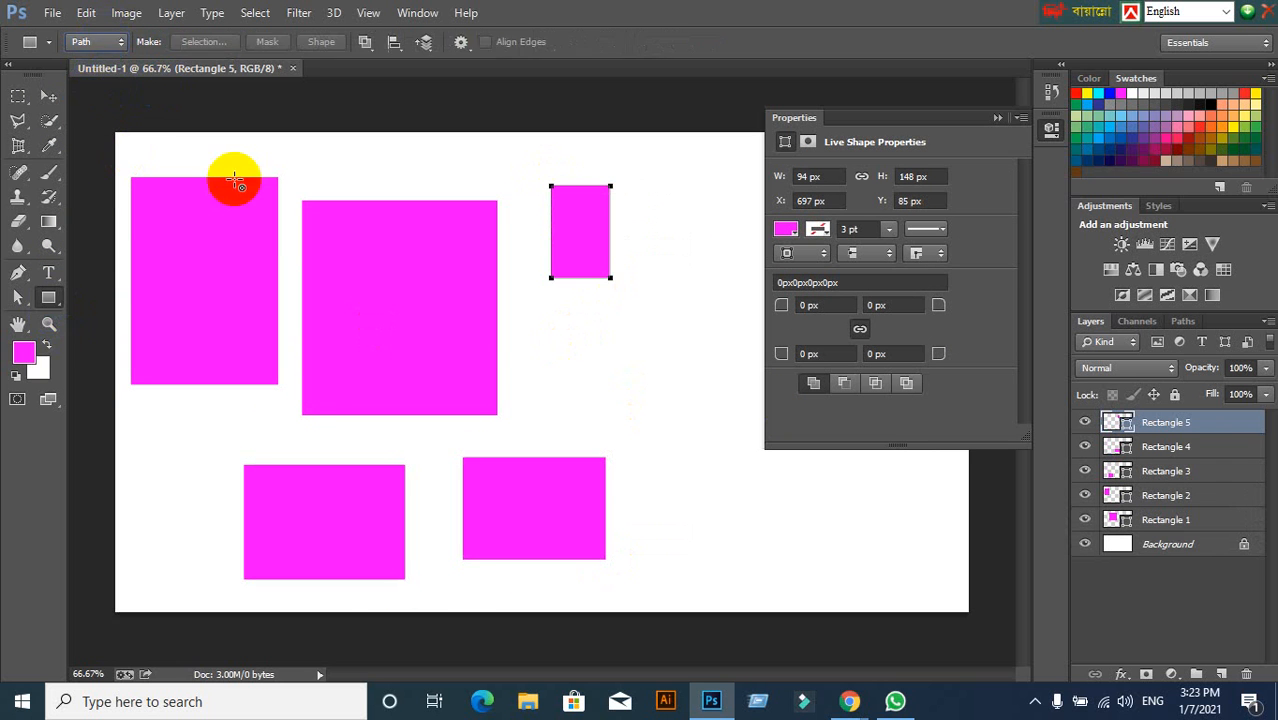
{"action": "left_click", "coordinate": [994, 117]}
{"action": "left_click_drag", "start_coordinate": [697, 196], "coordinate": [846, 393]}
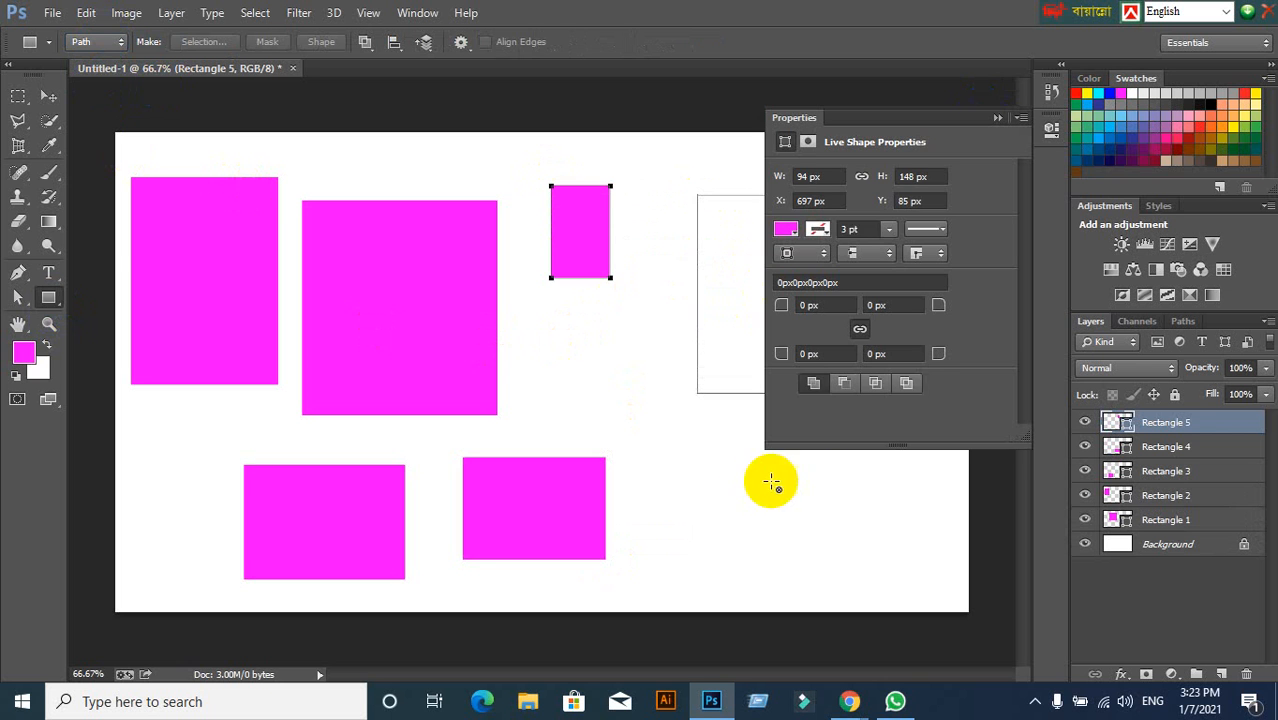
{"action": "left_click", "coordinate": [997, 118]}
{"action": "left_click", "coordinate": [579, 220]}
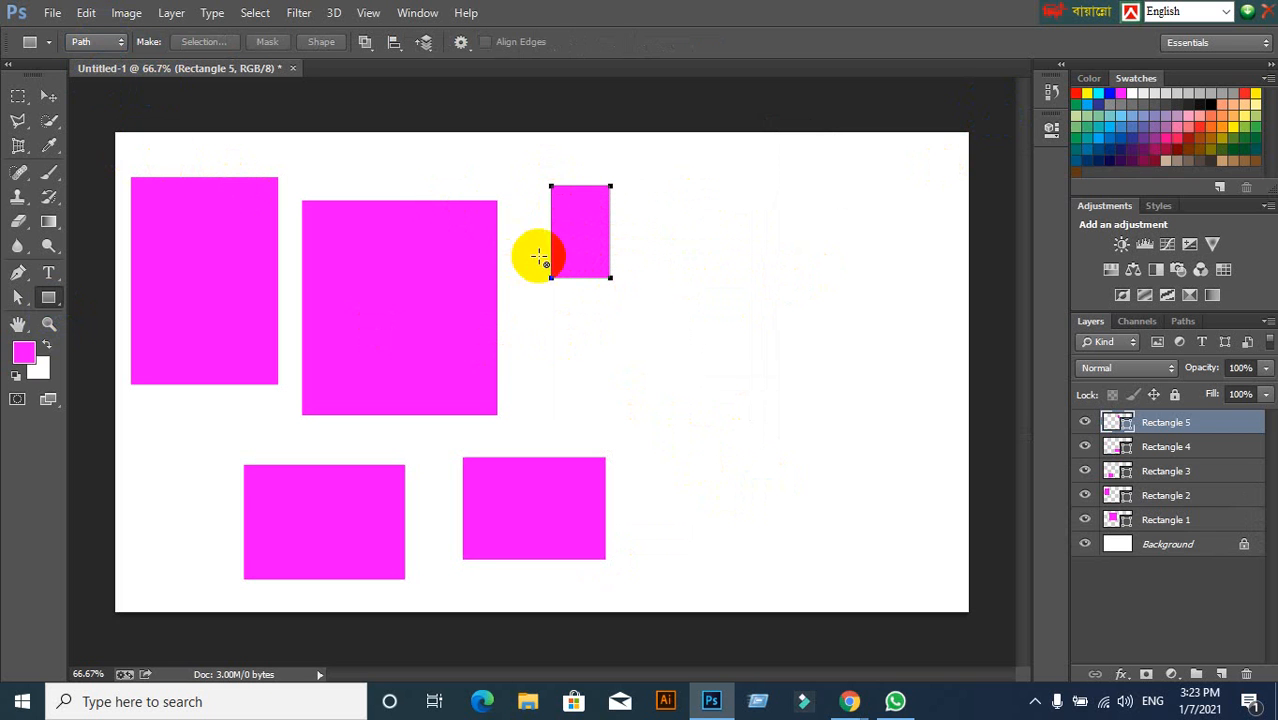
{"action": "left_click_drag", "start_coordinate": [705, 172], "coordinate": [878, 443]}
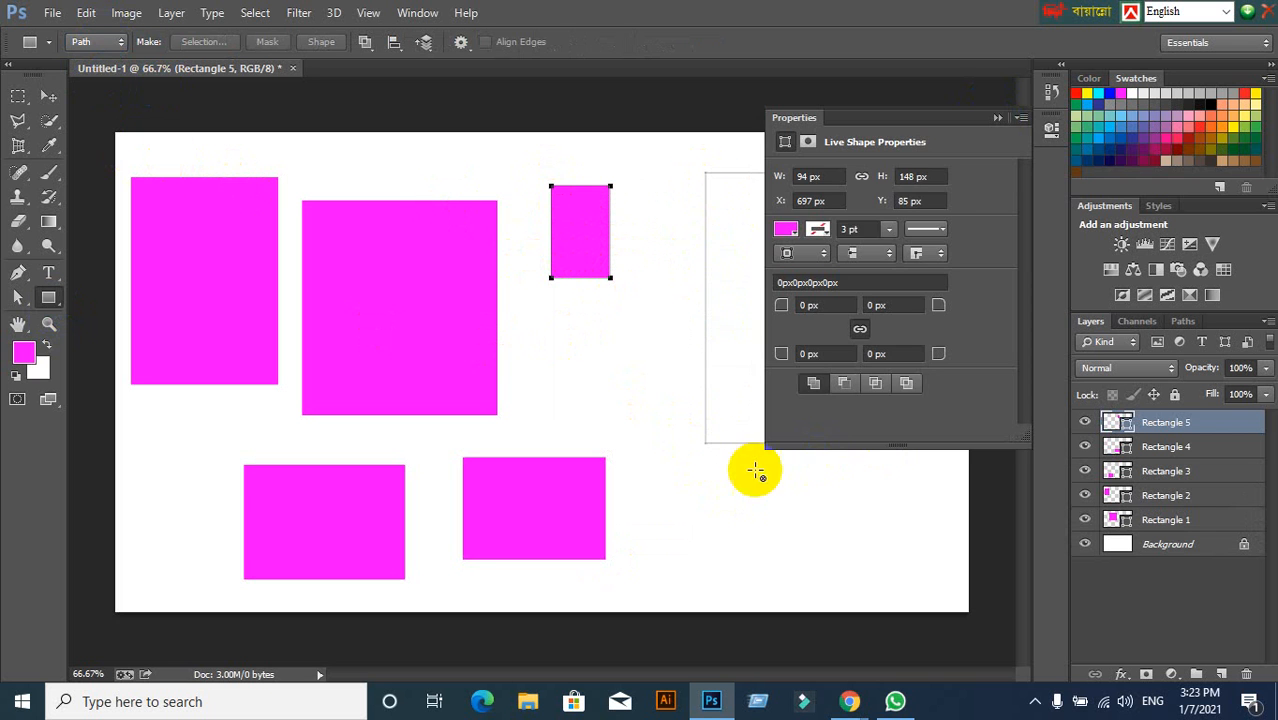
{"action": "left_click", "coordinate": [997, 118]}
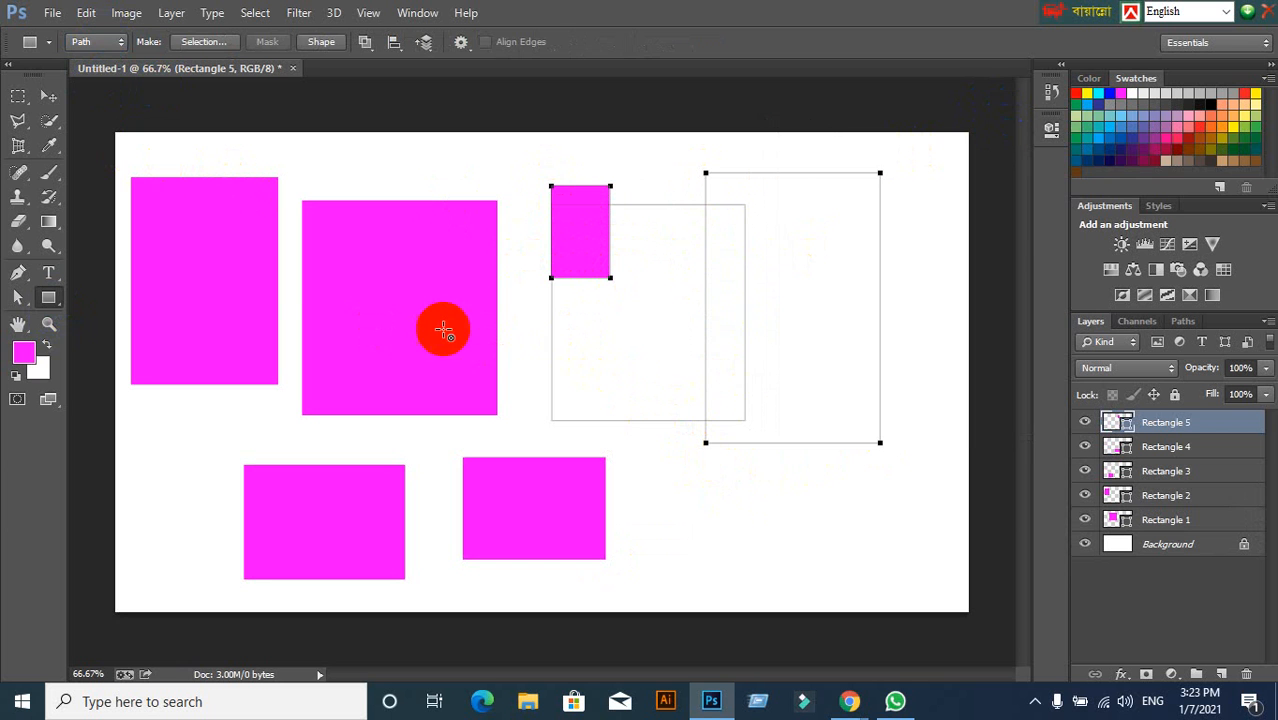
Delete the rectangular paths and the two newest rectangles, Rectangle 4 and Rectangle 5.
{"action": "left_click", "coordinate": [45, 93]}
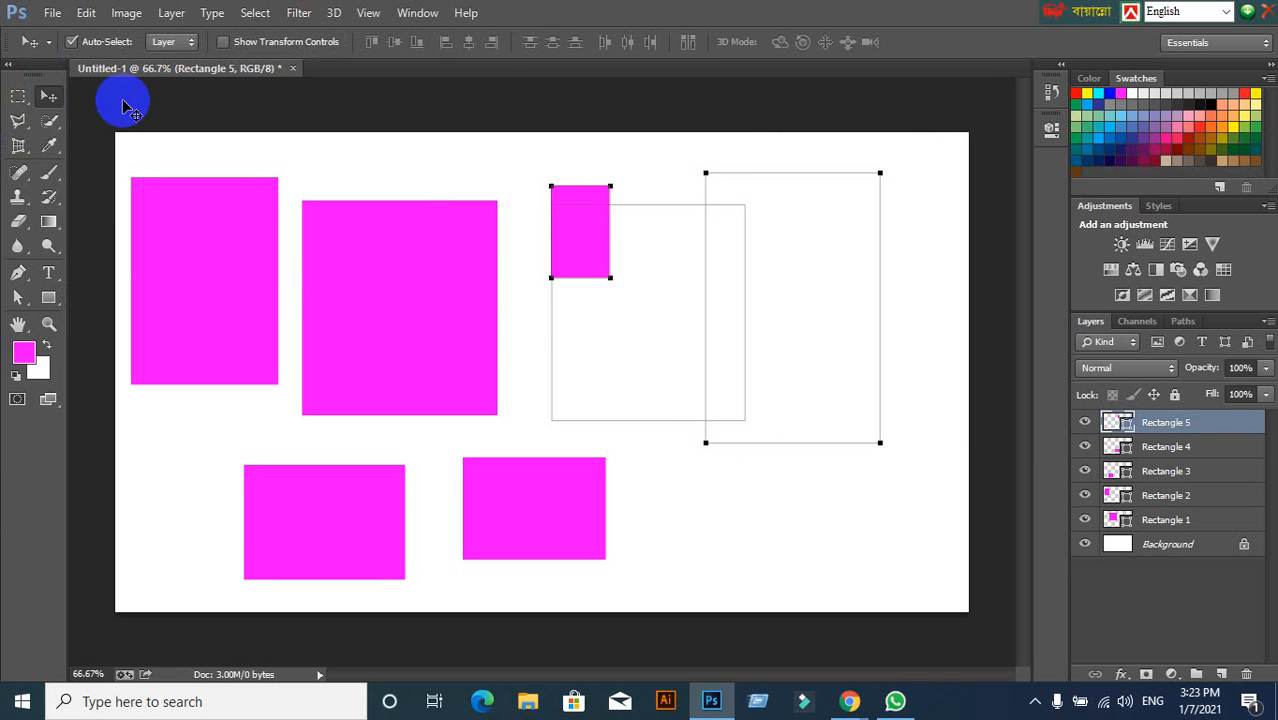
{"action": "left_click", "coordinate": [590, 208]}
{"action": "left_click", "coordinate": [650, 178]}
{"action": "left_click_drag", "start_coordinate": [627, 157], "coordinate": [827, 462]}
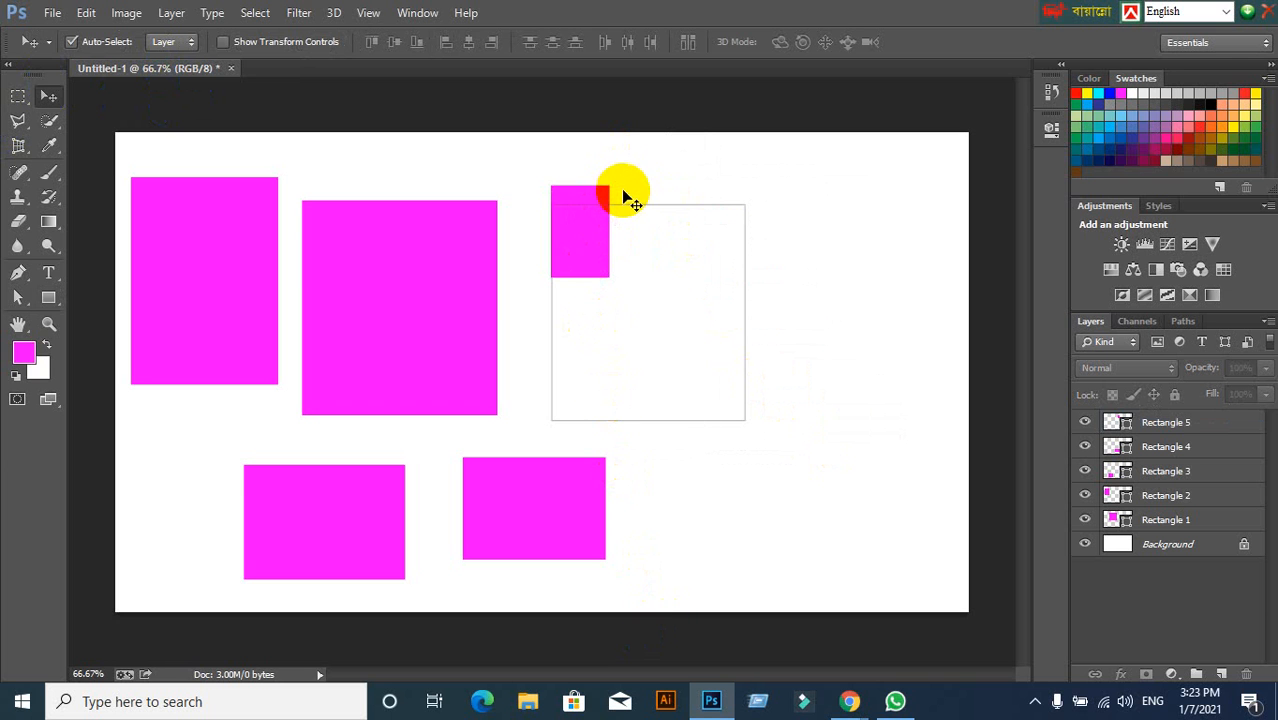
{"action": "left_click_drag", "start_coordinate": [623, 181], "coordinate": [784, 338]}
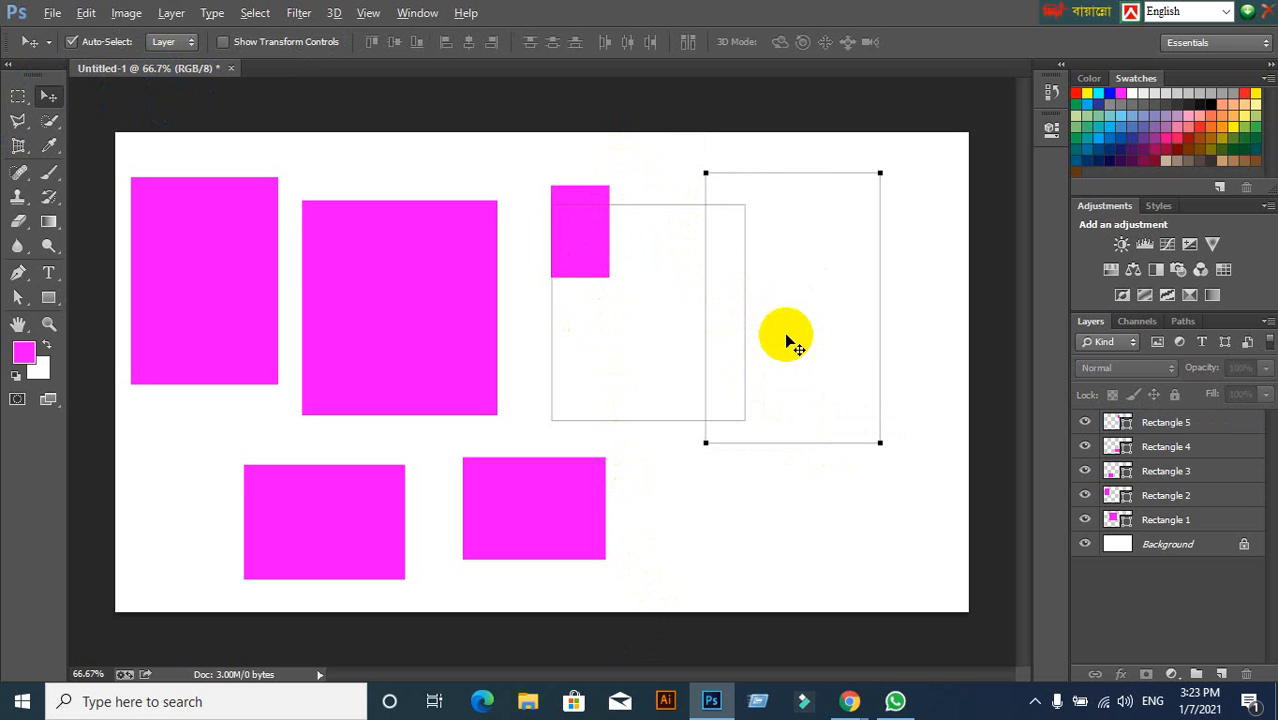
{"action": "key", "text": "Delete"}
{"action": "key", "text": "Delete"}
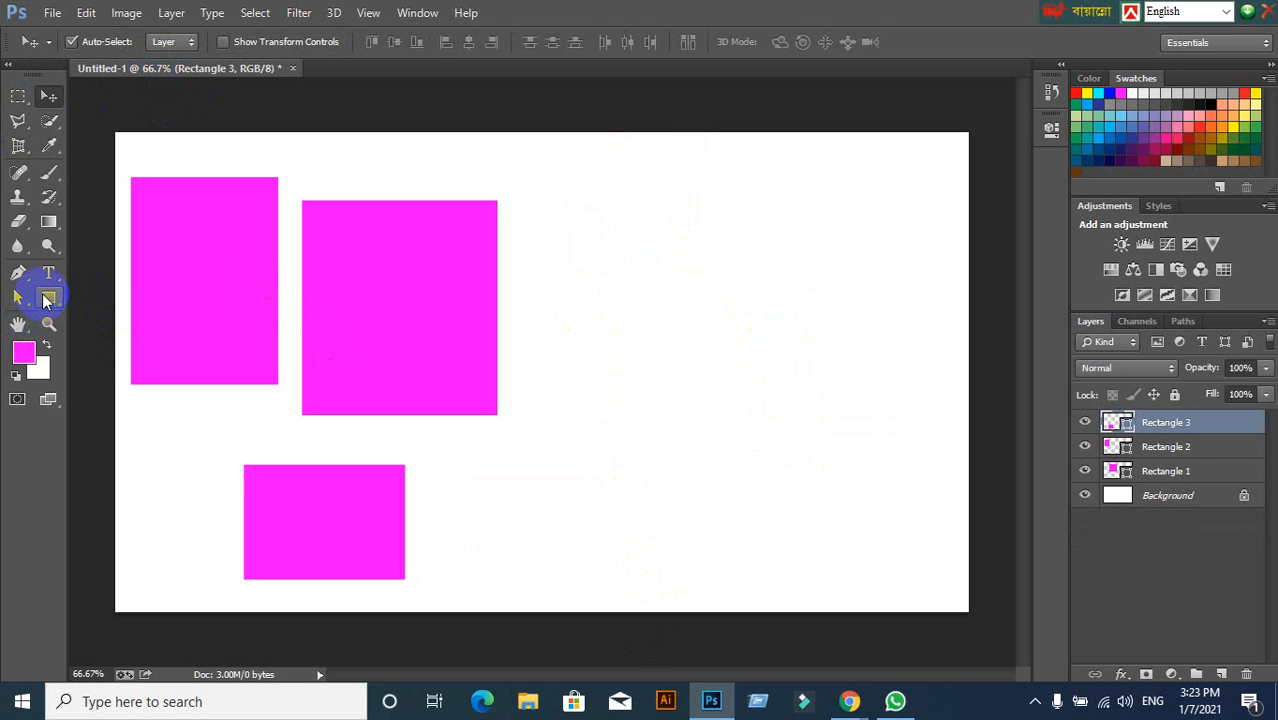
Draw three magenta rectangles in Shape mode: a large one in the upper right, and below it ones about 232 by 139 px and 176 by 141 px.
{"action": "left_click", "coordinate": [49, 297]}
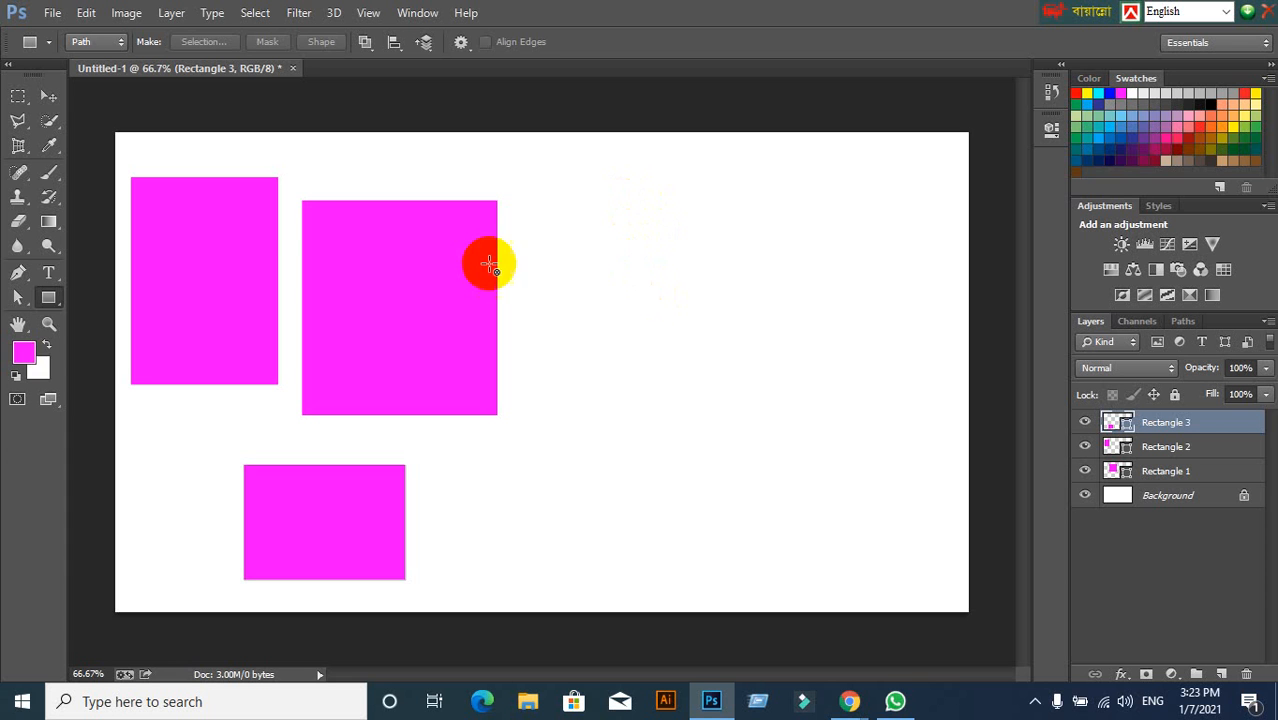
{"action": "right_click", "coordinate": [48, 297]}
{"action": "left_click", "coordinate": [113, 294]}
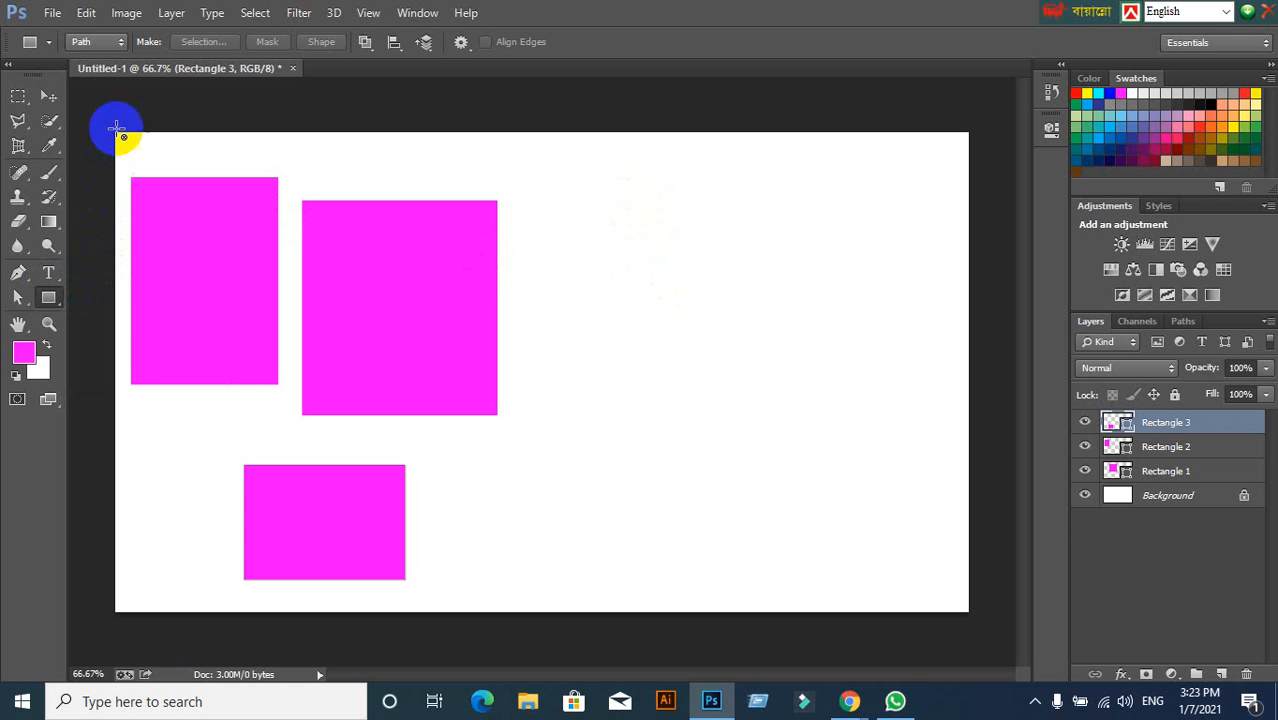
{"action": "left_click", "coordinate": [94, 41]}
{"action": "left_click", "coordinate": [94, 25]}
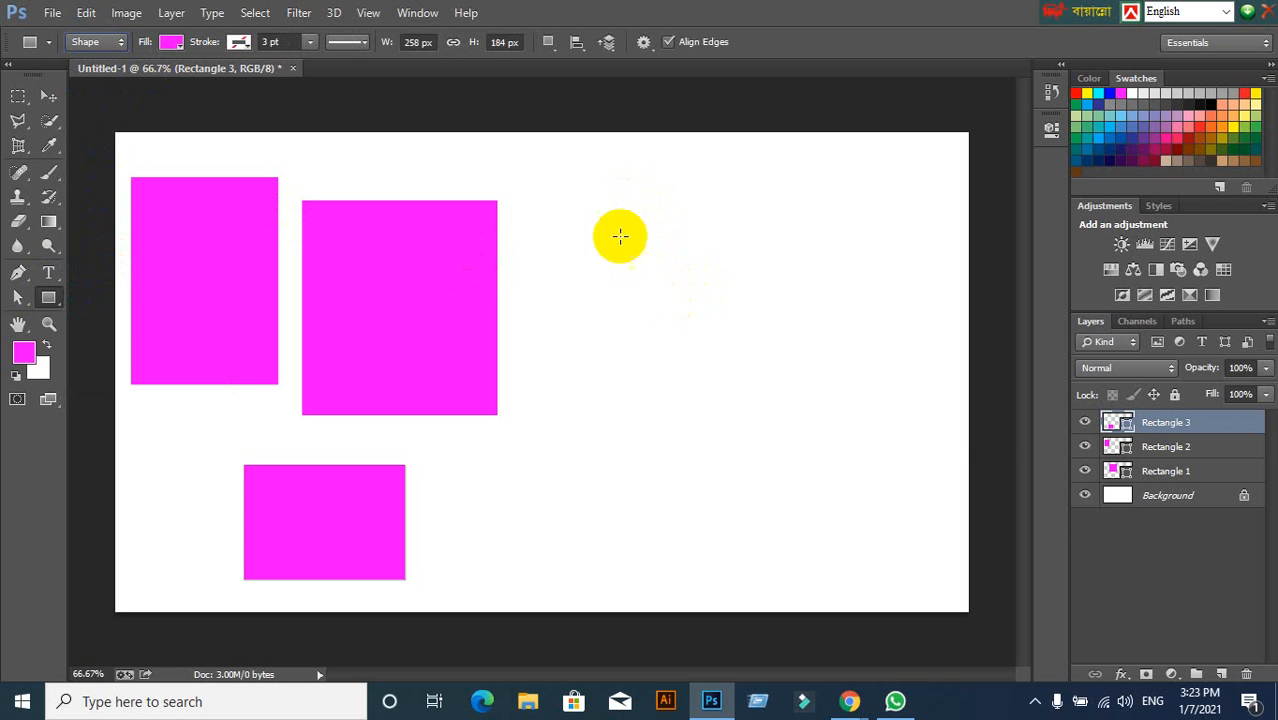
{"action": "left_click_drag", "start_coordinate": [588, 188], "coordinate": [789, 409]}
{"action": "left_click_drag", "start_coordinate": [521, 455], "coordinate": [669, 542]}
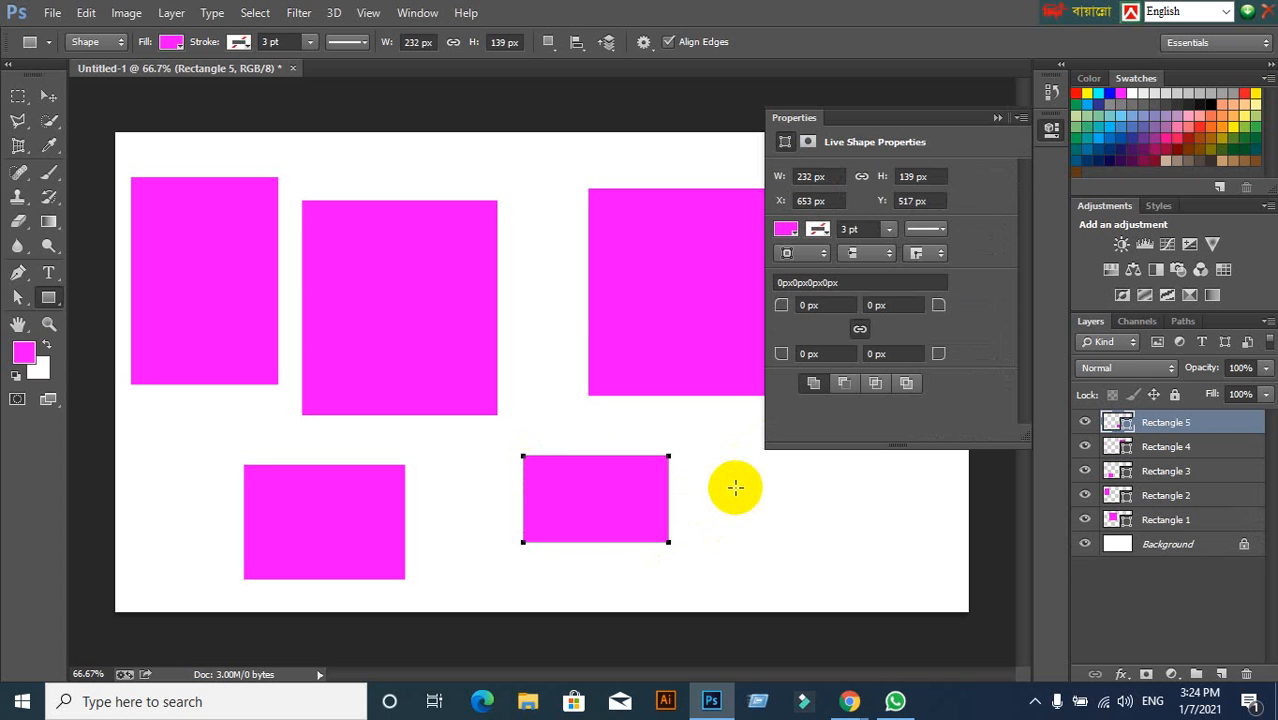
{"action": "left_click_drag", "start_coordinate": [728, 479], "coordinate": [839, 567]}
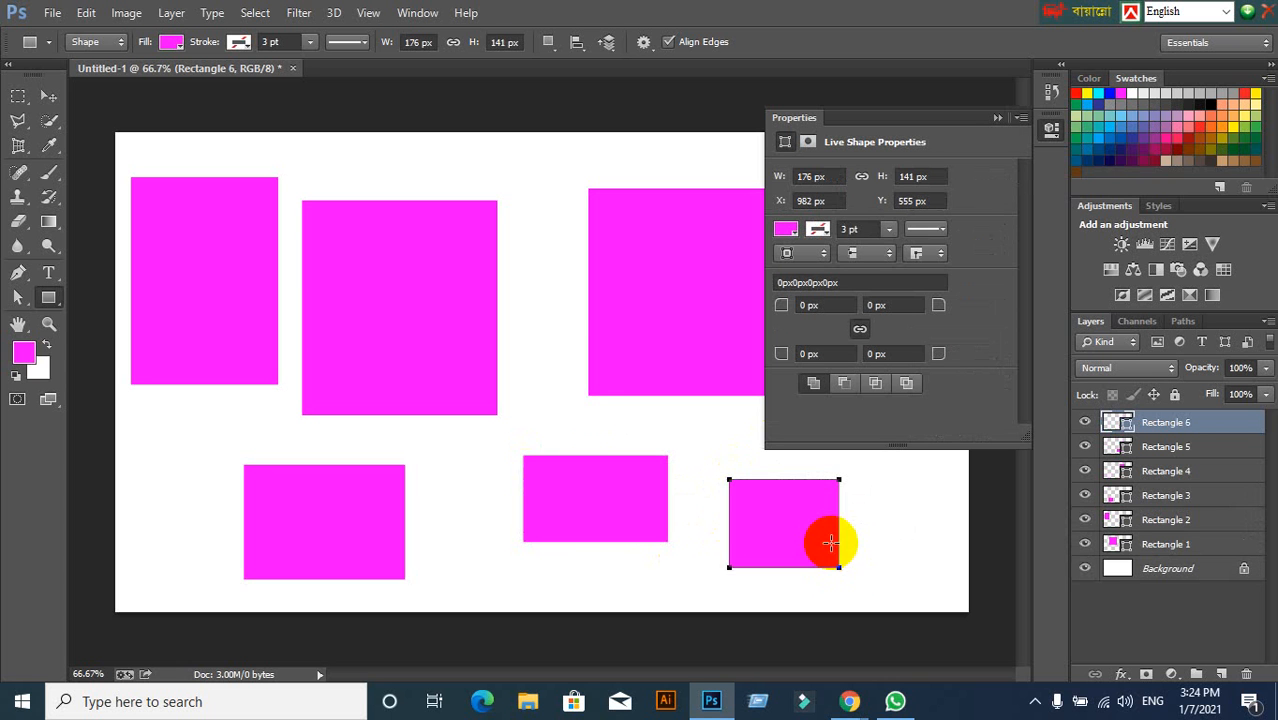
Draw two more tall magenta rectangles in Shape mode, 85 by 284 px and 157 by 273 px, and collapse the Properties panel.
{"action": "left_click_drag", "start_coordinate": [515, 149], "coordinate": [570, 326]}
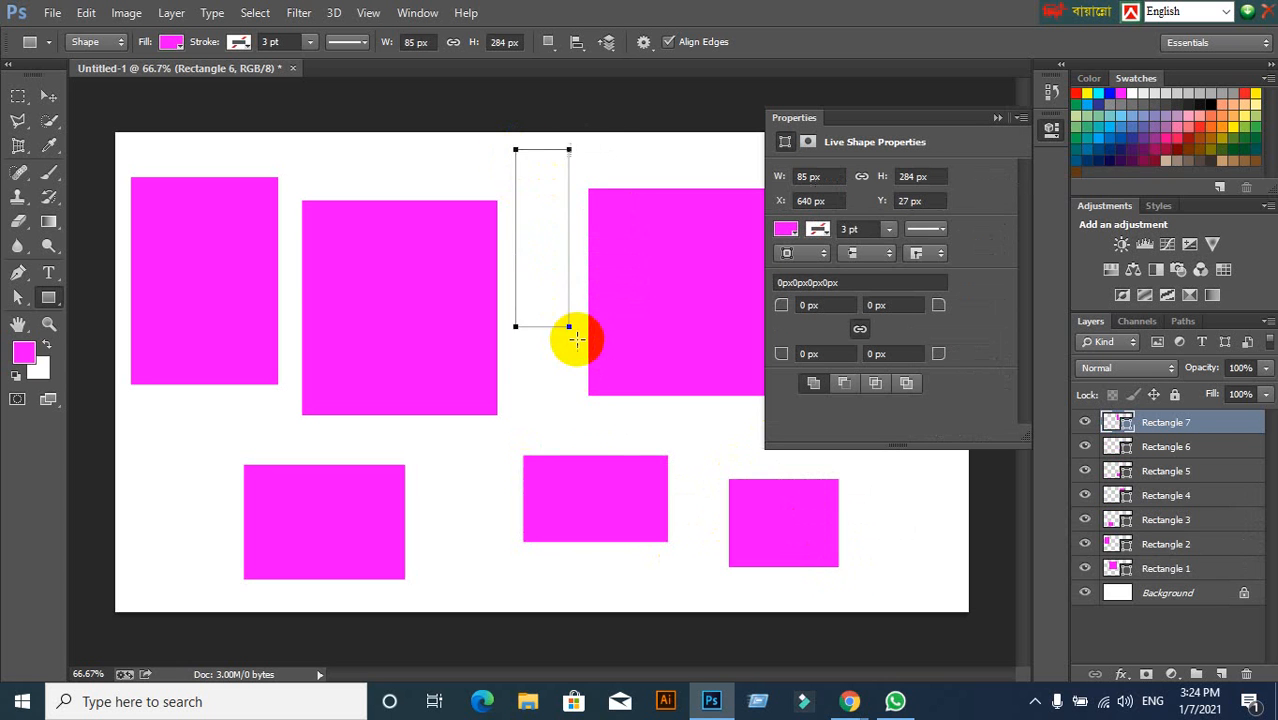
{"action": "left_click_drag", "start_coordinate": [302, 155], "coordinate": [401, 326]}
{"action": "left_click", "coordinate": [995, 119]}
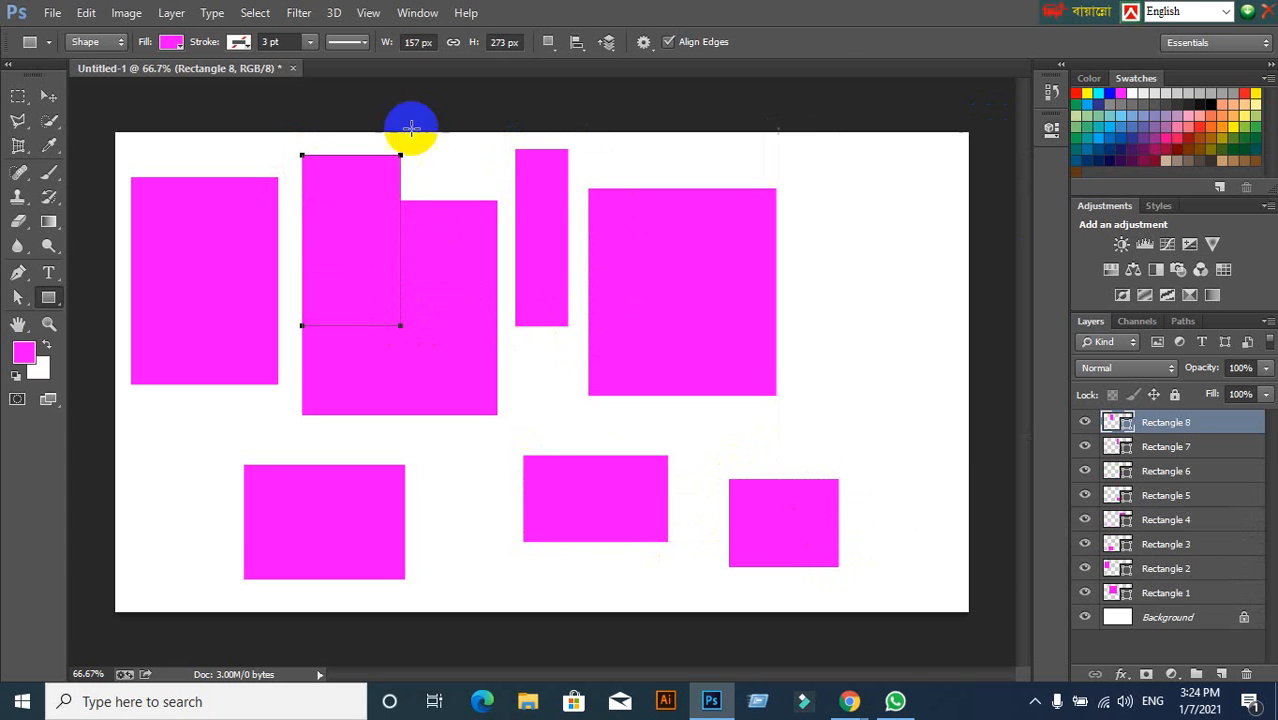
Select all the magenta rectangles on the canvas with the Move tool and delete them.
{"action": "left_click", "coordinate": [48, 95]}
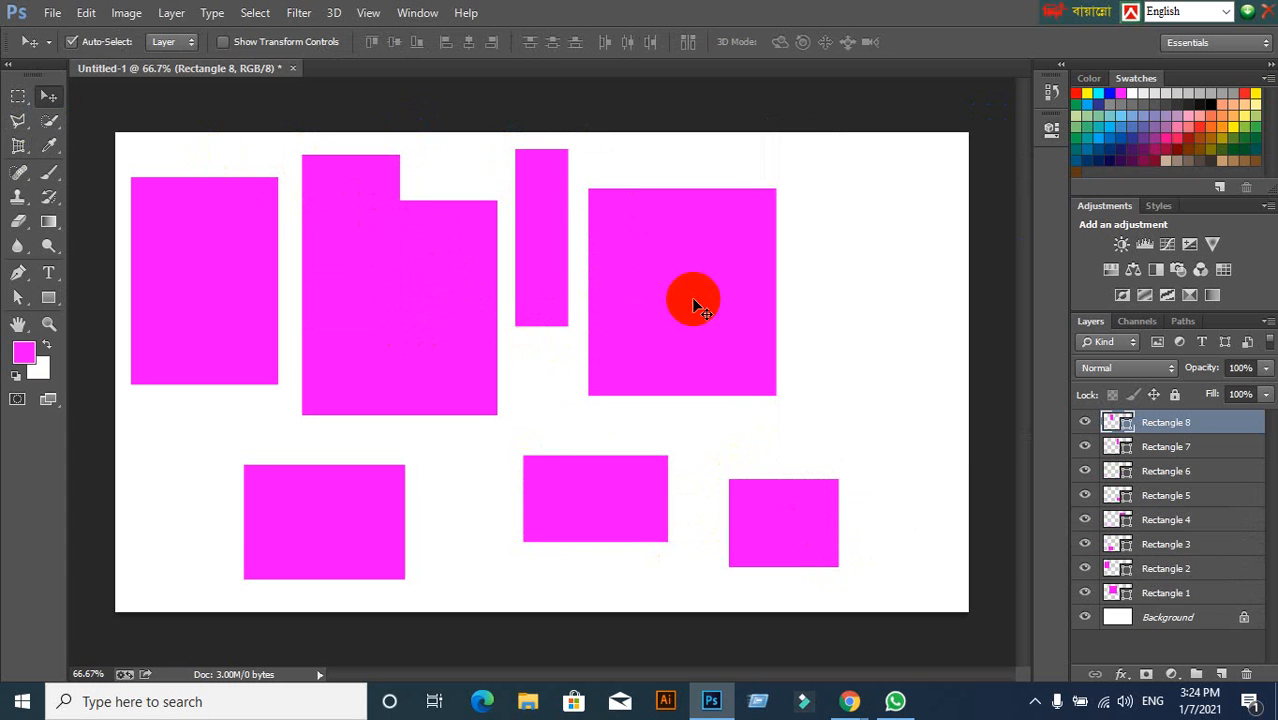
{"action": "left_click_drag", "start_coordinate": [693, 300], "coordinate": [602, 312]}
{"action": "left_click_drag", "start_coordinate": [123, 129], "coordinate": [890, 626]}
{"action": "key", "text": "Delete"}
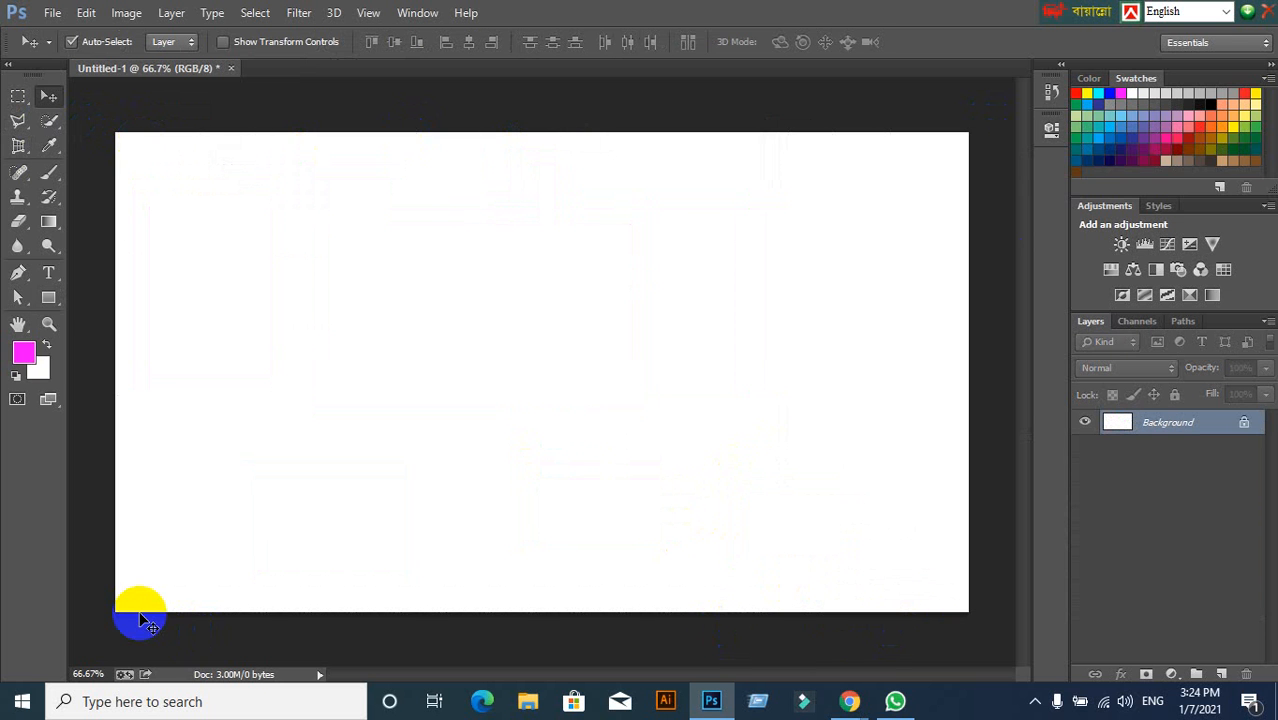
Draw a rectangular path about 484 by 536 px in the middle of the canvas in Path mode, and check its Work Path entry.
{"action": "left_click", "coordinate": [48, 297]}
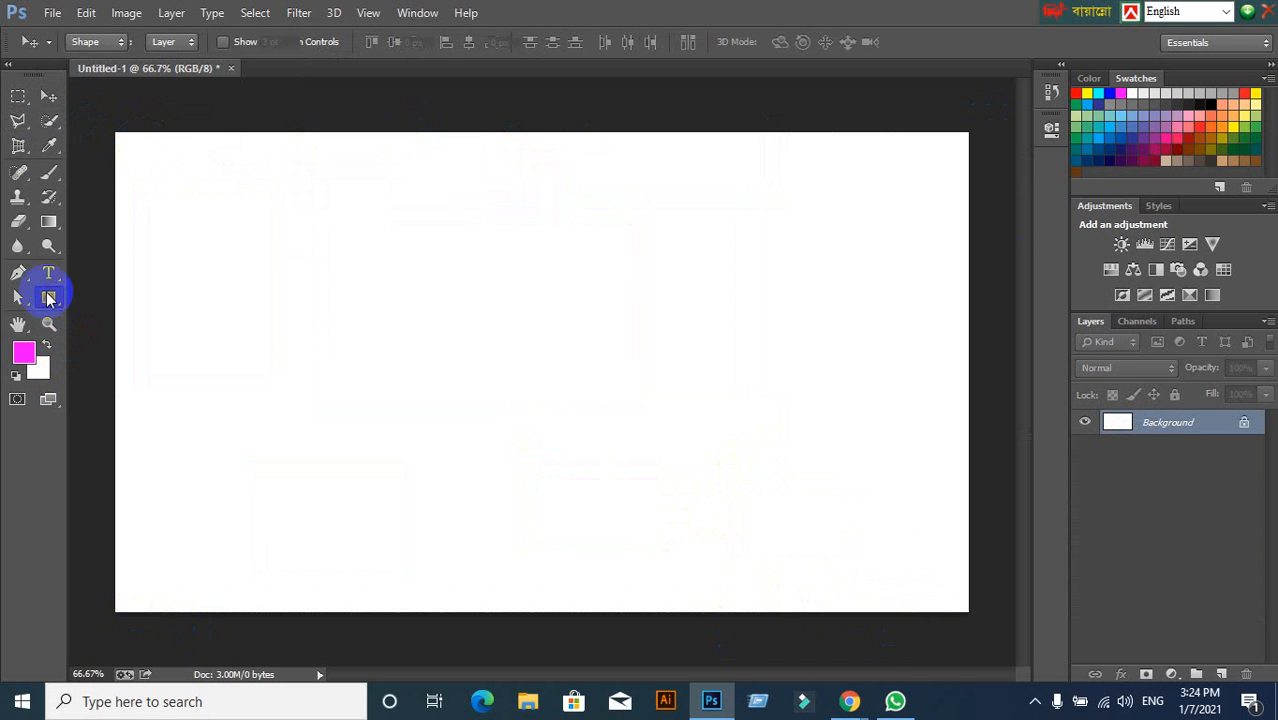
{"action": "left_click", "coordinate": [110, 46]}
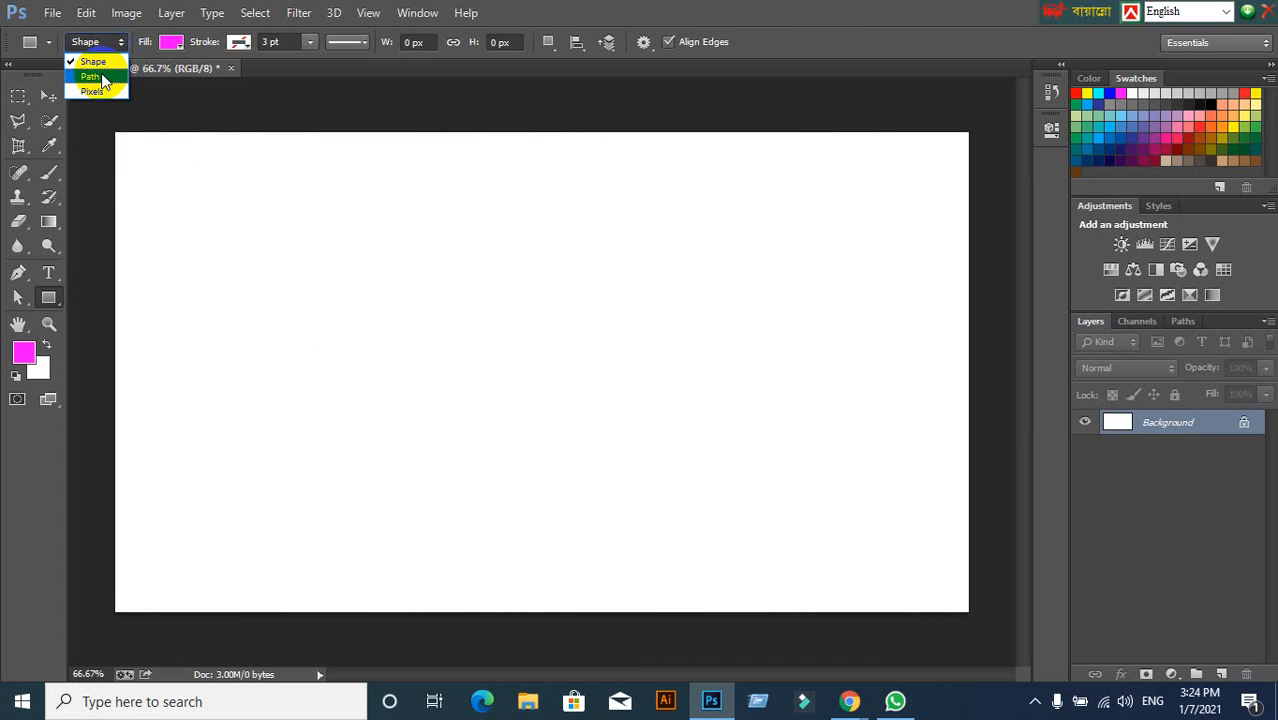
{"action": "left_click", "coordinate": [104, 78]}
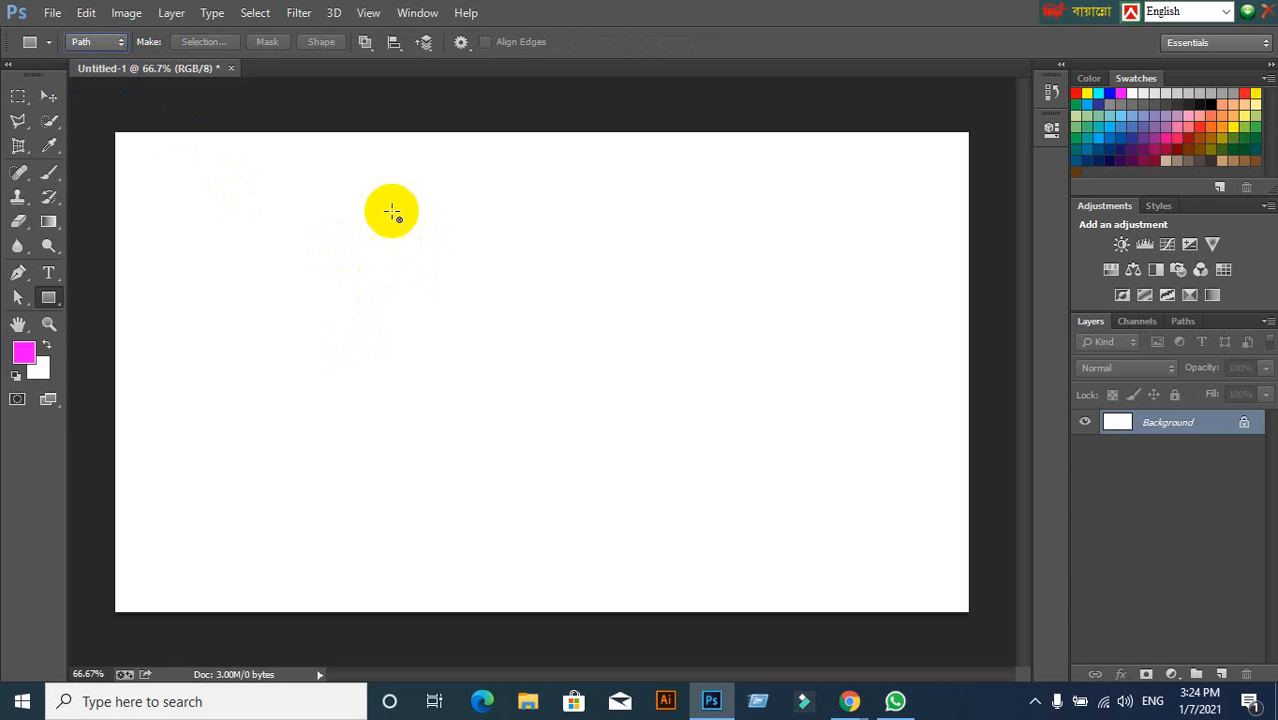
{"action": "left_click_drag", "start_coordinate": [366, 165], "coordinate": [668, 500]}
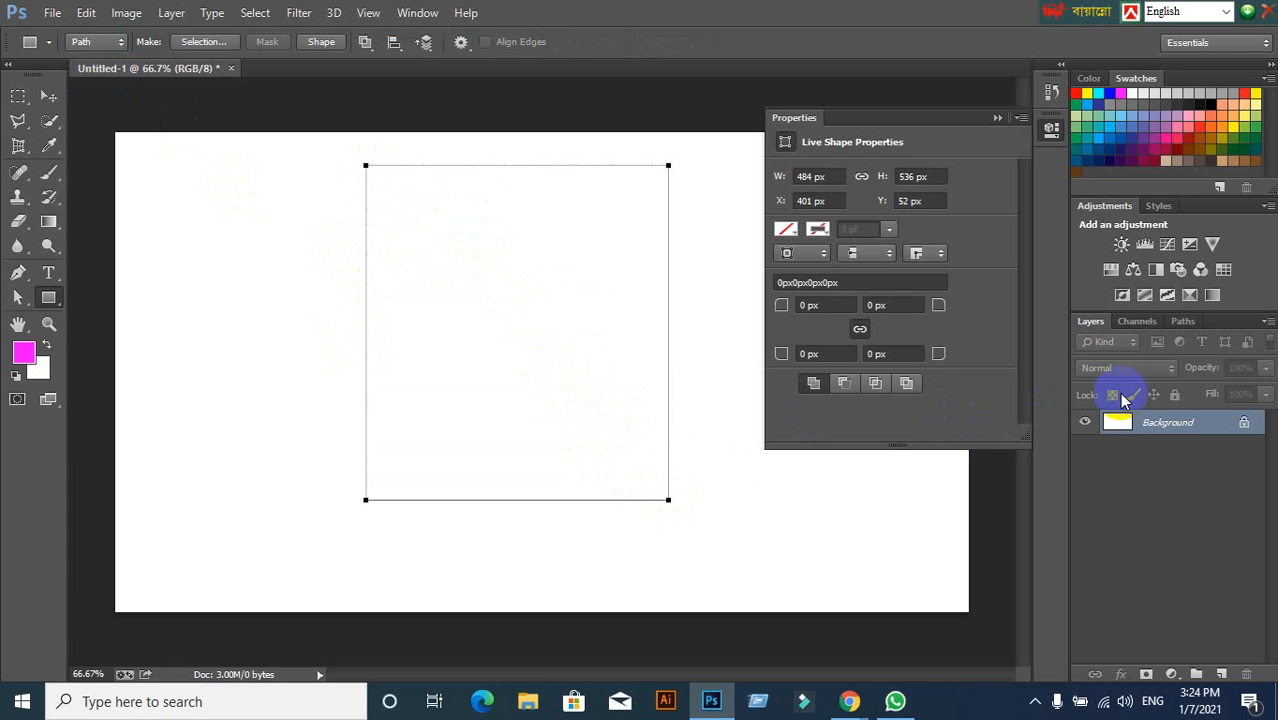
{"action": "left_click", "coordinate": [1182, 322]}
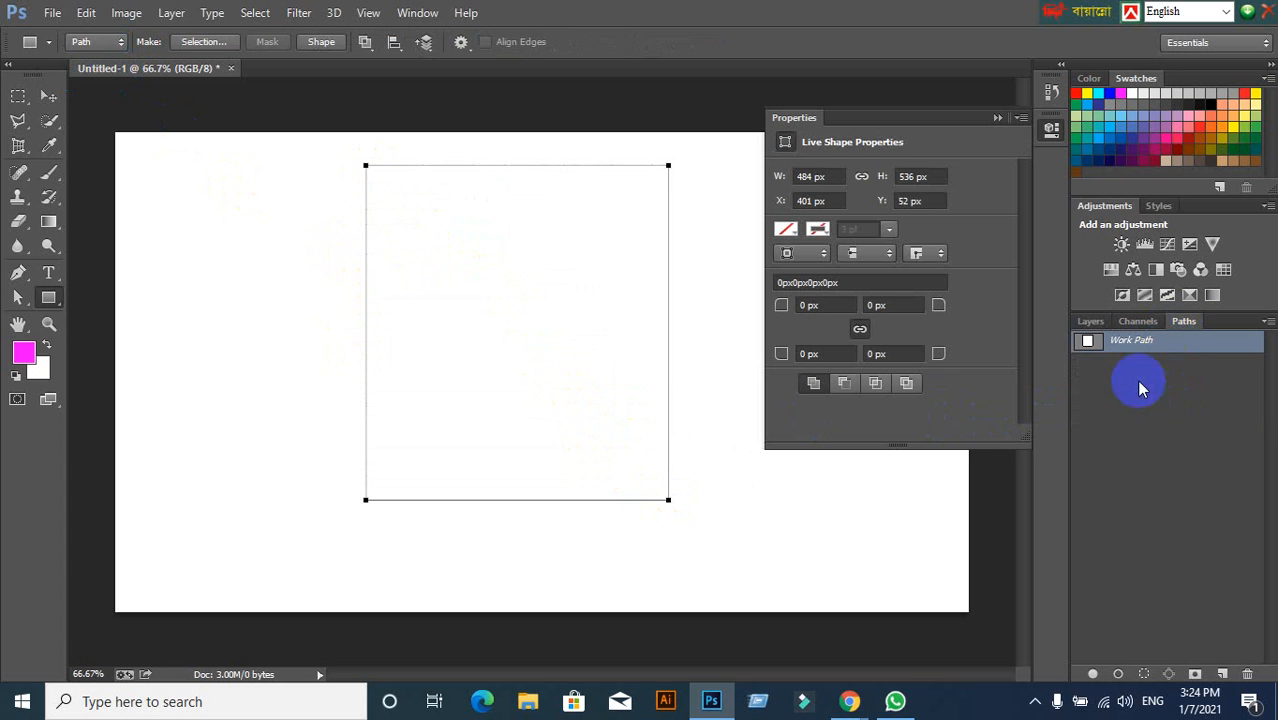
{"action": "left_click", "coordinate": [1090, 322]}
Save the document to the Desktop as a JPEG named Untitled-1 with quality 12 (Maximum).
{"action": "left_click", "coordinate": [55, 14]}
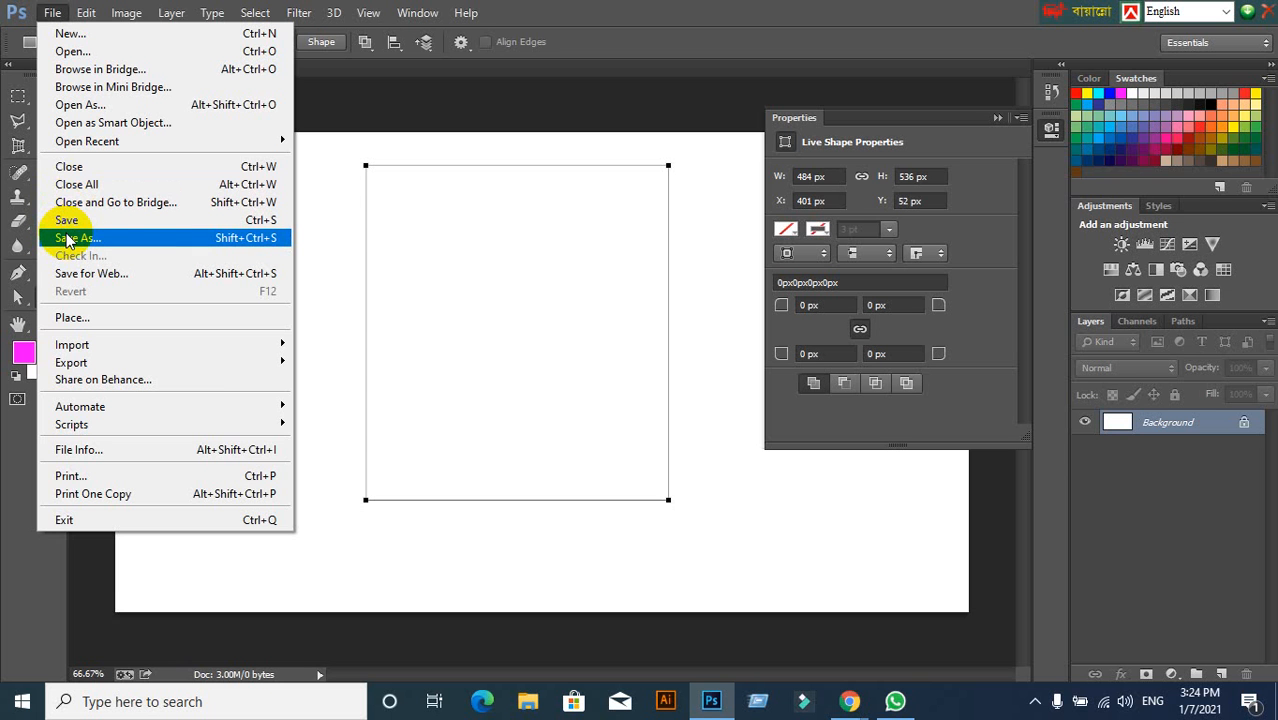
{"action": "left_click", "coordinate": [101, 244]}
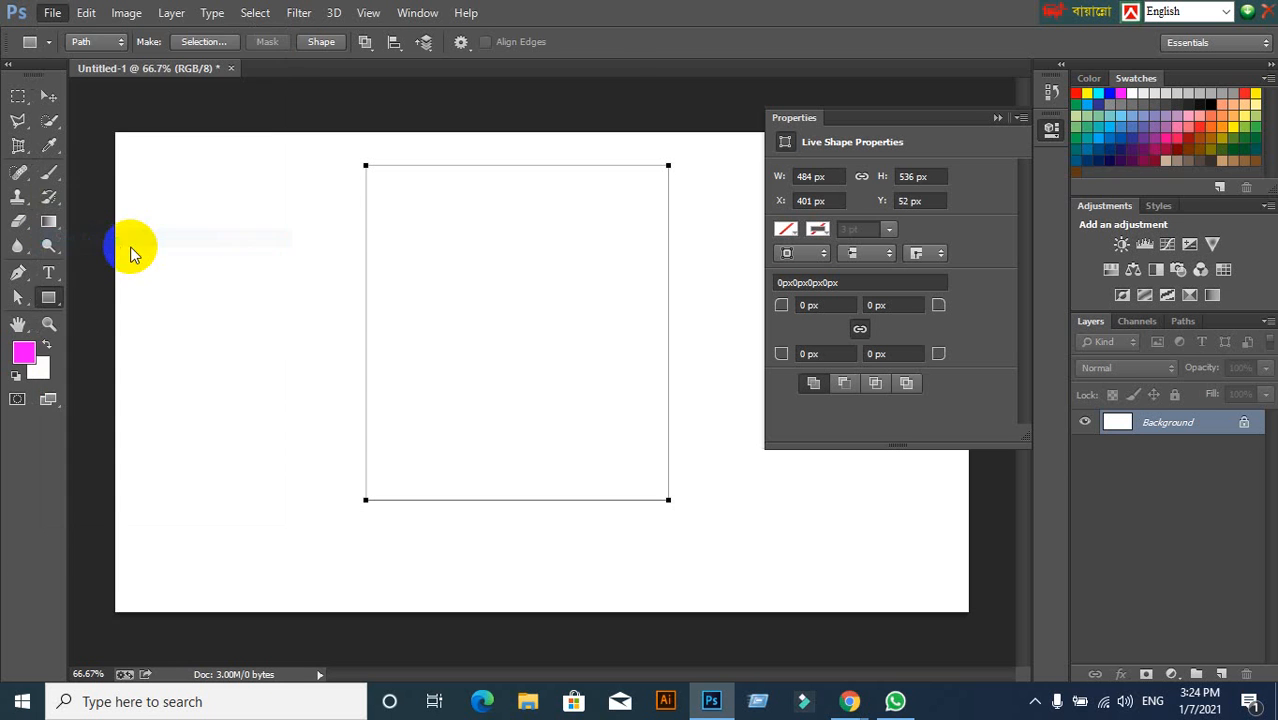
{"action": "left_click", "coordinate": [448, 386]}
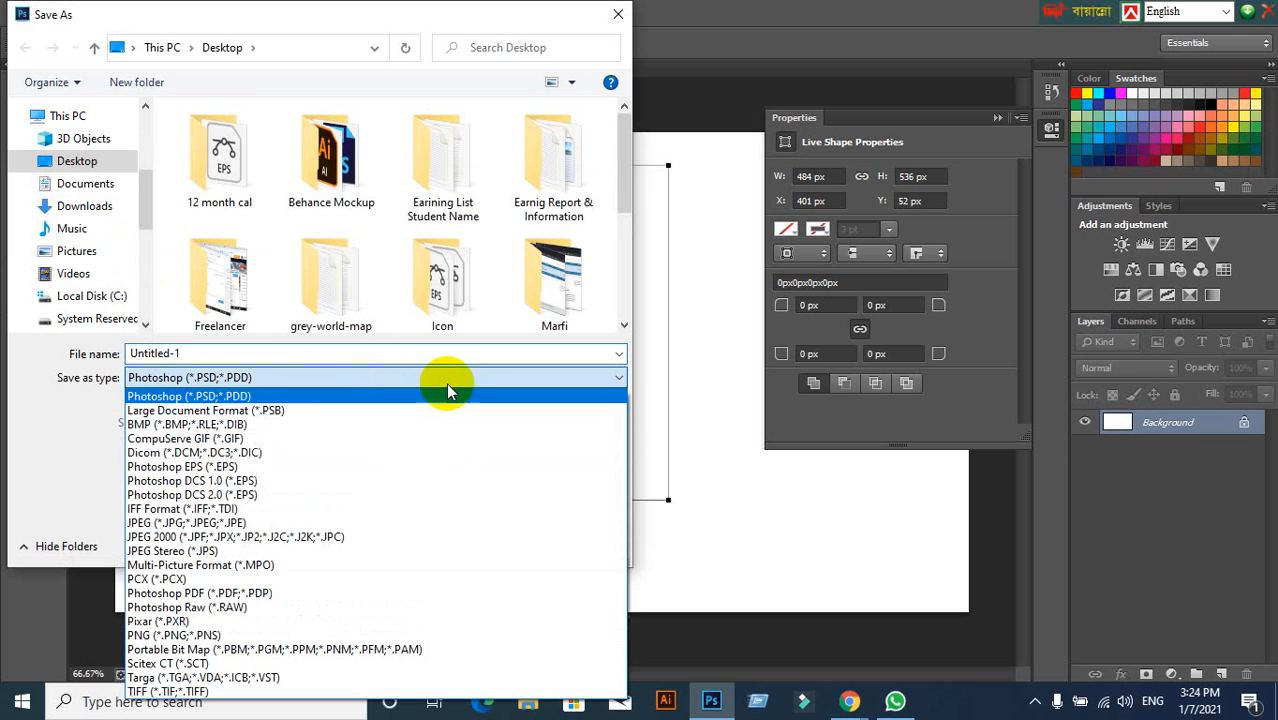
{"action": "left_click", "coordinate": [181, 526]}
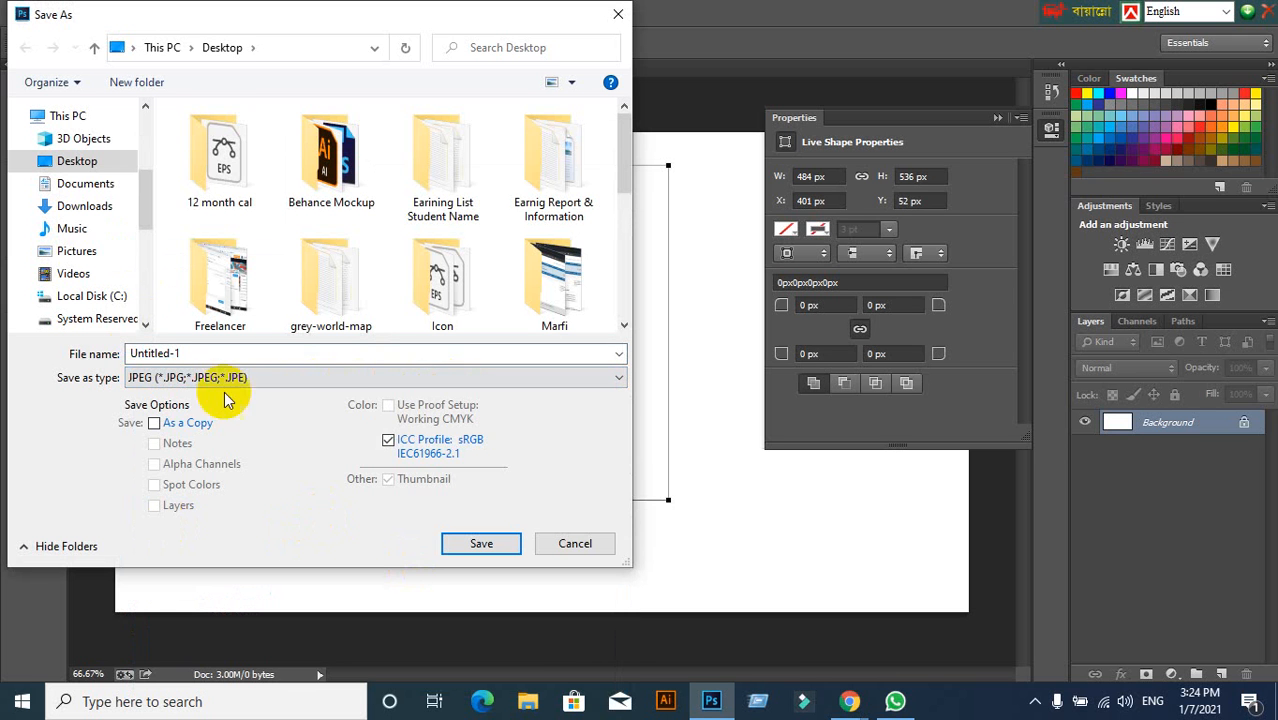
{"action": "left_click", "coordinate": [471, 543]}
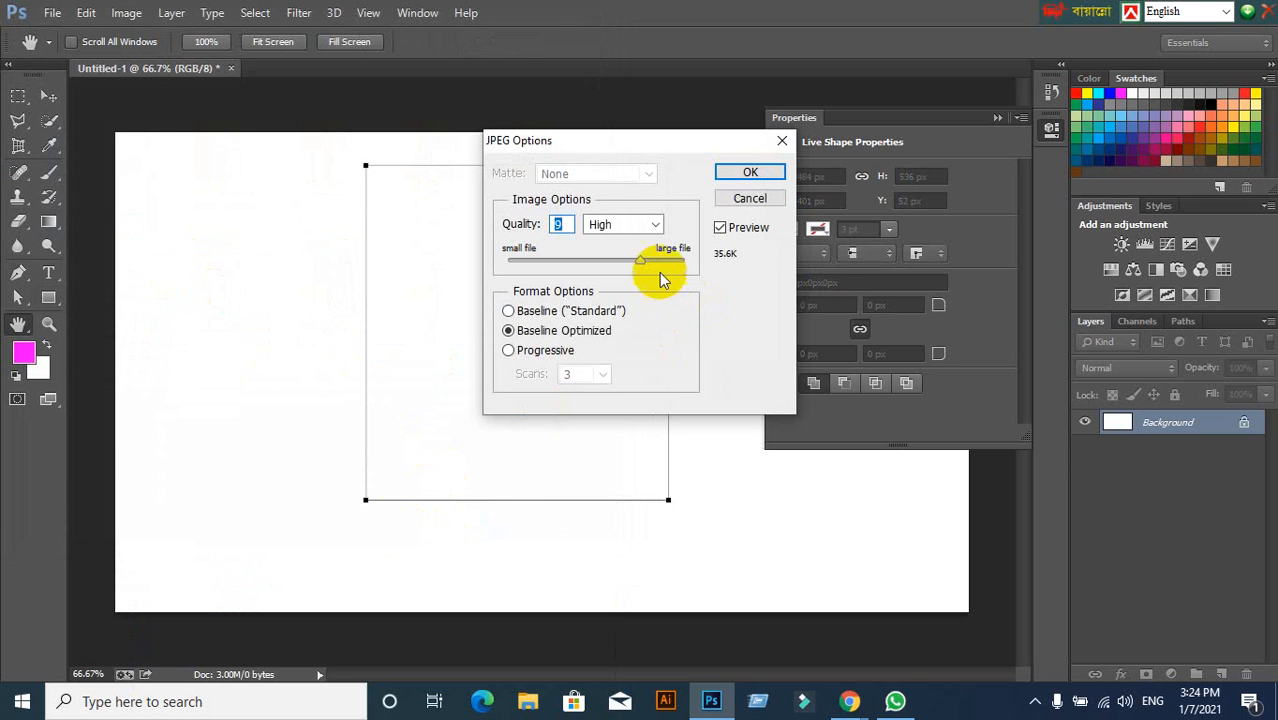
{"action": "left_click_drag", "start_coordinate": [646, 262], "coordinate": [682, 262]}
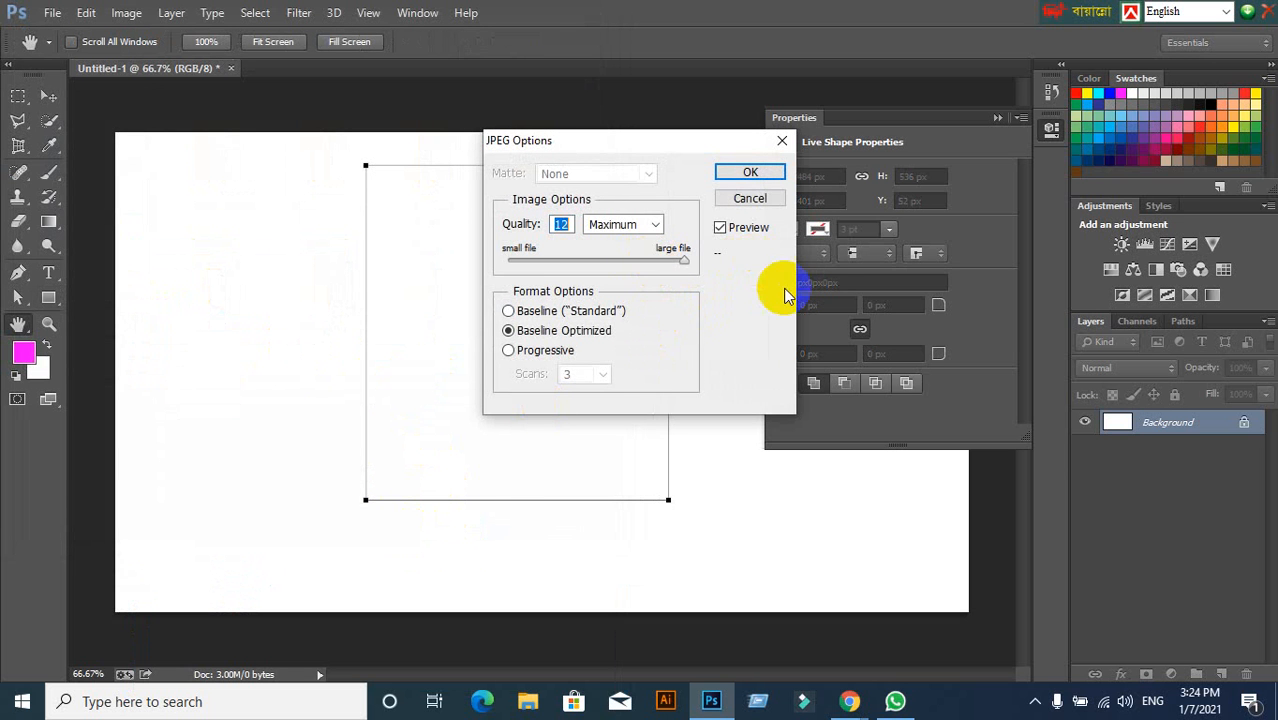
{"action": "left_click", "coordinate": [752, 172]}
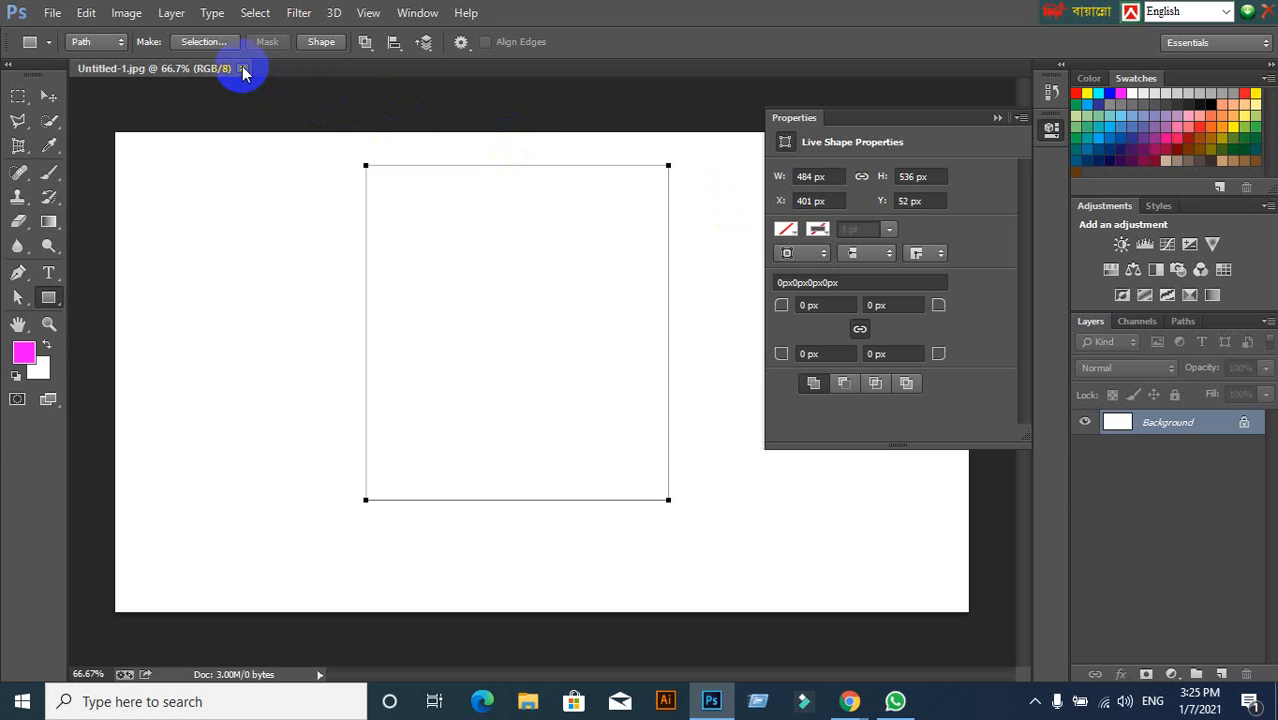
Close the document and reopen the saved Untitled-1 JPEG from the desktop in Photoshop.
{"action": "left_click", "coordinate": [243, 72]}
{"action": "left_click_drag", "start_coordinate": [1049, 11], "coordinate": [784, 12]}
{"action": "left_click", "coordinate": [1193, 10]}
{"action": "left_click", "coordinate": [1162, 12]}
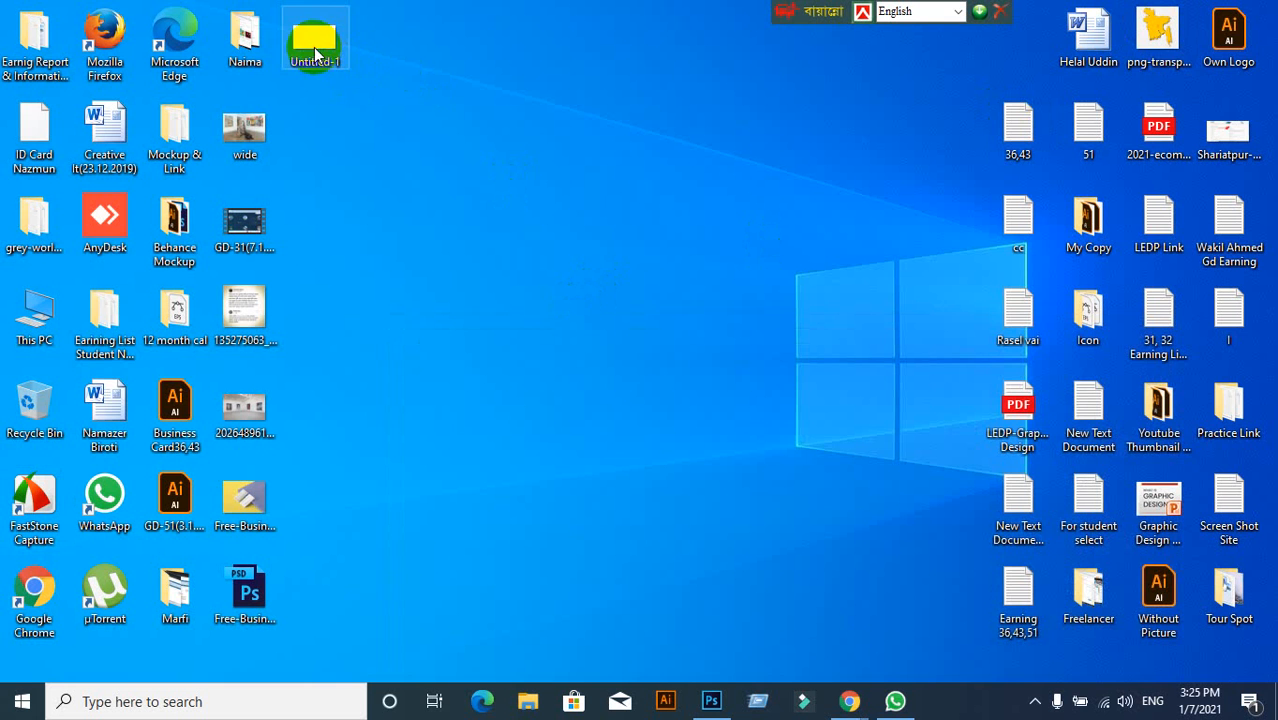
{"action": "left_click_drag", "start_coordinate": [316, 52], "coordinate": [522, 9]}
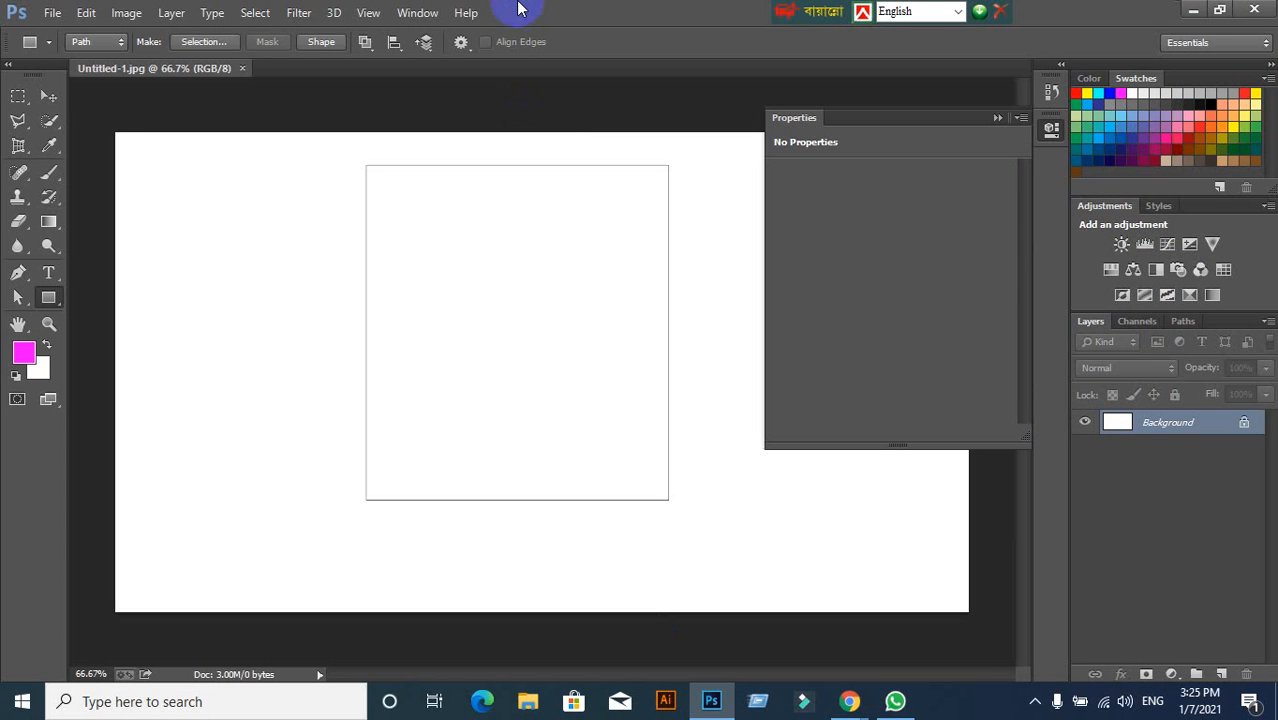
Select the Work Path of the reopened JPEG and load it as a selection.
{"action": "left_click", "coordinate": [1182, 321]}
{"action": "left_click", "coordinate": [1087, 342]}
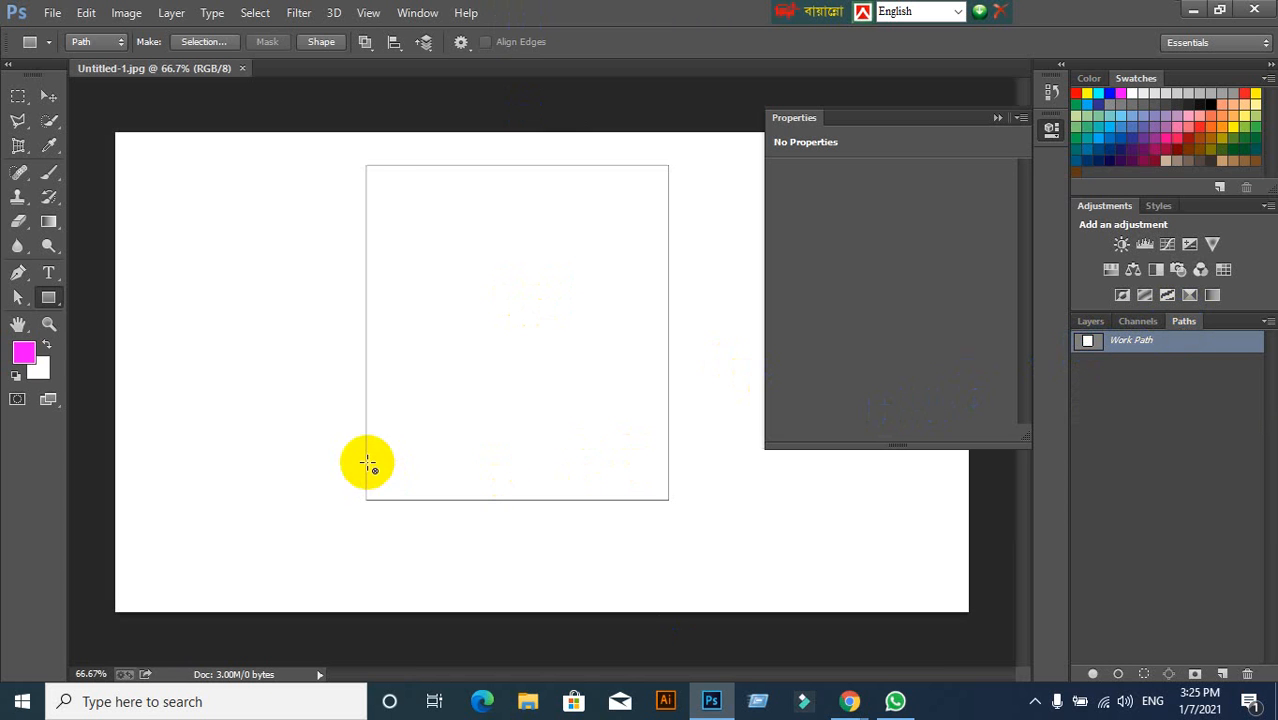
{"action": "left_click", "coordinate": [47, 97]}
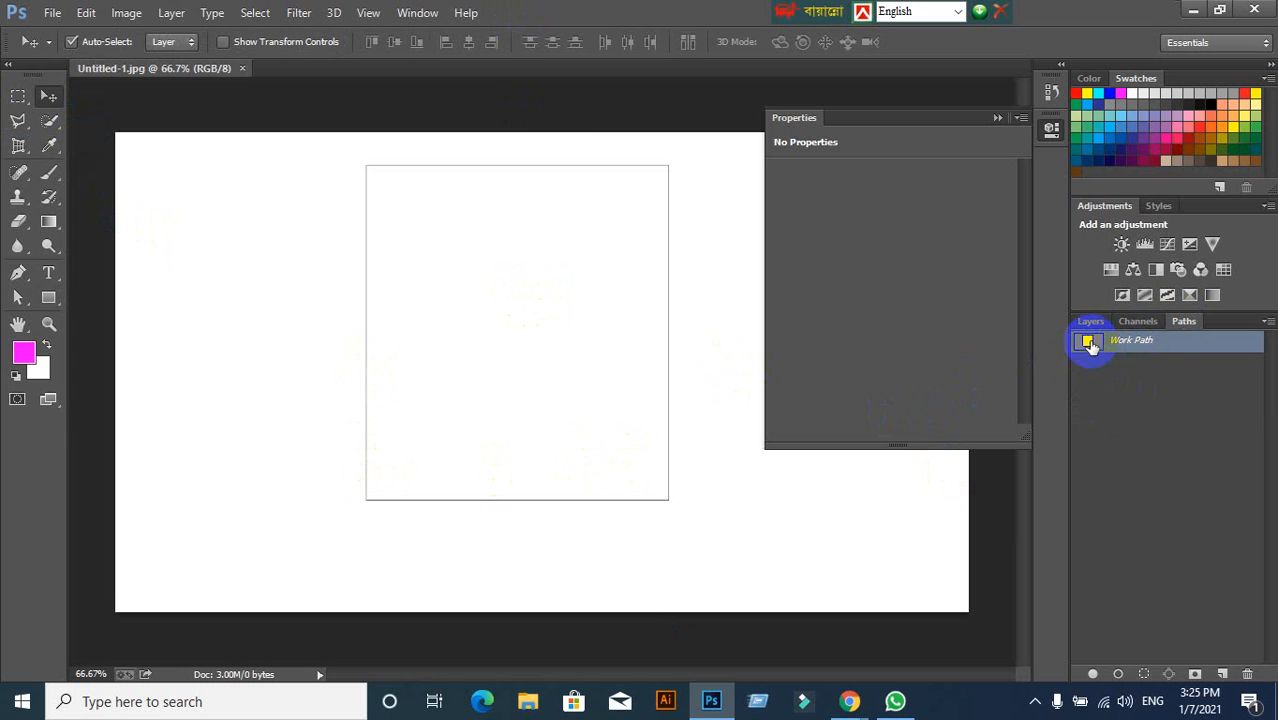
{"action": "key", "text": "ctrl+Return"}
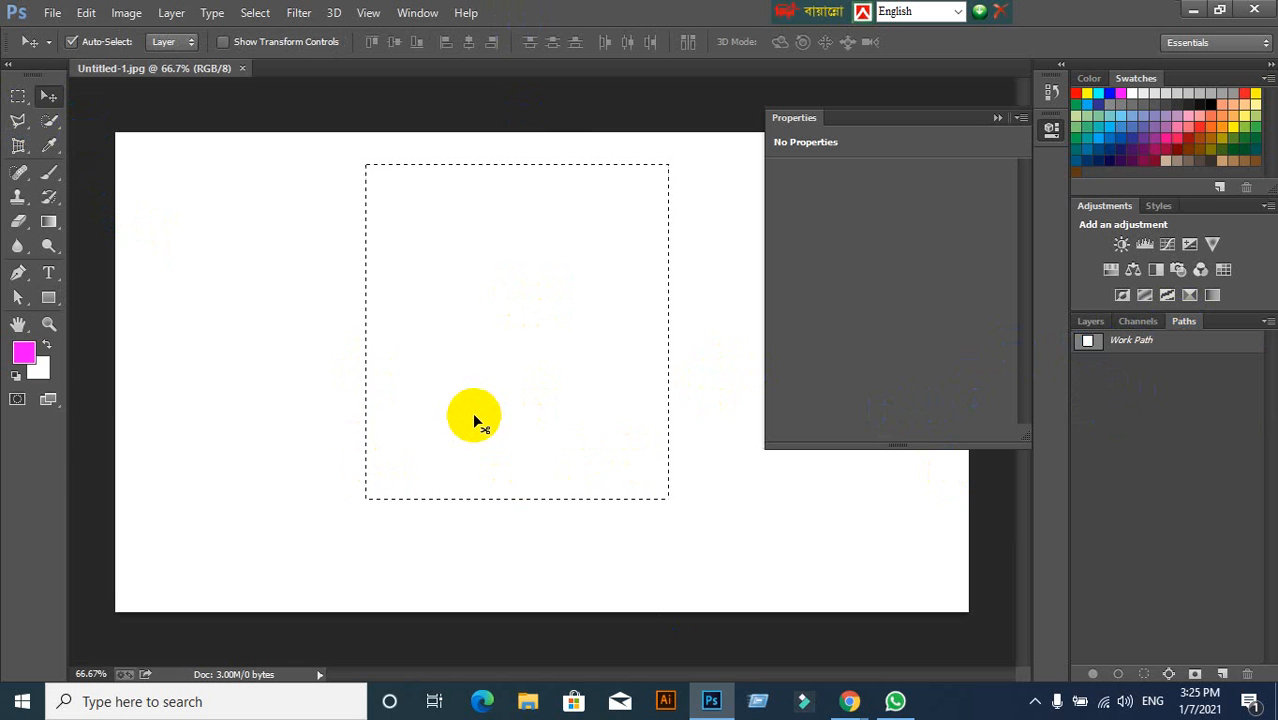
Deselect the rectangular selection and collapse the Properties panel.
{"action": "left_click", "coordinate": [48, 297]}
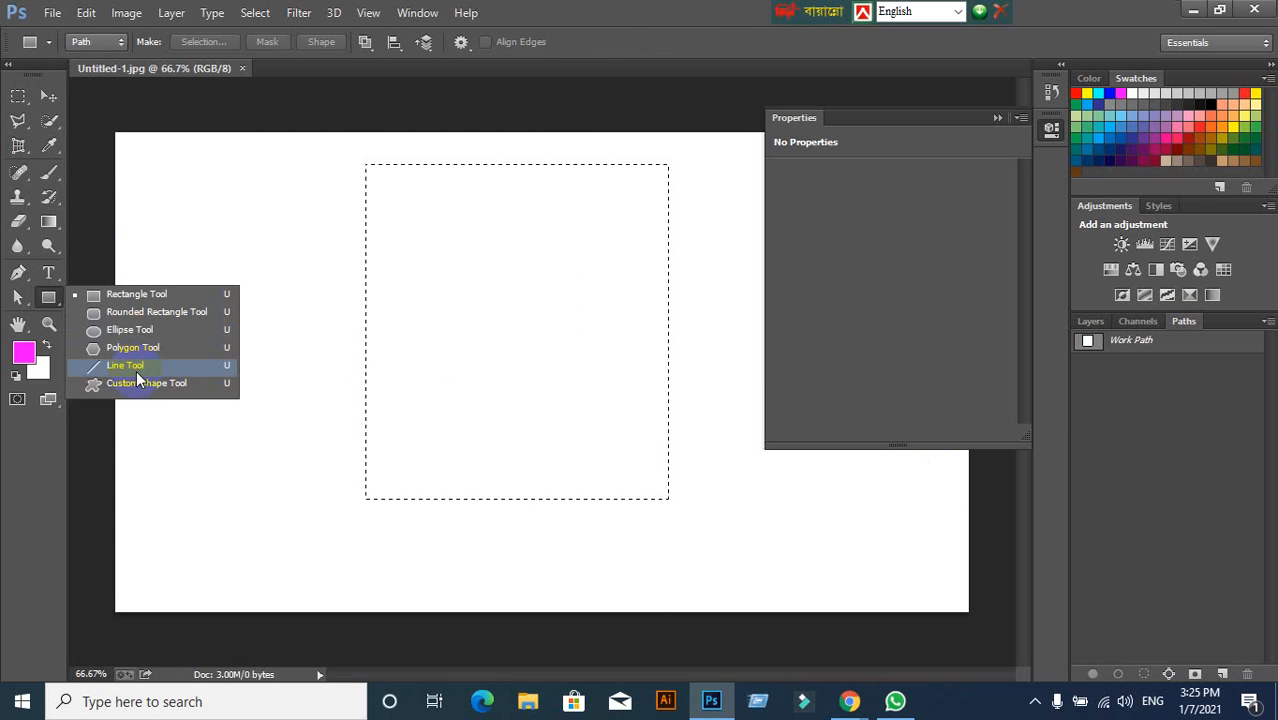
{"action": "left_click", "coordinate": [552, 20]}
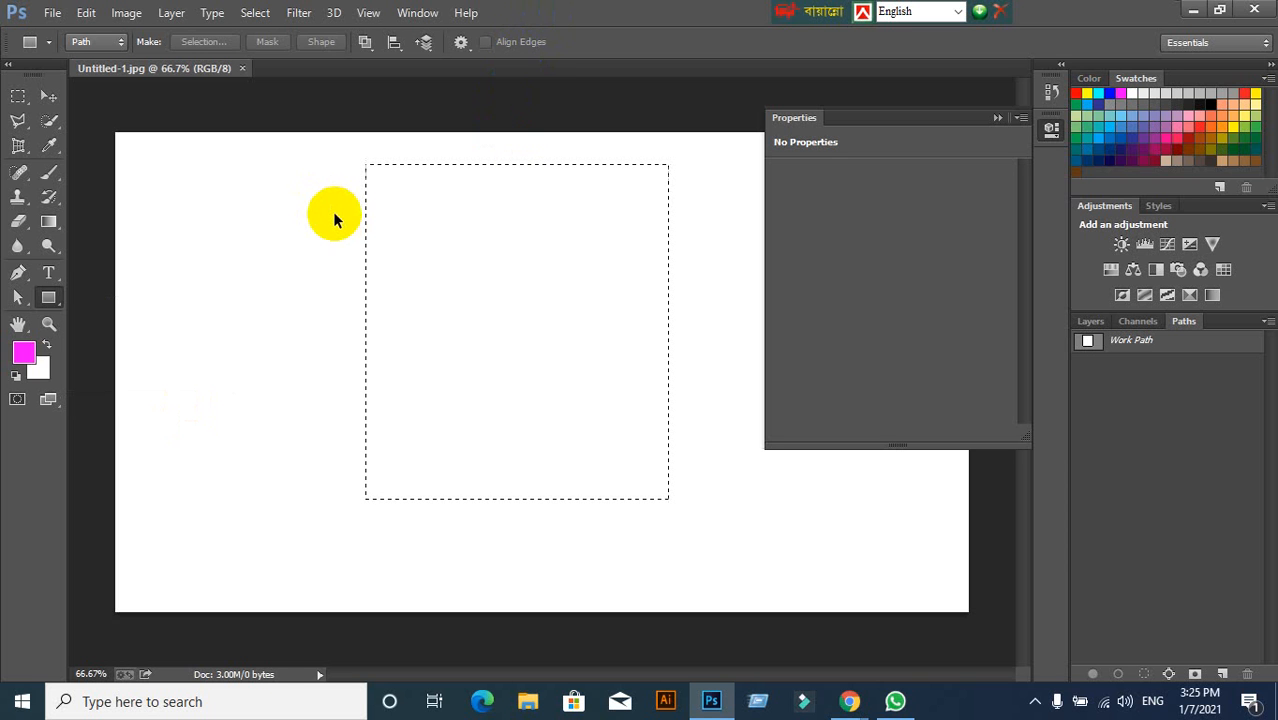
{"action": "key", "text": "ctrl+d"}
{"action": "left_click", "coordinate": [995, 120]}
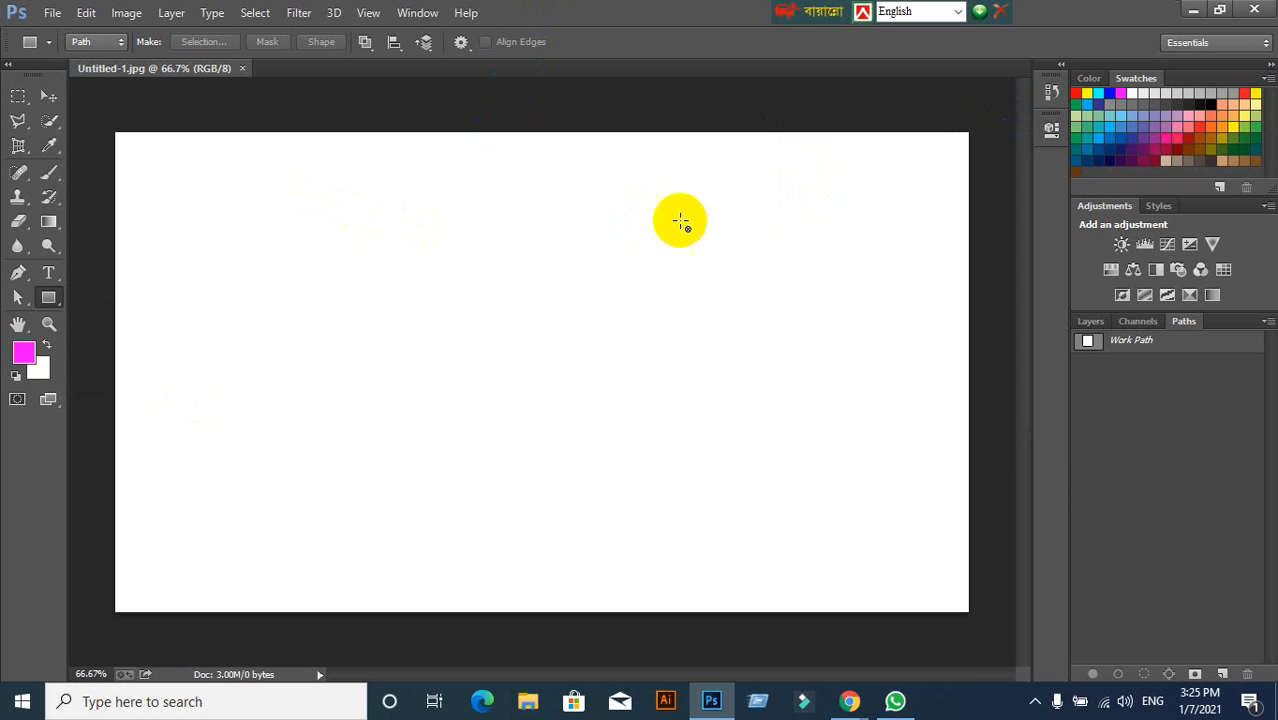
{"action": "left_click", "coordinate": [48, 300]}
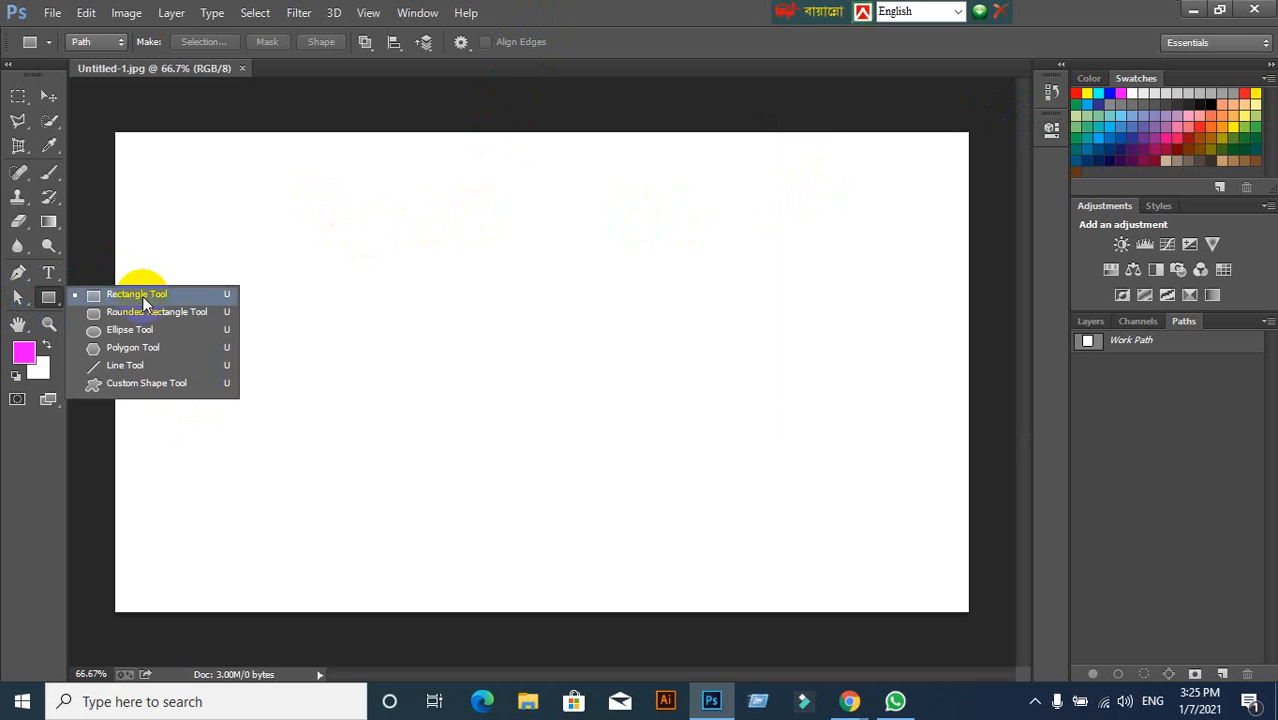
{"action": "left_click", "coordinate": [20, 302]}
{"action": "left_click_drag", "start_coordinate": [50, 298], "coordinate": [104, 288]}
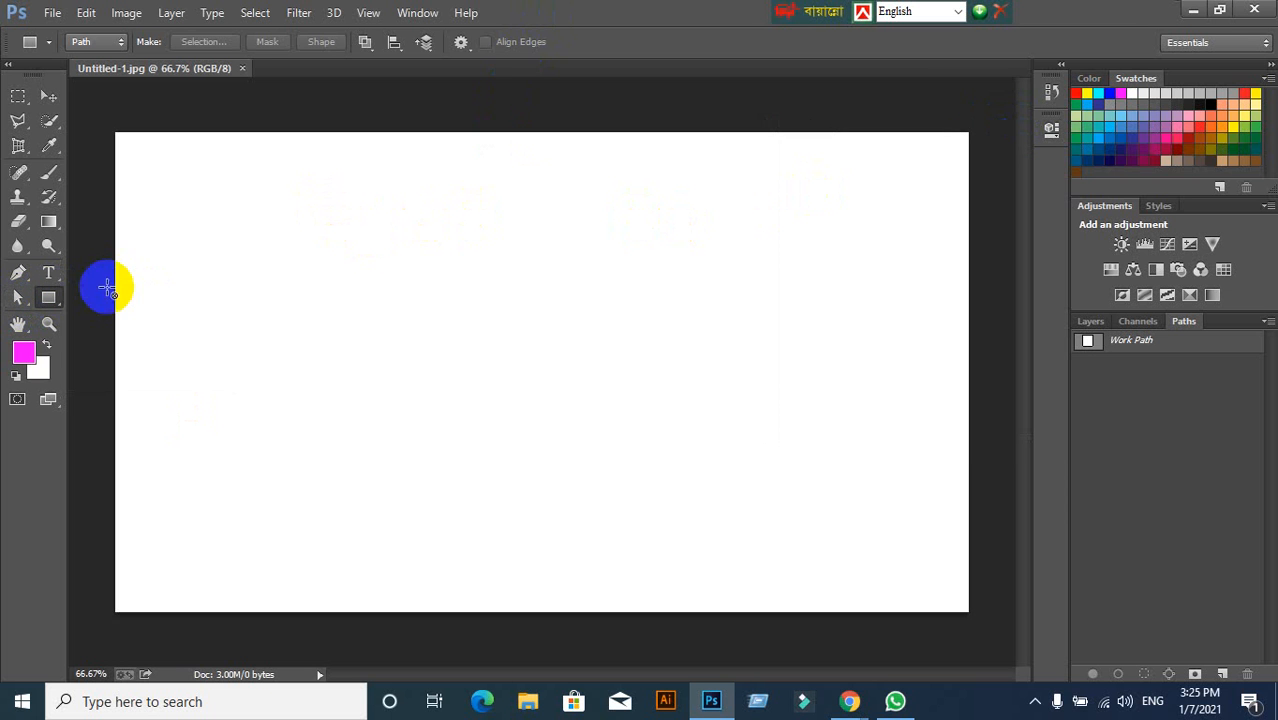
{"action": "left_click_drag", "start_coordinate": [103, 42], "coordinate": [112, 95]}
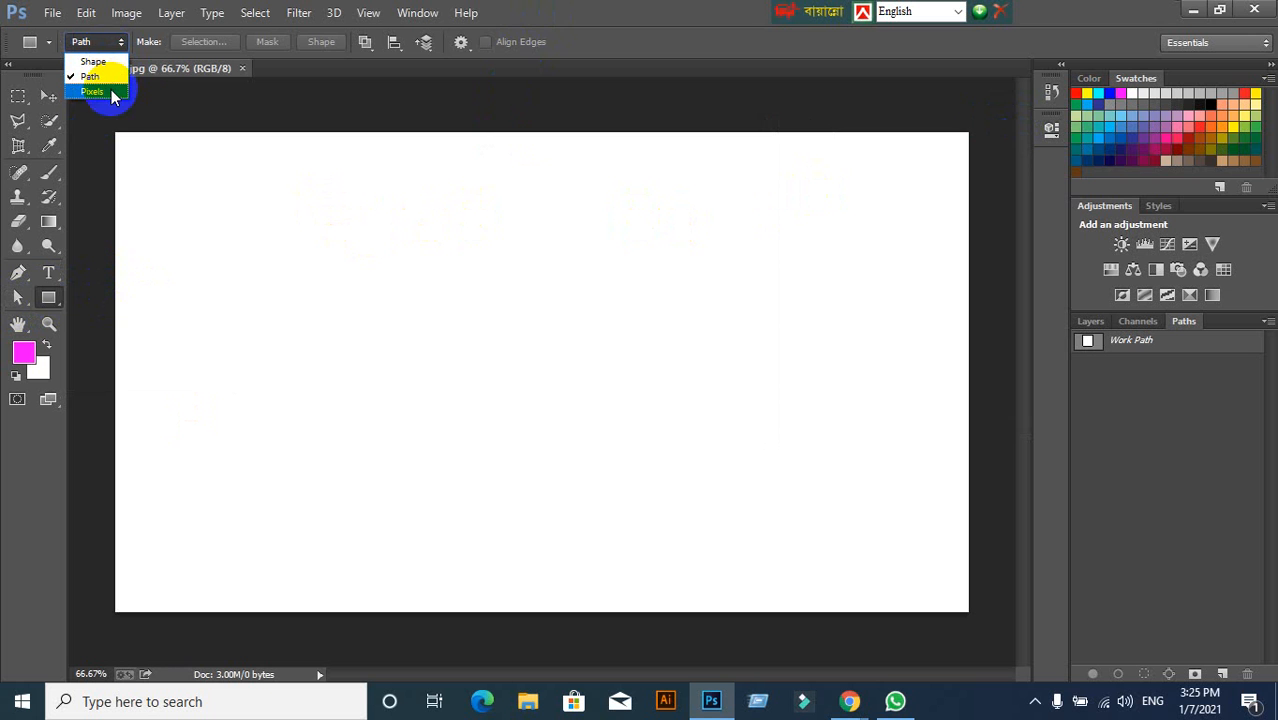
{"action": "left_click", "coordinate": [569, 11]}
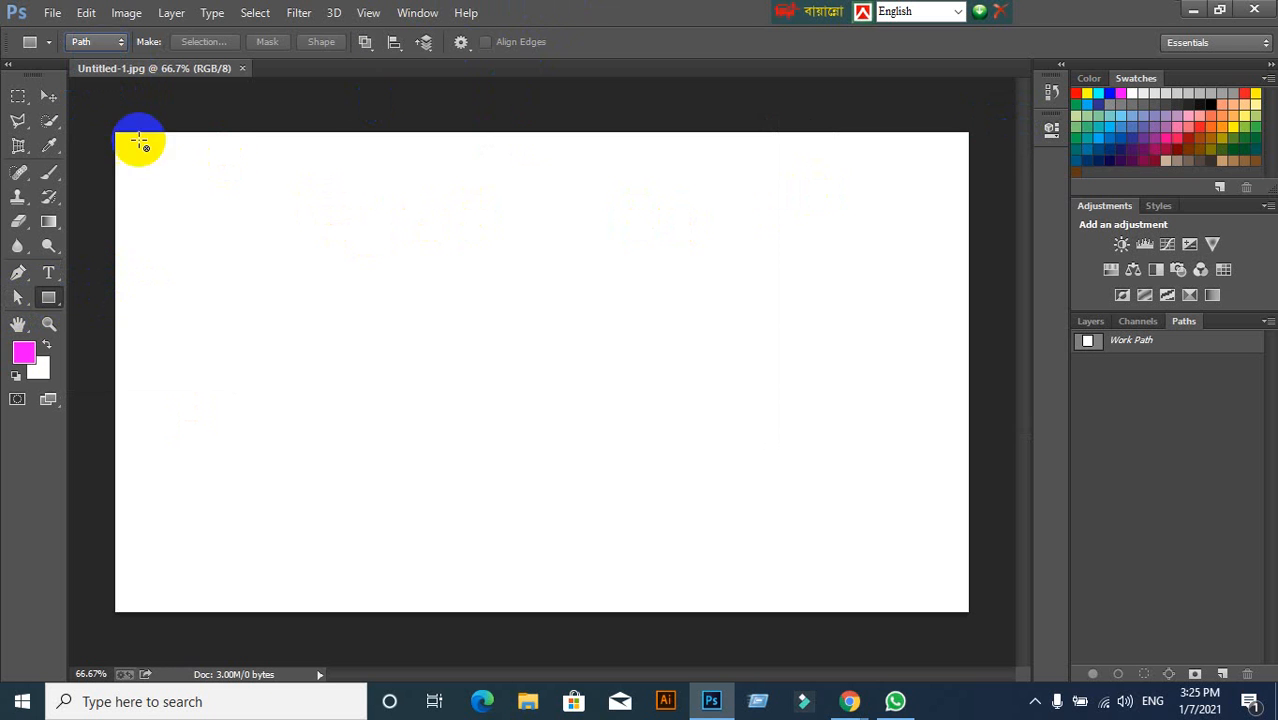
{"action": "left_click", "coordinate": [20, 97]}
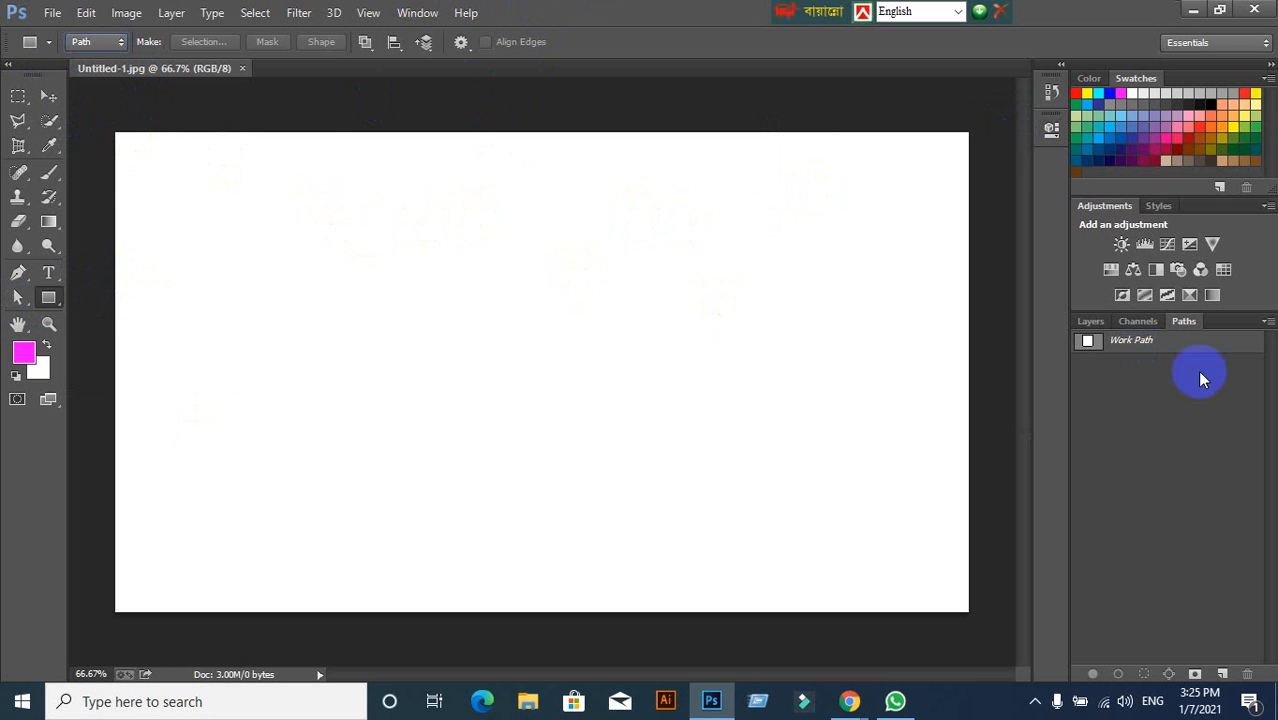
Make a rectangular marquee selection in the middle of the canvas, fill it with the magenta foreground colour on a new layer, and deselect.
{"action": "left_click", "coordinate": [1090, 321]}
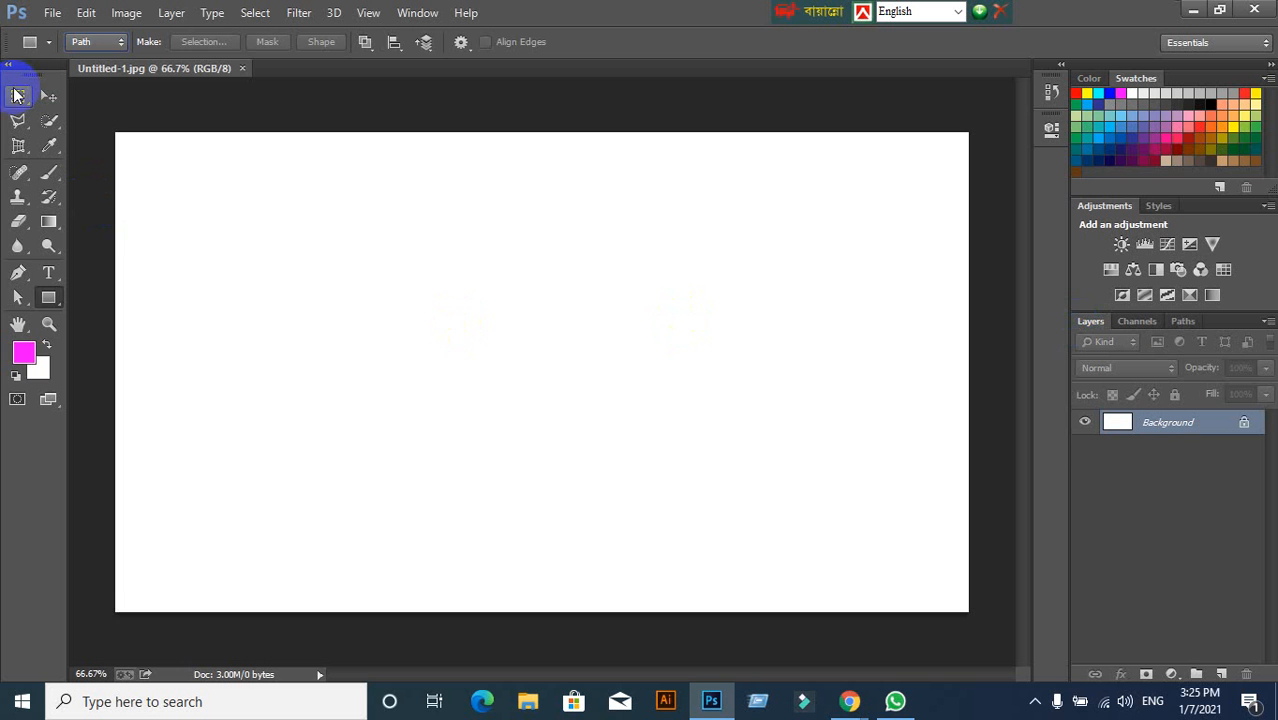
{"action": "left_click", "coordinate": [18, 95]}
{"action": "left_click_drag", "start_coordinate": [359, 243], "coordinate": [676, 502]}
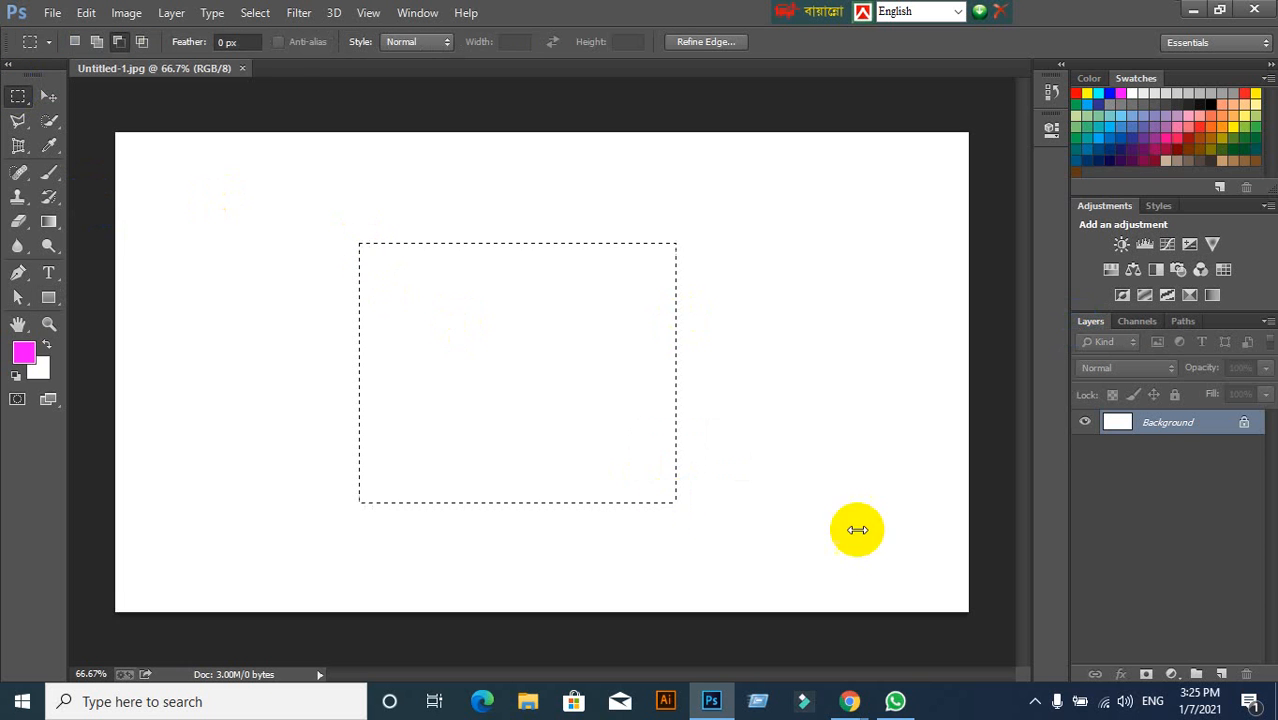
{"action": "left_click", "coordinate": [1197, 676]}
{"action": "key", "text": "ctrl+z"}
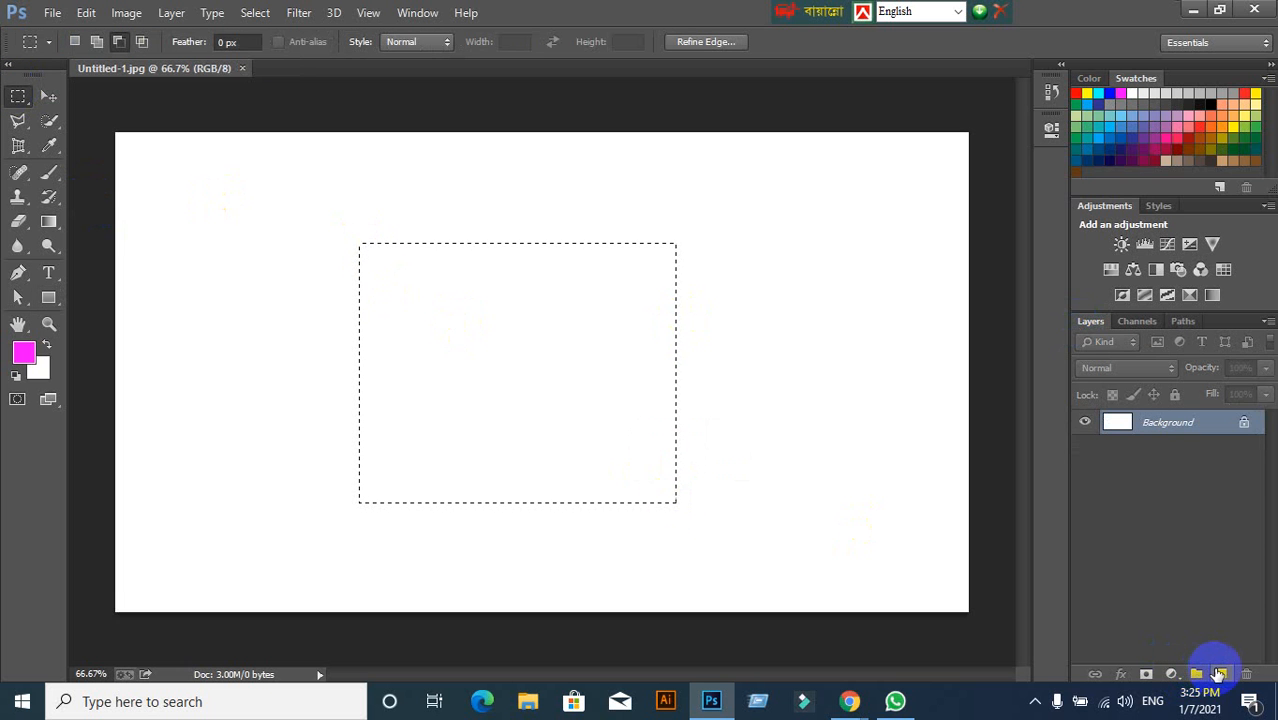
{"action": "left_click", "coordinate": [1219, 674]}
{"action": "key", "text": "alt+BackSpace"}
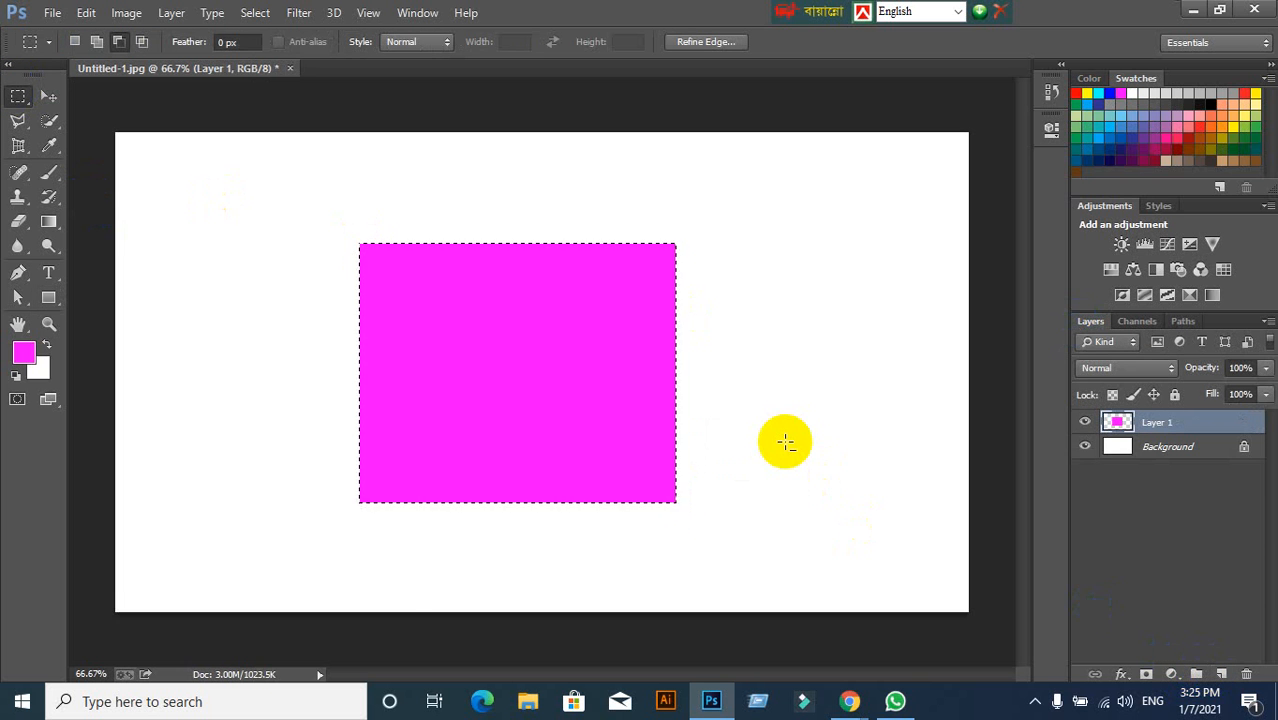
{"action": "left_click", "coordinate": [672, 444]}
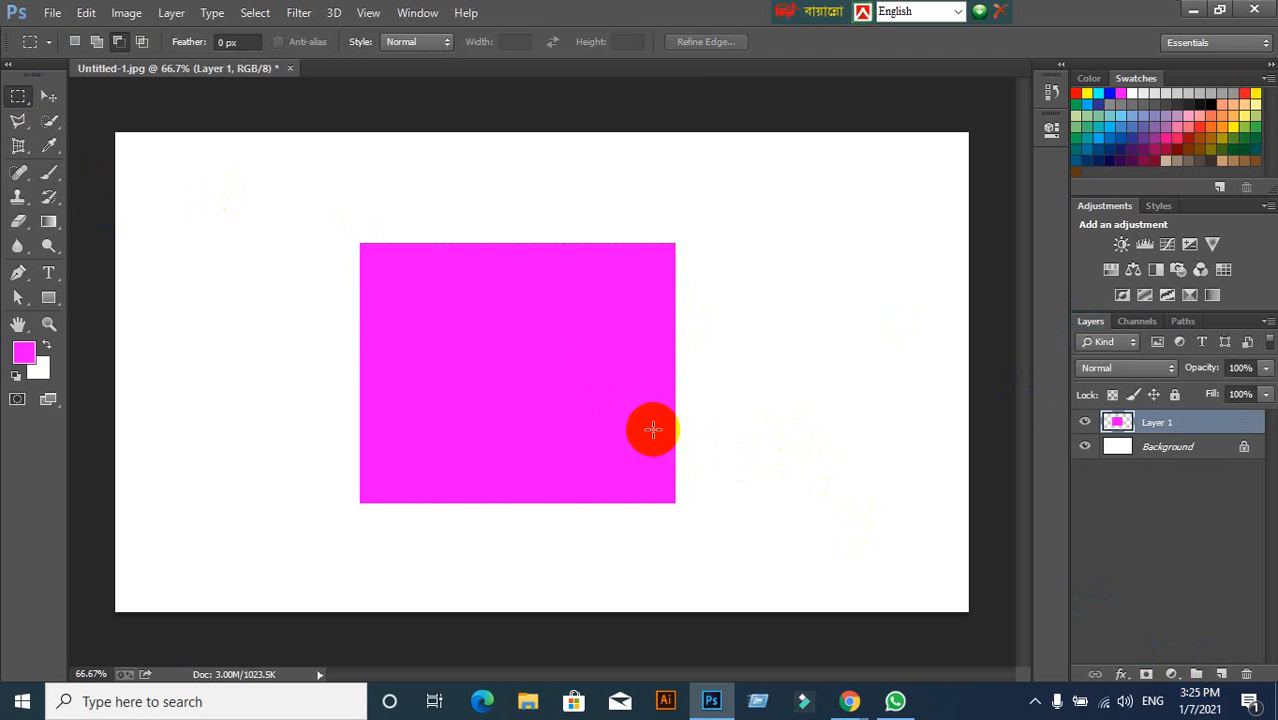
{"action": "left_click", "coordinate": [49, 97]}
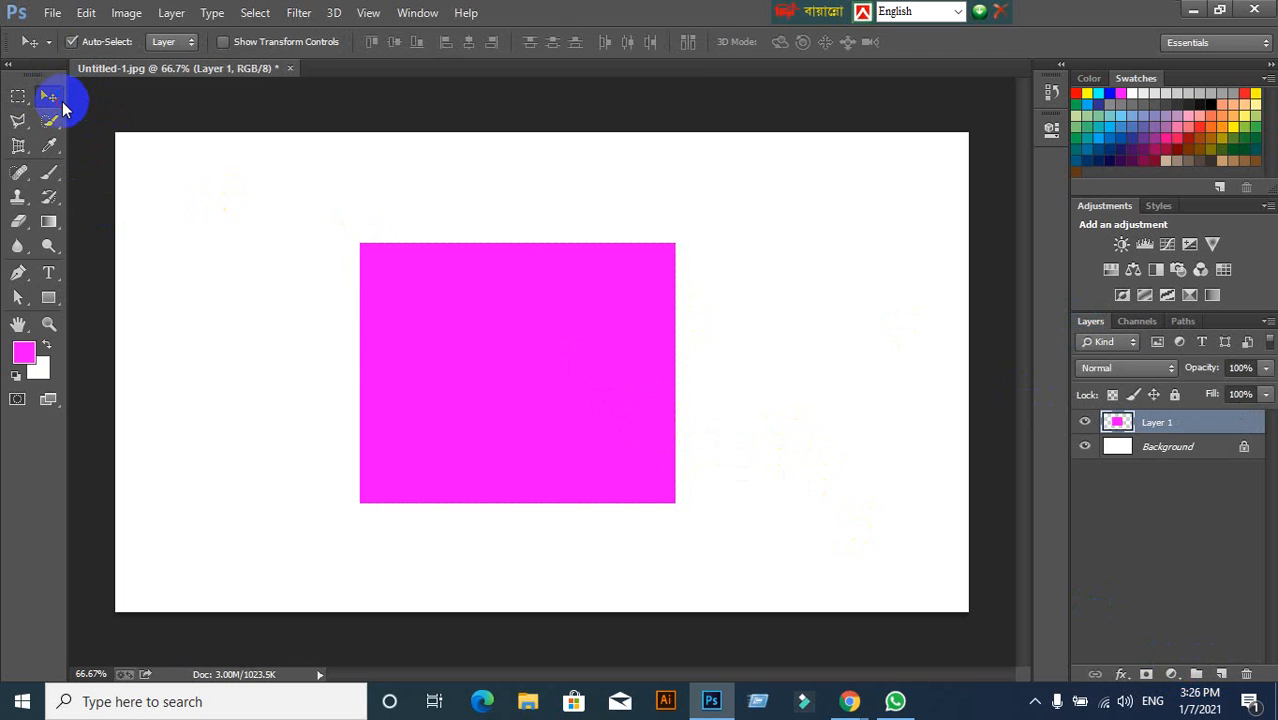
Move the magenta rectangle slightly up and to the left, and delete its layer.
{"action": "left_click_drag", "start_coordinate": [503, 405], "coordinate": [448, 366]}
{"action": "key", "text": "Delete"}
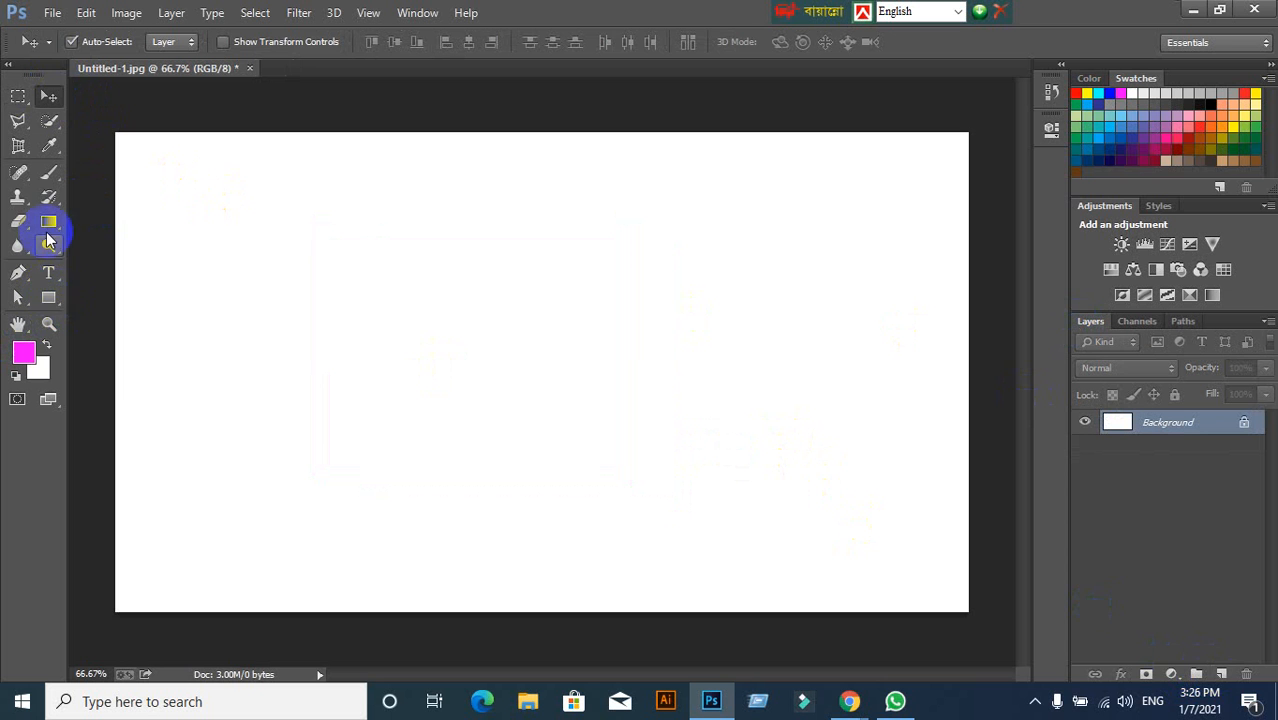
Draw a magenta rectangle in Pixels mode on the Background layer with the Rectangle Tool, and undo it.
{"action": "right_click", "coordinate": [56, 303]}
{"action": "left_click", "coordinate": [111, 300]}
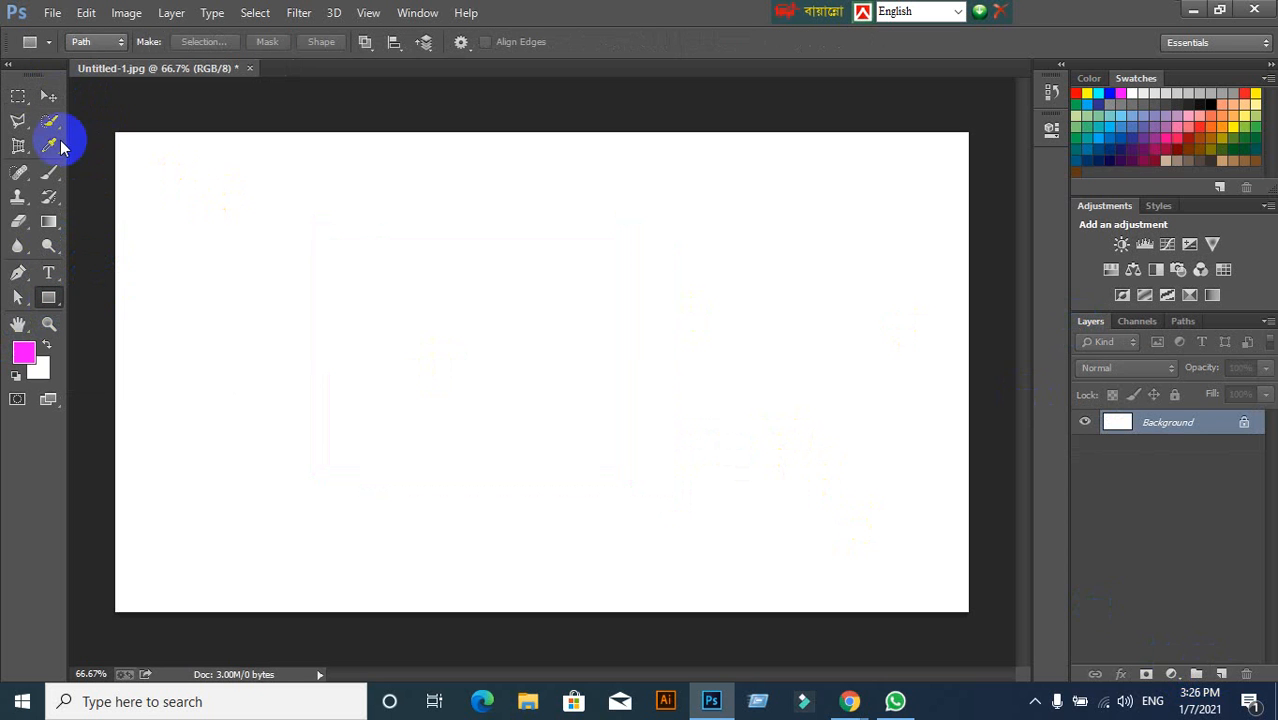
{"action": "left_click", "coordinate": [90, 50]}
{"action": "left_click", "coordinate": [92, 84]}
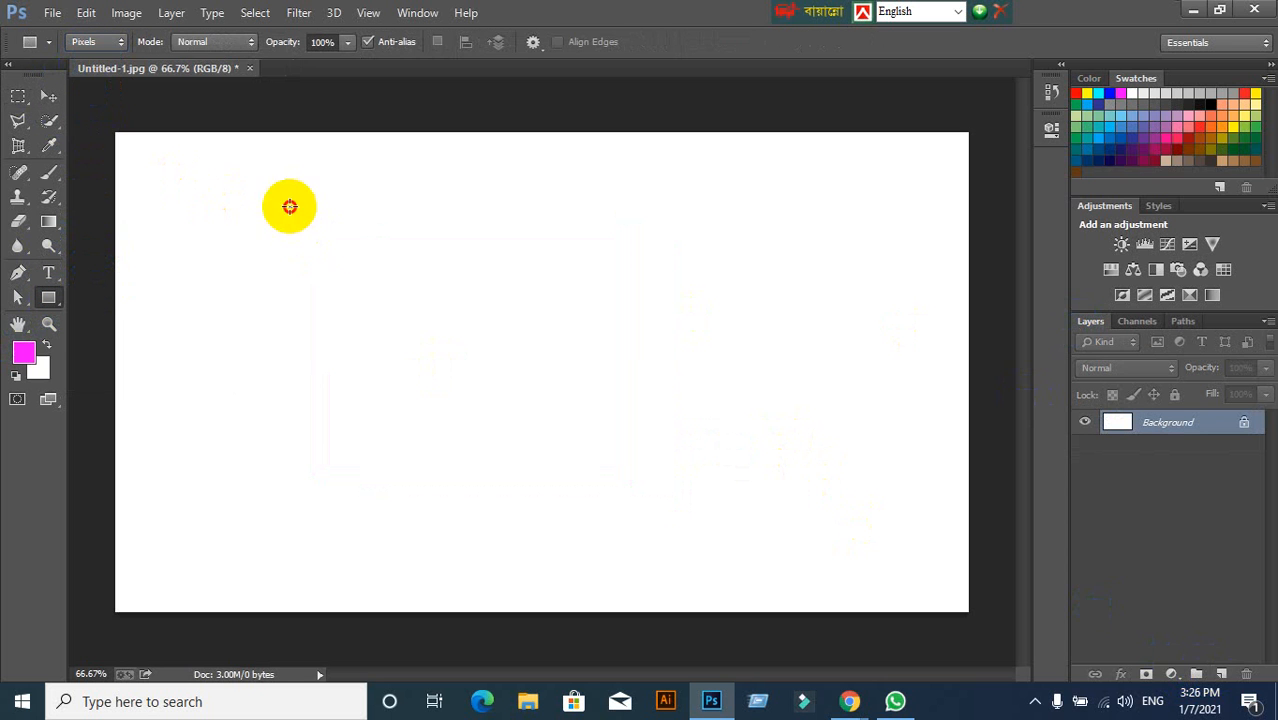
{"action": "left_click_drag", "start_coordinate": [289, 207], "coordinate": [577, 470]}
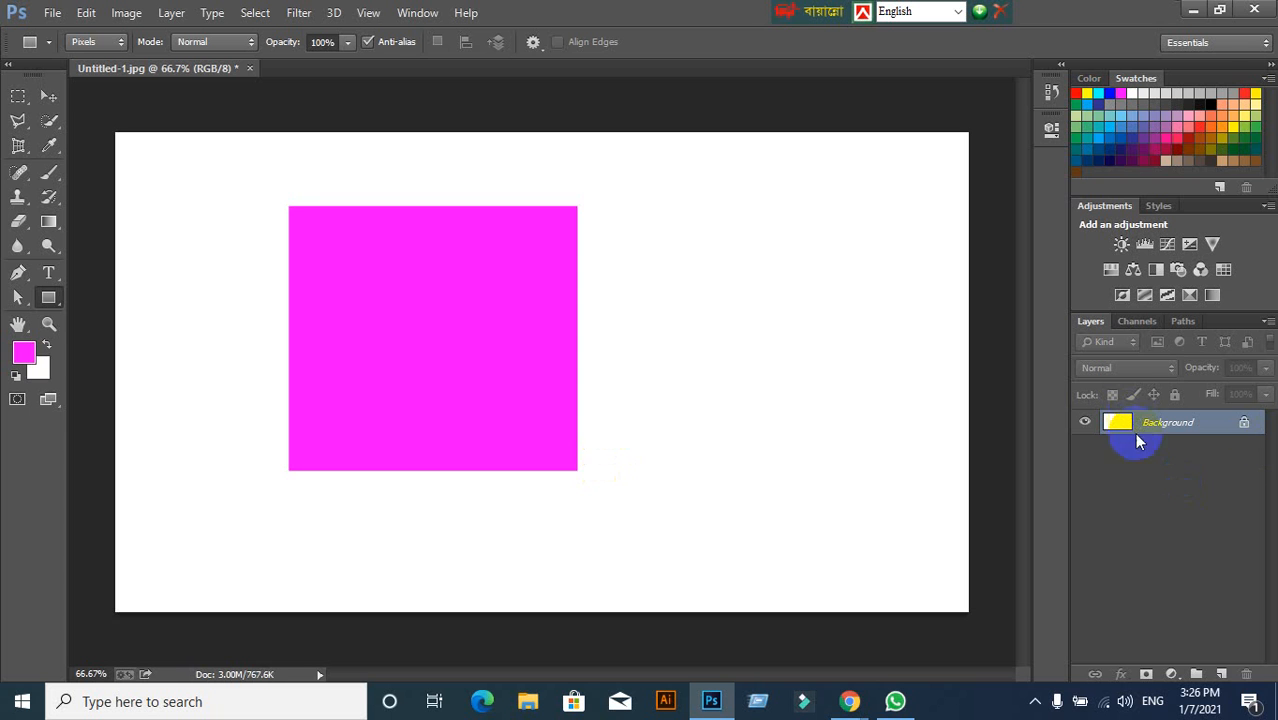
{"action": "key", "text": "ctrl+z"}
Add a new layer, make a rectangular marquee selection near the canvas centre, fill it with the magenta foreground colour, and deselect.
{"action": "left_click", "coordinate": [1222, 675]}
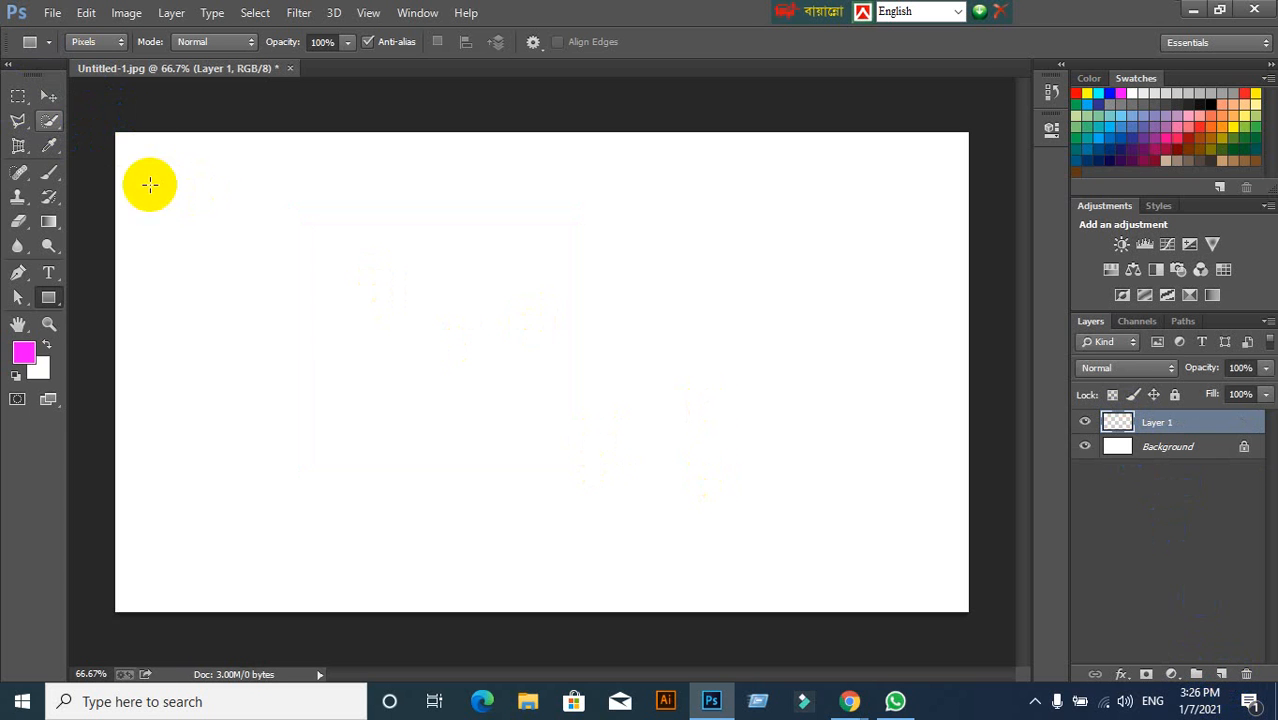
{"action": "left_click", "coordinate": [19, 98]}
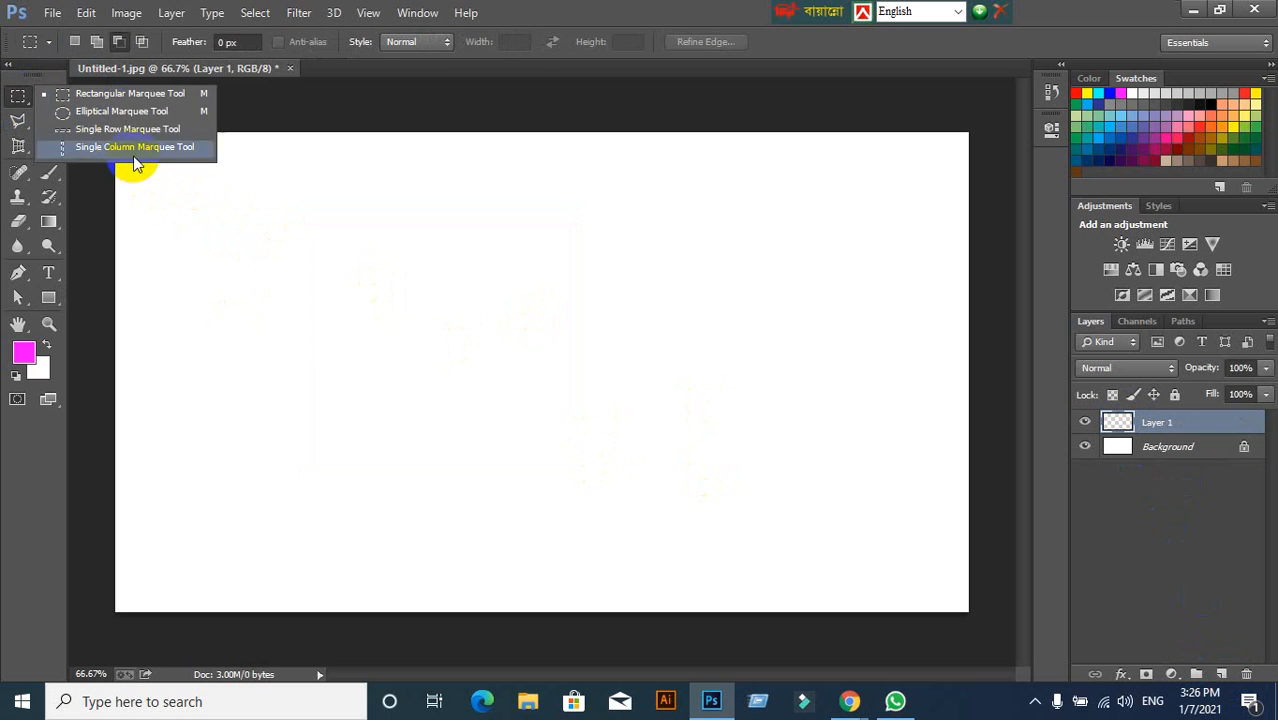
{"action": "left_click", "coordinate": [583, 43]}
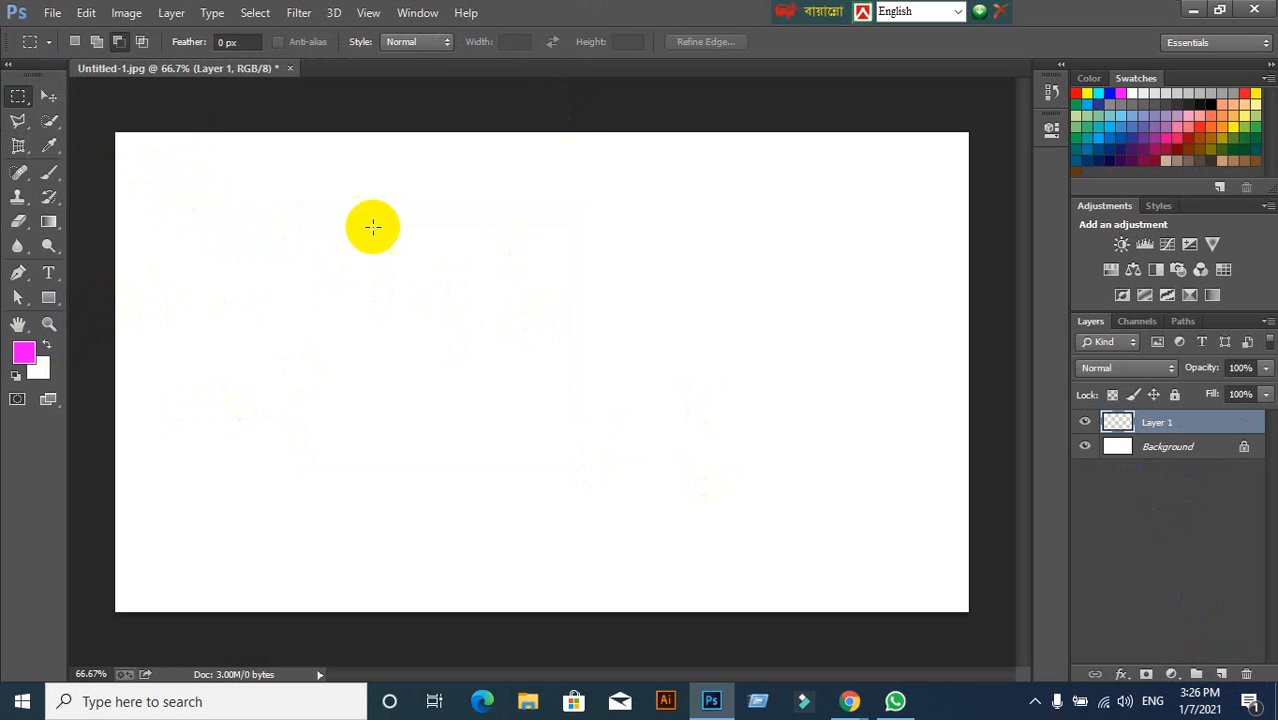
{"action": "left_click_drag", "start_coordinate": [337, 192], "coordinate": [644, 466]}
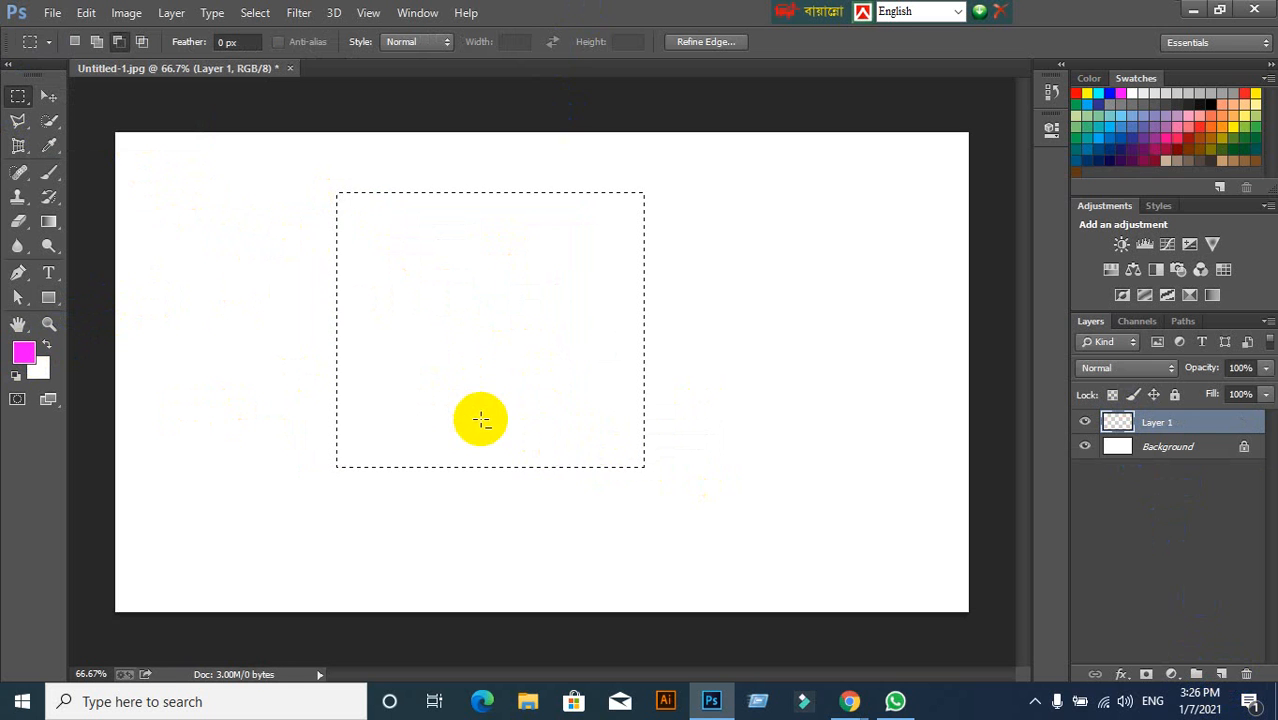
{"action": "key", "text": "alt+BackSpace"}
{"action": "left_click", "coordinate": [480, 419]}
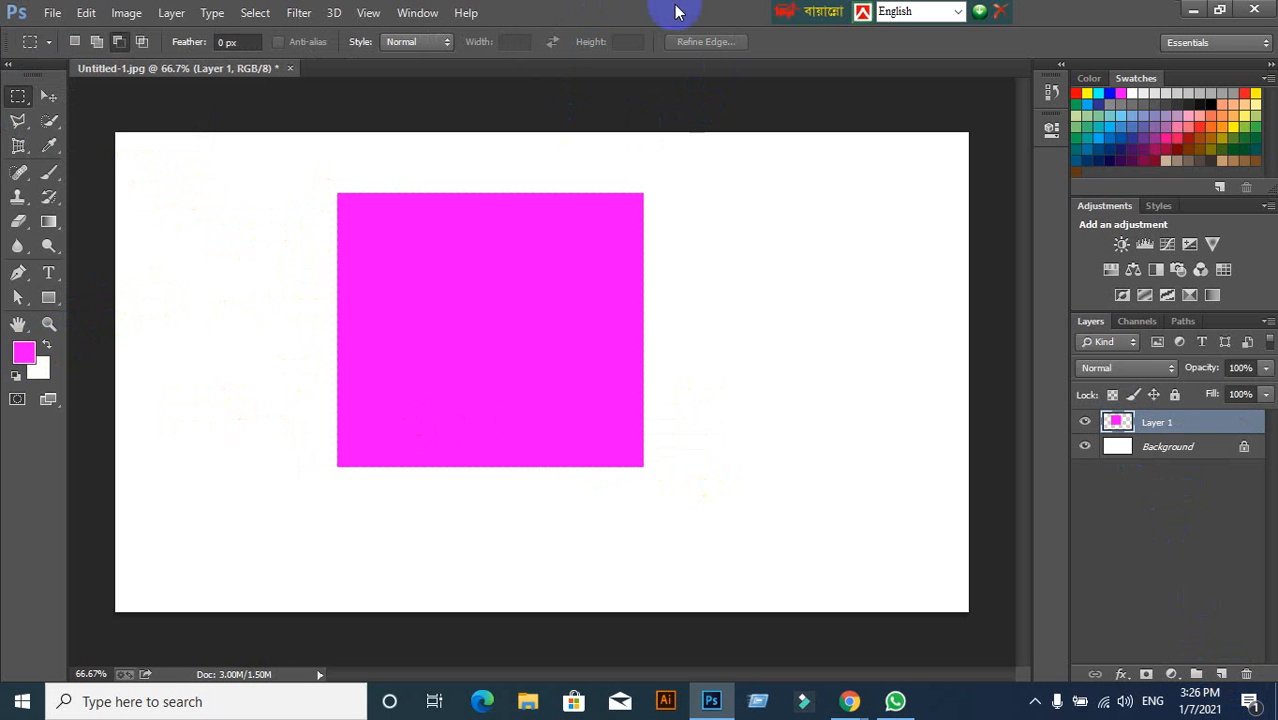
Draw a smaller magenta rectangle in Pixels mode to the right of the filled one, on the same layer.
{"action": "right_click", "coordinate": [27, 98]}
{"action": "left_click", "coordinate": [75, 96]}
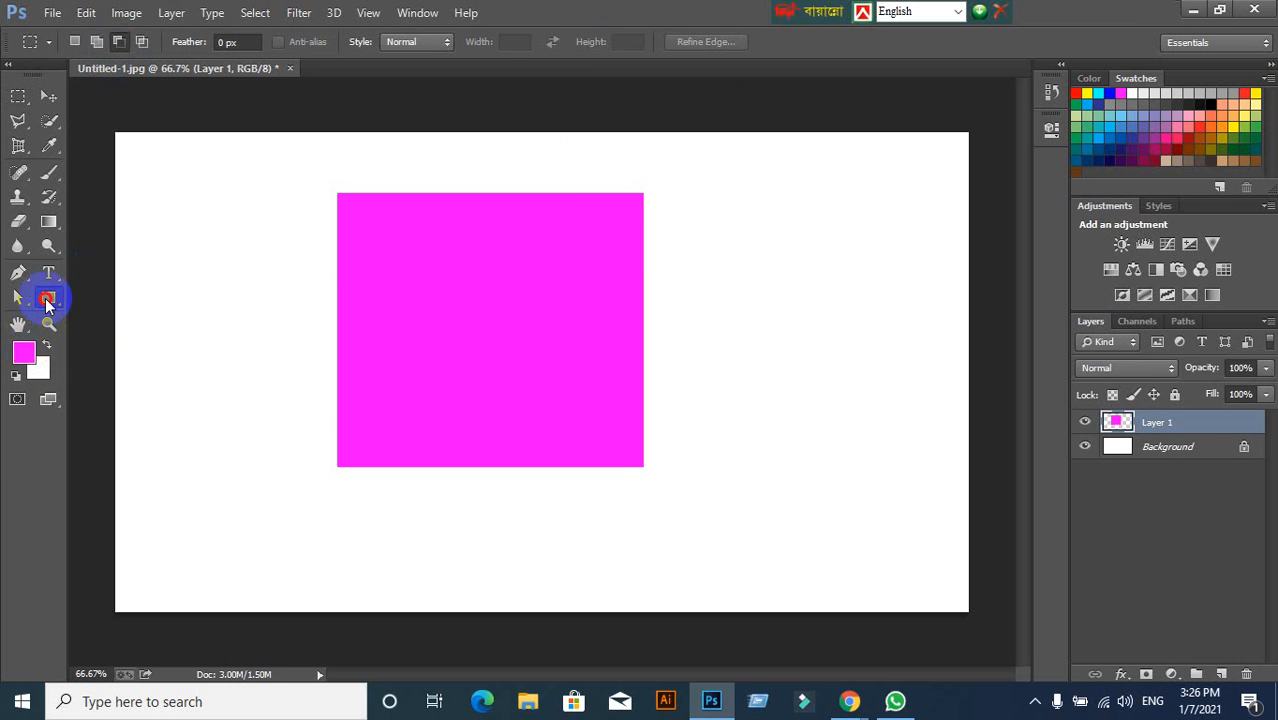
{"action": "left_click", "coordinate": [47, 299]}
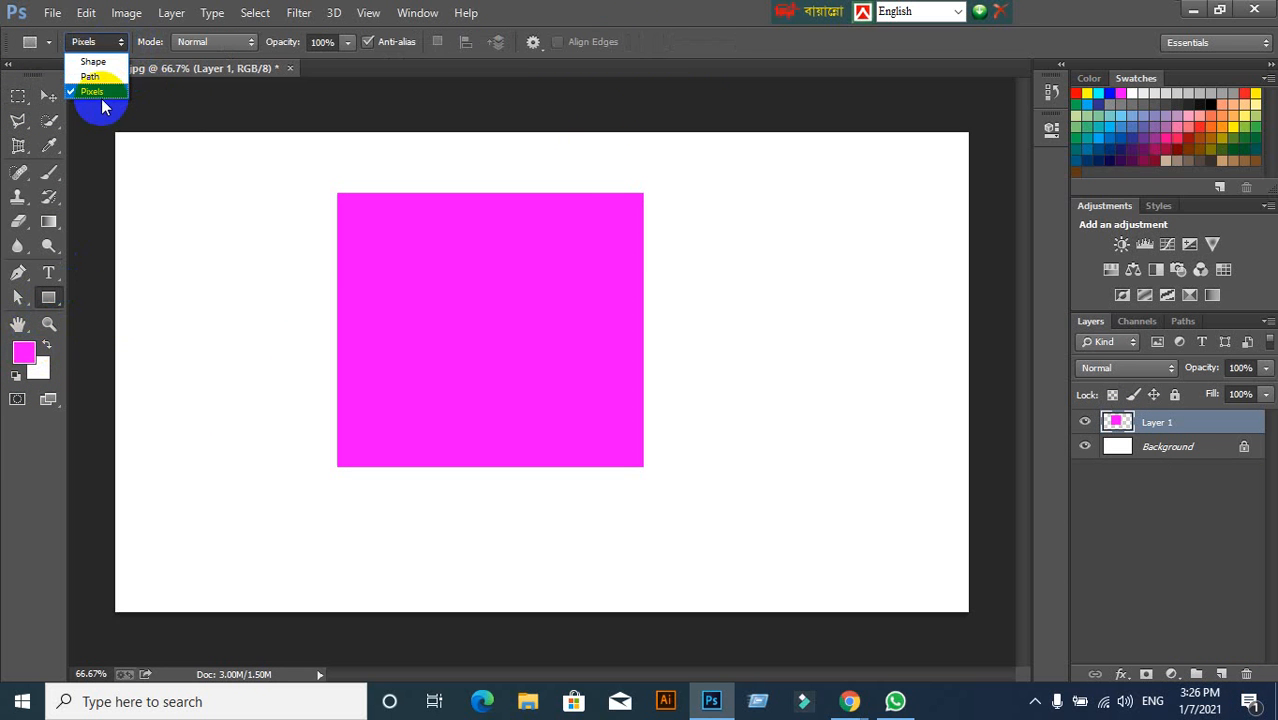
{"action": "left_click", "coordinate": [101, 93]}
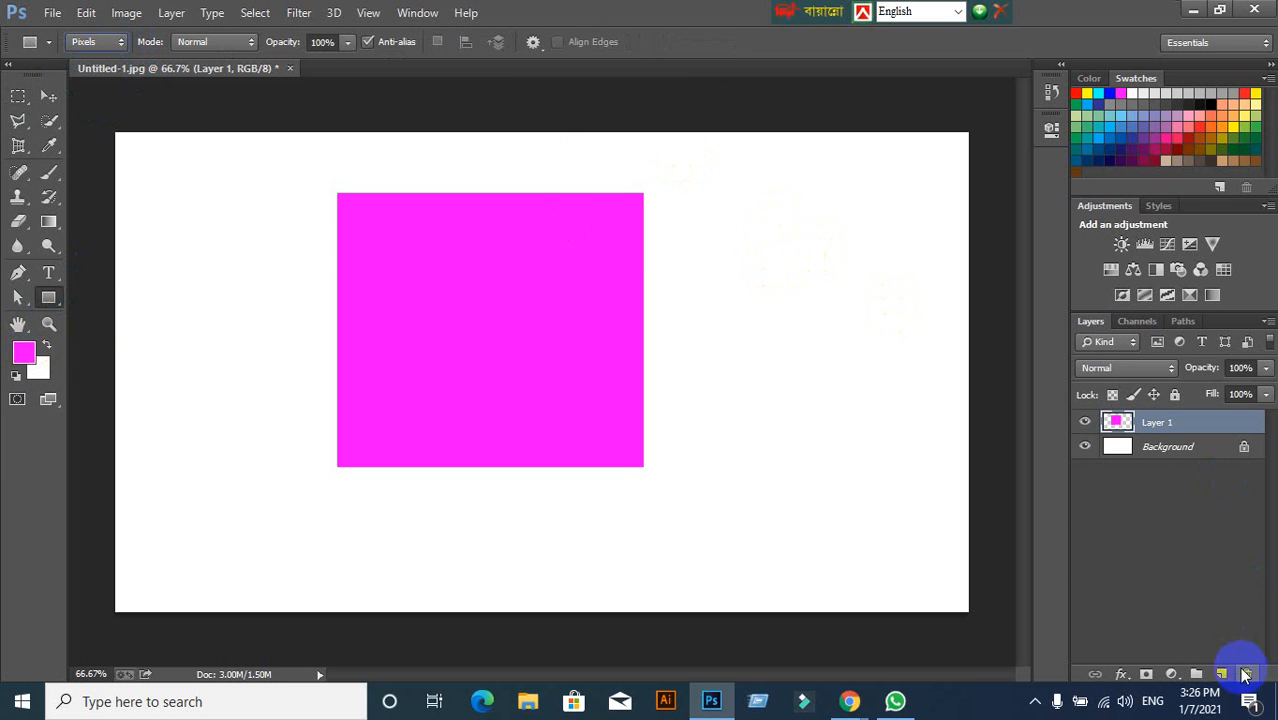
{"action": "left_click_drag", "start_coordinate": [759, 244], "coordinate": [906, 454]}
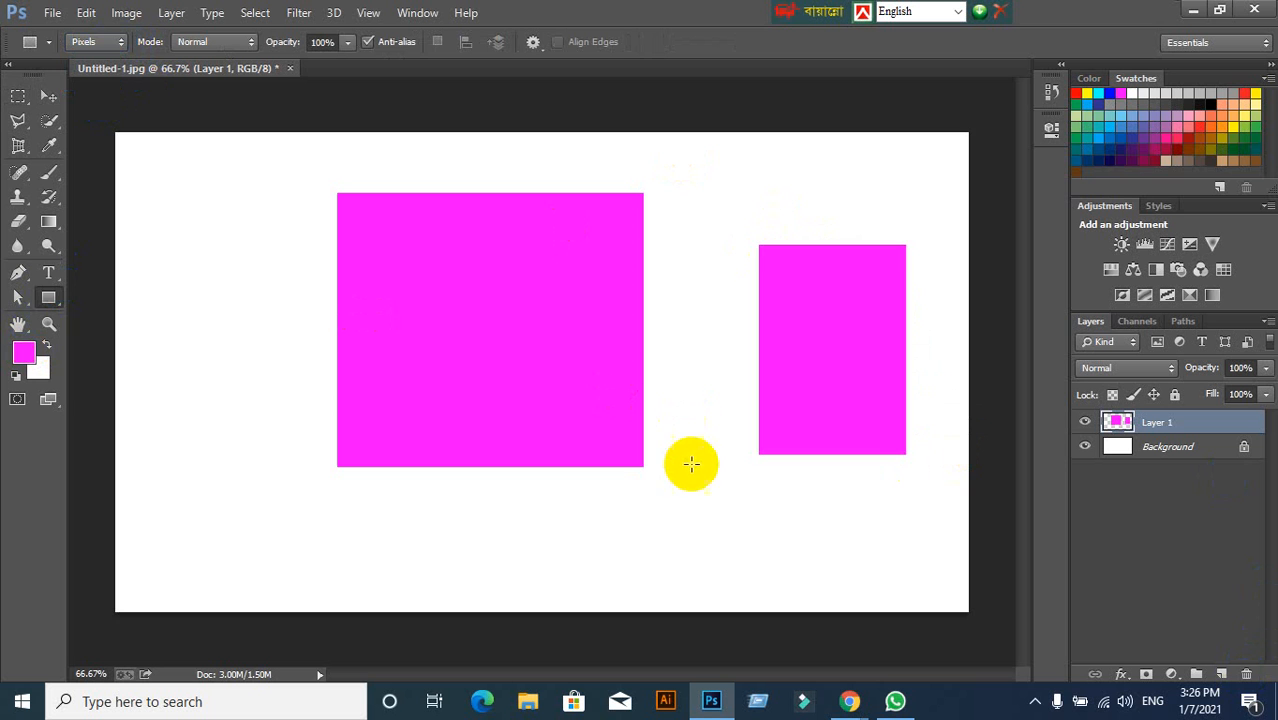
Delete the layer holding the two magenta rectangles.
{"action": "left_click", "coordinate": [49, 95]}
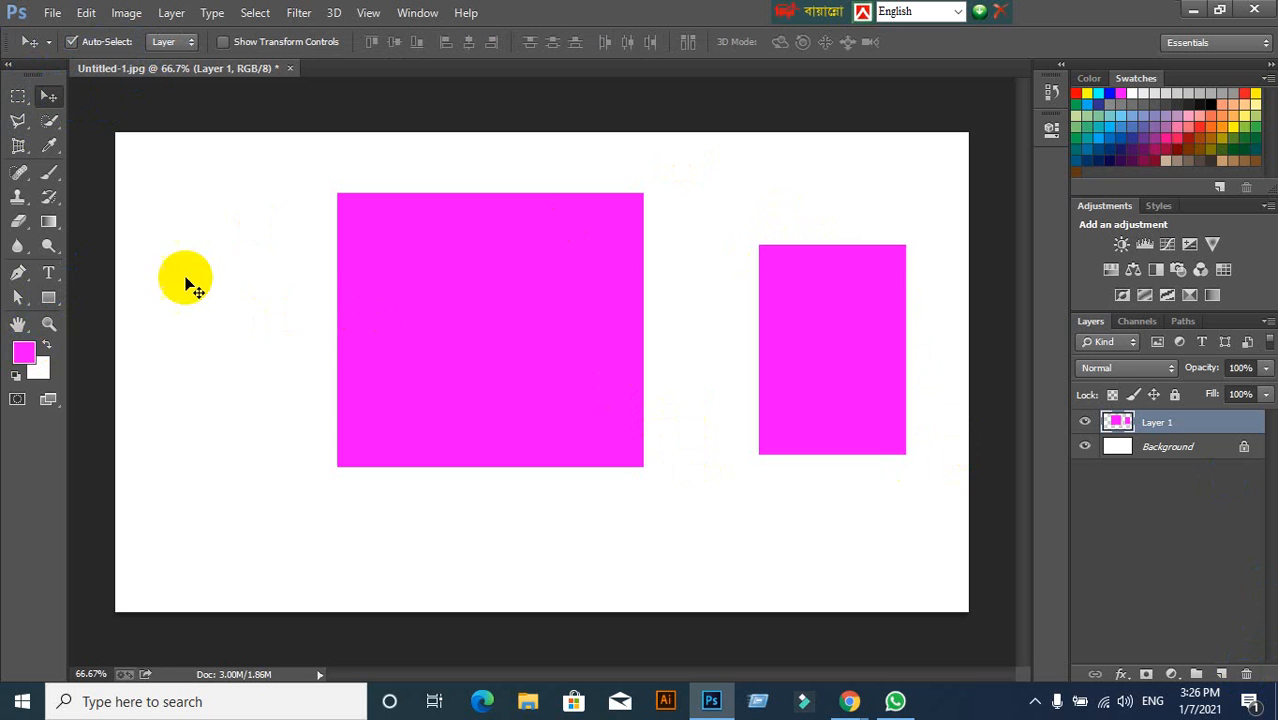
{"action": "left_click_drag", "start_coordinate": [181, 184], "coordinate": [789, 526]}
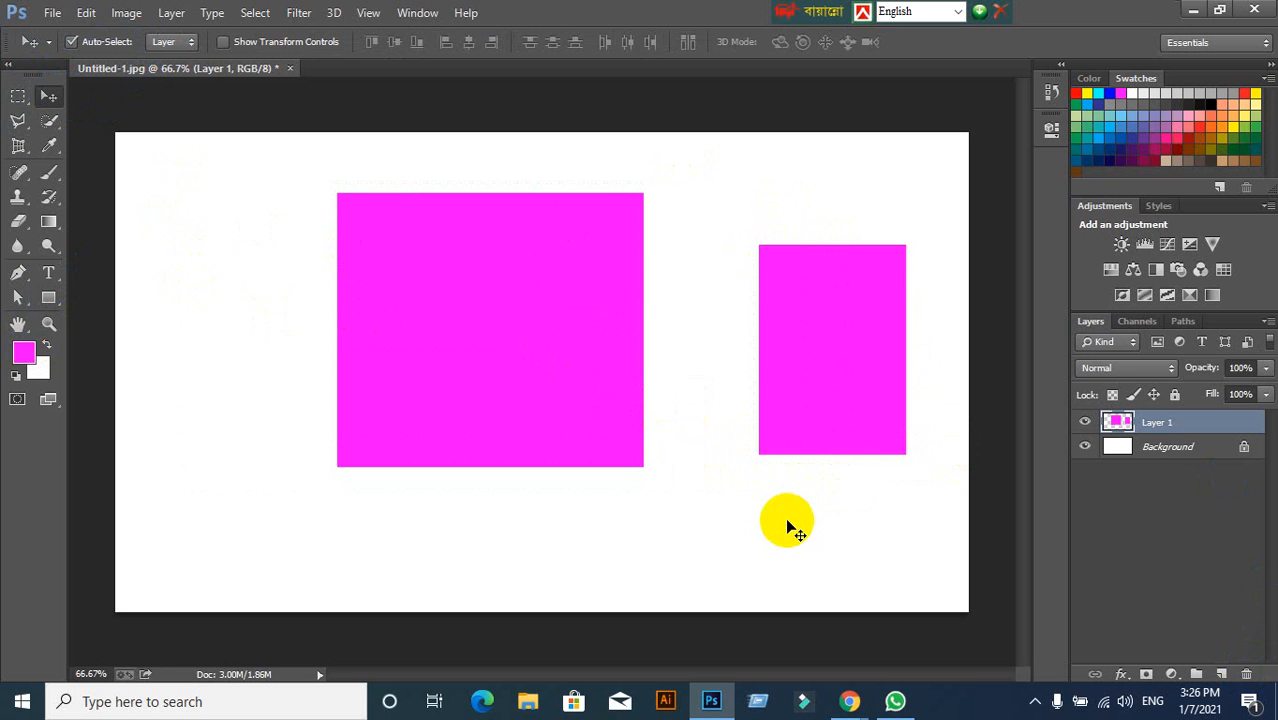
{"action": "key", "text": "Delete"}
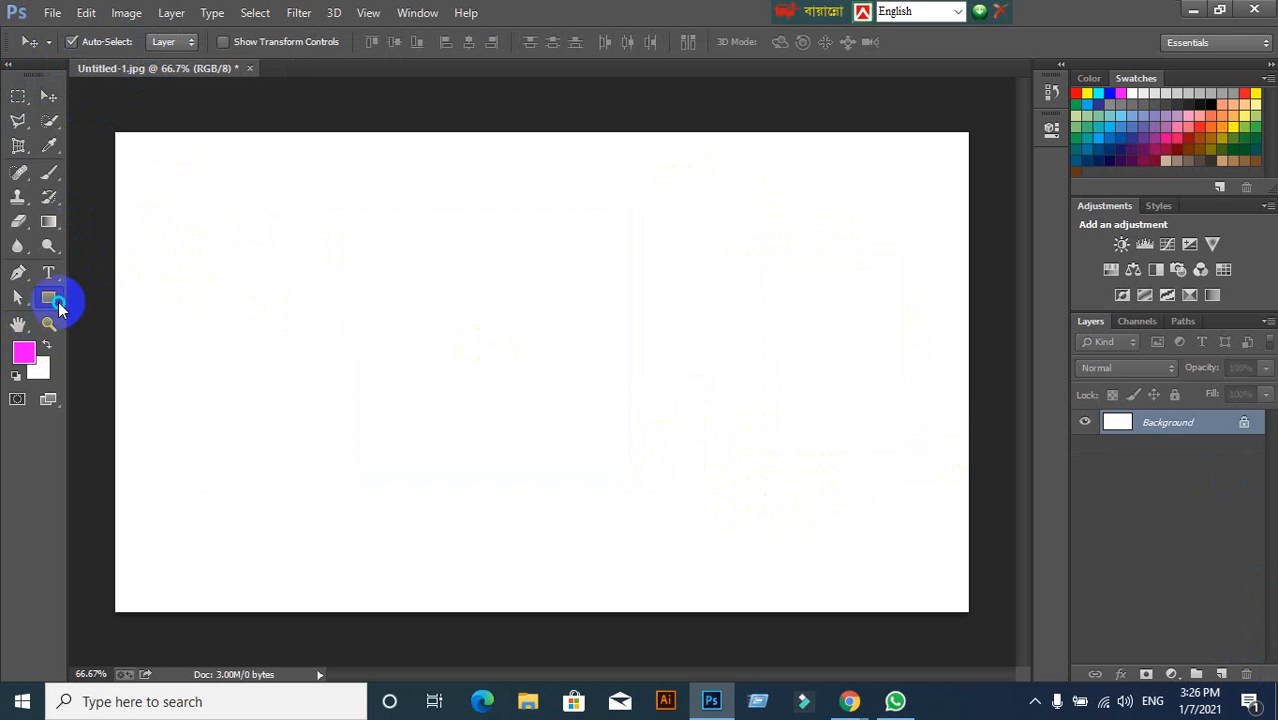
Switch the Rectangle Tool from Pixels to Shape mode, and finally to Path mode.
{"action": "left_click", "coordinate": [49, 297]}
{"action": "left_click", "coordinate": [101, 296]}
{"action": "left_click", "coordinate": [95, 41]}
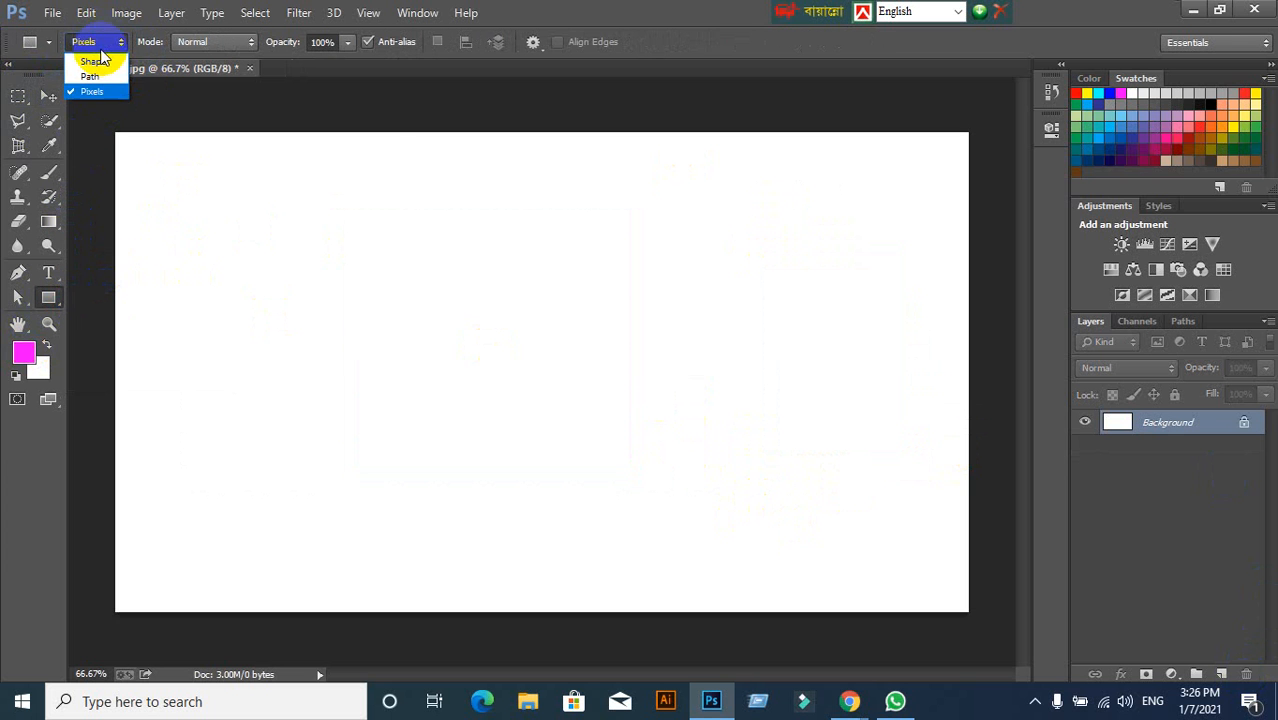
{"action": "left_click", "coordinate": [93, 55]}
{"action": "left_click", "coordinate": [102, 42]}
{"action": "left_click", "coordinate": [90, 69]}
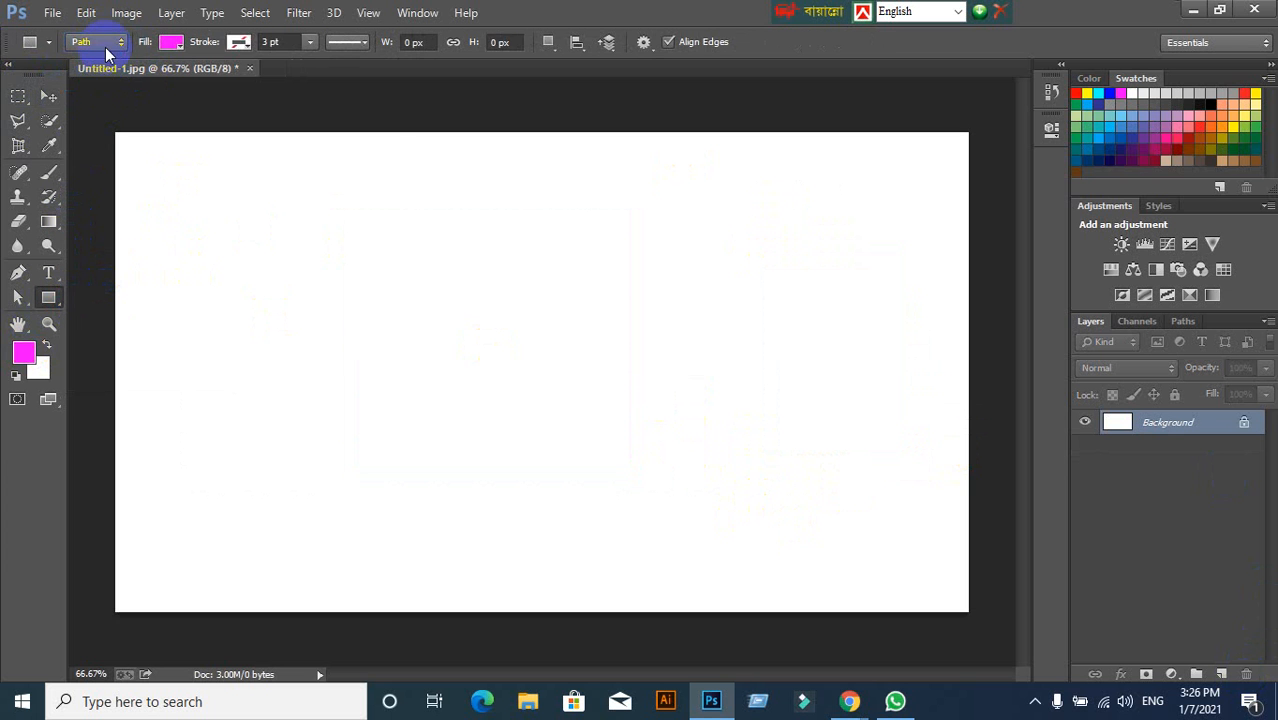
{"action": "left_click", "coordinate": [95, 41]}
{"action": "left_click", "coordinate": [642, 7]}
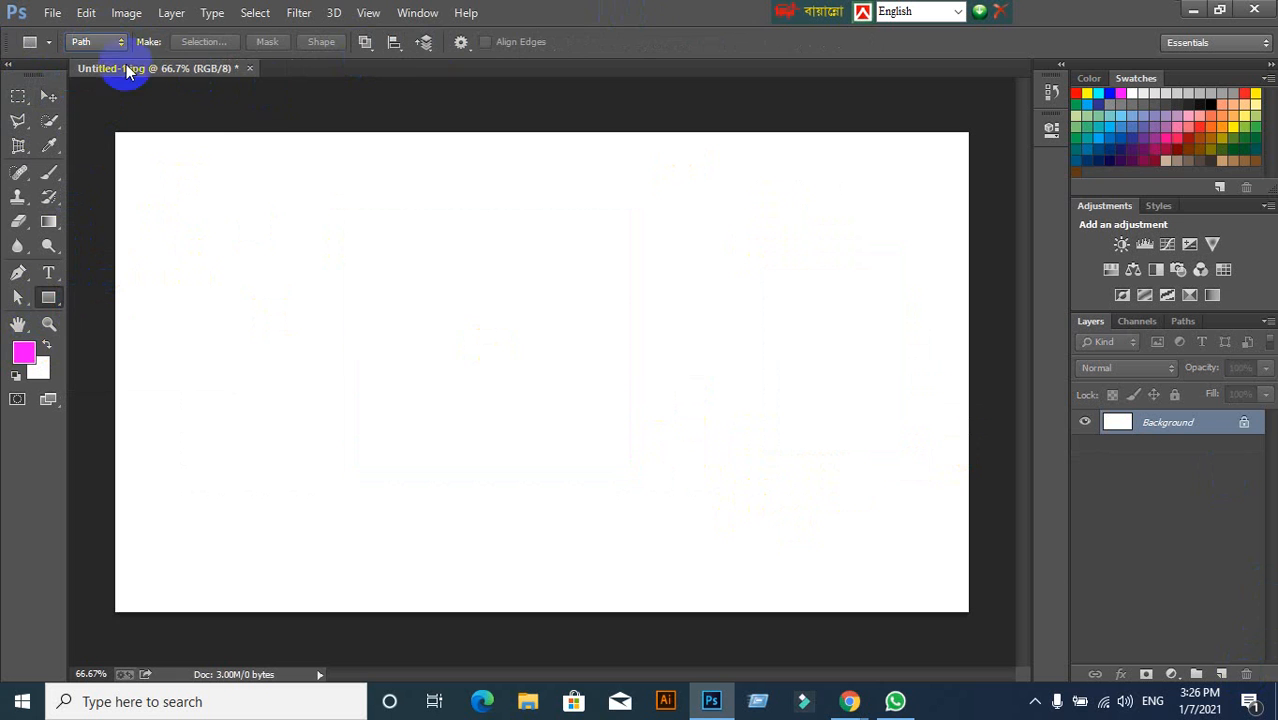
Examine the tool variants grouped under the marquee, lasso, quick selection and rectangle tools.
{"action": "left_click", "coordinate": [24, 98]}
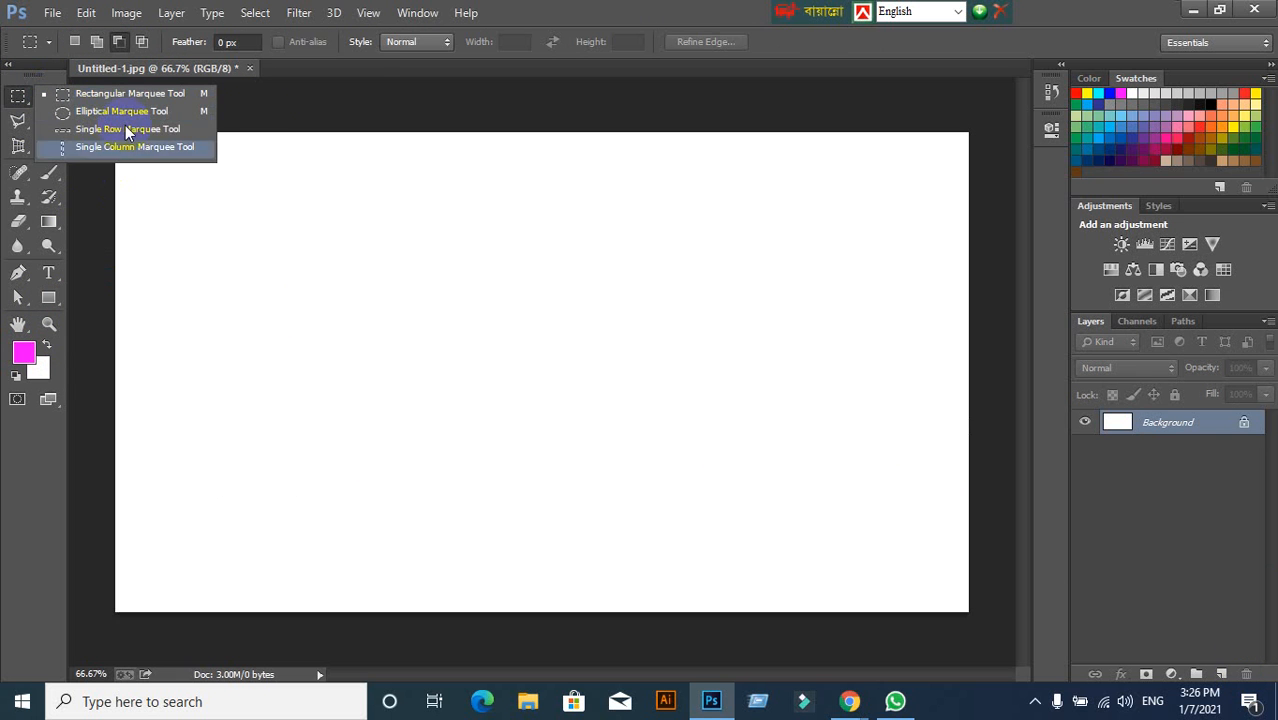
{"action": "left_click", "coordinate": [18, 120]}
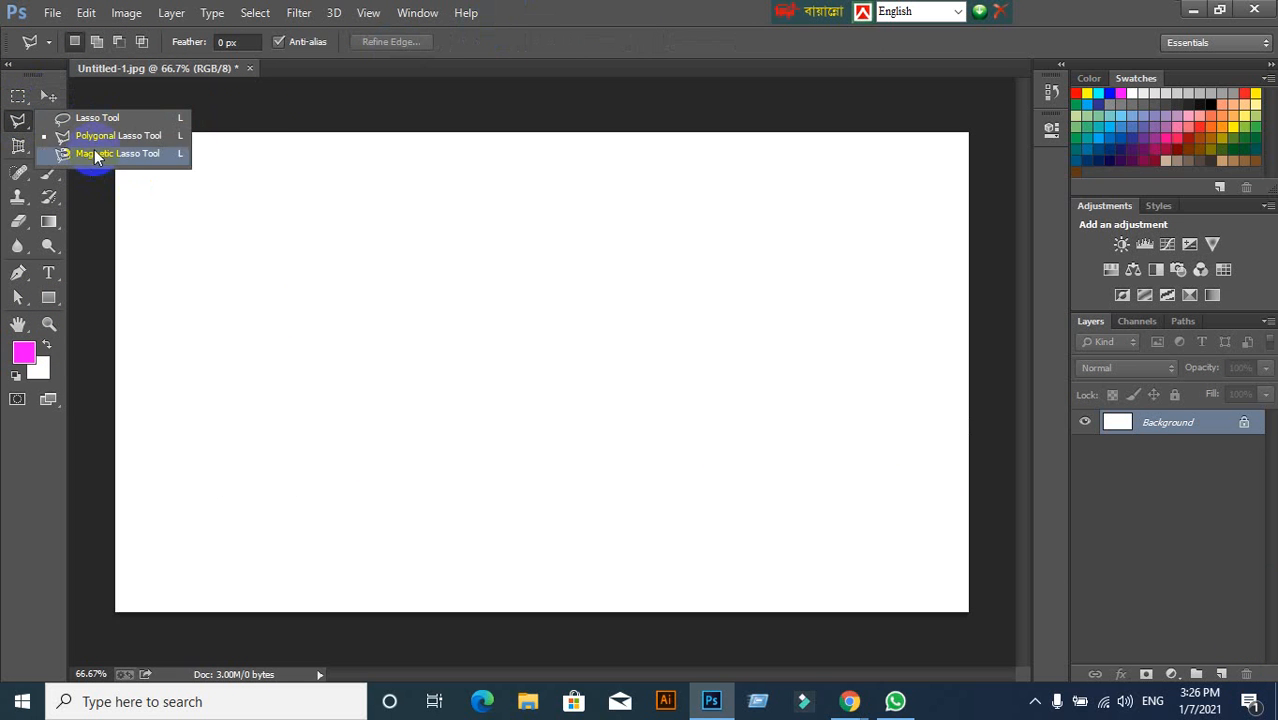
{"action": "left_click", "coordinate": [650, 9]}
{"action": "left_click", "coordinate": [48, 122]}
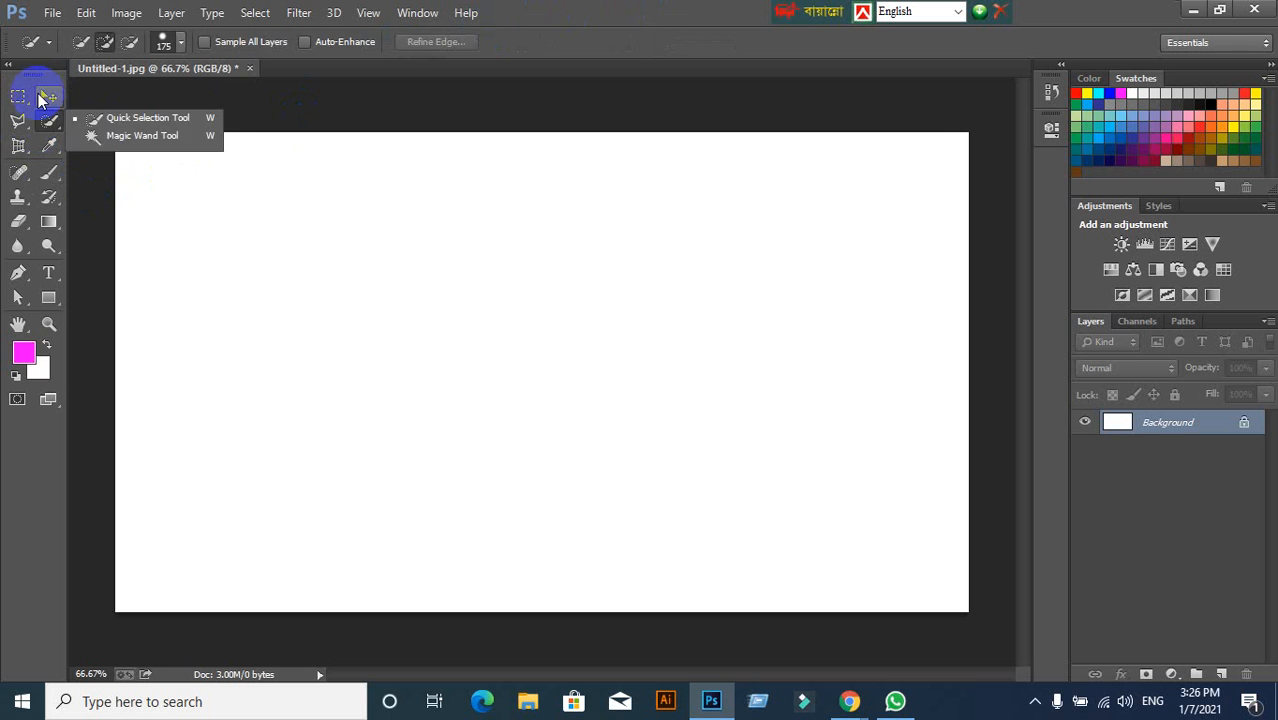
{"action": "left_click", "coordinate": [44, 96]}
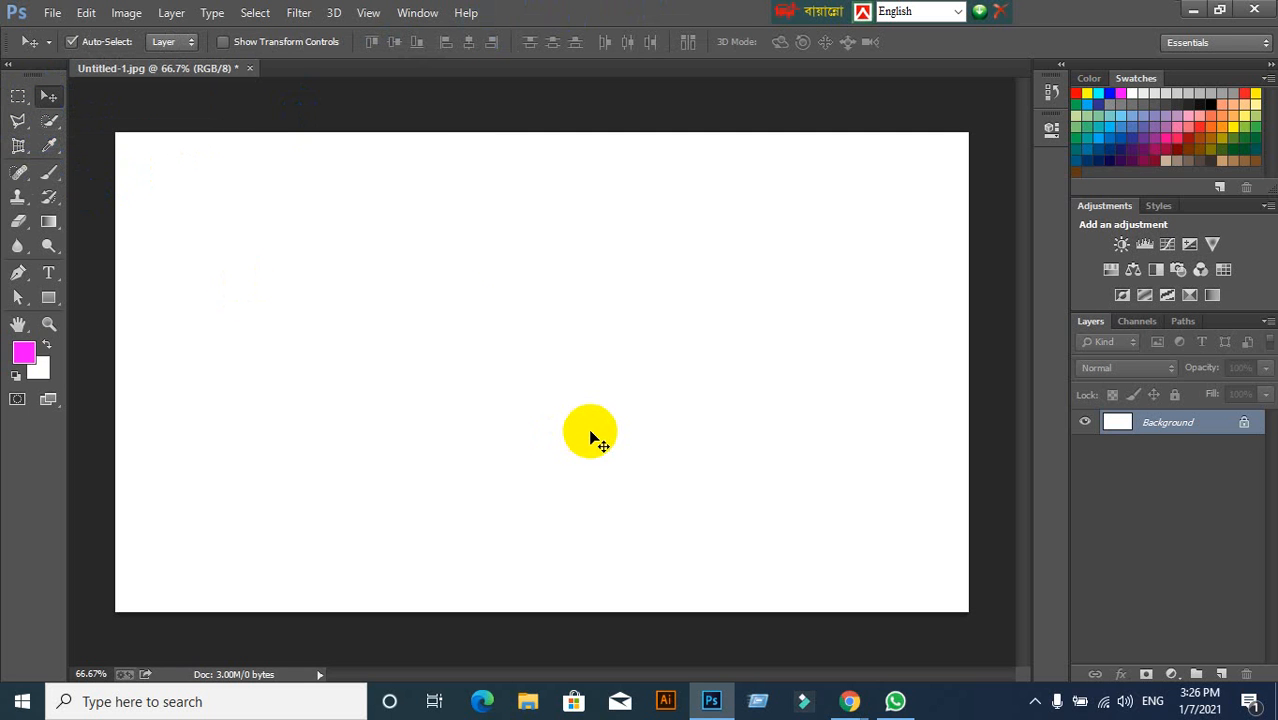
{"action": "left_click", "coordinate": [44, 300]}
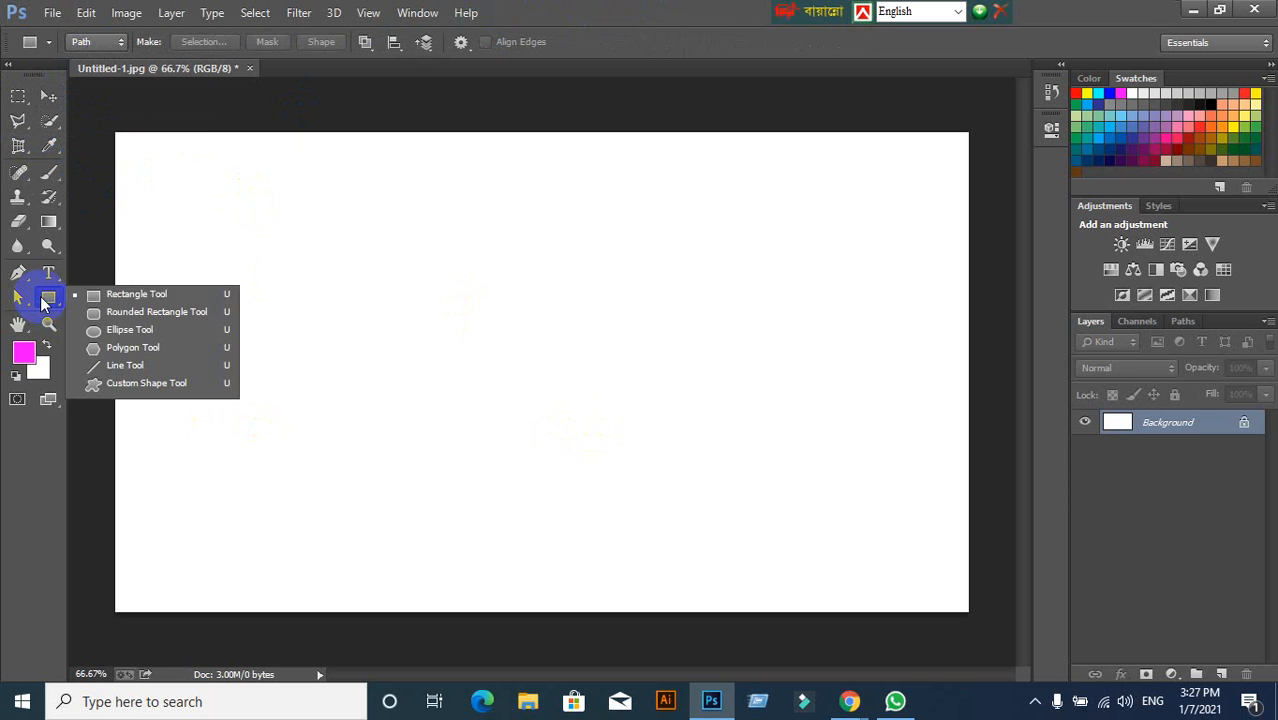
{"action": "left_click", "coordinate": [111, 296]}
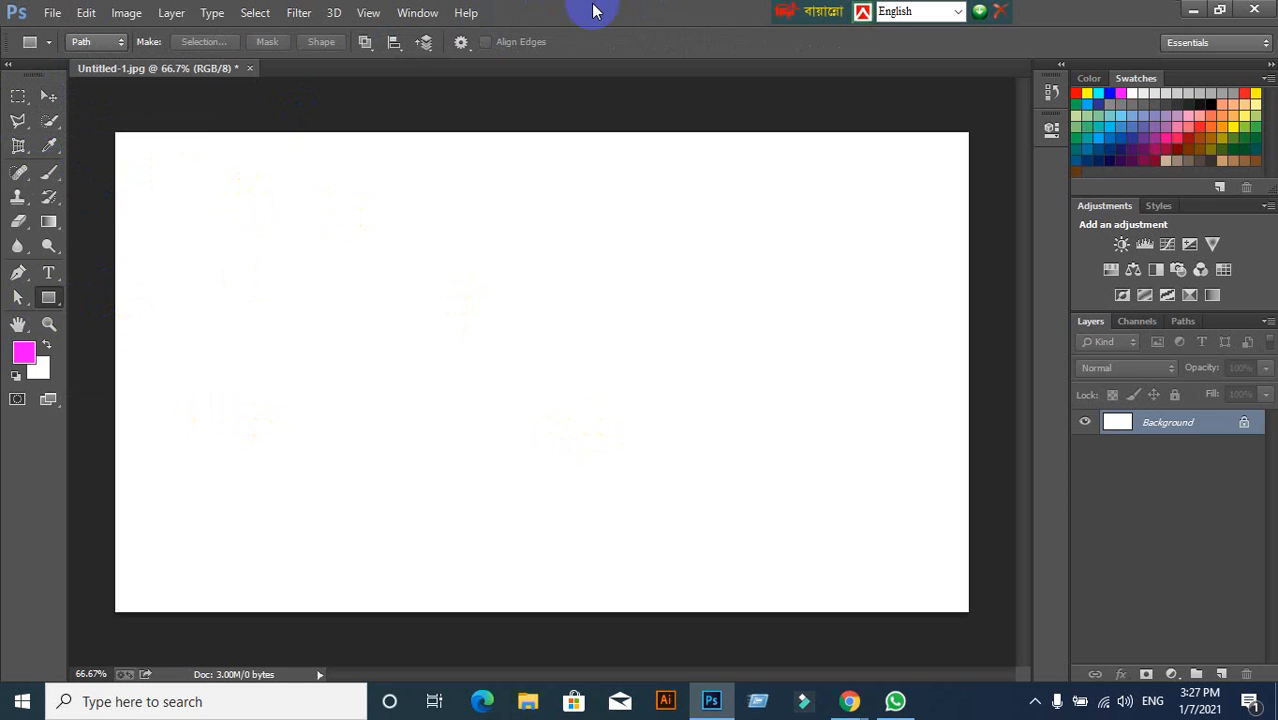
{"action": "left_click", "coordinate": [48, 96]}
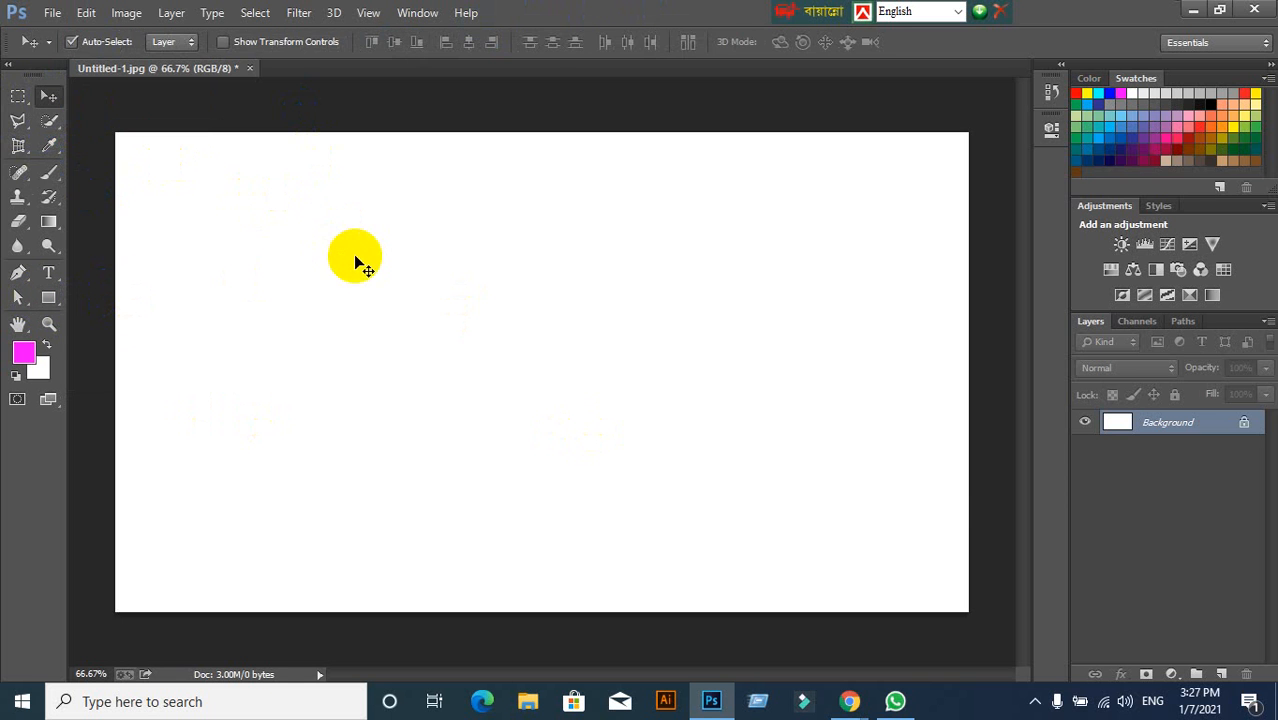
Add a new layer, make a large rectangular marquee selection left of centre, fill it with the magenta foreground colour, and deselect.
{"action": "left_click", "coordinate": [1222, 675]}
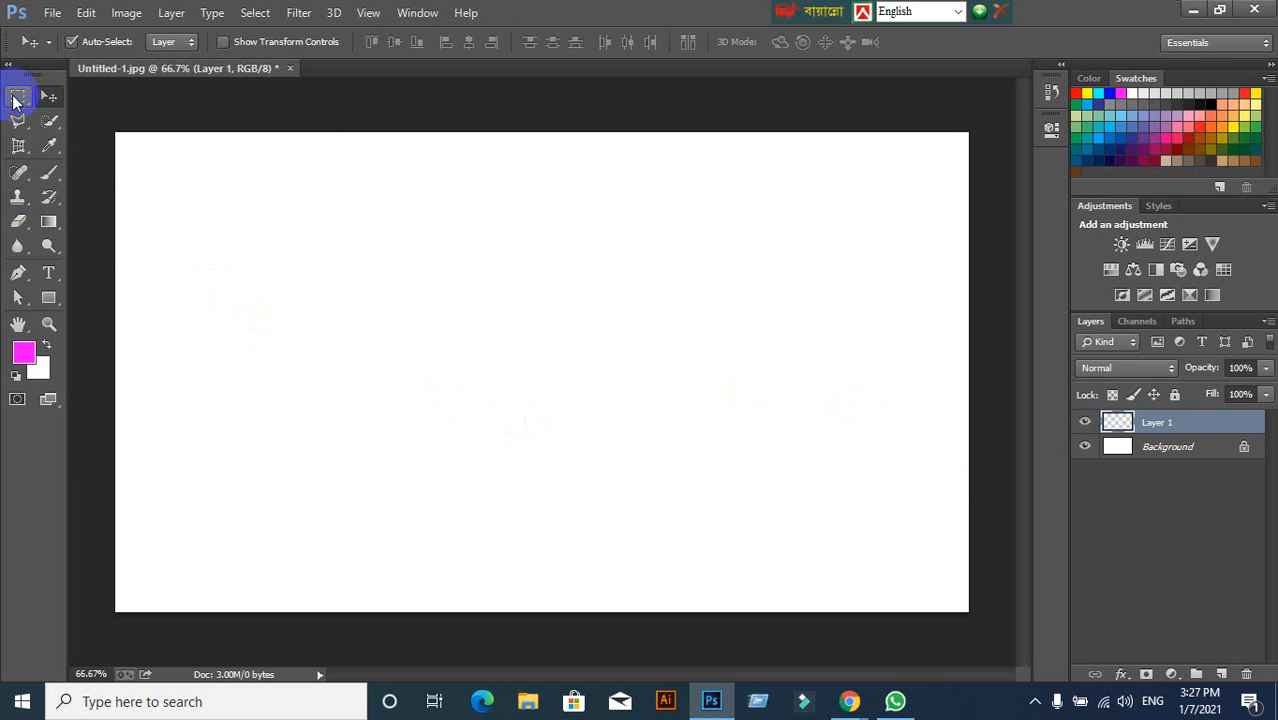
{"action": "left_click", "coordinate": [16, 96]}
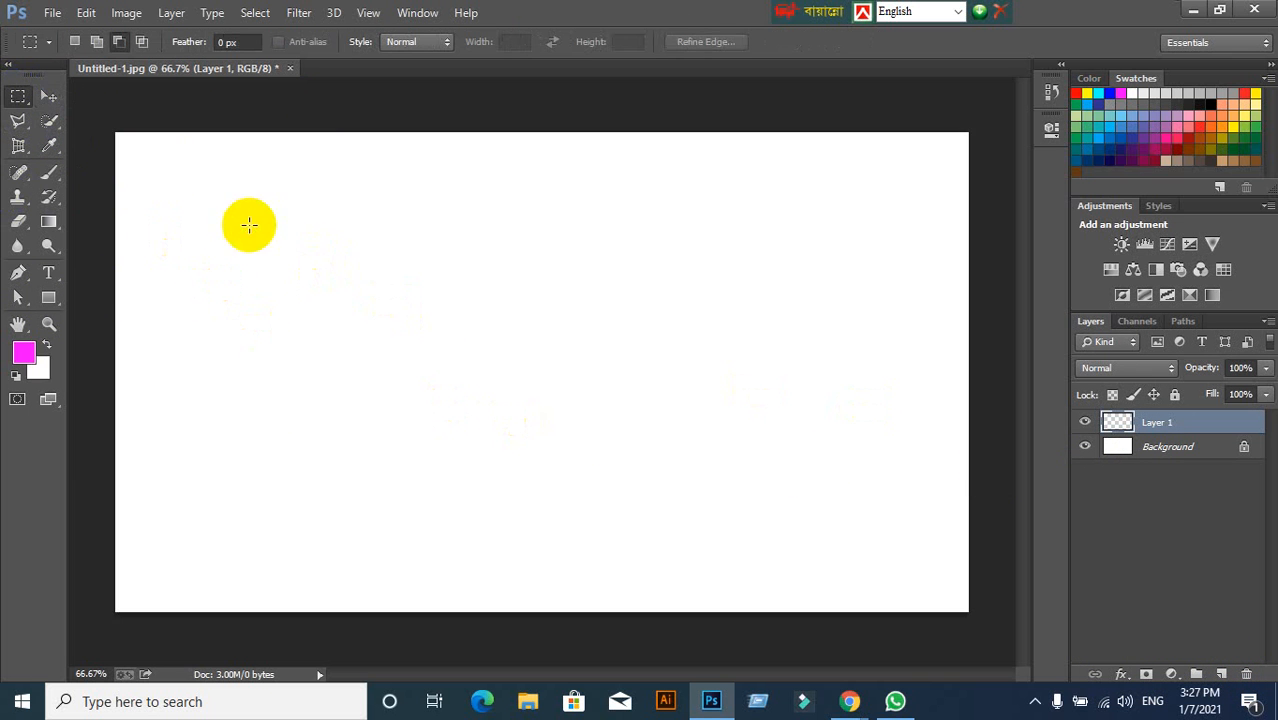
{"action": "left_click_drag", "start_coordinate": [248, 222], "coordinate": [662, 524]}
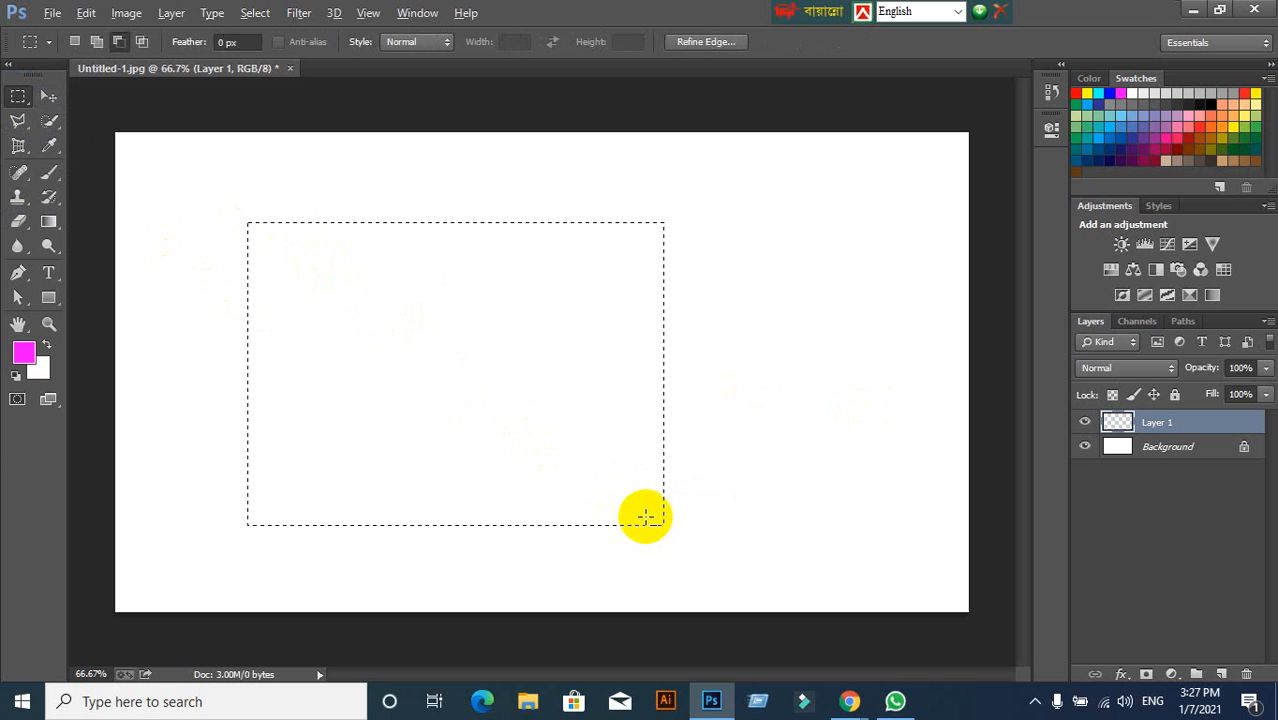
{"action": "key", "text": "alt+BackSpace"}
{"action": "key", "text": "ctrl+d"}
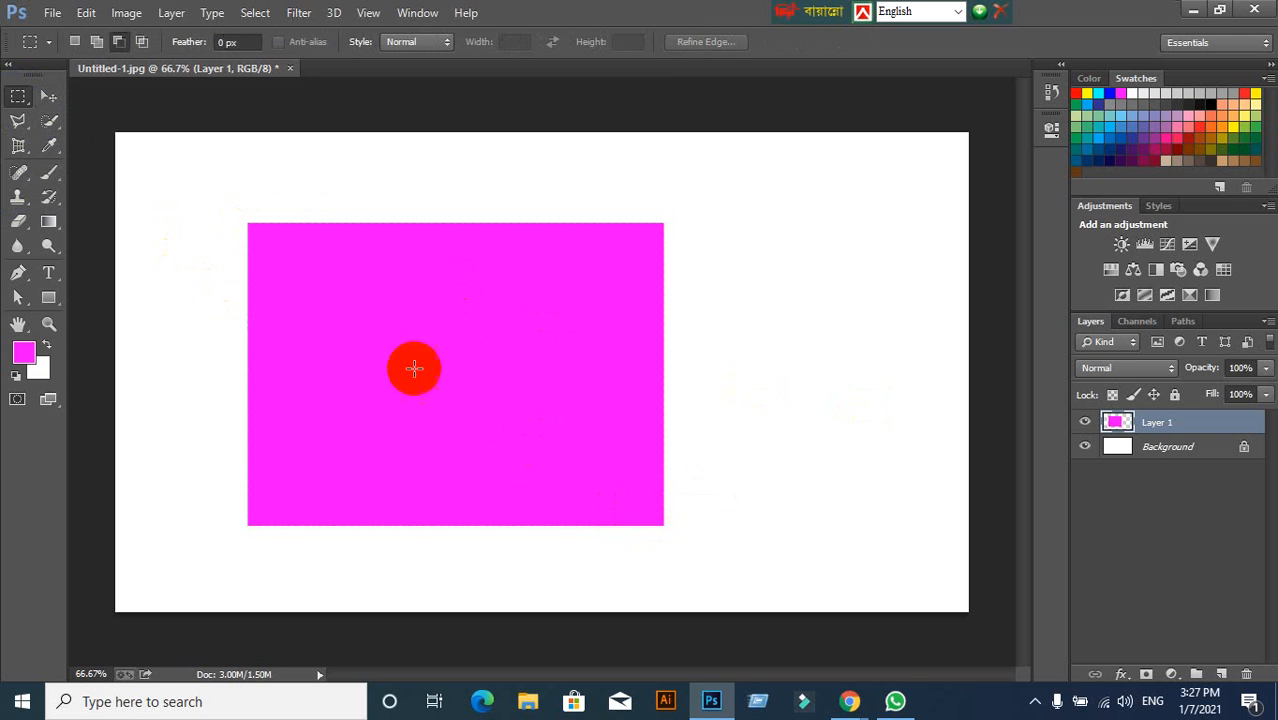
Try a diagonal blue-to-white linear gradient on the magenta rectangle's layer without a selection, and undo it.
{"action": "left_click", "coordinate": [49, 95]}
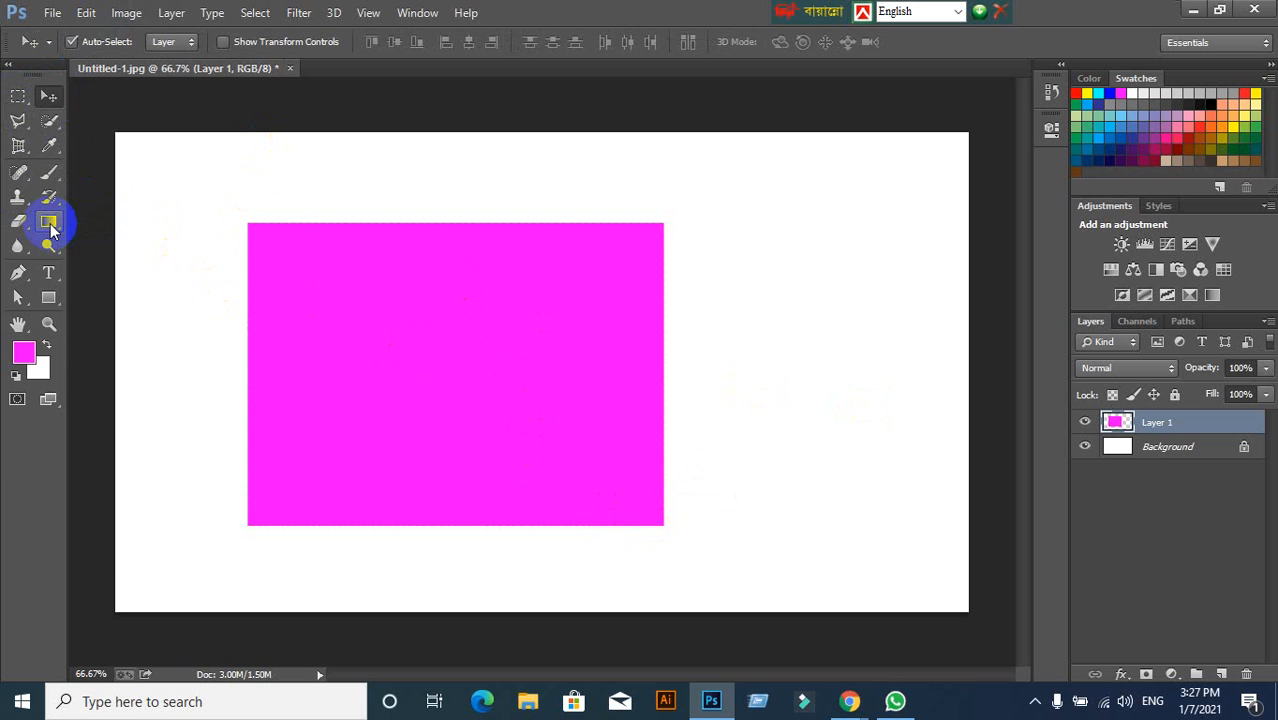
{"action": "left_click", "coordinate": [51, 226]}
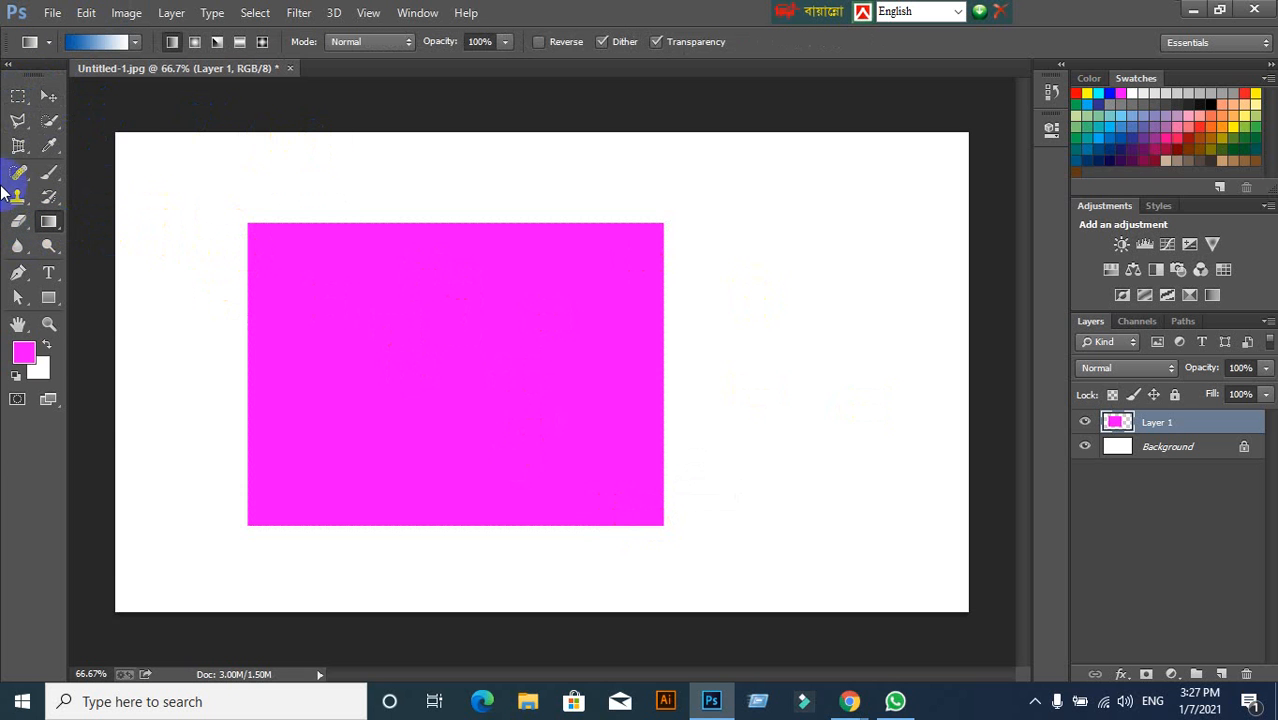
{"action": "left_click_drag", "start_coordinate": [300, 251], "coordinate": [665, 479]}
{"action": "key", "text": "ctrl+z"}
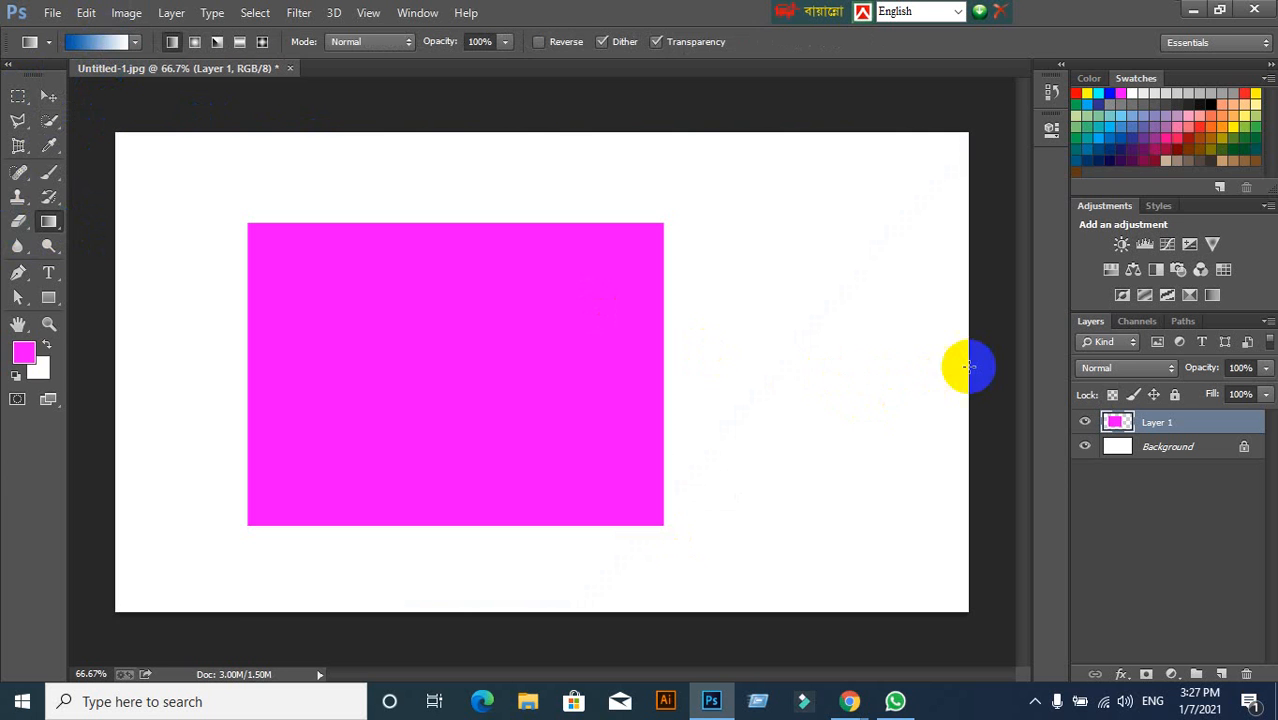
Load the magenta rectangle as a selection and fill it with a diagonal blue-to-white linear gradient from upper left to lower right.
{"action": "left_click", "coordinate": [1119, 428], "text": "ctrl"}
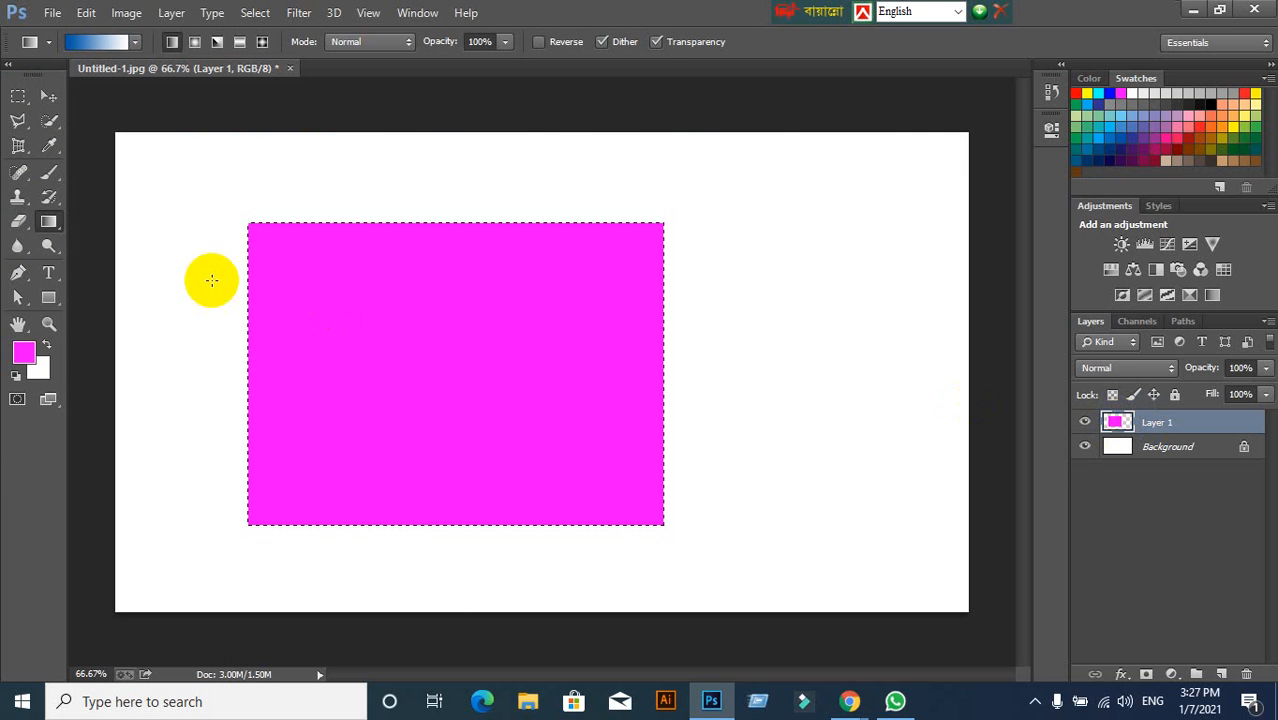
{"action": "left_click_drag", "start_coordinate": [277, 260], "coordinate": [605, 417]}
{"action": "left_click_drag", "start_coordinate": [569, 281], "coordinate": [348, 408]}
{"action": "left_click_drag", "start_coordinate": [585, 274], "coordinate": [271, 471]}
{"action": "left_click_drag", "start_coordinate": [280, 320], "coordinate": [593, 528]}
{"action": "left_click", "coordinate": [50, 97]}
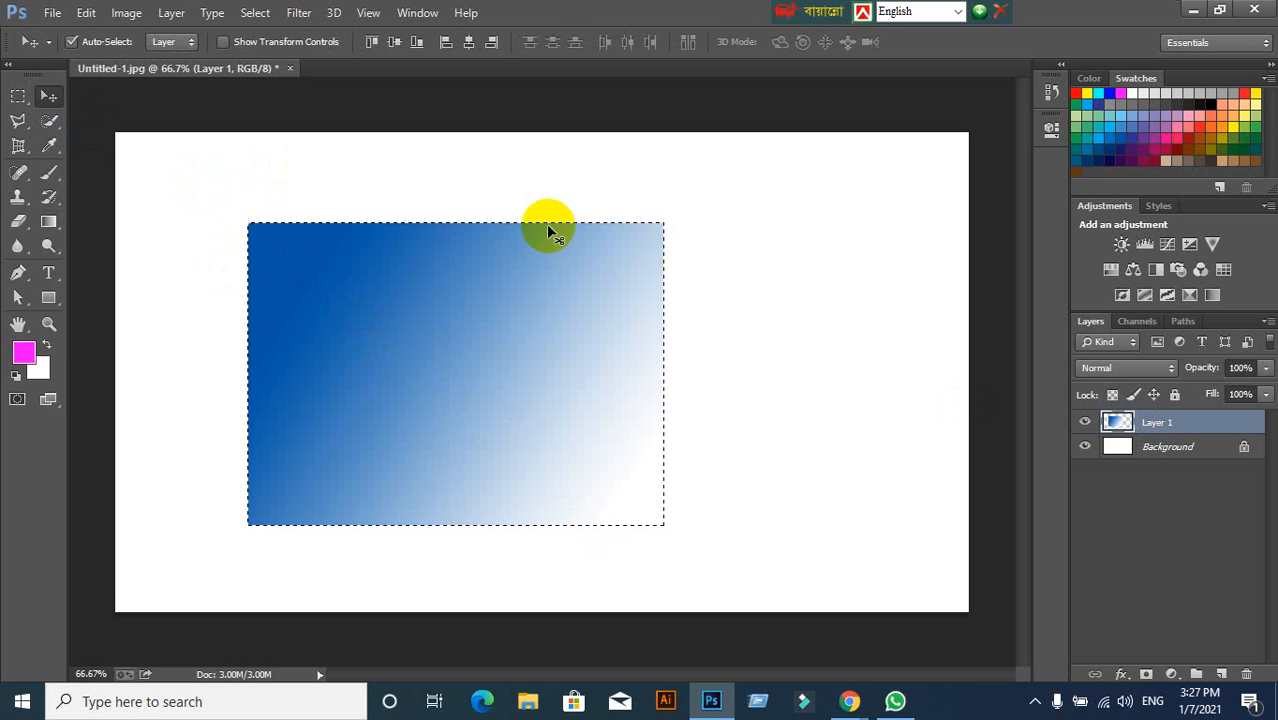
Delete the layer holding the blue-to-white gradient rectangle.
{"action": "left_click_drag", "start_coordinate": [547, 229], "coordinate": [533, 336]}
{"action": "key", "text": "Delete"}
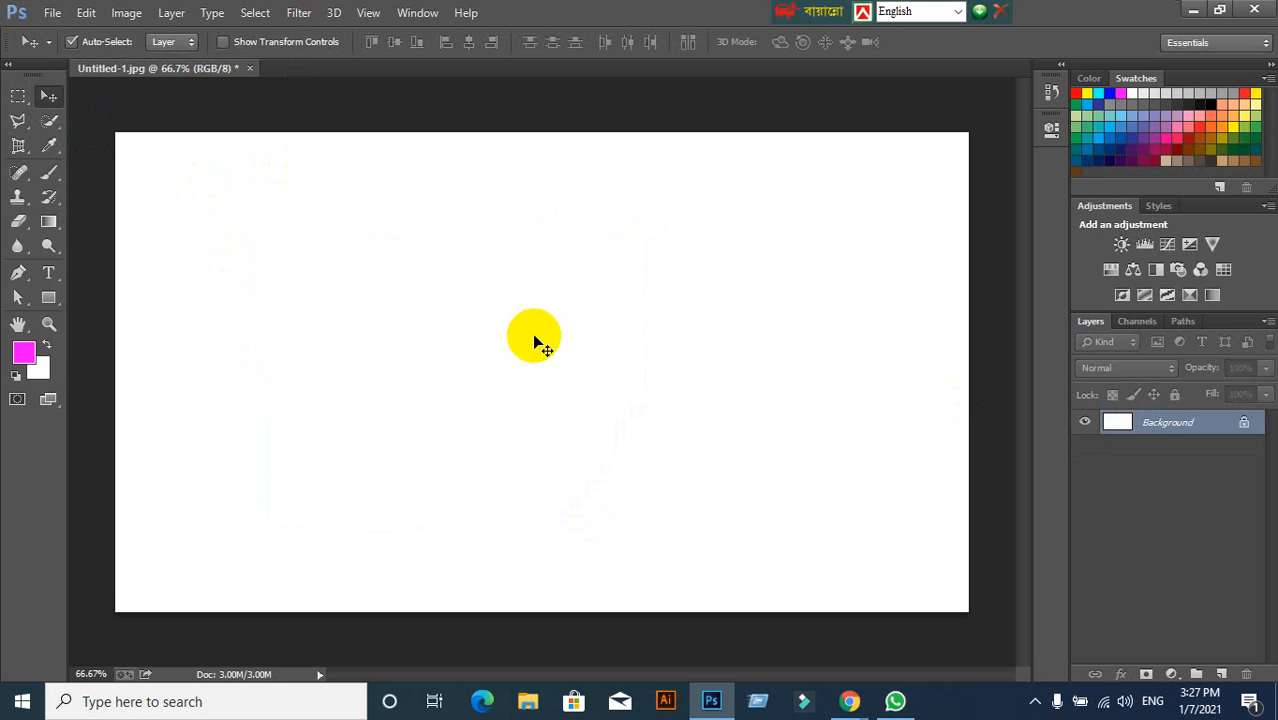
Try drawing rectangles with the Rectangle tool in Path mode, and undo each one.
{"action": "left_click", "coordinate": [47, 297]}
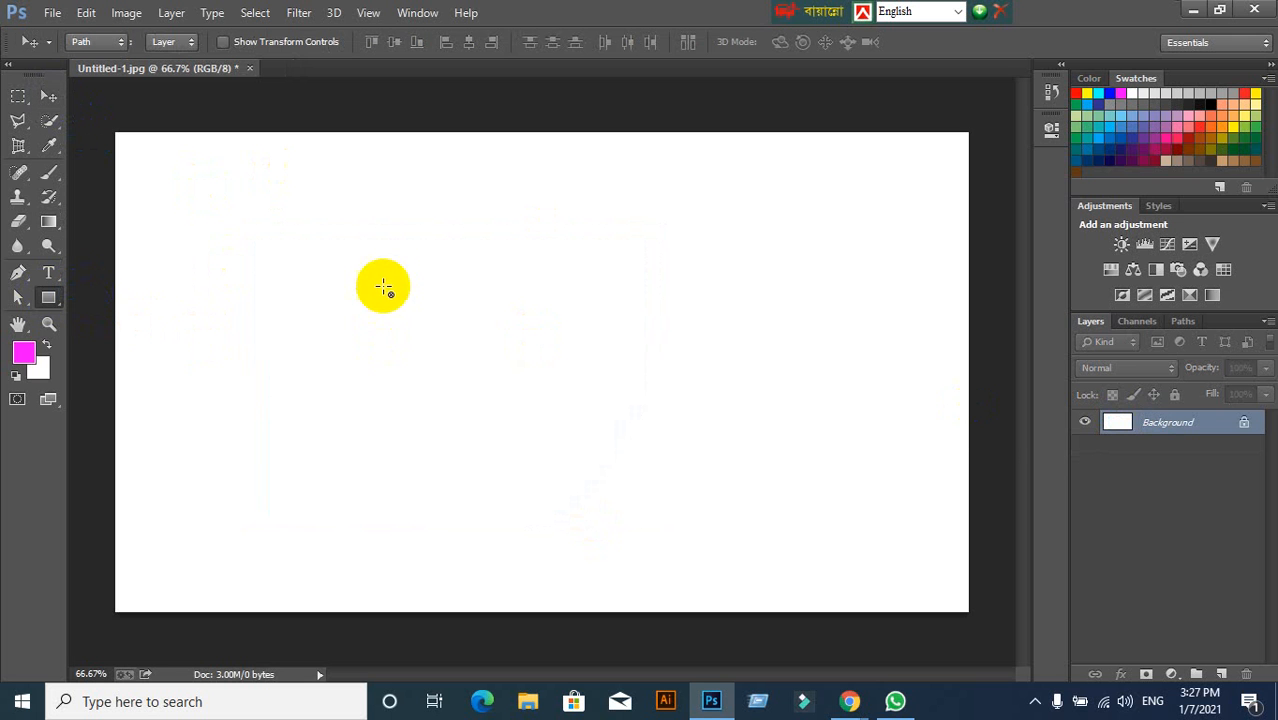
{"action": "left_click_drag", "start_coordinate": [338, 229], "coordinate": [552, 442]}
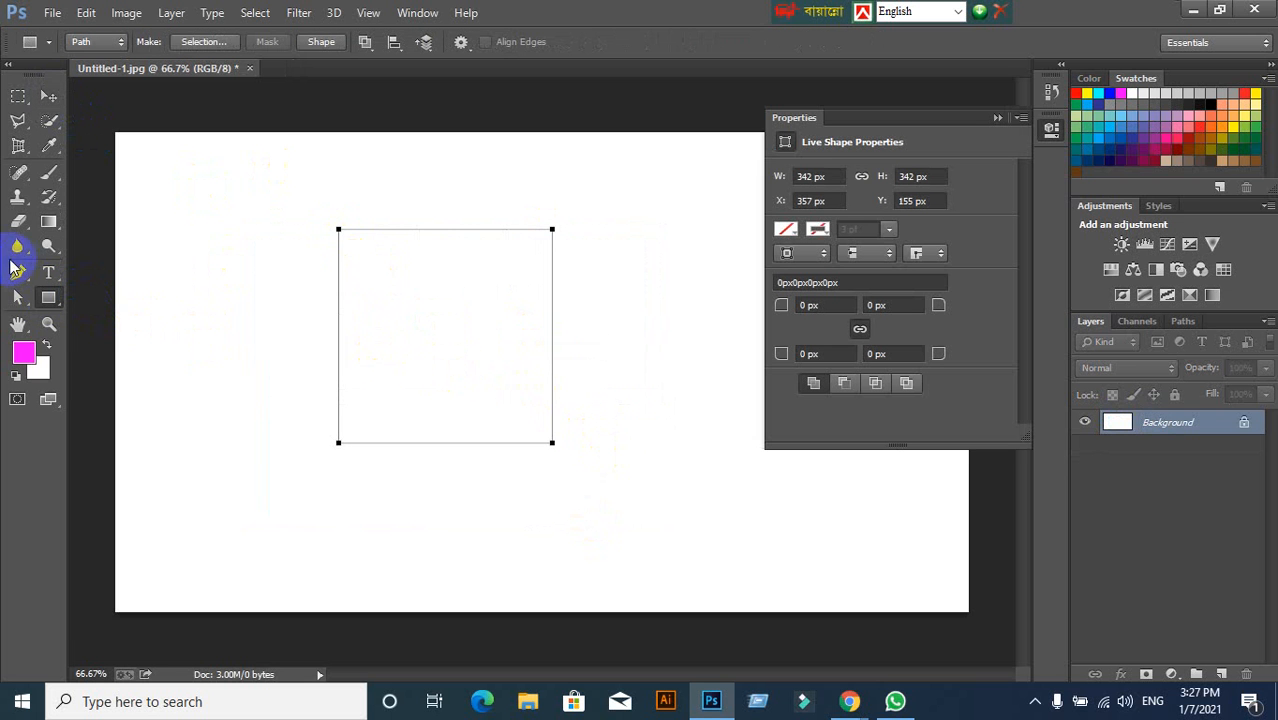
{"action": "left_click", "coordinate": [46, 226]}
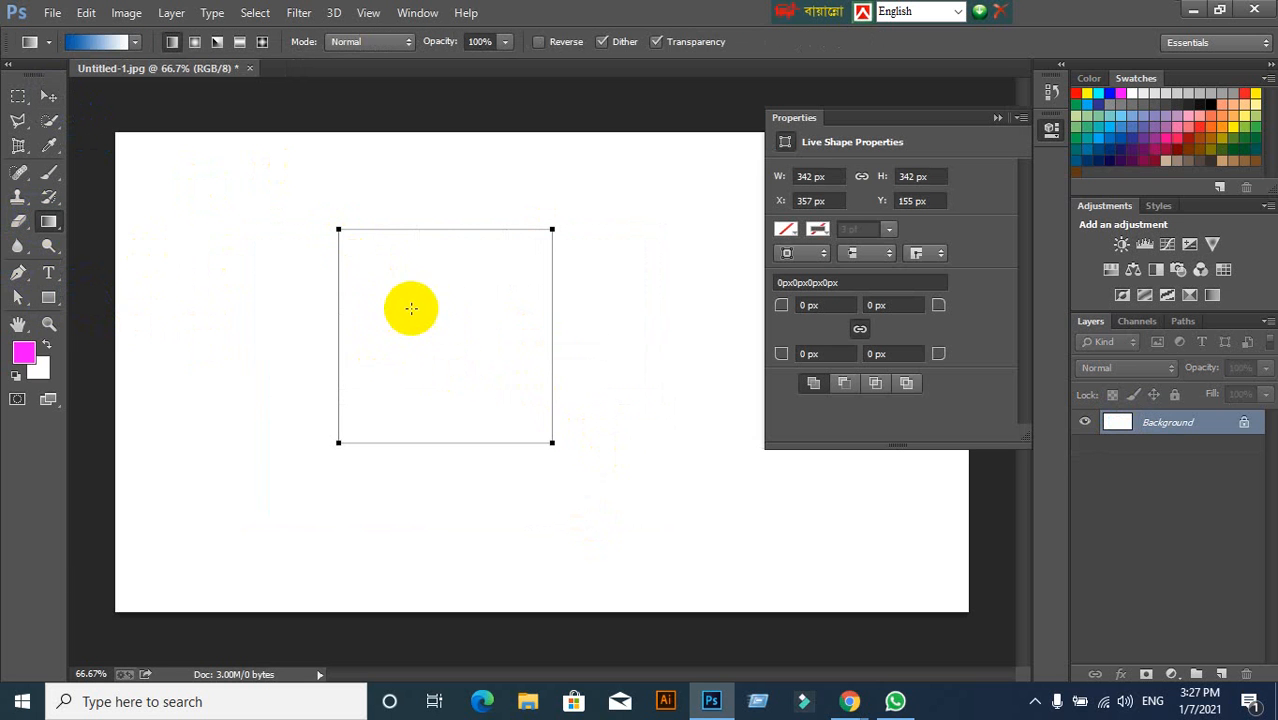
{"action": "key", "text": "ctrl+z"}
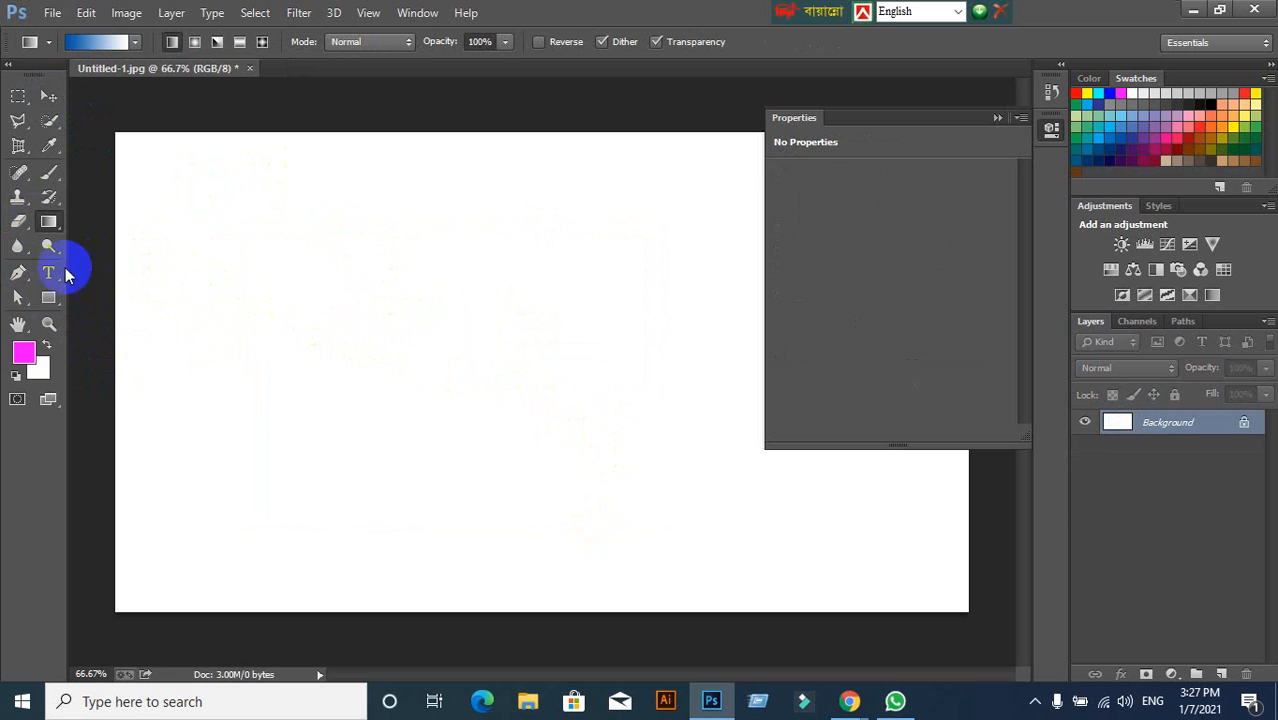
{"action": "left_click", "coordinate": [50, 293]}
{"action": "left_click_drag", "start_coordinate": [271, 240], "coordinate": [593, 474]}
{"action": "key", "text": "ctrl+z"}
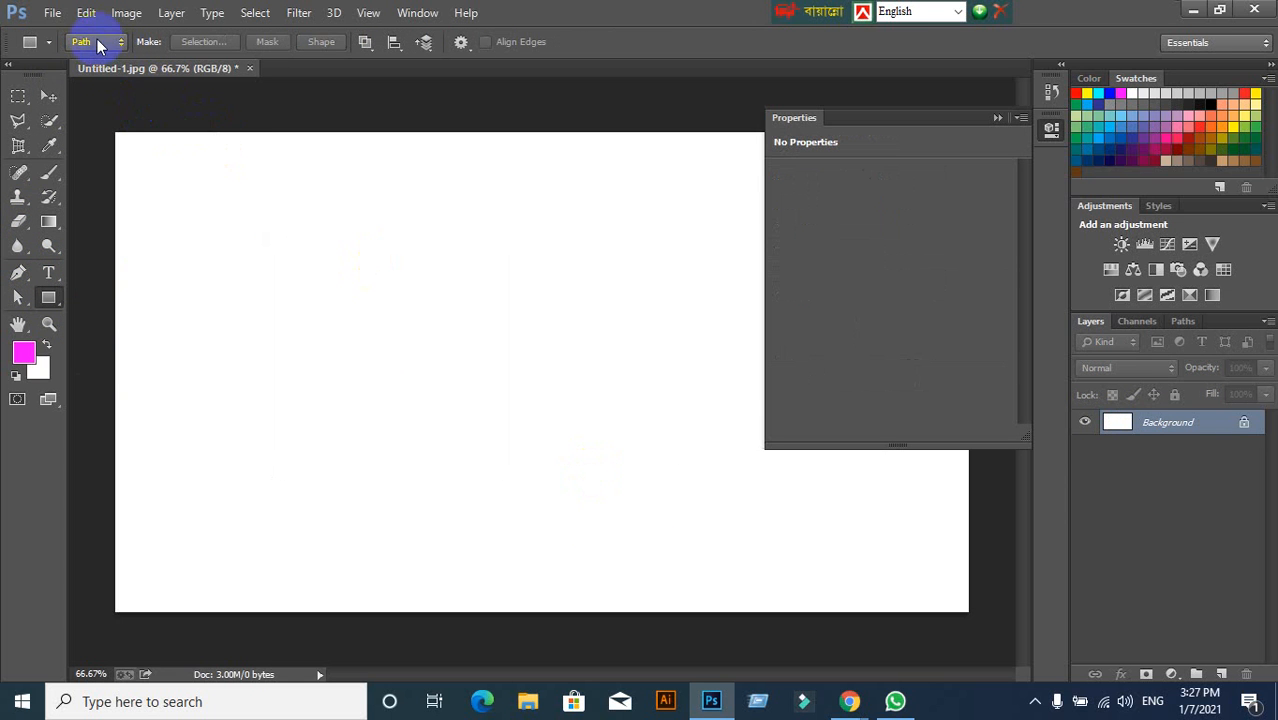
Switch the Rectangle tool to Shape mode and draw a magenta square about 504 px wide left of centre.
{"action": "left_click", "coordinate": [95, 41]}
{"action": "left_click", "coordinate": [93, 63]}
{"action": "left_click_drag", "start_coordinate": [293, 200], "coordinate": [633, 514]}
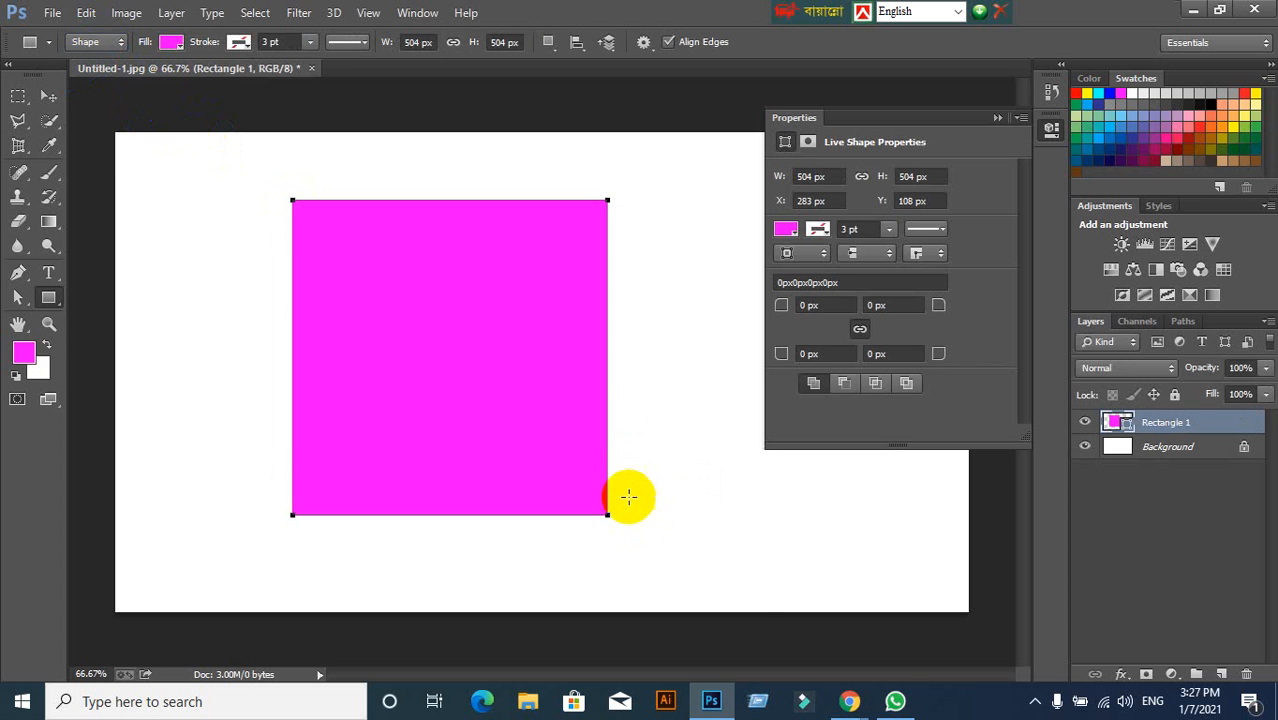
Try making a new selection from the magenta square's path with the Make Selection command, and deselect it.
{"action": "right_click", "coordinate": [502, 419]}
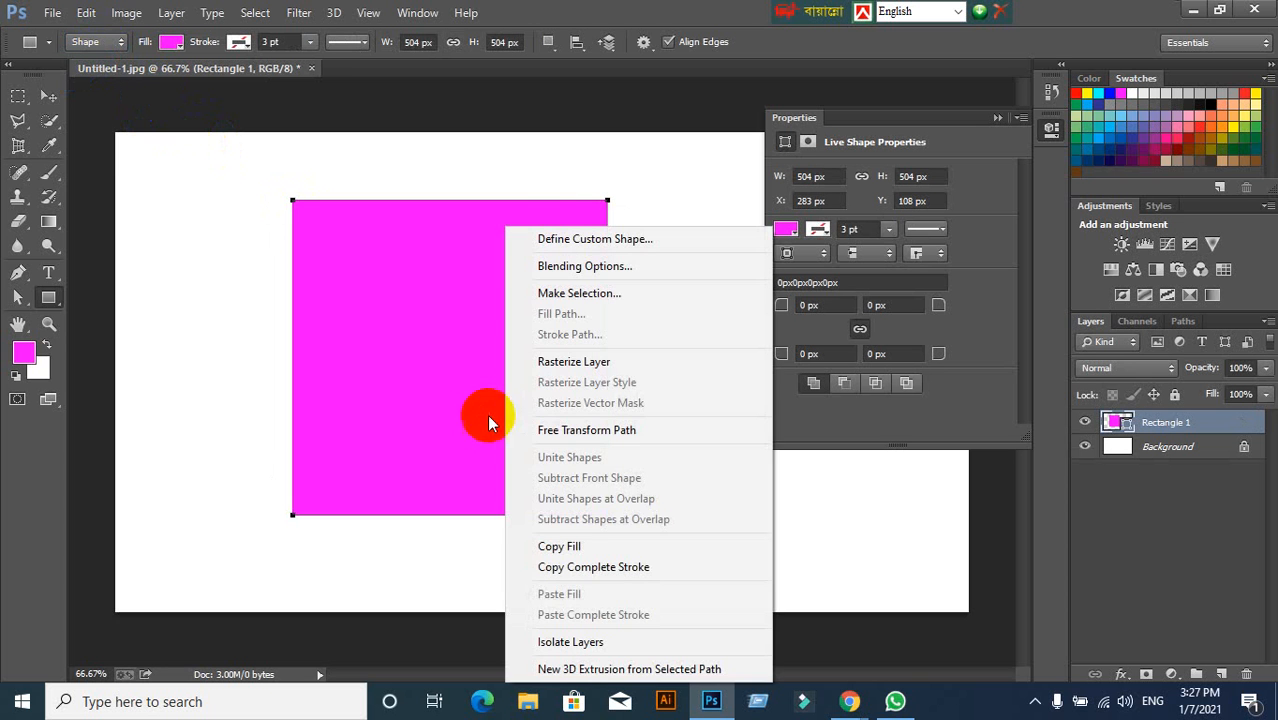
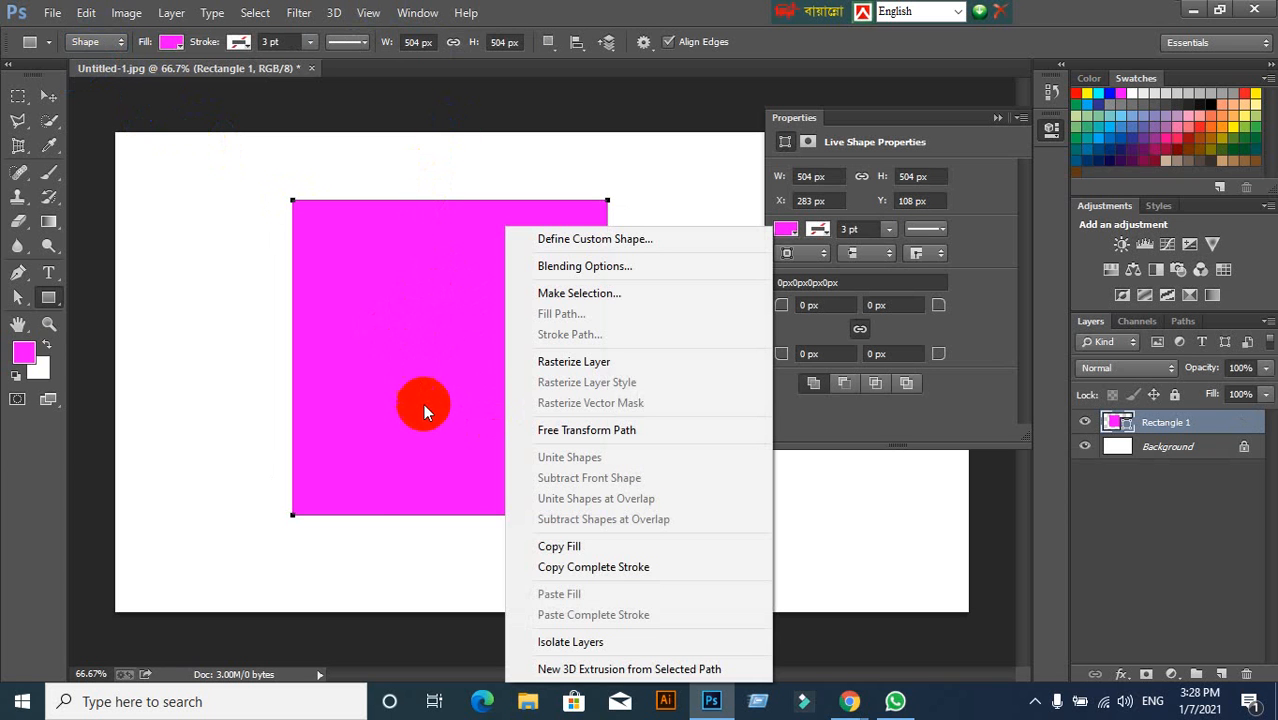
{"action": "left_click", "coordinate": [589, 297]}
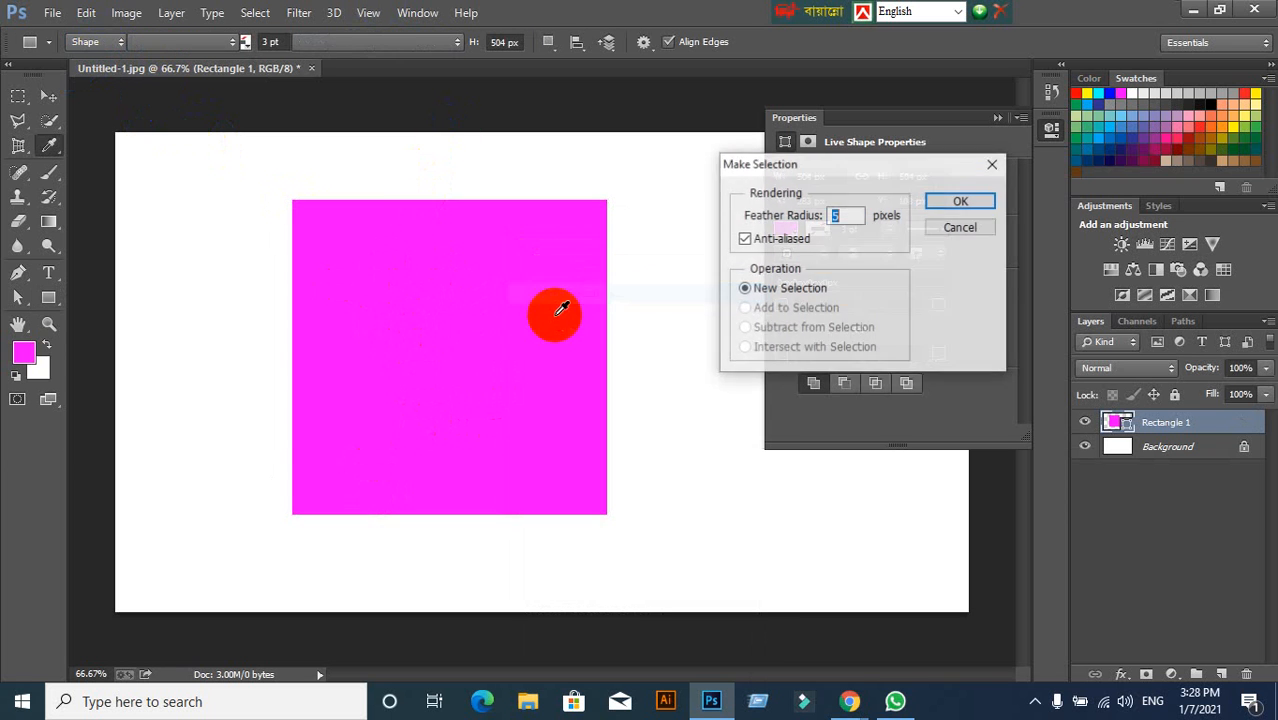
{"action": "left_click", "coordinate": [958, 204]}
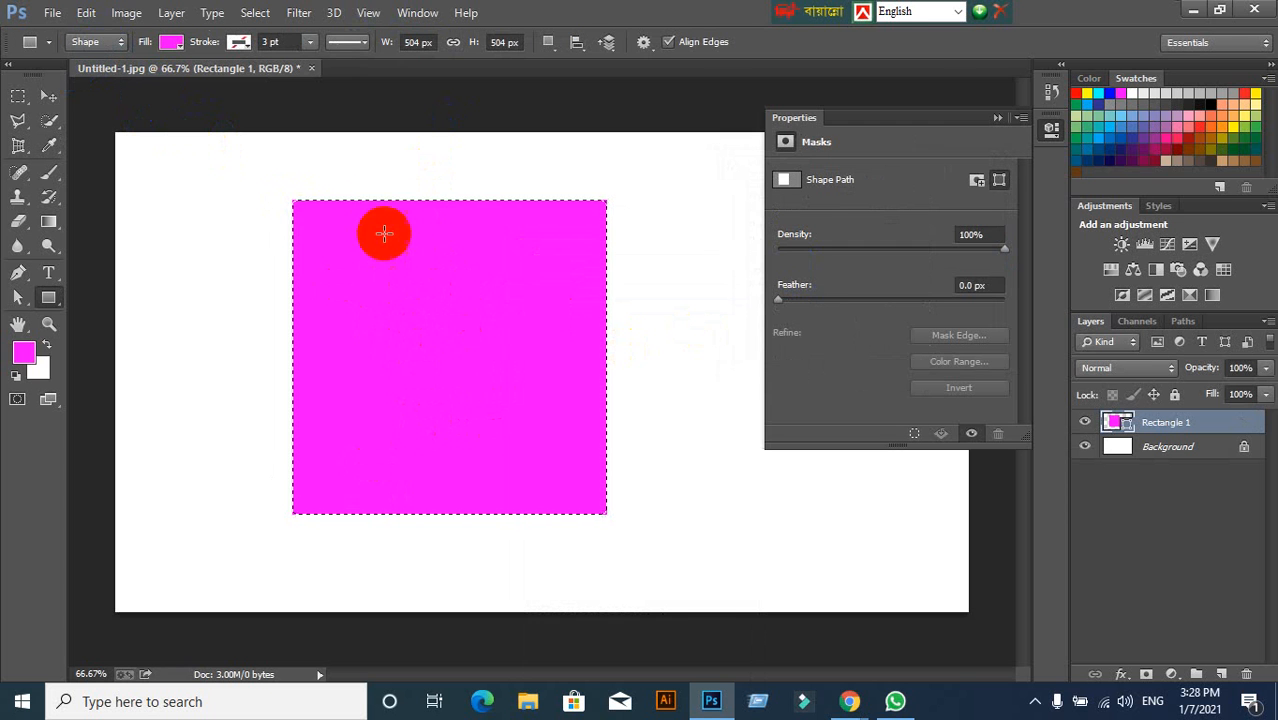
{"action": "left_click", "coordinate": [527, 368]}
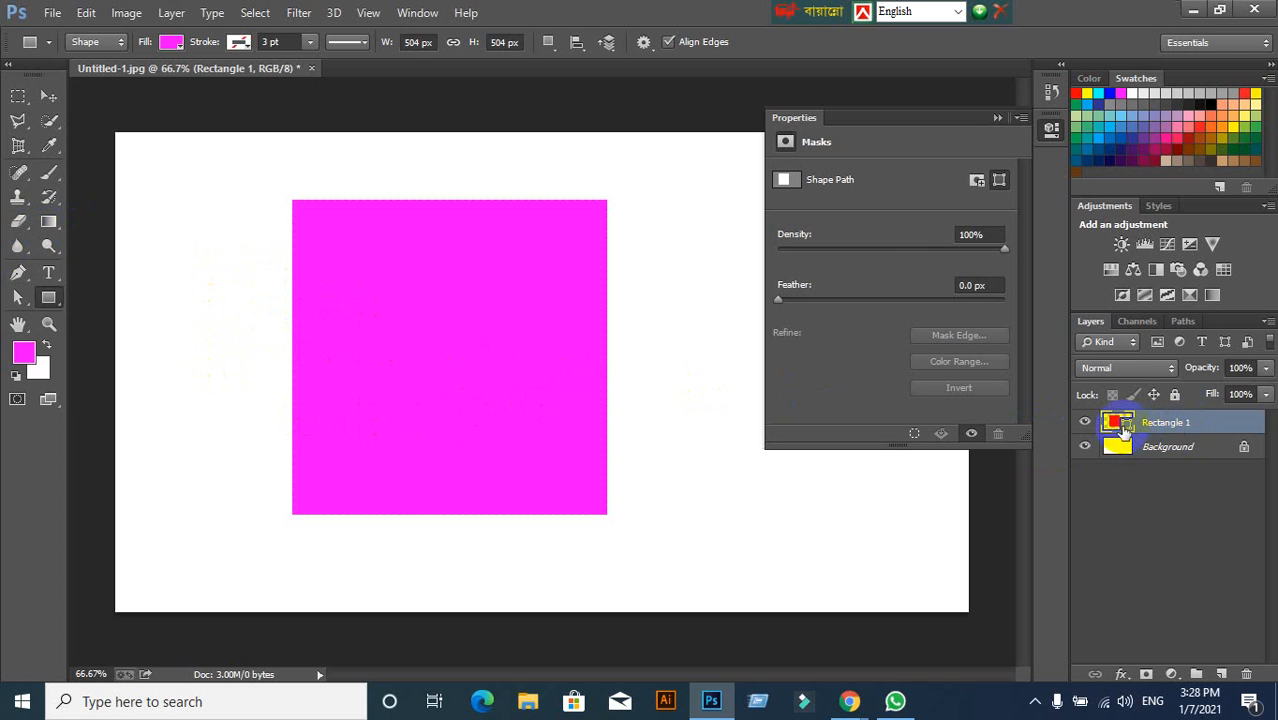
Load the magenta square's layer as a selection, try applying the Gradient tool inside it, and deselect.
{"action": "left_click", "coordinate": [1118, 424], "text": "ctrl"}
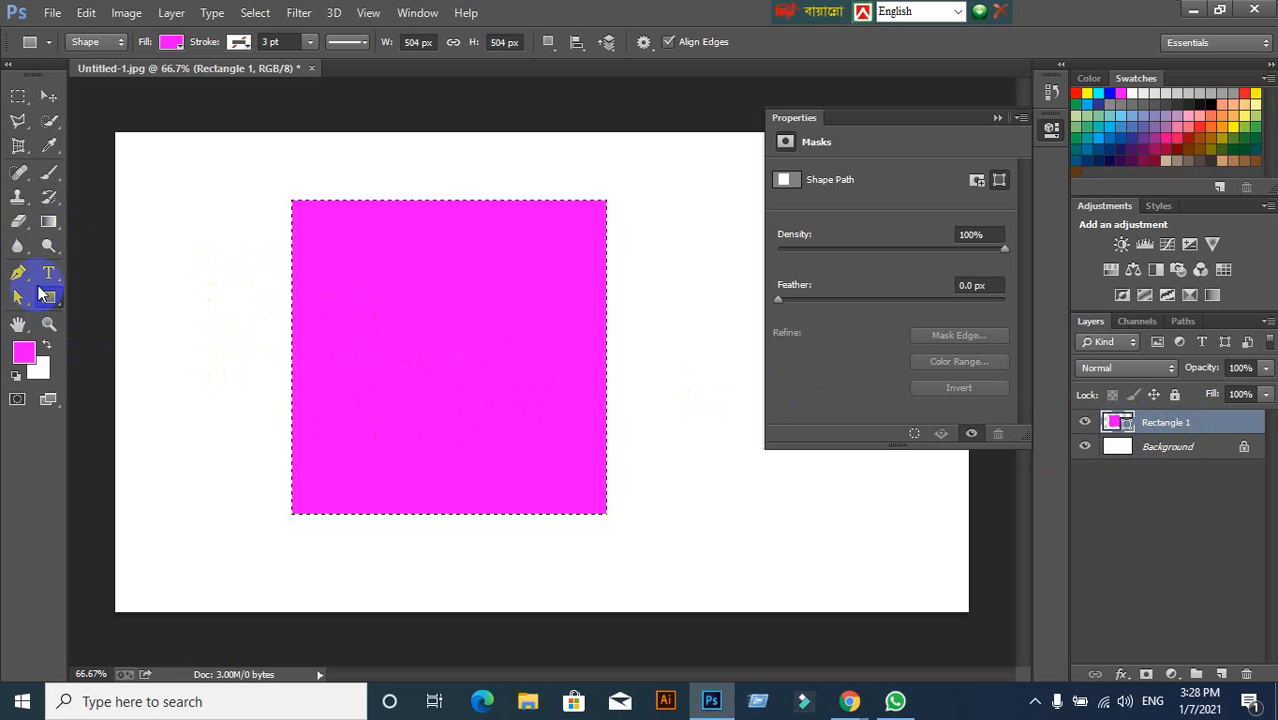
{"action": "left_click", "coordinate": [49, 221]}
{"action": "left_click_drag", "start_coordinate": [330, 317], "coordinate": [434, 305]}
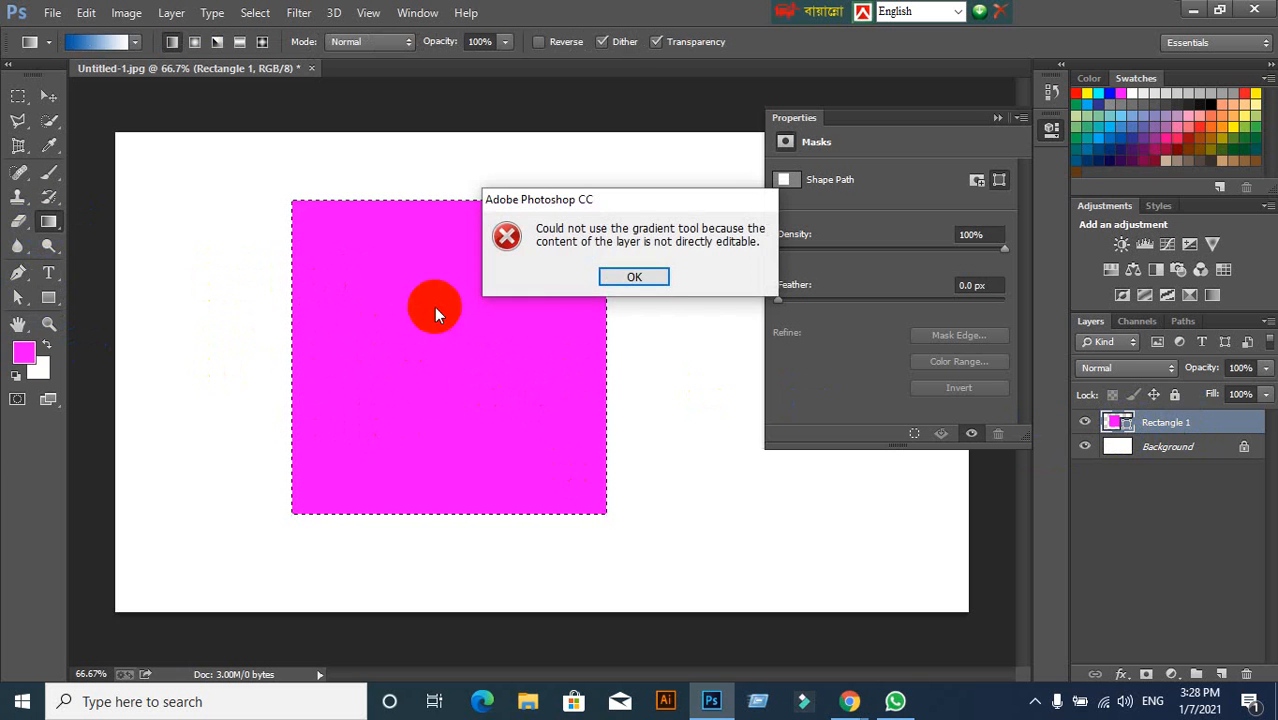
{"action": "left_click", "coordinate": [628, 280]}
{"action": "key", "text": "ctrl+d"}
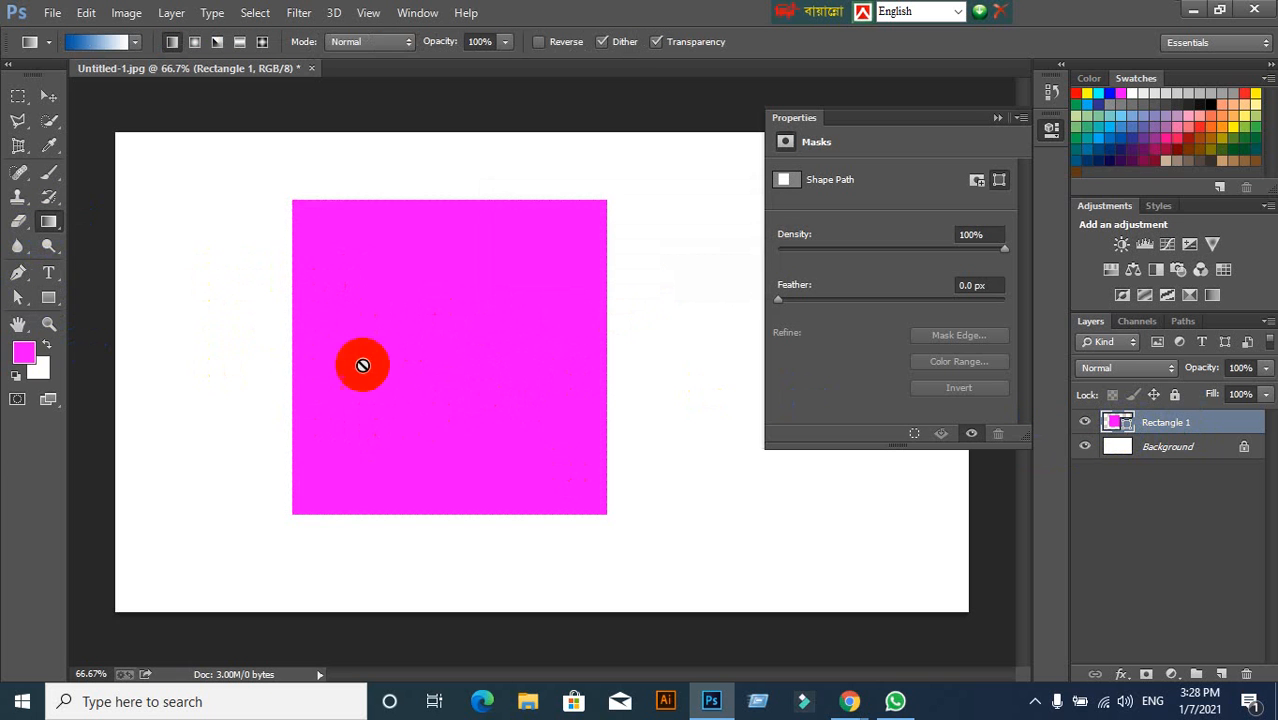
Change the square shape's fill to a black-to-white linear gradient, try a middle colour stop, and pick light red as the foreground colour.
{"action": "left_click", "coordinate": [48, 298]}
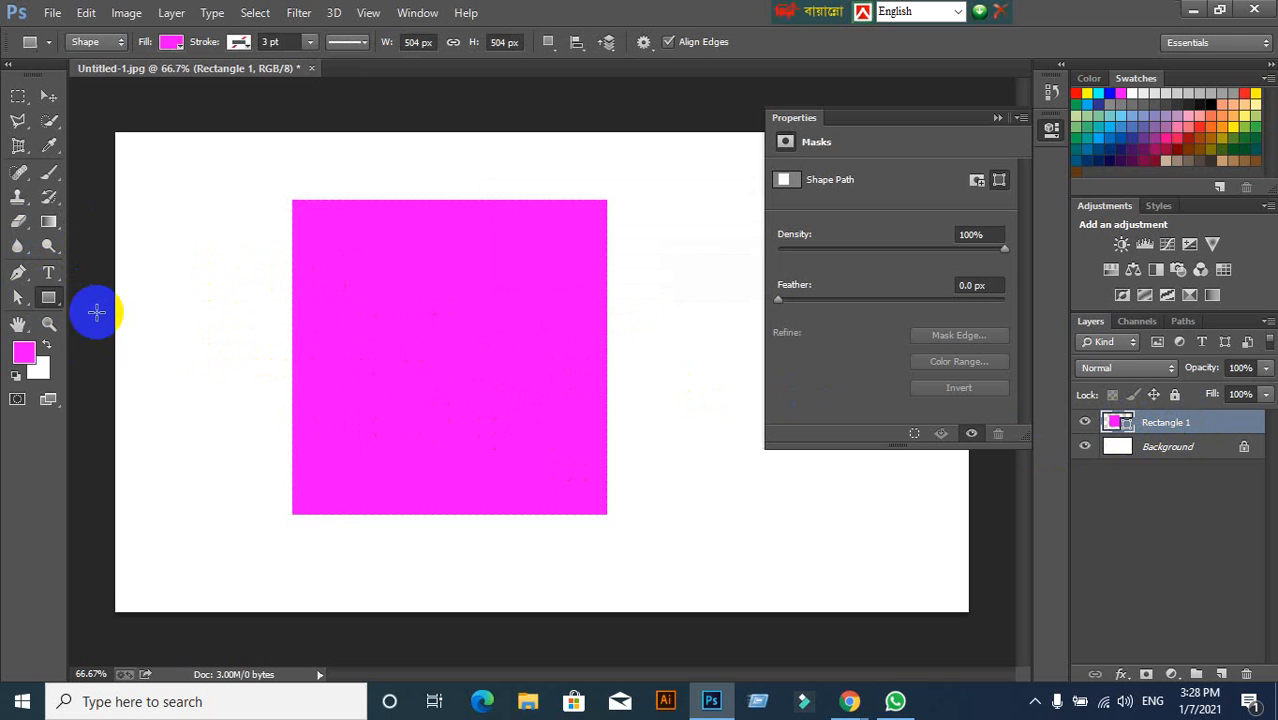
{"action": "left_click", "coordinate": [116, 46]}
{"action": "left_click", "coordinate": [90, 72]}
{"action": "left_click", "coordinate": [172, 44]}
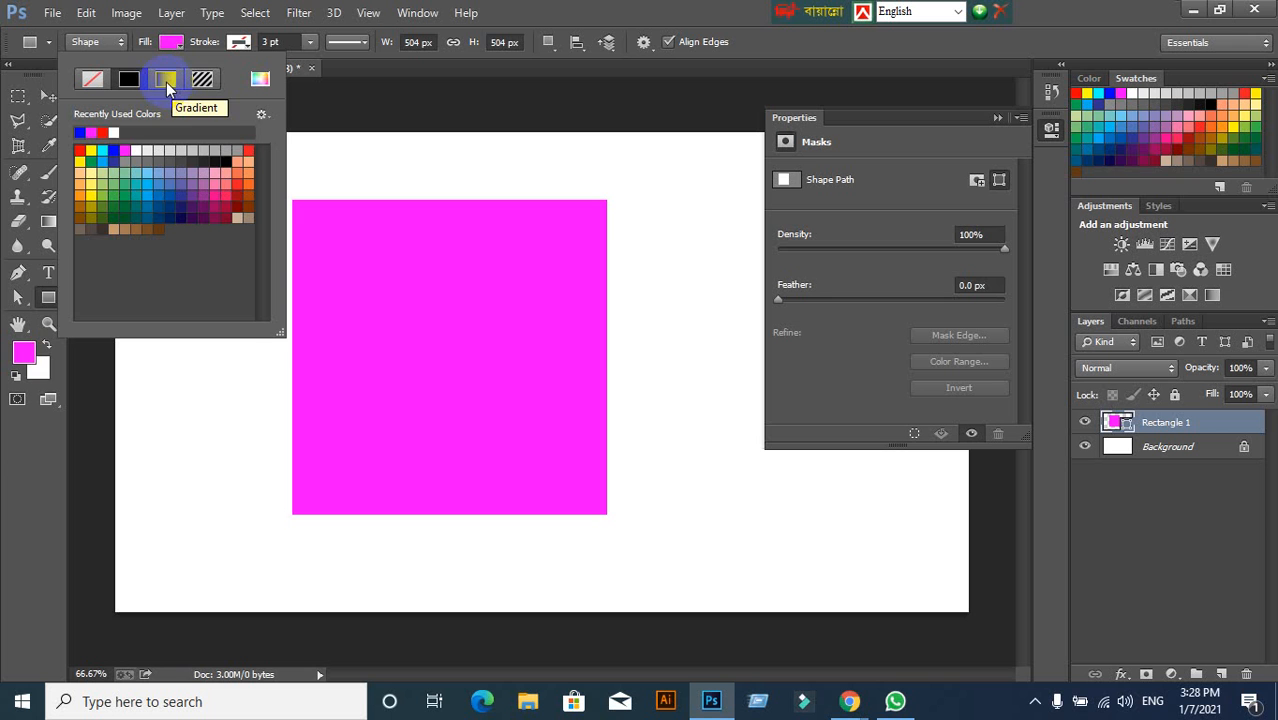
{"action": "left_click", "coordinate": [166, 80]}
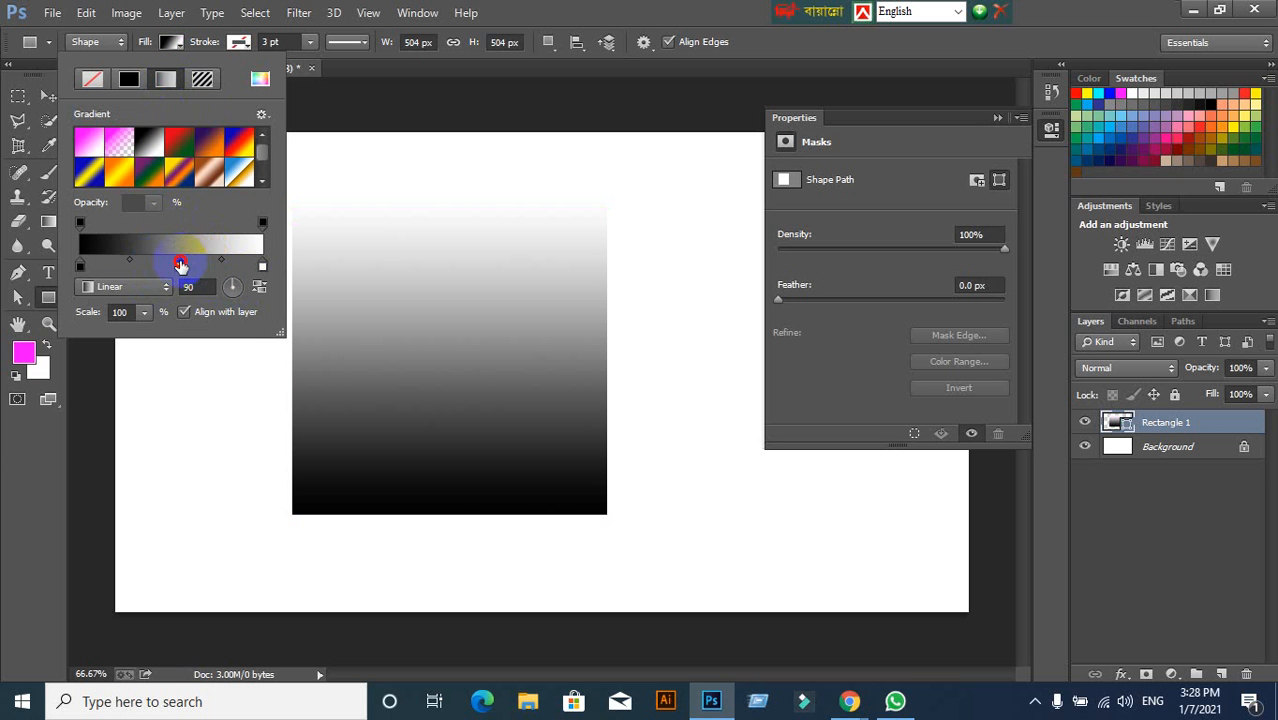
{"action": "left_click_drag", "start_coordinate": [181, 265], "coordinate": [187, 267]}
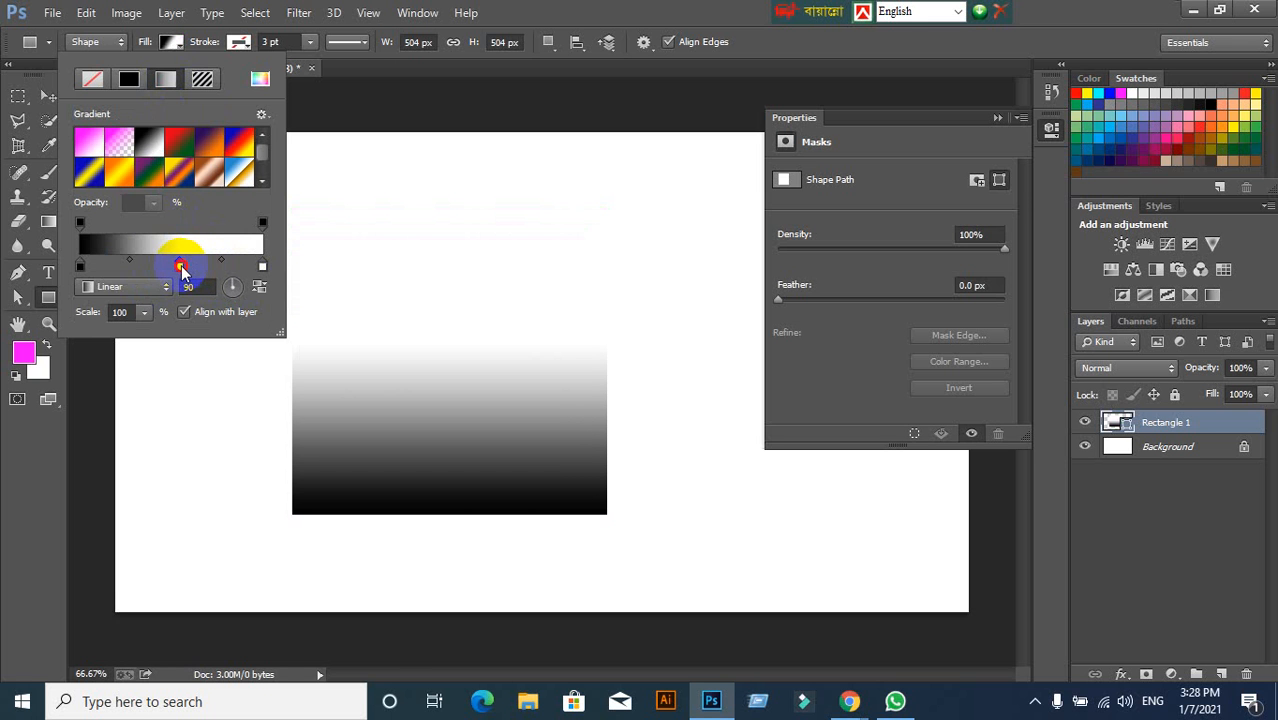
{"action": "left_click", "coordinate": [1193, 128]}
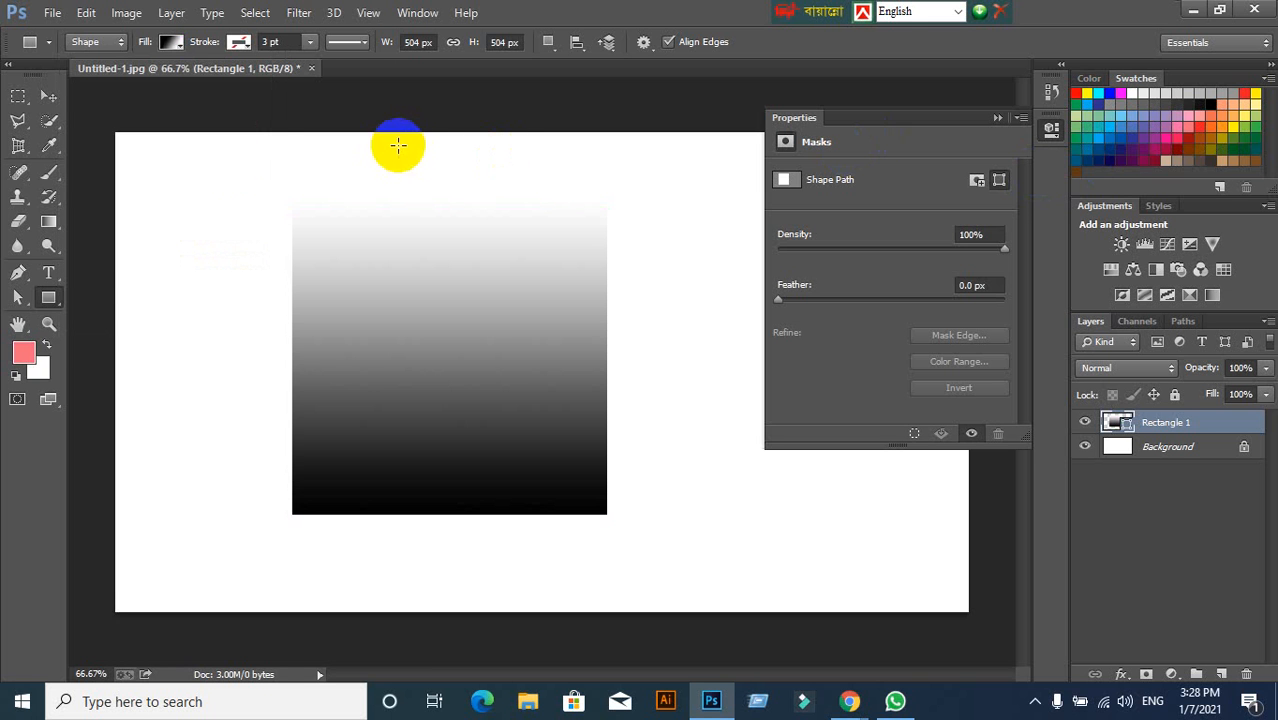
Set the white colour stop of the square's gradient fill to bright blue, 0018fa.
{"action": "left_click", "coordinate": [171, 43]}
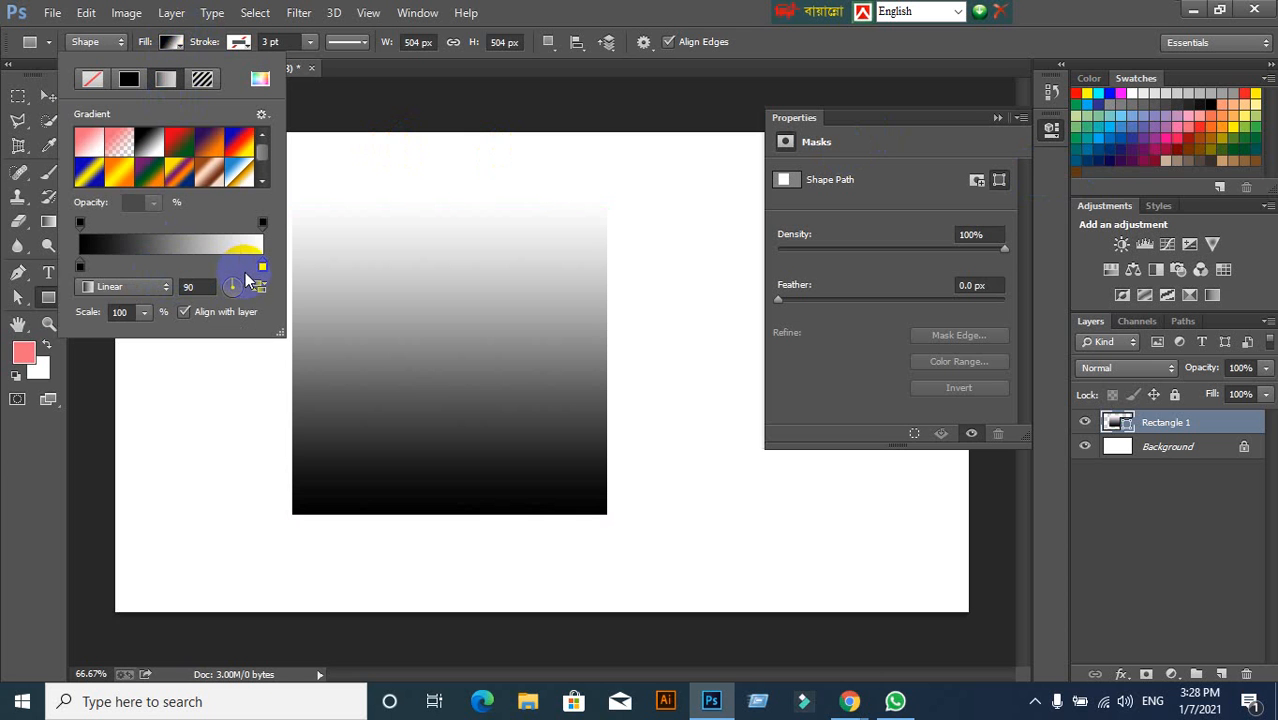
{"action": "double_click", "coordinate": [262, 268]}
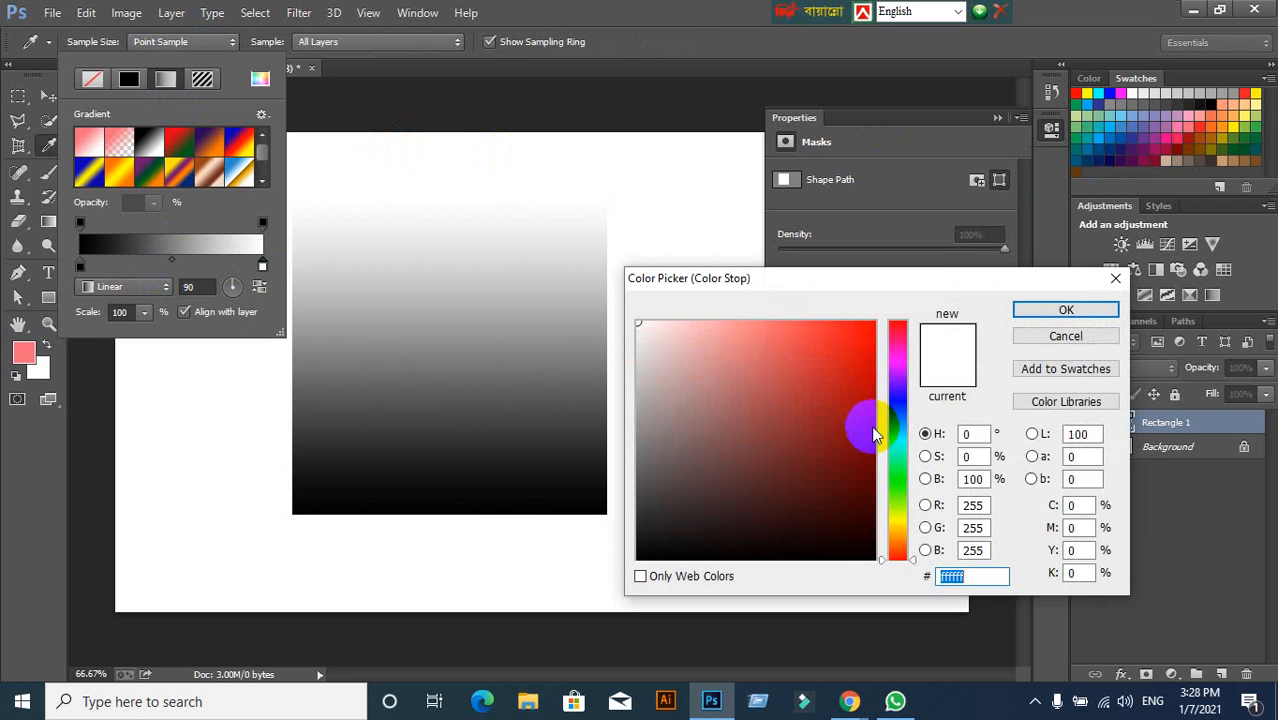
{"action": "left_click", "coordinate": [898, 404]}
{"action": "left_click", "coordinate": [874, 339]}
{"action": "left_click_drag", "start_coordinate": [874, 339], "coordinate": [896, 322]}
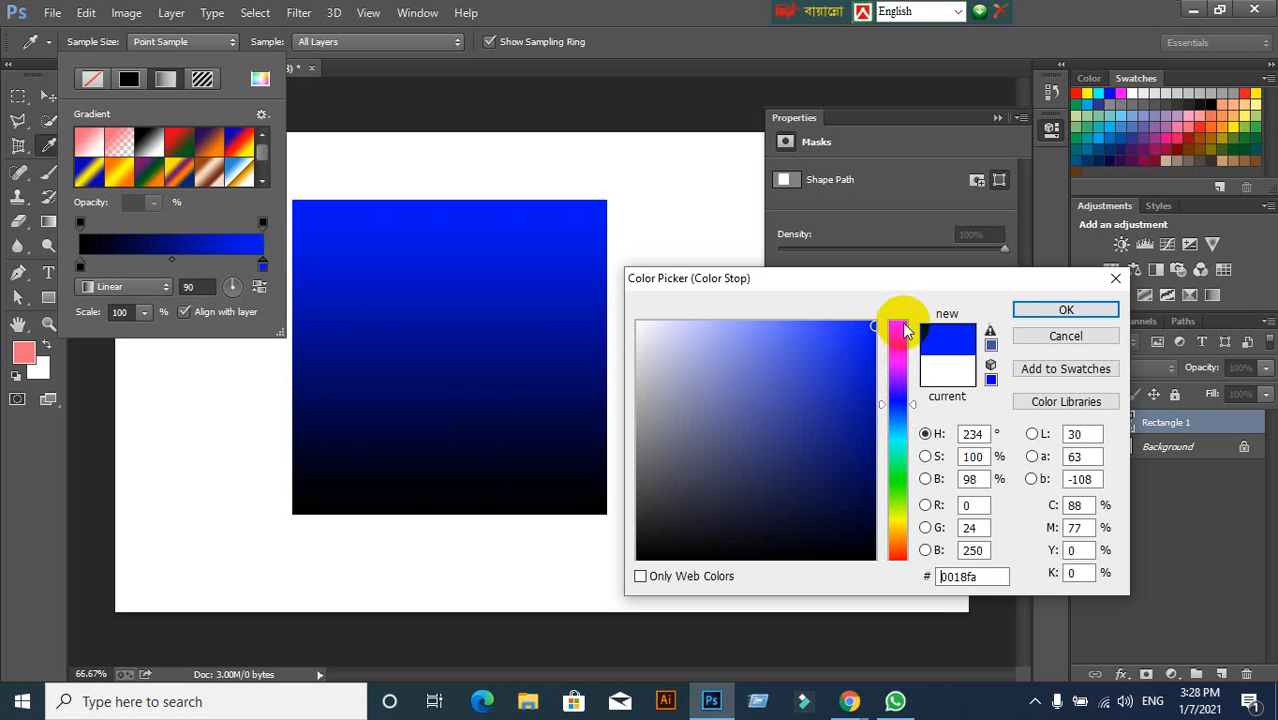
{"action": "left_click", "coordinate": [1085, 310]}
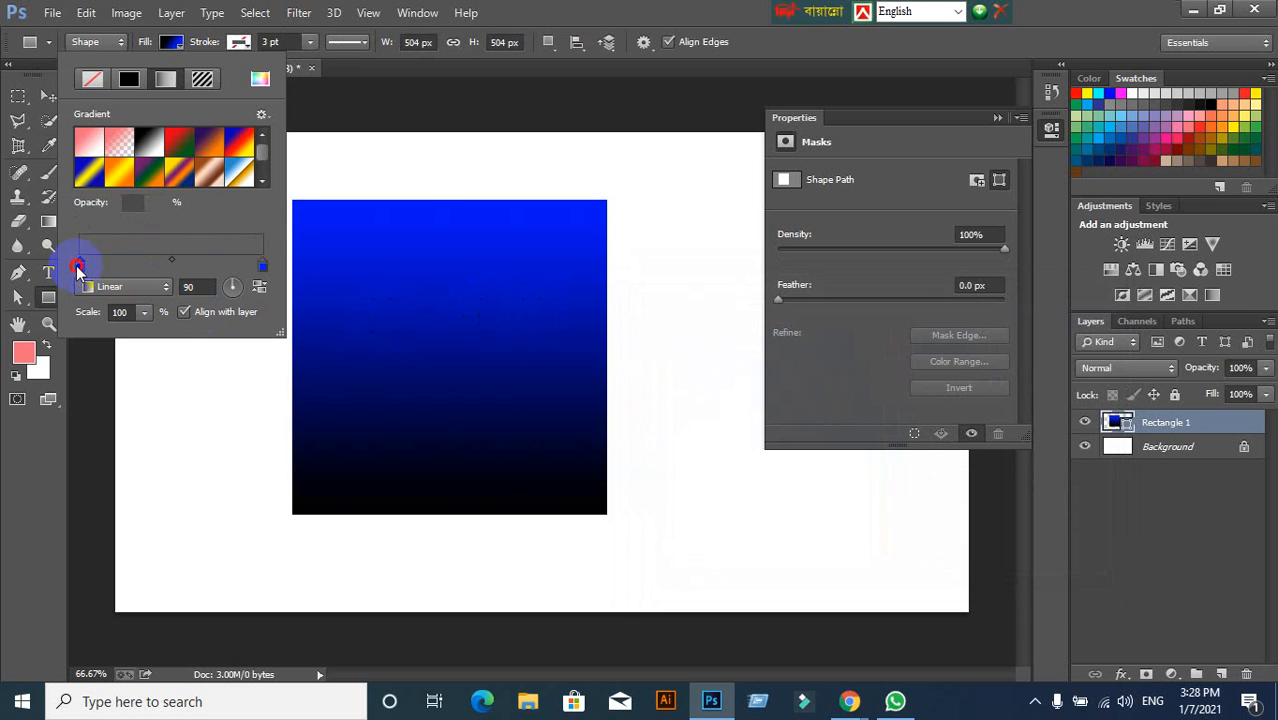
Set the black colour stop of the square's gradient fill to yellow, f0f300.
{"action": "double_click", "coordinate": [80, 266]}
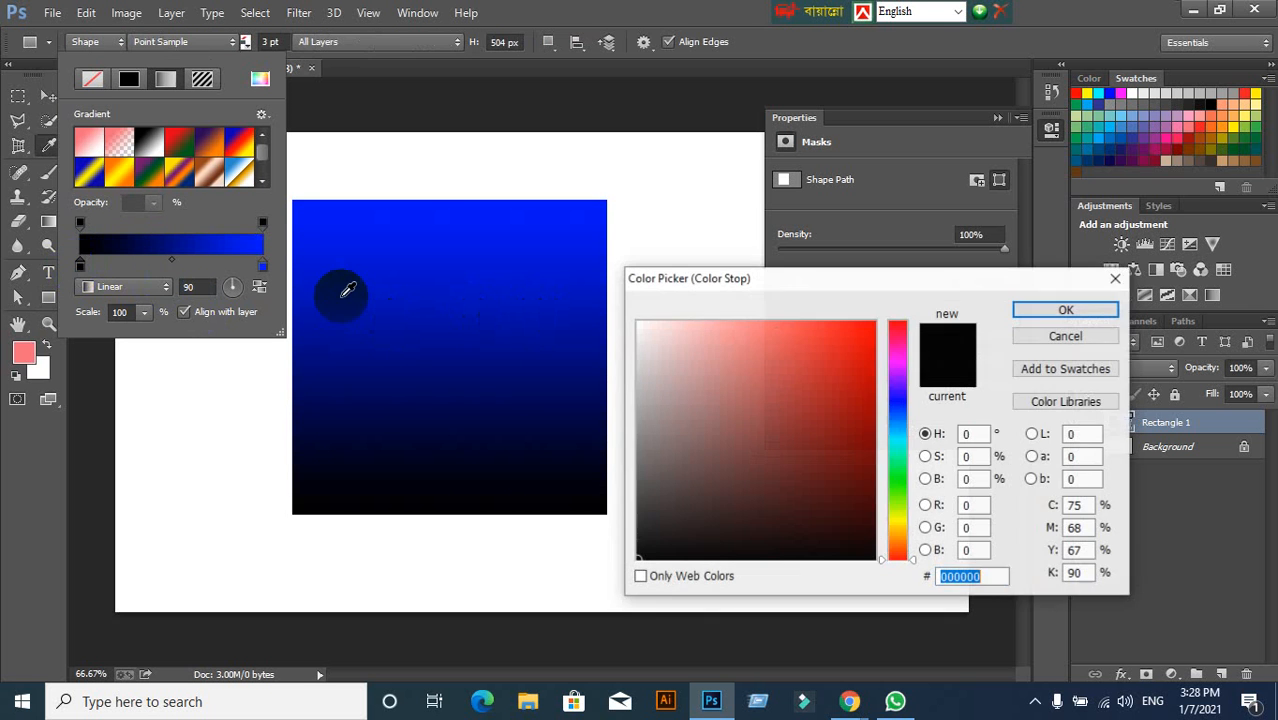
{"action": "left_click", "coordinate": [898, 520]}
{"action": "left_click_drag", "start_coordinate": [836, 397], "coordinate": [879, 334]}
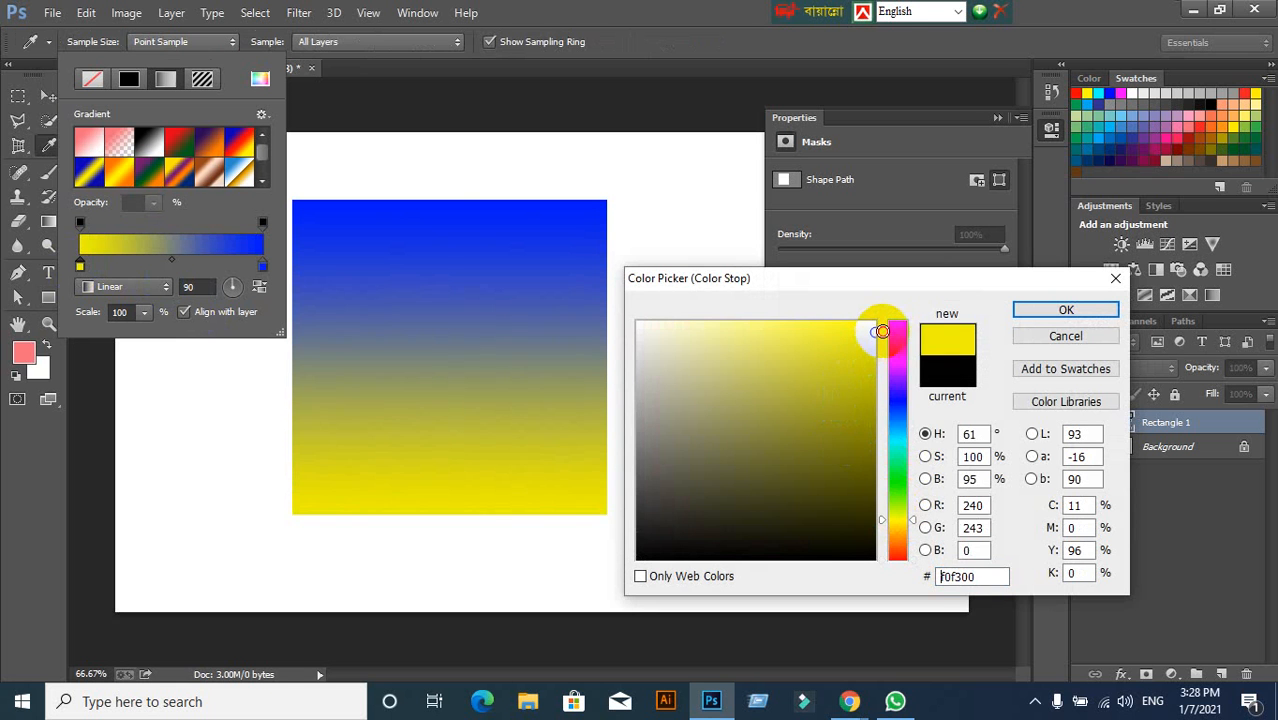
{"action": "left_click", "coordinate": [1041, 309]}
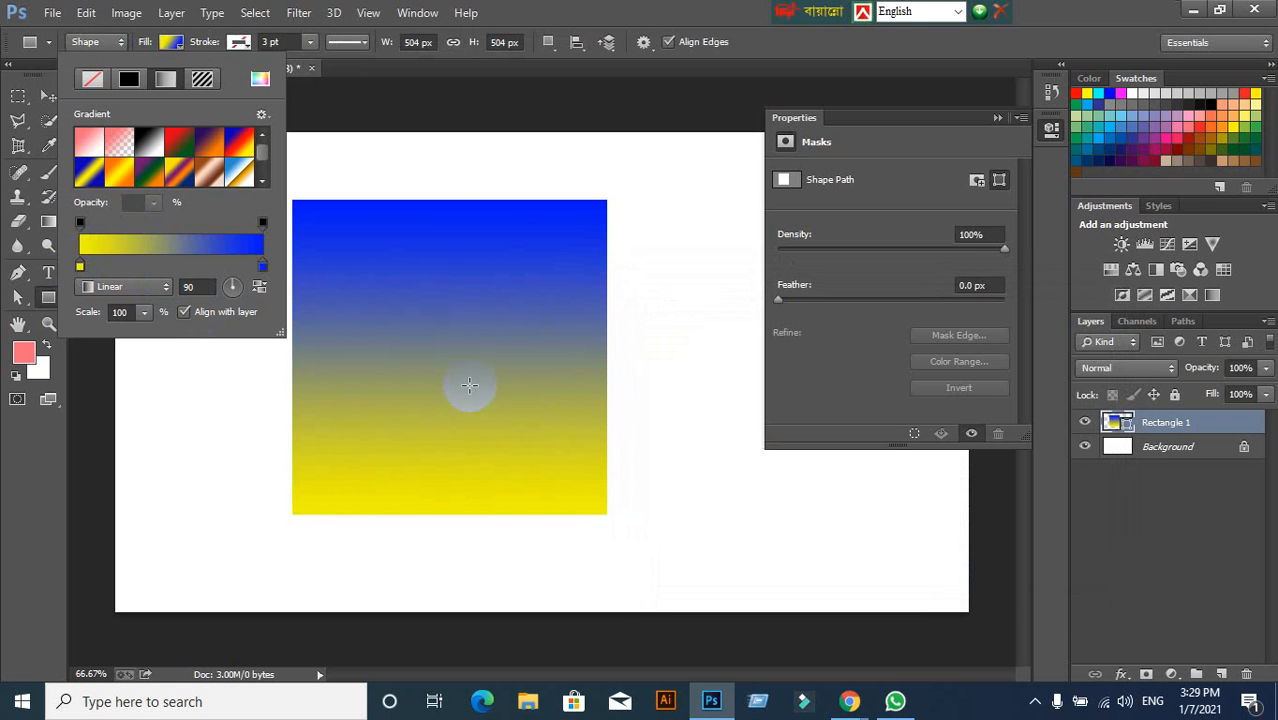
Rotate the square's gradient fill to an angle of -4 degrees and reverse its colours.
{"action": "left_click_drag", "start_coordinate": [239, 286], "coordinate": [244, 298]}
{"action": "left_click", "coordinate": [244, 298]}
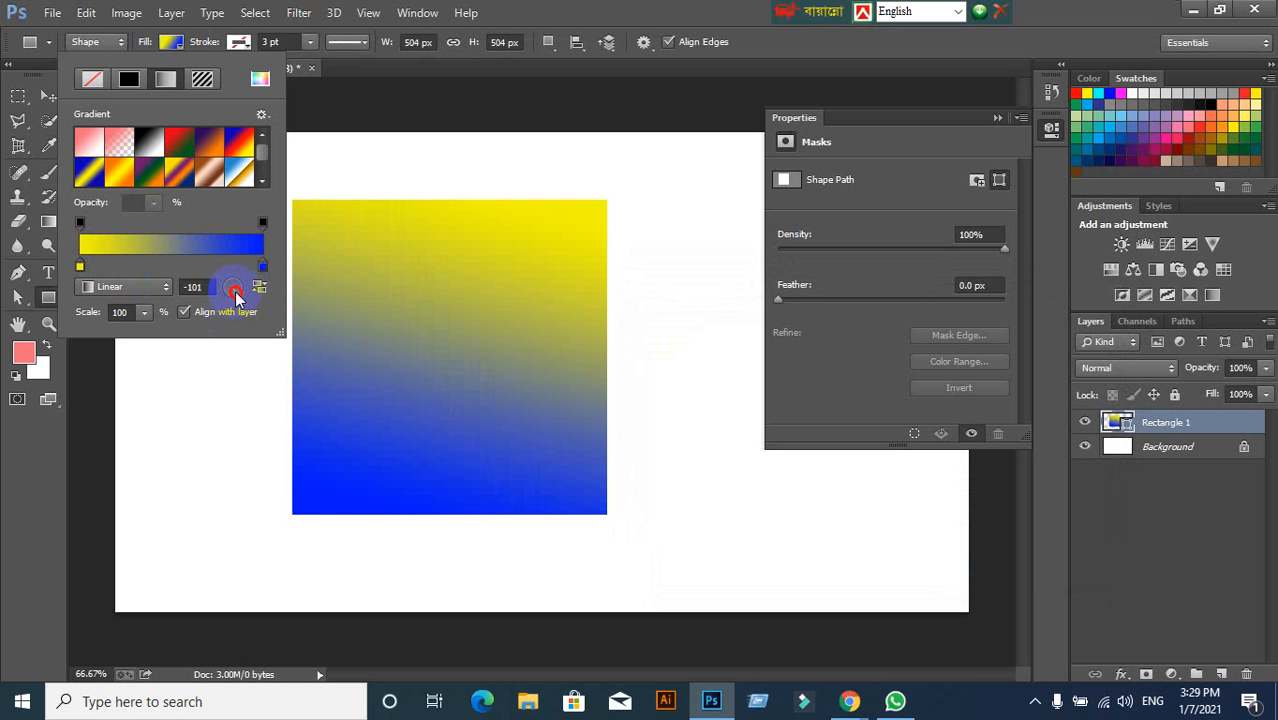
{"action": "left_click", "coordinate": [258, 288]}
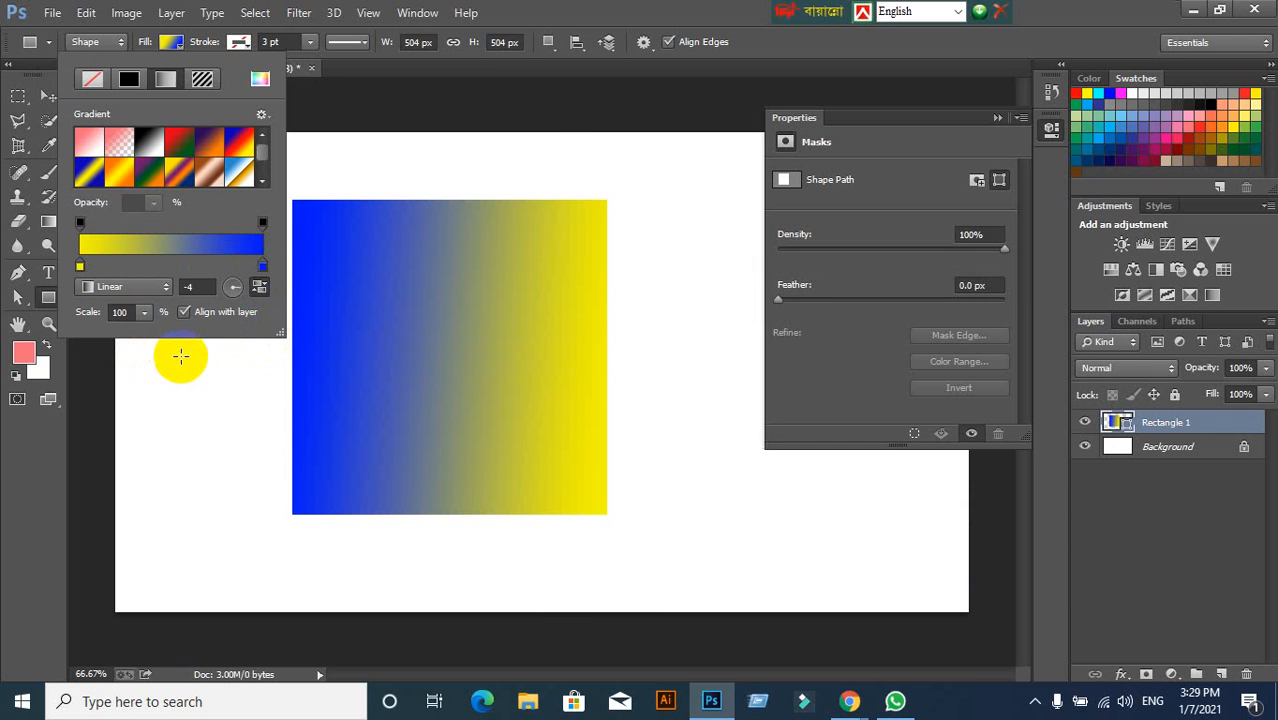
{"action": "left_click", "coordinate": [260, 82]}
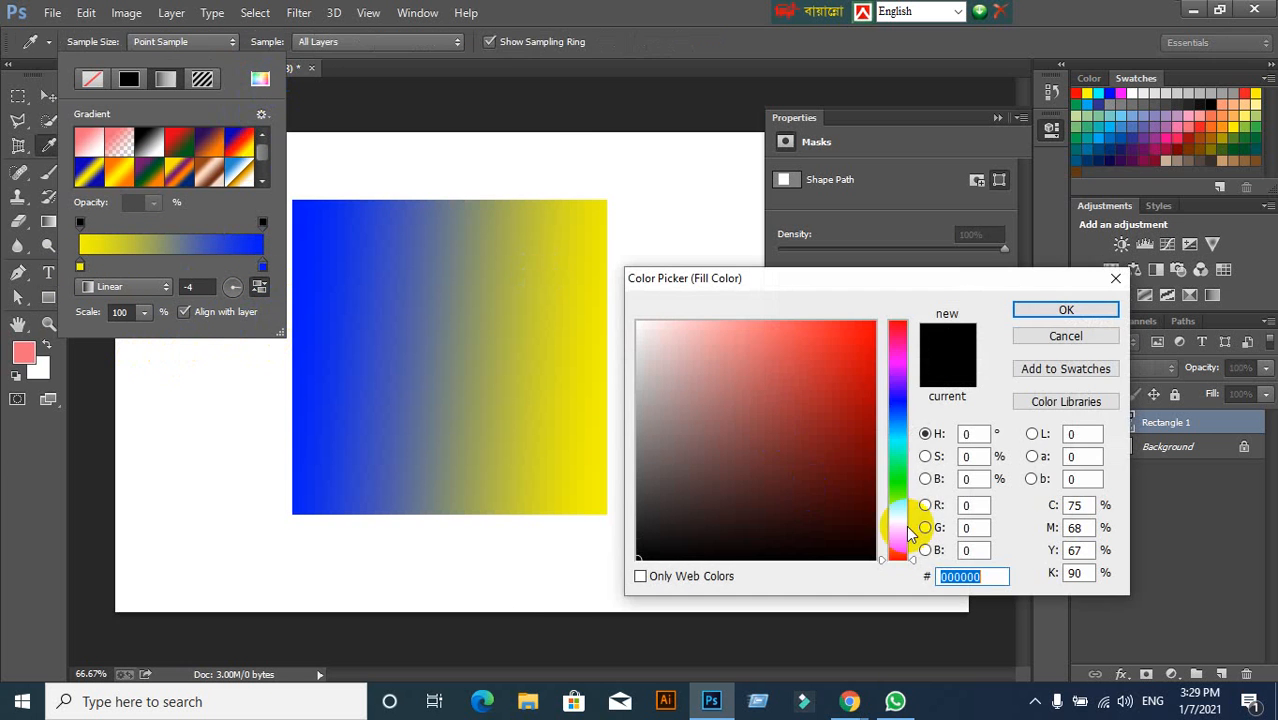
{"action": "left_click", "coordinate": [865, 363]}
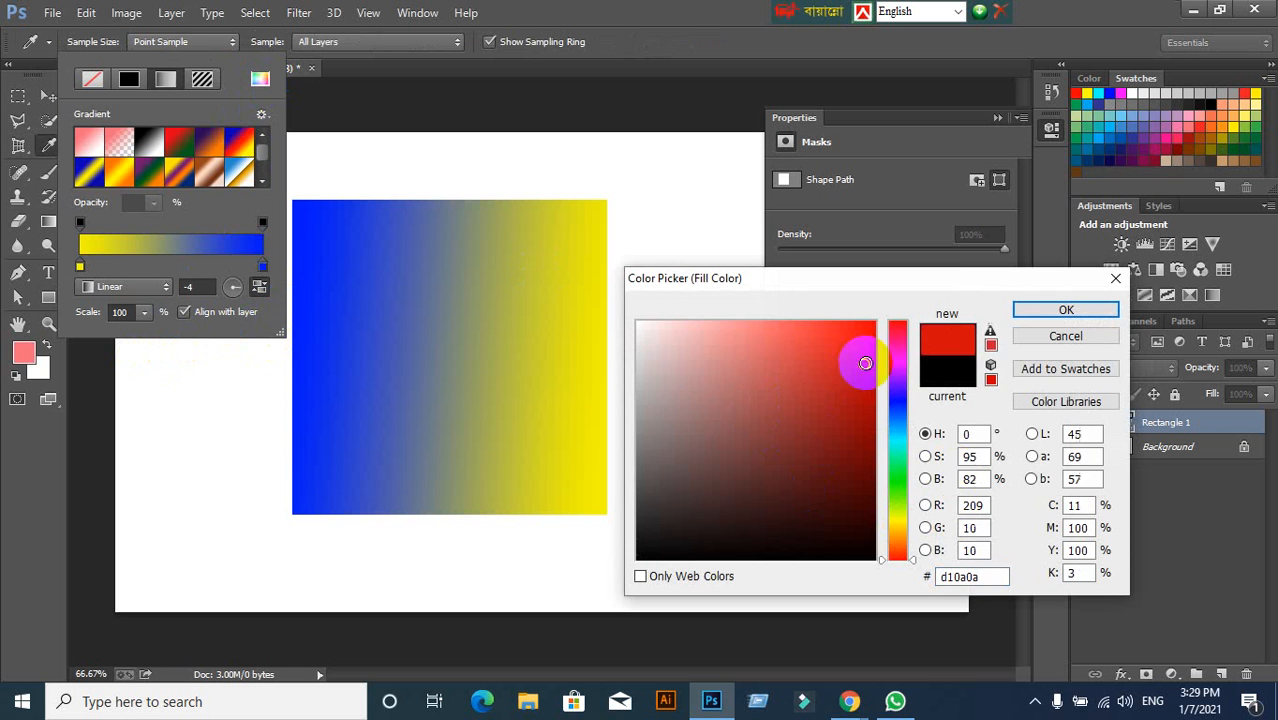
{"action": "left_click", "coordinate": [1106, 332]}
{"action": "left_click", "coordinate": [260, 80]}
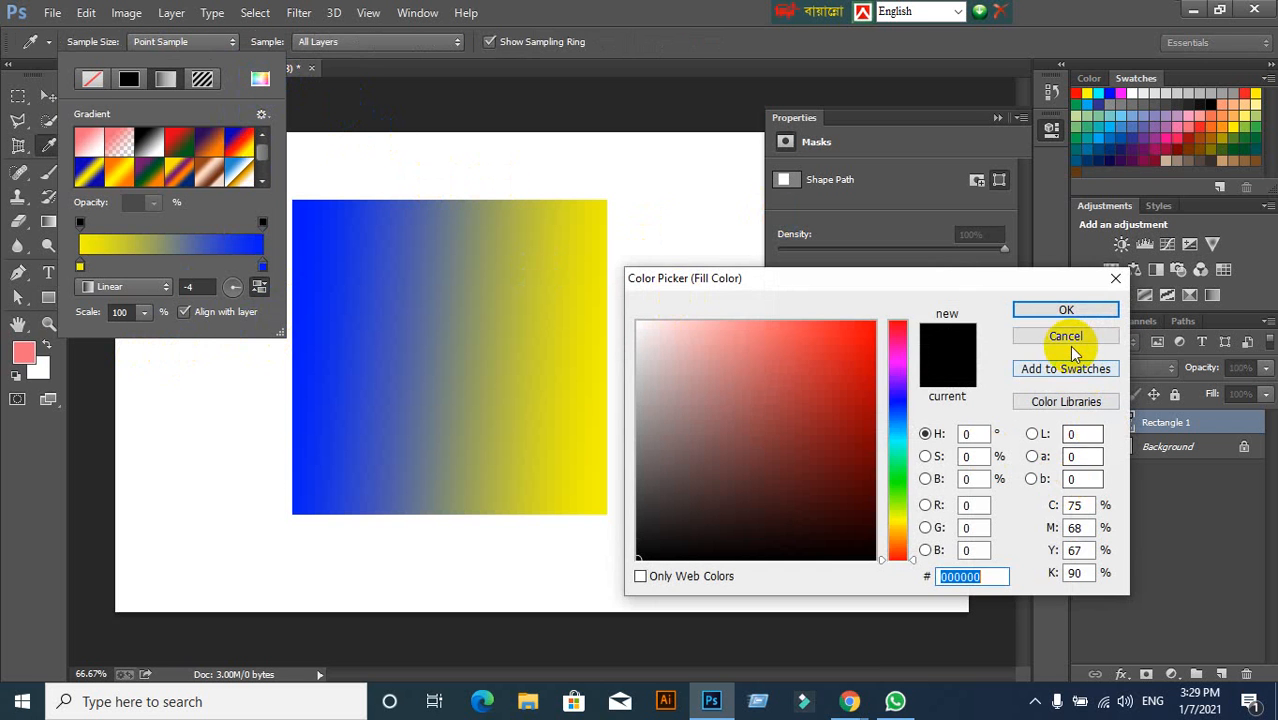
{"action": "left_click", "coordinate": [1040, 334]}
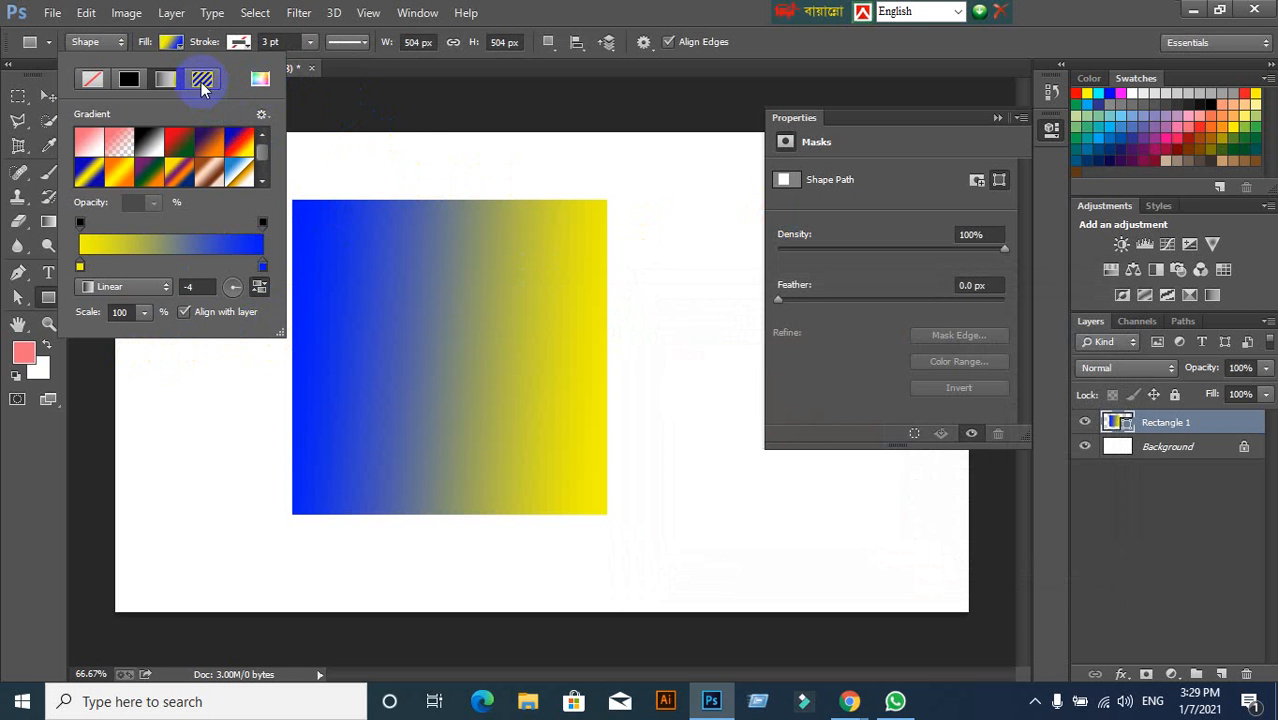
Change the square's fill to a pattern, try several of the preset patterns, and choose the multicoloured ringed one.
{"action": "left_click", "coordinate": [202, 82]}
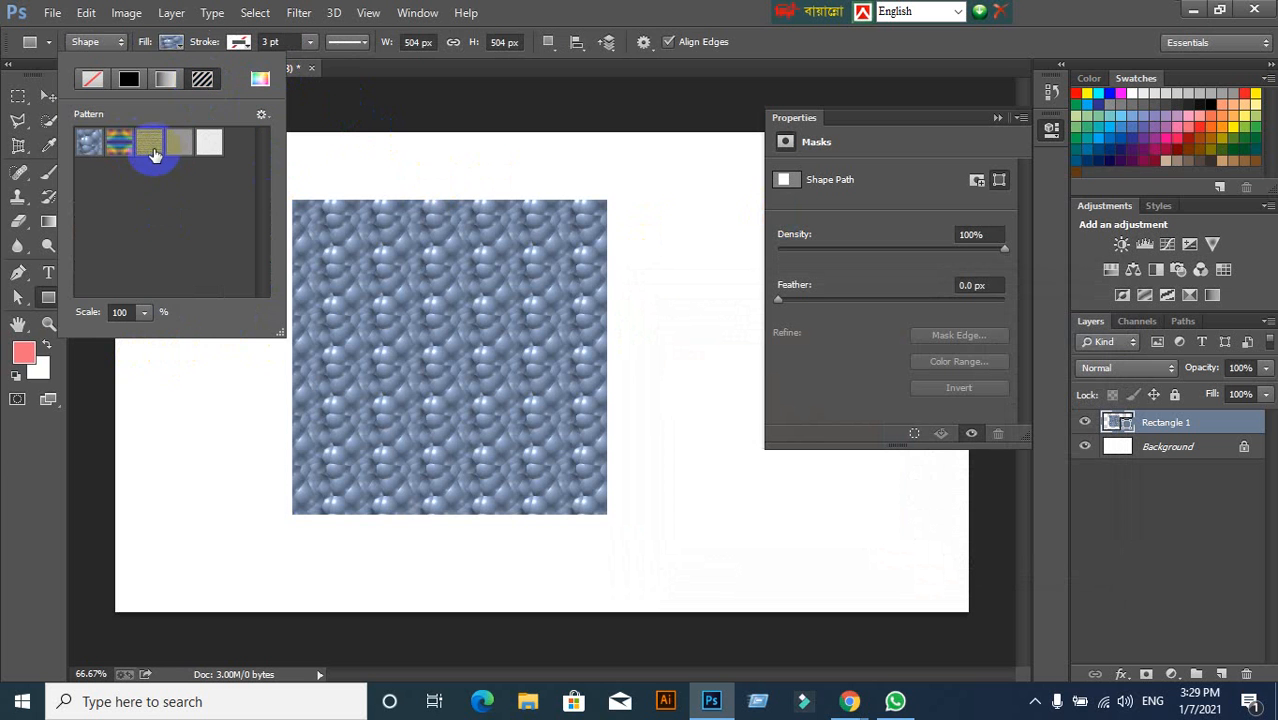
{"action": "left_click", "coordinate": [153, 150]}
{"action": "left_click", "coordinate": [178, 143]}
{"action": "left_click", "coordinate": [205, 143]}
{"action": "left_click", "coordinate": [125, 148]}
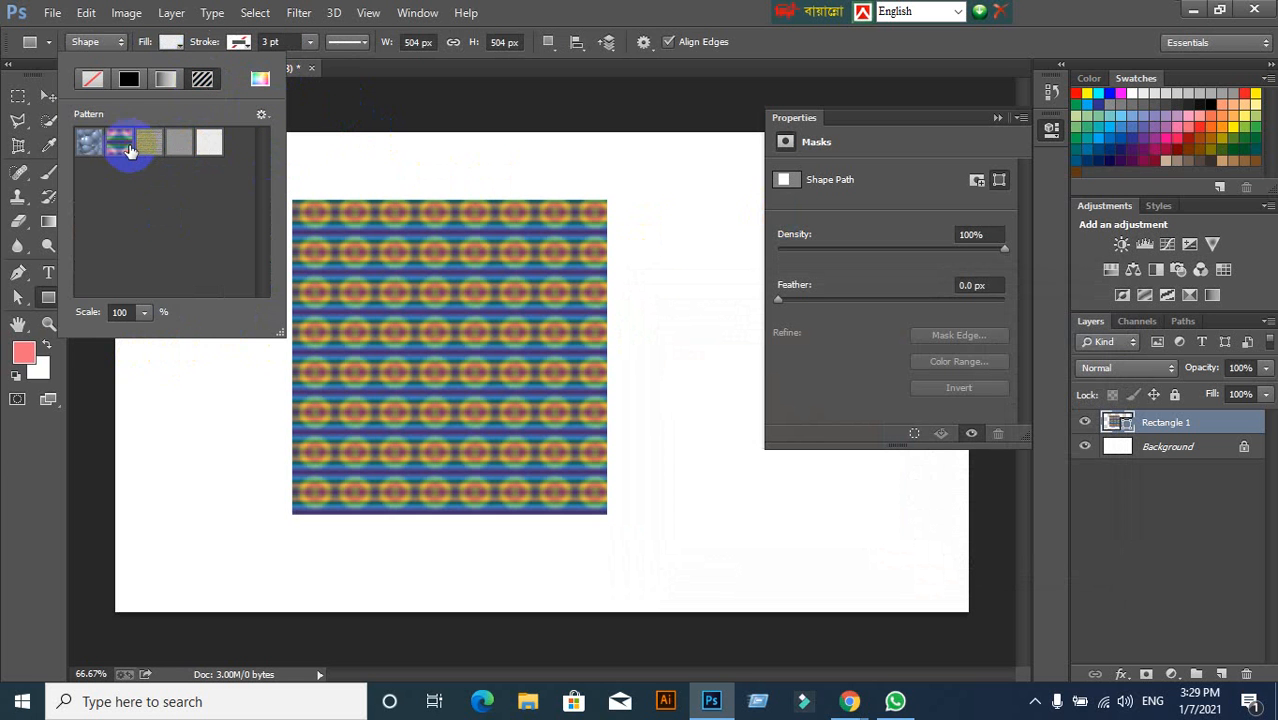
Delete the patterned square and draw a new square shape about 482 px wide on the canvas.
{"action": "left_click", "coordinate": [428, 147]}
{"action": "left_click", "coordinate": [48, 95]}
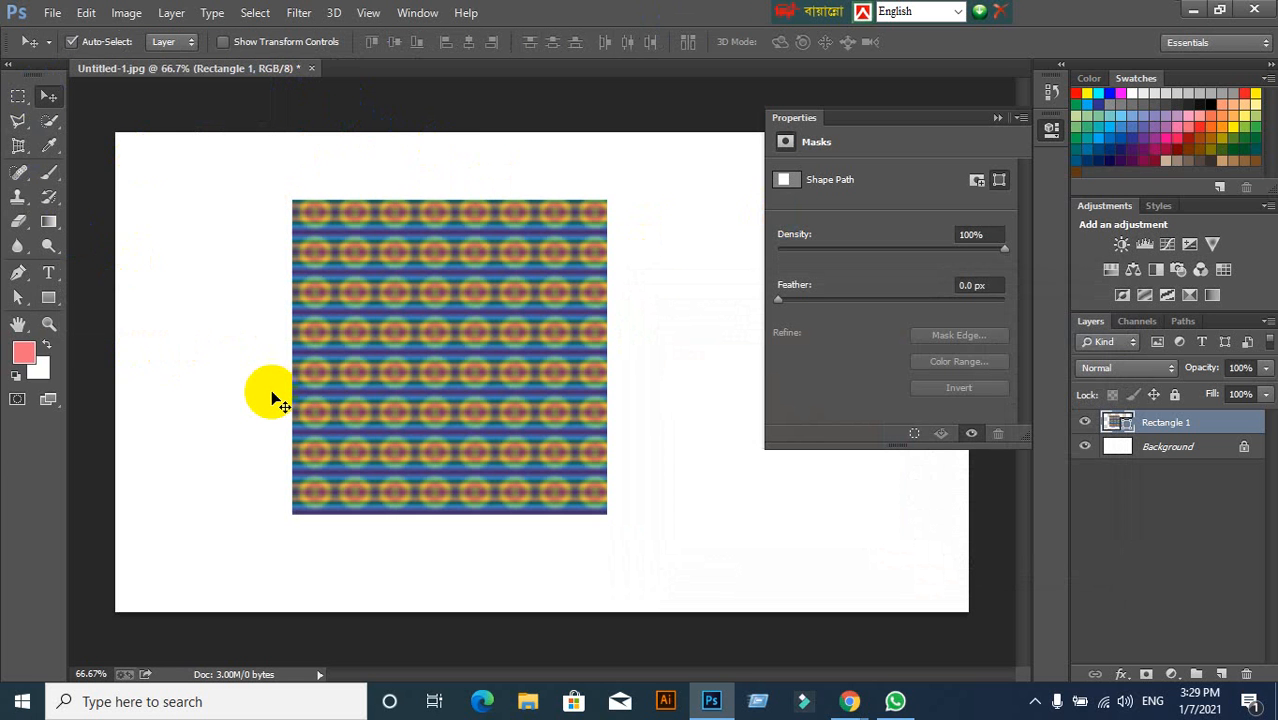
{"action": "key", "text": "Delete"}
{"action": "left_click", "coordinate": [48, 297]}
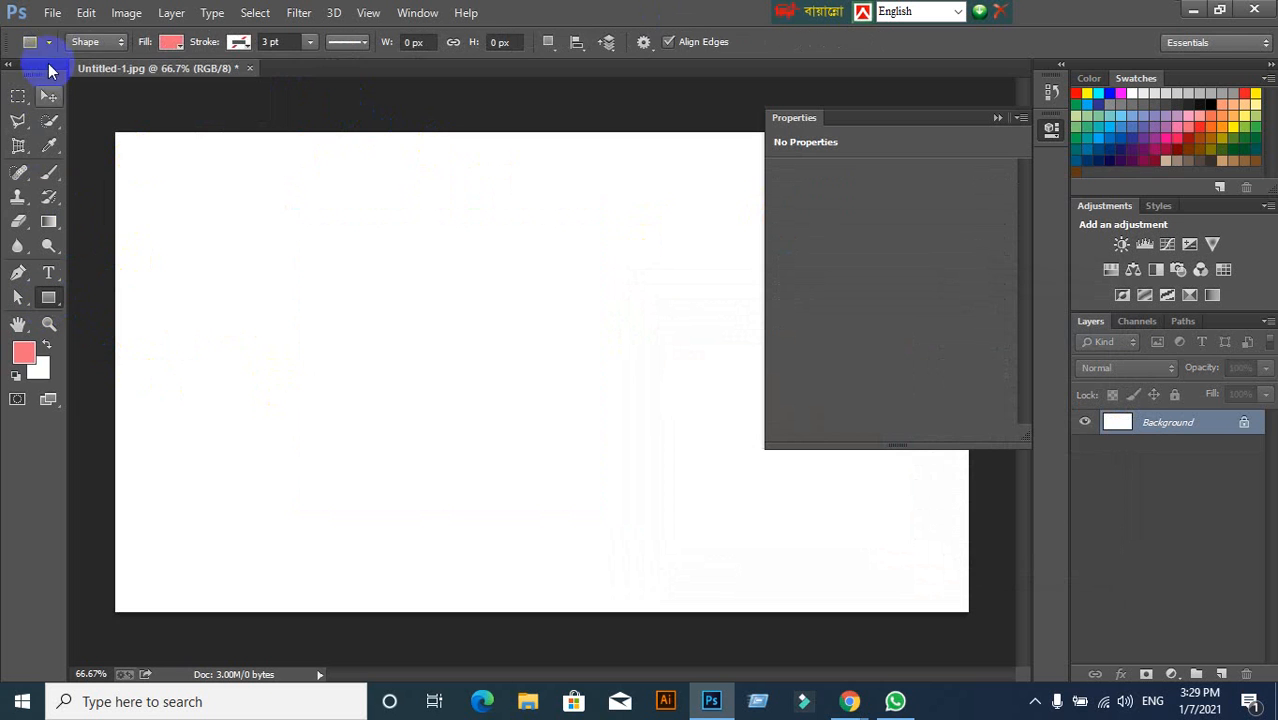
{"action": "left_click_drag", "start_coordinate": [304, 221], "coordinate": [702, 505]}
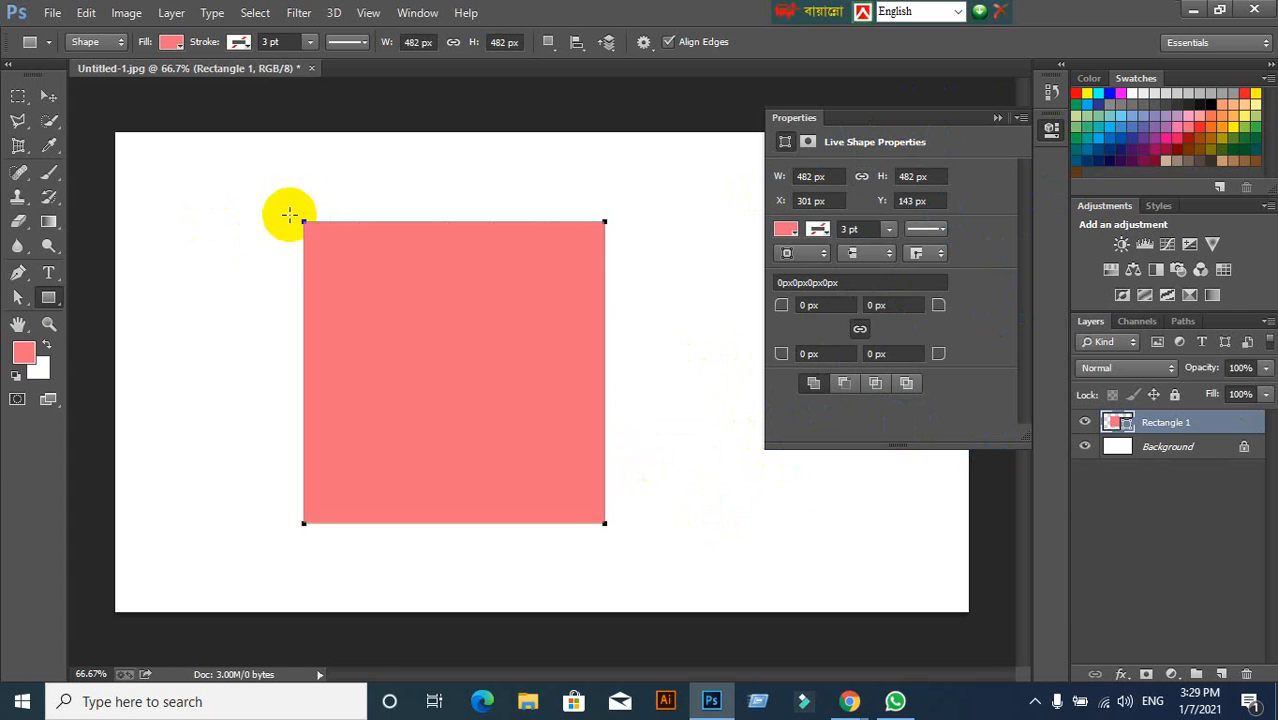
Try light blue and darker blue fills on the new square, and change its fill to purple.
{"action": "left_click", "coordinate": [295, 42]}
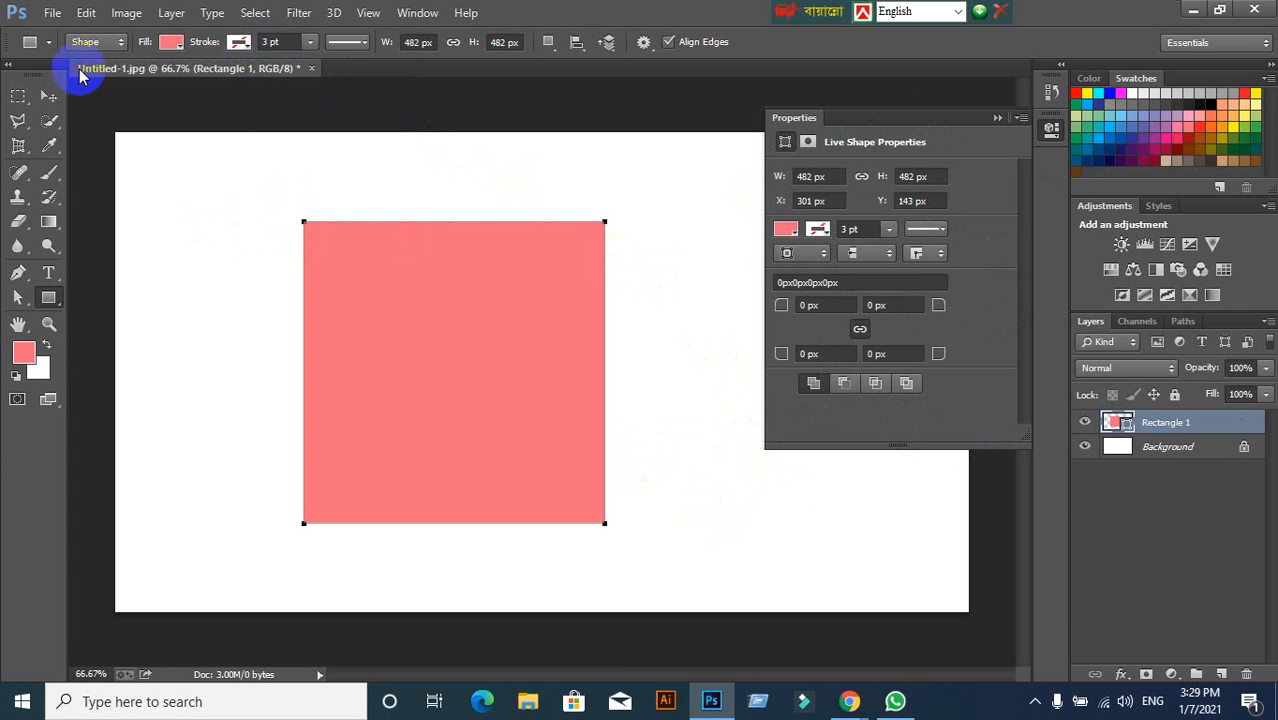
{"action": "left_click", "coordinate": [786, 230]}
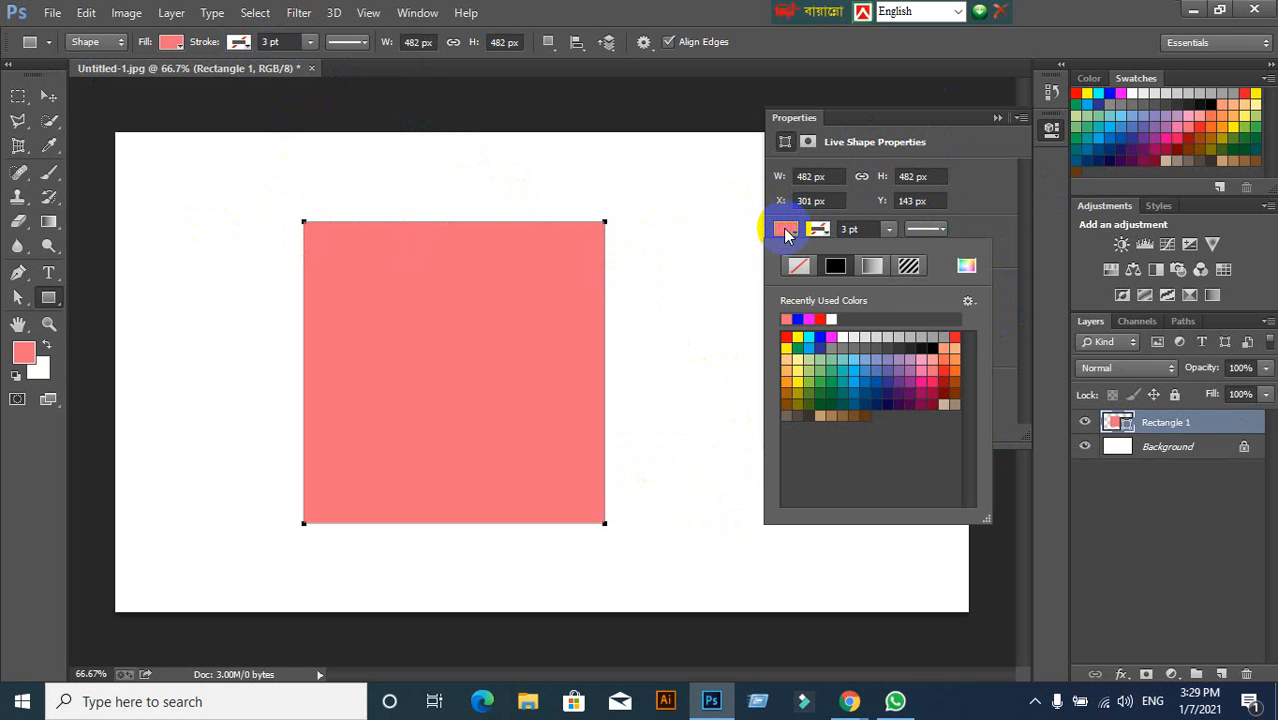
{"action": "left_click", "coordinate": [786, 230]}
{"action": "left_click", "coordinate": [786, 230]}
{"action": "left_click", "coordinate": [858, 370]}
{"action": "left_click", "coordinate": [878, 370]}
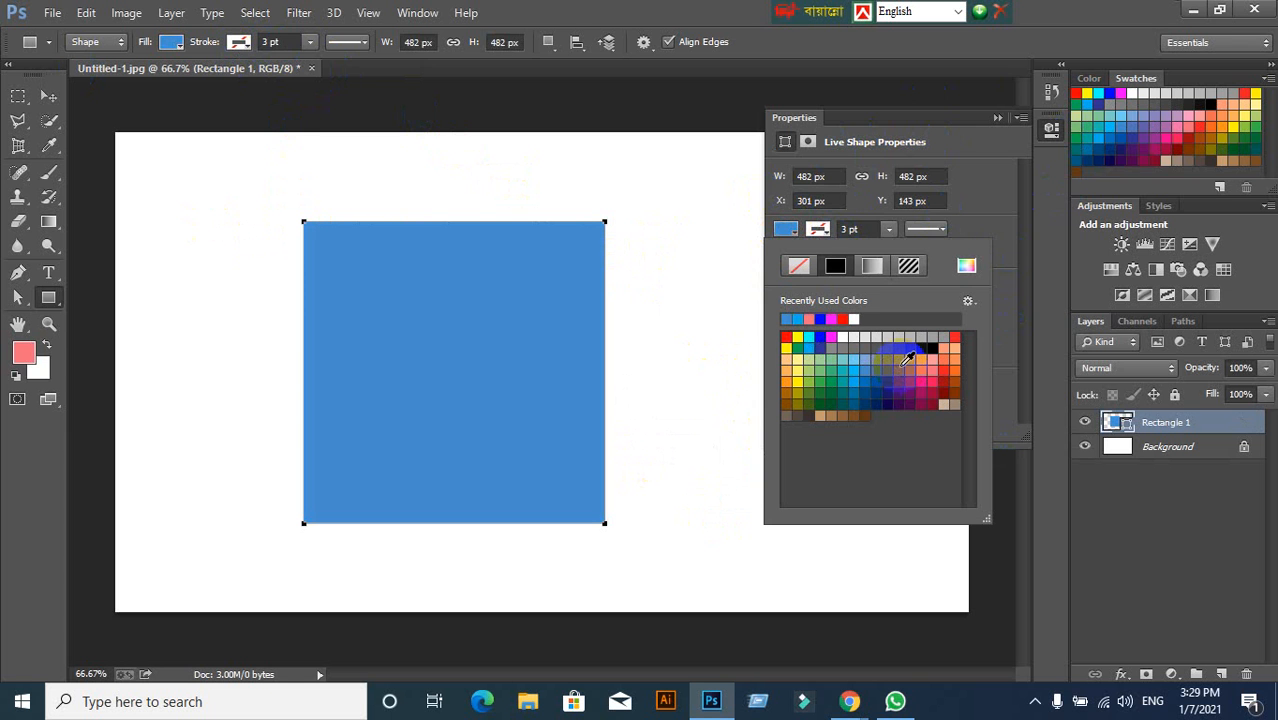
{"action": "left_click", "coordinate": [900, 372]}
Try several swatches as the foreground colour, including orange and green, and settle on yellow.
{"action": "left_click", "coordinate": [1209, 121]}
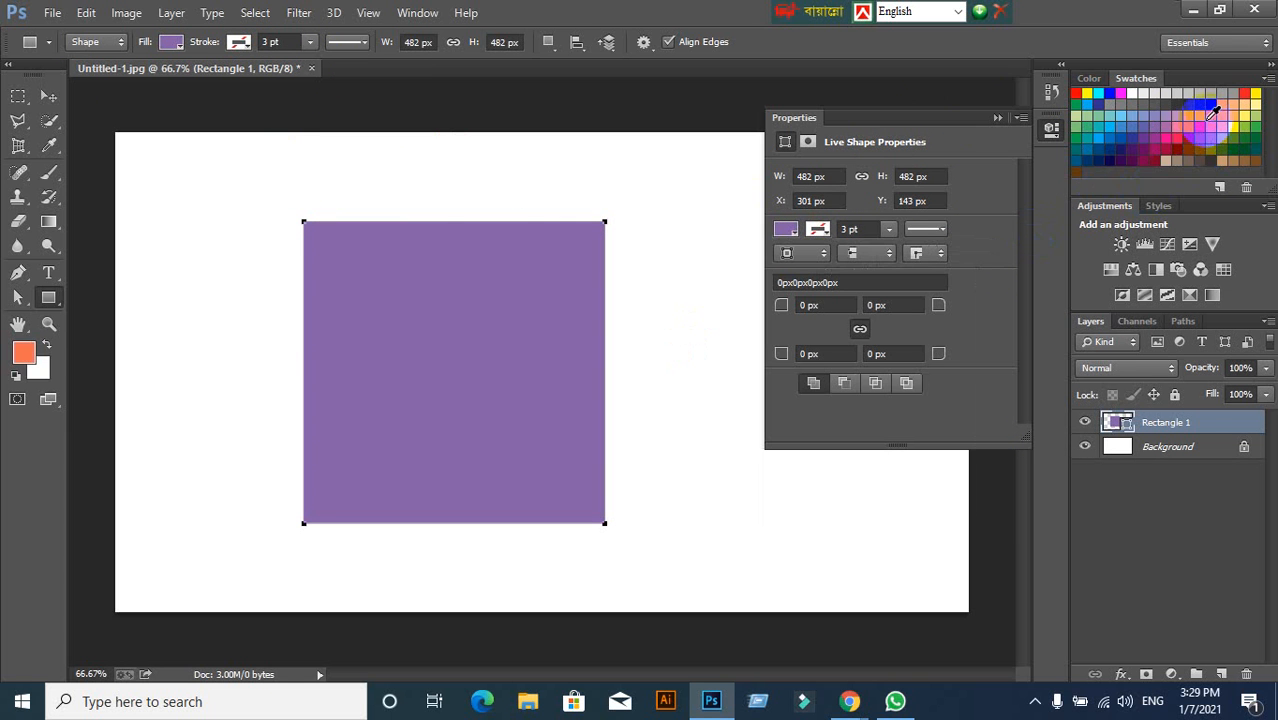
{"action": "left_click", "coordinate": [1154, 120]}
{"action": "left_click", "coordinate": [1108, 120]}
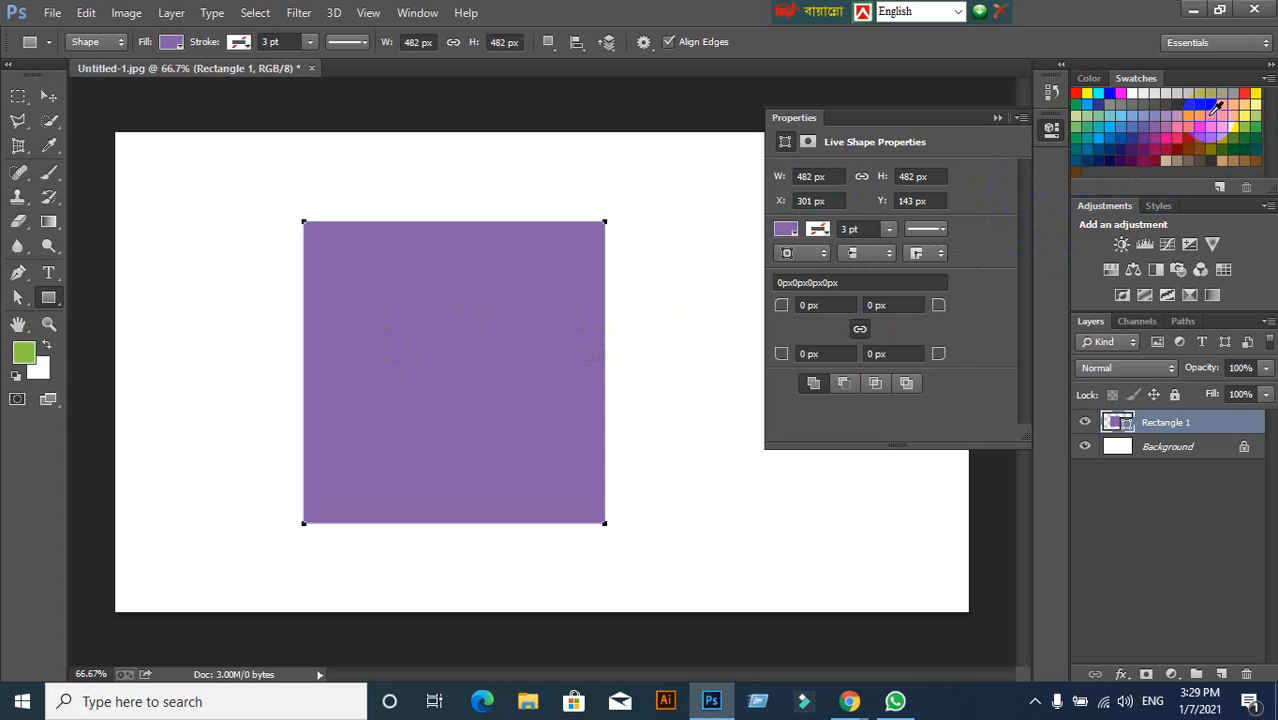
{"action": "left_click", "coordinate": [785, 230]}
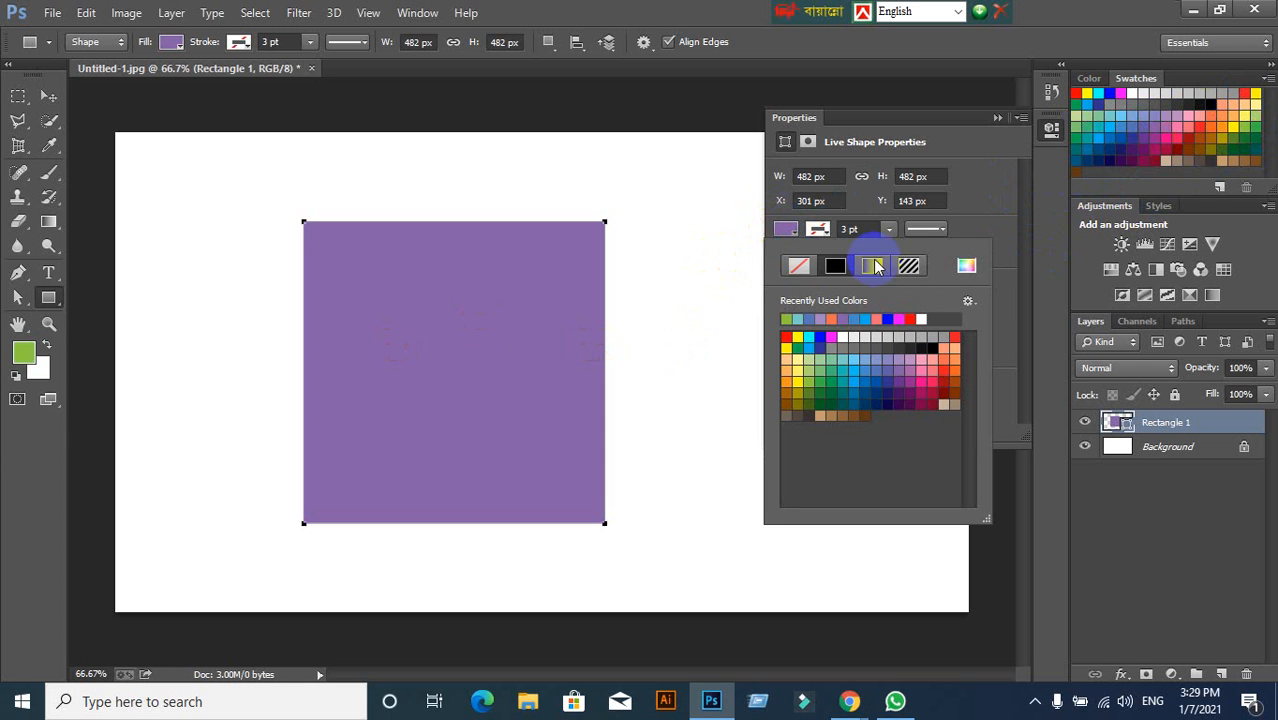
{"action": "left_click", "coordinate": [1229, 118]}
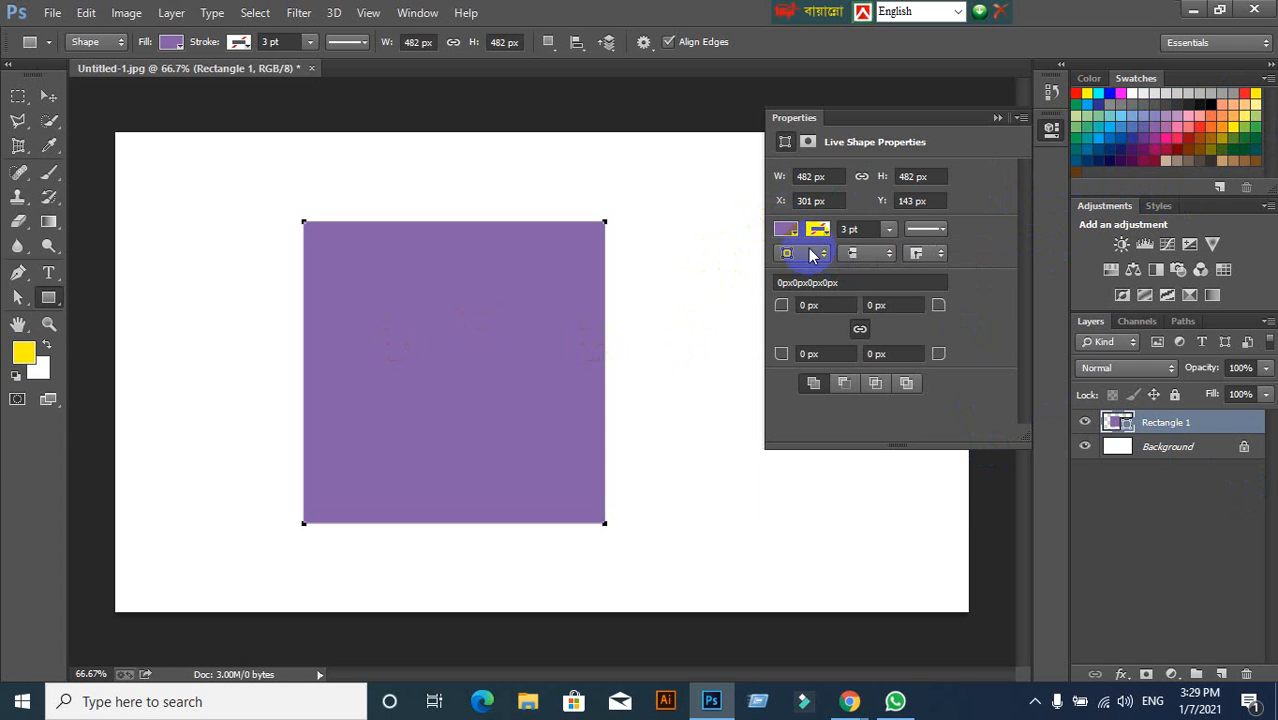
Try a yellow fill on the square and change it to light pink.
{"action": "left_click", "coordinate": [786, 229]}
{"action": "left_click", "coordinate": [797, 337]}
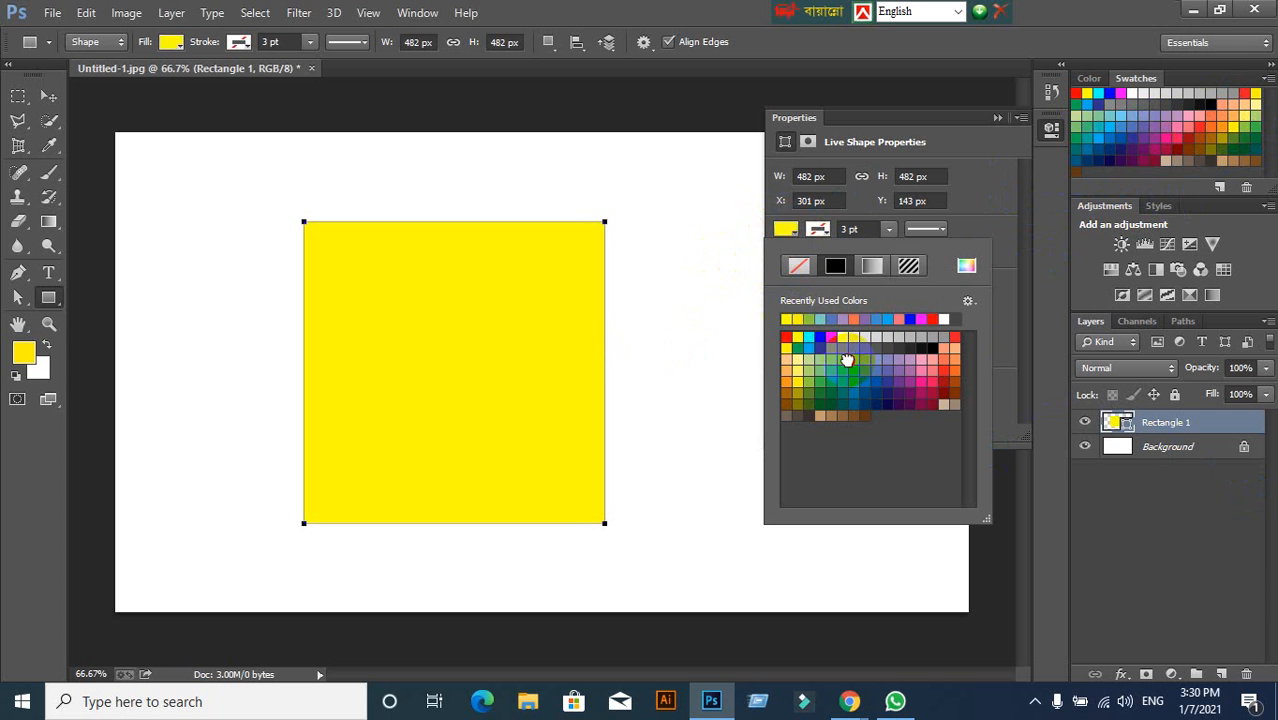
{"action": "left_click", "coordinate": [915, 364]}
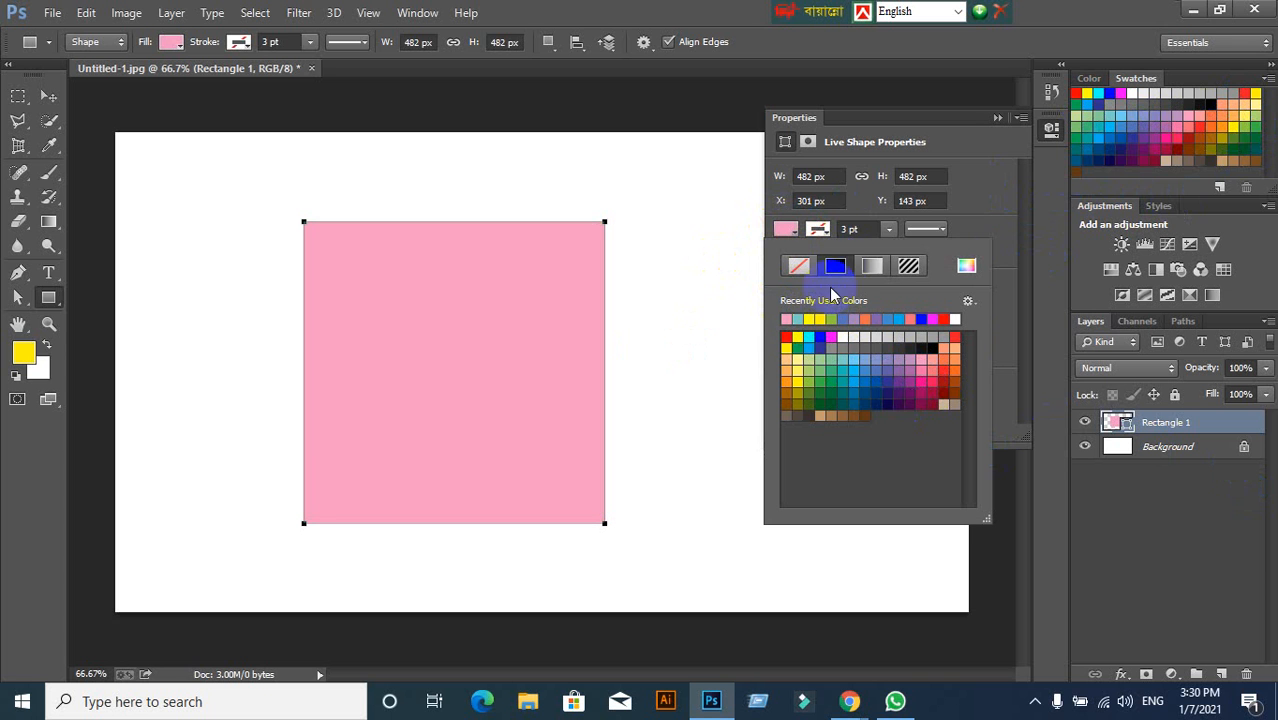
Give the pink square a solid blue stroke 10 pt wide.
{"action": "left_click", "coordinate": [869, 229]}
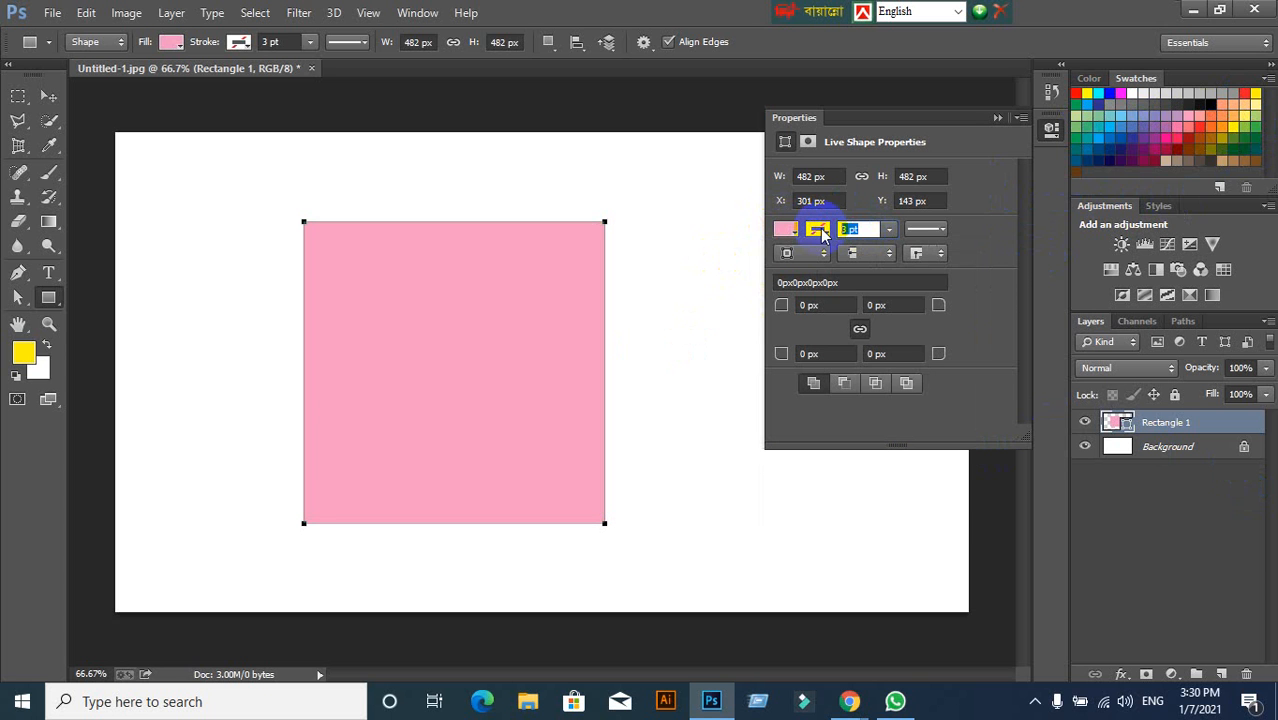
{"action": "type", "text": "10"}
{"action": "key", "text": "Return"}
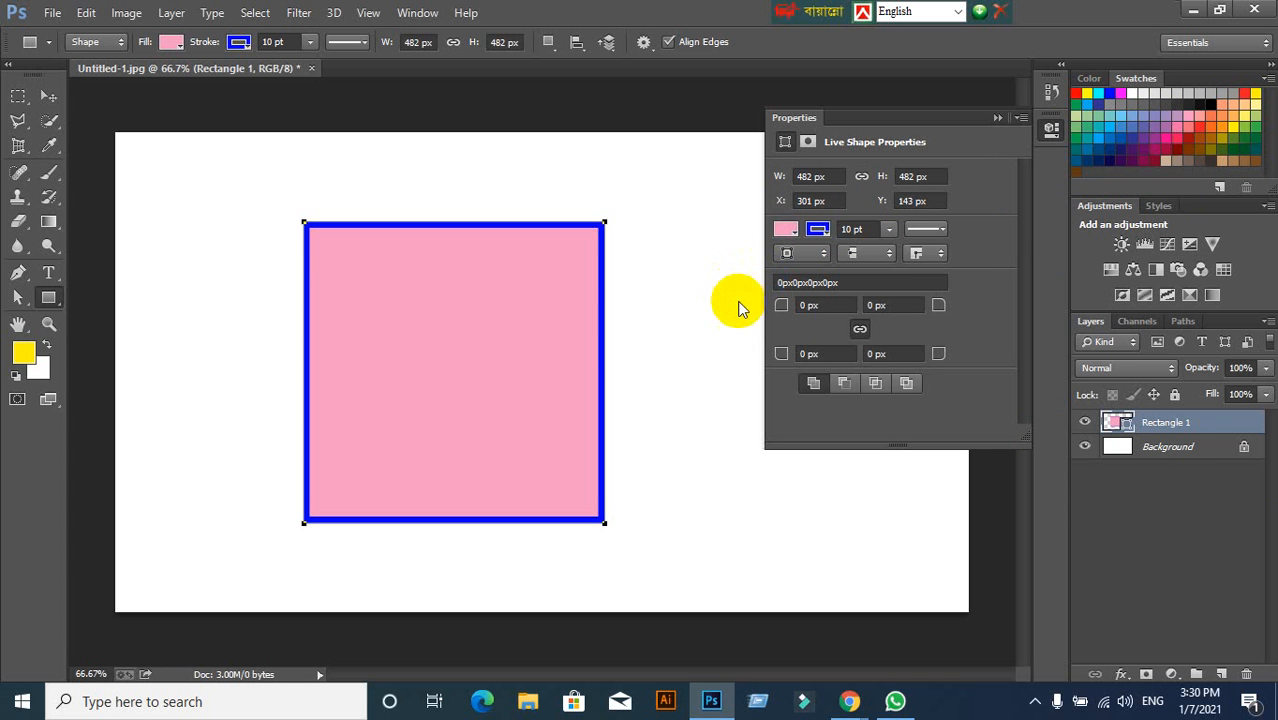
Try the centre and outside stroke alignments on the pink square, and return the stroke to inside alignment.
{"action": "left_click", "coordinate": [838, 308]}
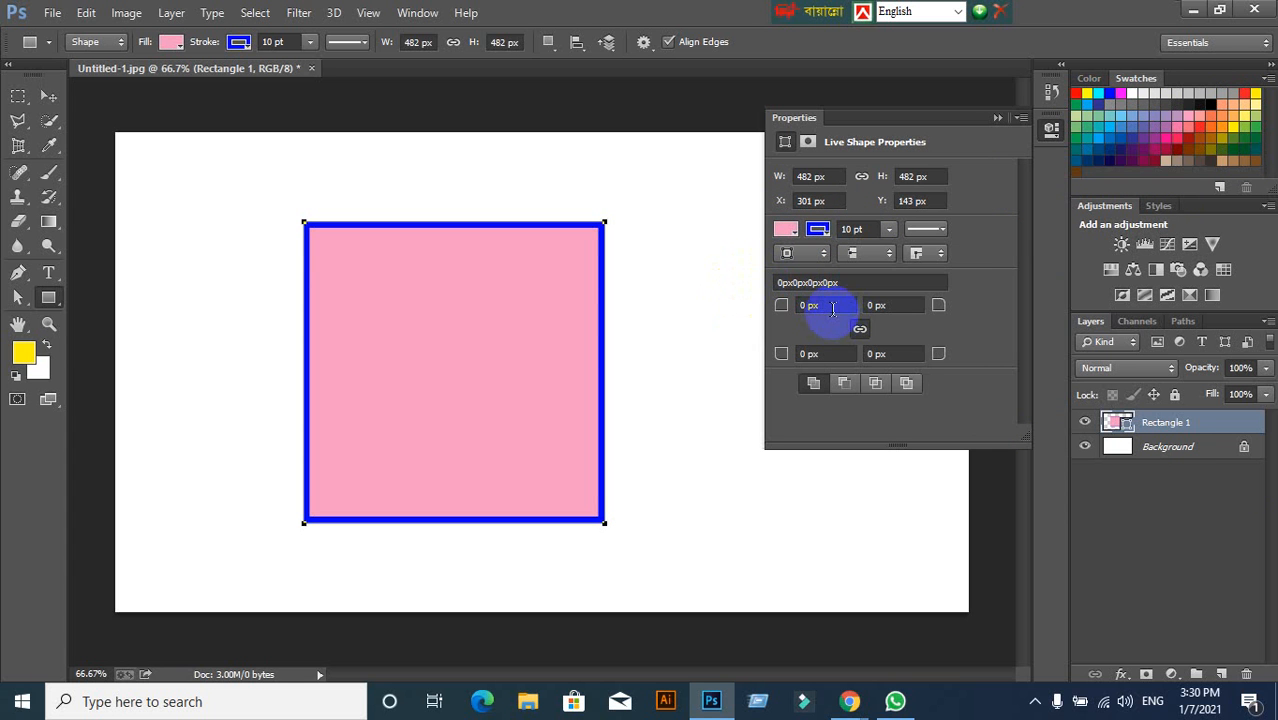
{"action": "left_click", "coordinate": [815, 318]}
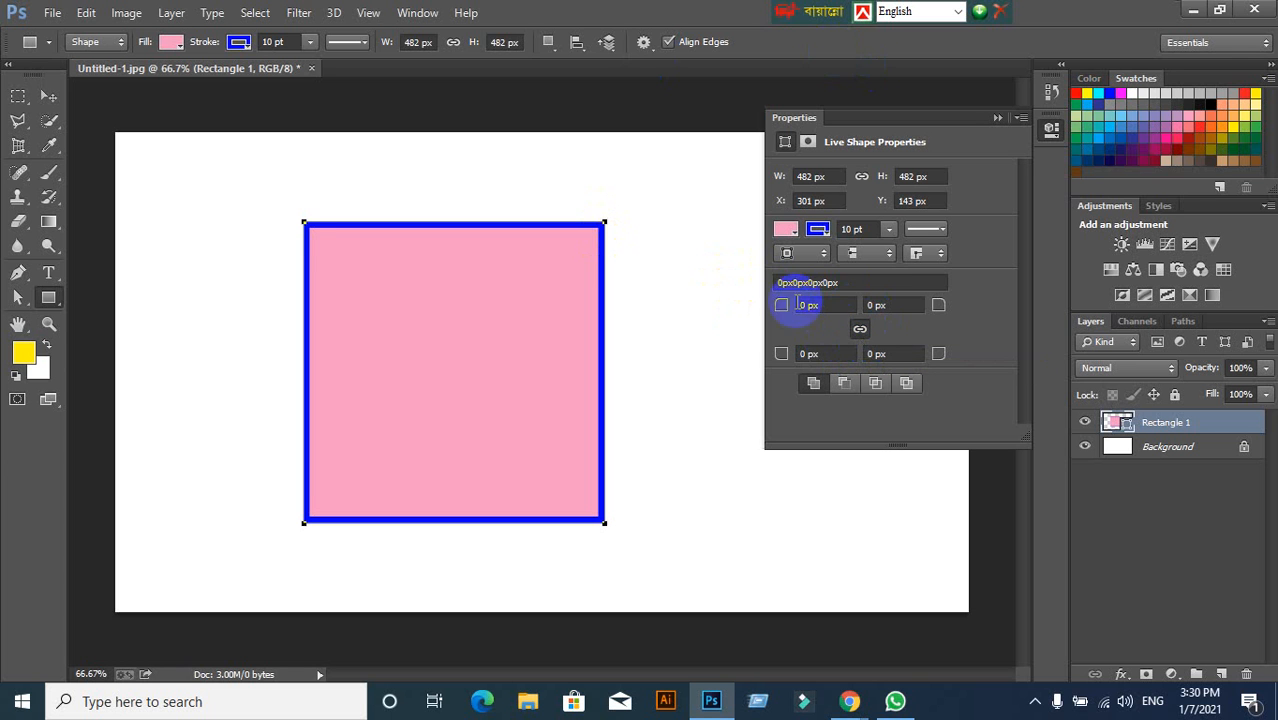
{"action": "left_click", "coordinate": [824, 256]}
{"action": "left_click", "coordinate": [806, 284]}
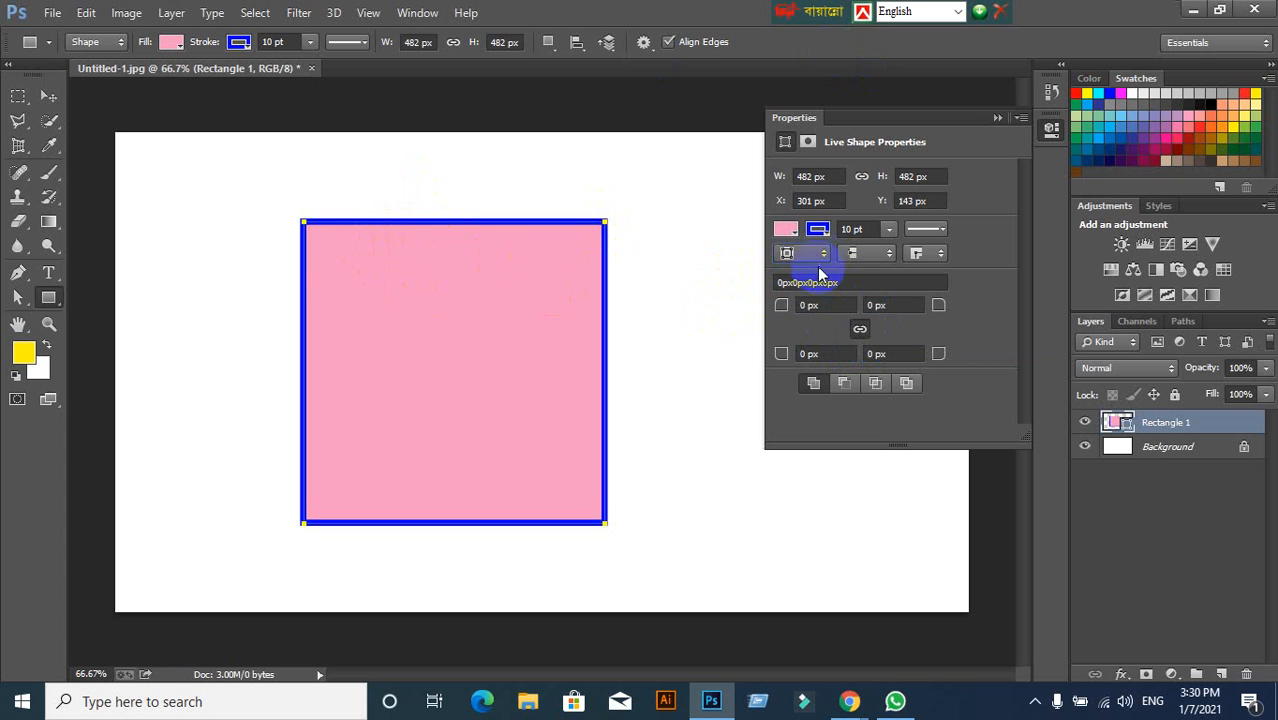
{"action": "left_click", "coordinate": [795, 296]}
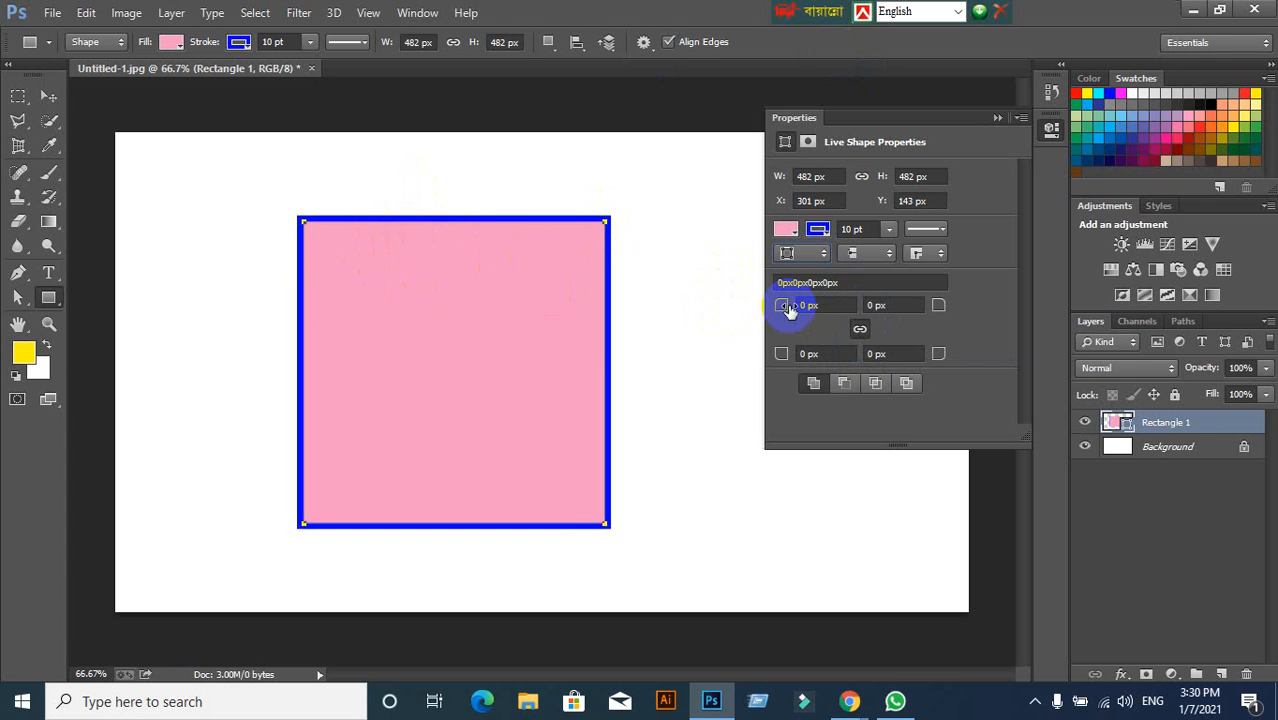
{"action": "left_click", "coordinate": [812, 256]}
{"action": "left_click", "coordinate": [796, 267]}
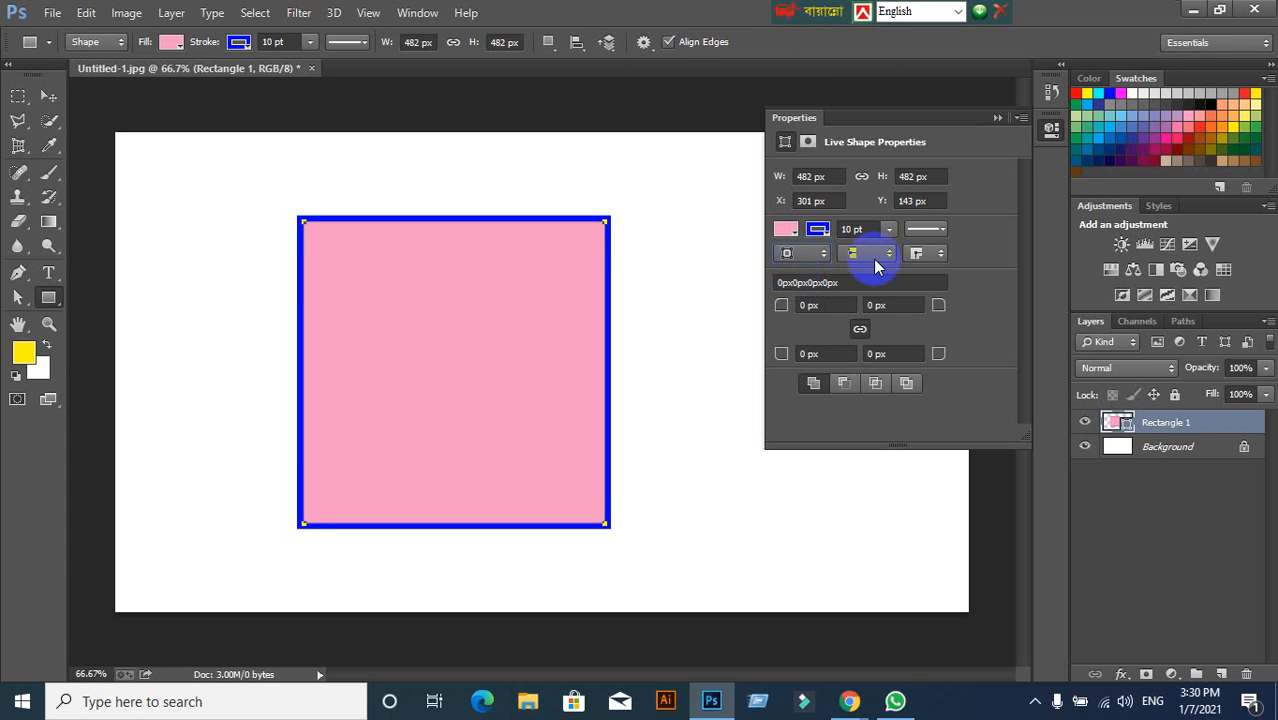
Review the line cap choices and the solid, dashed and dotted line types for the square's stroke.
{"action": "left_click", "coordinate": [870, 253]}
{"action": "left_click", "coordinate": [867, 261]}
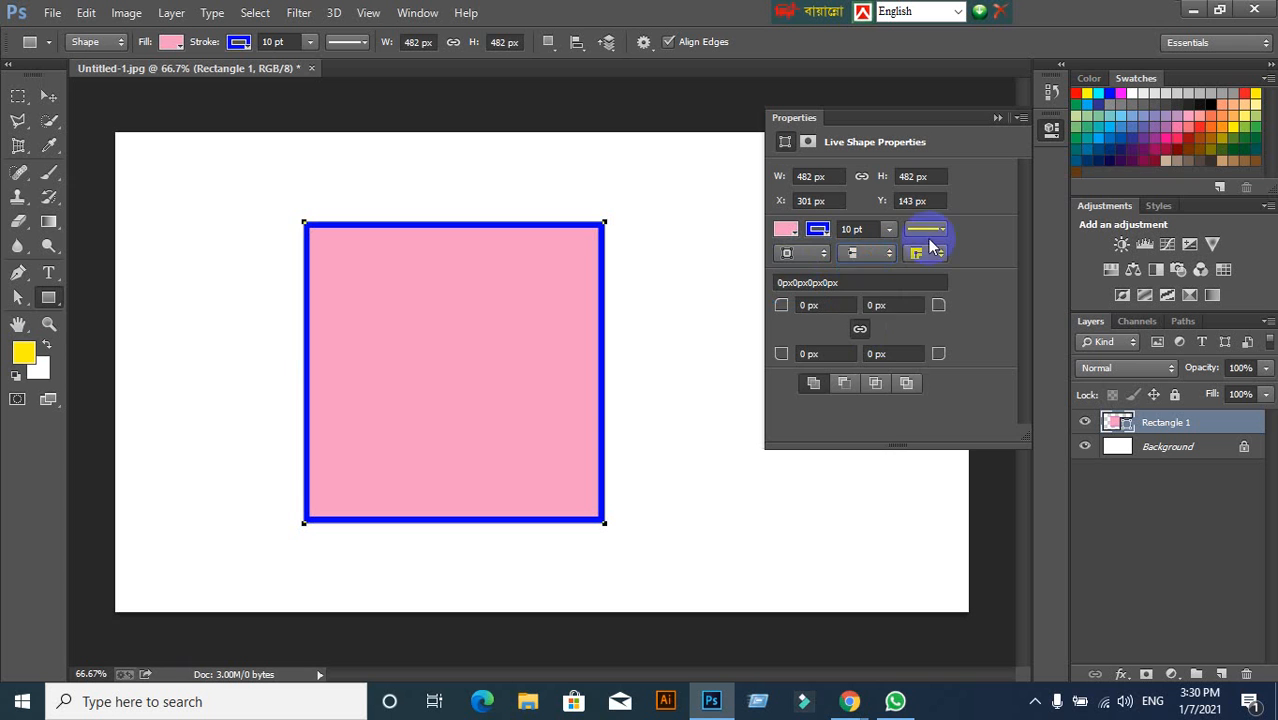
{"action": "left_click", "coordinate": [933, 231]}
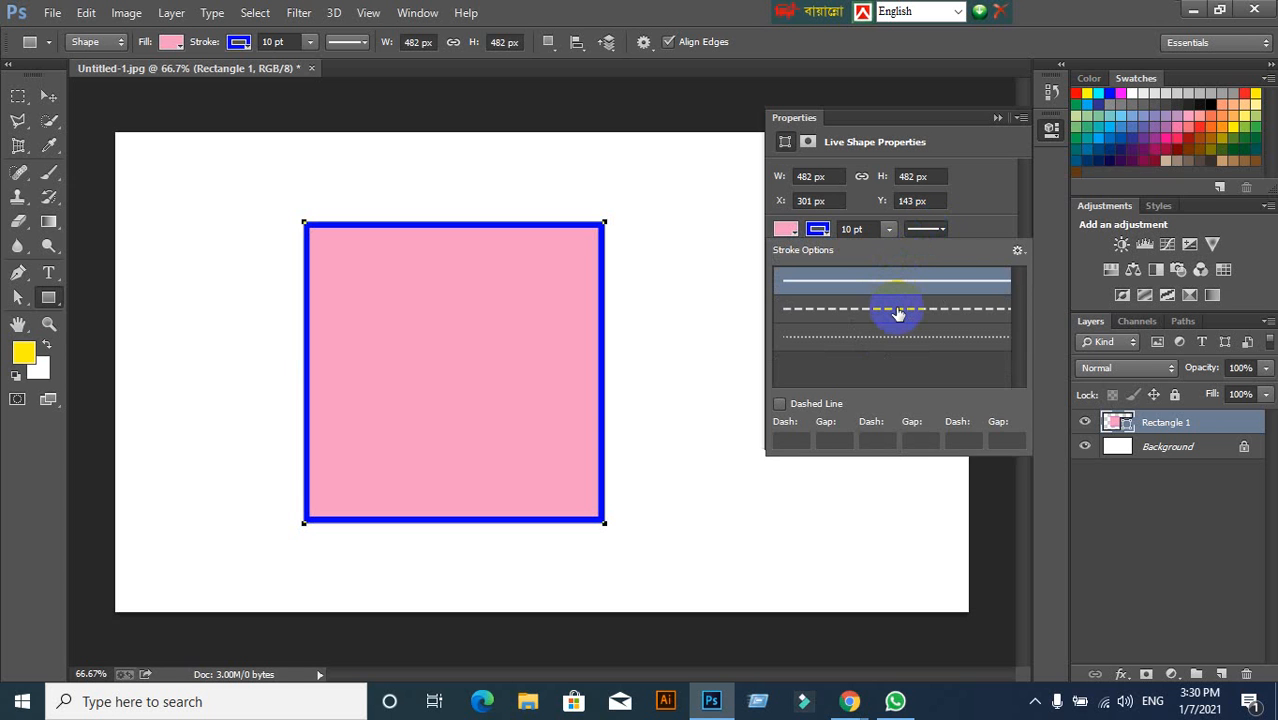
{"action": "left_click", "coordinate": [934, 230]}
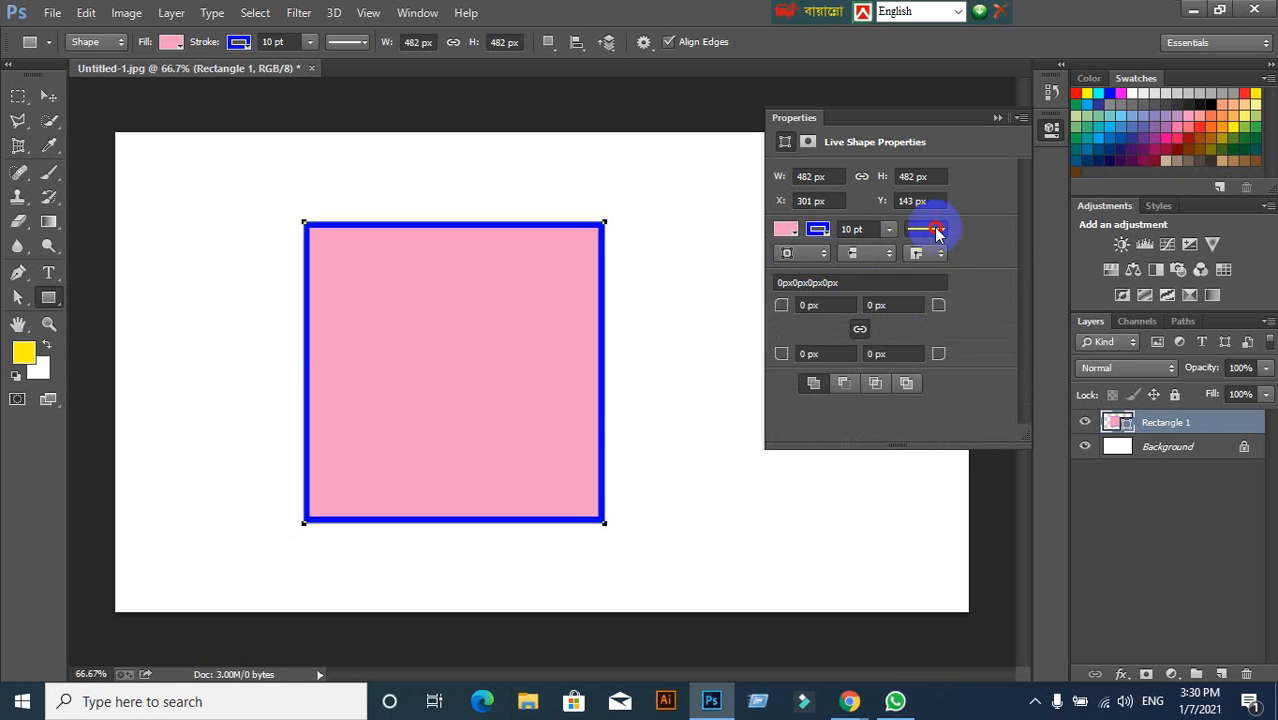
Try round corners on the square's stroke, examine its upper-right corner, and switch the corners to bevel.
{"action": "left_click", "coordinate": [945, 254]}
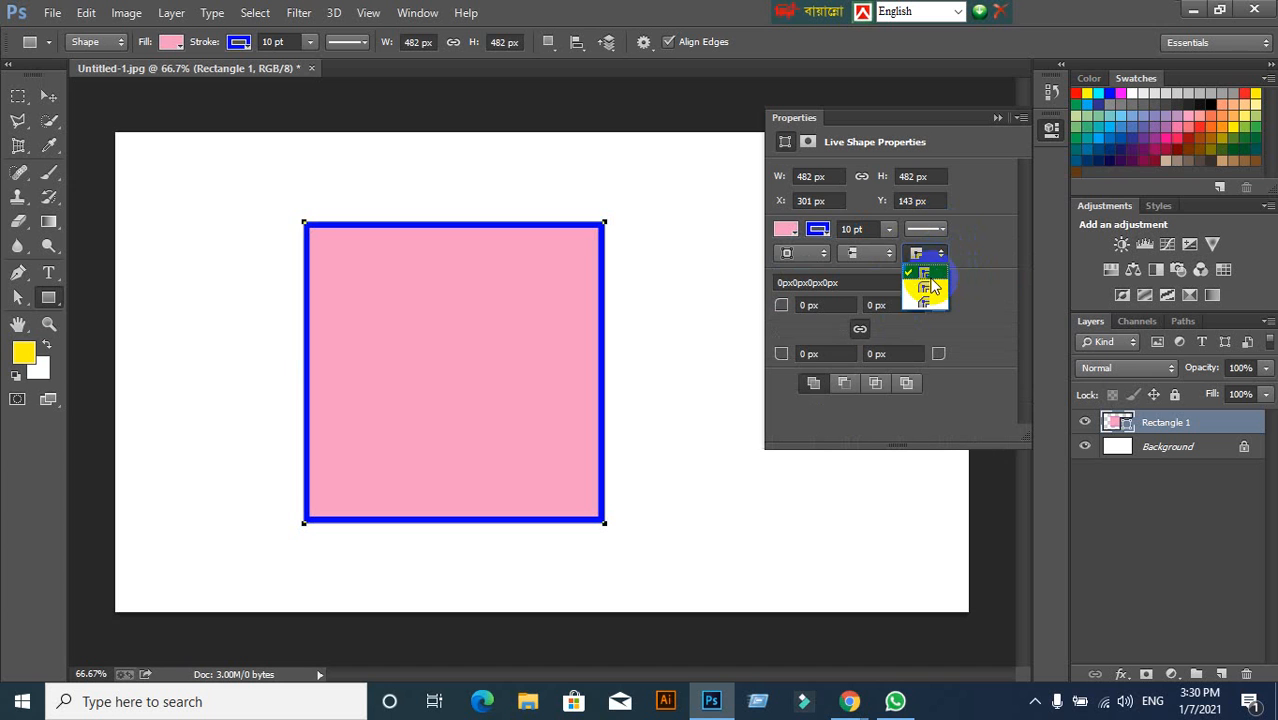
{"action": "left_click", "coordinate": [930, 287]}
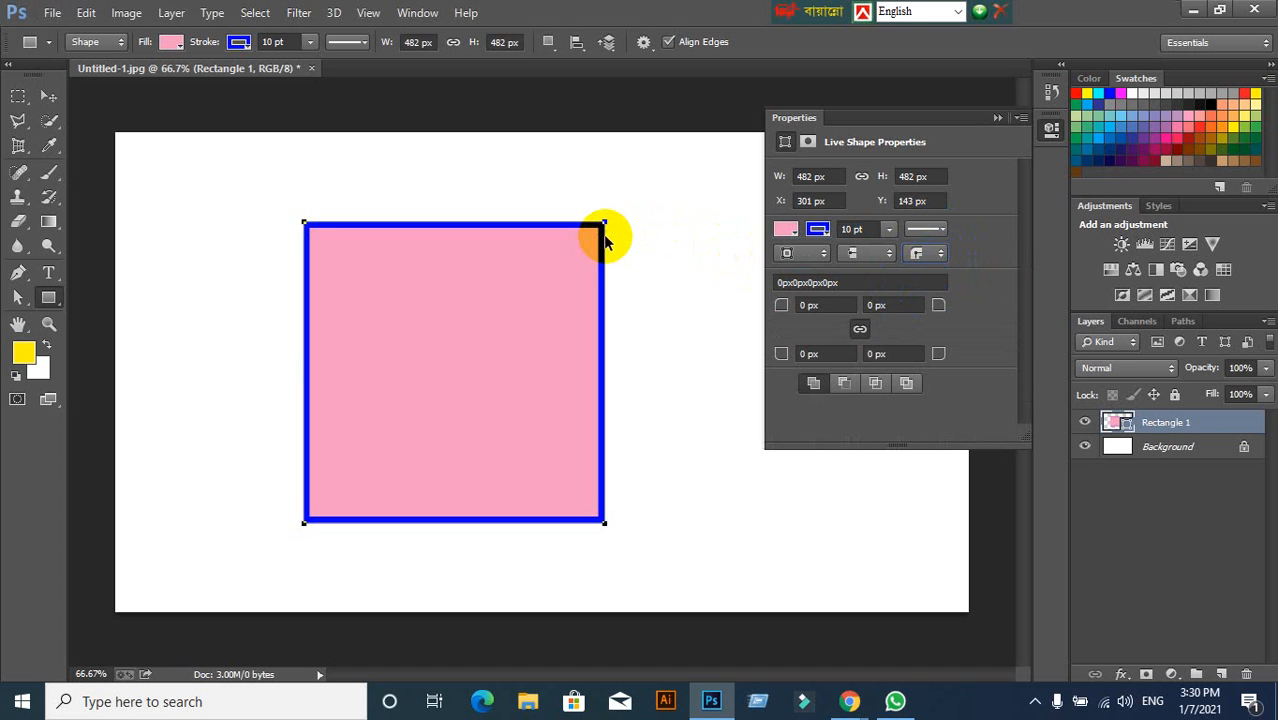
{"action": "key", "text": "ctrl+plus"}
{"action": "key", "text": "ctrl+plus"}
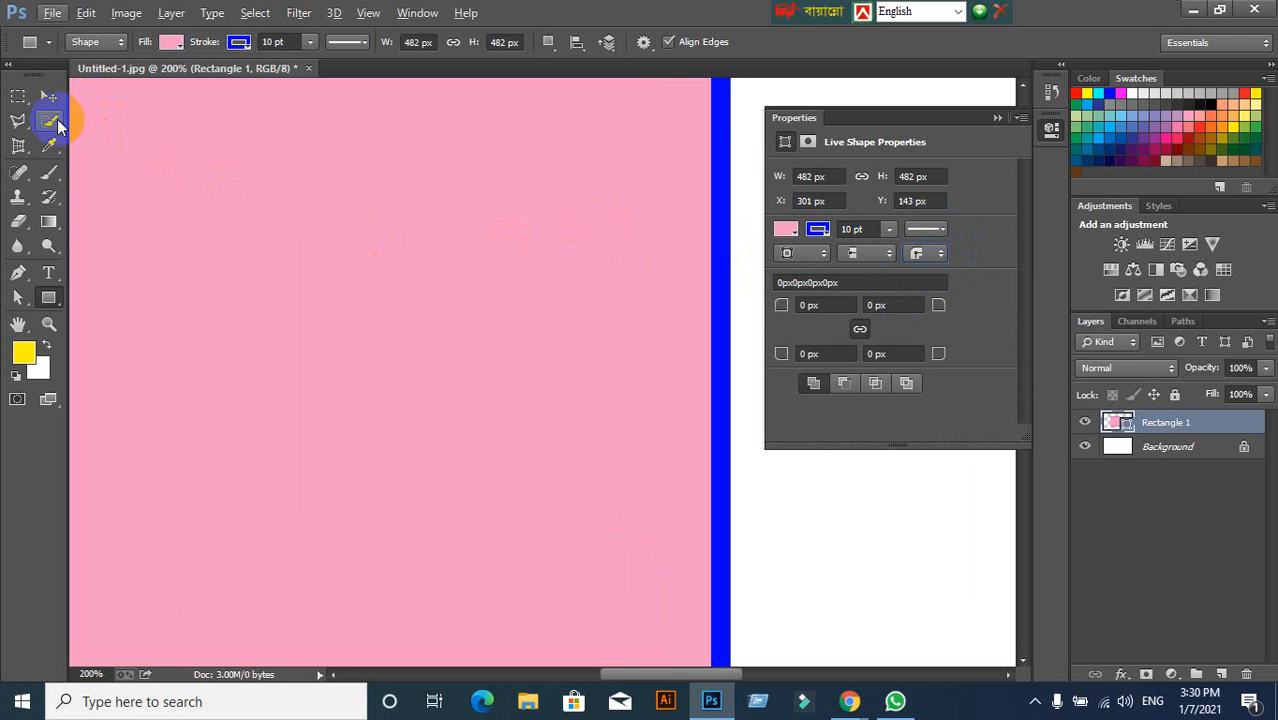
{"action": "left_click", "coordinate": [56, 101]}
{"action": "scroll", "coordinate": [514, 430], "scroll_direction": "up", "scroll_amount": 4}
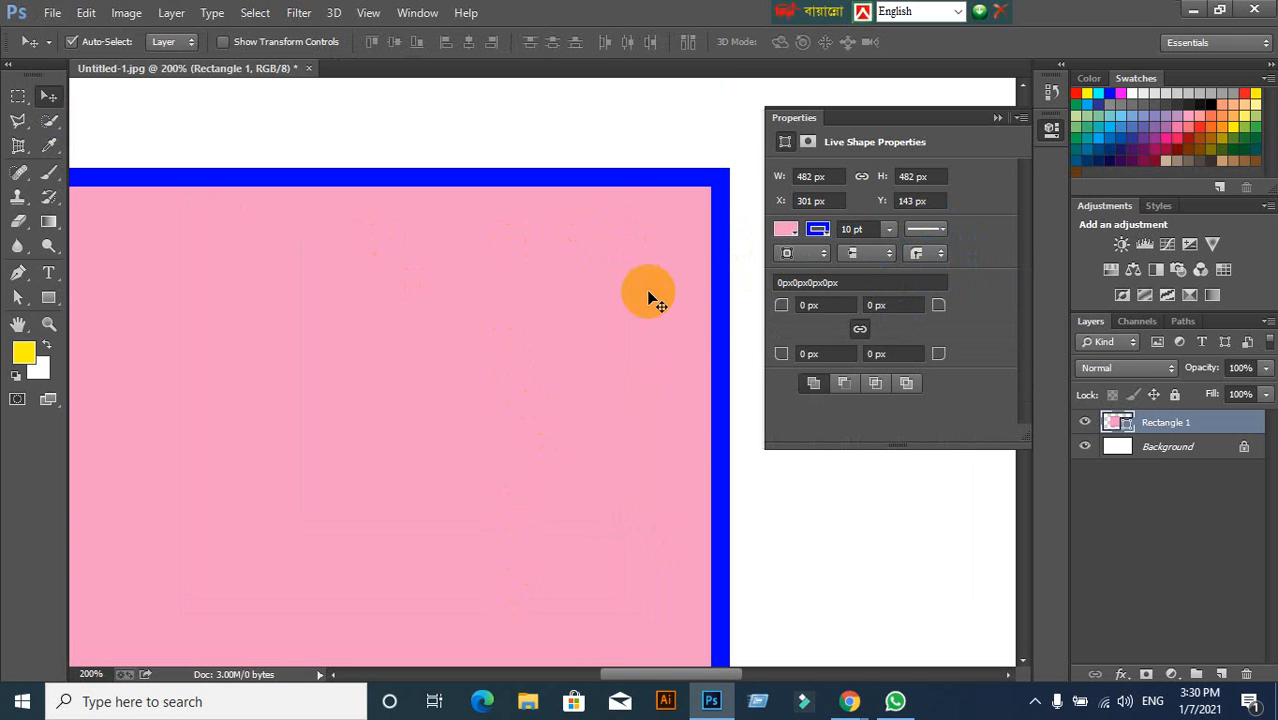
{"action": "left_click", "coordinate": [940, 255]}
{"action": "left_click", "coordinate": [925, 295]}
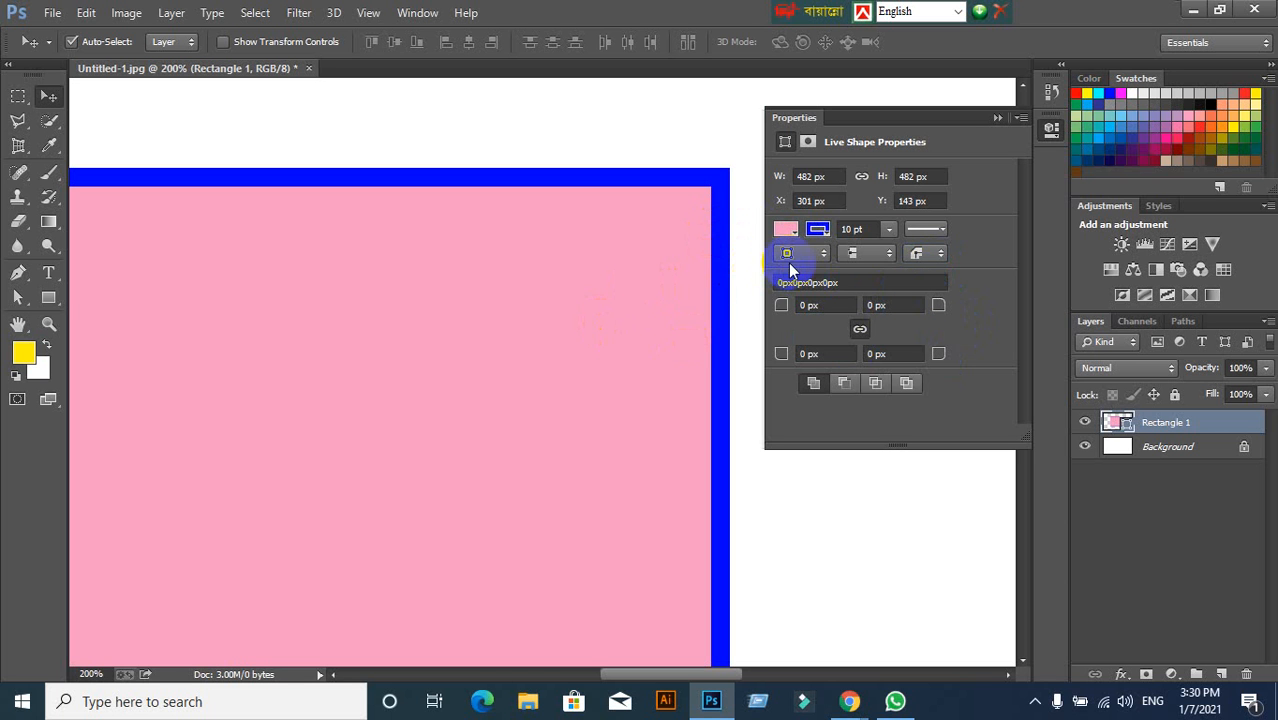
Keep the stroke aligned inside and set the square's stroke corners back to round.
{"action": "left_click", "coordinate": [791, 260]}
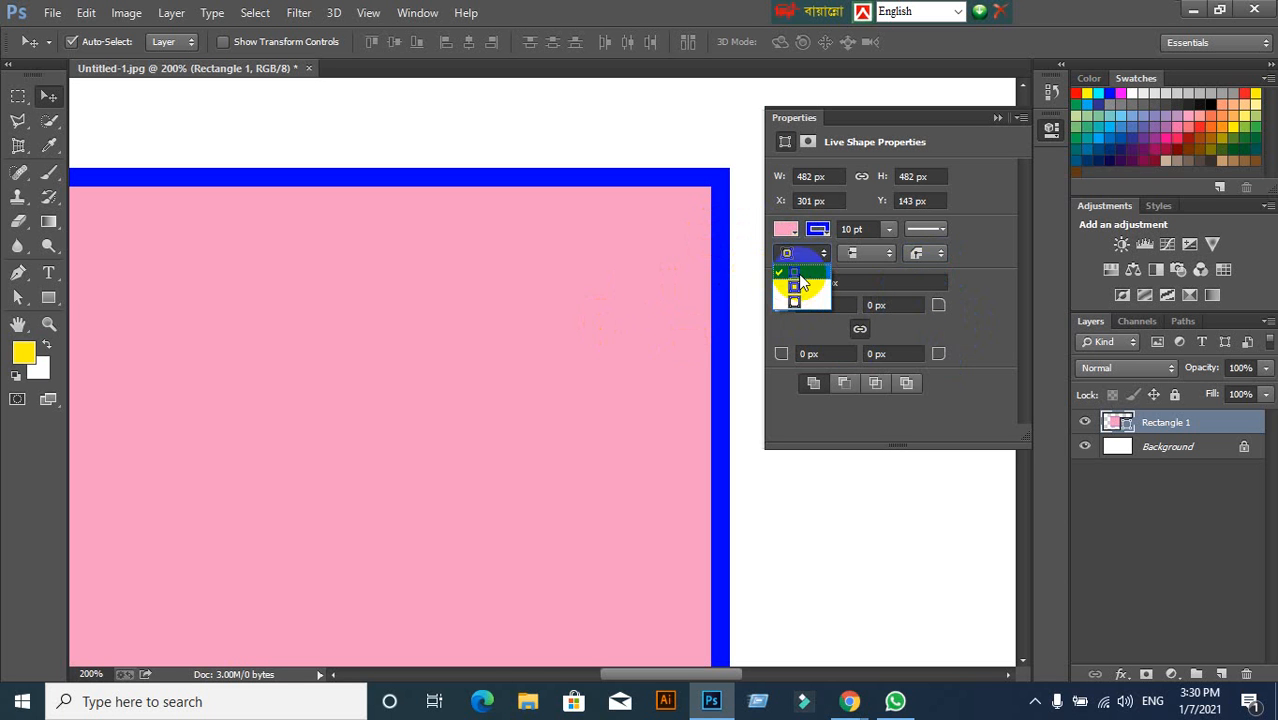
{"action": "left_click", "coordinate": [798, 285]}
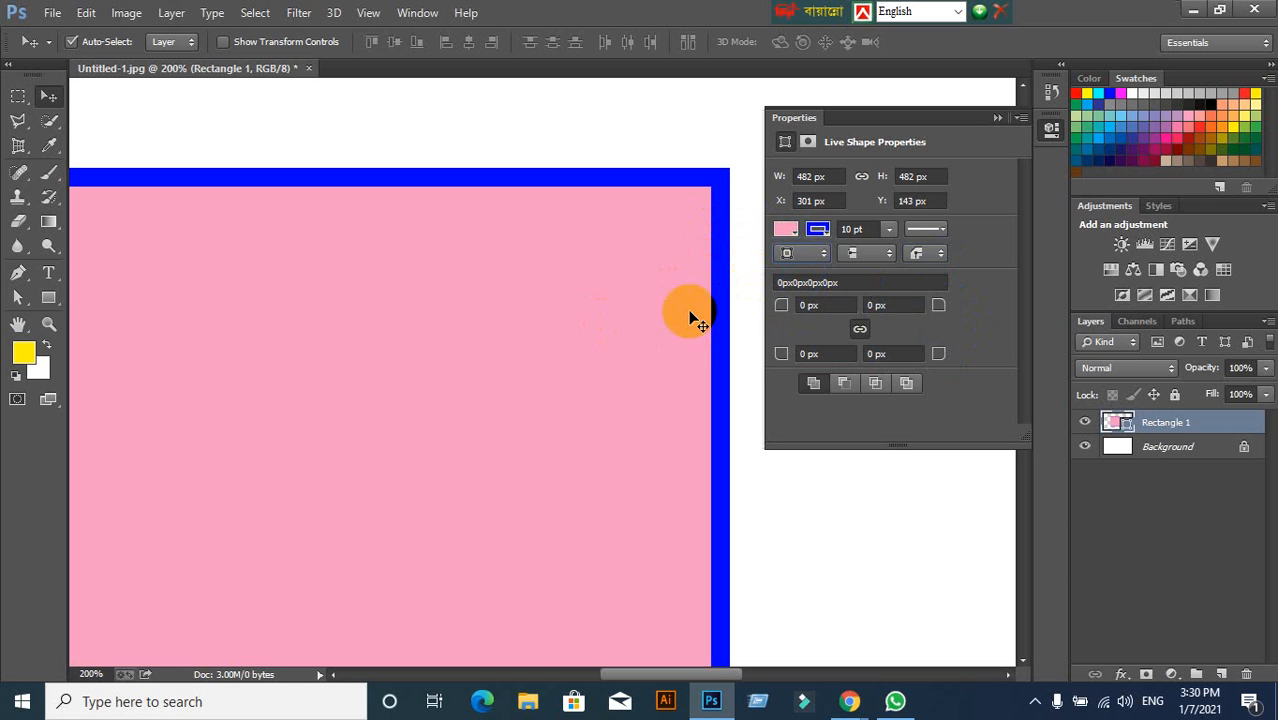
{"action": "left_click", "coordinate": [928, 256]}
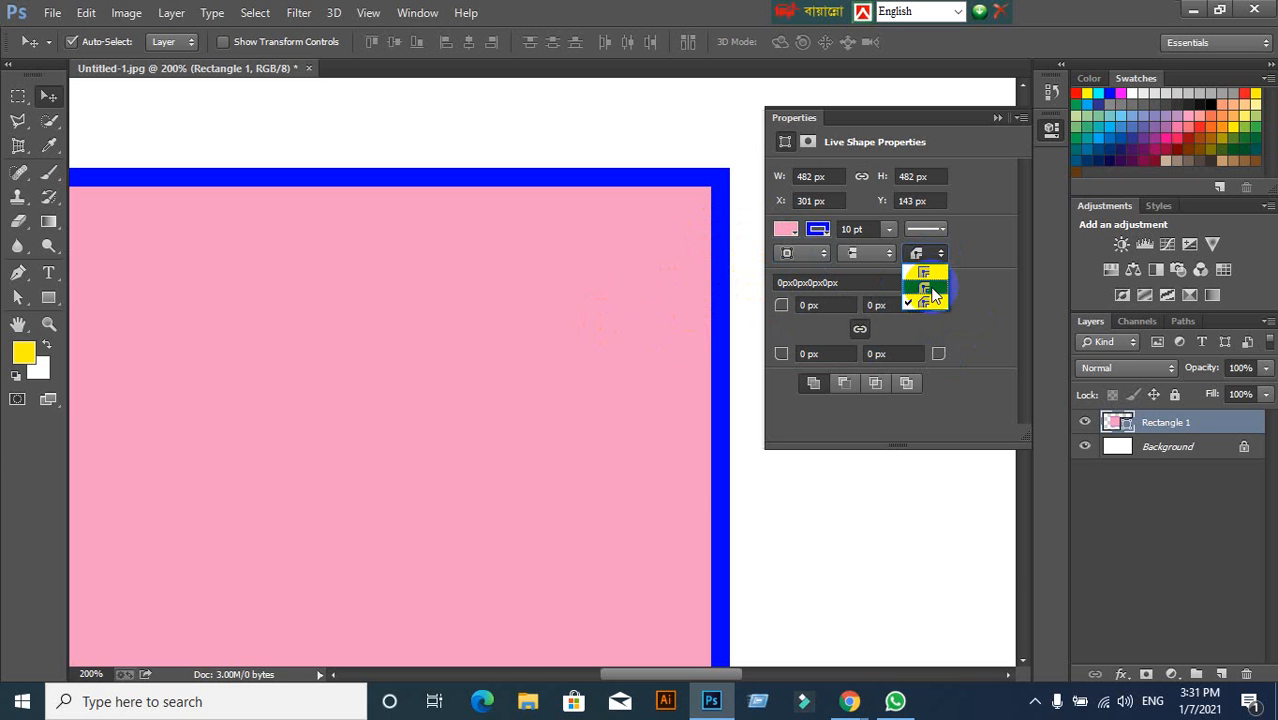
{"action": "left_click", "coordinate": [930, 289]}
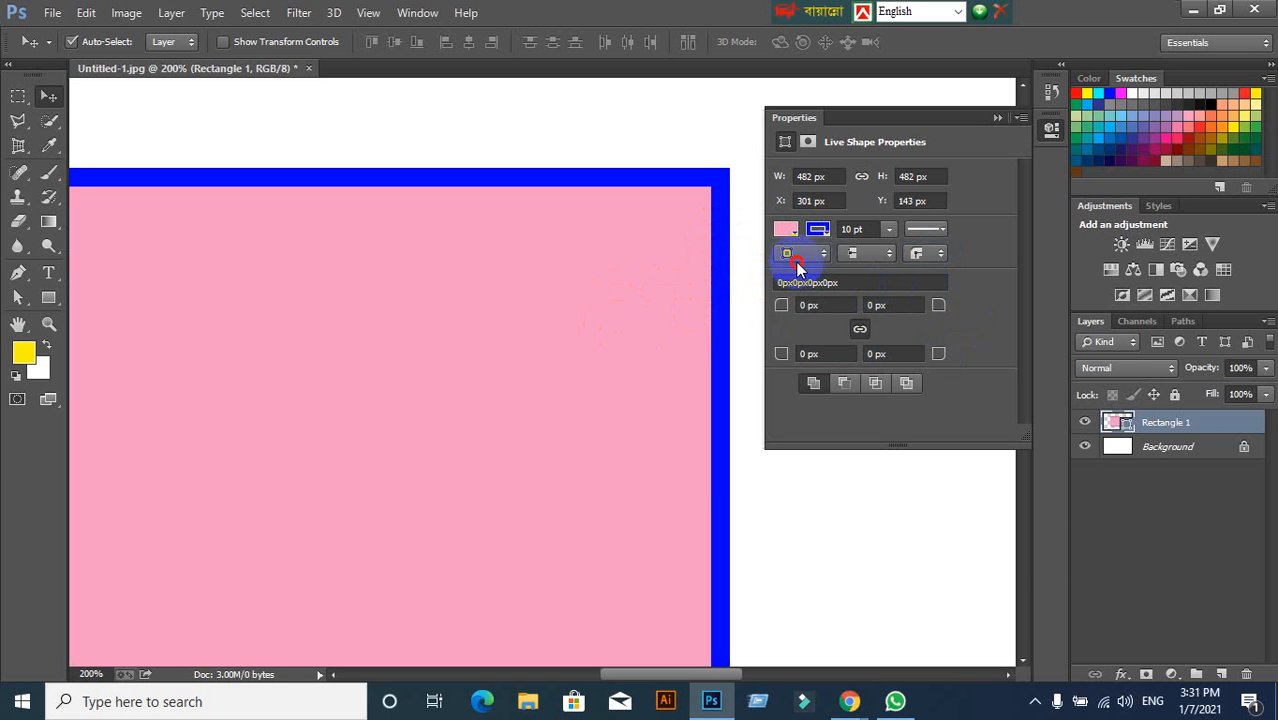
Try centre stroke alignment, change it to outside, and set the square's stroke corners to bevel.
{"action": "left_click", "coordinate": [797, 262]}
{"action": "left_click", "coordinate": [815, 291]}
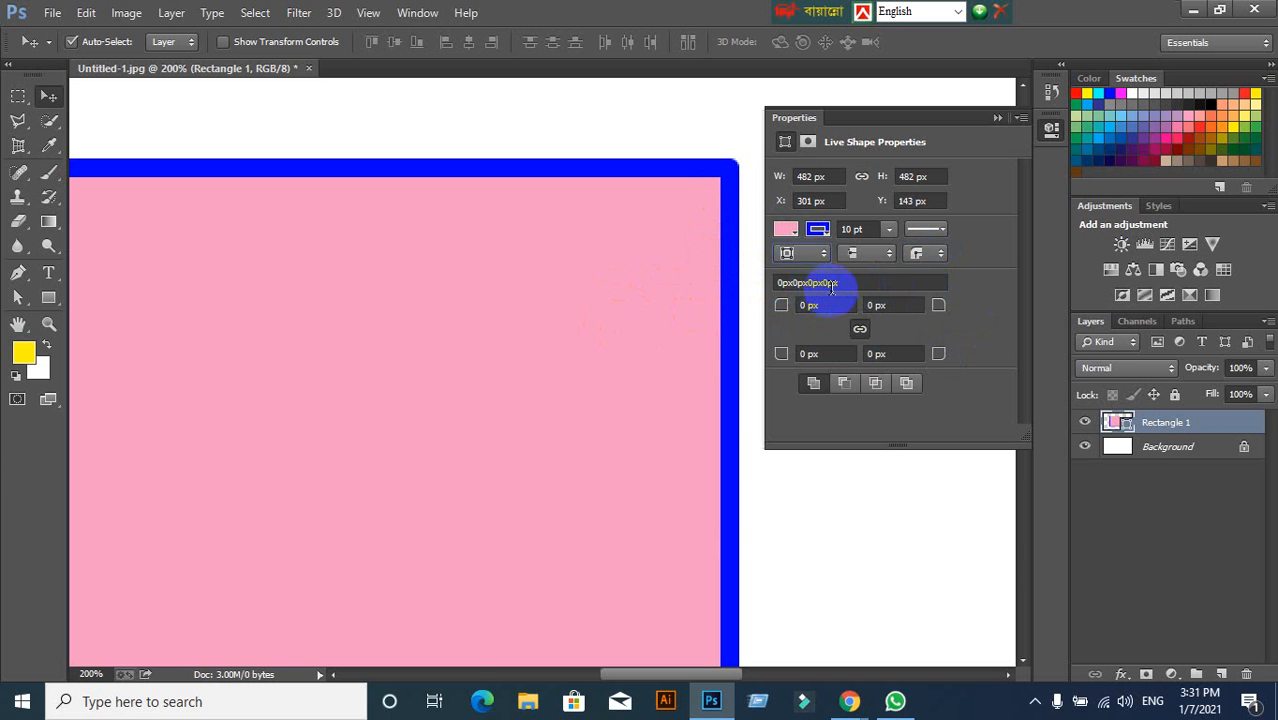
{"action": "left_click", "coordinate": [813, 258]}
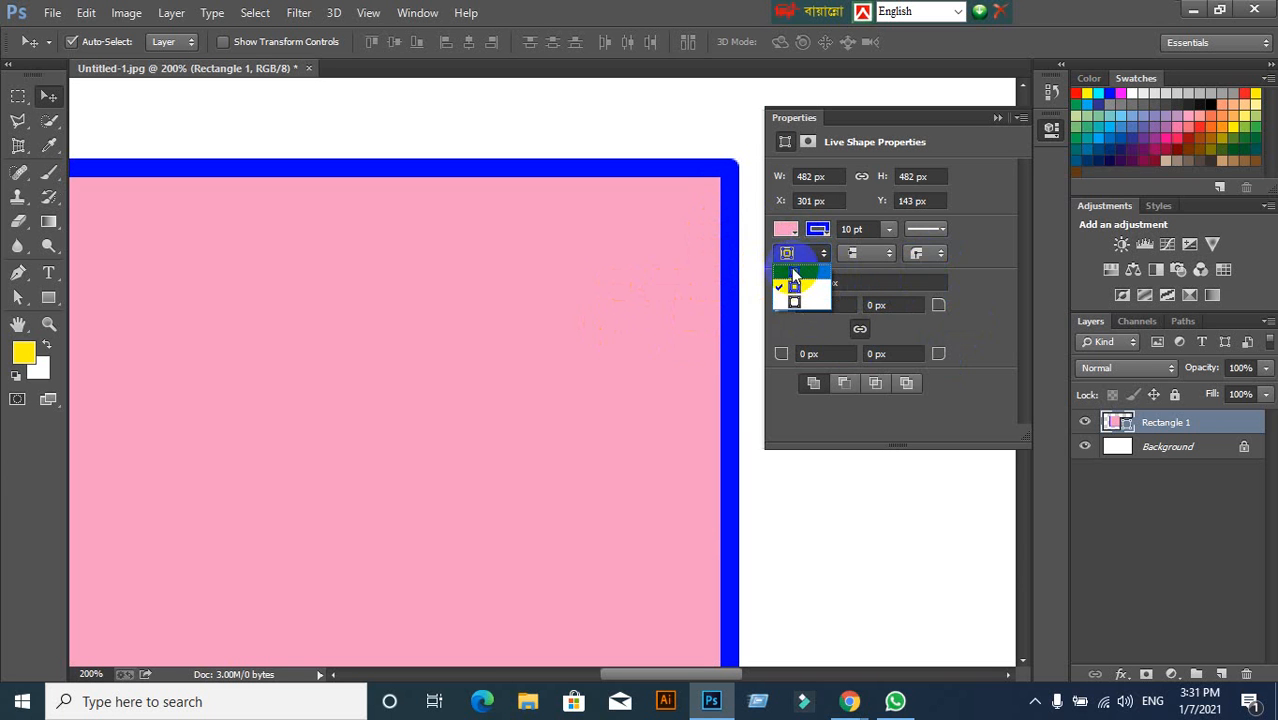
{"action": "left_click", "coordinate": [808, 305]}
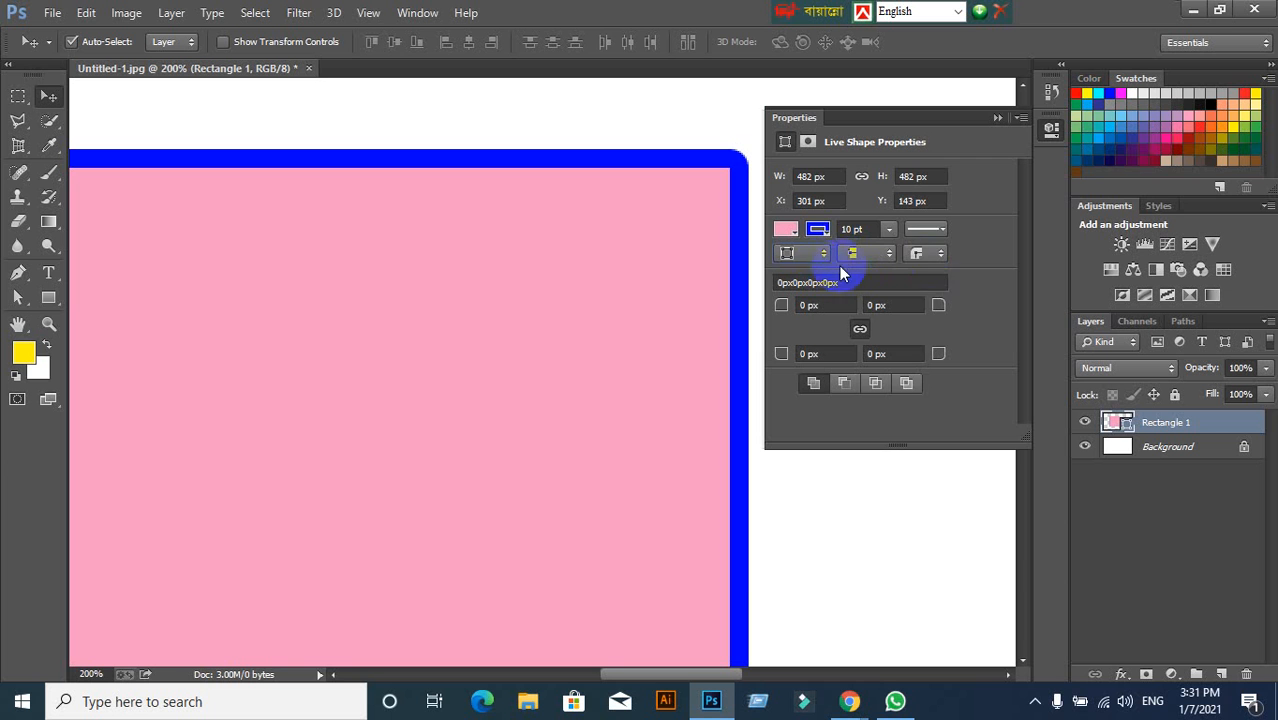
{"action": "left_click", "coordinate": [928, 256]}
{"action": "left_click", "coordinate": [923, 307]}
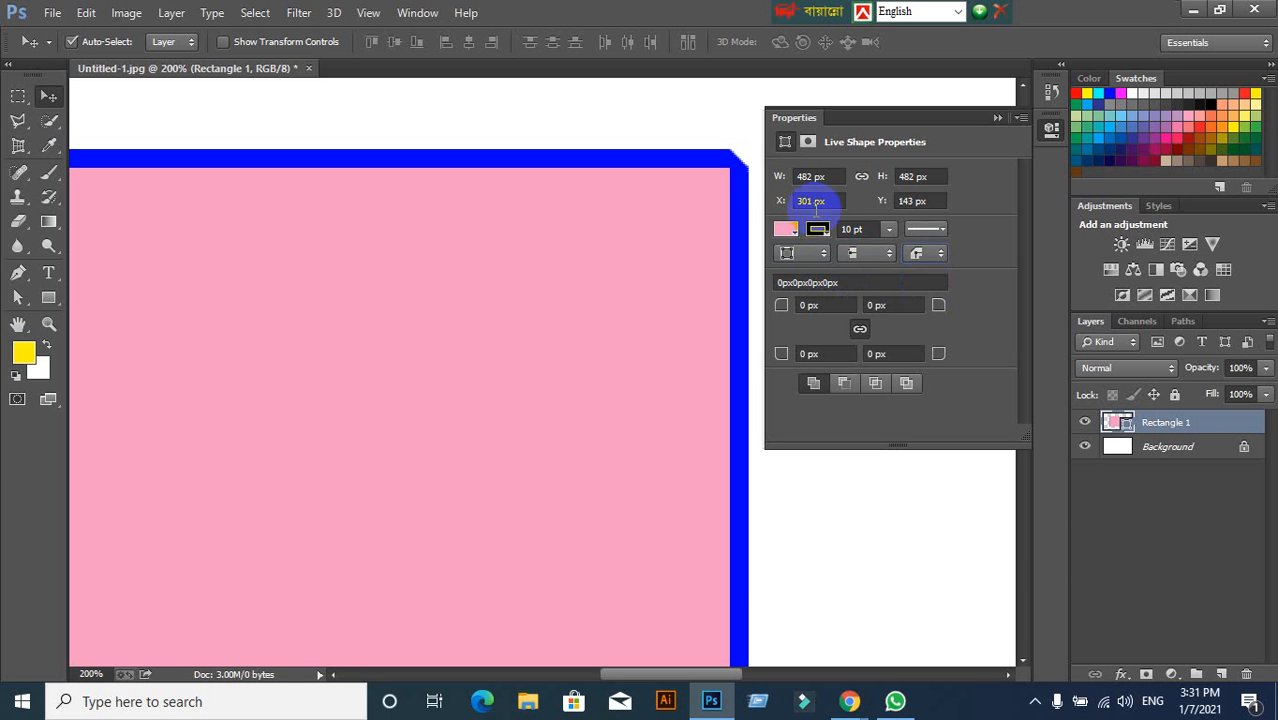
Try miter corners on the square's outside stroke, and set the stroke corners to round.
{"action": "left_click", "coordinate": [919, 254]}
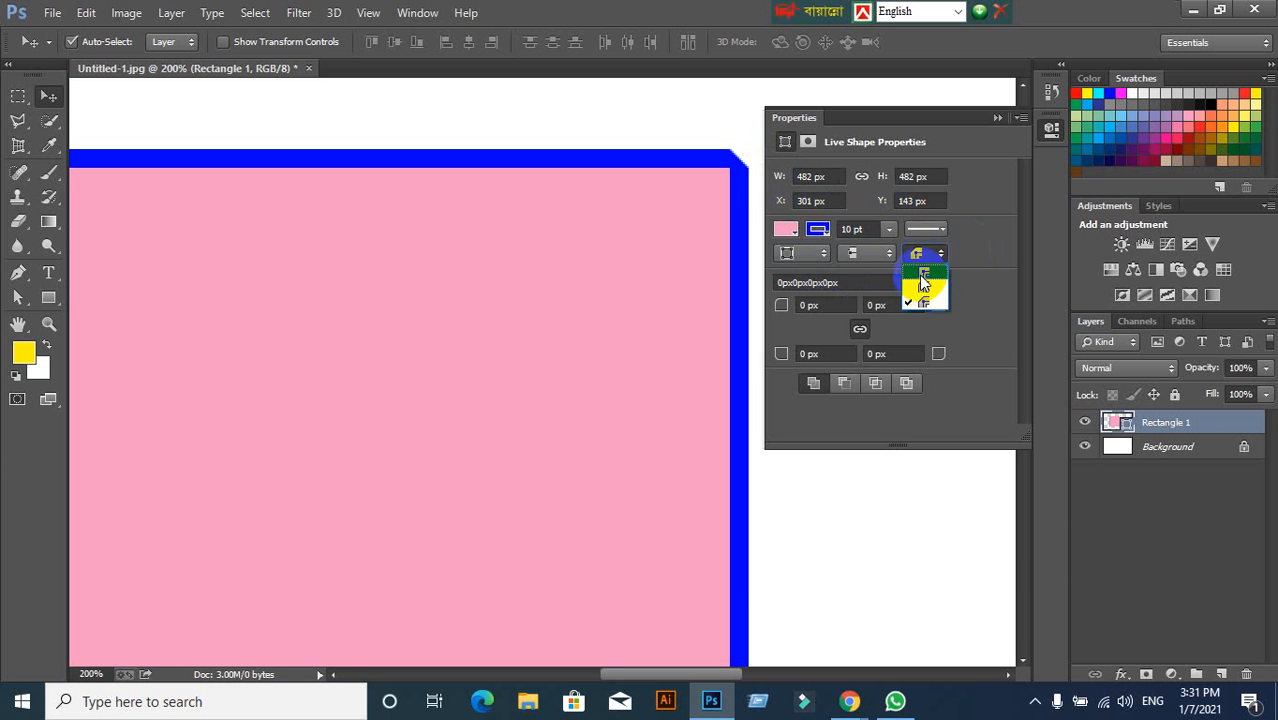
{"action": "left_click", "coordinate": [921, 272]}
{"action": "left_click", "coordinate": [918, 256]}
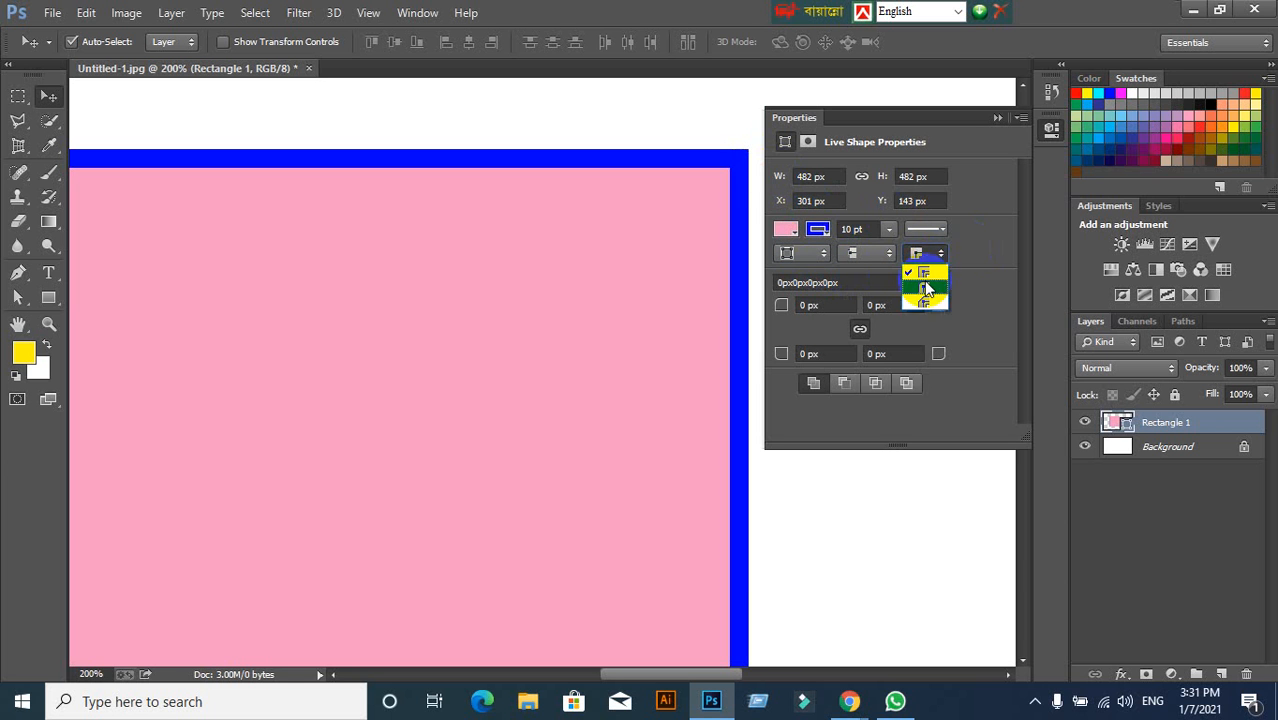
{"action": "left_click", "coordinate": [926, 286]}
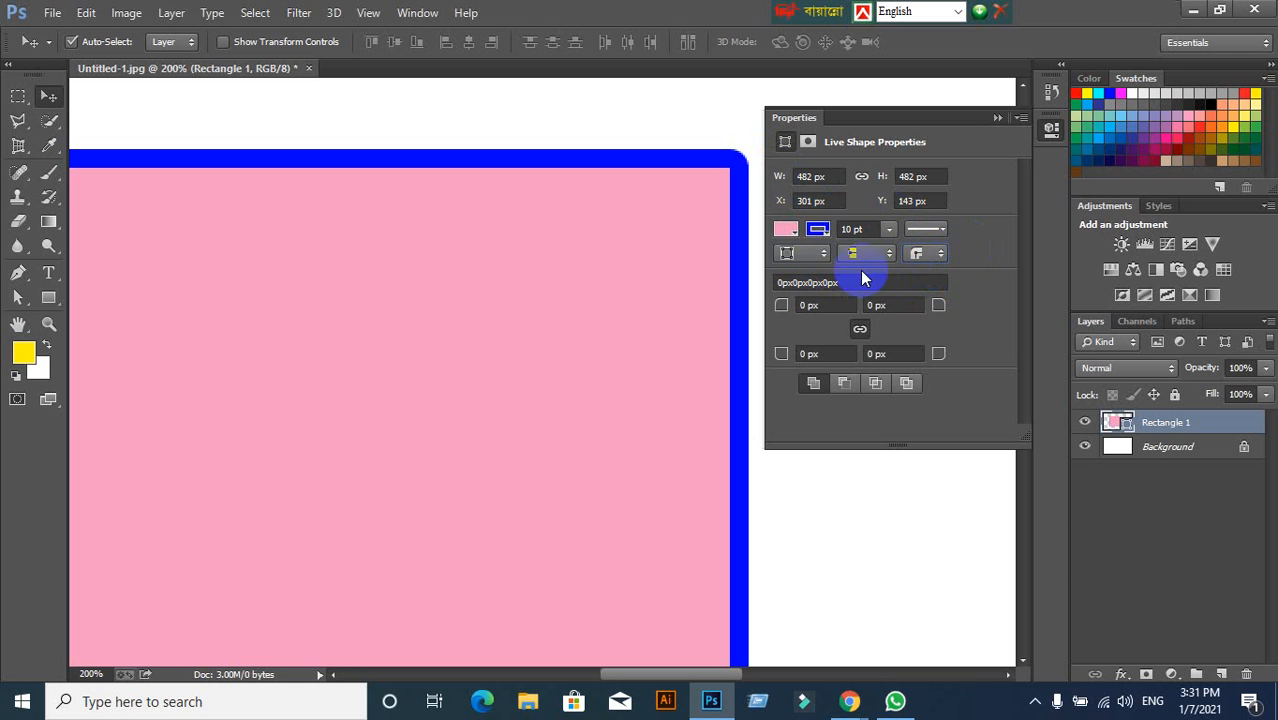
Apply the dashed line type to the square's stroke, and try round and square caps on the dashes.
{"action": "left_click", "coordinate": [926, 234]}
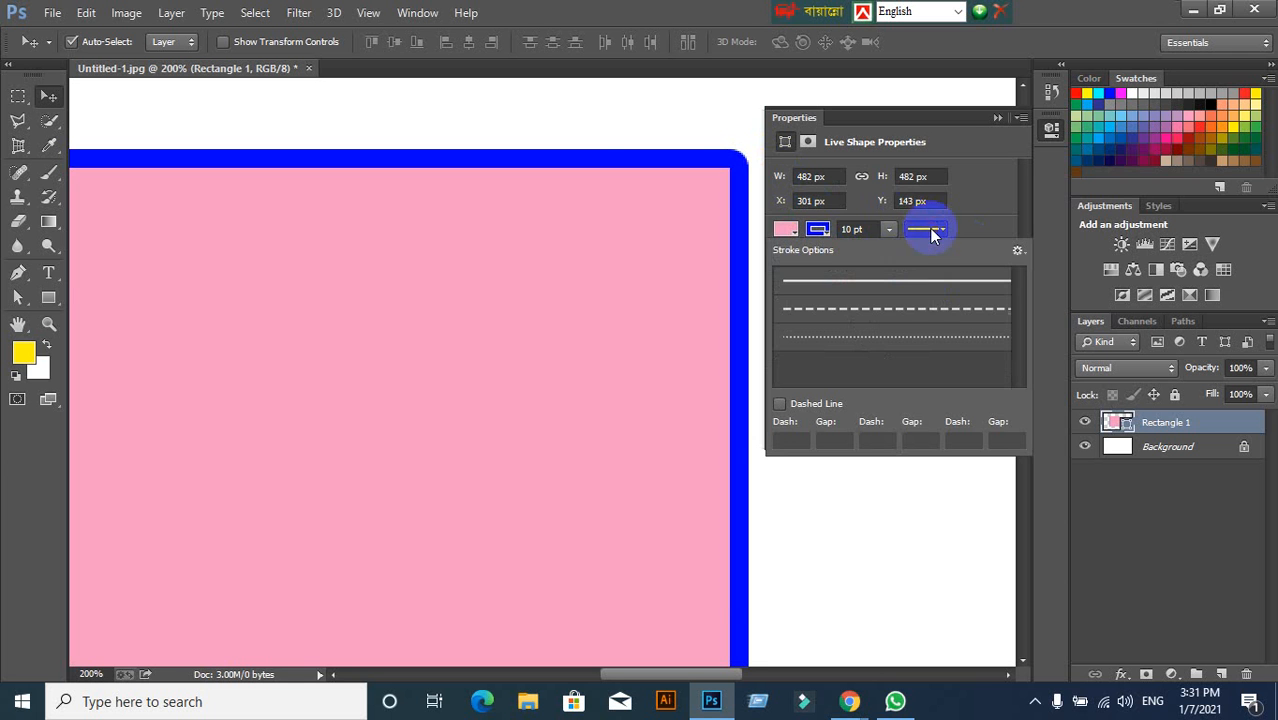
{"action": "left_click", "coordinate": [928, 310]}
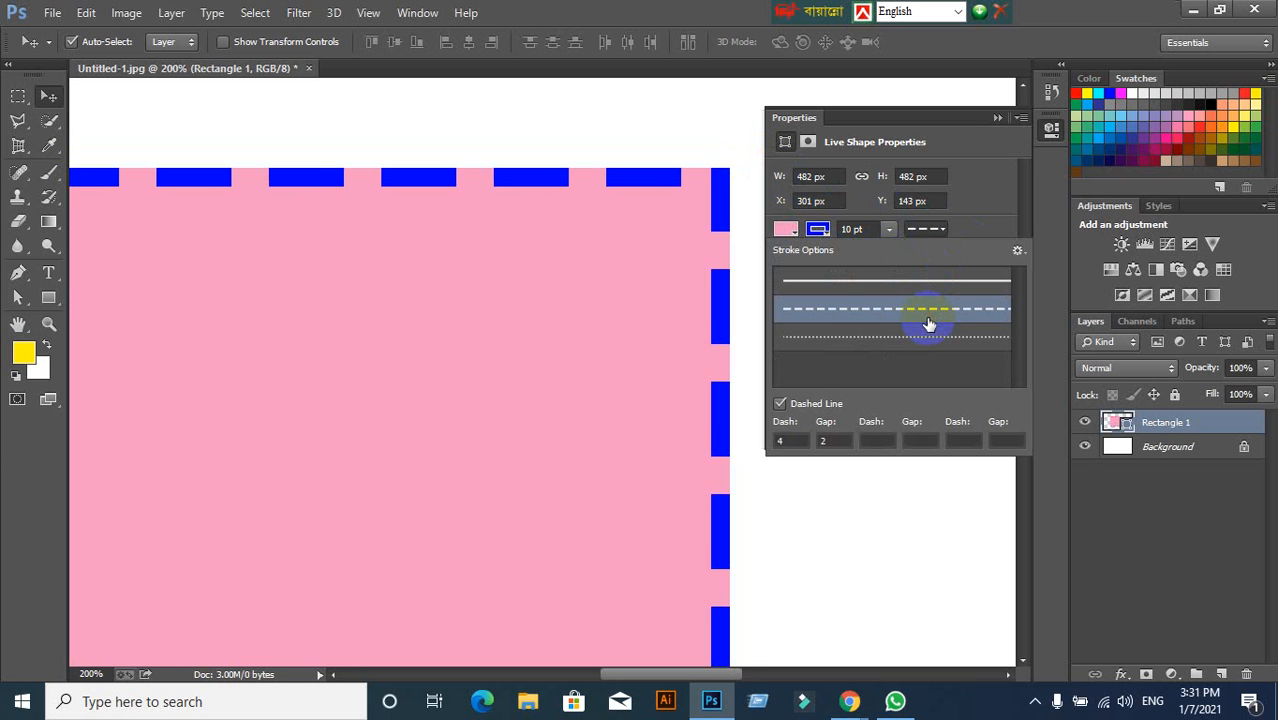
{"action": "left_click", "coordinate": [886, 233]}
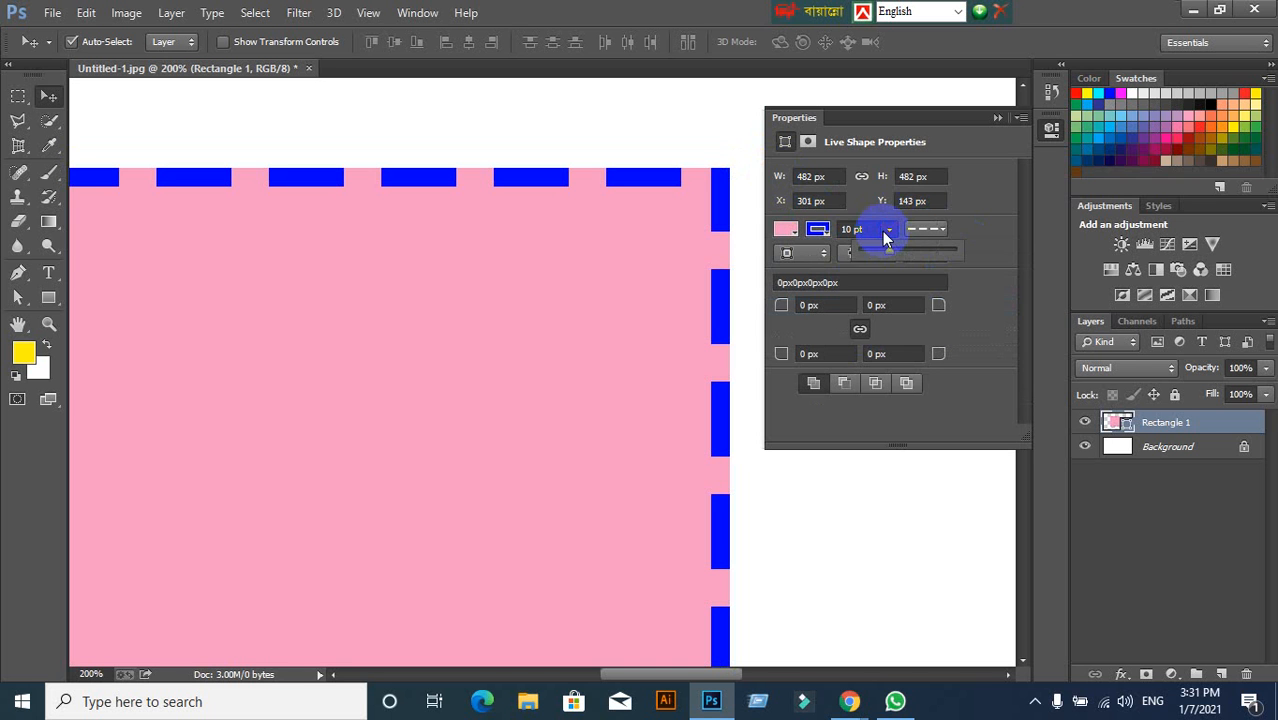
{"action": "left_click", "coordinate": [849, 259]}
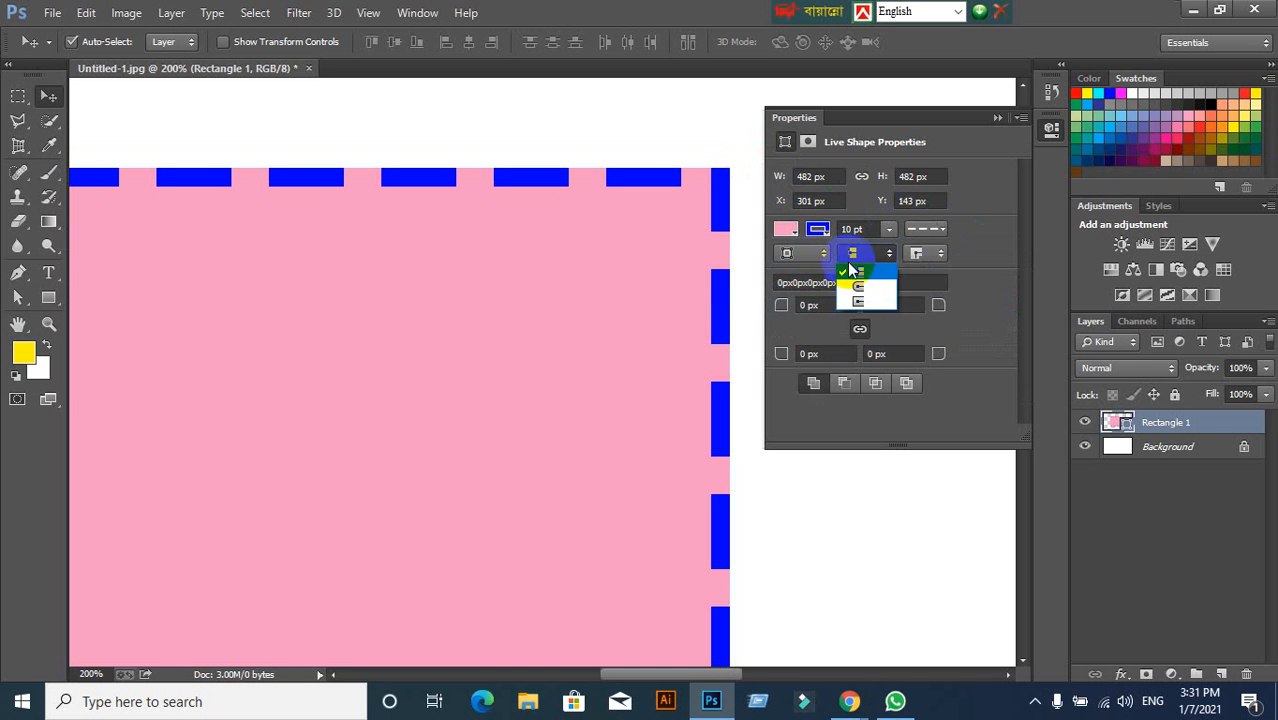
{"action": "left_click", "coordinate": [857, 288]}
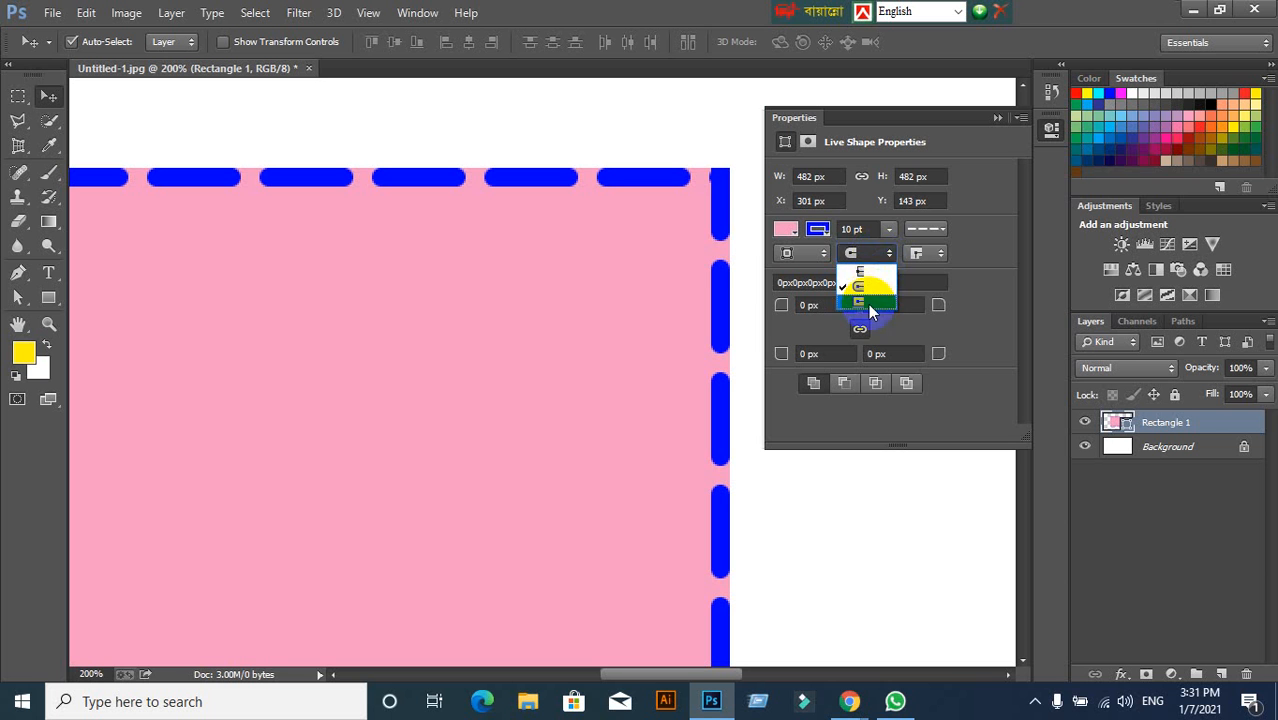
{"action": "left_click", "coordinate": [867, 301]}
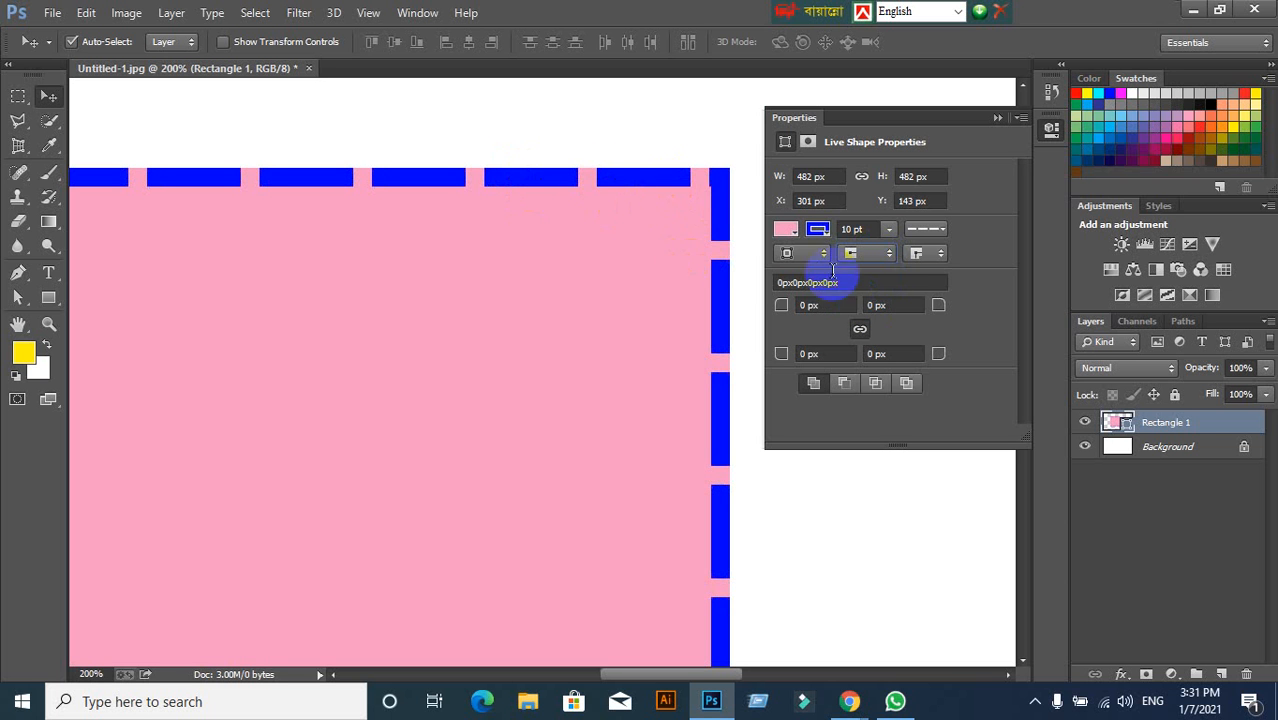
Compare butt and square caps on the dashed stroke, and set the line caps back to butt.
{"action": "left_click", "coordinate": [882, 260]}
{"action": "left_click", "coordinate": [860, 272]}
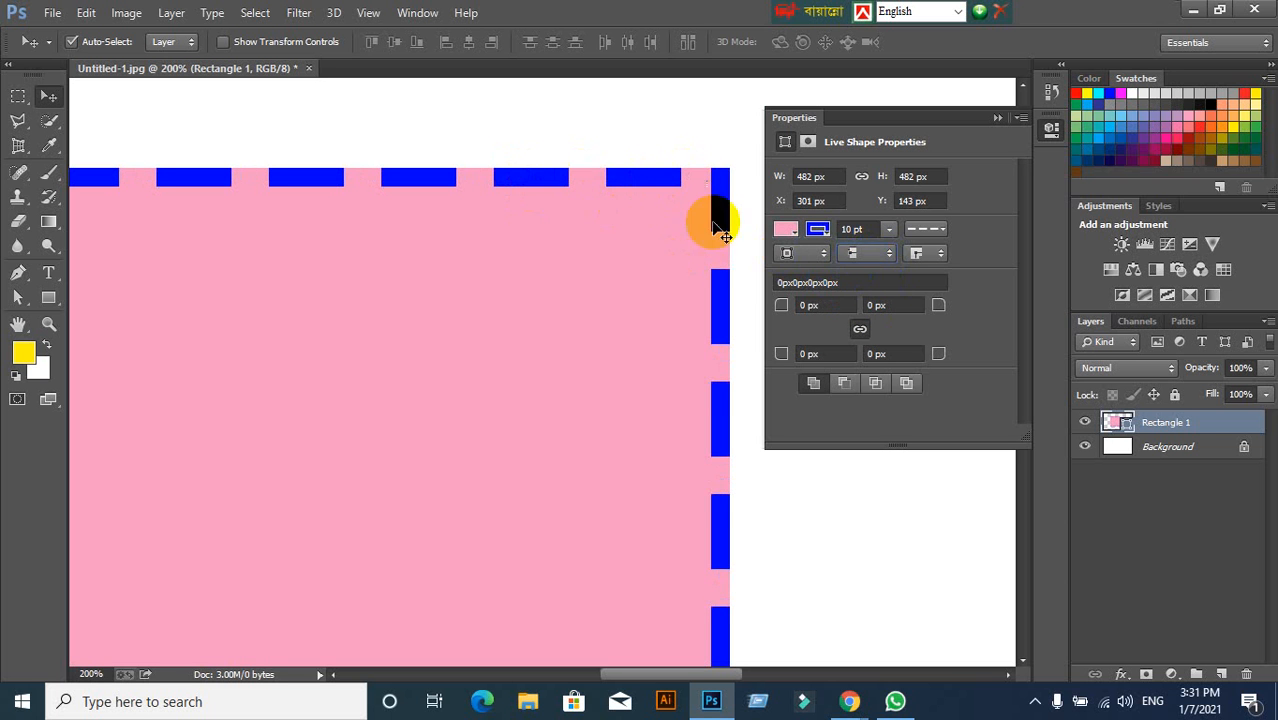
{"action": "left_click", "coordinate": [880, 253]}
{"action": "left_click", "coordinate": [867, 303]}
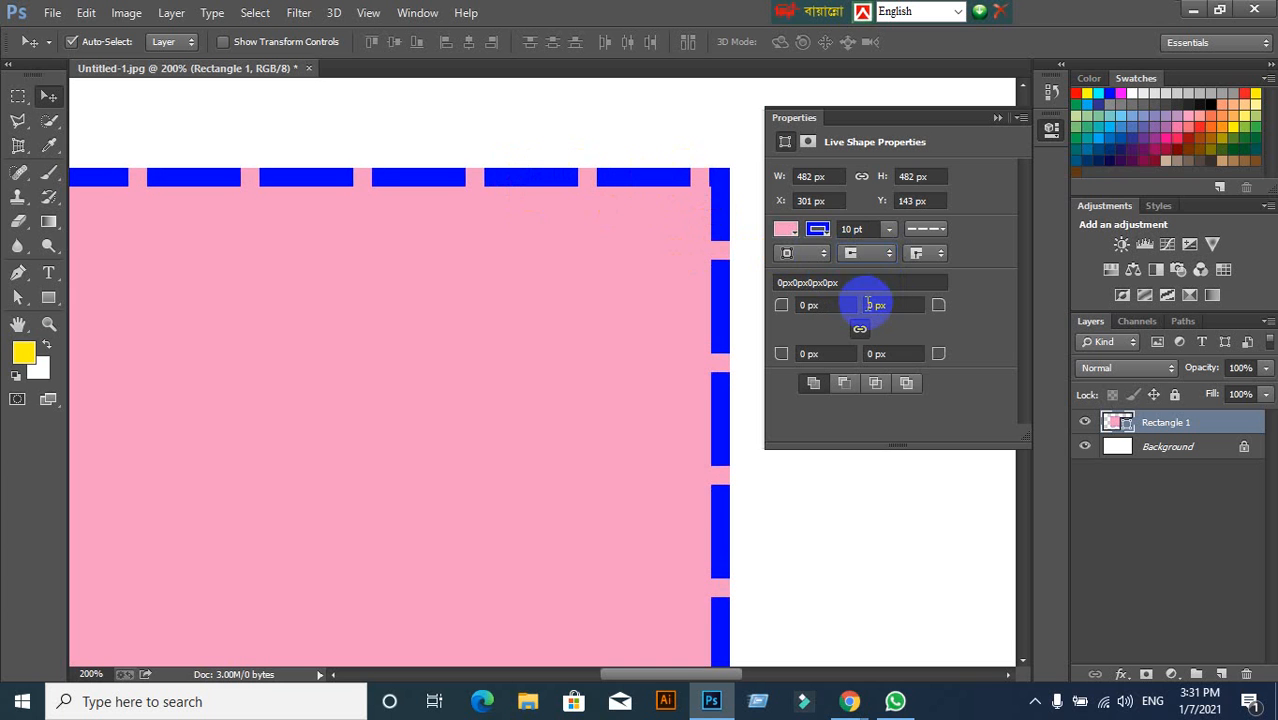
{"action": "left_click", "coordinate": [857, 281]}
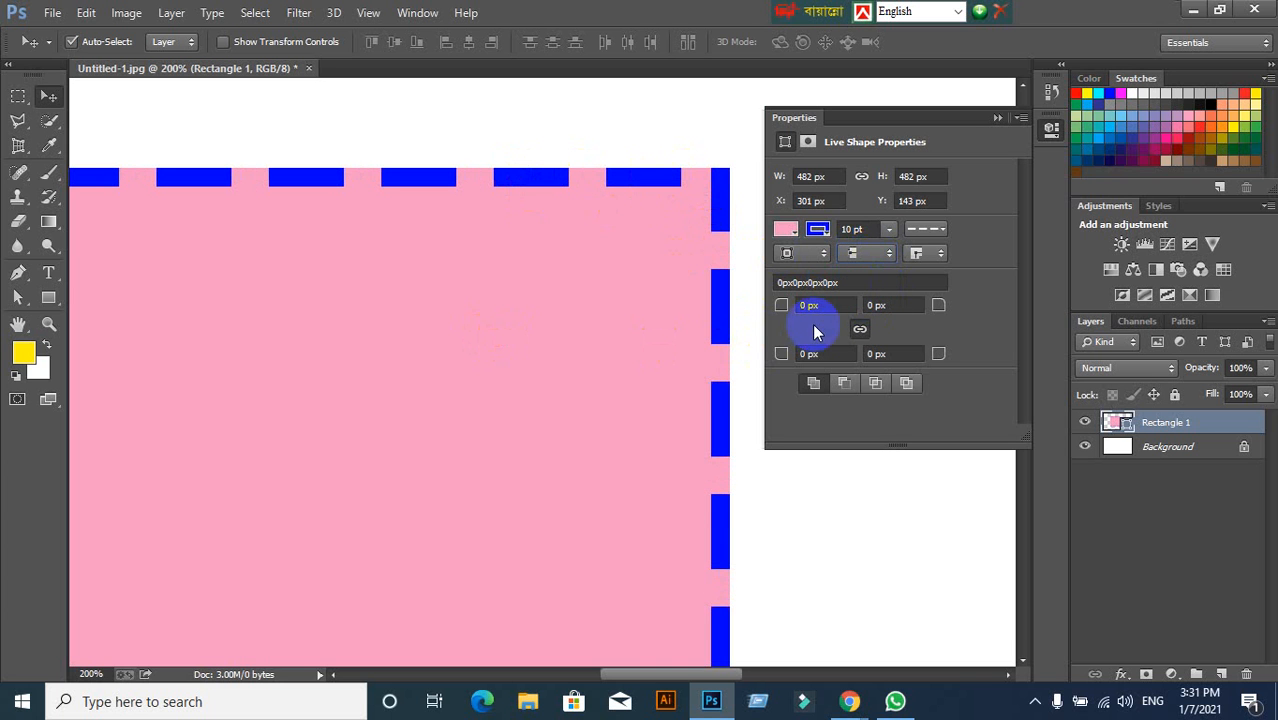
Set all four corner radii of the dashed pink square to 20 px.
{"action": "left_click", "coordinate": [830, 306]}
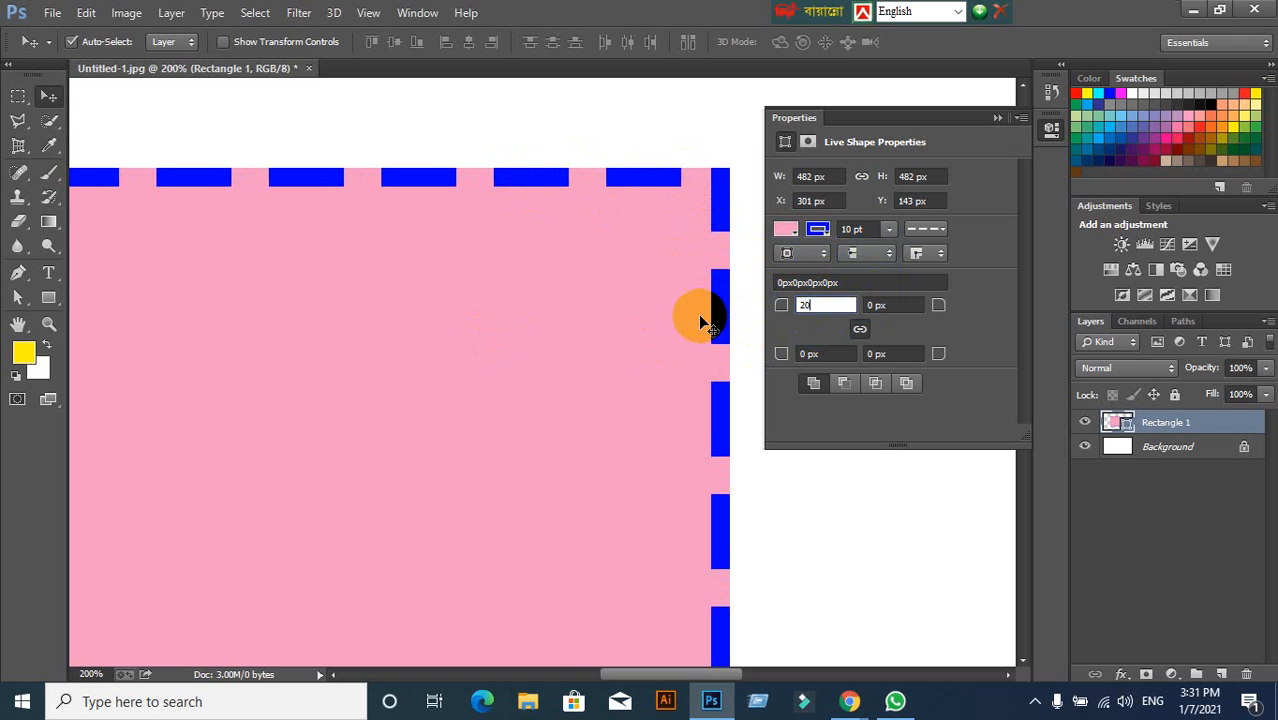
{"action": "type", "text": "20"}
{"action": "key", "text": "Return"}
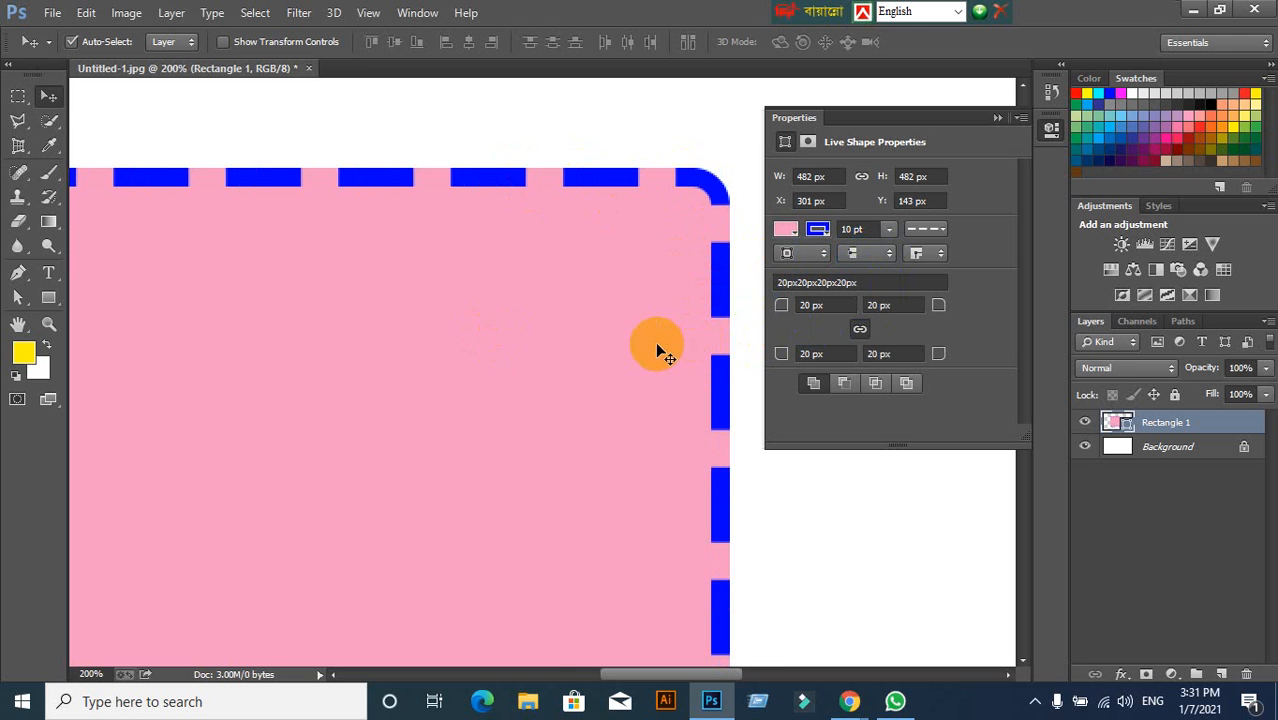
{"action": "scroll", "coordinate": [491, 350], "scroll_direction": "down", "scroll_amount": 5}
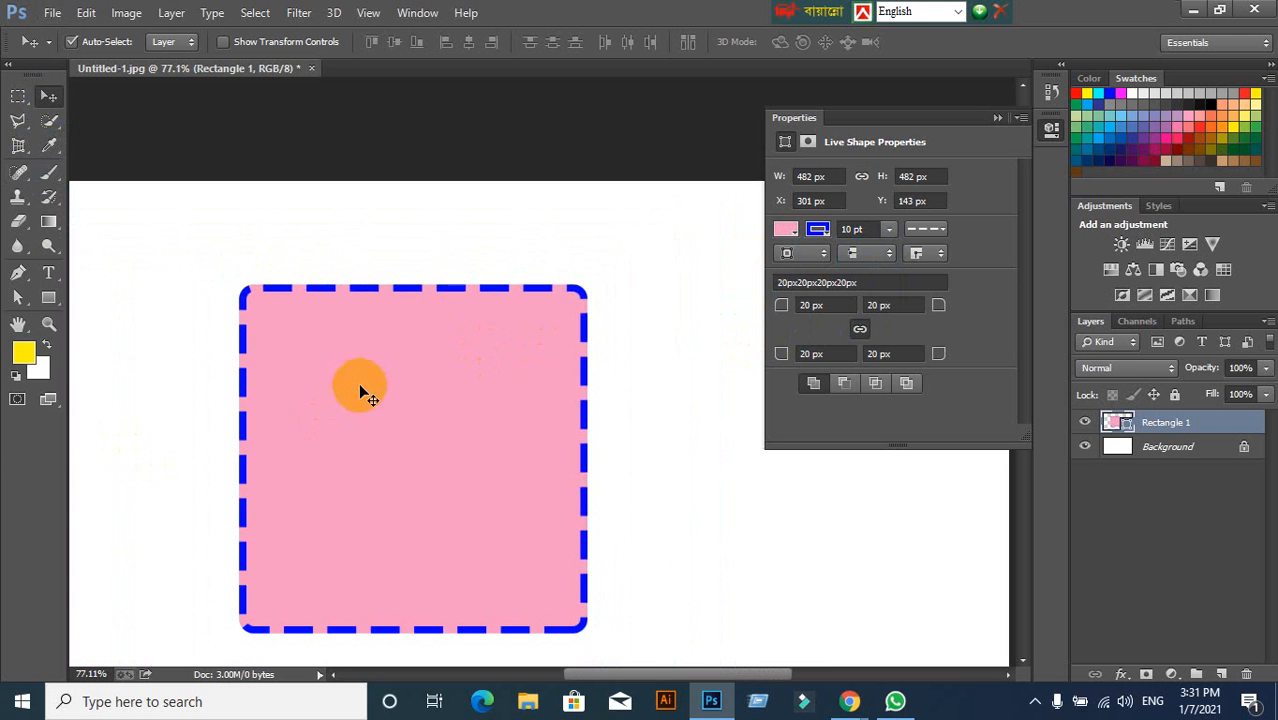
Delete the pink square with the dashed blue stroke from the document.
{"action": "left_click_drag", "start_coordinate": [358, 383], "coordinate": [405, 368]}
{"action": "key", "text": "ctrl+e"}
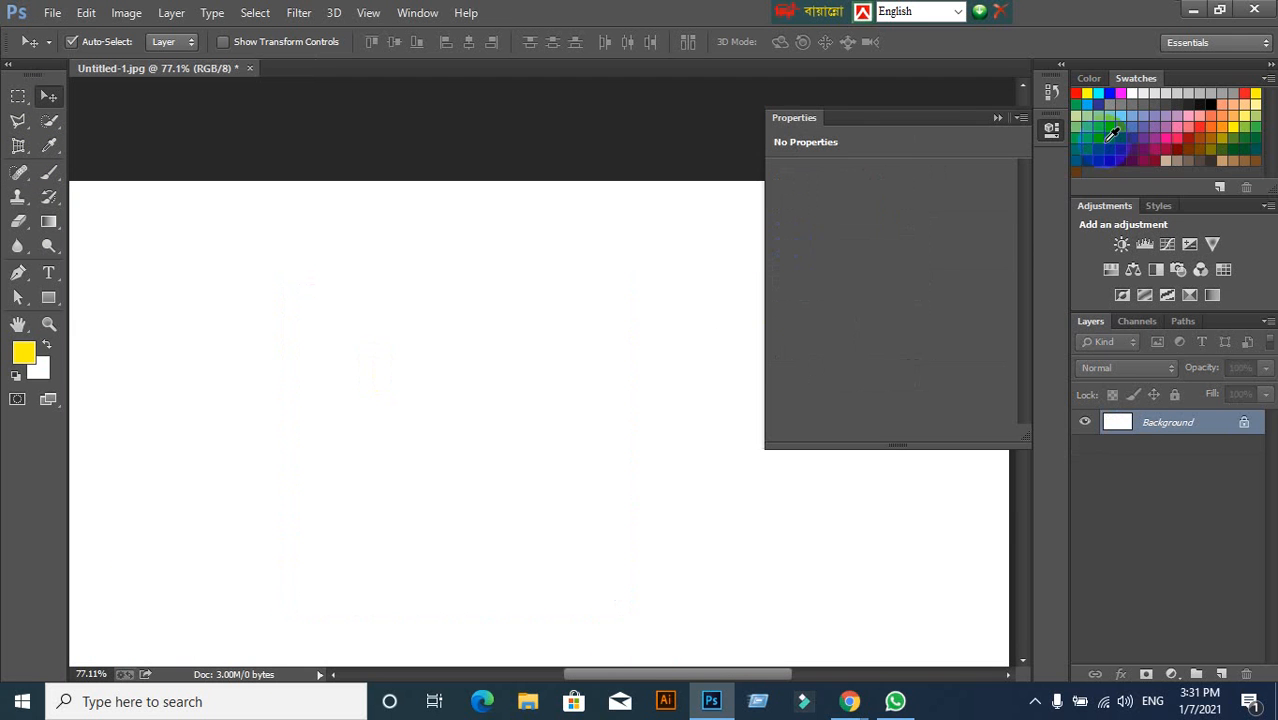
{"action": "left_click", "coordinate": [996, 118]}
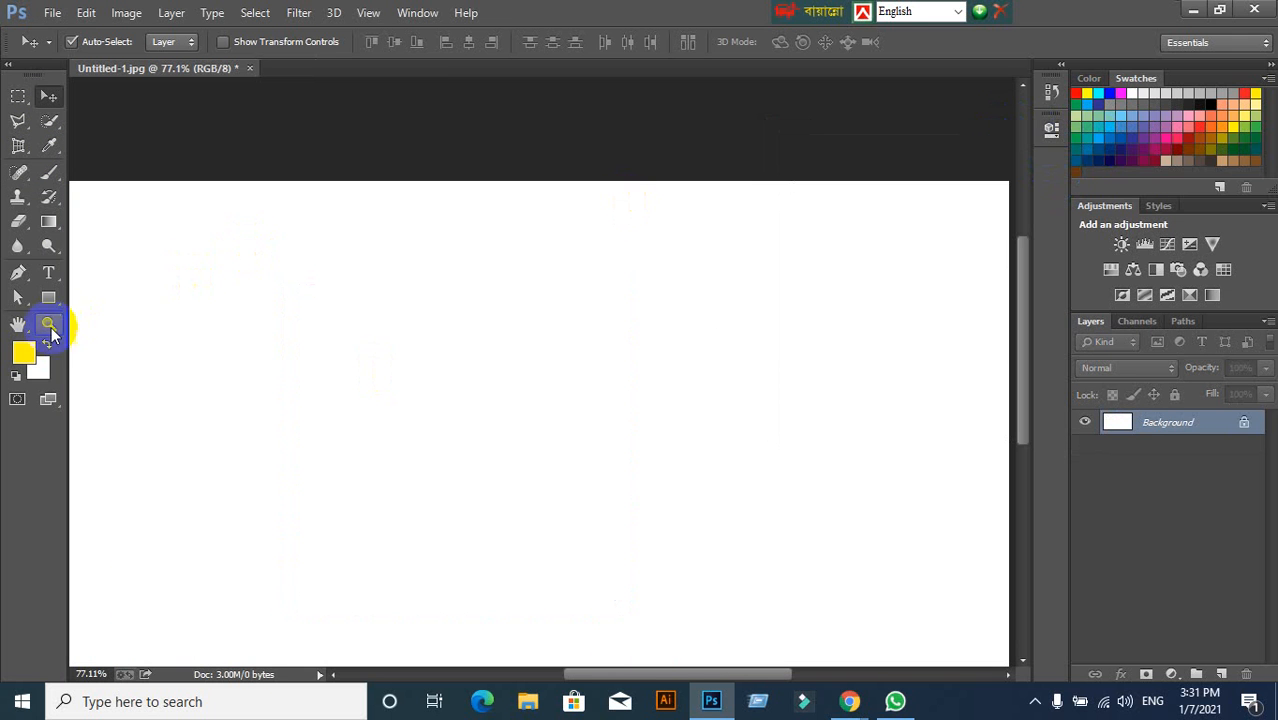
Draw a yellow square shape of about 344 px per side with the Rectangle tool.
{"action": "left_click", "coordinate": [46, 298]}
{"action": "left_click_drag", "start_coordinate": [285, 266], "coordinate": [616, 500]}
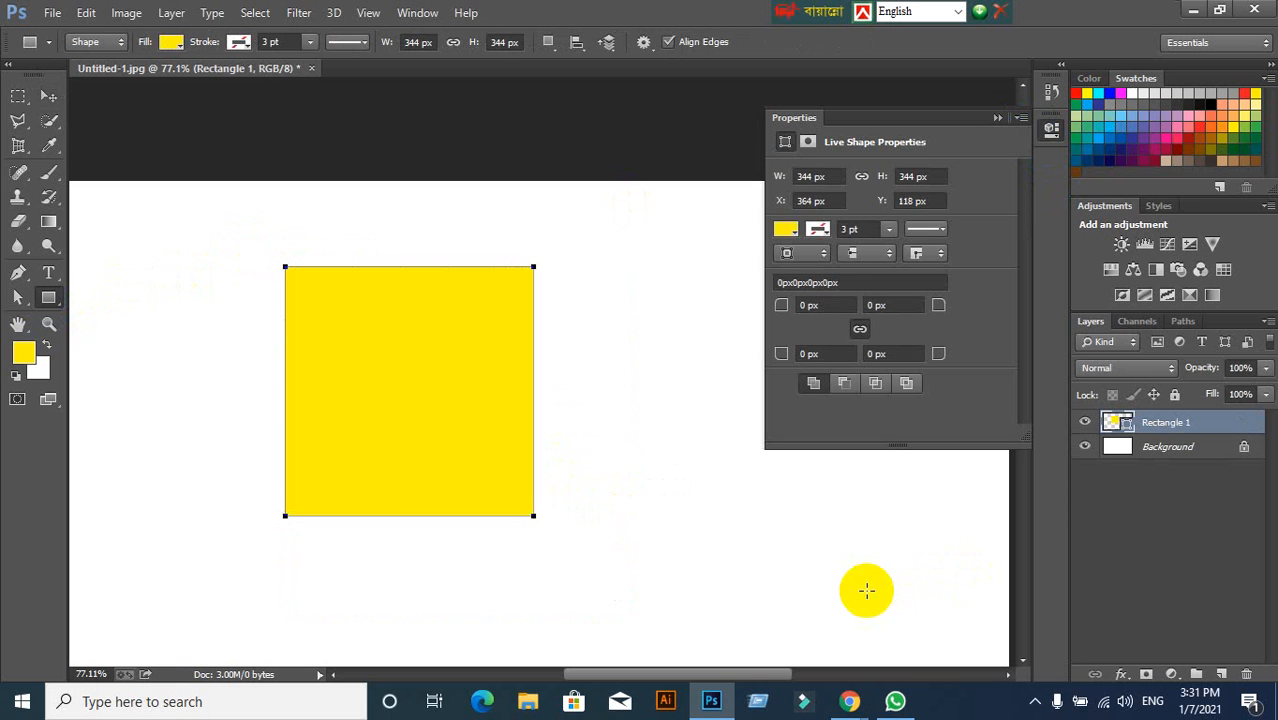
{"action": "left_click", "coordinate": [794, 283]}
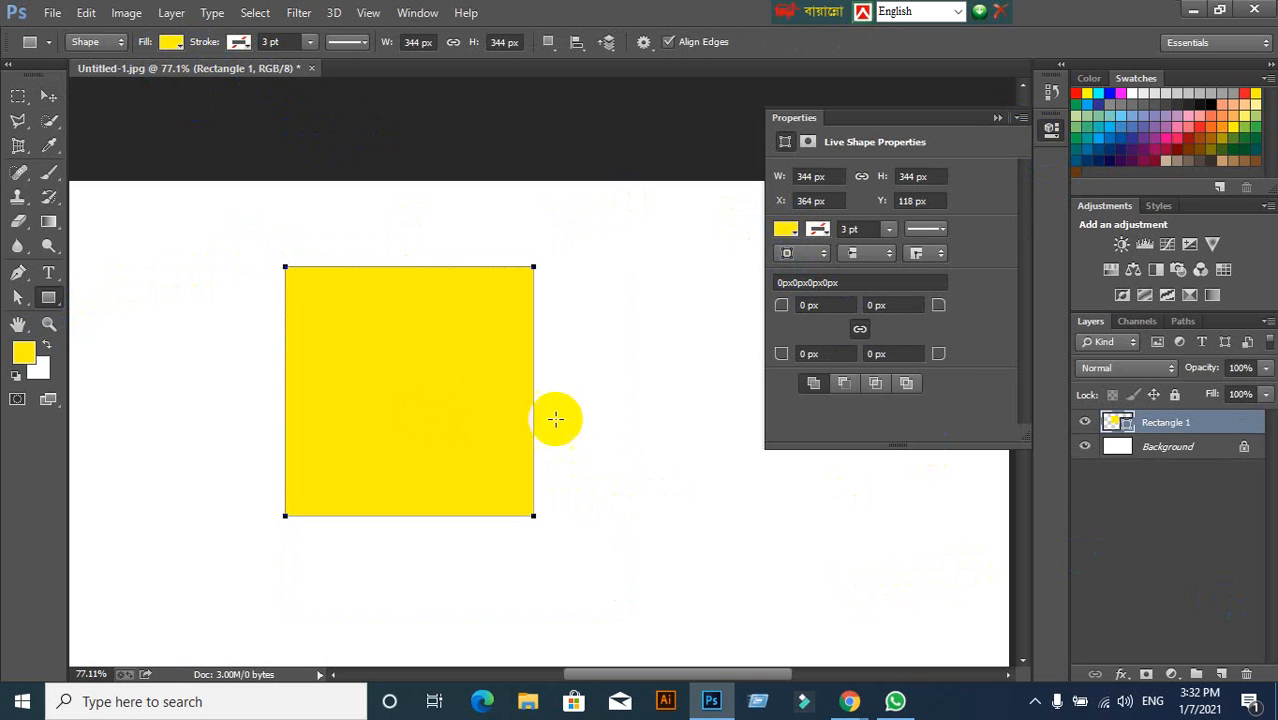
Give the yellow square a dark blue solid stroke.
{"action": "left_click", "coordinate": [241, 42]}
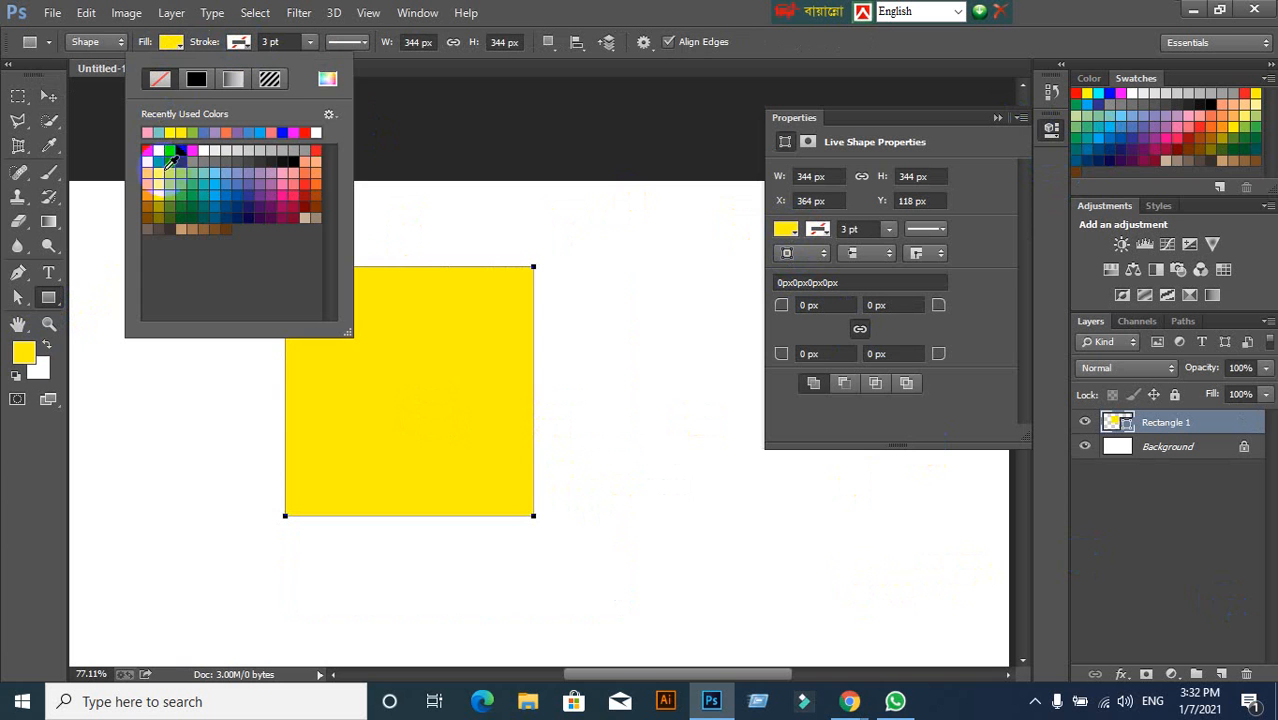
{"action": "left_click", "coordinate": [213, 163]}
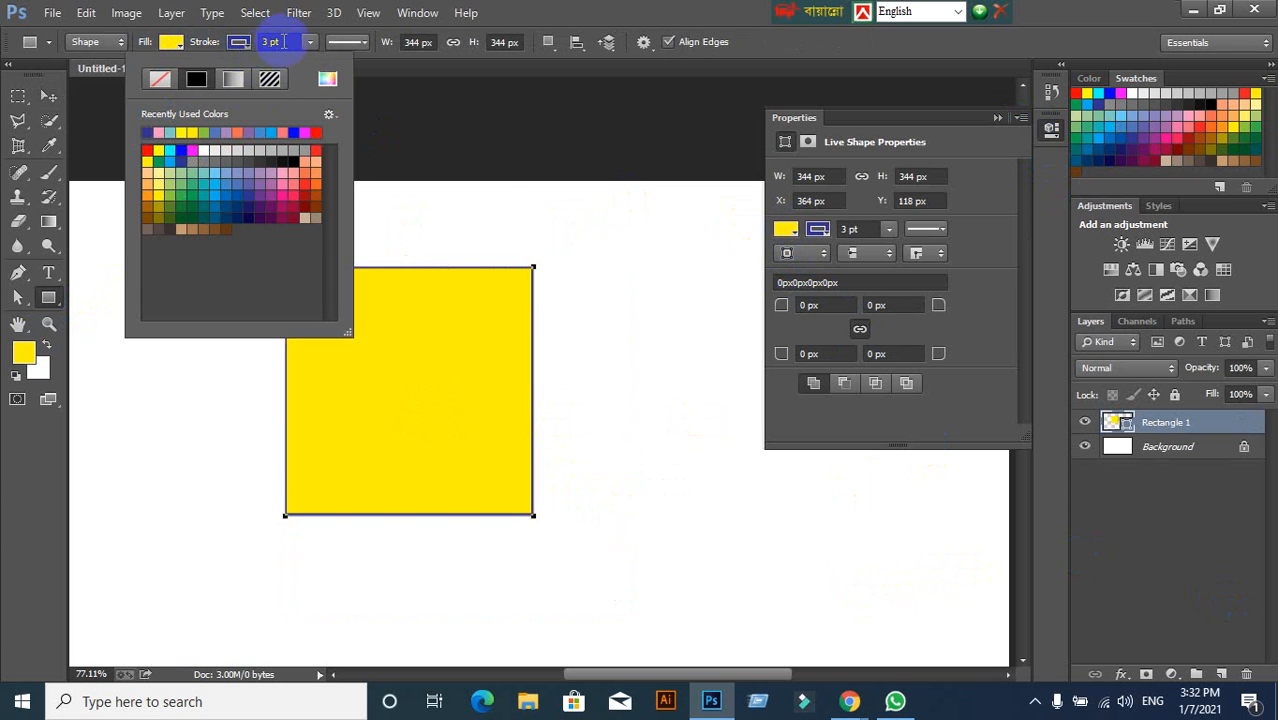
{"action": "left_click", "coordinate": [629, 4]}
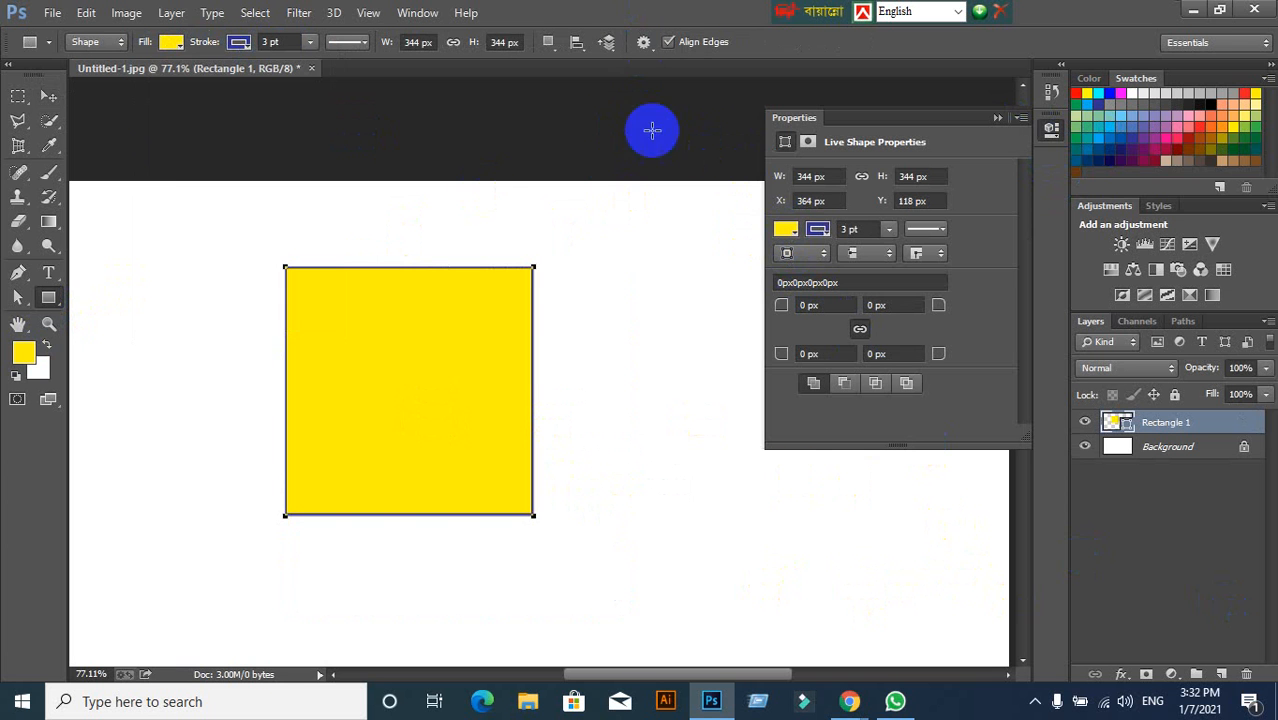
{"action": "left_click", "coordinate": [997, 118]}
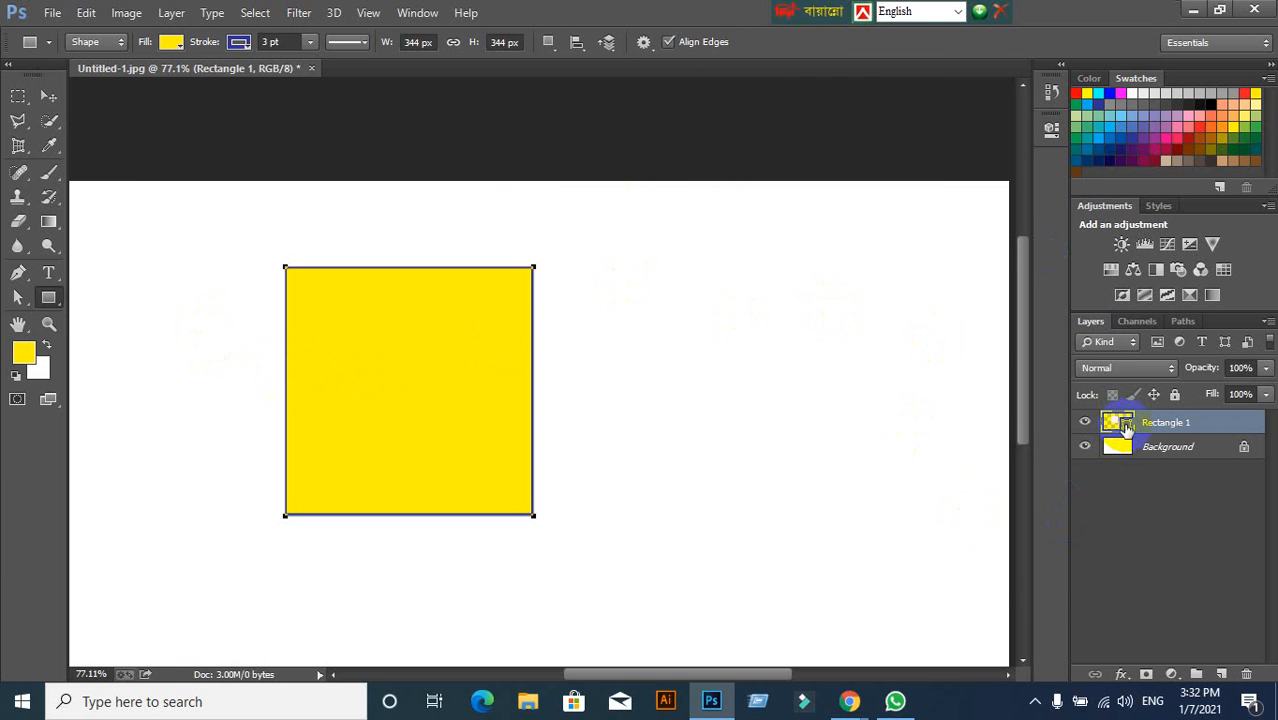
Try a bright blue fill through the square's layer thumbnail, and recolour the fill to olive 7c7800.
{"action": "double_click", "coordinate": [1125, 425]}
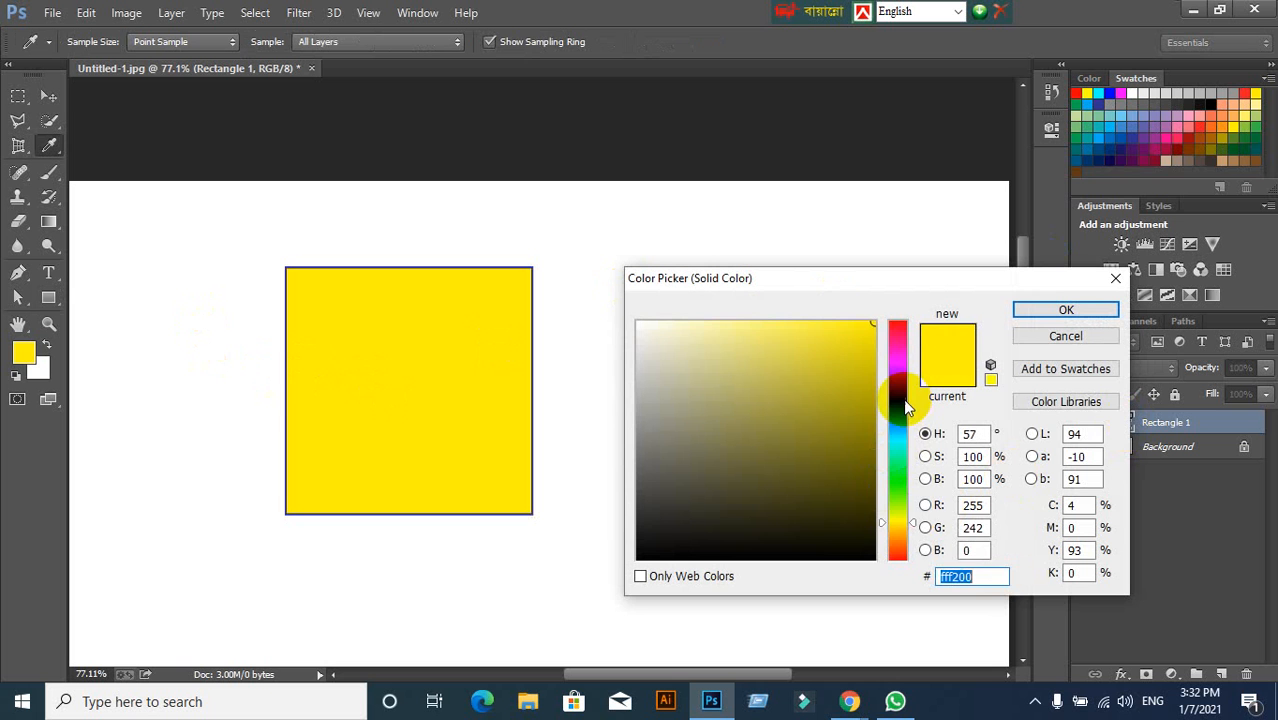
{"action": "type", "text": "0000ff"}
{"action": "left_click", "coordinate": [864, 331]}
{"action": "left_click", "coordinate": [1043, 318]}
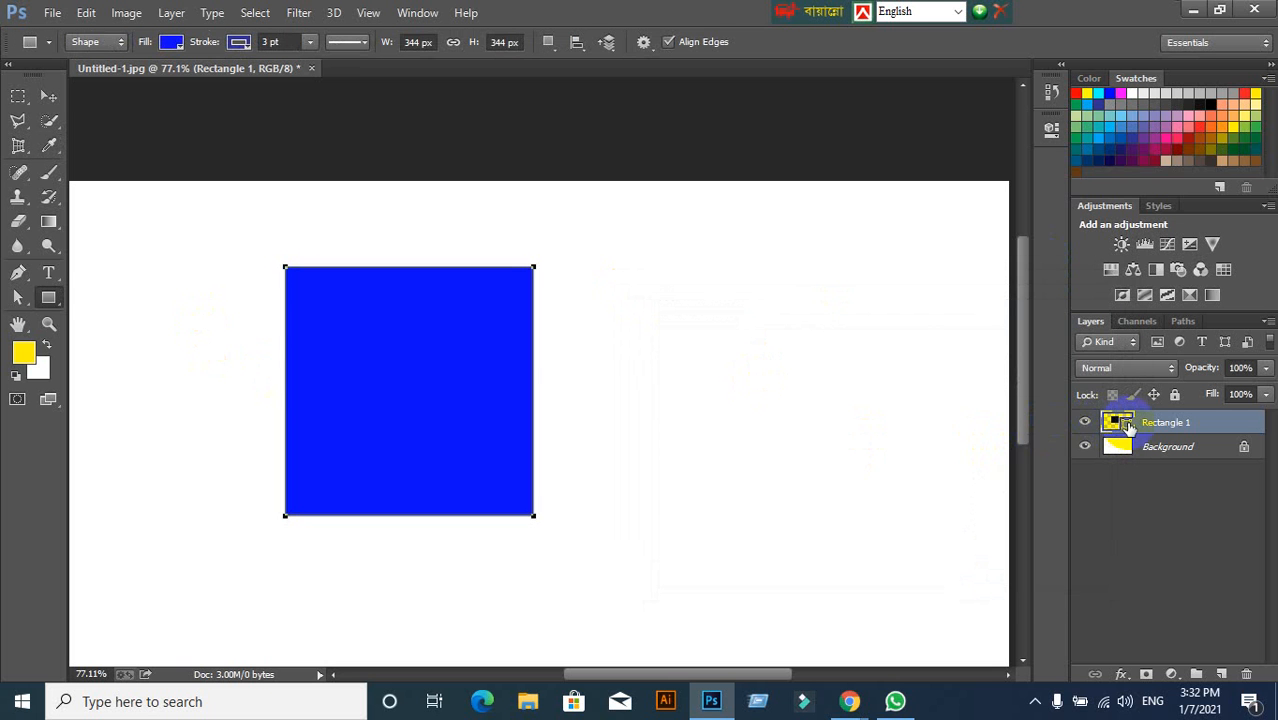
{"action": "double_click", "coordinate": [1128, 425]}
{"action": "left_click", "coordinate": [898, 520]}
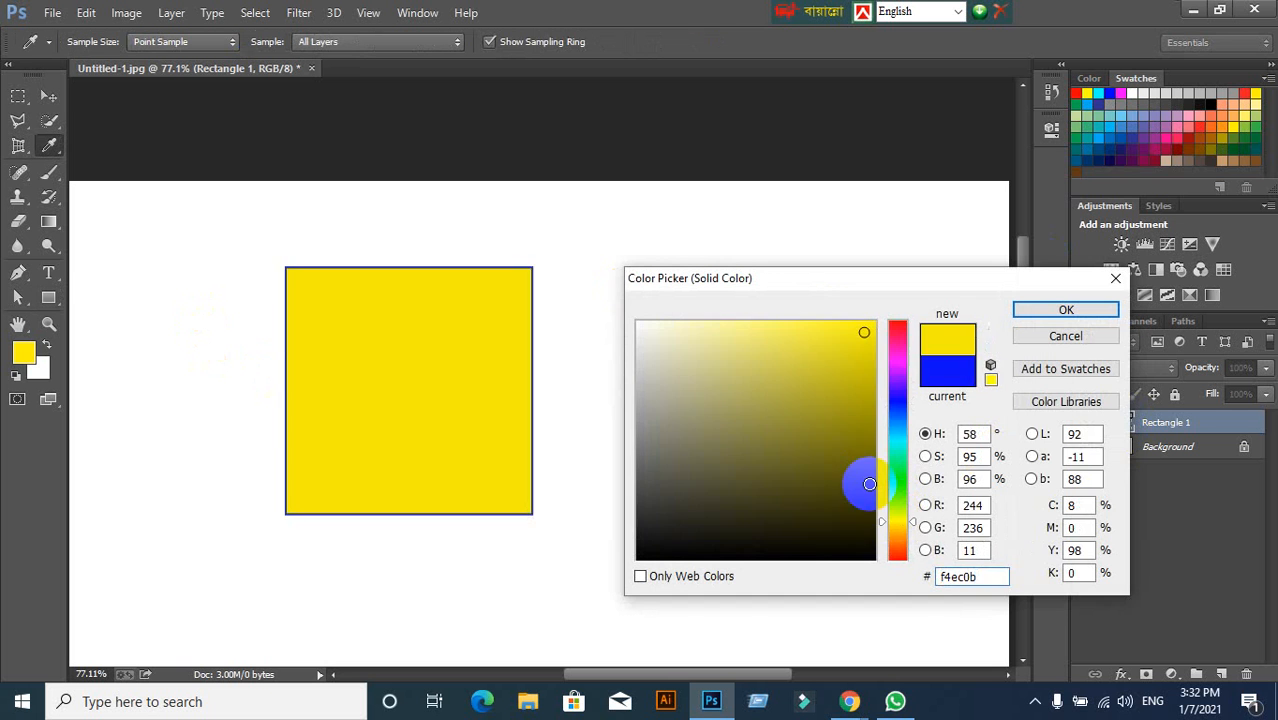
{"action": "mouse_move", "coordinate": [845, 468]}
{"action": "left_mouse_down"}
{"action": "mouse_move", "coordinate": [827, 376]}
{"action": "mouse_move", "coordinate": [872, 444]}
{"action": "left_mouse_up"}
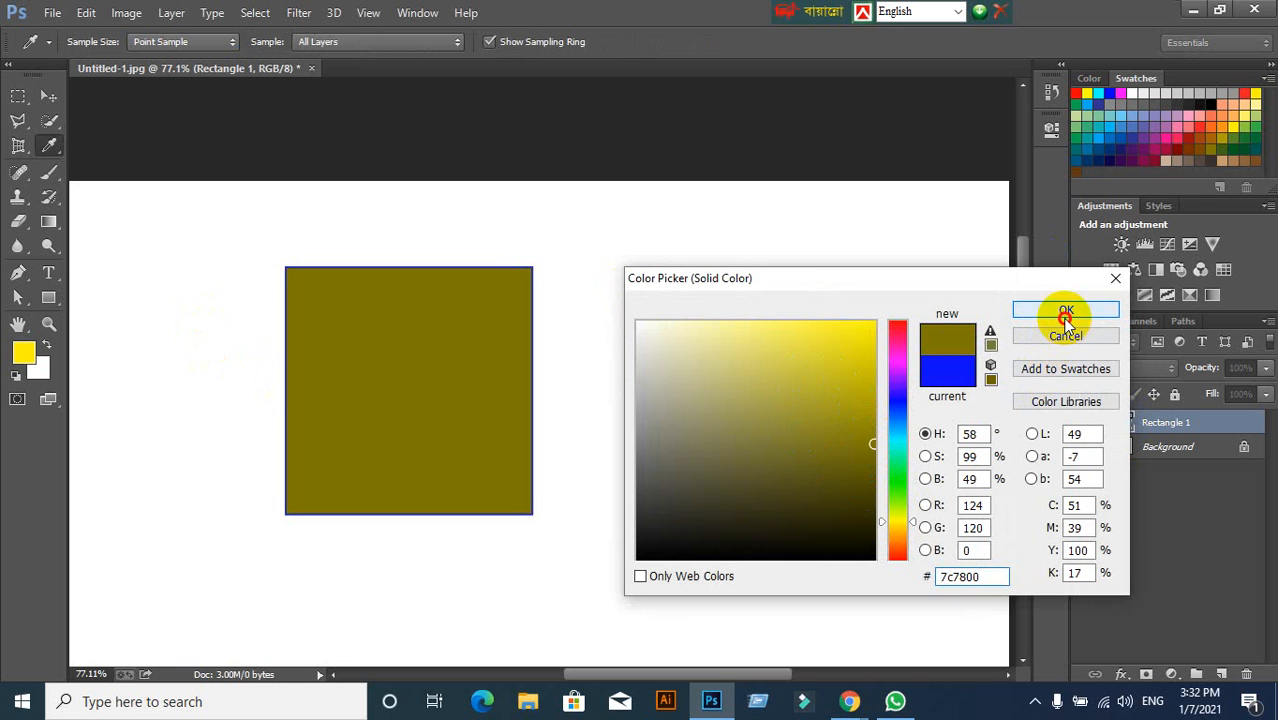
{"action": "left_click", "coordinate": [1066, 312]}
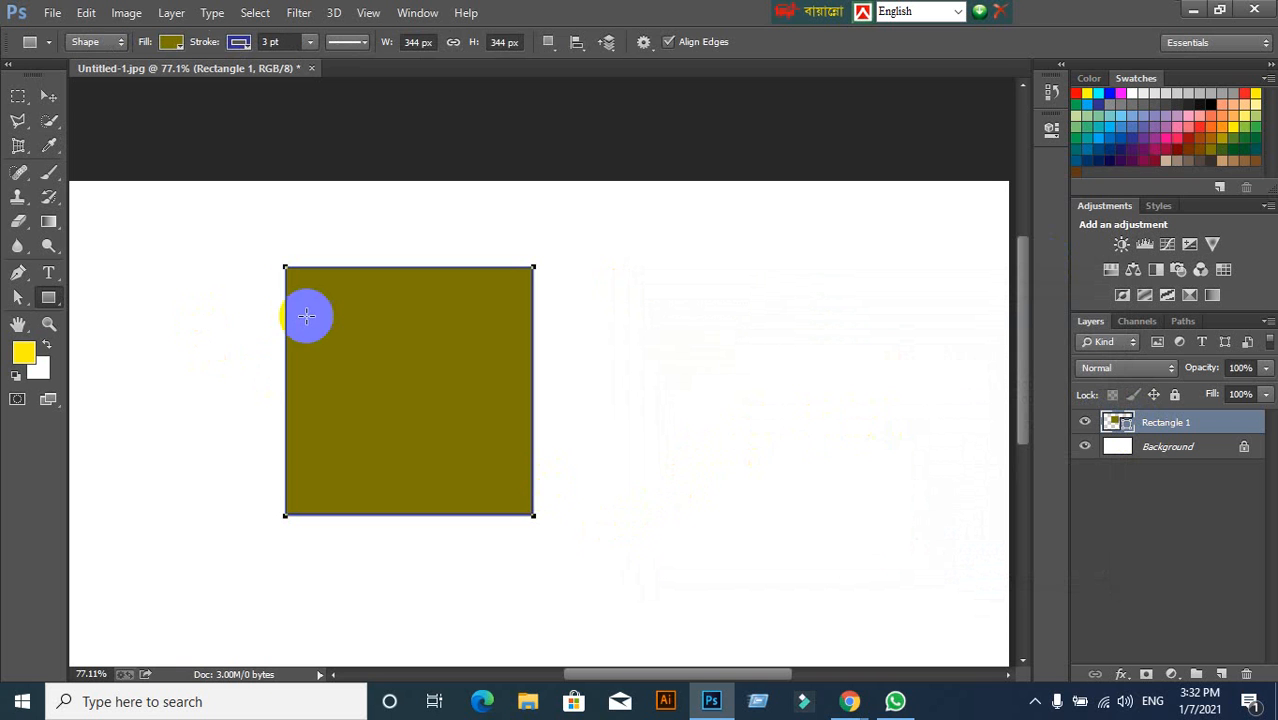
Delete the olive square from the canvas.
{"action": "left_click", "coordinate": [42, 95]}
{"action": "left_click_drag", "start_coordinate": [492, 437], "coordinate": [547, 433]}
{"action": "key", "text": "Delete"}
Draw a yellow rounded rectangle of about 501 by 375 px with a 10 px corner radius.
{"action": "right_click", "coordinate": [56, 299]}
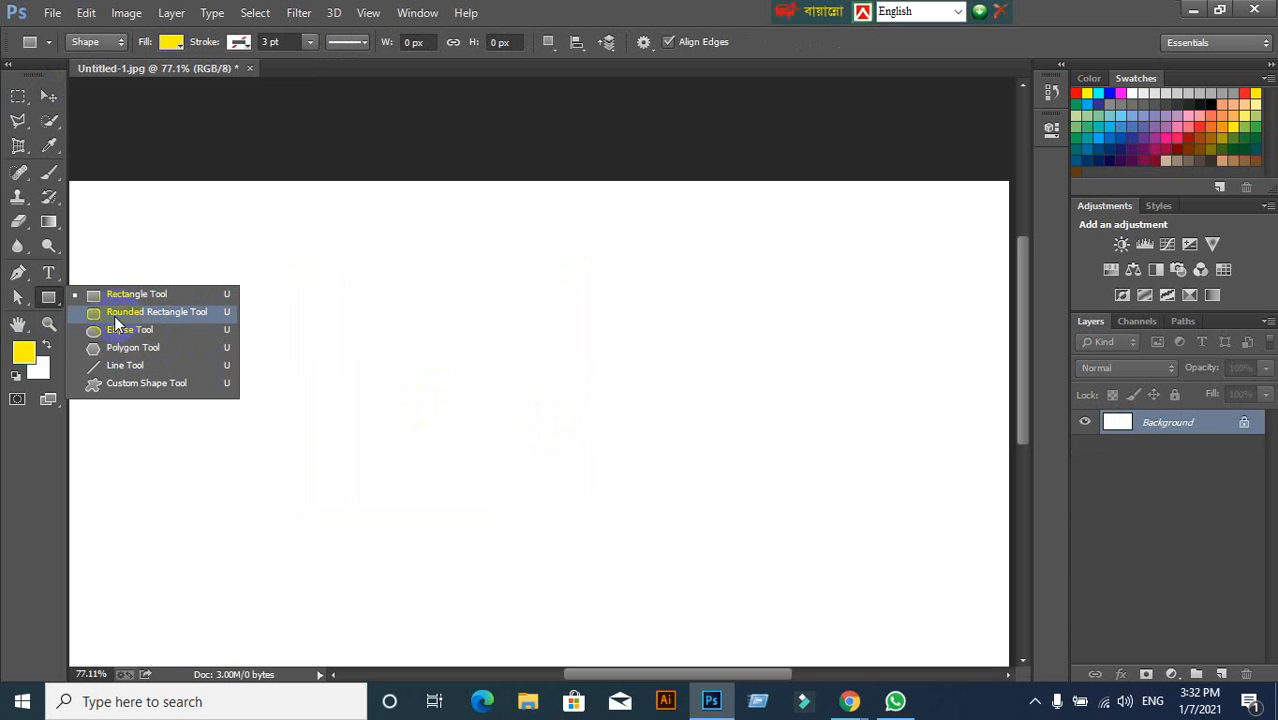
{"action": "left_click", "coordinate": [114, 316]}
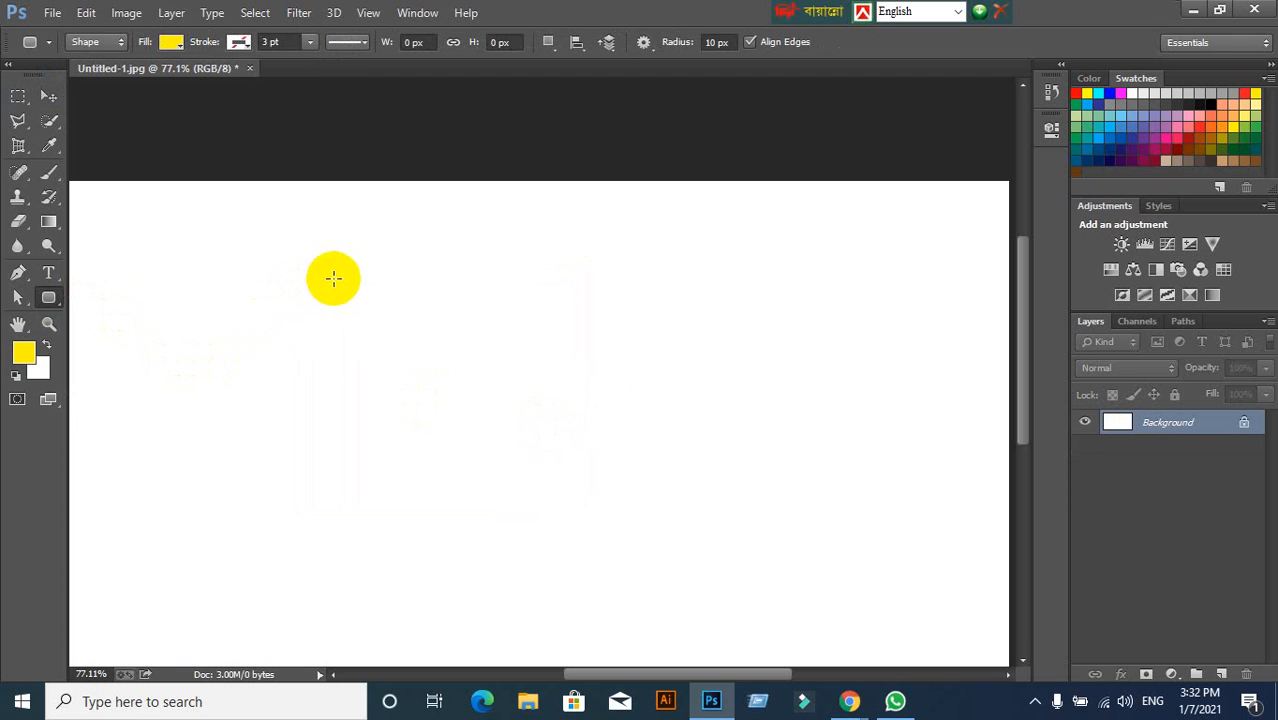
{"action": "left_click_drag", "start_coordinate": [333, 277], "coordinate": [694, 547]}
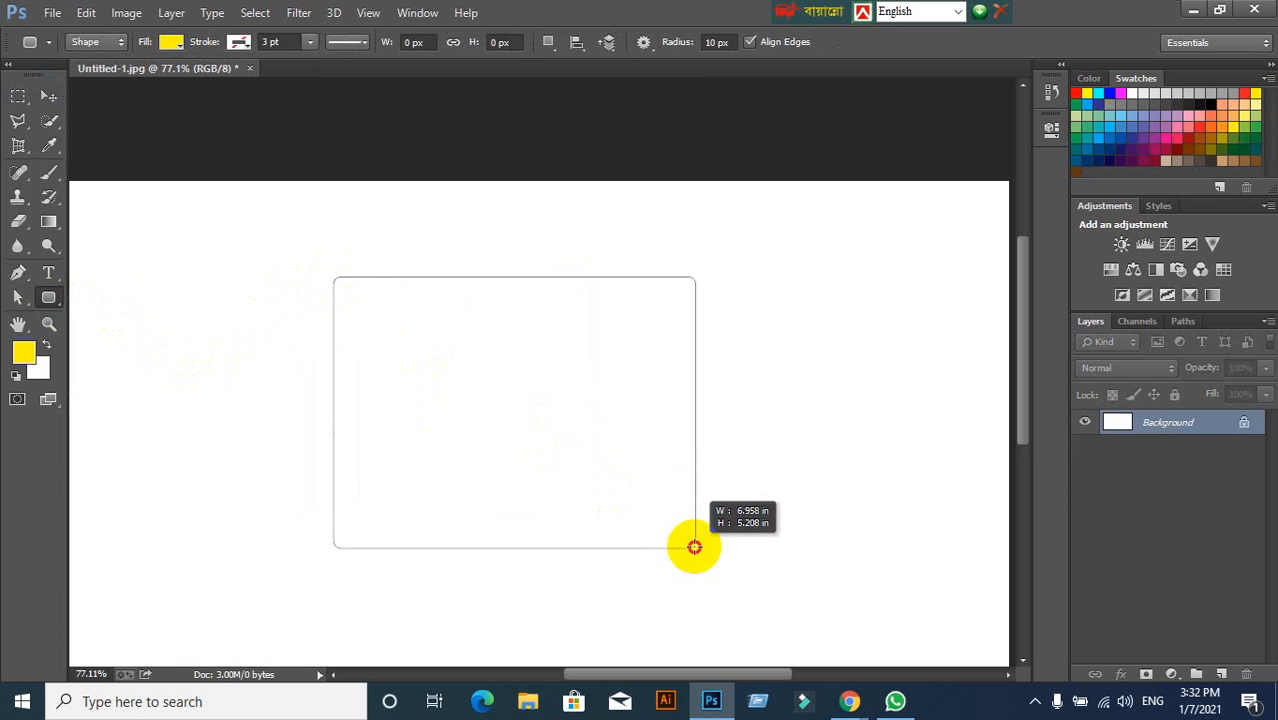
{"action": "left_click_drag", "start_coordinate": [694, 547], "coordinate": [694, 547]}
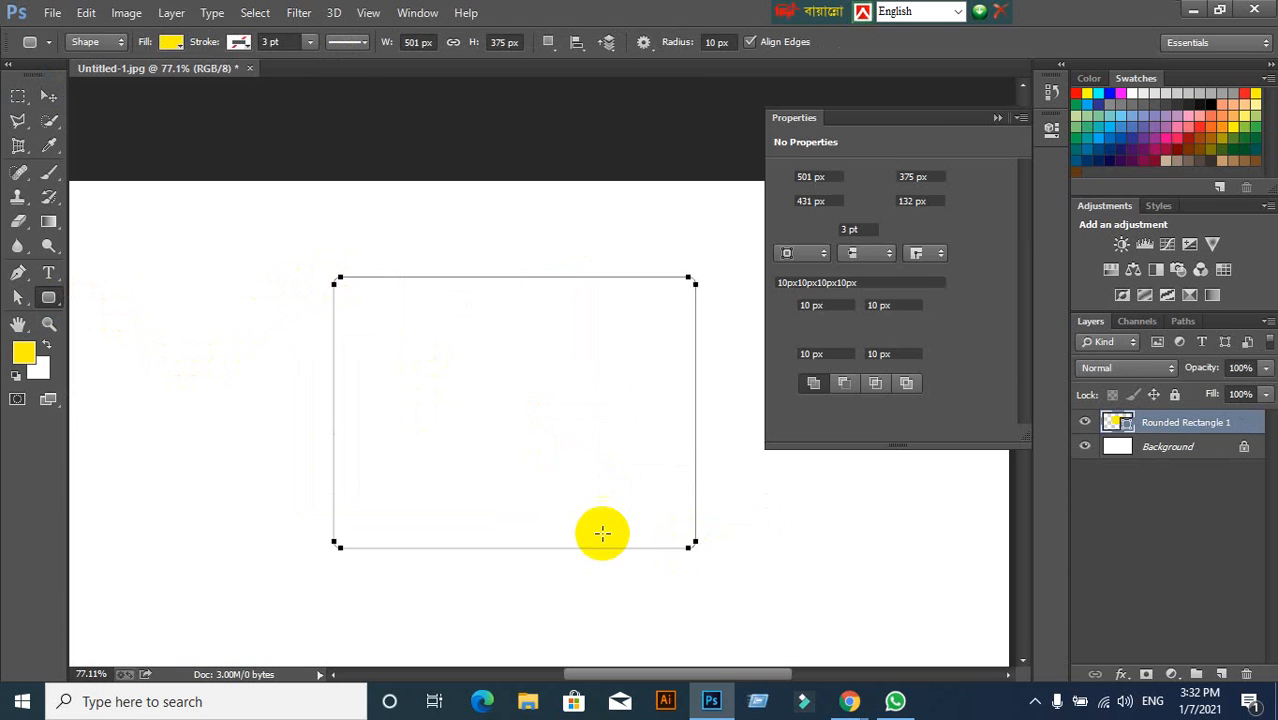
Set all four corner radii of the rounded rectangle to 30 px.
{"action": "left_click", "coordinate": [826, 305]}
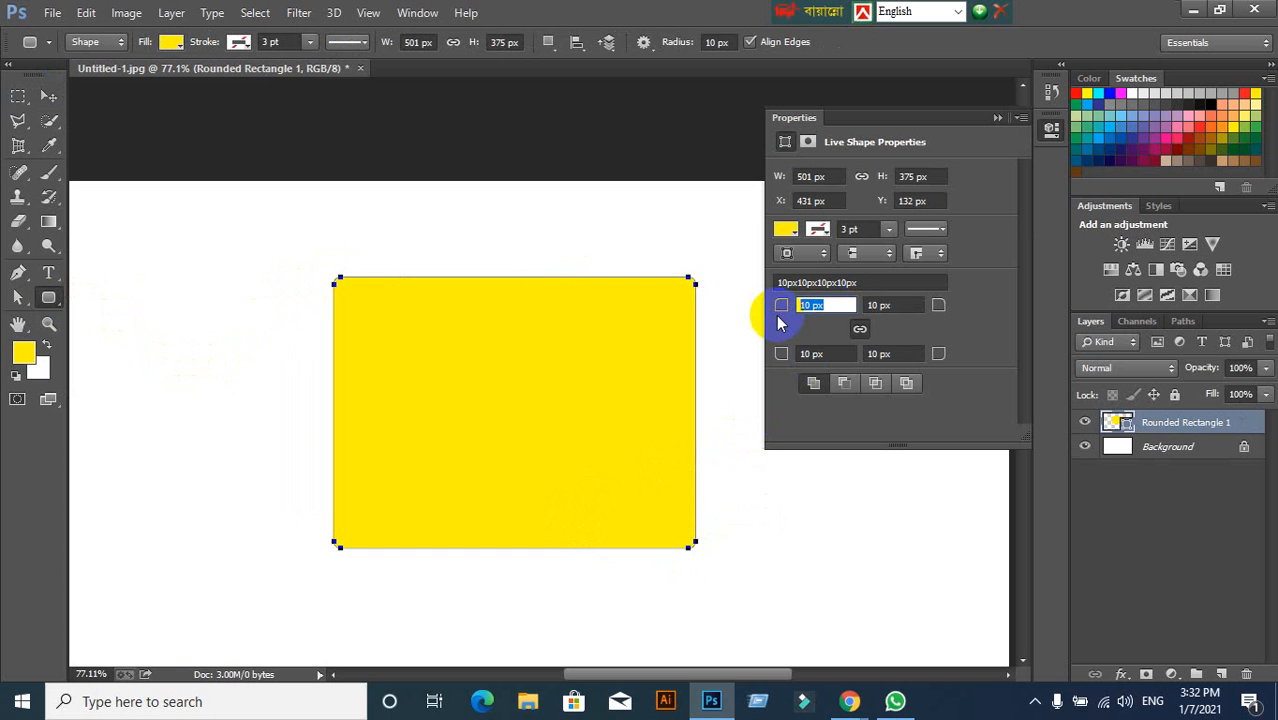
{"action": "left_click", "coordinate": [780, 317]}
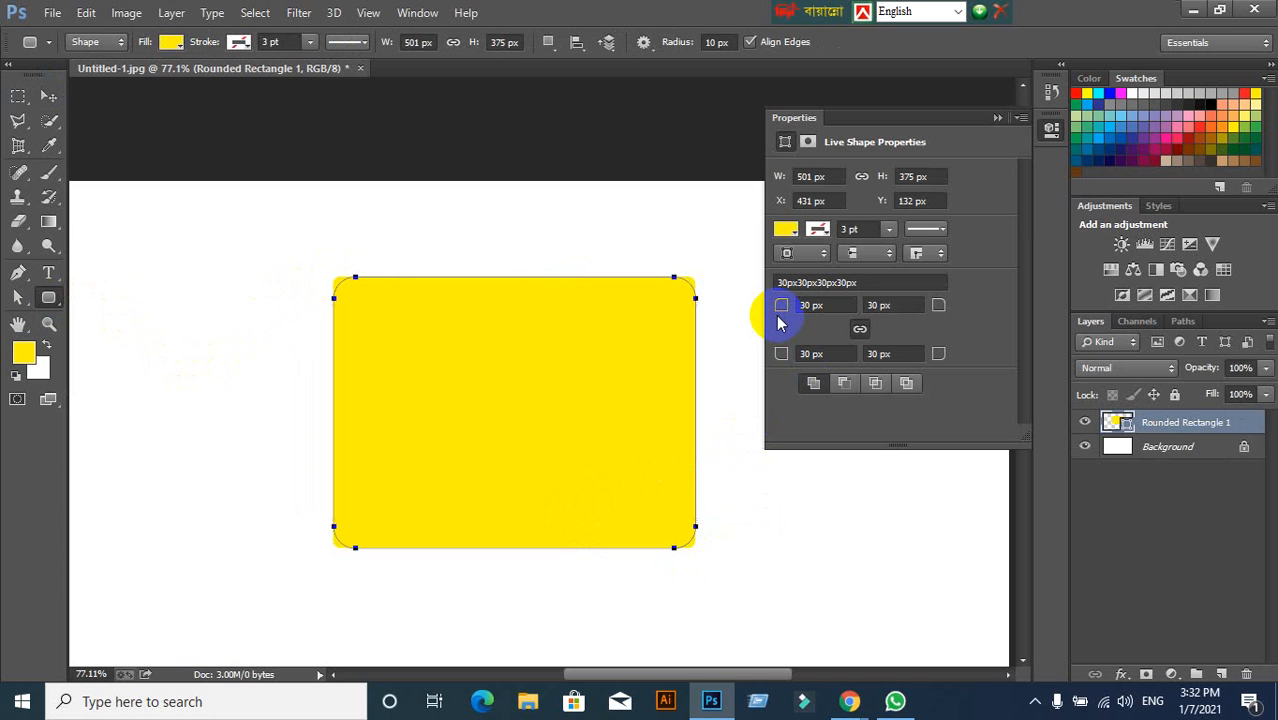
{"action": "left_click", "coordinate": [48, 97]}
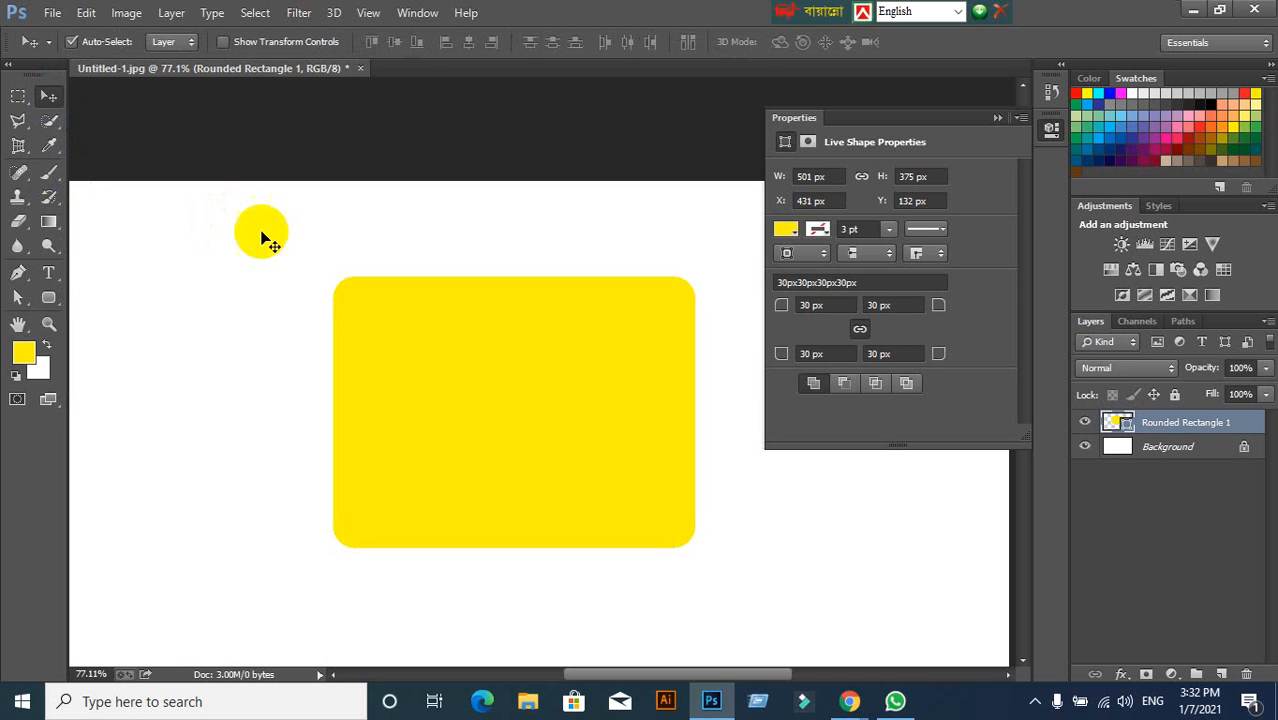
Move the yellow rounded rectangle up against the canvas's top edge, and delete it.
{"action": "left_click_drag", "start_coordinate": [384, 349], "coordinate": [246, 254]}
{"action": "left_click", "coordinate": [50, 299]}
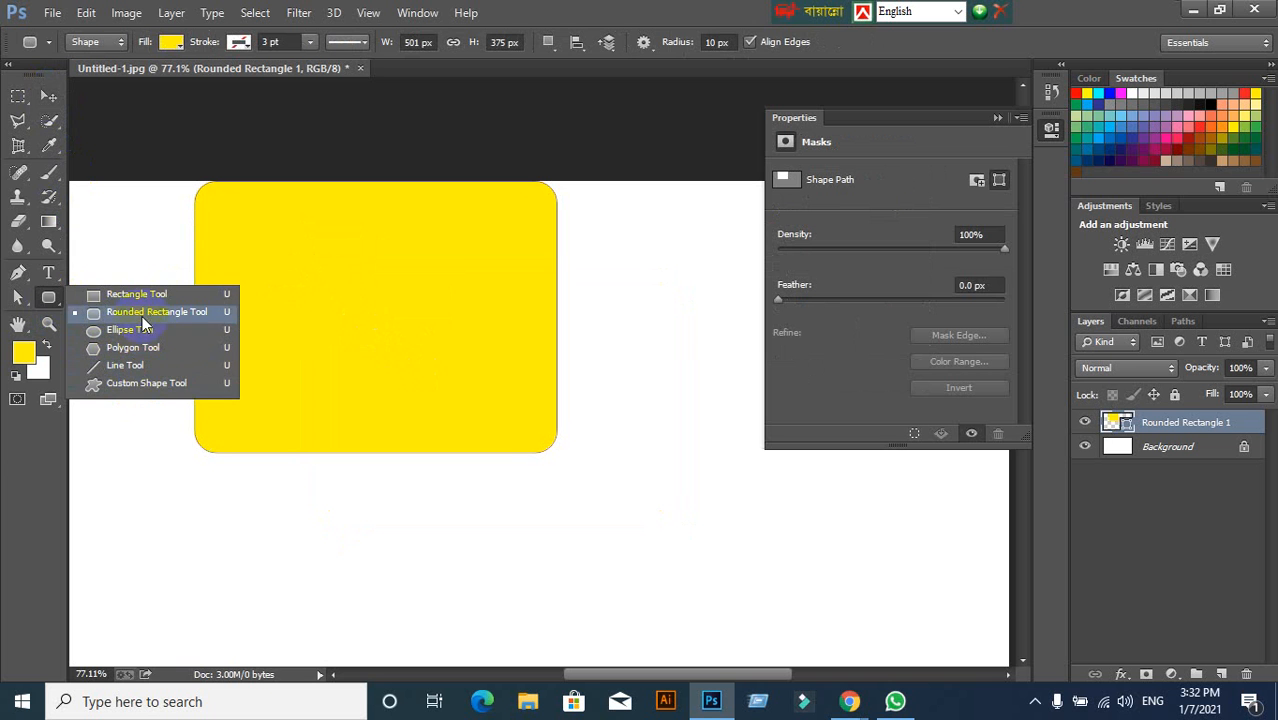
{"action": "left_click", "coordinate": [45, 96]}
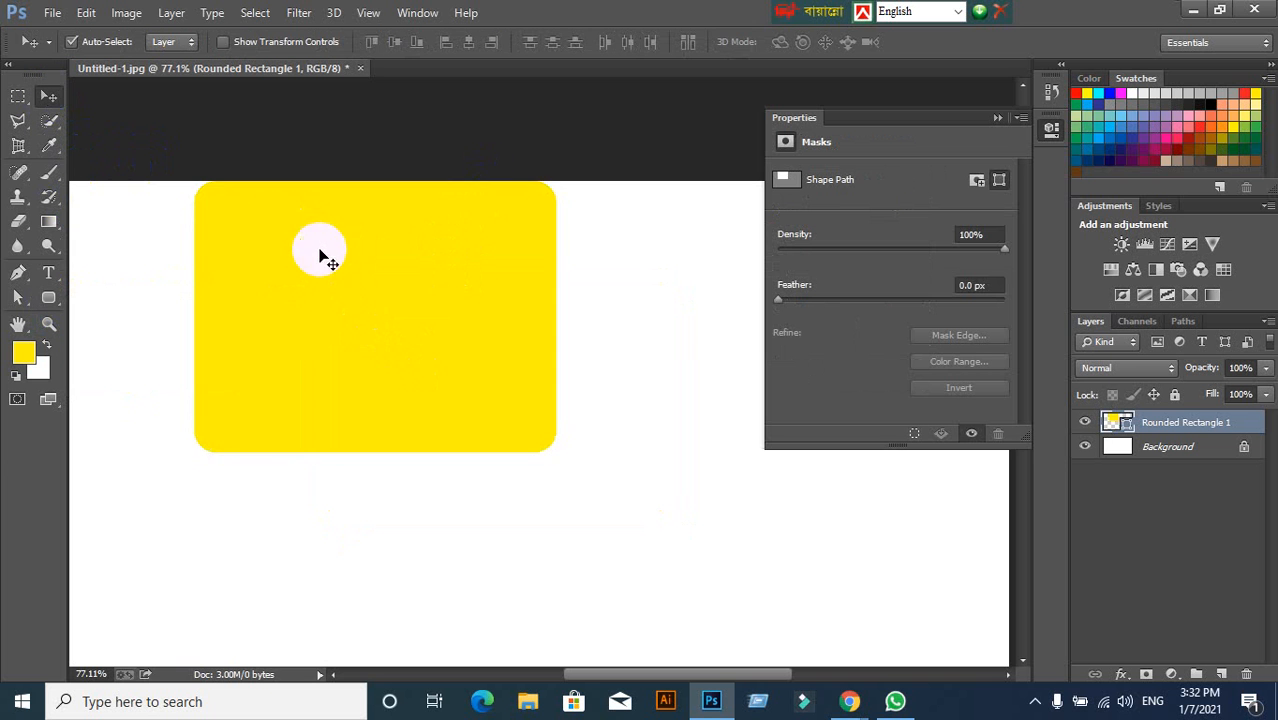
{"action": "left_click_drag", "start_coordinate": [320, 251], "coordinate": [372, 332]}
{"action": "key", "text": "Delete"}
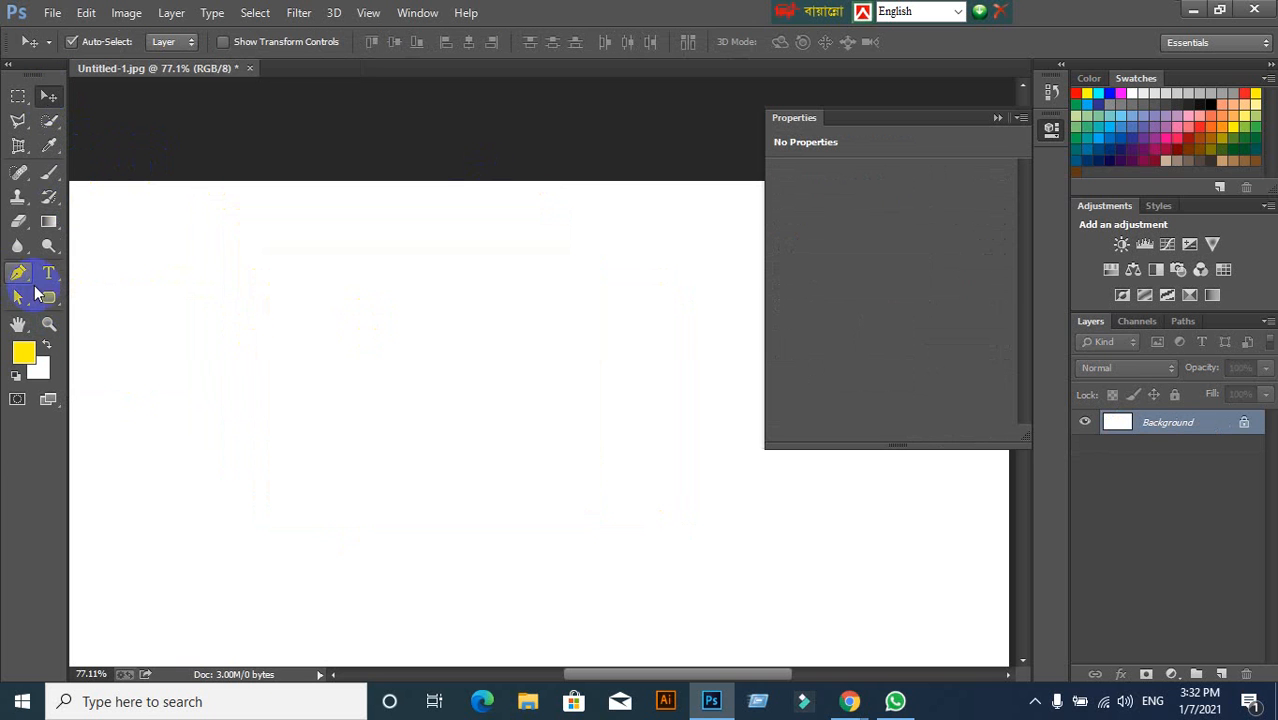
Draw a yellow rectangle of about 538 by 406 px with the Rectangle Tool.
{"action": "left_click", "coordinate": [48, 297]}
{"action": "left_click", "coordinate": [83, 296]}
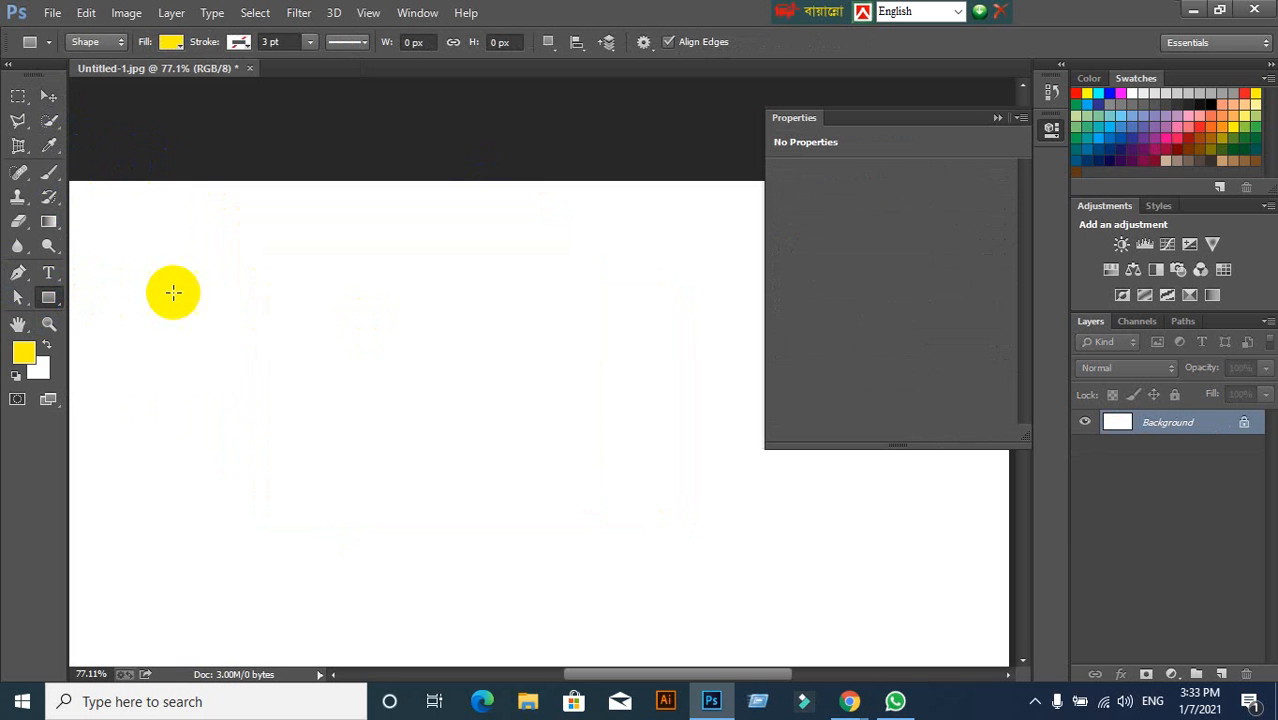
{"action": "left_click_drag", "start_coordinate": [256, 294], "coordinate": [645, 587]}
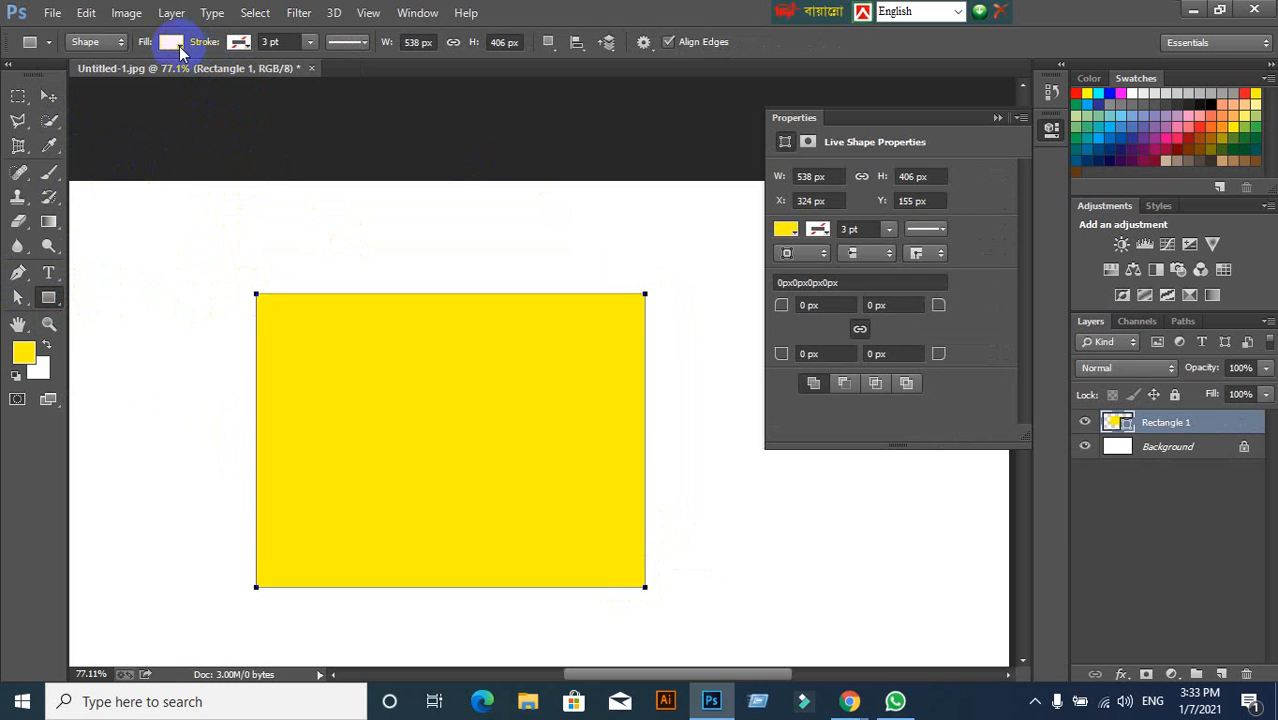
Remove the rectangle's fill and give its 3 pt stroke a green colour.
{"action": "left_click", "coordinate": [172, 42]}
{"action": "left_click", "coordinate": [92, 79]}
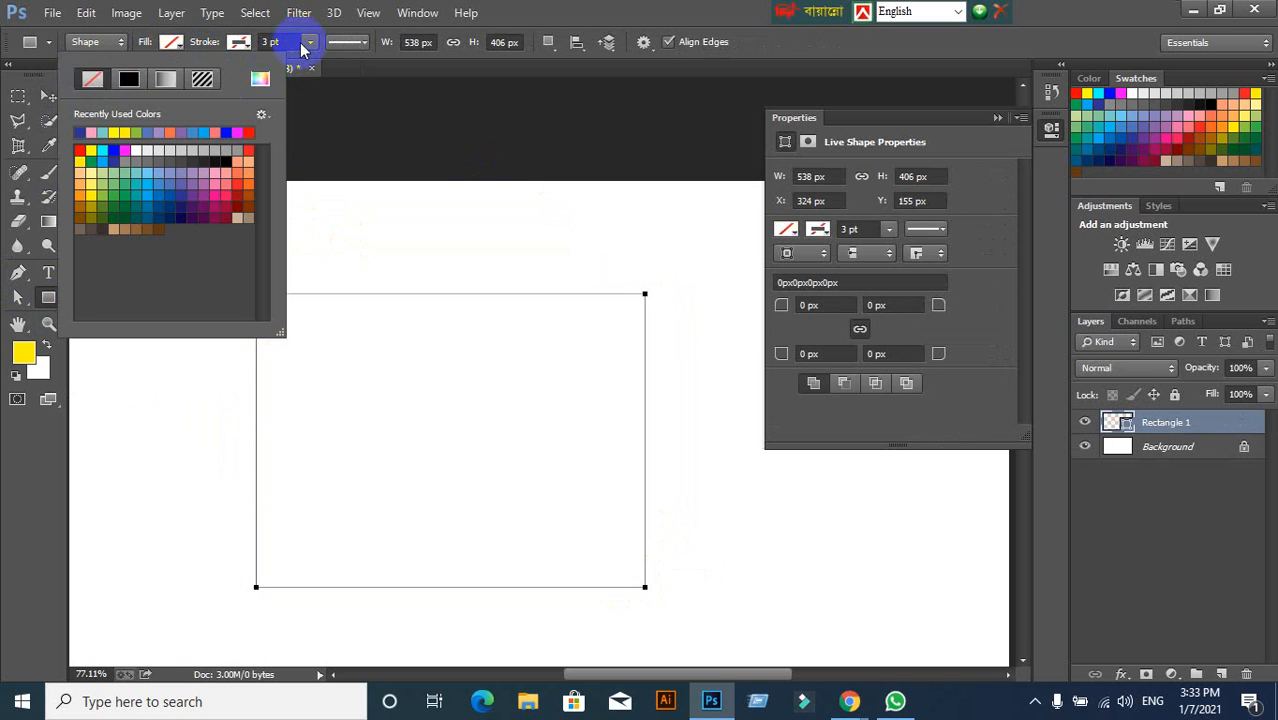
{"action": "left_click", "coordinate": [308, 44]}
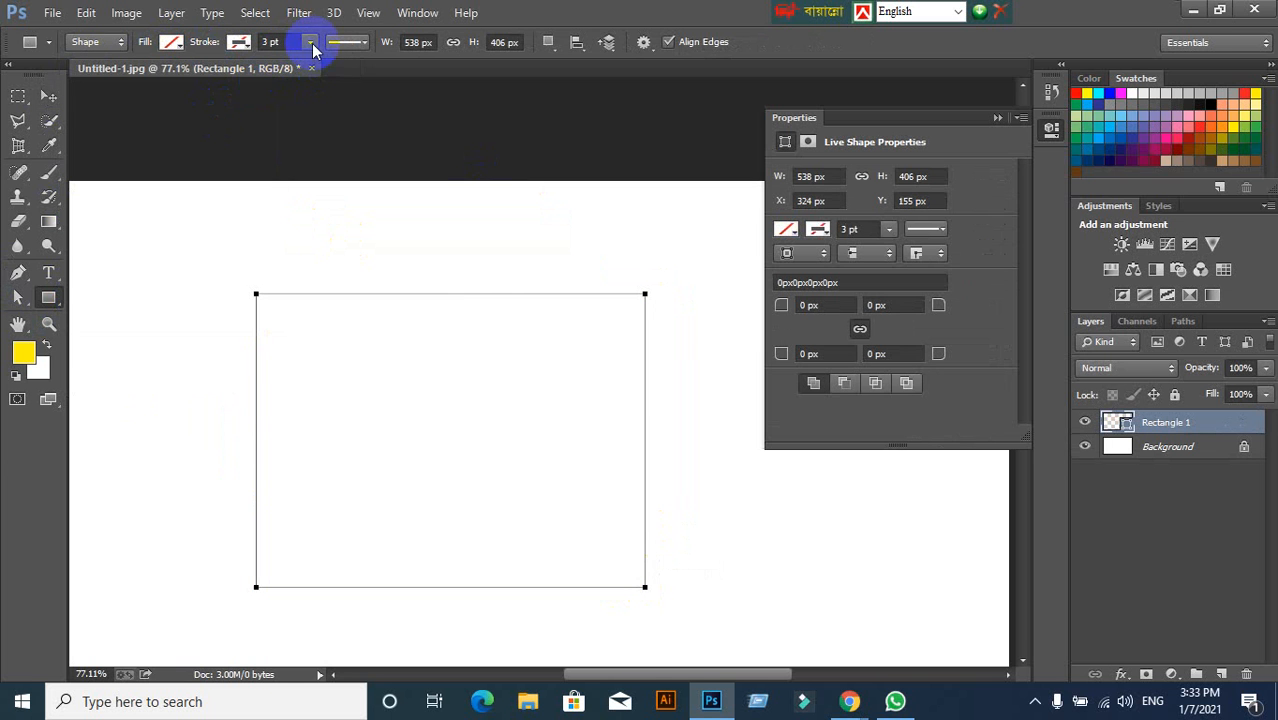
{"action": "left_click", "coordinate": [308, 45]}
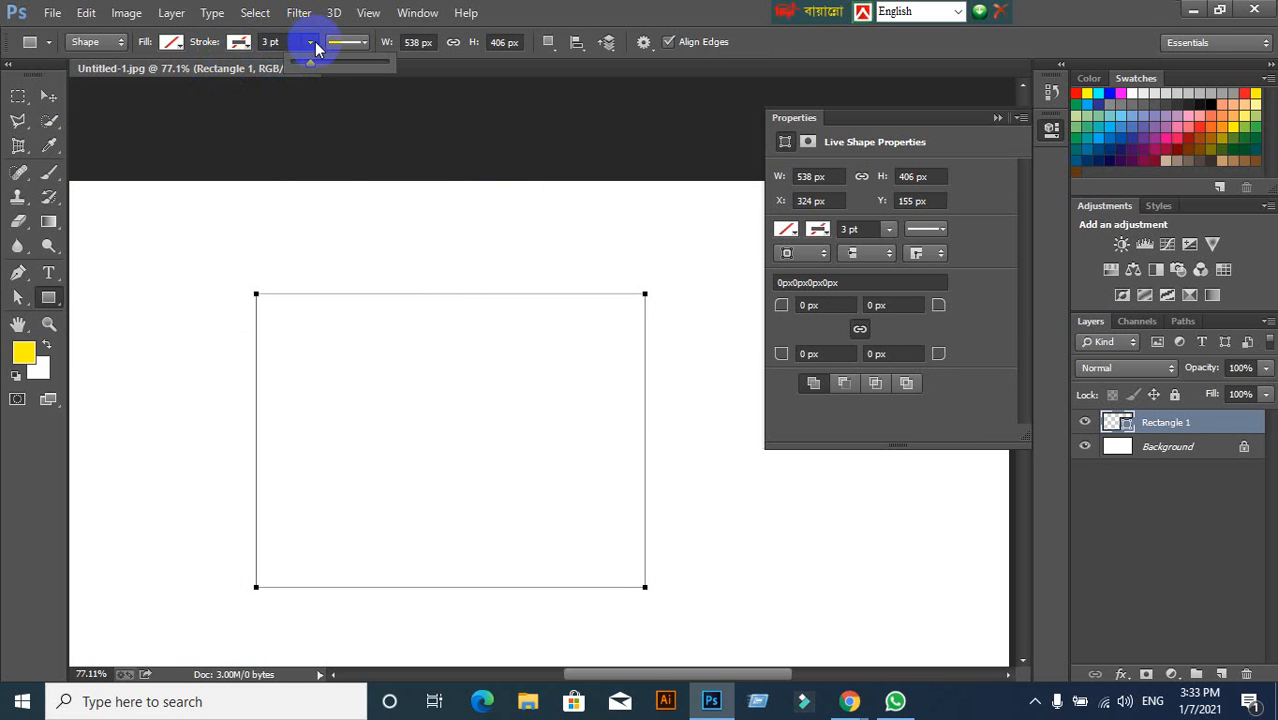
{"action": "left_click", "coordinate": [243, 43]}
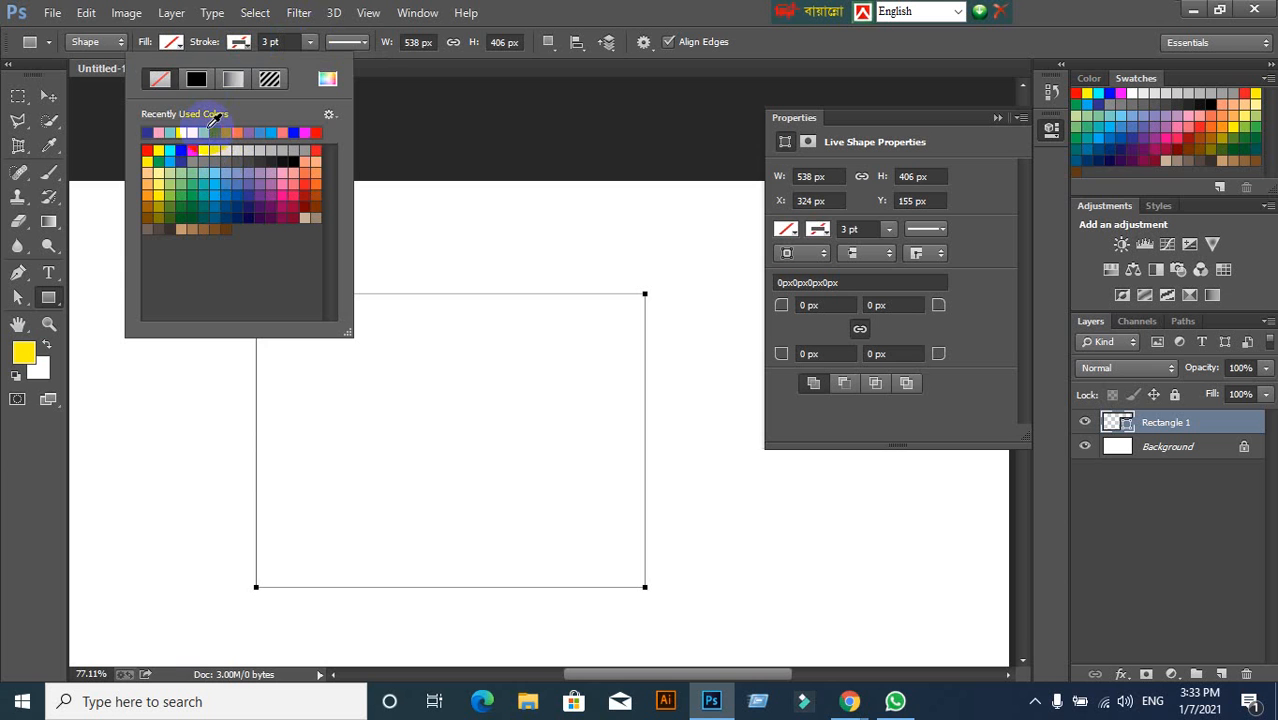
{"action": "left_click", "coordinate": [207, 131]}
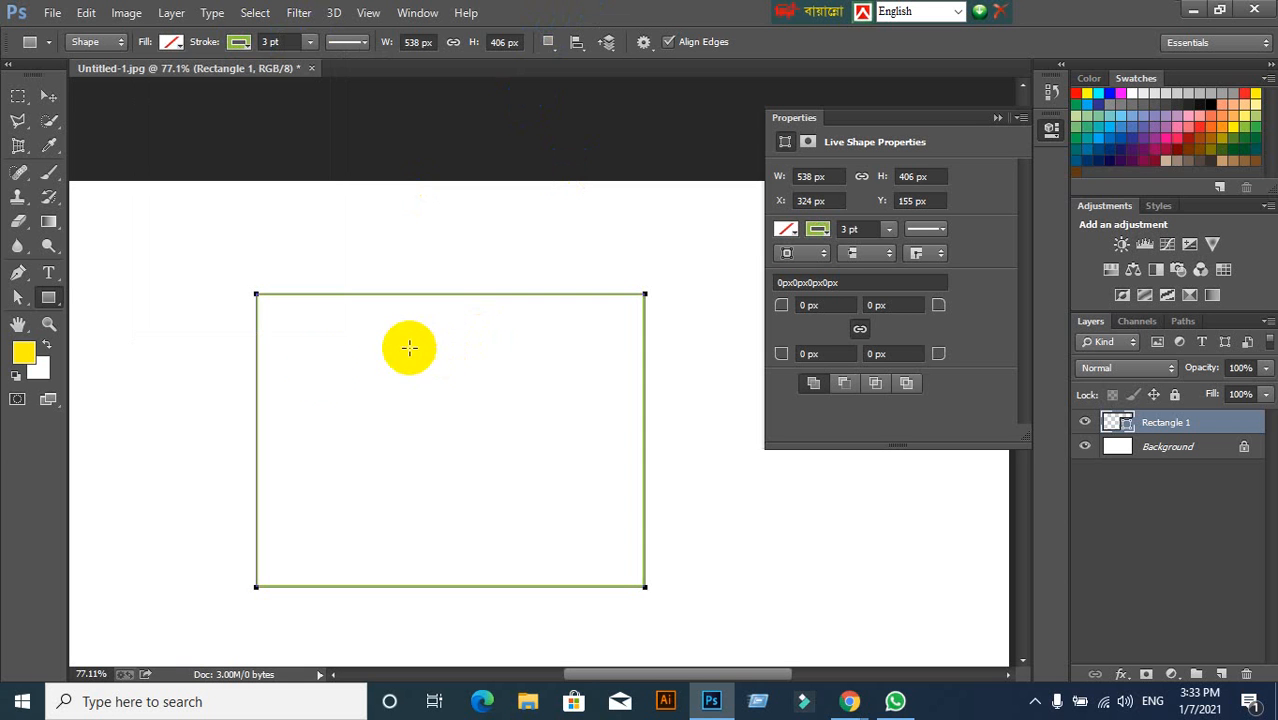
Delete the green-outlined rectangle from the canvas.
{"action": "left_click", "coordinate": [55, 99]}
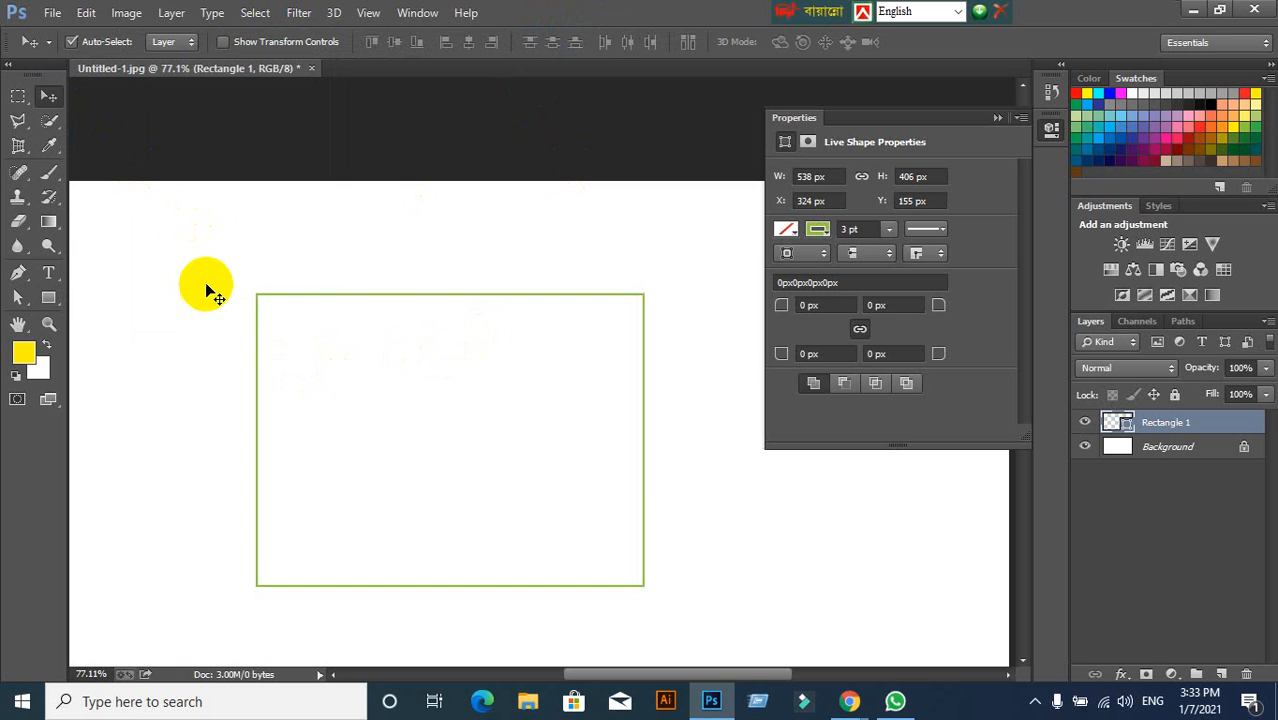
{"action": "left_click_drag", "start_coordinate": [200, 262], "coordinate": [437, 465]}
{"action": "key", "text": "Delete"}
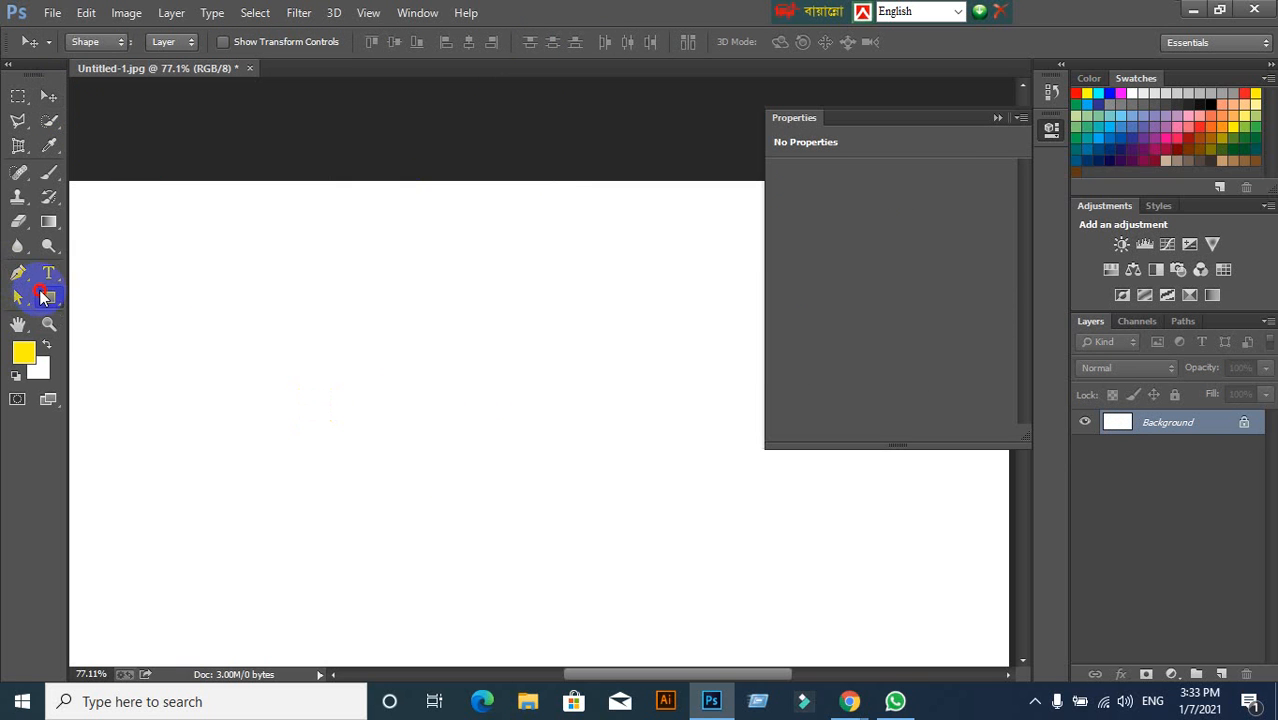
Activate the Custom Shape Tool and append the All shape set to the available custom shapes.
{"action": "left_click", "coordinate": [44, 298]}
{"action": "right_click", "coordinate": [56, 296]}
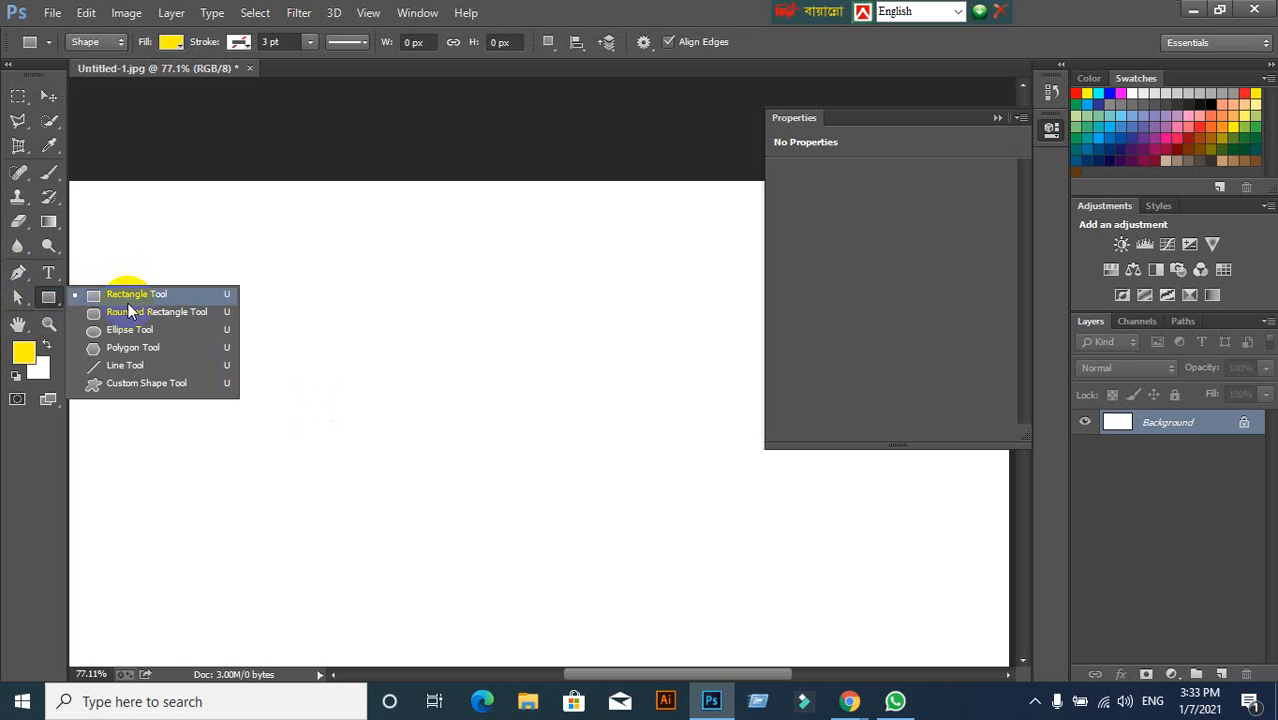
{"action": "left_click", "coordinate": [140, 383]}
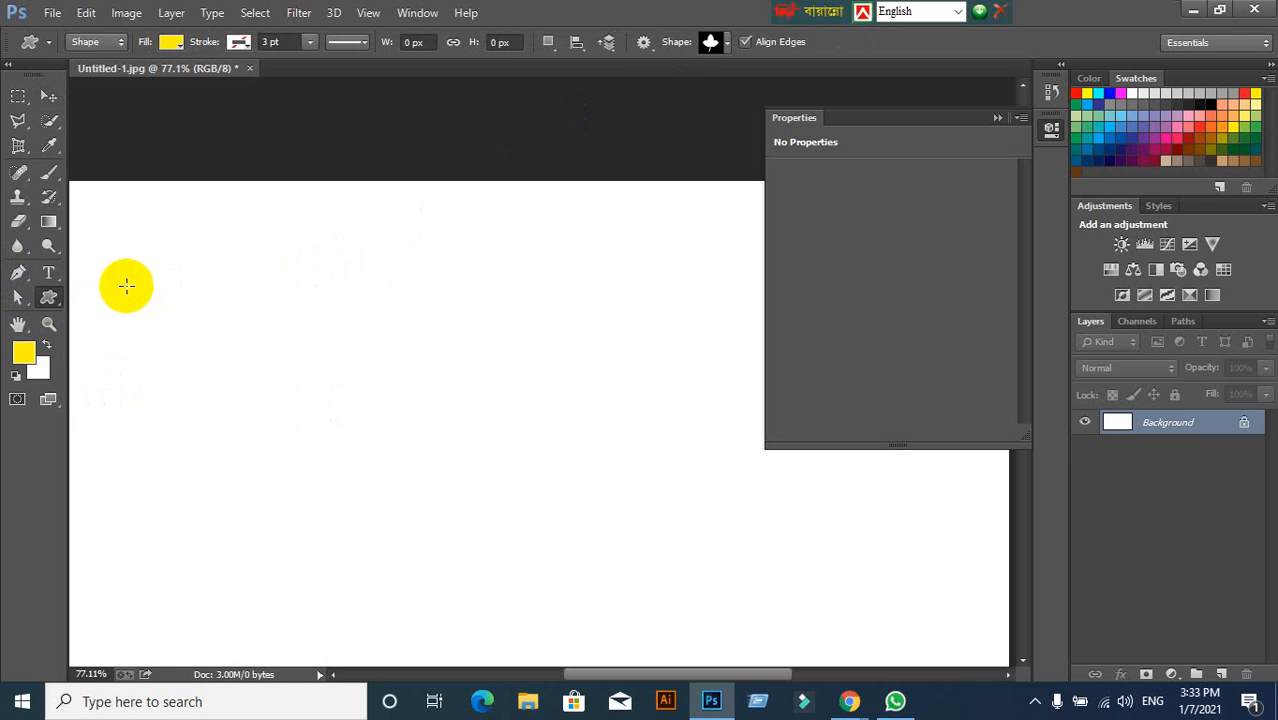
{"action": "right_click", "coordinate": [49, 297]}
{"action": "left_click", "coordinate": [136, 385]}
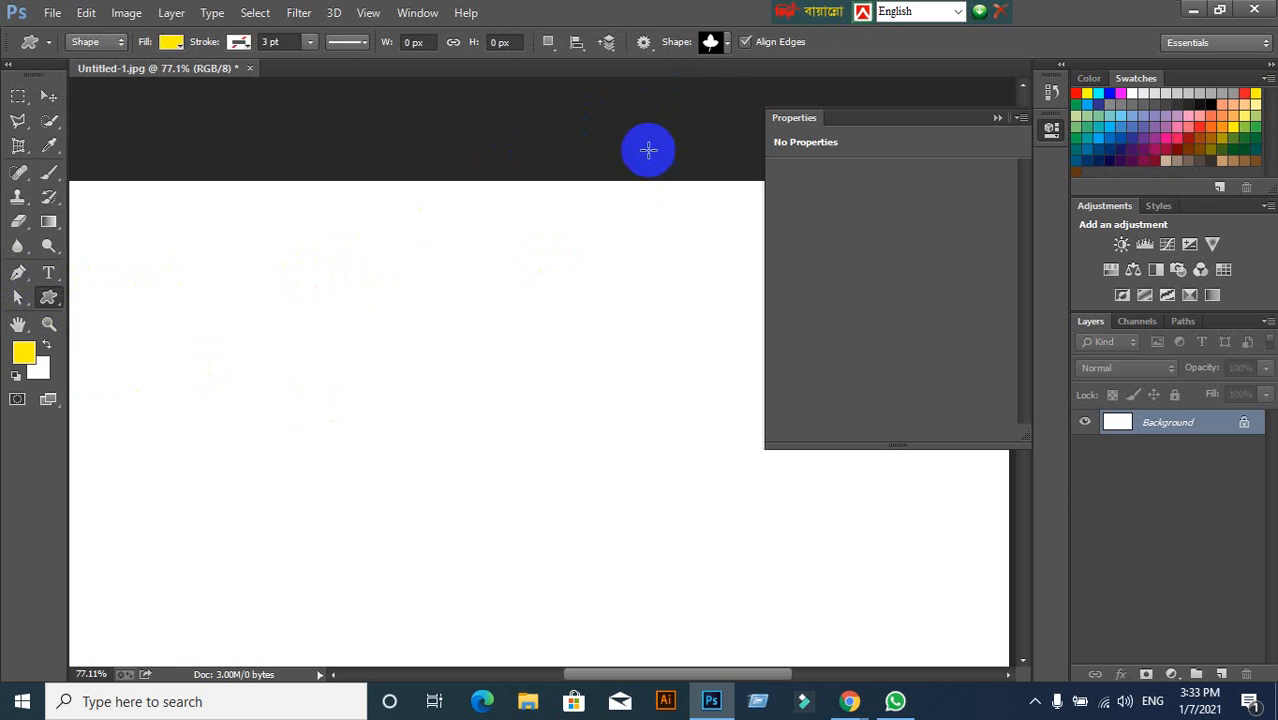
{"action": "left_click", "coordinate": [724, 45]}
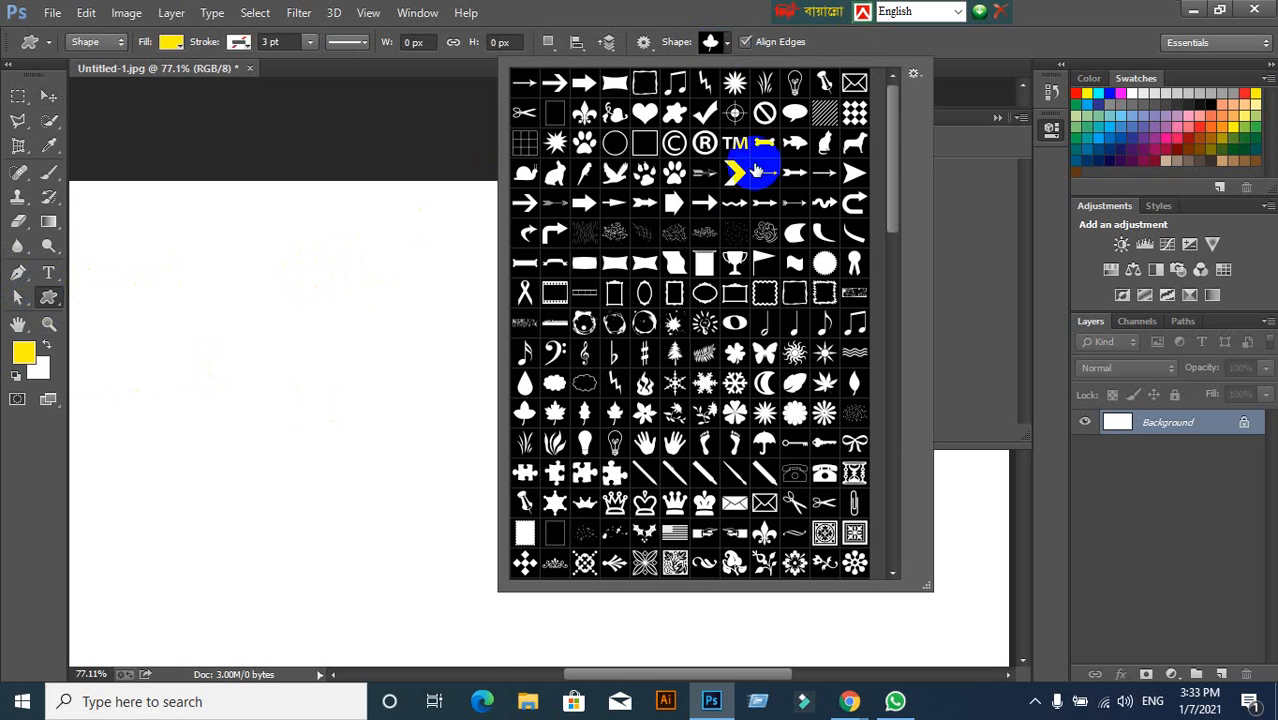
{"action": "left_click", "coordinate": [916, 76]}
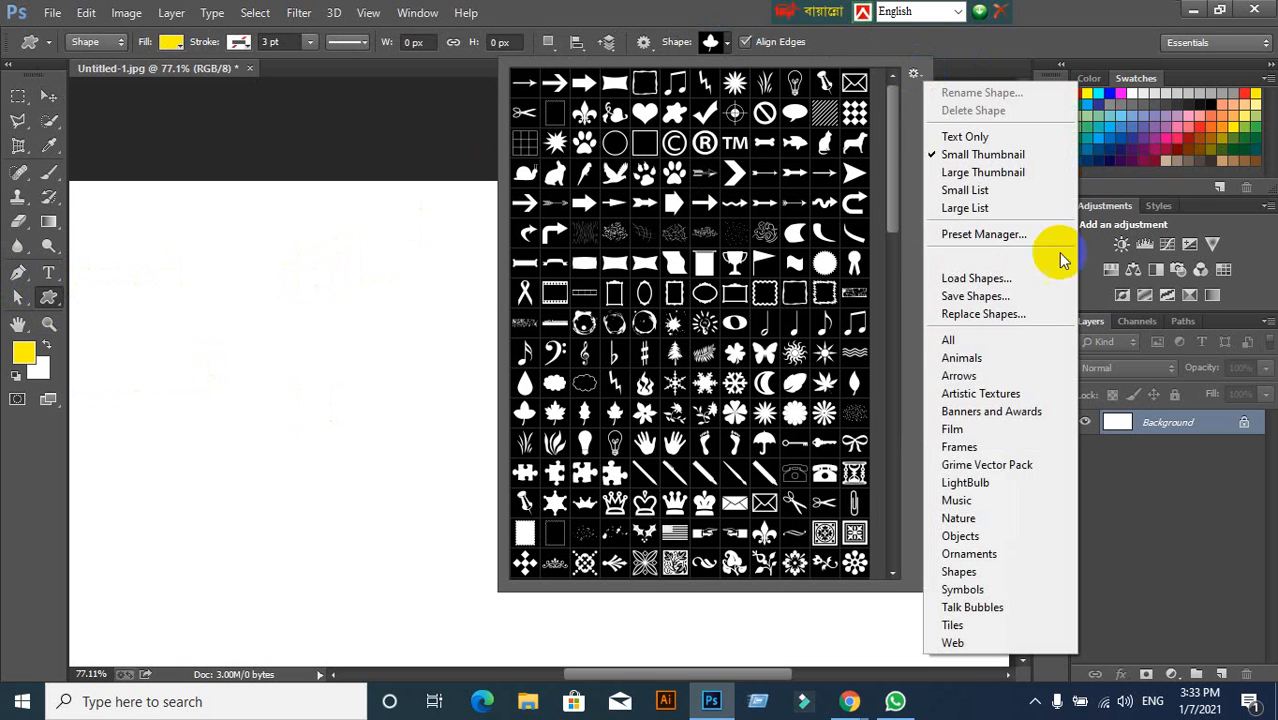
{"action": "left_click", "coordinate": [970, 340]}
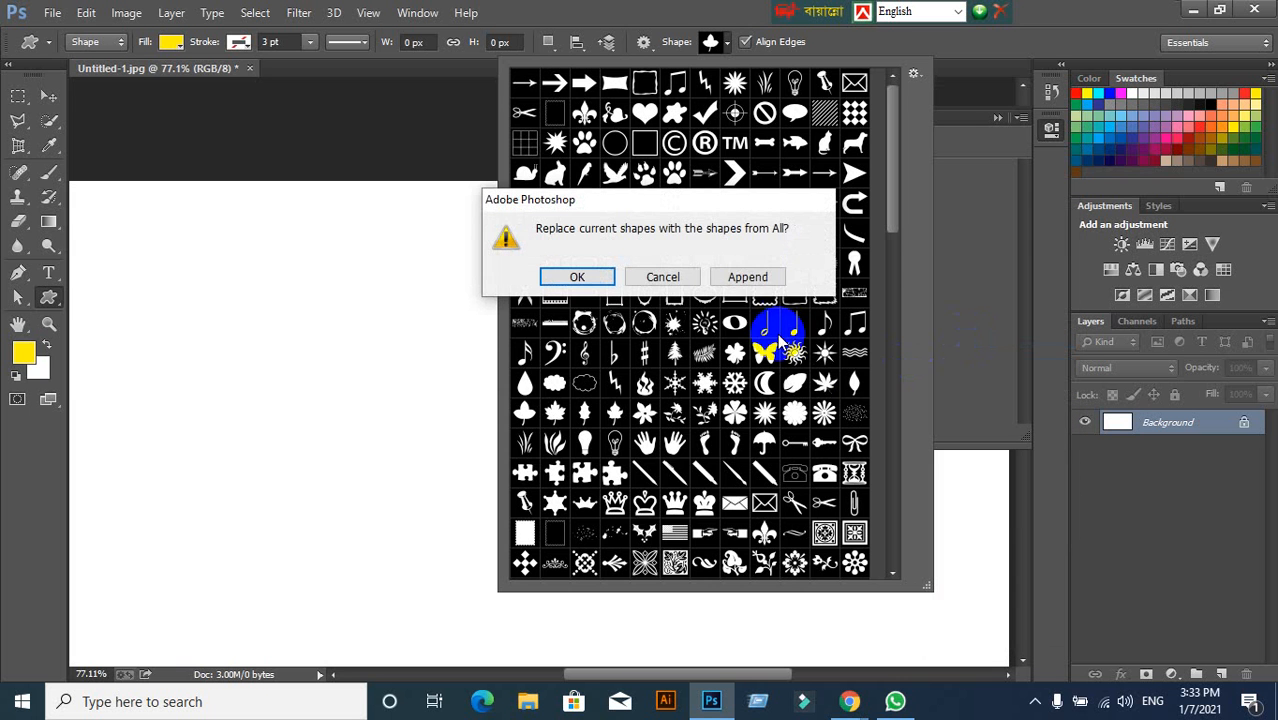
{"action": "left_click", "coordinate": [752, 279]}
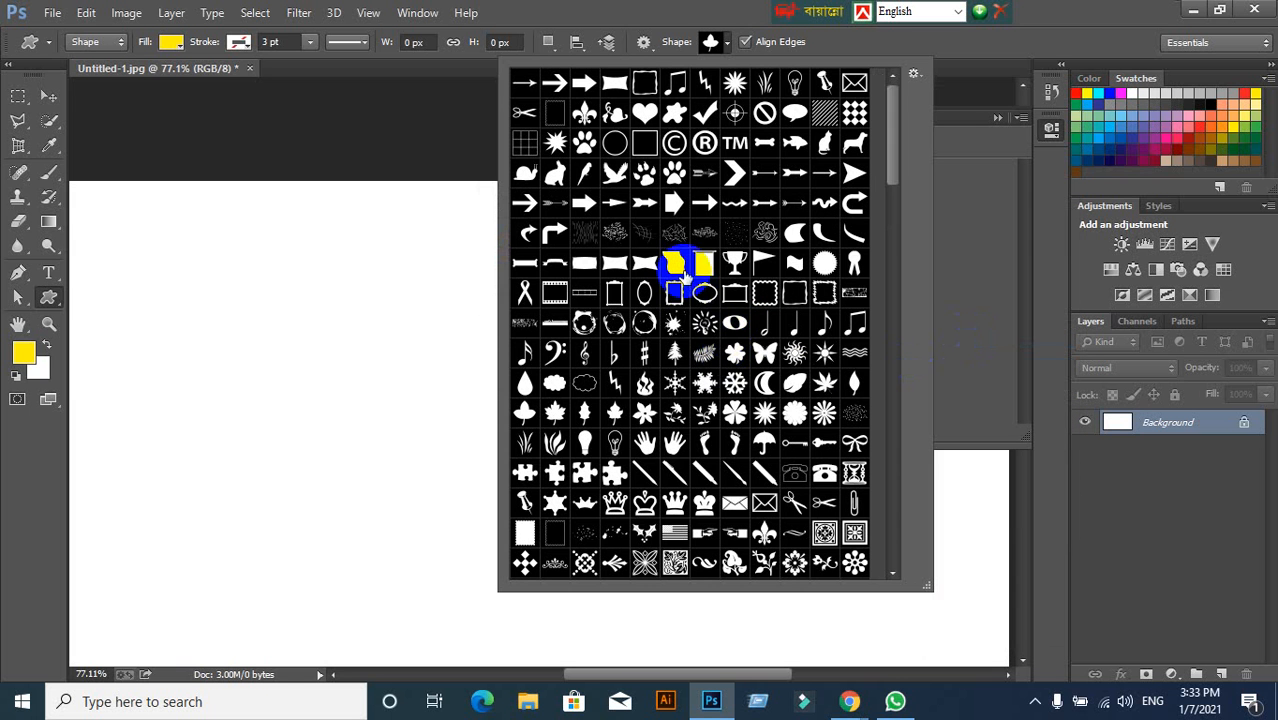
Draw a yellow raindrop custom shape of about 234 by 377 px on the left half of the canvas.
{"action": "scroll", "coordinate": [699, 400], "scroll_direction": "down", "scroll_amount": 3}
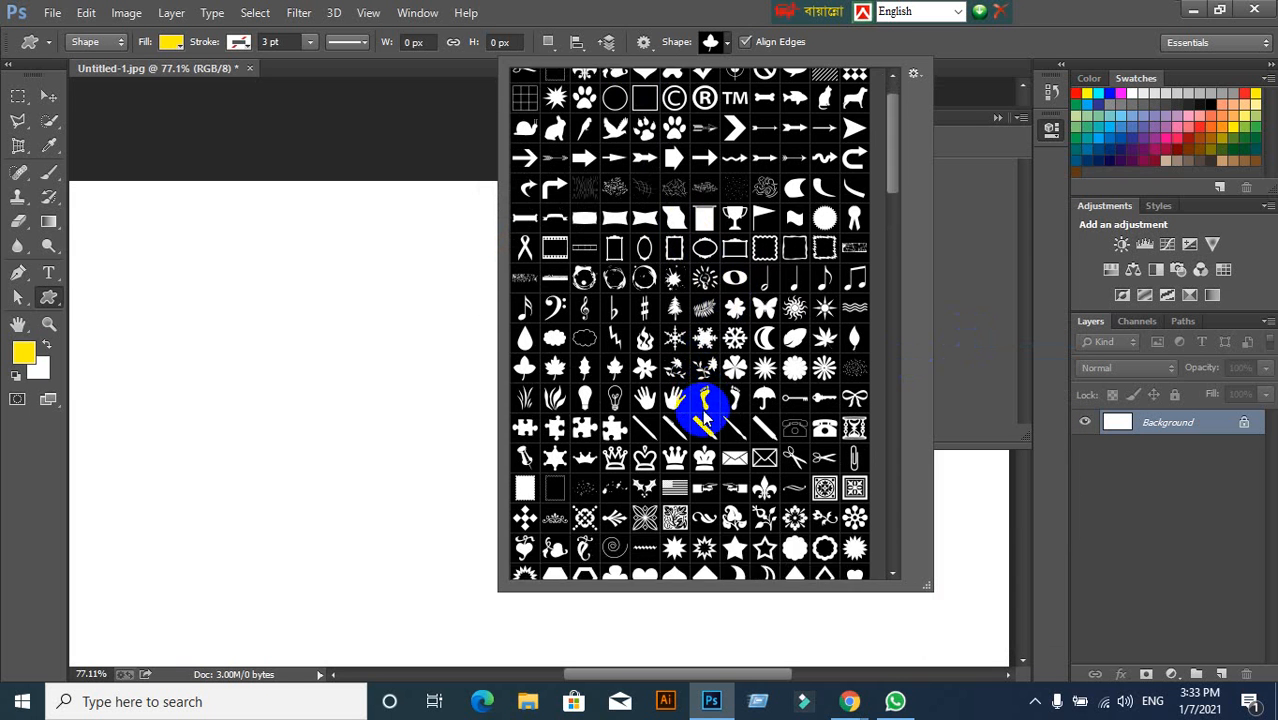
{"action": "scroll", "coordinate": [688, 360], "scroll_direction": "up", "scroll_amount": 2}
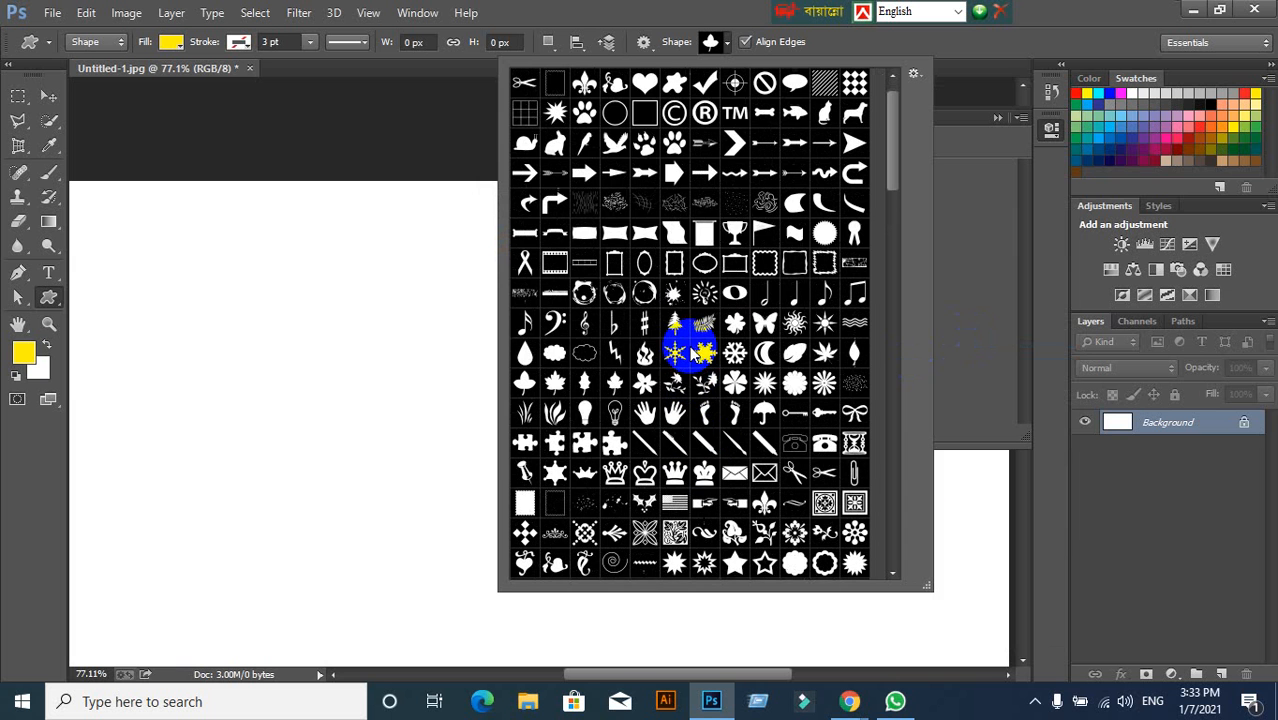
{"action": "left_click", "coordinate": [526, 353]}
{"action": "left_click_drag", "start_coordinate": [213, 275], "coordinate": [436, 540]}
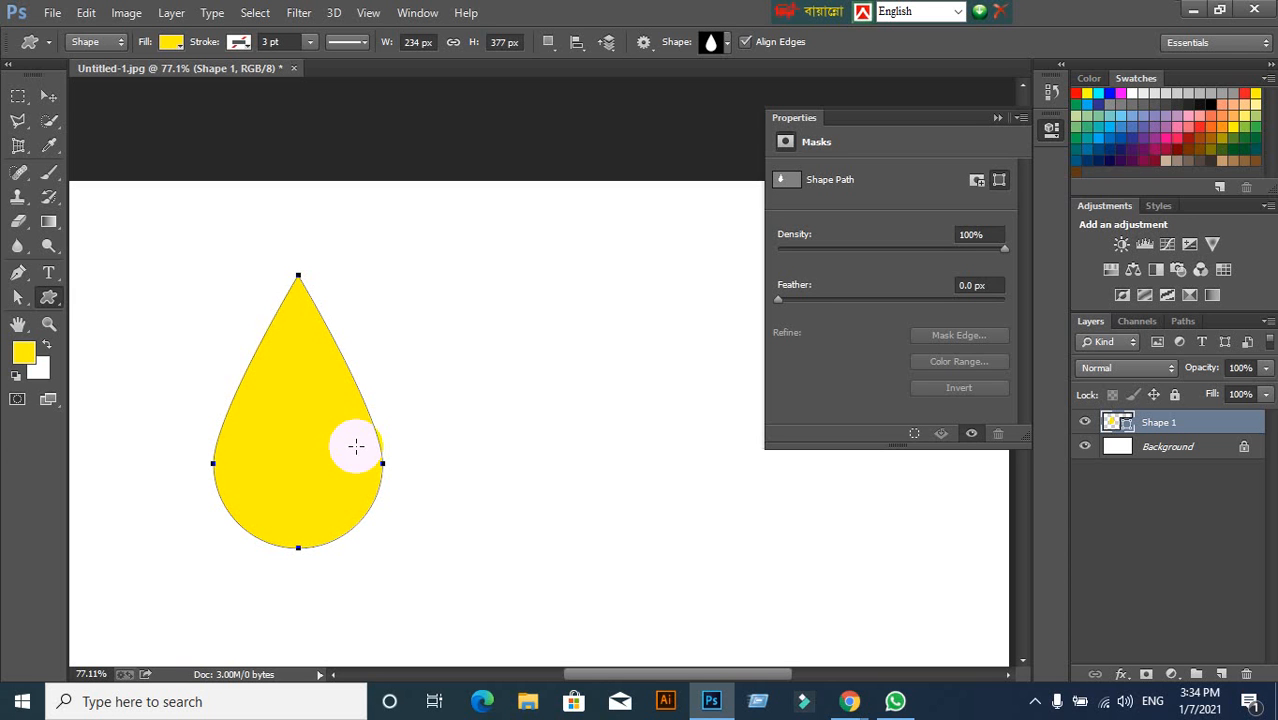
{"action": "left_click", "coordinate": [49, 96]}
Draw a yellow hand custom shape just right of the raindrop, on the same shape layer.
{"action": "left_click", "coordinate": [47, 295]}
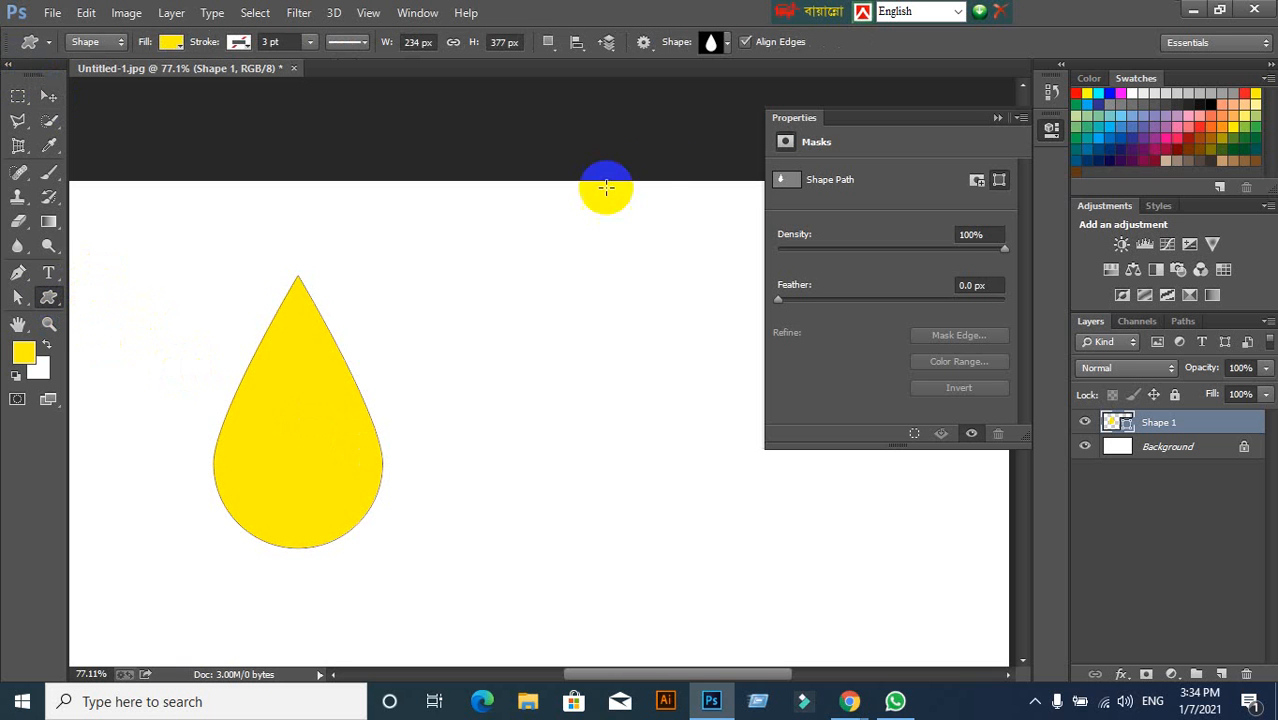
{"action": "left_click", "coordinate": [727, 40]}
{"action": "left_click", "coordinate": [645, 414]}
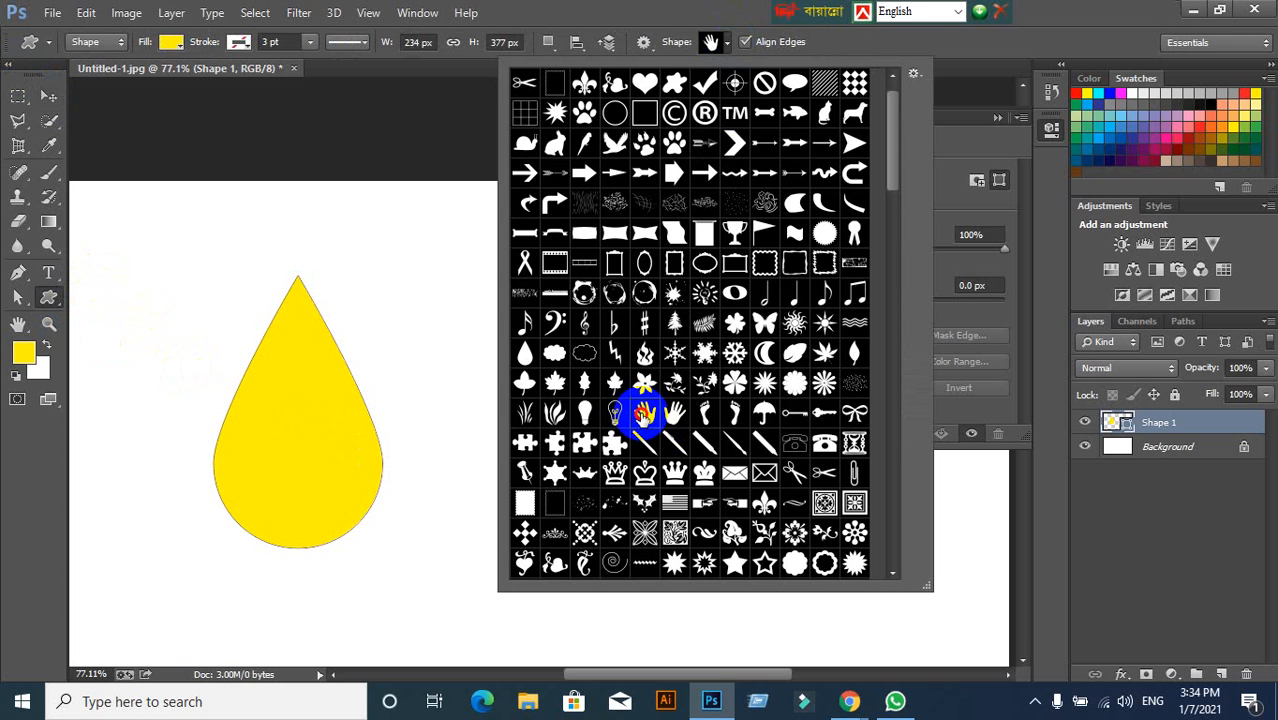
{"action": "left_click_drag", "start_coordinate": [376, 232], "coordinate": [590, 470]}
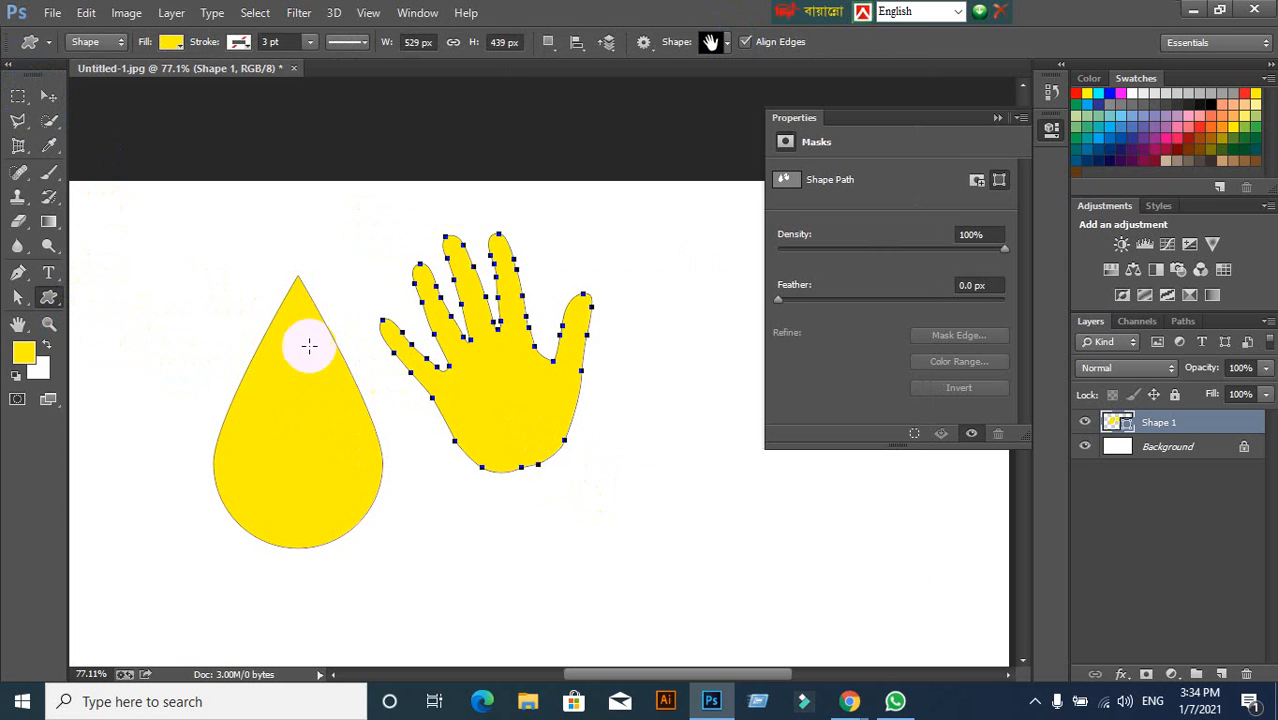
Nudge the raindrop and hand slightly up and left together, and delete them.
{"action": "left_click", "coordinate": [48, 96]}
{"action": "left_click_drag", "start_coordinate": [538, 432], "coordinate": [526, 412]}
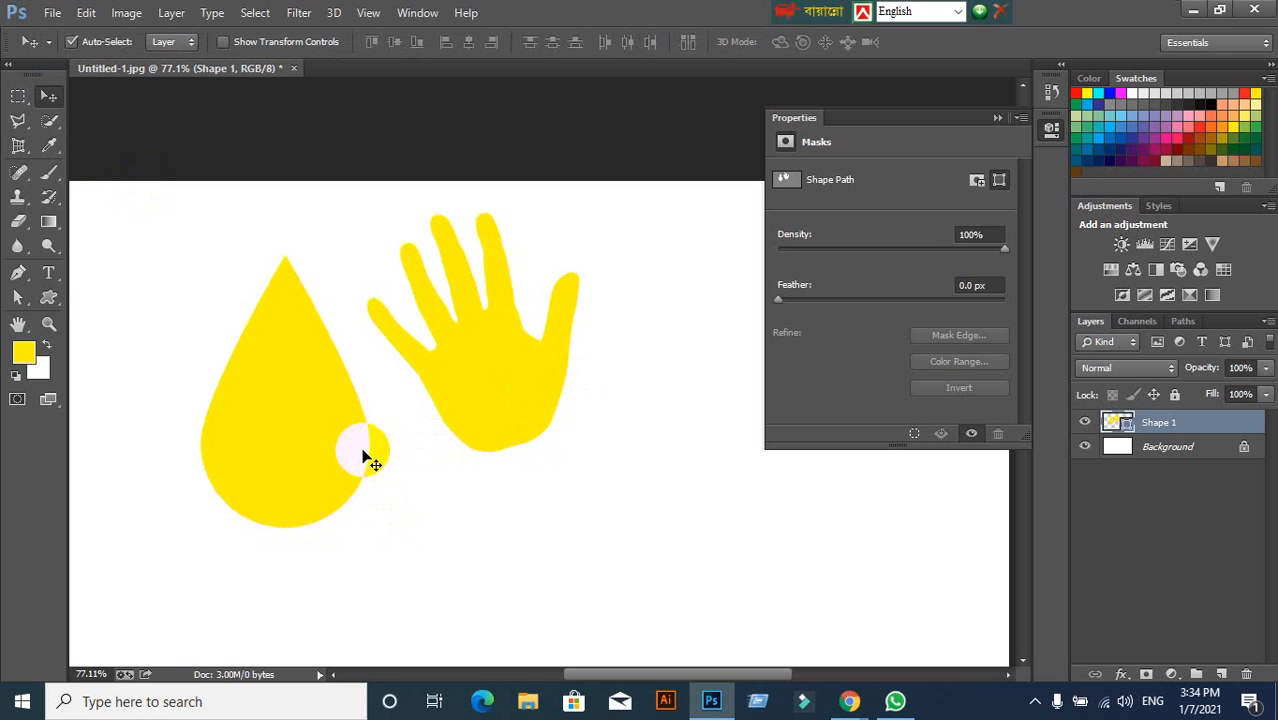
{"action": "key", "text": "Delete"}
Draw two yellow hand shapes on separate layers: one about 37 by 27 px, and a larger one to its lower right.
{"action": "left_click", "coordinate": [49, 297]}
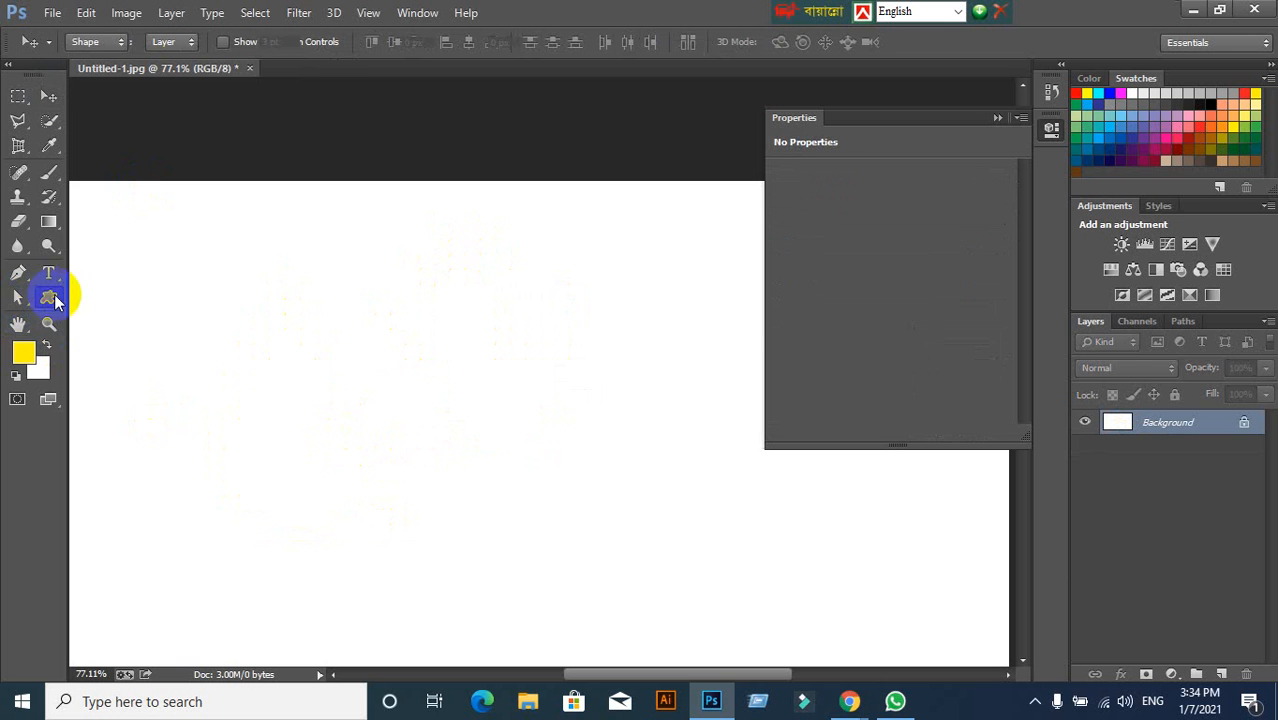
{"action": "left_click_drag", "start_coordinate": [313, 292], "coordinate": [342, 313]}
{"action": "left_click", "coordinate": [462, 457]}
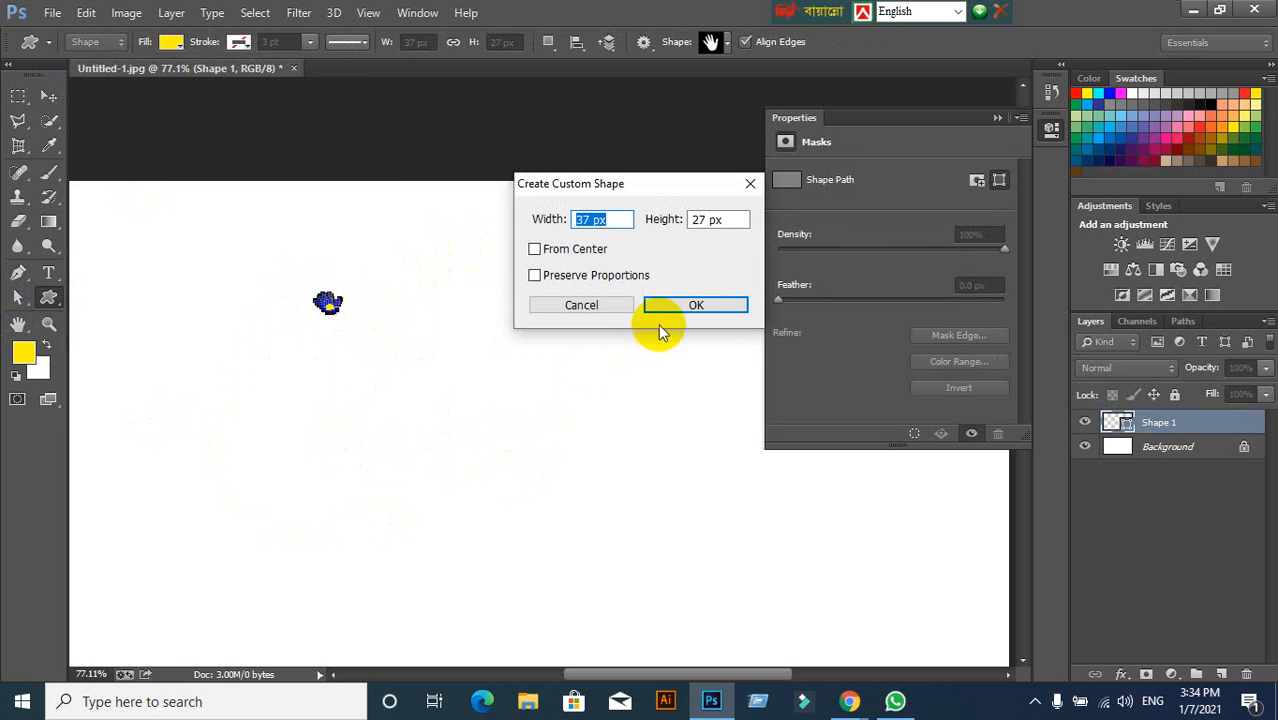
{"action": "left_click", "coordinate": [620, 305]}
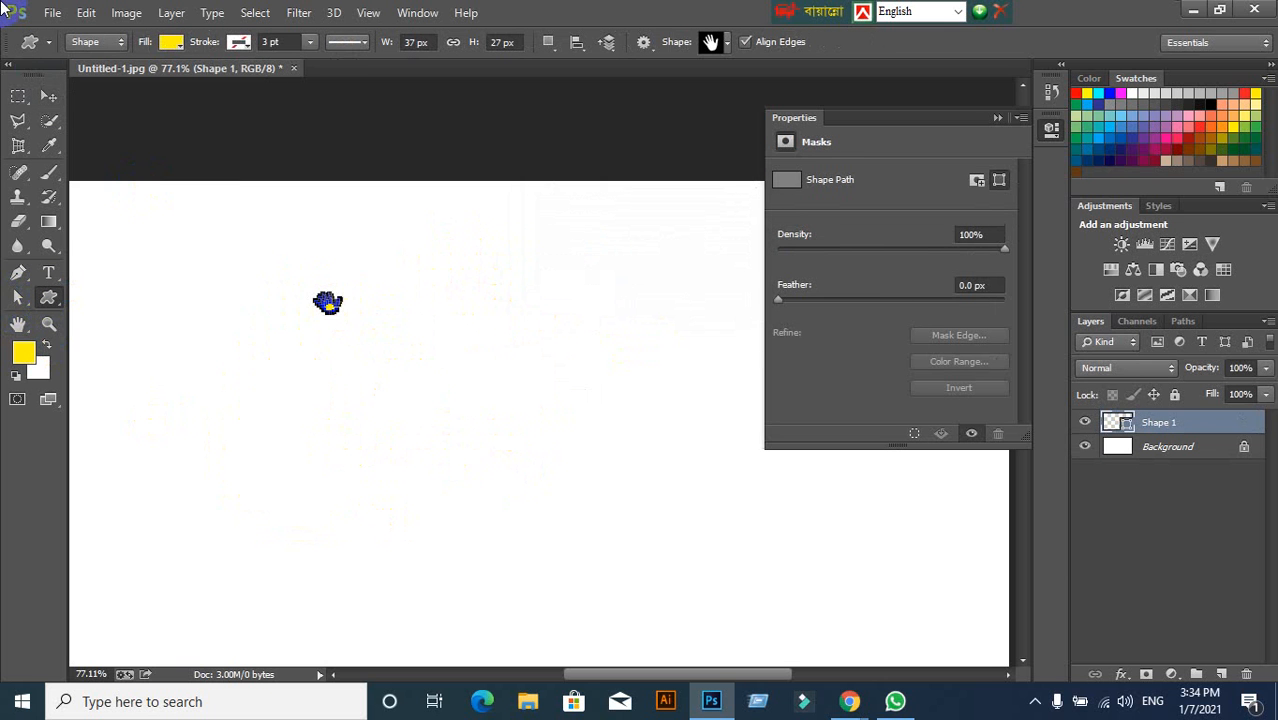
{"action": "left_click", "coordinate": [48, 95]}
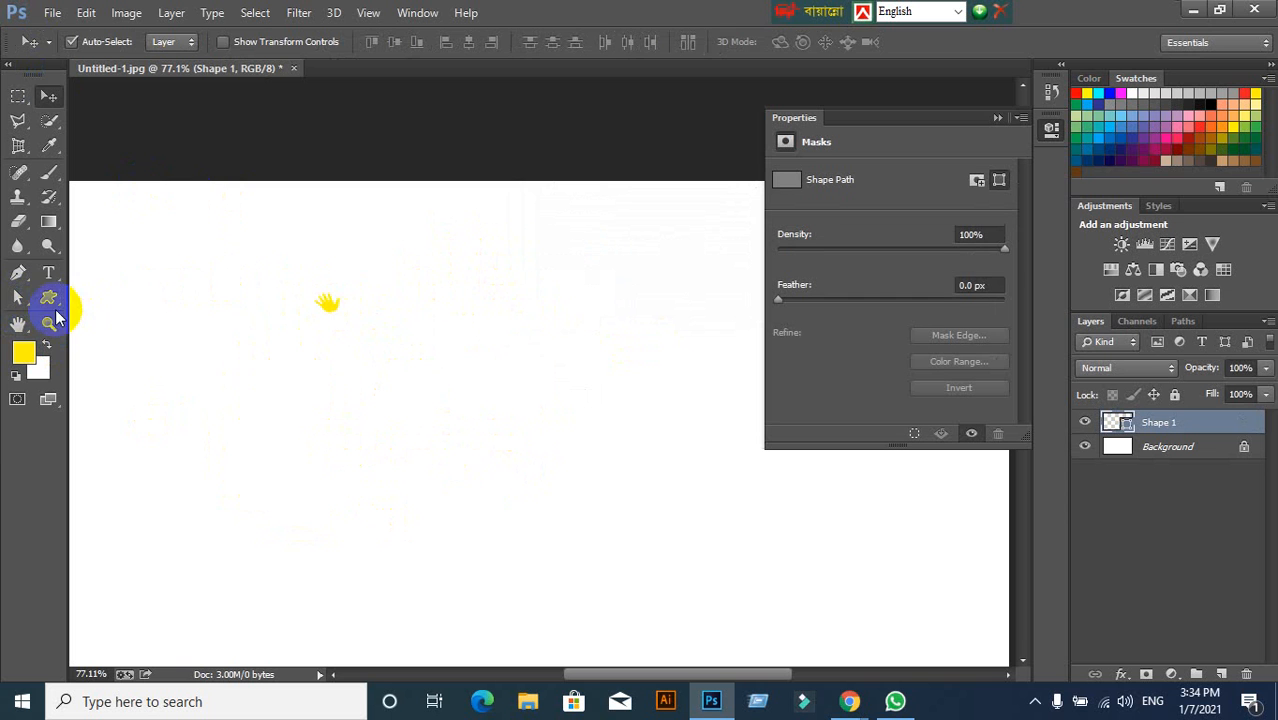
{"action": "left_click", "coordinate": [49, 299]}
{"action": "left_click_drag", "start_coordinate": [507, 343], "coordinate": [578, 409]}
Select both hand shapes together and delete them.
{"action": "left_click", "coordinate": [48, 97]}
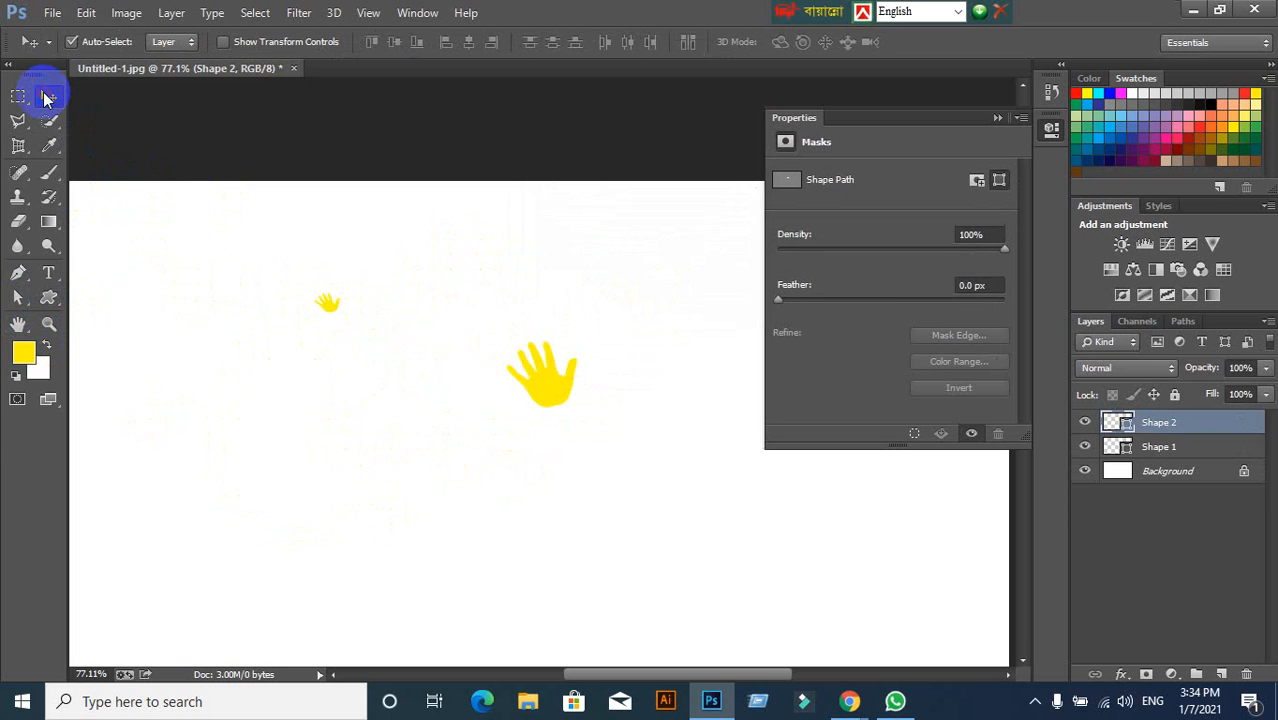
{"action": "left_click_drag", "start_coordinate": [164, 214], "coordinate": [627, 492]}
{"action": "key", "text": "Delete"}
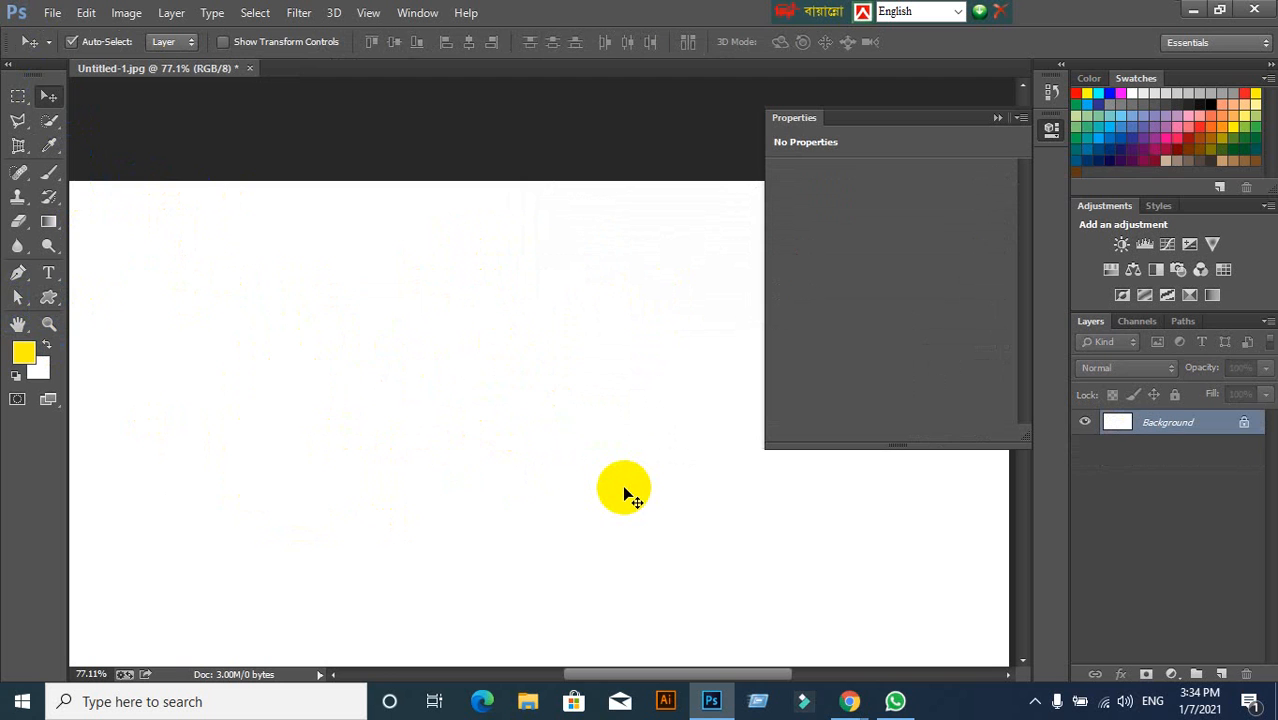
Draw a yellow rectangle about 349 by 366 px on a new shape layer in the canvas's upper area.
{"action": "left_click", "coordinate": [49, 297]}
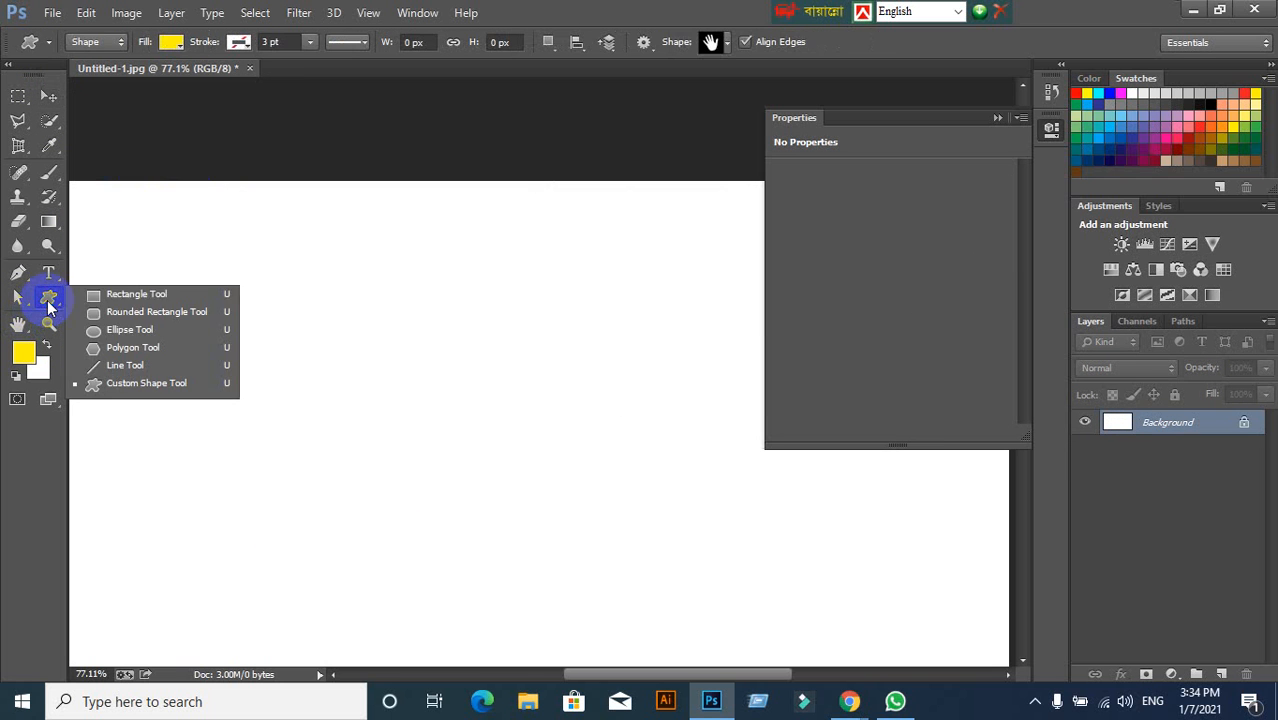
{"action": "left_click", "coordinate": [112, 295]}
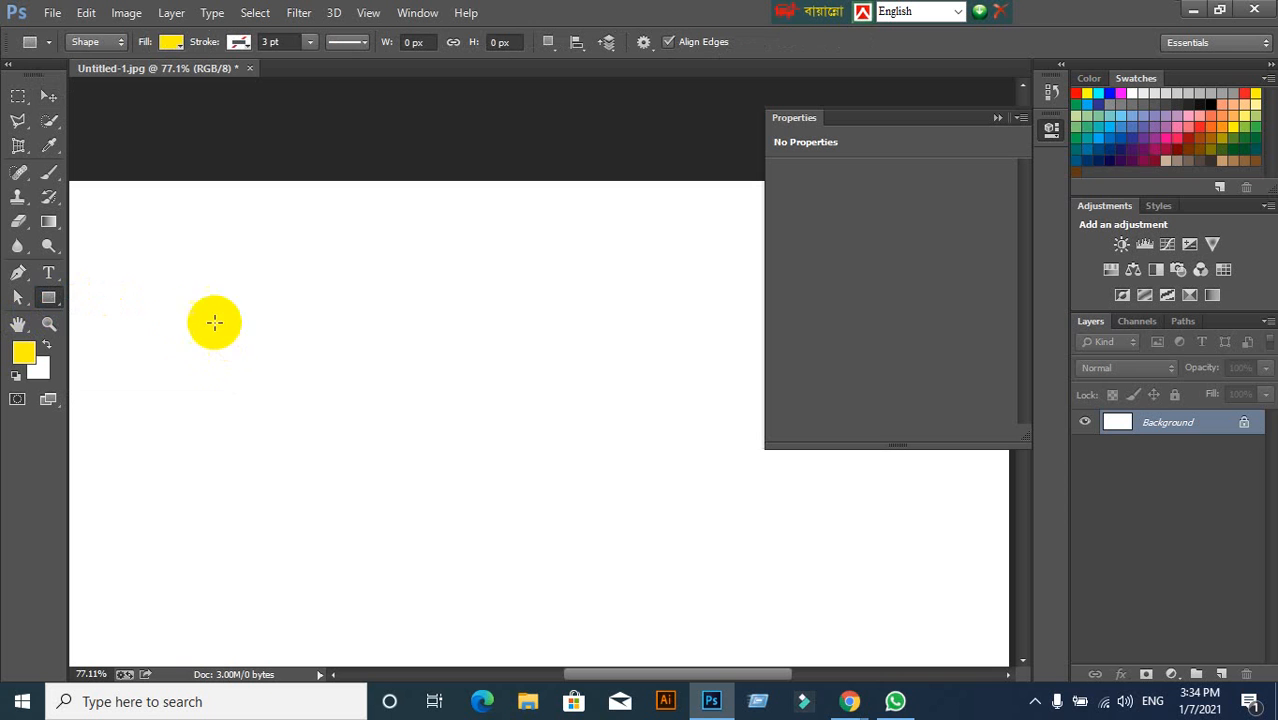
{"action": "left_click", "coordinate": [50, 298]}
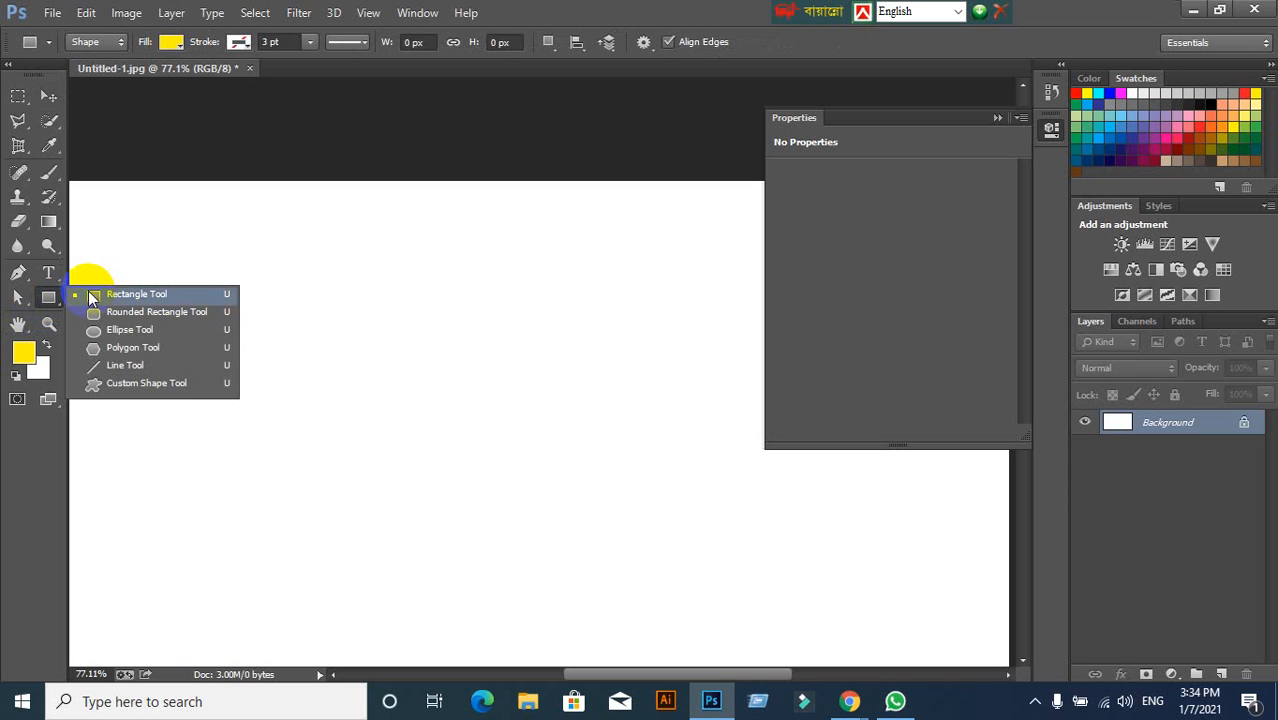
{"action": "left_click", "coordinate": [91, 295]}
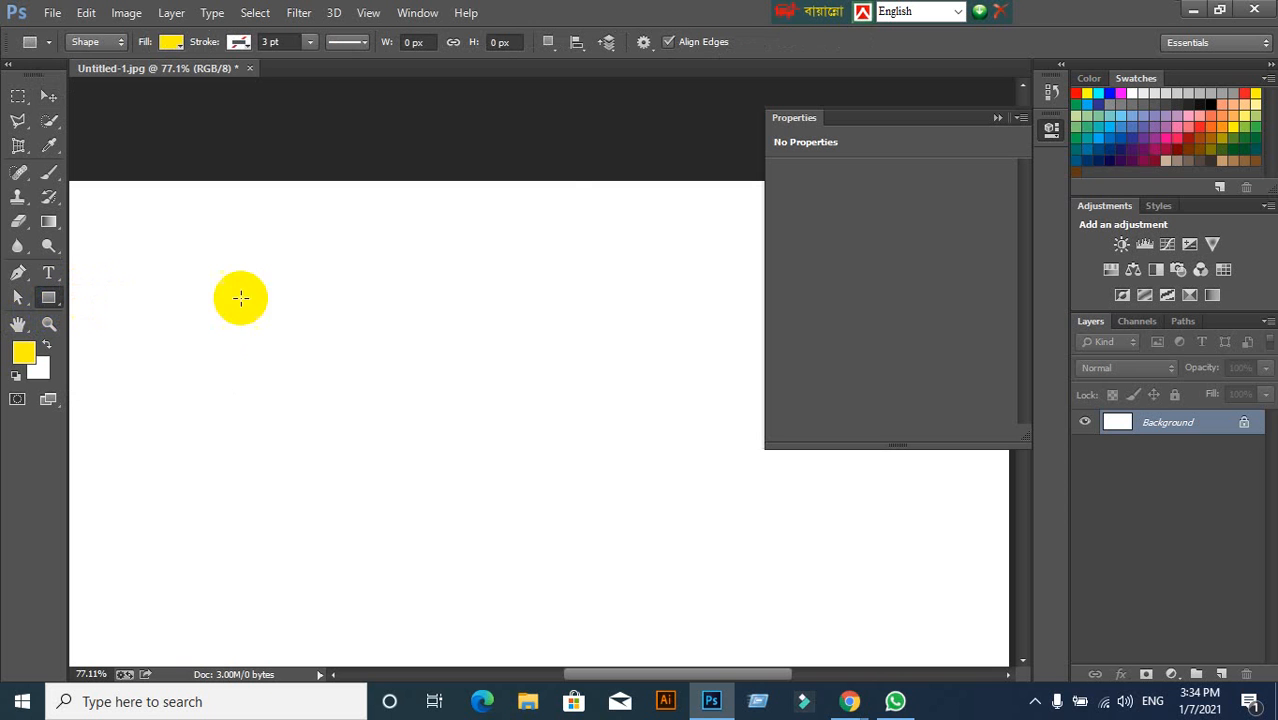
{"action": "left_click", "coordinate": [546, 47]}
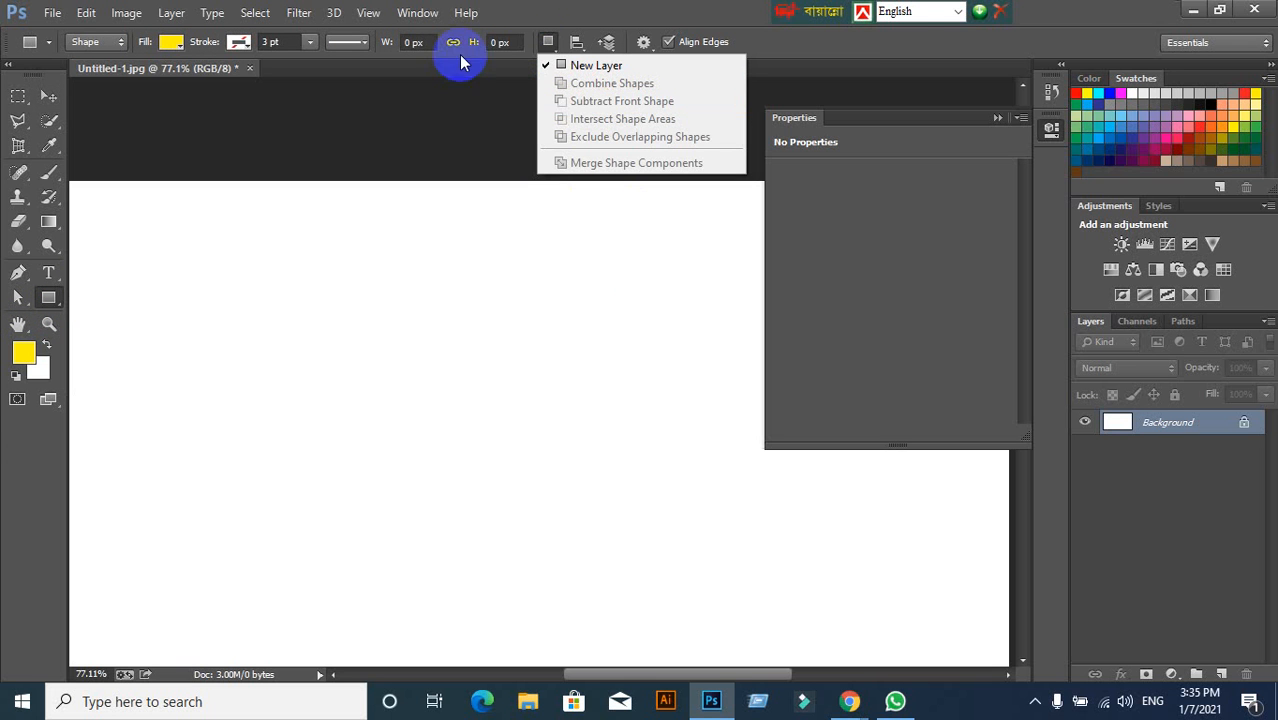
{"action": "left_click", "coordinate": [537, 43]}
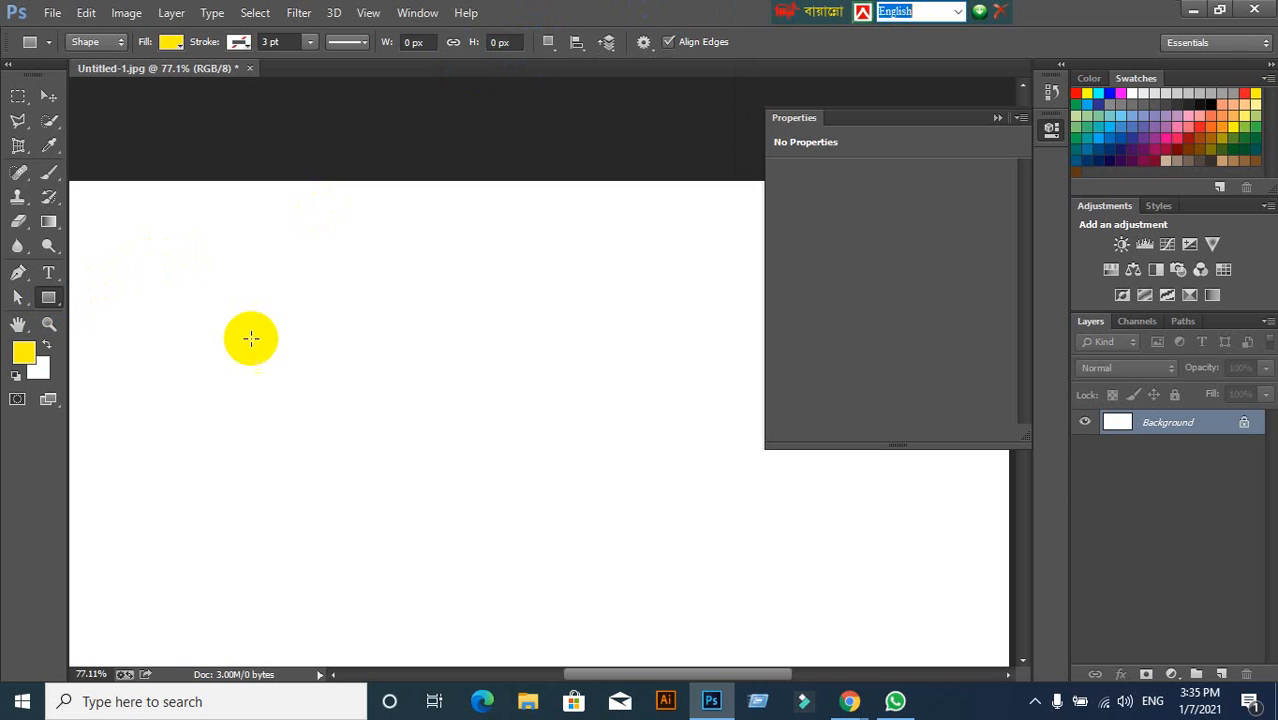
{"action": "left_click_drag", "start_coordinate": [233, 237], "coordinate": [486, 501]}
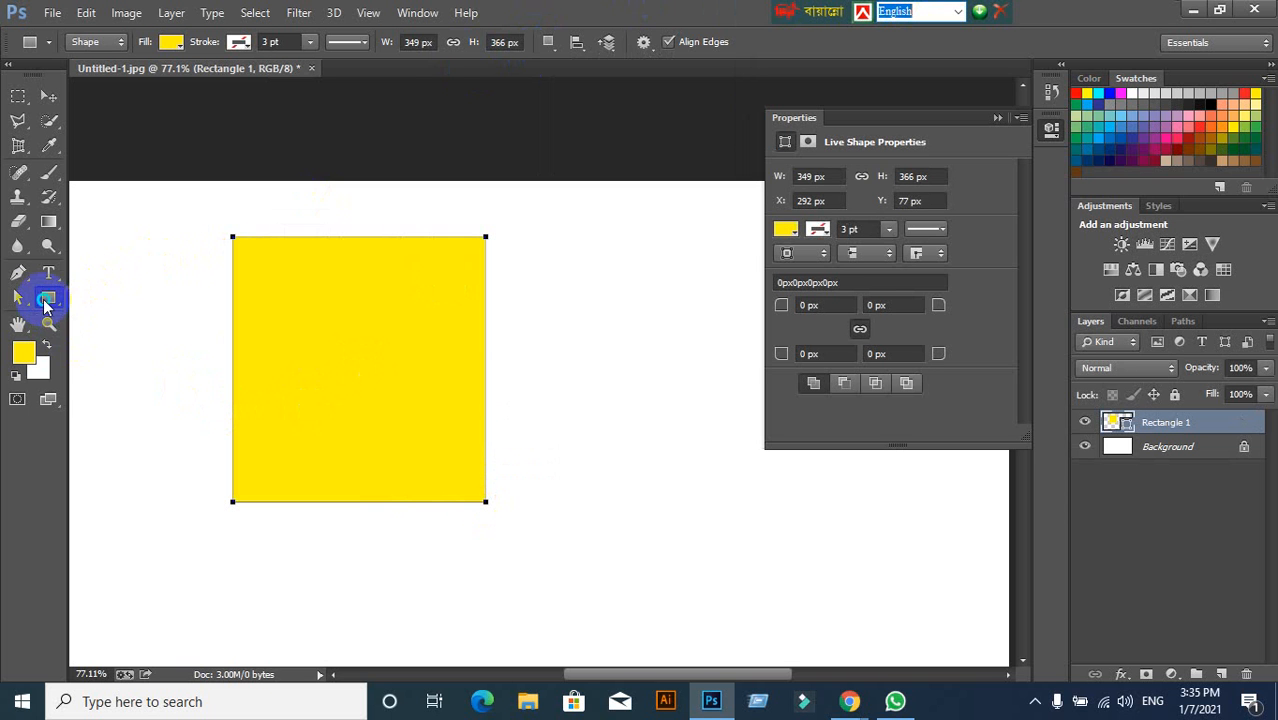
With Combine Shapes set, draw a circle about 298 px across overlapping the rectangle's lower-right corner on the same layer.
{"action": "left_click", "coordinate": [45, 305]}
{"action": "left_click", "coordinate": [109, 331]}
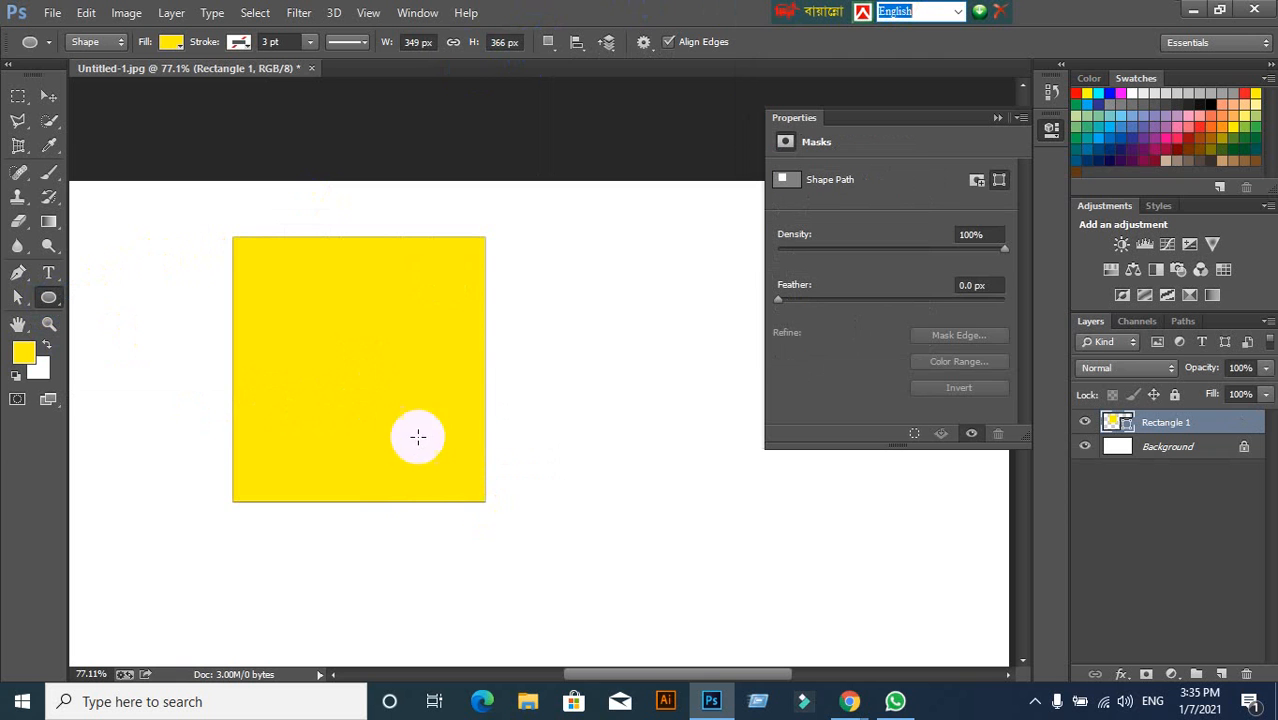
{"action": "left_click", "coordinate": [549, 43]}
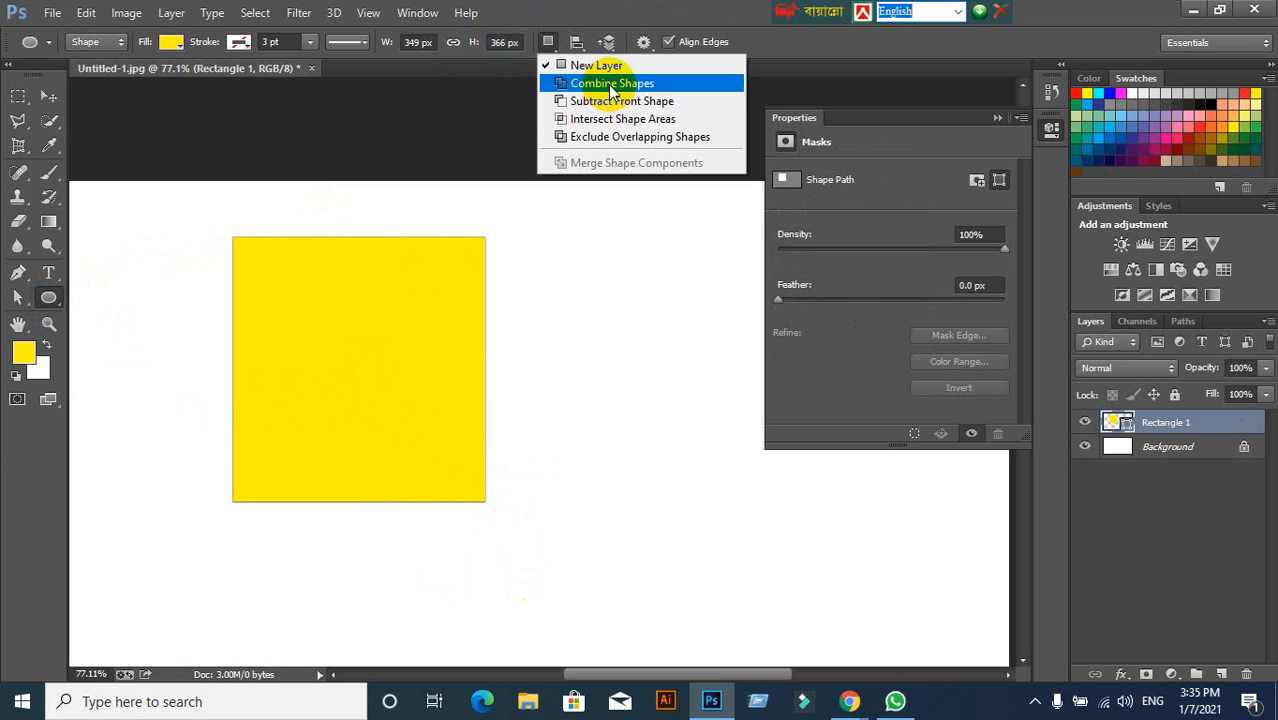
{"action": "left_click", "coordinate": [612, 85]}
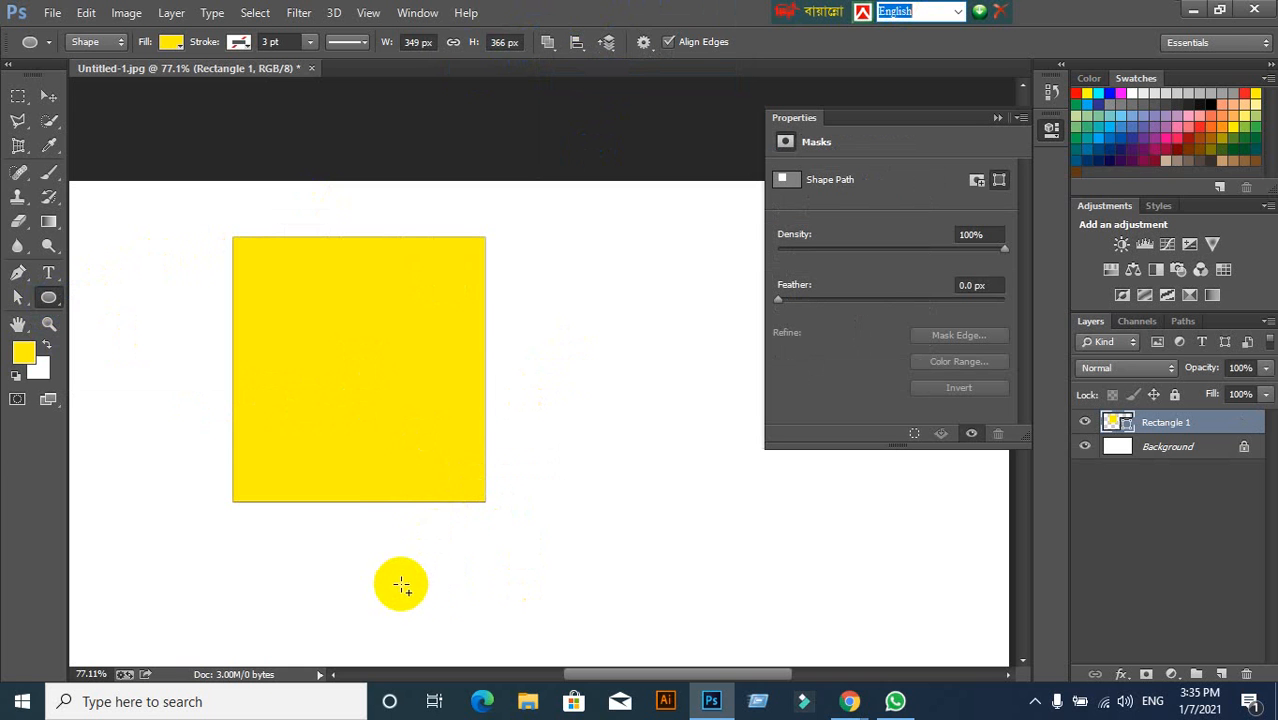
{"action": "left_click_drag", "start_coordinate": [402, 585], "coordinate": [617, 369]}
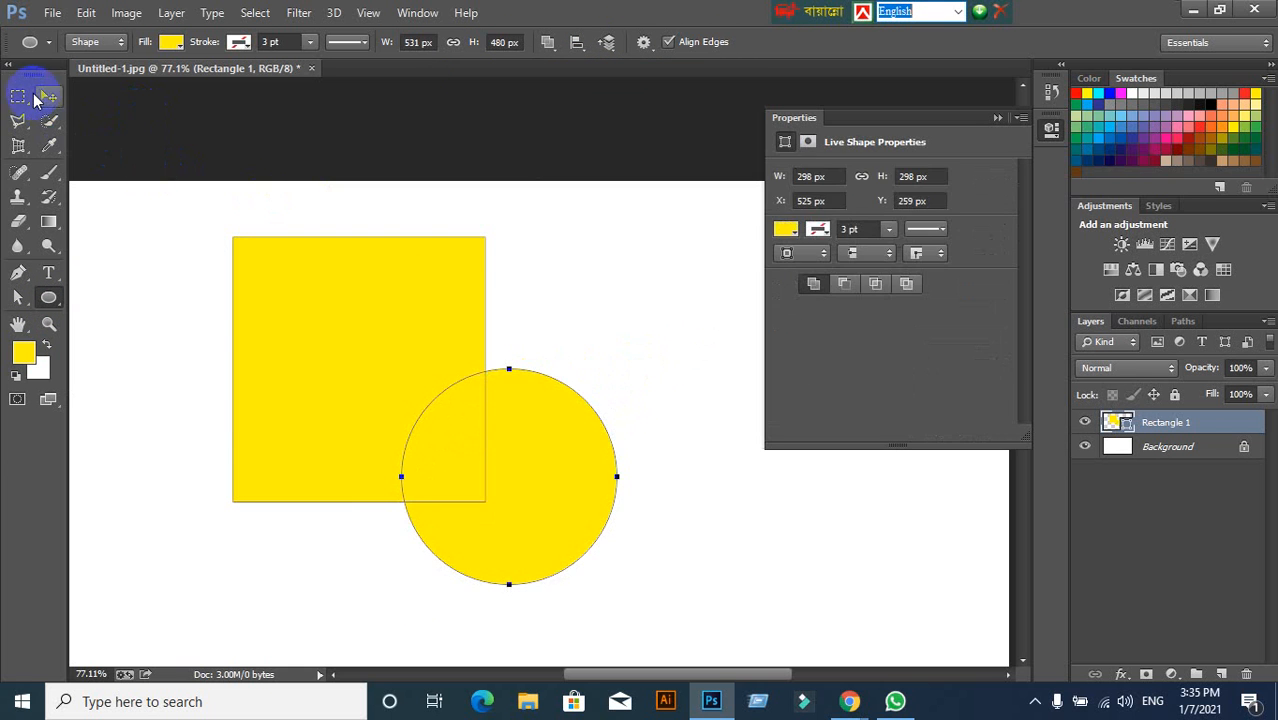
Move the combined shape slightly right and down, and use Free Transform to shift the circle clear of the rectangle.
{"action": "left_click", "coordinate": [47, 97]}
{"action": "left_click_drag", "start_coordinate": [491, 451], "coordinate": [536, 460]}
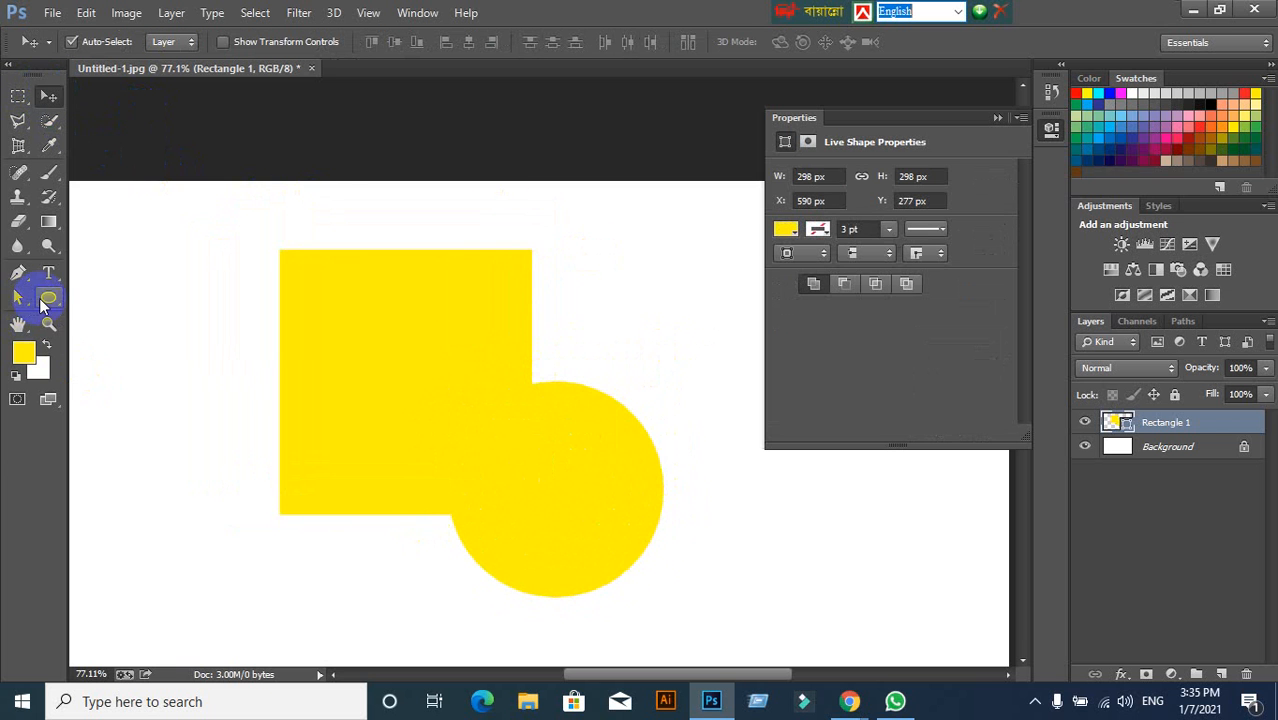
{"action": "key", "text": "ctrl+t"}
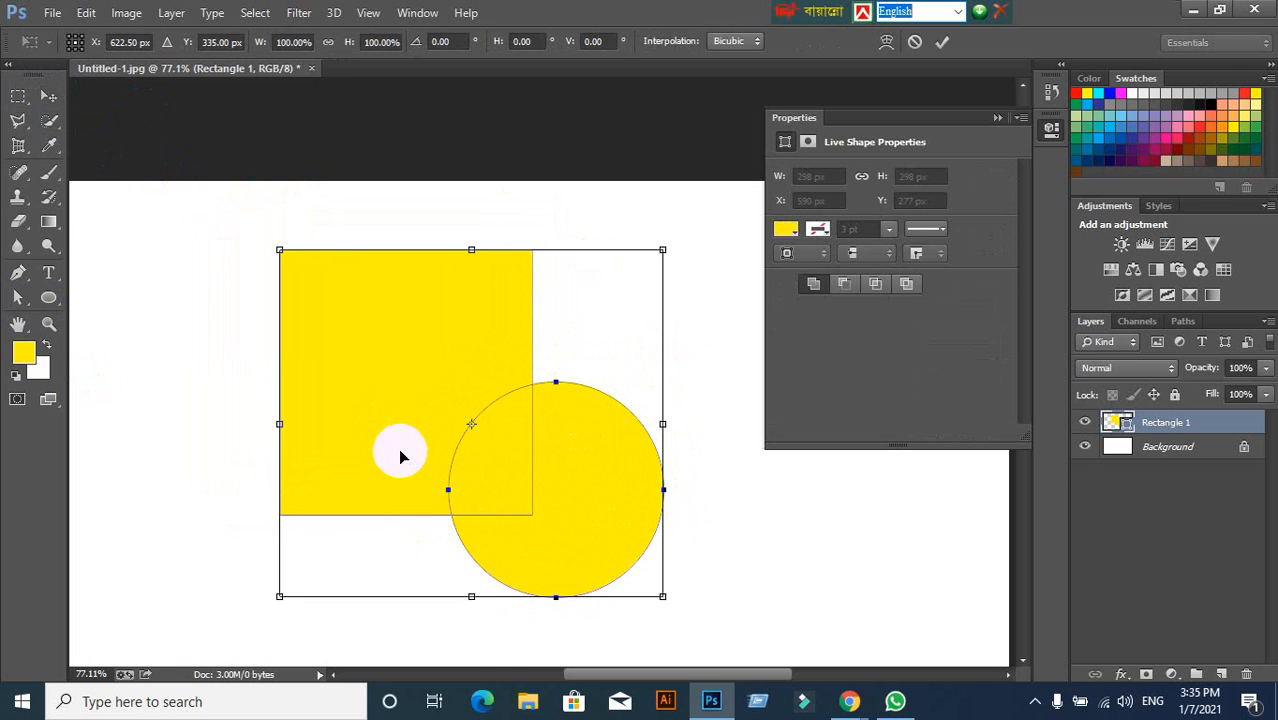
{"action": "left_click_drag", "start_coordinate": [603, 500], "coordinate": [689, 544]}
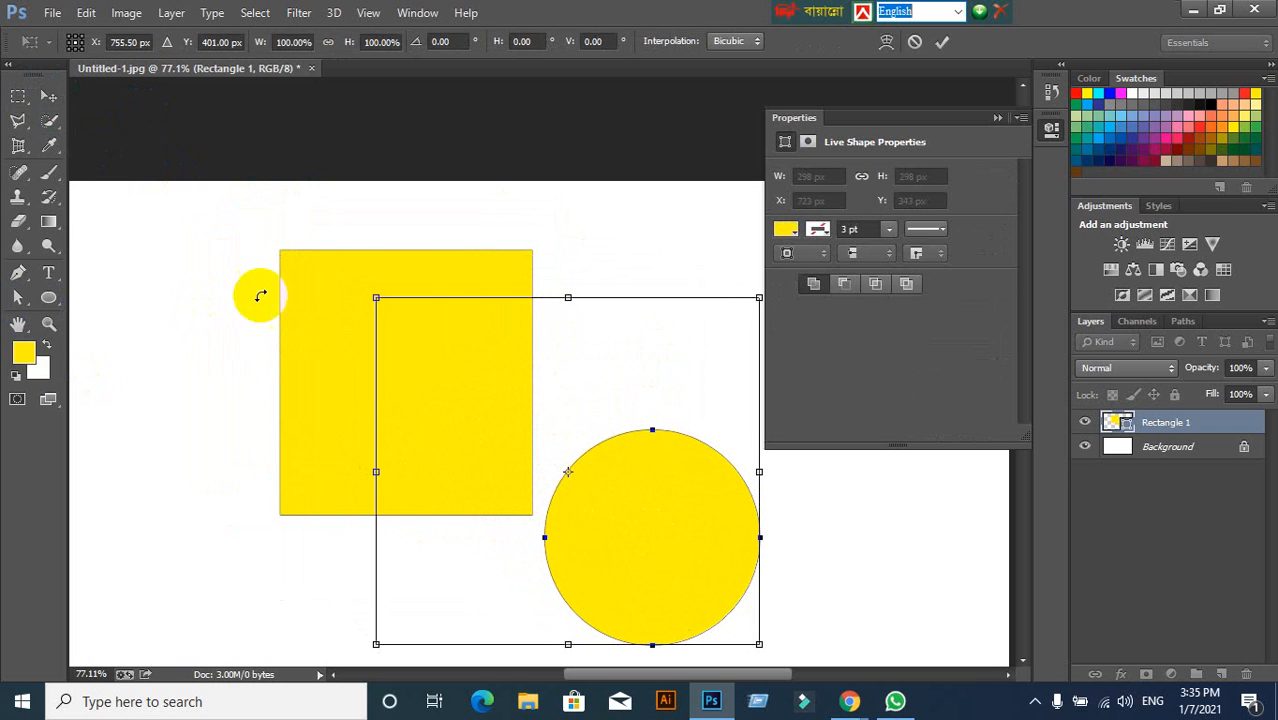
{"action": "left_click", "coordinate": [940, 42]}
{"action": "left_click", "coordinate": [616, 266]}
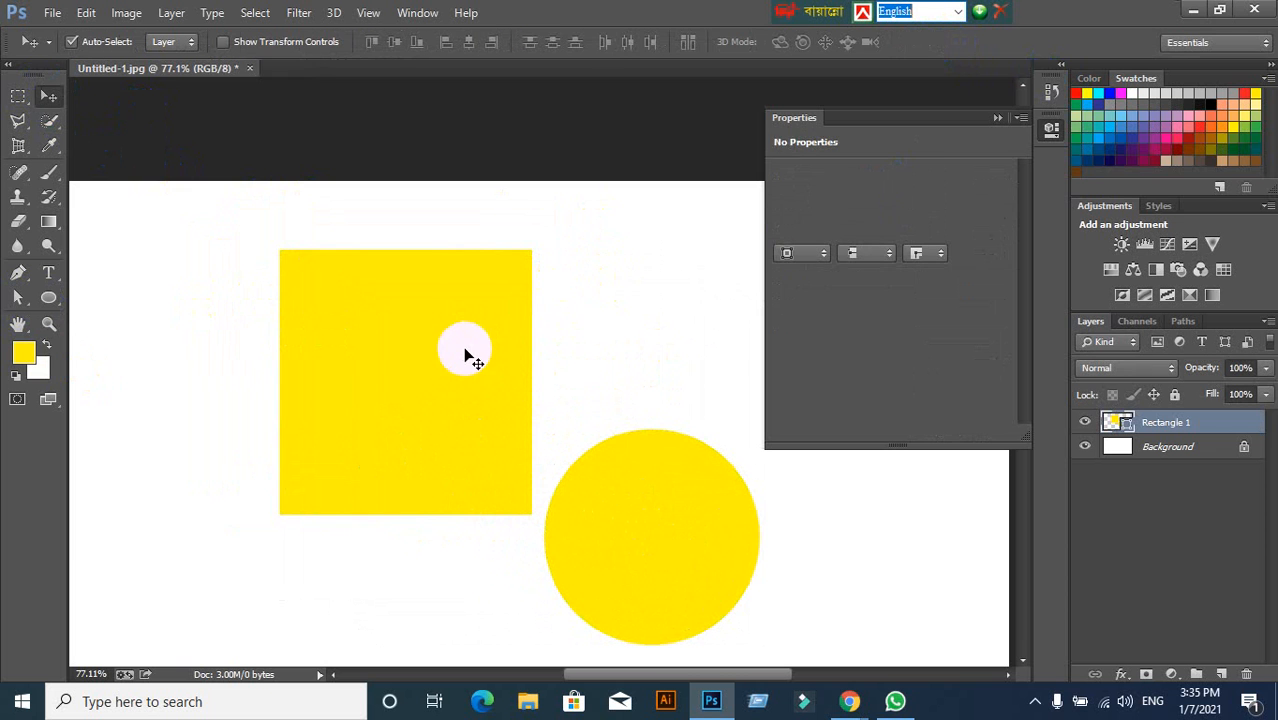
Move the rectangle and circle together slightly up and left, and delete them.
{"action": "left_click", "coordinate": [464, 390]}
{"action": "left_click_drag", "start_coordinate": [464, 392], "coordinate": [402, 371]}
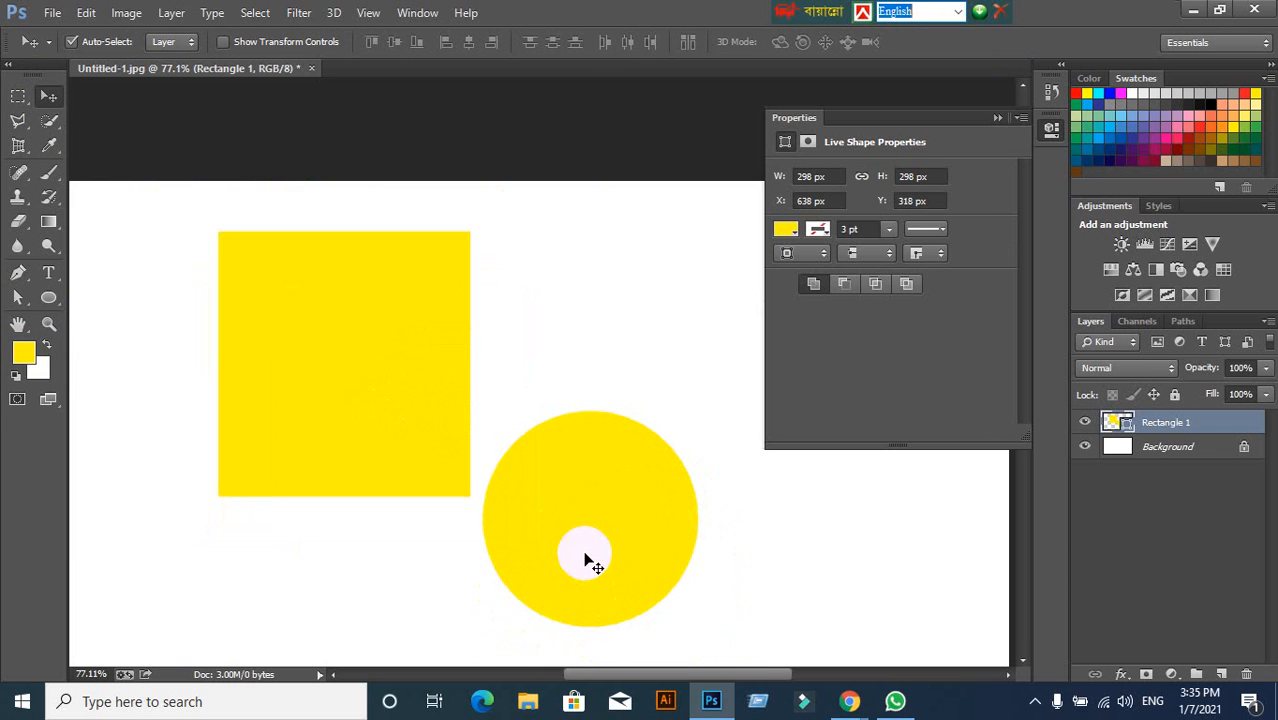
{"action": "key", "text": "Delete"}
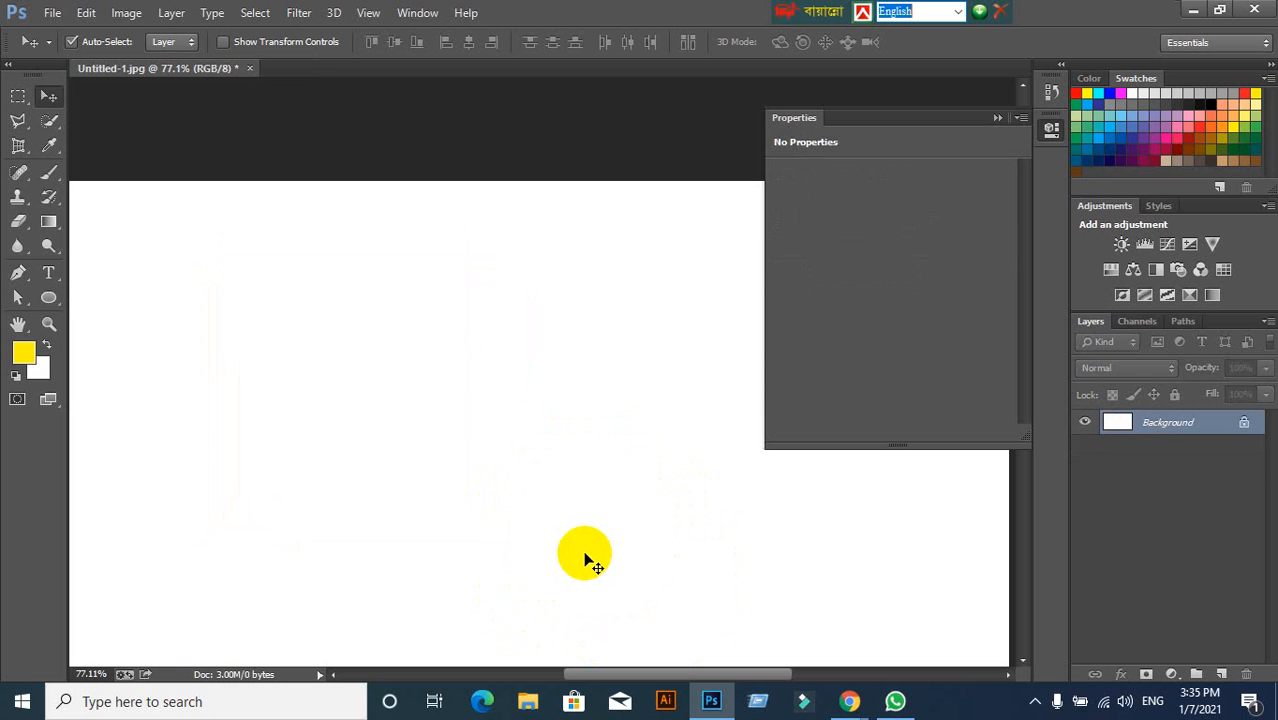
Draw a yellow square about 350 px wide on a new shape layer in the canvas's upper area.
{"action": "left_click", "coordinate": [52, 302]}
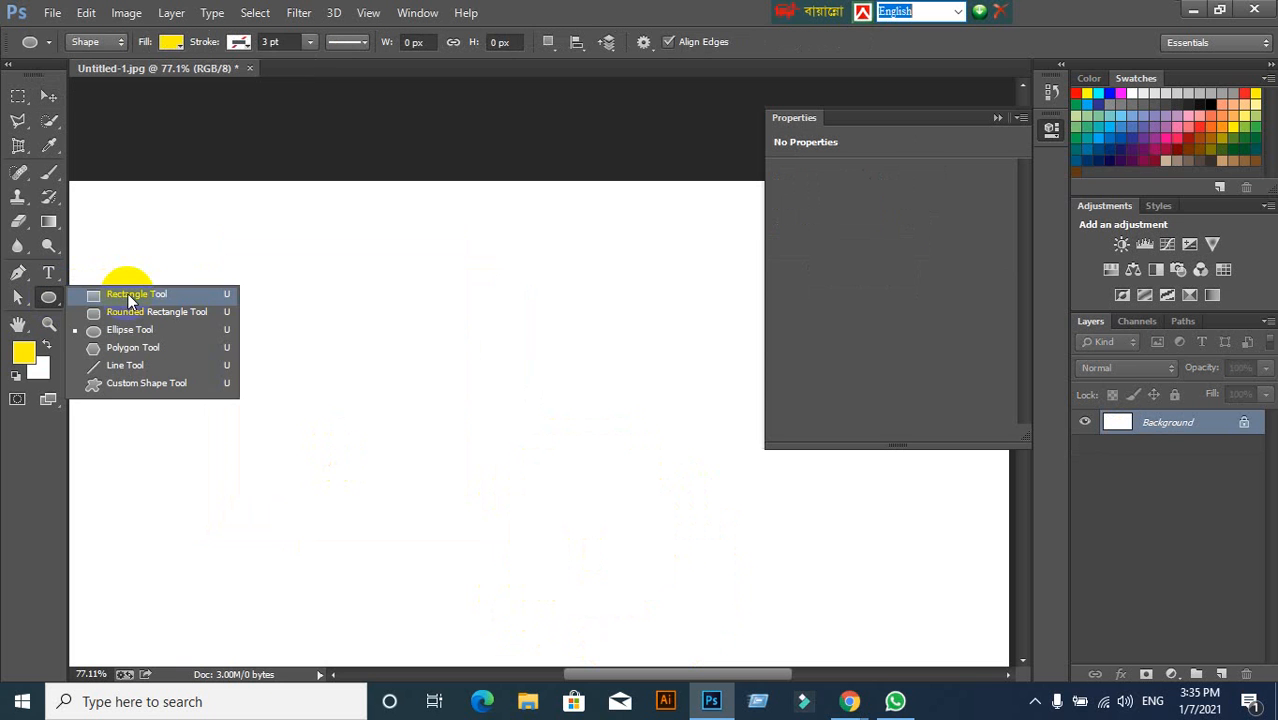
{"action": "left_click", "coordinate": [128, 294]}
{"action": "left_click_drag", "start_coordinate": [230, 250], "coordinate": [483, 504]}
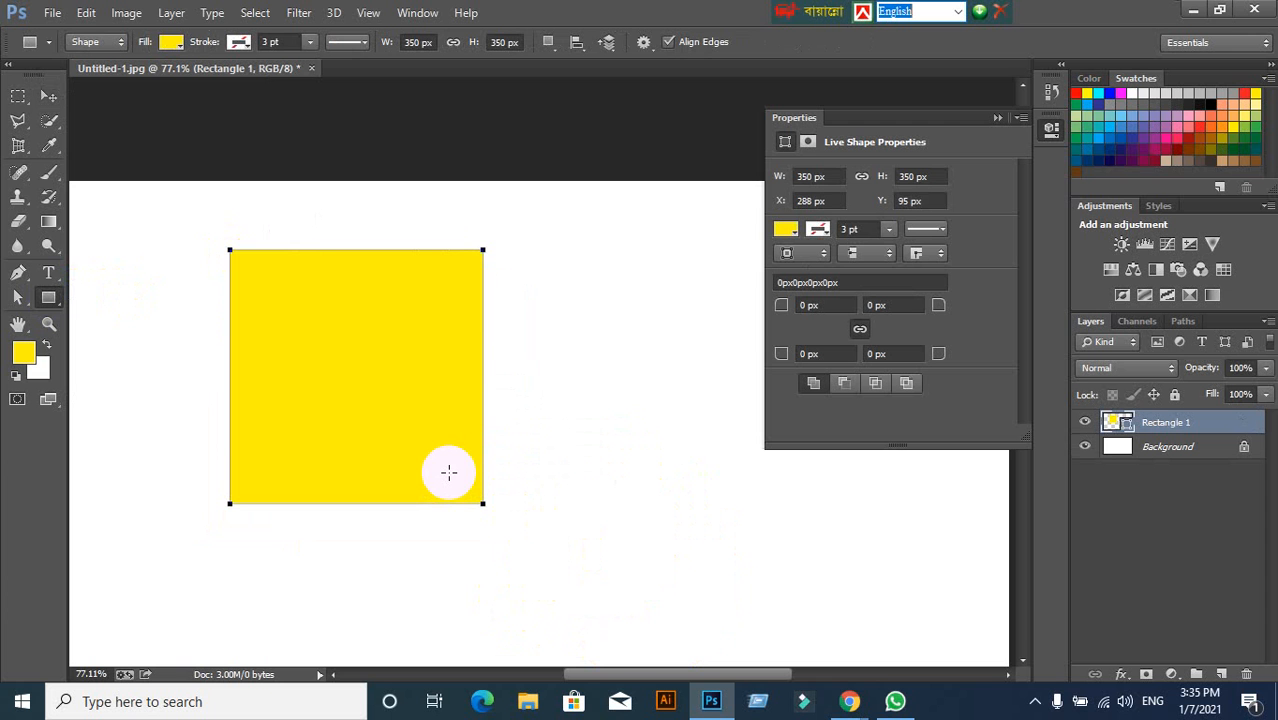
Try drawing a circle about 241 px across on its own layer over the square's lower-right corner, and undo it.
{"action": "left_click", "coordinate": [48, 297]}
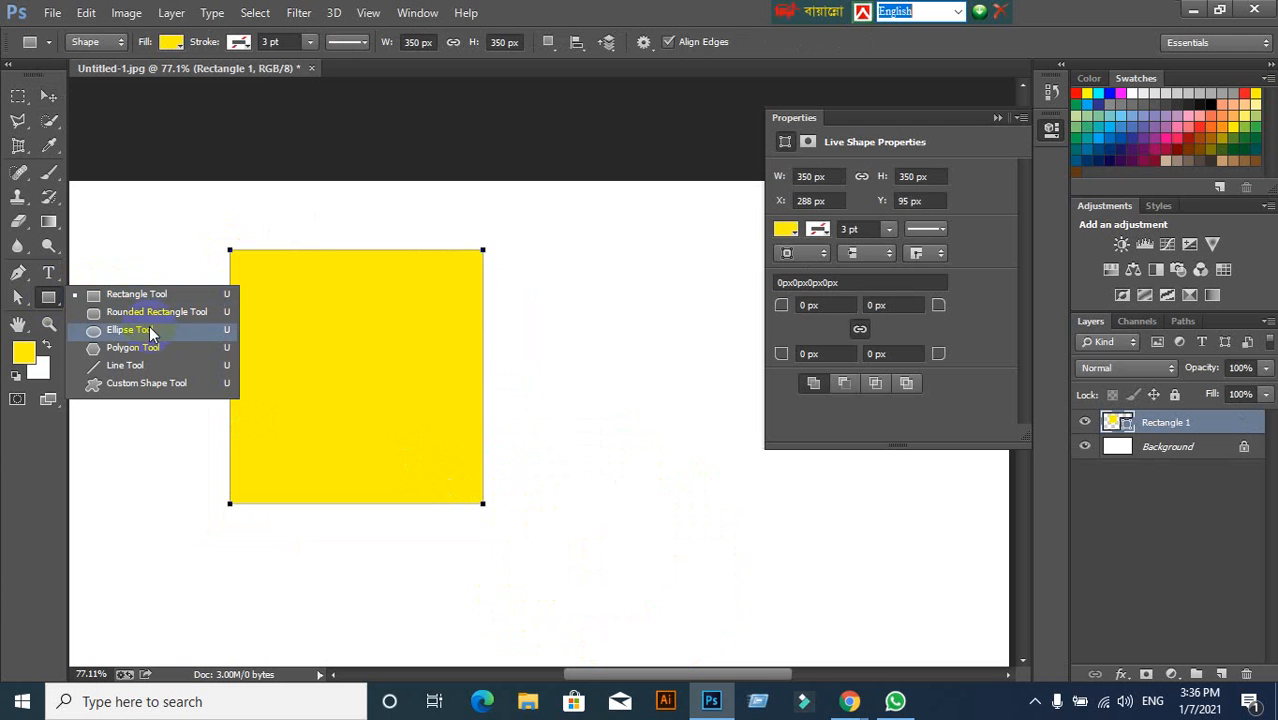
{"action": "left_click", "coordinate": [156, 332]}
{"action": "left_click_drag", "start_coordinate": [412, 564], "coordinate": [590, 390]}
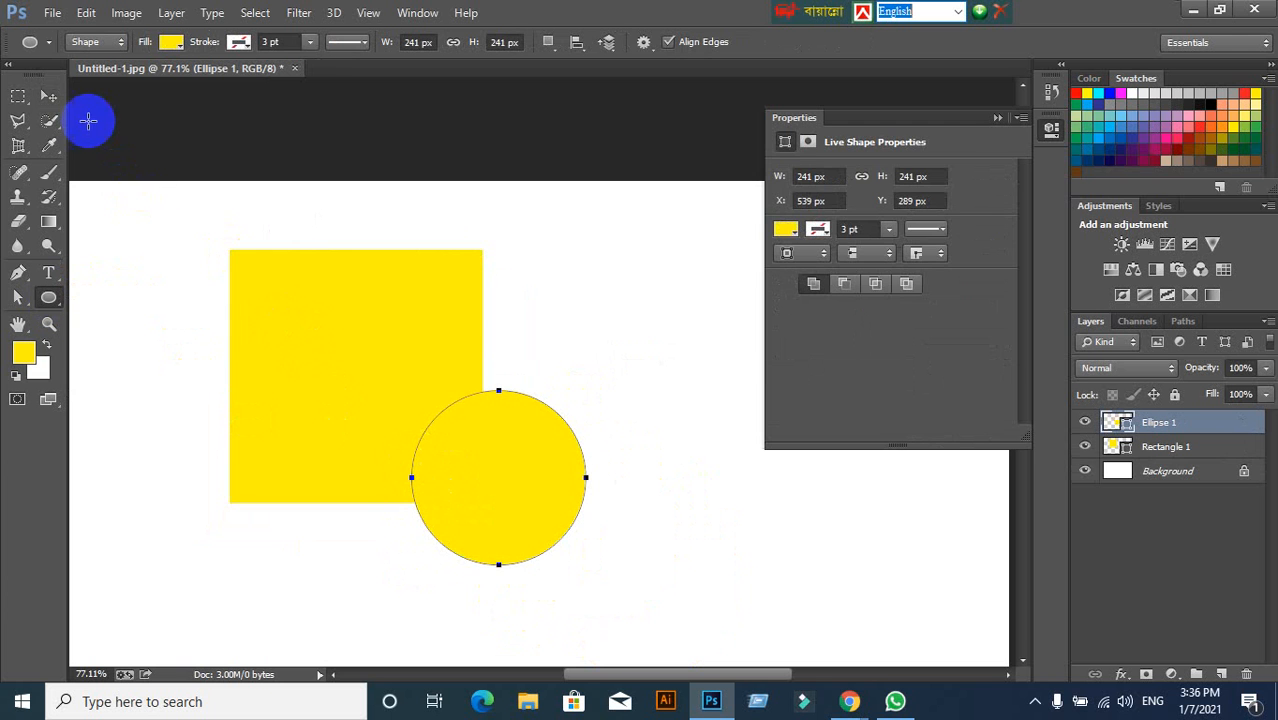
{"action": "left_click", "coordinate": [553, 43]}
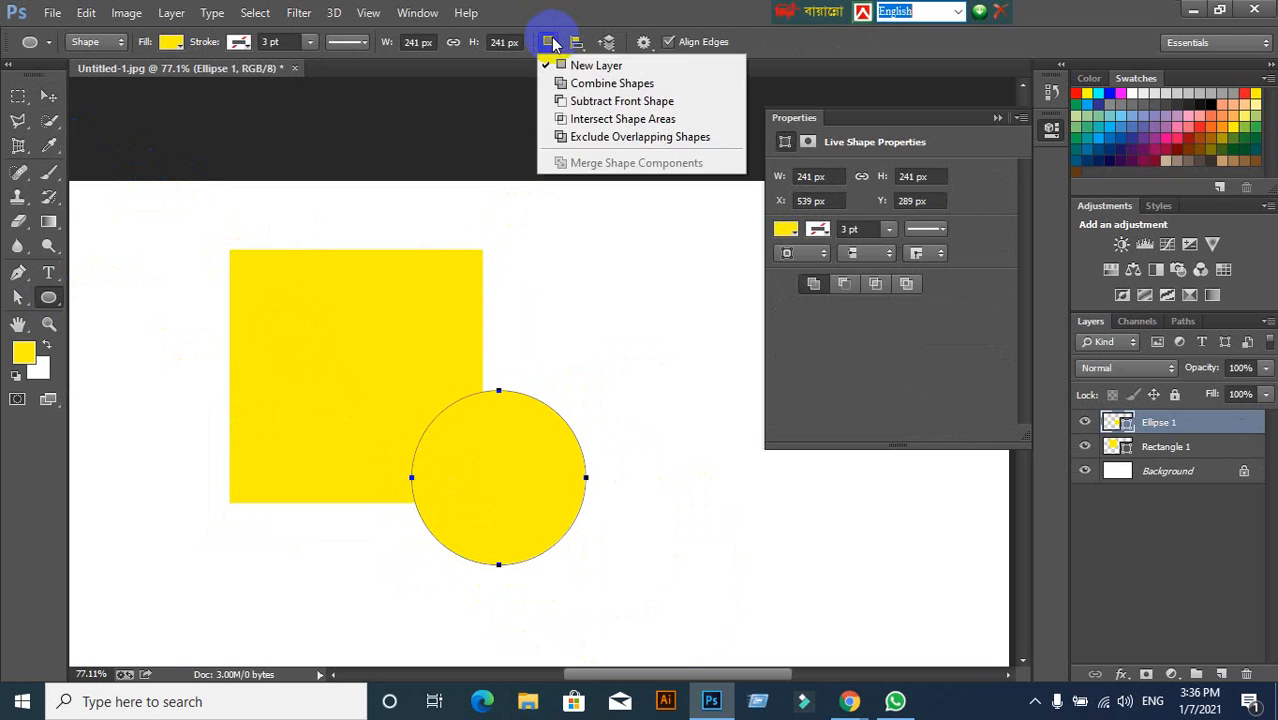
{"action": "key", "text": "ctrl+z"}
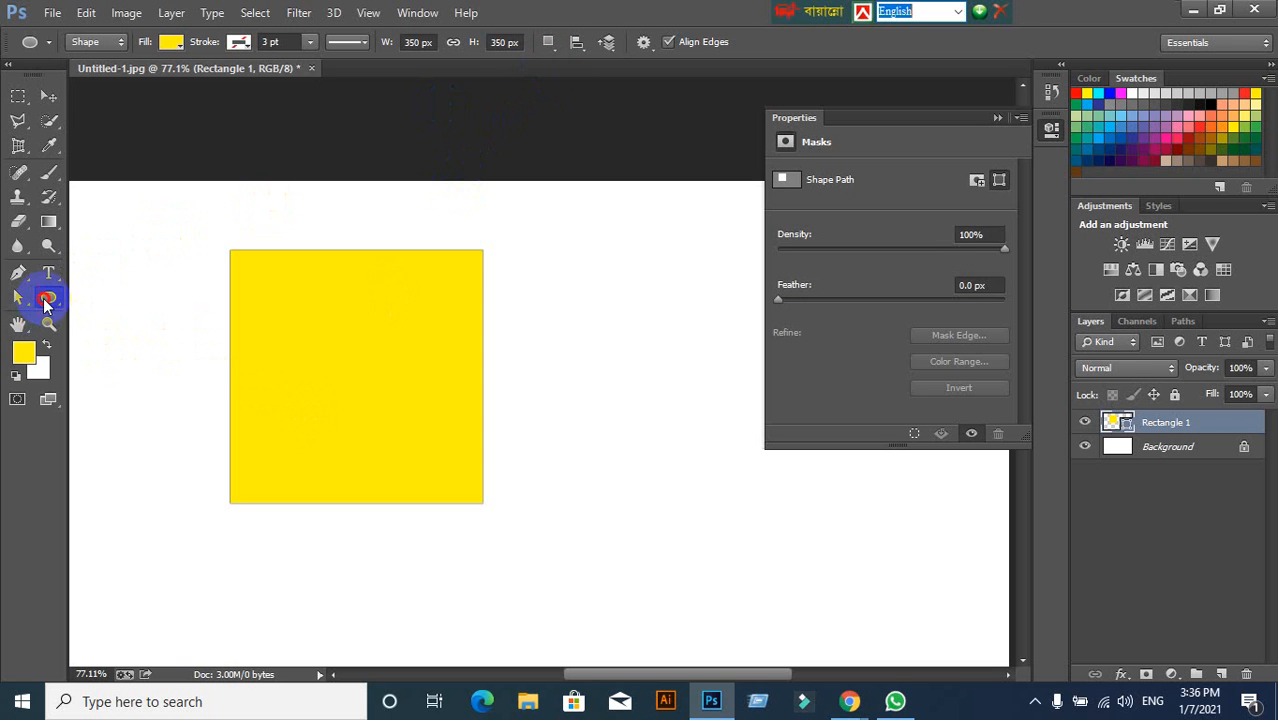
Set Combine Shapes and draw a circle about 282 px across over the square's lower-right corner on the same layer.
{"action": "left_click", "coordinate": [547, 42]}
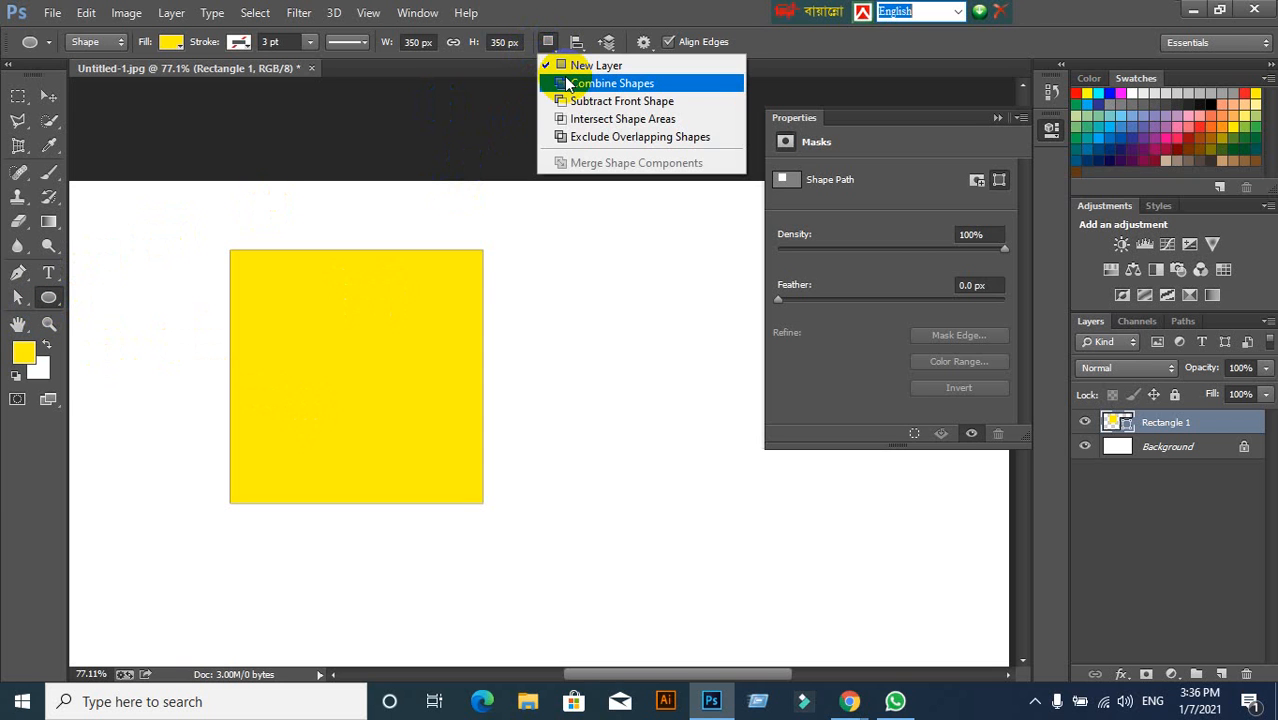
{"action": "left_click", "coordinate": [567, 84]}
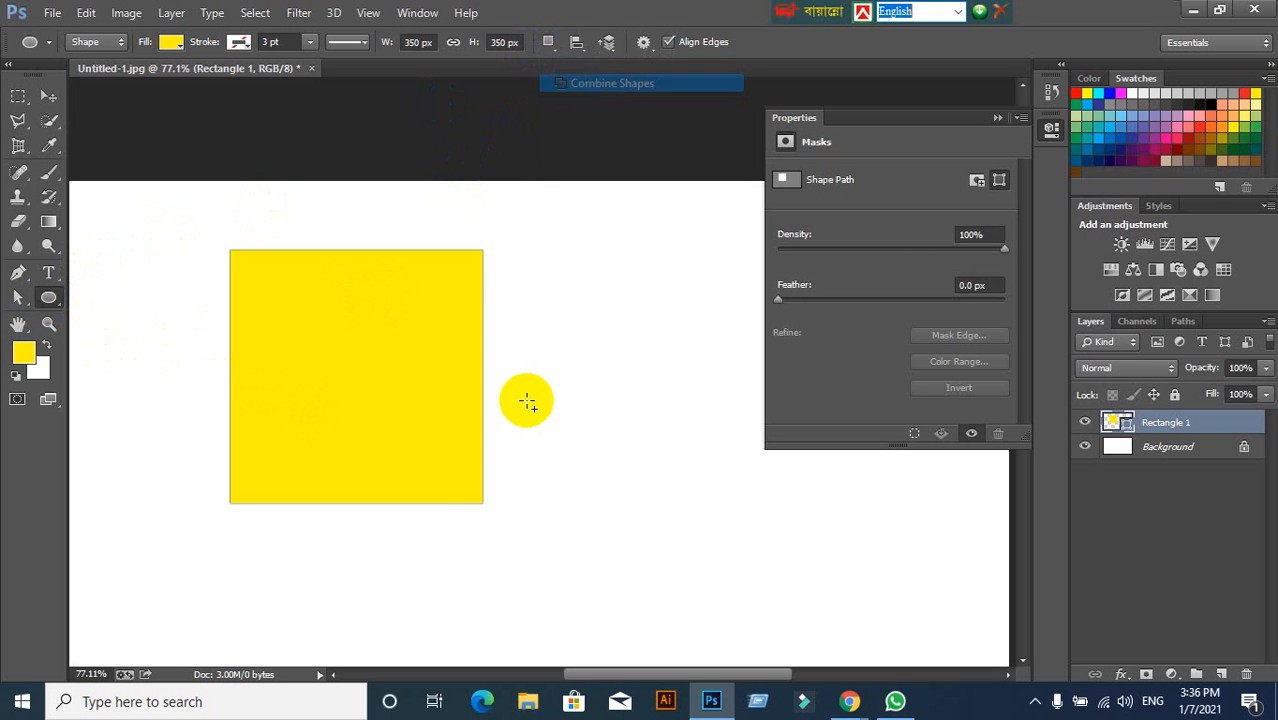
{"action": "left_click_drag", "start_coordinate": [388, 580], "coordinate": [592, 376]}
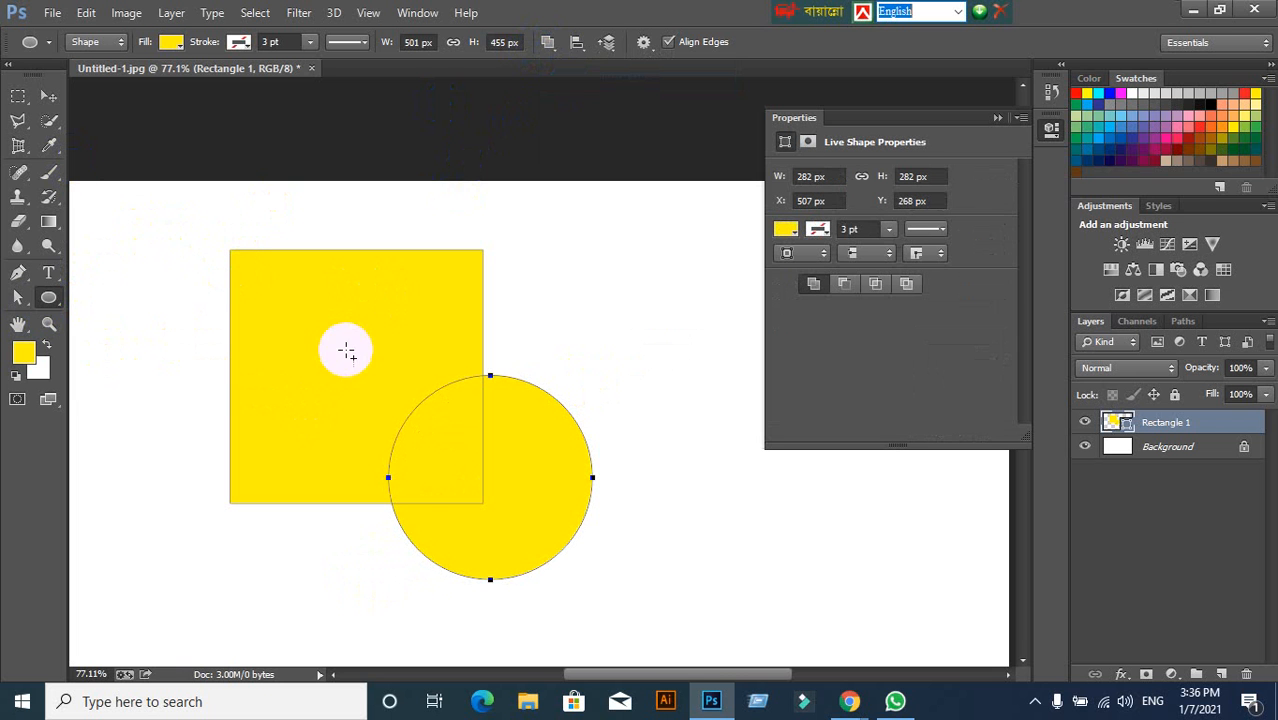
Merge the square and circle with Merge Shape Components, accepting the conversion to a regular path.
{"action": "left_click", "coordinate": [549, 42]}
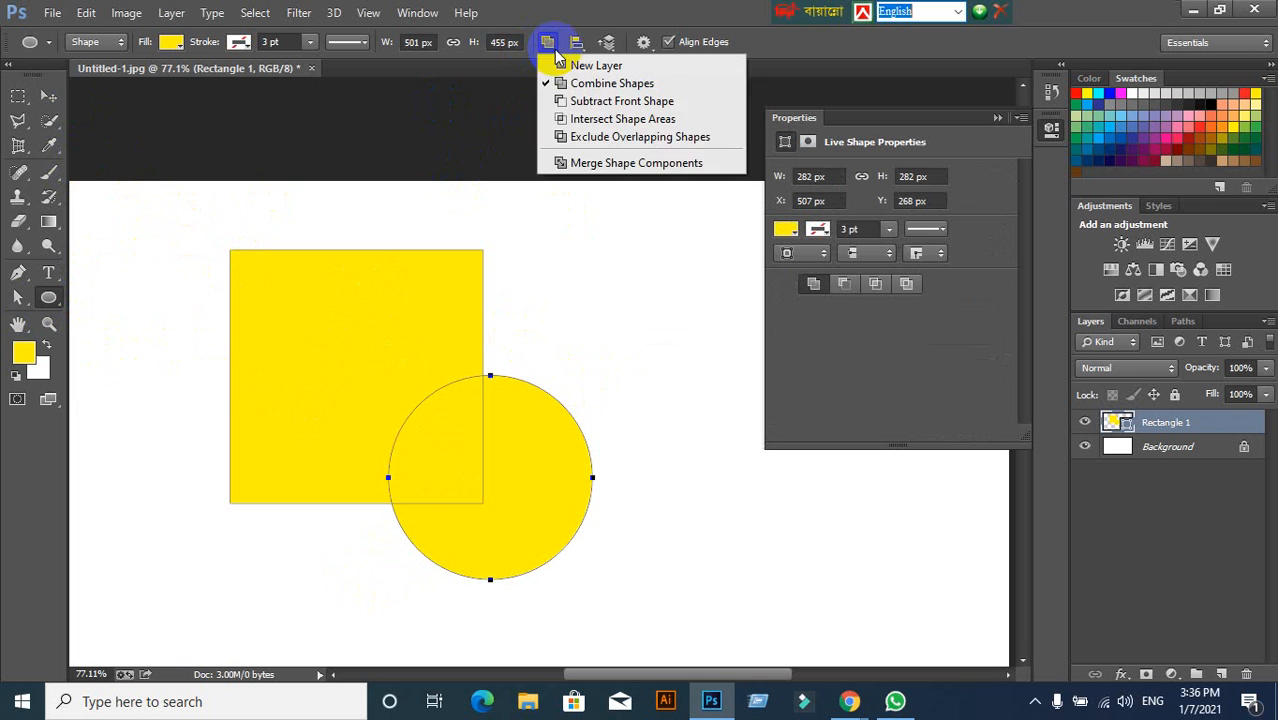
{"action": "left_click", "coordinate": [621, 163]}
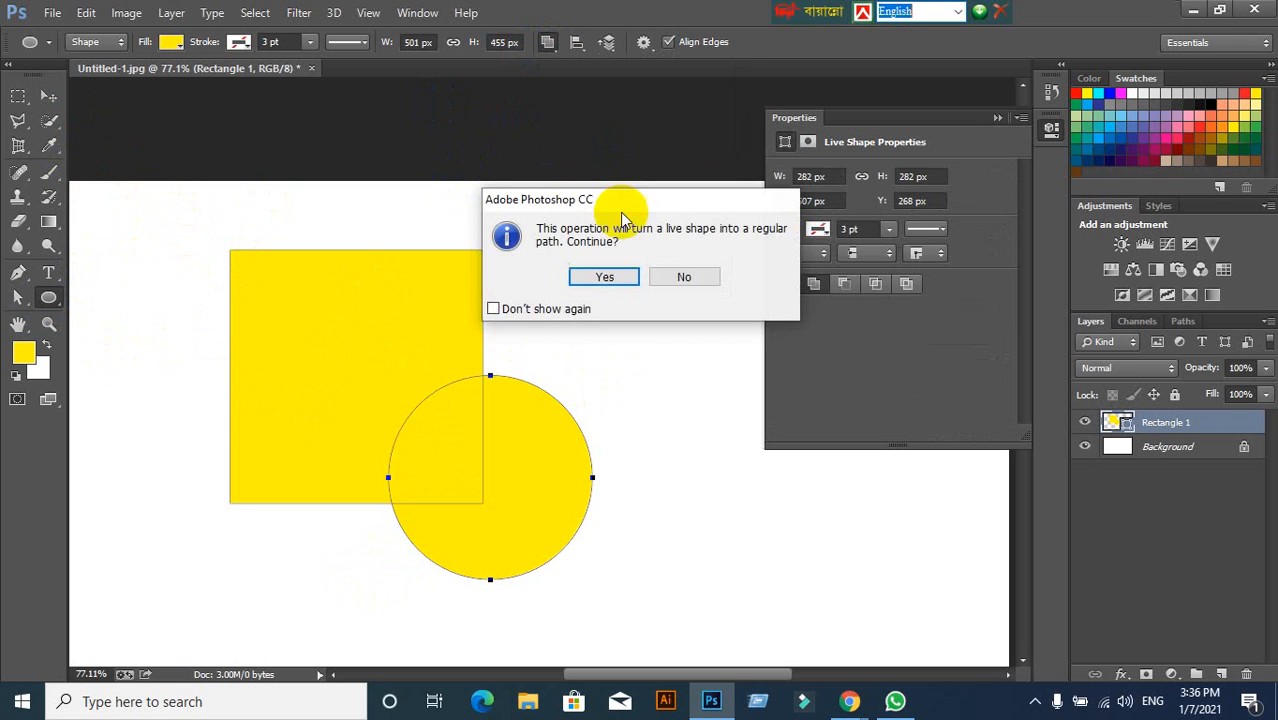
{"action": "left_click", "coordinate": [604, 276]}
Move the merged shape right and slightly up with Free Transform, and delete it.
{"action": "left_click", "coordinate": [49, 97]}
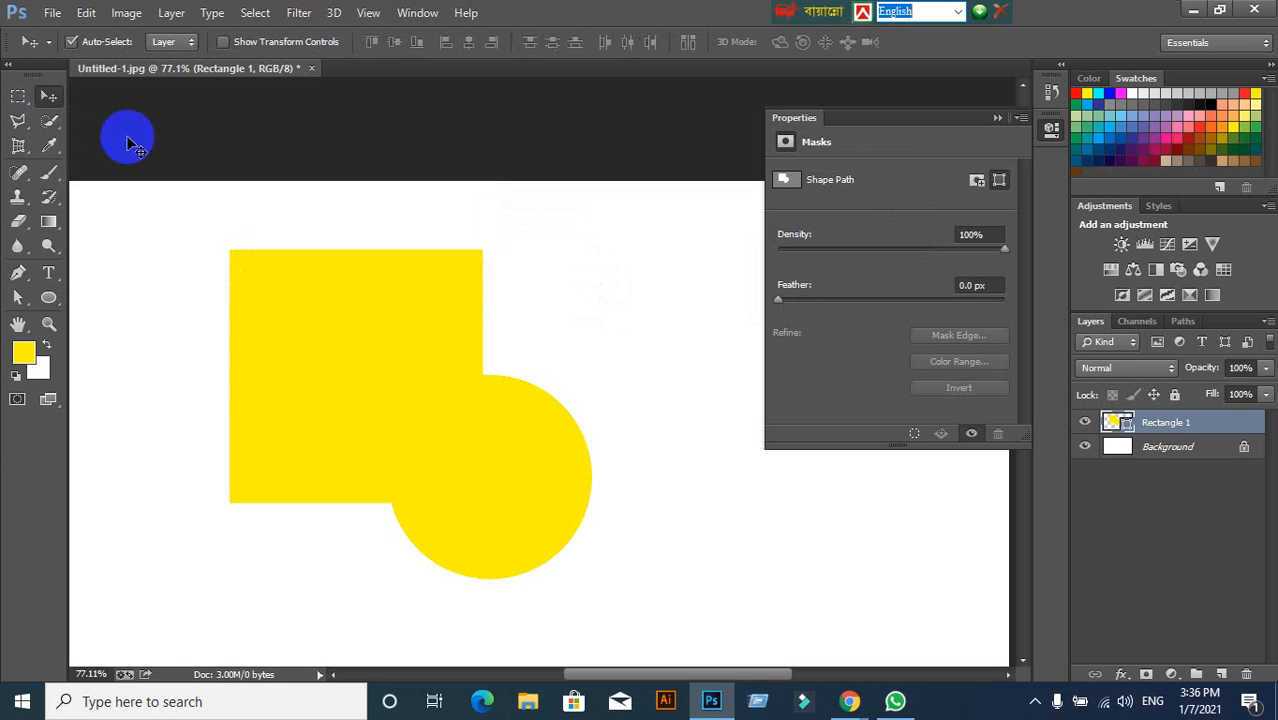
{"action": "key", "text": "ctrl+t"}
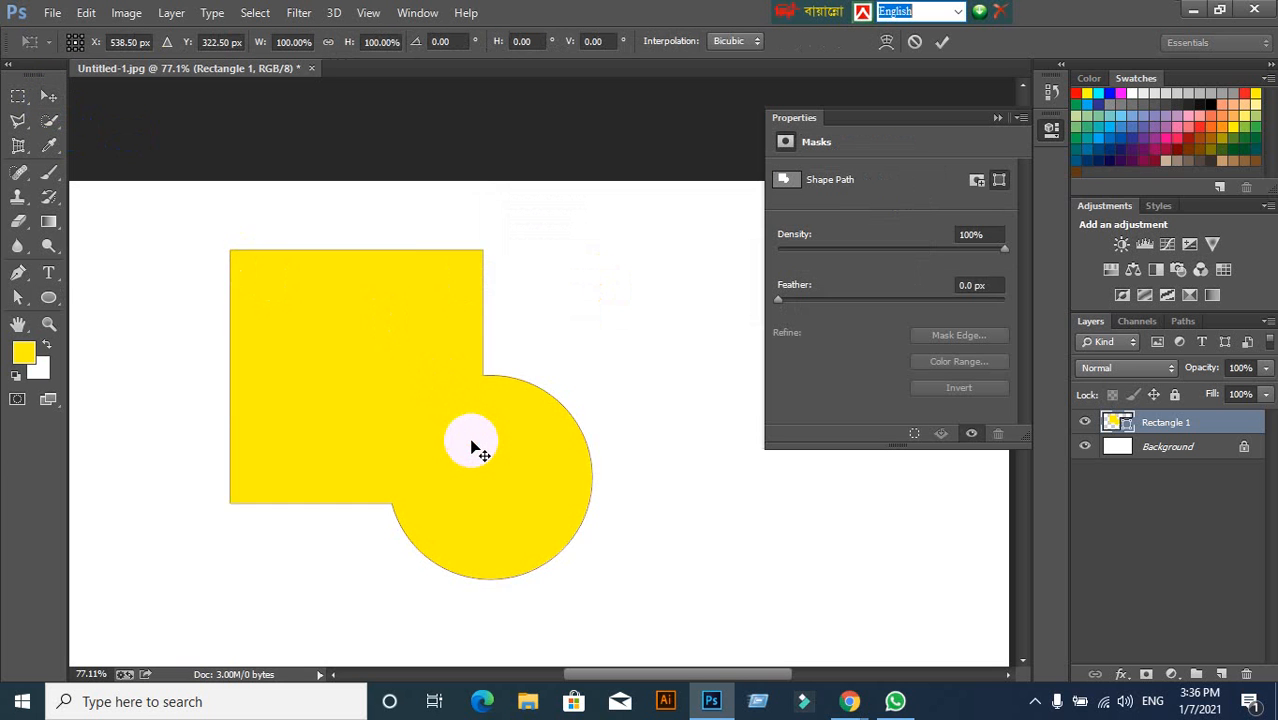
{"action": "left_click_drag", "start_coordinate": [476, 448], "coordinate": [512, 435]}
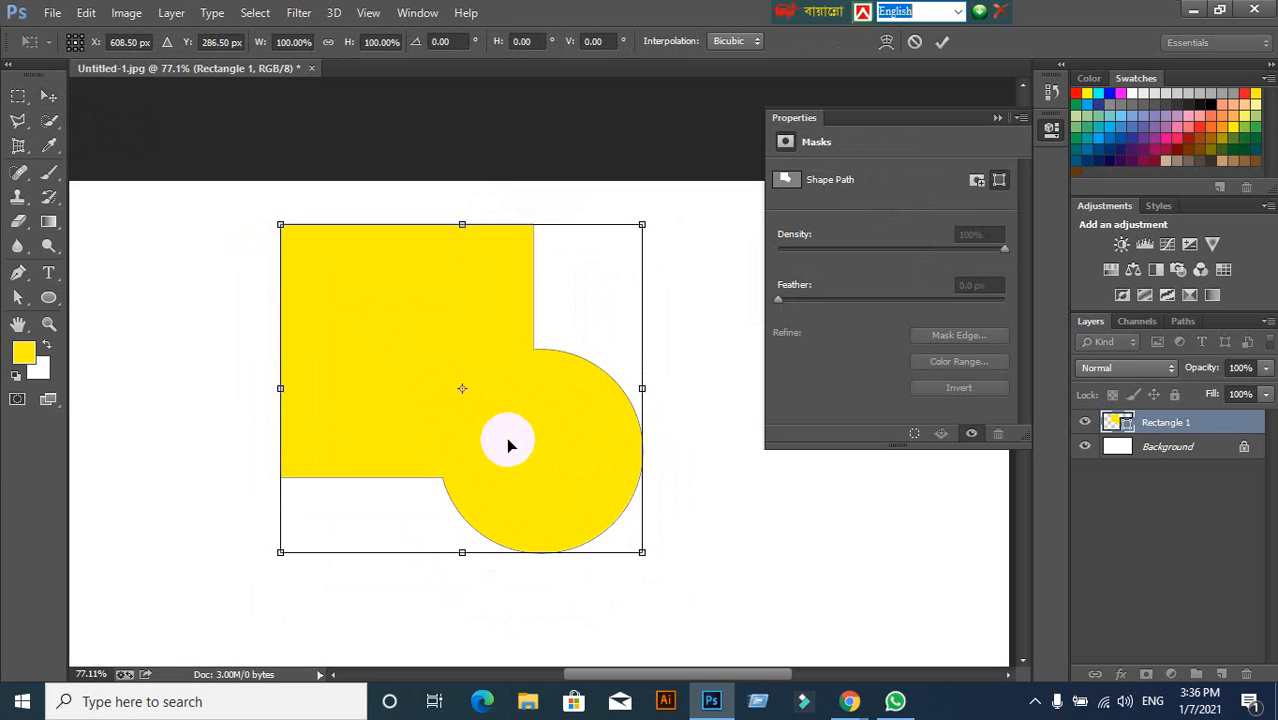
{"action": "left_click", "coordinate": [941, 45]}
{"action": "key", "text": "Delete"}
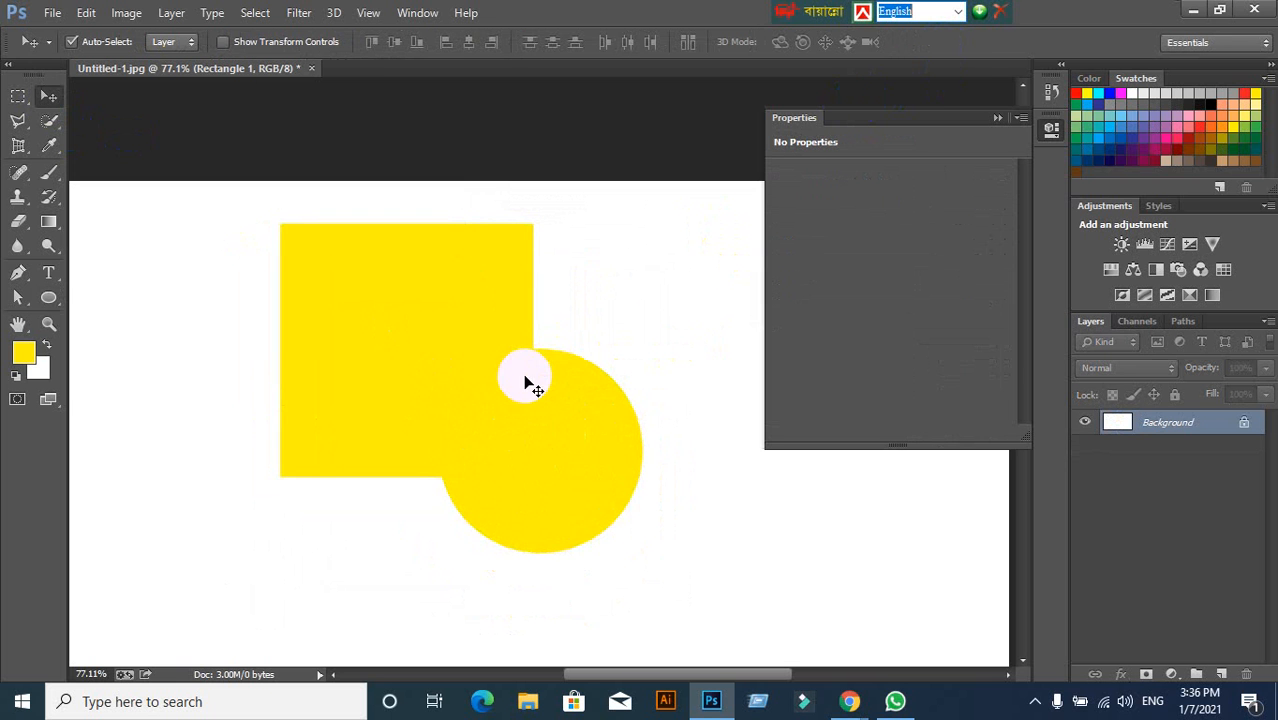
Draw a yellow square about 285 px wide on a new shape layer in the canvas's upper area.
{"action": "left_click", "coordinate": [49, 297]}
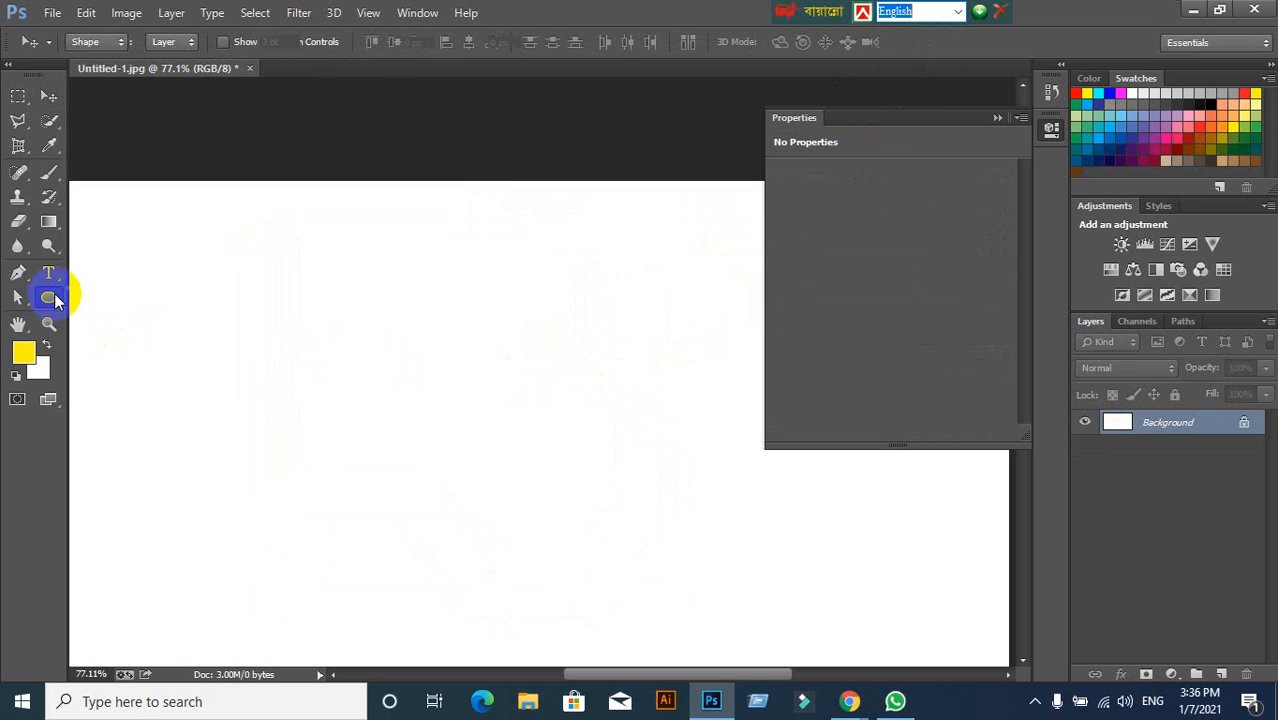
{"action": "left_click", "coordinate": [100, 294]}
{"action": "left_click_drag", "start_coordinate": [228, 258], "coordinate": [468, 460]}
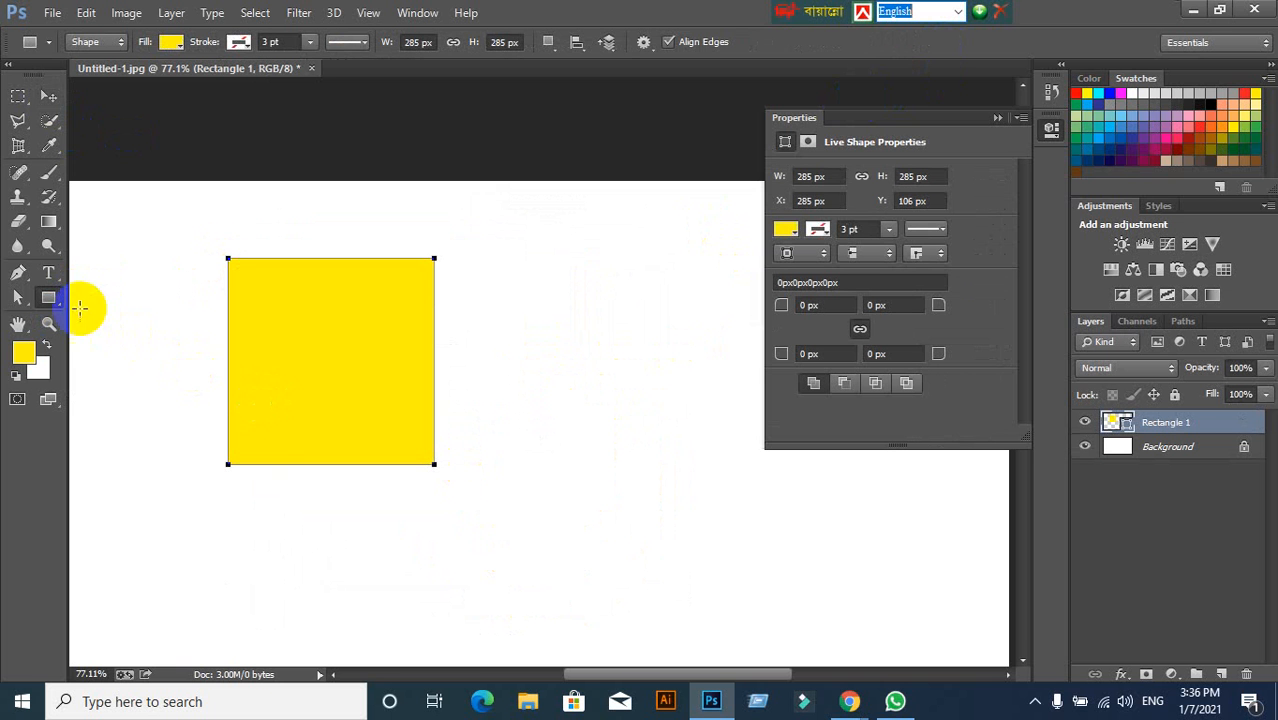
Move the yellow square about 31 px right and 12 px down on the canvas.
{"action": "left_click", "coordinate": [50, 300]}
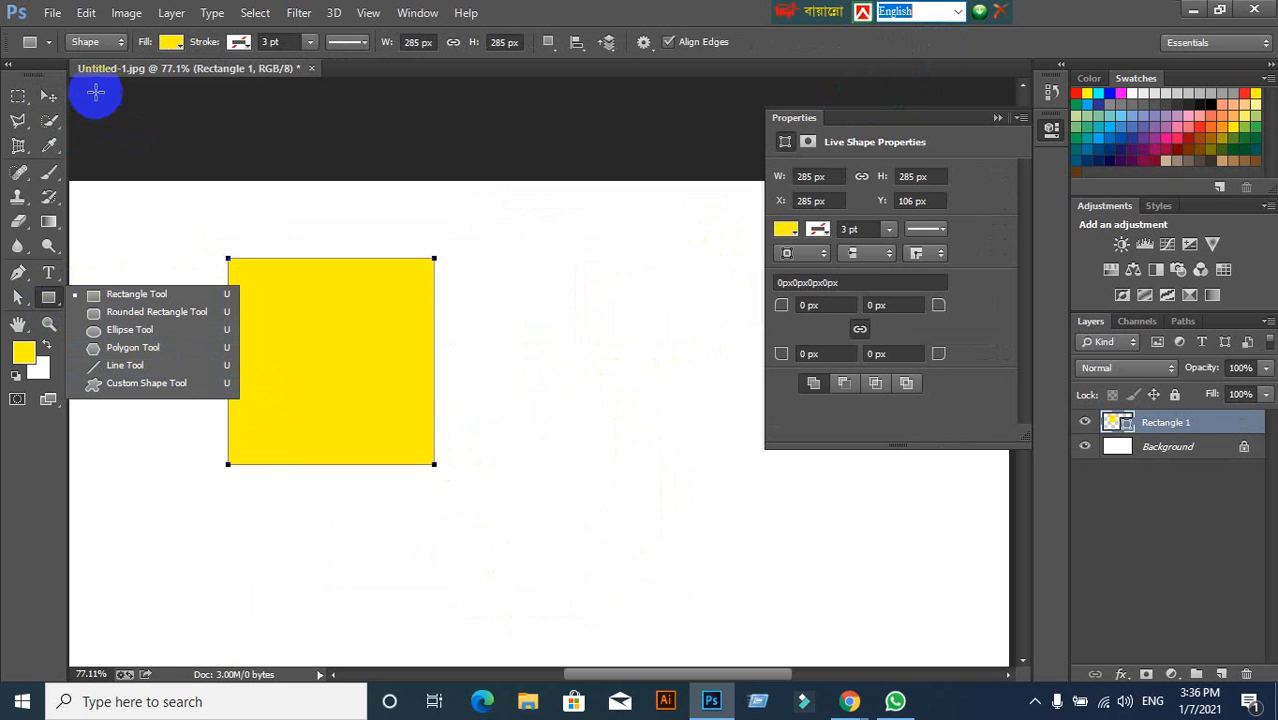
{"action": "left_click", "coordinate": [49, 96]}
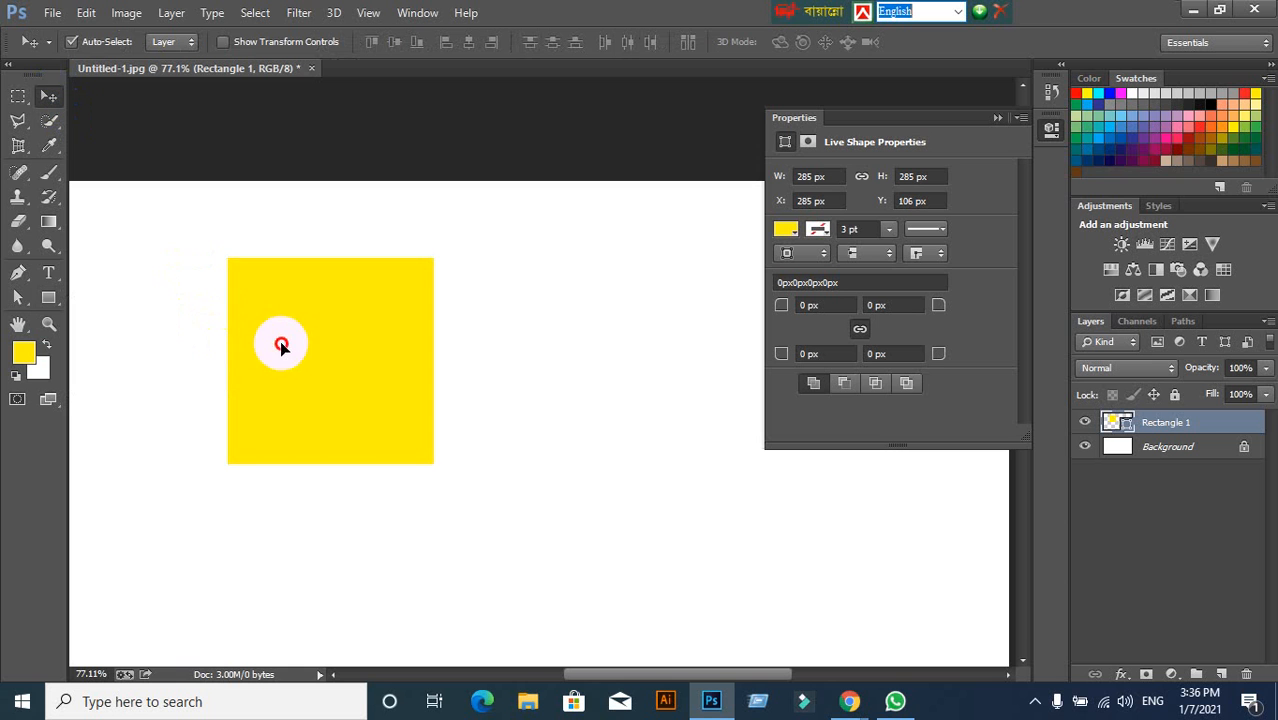
{"action": "left_click_drag", "start_coordinate": [281, 345], "coordinate": [303, 354]}
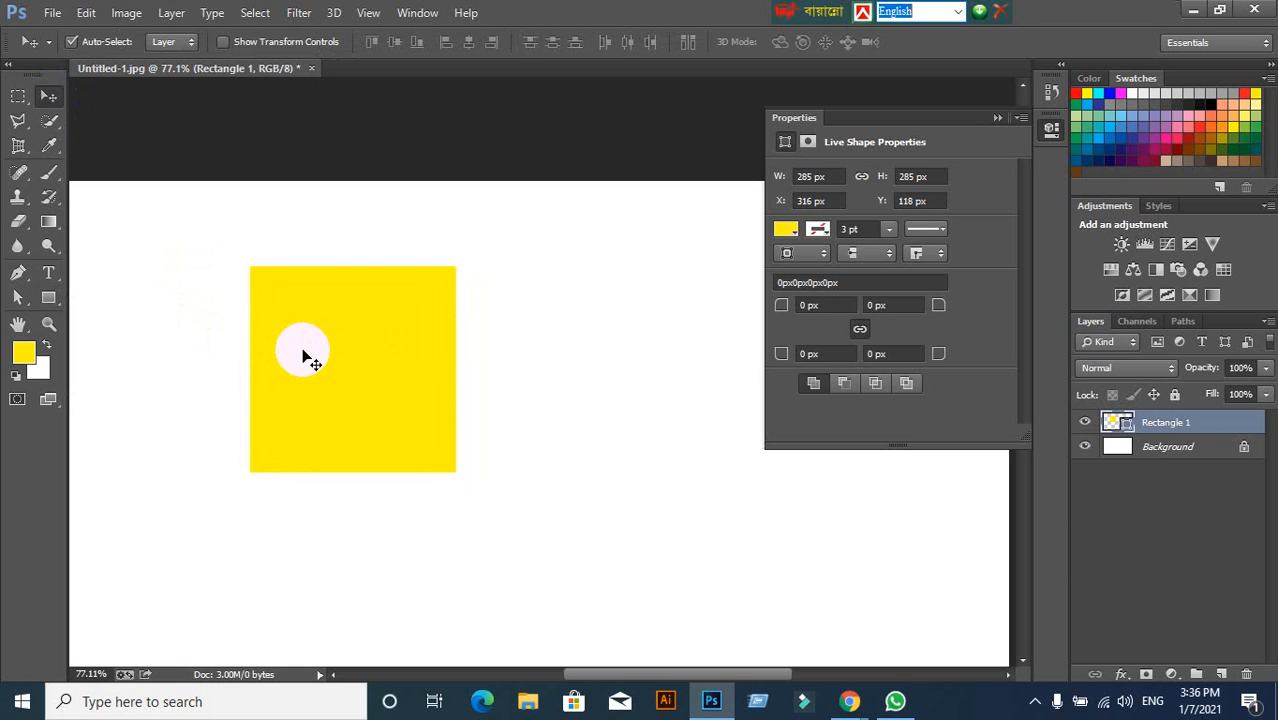
Set Exclude Overlapping Shapes and draw a square about 273 px wide over the first square's lower-right area on the same layer.
{"action": "left_click", "coordinate": [58, 298]}
{"action": "left_click", "coordinate": [100, 295]}
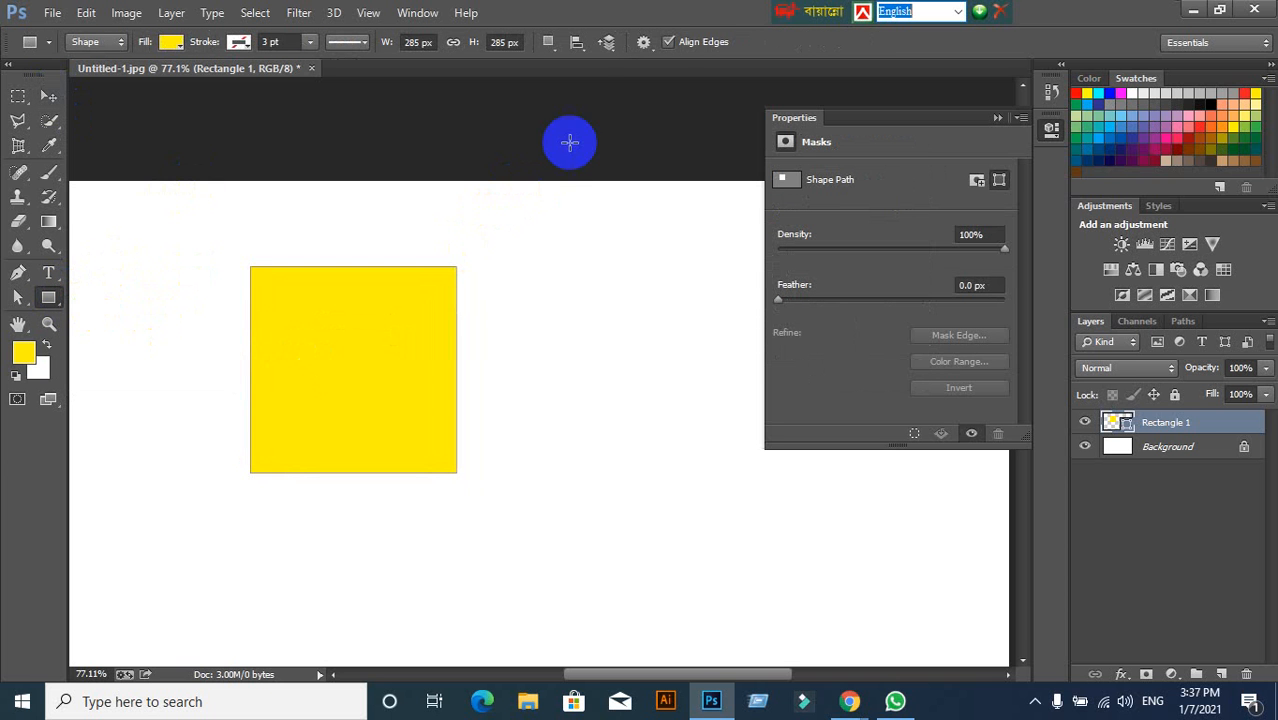
{"action": "left_click", "coordinate": [552, 43]}
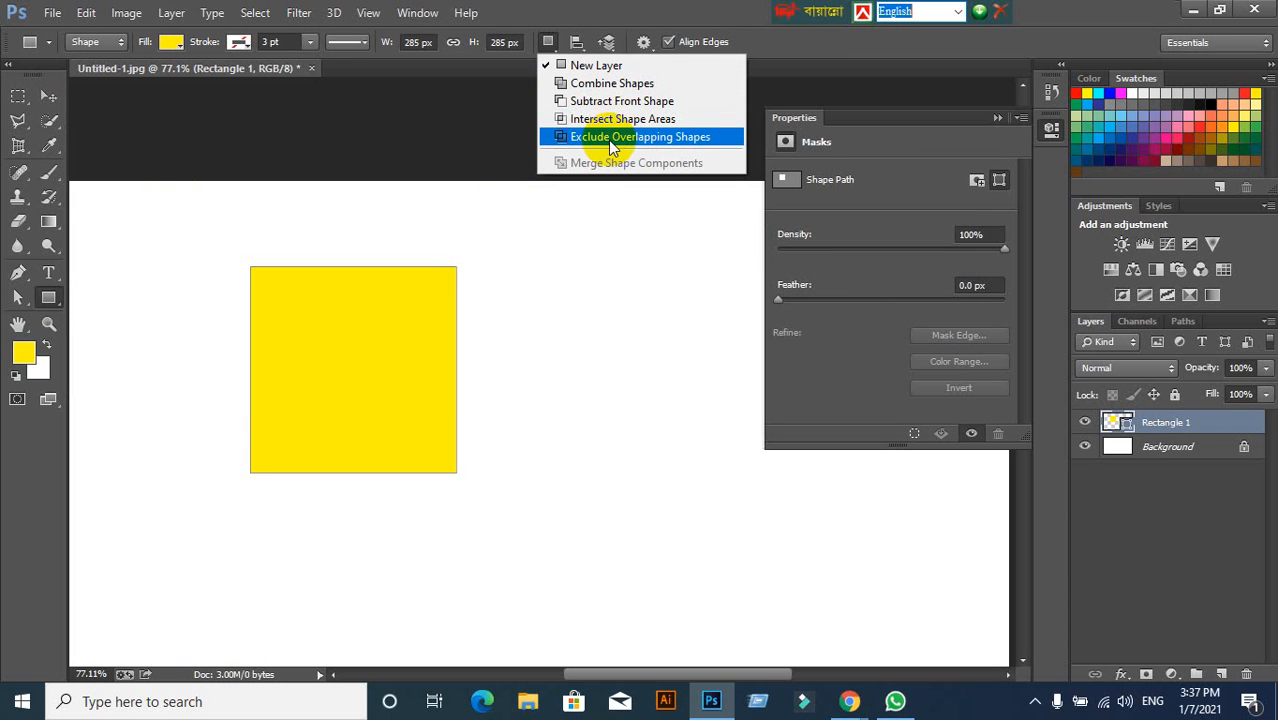
{"action": "left_click", "coordinate": [557, 148]}
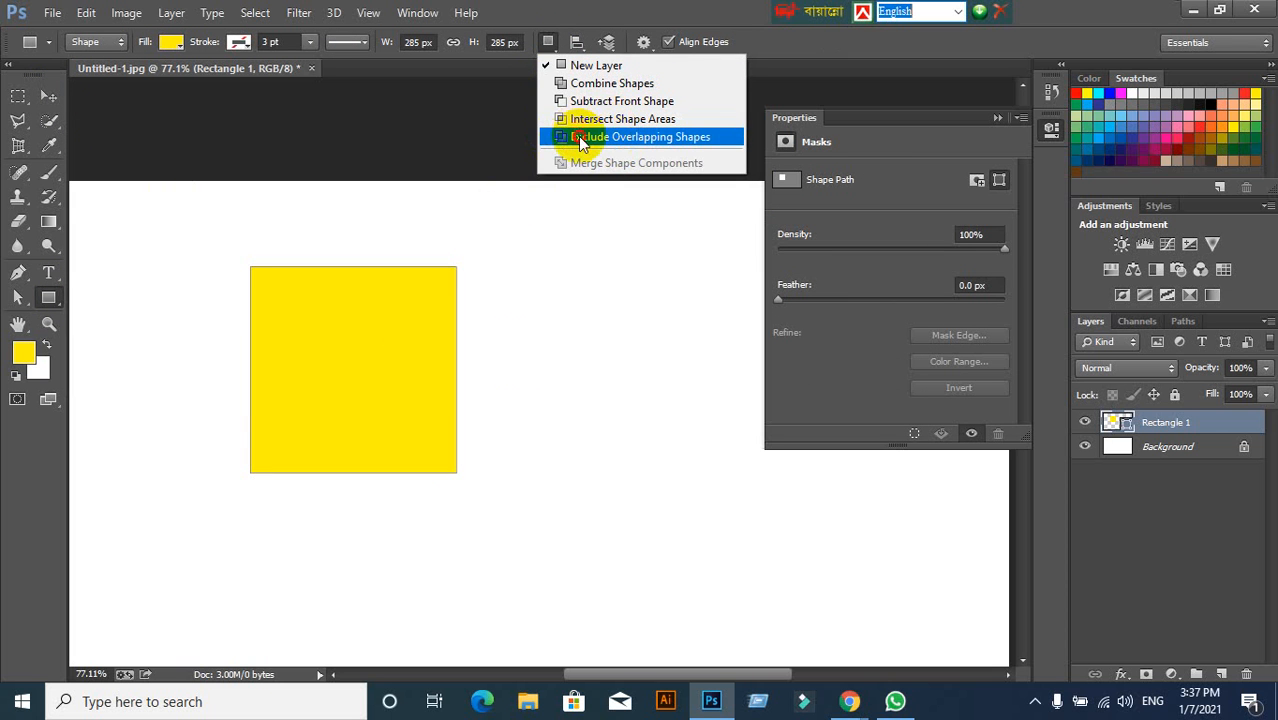
{"action": "left_click", "coordinate": [583, 139]}
{"action": "left_click_drag", "start_coordinate": [391, 549], "coordinate": [589, 351]}
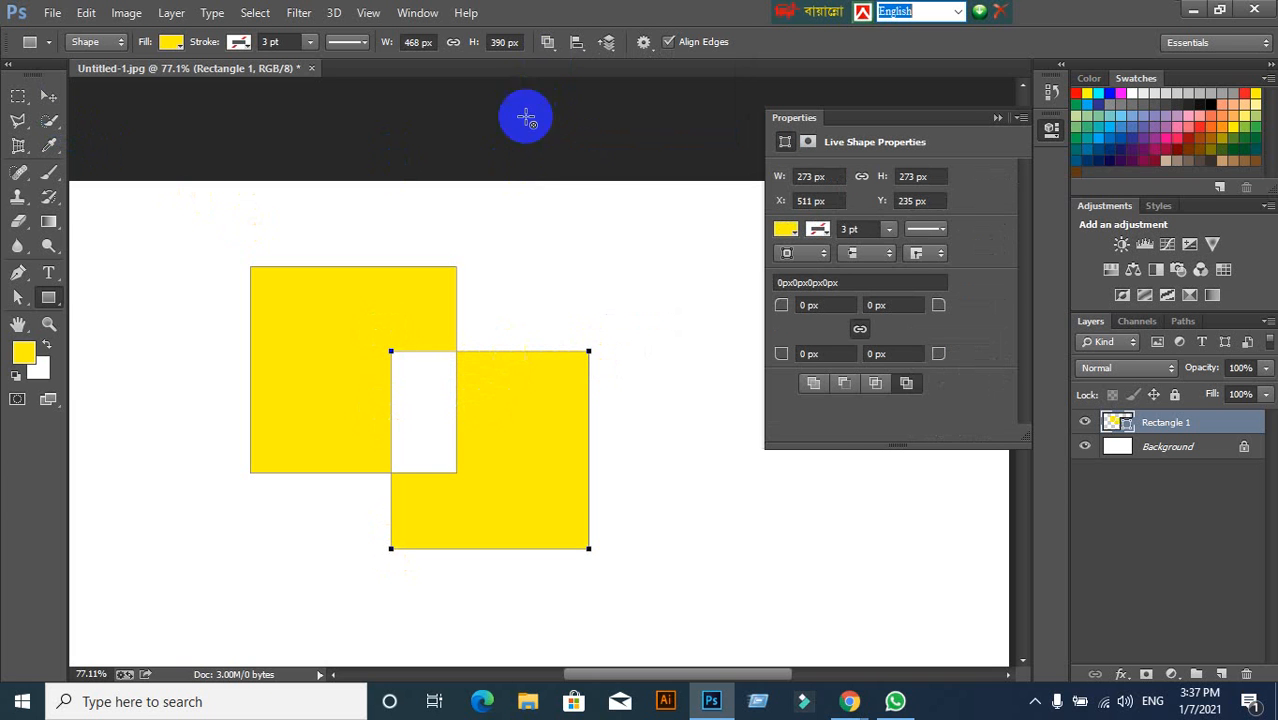
Merge the two overlapping squares with Merge Shape Components, and move the merged shape slightly right and down.
{"action": "left_click", "coordinate": [548, 44]}
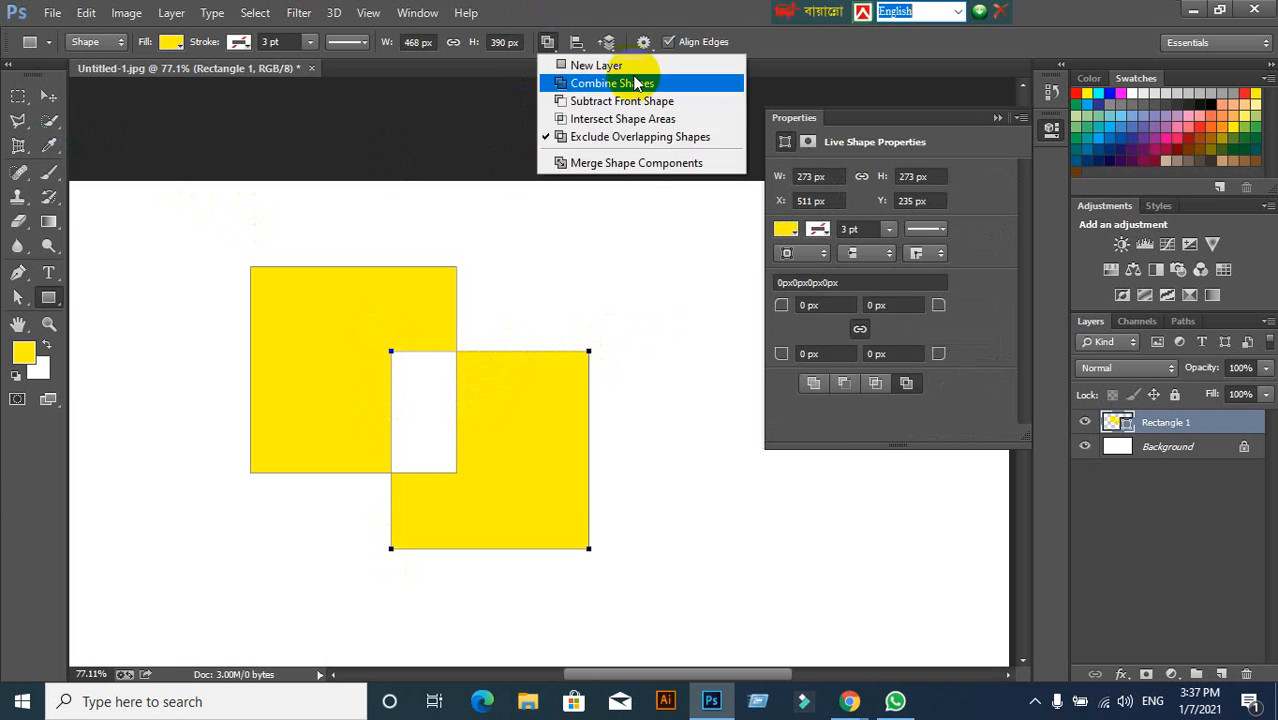
{"action": "left_click", "coordinate": [636, 163]}
{"action": "left_click", "coordinate": [619, 272]}
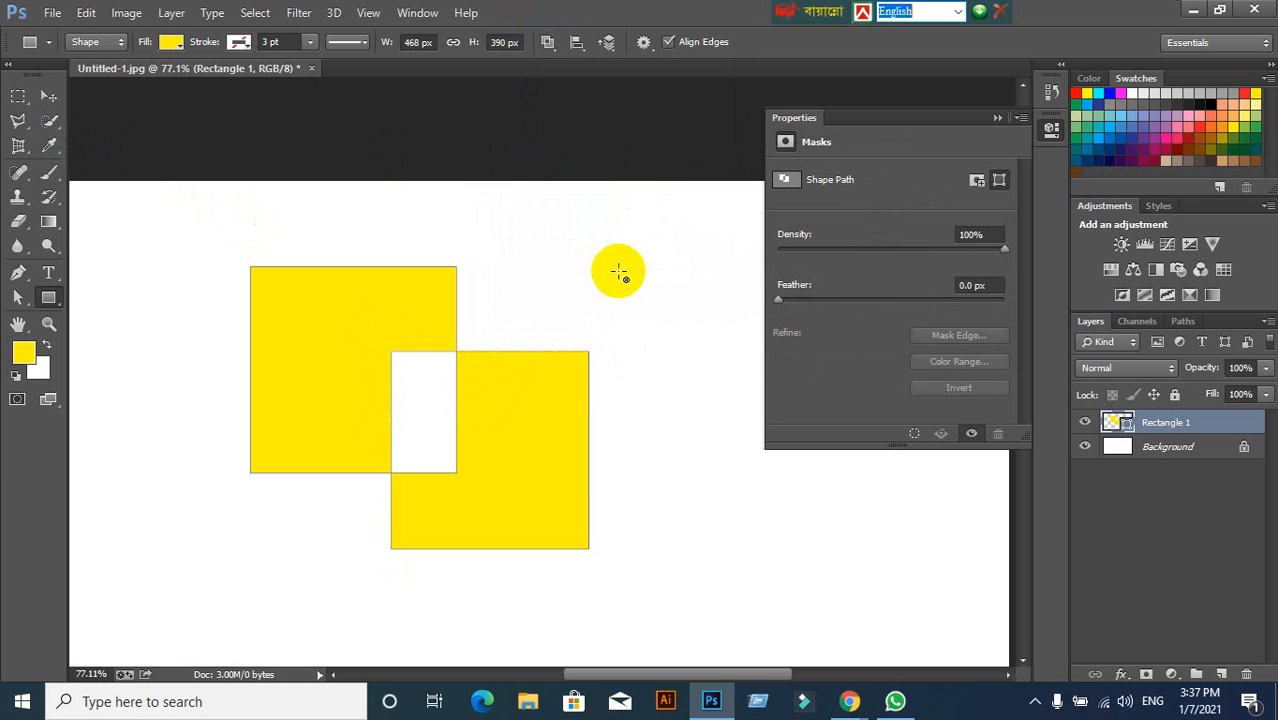
{"action": "left_click", "coordinate": [48, 96]}
{"action": "left_click_drag", "start_coordinate": [368, 435], "coordinate": [396, 453]}
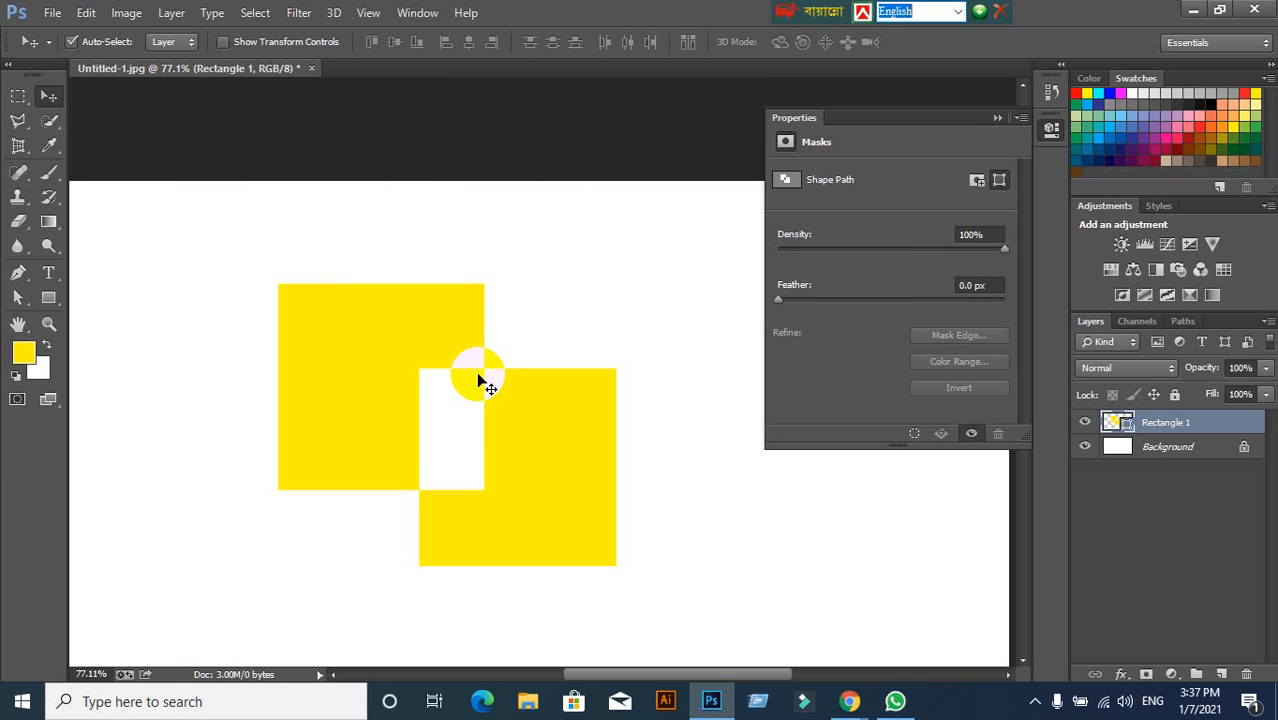
Undo the move, the merge and the second square, keeping only the first yellow square.
{"action": "key", "text": "ctrl+alt+z"}
{"action": "key", "text": "ctrl+alt+z"}
{"action": "key", "text": "ctrl+alt+z"}
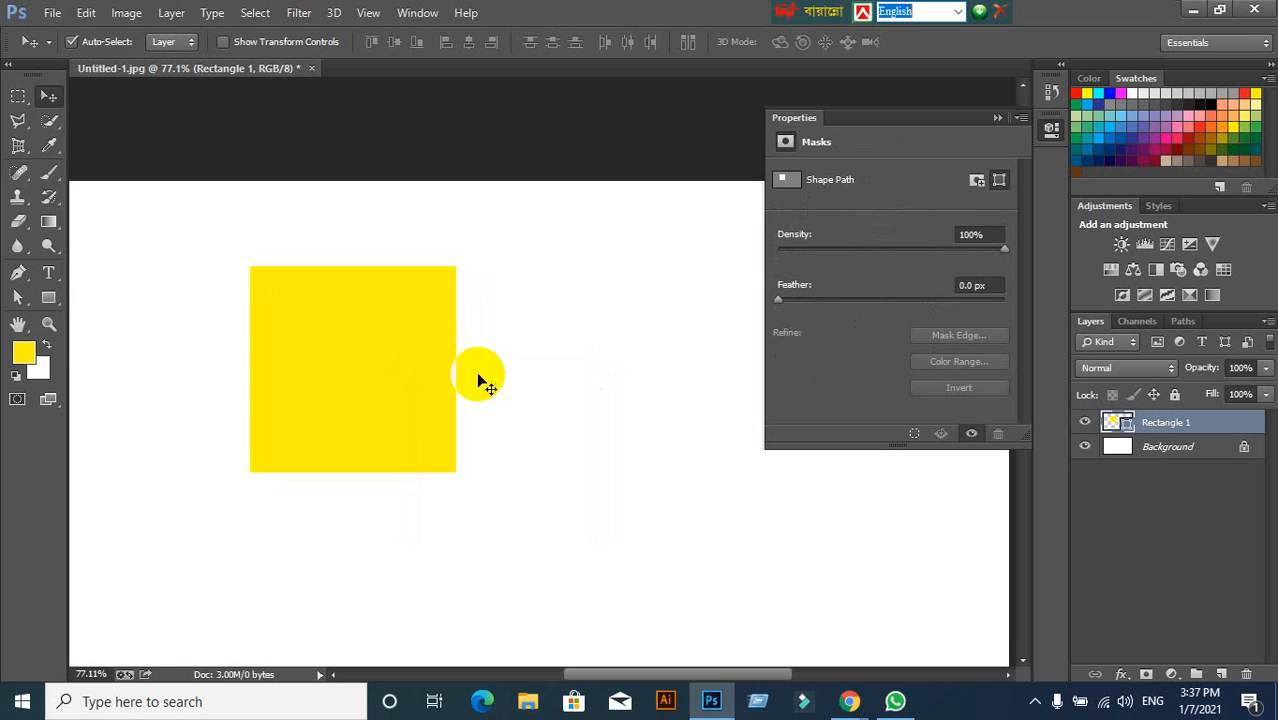
Set Exclude Overlapping Shapes and draw a rectangle about 181 by 231 px over the square's lower-right corner on the same layer.
{"action": "left_click", "coordinate": [47, 298]}
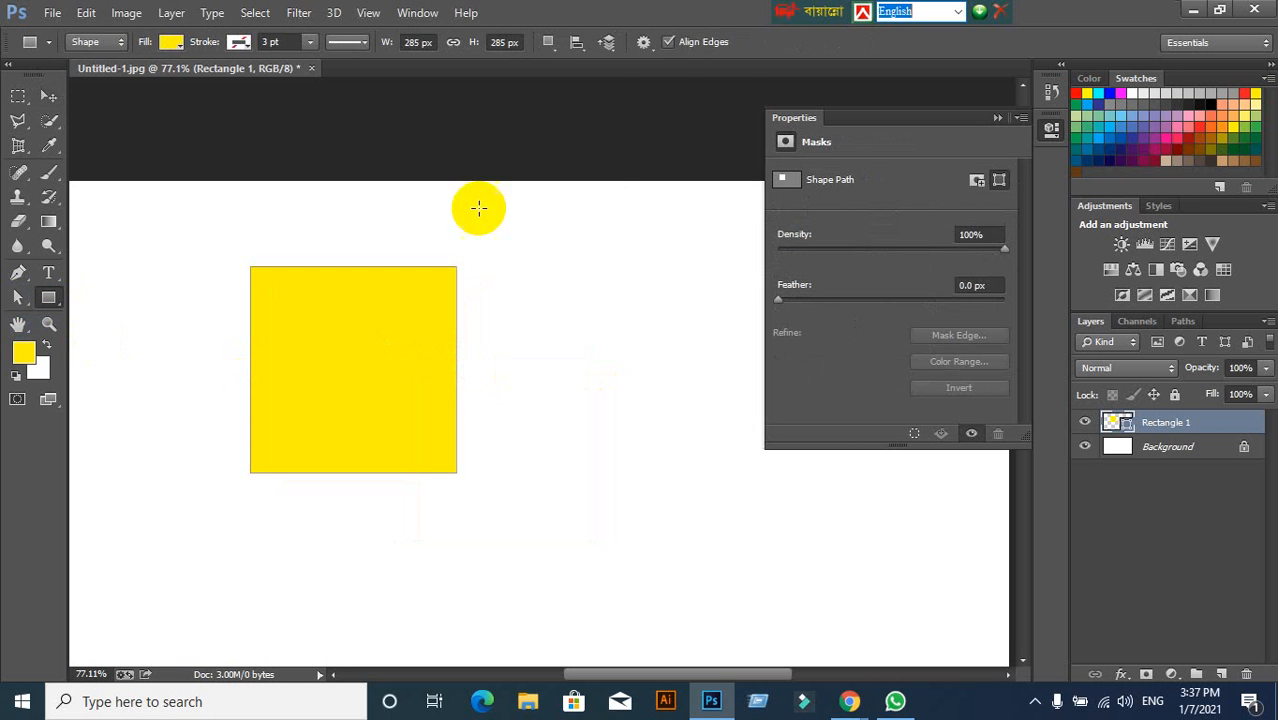
{"action": "left_click", "coordinate": [549, 44]}
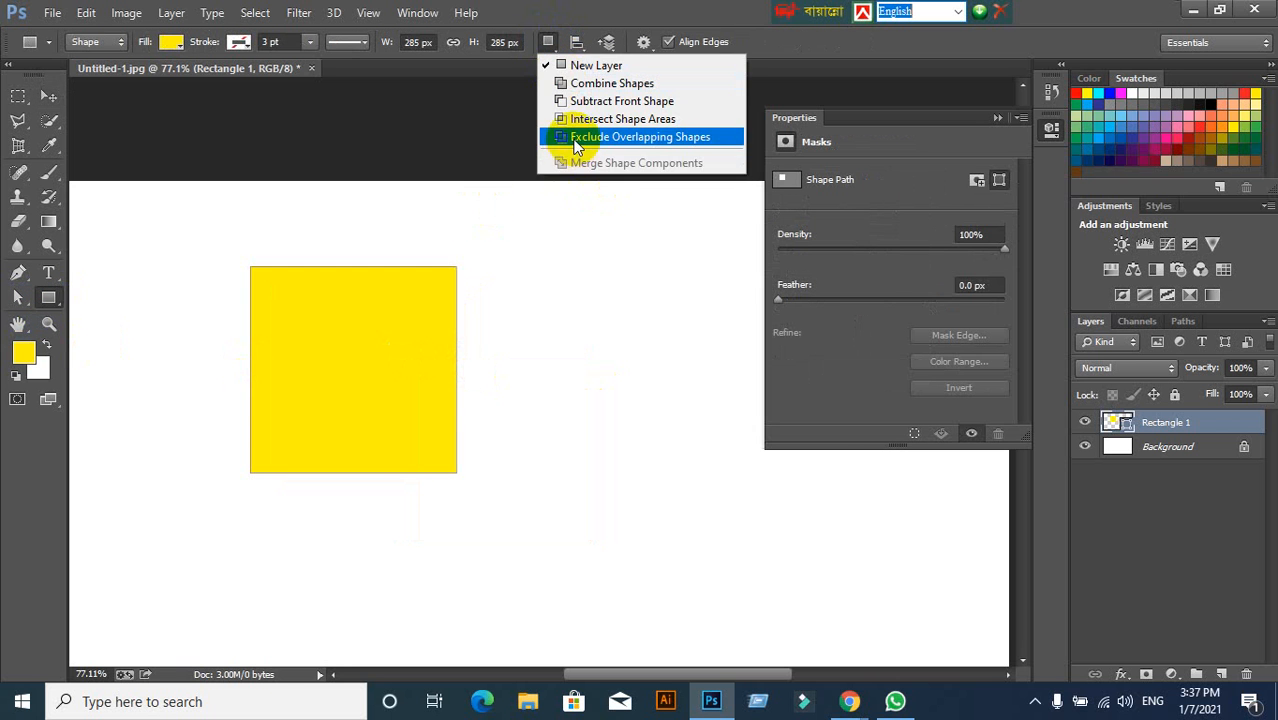
{"action": "left_click", "coordinate": [571, 136]}
{"action": "left_click_drag", "start_coordinate": [383, 558], "coordinate": [514, 392]}
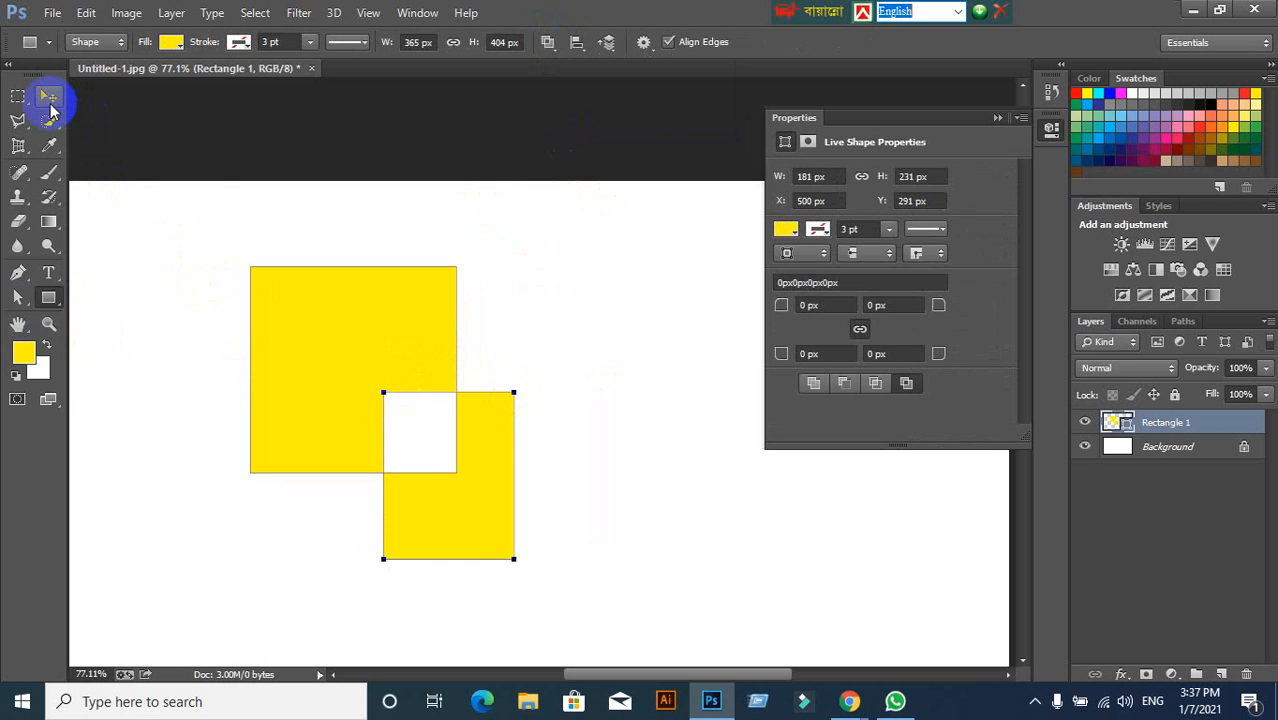
Move the smaller rectangle clear of the square with Free Transform, and shift the whole shape layer slightly up.
{"action": "left_click", "coordinate": [49, 100]}
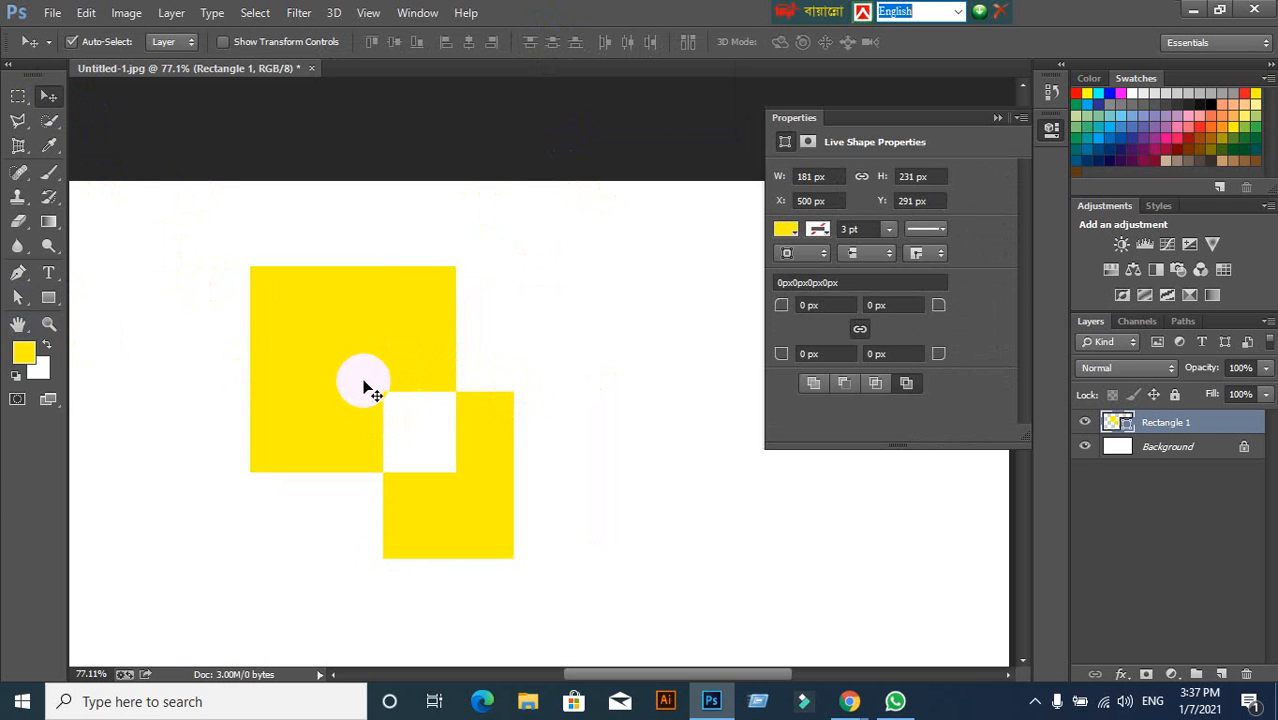
{"action": "key", "text": "ctrl+t"}
{"action": "left_click_drag", "start_coordinate": [442, 542], "coordinate": [548, 573]}
{"action": "left_click", "coordinate": [942, 41]}
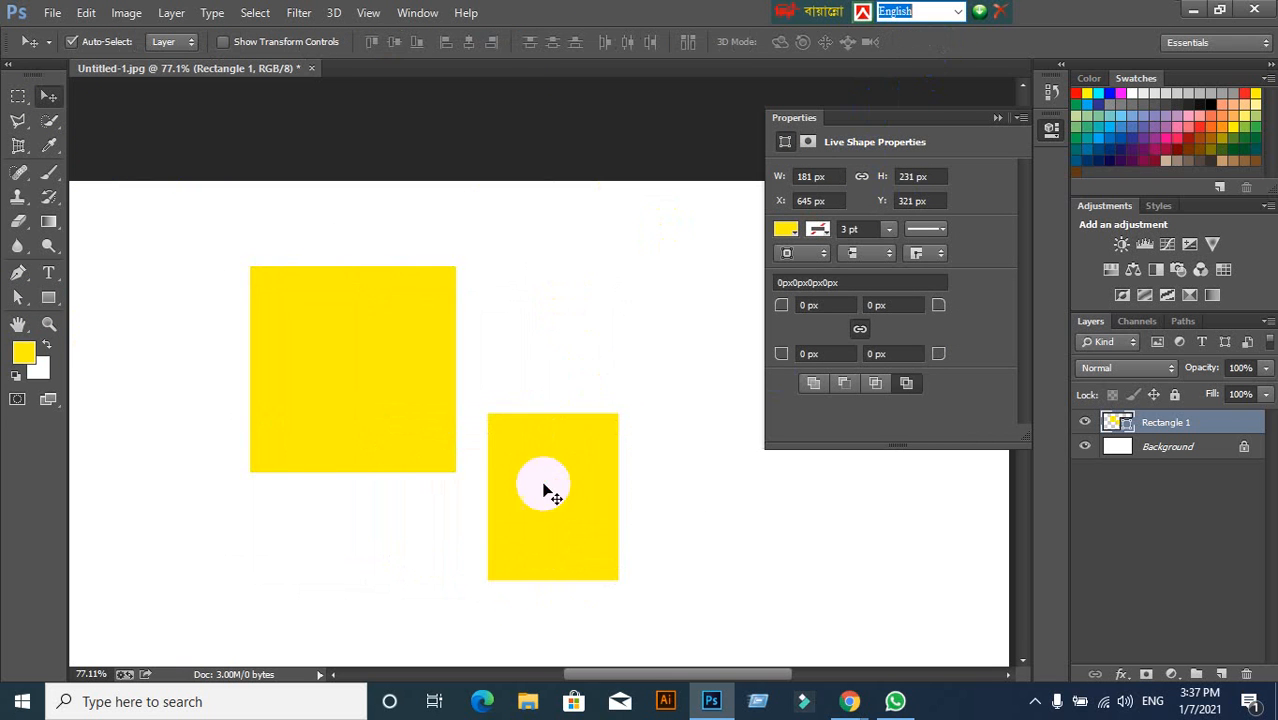
{"action": "left_click_drag", "start_coordinate": [543, 490], "coordinate": [547, 445]}
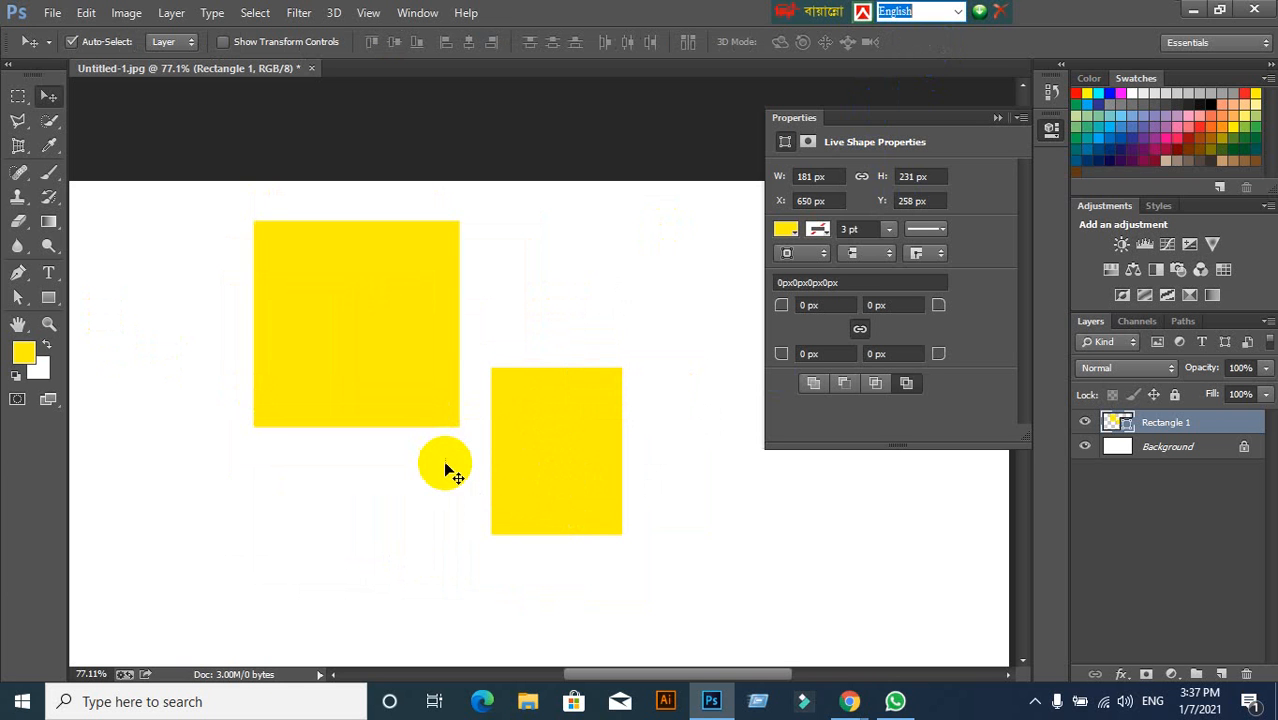
Move the smaller rectangle back over the square's lower-right corner with Free Transform, and shift the whole layer down.
{"action": "key", "text": "ctrl+t"}
{"action": "left_click_drag", "start_coordinate": [591, 479], "coordinate": [470, 432]}
{"action": "left_click", "coordinate": [941, 45]}
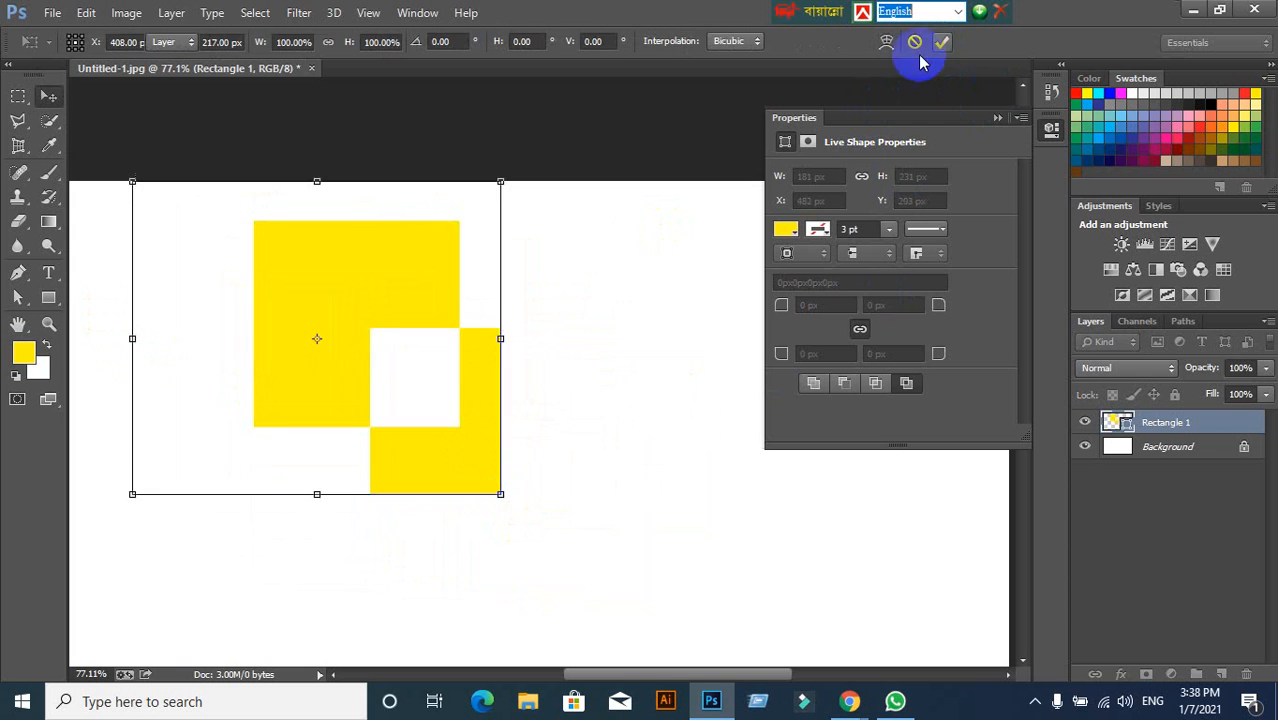
{"action": "left_click_drag", "start_coordinate": [326, 348], "coordinate": [330, 417]}
Merge the square and rectangle with Merge Shape Components, accepting the conversion to a regular path, and move the result right and down.
{"action": "left_click", "coordinate": [49, 299]}
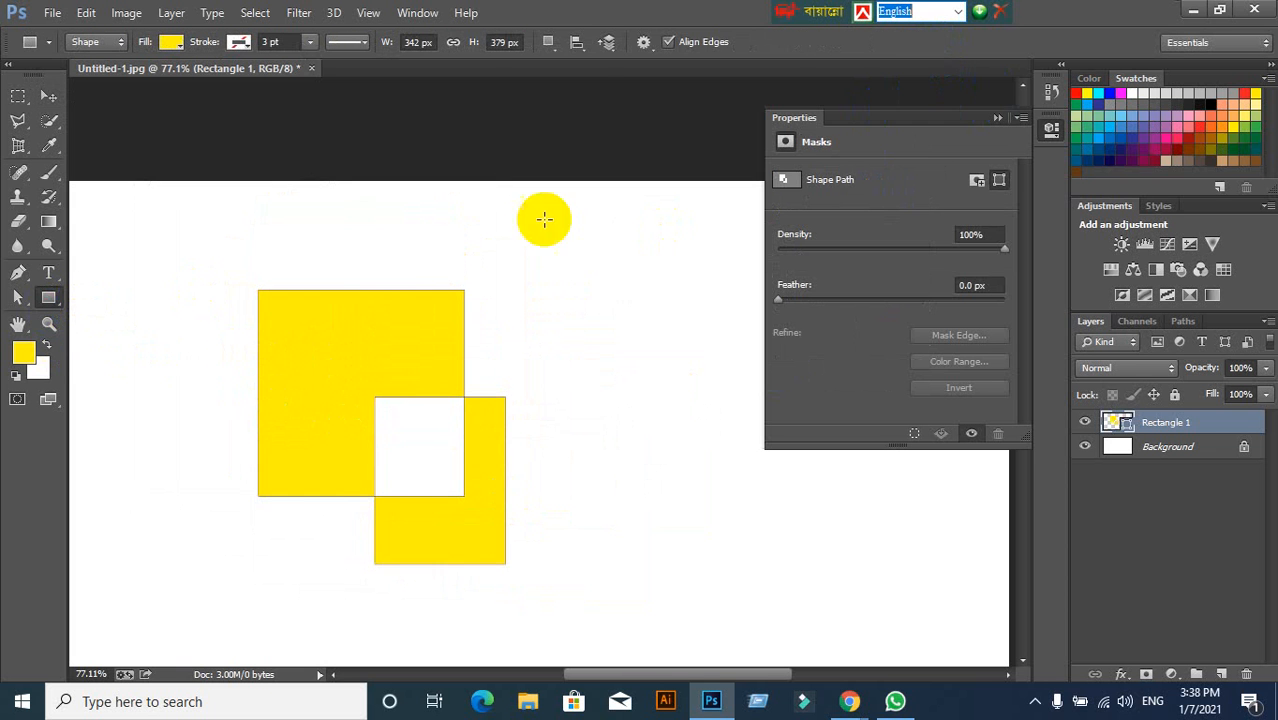
{"action": "left_click", "coordinate": [557, 45]}
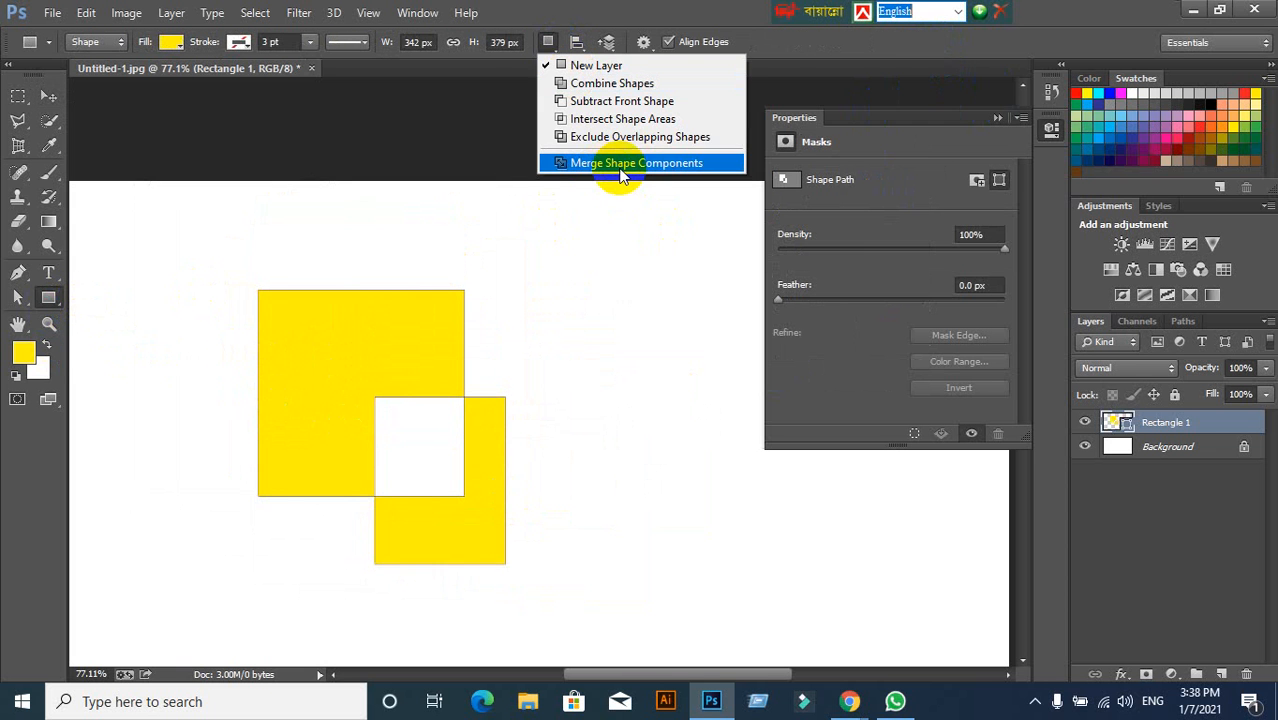
{"action": "left_click", "coordinate": [622, 165]}
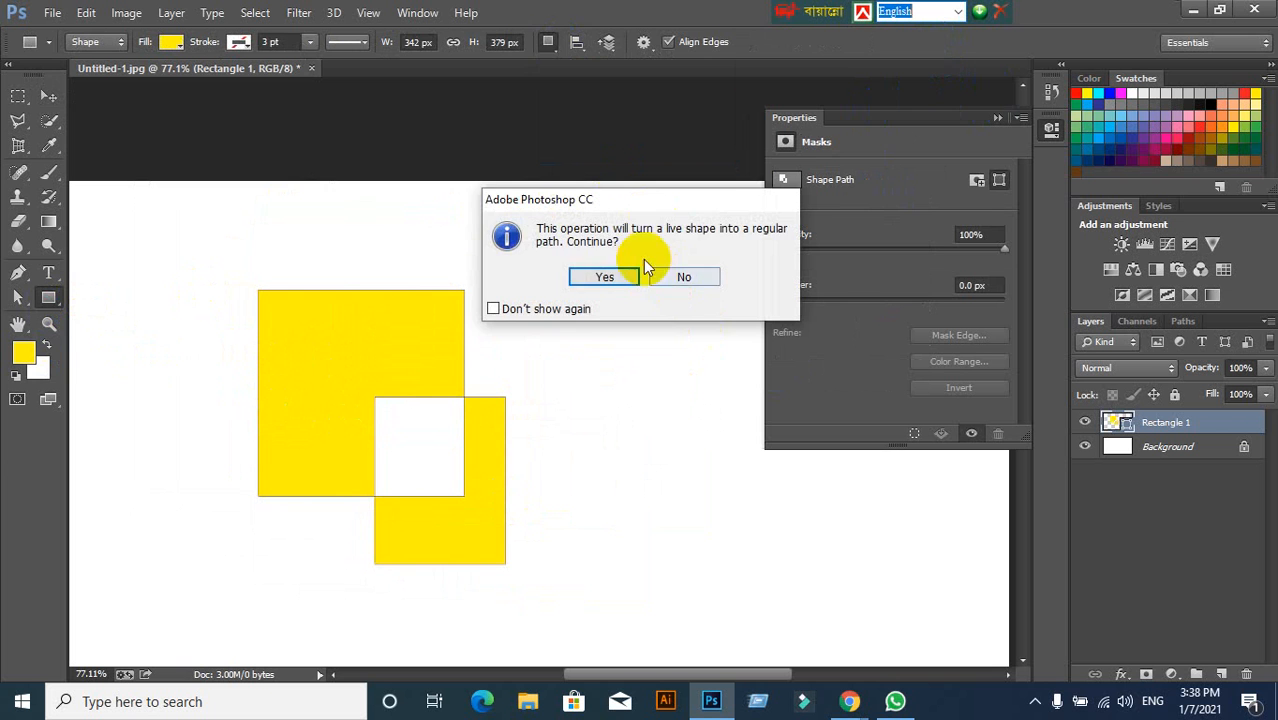
{"action": "left_click", "coordinate": [608, 277]}
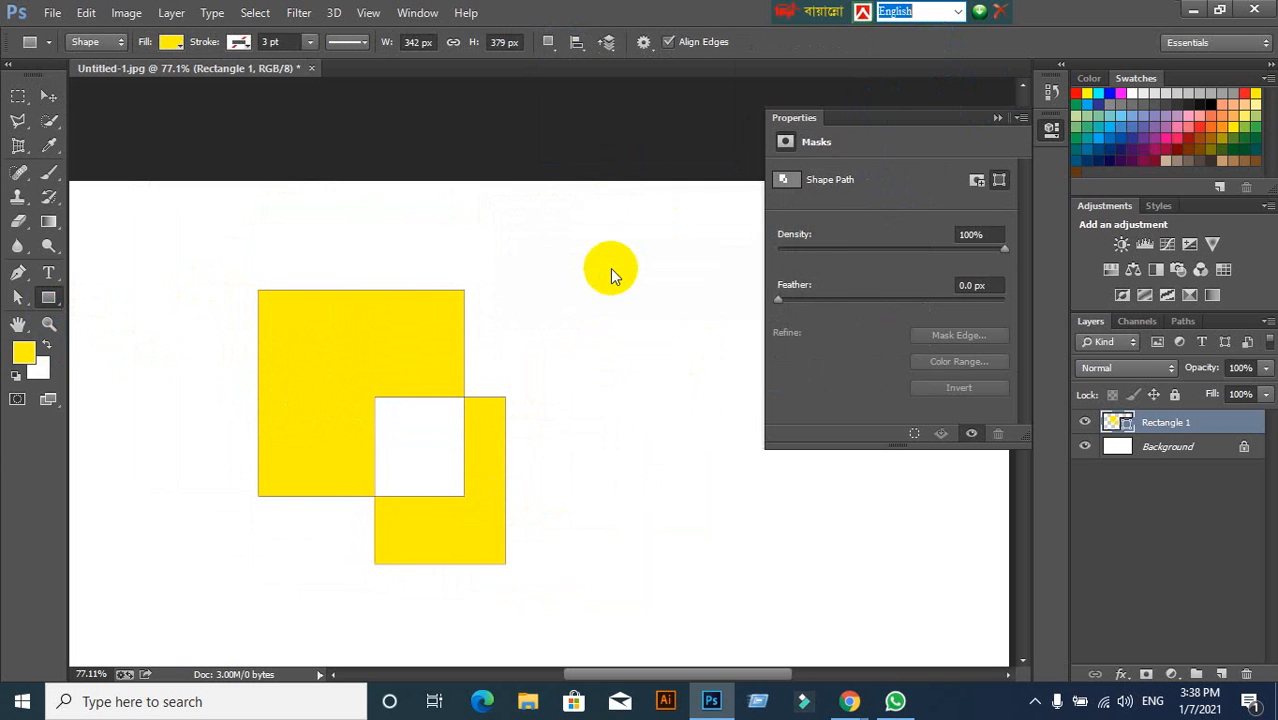
{"action": "left_click", "coordinate": [48, 95]}
{"action": "left_click_drag", "start_coordinate": [347, 388], "coordinate": [392, 445]}
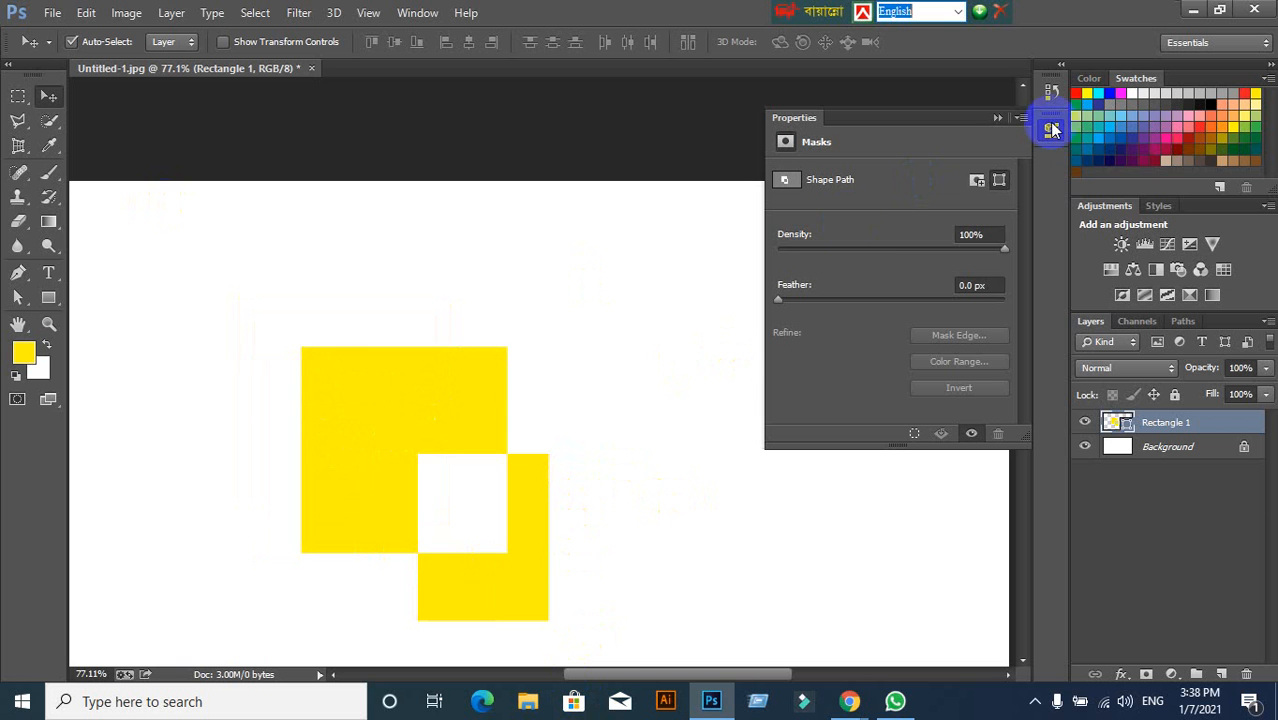
Switch to the Google Meet call in Chrome to check the participants, and return to Photoshop.
{"action": "left_click", "coordinate": [1192, 12]}
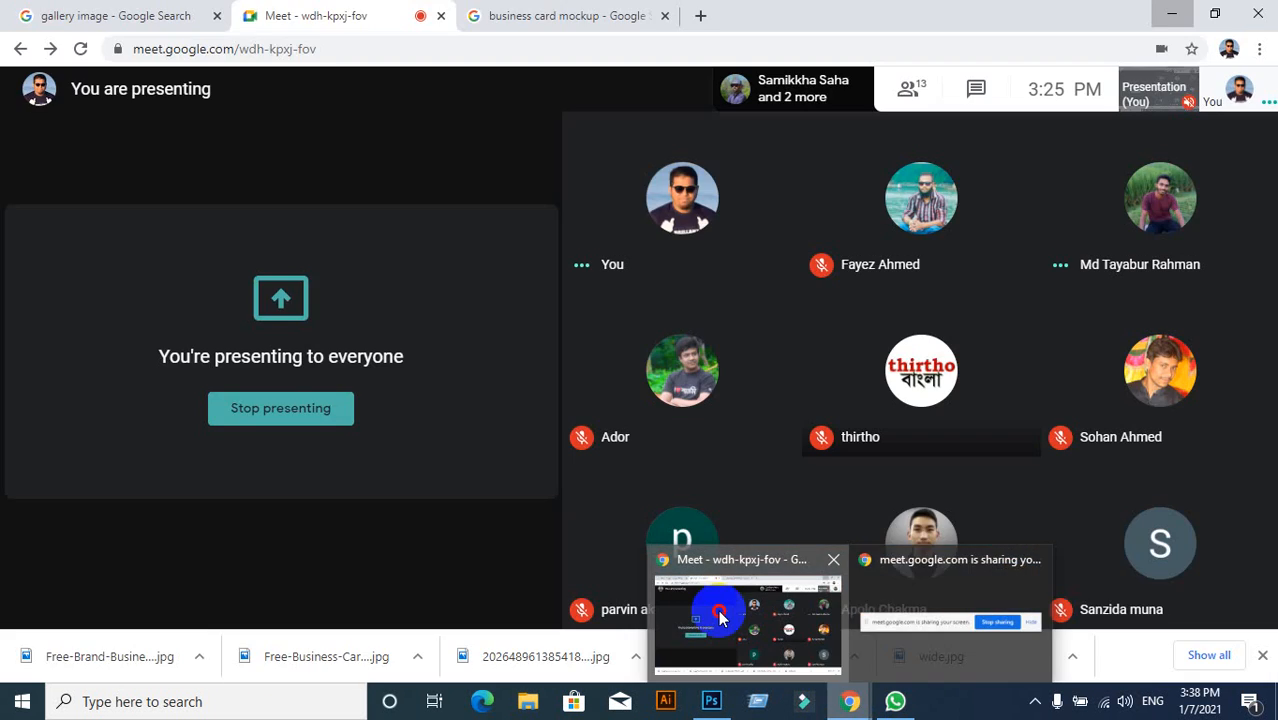
{"action": "left_click", "coordinate": [719, 607]}
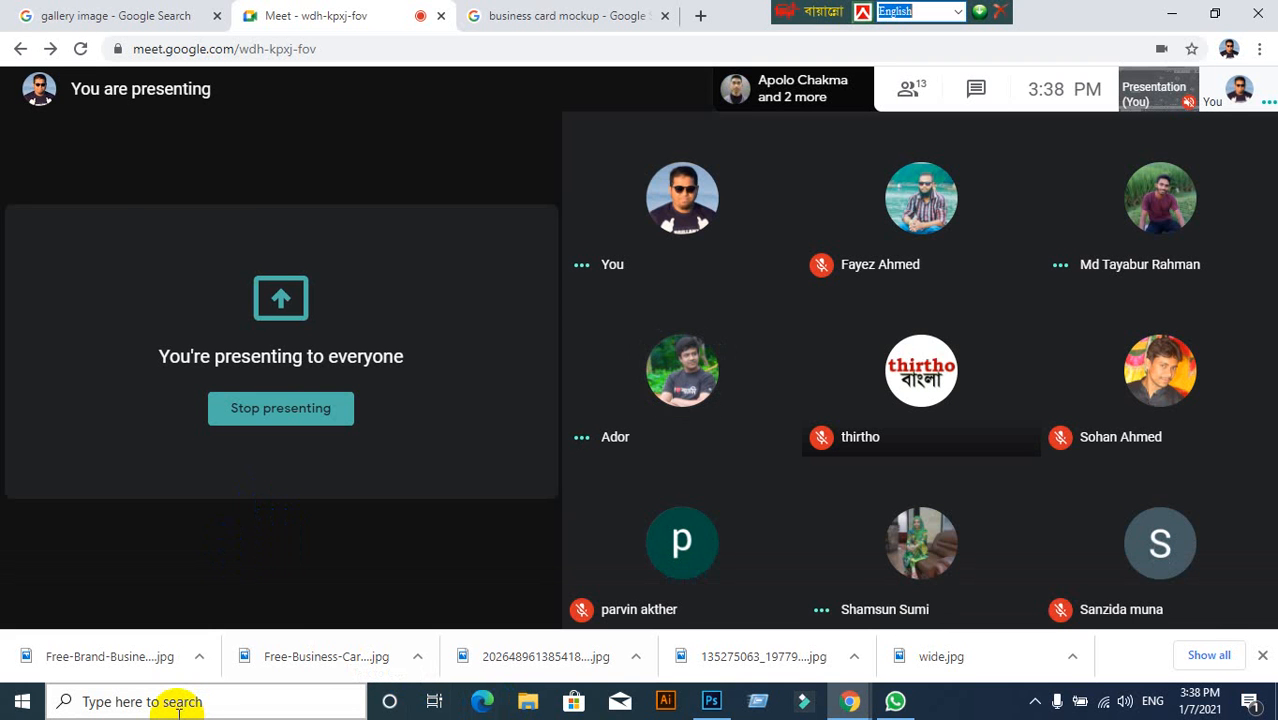
{"action": "left_click", "coordinate": [1166, 16]}
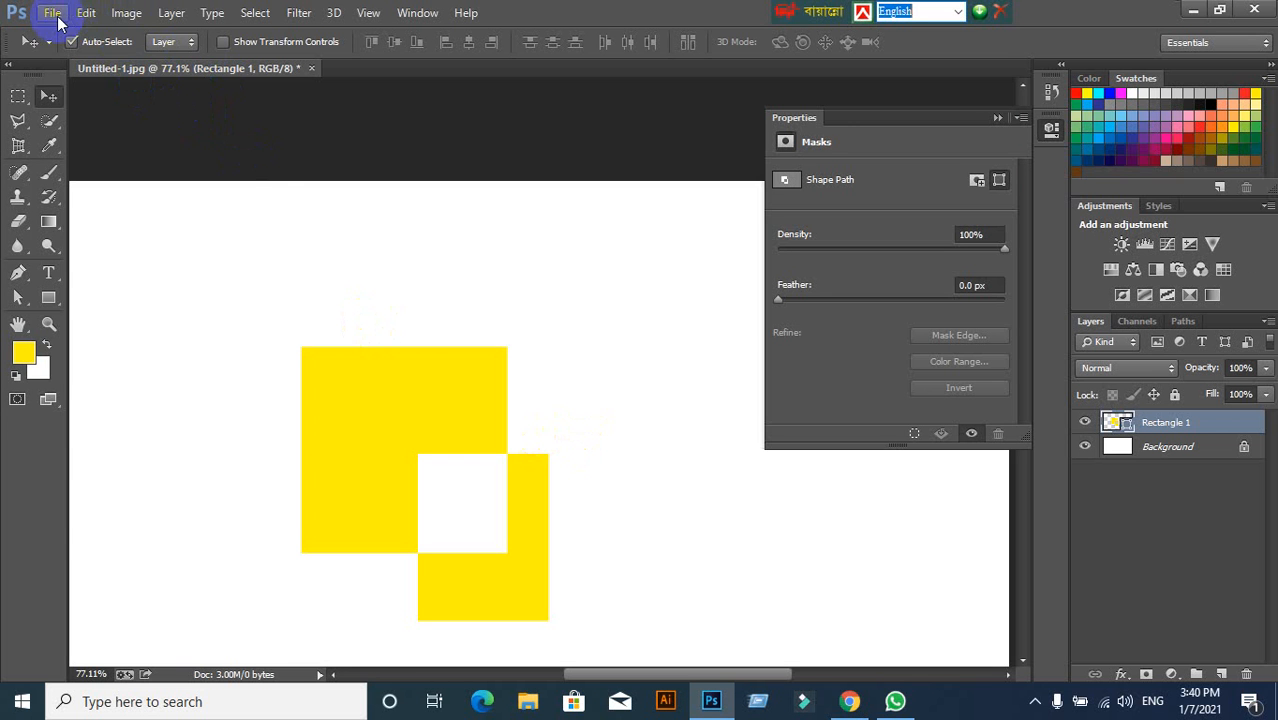
Switch to the Google Meet call in Chrome, present the entire screen, and hide the screen-sharing notice.
{"action": "left_click", "coordinate": [53, 13]}
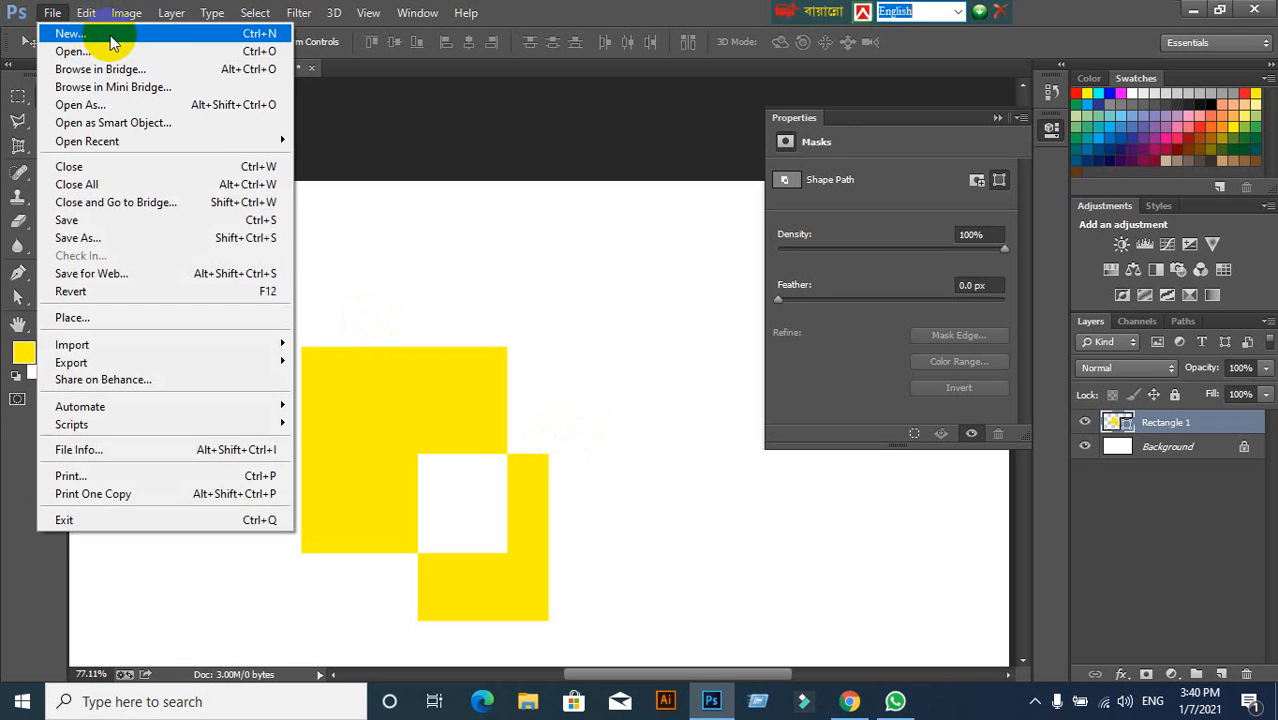
{"action": "left_click", "coordinate": [850, 700]}
{"action": "left_click", "coordinate": [1138, 603]}
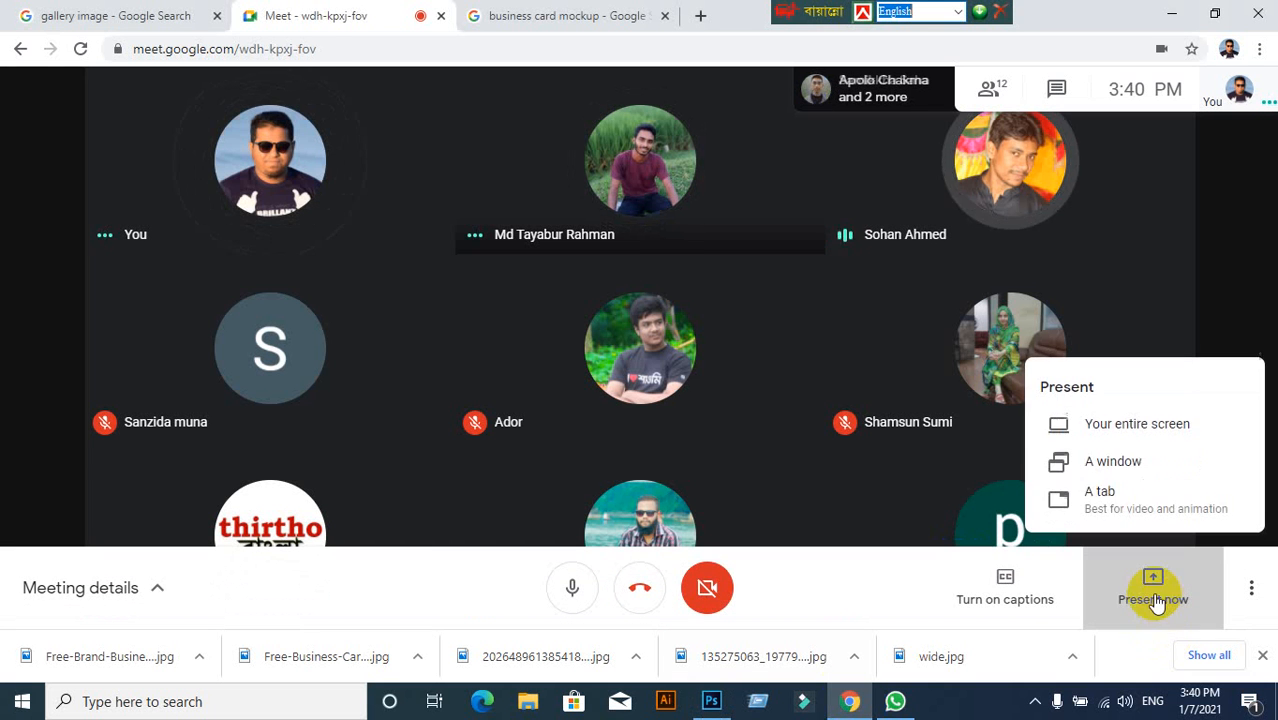
{"action": "left_click", "coordinate": [1138, 428]}
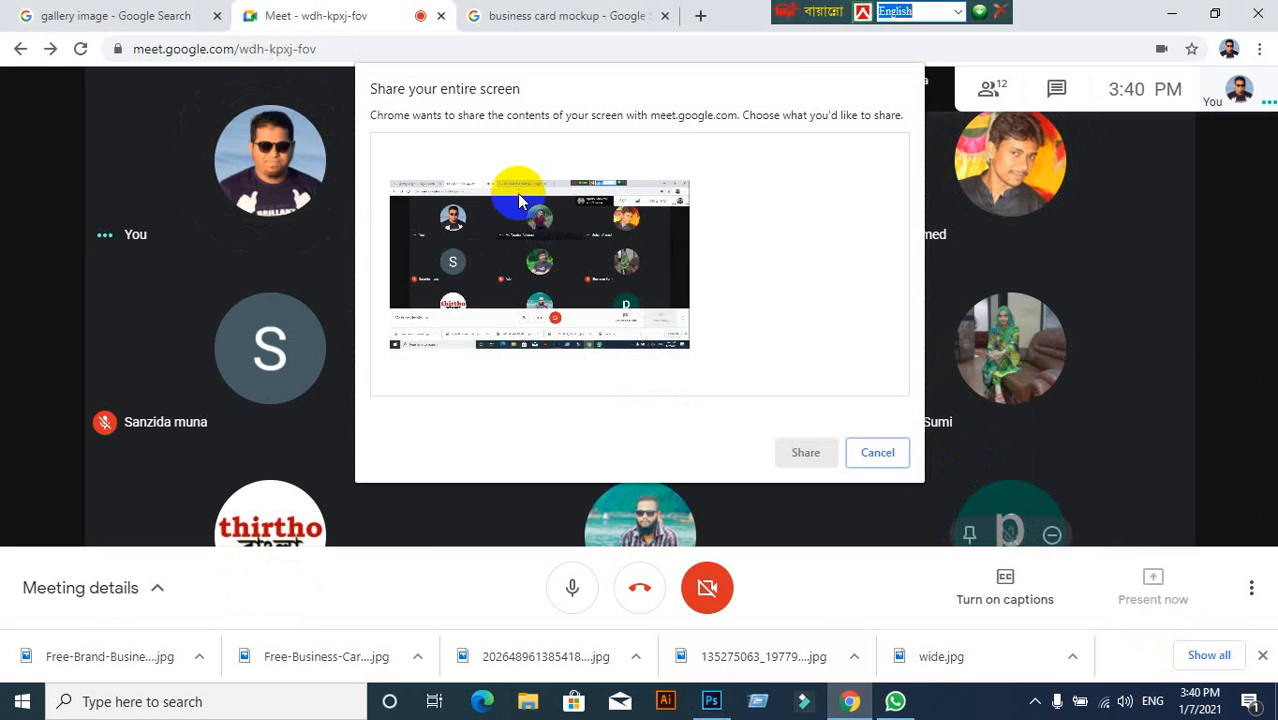
{"action": "left_click", "coordinate": [806, 452]}
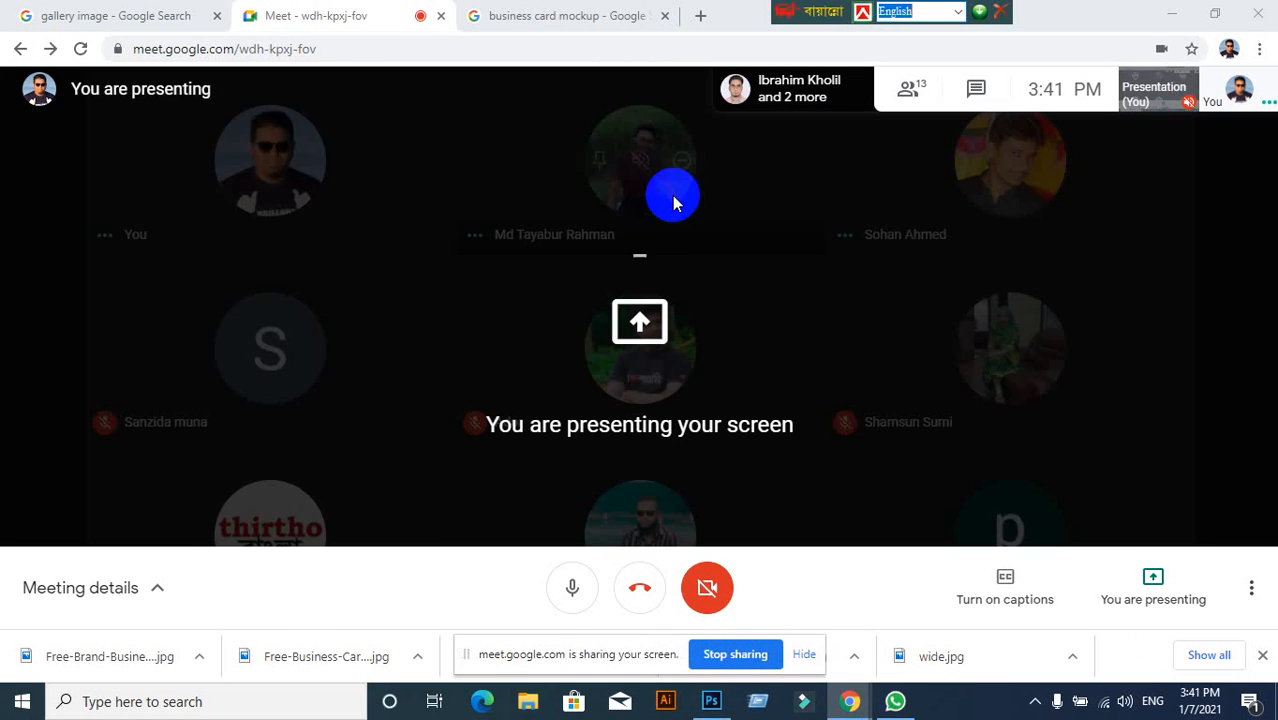
{"action": "left_click", "coordinate": [804, 654]}
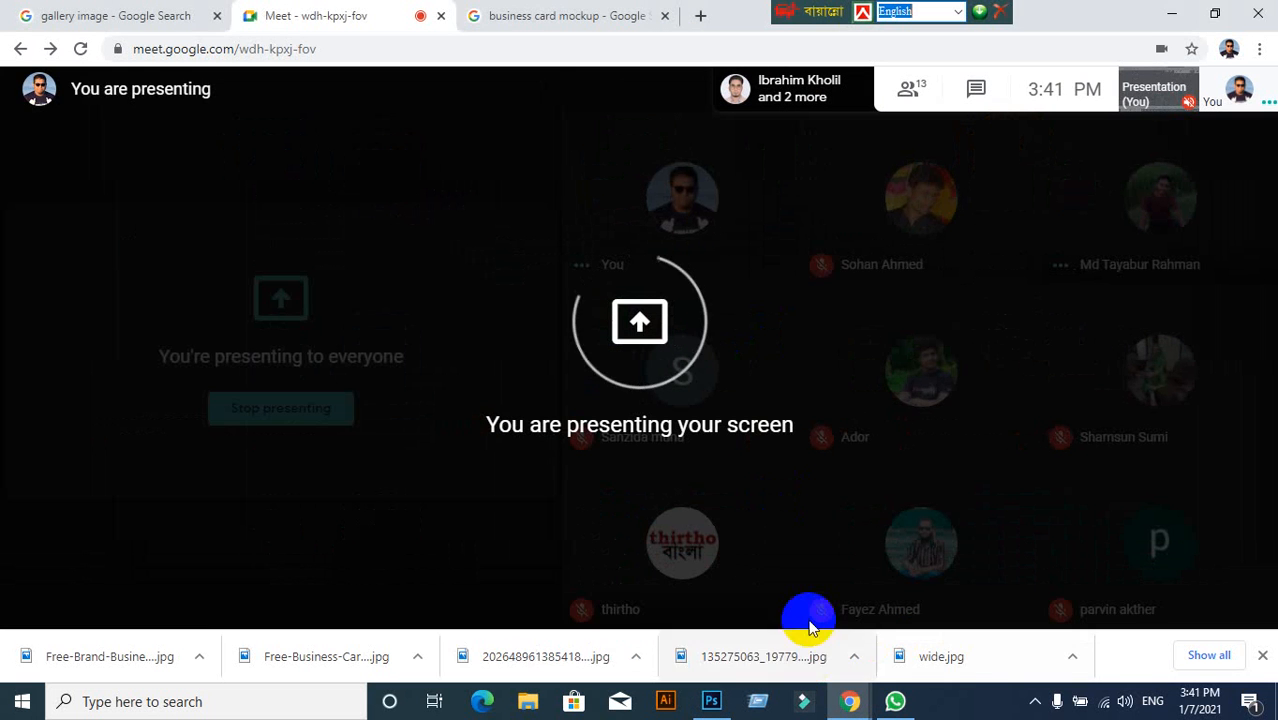
Switch to Photoshop and create a new 960 by 604 px RGB document at 72 pixels/inch with a white background.
{"action": "left_click", "coordinate": [722, 702]}
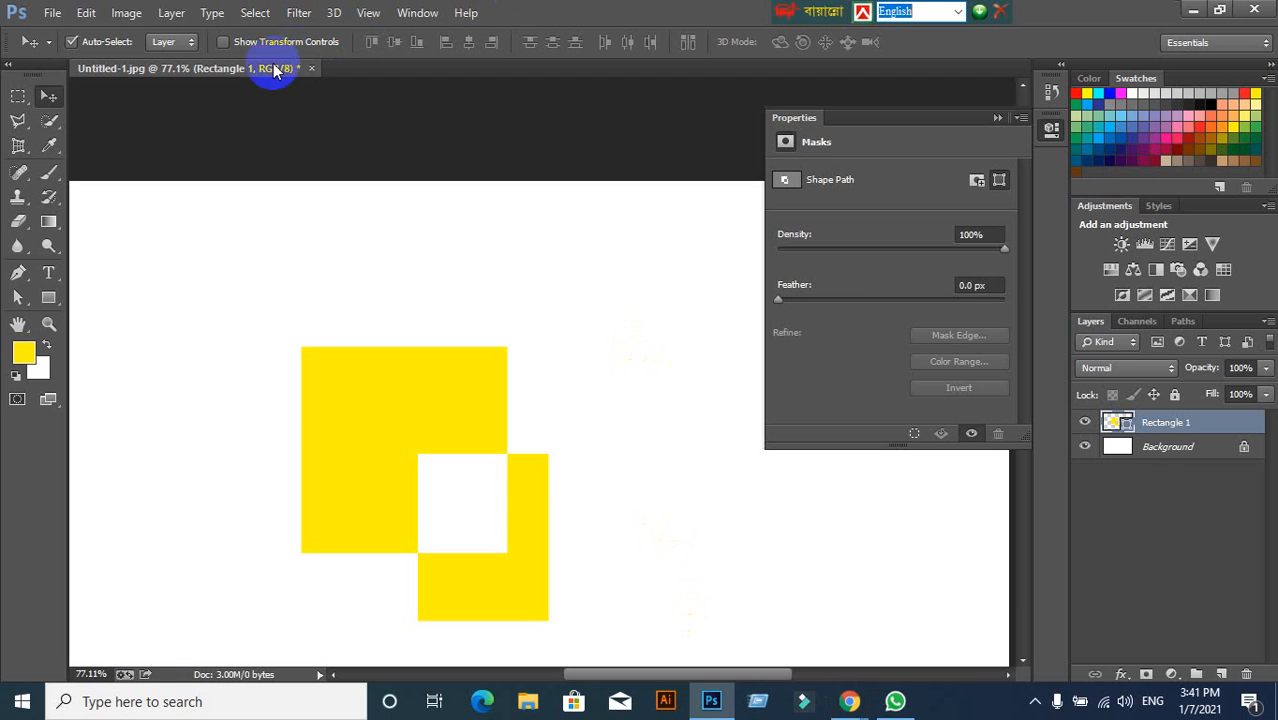
{"action": "left_click", "coordinate": [53, 14]}
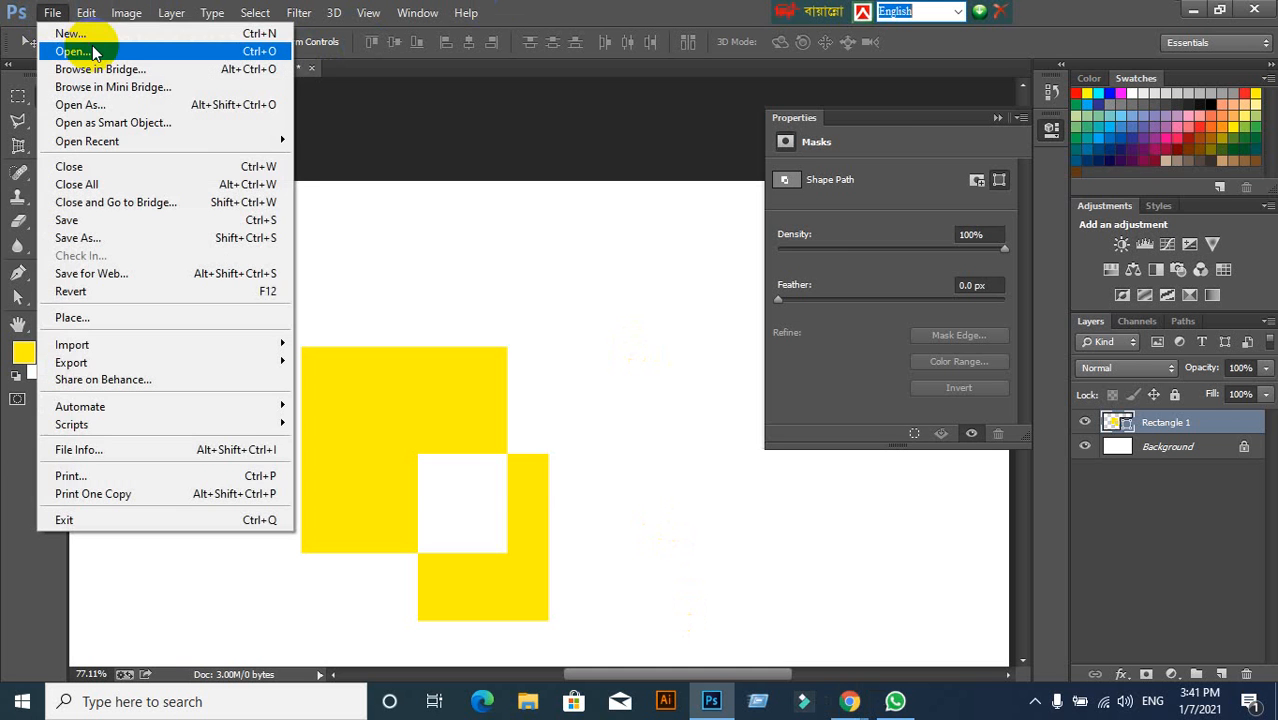
{"action": "left_click", "coordinate": [88, 31]}
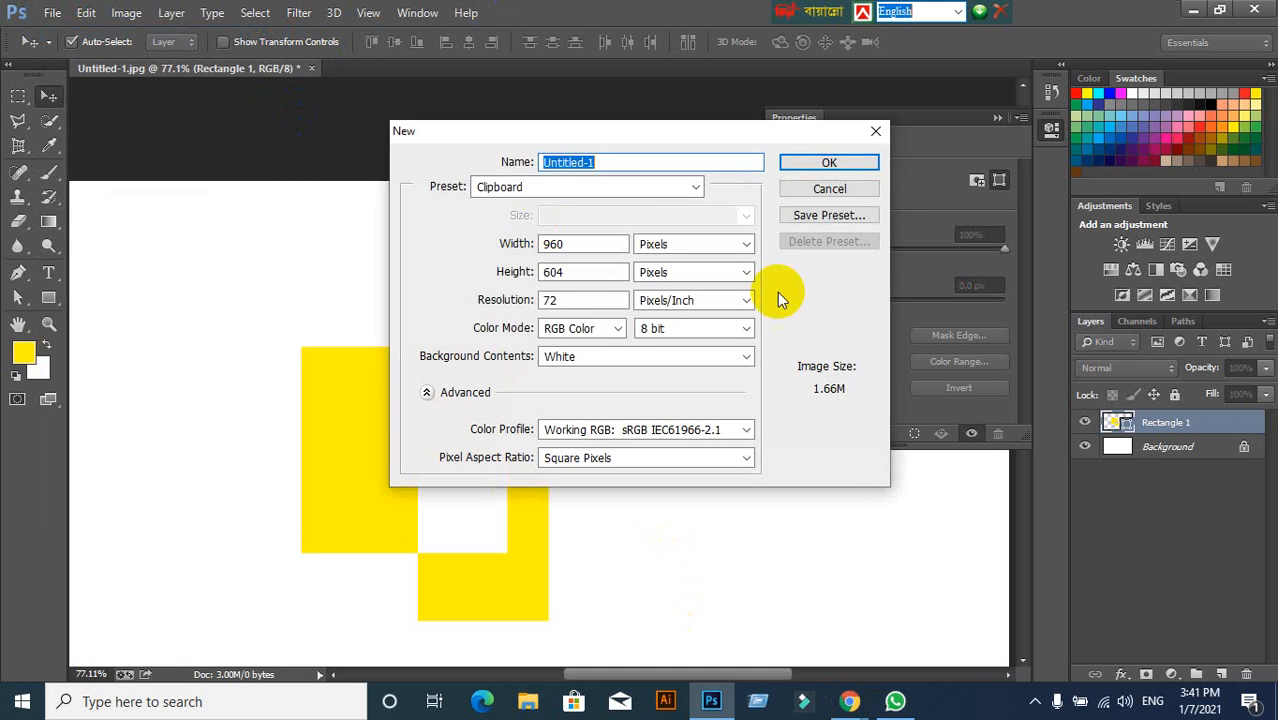
{"action": "left_click", "coordinate": [832, 163]}
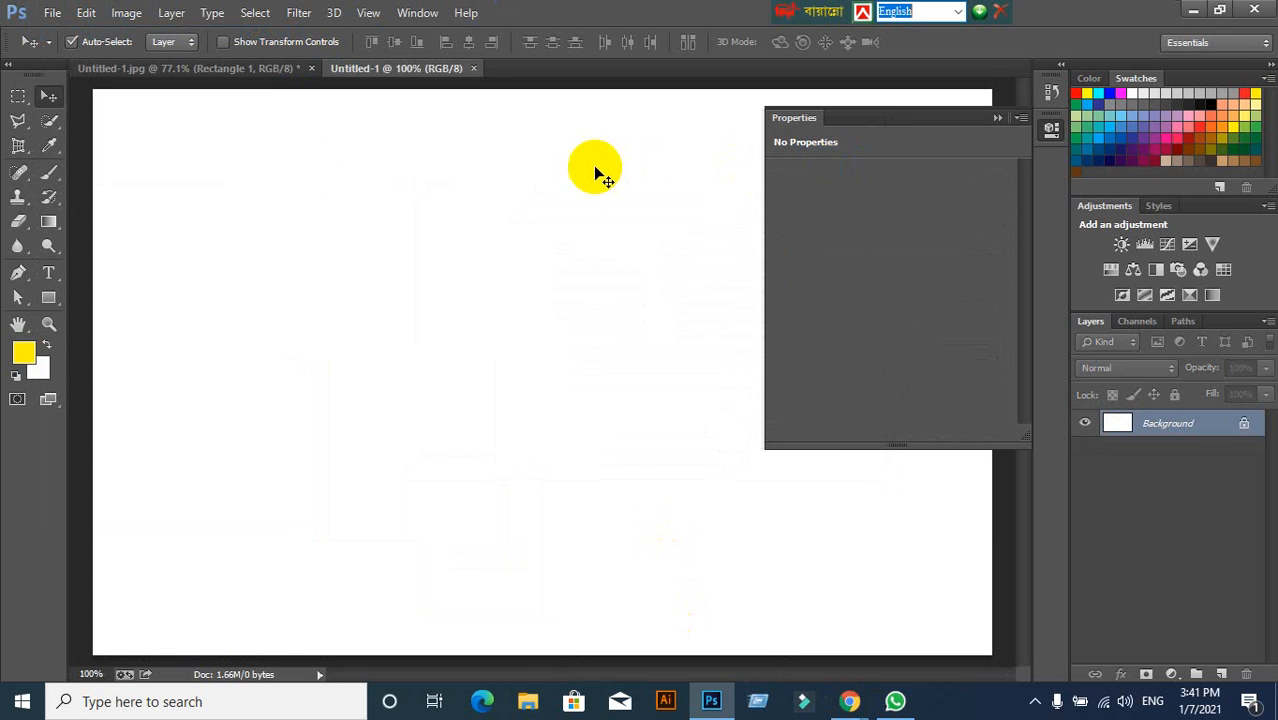
Switch back and forth between the yellow shape document and the blank document to compare the two open files.
{"action": "left_click", "coordinate": [177, 69]}
{"action": "left_click", "coordinate": [405, 77]}
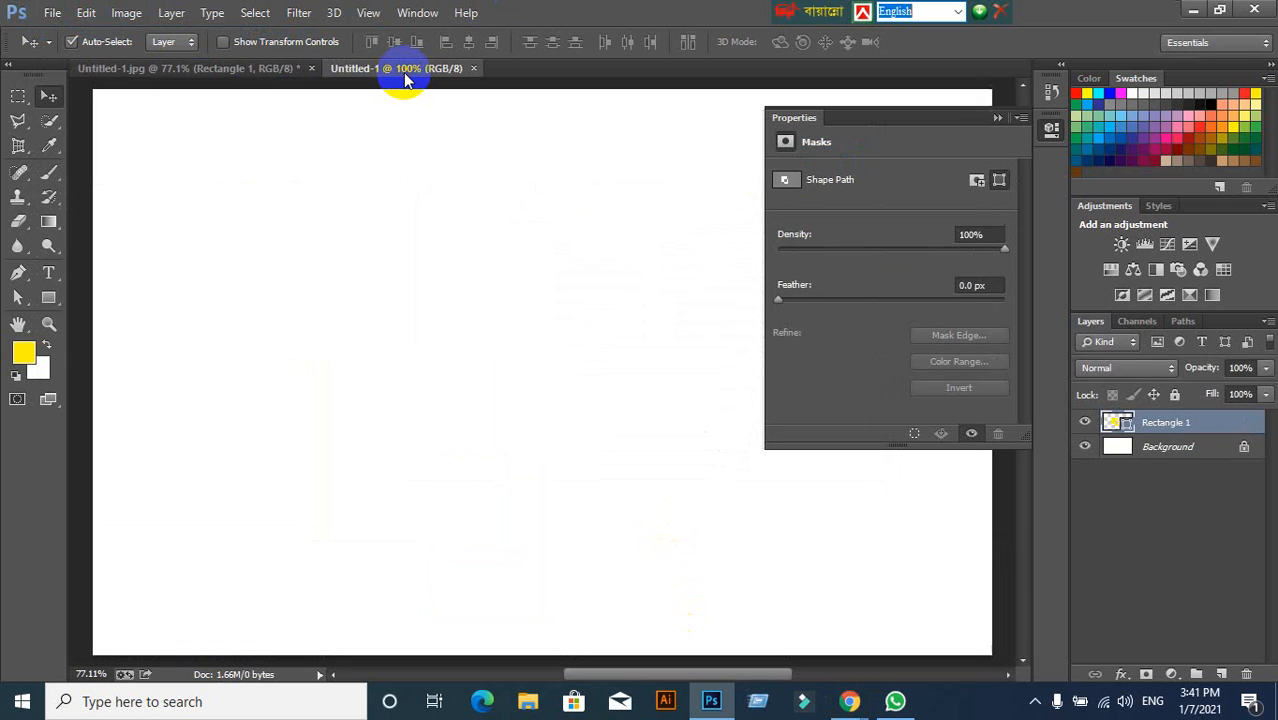
{"action": "left_click", "coordinate": [171, 74]}
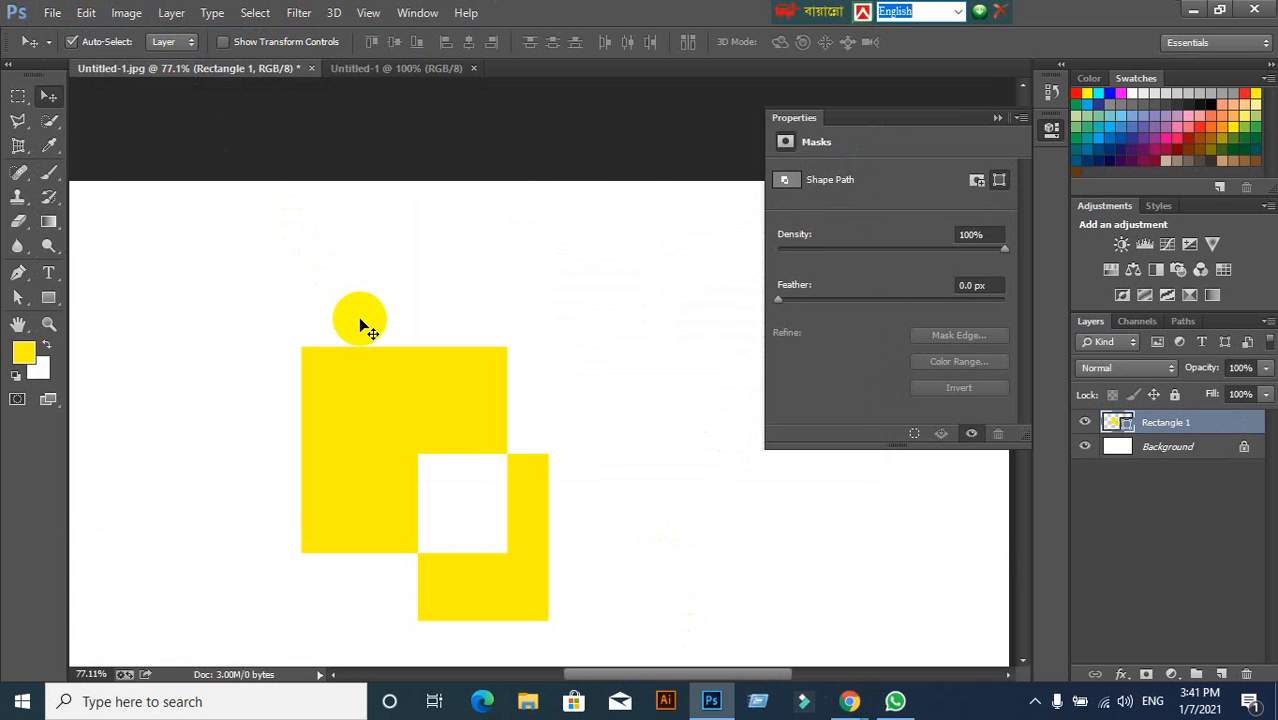
{"action": "key", "text": "ctrl+Tab"}
{"action": "key", "text": "ctrl+Tab"}
{"action": "key", "text": "ctrl+Tab"}
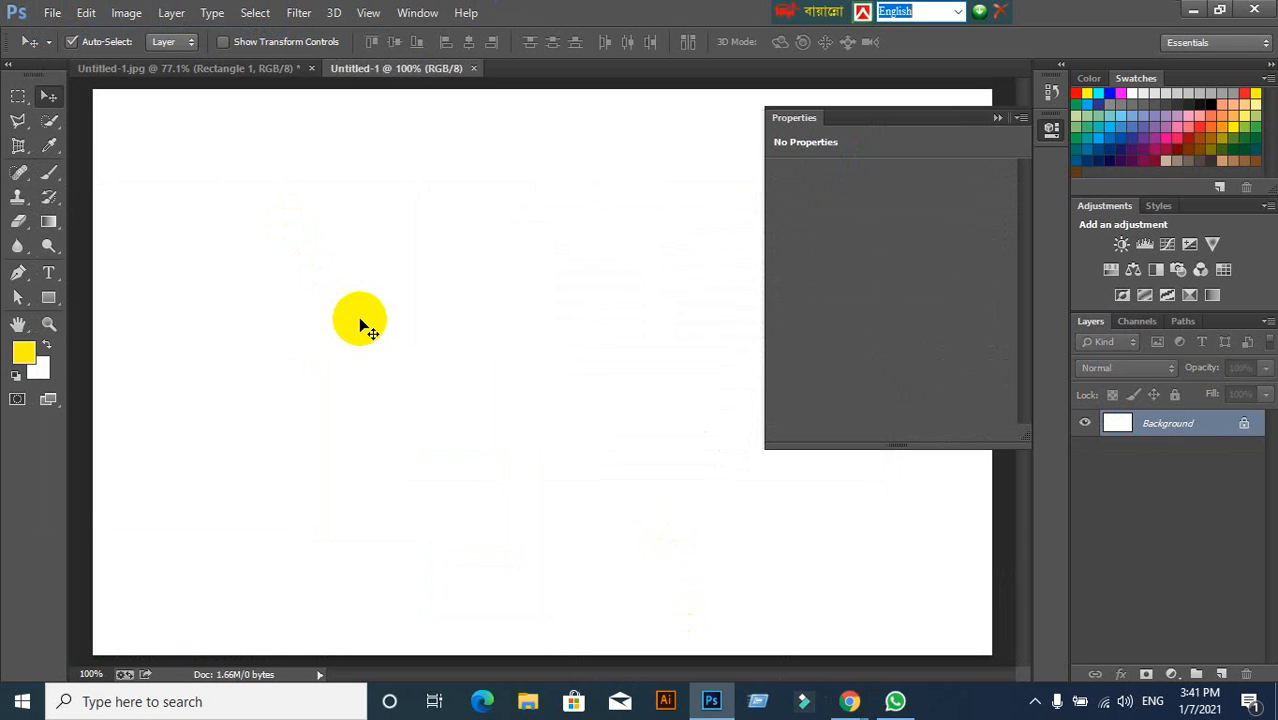
{"action": "key", "text": "ctrl+Tab"}
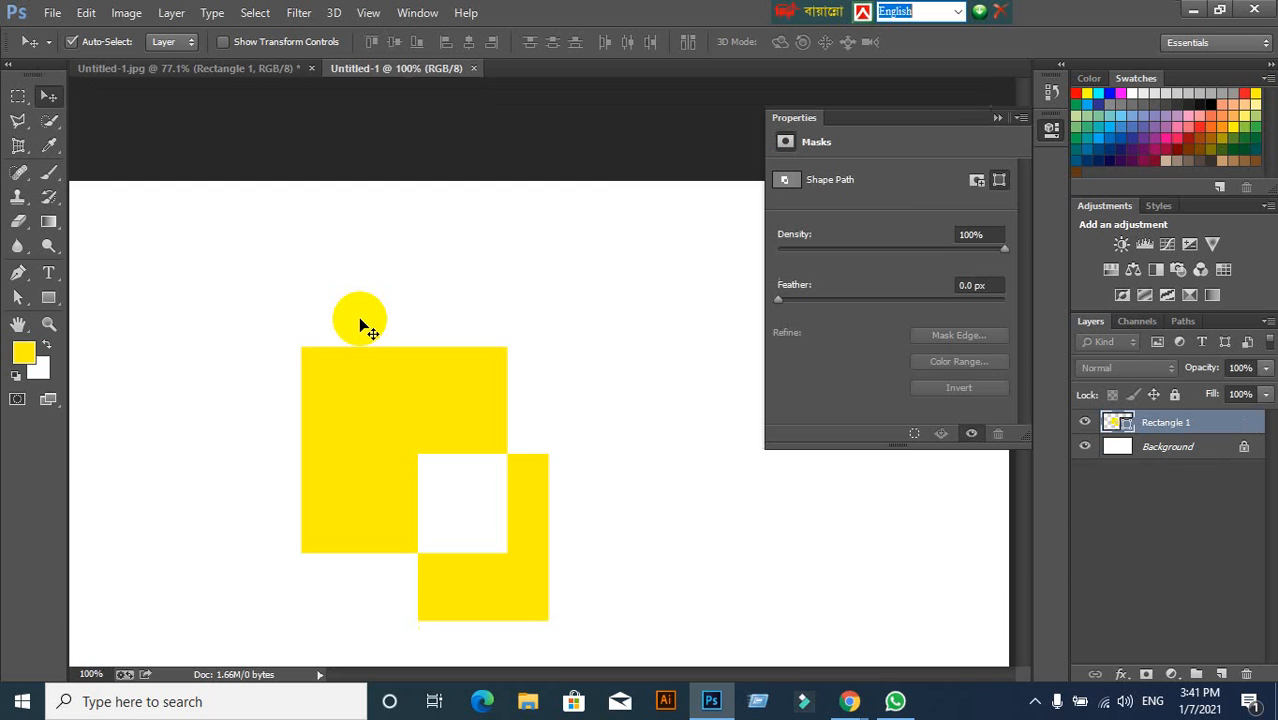
Create another new document and draw a yellow rectangle about 177 by 171 px in its upper-left area.
{"action": "left_click", "coordinate": [56, 13]}
{"action": "left_click", "coordinate": [60, 34]}
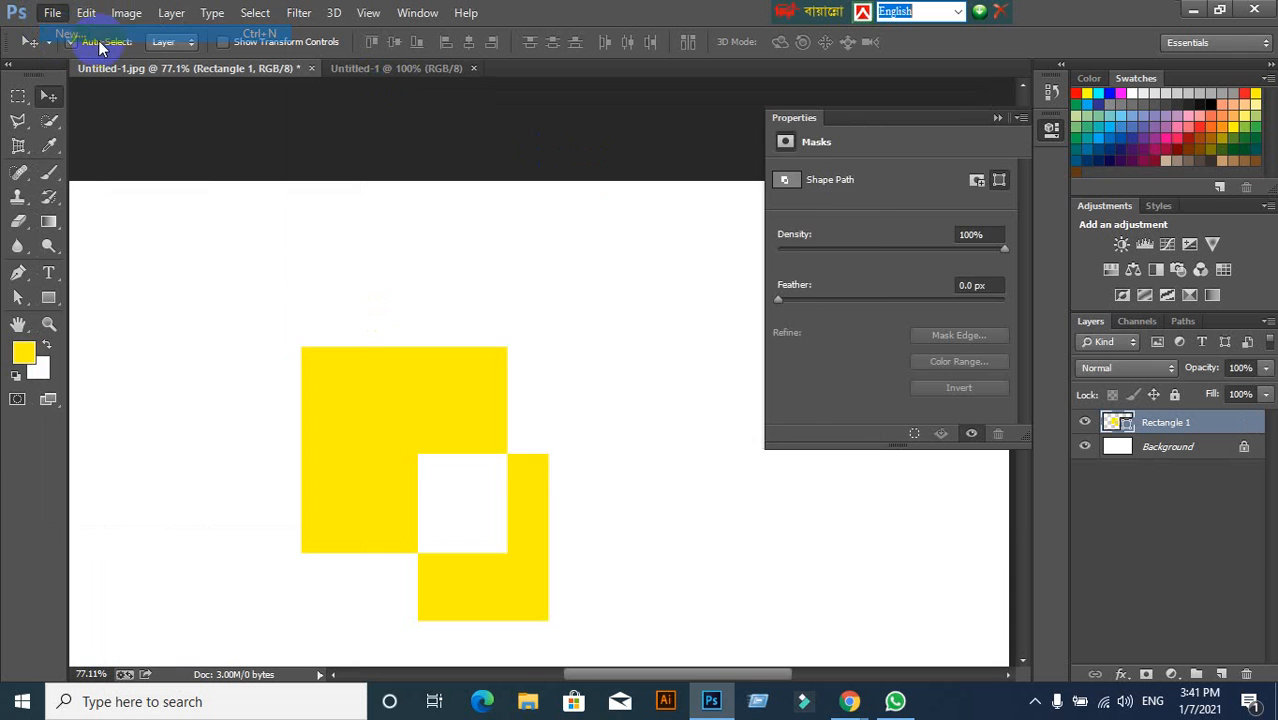
{"action": "left_click", "coordinate": [829, 163]}
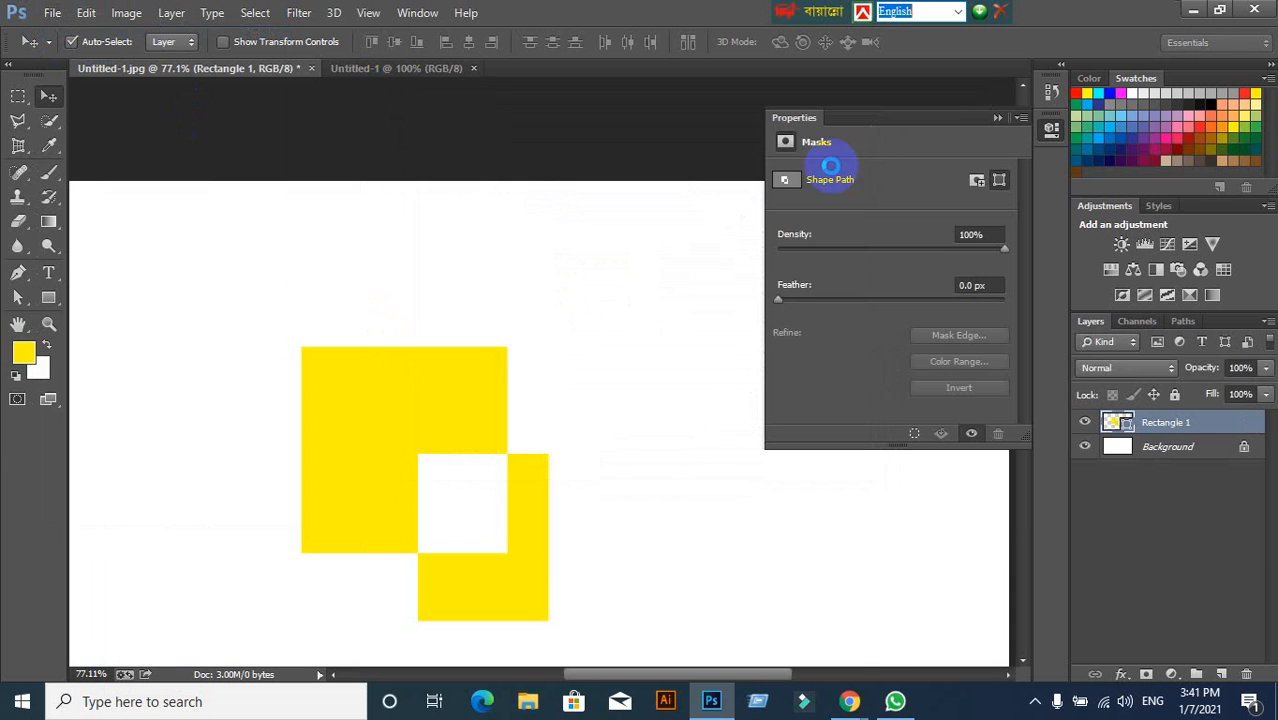
{"action": "left_click", "coordinate": [48, 297]}
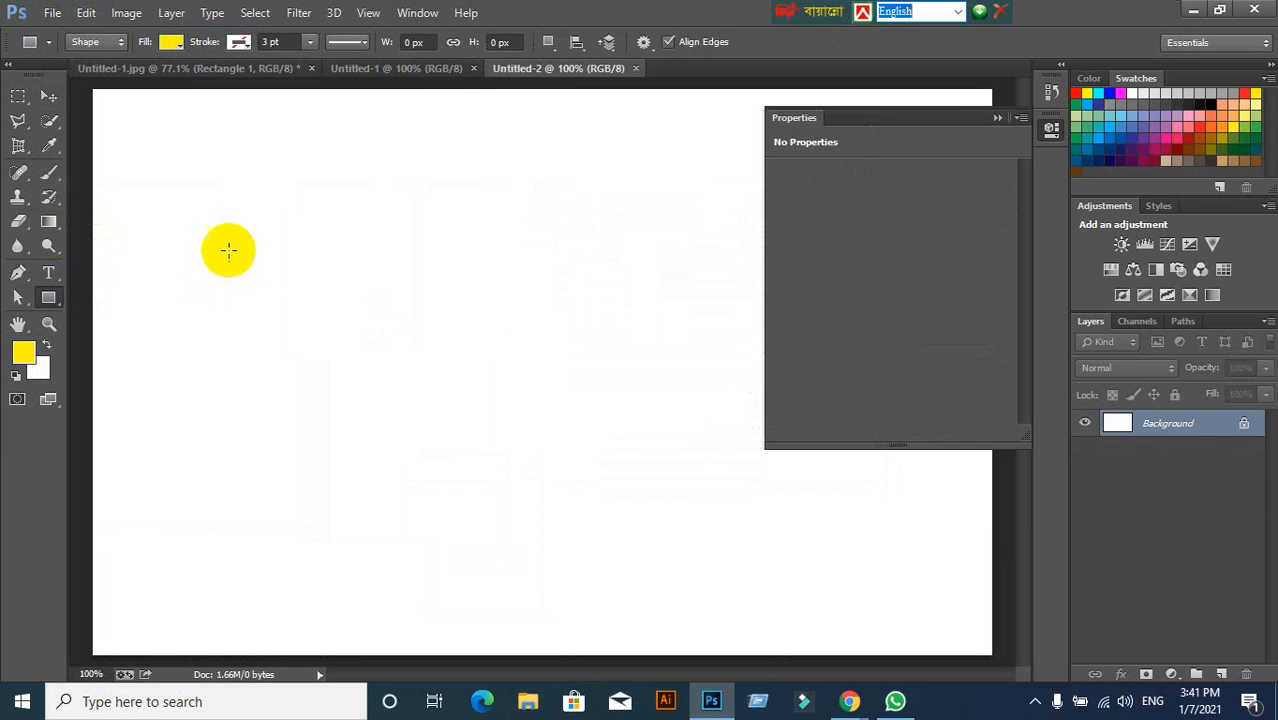
{"action": "left_click_drag", "start_coordinate": [229, 251], "coordinate": [394, 410]}
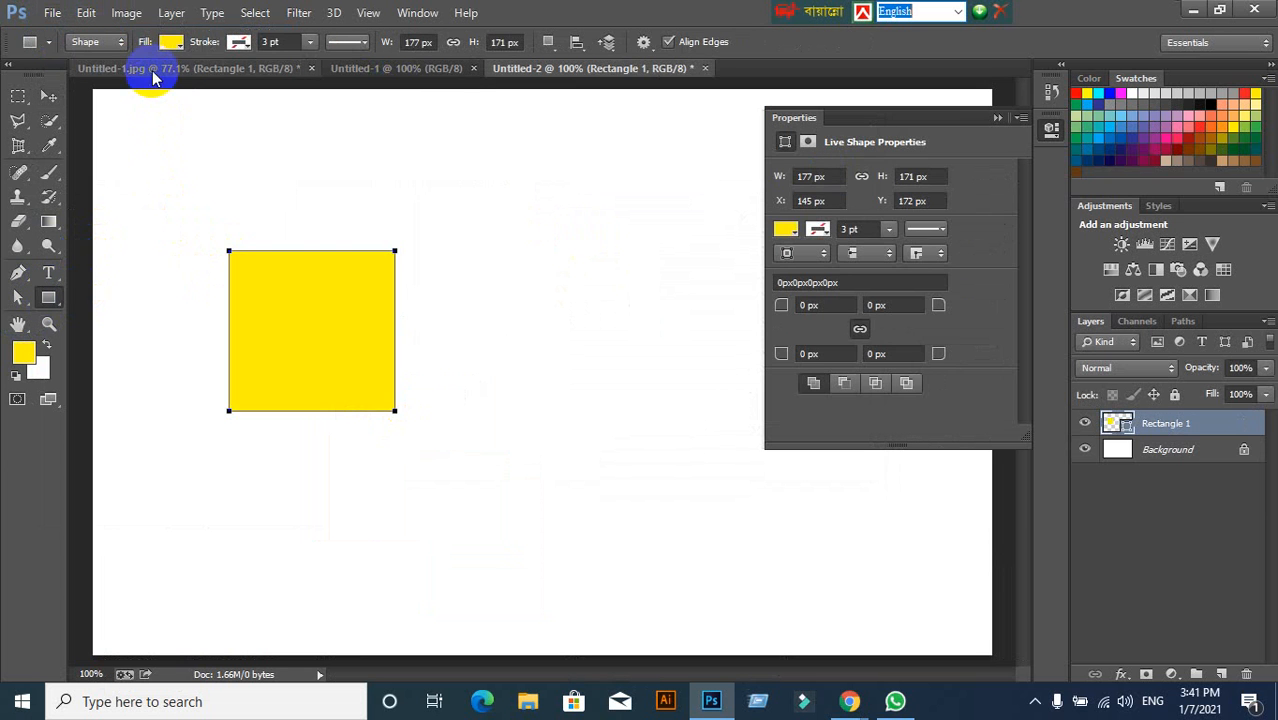
Cycle through the three open documents in both directions, ending on the one with the merged yellow shapes.
{"action": "key", "text": "ctrl+Tab"}
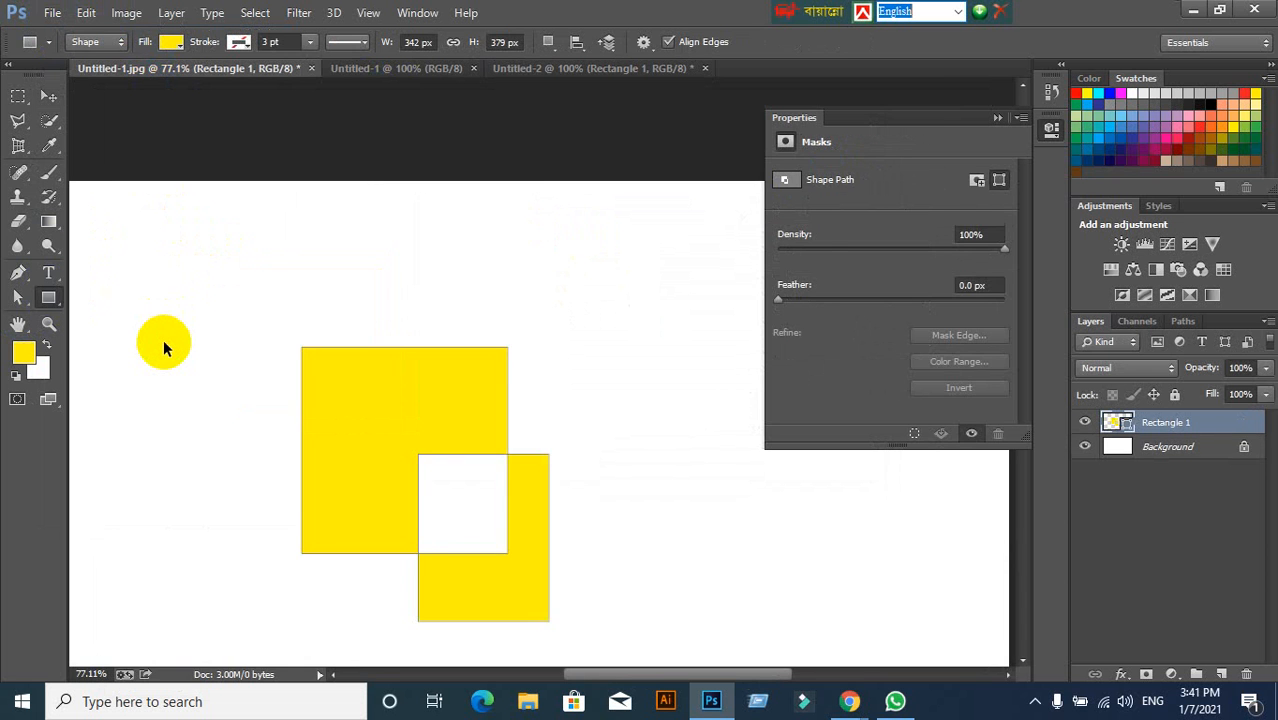
{"action": "key", "text": "ctrl+shift+Tab"}
{"action": "key", "text": "ctrl+shift+Tab"}
{"action": "key", "text": "ctrl+shift+Tab"}
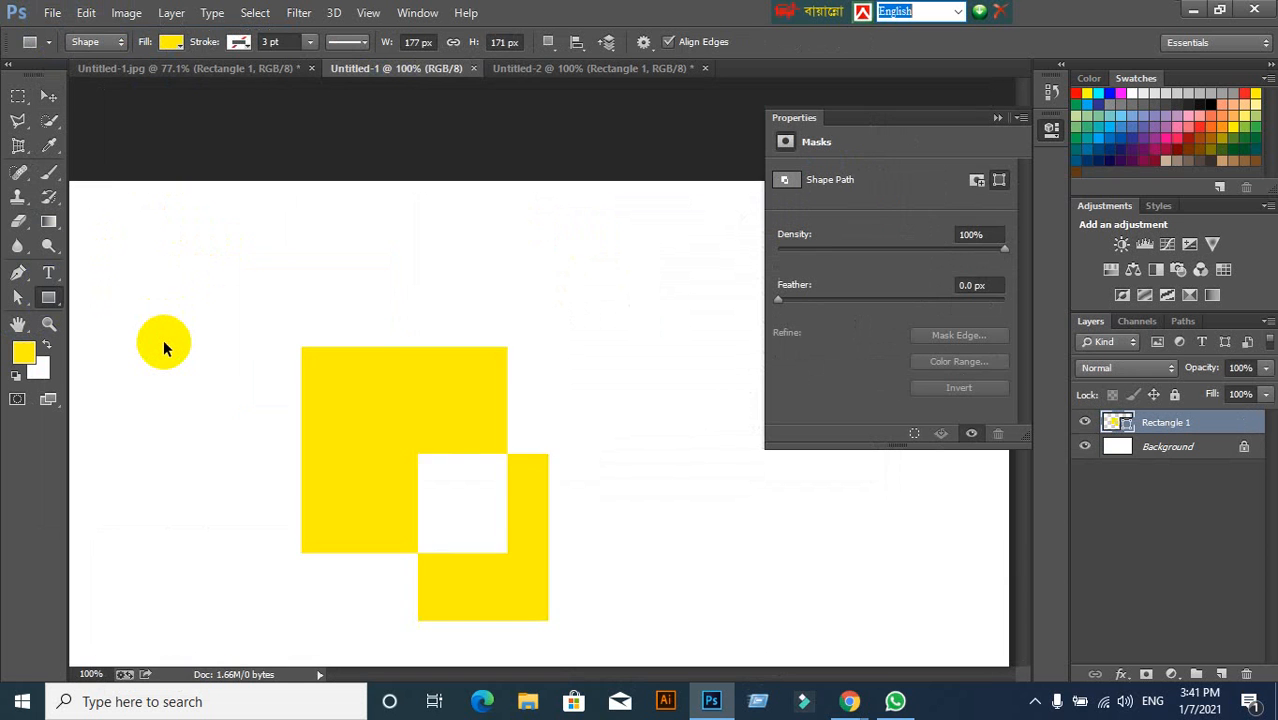
{"action": "key", "text": "ctrl+shift+Tab"}
{"action": "key", "text": "ctrl+Tab"}
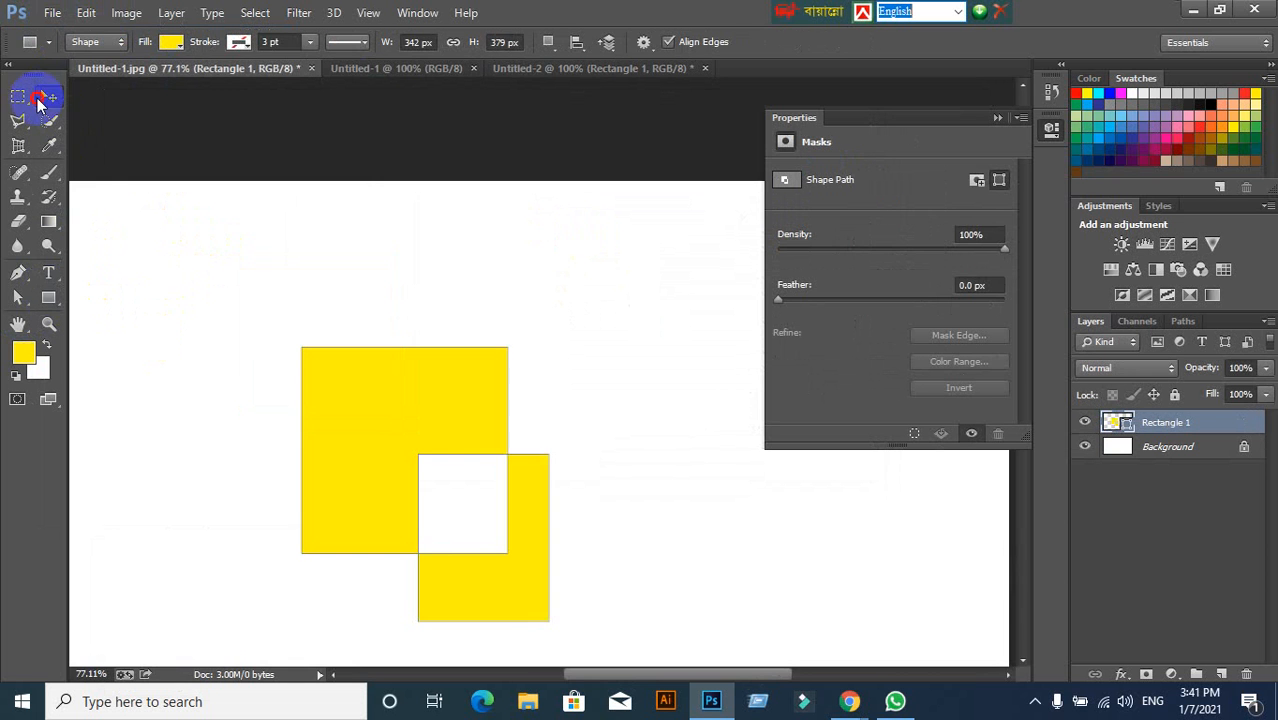
Close all three open documents, discarding the changes to the merged-shape document and the yellow rectangle document.
{"action": "left_click", "coordinate": [48, 96]}
{"action": "left_click", "coordinate": [311, 68]}
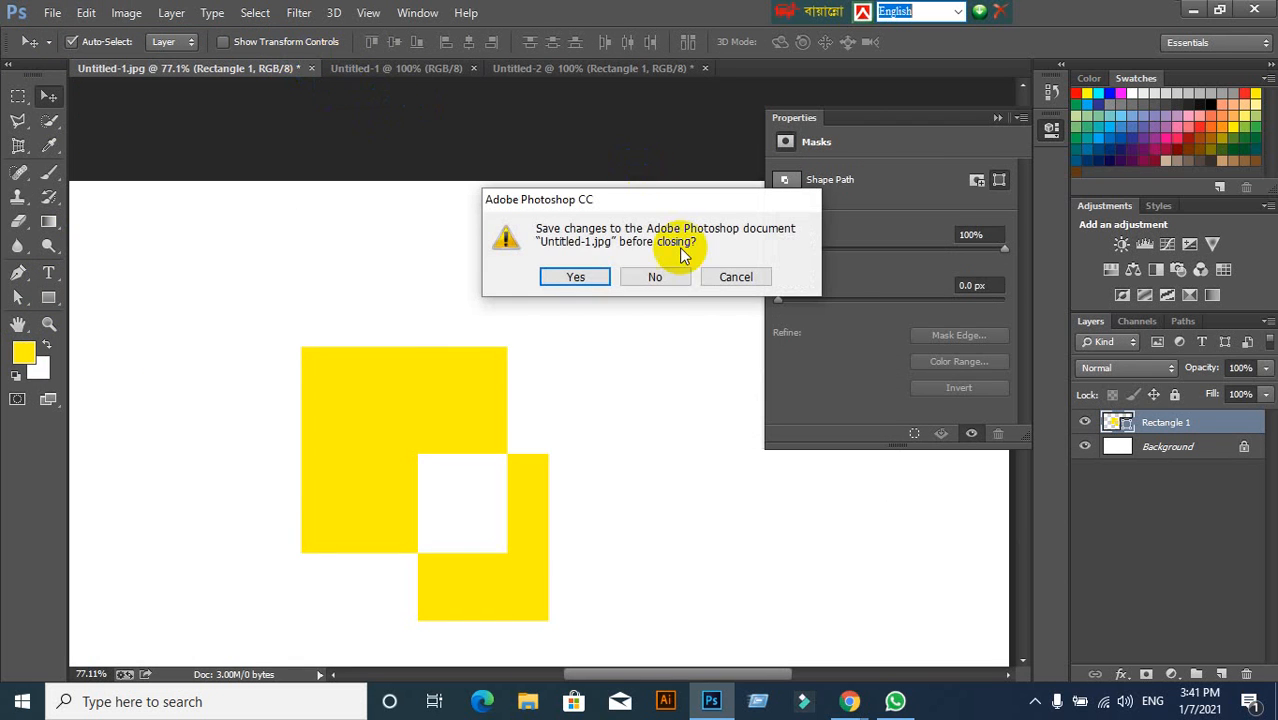
{"action": "left_click", "coordinate": [656, 276]}
{"action": "left_click", "coordinate": [452, 69]}
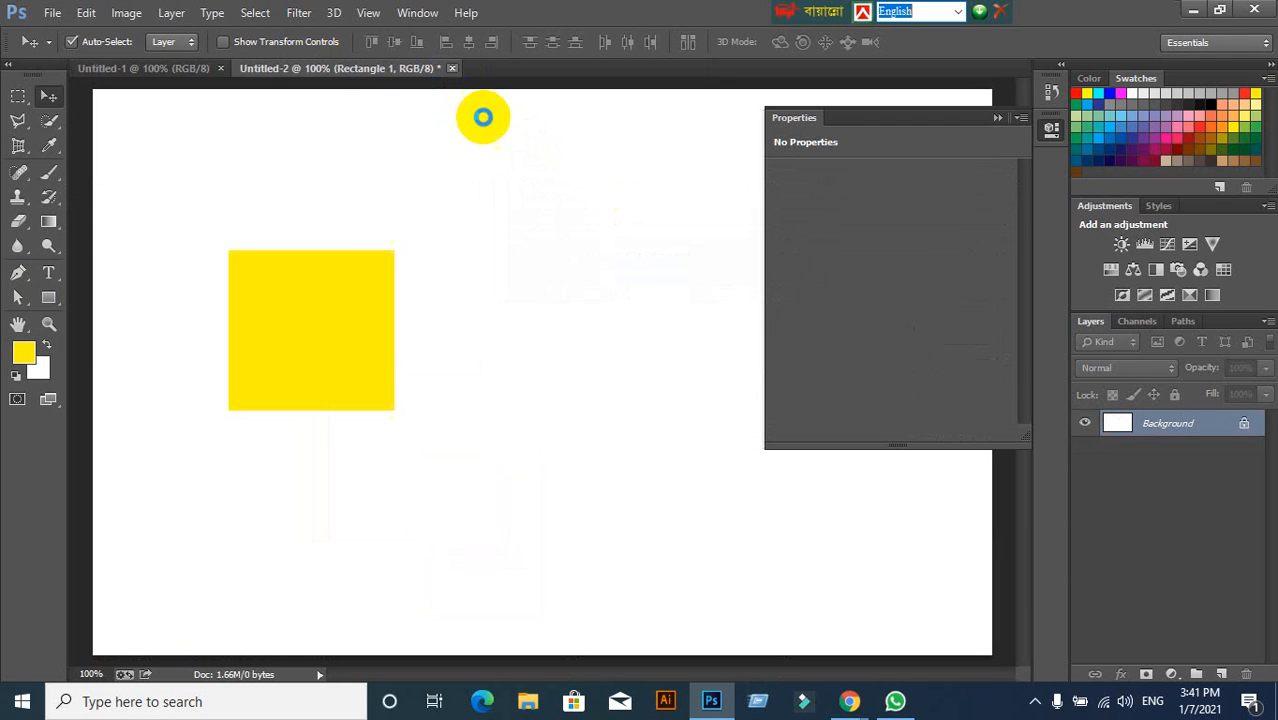
{"action": "left_click", "coordinate": [654, 277]}
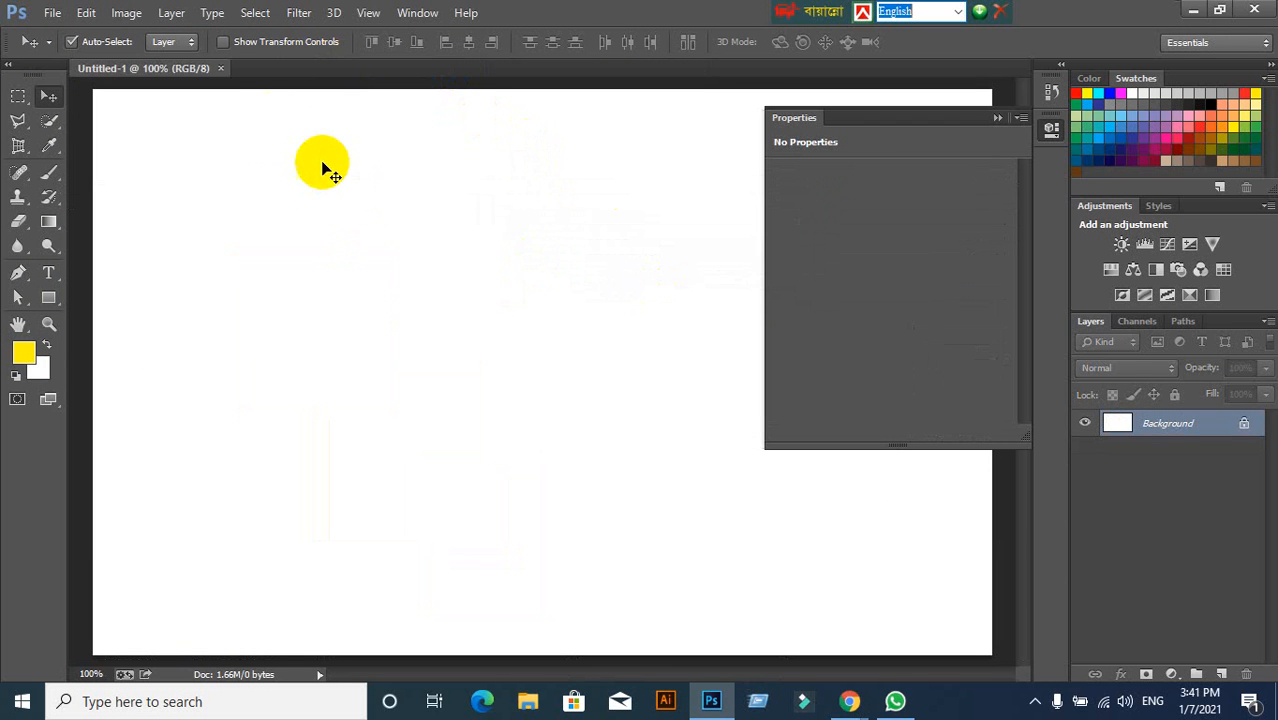
{"action": "left_click", "coordinate": [219, 69]}
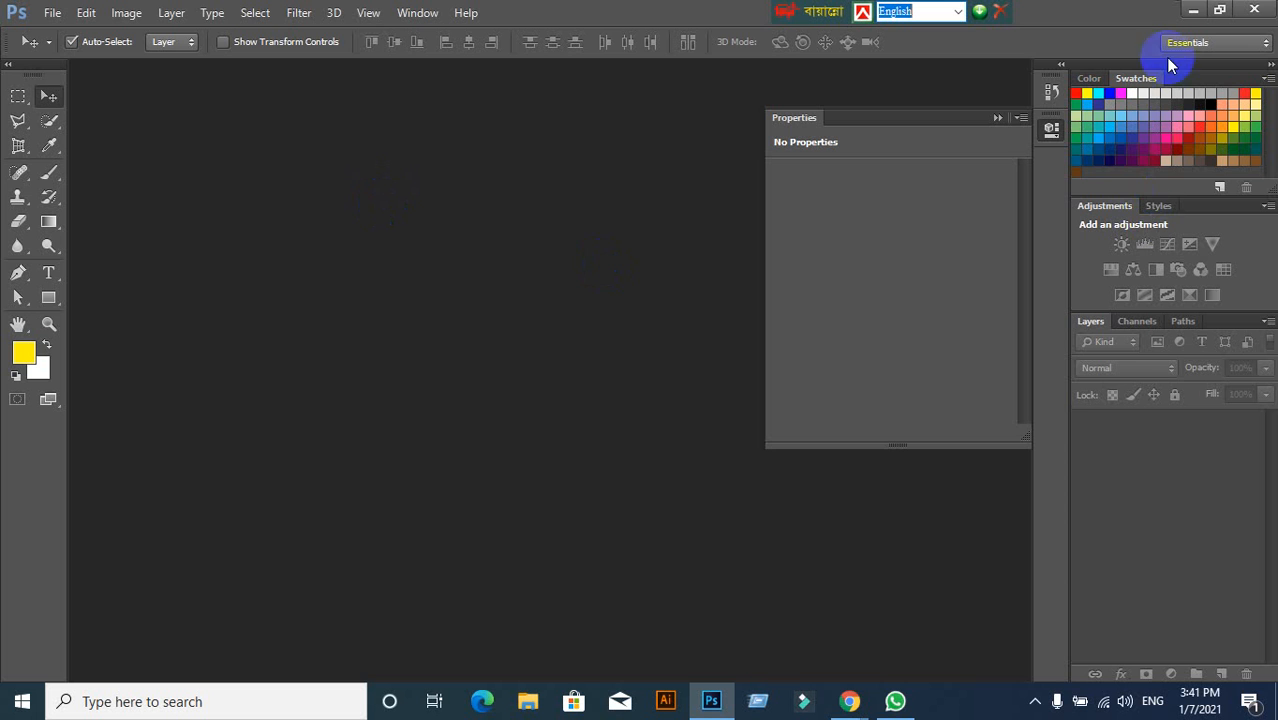
Minimize the Photoshop and Chrome windows to show the Windows desktop.
{"action": "left_click", "coordinate": [1192, 10]}
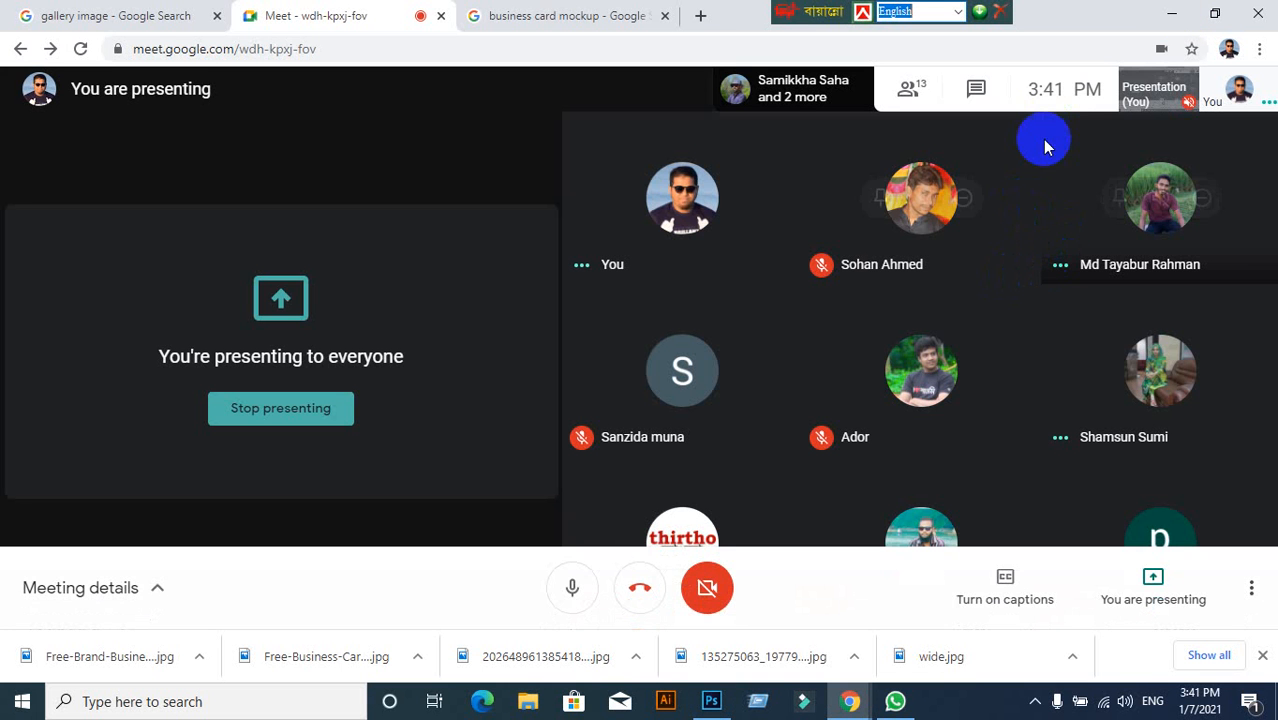
{"action": "left_click", "coordinate": [1168, 18]}
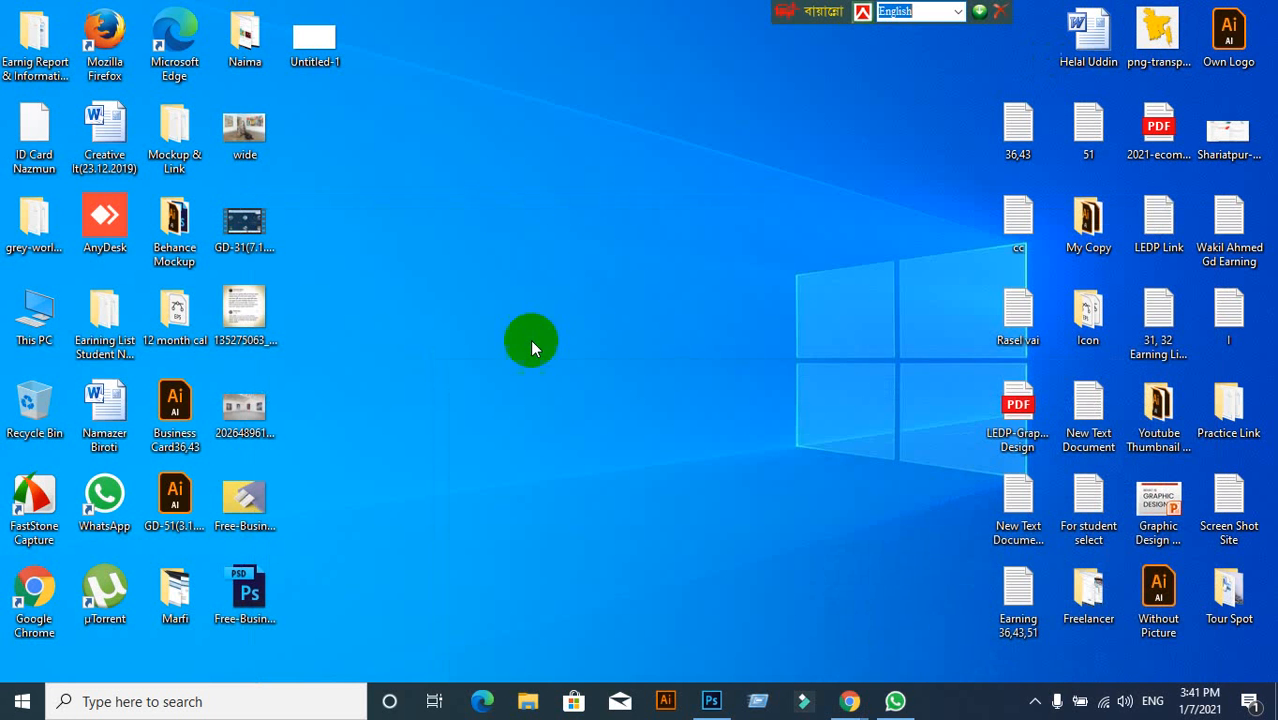